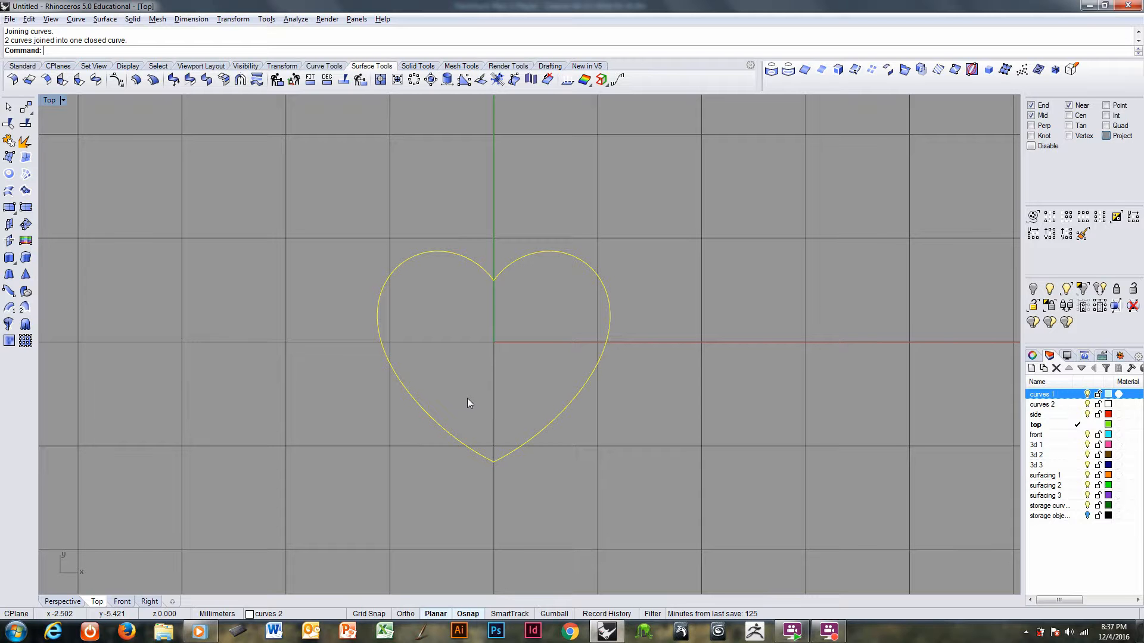
- Inspect the closed heart curve in the front and top views
{"action": "key", "text": "ctrl+Tab"}
{"action": "key", "text": "ctrl+Tab"}
{"action": "key", "text": "ctrl+Tab"}
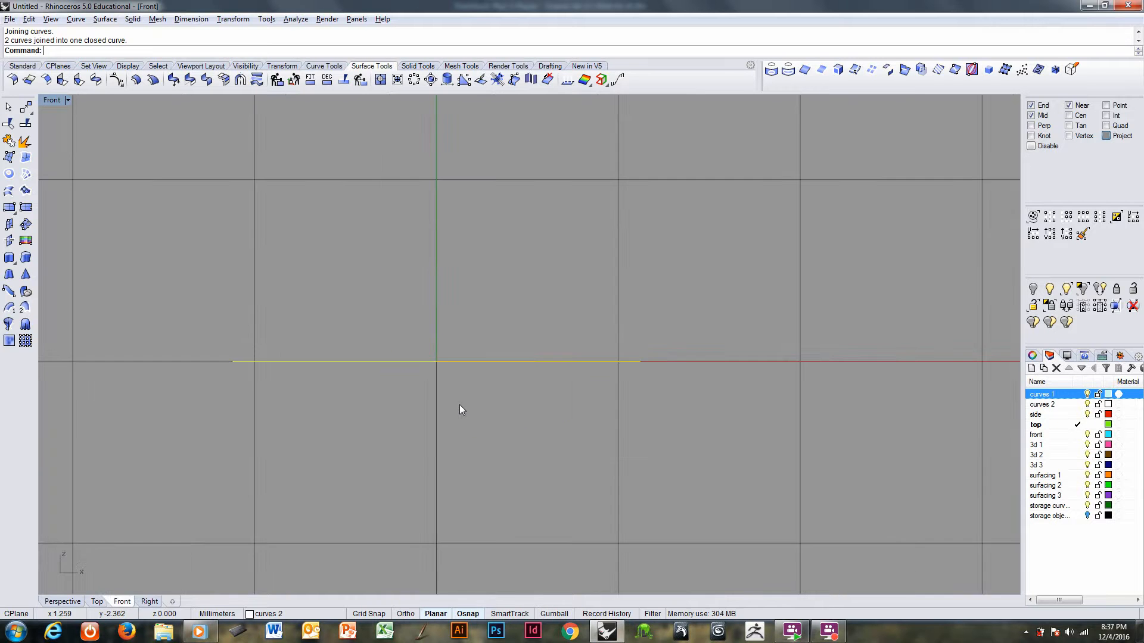
{"action": "mouse_move", "coordinate": [570, 440]}
{"action": "right_mouse_down"}
{"action": "mouse_move", "coordinate": [645, 385]}
{"action": "mouse_move", "coordinate": [684, 375]}
{"action": "mouse_move", "coordinate": [575, 426]}
{"action": "right_mouse_up"}
{"action": "key", "text": "ctrl+Tab"}
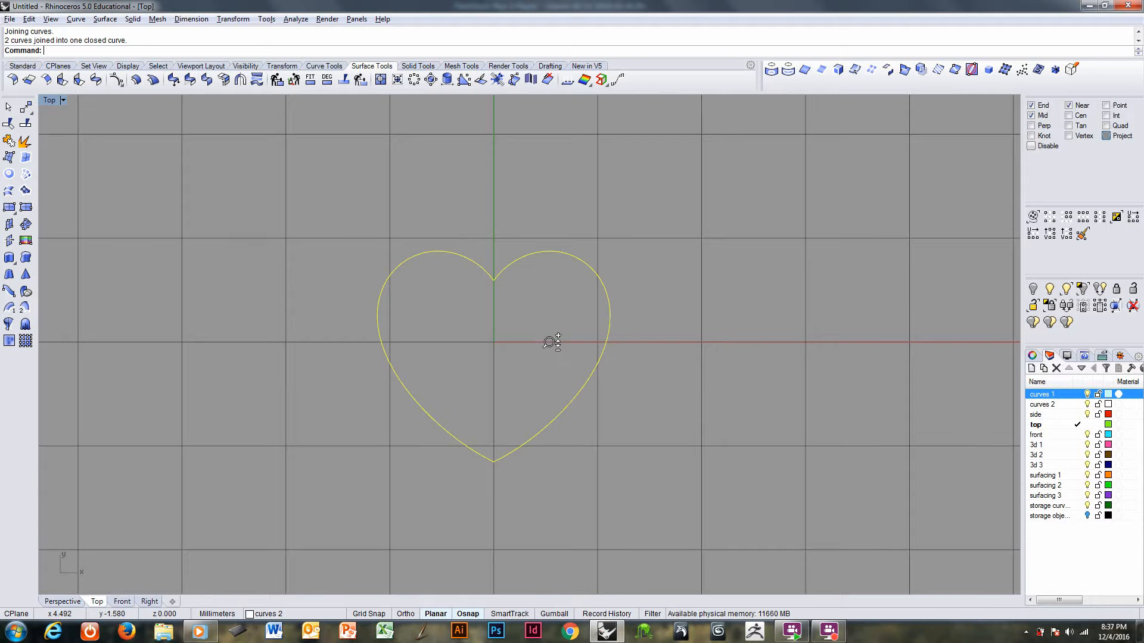
{"action": "scroll", "coordinate": [546, 355], "scroll_direction": "up", "scroll_amount": 3}
{"action": "scroll", "coordinate": [546, 348], "scroll_direction": "down", "scroll_amount": 3}
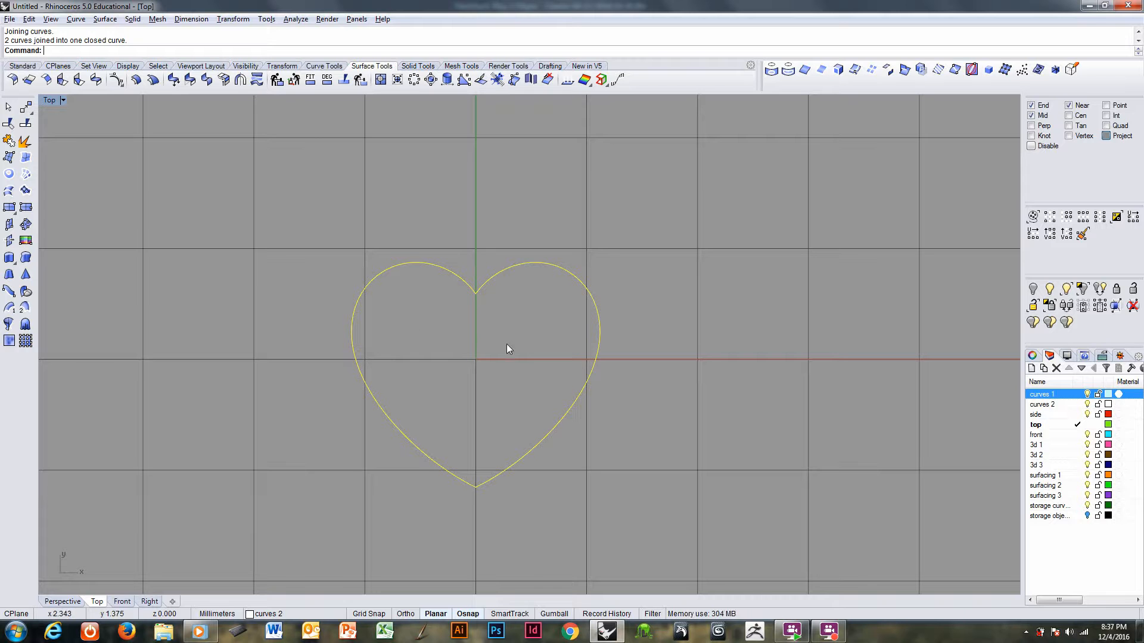
{"action": "scroll", "coordinate": [507, 345], "scroll_direction": "up", "scroll_amount": 3}
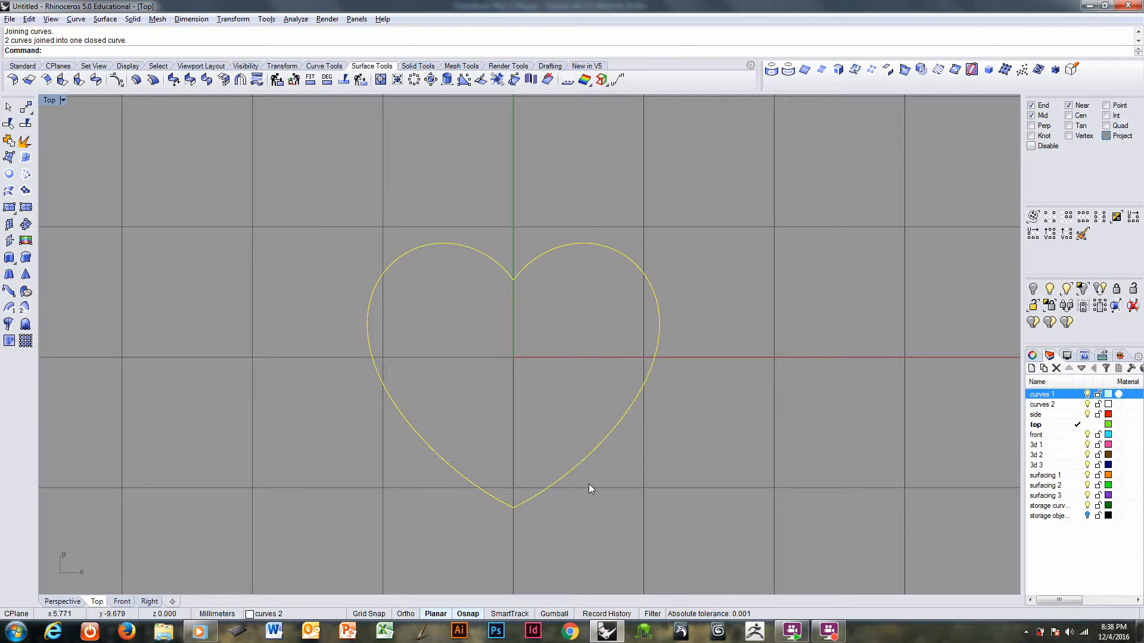
{"action": "scroll", "coordinate": [498, 380], "scroll_direction": "down", "scroll_amount": 2}
{"action": "right_click_drag", "start_coordinate": [498, 388], "coordinate": [427, 384]}
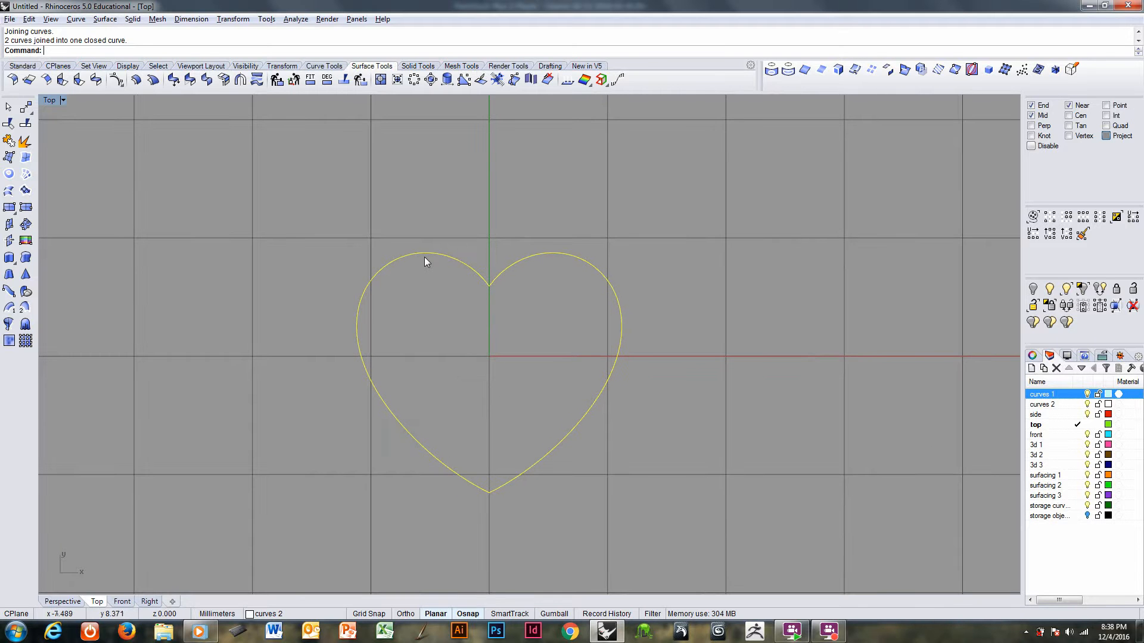
- Mirror a copy of the heart curve across a horizontal plane just above it in the top view
{"action": "right_click_drag", "start_coordinate": [421, 260], "coordinate": [448, 348]}
{"action": "type", "text": "Mirror"}
{"action": "key", "text": "Return"}
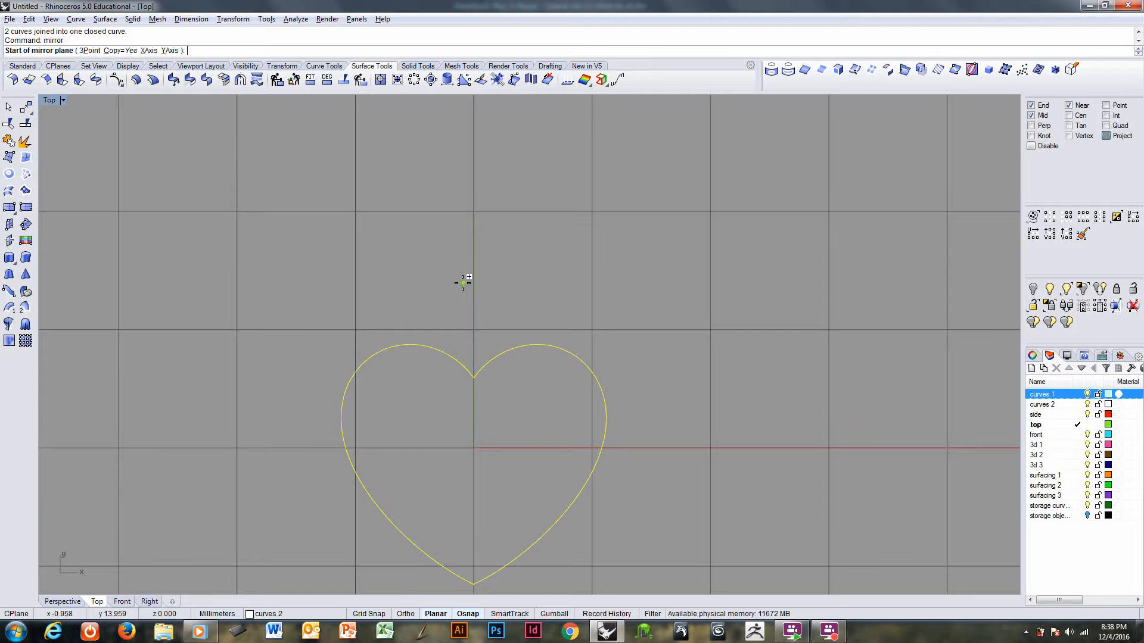
{"action": "left_click", "coordinate": [468, 294]}
{"action": "left_click", "coordinate": [398, 294], "text": "shift"}
- Draw a line tangent to two curves along the left sides of the original heart and its upper copy
{"action": "right_click_drag", "start_coordinate": [407, 284], "coordinate": [405, 313], "text": "ctrl"}
{"action": "right_click_drag", "start_coordinate": [380, 315], "coordinate": [430, 313]}
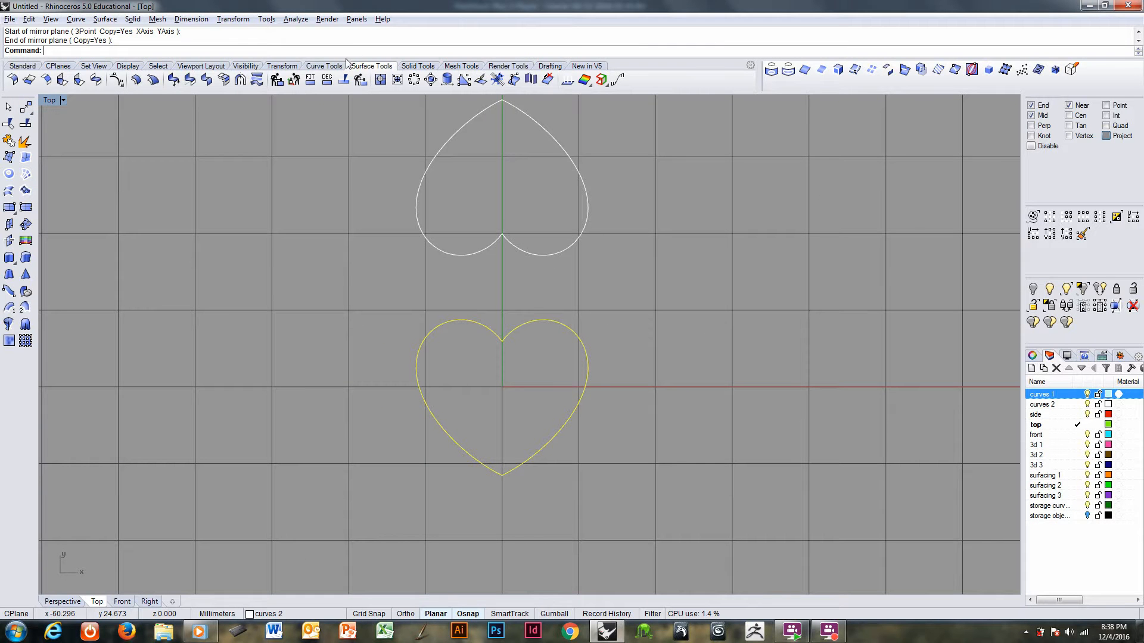
{"action": "left_click", "coordinate": [327, 68]}
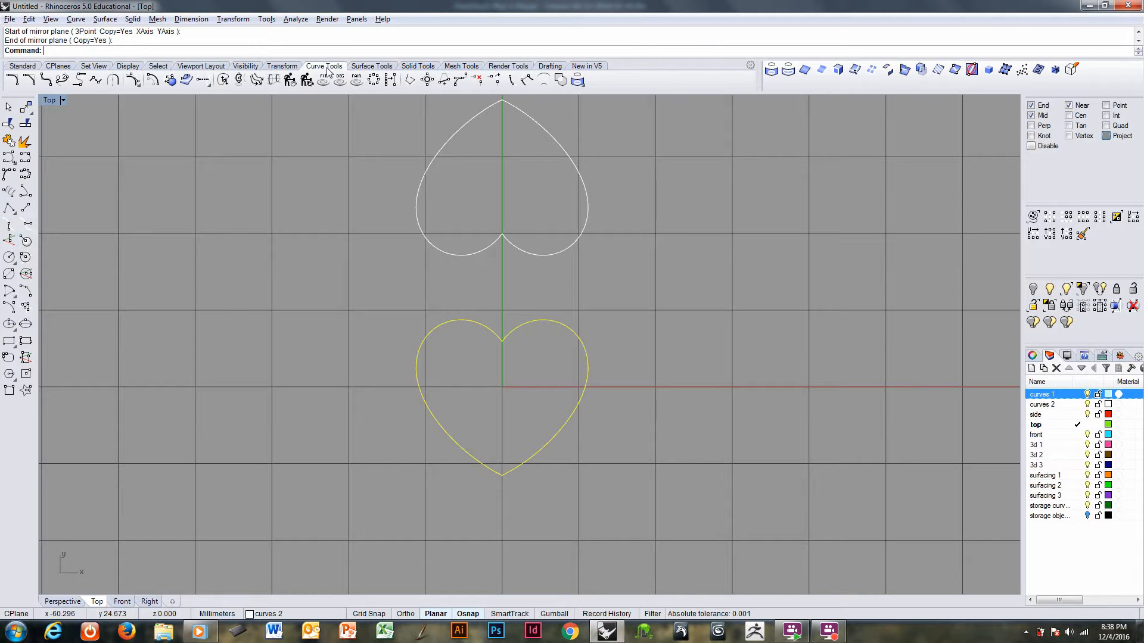
{"action": "left_click", "coordinate": [25, 208]}
{"action": "left_click", "coordinate": [296, 51]}
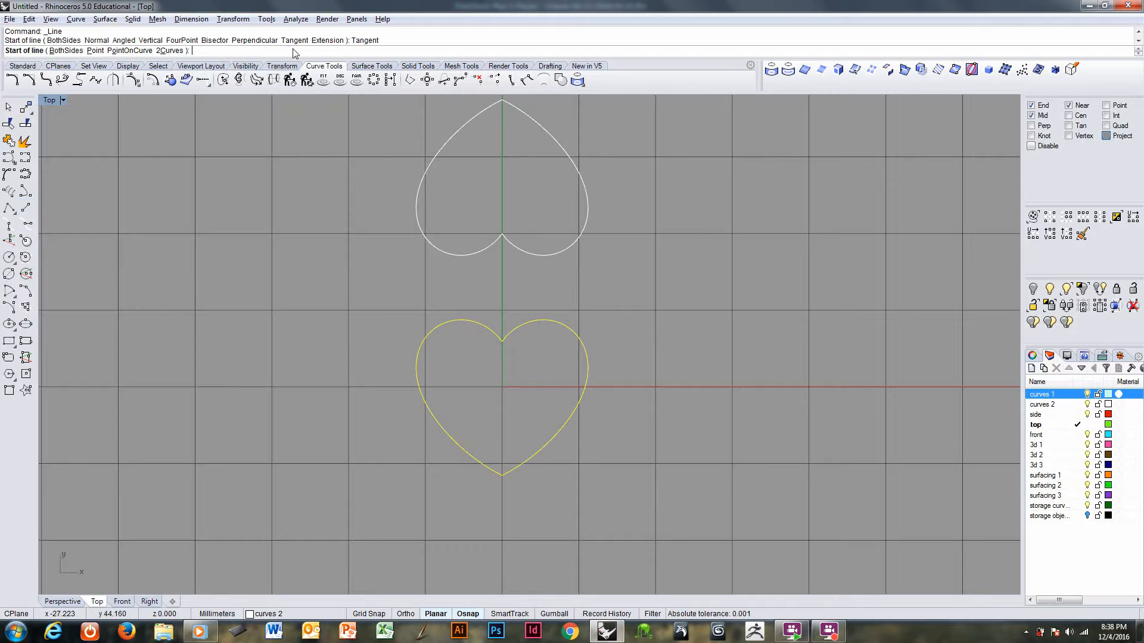
{"action": "left_click", "coordinate": [179, 51]}
{"action": "left_click", "coordinate": [412, 217]}
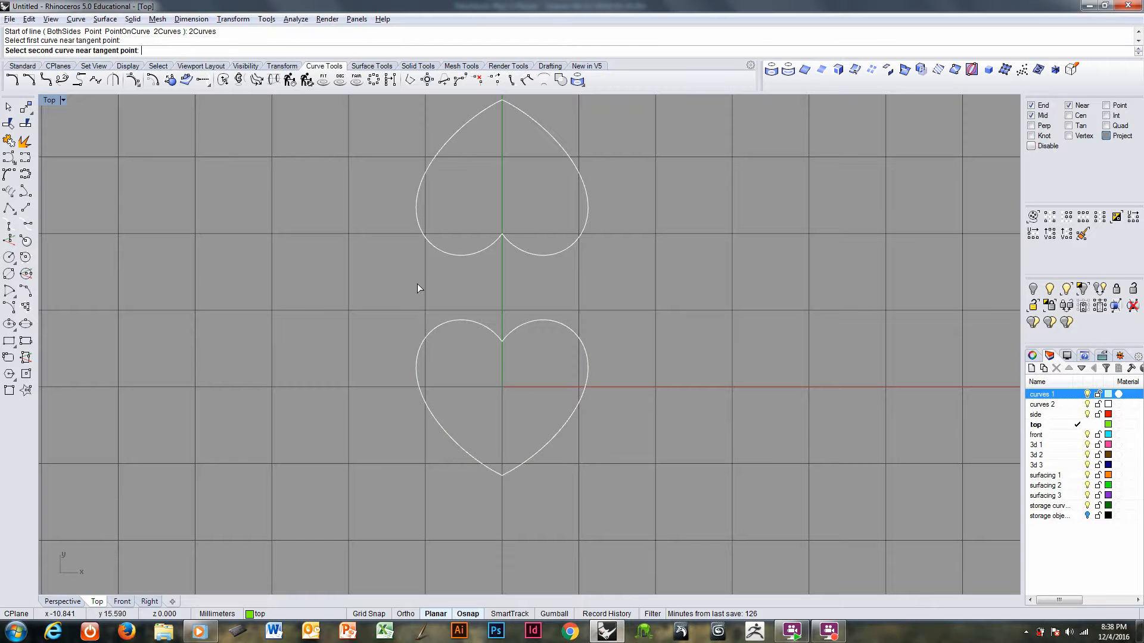
{"action": "left_click", "coordinate": [419, 348]}
- Draw a line tangent to two curves along the right sides of the original heart and its upper copy
{"action": "right_click", "coordinate": [598, 209]}
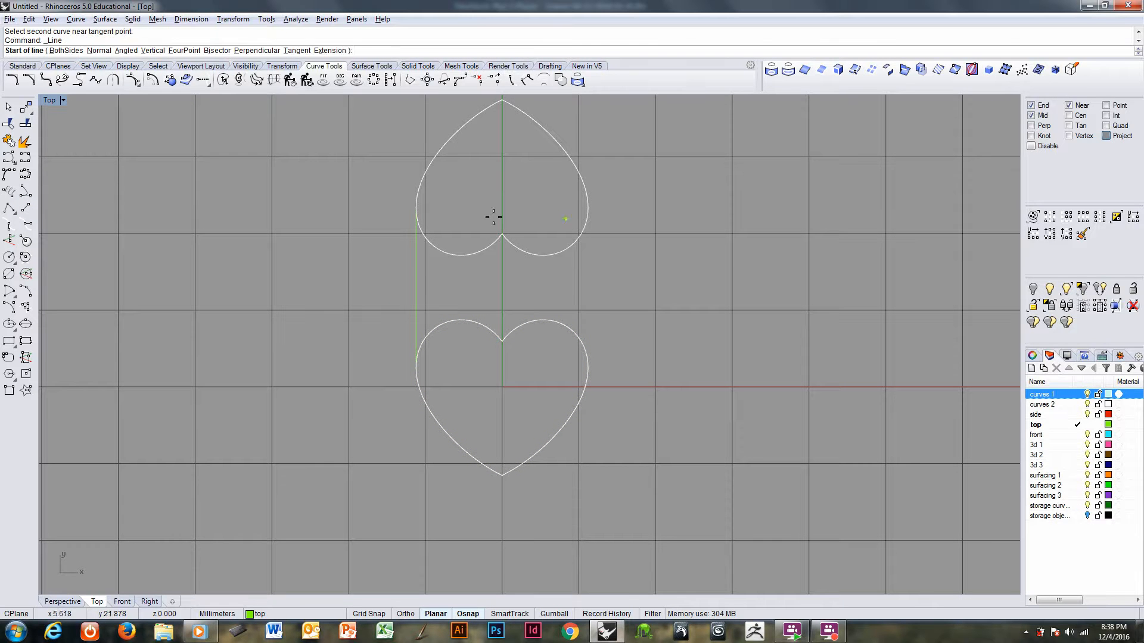
{"action": "left_click", "coordinate": [296, 50]}
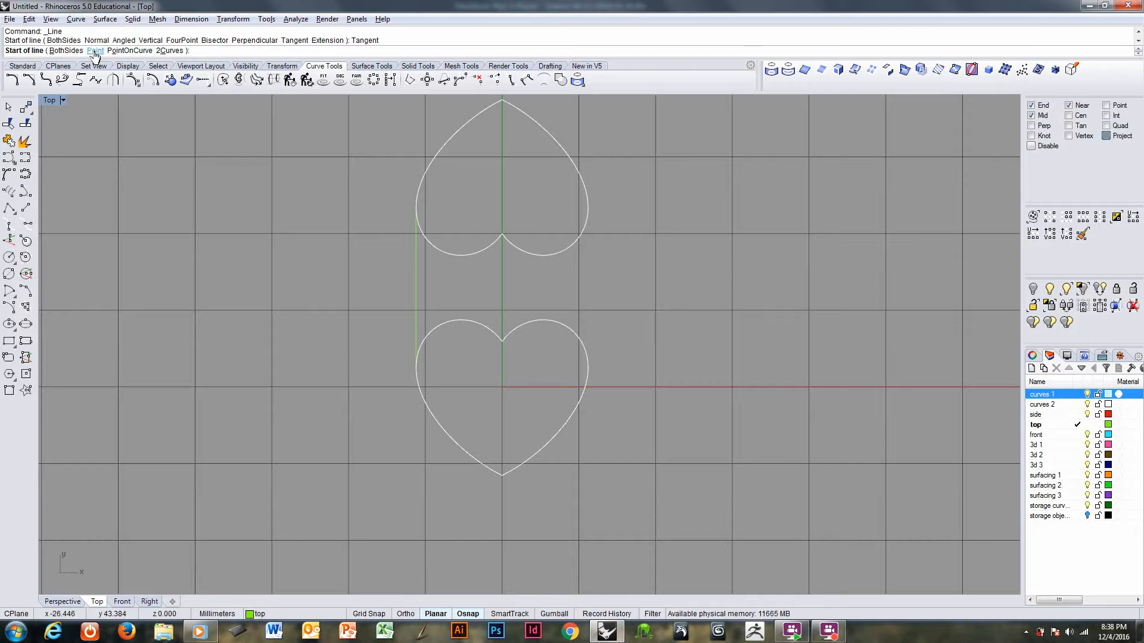
{"action": "left_click", "coordinate": [170, 50]}
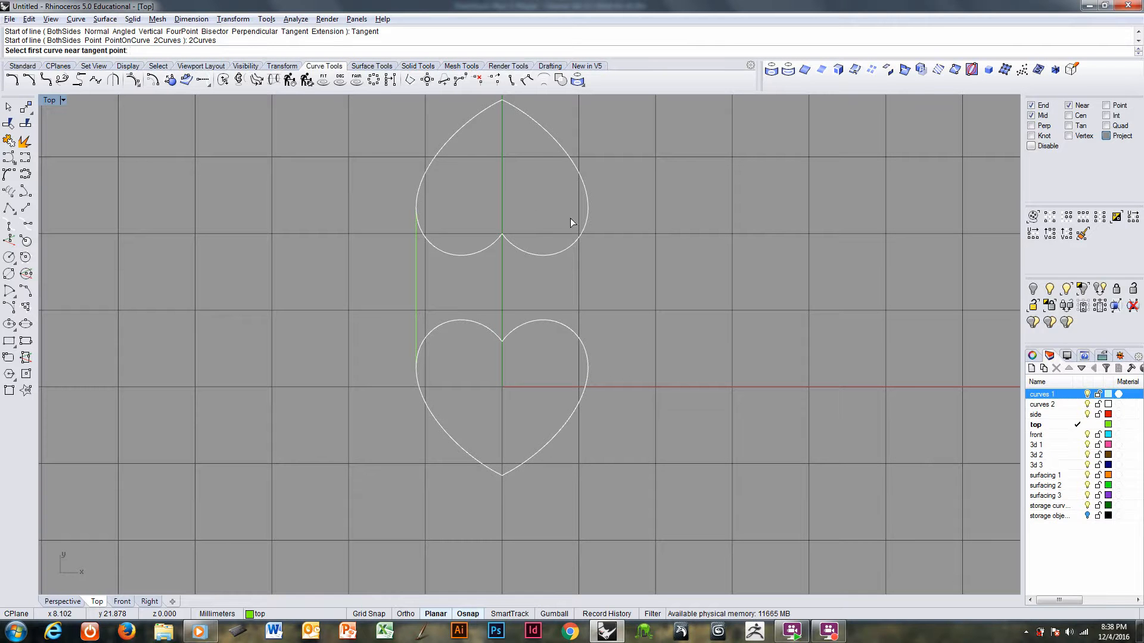
{"action": "left_click", "coordinate": [592, 217]}
{"action": "left_click", "coordinate": [588, 355]}
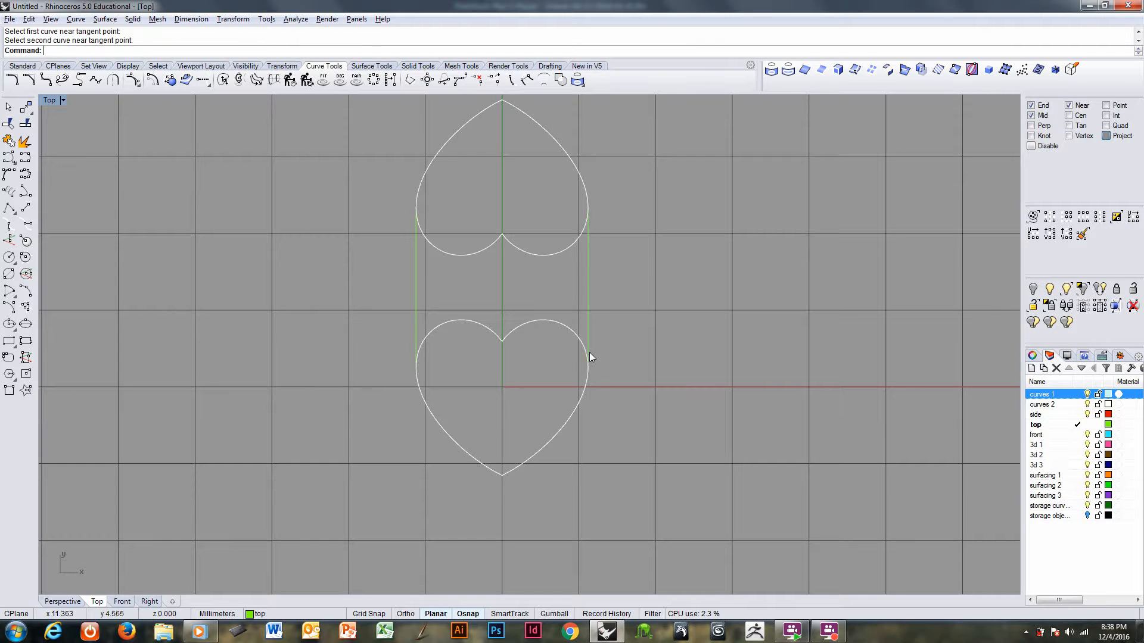
- Mirror a copy of the original heart across a vertical plane to its right
{"action": "right_click_drag", "start_coordinate": [606, 328], "coordinate": [476, 320]}
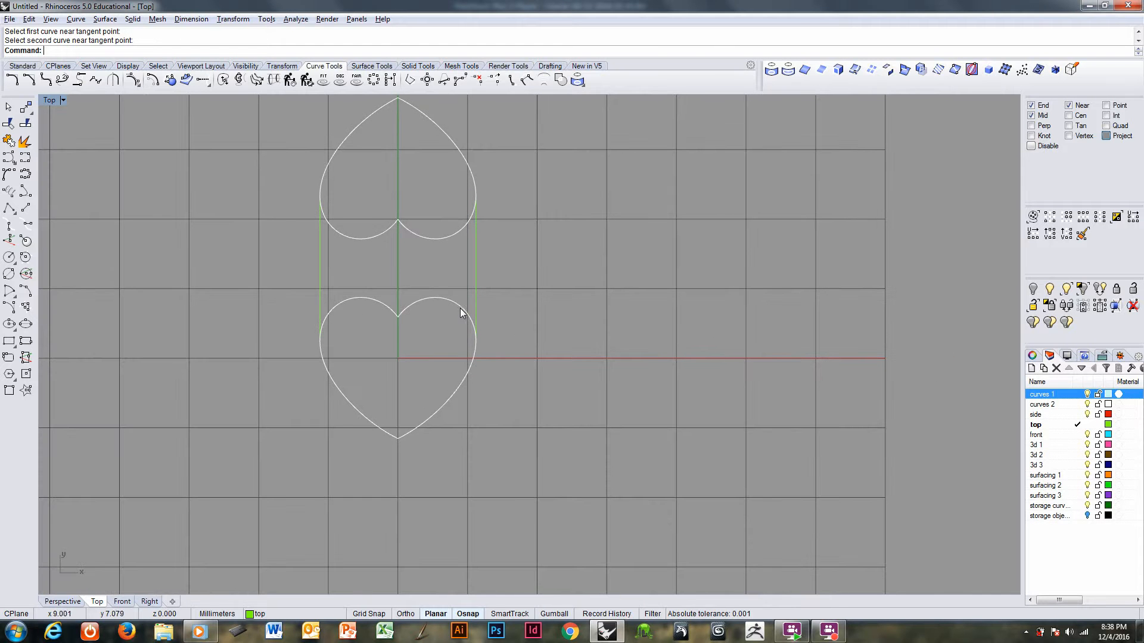
{"action": "left_click", "coordinate": [461, 310]}
{"action": "type", "text": "mirror"}
{"action": "key", "text": "Return"}
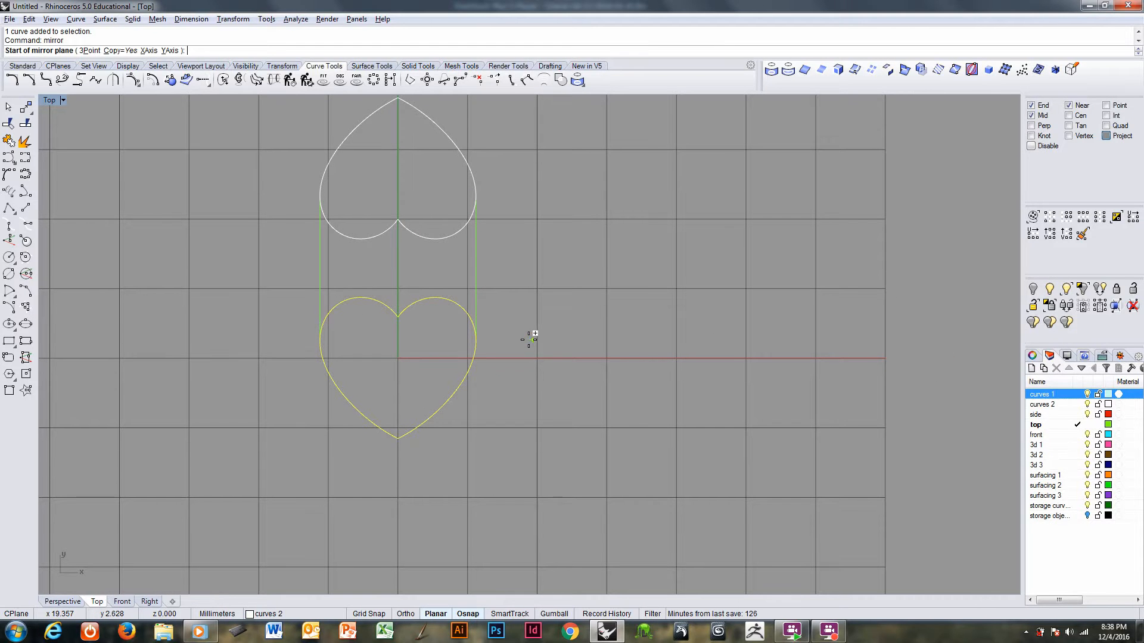
{"action": "left_click", "coordinate": [529, 340]}
{"action": "left_click", "coordinate": [530, 366]}
- Draw a line tangent to two curves along the tops of the original heart and its right-hand copy
{"action": "right_click", "coordinate": [374, 50]}
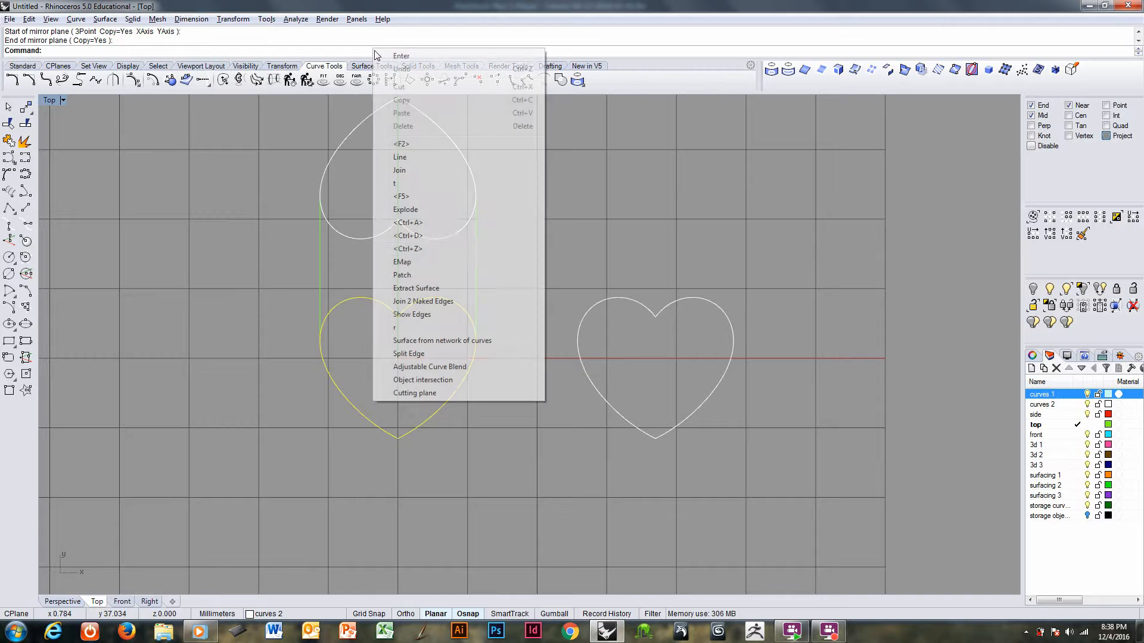
{"action": "left_click", "coordinate": [428, 156]}
{"action": "left_click", "coordinate": [305, 50]}
{"action": "left_click", "coordinate": [180, 51]}
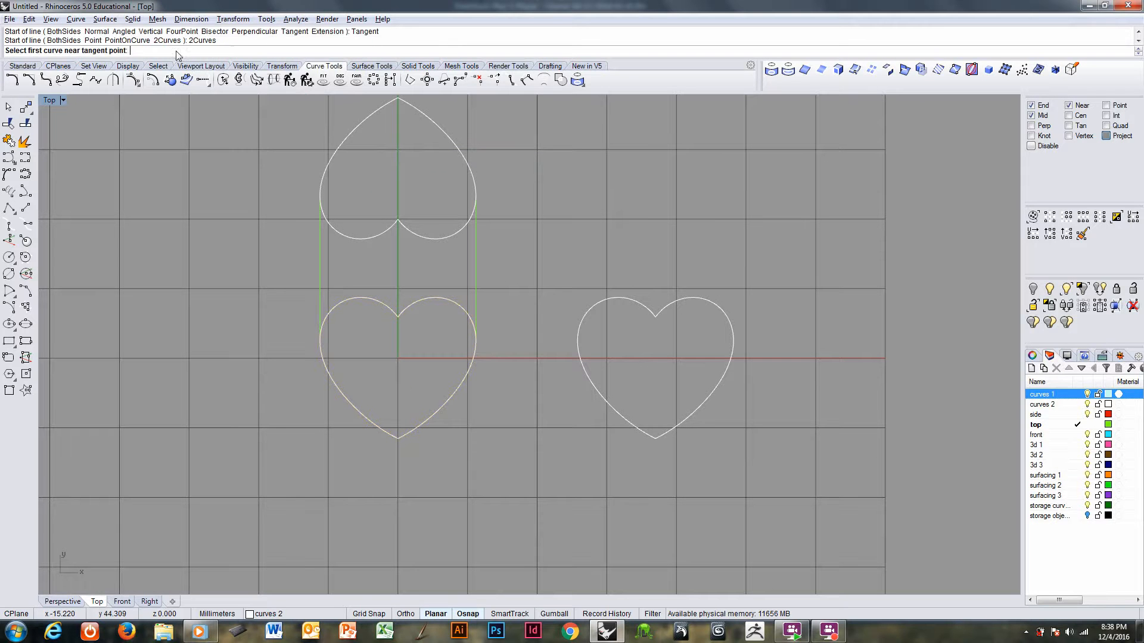
{"action": "left_click", "coordinate": [446, 296]}
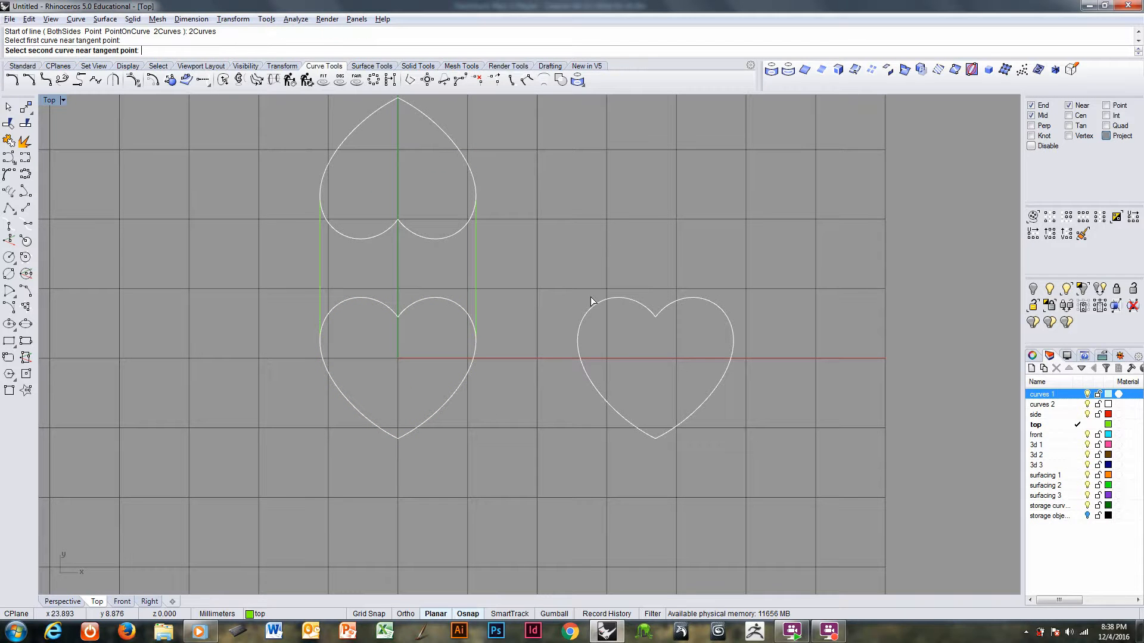
{"action": "left_click", "coordinate": [635, 302]}
- Draw a line from the bottom tip of the original heart to the bottom tip of the right-hand copy
{"action": "left_click", "coordinate": [25, 208]}
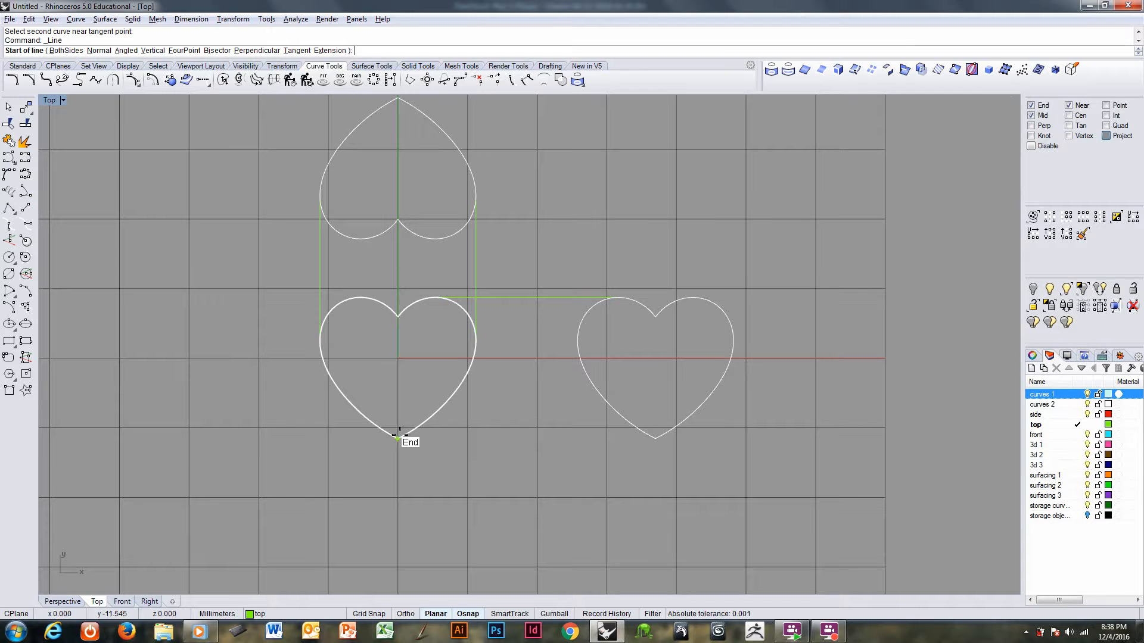
{"action": "left_click", "coordinate": [398, 438]}
{"action": "left_click", "coordinate": [655, 436]}
- Delete the two mirrored heart copies, keeping the original heart and the projection lines
{"action": "scroll", "coordinate": [619, 384], "scroll_direction": "up", "scroll_amount": 1}
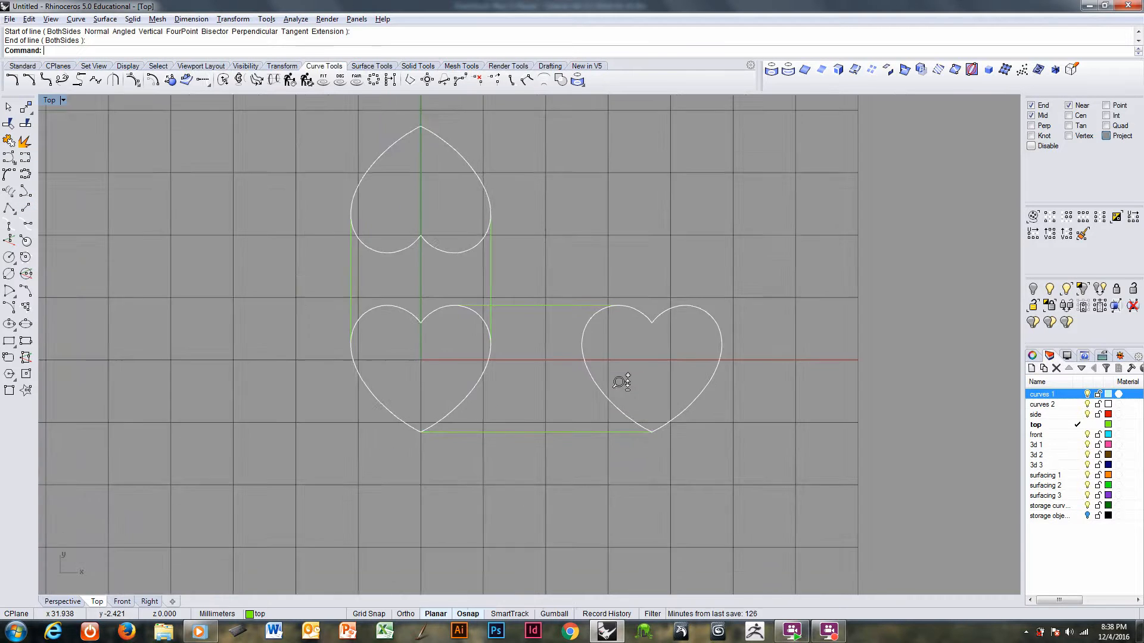
{"action": "left_click", "coordinate": [597, 402]}
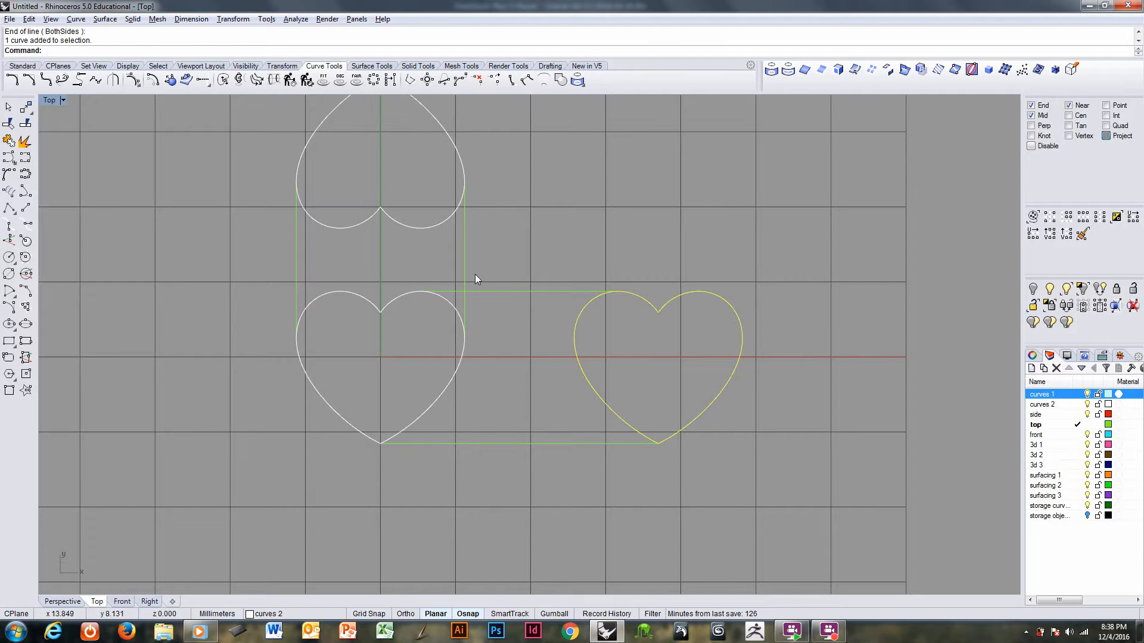
{"action": "left_click", "coordinate": [425, 229]}
{"action": "right_click_drag", "start_coordinate": [440, 231], "coordinate": [434, 264]}
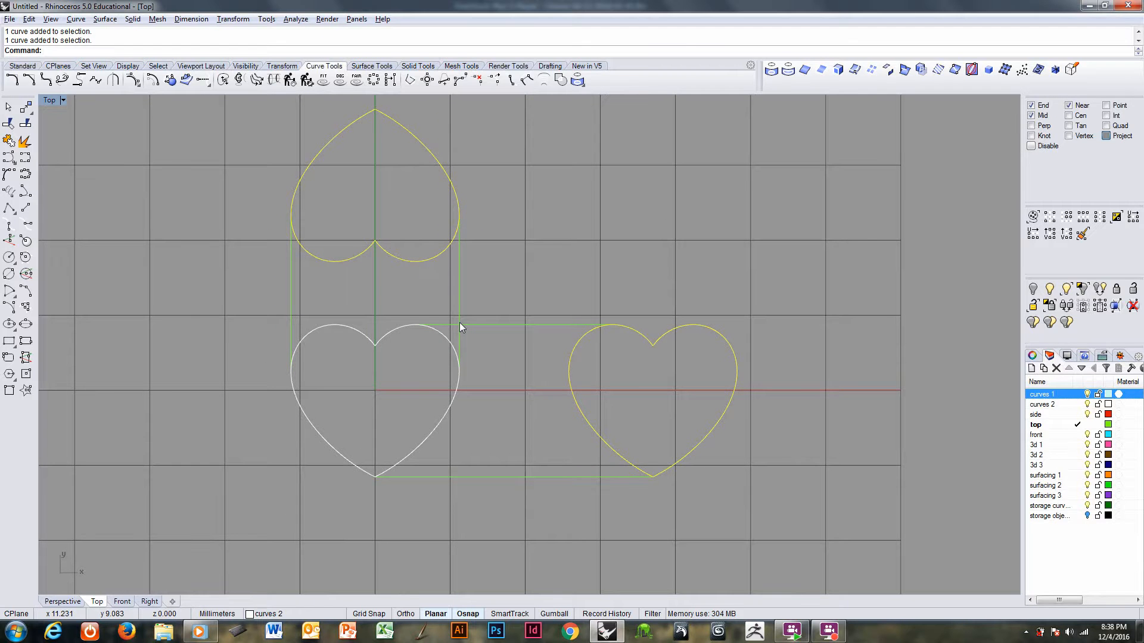
{"action": "key", "text": "Delete"}
- Draw a horizontal line above the heart across both vertical guides, and a vertical line from its right end across both horizontal guides
{"action": "left_click", "coordinate": [27, 209]}
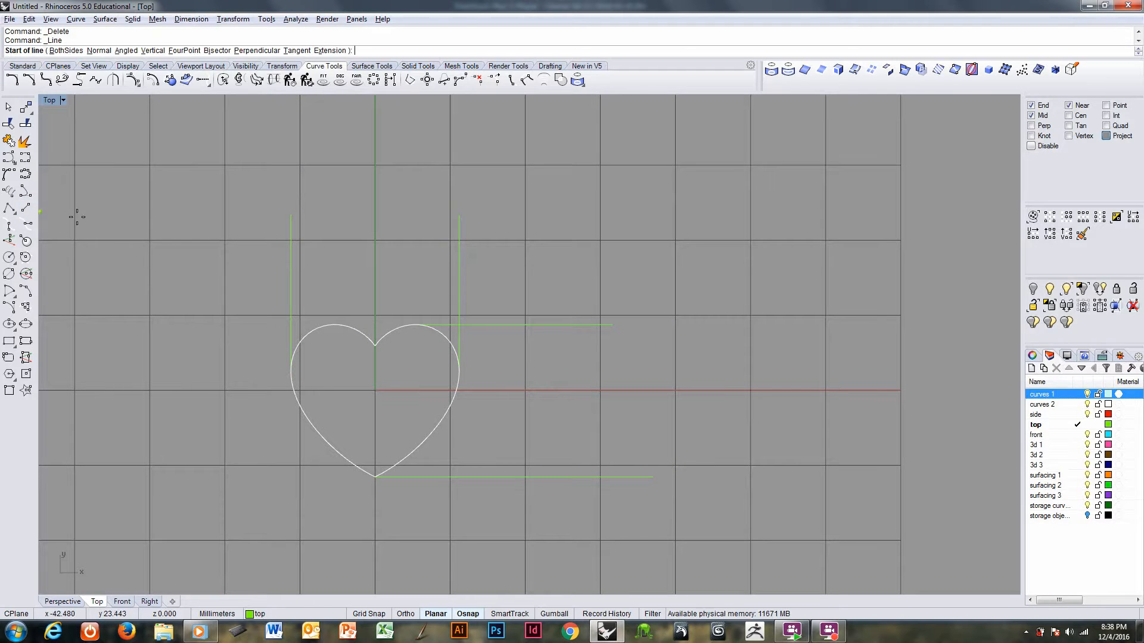
{"action": "left_click", "coordinate": [215, 253]}
{"action": "left_click", "coordinate": [550, 253]}
{"action": "right_click", "coordinate": [517, 292]}
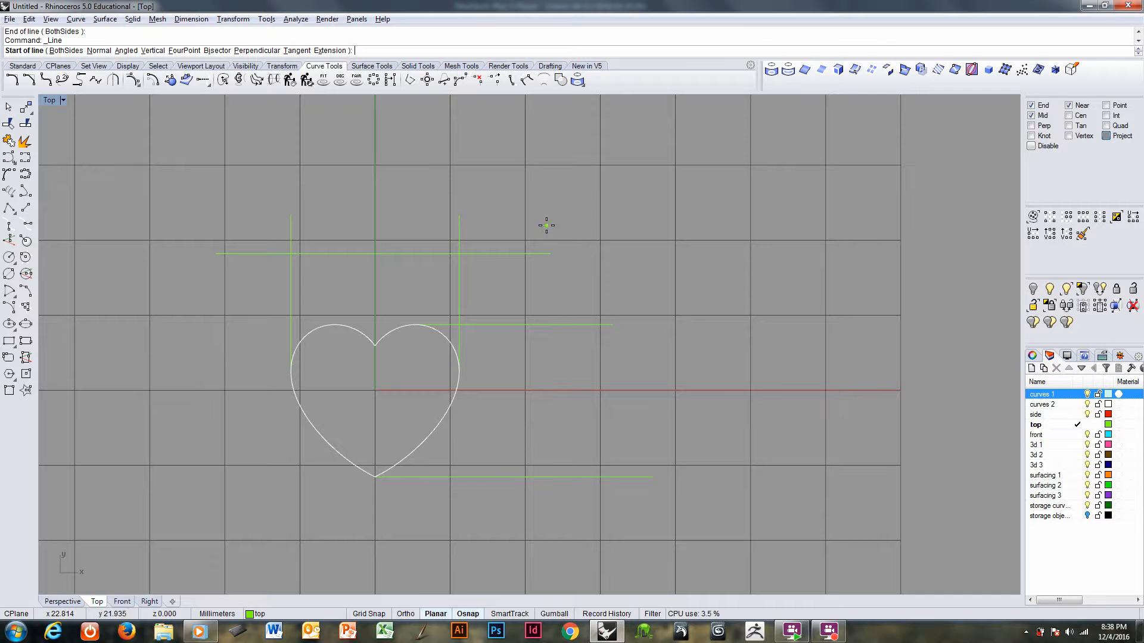
{"action": "left_click", "coordinate": [549, 254]}
{"action": "left_click", "coordinate": [549, 527]}
- Fillet the corner between the new horizontal and vertical lines with radius 0 and trimming on
{"action": "scroll", "coordinate": [522, 332], "scroll_direction": "down", "scroll_amount": 2}
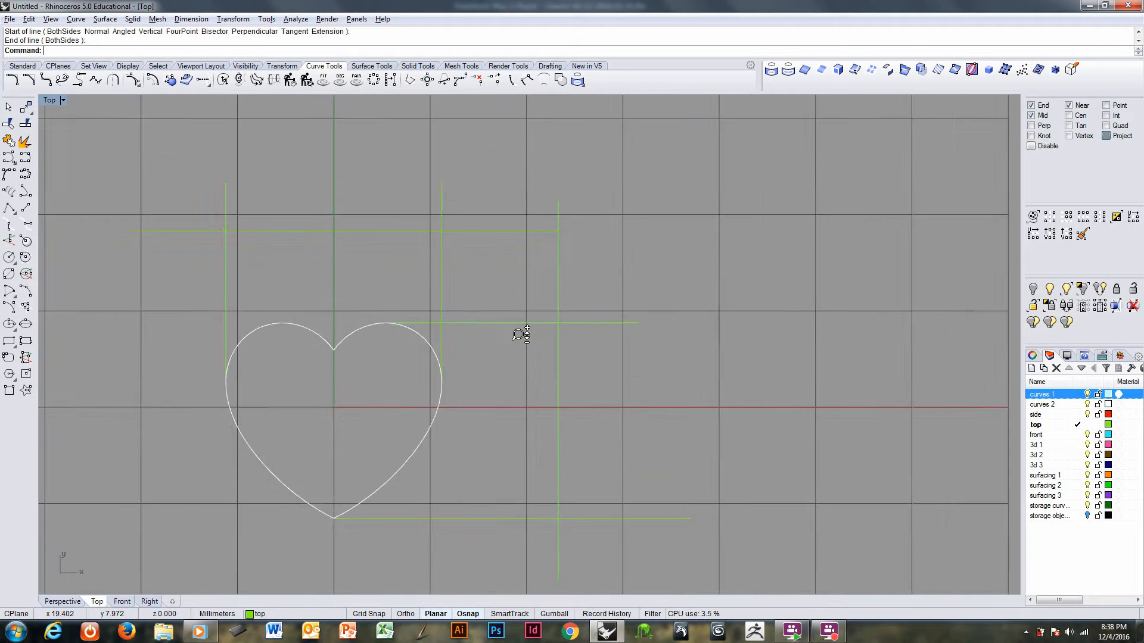
{"action": "left_click", "coordinate": [12, 79]}
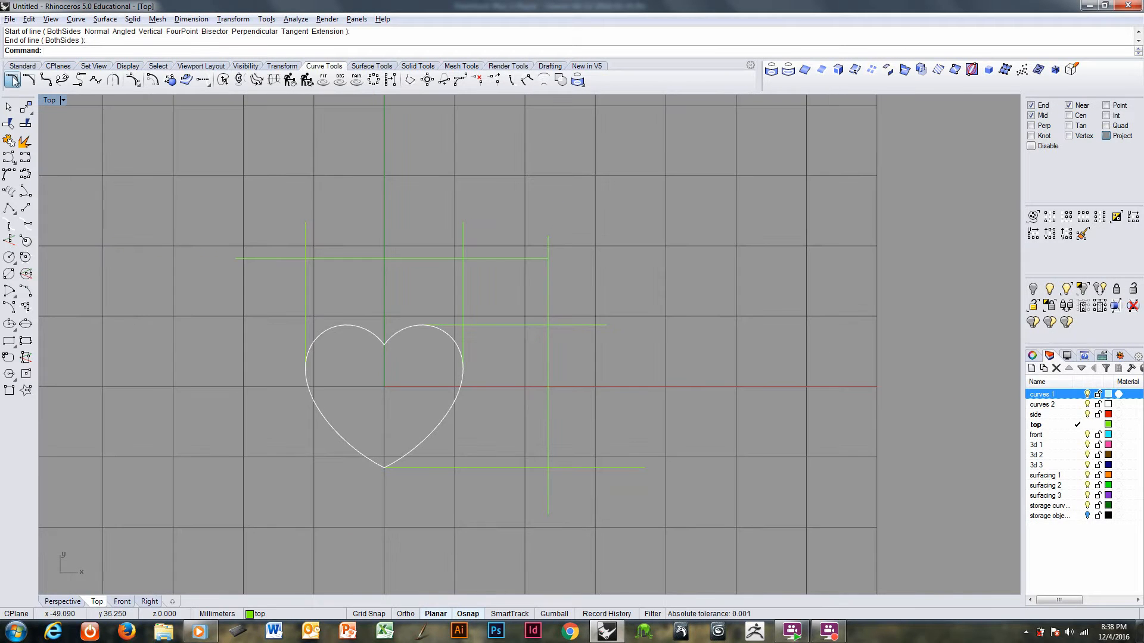
{"action": "left_click", "coordinate": [538, 259]}
{"action": "left_click", "coordinate": [549, 273]}
- Draw an ellipse by diameter above the heart between the two vertical guides' intersections with the horizontal line, second-axis radius about 3.9 mm
{"action": "scroll", "coordinate": [461, 286], "scroll_direction": "up", "scroll_amount": 2}
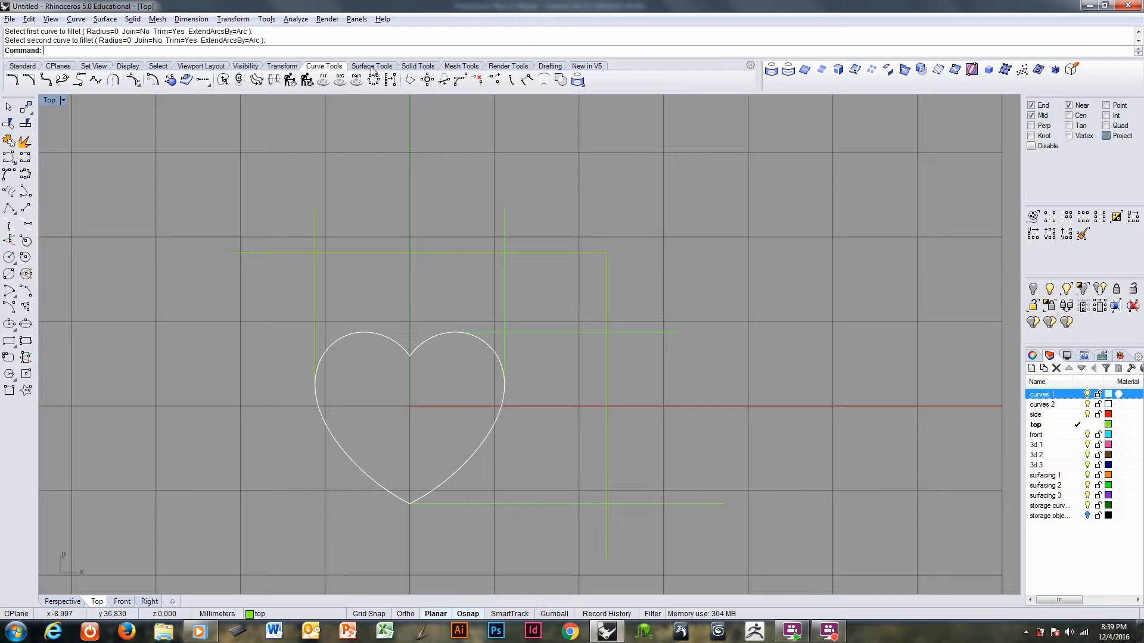
{"action": "left_click", "coordinate": [10, 326]}
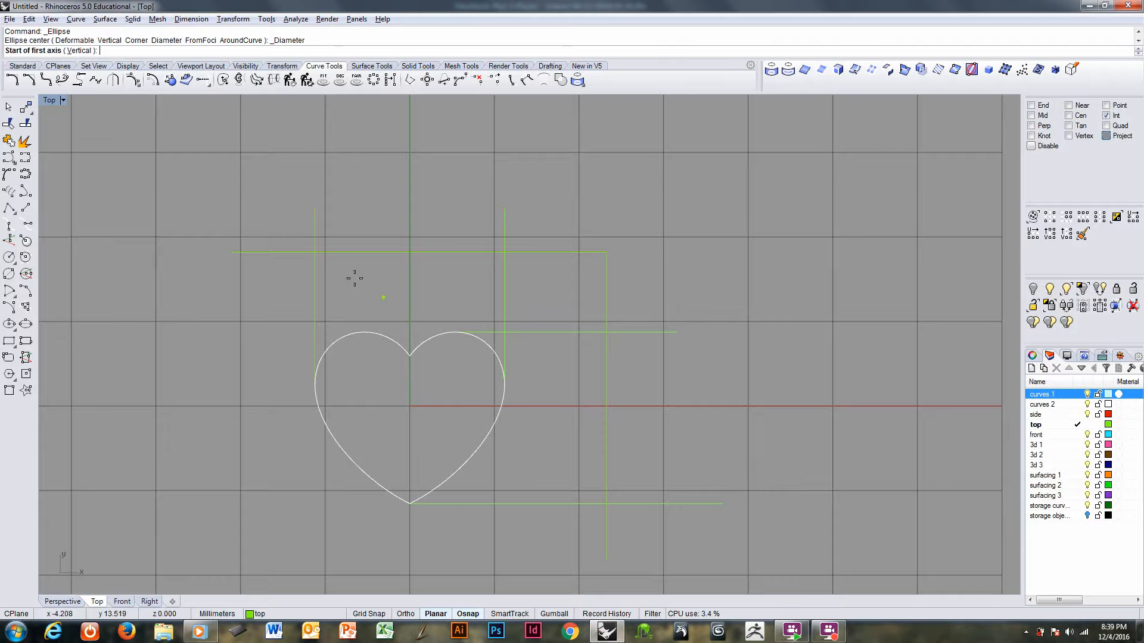
{"action": "left_click", "coordinate": [314, 252]}
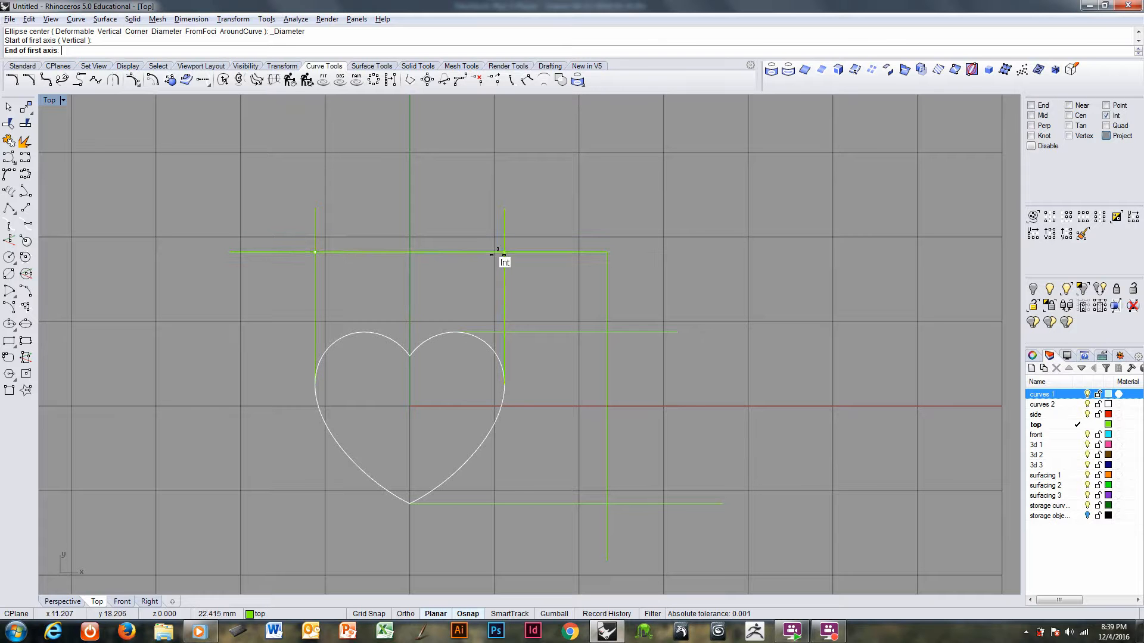
{"action": "left_click", "coordinate": [504, 253]}
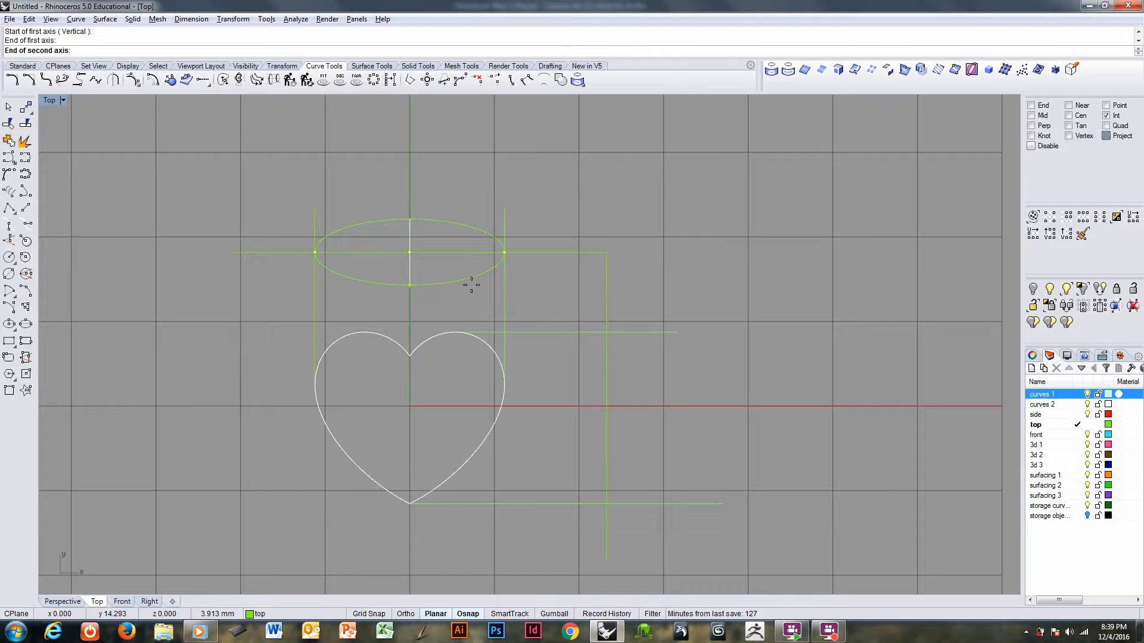
{"action": "left_click", "coordinate": [470, 286]}
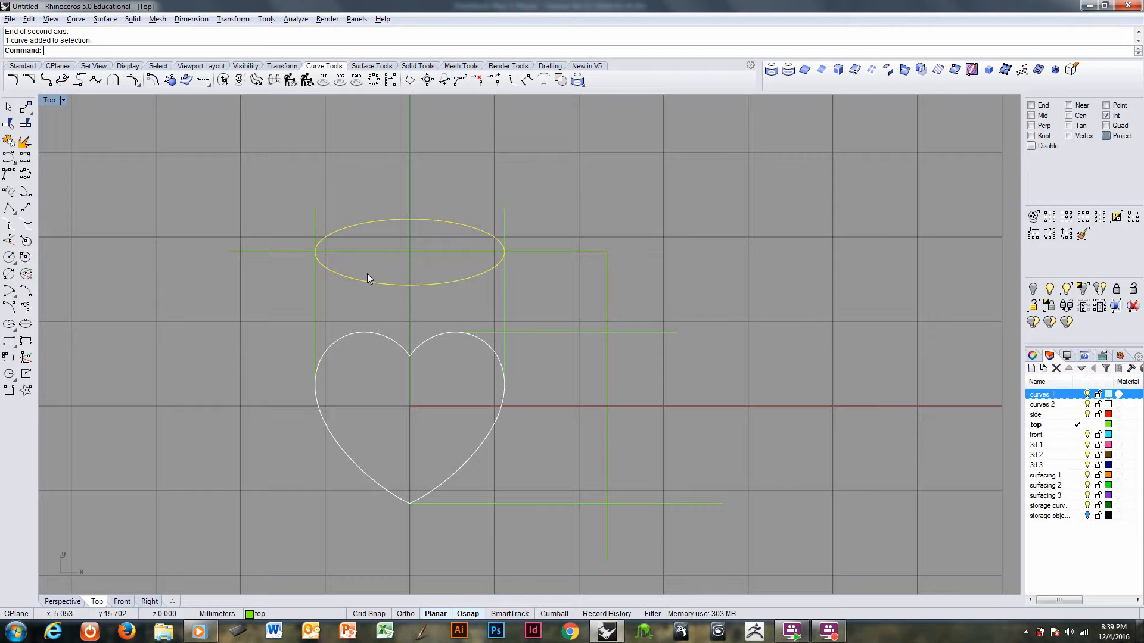
{"action": "type", "text": "M"}
{"action": "key", "text": "Return"}
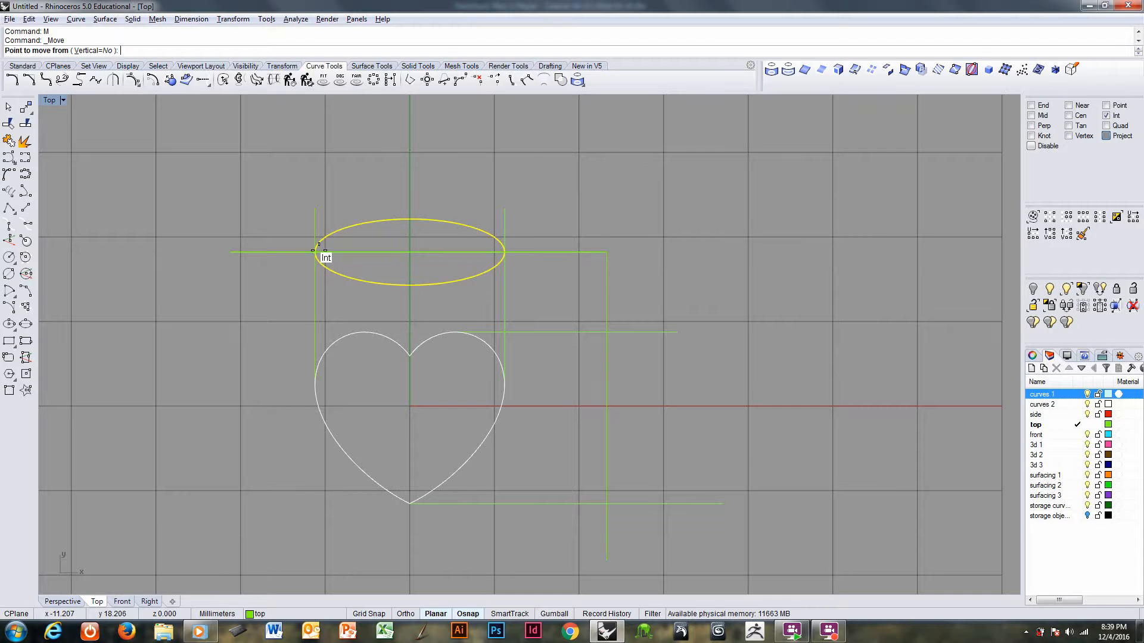
{"action": "left_click", "coordinate": [315, 252]}
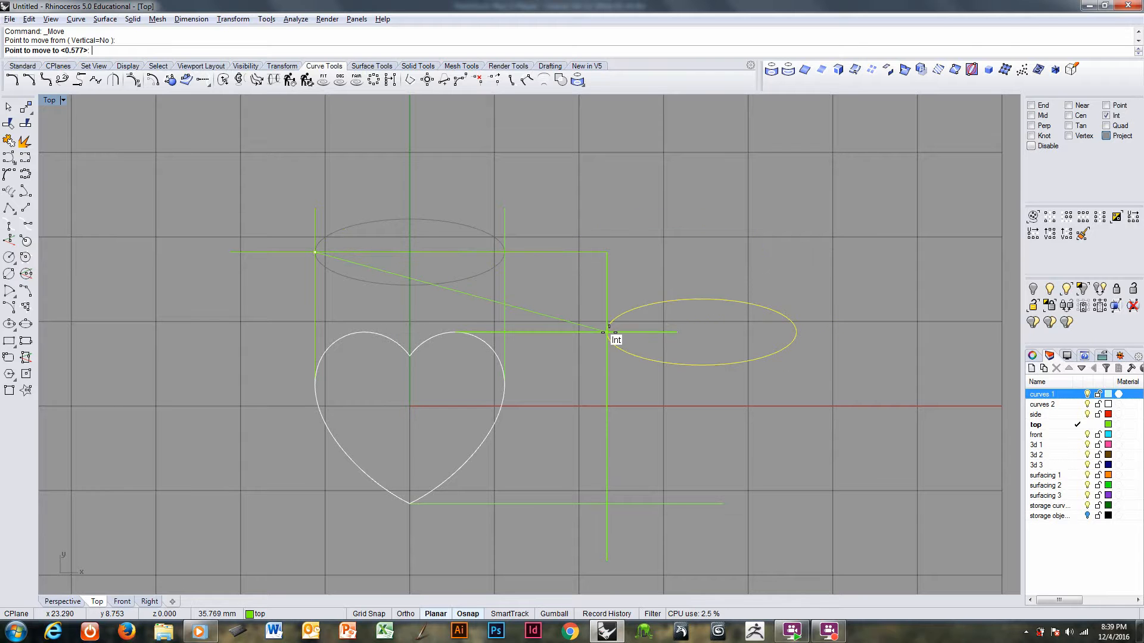
{"action": "key", "text": "Escape"}
- Copy the ellipse from its left end to the intersection of the vertical line and the upper horizontal guide beside the heart
{"action": "left_click", "coordinate": [292, 67]}
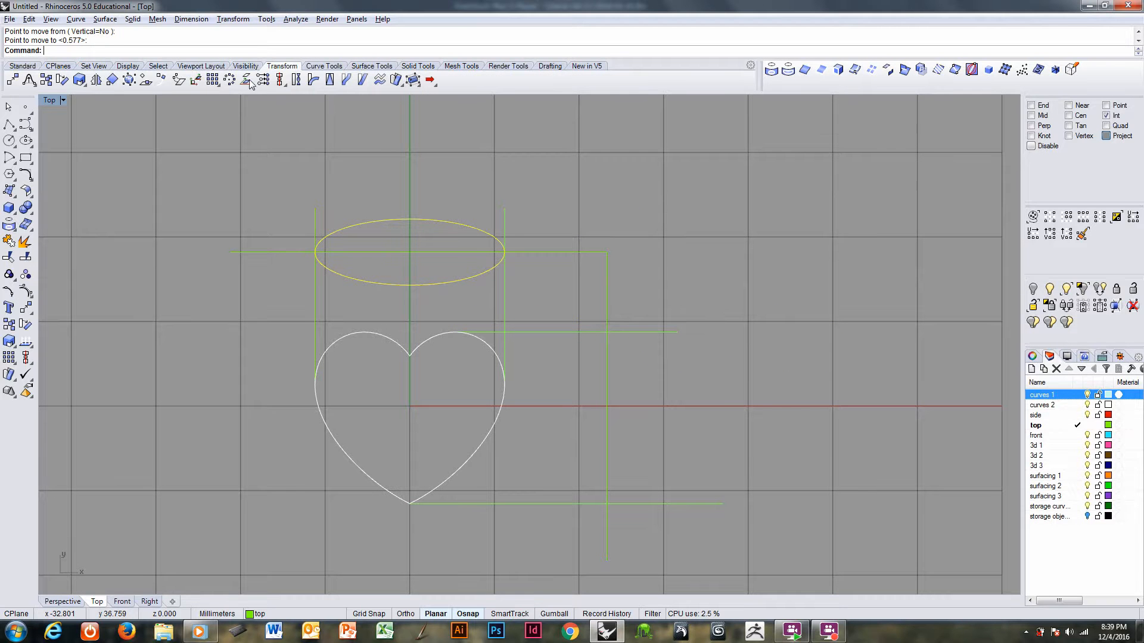
{"action": "left_click", "coordinate": [46, 80]}
{"action": "left_click", "coordinate": [314, 252]}
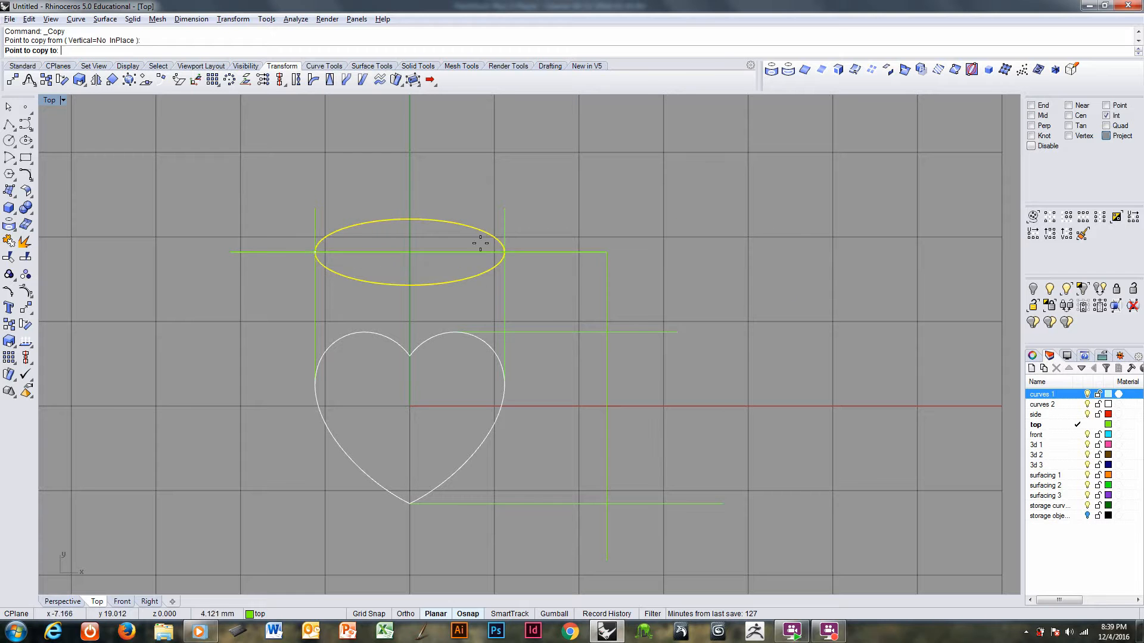
{"action": "left_click", "coordinate": [604, 331]}
{"action": "key", "text": "Return"}
- Rotate the copied ellipse 90° clockwise about that guide intersection so it runs down the vertical line
{"action": "left_click", "coordinate": [691, 365]}
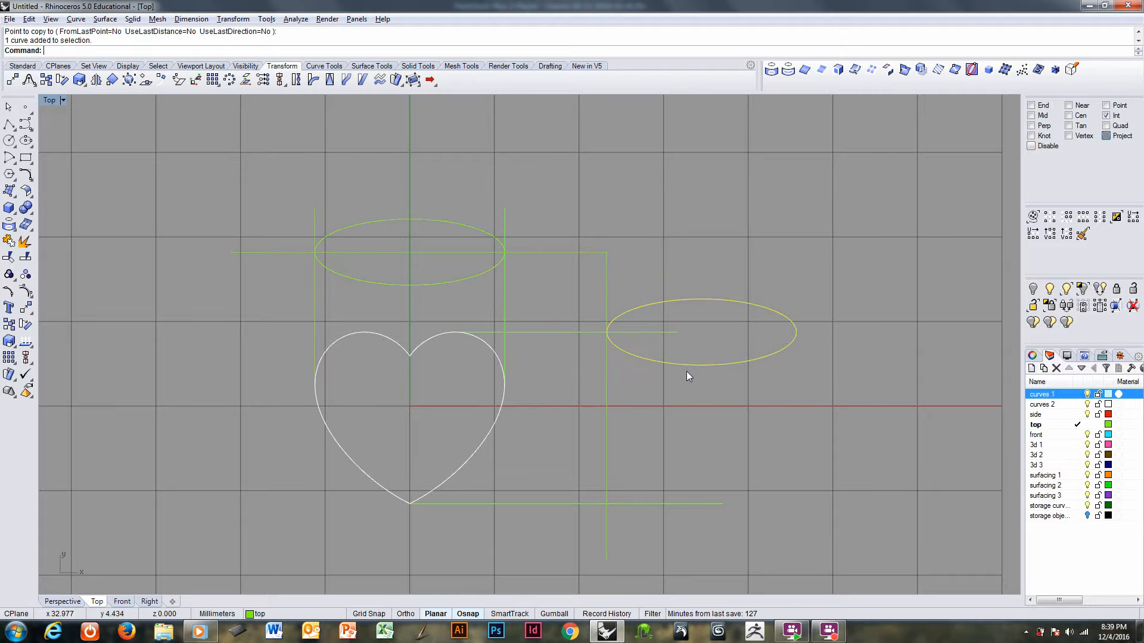
{"action": "left_click", "coordinate": [62, 79]}
{"action": "left_click", "coordinate": [603, 329]}
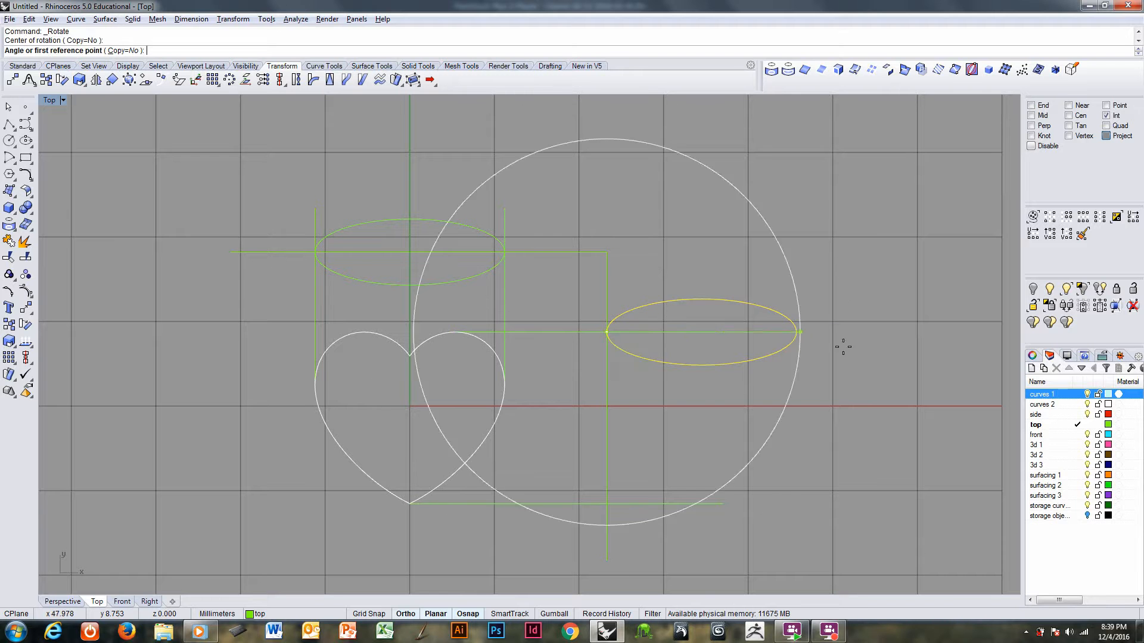
{"action": "left_click", "coordinate": [846, 346], "text": "shift"}
{"action": "left_click", "coordinate": [691, 530]}
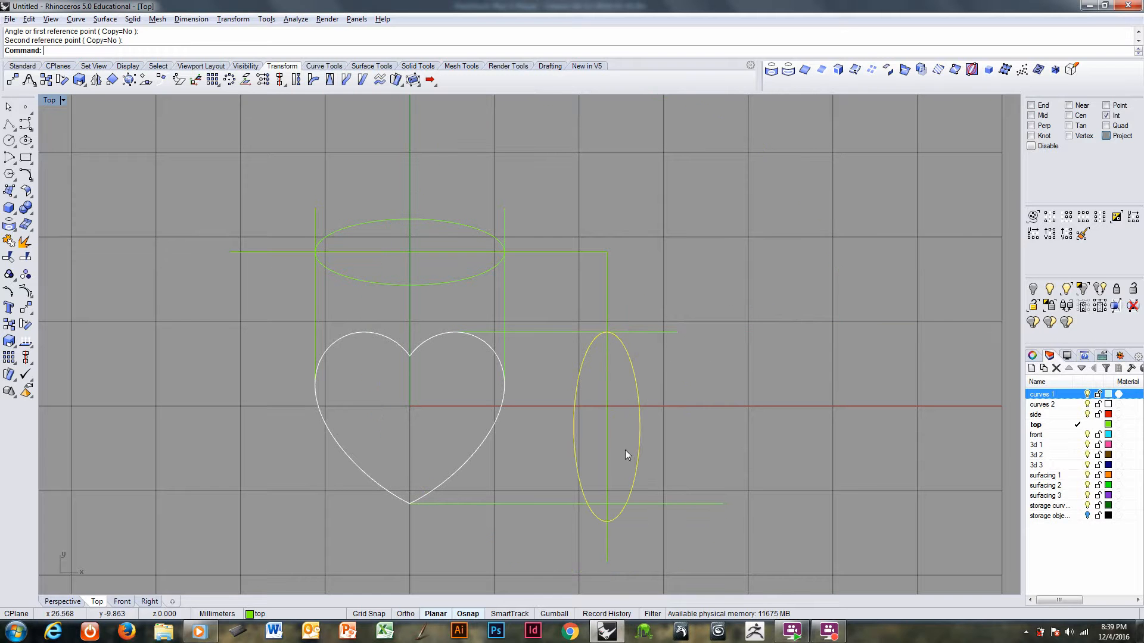
- Scale the vertical ellipse non-uniformly in Y from its upper end to the lower horizontal guide, keeping X and Z factors at 1
{"action": "scroll", "coordinate": [619, 435], "scroll_direction": "down", "scroll_amount": 2}
{"action": "scroll", "coordinate": [572, 405], "scroll_direction": "up", "scroll_amount": 3}
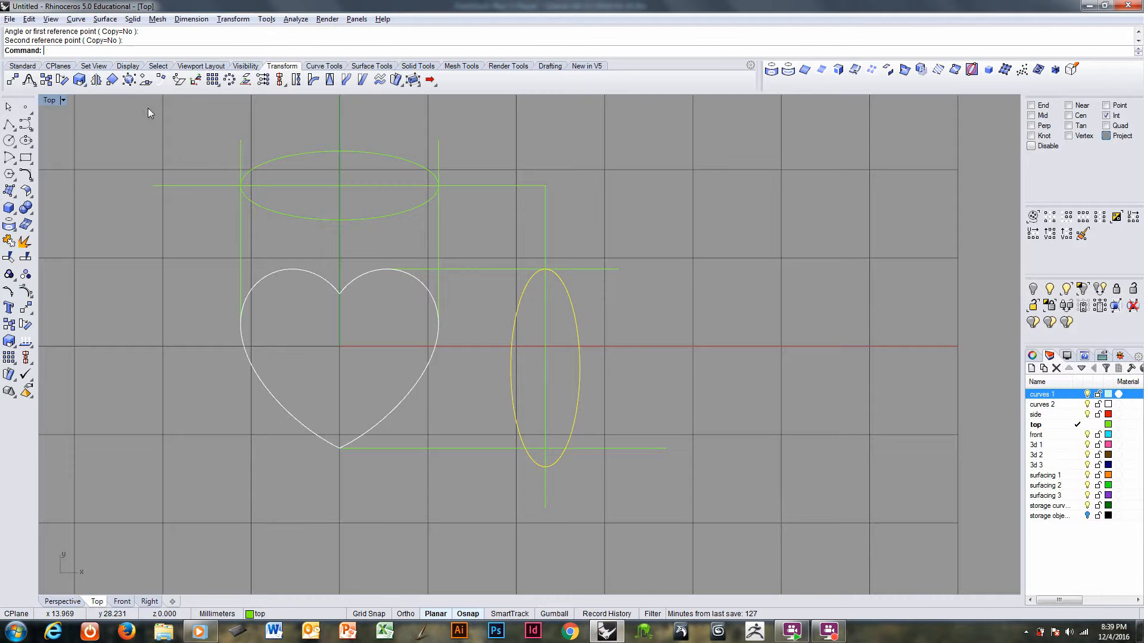
{"action": "left_click", "coordinate": [546, 269]}
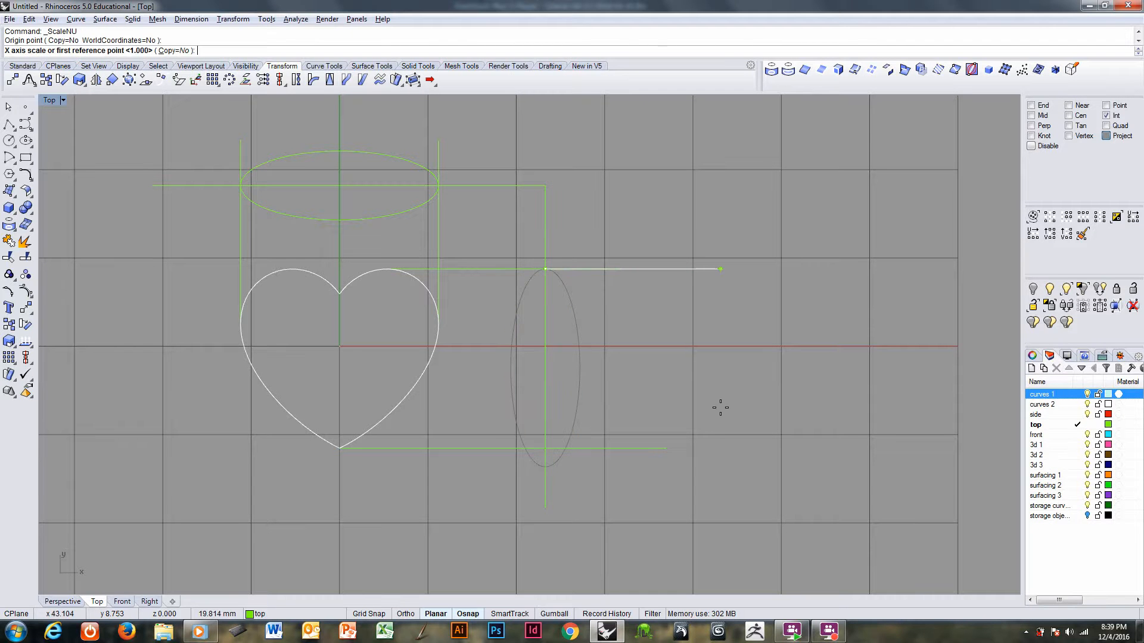
{"action": "key", "text": "Return"}
{"action": "left_click", "coordinate": [555, 487]}
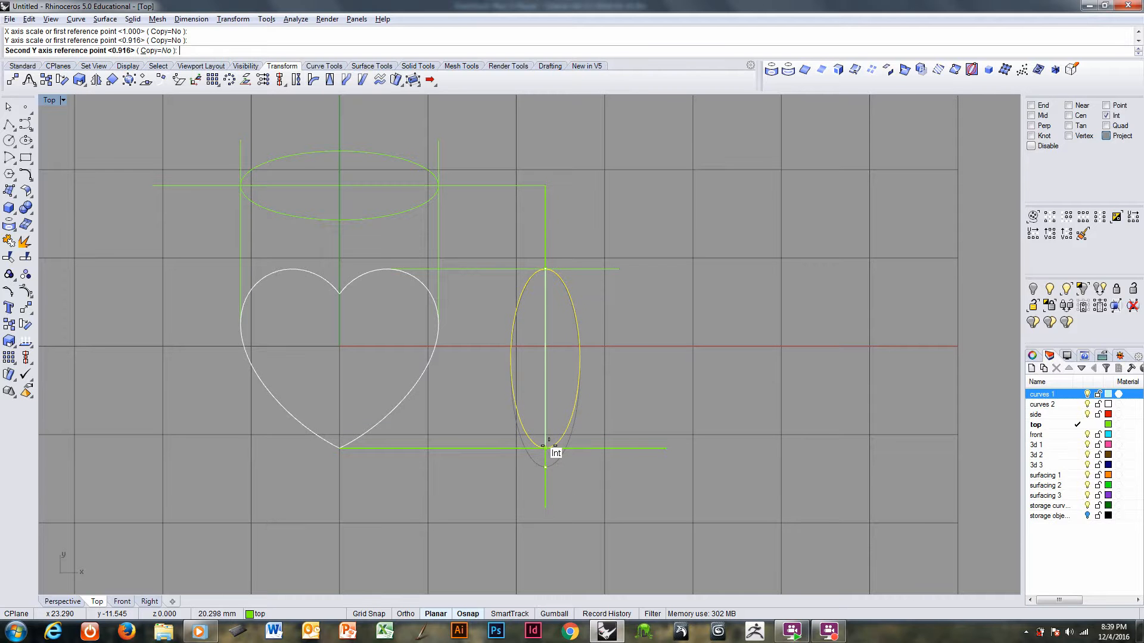
{"action": "left_click", "coordinate": [553, 451]}
{"action": "key", "text": "Return"}
- Assign the scaled vertical ellipse beside the heart to the side layer
{"action": "scroll", "coordinate": [545, 388], "scroll_direction": "down", "scroll_amount": 2}
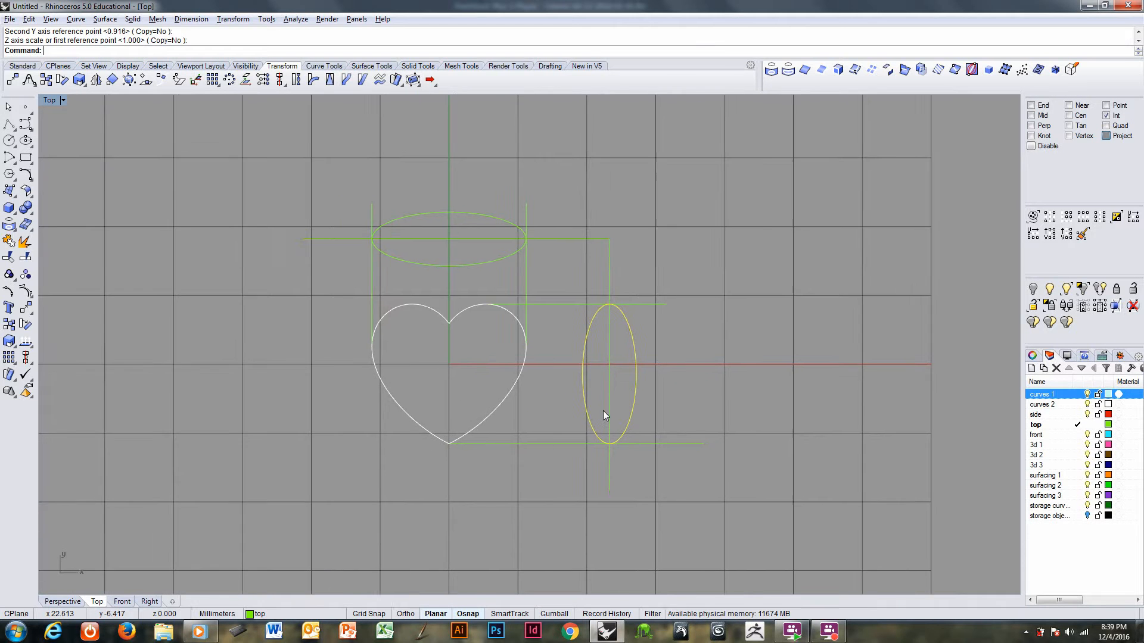
{"action": "scroll", "coordinate": [603, 410], "scroll_direction": "up", "scroll_amount": 3}
{"action": "scroll", "coordinate": [638, 391], "scroll_direction": "up", "scroll_amount": 4}
{"action": "scroll", "coordinate": [625, 411], "scroll_direction": "down", "scroll_amount": 5}
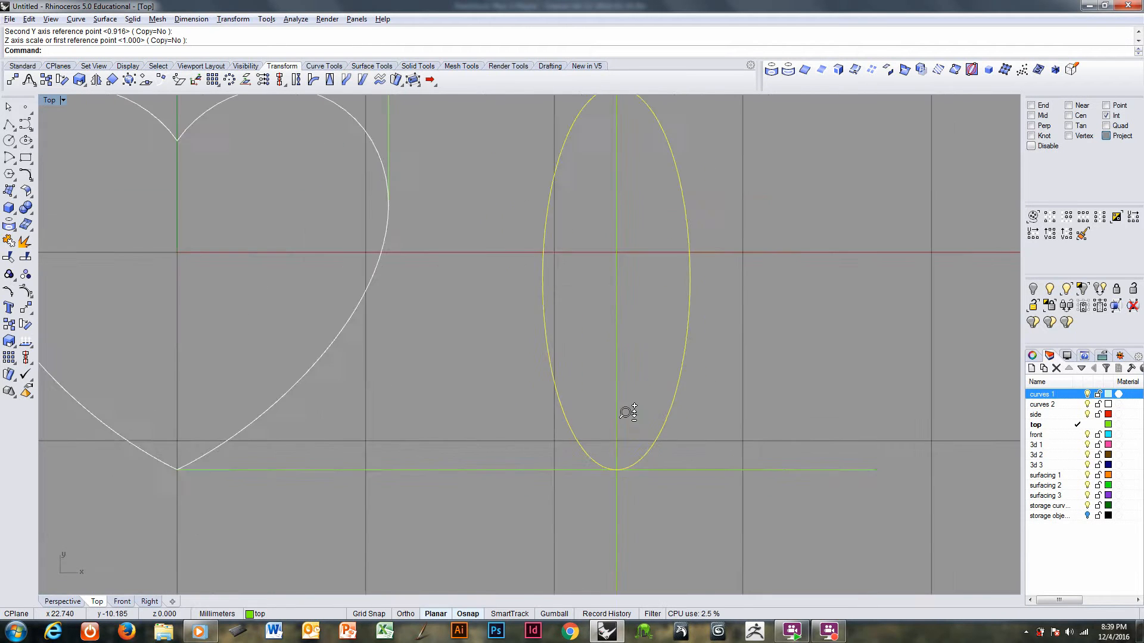
{"action": "scroll", "coordinate": [662, 392], "scroll_direction": "up", "scroll_amount": 1}
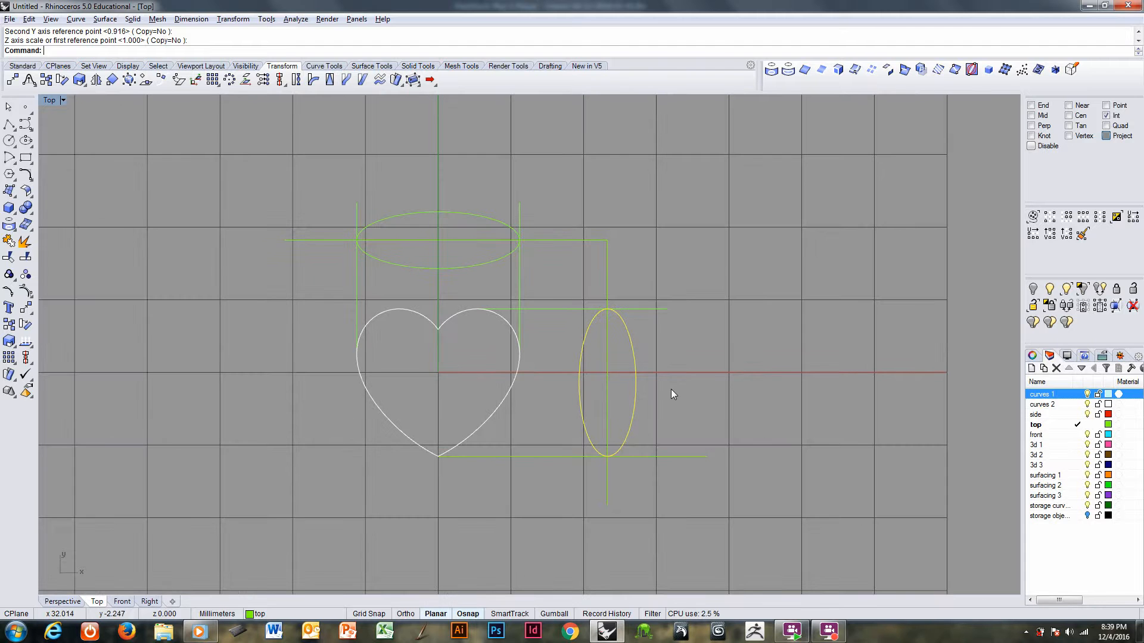
{"action": "type", "text": "changelayer"}
{"action": "key", "text": "Return"}
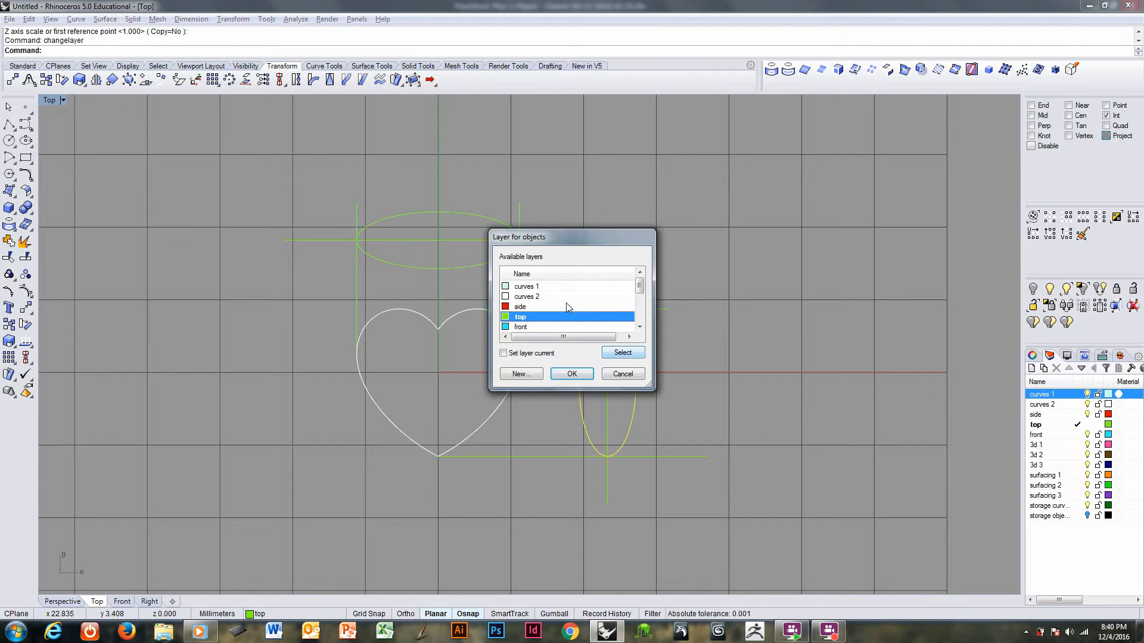
{"action": "double_click", "coordinate": [556, 314]}
{"action": "right_click", "coordinate": [584, 374]}
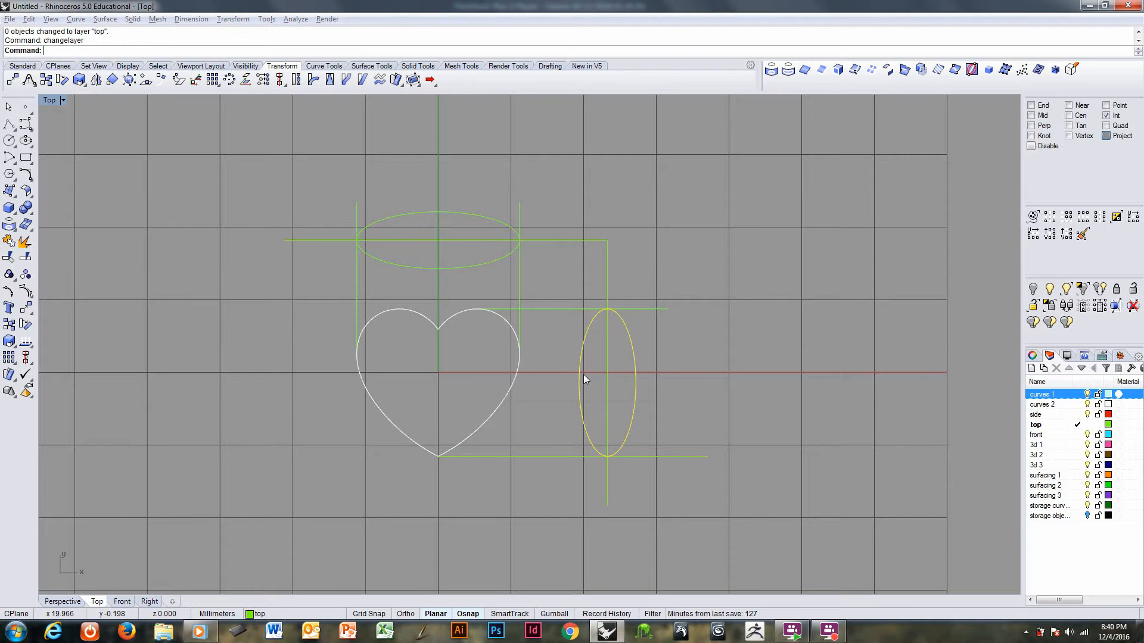
{"action": "left_click", "coordinate": [523, 306]}
{"action": "left_click", "coordinate": [575, 373]}
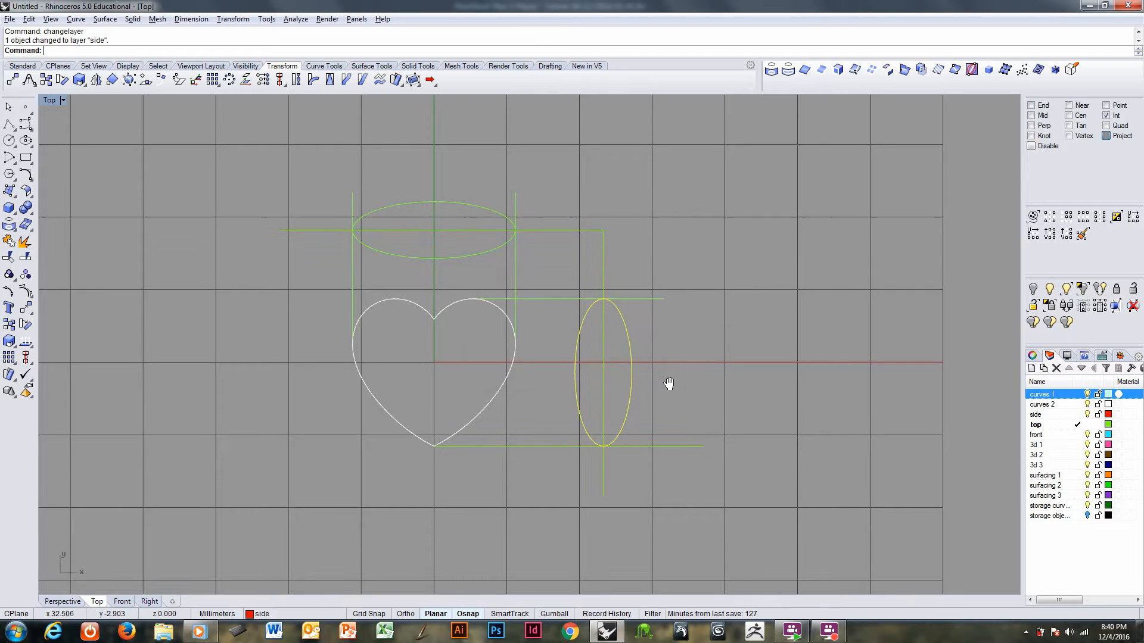
- In the Perspective view, move the side ellipse from its lower guide intersection to the heart's bottom tip
{"action": "key", "text": "ctrl+Tab"}
{"action": "key", "text": "ctrl+Tab"}
{"action": "right_click_drag", "start_coordinate": [670, 388], "coordinate": [523, 398]}
{"action": "scroll", "coordinate": [520, 395], "scroll_direction": "down", "scroll_amount": 4}
{"action": "right_click", "coordinate": [519, 394]}
{"action": "left_click", "coordinate": [622, 373]}
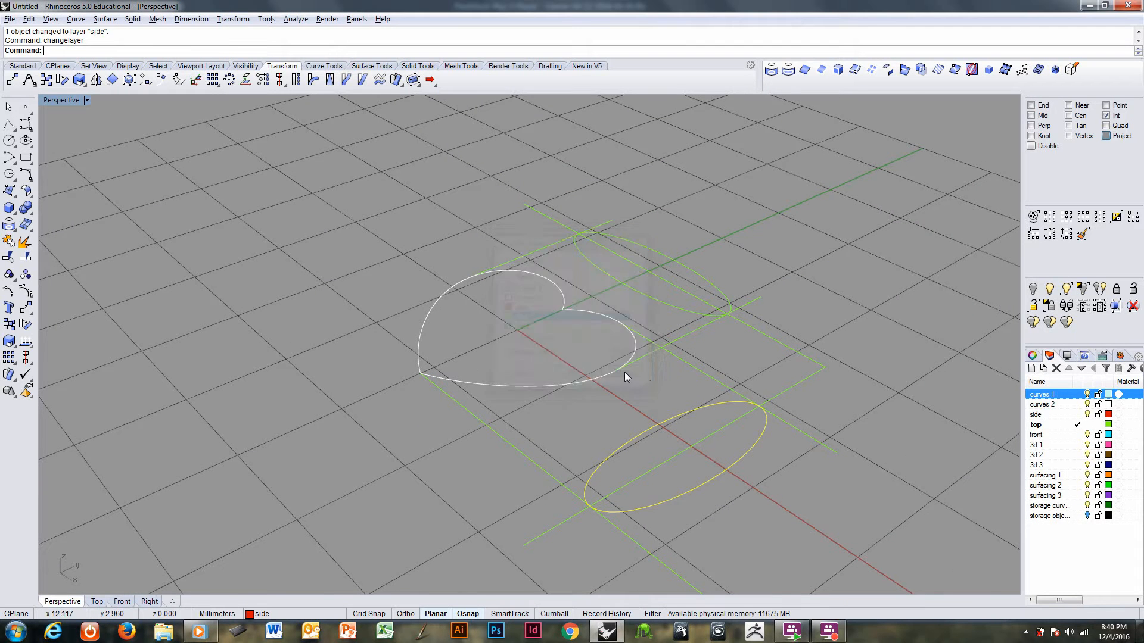
{"action": "scroll", "coordinate": [623, 375], "scroll_direction": "down", "scroll_amount": 2}
{"action": "right_click_drag", "start_coordinate": [618, 390], "coordinate": [527, 375], "text": "shift"}
{"action": "scroll", "coordinate": [541, 411], "scroll_direction": "up", "scroll_amount": 3}
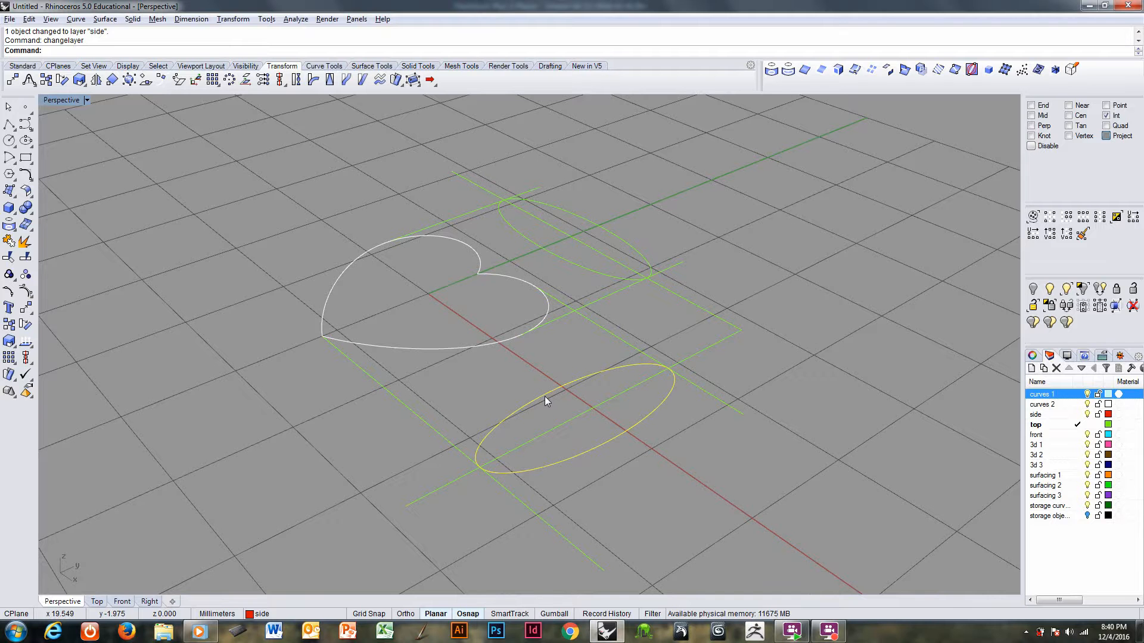
{"action": "type", "text": "m"}
{"action": "key", "text": "Return"}
{"action": "left_click", "coordinate": [480, 466]}
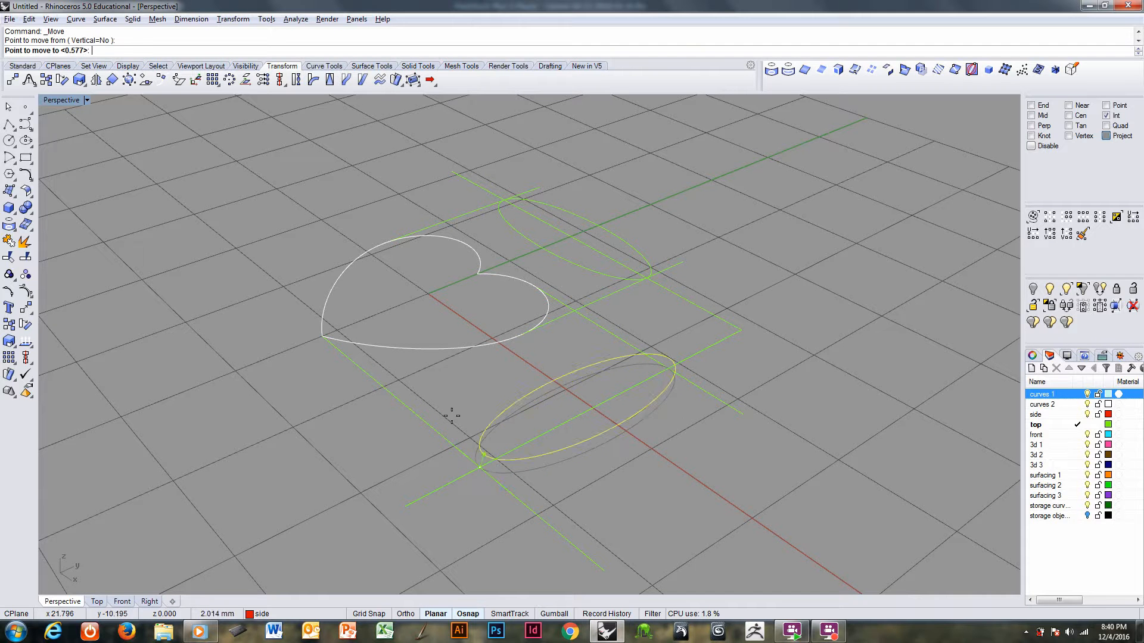
{"action": "left_click", "coordinate": [328, 341]}
- Set the construction plane to World Front and rotate the side ellipse 90° so it stands perpendicular to the heart
{"action": "right_click_drag", "start_coordinate": [327, 341], "coordinate": [430, 346]}
{"action": "key", "text": "F4"}
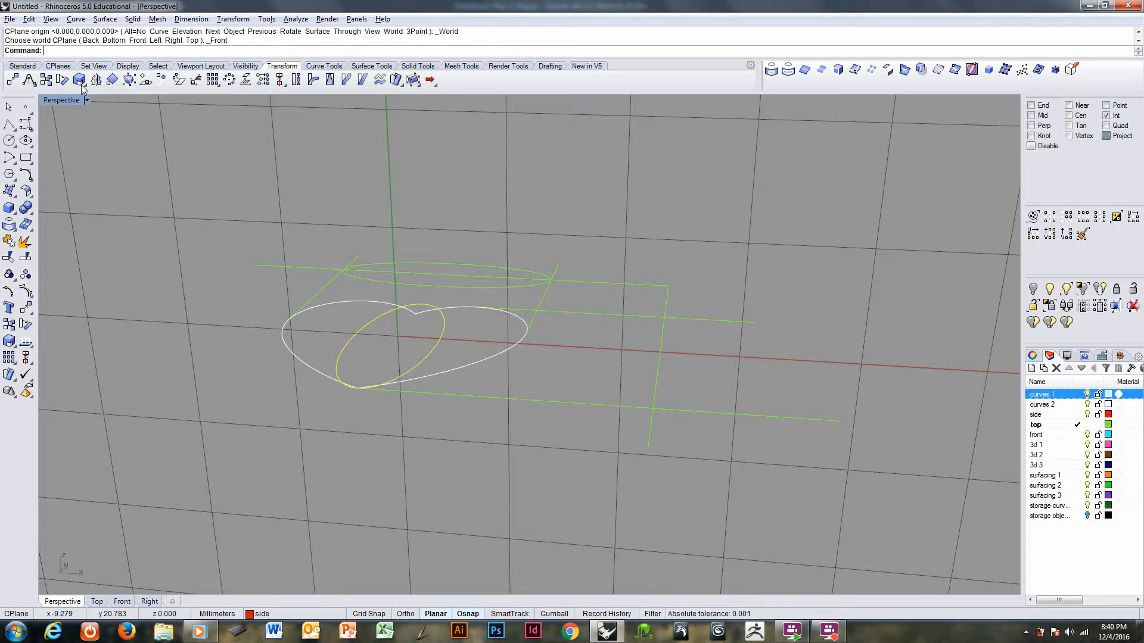
{"action": "left_click", "coordinate": [63, 80]}
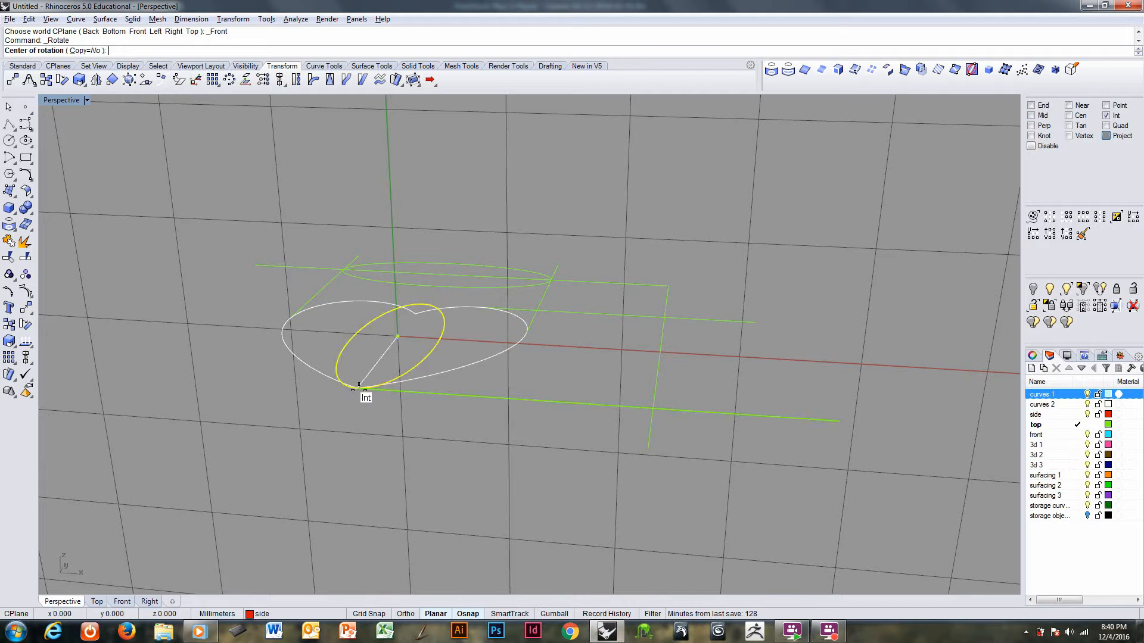
{"action": "left_click", "coordinate": [398, 337]}
{"action": "left_click", "coordinate": [250, 327]}
{"action": "left_click", "coordinate": [451, 214]}
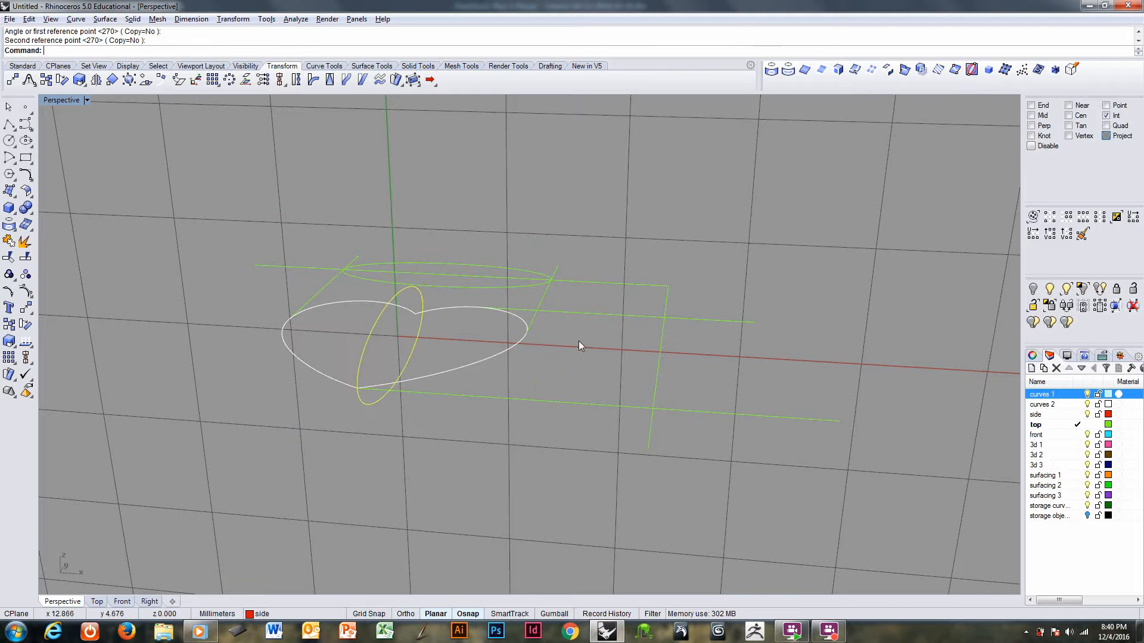
- Make front the current layer and try to move the remaining ellipse from its end to the guide intersection nearer the heart
{"action": "right_click_drag", "start_coordinate": [556, 378], "coordinate": [634, 360]}
{"action": "left_click", "coordinate": [596, 375]}
{"action": "key", "text": "F4"}
{"action": "type", "text": "M"}
{"action": "key", "text": "Return"}
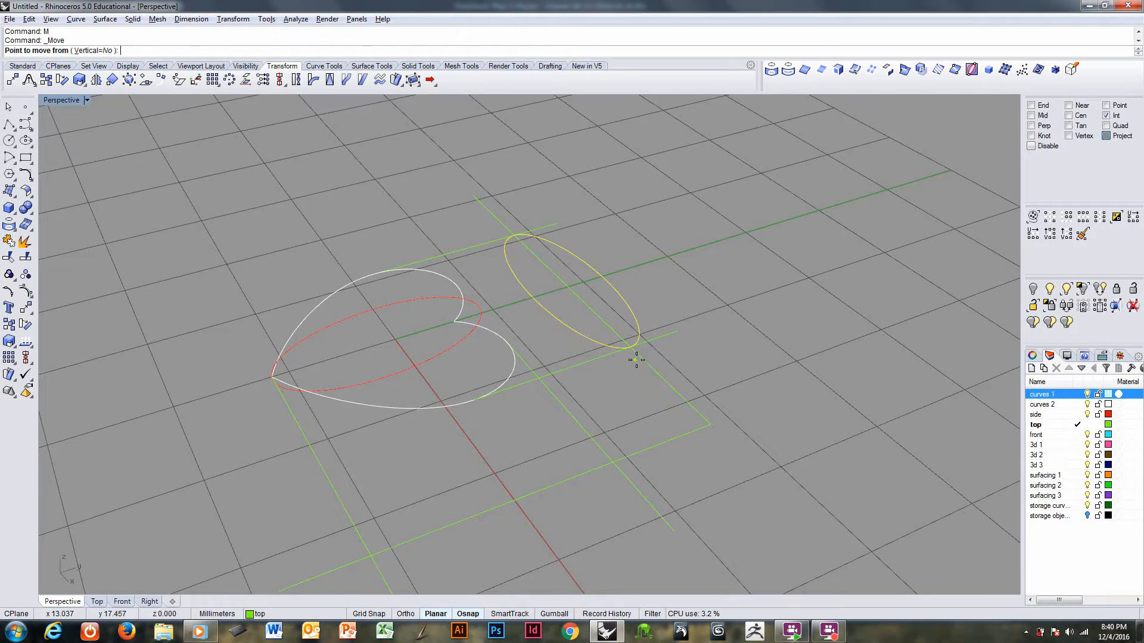
{"action": "left_click", "coordinate": [1078, 435]}
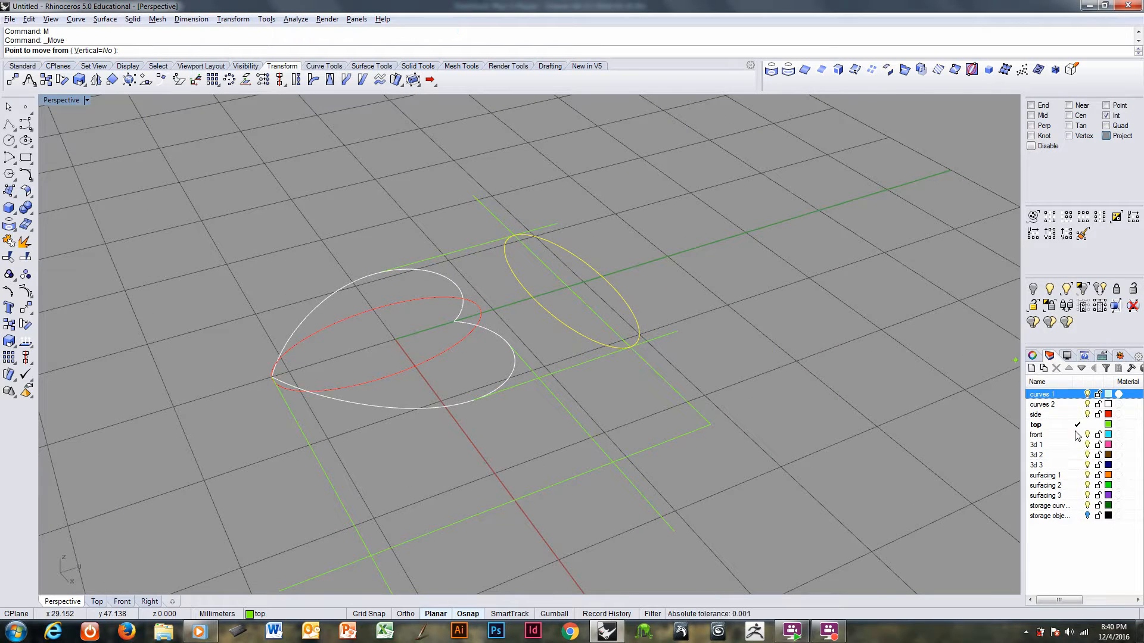
{"action": "left_click", "coordinate": [631, 346]}
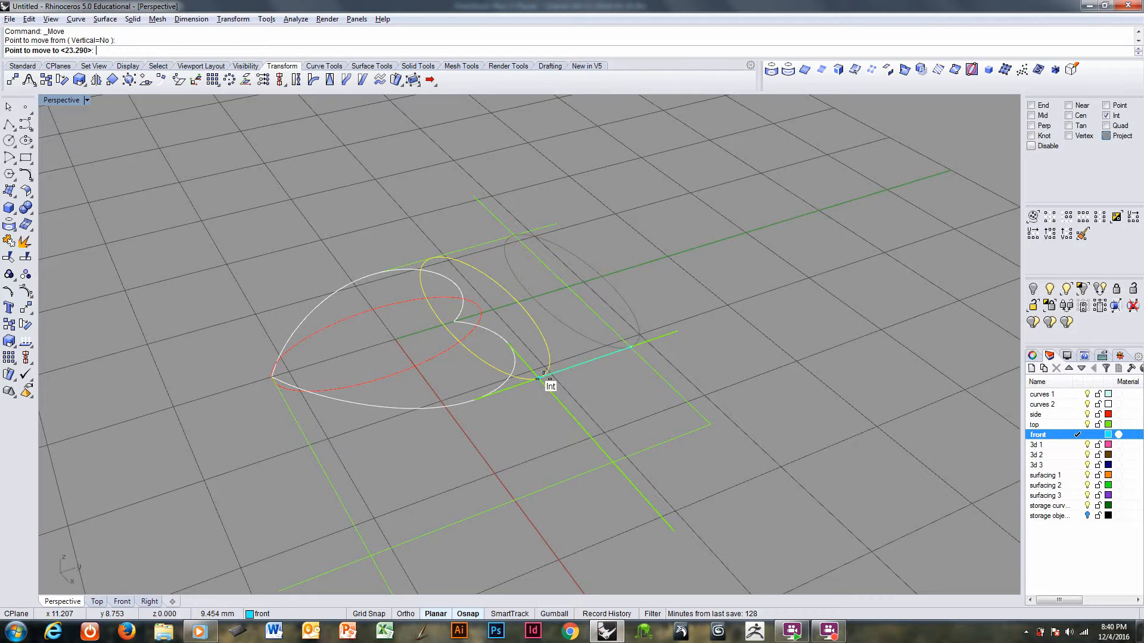
{"action": "left_click", "coordinate": [544, 375]}
- Set the construction plane to World Right and rotate the remaining ellipse 90° so it stands upright on its guide line
{"action": "right_click_drag", "start_coordinate": [599, 366], "coordinate": [647, 354]}
{"action": "key", "text": "F4"}
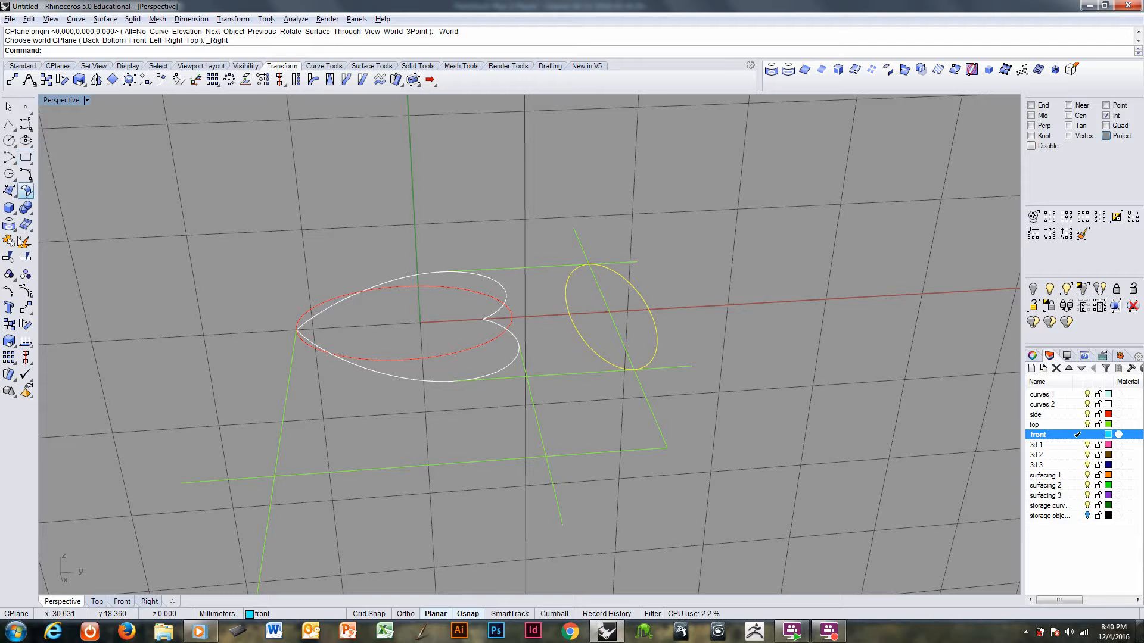
{"action": "left_click", "coordinate": [62, 81]}
{"action": "left_click", "coordinate": [621, 366]}
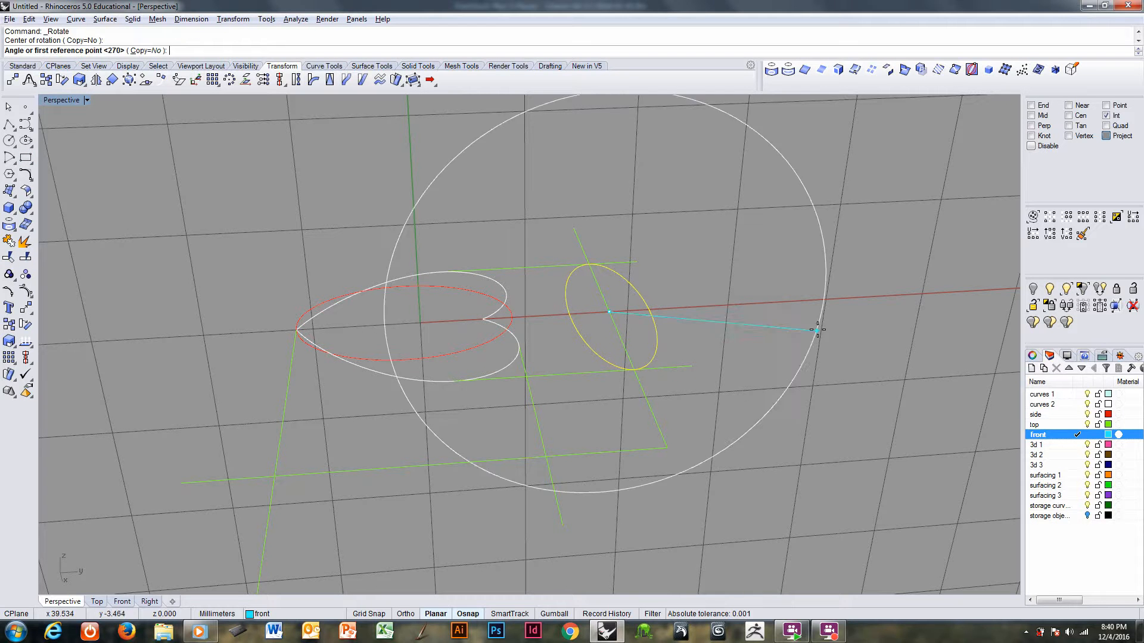
{"action": "left_click", "coordinate": [818, 301]}
{"action": "left_click", "coordinate": [557, 183]}
- Project the upright ellipse onto the World Front construction plane with ProjectToCPlane, deleting the input object
{"action": "right_click_drag", "start_coordinate": [592, 199], "coordinate": [660, 278]}
{"action": "key", "text": "F4"}
{"action": "type", "text": "0"}
{"action": "key", "text": "Return"}
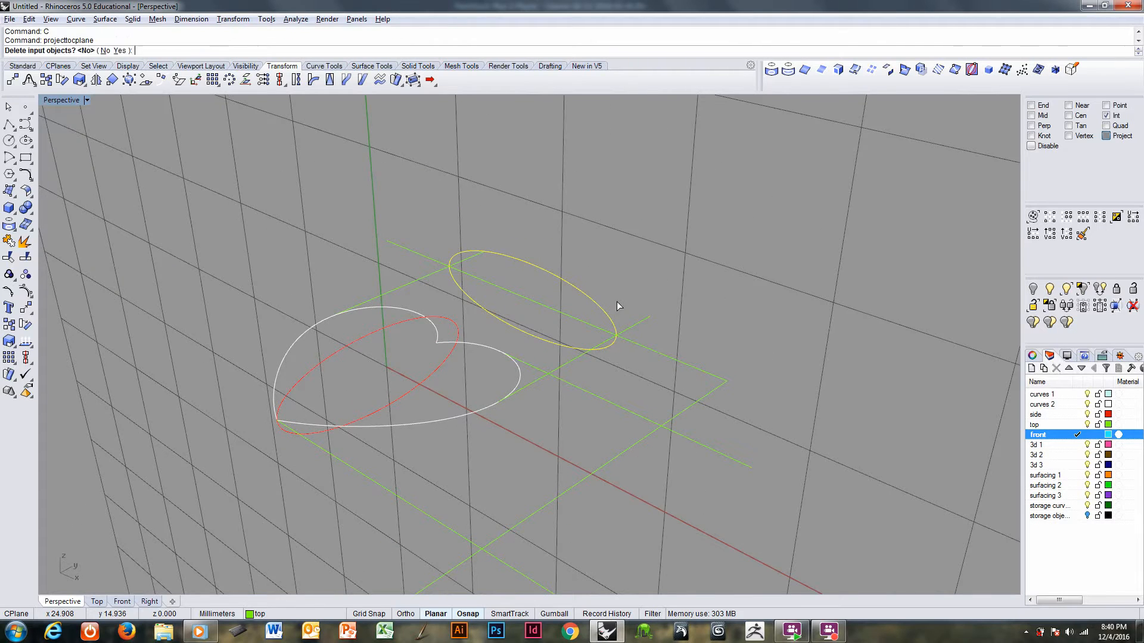
{"action": "type", "text": "y"}
{"action": "key", "text": "Return"}
- Assign the projected ellipse crossing the heart to the front layer
{"action": "right_click_drag", "start_coordinate": [605, 312], "coordinate": [476, 378]}
{"action": "left_click", "coordinate": [480, 381]}
{"action": "key", "text": "F4"}
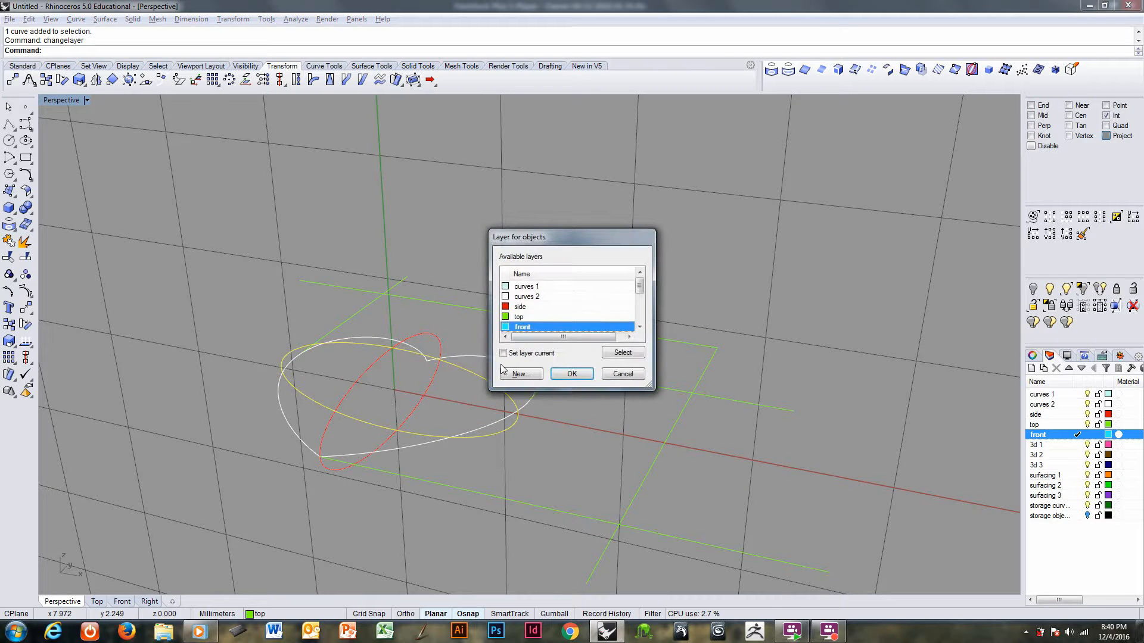
{"action": "left_click", "coordinate": [572, 376]}
- Delete all the green guide lines around the heart, keeping the heart and both ellipses
{"action": "right_click_drag", "start_coordinate": [552, 414], "coordinate": [663, 456]}
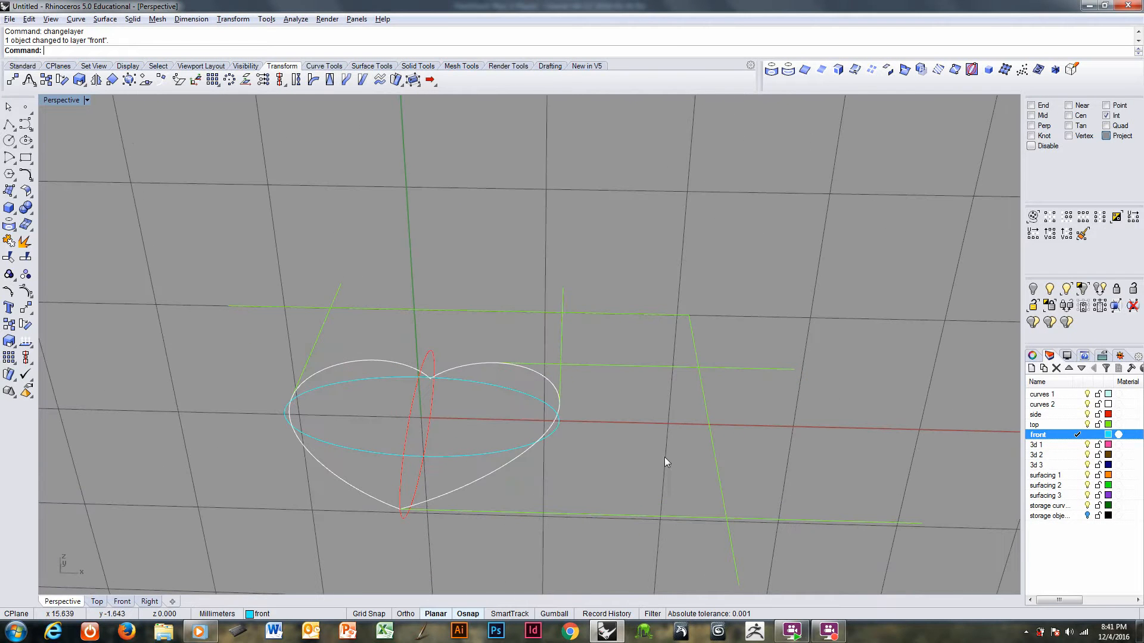
{"action": "left_click_drag", "start_coordinate": [810, 545], "coordinate": [656, 295]}
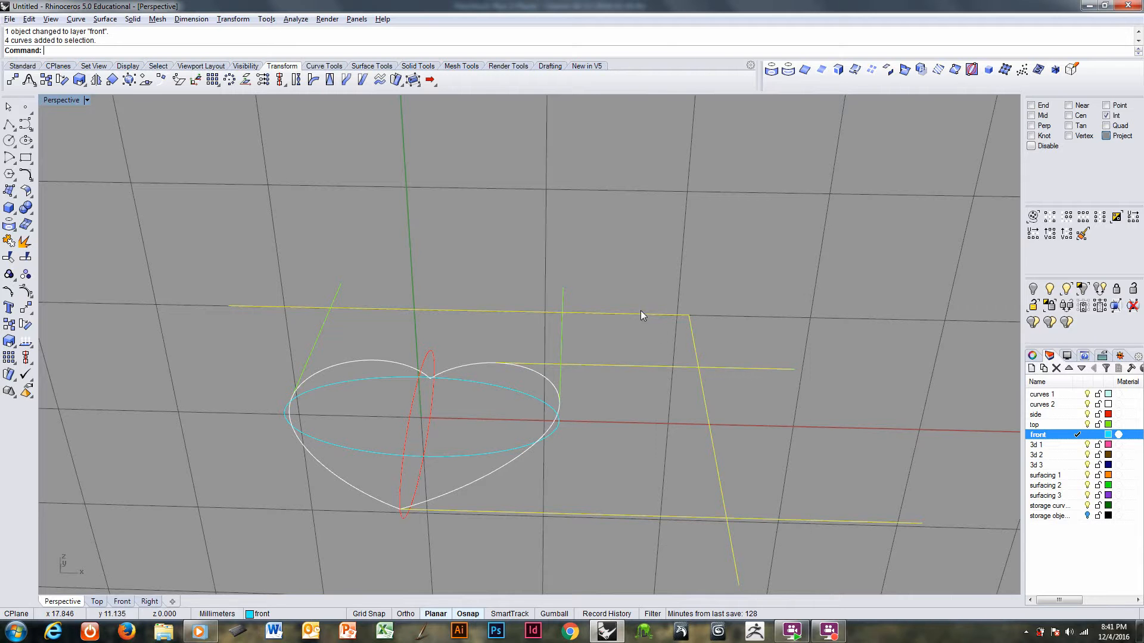
{"action": "left_click", "coordinate": [564, 342]}
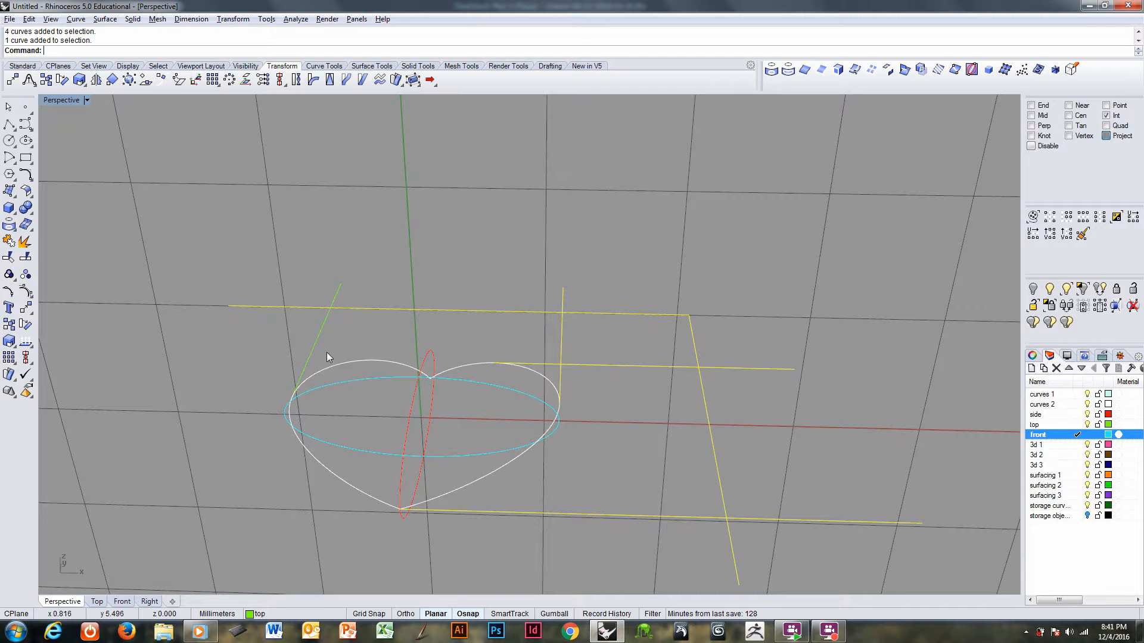
{"action": "left_click", "coordinate": [310, 352]}
{"action": "right_click_drag", "start_coordinate": [310, 352], "coordinate": [484, 405]}
{"action": "key", "text": "Delete"}
- Return the construction plane to World Top and show the heart in the Top view
{"action": "key", "text": "F4"}
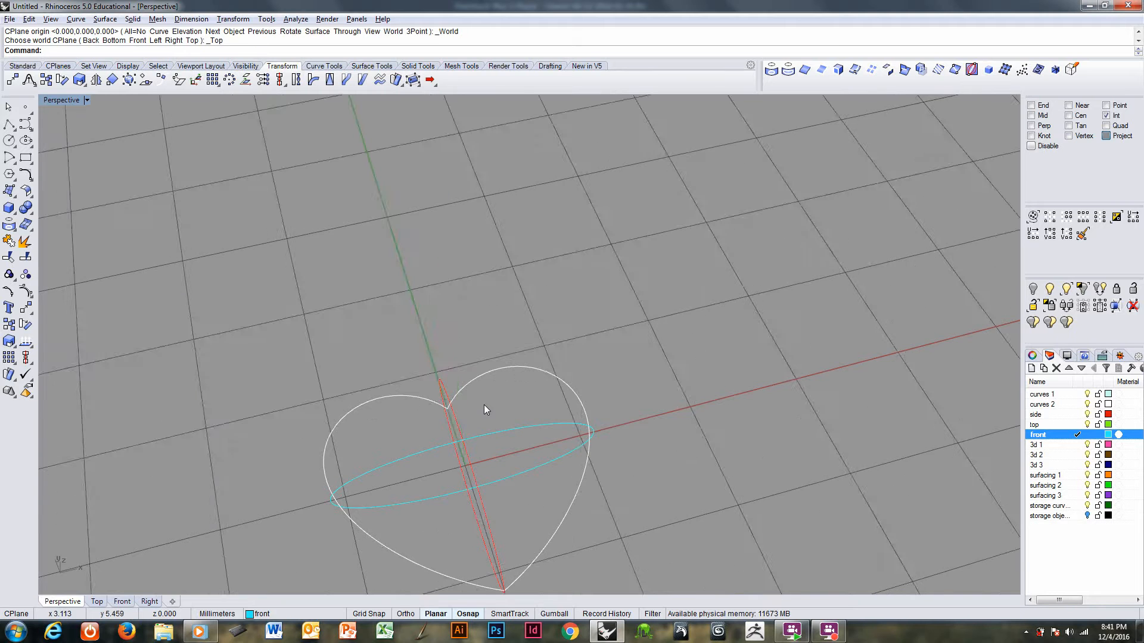
{"action": "key", "text": "ctrl+F1"}
{"action": "right_click_drag", "start_coordinate": [430, 372], "coordinate": [441, 346], "text": "ctrl"}
{"action": "right_click_drag", "start_coordinate": [628, 354], "coordinate": [695, 371]}
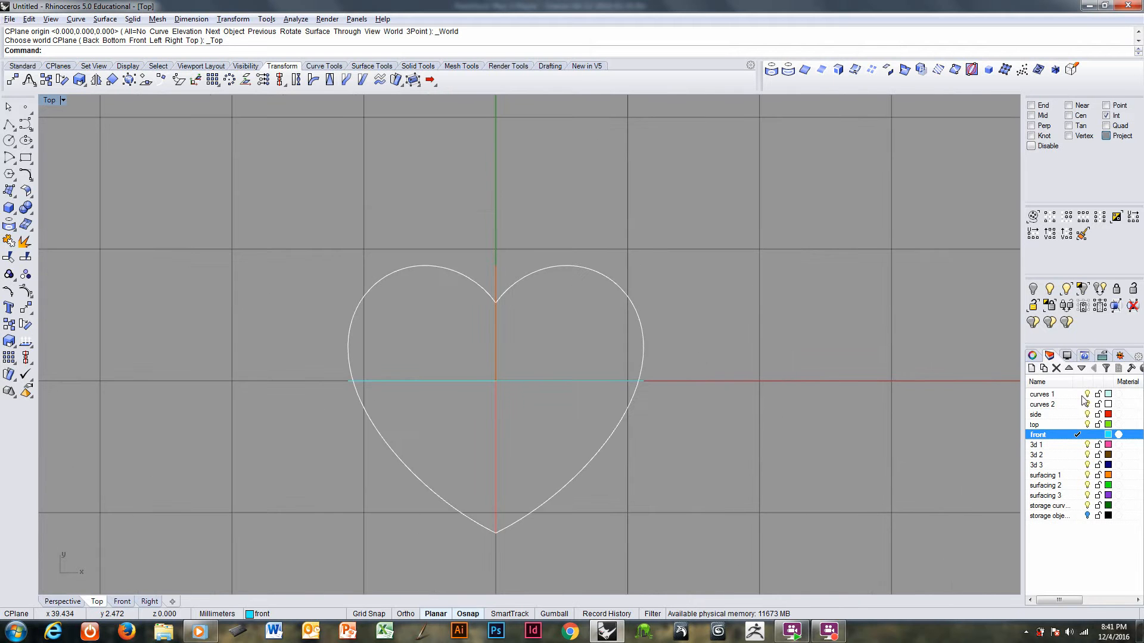
- Hide the side and front layers and make curves 2 the current layer
{"action": "left_click", "coordinate": [1080, 415]}
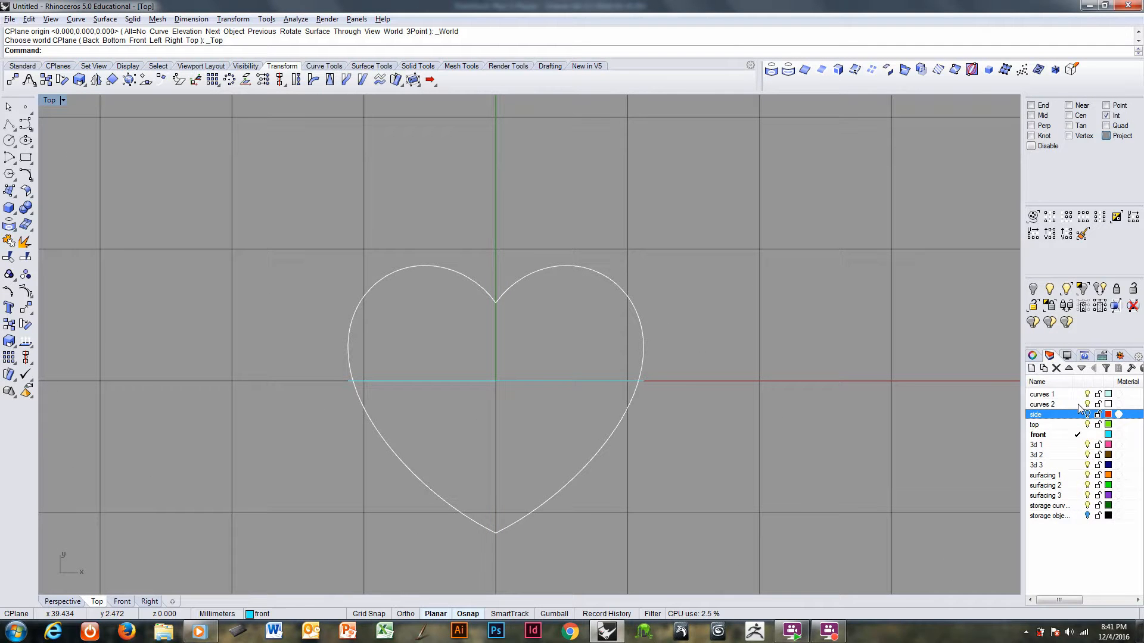
{"action": "left_click", "coordinate": [1079, 406]}
{"action": "left_click", "coordinate": [1088, 435]}
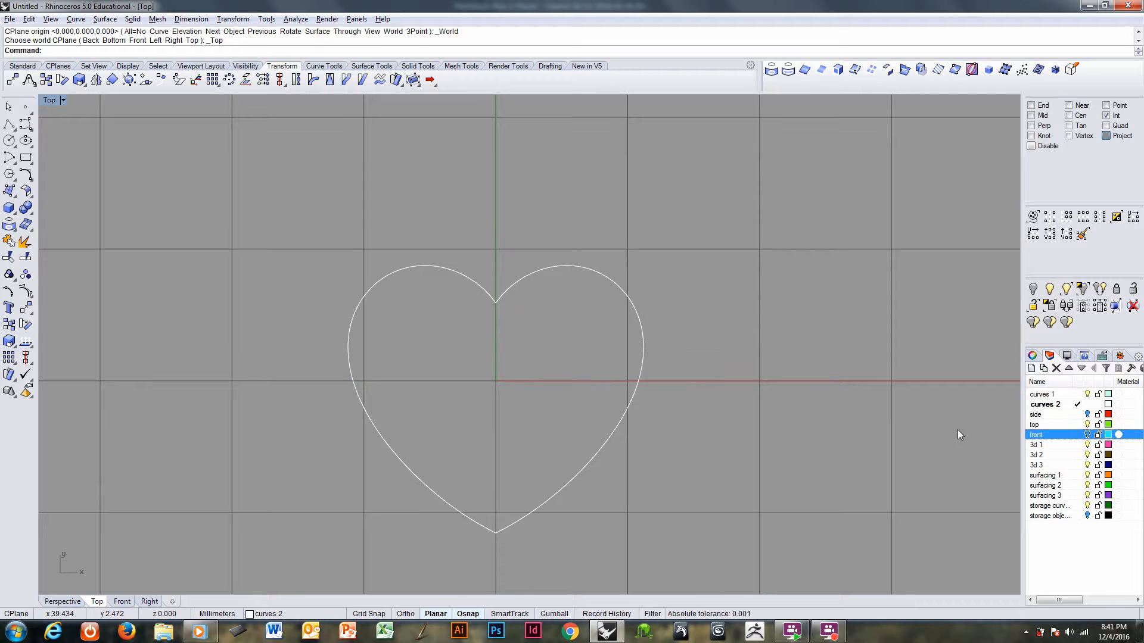
- Duplicate the heart in place, assign the duplicate to the storage curves layer and hide that layer
{"action": "right_click_drag", "start_coordinate": [686, 387], "coordinate": [688, 380]}
{"action": "left_click", "coordinate": [638, 391]}
{"action": "scroll", "coordinate": [652, 382], "scroll_direction": "down", "scroll_amount": 2}
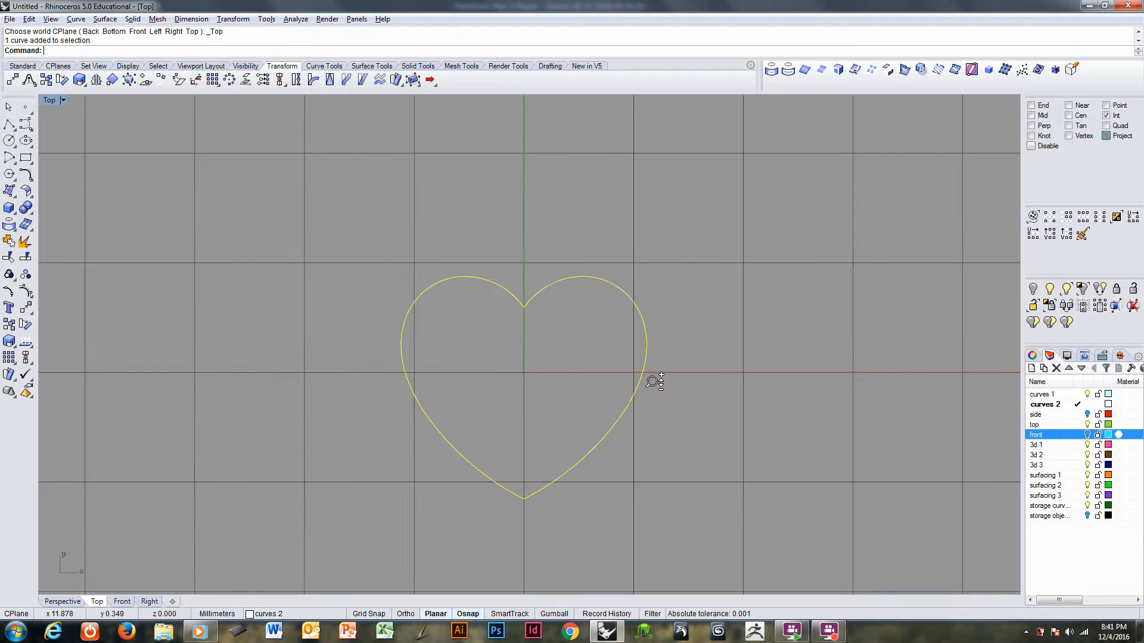
{"action": "key", "text": "ctrl+c"}
{"action": "key", "text": "ctrl+v"}
{"action": "key", "text": "F4"}
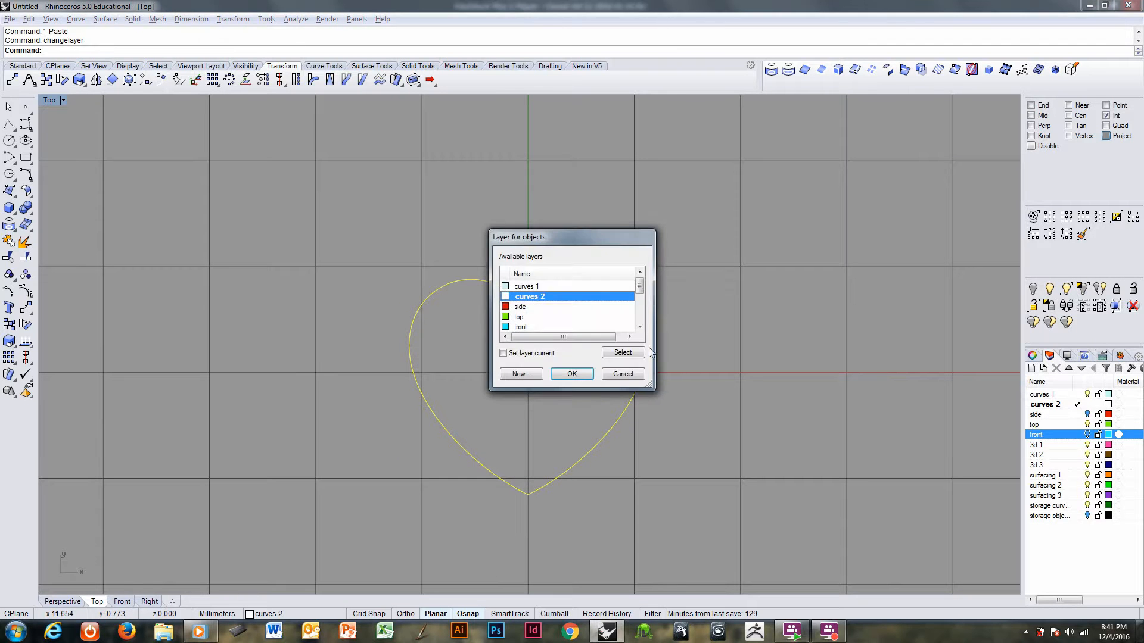
{"action": "left_click_drag", "start_coordinate": [641, 287], "coordinate": [640, 308]}
{"action": "left_click", "coordinate": [535, 327]}
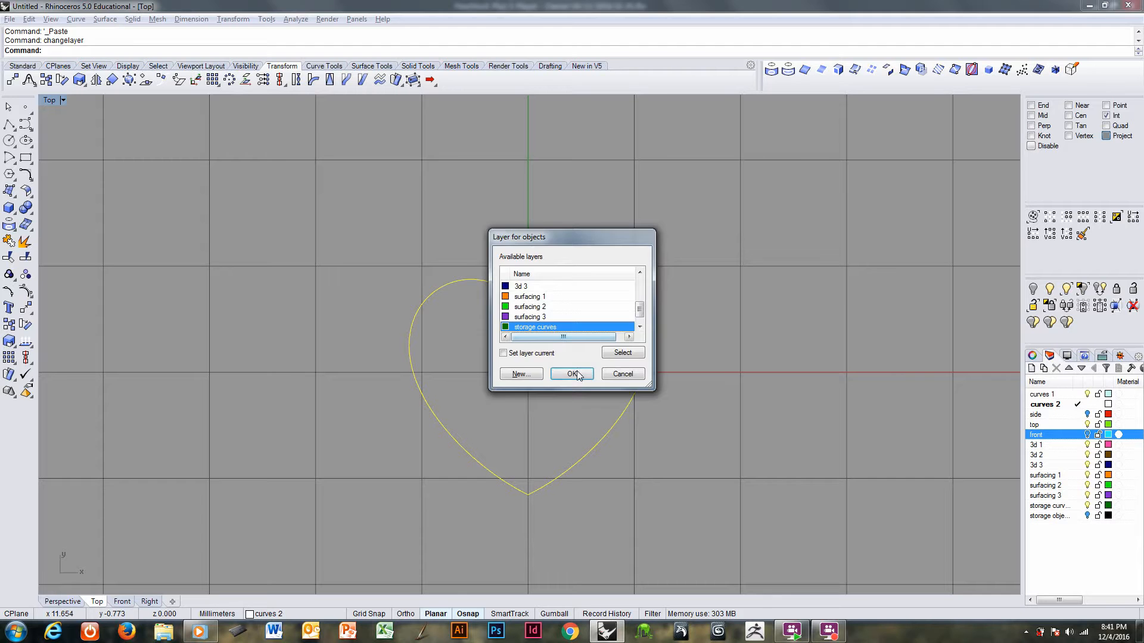
{"action": "left_click", "coordinate": [571, 374]}
{"action": "left_click", "coordinate": [1094, 506]}
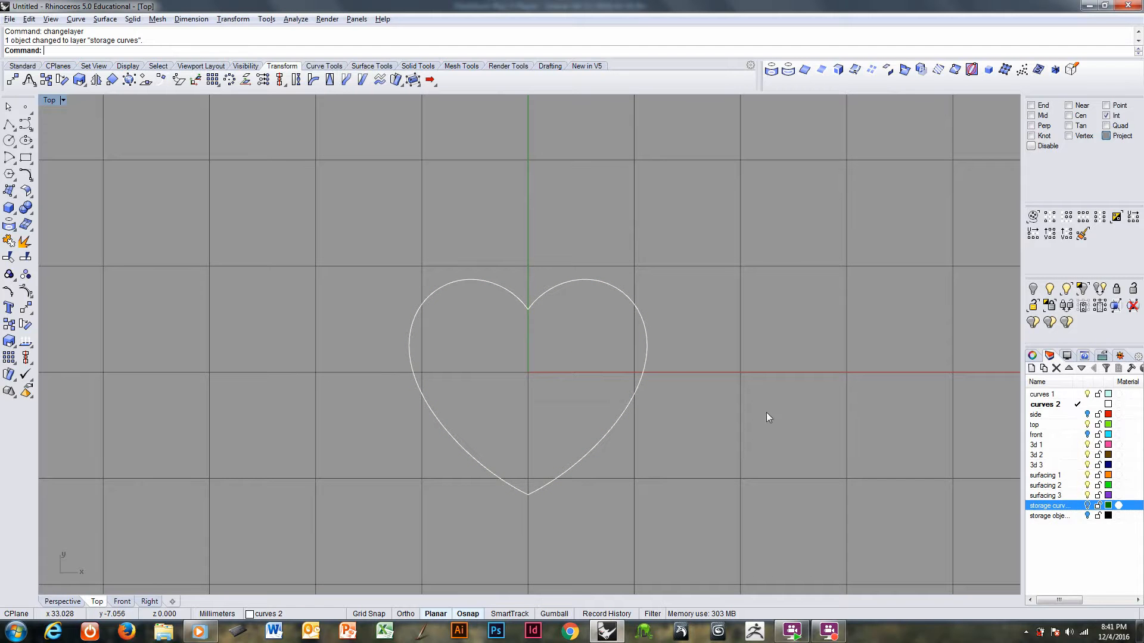
- Draw a horizontal line across the full width of the heart, just below its notch
{"action": "right_click_drag", "start_coordinate": [514, 332], "coordinate": [487, 333]}
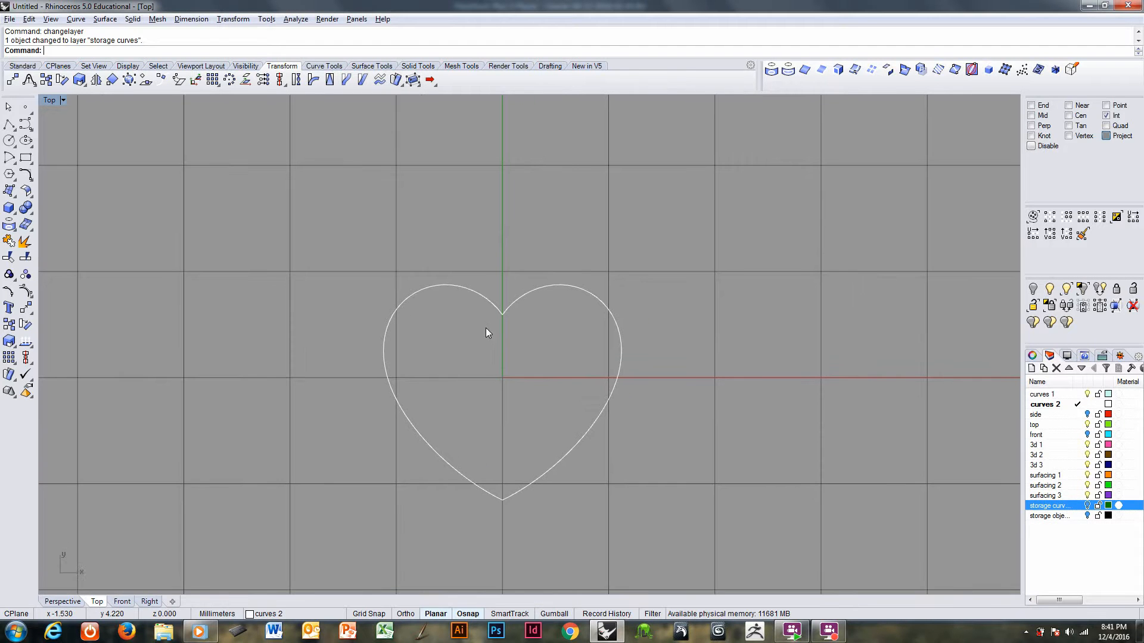
{"action": "left_click", "coordinate": [466, 291]}
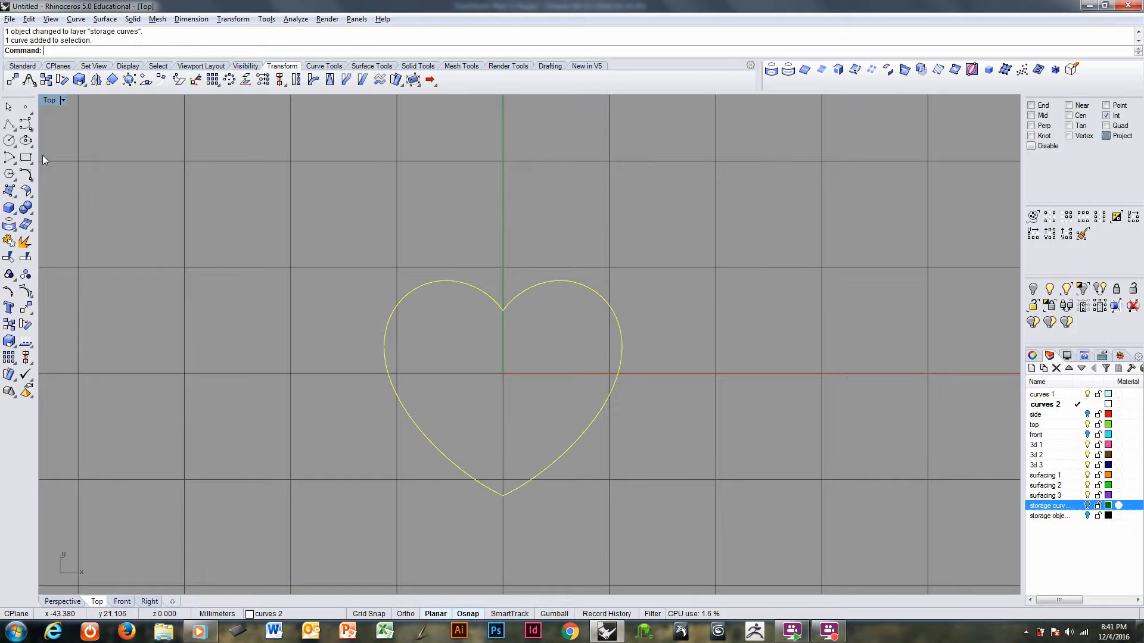
{"action": "left_click", "coordinate": [381, 67]}
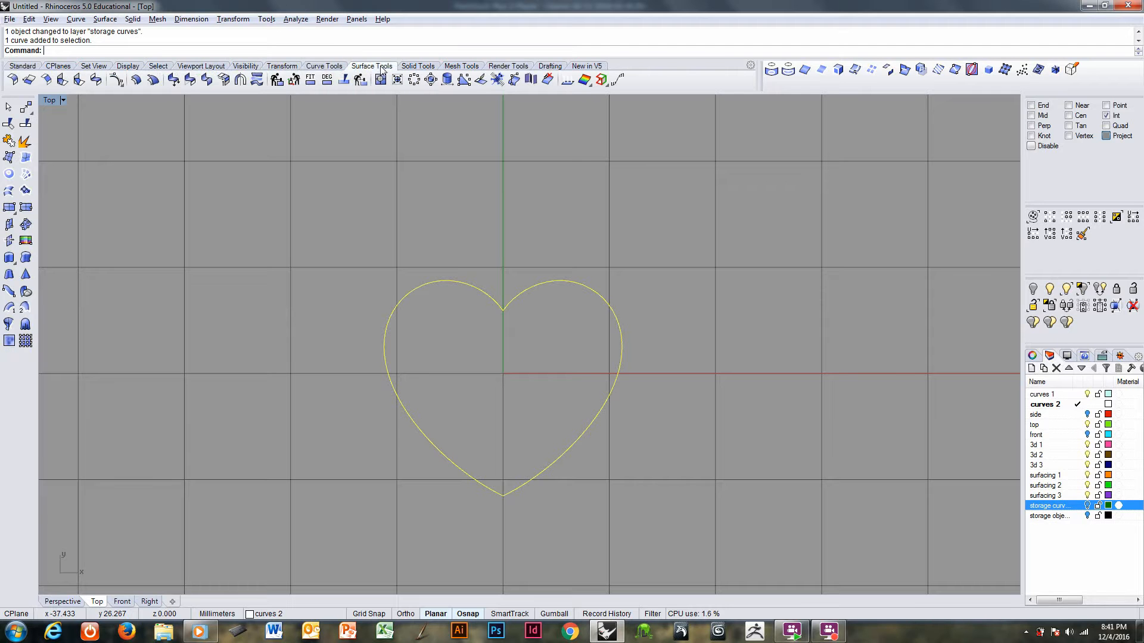
{"action": "left_click", "coordinate": [324, 66]}
{"action": "left_click", "coordinate": [25, 208]}
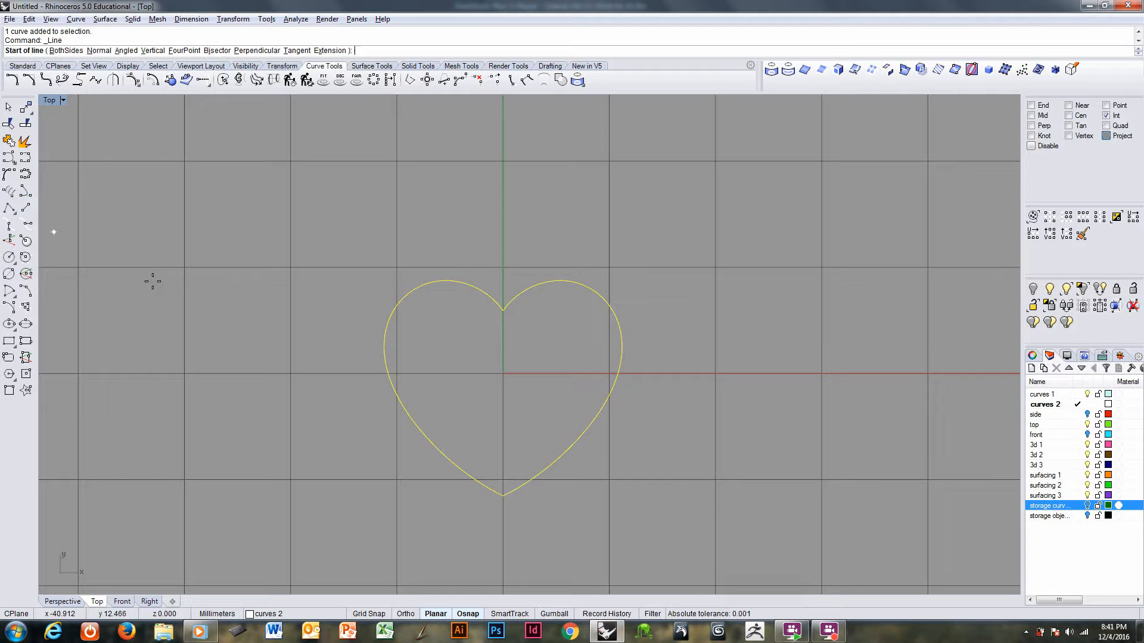
{"action": "left_click", "coordinate": [345, 339]}
{"action": "left_click", "coordinate": [735, 340]}
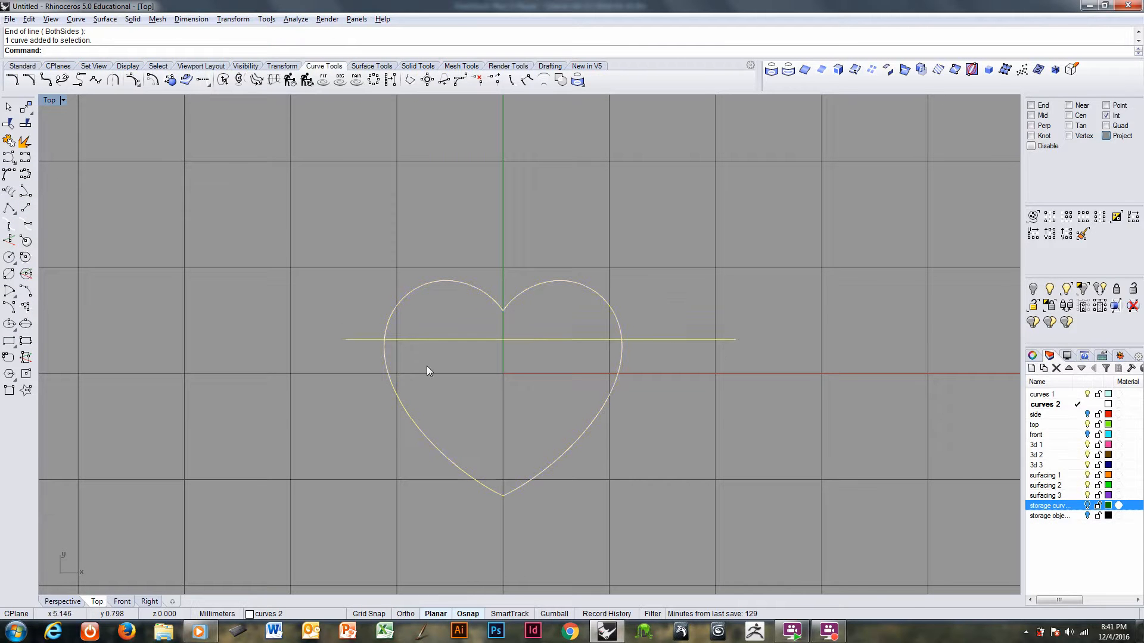
- Move the horizontal line up about 3.8 mm so it crosses both lobes just above the notch
{"action": "scroll", "coordinate": [427, 365], "scroll_direction": "up", "scroll_amount": 1}
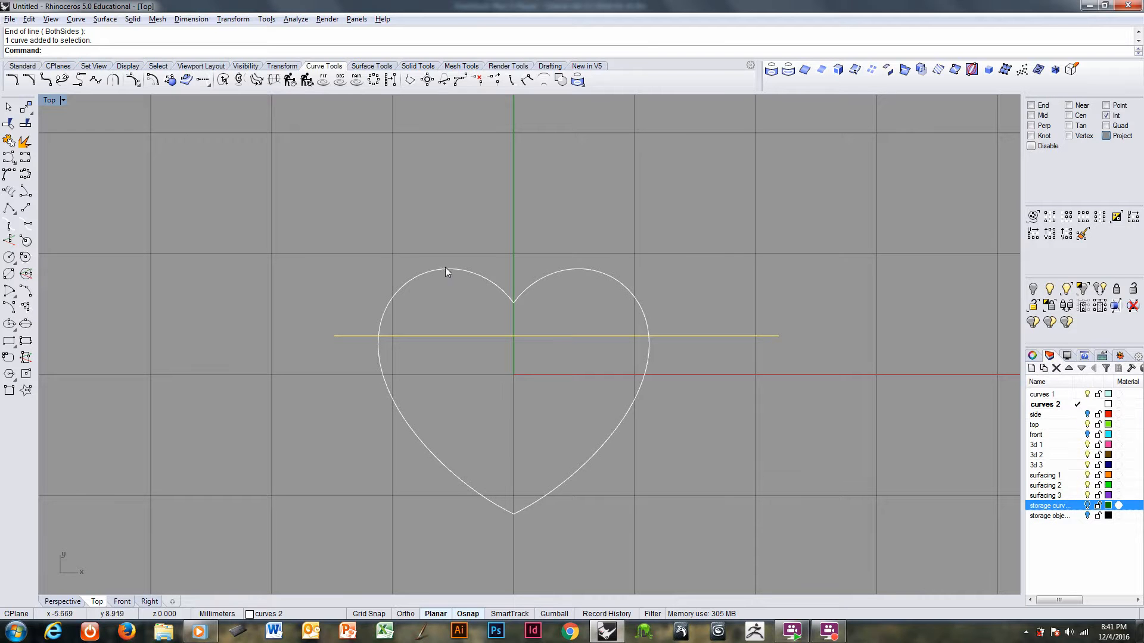
{"action": "type", "text": "m"}
{"action": "key", "text": "Return"}
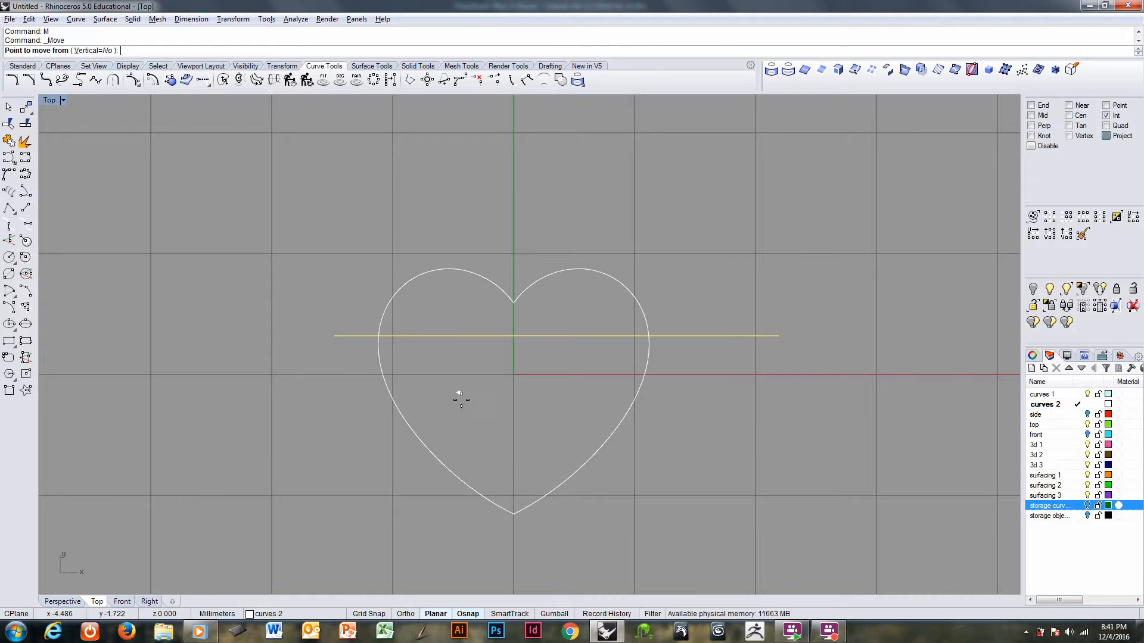
{"action": "left_click", "coordinate": [461, 400]}
{"action": "left_click", "coordinate": [466, 354]}
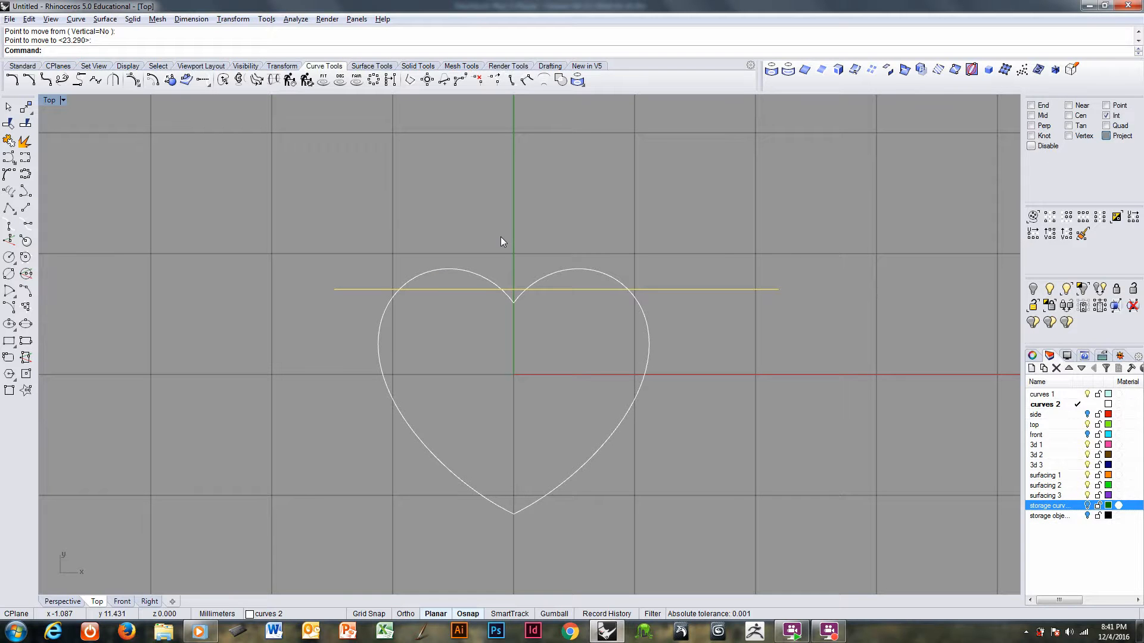
- Copy the complete heart curve to the clipboard before trimming it
{"action": "scroll", "coordinate": [448, 285], "scroll_direction": "up", "scroll_amount": 3}
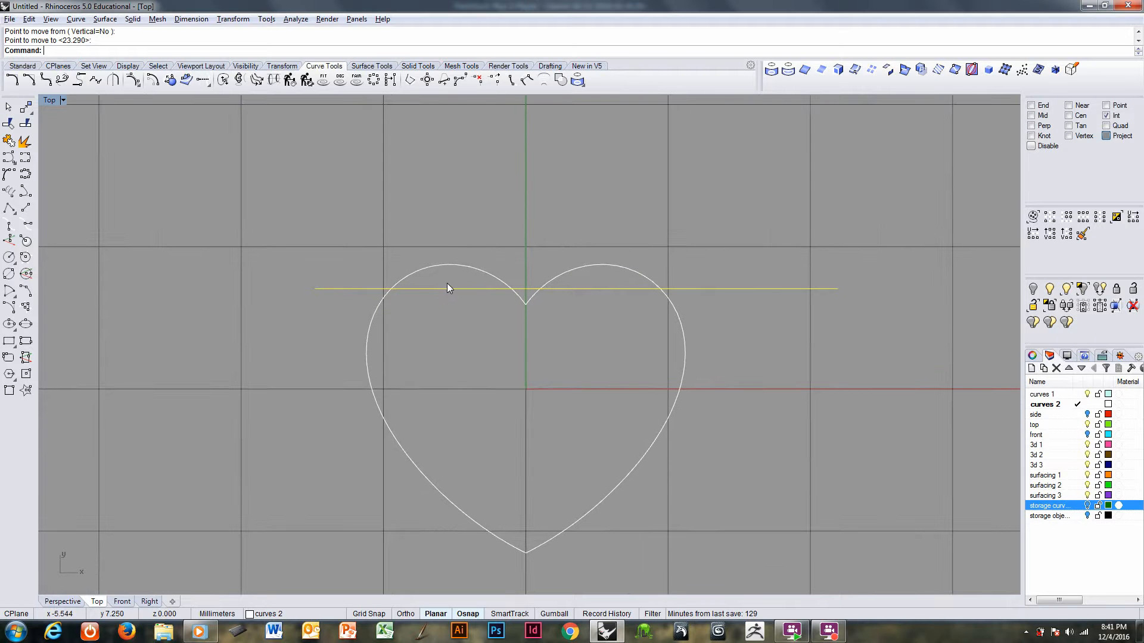
{"action": "scroll", "coordinate": [447, 284], "scroll_direction": "down", "scroll_amount": 1}
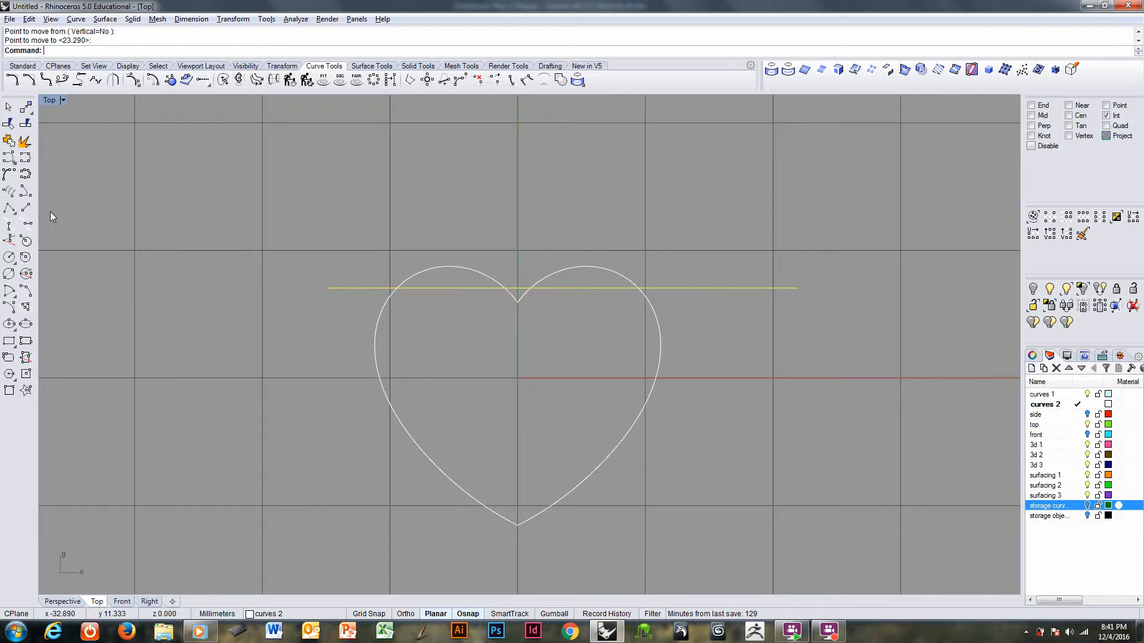
{"action": "left_click", "coordinate": [8, 124]}
{"action": "left_click", "coordinate": [453, 272]}
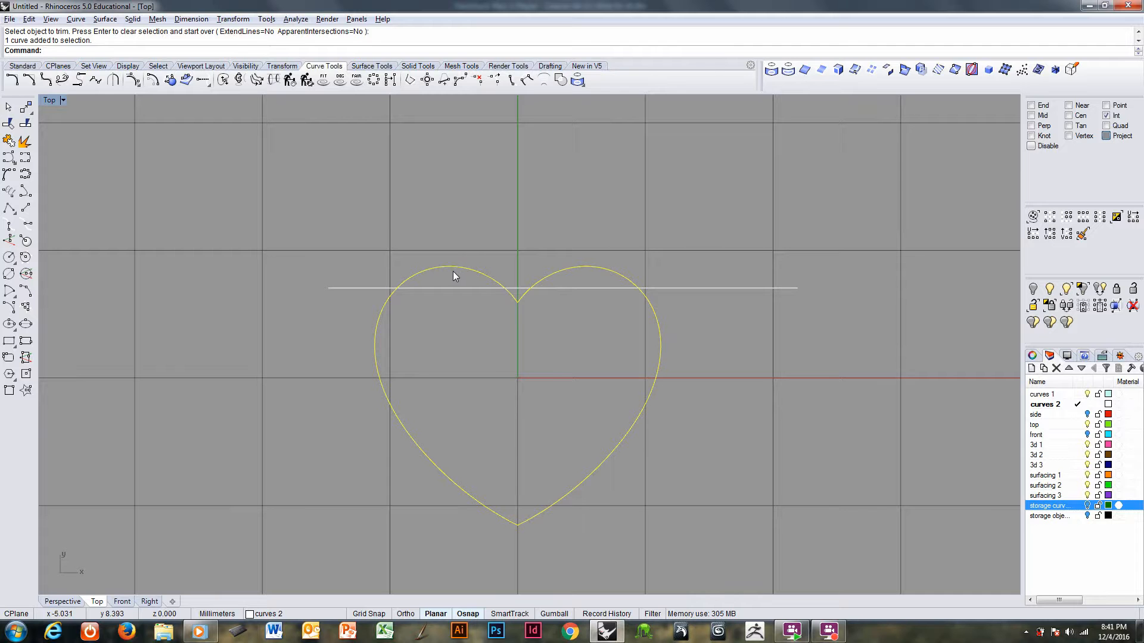
{"action": "key", "text": "ctrl+c"}
- Trim both heart lobes above the horizontal line and delete the leftover V-shaped piece at the notch
{"action": "left_click", "coordinate": [448, 289]}
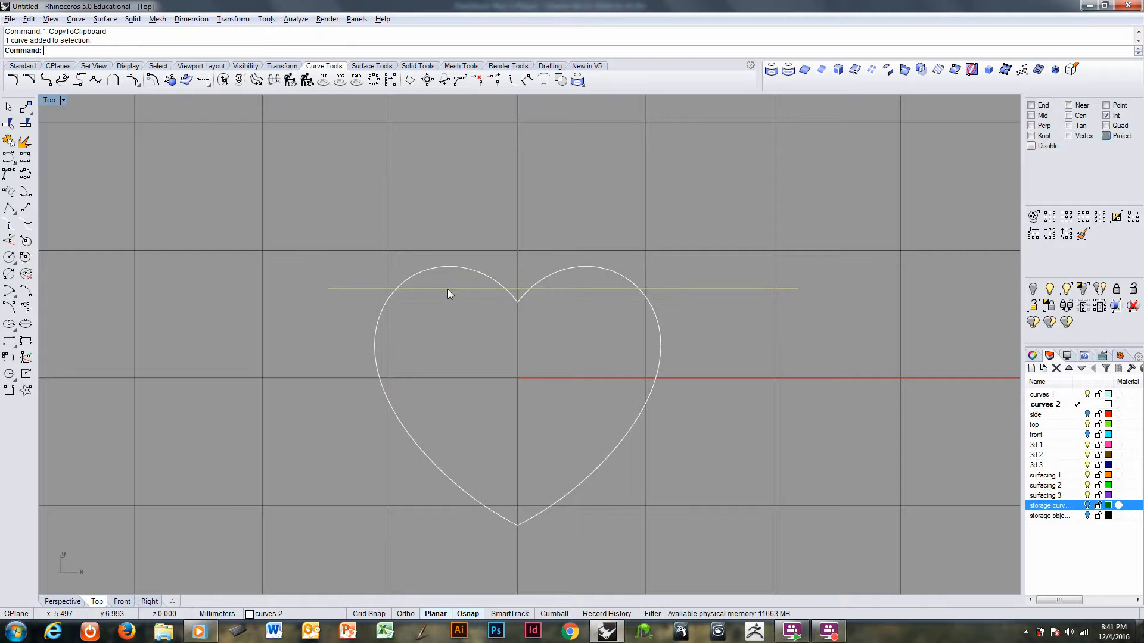
{"action": "left_click", "coordinate": [25, 141]}
{"action": "left_click", "coordinate": [491, 281]}
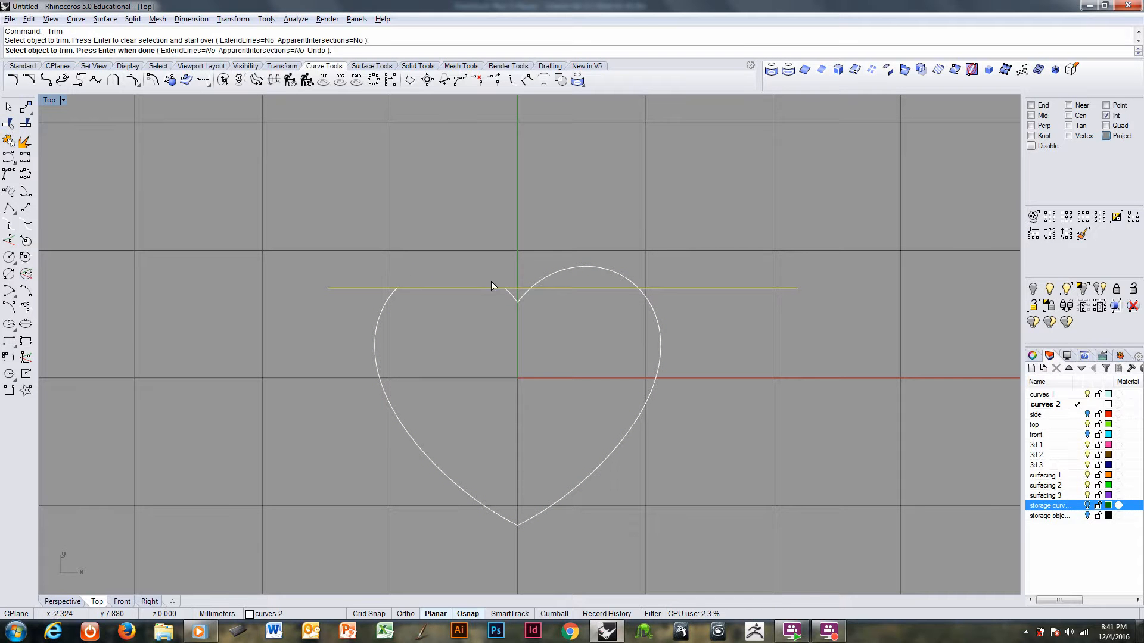
{"action": "left_click", "coordinate": [545, 278]}
{"action": "key", "text": "Return"}
{"action": "left_click", "coordinate": [516, 300]}
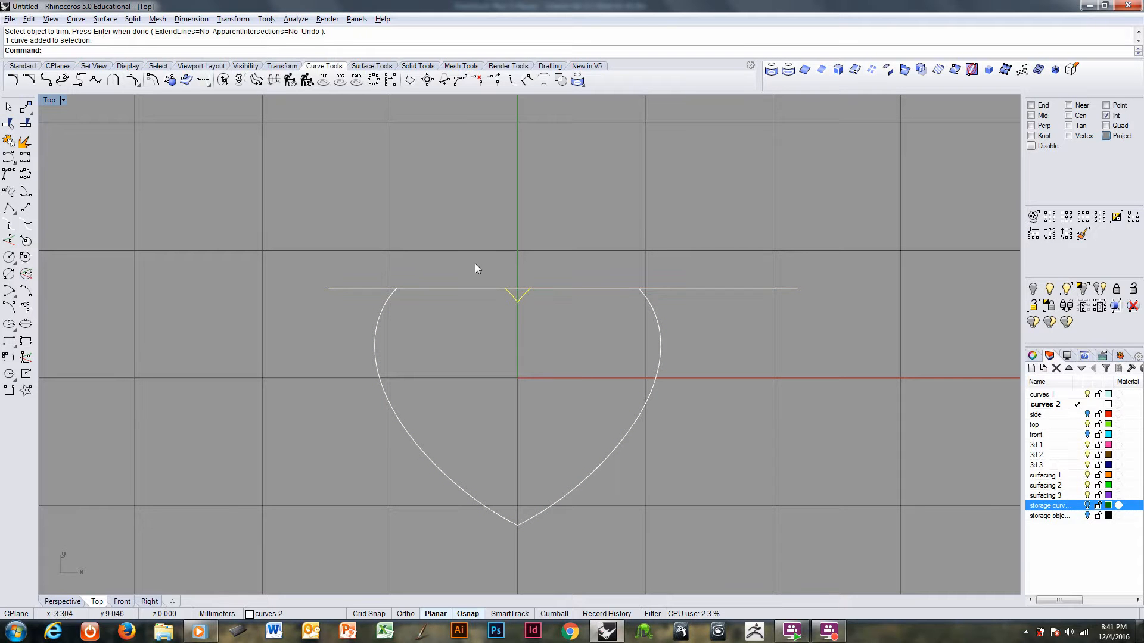
{"action": "key", "text": "Delete"}
- Move the horizontal line straight down until it crosses the heart just above its bottom tip
{"action": "left_click", "coordinate": [467, 288]}
{"action": "scroll", "coordinate": [470, 285], "scroll_direction": "down", "scroll_amount": 3}
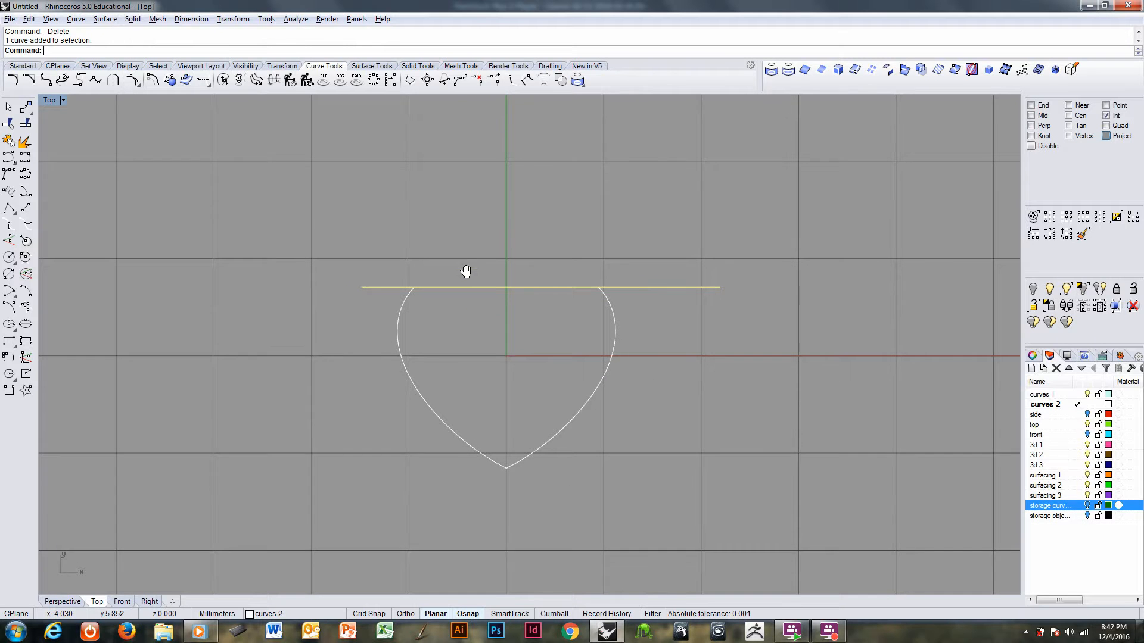
{"action": "right_click_drag", "start_coordinate": [466, 272], "coordinate": [464, 240]}
{"action": "type", "text": "m"}
{"action": "key", "text": "Return"}
{"action": "left_click", "coordinate": [666, 338]}
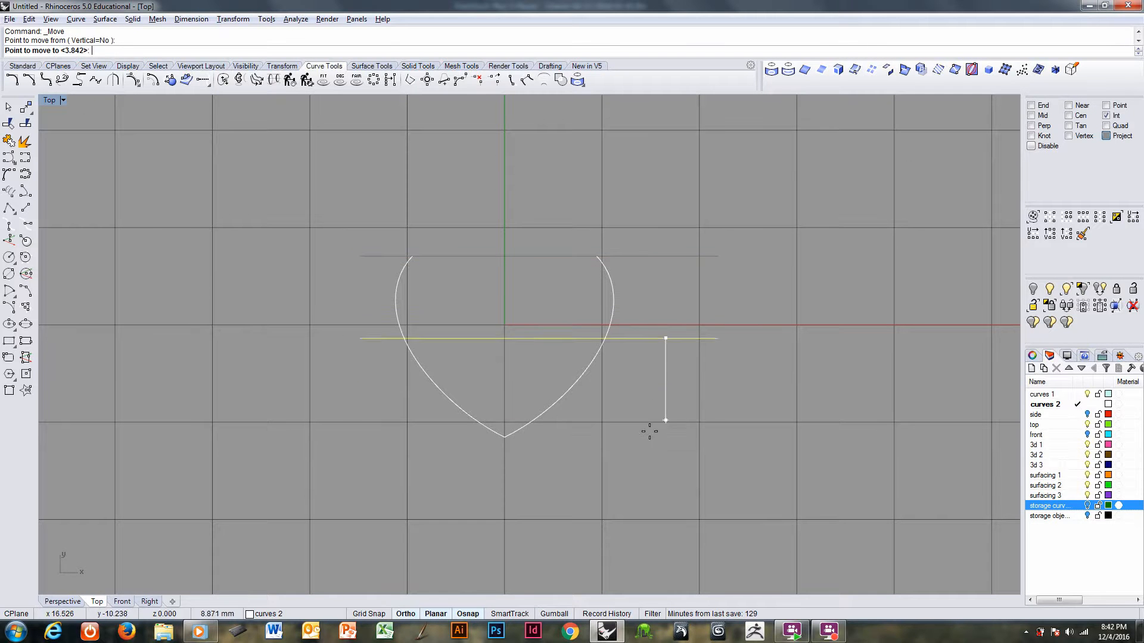
{"action": "left_click", "coordinate": [641, 496]}
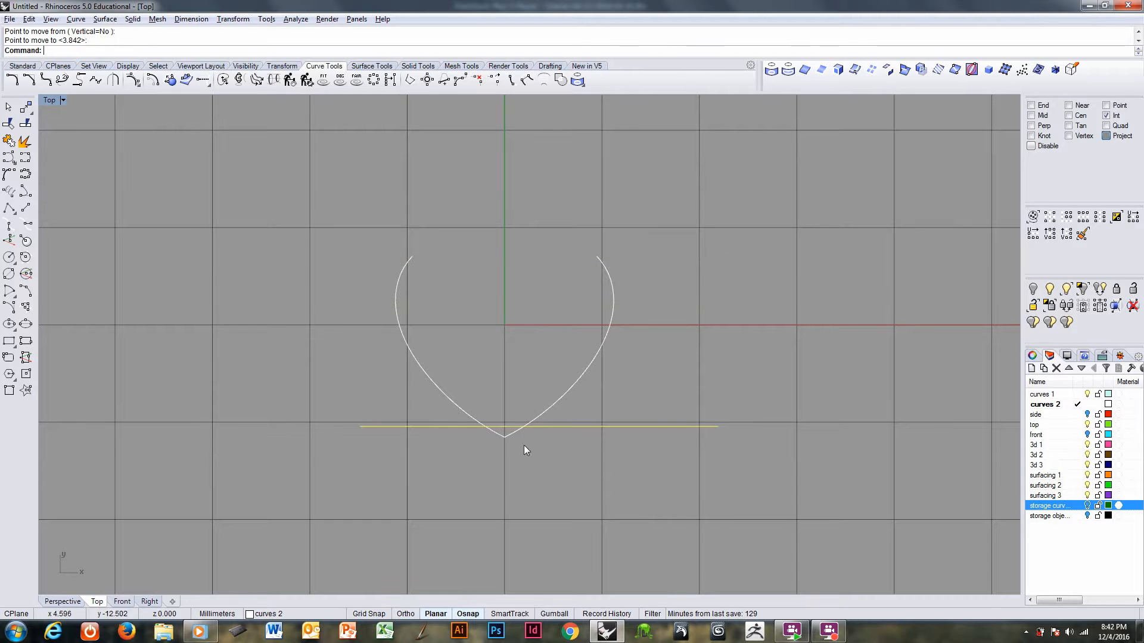
- Trim the heart's bottom tip off below the horizontal line, then delete the line
{"action": "scroll", "coordinate": [524, 446], "scroll_direction": "up", "scroll_amount": 5}
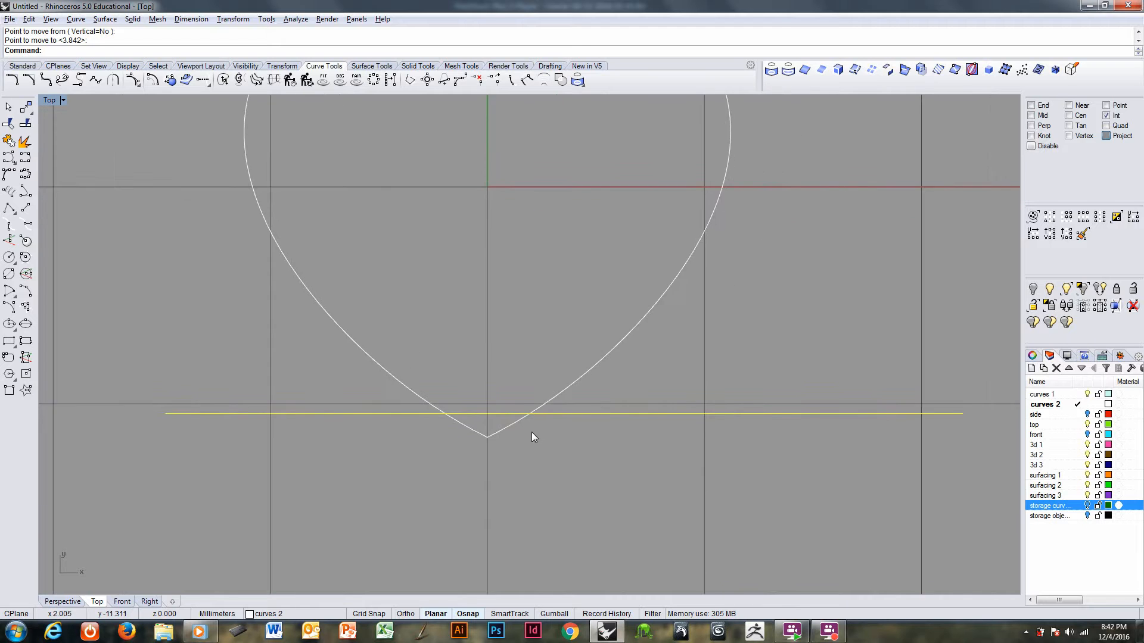
{"action": "scroll", "coordinate": [536, 423], "scroll_direction": "up", "scroll_amount": 2}
{"action": "scroll", "coordinate": [536, 429], "scroll_direction": "down", "scroll_amount": 5}
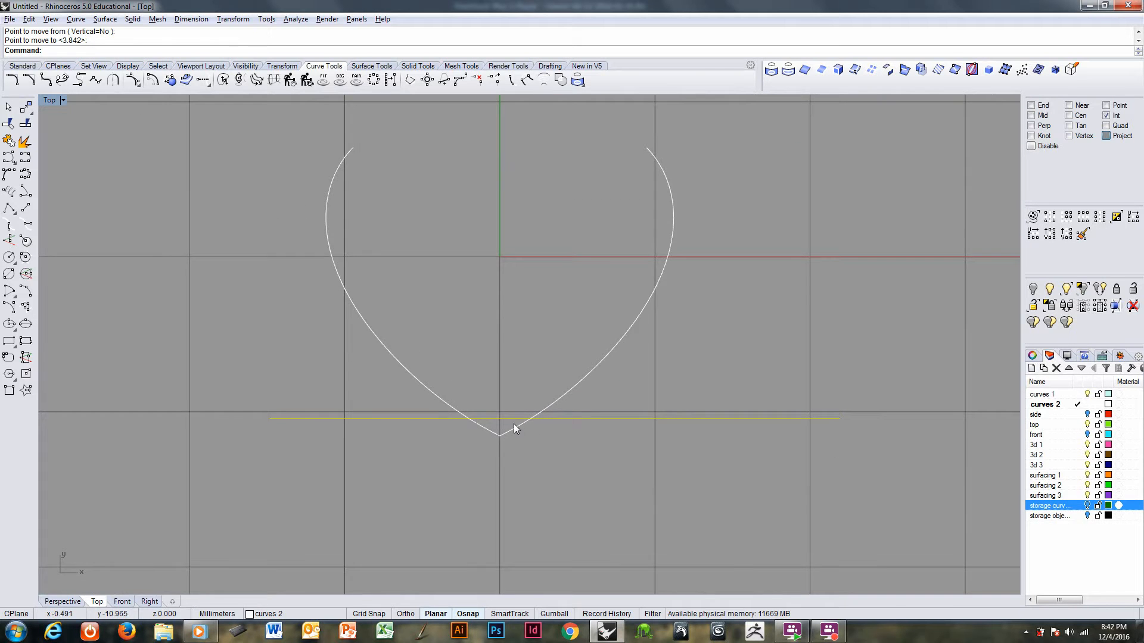
{"action": "scroll", "coordinate": [513, 429], "scroll_direction": "up", "scroll_amount": 2}
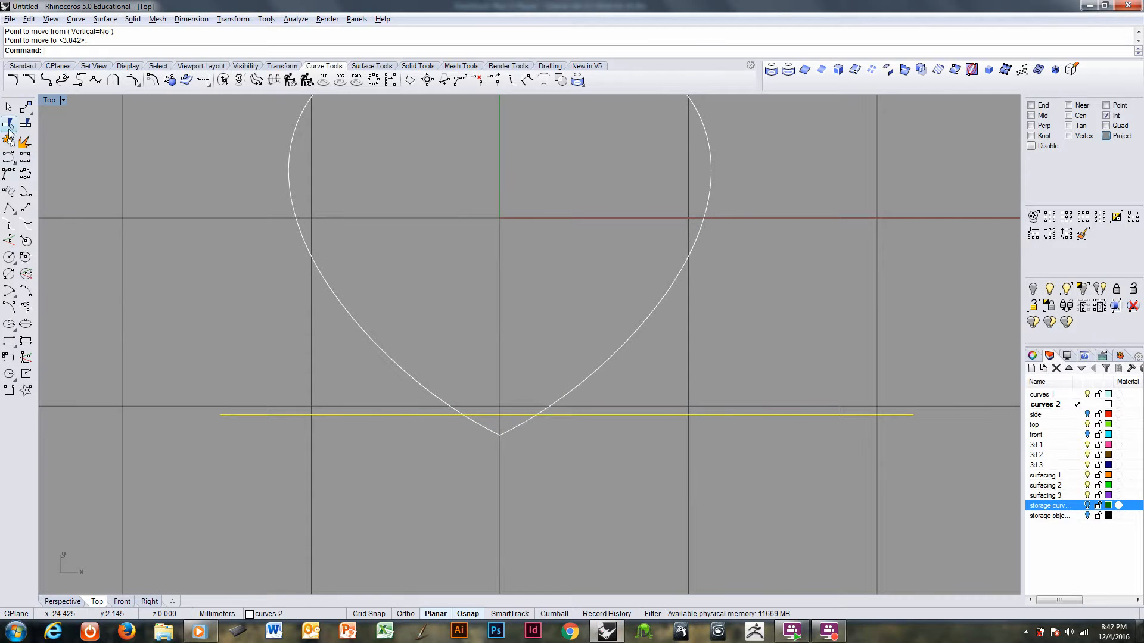
{"action": "left_click", "coordinate": [8, 124]}
{"action": "left_click", "coordinate": [497, 434]}
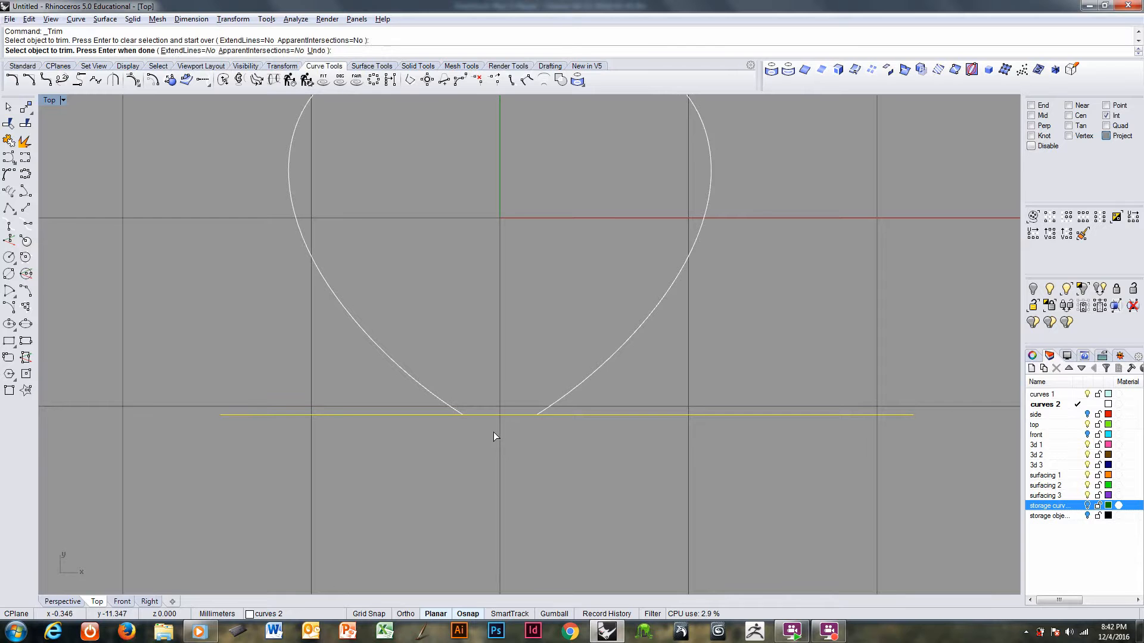
{"action": "key", "text": "Return"}
{"action": "scroll", "coordinate": [512, 435], "scroll_direction": "down", "scroll_amount": 3}
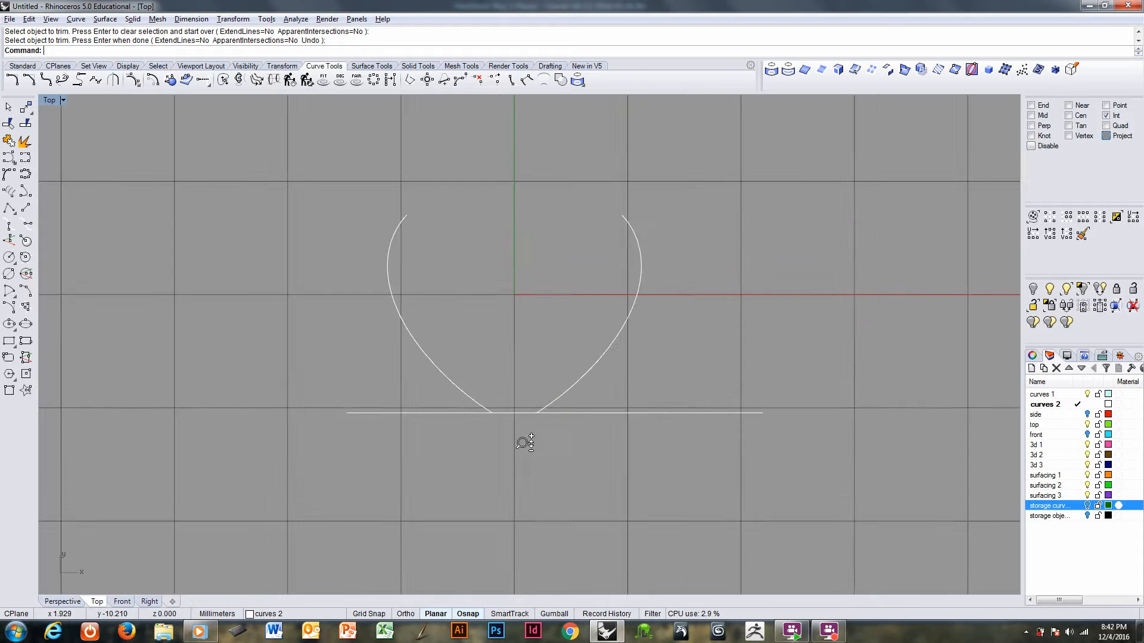
{"action": "left_click", "coordinate": [570, 416]}
{"action": "key", "text": "Delete"}
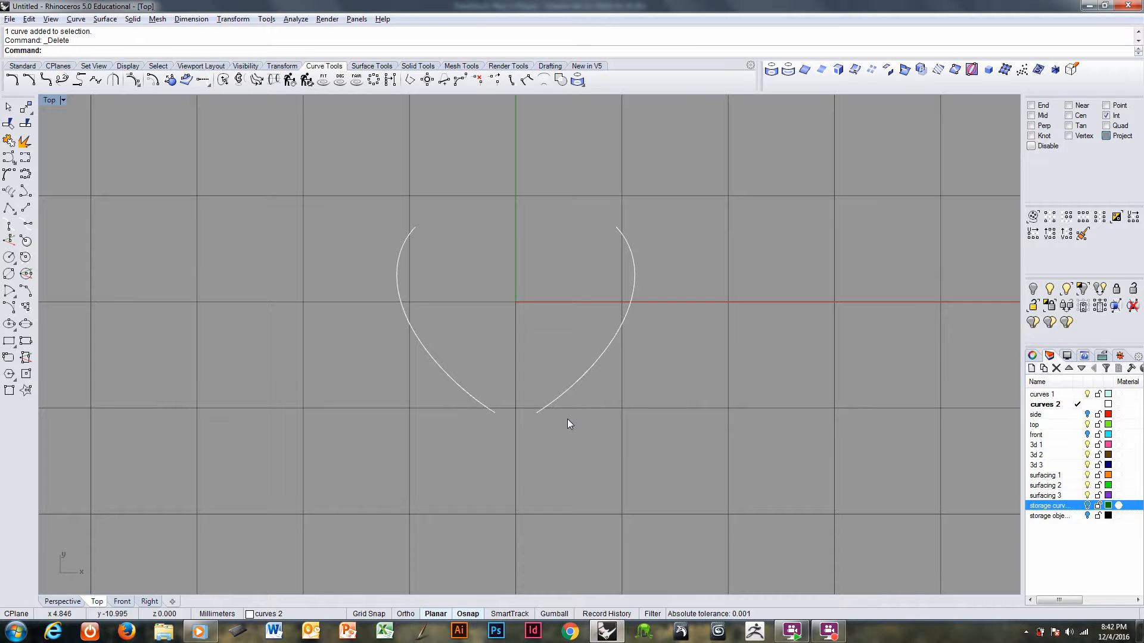
- Paste the complete heart back in place and assign it to the top layer
{"action": "key", "text": "ctrl+v"}
{"action": "key", "text": "F4"}
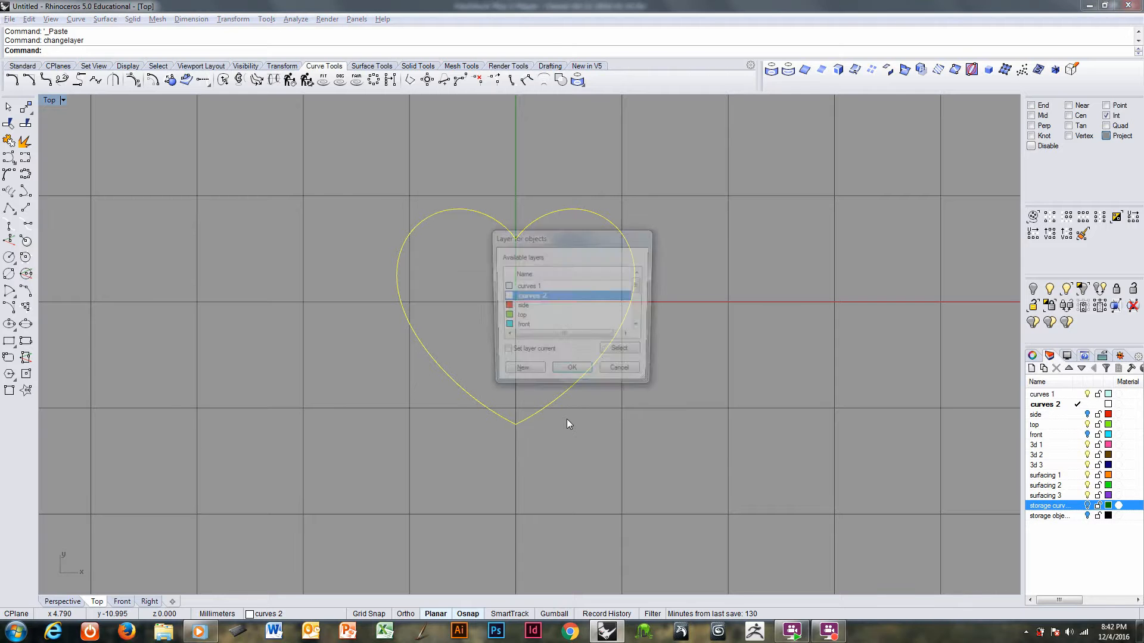
{"action": "left_click", "coordinate": [554, 317]}
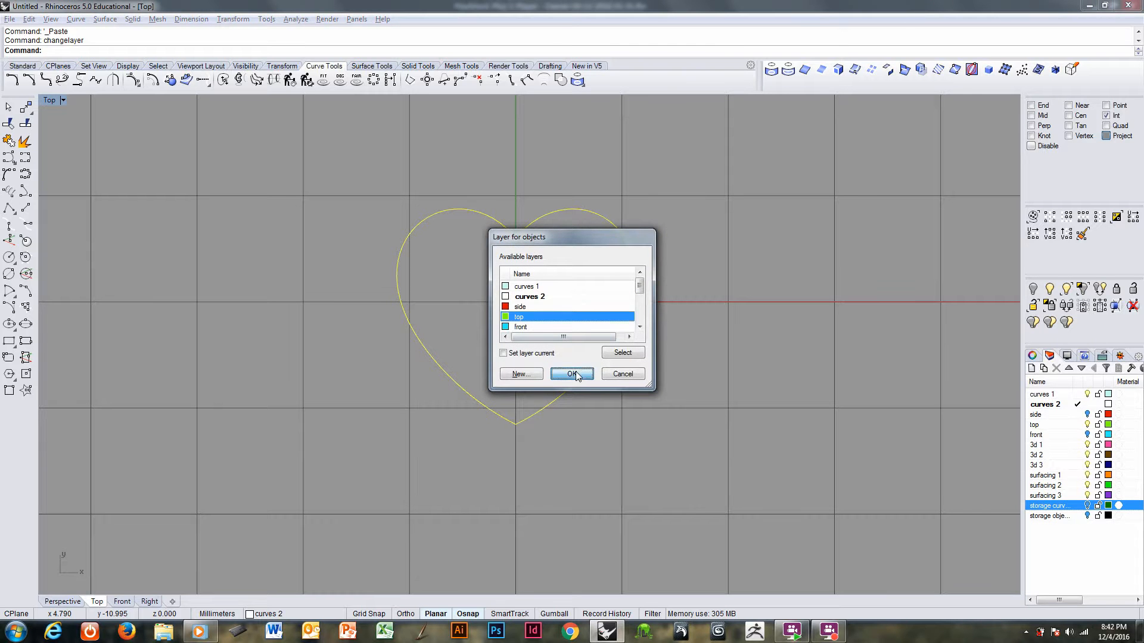
{"action": "left_click", "coordinate": [572, 375]}
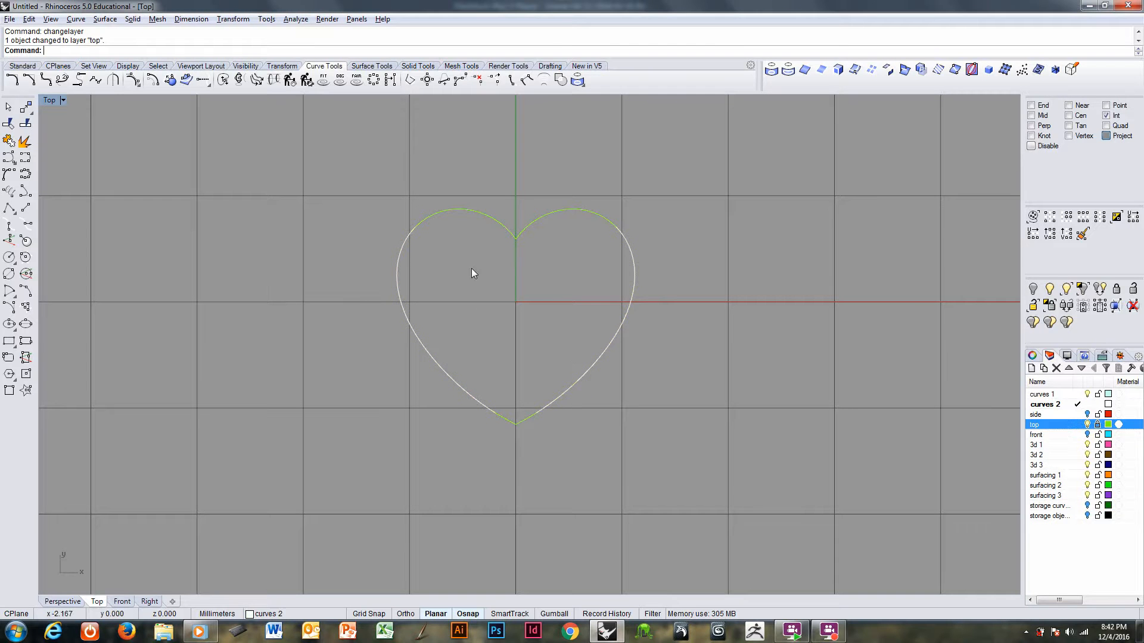
- Extend the upper end of the heart's left side curve by arc to a point well above the notch
{"action": "scroll", "coordinate": [475, 253], "scroll_direction": "up", "scroll_amount": 3}
{"action": "scroll", "coordinate": [419, 337], "scroll_direction": "up", "scroll_amount": 1}
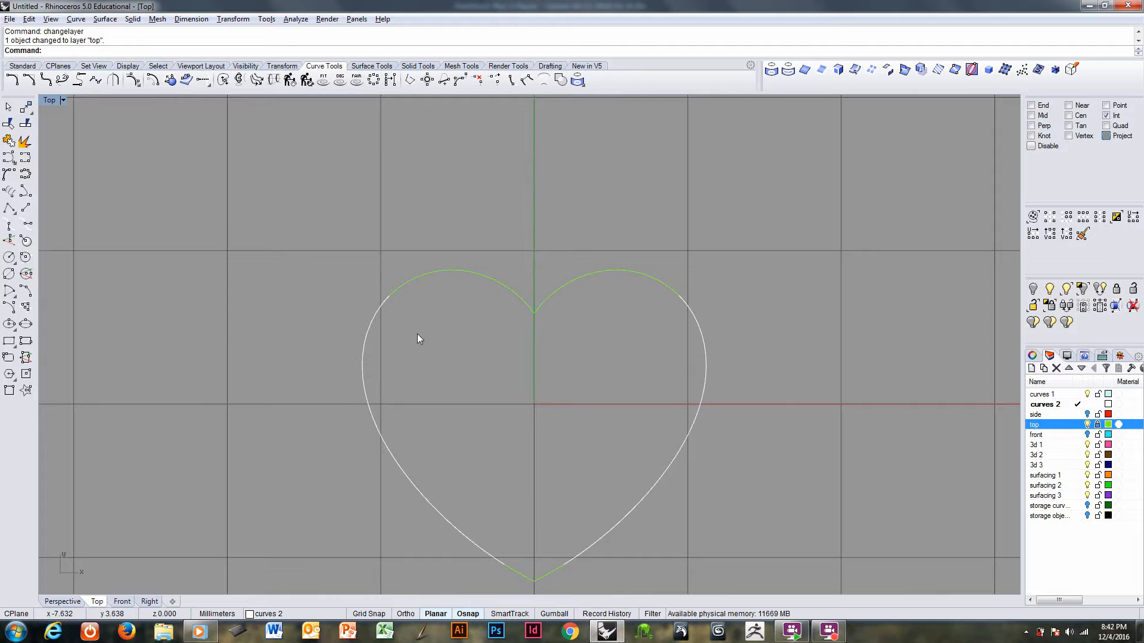
{"action": "left_click", "coordinate": [76, 19]}
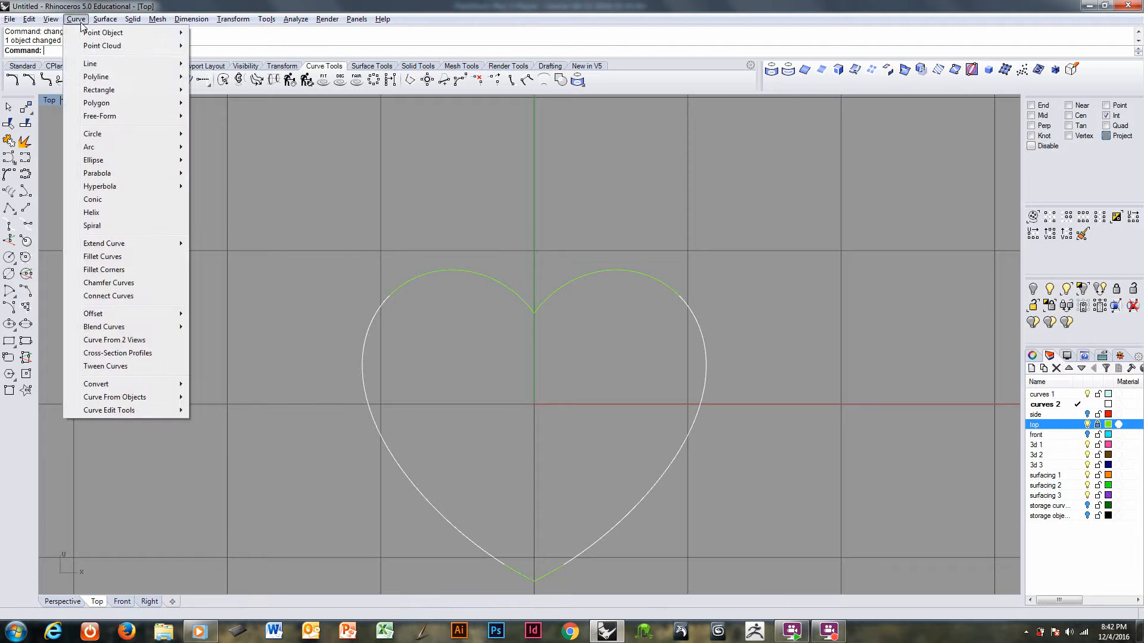
{"action": "mouse_move", "coordinate": [34, 20]}
{"action": "mouse_move", "coordinate": [76, 18]}
{"action": "mouse_move", "coordinate": [124, 244]}
{"action": "left_click", "coordinate": [249, 296]}
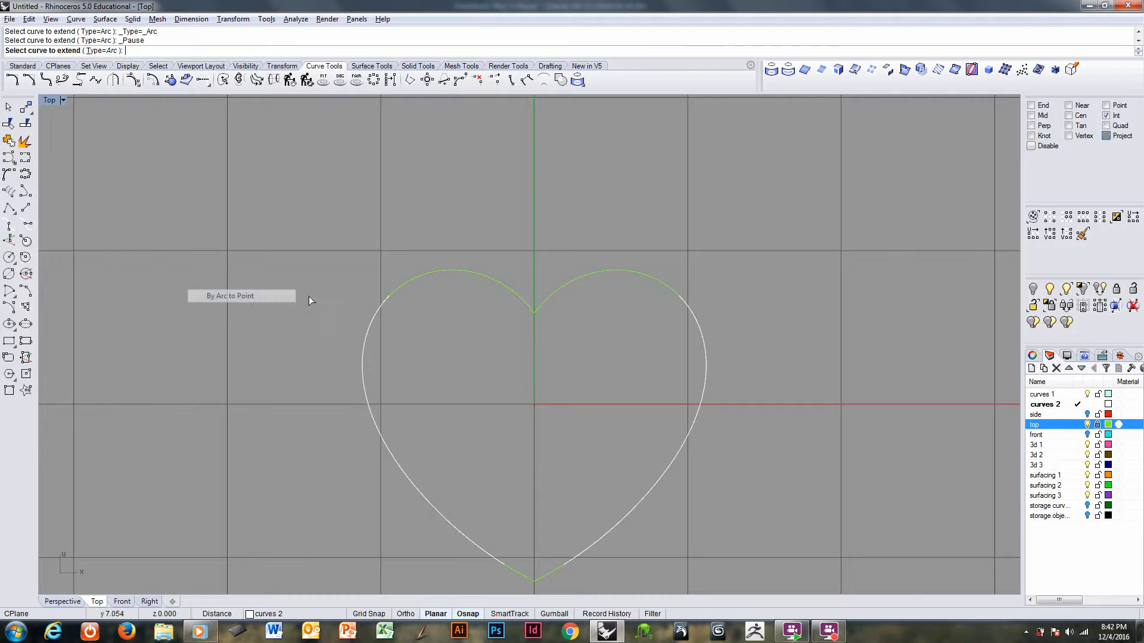
{"action": "left_click", "coordinate": [385, 309]}
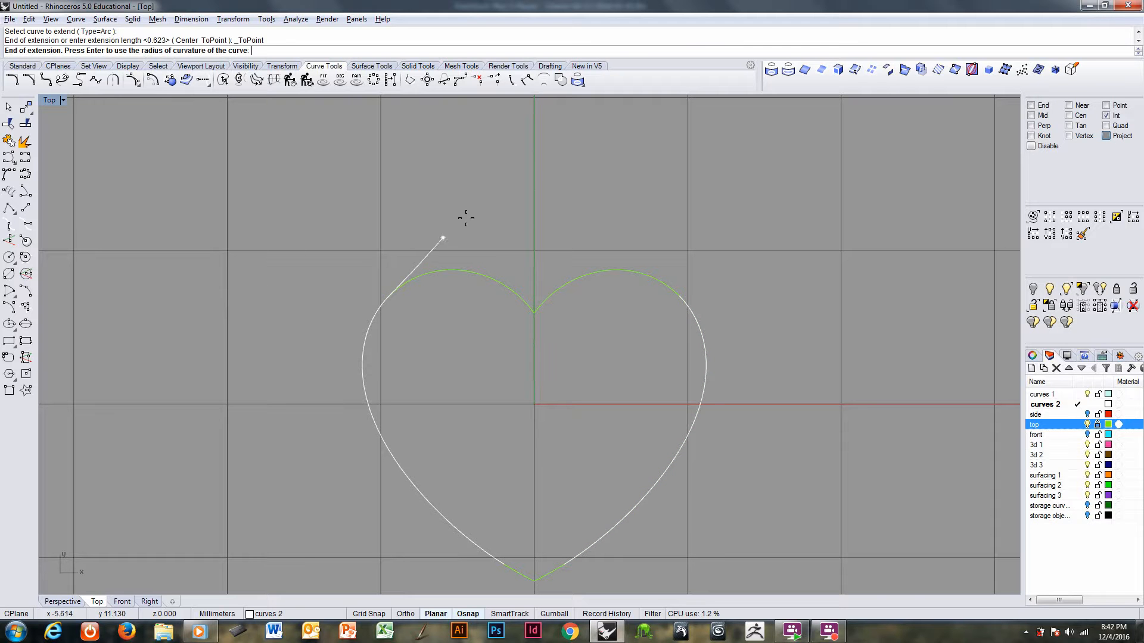
{"action": "left_click", "coordinate": [551, 144]}
{"action": "key", "text": "Return"}
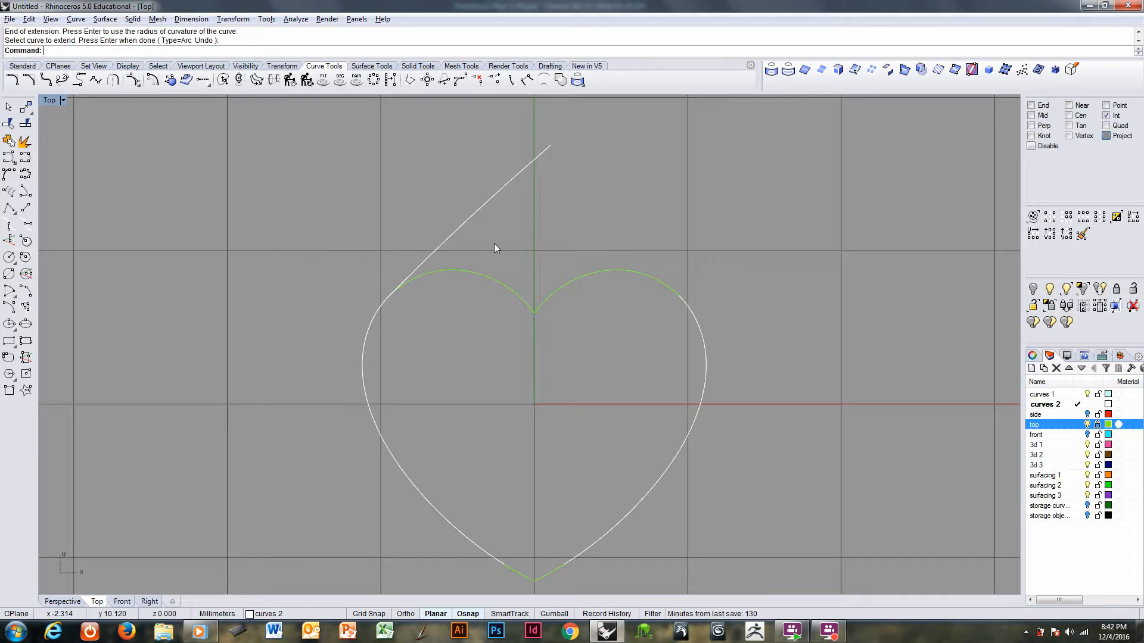
- Delete the heart's right side curve and rebuild the extended left side curve with 24 points
{"action": "left_click", "coordinate": [475, 214]}
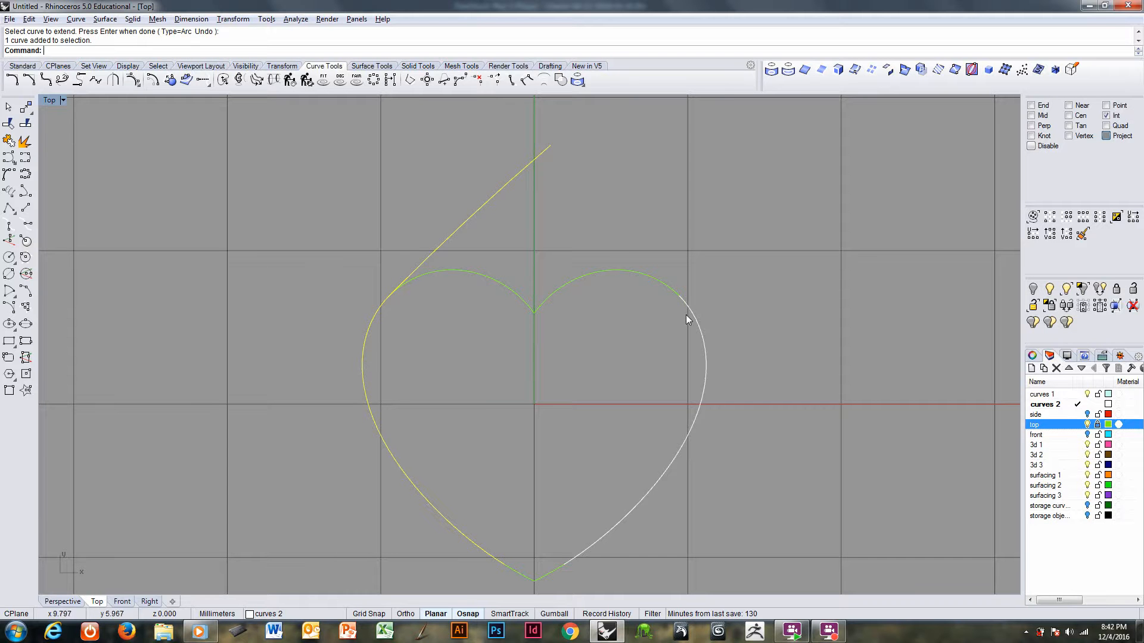
{"action": "key", "text": "Delete"}
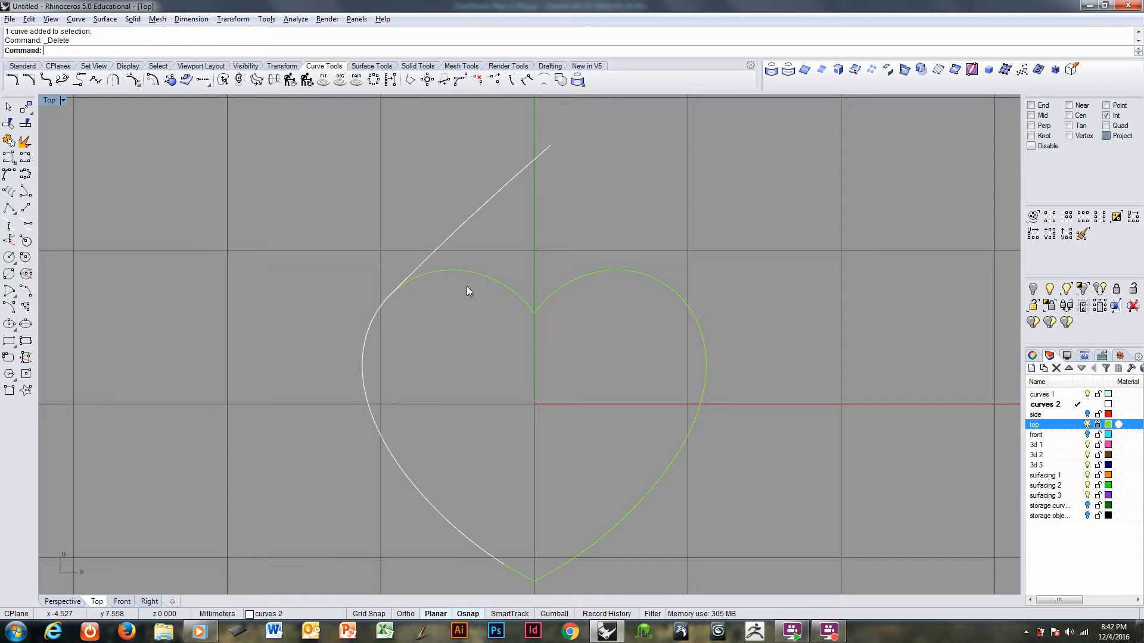
{"action": "left_click", "coordinate": [422, 265]}
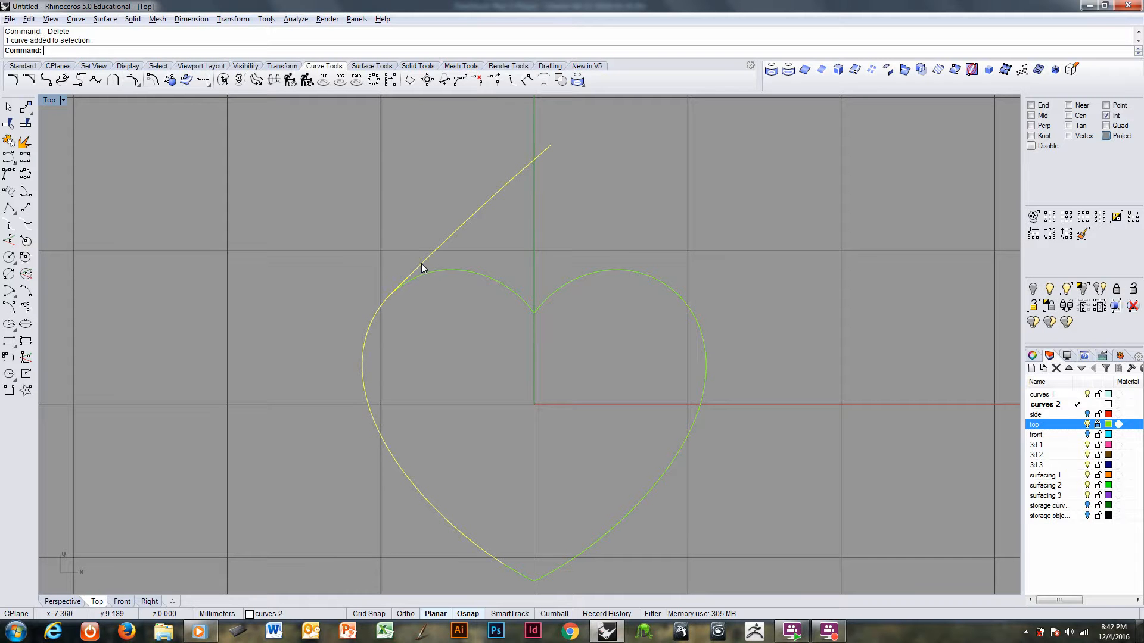
{"action": "right_click", "coordinate": [416, 295]}
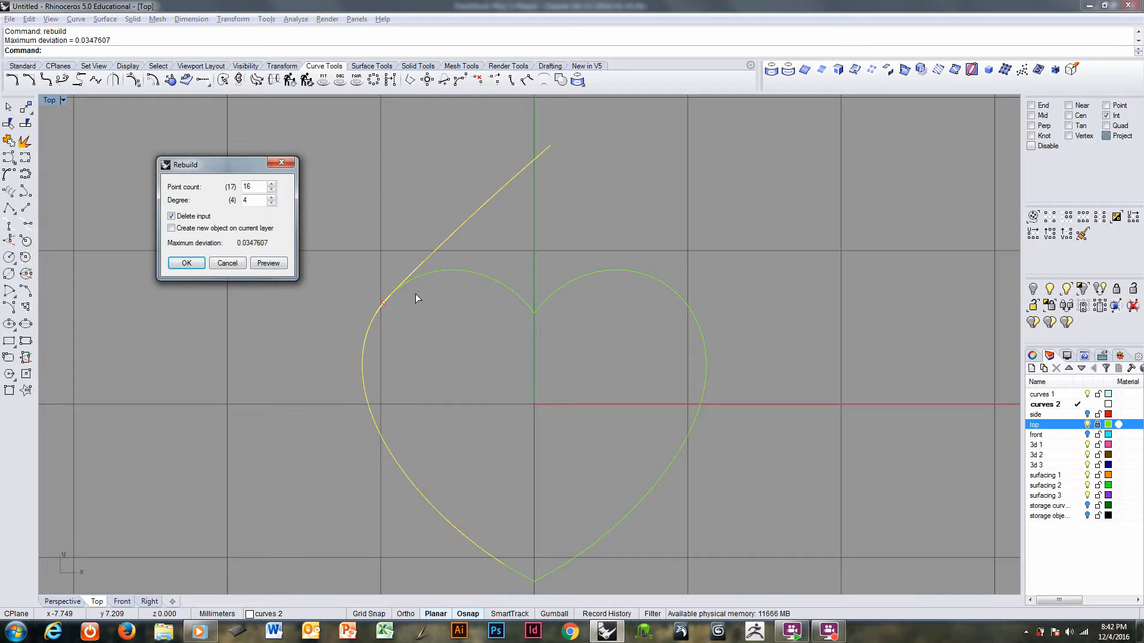
{"action": "double_click", "coordinate": [251, 187]}
{"action": "type", "text": "24"}
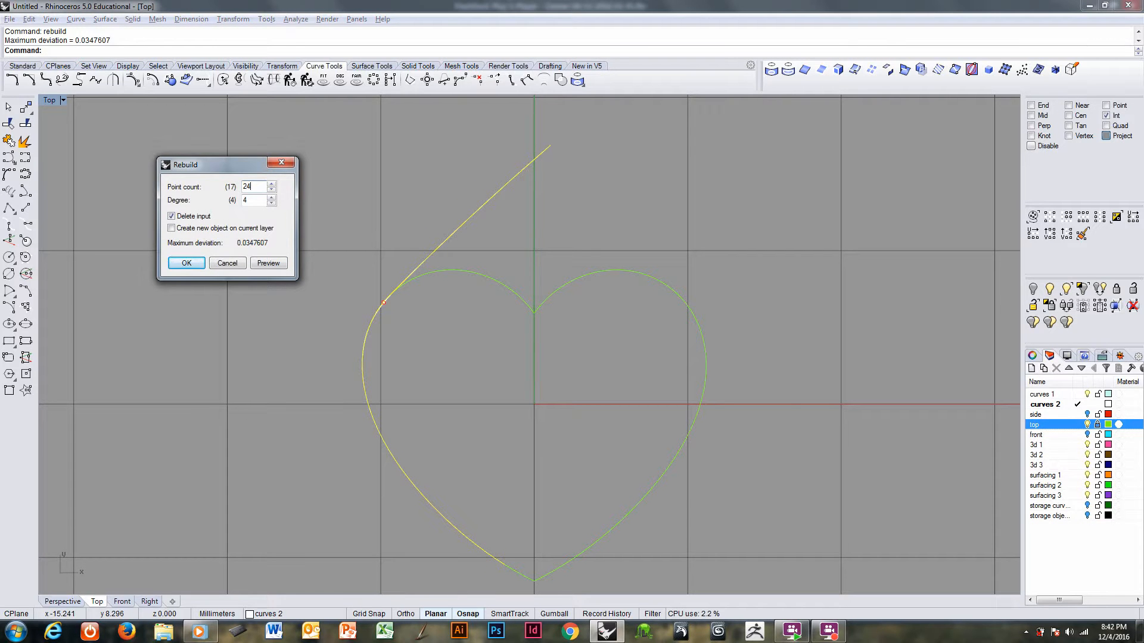
{"action": "key", "text": "Return"}
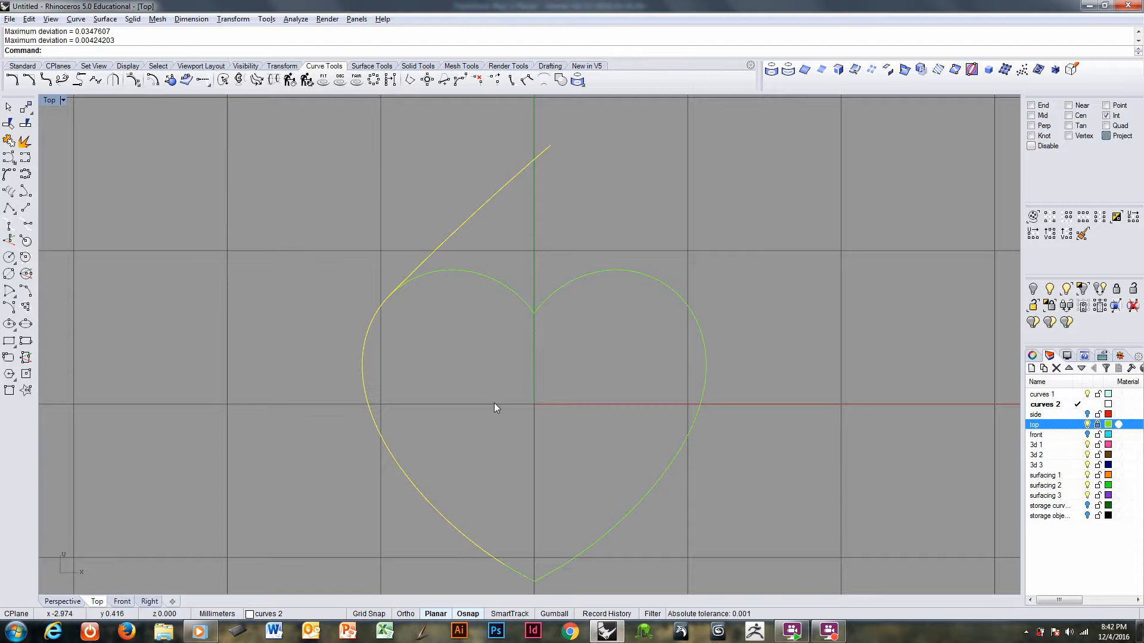
- Mirror a copy of the left side curve across the vertical axis through the origin
{"action": "type", "text": "mi"}
{"action": "key", "text": "Return"}
{"action": "type", "text": "0"}
{"action": "key", "text": "Return"}
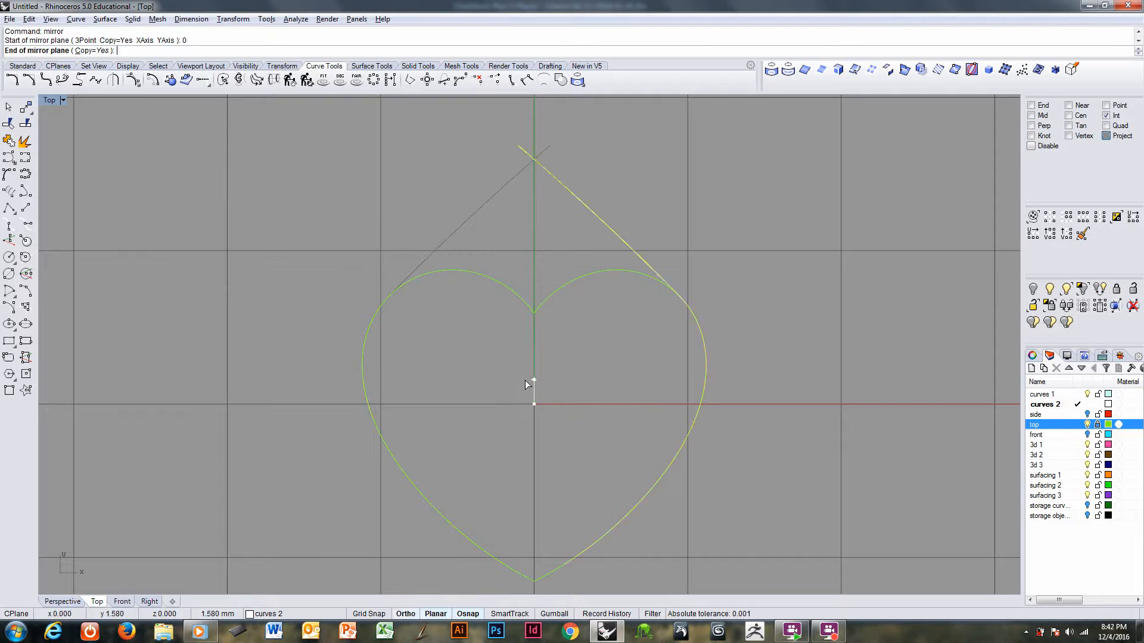
{"action": "left_click", "coordinate": [526, 380], "text": "shift"}
- Draw a horizontal line across both extended side curves, level with the tops of the heart's lobes
{"action": "right_click_drag", "start_coordinate": [564, 350], "coordinate": [563, 398], "text": "ctrl"}
{"action": "right_click_drag", "start_coordinate": [587, 392], "coordinate": [528, 416]}
{"action": "right_click_drag", "start_coordinate": [510, 322], "coordinate": [469, 345], "text": "ctrl"}
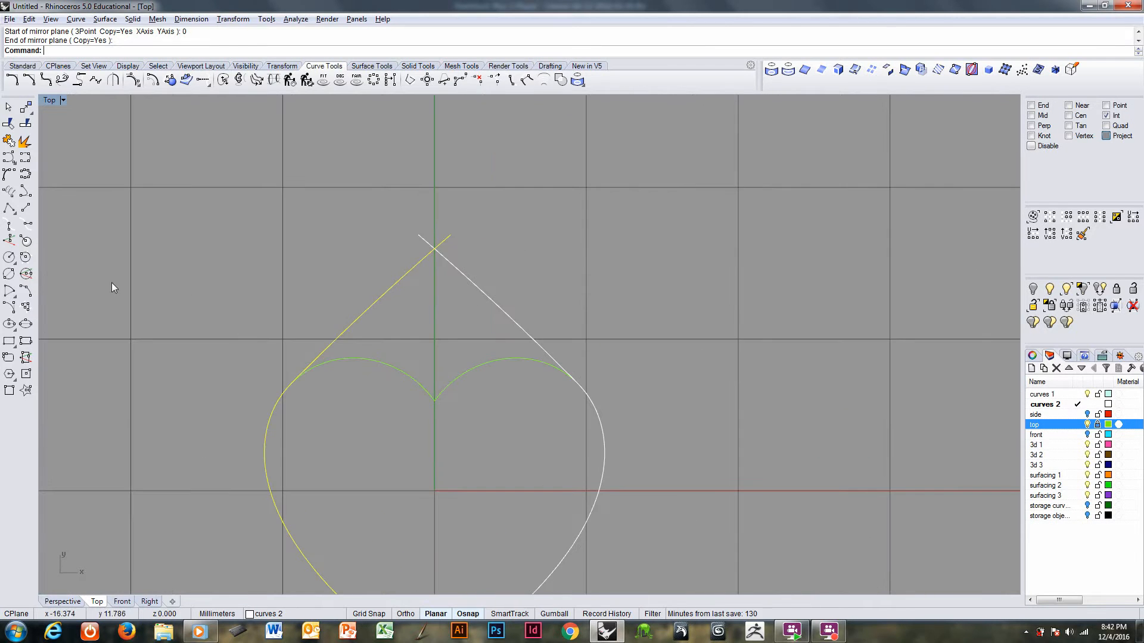
{"action": "left_click", "coordinate": [26, 208]}
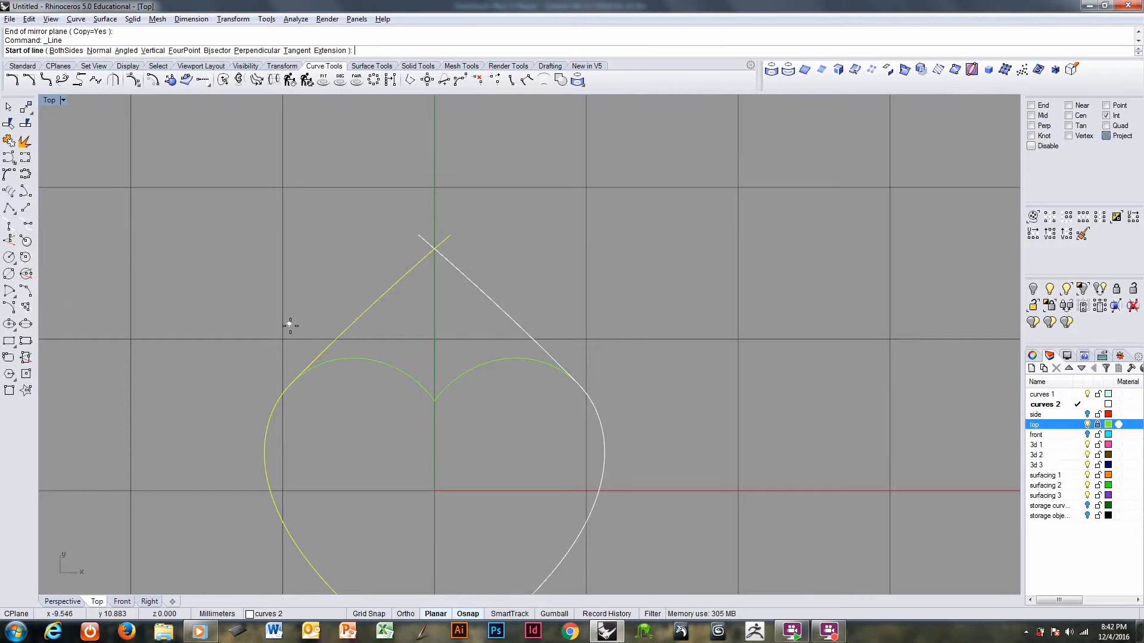
{"action": "left_click", "coordinate": [291, 356]}
{"action": "left_click", "coordinate": [634, 357]}
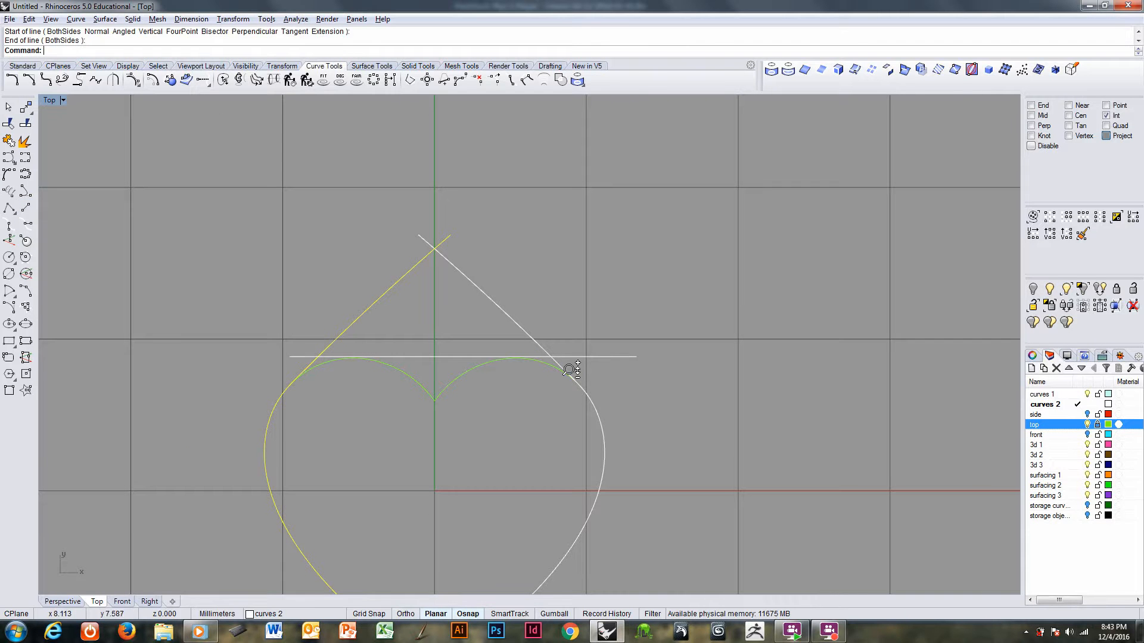
- Move the horizontal line up slightly so it sits just above the heart's lobes
{"action": "scroll", "coordinate": [572, 365], "scroll_direction": "up", "scroll_amount": 2}
{"action": "left_click", "coordinate": [591, 351]}
{"action": "type", "text": "m"}
{"action": "key", "text": "Return"}
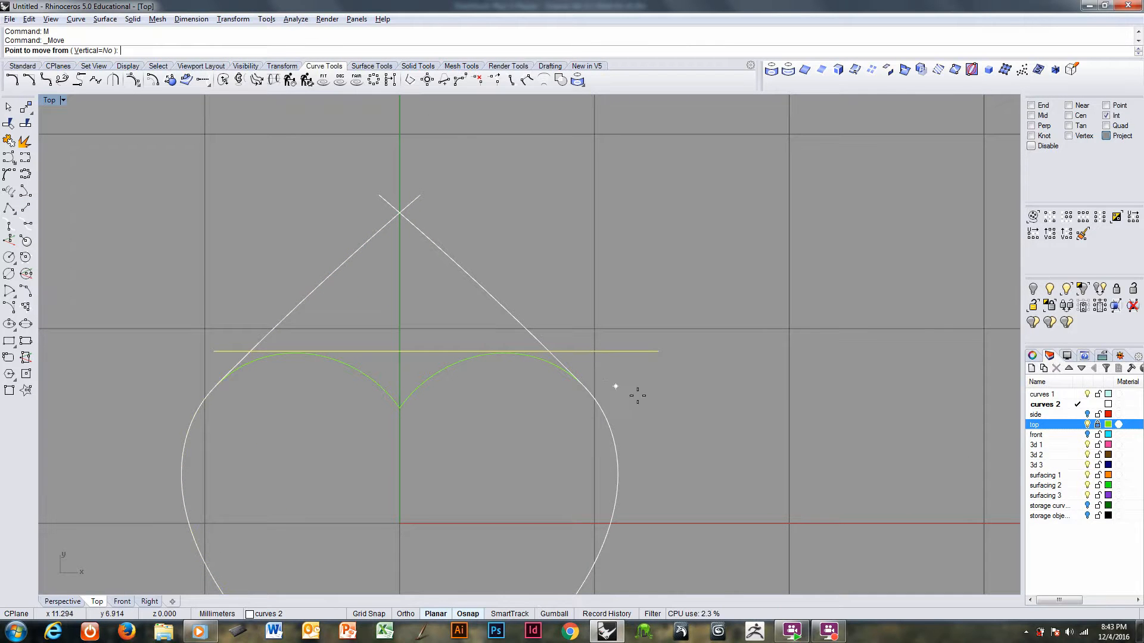
{"action": "left_click", "coordinate": [643, 401]}
{"action": "left_click", "coordinate": [641, 397]}
- Trim both extended side curves above the horizontal line, then delete the line
{"action": "scroll", "coordinate": [378, 352], "scroll_direction": "down", "scroll_amount": 3}
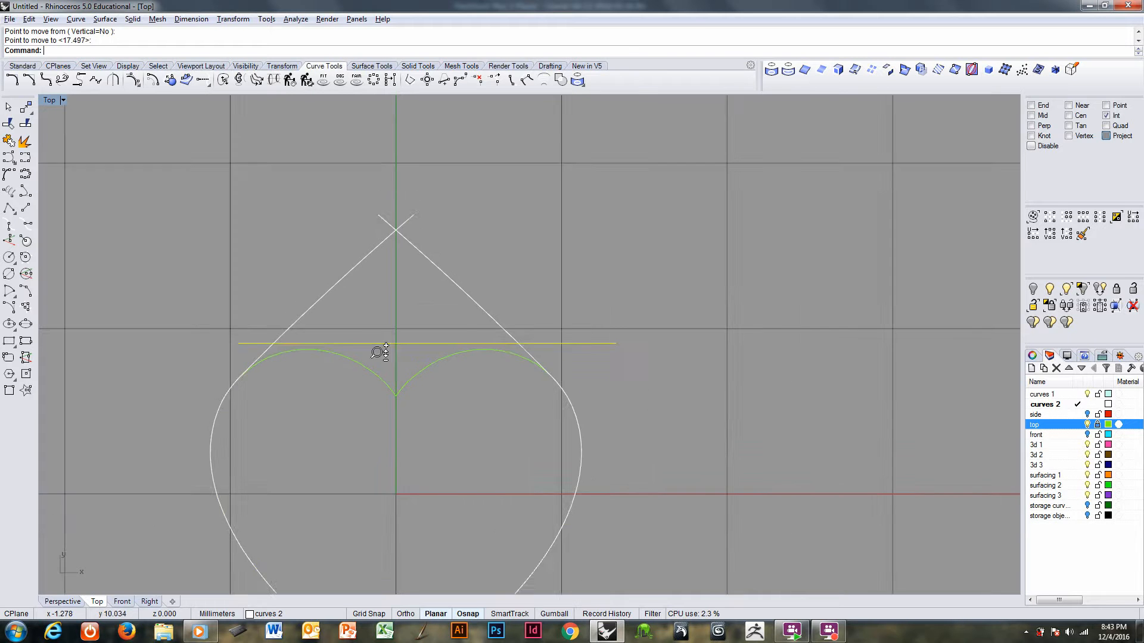
{"action": "left_click", "coordinate": [9, 123]}
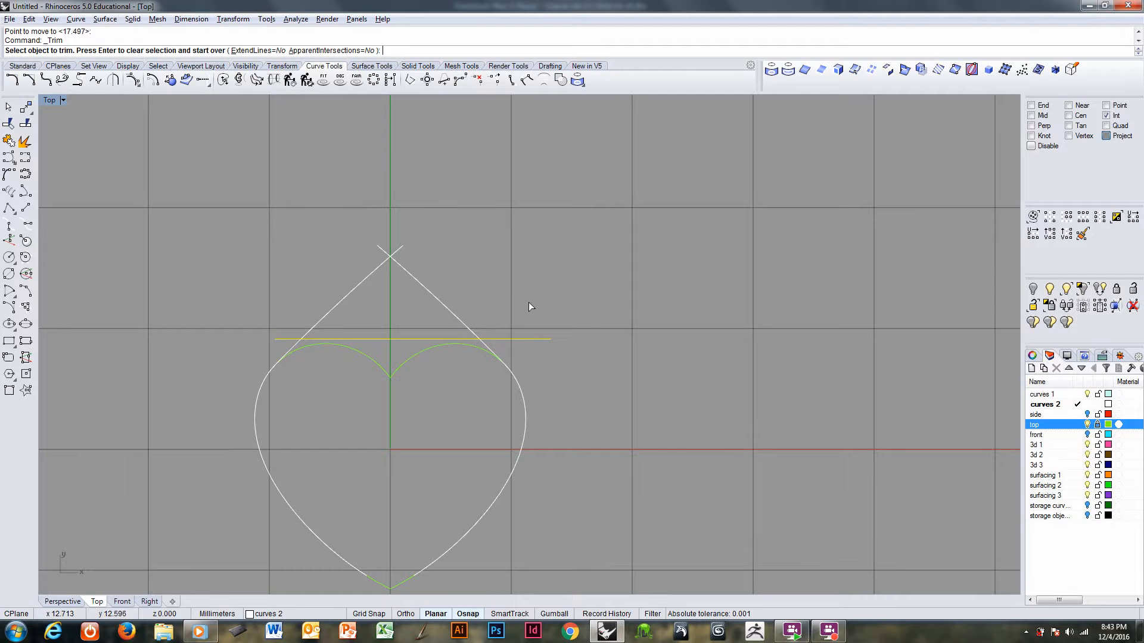
{"action": "left_click_drag", "start_coordinate": [528, 302], "coordinate": [237, 270]}
{"action": "key", "text": "Return"}
{"action": "key", "text": "Delete"}
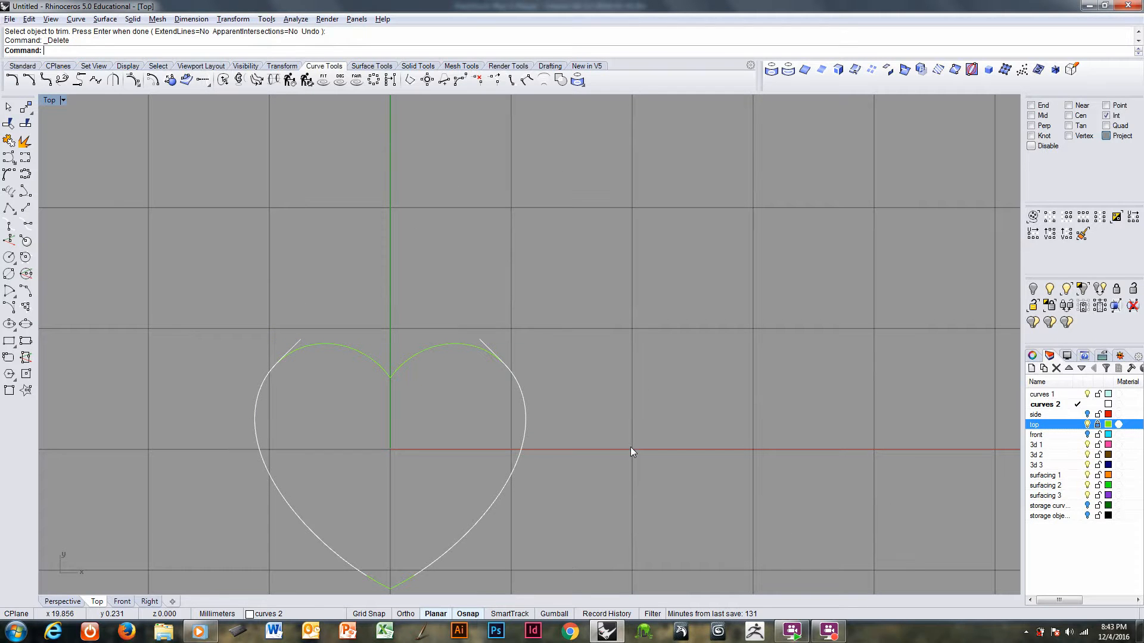
- Examine the trimmed side curves against the full heart outline in the Perspective view
{"action": "right_click_drag", "start_coordinate": [541, 417], "coordinate": [595, 342]}
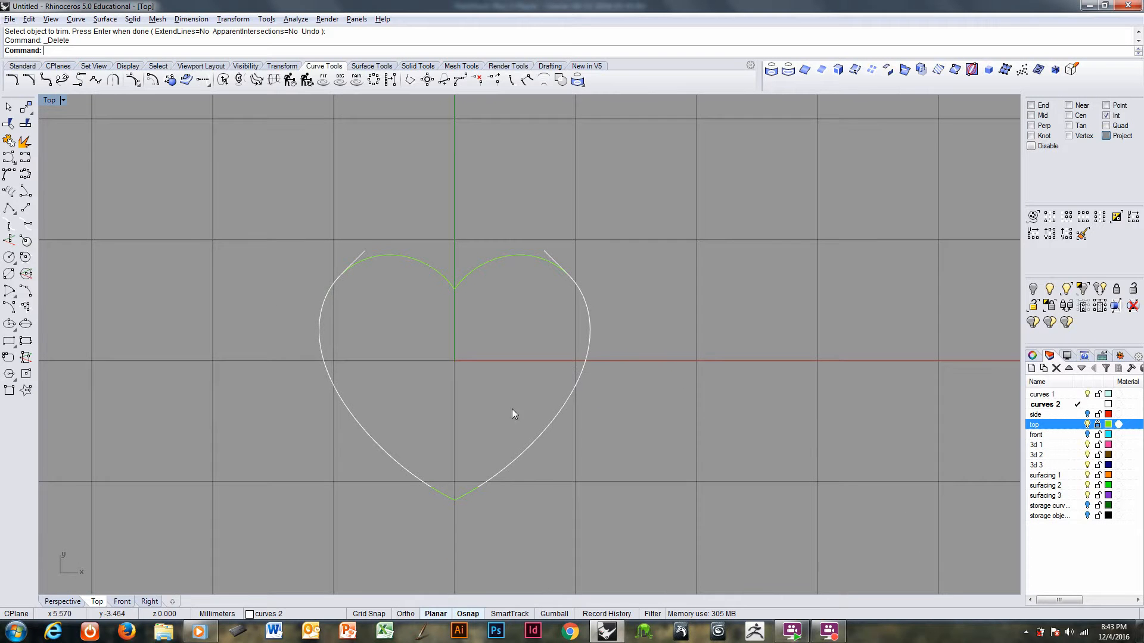
{"action": "right_click_drag", "start_coordinate": [530, 423], "coordinate": [548, 397]}
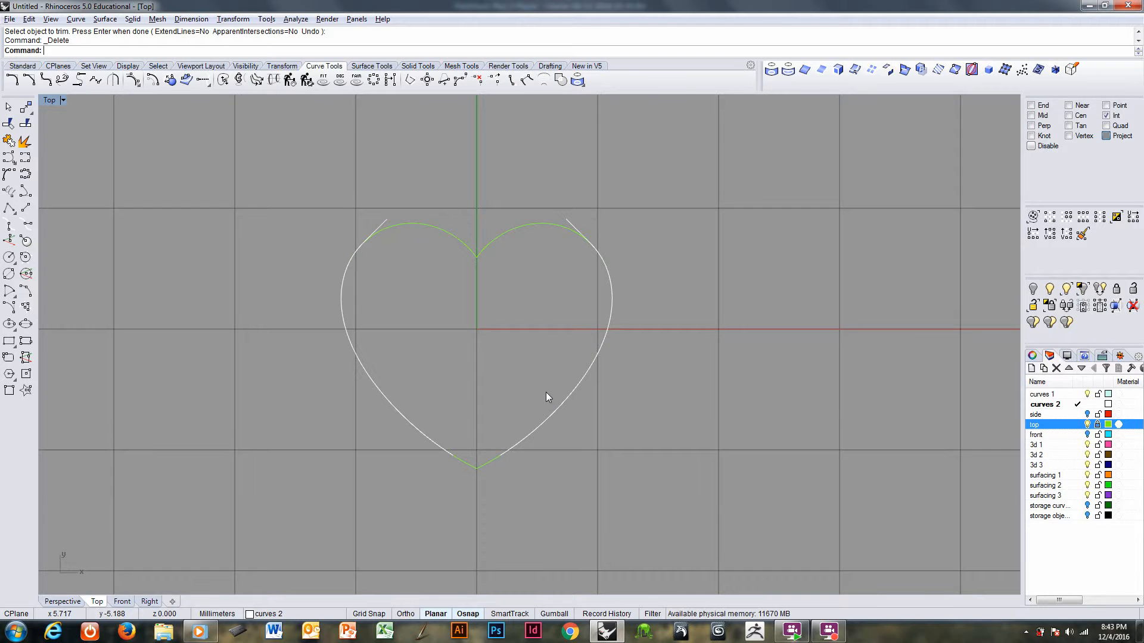
{"action": "key", "text": "ctrl+Tab"}
{"action": "key", "text": "ctrl+Tab"}
{"action": "key", "text": "ctrl+Tab"}
{"action": "right_click_drag", "start_coordinate": [546, 392], "coordinate": [485, 384]}
{"action": "scroll", "coordinate": [364, 437], "scroll_direction": "up", "scroll_amount": 4}
{"action": "right_click_drag", "start_coordinate": [413, 395], "coordinate": [444, 401], "text": "shift"}
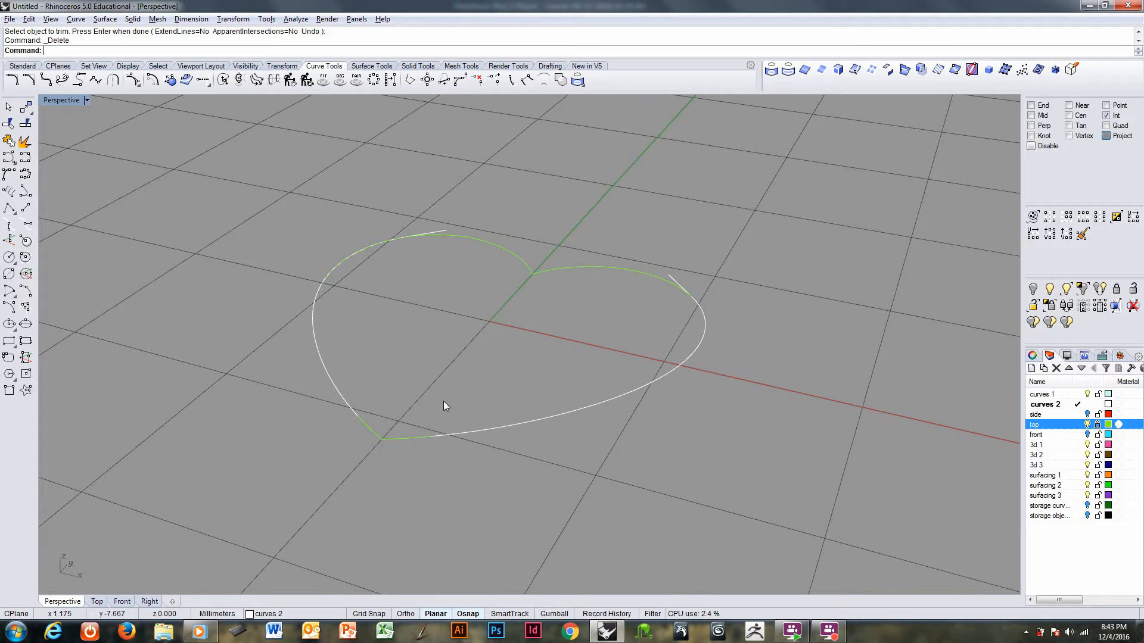
- Switch the construction plane to world Front and view the heart's lower end at an angle
{"action": "key", "text": "F1"}
{"action": "key", "text": "F2"}
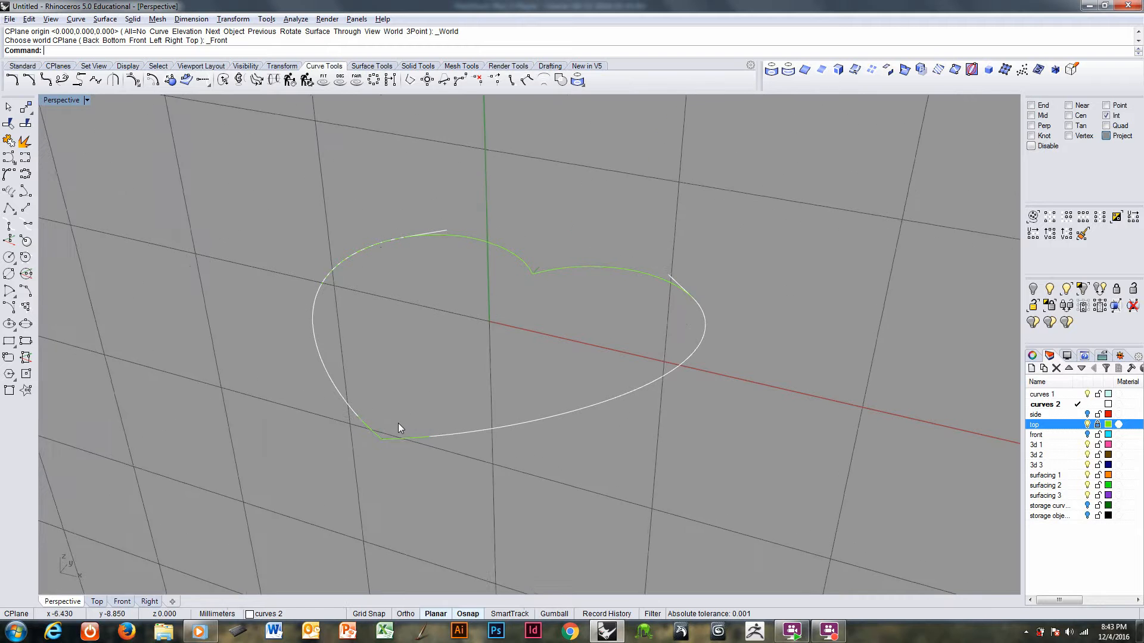
{"action": "right_click_drag", "start_coordinate": [398, 427], "coordinate": [449, 408]}
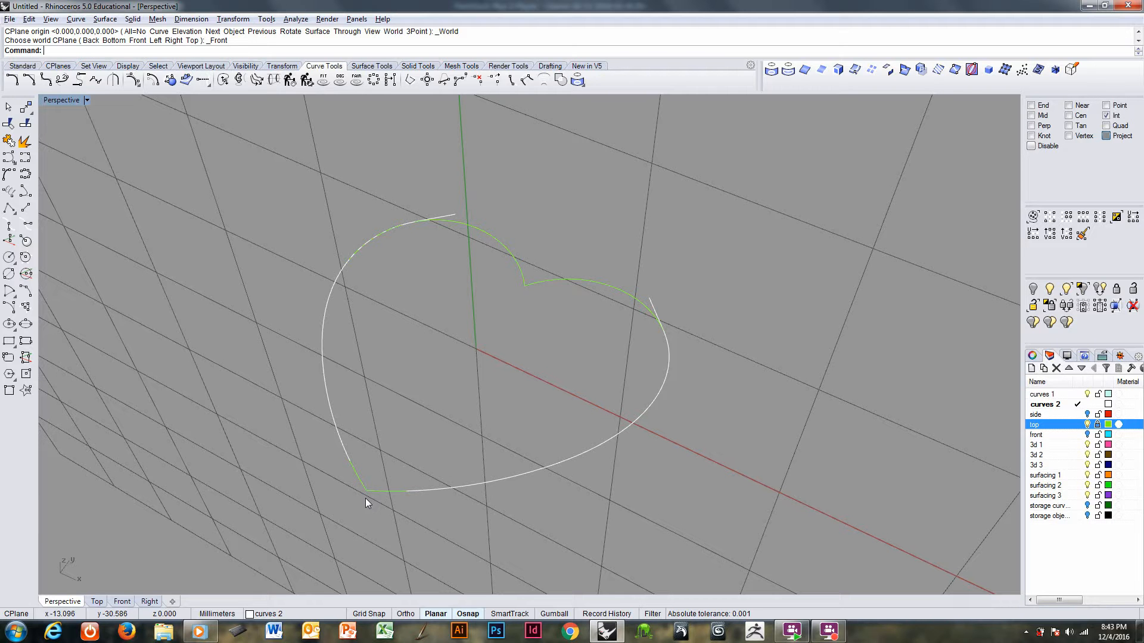
{"action": "right_click_drag", "start_coordinate": [398, 494], "coordinate": [428, 462]}
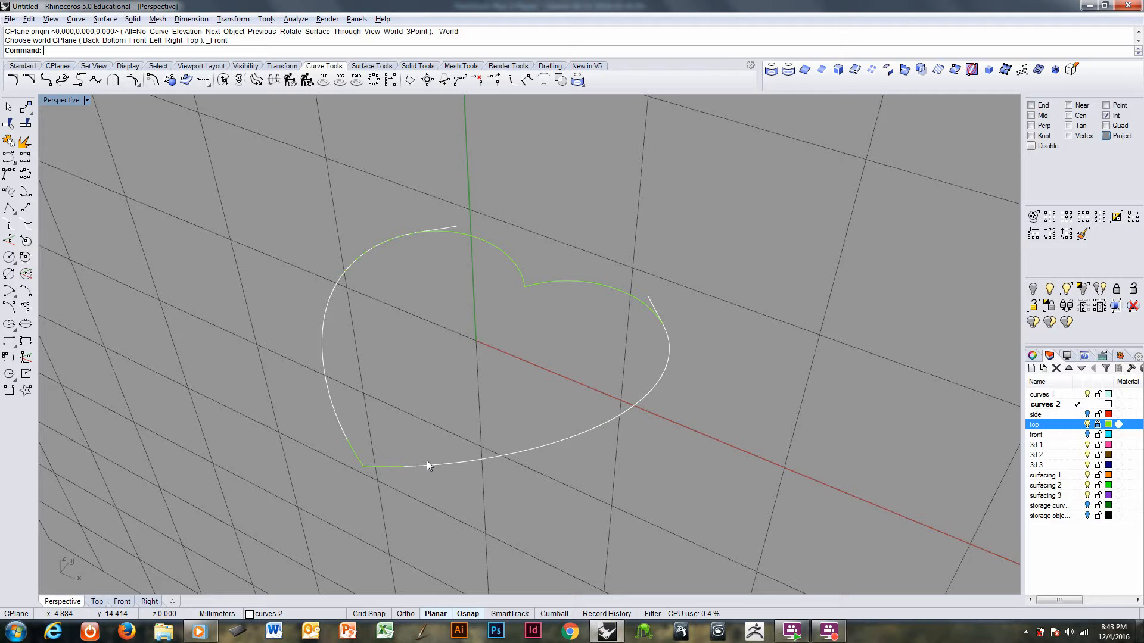
- Set the construction plane to world Top and draw a line joining the lower ends of the two side curves
{"action": "right_click_drag", "start_coordinate": [413, 457], "coordinate": [468, 373]}
{"action": "key", "text": "F4"}
{"action": "scroll", "coordinate": [495, 414], "scroll_direction": "up", "scroll_amount": 5}
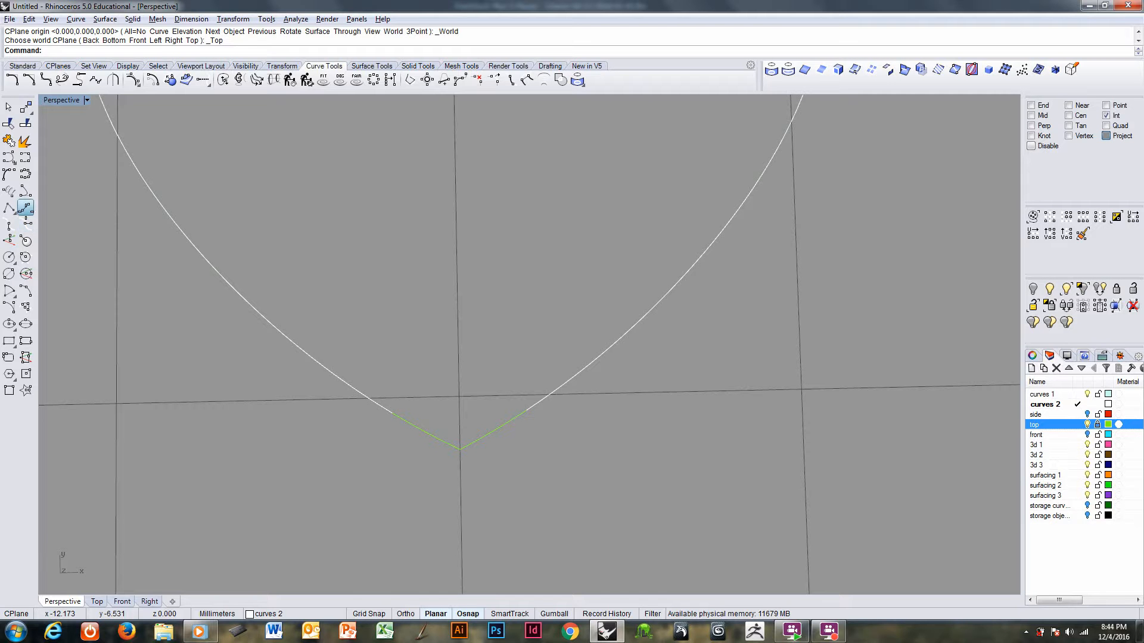
{"action": "left_click", "coordinate": [25, 208]}
{"action": "left_click", "coordinate": [394, 412]}
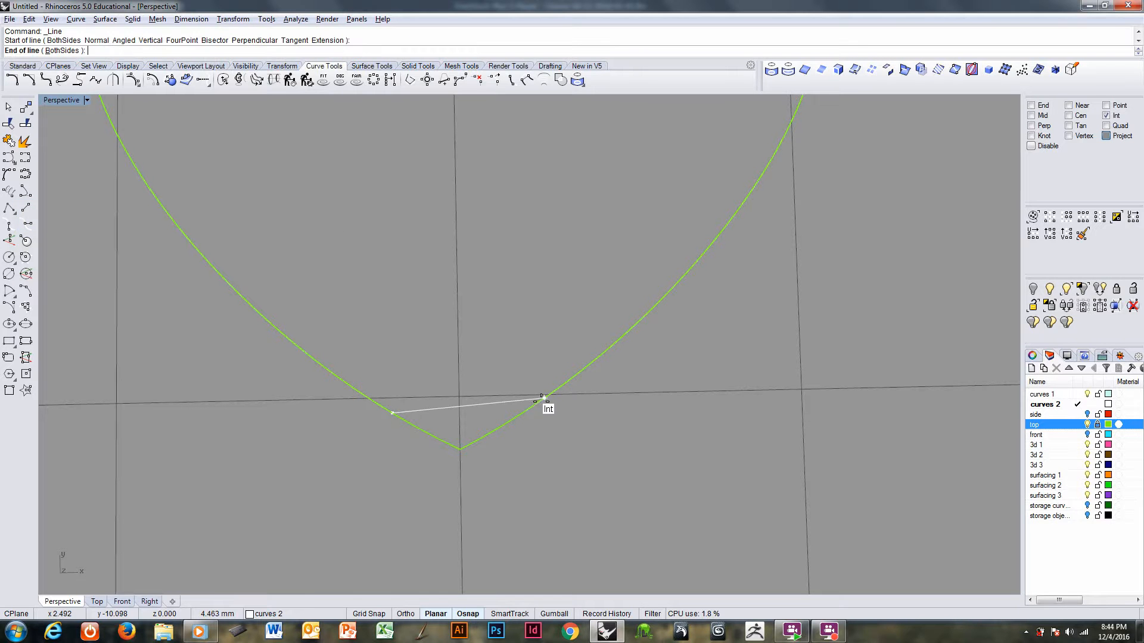
{"action": "left_click", "coordinate": [519, 411]}
{"action": "left_click", "coordinate": [520, 411]}
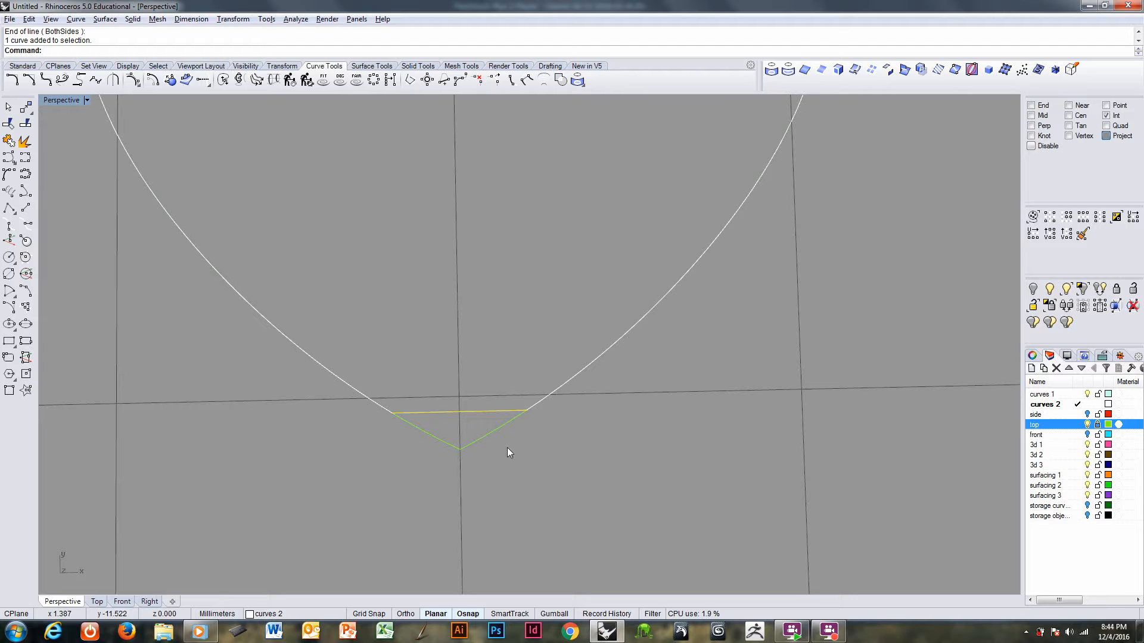
- Draw a both-sides horizontal line about 1 mm long centred on the heart's bottom tip, then delete it
{"action": "left_click", "coordinate": [26, 209]}
{"action": "left_click", "coordinate": [458, 449]}
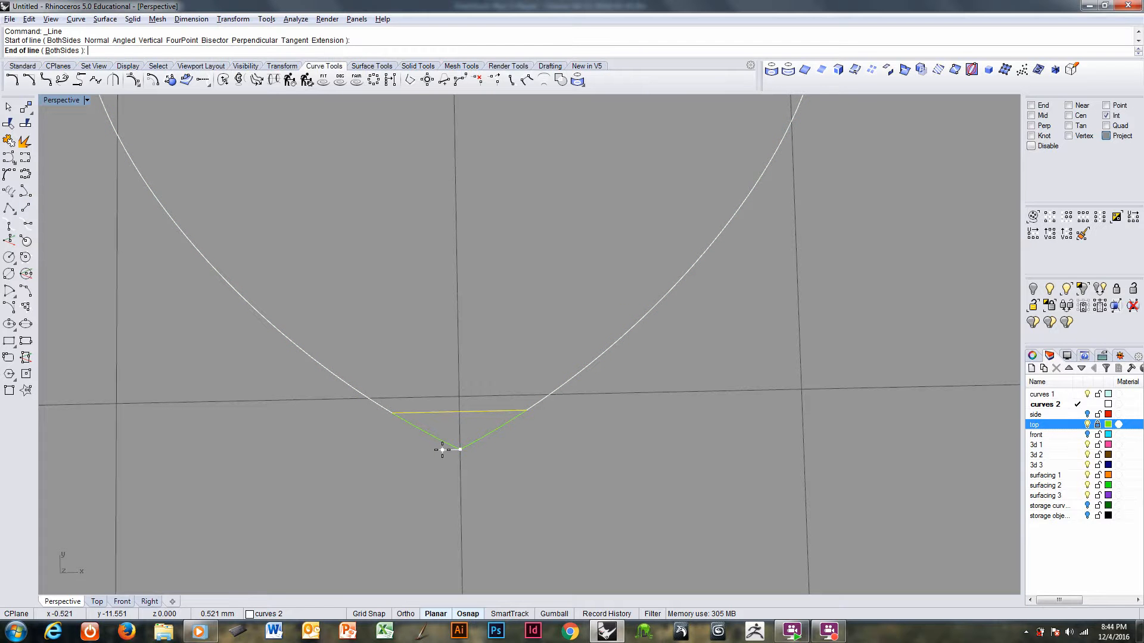
{"action": "left_click", "coordinate": [442, 450]}
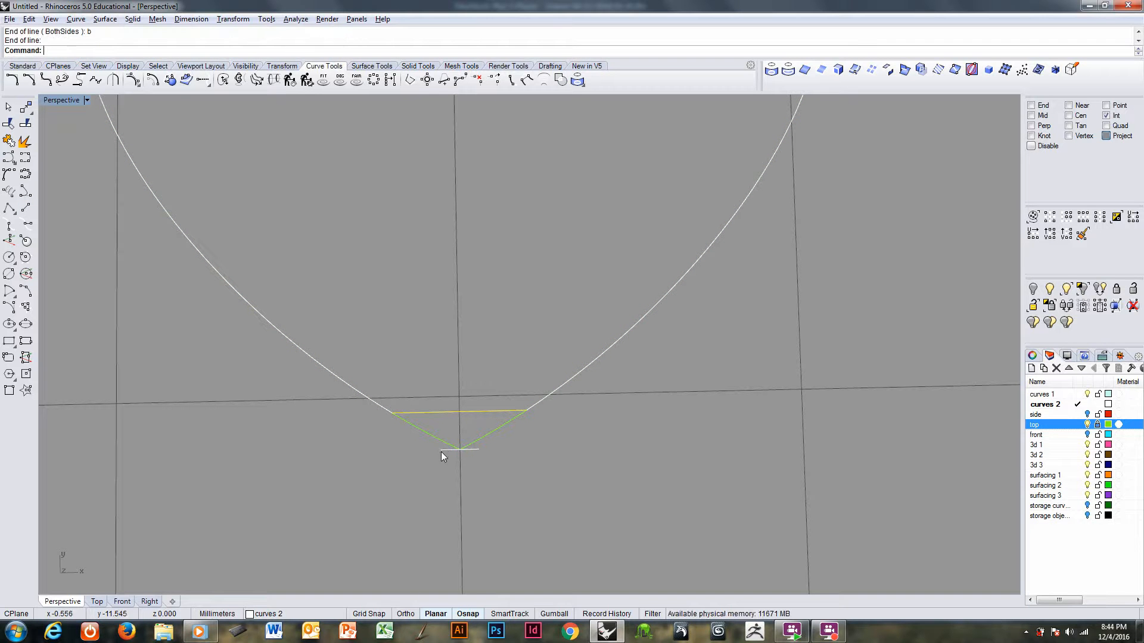
{"action": "right_click_drag", "start_coordinate": [440, 473], "coordinate": [446, 381]}
{"action": "scroll", "coordinate": [446, 384], "scroll_direction": "up", "scroll_amount": 5}
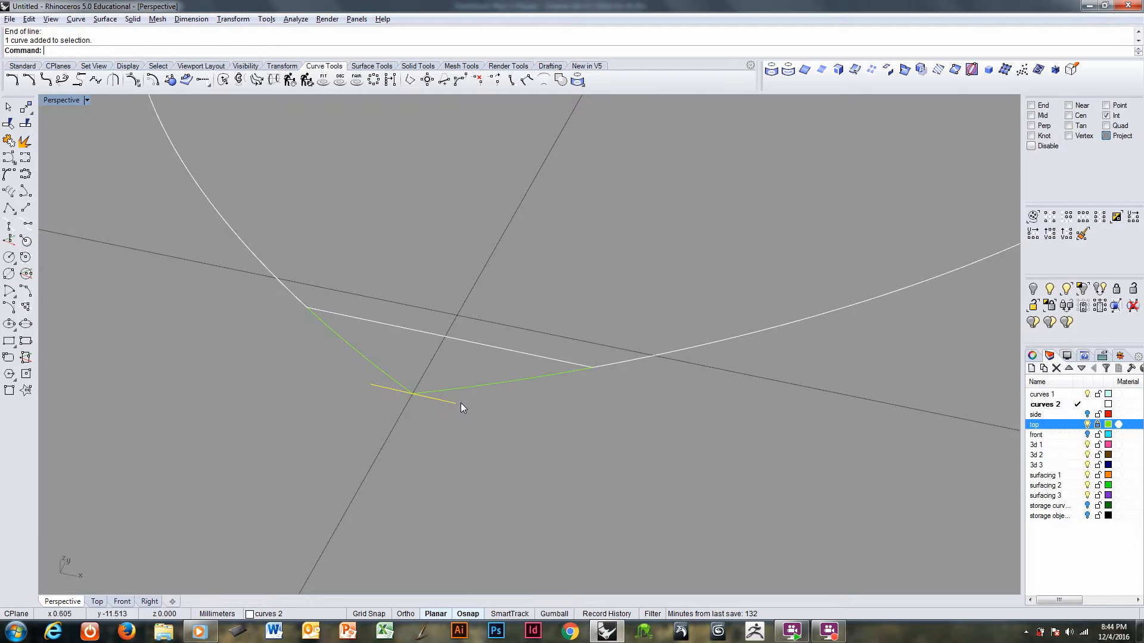
{"action": "right_click_drag", "start_coordinate": [462, 404], "coordinate": [490, 359]}
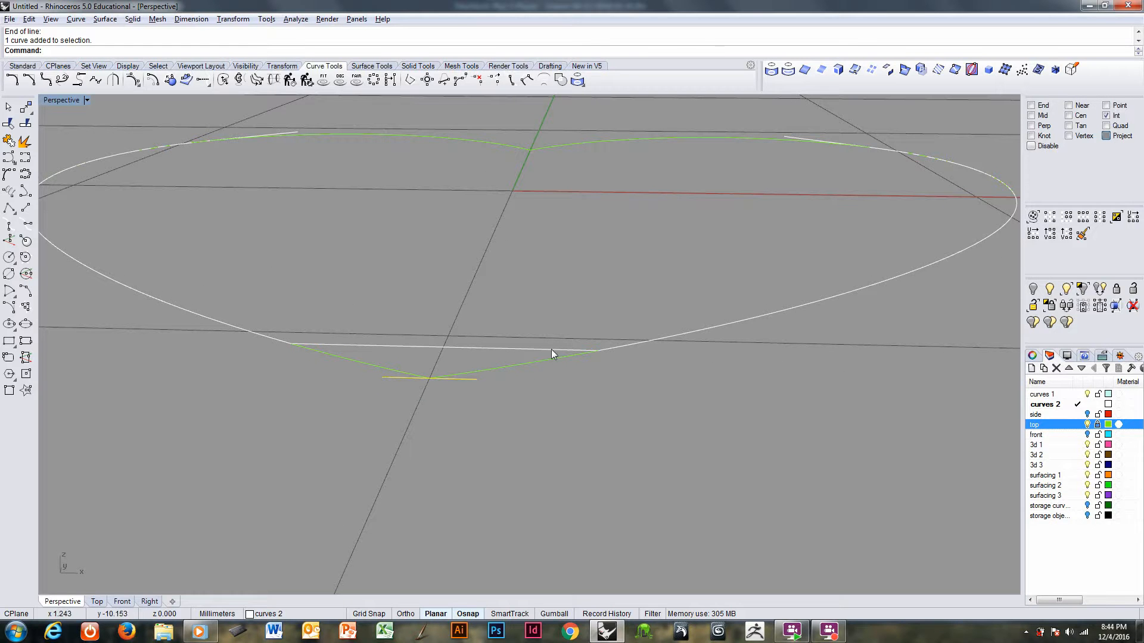
{"action": "key", "text": "Delete"}
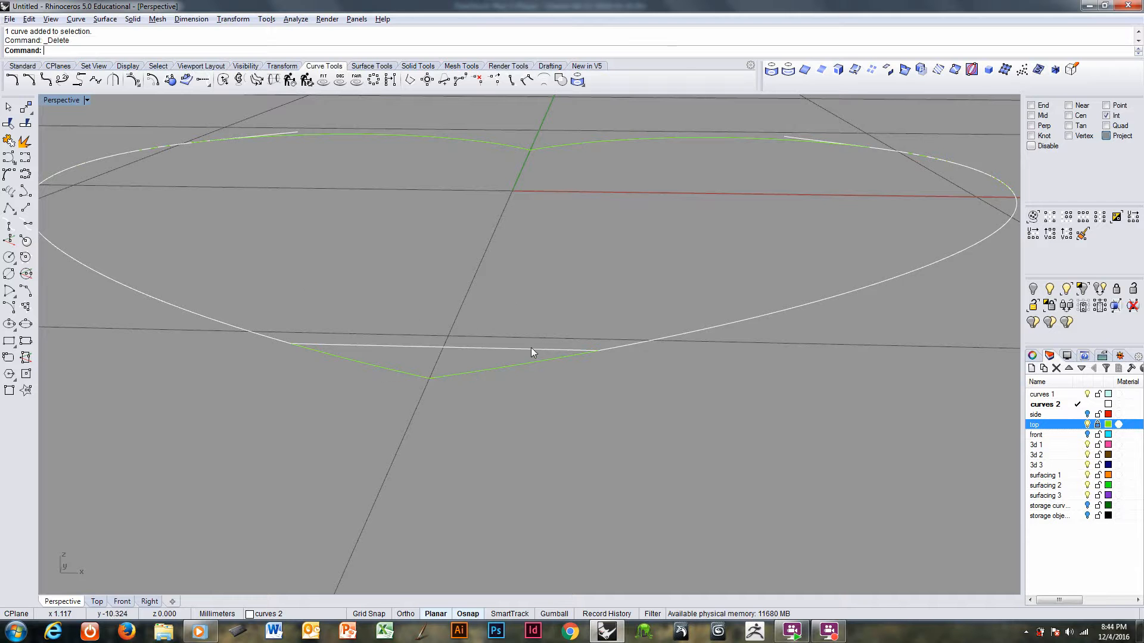
- Set the construction plane to world Front and make the front layer current
{"action": "left_click", "coordinate": [501, 349]}
{"action": "scroll", "coordinate": [490, 334], "scroll_direction": "down", "scroll_amount": 1}
{"action": "key", "text": "F2"}
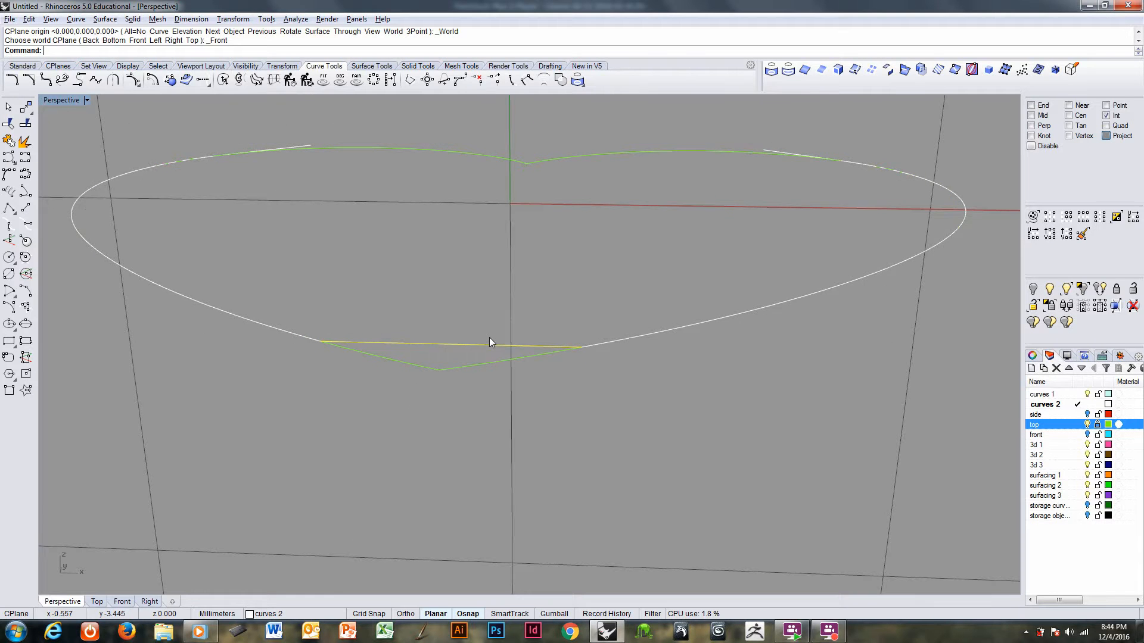
{"action": "right_click_drag", "start_coordinate": [489, 337], "coordinate": [478, 360]}
{"action": "left_click", "coordinate": [1077, 434]}
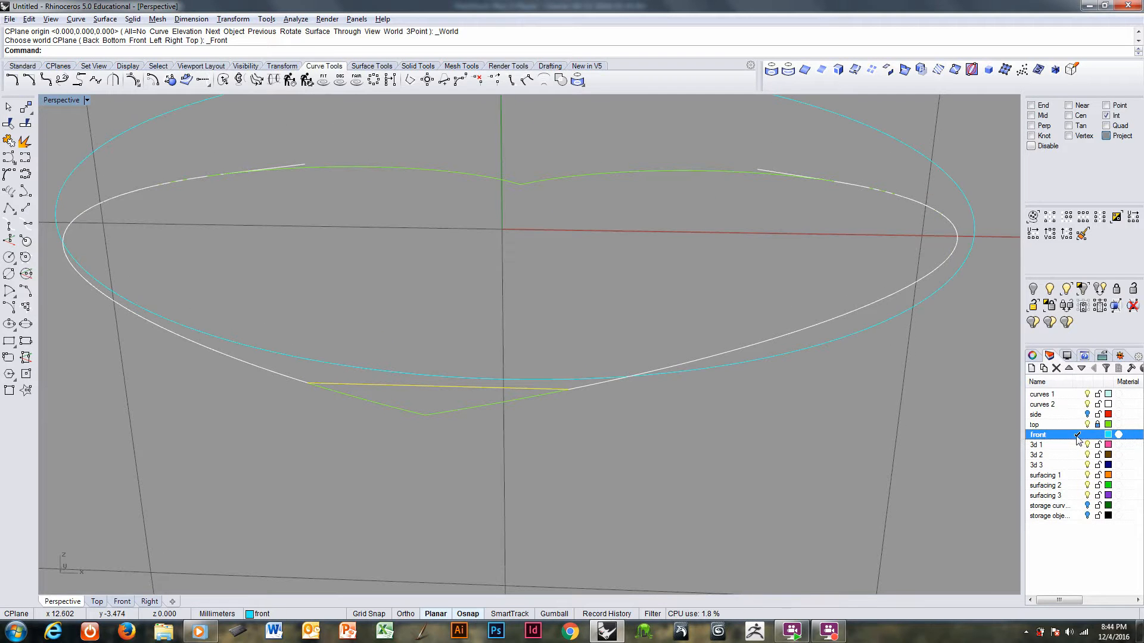
- Draw a circle by diameter using the two ends of the line that joins the side curves' lower ends
{"action": "left_click", "coordinate": [25, 260]}
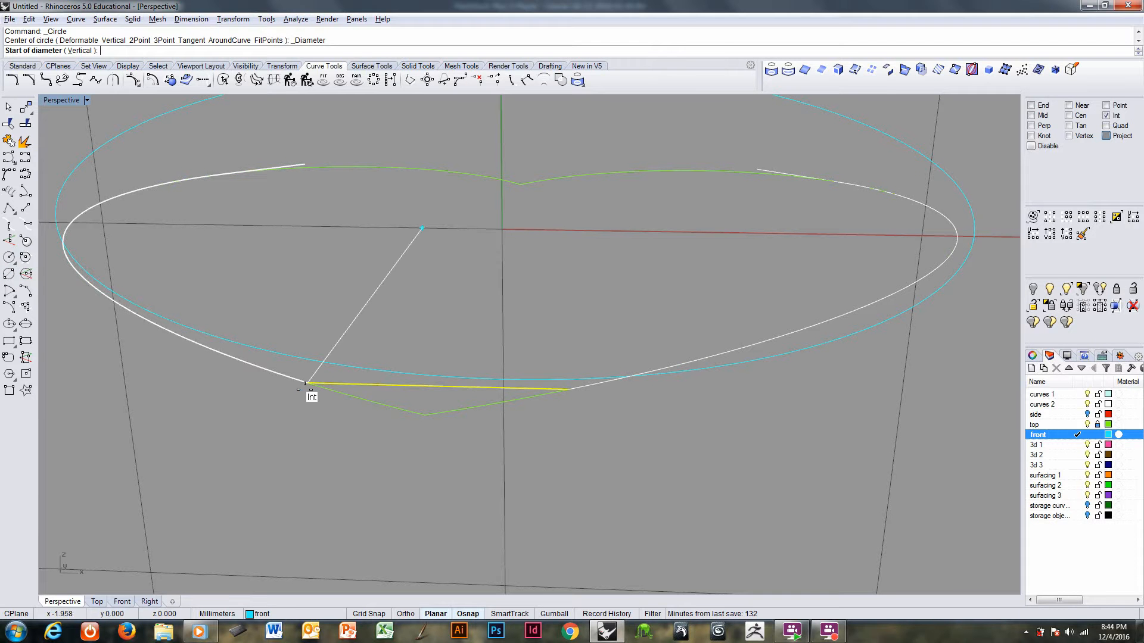
{"action": "left_click", "coordinate": [309, 392]}
{"action": "left_click", "coordinate": [25, 259]}
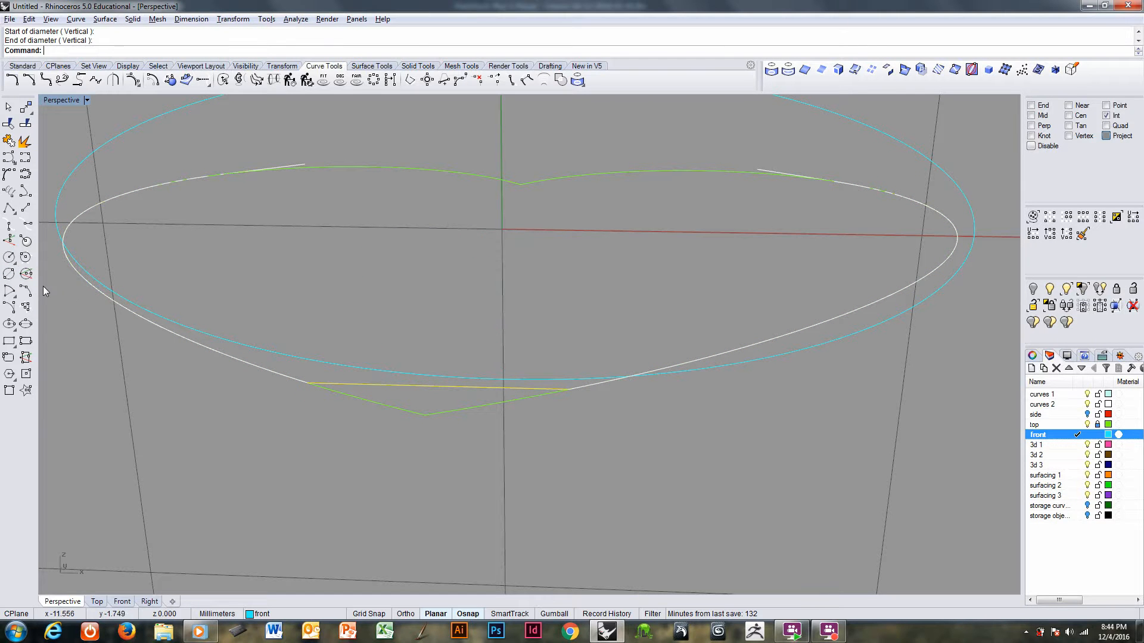
{"action": "left_click", "coordinate": [310, 384]}
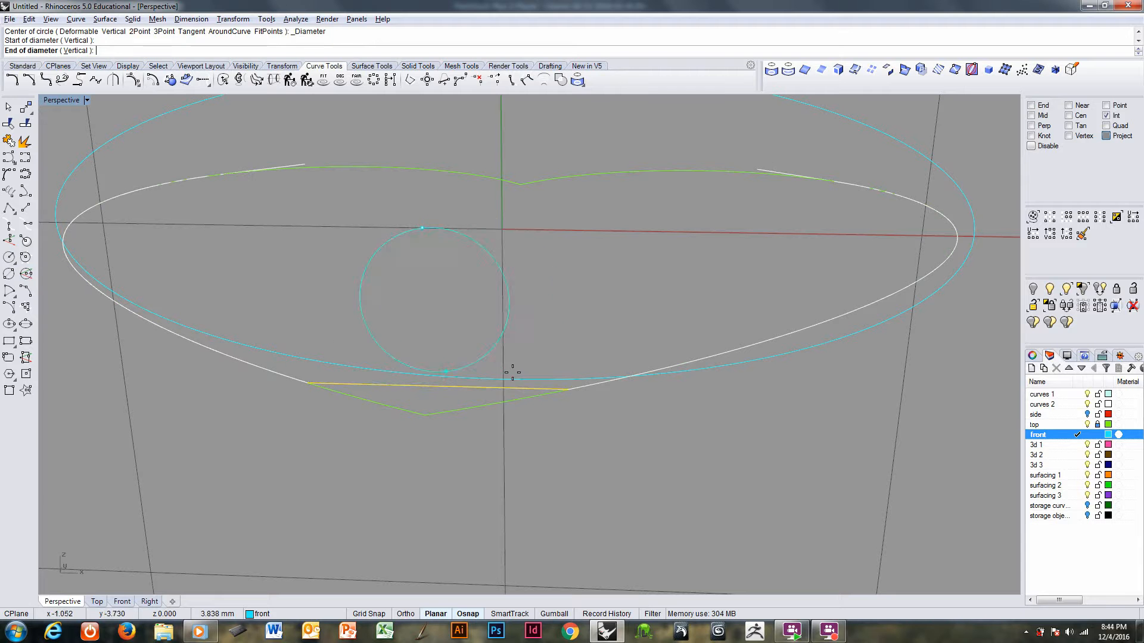
{"action": "left_click", "coordinate": [568, 388]}
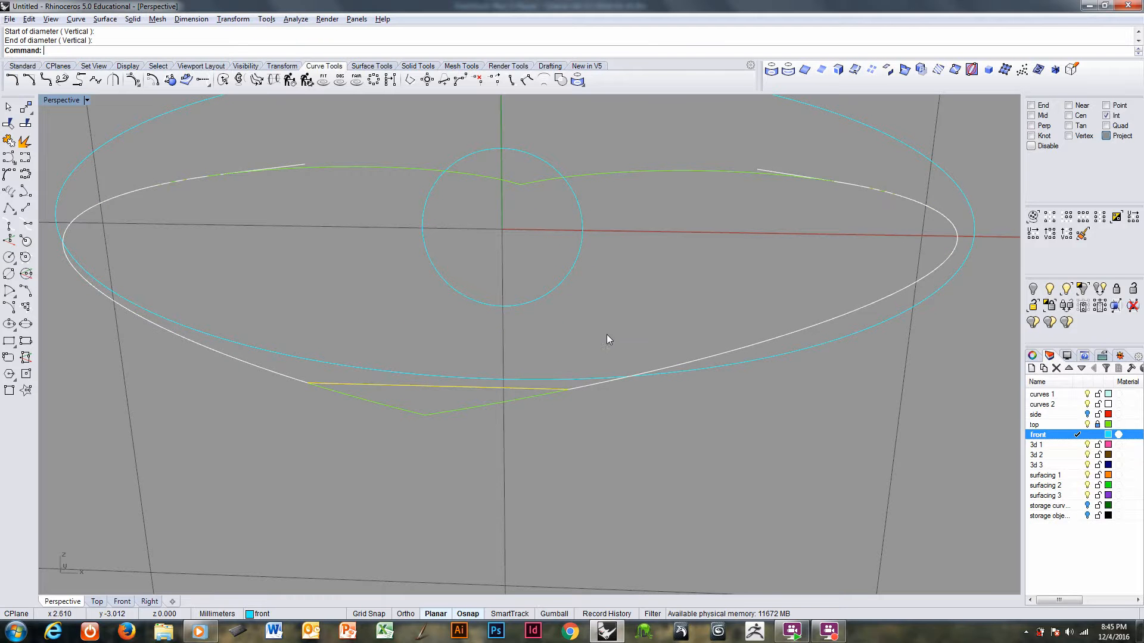
{"action": "scroll", "coordinate": [608, 339], "scroll_direction": "down", "scroll_amount": 3}
{"action": "right_click_drag", "start_coordinate": [586, 358], "coordinate": [480, 353]}
{"action": "right_click_drag", "start_coordinate": [595, 292], "coordinate": [643, 307]}
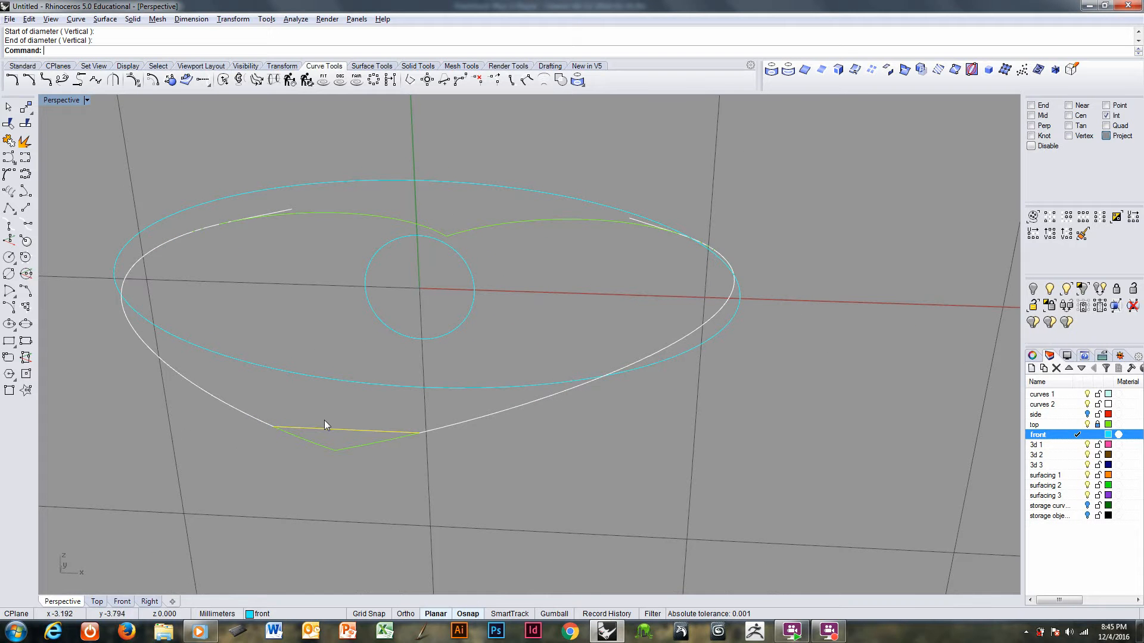
{"action": "right_click_drag", "start_coordinate": [360, 422], "coordinate": [334, 385]}
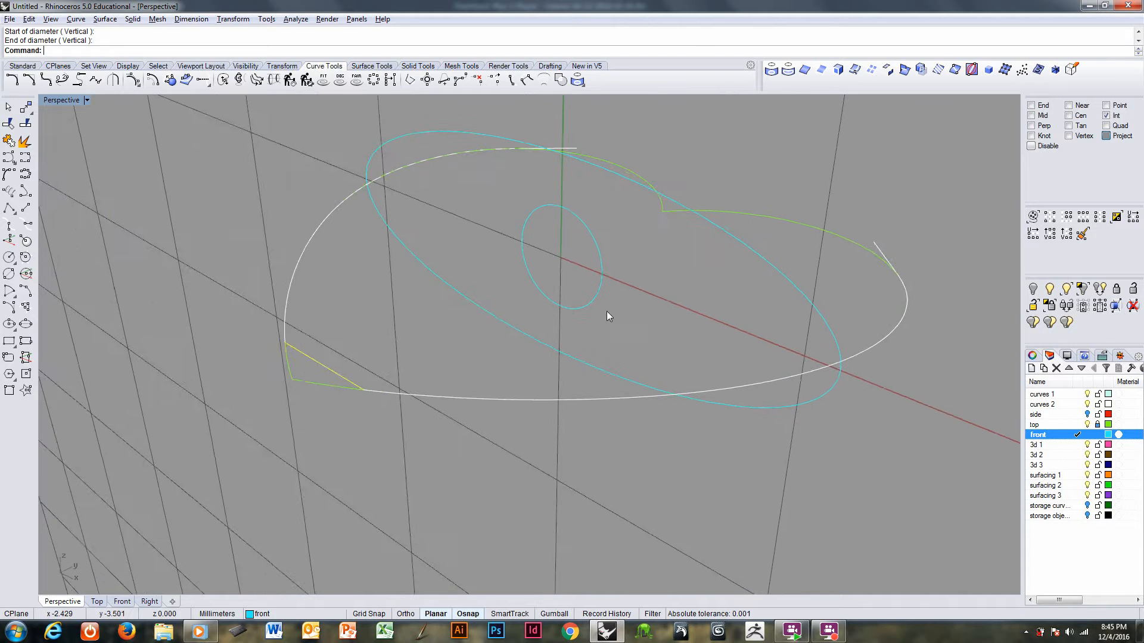
{"action": "right_click_drag", "start_coordinate": [606, 311], "coordinate": [832, 282]}
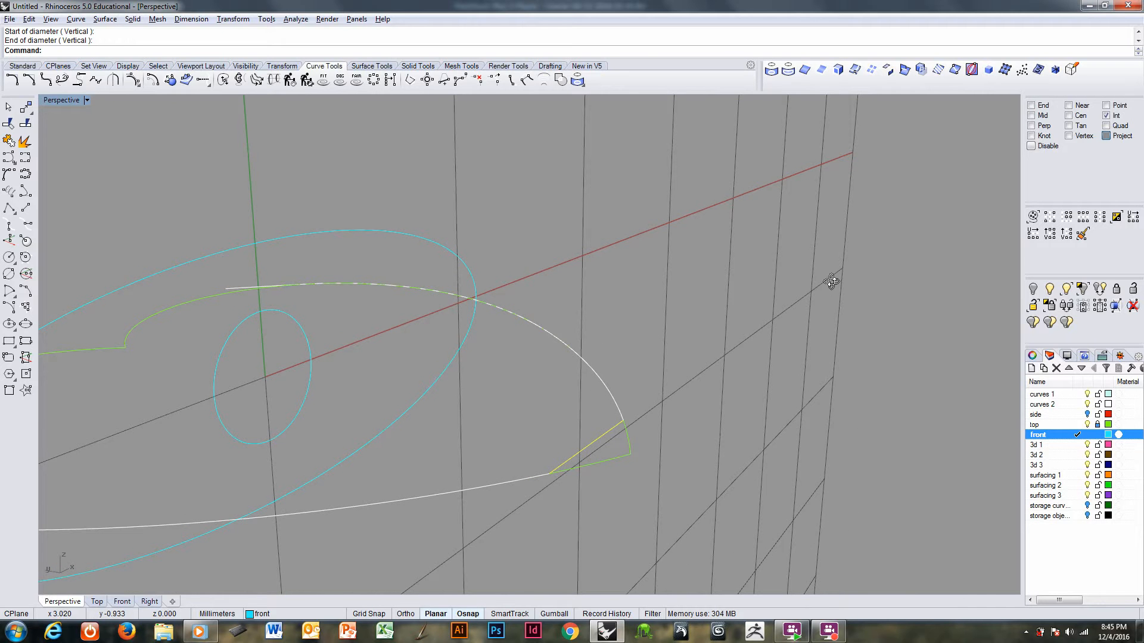
{"action": "right_click_drag", "start_coordinate": [831, 282], "coordinate": [561, 327]}
{"action": "scroll", "coordinate": [411, 325], "scroll_direction": "up", "scroll_amount": 2}
{"action": "scroll", "coordinate": [411, 325], "scroll_direction": "up", "scroll_amount": 1}
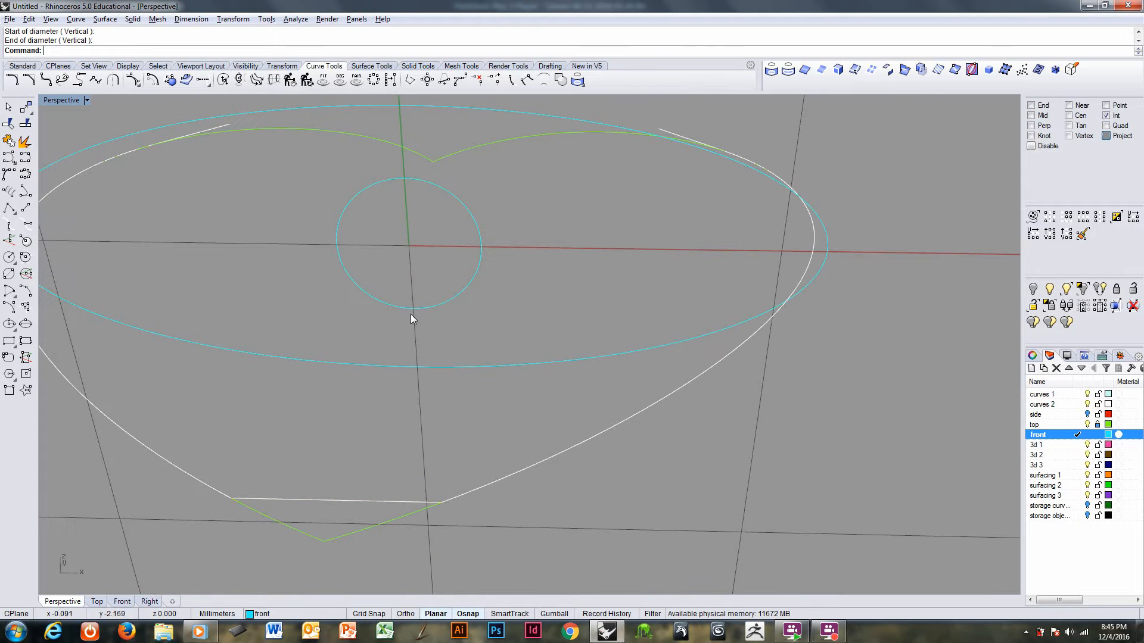
- Make a vertically flattened copy of the small circle with a non-uniform scale about the origin, keeping the X and Z scales at 1
{"action": "left_click", "coordinate": [411, 314]}
{"action": "right_click_drag", "start_coordinate": [414, 311], "coordinate": [396, 331]}
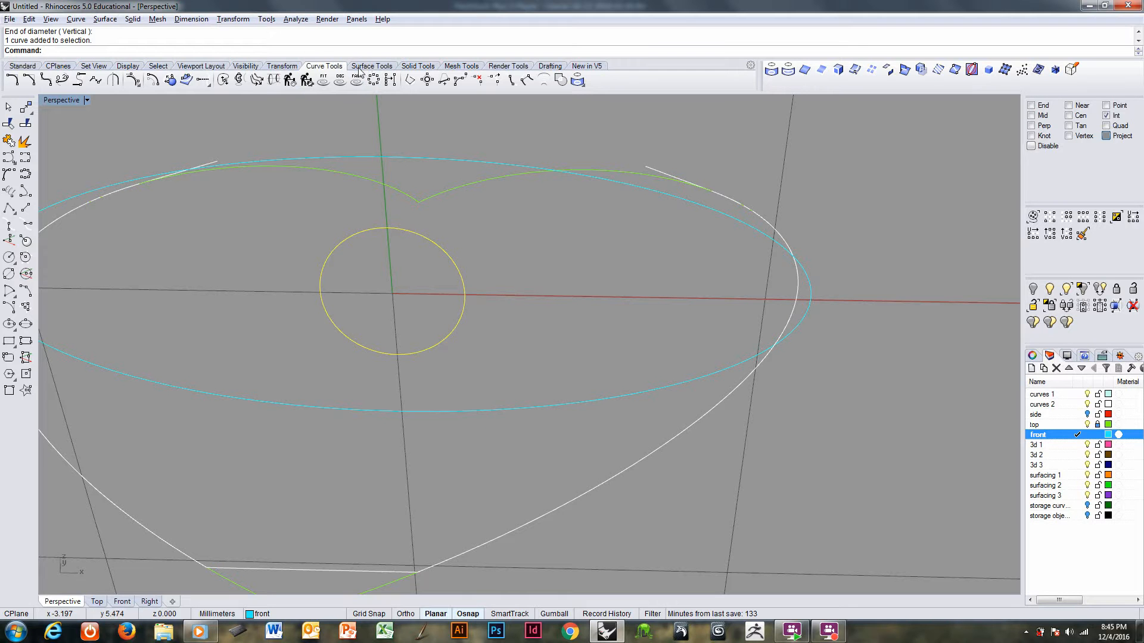
{"action": "left_click", "coordinate": [284, 66]}
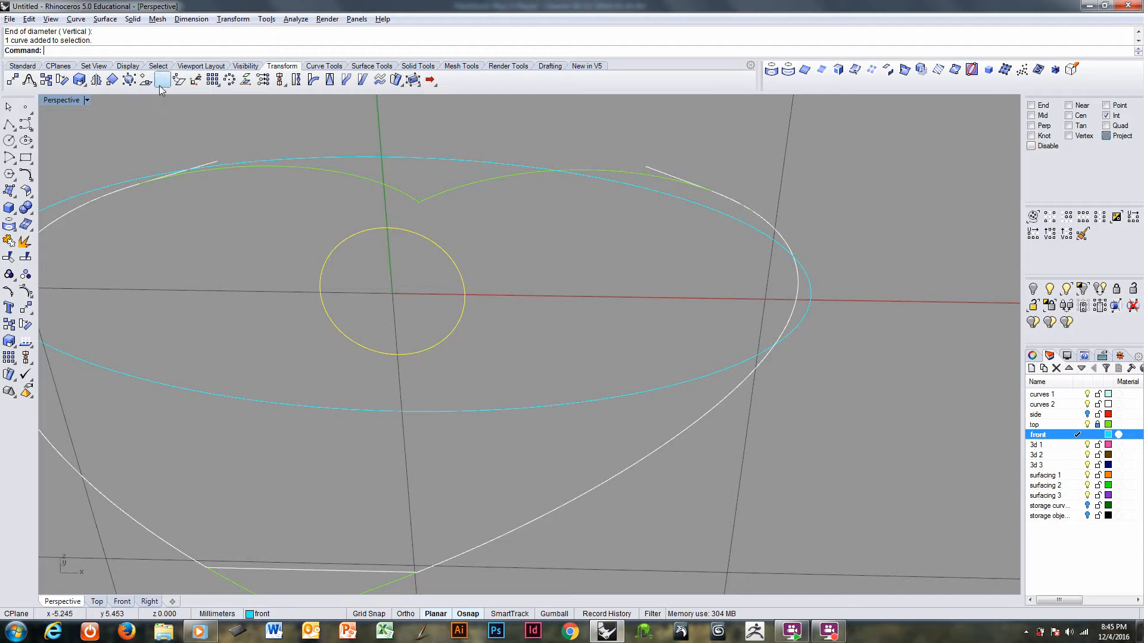
{"action": "left_click", "coordinate": [80, 80]}
{"action": "left_click", "coordinate": [130, 104]}
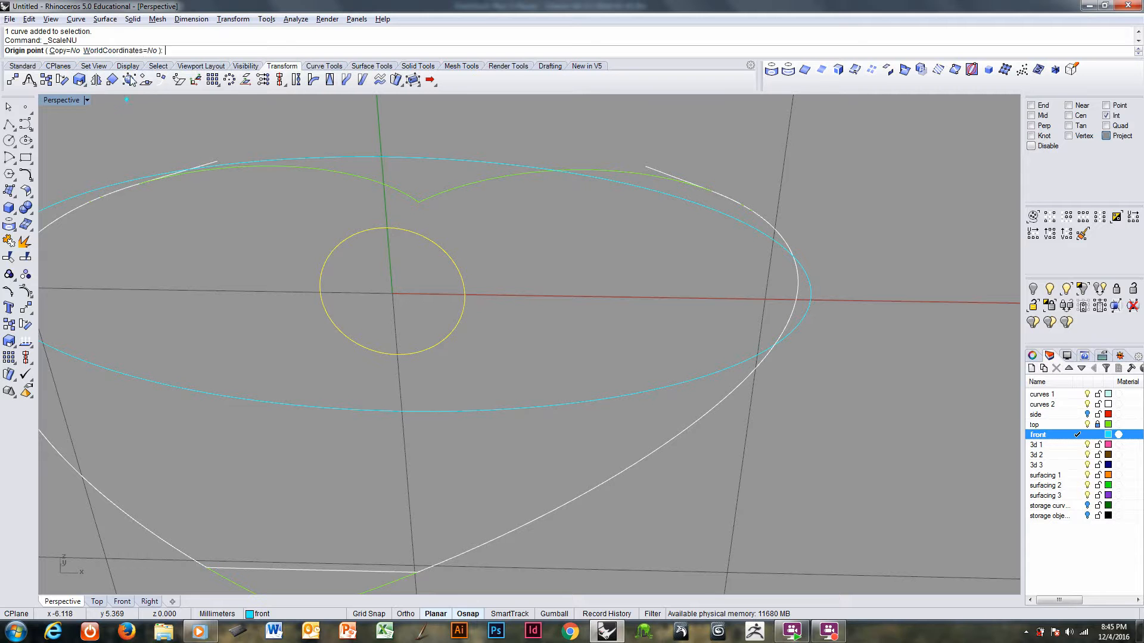
{"action": "left_click", "coordinate": [64, 51]}
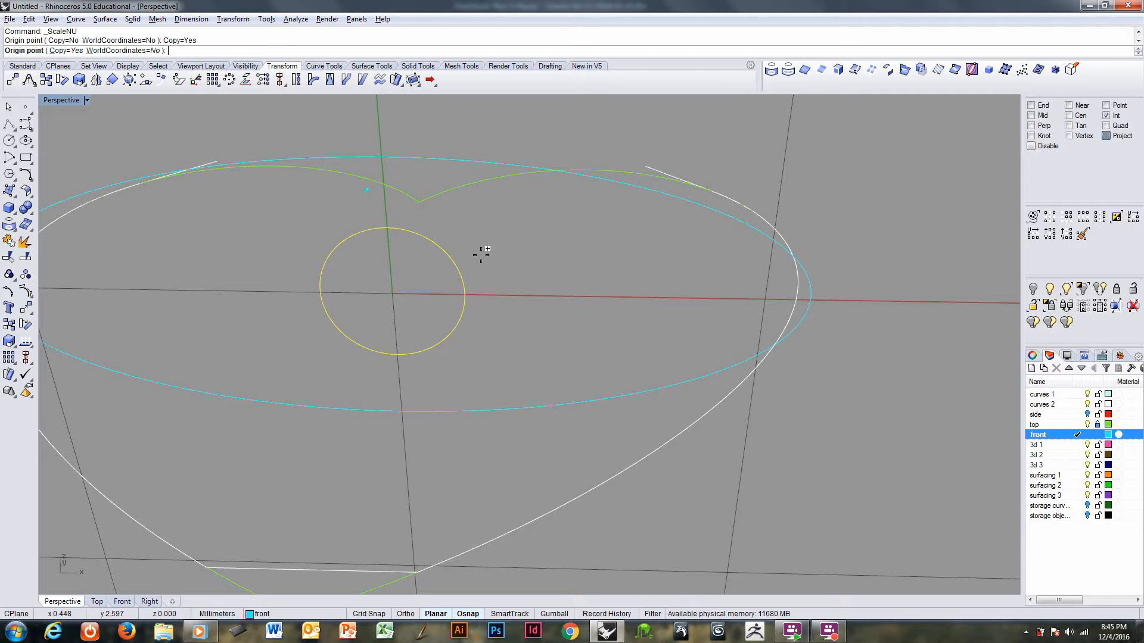
{"action": "key", "text": "Return"}
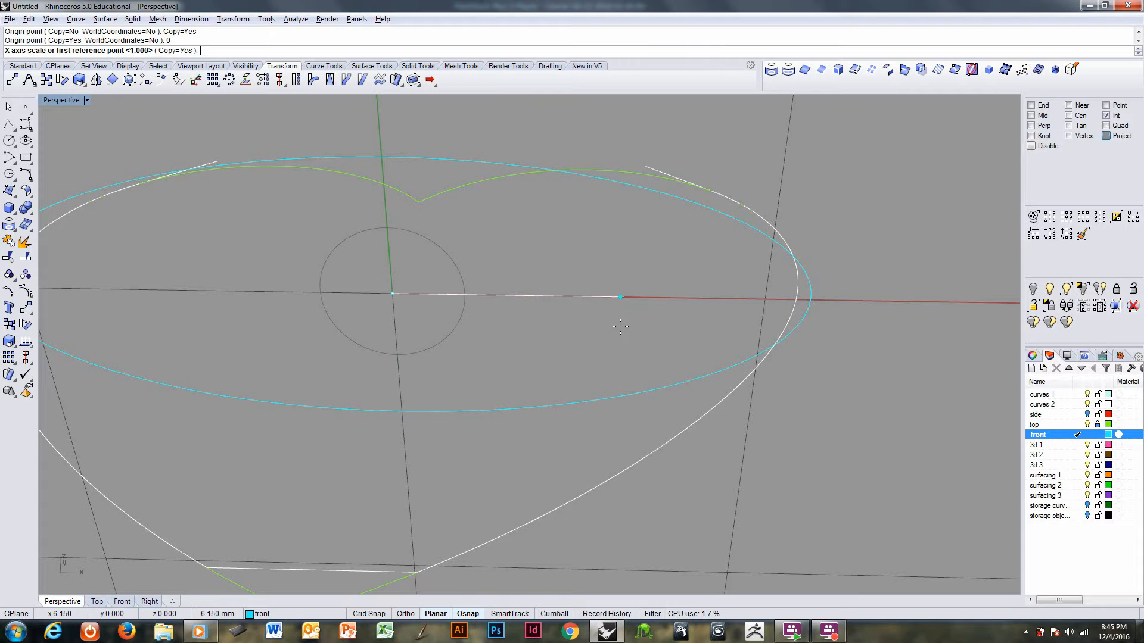
{"action": "key", "text": "Return"}
{"action": "left_click", "coordinate": [521, 230]}
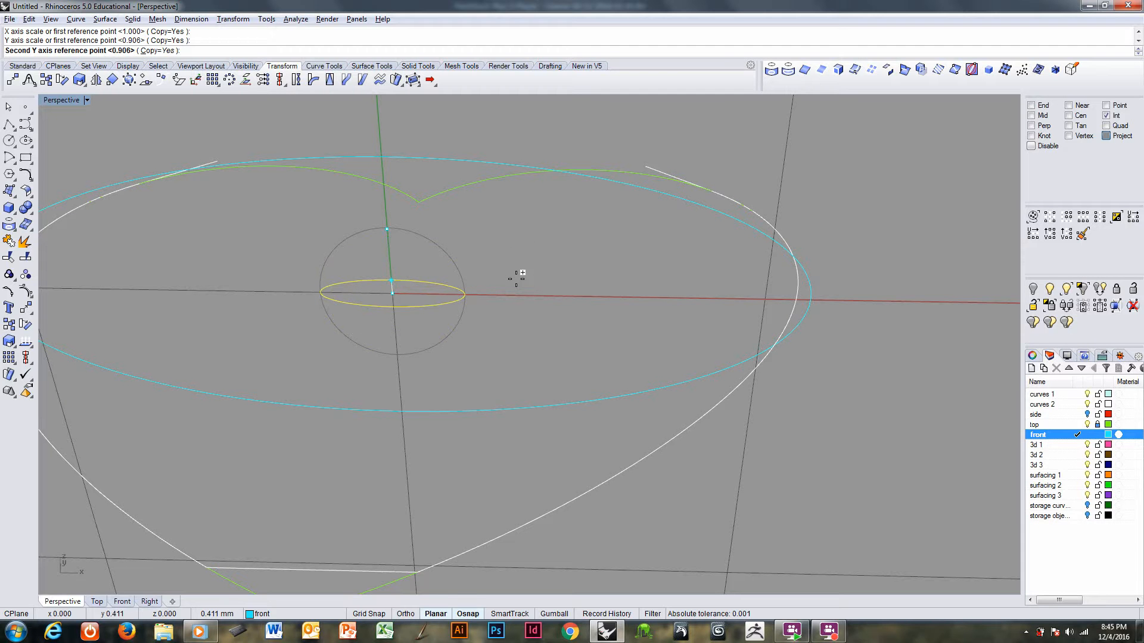
{"action": "left_click", "coordinate": [522, 244]}
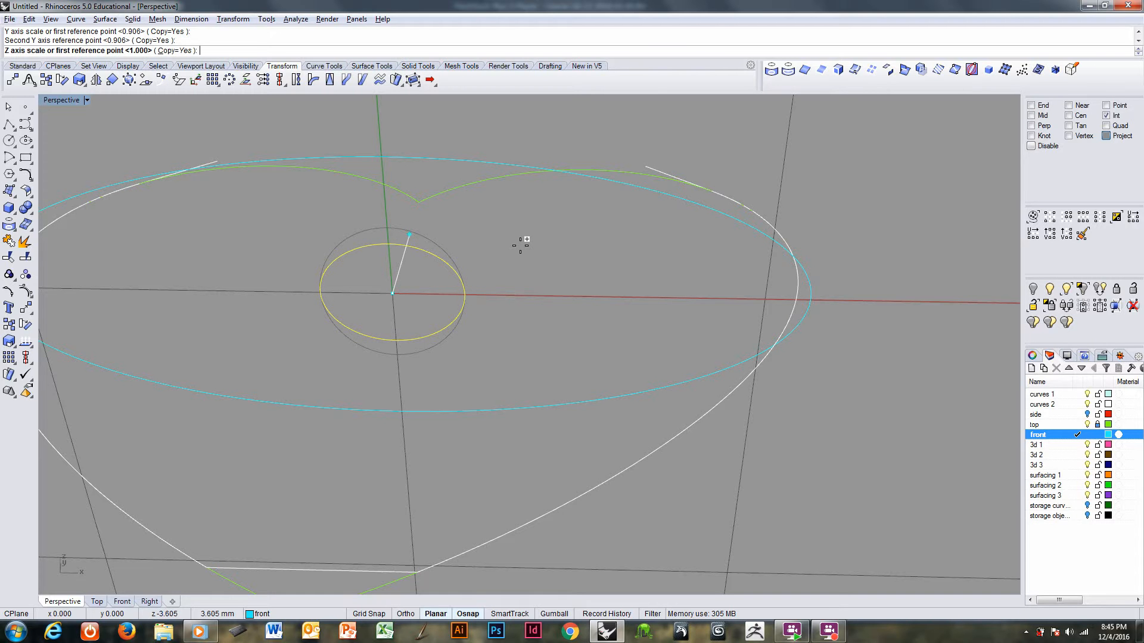
{"action": "key", "text": "Return"}
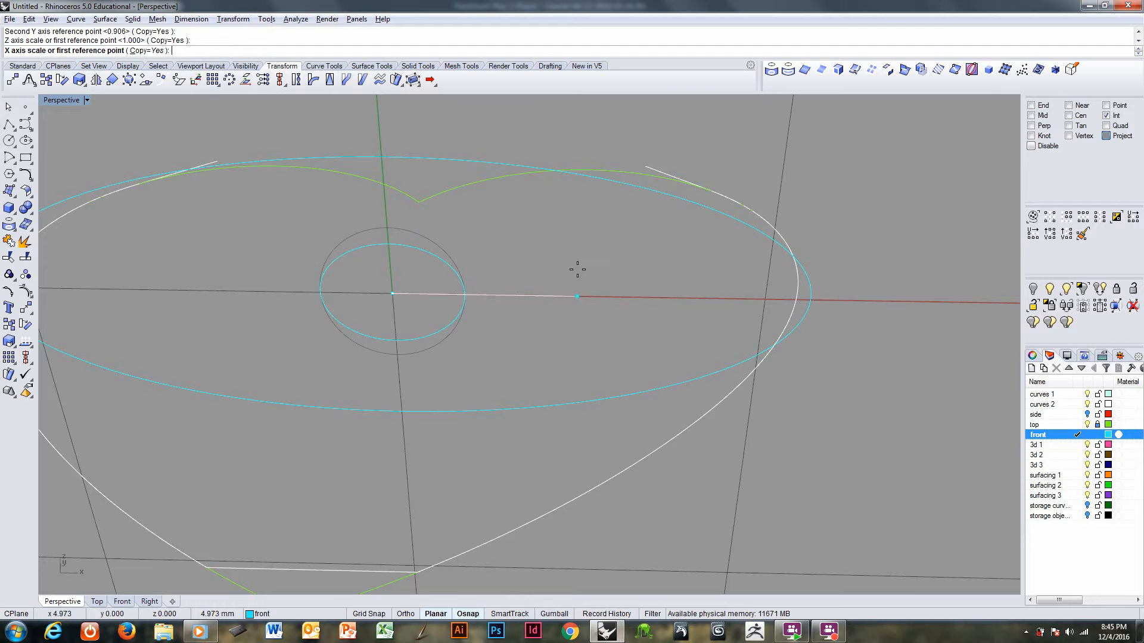
{"action": "key", "text": "Return"}
{"action": "right_click_drag", "start_coordinate": [557, 277], "coordinate": [643, 305]}
{"action": "key", "text": "Escape"}
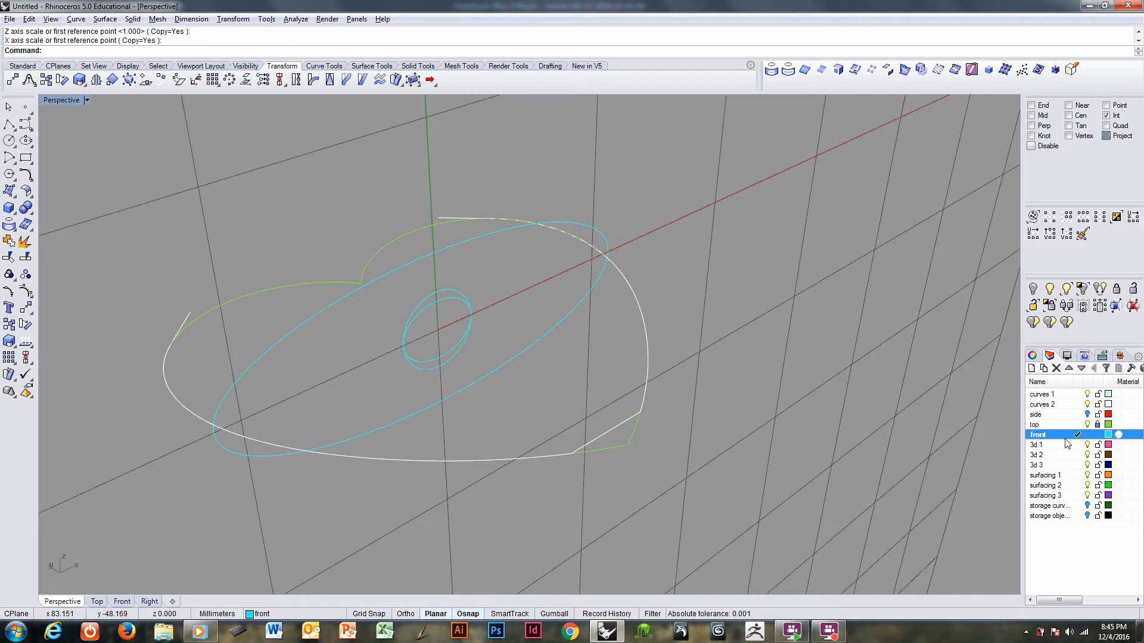
- Make the curves 2 layer current and hide the front layer
{"action": "left_click", "coordinate": [1076, 405]}
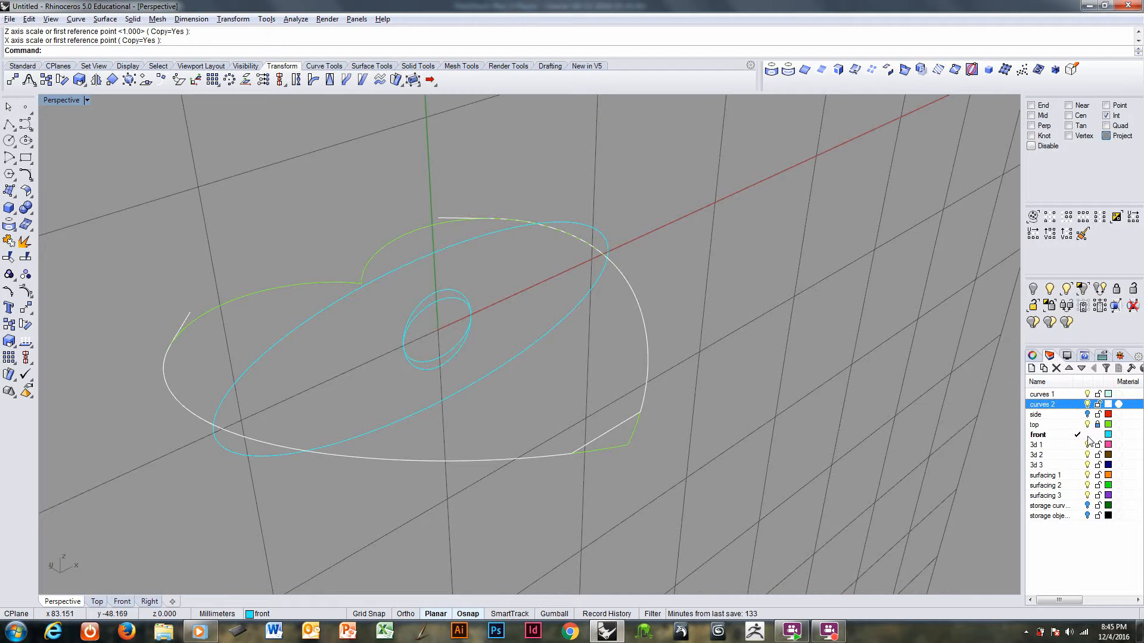
{"action": "left_click", "coordinate": [1077, 405]}
{"action": "left_click", "coordinate": [1088, 435]}
- Set the construction plane to world Top and delete the line joining the side curves' lower ends
{"action": "right_click_drag", "start_coordinate": [917, 422], "coordinate": [414, 373]}
{"action": "left_click", "coordinate": [553, 493]}
{"action": "key", "text": "F4"}
{"action": "key", "text": "Delete"}
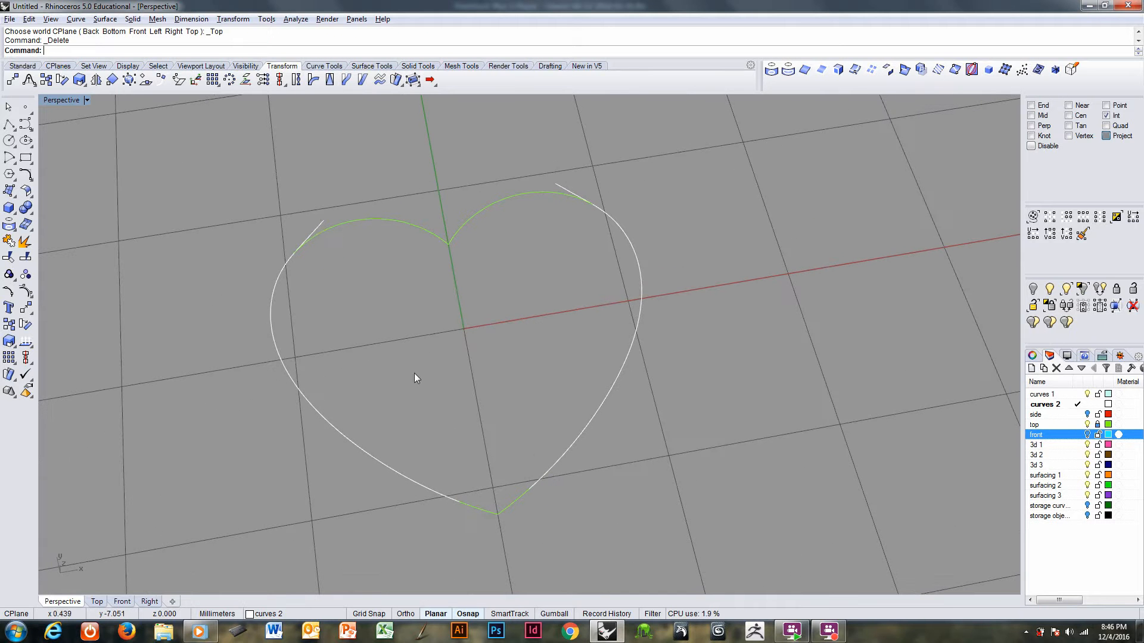
- Loft a surface between the two side curves on the 3d 1 layer, using Normal style without simplifying the cross-sections
{"action": "left_click", "coordinate": [320, 224]}
{"action": "left_click", "coordinate": [556, 185], "text": "shift"}
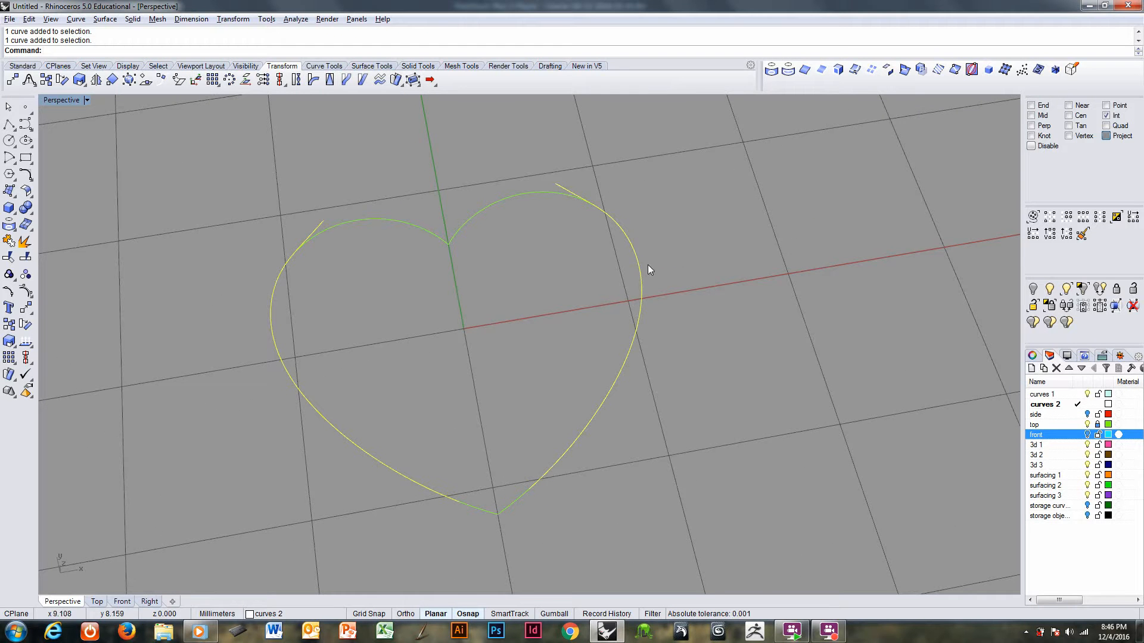
{"action": "right_click_drag", "start_coordinate": [649, 264], "coordinate": [477, 317]}
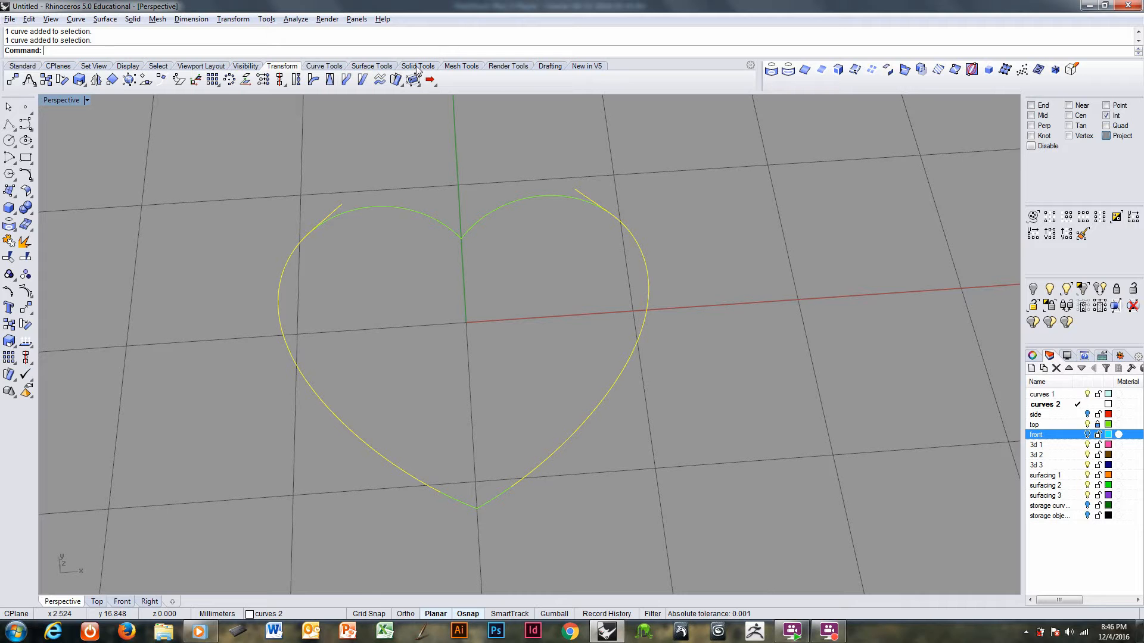
{"action": "left_click", "coordinate": [367, 66]}
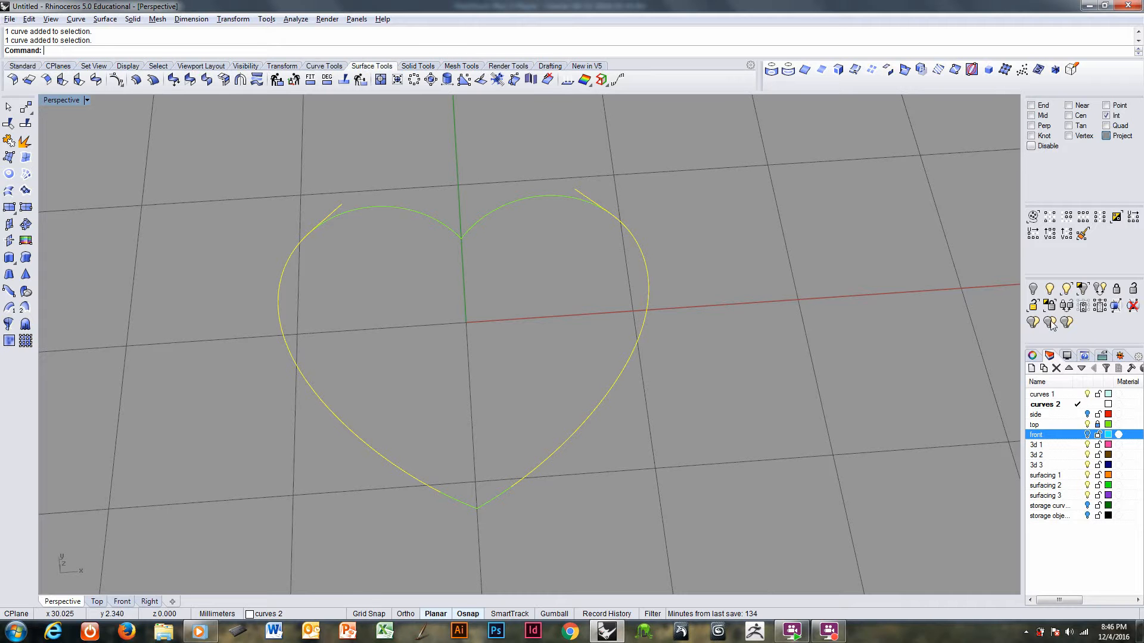
{"action": "left_click", "coordinate": [1079, 445]}
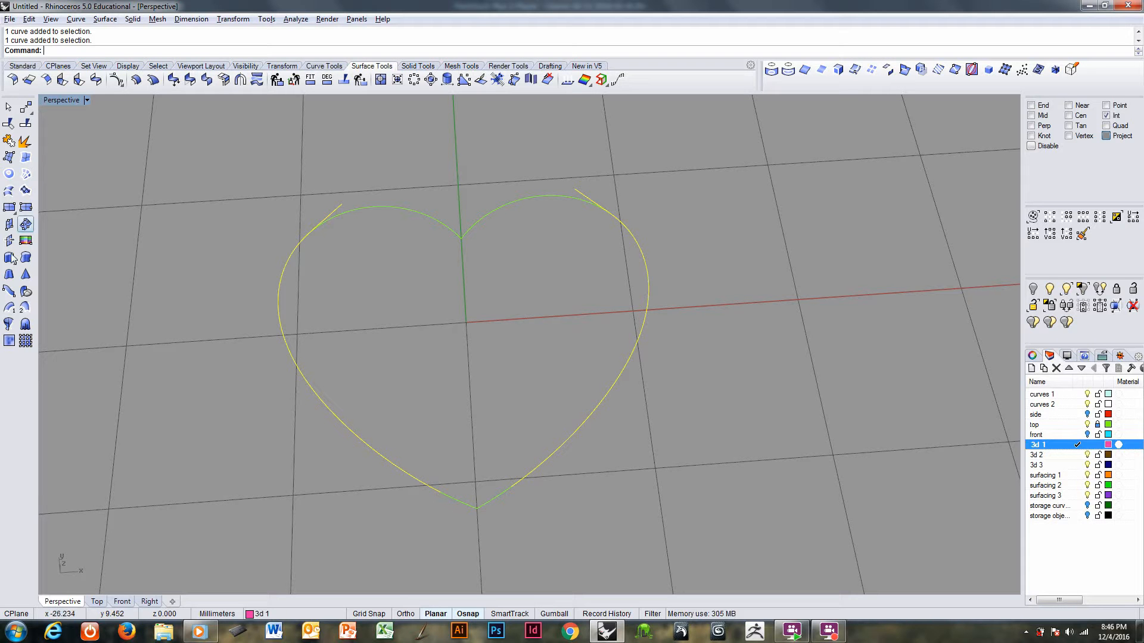
{"action": "left_click", "coordinate": [9, 191]}
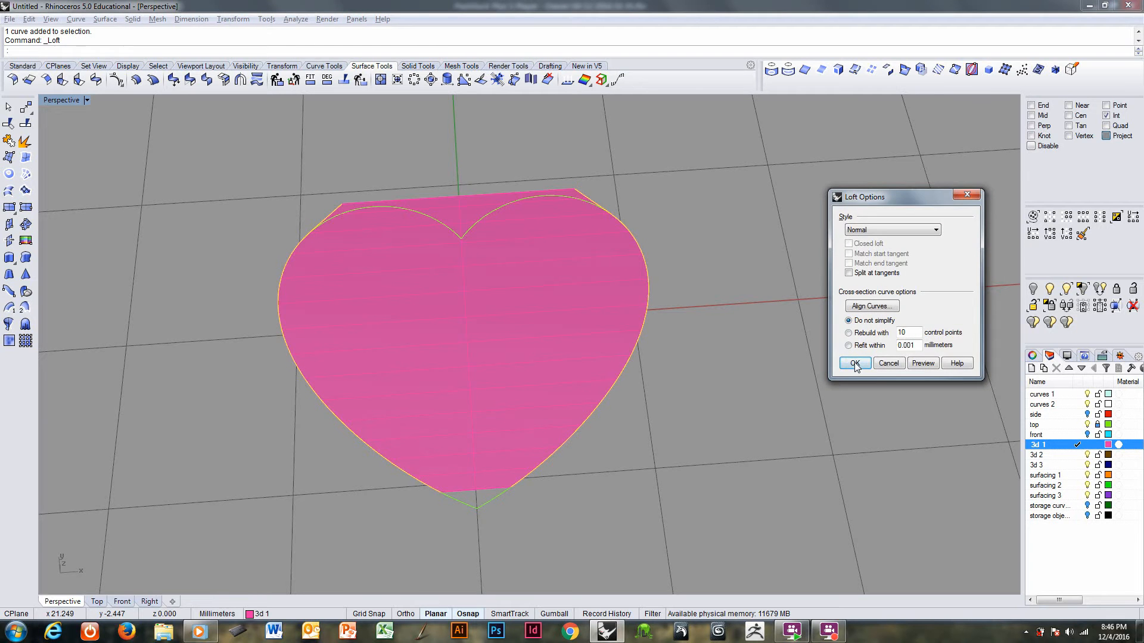
{"action": "left_click", "coordinate": [860, 354]}
- Rebuild the lofted surface with 7 U points, 16 V points and degree 3 in both directions, deleting the input
{"action": "right_click_drag", "start_coordinate": [430, 302], "coordinate": [454, 334]}
{"action": "left_click", "coordinate": [454, 352]}
{"action": "scroll", "coordinate": [454, 361], "scroll_direction": "up", "scroll_amount": 3}
{"action": "scroll", "coordinate": [454, 361], "scroll_direction": "down", "scroll_amount": 2}
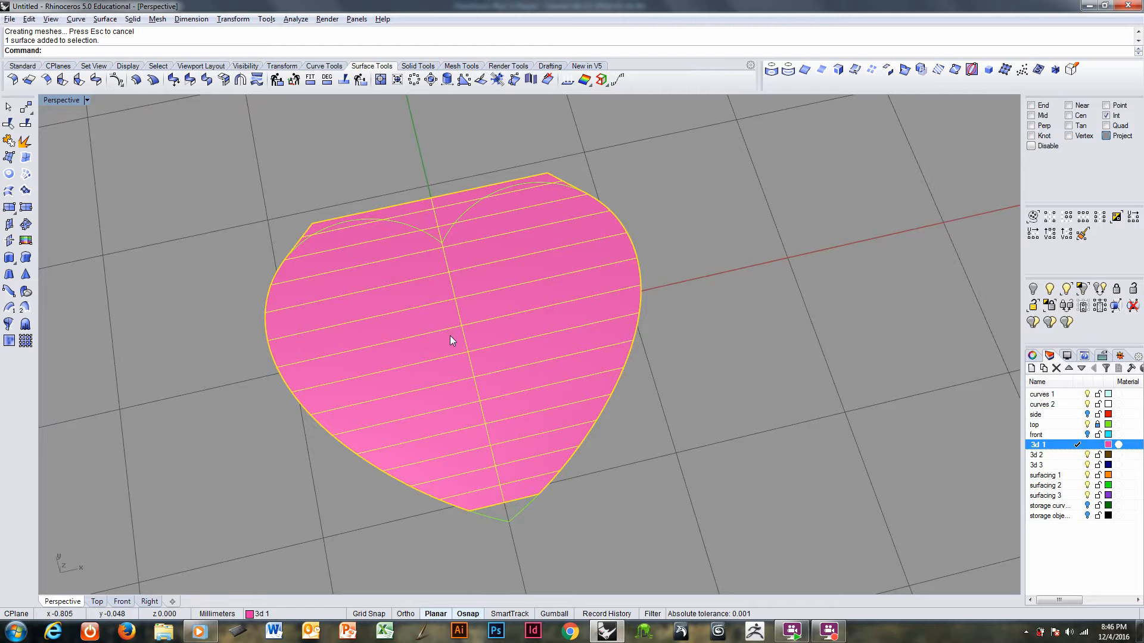
{"action": "type", "text": "rebuild"}
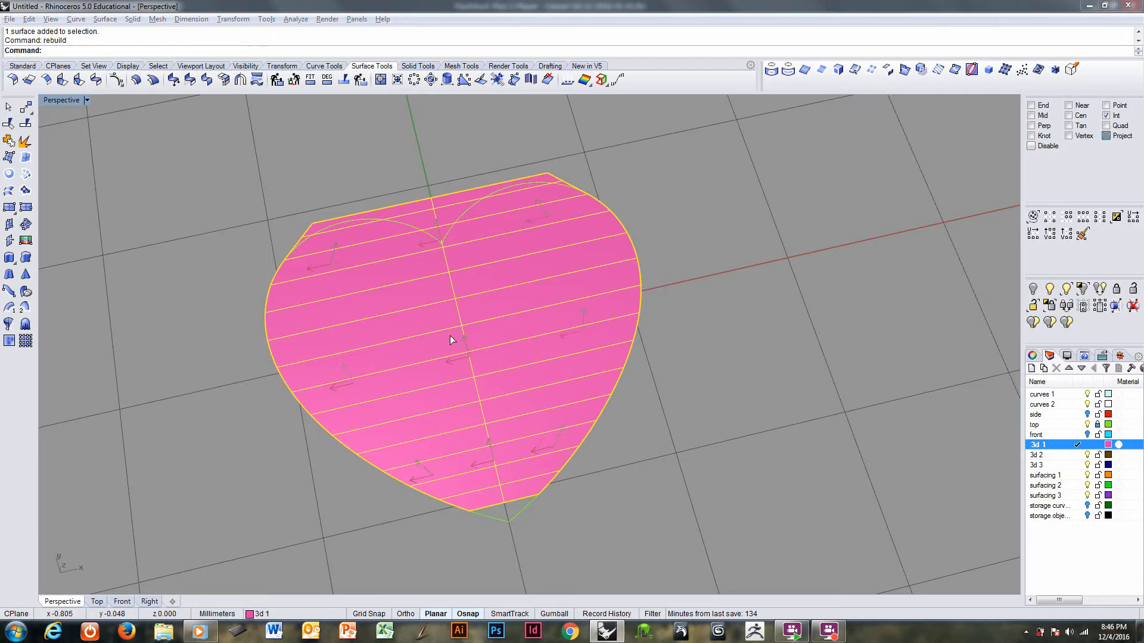
{"action": "key", "text": "Return"}
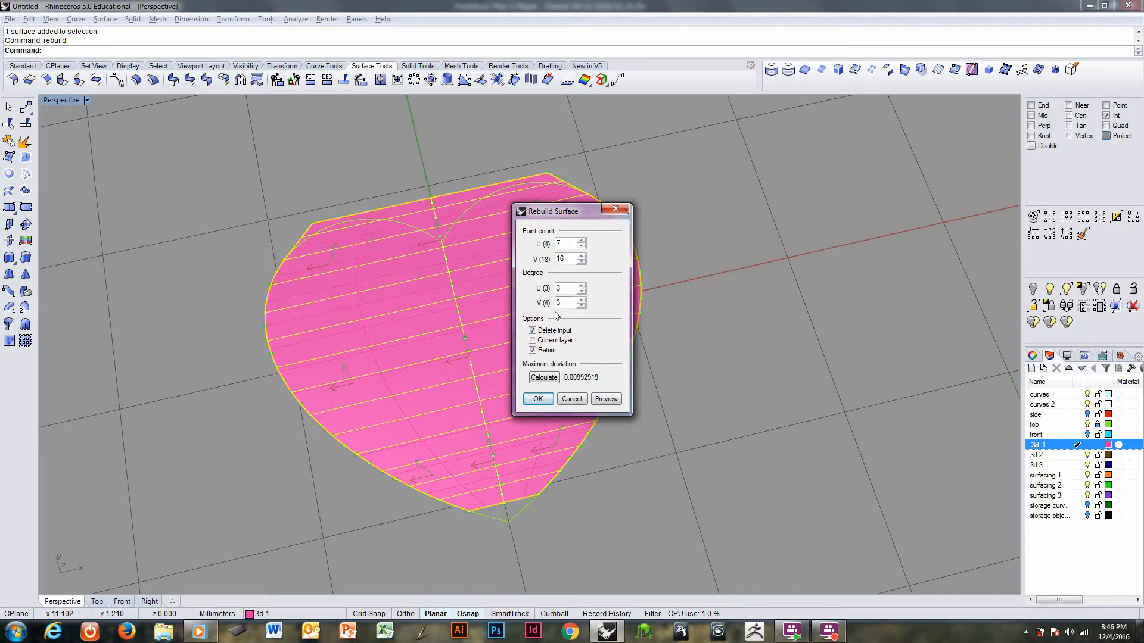
{"action": "left_click", "coordinate": [538, 400]}
{"action": "right_click_drag", "start_coordinate": [538, 403], "coordinate": [566, 365]}
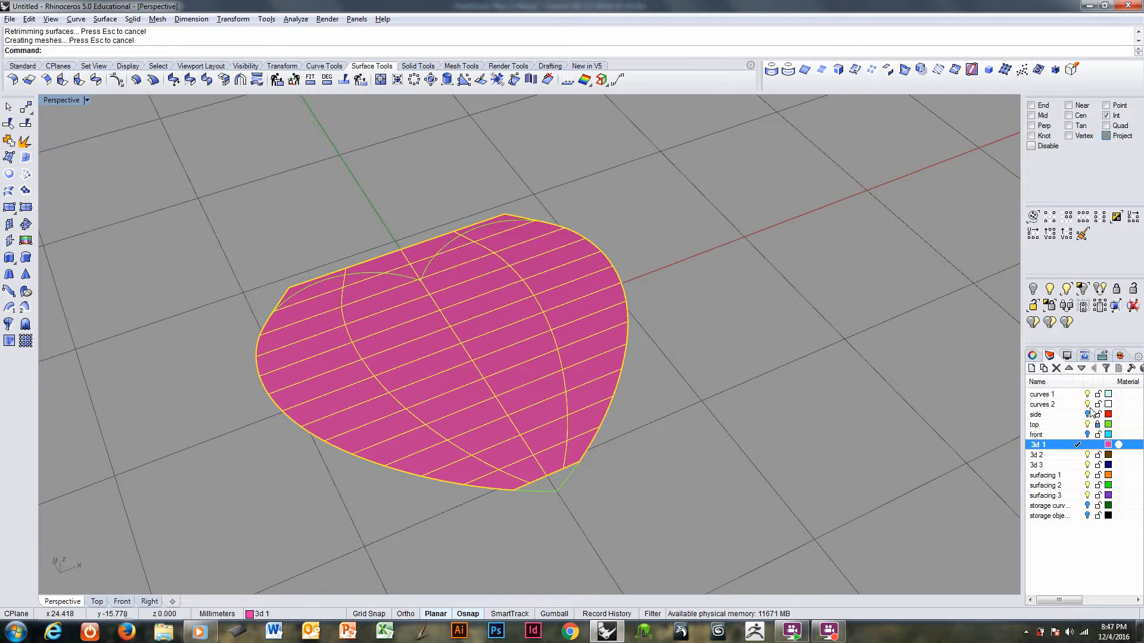
- Hide the top layer and make the front layer visible and current
{"action": "right_click_drag", "start_coordinate": [769, 398], "coordinate": [765, 405]}
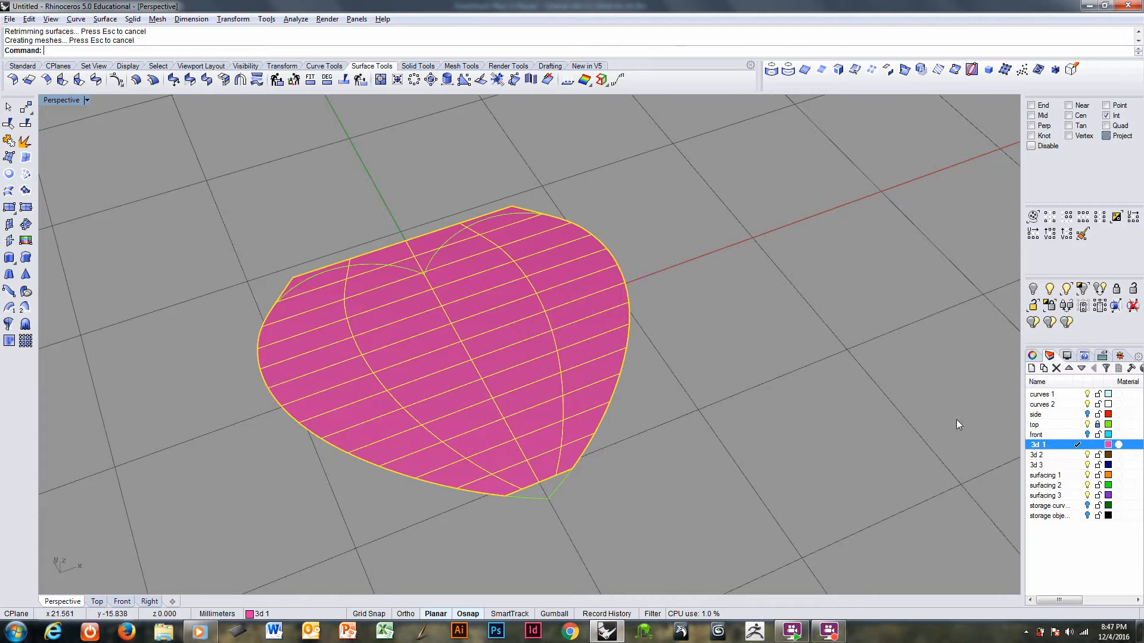
{"action": "left_click", "coordinate": [1087, 425]}
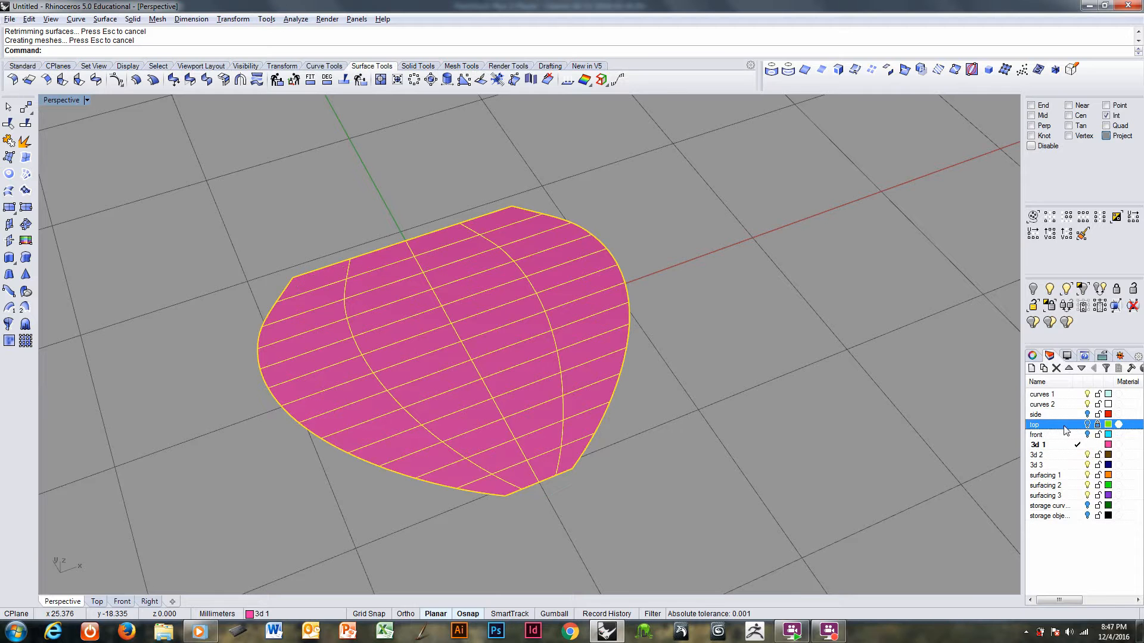
{"action": "right_click_drag", "start_coordinate": [683, 390], "coordinate": [708, 355]}
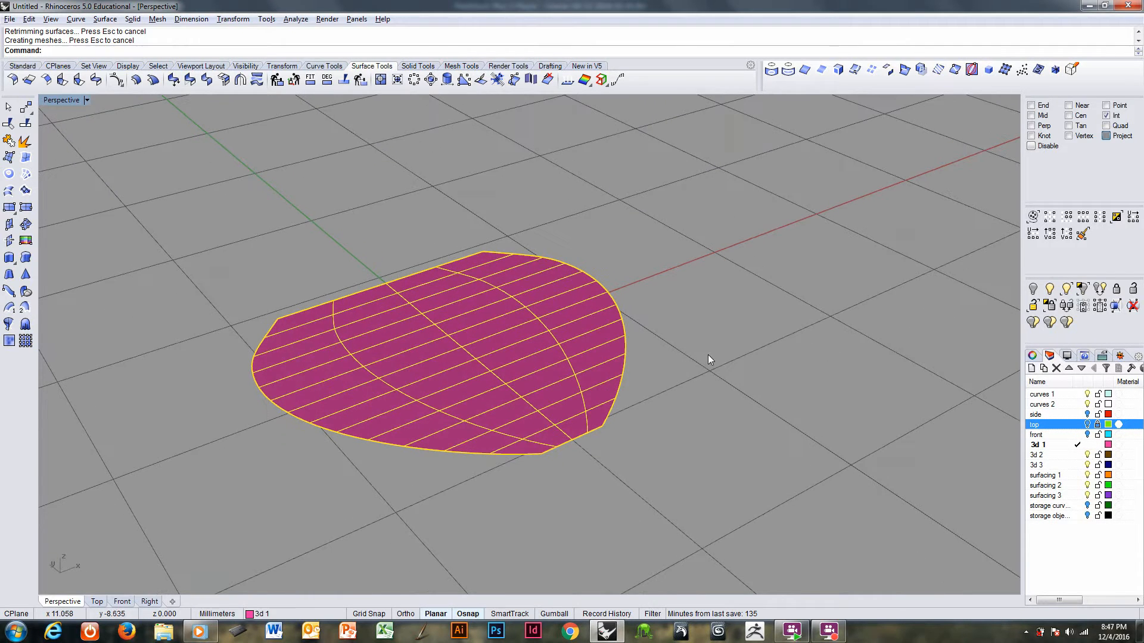
{"action": "left_click", "coordinate": [1077, 435]}
{"action": "right_click_drag", "start_coordinate": [652, 402], "coordinate": [623, 363]}
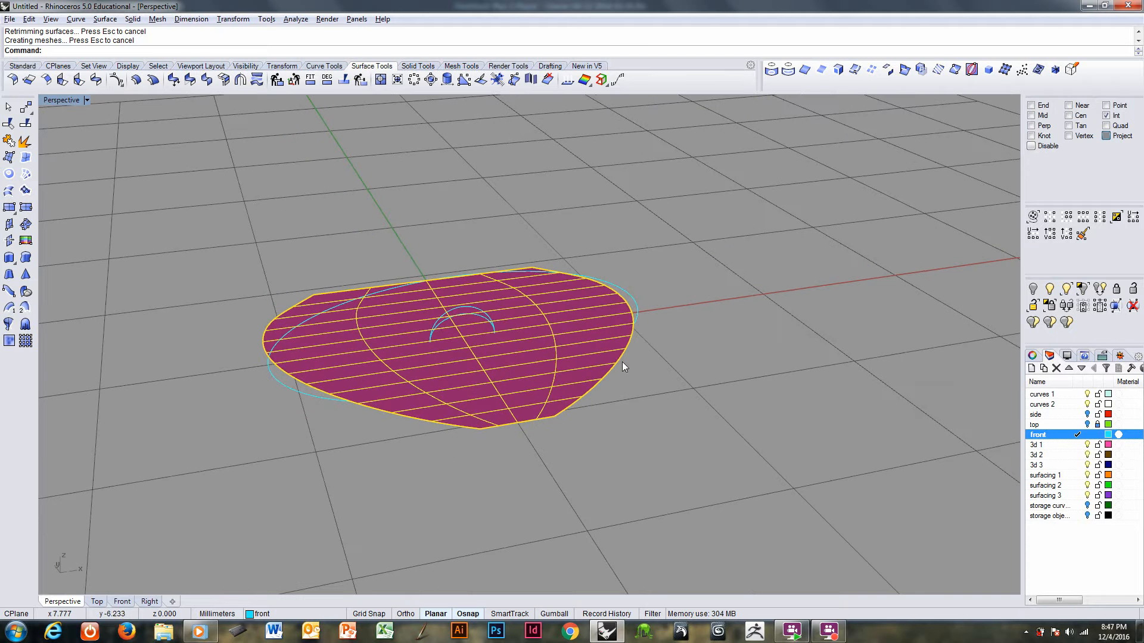
- In the Front view, move the lofted surface straight up about 3.9 mm to the top of the large ellipse
{"action": "key", "text": "ctrl+F1"}
{"action": "key", "text": "ctrl+F2"}
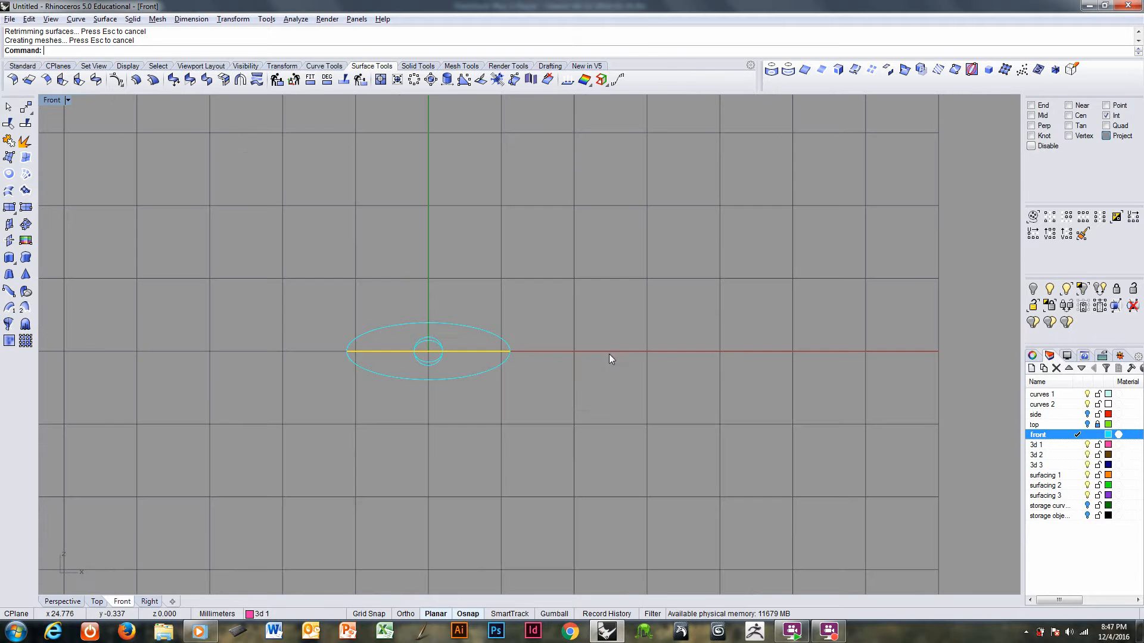
{"action": "right_click_drag", "start_coordinate": [427, 360], "coordinate": [634, 393], "text": "ctrl"}
{"action": "right_click_drag", "start_coordinate": [451, 381], "coordinate": [467, 359], "text": "ctrl"}
{"action": "type", "text": "m"}
{"action": "key", "text": "Return"}
{"action": "left_click", "coordinate": [475, 416]}
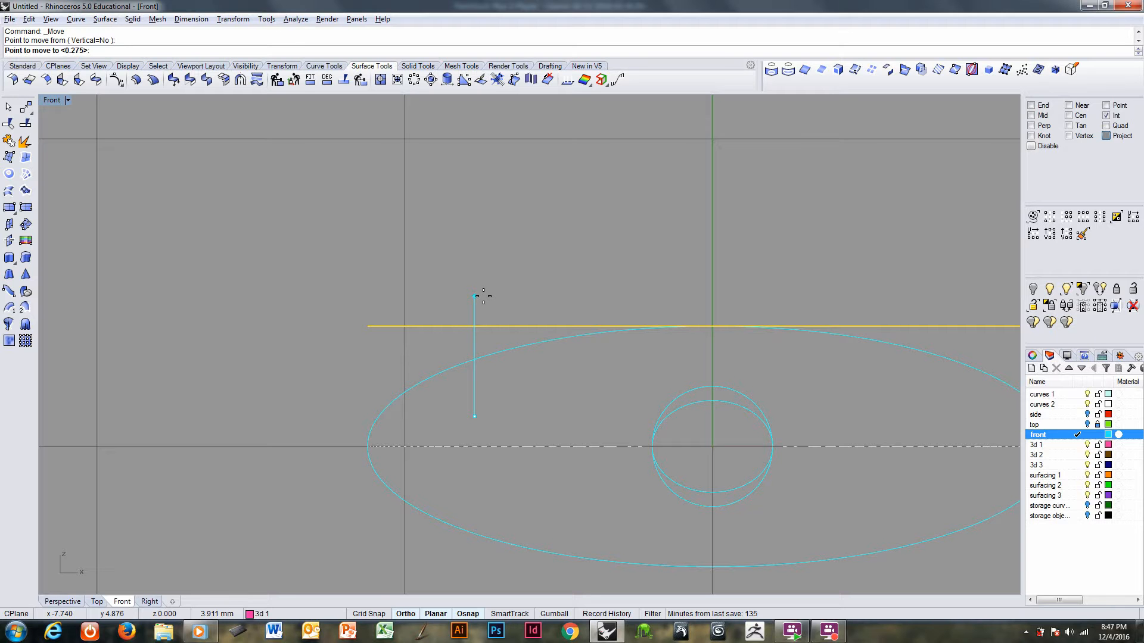
{"action": "left_click", "coordinate": [484, 296]}
{"action": "scroll", "coordinate": [711, 281], "scroll_direction": "up", "scroll_amount": 3}
{"action": "scroll", "coordinate": [665, 348], "scroll_direction": "down", "scroll_amount": 4}
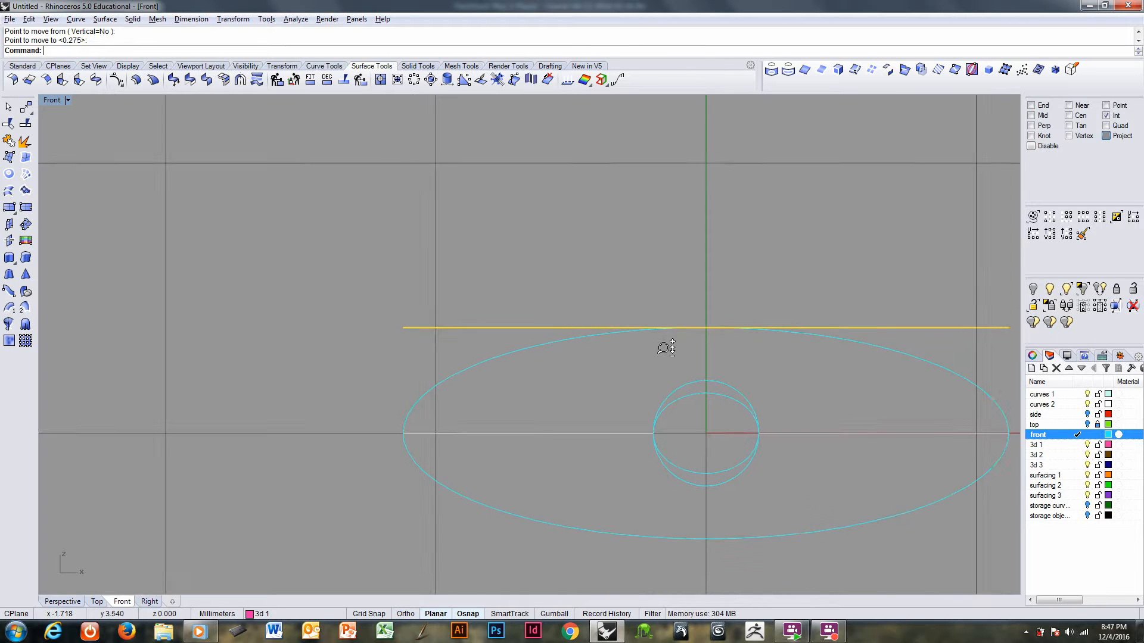
{"action": "scroll", "coordinate": [665, 348], "scroll_direction": "down", "scroll_amount": 1}
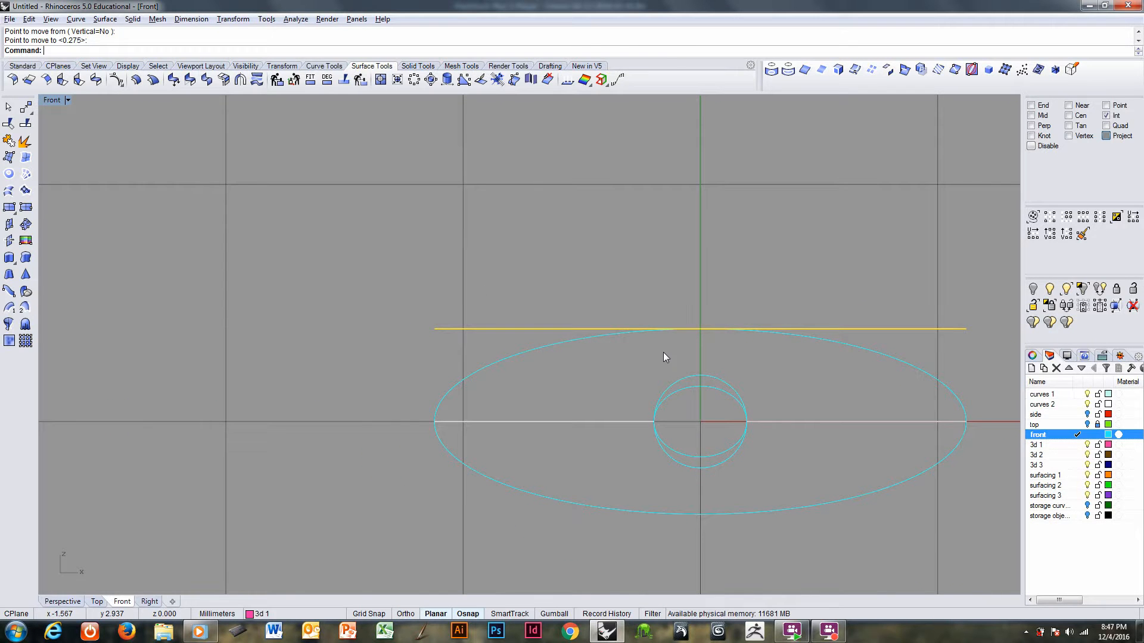
- Return to the Perspective view and turn on the lofted surface's control points
{"action": "key", "text": "ctrl+Tab"}
{"action": "key", "text": "ctrl+Tab"}
{"action": "right_click_drag", "start_coordinate": [616, 374], "coordinate": [594, 409]}
{"action": "key", "text": "F10"}
{"action": "right_click_drag", "start_coordinate": [422, 262], "coordinate": [401, 316]}
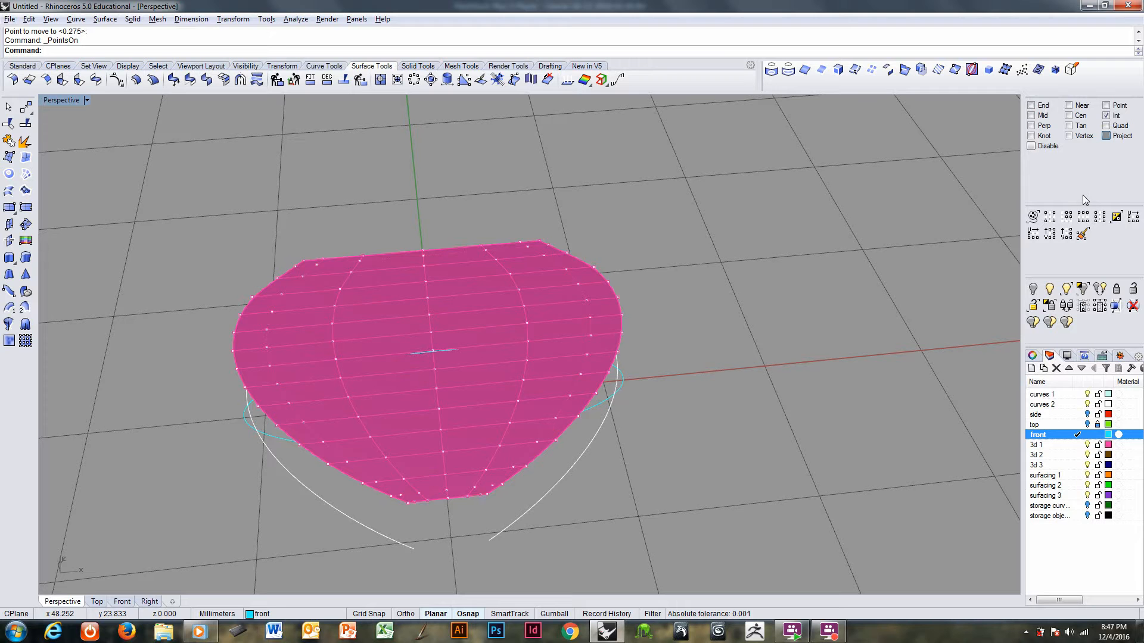
- Shrink the docked object snap, selection and visibility palettes to give the layer list more room
{"action": "left_click_drag", "start_coordinate": [1083, 204], "coordinate": [1078, 158]}
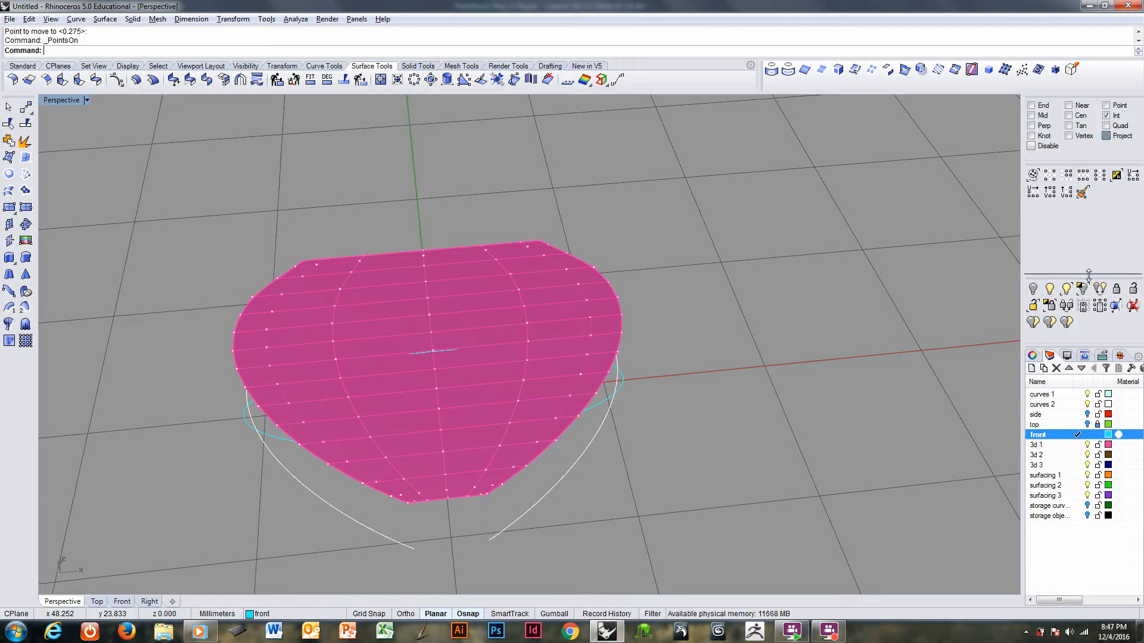
{"action": "left_click_drag", "start_coordinate": [1088, 276], "coordinate": [1089, 223]}
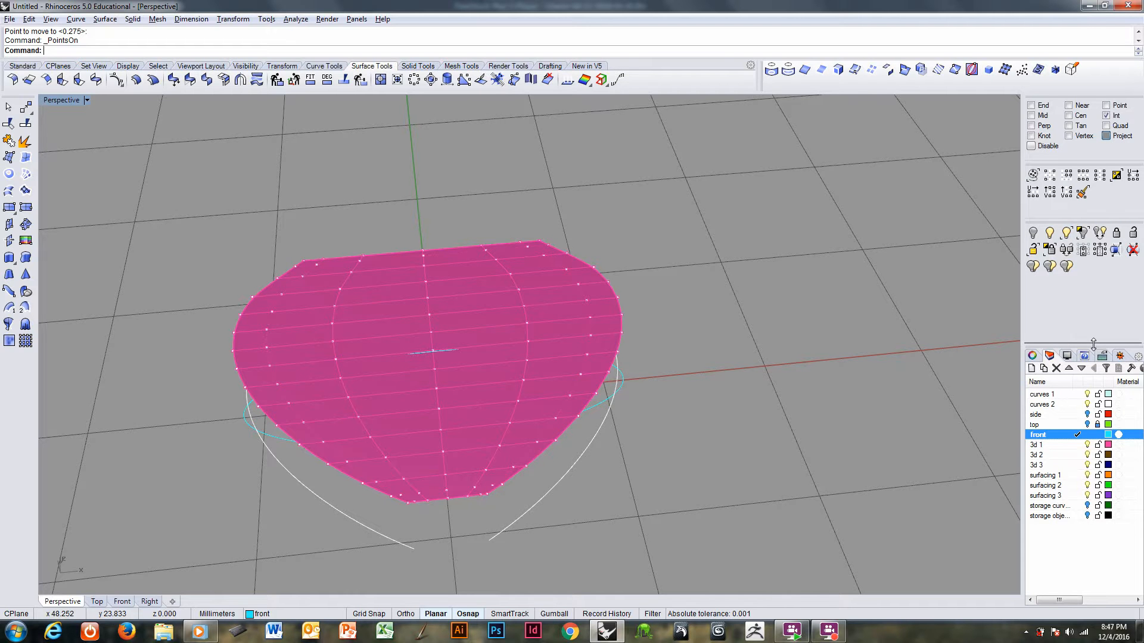
{"action": "left_click_drag", "start_coordinate": [1100, 293], "coordinate": [1099, 289]}
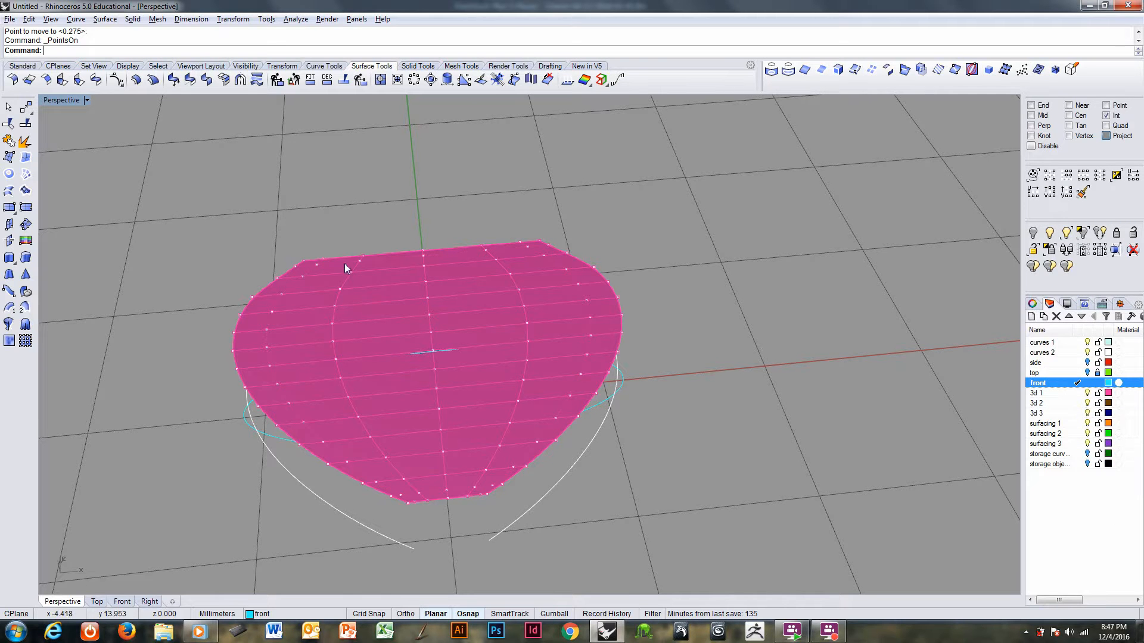
{"action": "left_click_drag", "start_coordinate": [263, 260], "coordinate": [365, 274]}
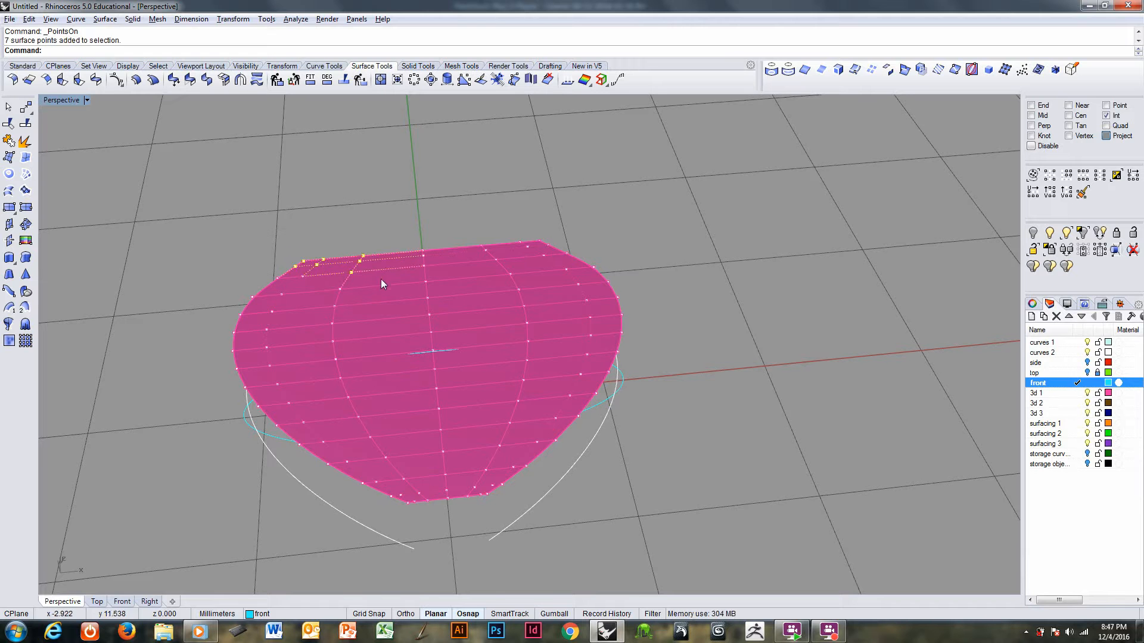
{"action": "left_click_drag", "start_coordinate": [420, 174], "coordinate": [605, 250], "text": "shift"}
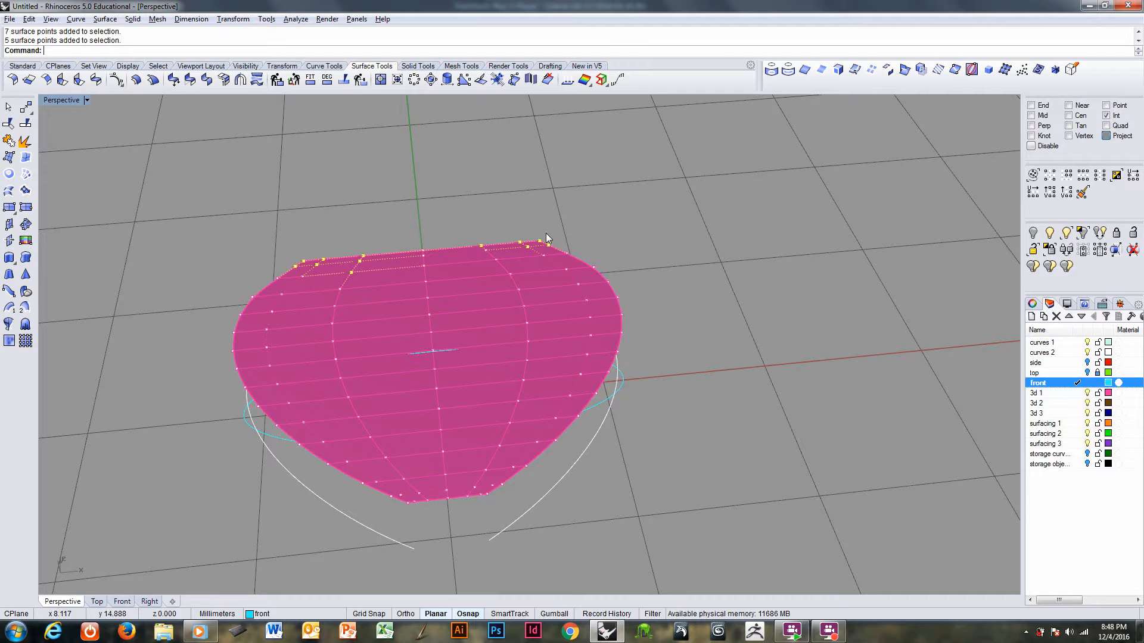
{"action": "left_click", "coordinate": [1083, 174]}
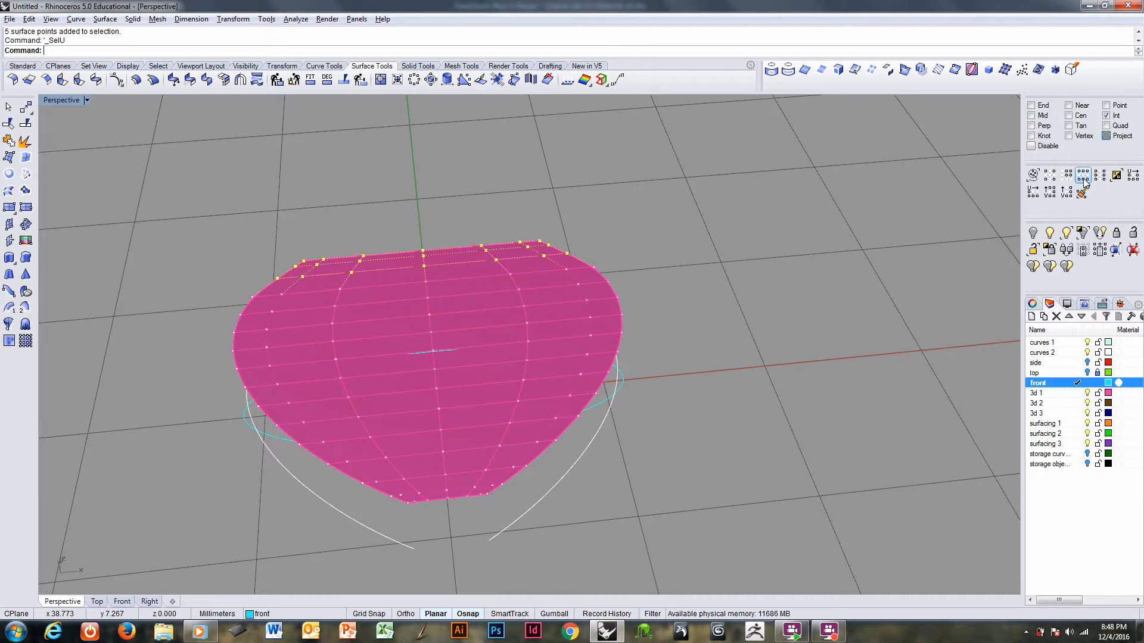
- In the Front view, move the three control-point columns on each side of the centre column straight down about 0.6 mm
{"action": "left_click", "coordinate": [374, 288]}
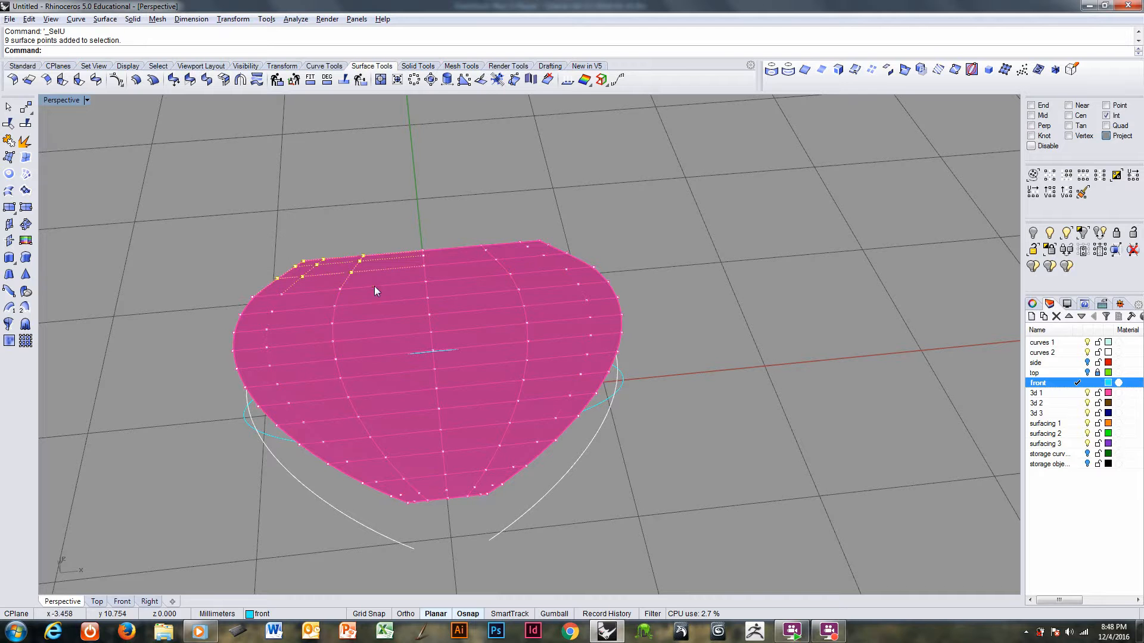
{"action": "left_click", "coordinate": [619, 262]}
{"action": "left_click", "coordinate": [1067, 175]}
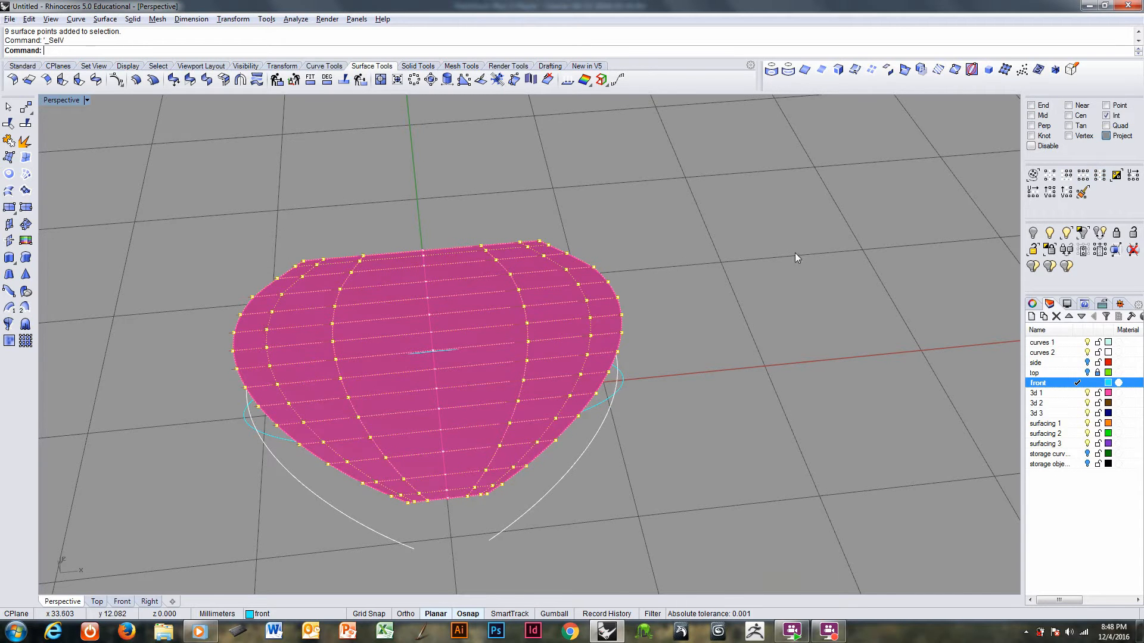
{"action": "key", "text": "ctrl+F1"}
{"action": "key", "text": "ctrl+F2"}
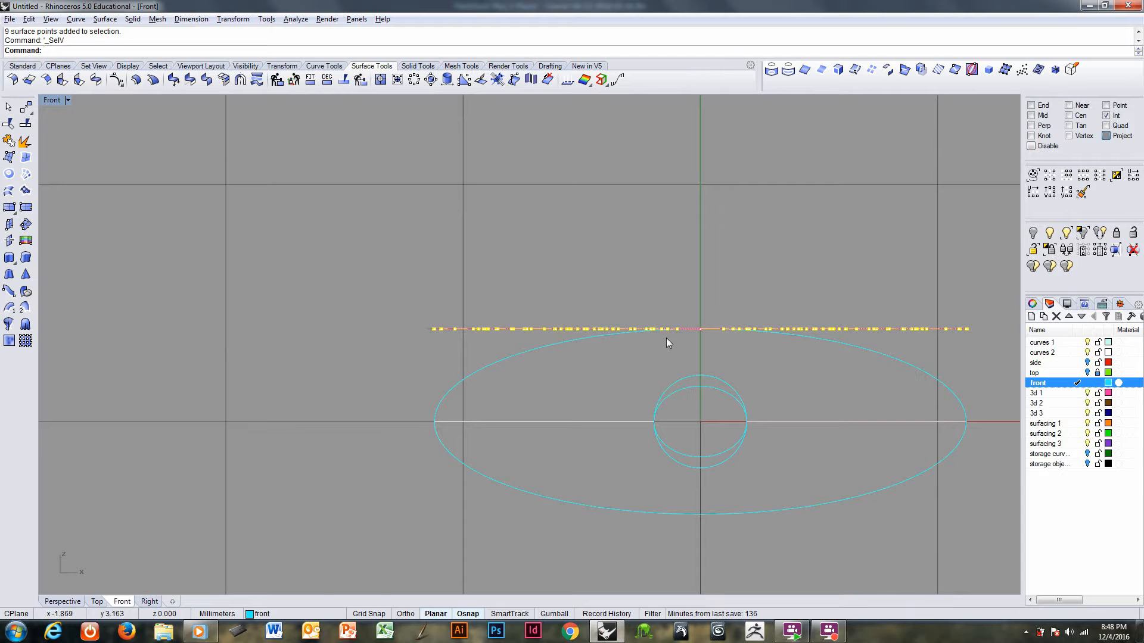
{"action": "scroll", "coordinate": [666, 337], "scroll_direction": "up", "scroll_amount": 3}
{"action": "right_click_drag", "start_coordinate": [642, 310], "coordinate": [517, 258]}
{"action": "type", "text": "m"}
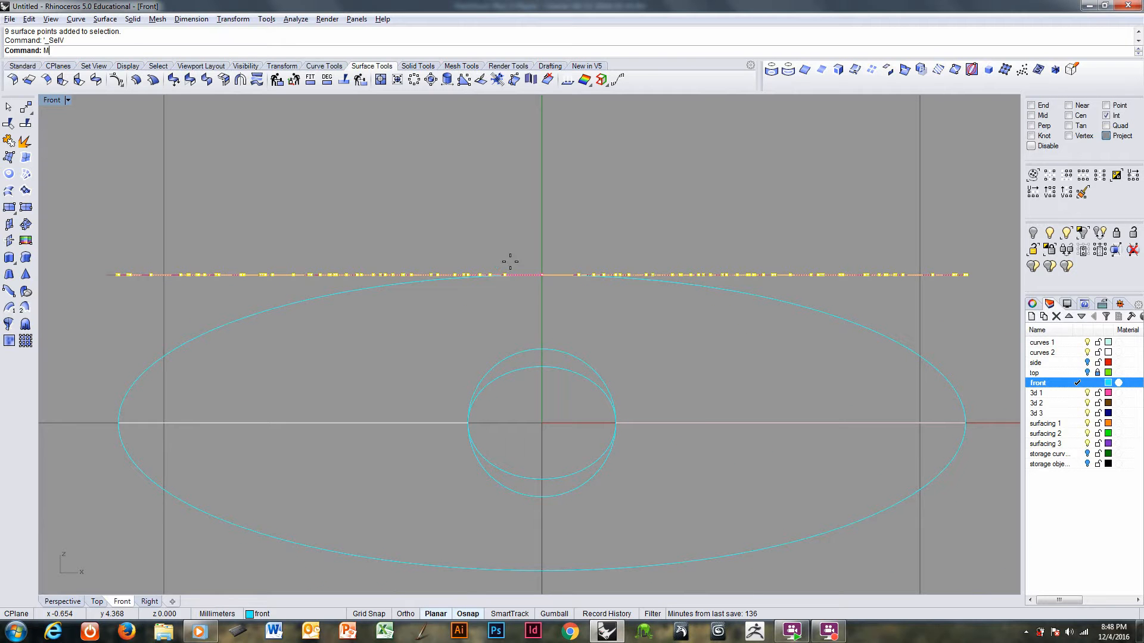
{"action": "key", "text": "Return"}
{"action": "left_click", "coordinate": [345, 213]}
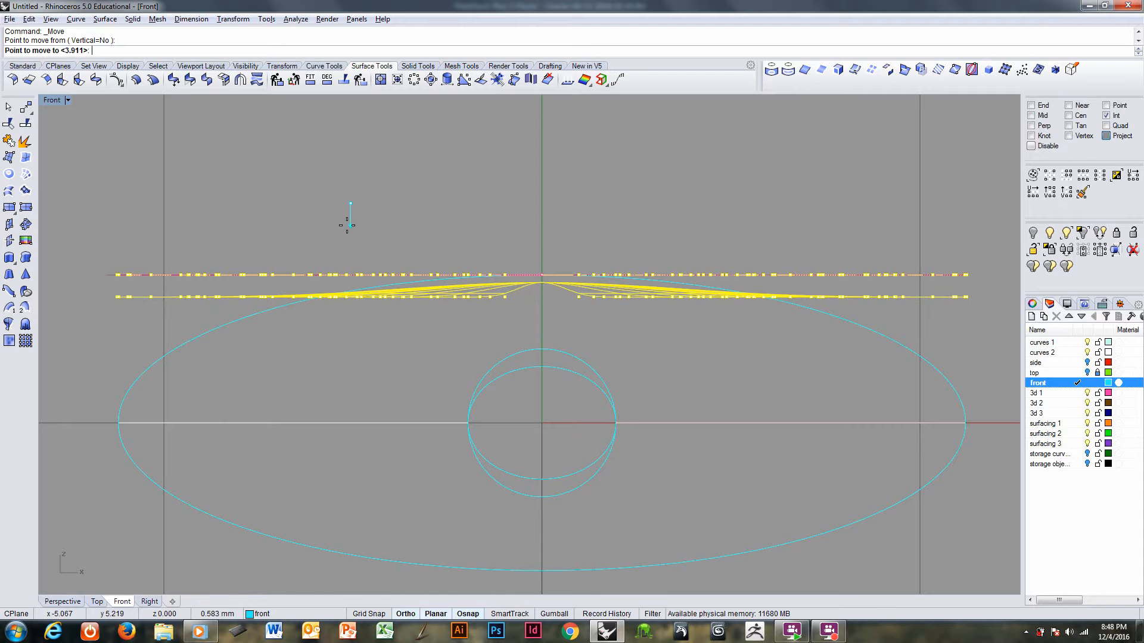
{"action": "left_click", "coordinate": [346, 226]}
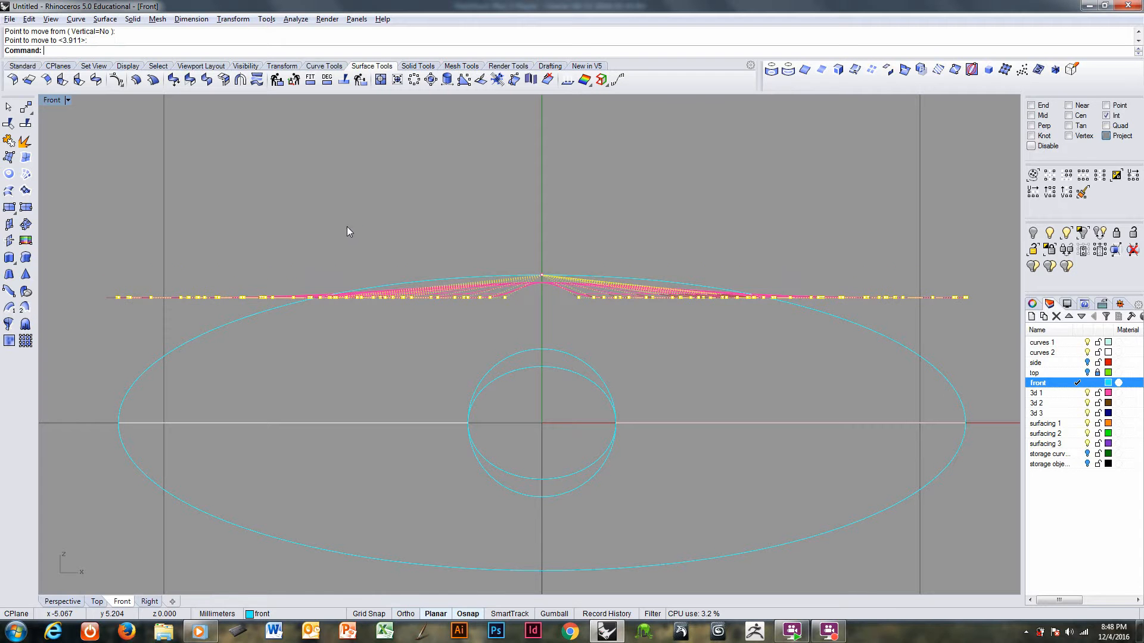
- Set the Front view to shaded display and check the surface against the large ellipse
{"action": "scroll", "coordinate": [452, 277], "scroll_direction": "down", "scroll_amount": 2}
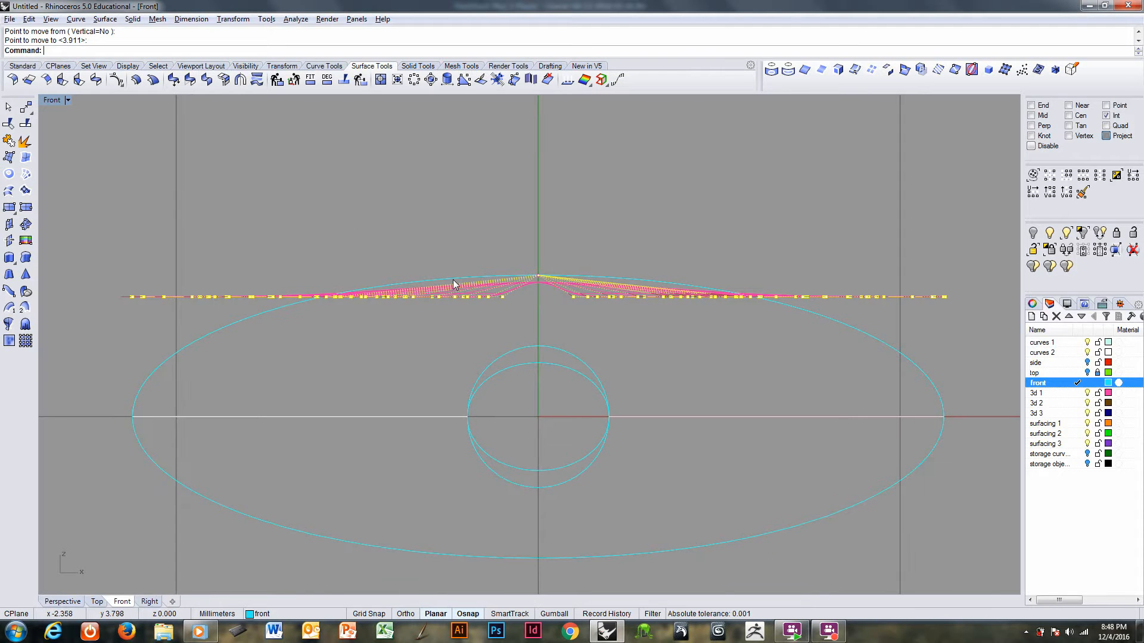
{"action": "key", "text": "ctrl+alt+s"}
{"action": "scroll", "coordinate": [477, 298], "scroll_direction": "up", "scroll_amount": 5}
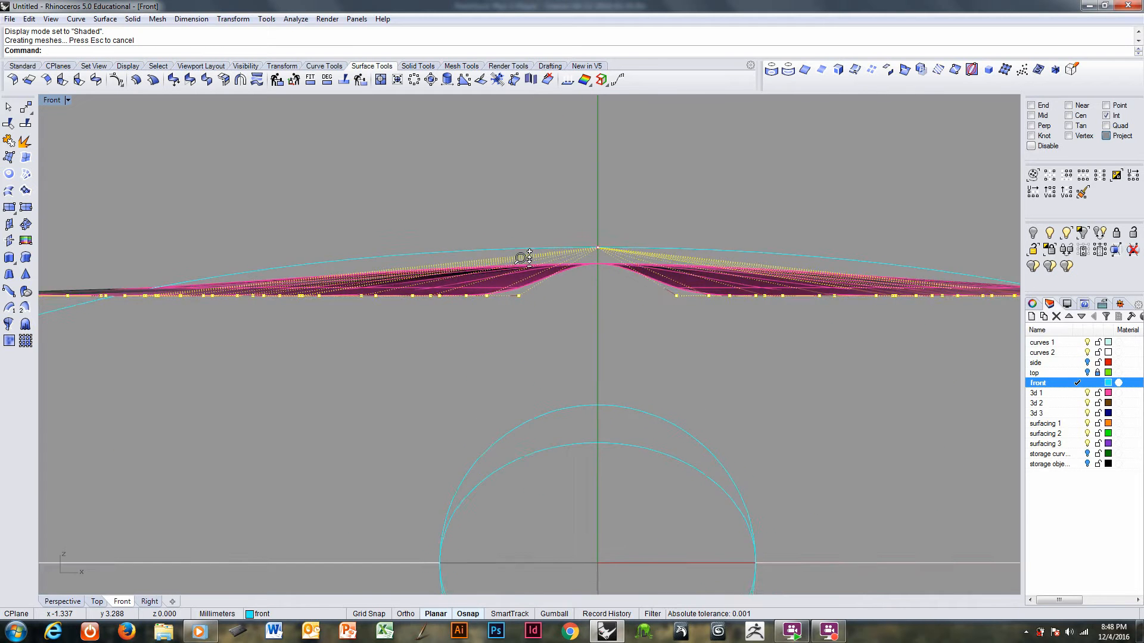
{"action": "scroll", "coordinate": [522, 258], "scroll_direction": "down", "scroll_amount": 4}
{"action": "scroll", "coordinate": [519, 273], "scroll_direction": "up", "scroll_amount": 2}
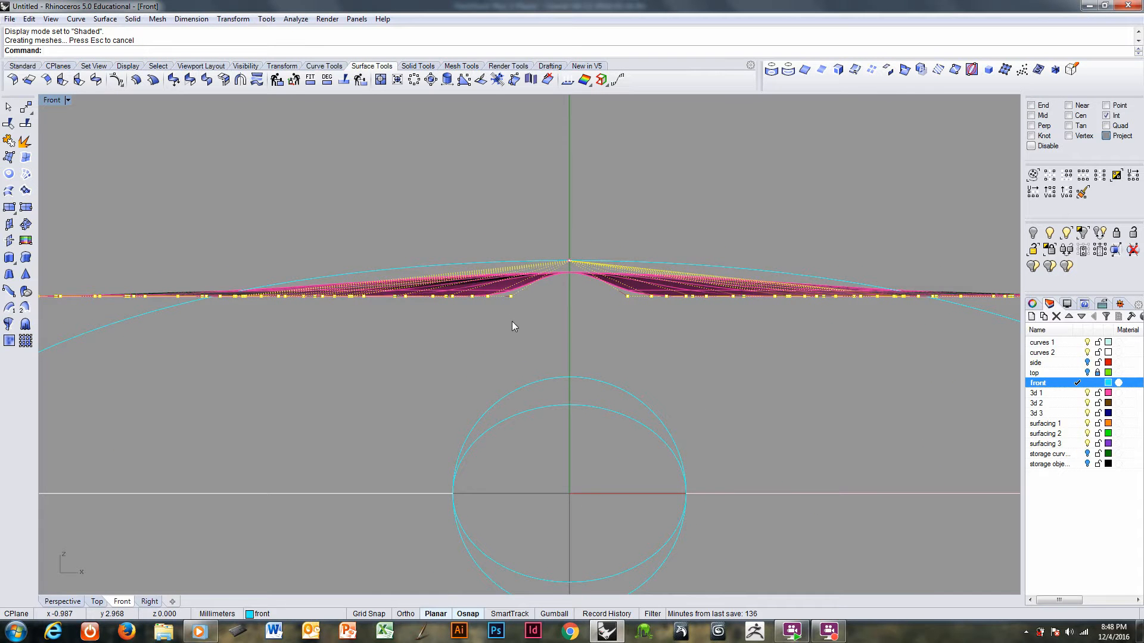
- Select the outer two control-point columns on each side and move them straight down about 0.65 mm in the Front view
{"action": "key", "text": "ctrl+F4"}
{"action": "mouse_move", "coordinate": [503, 350]}
{"action": "right_mouse_down"}
{"action": "mouse_move", "coordinate": [508, 307]}
{"action": "mouse_move", "coordinate": [495, 352]}
{"action": "right_mouse_up"}
{"action": "right_click_drag", "start_coordinate": [351, 324], "coordinate": [341, 299], "text": "ctrl"}
{"action": "left_click", "coordinate": [315, 284]}
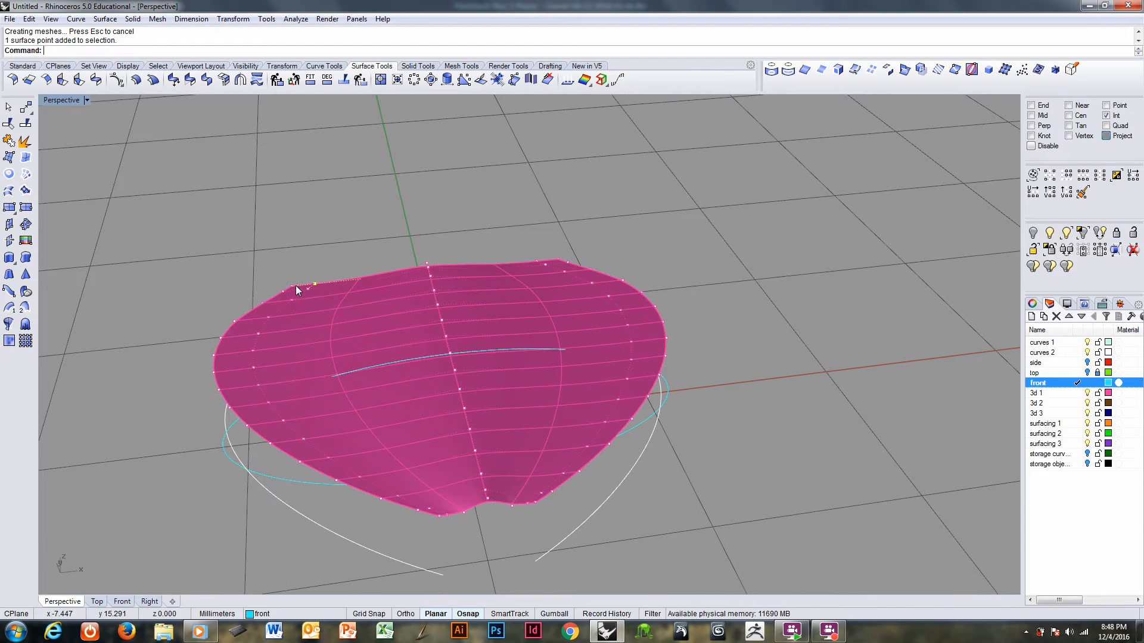
{"action": "left_click", "coordinate": [292, 285], "text": "shift"}
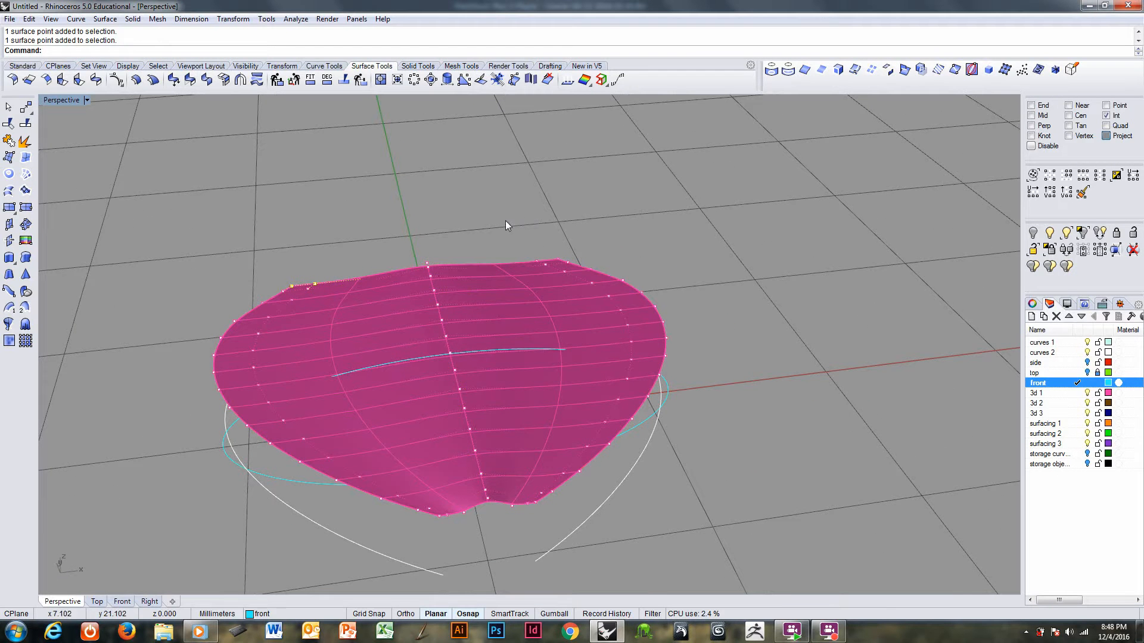
{"action": "left_click_drag", "start_coordinate": [543, 227], "coordinate": [603, 264], "text": "shift"}
{"action": "left_click", "coordinate": [1100, 176]}
{"action": "key", "text": "ctrl+F2"}
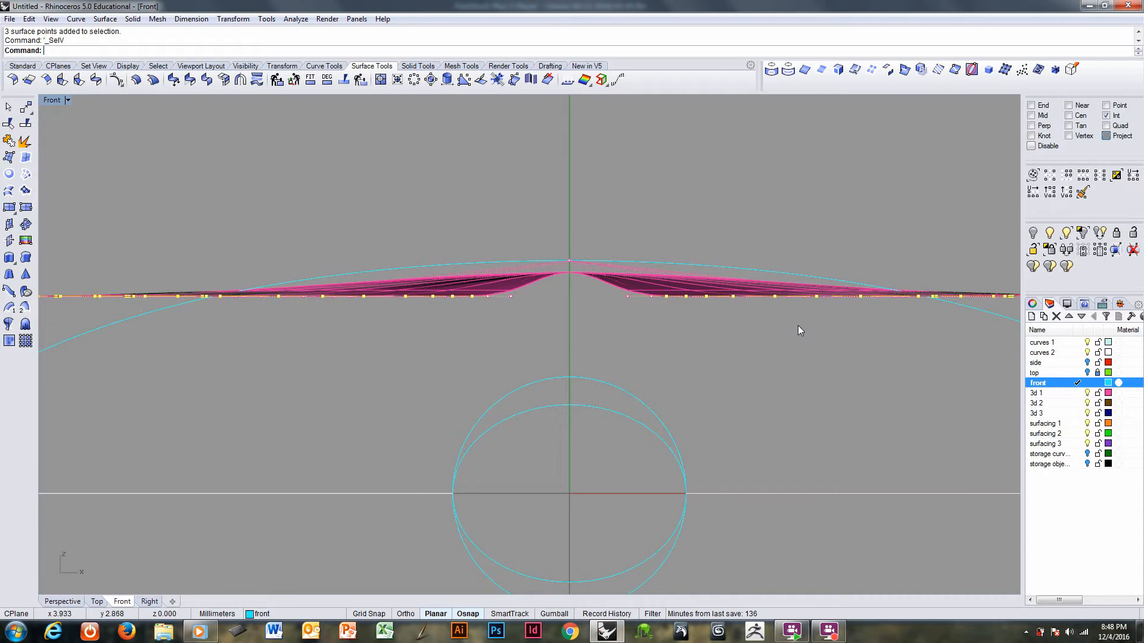
{"action": "scroll", "coordinate": [472, 280], "scroll_direction": "down", "scroll_amount": 2}
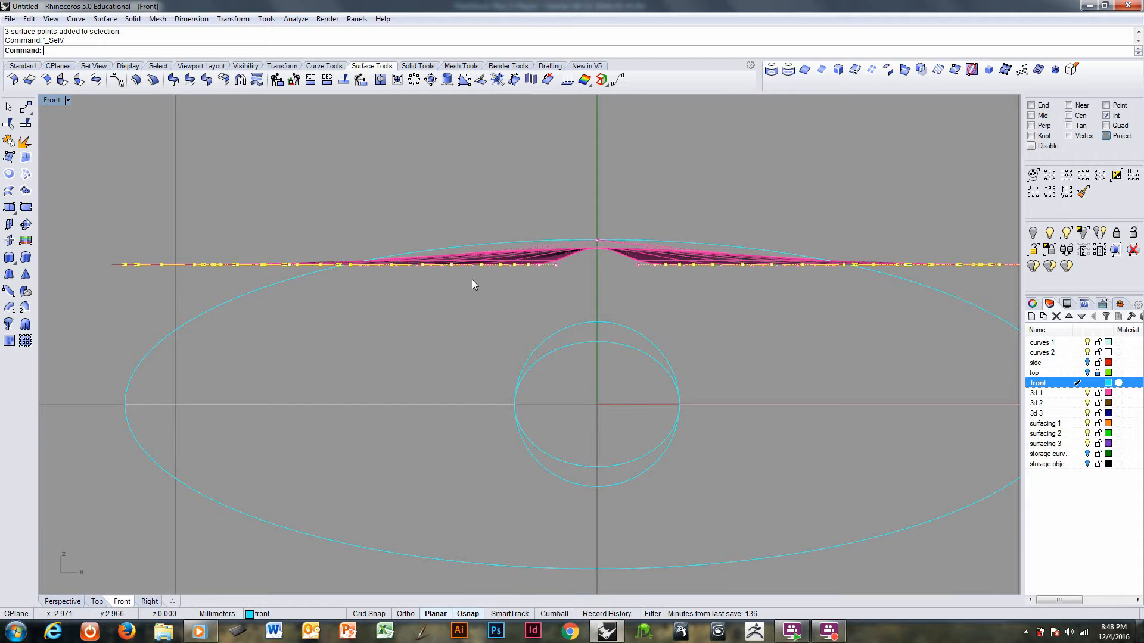
{"action": "type", "text": "m"}
{"action": "key", "text": "Return"}
{"action": "left_click", "coordinate": [418, 319]}
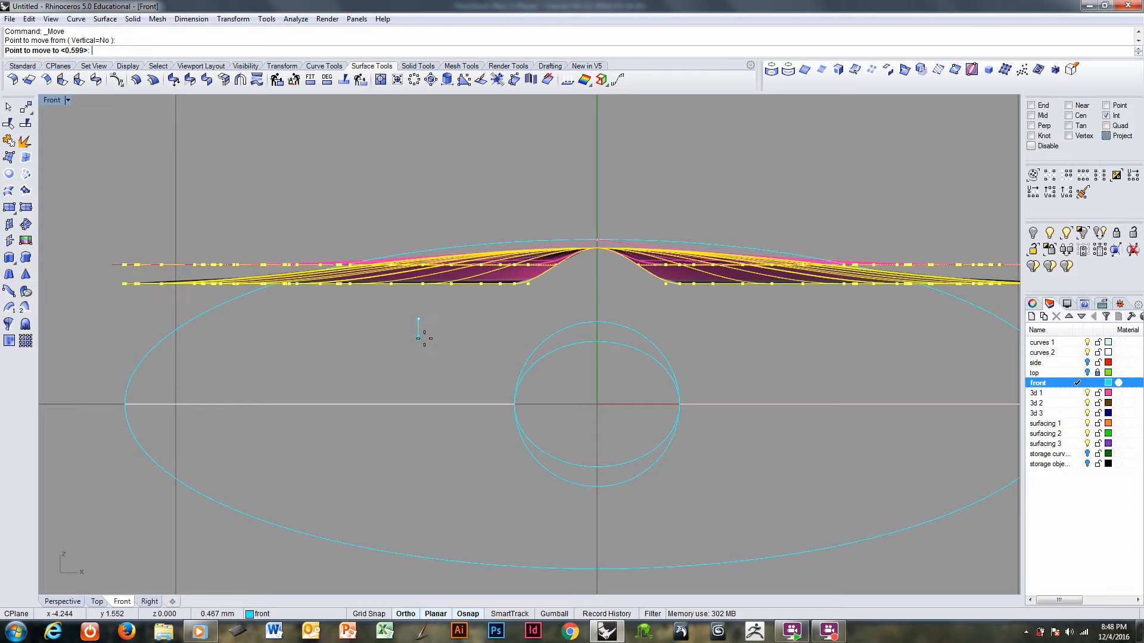
{"action": "left_click", "coordinate": [426, 346]}
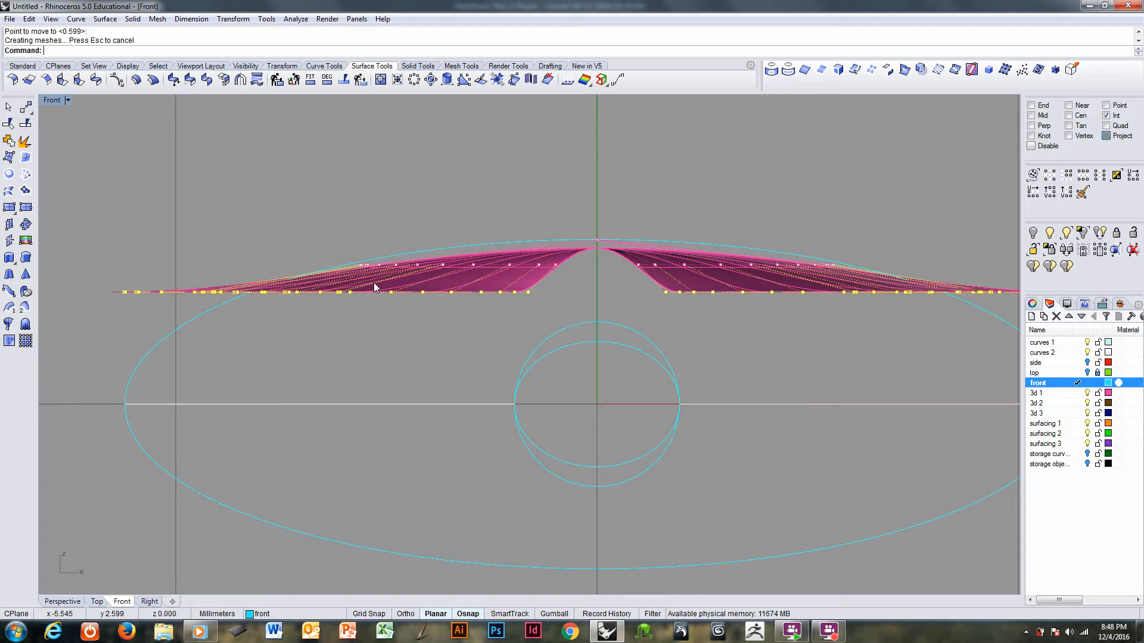
- Select only the outermost control-point column on each side and move both straight down about 1.96 mm in the Front view
{"action": "key", "text": "ctrl+F4"}
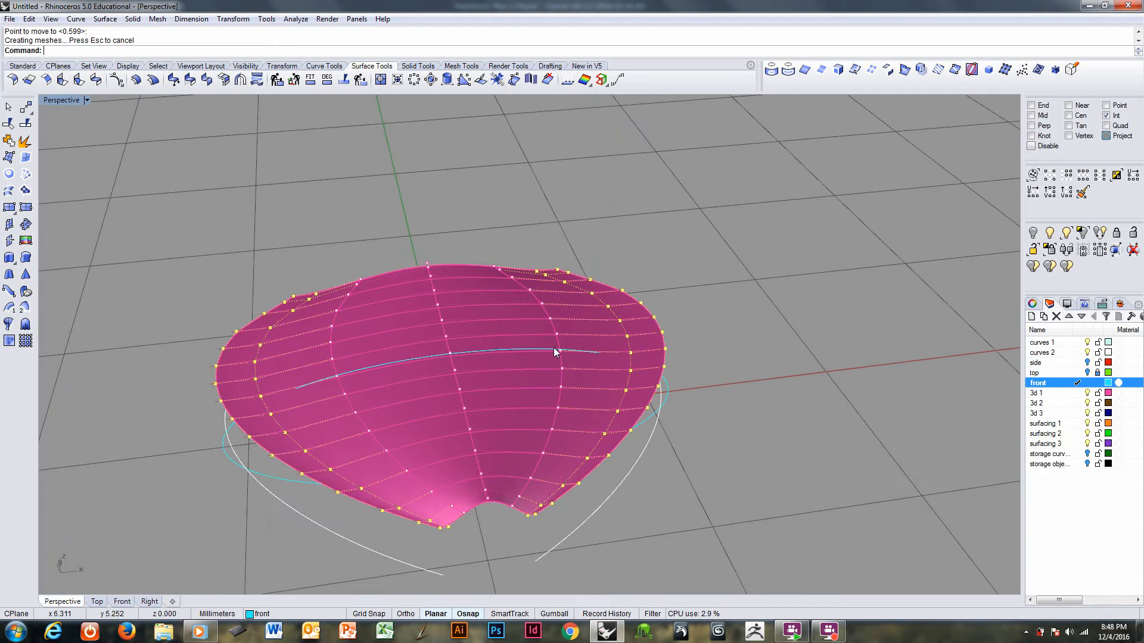
{"action": "right_click_drag", "start_coordinate": [498, 388], "coordinate": [452, 394]}
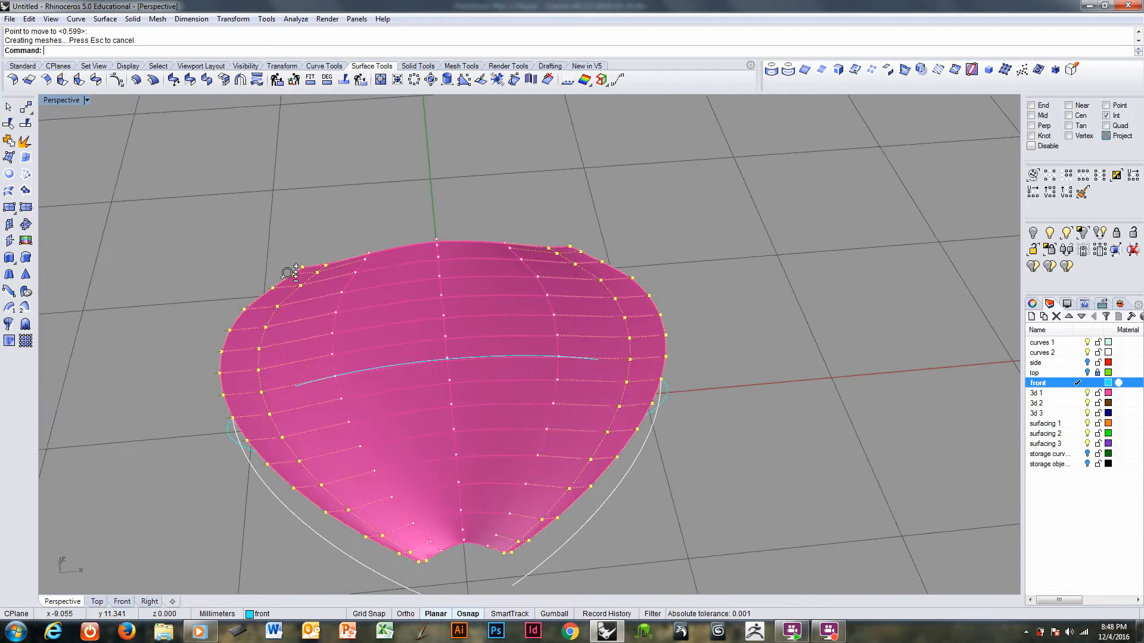
{"action": "scroll", "coordinate": [290, 273], "scroll_direction": "up", "scroll_amount": 3}
{"action": "key", "text": "Escape"}
{"action": "left_click", "coordinate": [311, 262]}
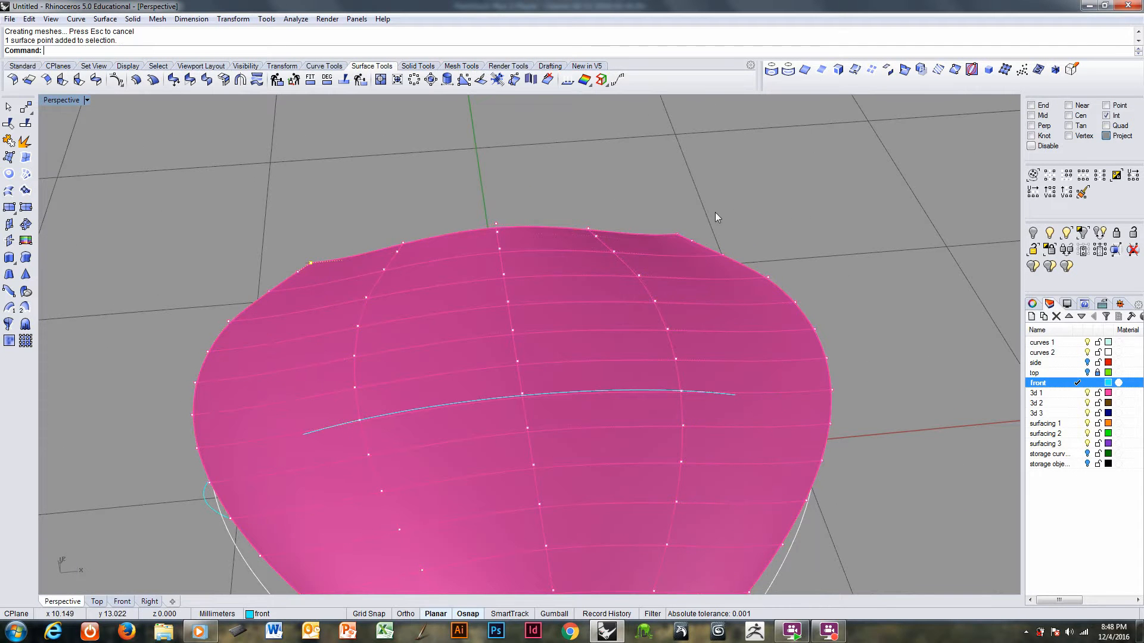
{"action": "left_click", "coordinate": [677, 234], "text": "shift"}
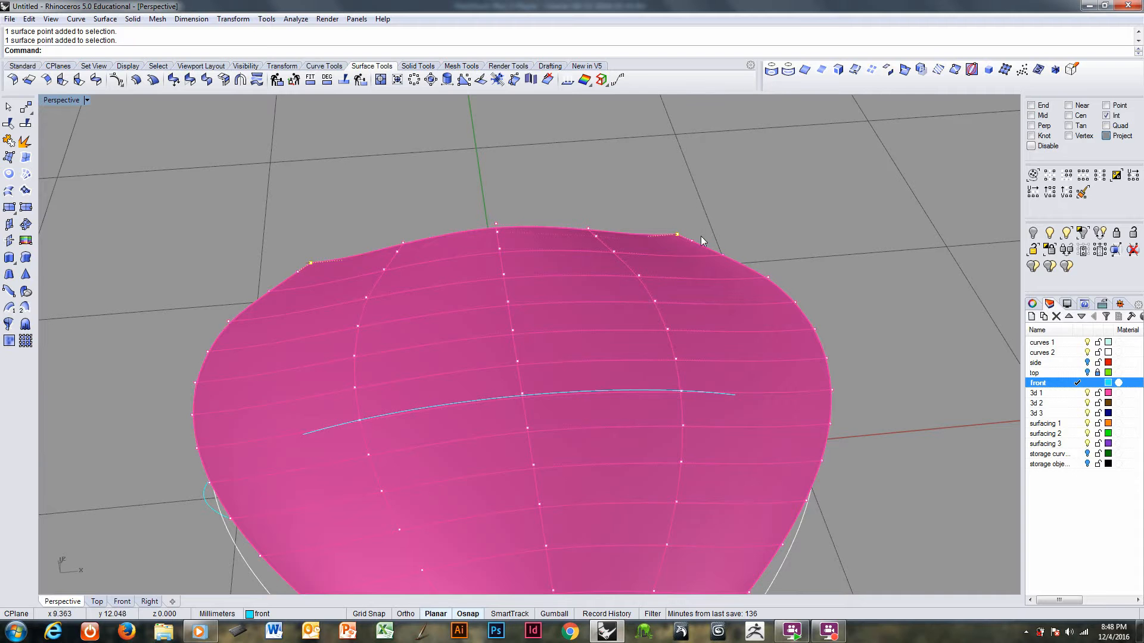
{"action": "left_click", "coordinate": [1087, 177]}
{"action": "key", "text": "ctrl+F2"}
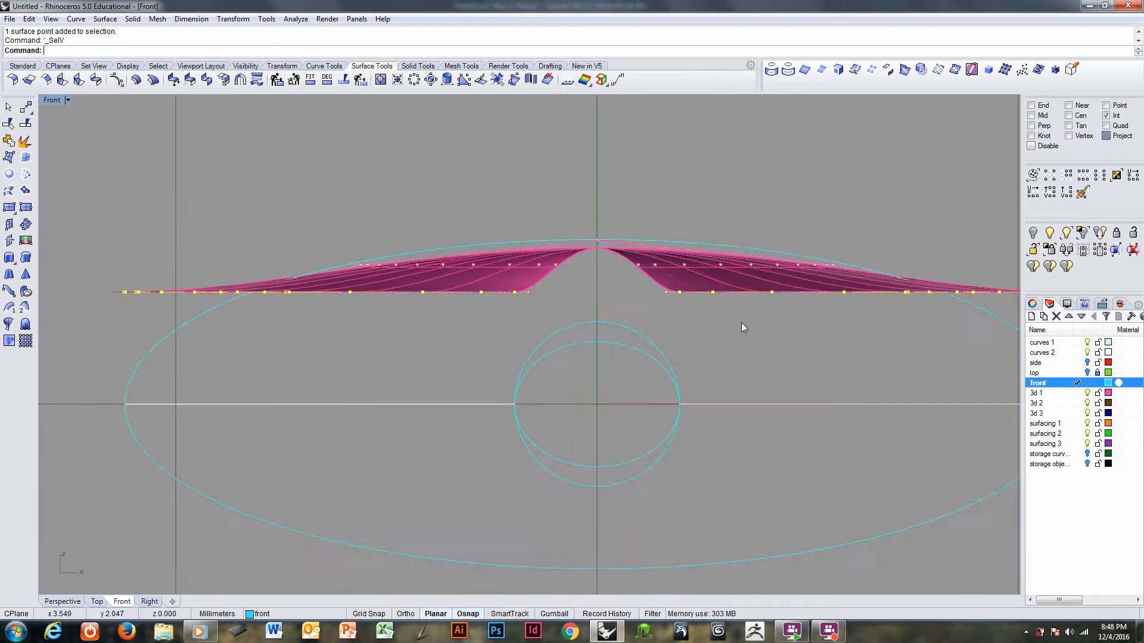
{"action": "scroll", "coordinate": [332, 307], "scroll_direction": "up", "scroll_amount": 1}
{"action": "type", "text": "N"}
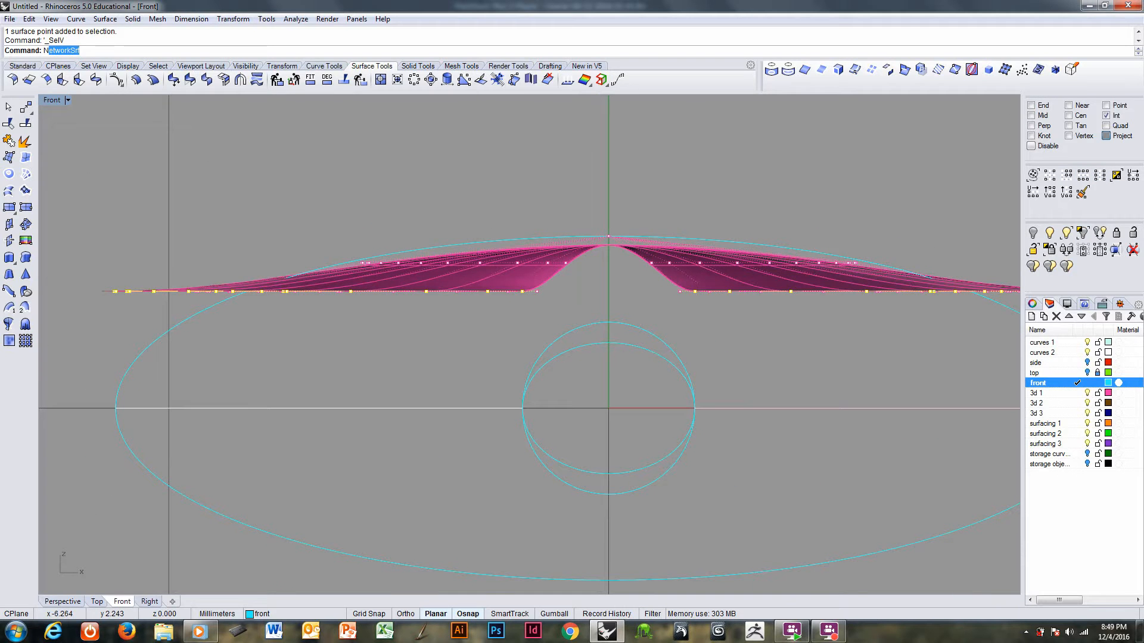
{"action": "key", "text": "BackSpace"}
{"action": "type", "text": "M"}
{"action": "key", "text": "Return"}
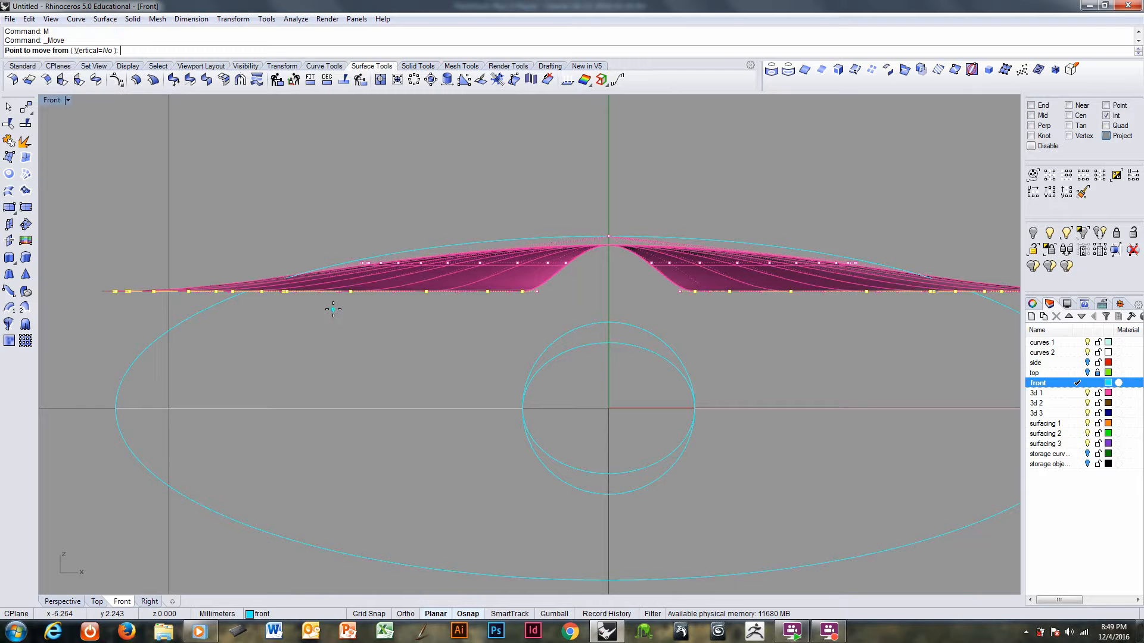
{"action": "left_click", "coordinate": [335, 328]}
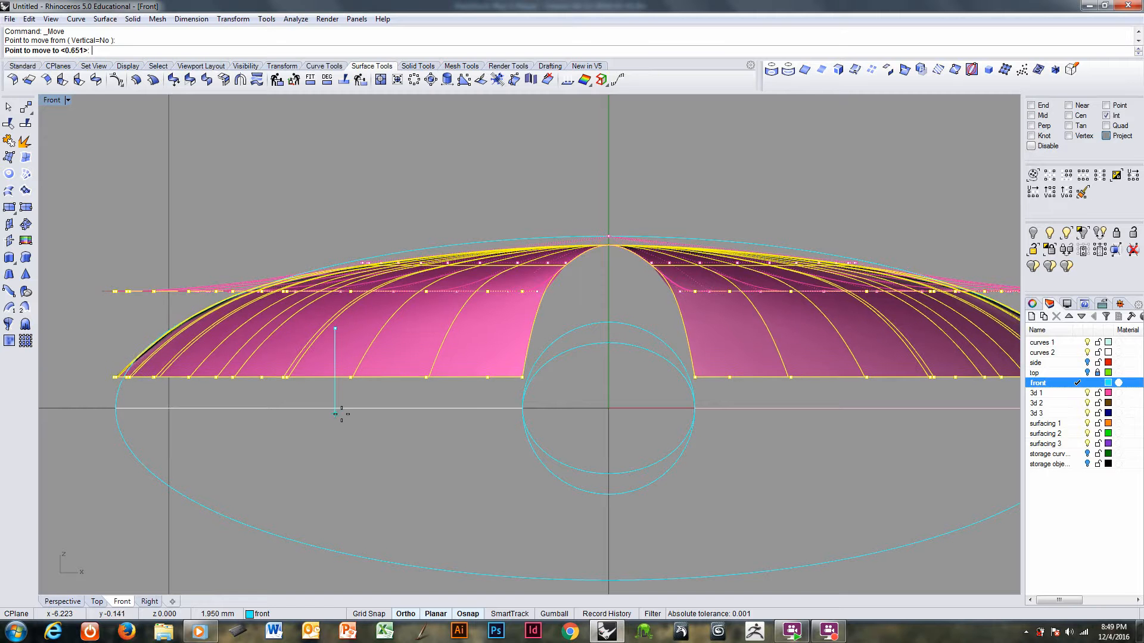
{"action": "left_click", "coordinate": [342, 415], "text": "shift"}
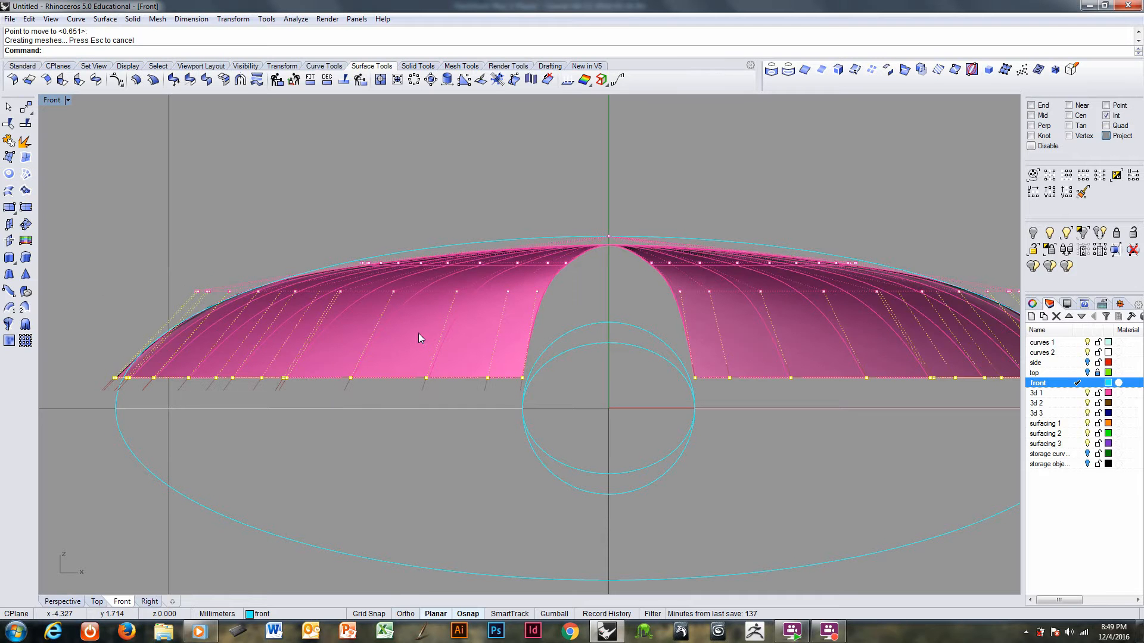
- Compare the surface with the ellipse curve in the Front and Perspective views
{"action": "mouse_move", "coordinate": [397, 341]}
{"action": "right_mouse_down", "text": "ctrl"}
{"action": "mouse_move", "coordinate": [412, 317]}
{"action": "mouse_move", "coordinate": [409, 341]}
{"action": "right_mouse_up", "text": "ctrl"}
{"action": "mouse_move", "coordinate": [570, 273]}
{"action": "right_mouse_down", "text": "ctrl"}
{"action": "mouse_move", "coordinate": [579, 259]}
{"action": "mouse_move", "coordinate": [560, 287]}
{"action": "right_mouse_up", "text": "ctrl"}
{"action": "key", "text": "ctrl+Tab"}
{"action": "key", "text": "ctrl+Tab"}
{"action": "scroll", "coordinate": [560, 288], "scroll_direction": "down", "scroll_amount": 3}
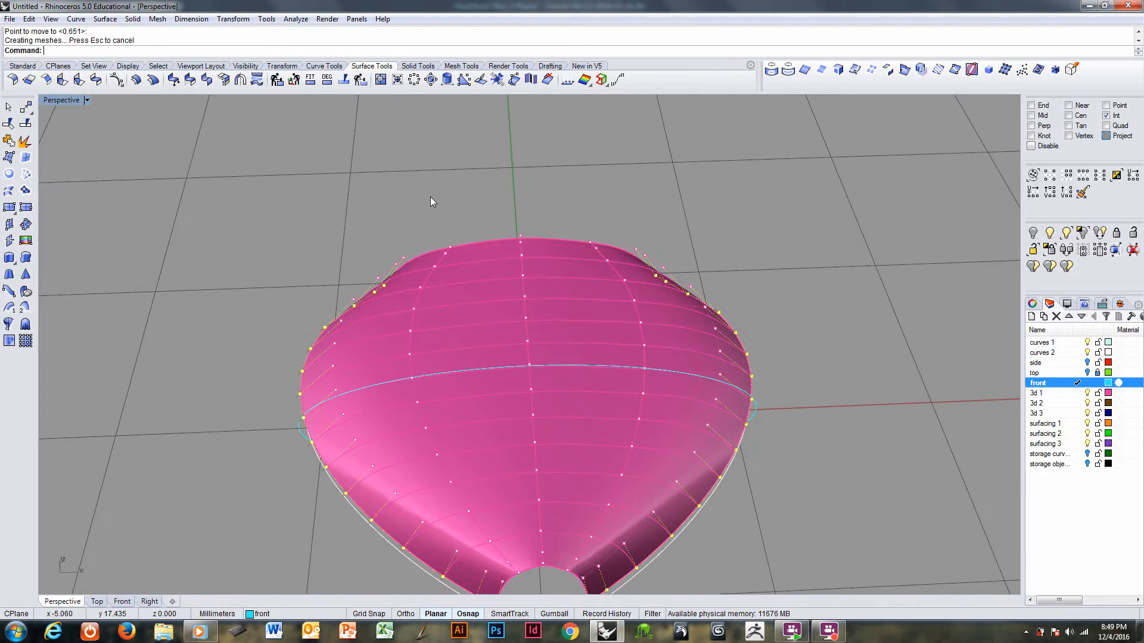
{"action": "mouse_move", "coordinate": [434, 199]}
{"action": "right_mouse_down"}
{"action": "mouse_move", "coordinate": [447, 268]}
{"action": "mouse_move", "coordinate": [485, 184]}
{"action": "mouse_move", "coordinate": [456, 194]}
{"action": "right_mouse_up"}
{"action": "key", "text": "ctrl+Tab"}
{"action": "key", "text": "ctrl+Tab"}
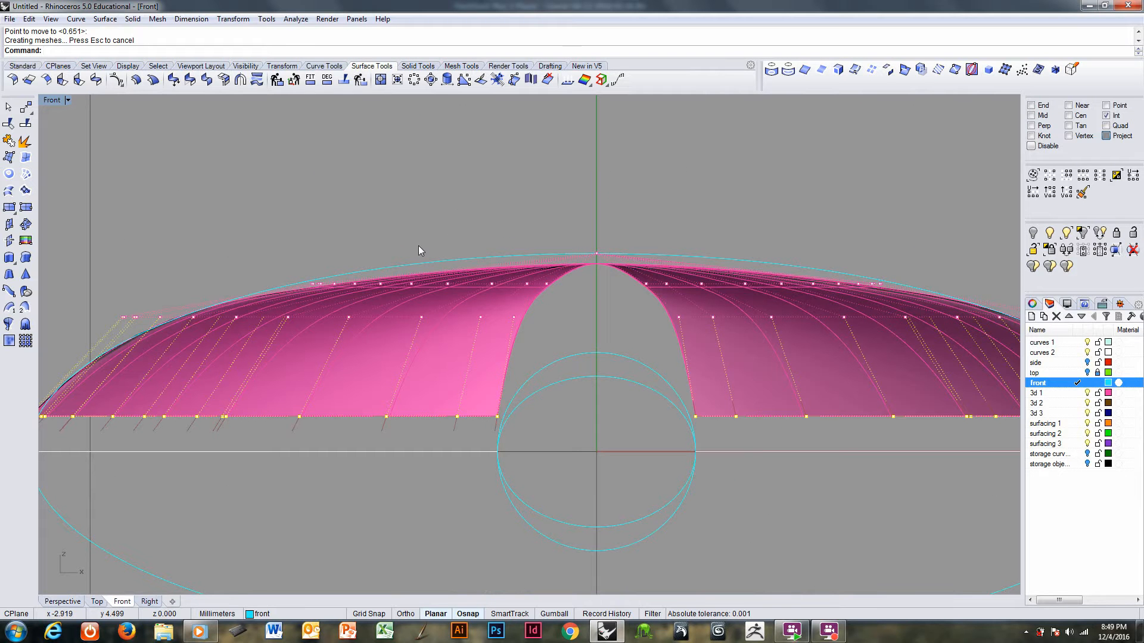
{"action": "key", "text": "ctrl+Tab"}
{"action": "key", "text": "ctrl+Tab"}
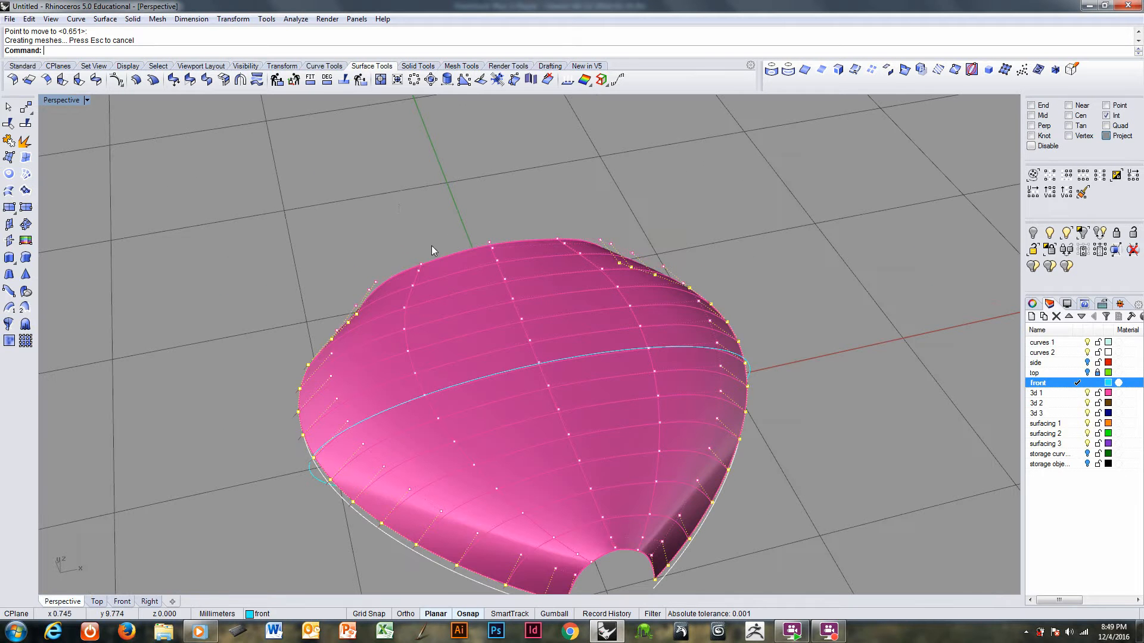
- Select the middle three control-point columns and move them straight up about 0.2 mm in the Front view
{"action": "left_click_drag", "start_coordinate": [400, 204], "coordinate": [588, 280]}
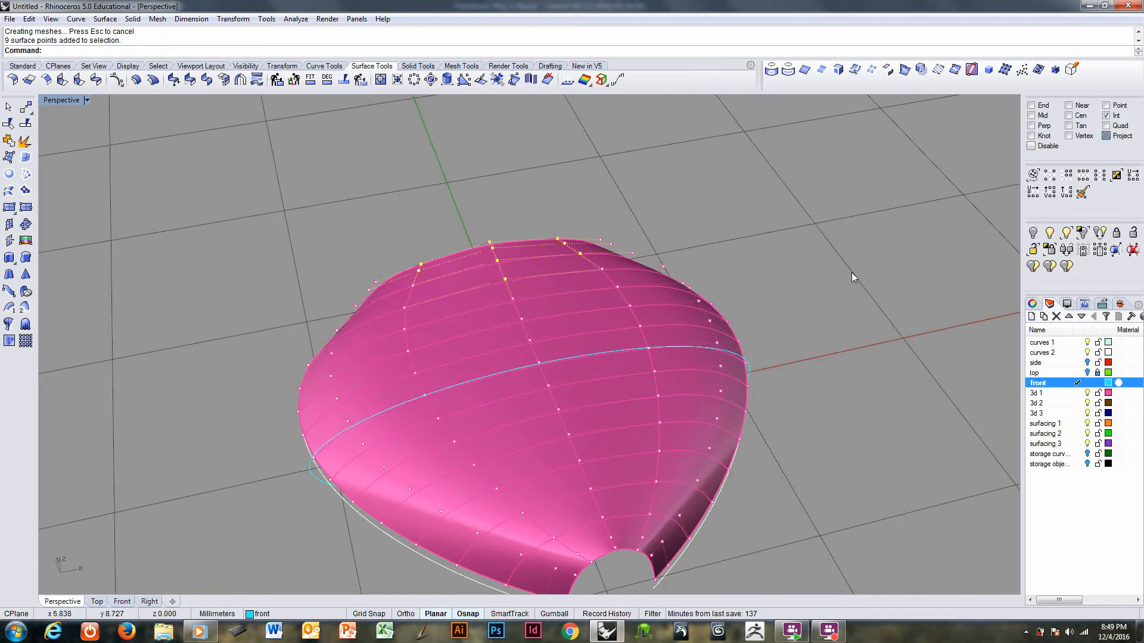
{"action": "left_click", "coordinate": [1101, 177]}
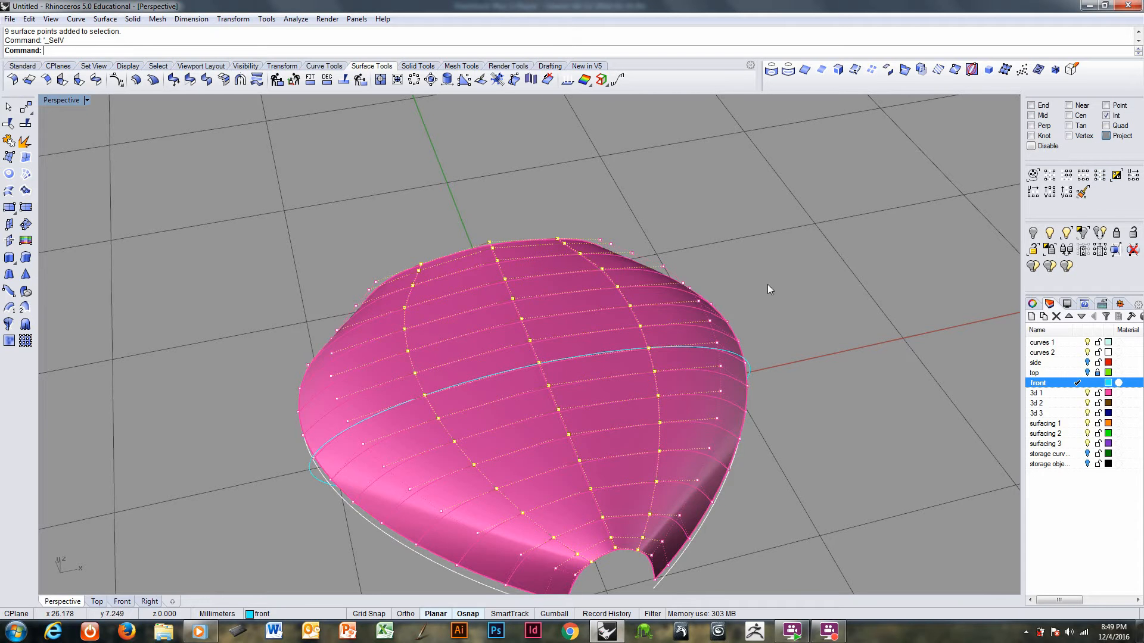
{"action": "key", "text": "ctrl+Tab"}
{"action": "key", "text": "ctrl+Tab"}
{"action": "type", "text": "m"}
{"action": "key", "text": "Return"}
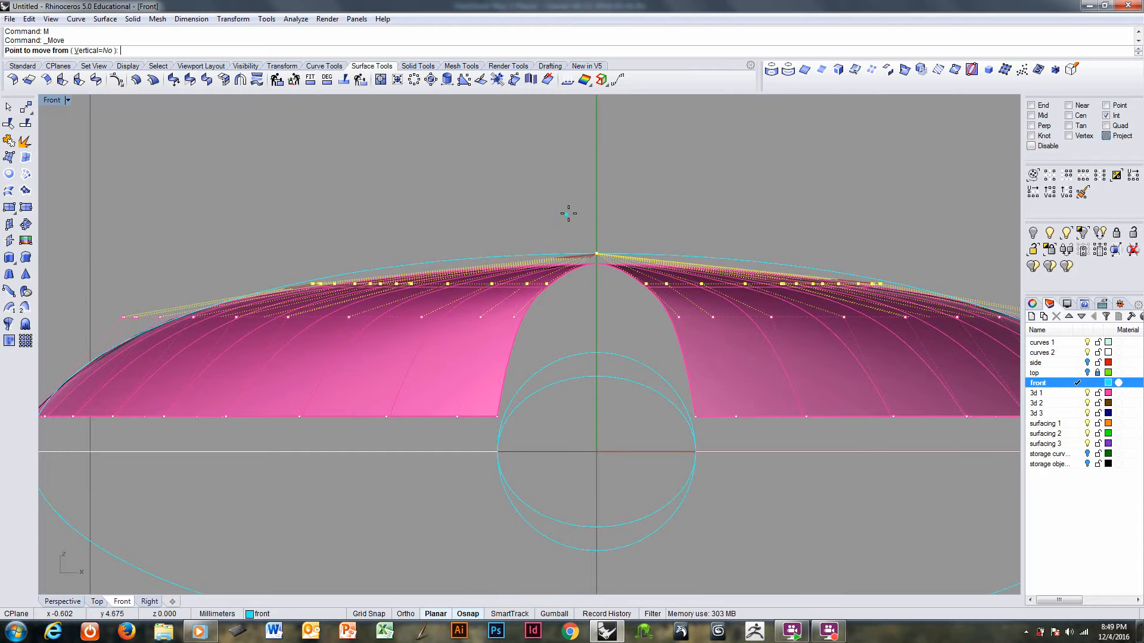
{"action": "left_click", "coordinate": [562, 213]}
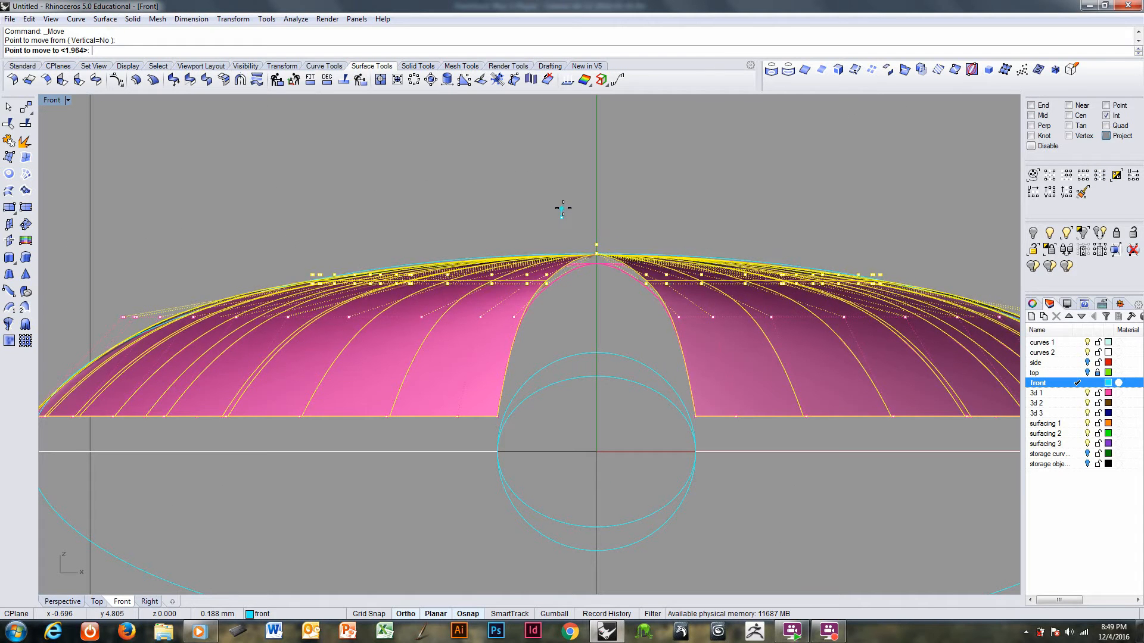
{"action": "left_click", "coordinate": [562, 207], "text": "shift"}
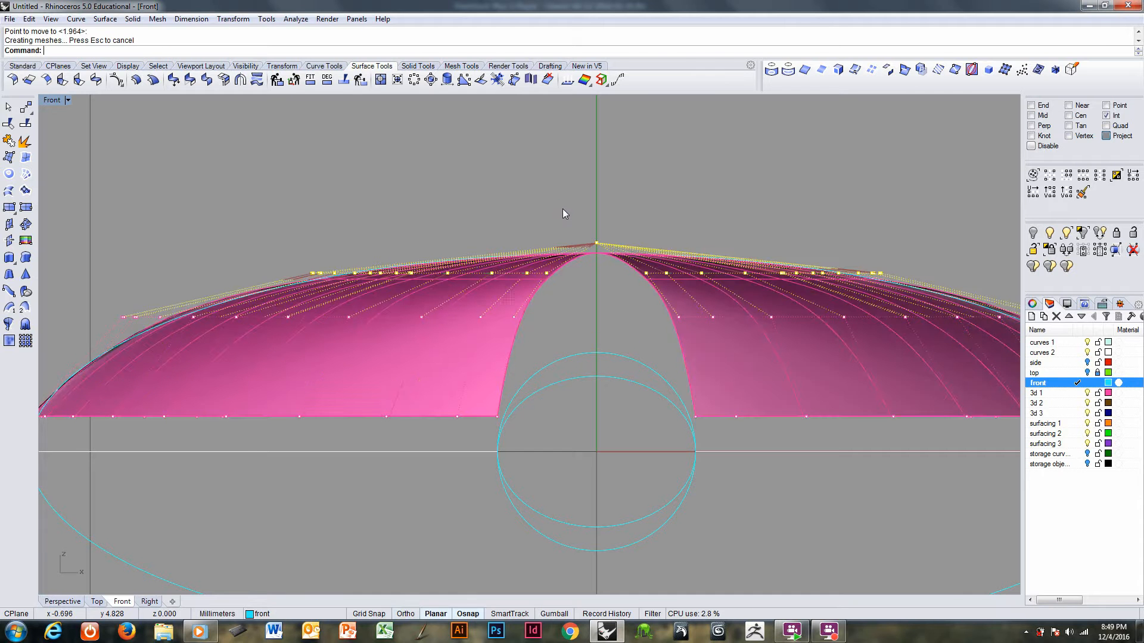
- Select the control-point columns just inside the outer edges on both sides and move them straight down about 0.14 mm in the Front view
{"action": "scroll", "coordinate": [317, 264], "scroll_direction": "down", "scroll_amount": 1}
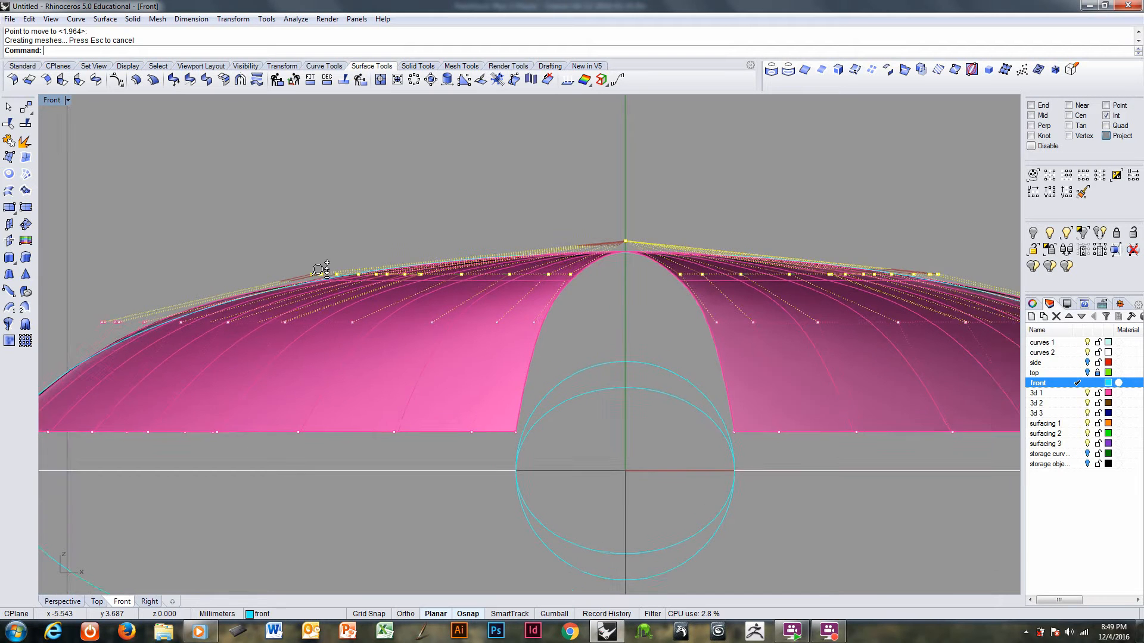
{"action": "left_click_drag", "start_coordinate": [110, 294], "coordinate": [164, 326]}
{"action": "right_click_drag", "start_coordinate": [757, 268], "coordinate": [559, 262]}
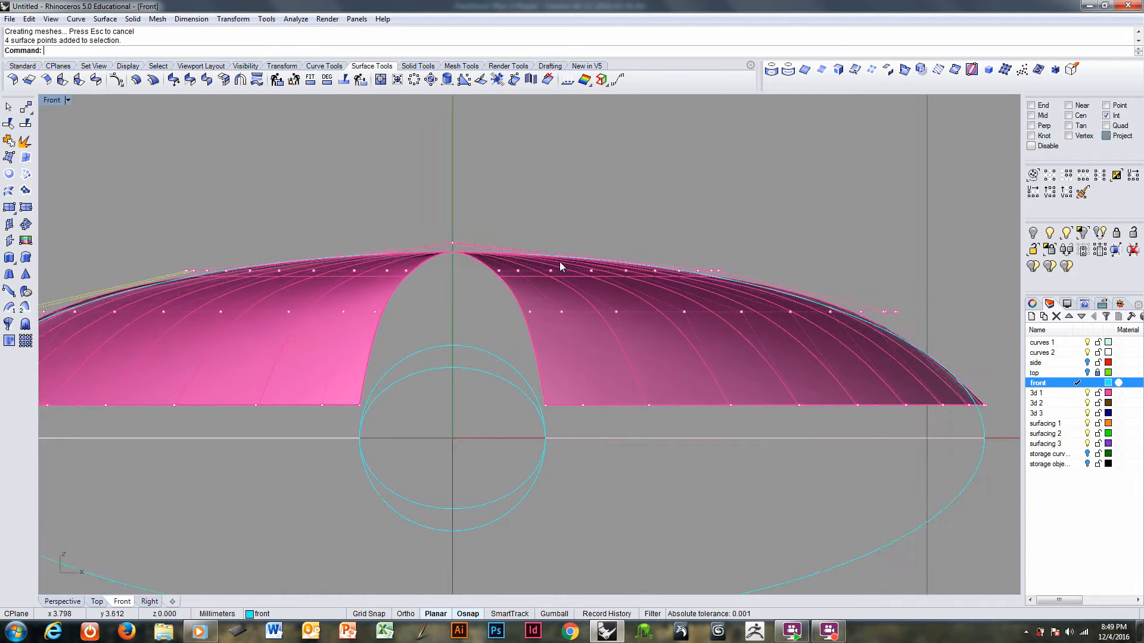
{"action": "left_click_drag", "start_coordinate": [859, 325], "coordinate": [860, 326]}
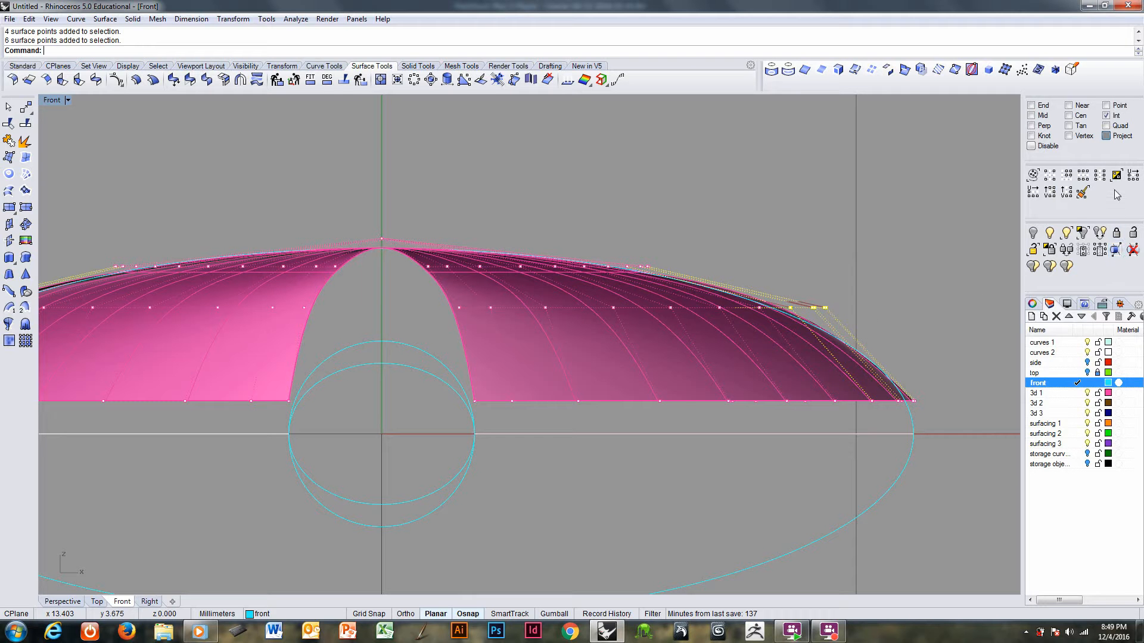
{"action": "left_click", "coordinate": [1100, 175]}
{"action": "type", "text": "m"}
{"action": "key", "text": "Return"}
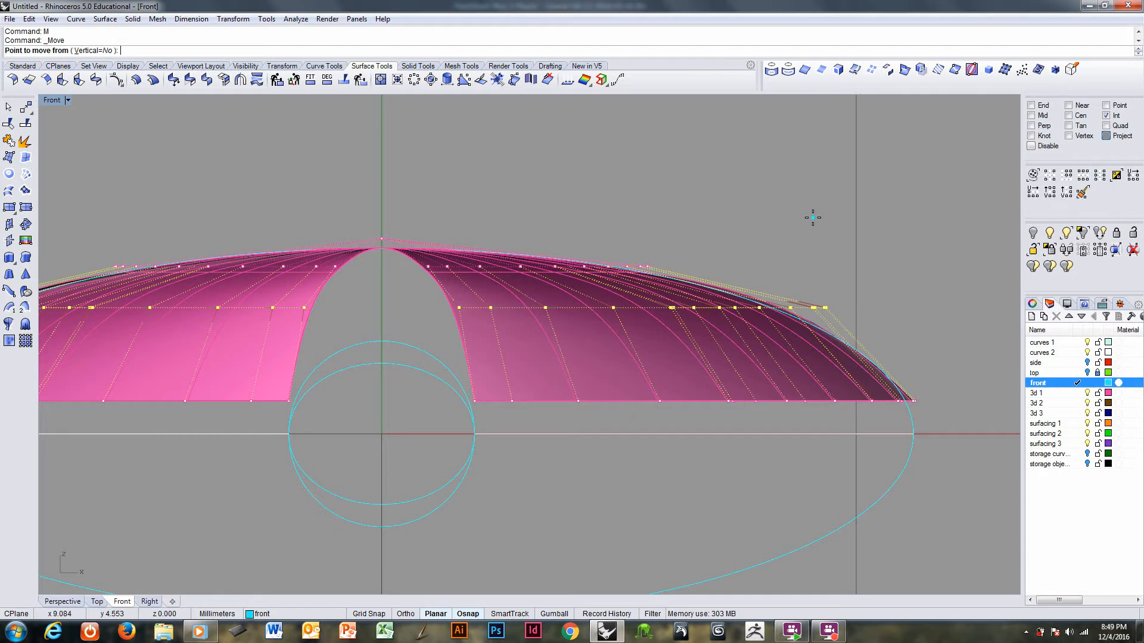
{"action": "left_click", "coordinate": [816, 214]}
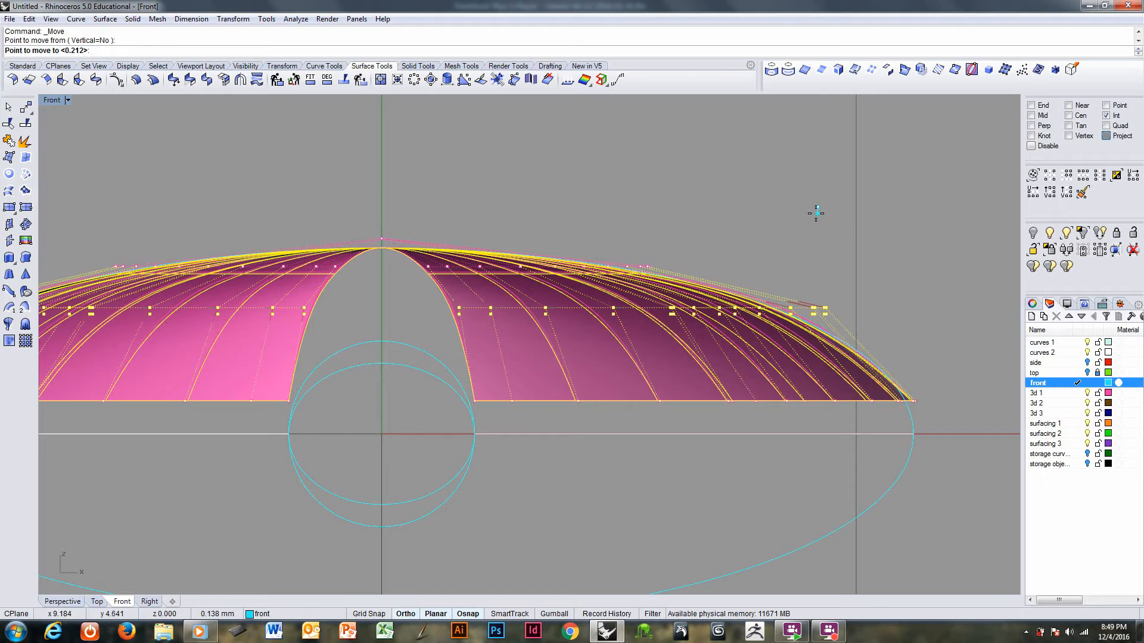
{"action": "left_click", "coordinate": [817, 213]}
- Make the side layer current and turn off the front layer
{"action": "key", "text": "ctrl+Tab"}
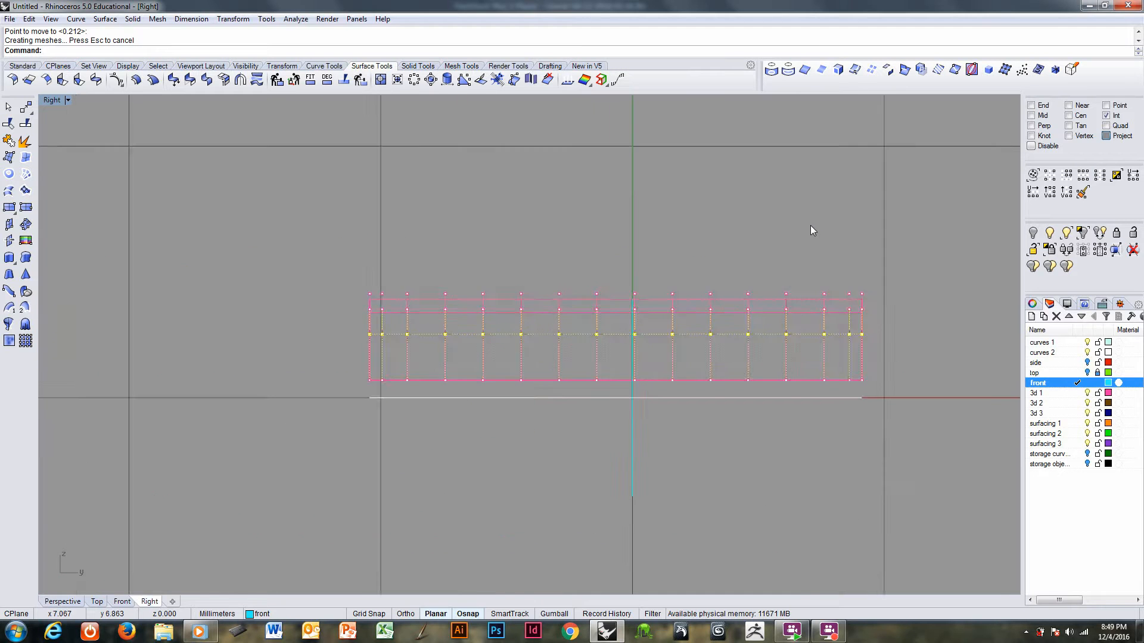
{"action": "key", "text": "ctrl+Tab"}
{"action": "right_click_drag", "start_coordinate": [810, 225], "coordinate": [587, 451]}
{"action": "left_click", "coordinate": [1078, 365]}
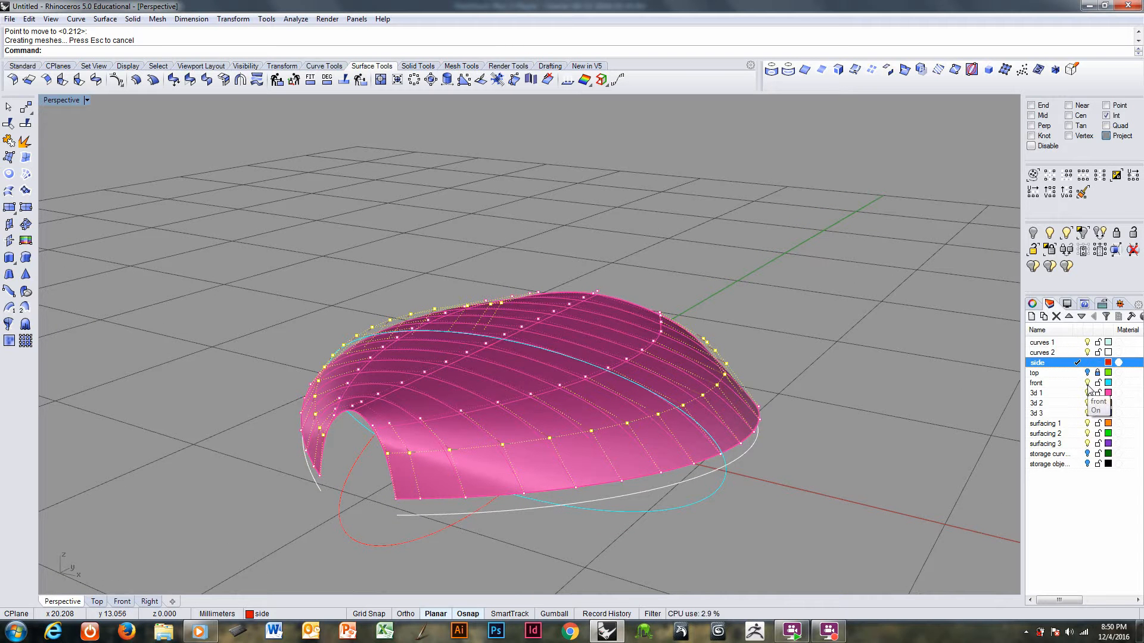
{"action": "left_click", "coordinate": [1088, 384]}
- Select the side-profile ellipse and move it 20 mm along the negative X axis with Grid Snap on
{"action": "right_click_drag", "start_coordinate": [733, 405], "coordinate": [411, 460]}
{"action": "key", "text": "ctrl+F1"}
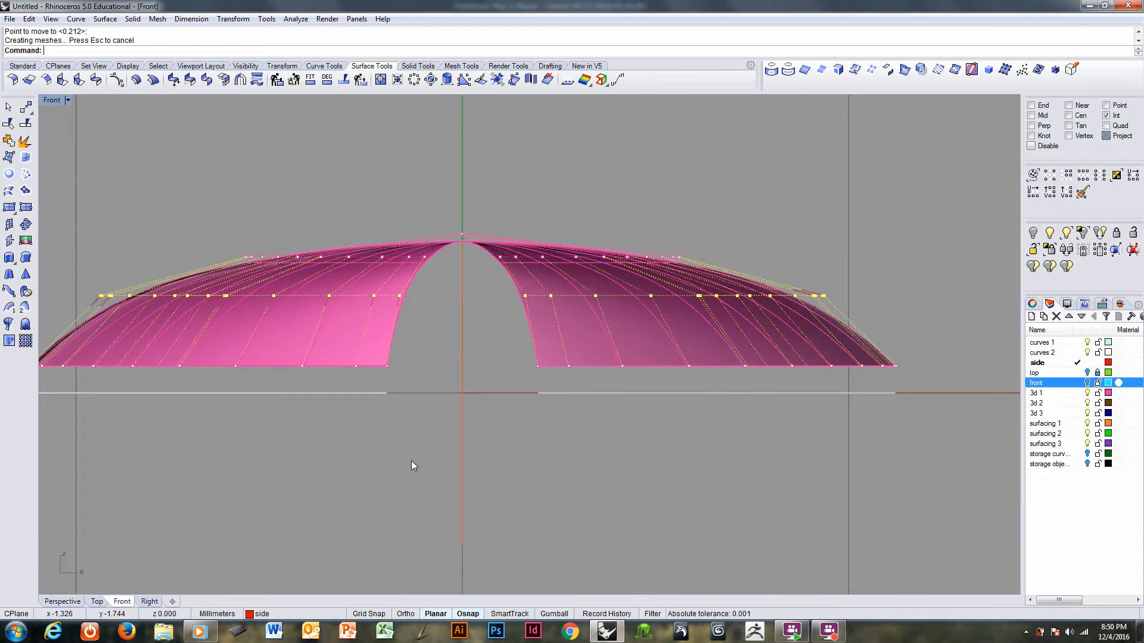
{"action": "key", "text": "ctrl+F3"}
{"action": "scroll", "coordinate": [526, 297], "scroll_direction": "up", "scroll_amount": 3}
{"action": "scroll", "coordinate": [526, 297], "scroll_direction": "down", "scroll_amount": 1}
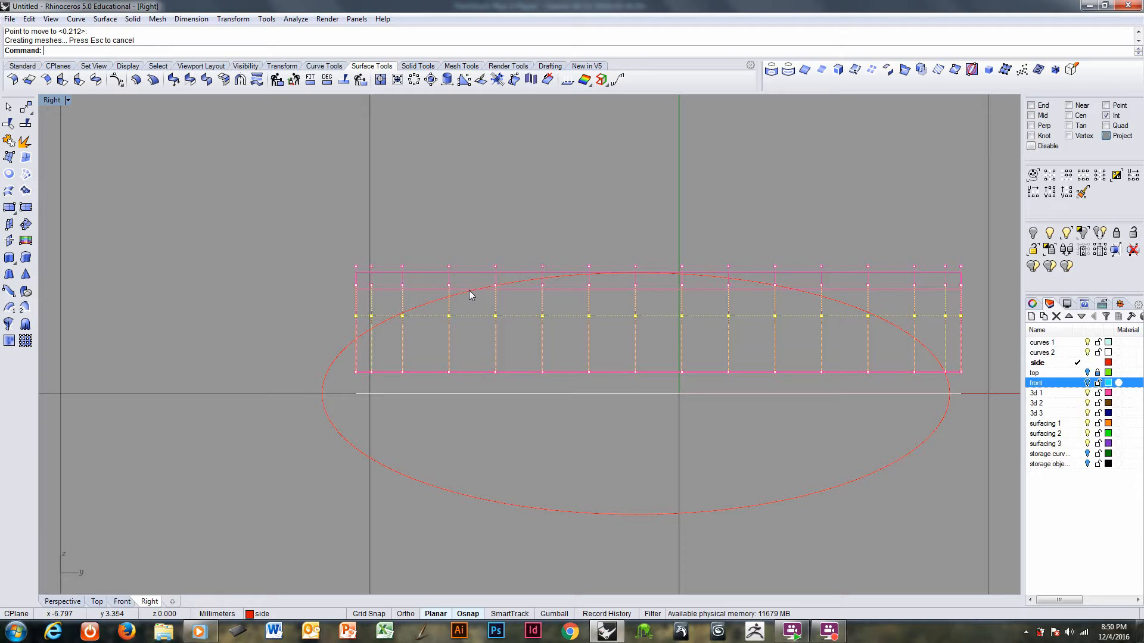
{"action": "left_click", "coordinate": [335, 363]}
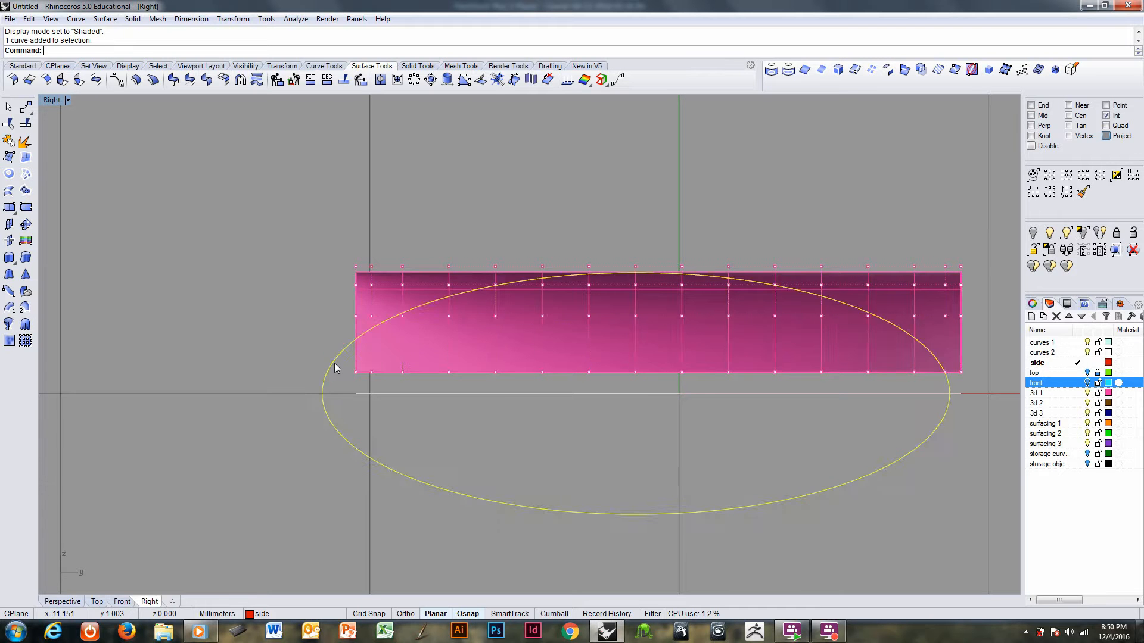
{"action": "key", "text": "ctrl+F4"}
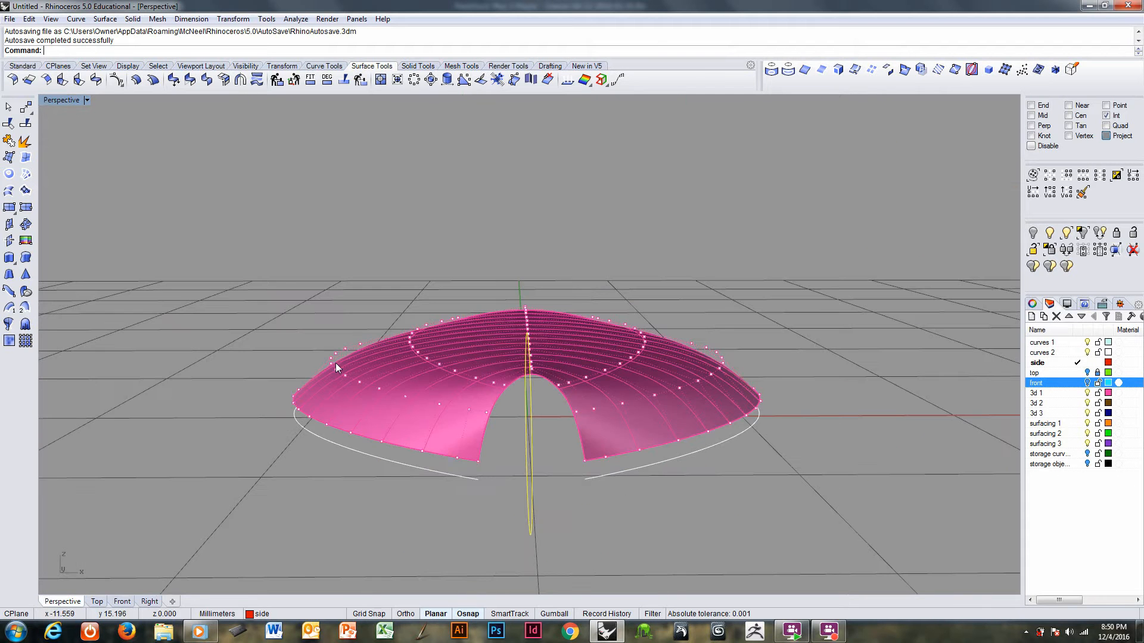
{"action": "scroll", "coordinate": [552, 333], "scroll_direction": "down", "scroll_amount": 6}
{"action": "right_click_drag", "start_coordinate": [547, 373], "coordinate": [653, 412]}
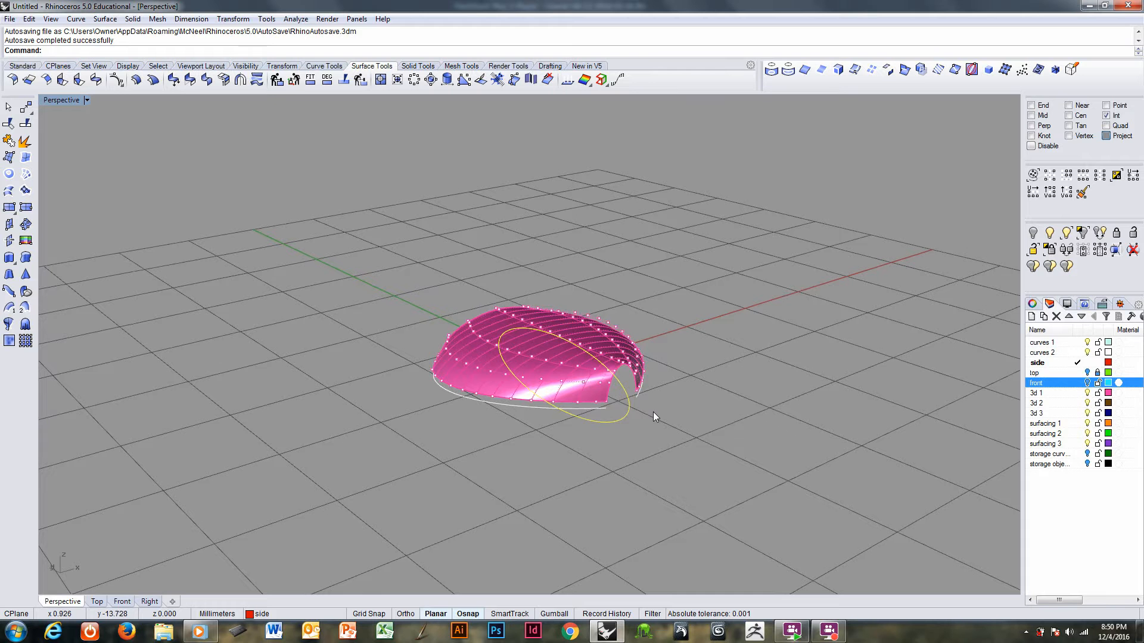
{"action": "type", "text": "m"}
{"action": "key", "text": "Return"}
{"action": "left_click", "coordinate": [666, 427]}
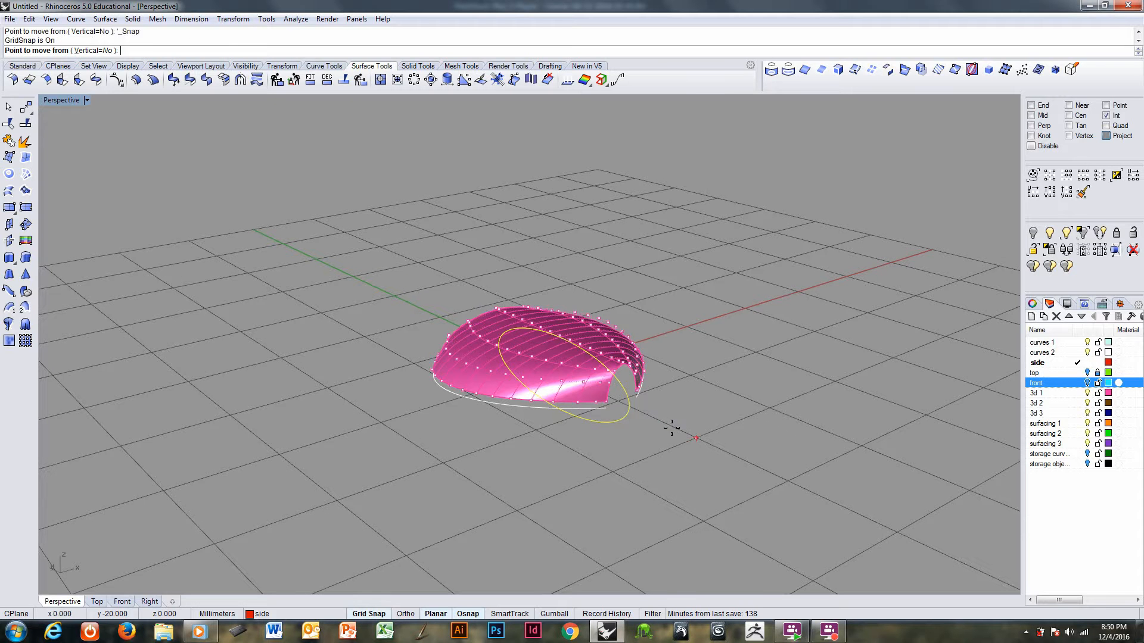
{"action": "left_click", "coordinate": [563, 502]}
- Move the side-profile ellipse 40 mm along the positive X axis so it sits in front of the surface in the Right view
{"action": "right_click_drag", "start_coordinate": [563, 501], "coordinate": [644, 458]}
{"action": "key", "text": "ctrl+F3"}
{"action": "scroll", "coordinate": [644, 458], "scroll_direction": "down", "scroll_amount": 3}
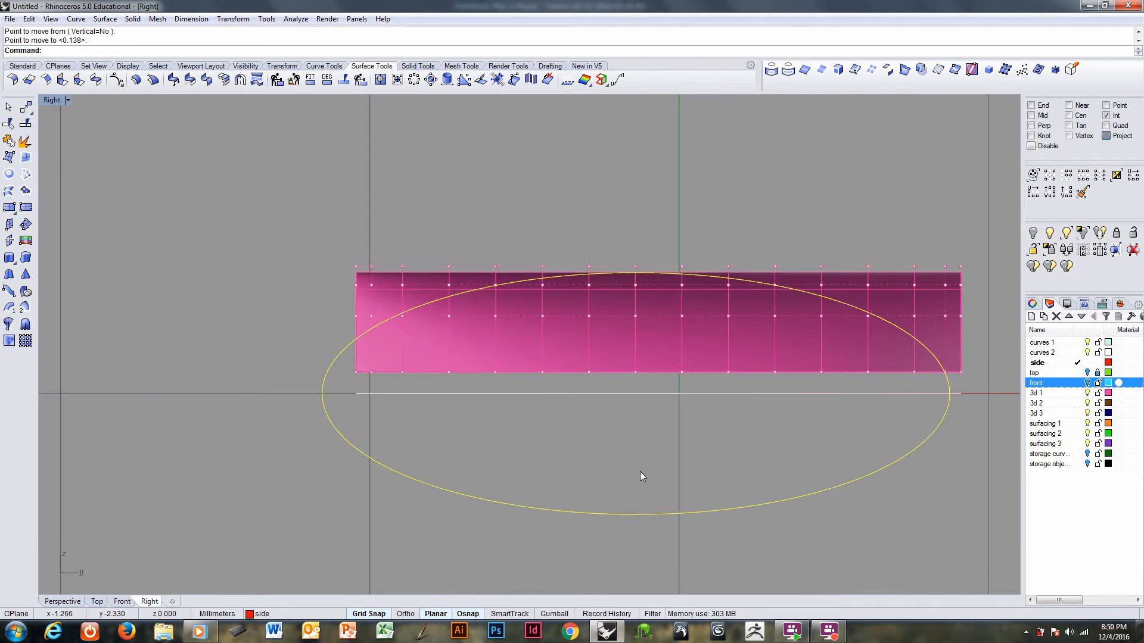
{"action": "left_click", "coordinate": [640, 471]}
{"action": "mouse_move", "coordinate": [436, 420]}
{"action": "right_mouse_down", "text": "ctrl"}
{"action": "mouse_move", "coordinate": [444, 398]}
{"action": "mouse_move", "coordinate": [437, 422]}
{"action": "right_mouse_up", "text": "ctrl"}
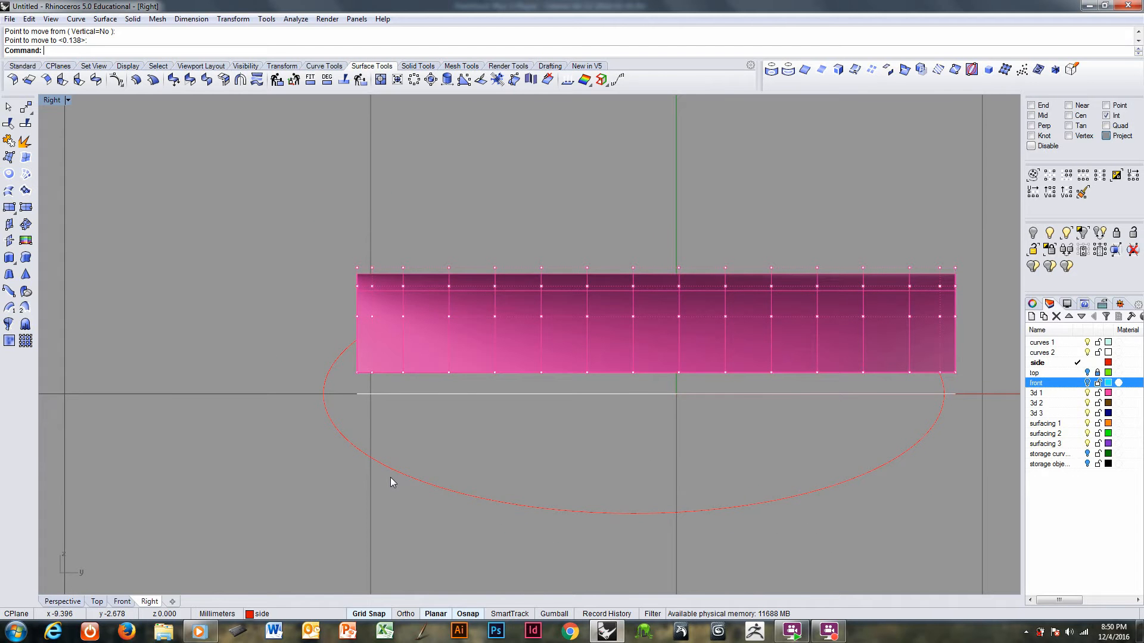
{"action": "left_click", "coordinate": [393, 475]}
{"action": "key", "text": "ctrl+F4"}
{"action": "key", "text": "ctrl+F2"}
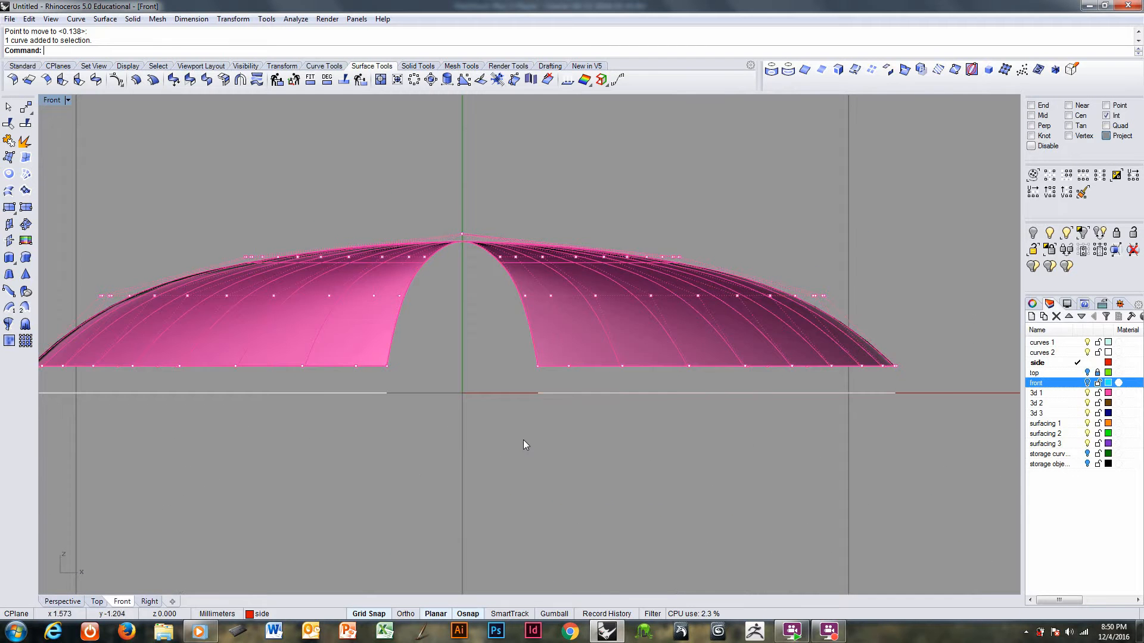
{"action": "key", "text": "ctrl+F1"}
{"action": "key", "text": "ctrl+F4"}
{"action": "scroll", "coordinate": [525, 444], "scroll_direction": "up", "scroll_amount": 2}
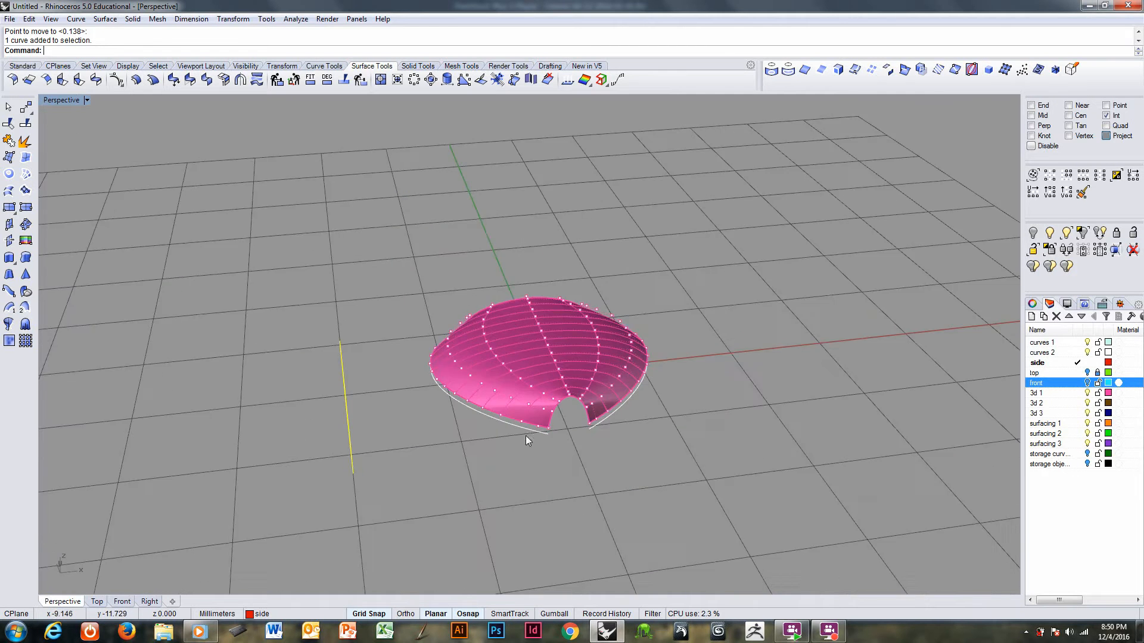
{"action": "scroll", "coordinate": [525, 441], "scroll_direction": "down", "scroll_amount": 1}
{"action": "right_click", "coordinate": [509, 462]}
{"action": "left_click", "coordinate": [489, 494]}
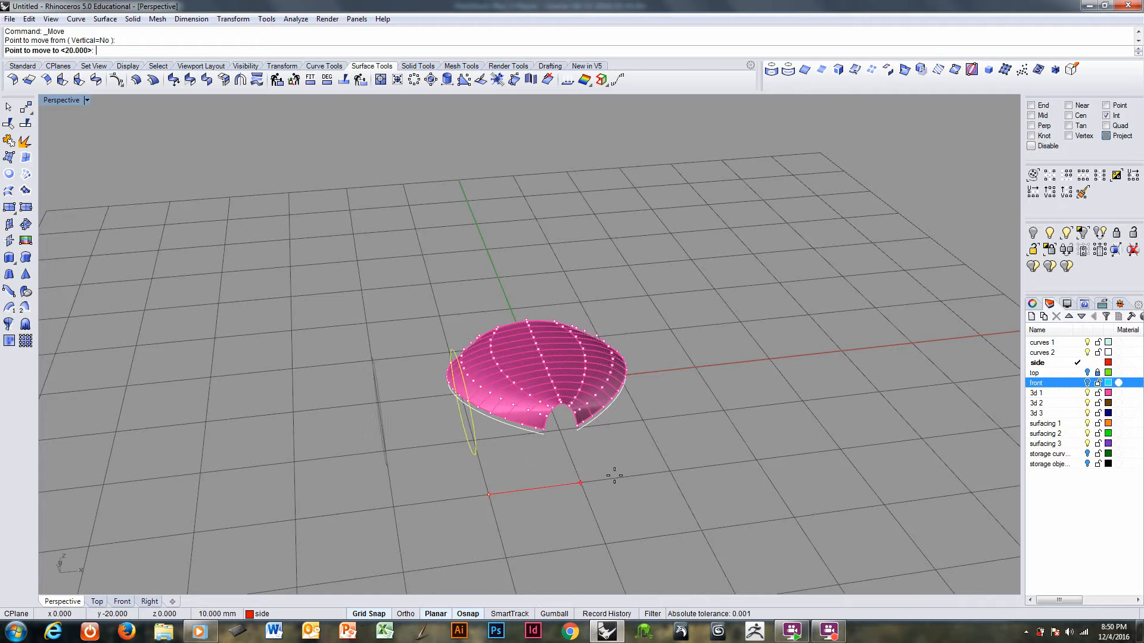
{"action": "left_click", "coordinate": [812, 454]}
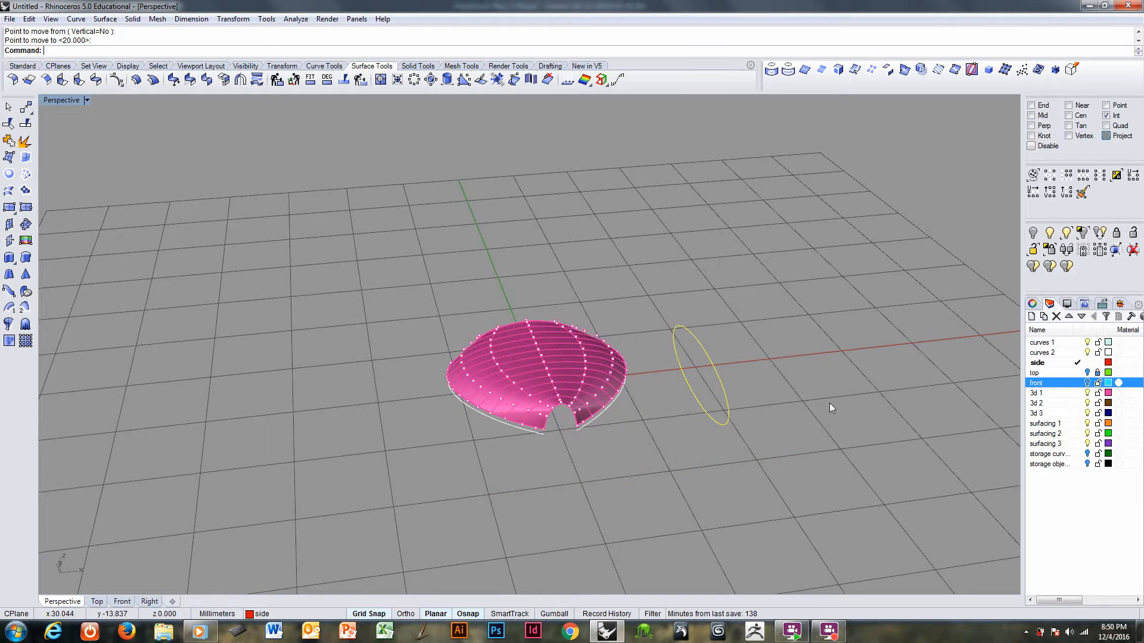
- Make the curves 2 layer current and lock the side layer
{"action": "key", "text": "ctrl+Tab"}
{"action": "key", "text": "ctrl+Tab"}
{"action": "key", "text": "ctrl+Tab"}
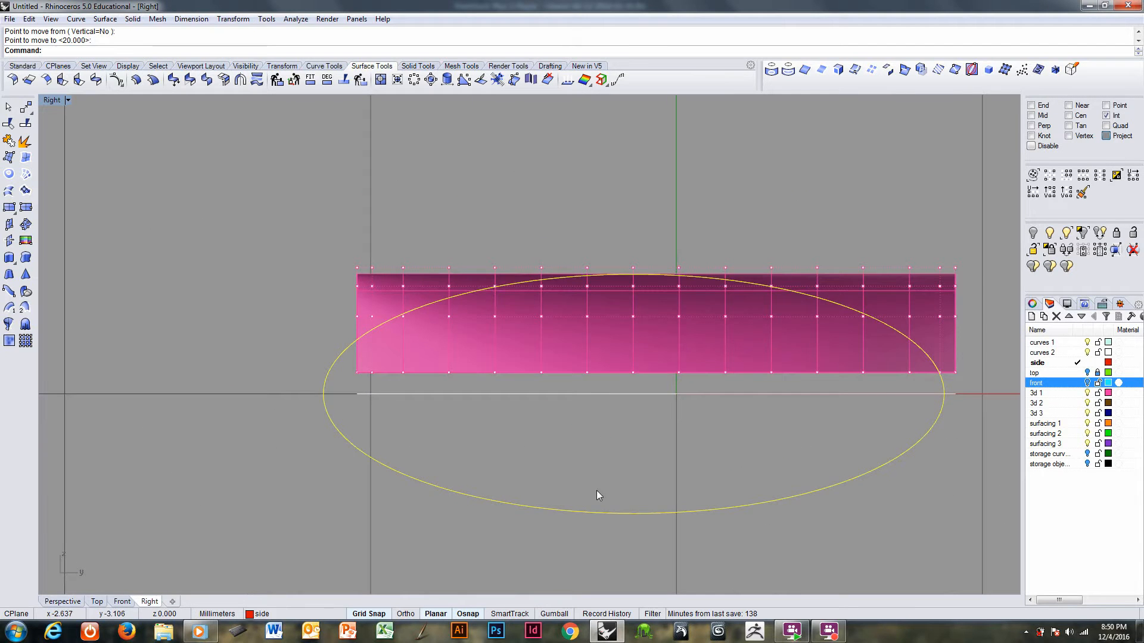
{"action": "left_click", "coordinate": [595, 491]}
{"action": "scroll", "coordinate": [455, 397], "scroll_direction": "down", "scroll_amount": 4}
{"action": "right_click_drag", "start_coordinate": [648, 401], "coordinate": [582, 406]}
{"action": "scroll", "coordinate": [581, 405], "scroll_direction": "up", "scroll_amount": 1}
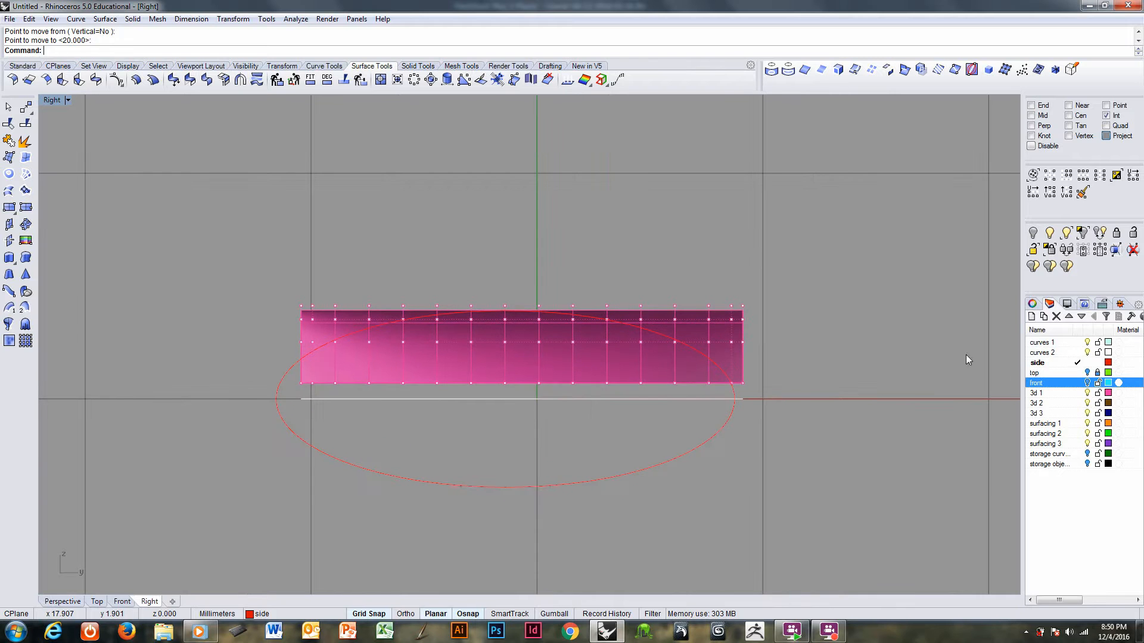
{"action": "left_click", "coordinate": [1077, 352]}
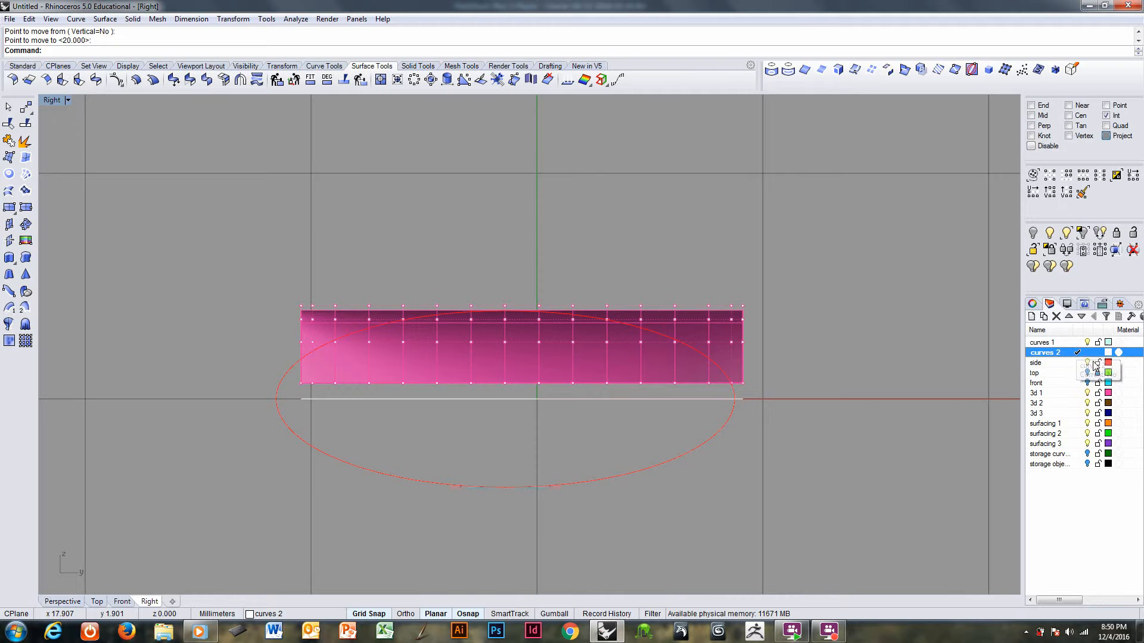
{"action": "left_click", "coordinate": [1099, 364]}
{"action": "scroll", "coordinate": [341, 354], "scroll_direction": "up", "scroll_amount": 1}
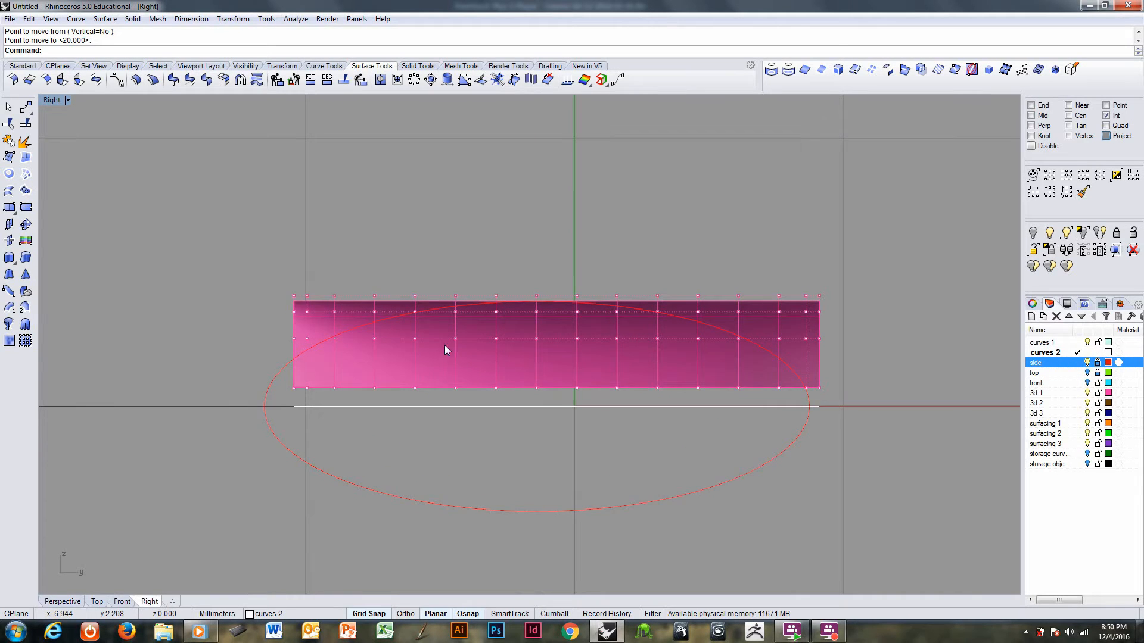
- Make the curves 1 layer current and turn off the curves 2 layer
{"action": "right_click_drag", "start_coordinate": [445, 345], "coordinate": [416, 339]}
{"action": "left_click", "coordinate": [1077, 343]}
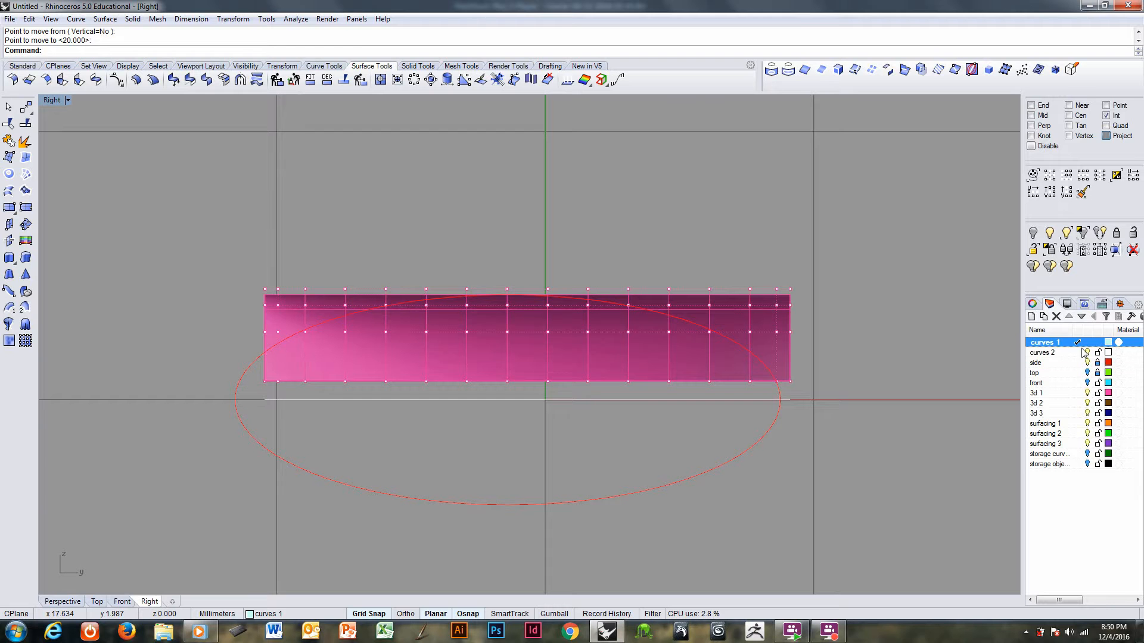
{"action": "left_click", "coordinate": [1089, 355]}
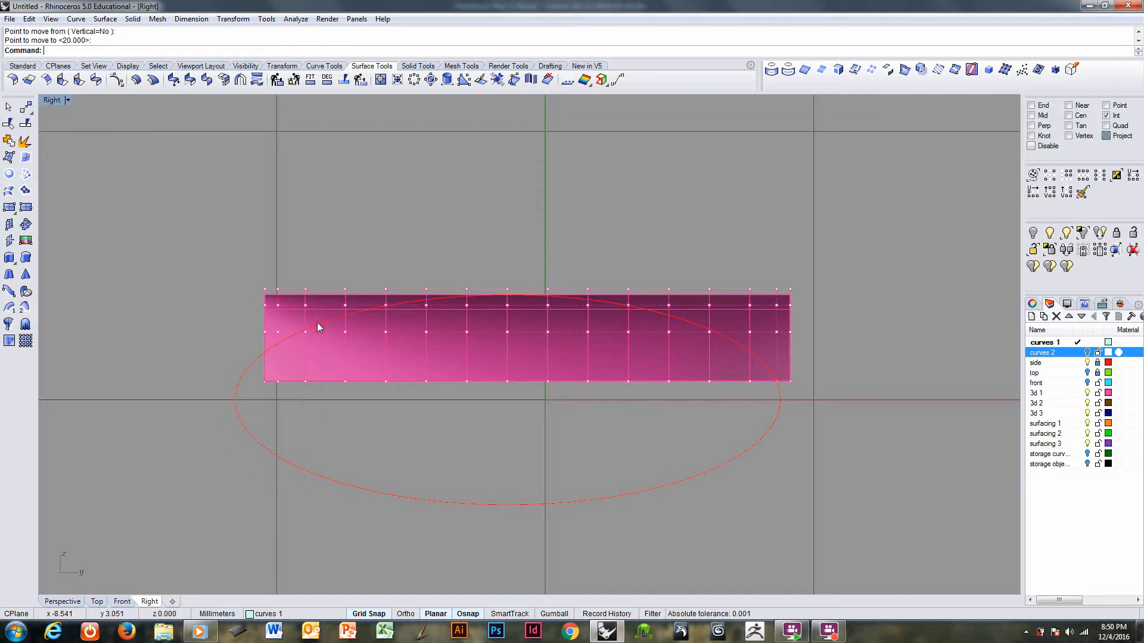
- Select the control-point columns on both sides of the ellipse's peak, leaving out the column at the peak, and clear the selection
{"action": "right_click_drag", "start_coordinate": [381, 326], "coordinate": [314, 322]}
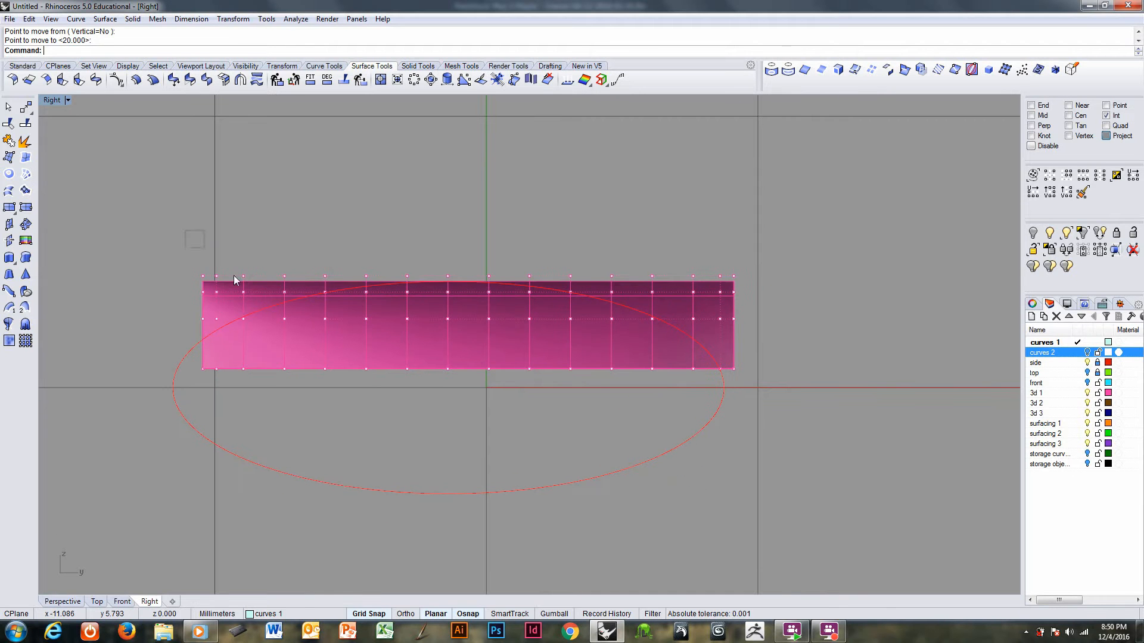
{"action": "left_click_drag", "start_coordinate": [233, 276], "coordinate": [429, 416]}
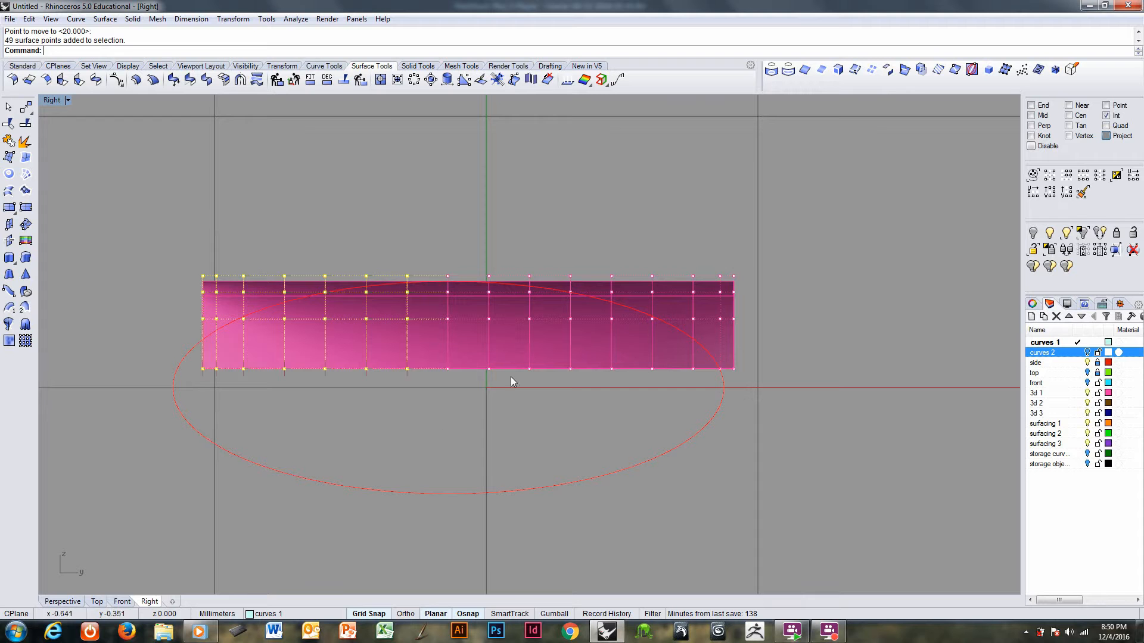
{"action": "scroll", "coordinate": [513, 252], "scroll_direction": "up", "scroll_amount": 3}
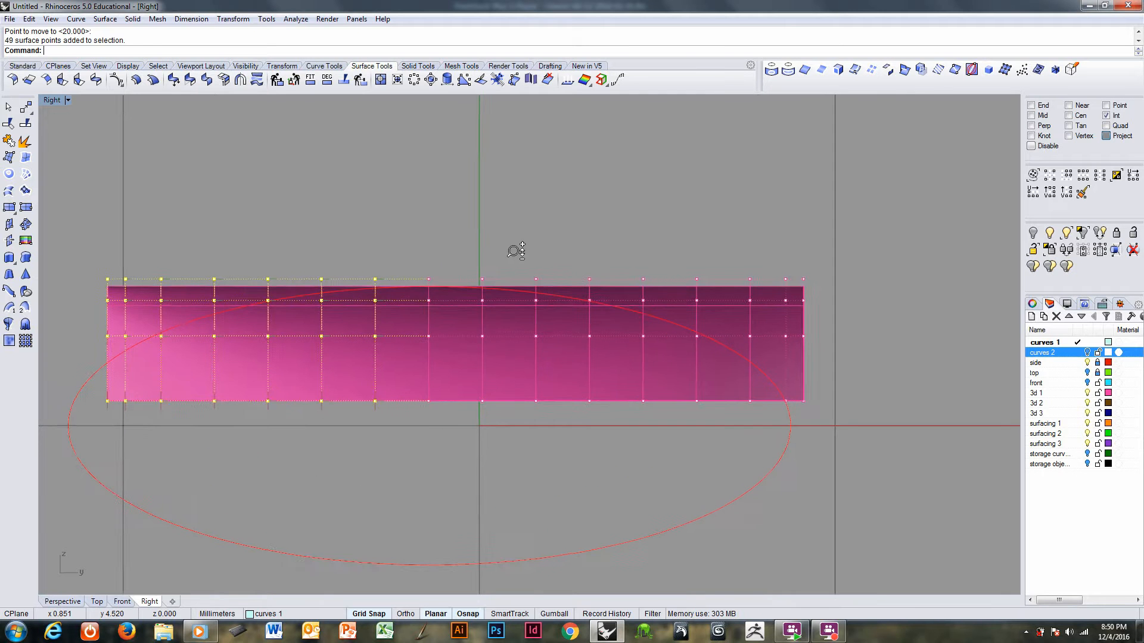
{"action": "scroll", "coordinate": [514, 260], "scroll_direction": "down", "scroll_amount": 1}
{"action": "left_click_drag", "start_coordinate": [475, 225], "coordinate": [801, 403], "text": "shift"}
{"action": "mouse_move", "coordinate": [356, 330]}
{"action": "right_mouse_down", "text": "ctrl"}
{"action": "mouse_move", "coordinate": [375, 314]}
{"action": "mouse_move", "coordinate": [375, 339]}
{"action": "right_mouse_up", "text": "ctrl"}
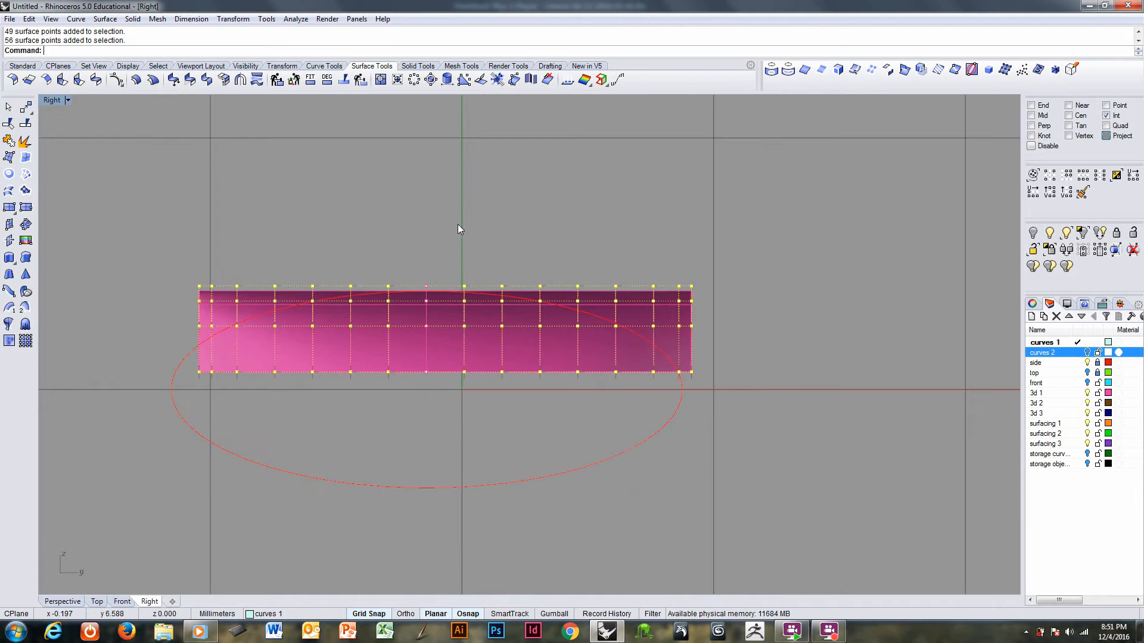
{"action": "left_click", "coordinate": [458, 224]}
- Select only the seven control-point columns left of the ellipse's peak in the Right view, excluding the column at the peak
{"action": "left_click_drag", "start_coordinate": [177, 233], "coordinate": [439, 409]}
{"action": "right_click_drag", "start_coordinate": [360, 302], "coordinate": [381, 280], "text": "ctrl"}
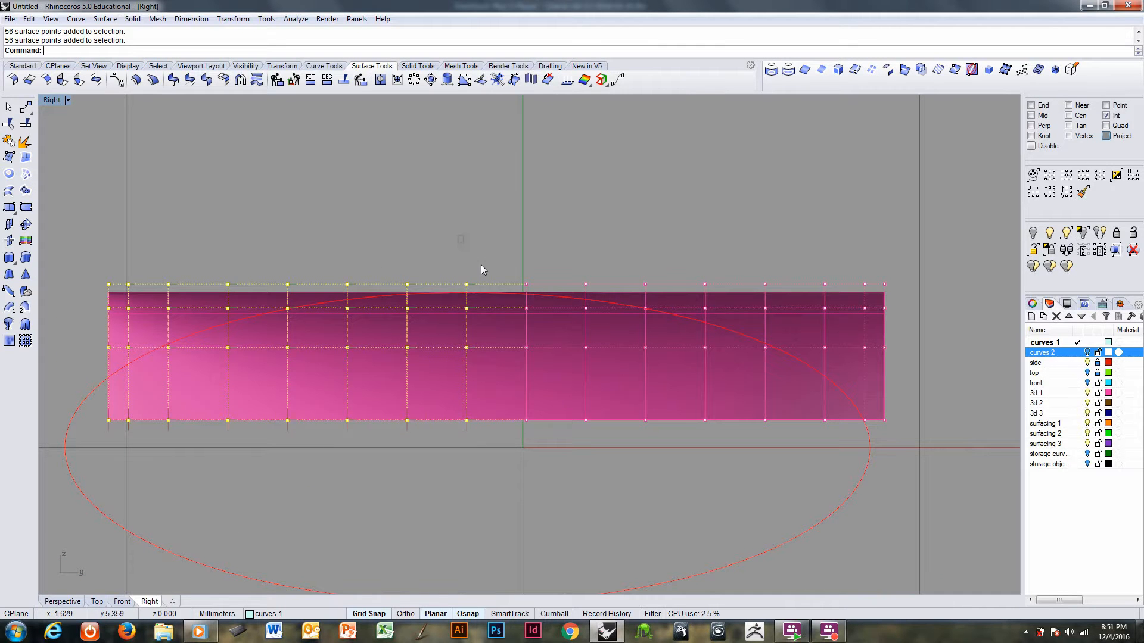
{"action": "left_click_drag", "start_coordinate": [460, 237], "coordinate": [591, 444], "text": "ctrl"}
{"action": "right_click_drag", "start_coordinate": [408, 304], "coordinate": [381, 184], "text": "ctrl"}
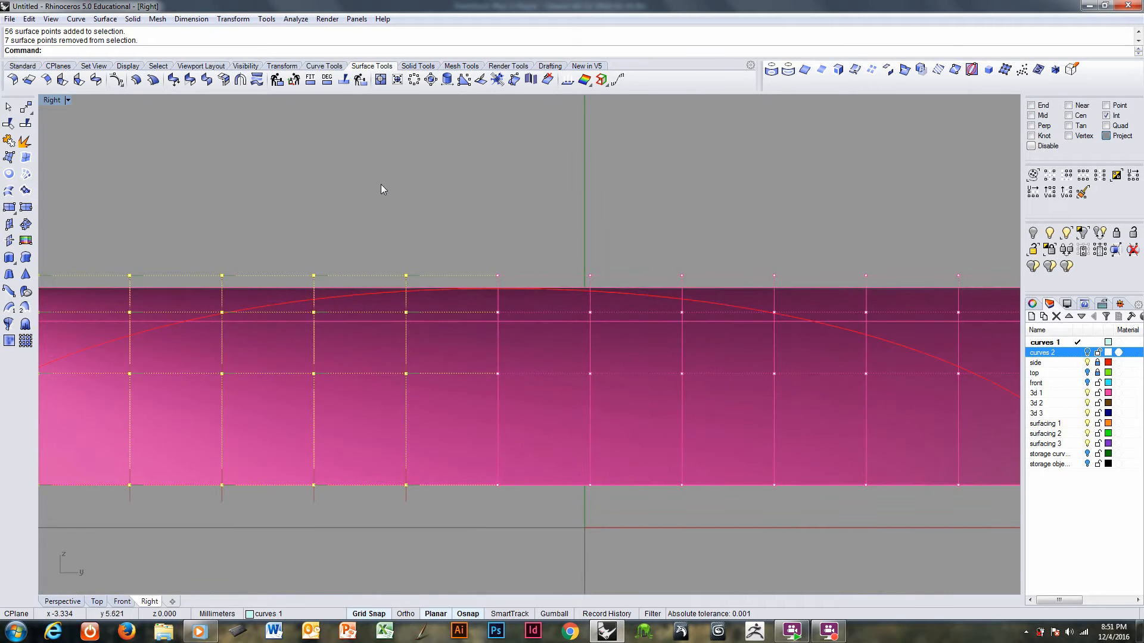
{"action": "type", "text": "m"}
{"action": "key", "text": "Return"}
{"action": "left_click", "coordinate": [378, 182]}
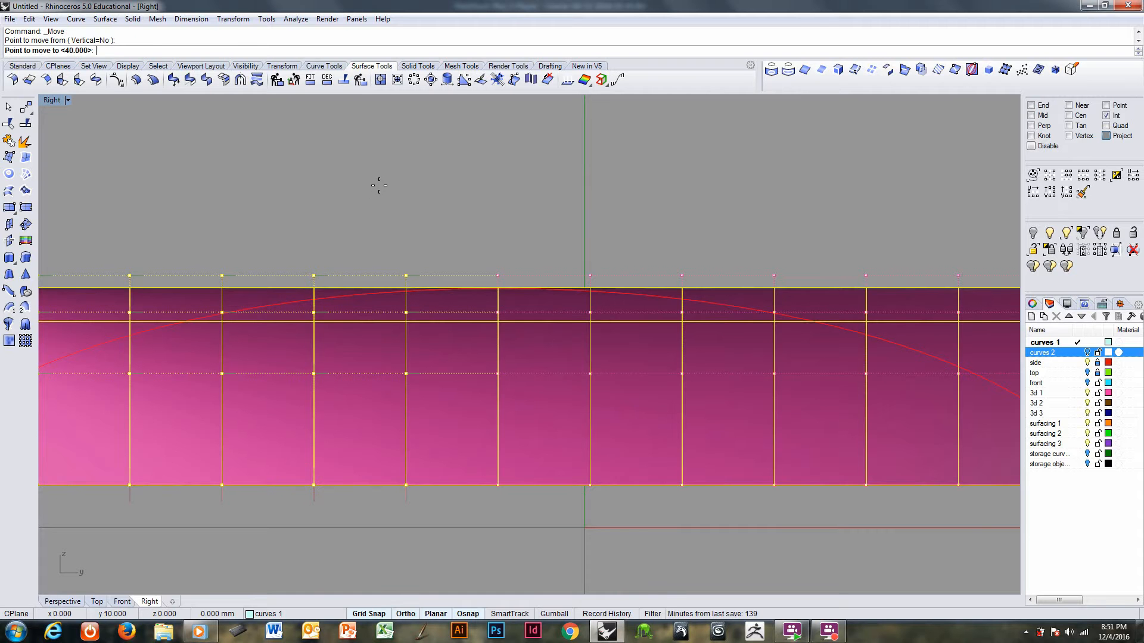
{"action": "key", "text": "Escape"}
- Turn grid snap off and non-uniformly scale the seven selected columns vertically from their base by about 0.98, leaving the other axes unchanged
{"action": "right_click_drag", "start_coordinate": [388, 208], "coordinate": [462, 237], "text": "ctrl"}
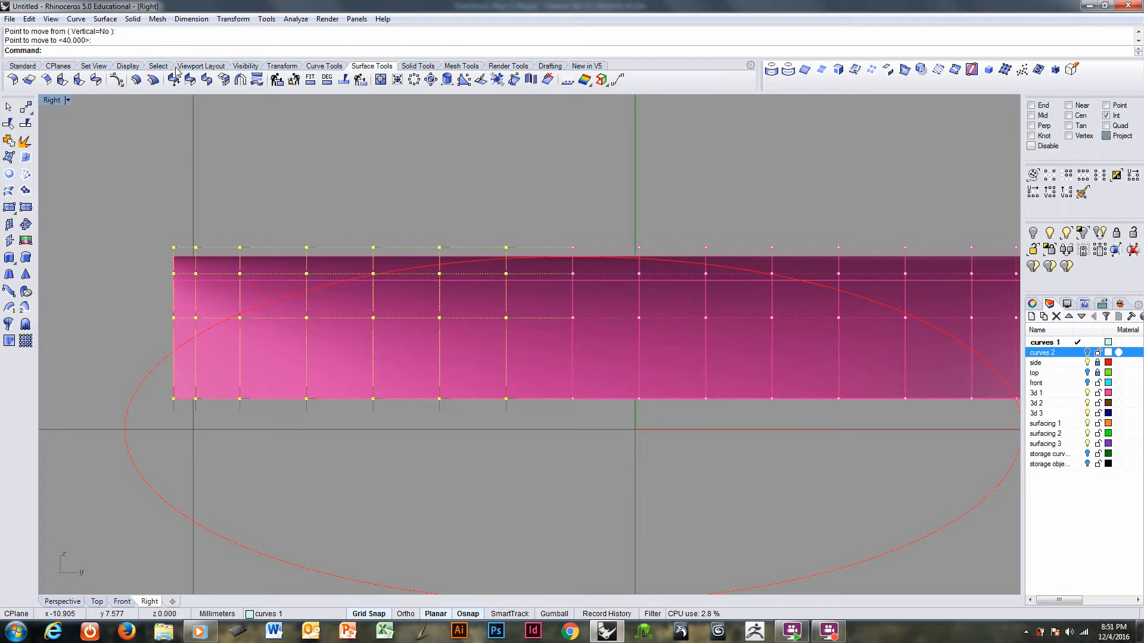
{"action": "left_click", "coordinate": [282, 66]}
{"action": "left_click", "coordinate": [82, 81]}
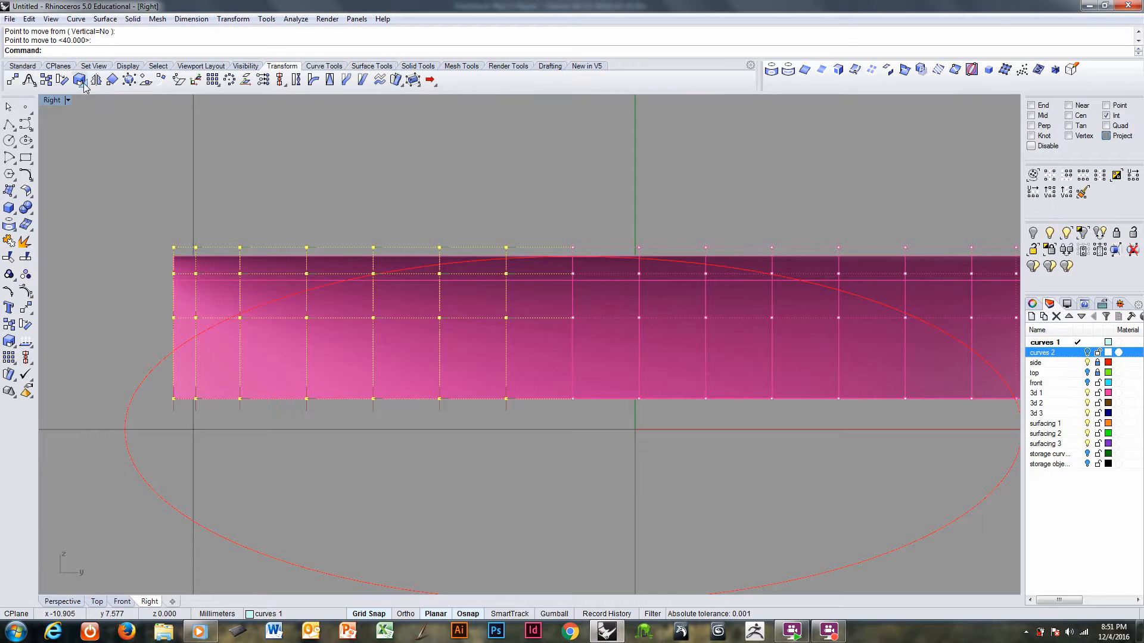
{"action": "left_click", "coordinate": [130, 102]}
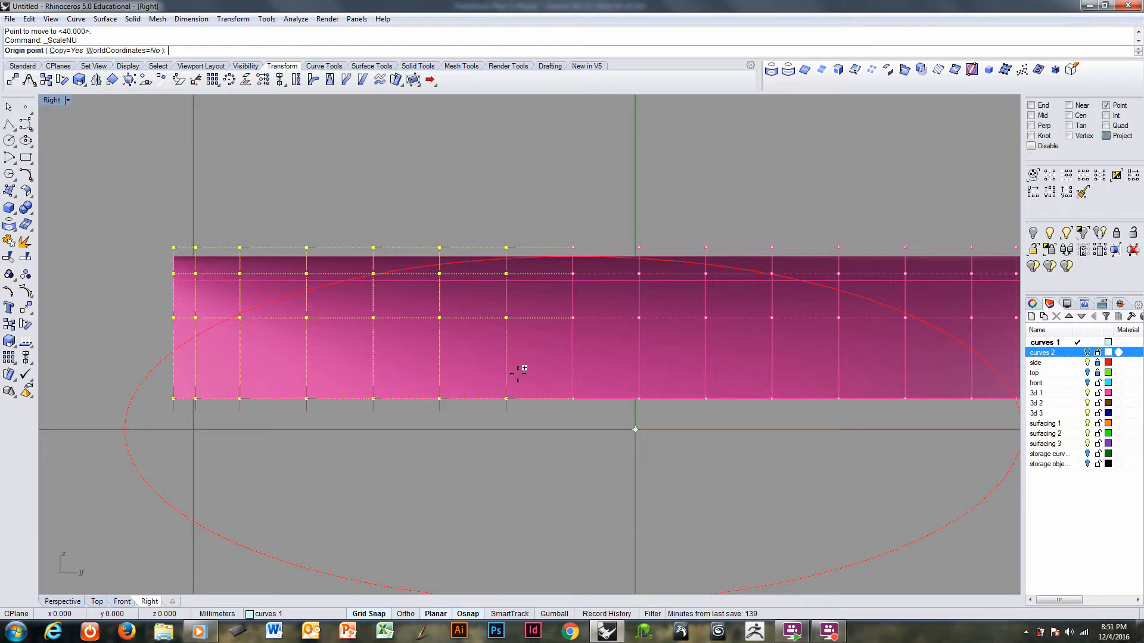
{"action": "left_click", "coordinate": [504, 395]}
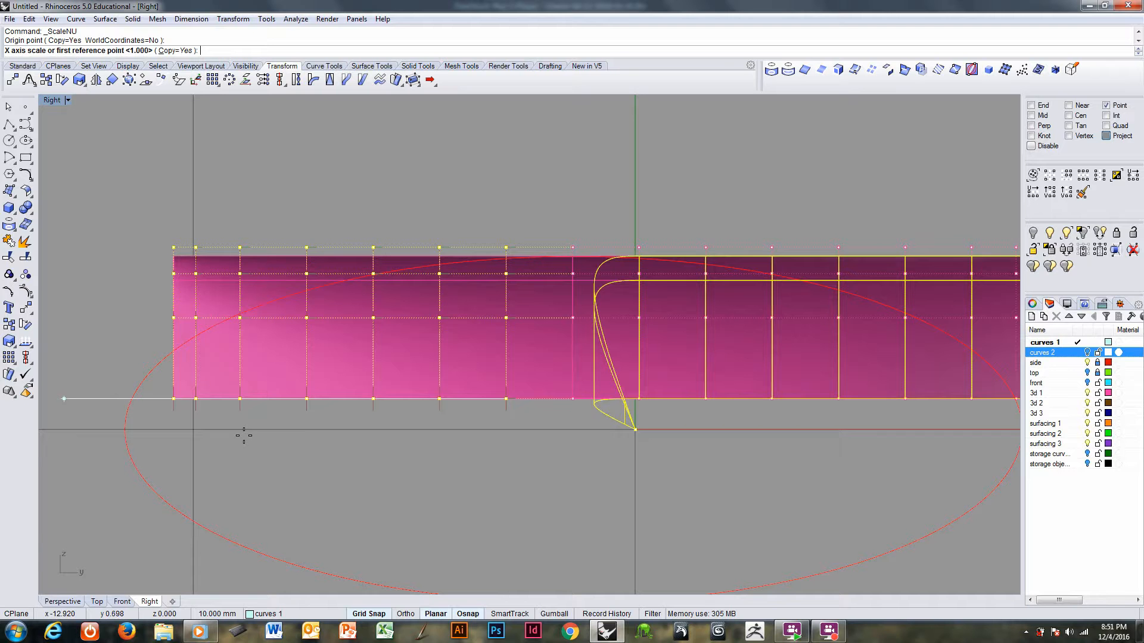
{"action": "left_click", "coordinate": [379, 615]}
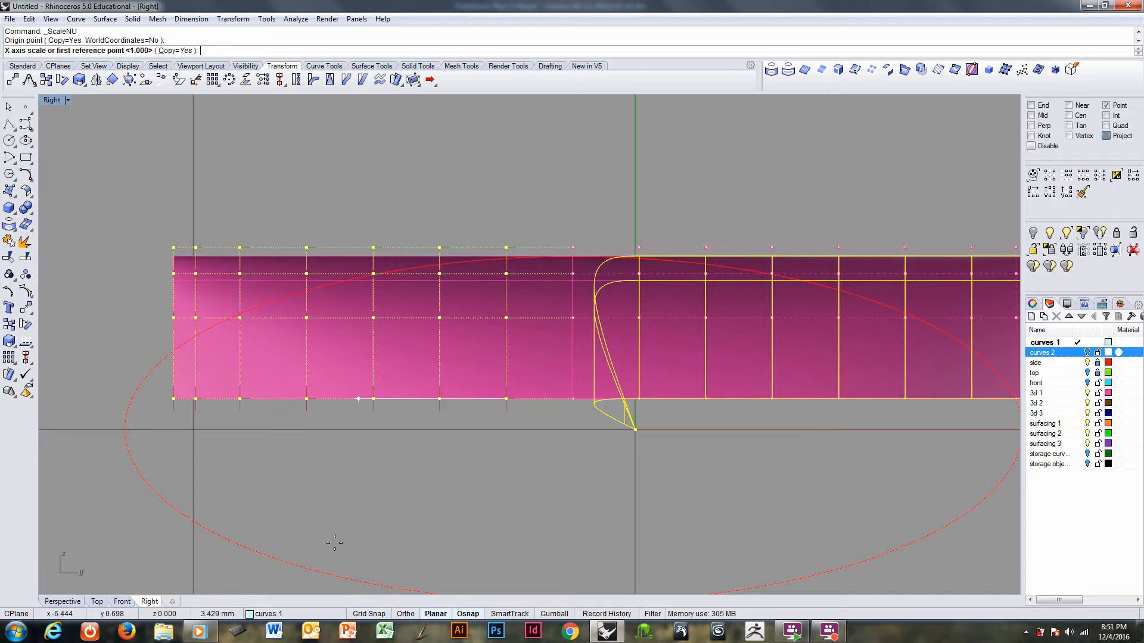
{"action": "left_click", "coordinate": [233, 475]}
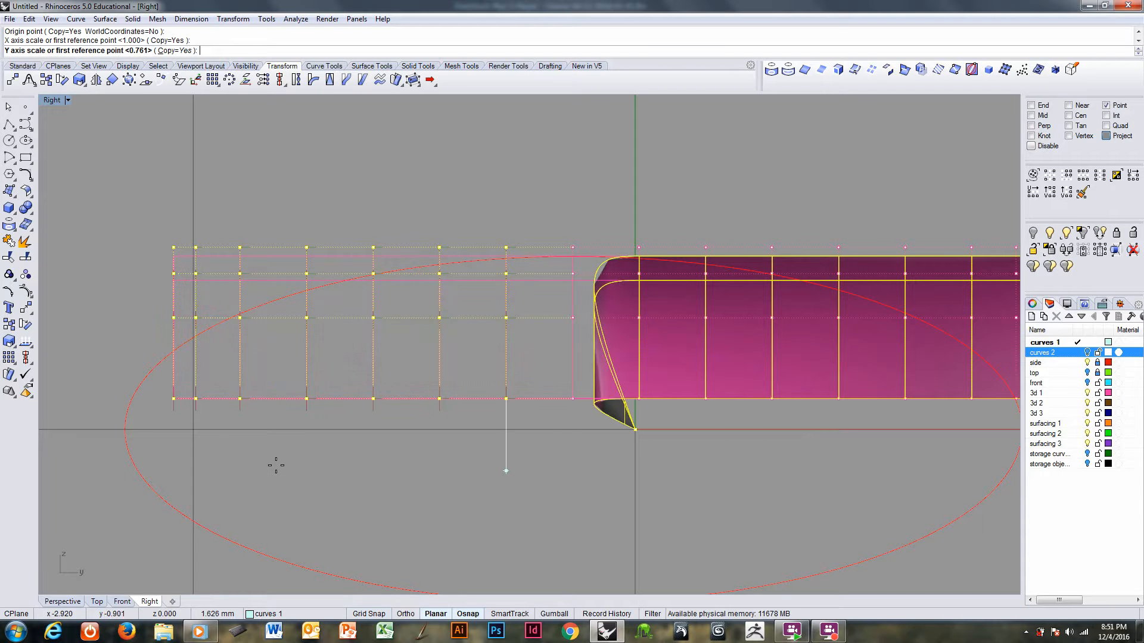
{"action": "left_click", "coordinate": [451, 150]}
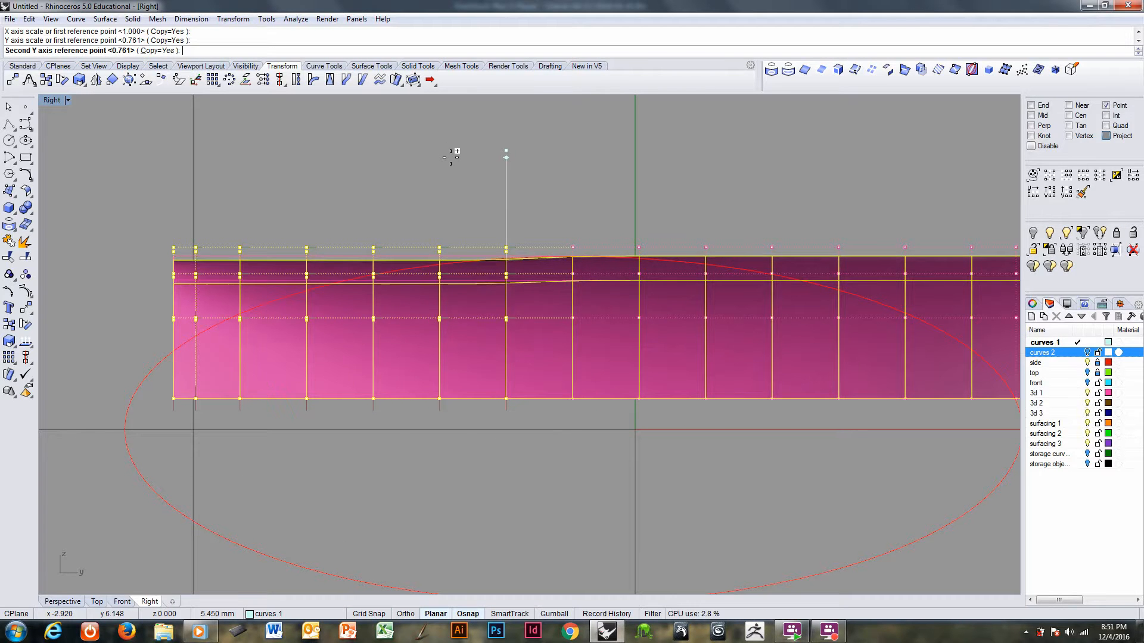
{"action": "left_click", "coordinate": [451, 154]}
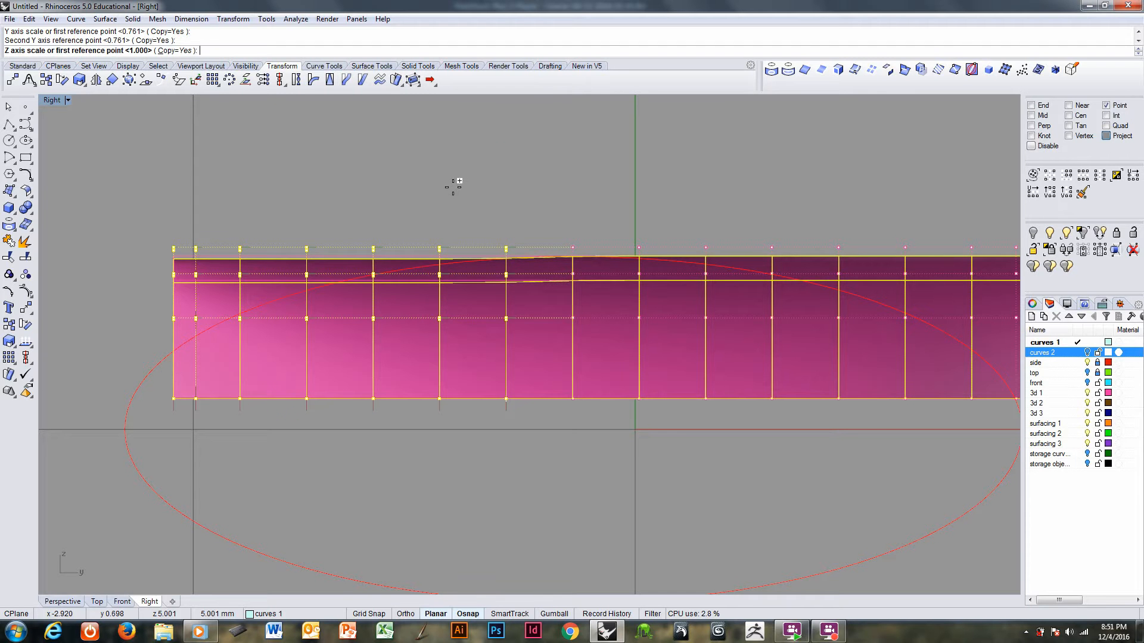
{"action": "key", "text": "Return"}
{"action": "key", "text": "Return"}
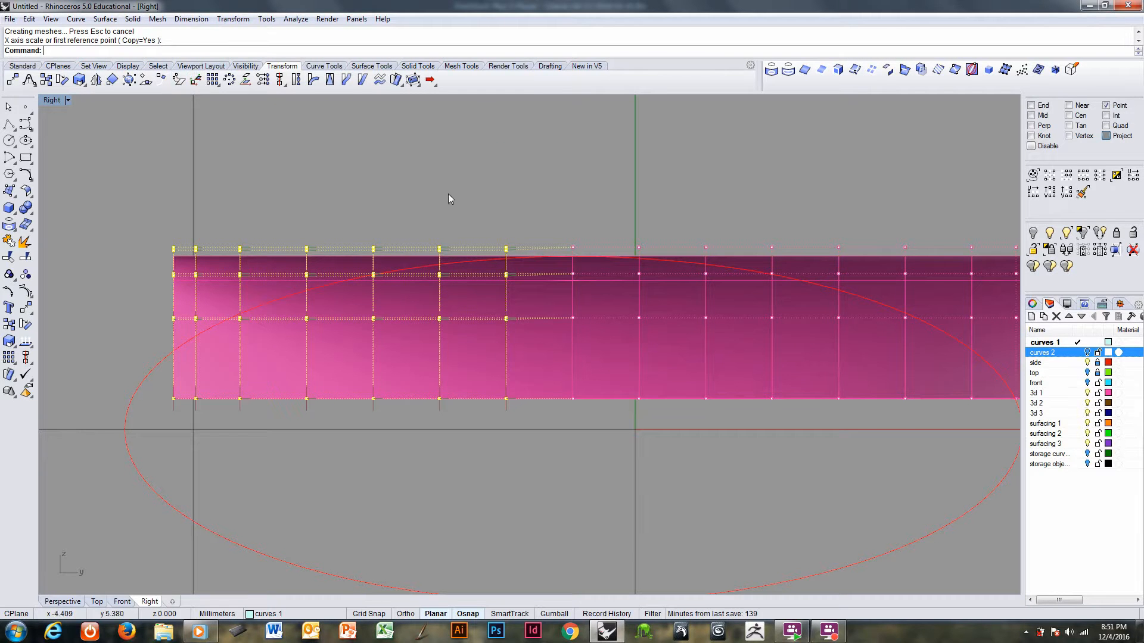
- Deselect the column nearest the peak and, with Copy set to No, scale the remaining six vertically from their base by about 0.92 toward the ellipse
{"action": "left_click_drag", "start_coordinate": [497, 209], "coordinate": [597, 446], "text": "ctrl"}
{"action": "key", "text": "Return"}
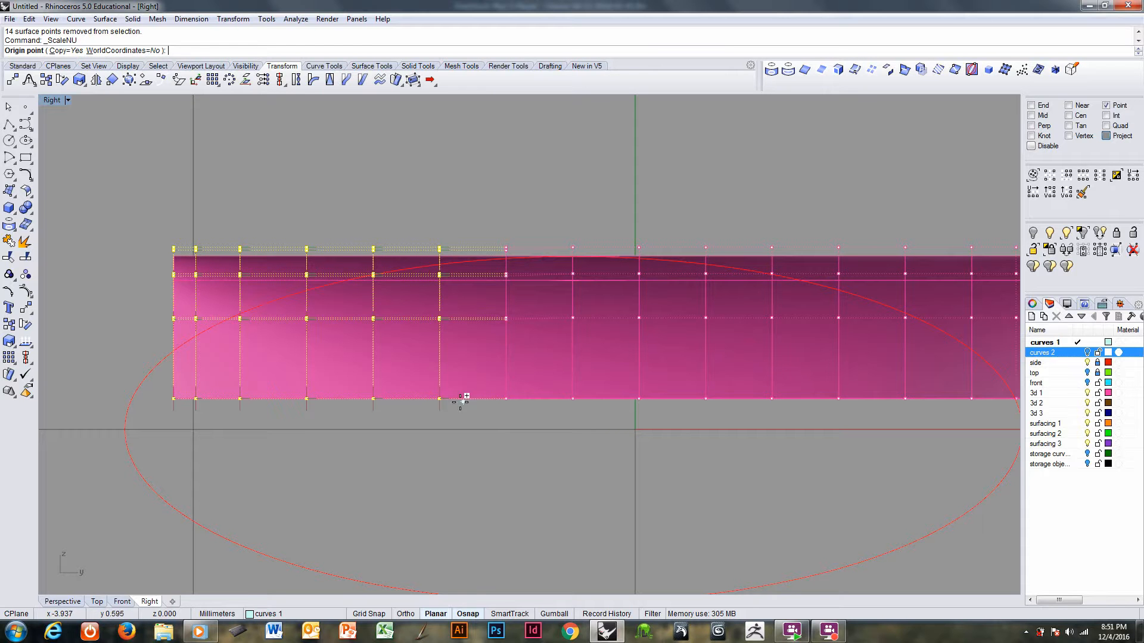
{"action": "left_click", "coordinate": [59, 50]}
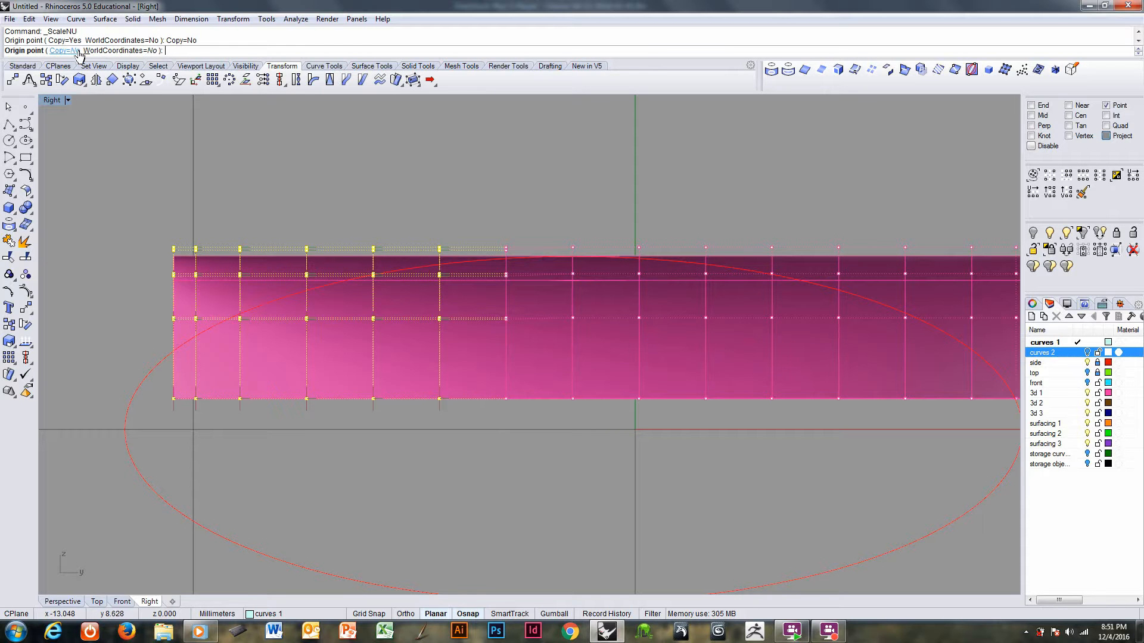
{"action": "left_click", "coordinate": [440, 398]}
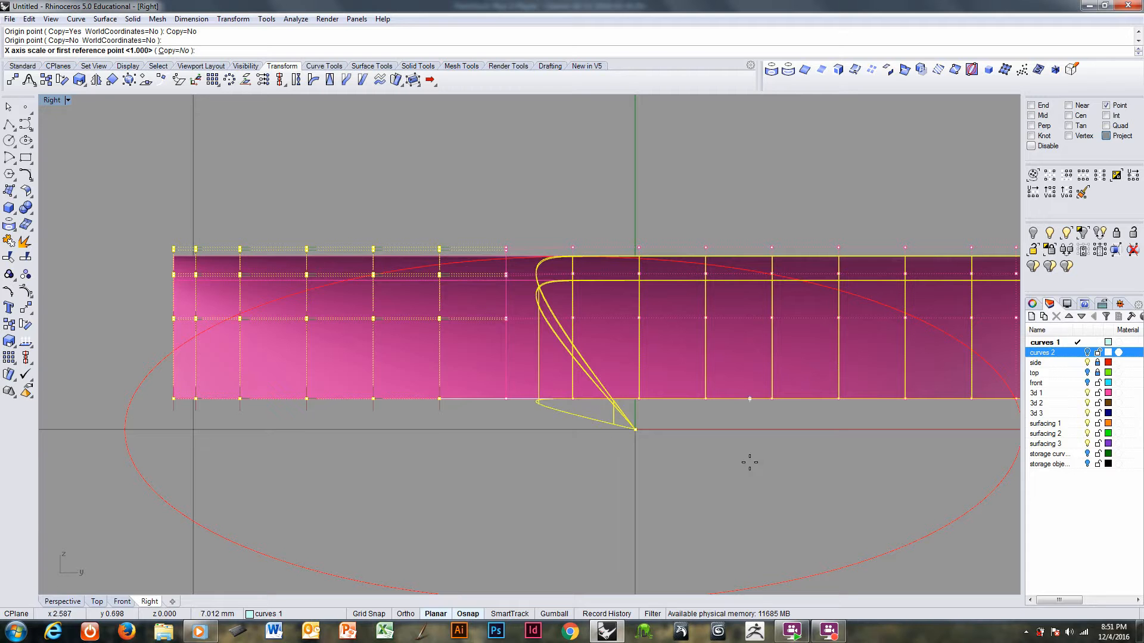
{"action": "key", "text": "Return"}
{"action": "left_click", "coordinate": [440, 181]}
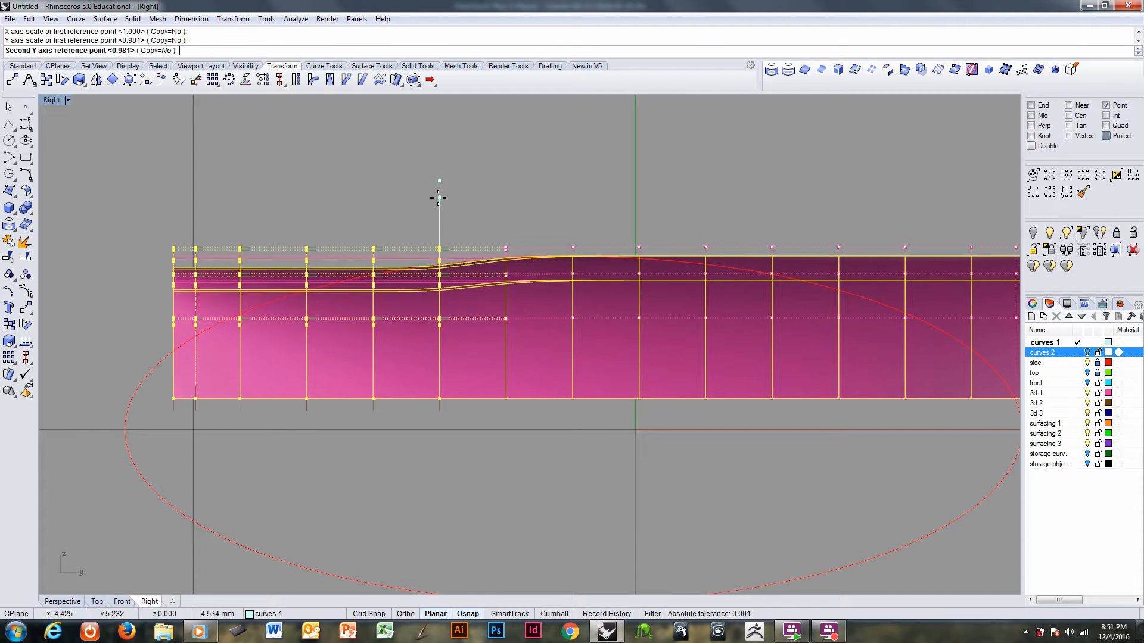
{"action": "left_click", "coordinate": [438, 198]}
{"action": "key", "text": "Return"}
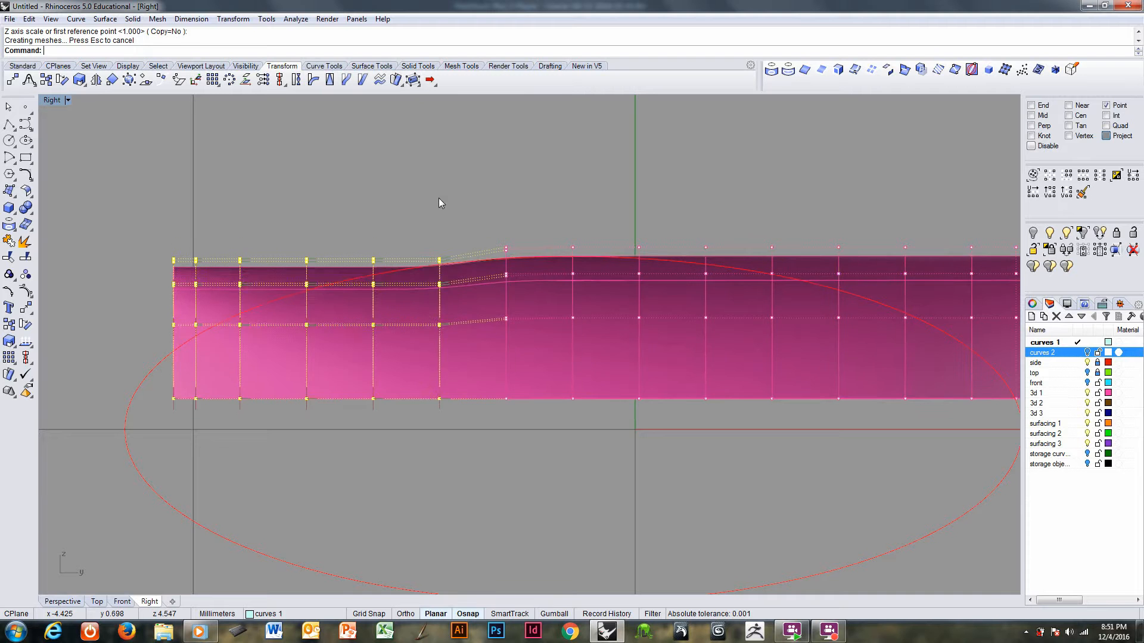
- Drop the next column from the selection and scale the remaining five columns vertically from their base by about 0.91
{"action": "scroll", "coordinate": [414, 245], "scroll_direction": "up", "scroll_amount": 1}
{"action": "left_click_drag", "start_coordinate": [435, 213], "coordinate": [487, 471], "text": "ctrl"}
{"action": "key", "text": "Return"}
{"action": "left_click", "coordinate": [366, 424]}
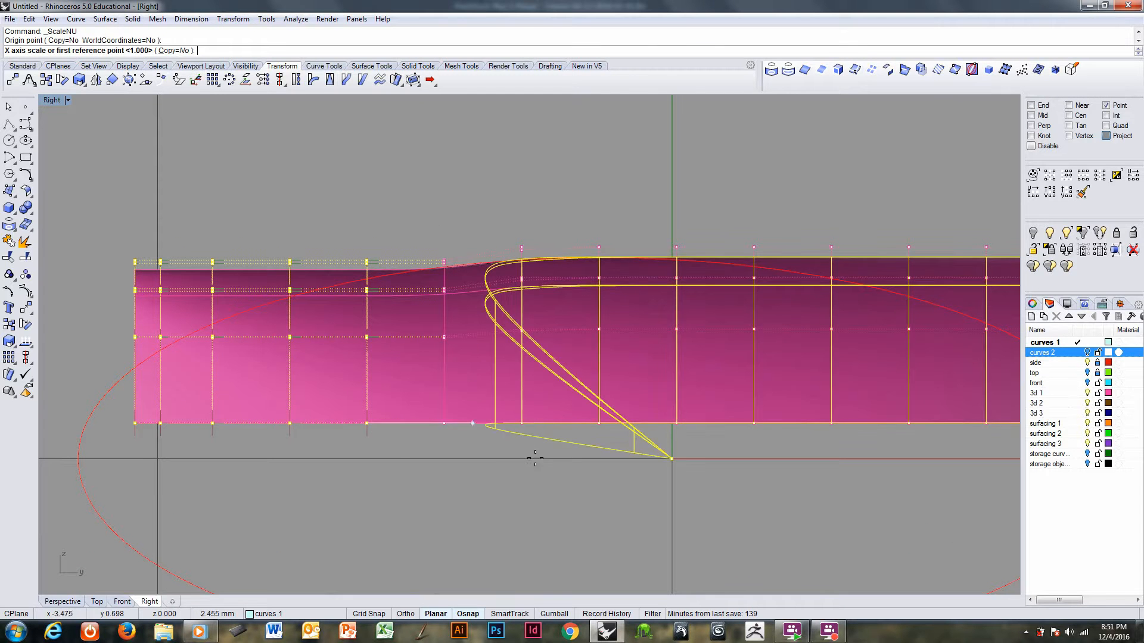
{"action": "key", "text": "Return"}
{"action": "left_click", "coordinate": [429, 186]}
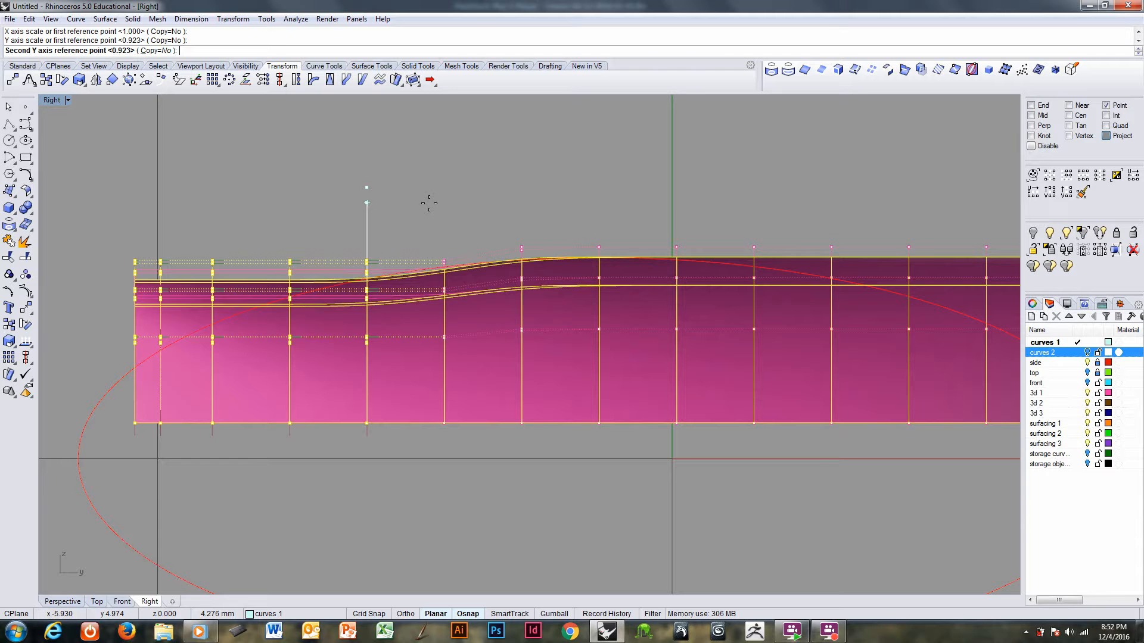
{"action": "left_click", "coordinate": [426, 209]}
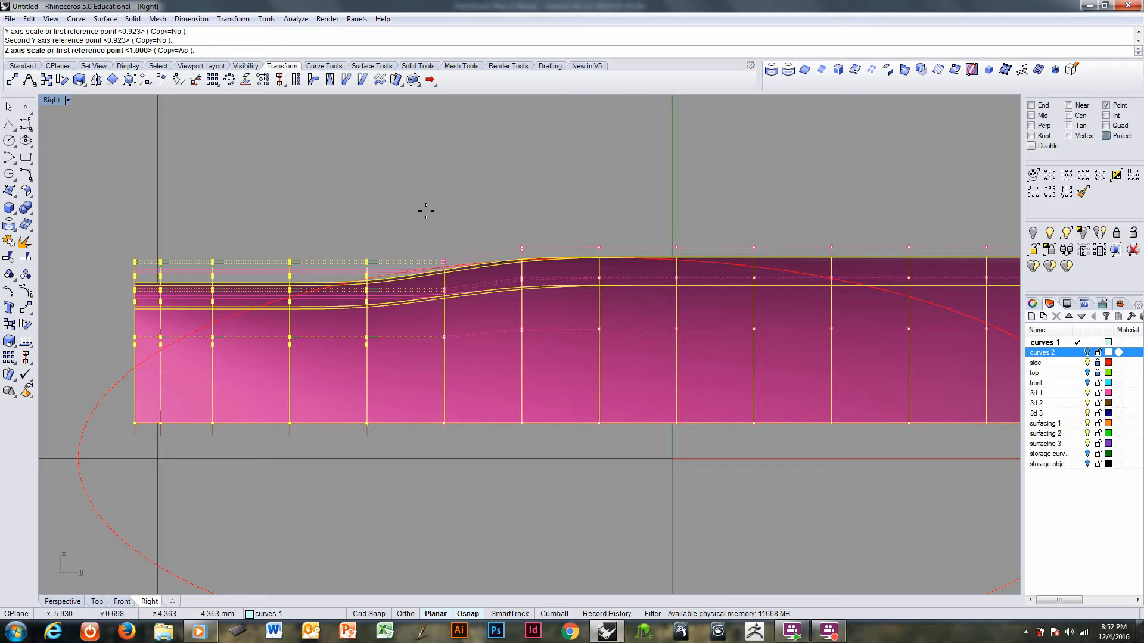
{"action": "key", "text": "Return"}
- Select only the fourth control-point column from the surface's left end and scale it vertically by about 0.87 down to the ellipse
{"action": "left_click_drag", "start_coordinate": [378, 218], "coordinate": [410, 456]}
{"action": "left_click_drag", "start_coordinate": [277, 200], "coordinate": [329, 456]}
{"action": "key", "text": "Return"}
{"action": "left_click", "coordinate": [289, 424]}
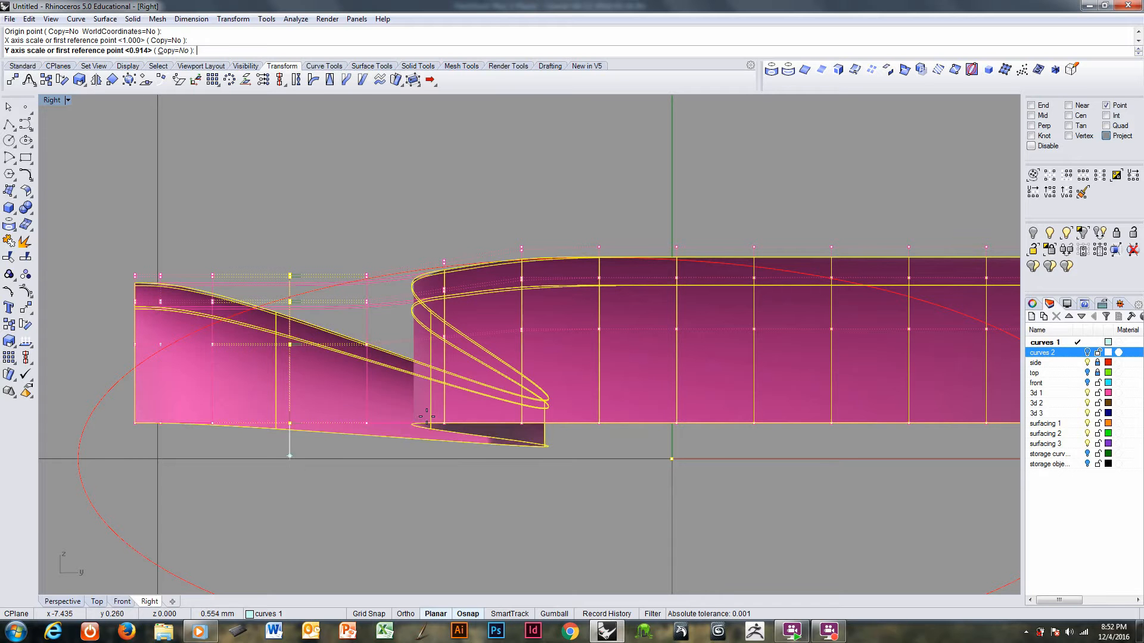
{"action": "key", "text": "Return"}
{"action": "left_click", "coordinate": [326, 177]}
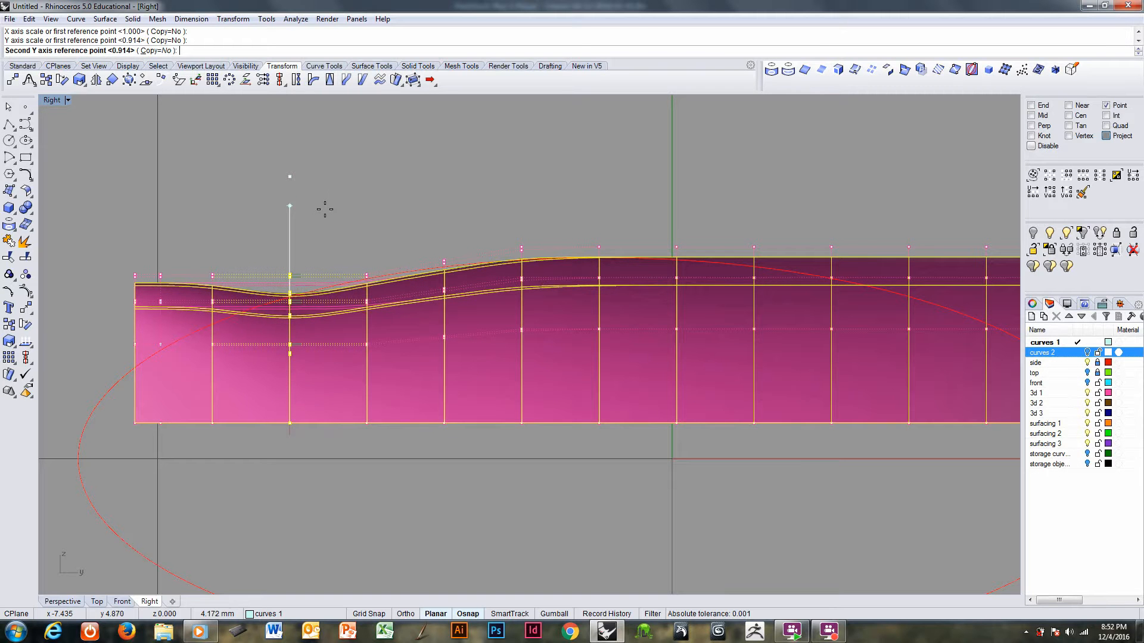
{"action": "left_click", "coordinate": [325, 208]}
{"action": "key", "text": "Return"}
{"action": "scroll", "coordinate": [326, 212], "scroll_direction": "down", "scroll_amount": 2}
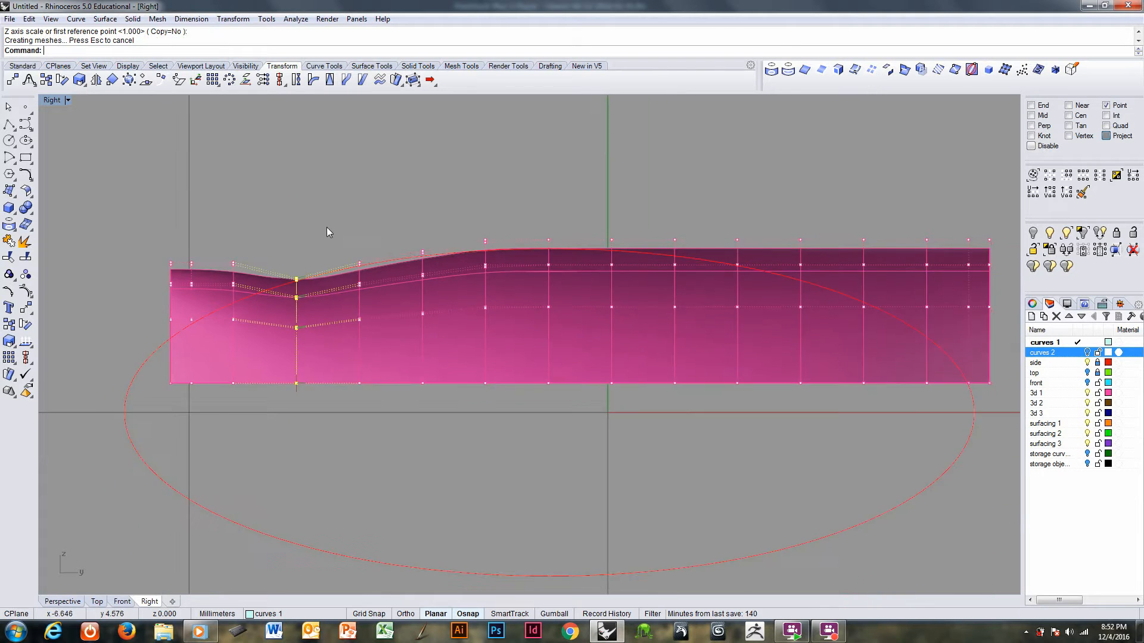
- Scale the third control-point column from the left end vertically from its base by about 0.69, down to the ellipse
{"action": "right_click_drag", "start_coordinate": [267, 284], "coordinate": [374, 268]}
{"action": "scroll", "coordinate": [350, 271], "scroll_direction": "up", "scroll_amount": 3}
{"action": "left_click_drag", "start_coordinate": [319, 183], "coordinate": [384, 449]}
{"action": "key", "text": "Return"}
{"action": "left_click", "coordinate": [338, 402]}
{"action": "key", "text": "Return"}
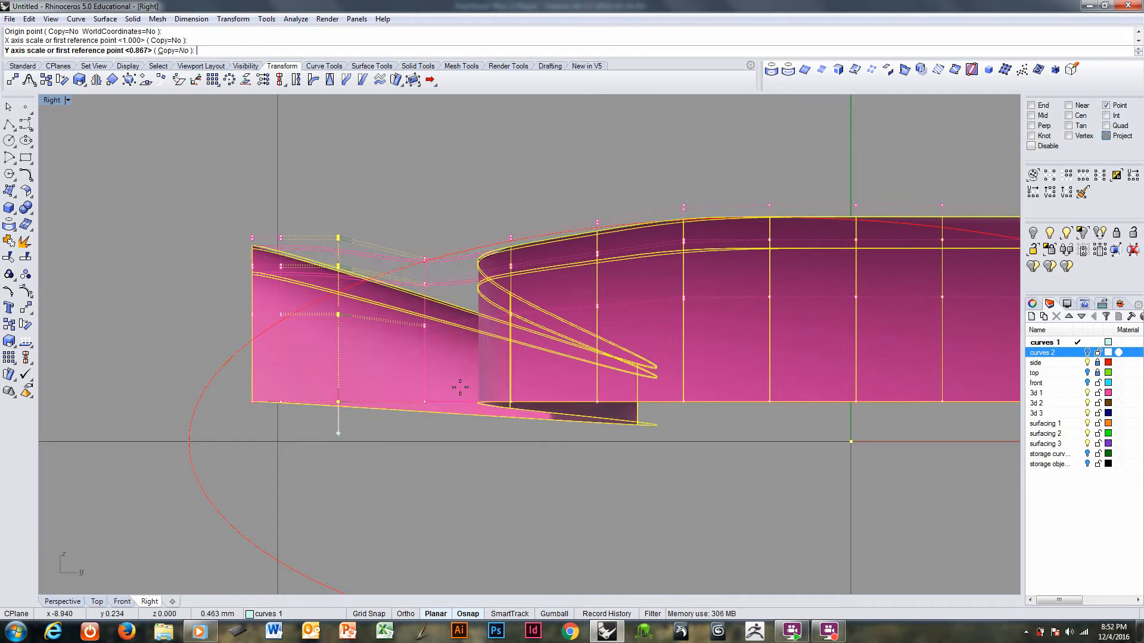
{"action": "left_click", "coordinate": [338, 169]}
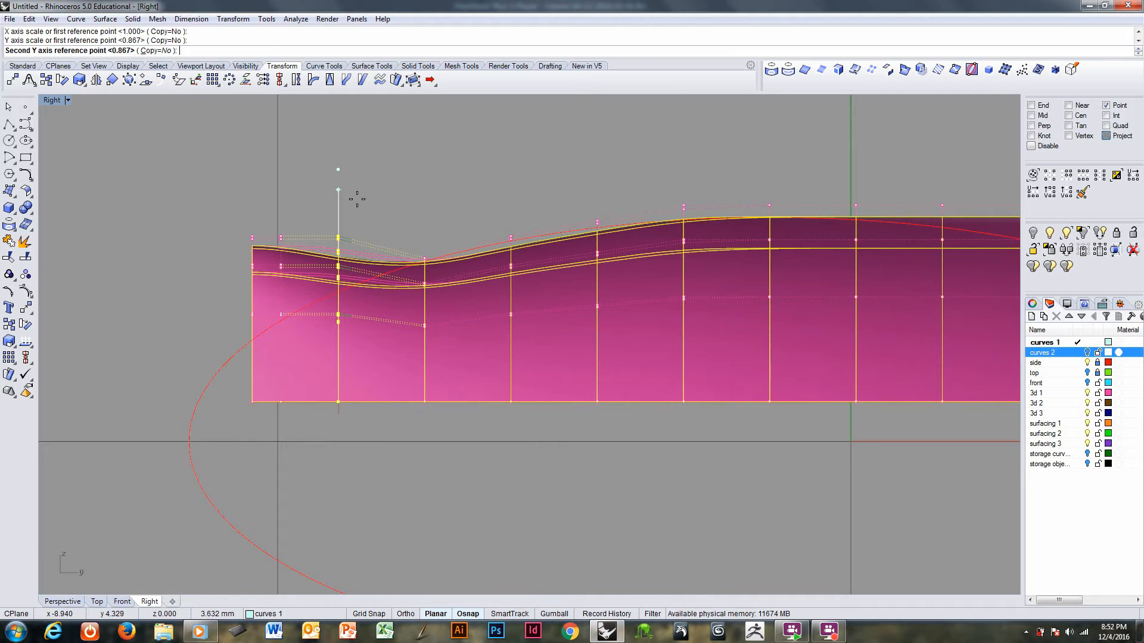
{"action": "left_click", "coordinate": [351, 236]}
{"action": "key", "text": "Return"}
{"action": "right_click_drag", "start_coordinate": [349, 276], "coordinate": [401, 250]}
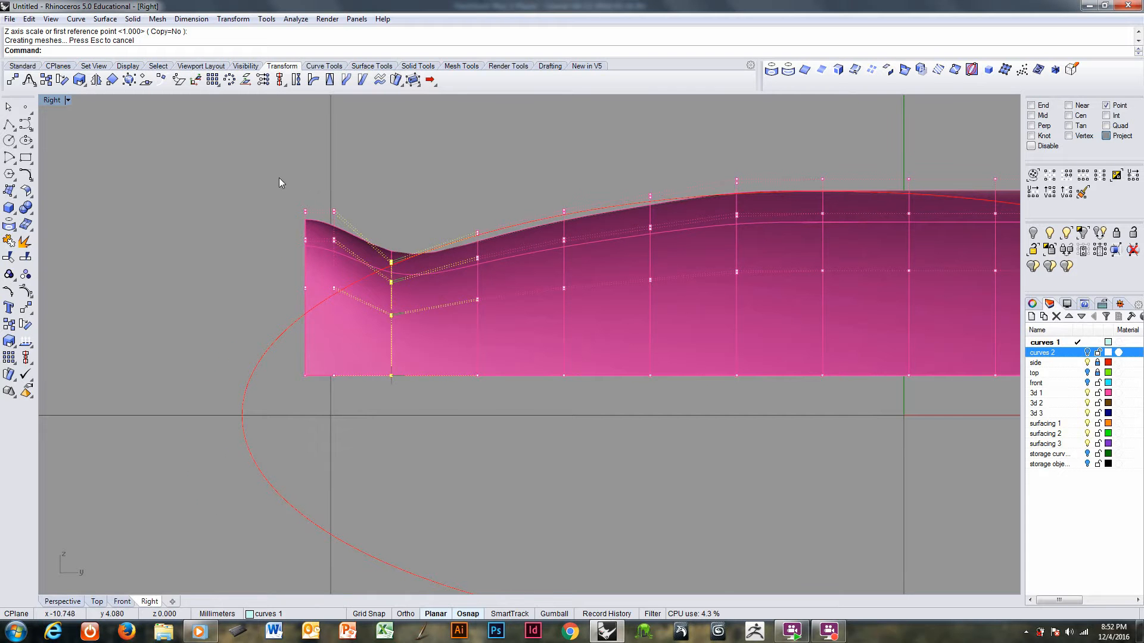
- Select the two control-point columns at the surface's left end
{"action": "left_click_drag", "start_coordinate": [280, 177], "coordinate": [345, 409]}
{"action": "key", "text": "Return"}
{"action": "left_click", "coordinate": [333, 377]}
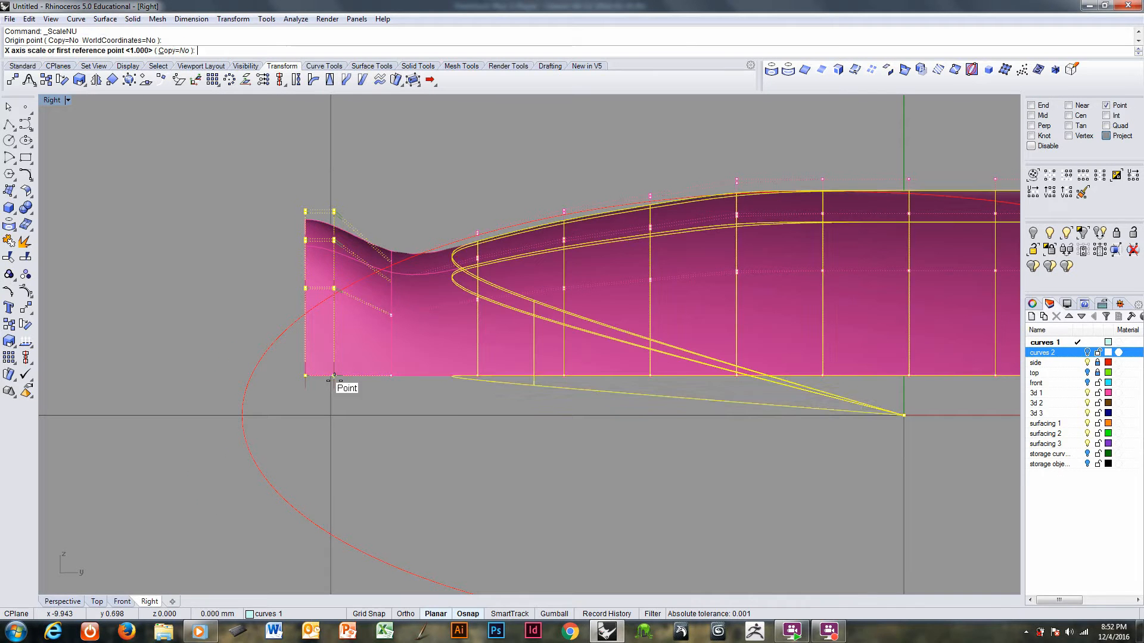
{"action": "key", "text": "Return"}
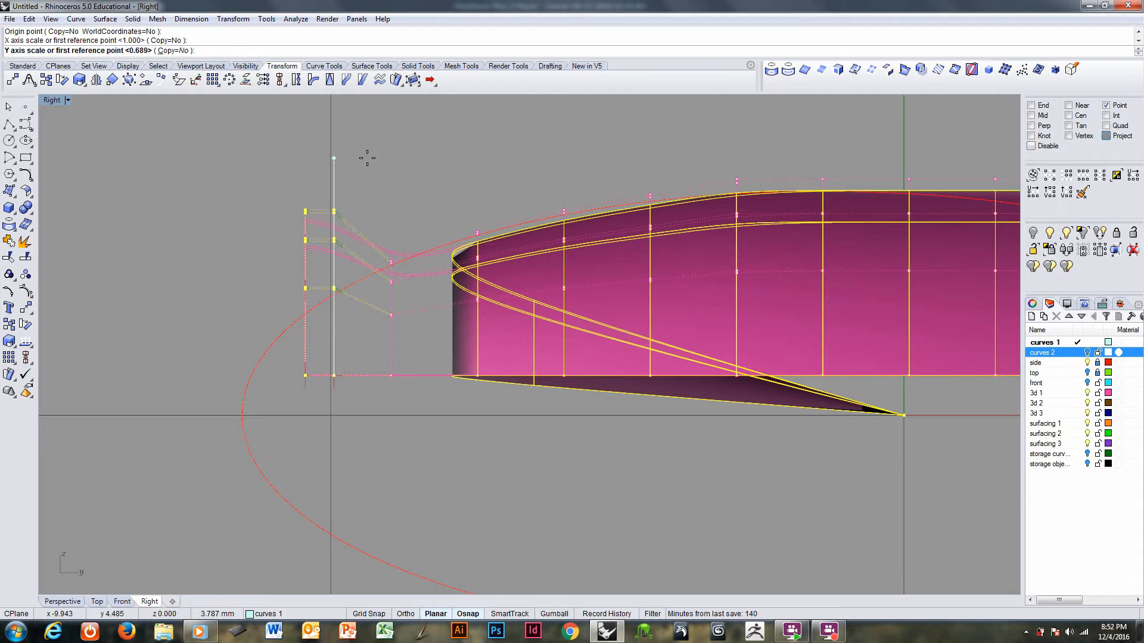
{"action": "key", "text": "Escape"}
{"action": "type", "text": "]"}
{"action": "key", "text": "Return"}
- Non-uniformly scale the two selected end columns vertically from their base by about 0.53, keeping the other axes unchanged
{"action": "key", "text": "Return"}
{"action": "left_click", "coordinate": [334, 376]}
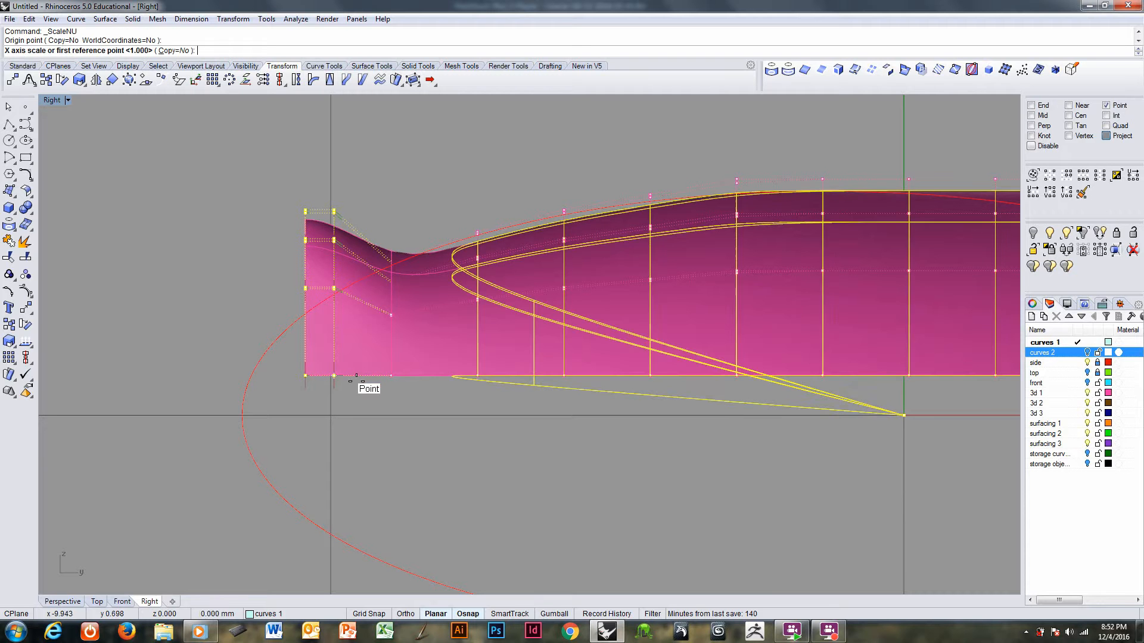
{"action": "key", "text": "Return"}
{"action": "left_click", "coordinate": [334, 151]}
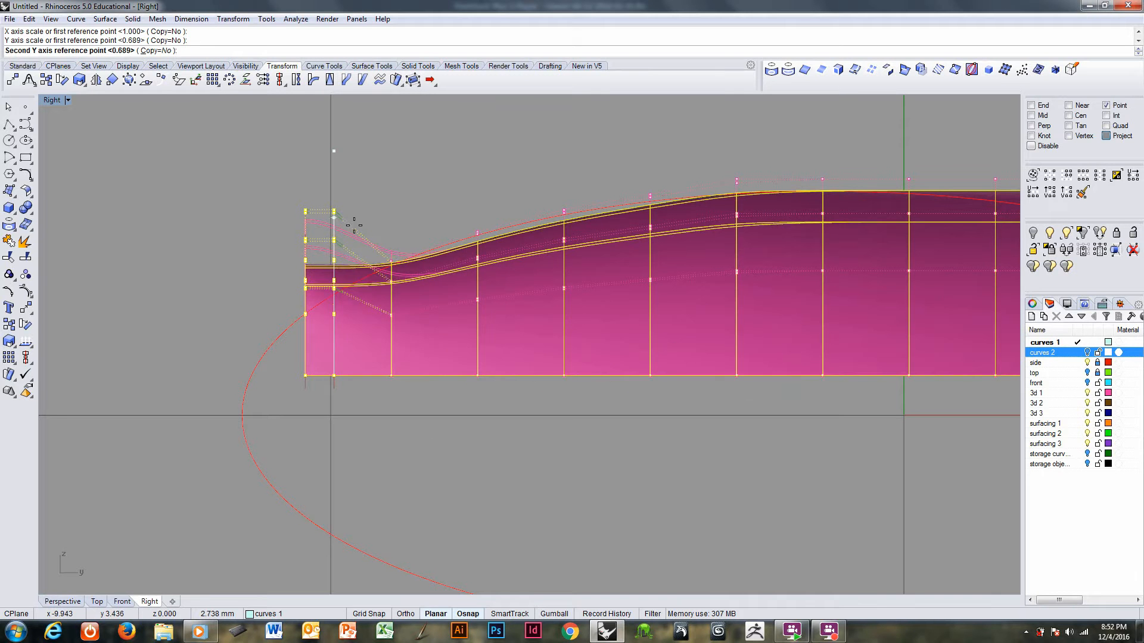
{"action": "left_click", "coordinate": [352, 255]}
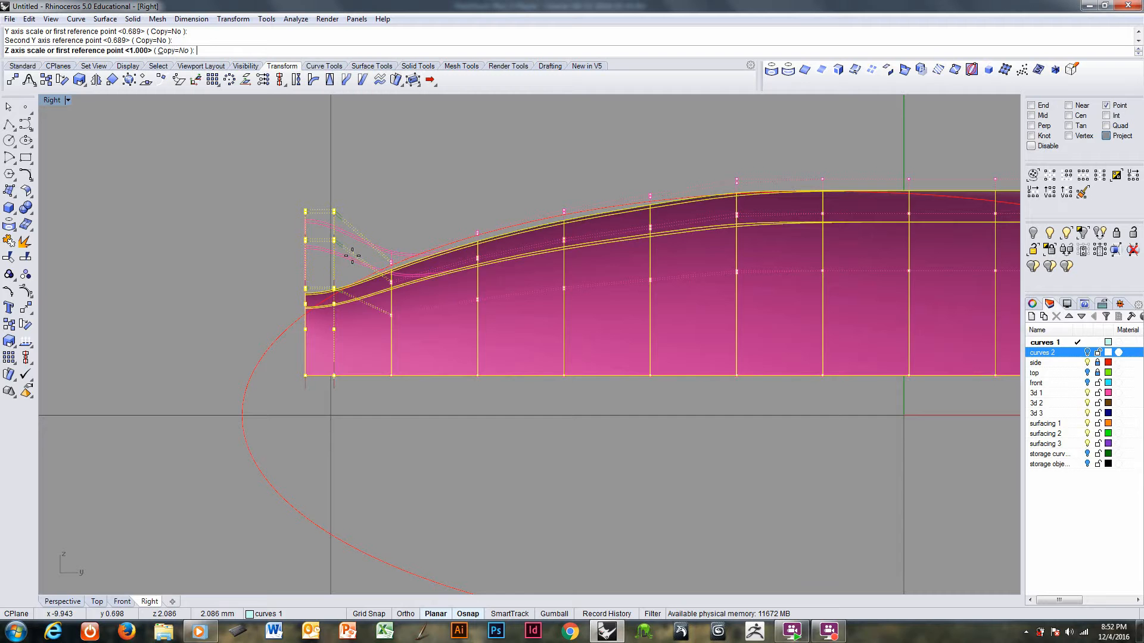
{"action": "key", "text": "Return"}
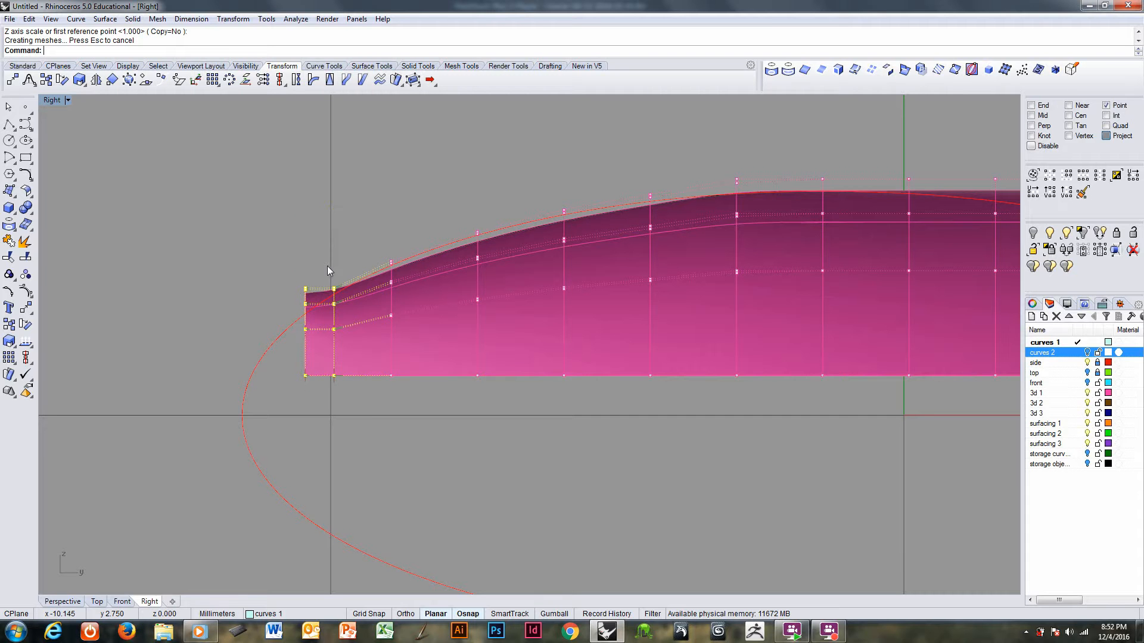
- Deselect the second column and scale only the outermost left column vertically from its base by about 0.76 toward the ellipse
{"action": "left_click_drag", "start_coordinate": [327, 266], "coordinate": [363, 399], "text": "ctrl"}
{"action": "key", "text": "Return"}
{"action": "left_click", "coordinate": [304, 377]}
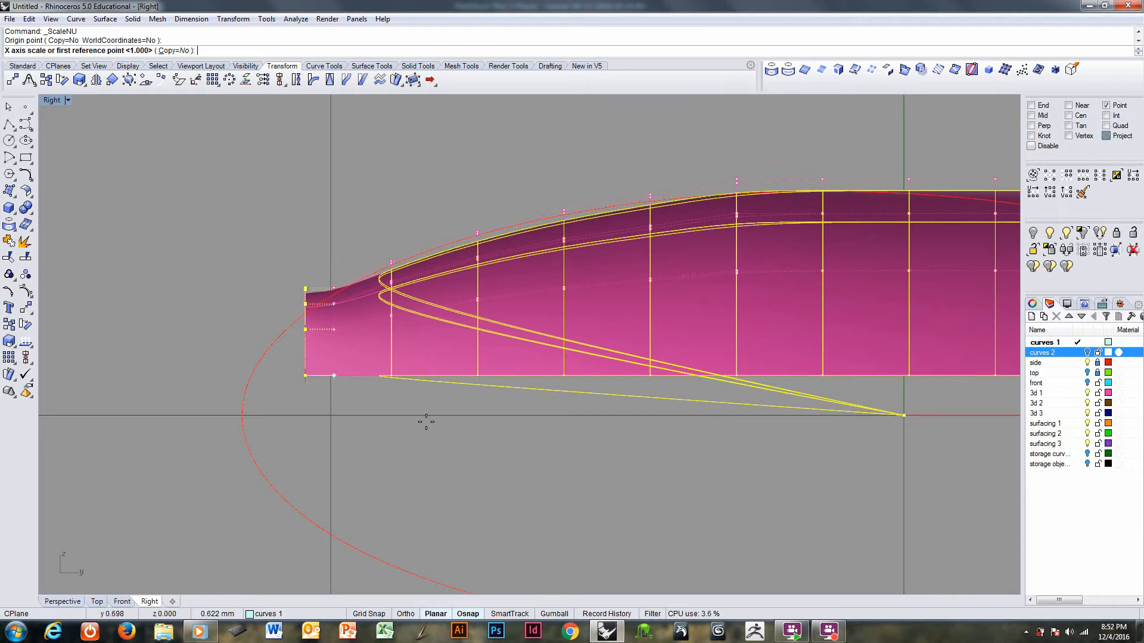
{"action": "key", "text": "Return"}
{"action": "left_click", "coordinate": [305, 375]}
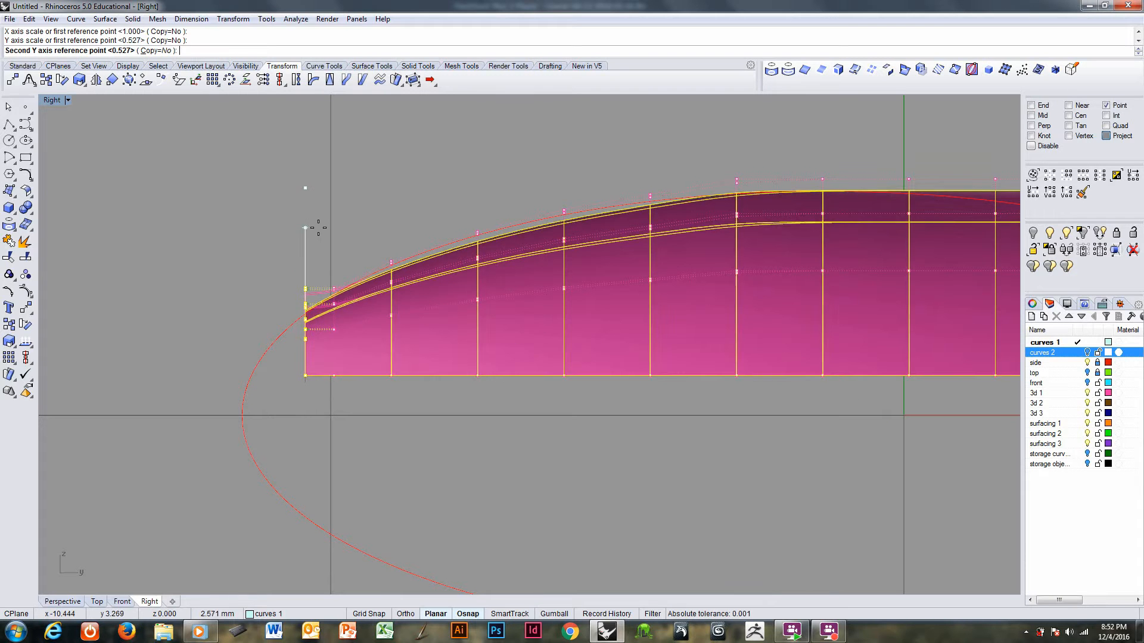
{"action": "left_click", "coordinate": [317, 232]}
{"action": "key", "text": "Return"}
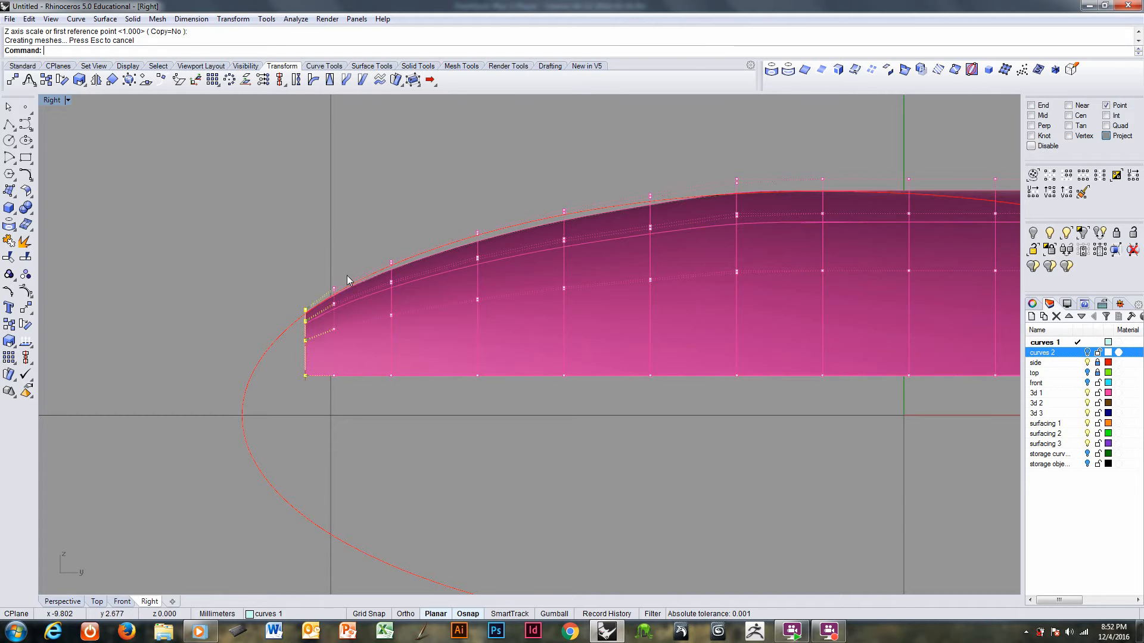
- Scale the third control-point column from the surface's left end vertically from its base by about 1.064, up toward the ellipse
{"action": "mouse_move", "coordinate": [358, 306]}
{"action": "right_mouse_down", "text": "ctrl"}
{"action": "mouse_move", "coordinate": [361, 281]}
{"action": "mouse_move", "coordinate": [359, 305]}
{"action": "right_mouse_up", "text": "ctrl"}
{"action": "left_click_drag", "start_coordinate": [378, 225], "coordinate": [434, 435]}
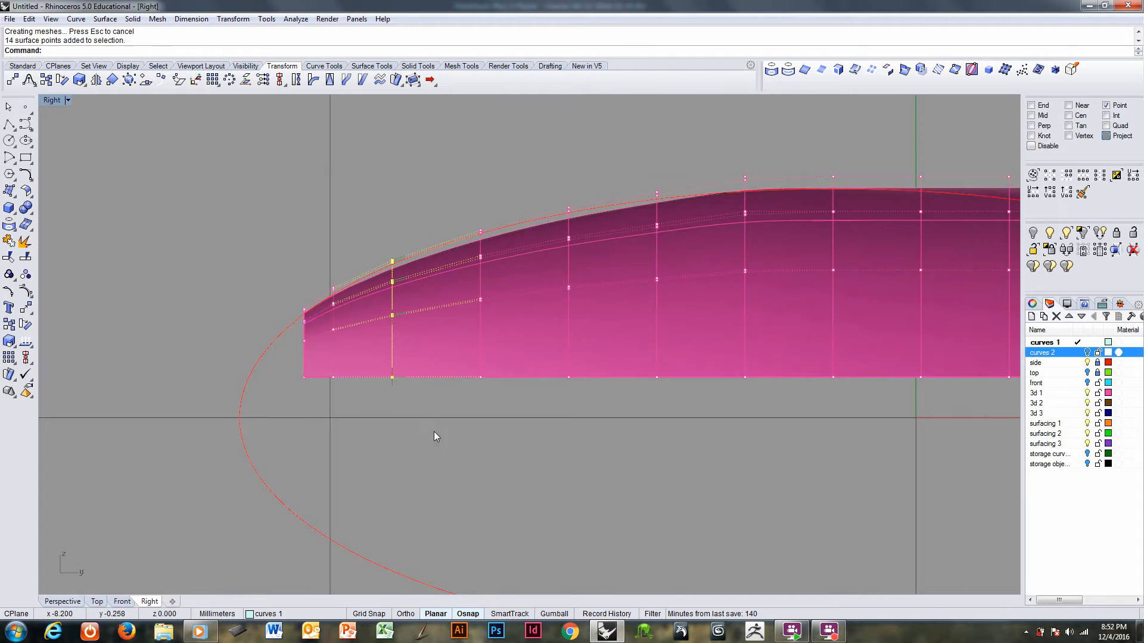
{"action": "key", "text": "Return"}
{"action": "left_click", "coordinate": [392, 376]}
{"action": "key", "text": "Return"}
{"action": "left_click", "coordinate": [392, 208]}
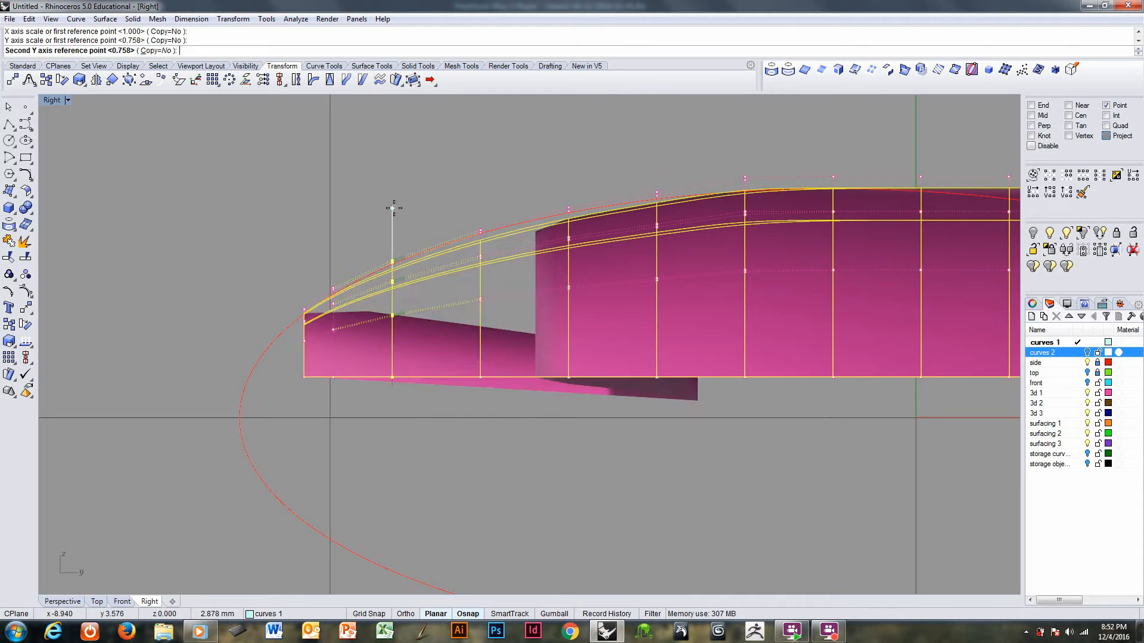
{"action": "left_click", "coordinate": [393, 197]}
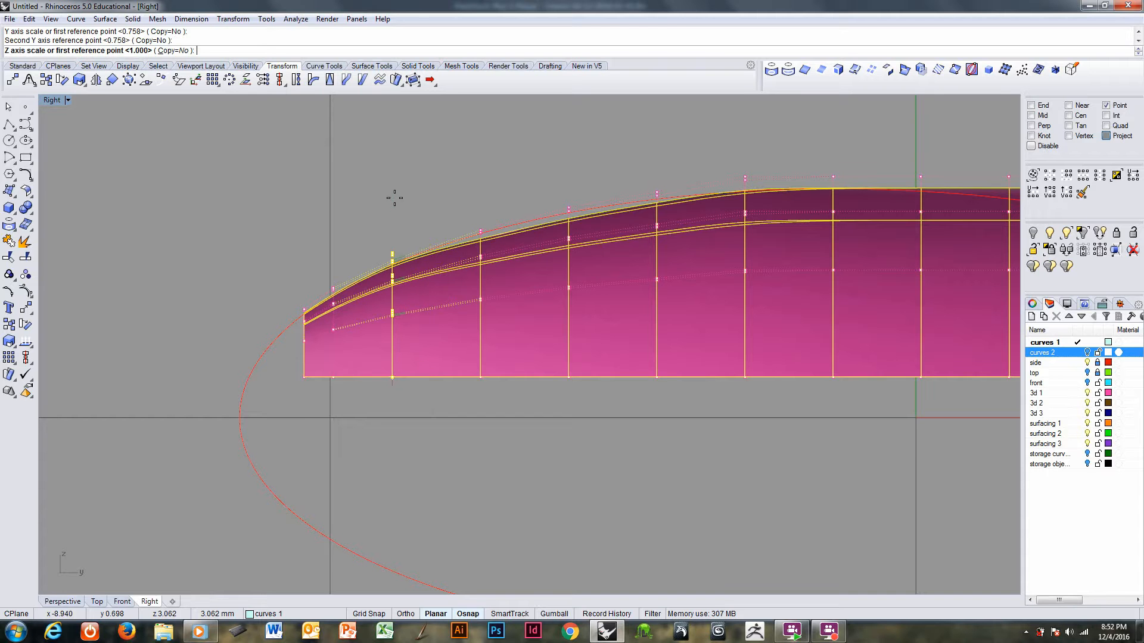
{"action": "key", "text": "Return"}
- Scale the fourth control-point column from the left end vertically from its base by about 1.047 so the profile meets the ellipse
{"action": "left_click_drag", "start_coordinate": [450, 182], "coordinate": [487, 433]}
{"action": "key", "text": "Return"}
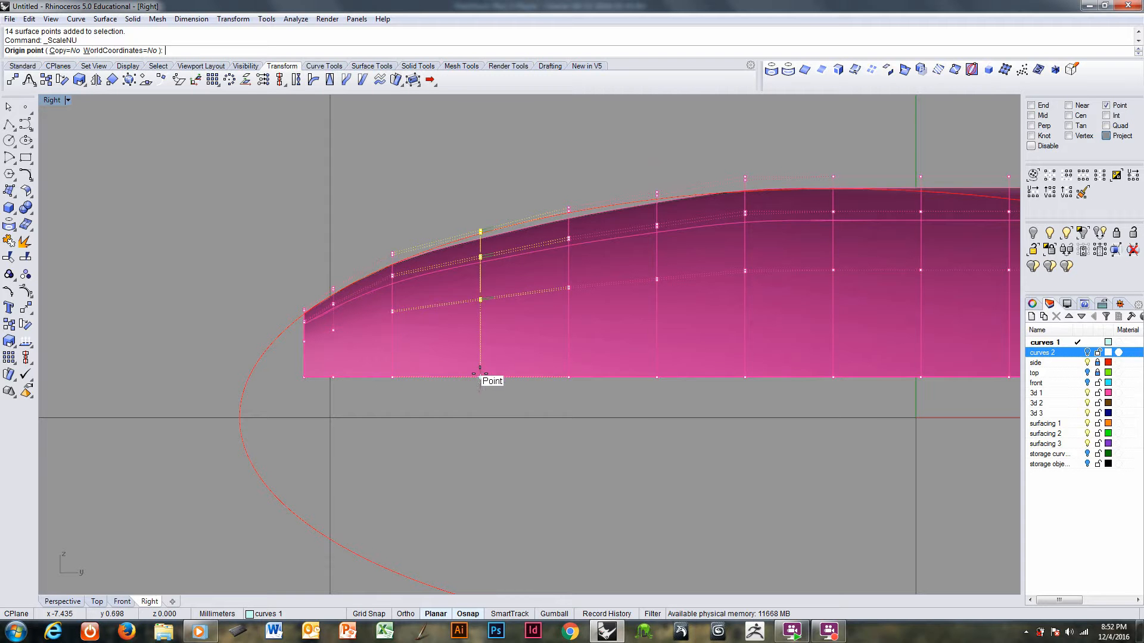
{"action": "left_click", "coordinate": [480, 377]}
{"action": "key", "text": "Return"}
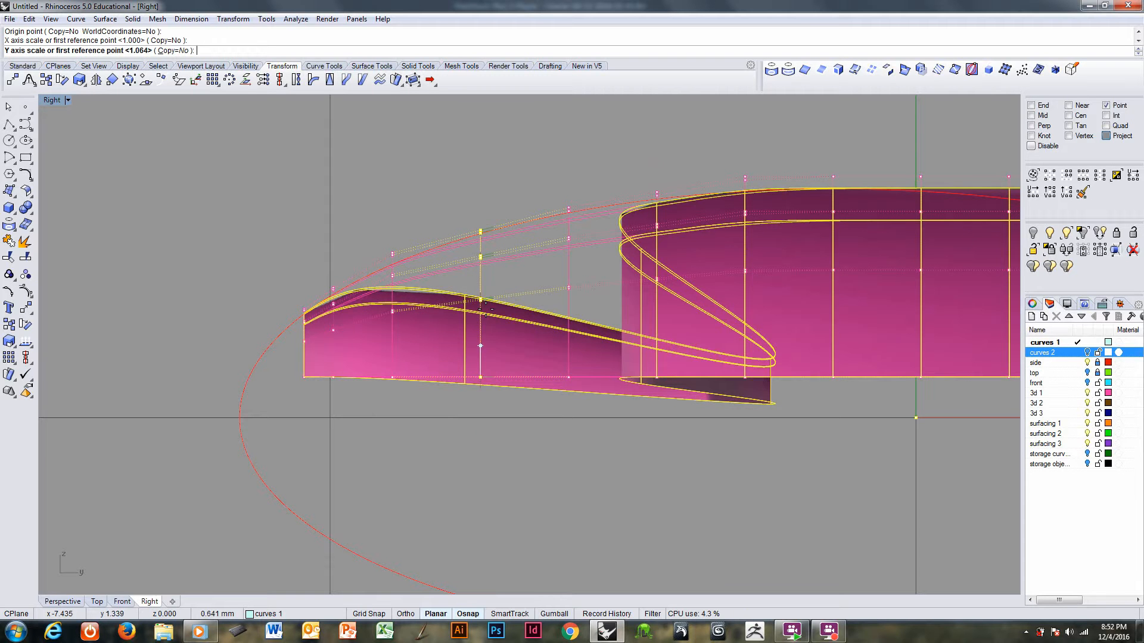
{"action": "left_click", "coordinate": [458, 208]}
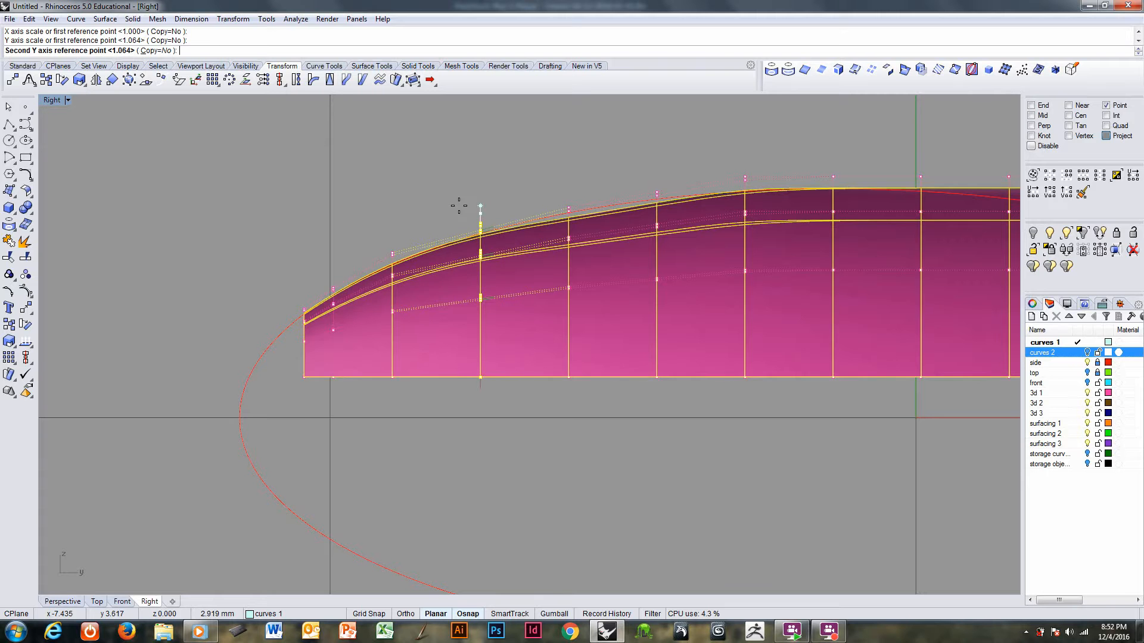
{"action": "left_click", "coordinate": [459, 205]}
{"action": "key", "text": "Return"}
- Scale the fifth control-point column from the left end vertically from its base by about 1.053 to match the ellipse
{"action": "right_click_drag", "start_coordinate": [583, 305], "coordinate": [427, 312]}
{"action": "left_click", "coordinate": [400, 164]}
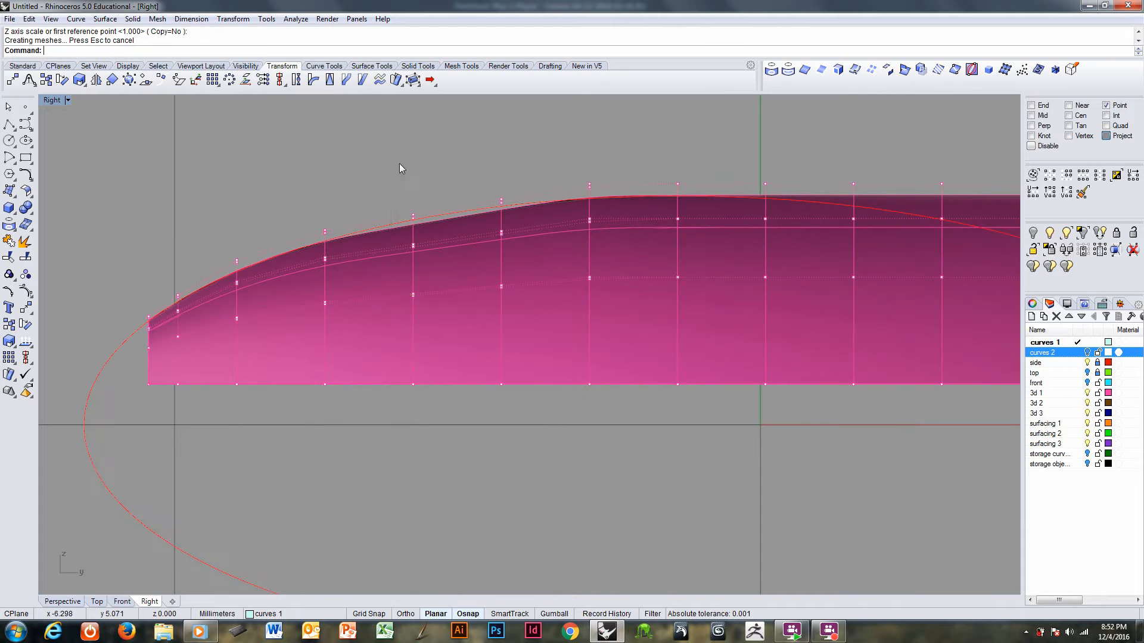
{"action": "left_click_drag", "start_coordinate": [399, 168], "coordinate": [446, 429]}
{"action": "key", "text": "Return"}
{"action": "left_click", "coordinate": [413, 384]}
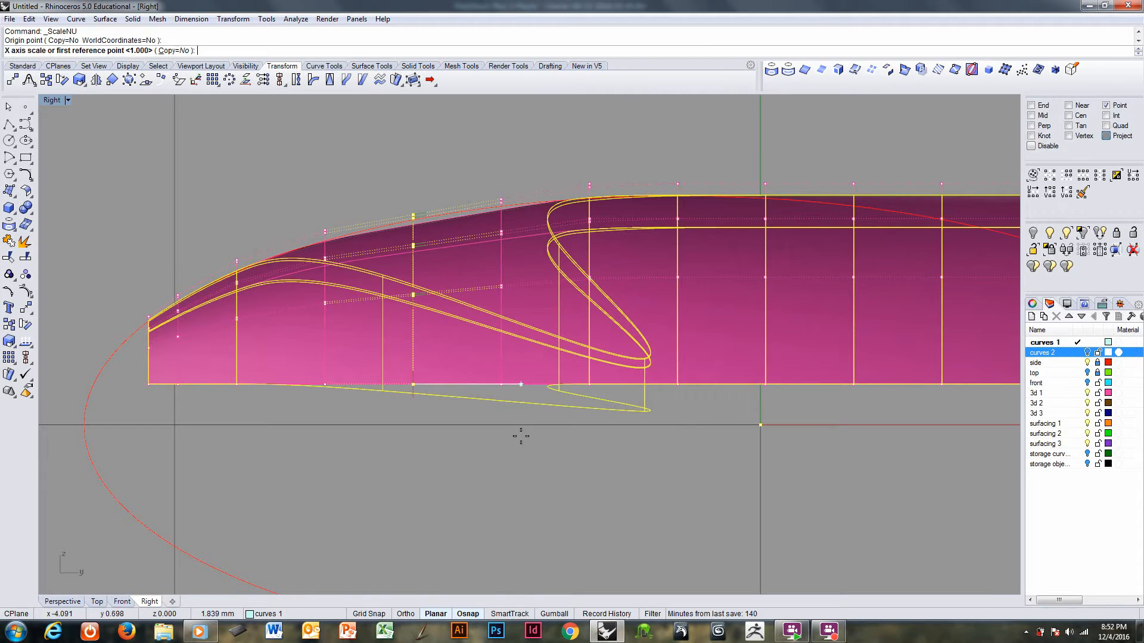
{"action": "key", "text": "Return"}
{"action": "left_click", "coordinate": [414, 198]}
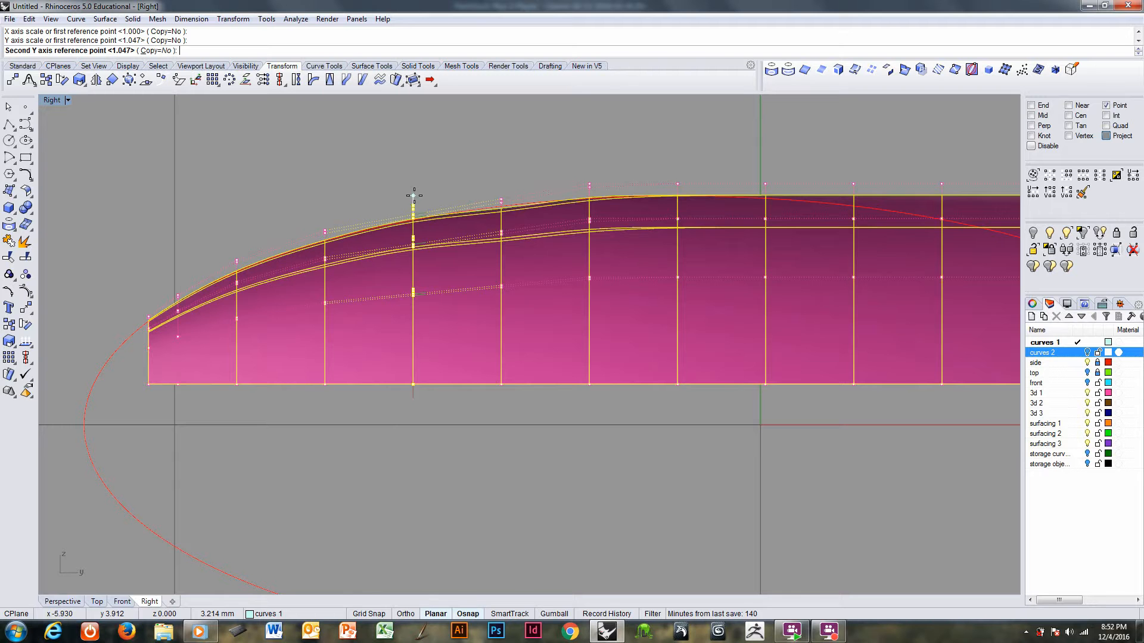
{"action": "left_click", "coordinate": [411, 197]}
{"action": "key", "text": "Return"}
- Scale the sixth control-point column from the left end vertically from its base by about 1.013 to follow the ellipse
{"action": "left_click_drag", "start_coordinate": [477, 162], "coordinate": [535, 431]}
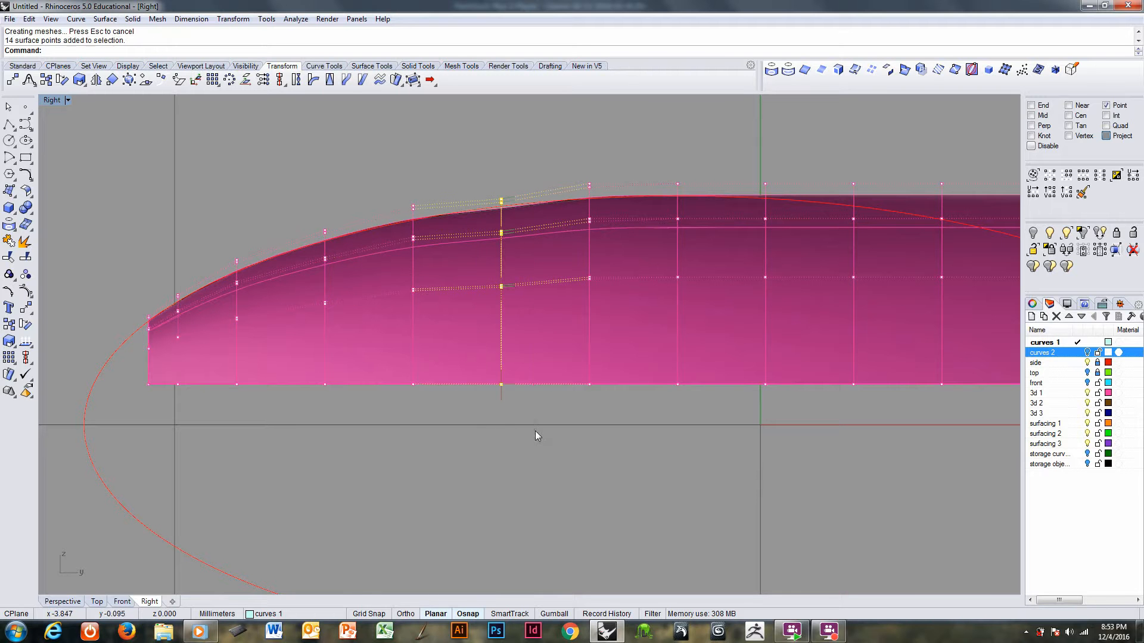
{"action": "key", "text": "Return"}
{"action": "left_click", "coordinate": [501, 385]}
{"action": "key", "text": "Return"}
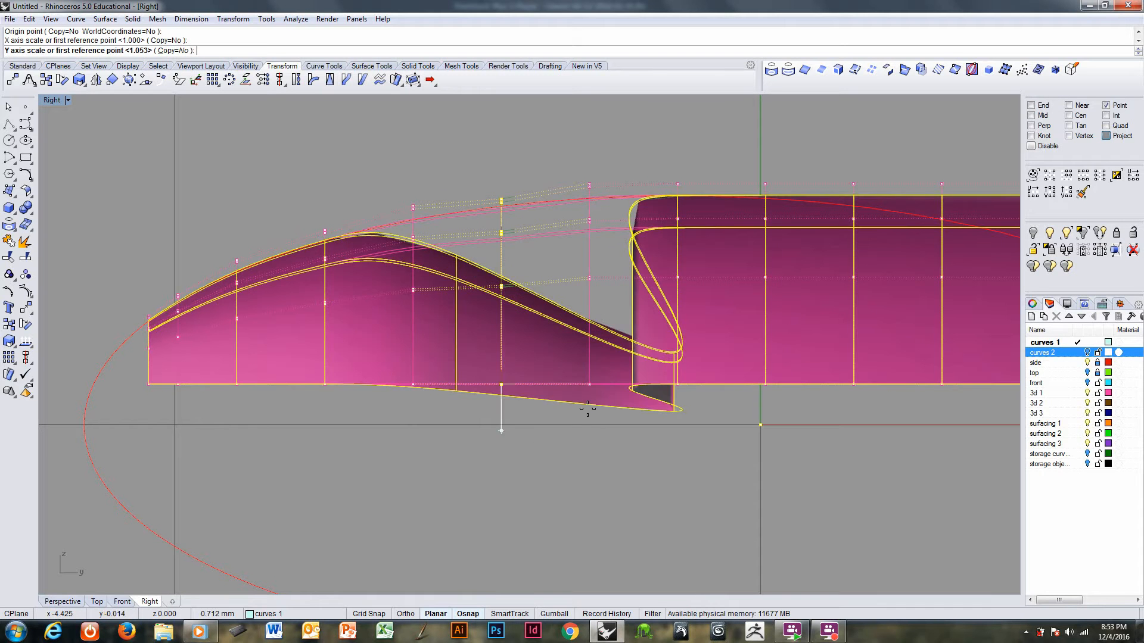
{"action": "left_click", "coordinate": [501, 199]}
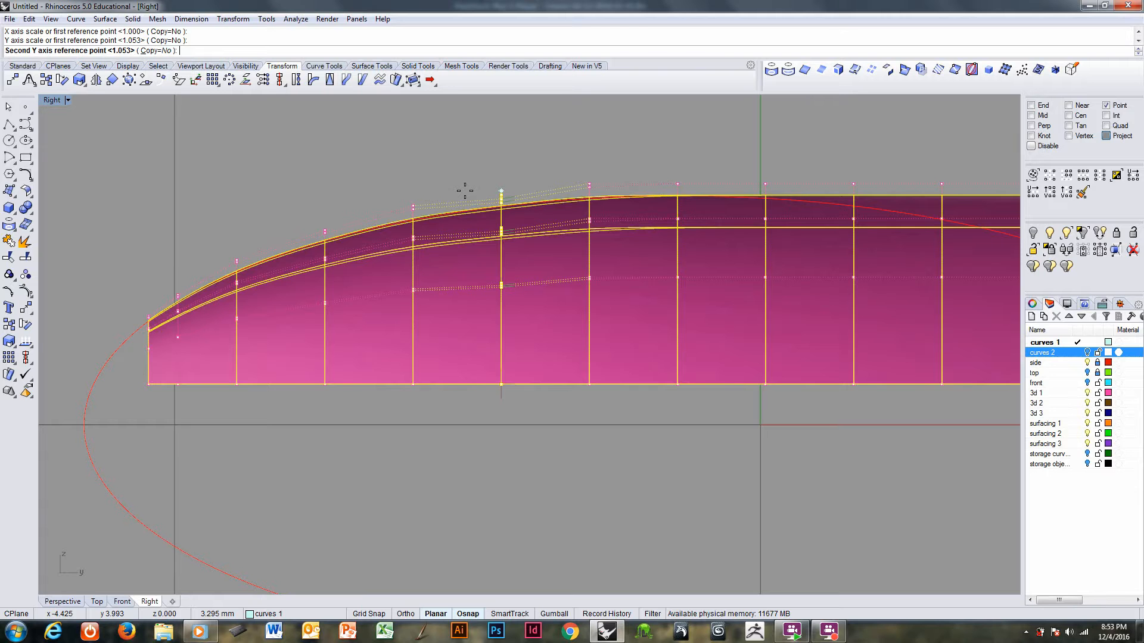
{"action": "left_click", "coordinate": [466, 196]}
{"action": "key", "text": "Return"}
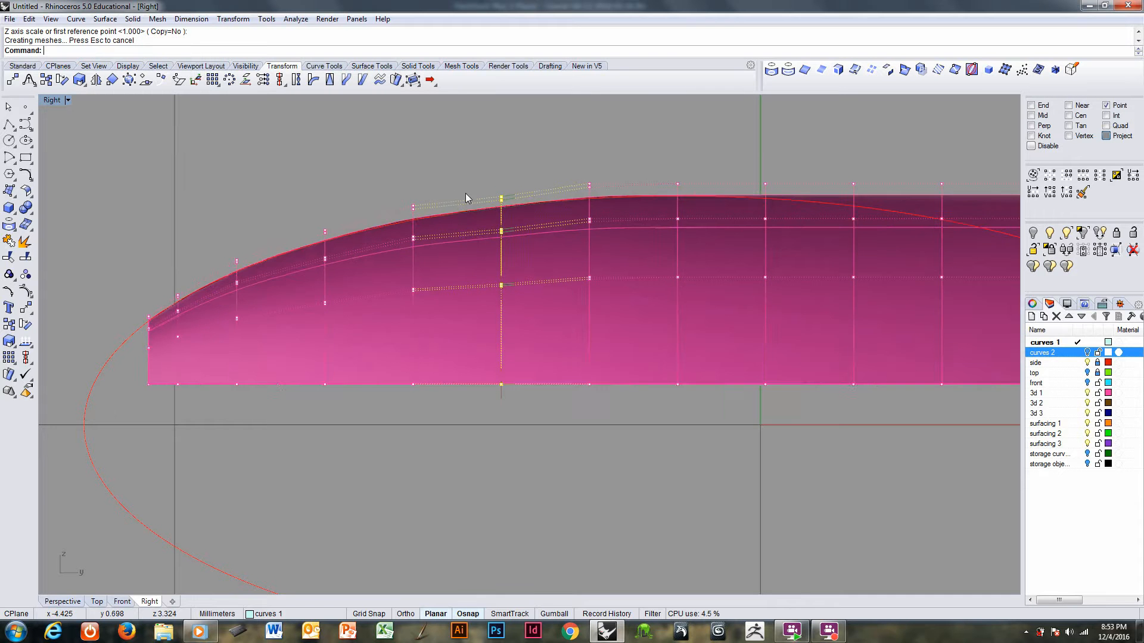
- Select the eight control-point columns at the surface's right end and scale them vertically from their base by about 0.979
{"action": "right_click_drag", "start_coordinate": [708, 330], "coordinate": [402, 310]}
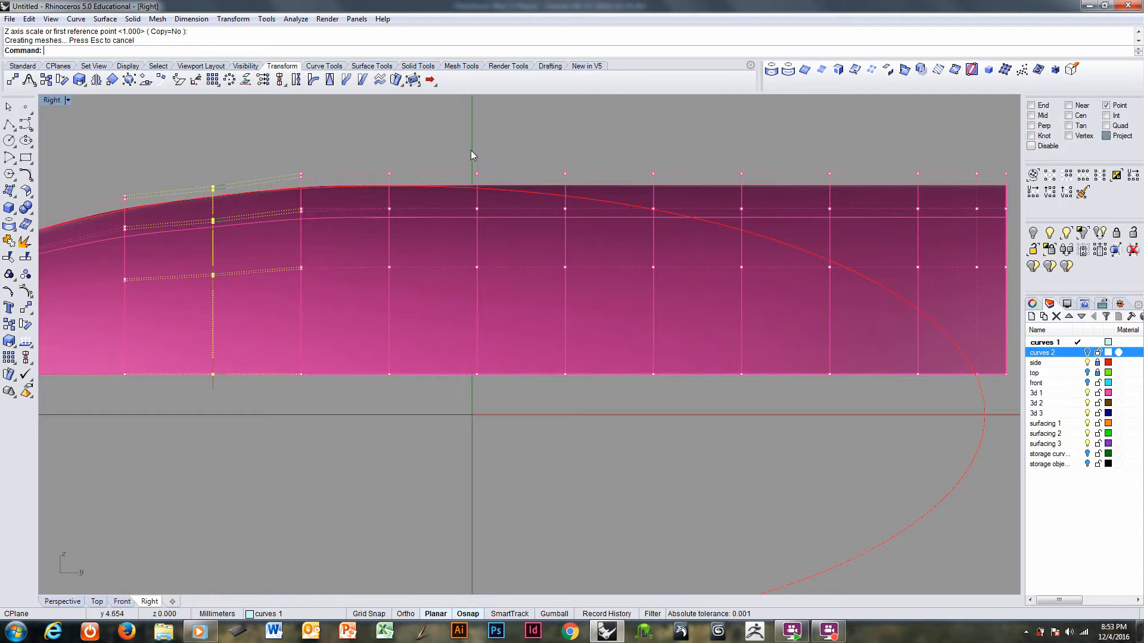
{"action": "scroll", "coordinate": [470, 155], "scroll_direction": "down", "scroll_amount": 3}
{"action": "left_click_drag", "start_coordinate": [401, 149], "coordinate": [849, 382]}
{"action": "scroll", "coordinate": [421, 350], "scroll_direction": "up", "scroll_amount": 2}
{"action": "right_click", "coordinate": [430, 340]}
{"action": "left_click", "coordinate": [420, 351]}
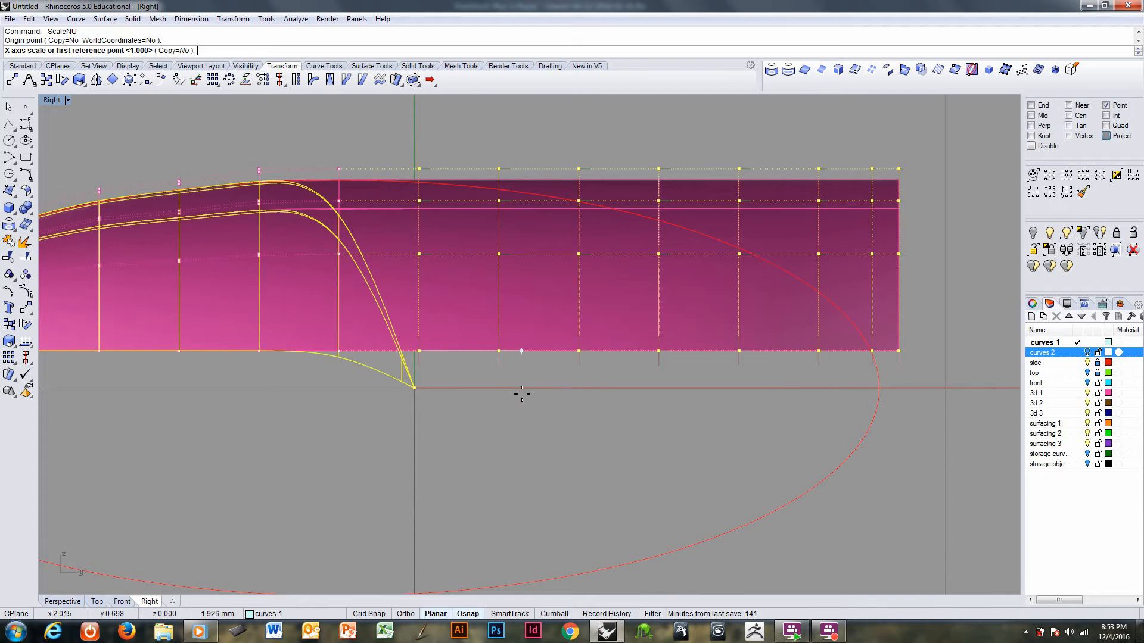
{"action": "right_click", "coordinate": [522, 394]}
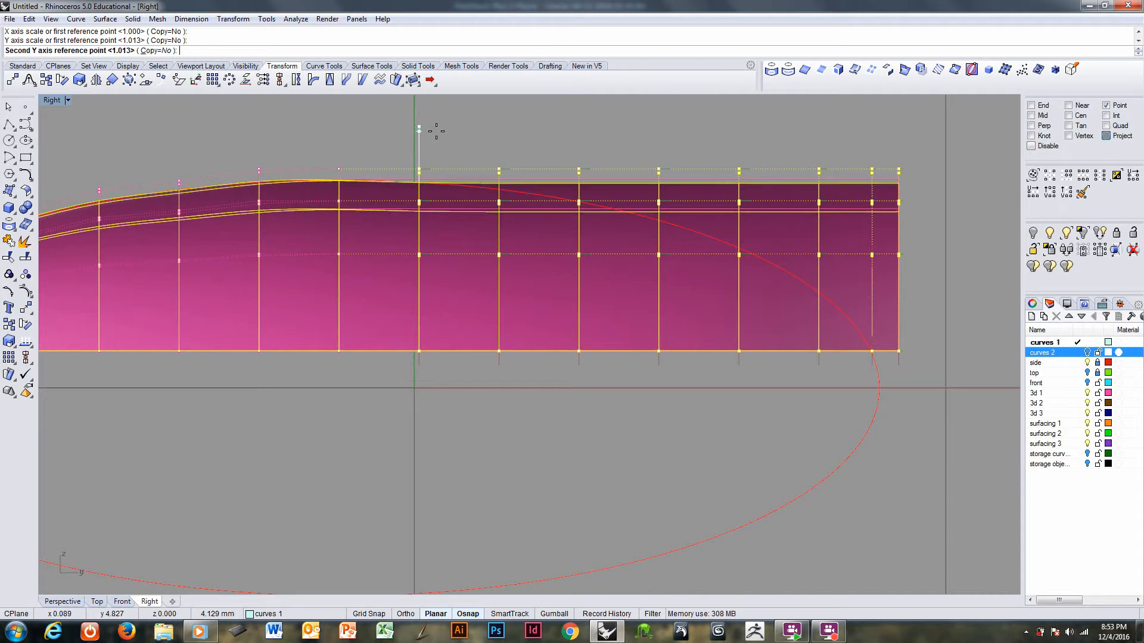
{"action": "left_click", "coordinate": [437, 126]}
{"action": "right_click", "coordinate": [436, 128]}
- Deselect the column nearest the vertical axis and scale the remaining seven columns vertically from their base by about 0.961
{"action": "left_click_drag", "start_coordinate": [399, 143], "coordinate": [463, 410], "text": "ctrl"}
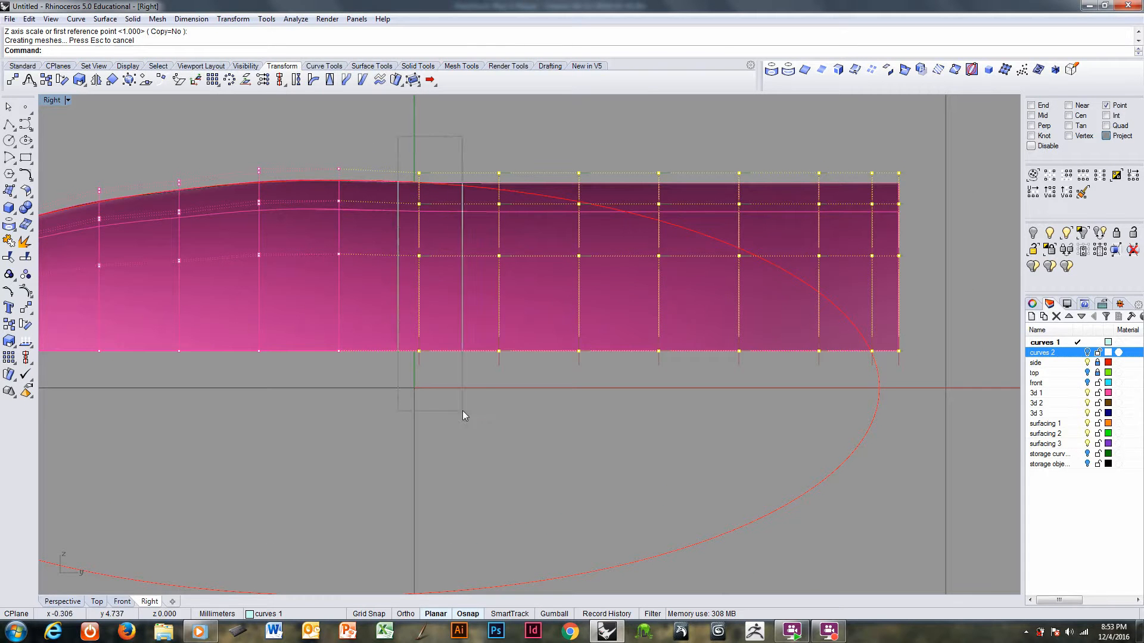
{"action": "right_click", "coordinate": [471, 399]}
{"action": "left_click", "coordinate": [499, 351]}
{"action": "right_click", "coordinate": [581, 417]}
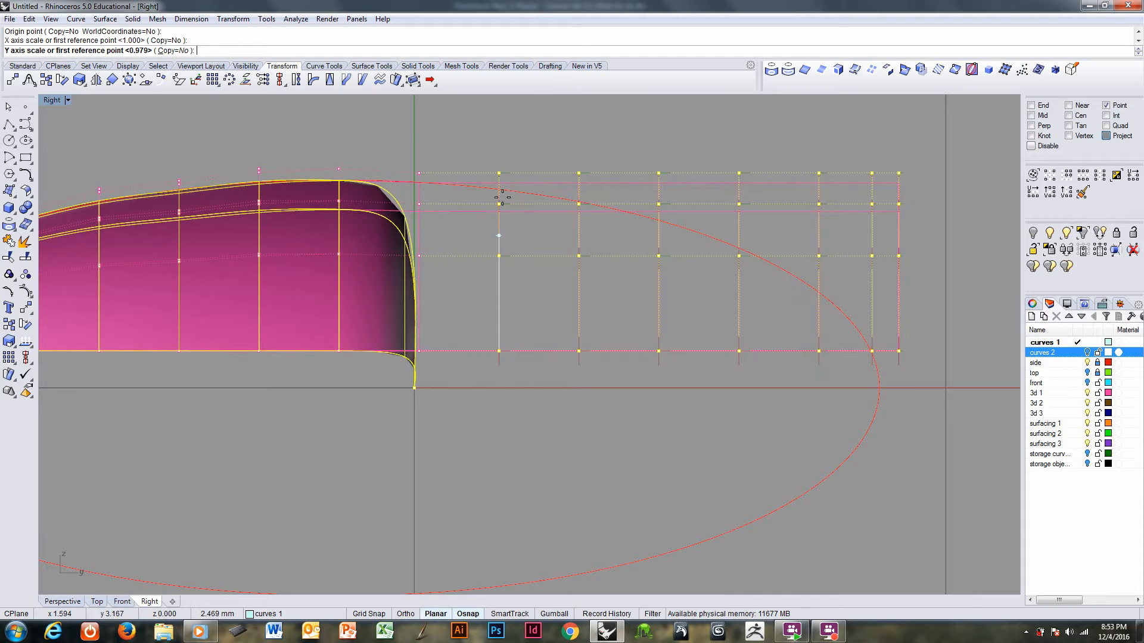
{"action": "left_click", "coordinate": [500, 141]}
{"action": "left_click", "coordinate": [503, 143]}
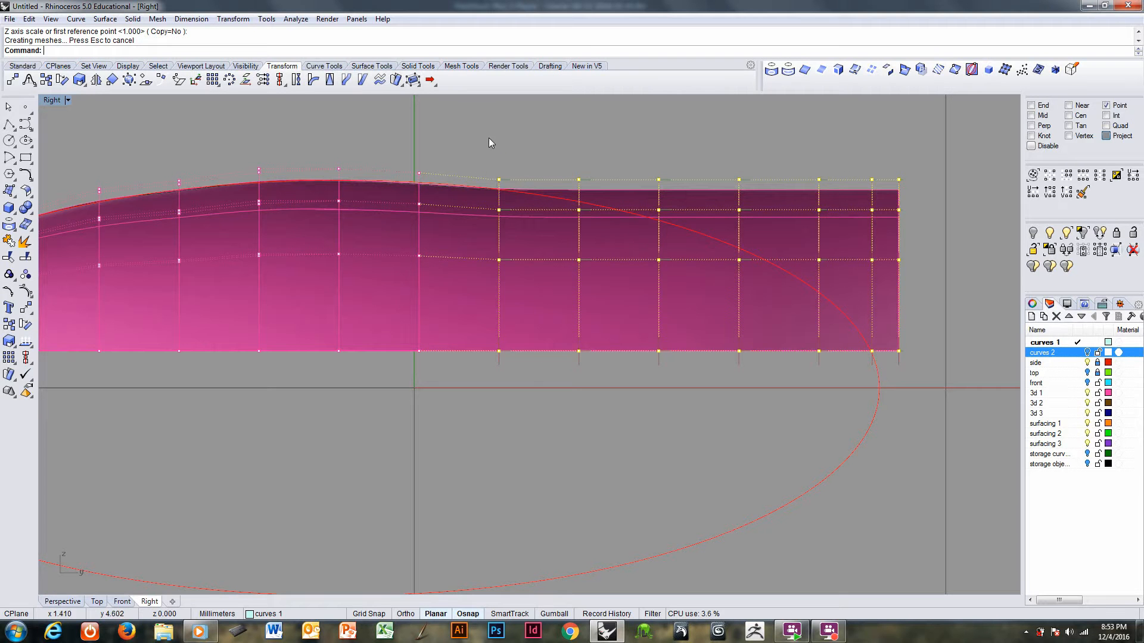
- Deselect the leftmost selected column and scale the remaining six columns vertically from their base by about 0.933
{"action": "left_click_drag", "start_coordinate": [493, 141], "coordinate": [544, 401], "text": "ctrl"}
{"action": "right_click", "coordinate": [554, 387]}
{"action": "left_click", "coordinate": [592, 353]}
{"action": "right_click", "coordinate": [646, 363]}
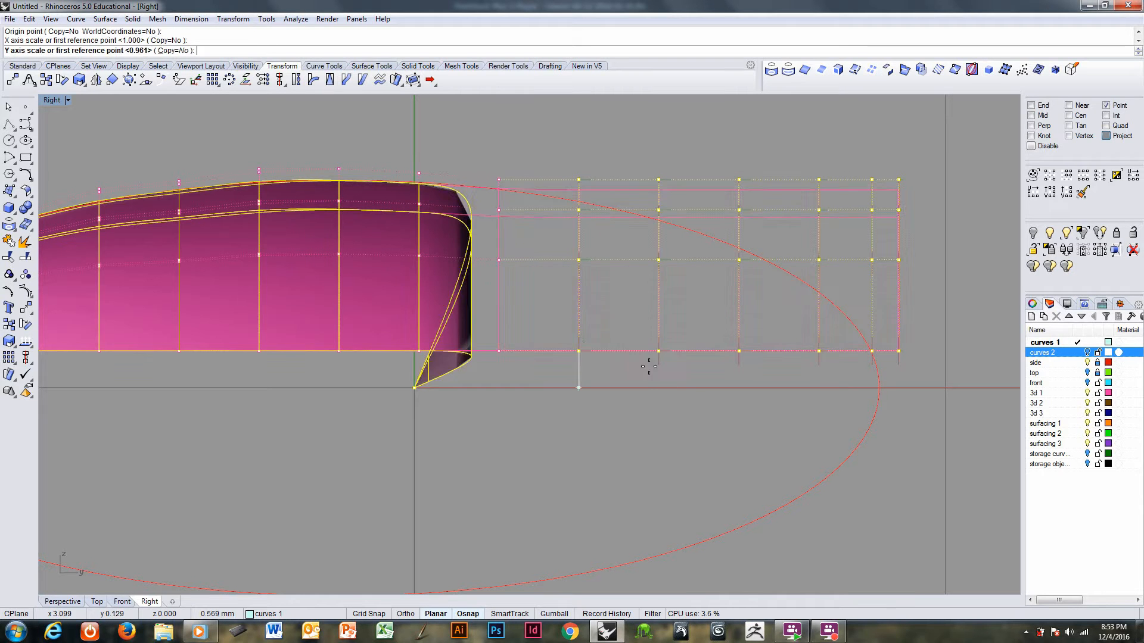
{"action": "left_click", "coordinate": [575, 129]}
{"action": "left_click", "coordinate": [572, 142]}
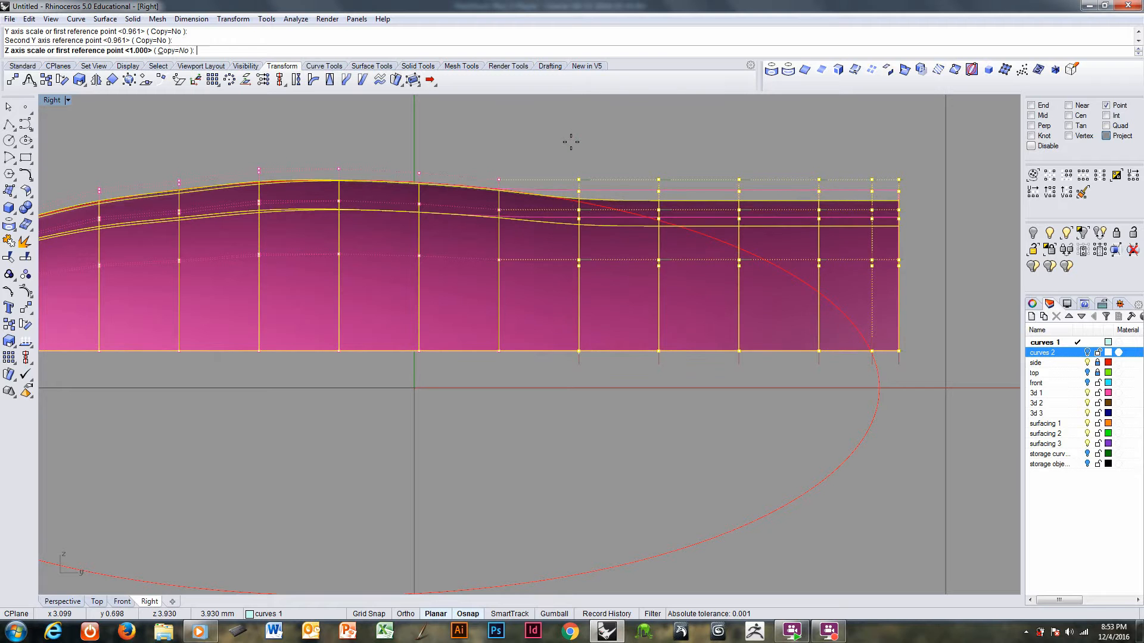
{"action": "right_click", "coordinate": [572, 142]}
- Deselect the next column and scale the remaining five right-end columns vertically from their base by about 0.861, keeping the other axes at 1
{"action": "left_click_drag", "start_coordinate": [567, 146], "coordinate": [607, 392], "text": "ctrl"}
{"action": "right_click", "coordinate": [608, 391]}
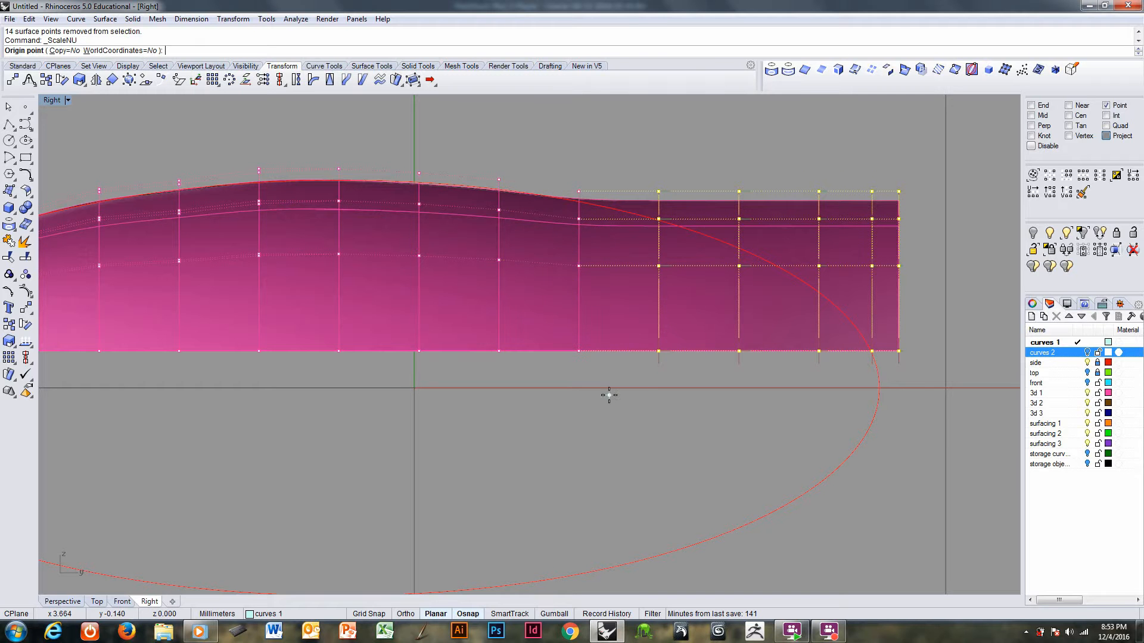
{"action": "left_click", "coordinate": [657, 352]}
{"action": "right_click", "coordinate": [725, 394]}
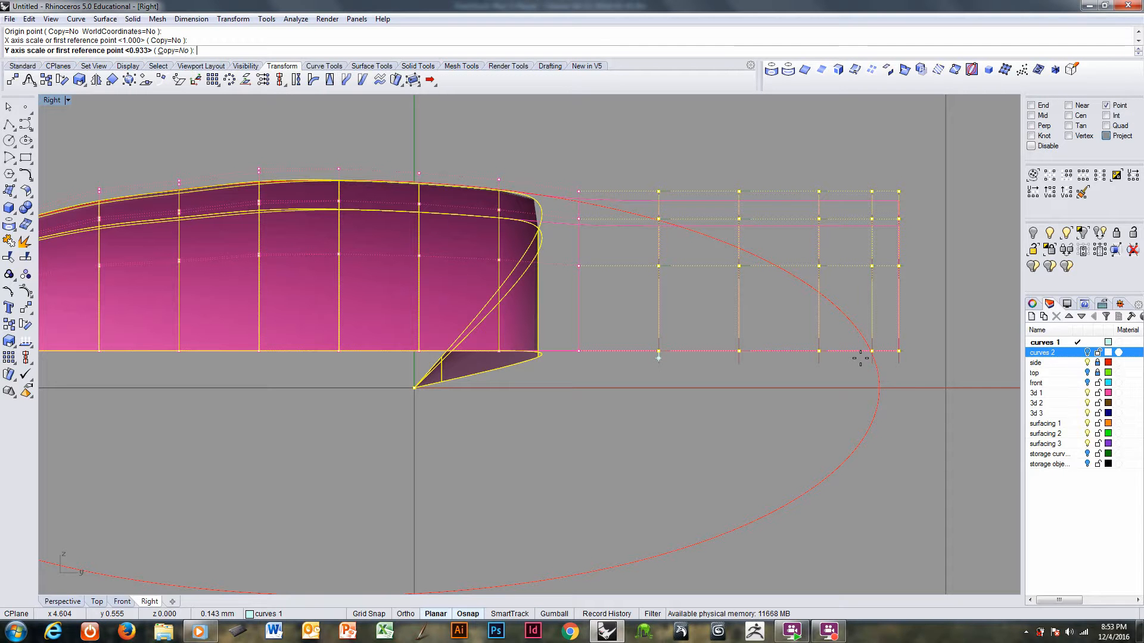
{"action": "left_click", "coordinate": [655, 149]}
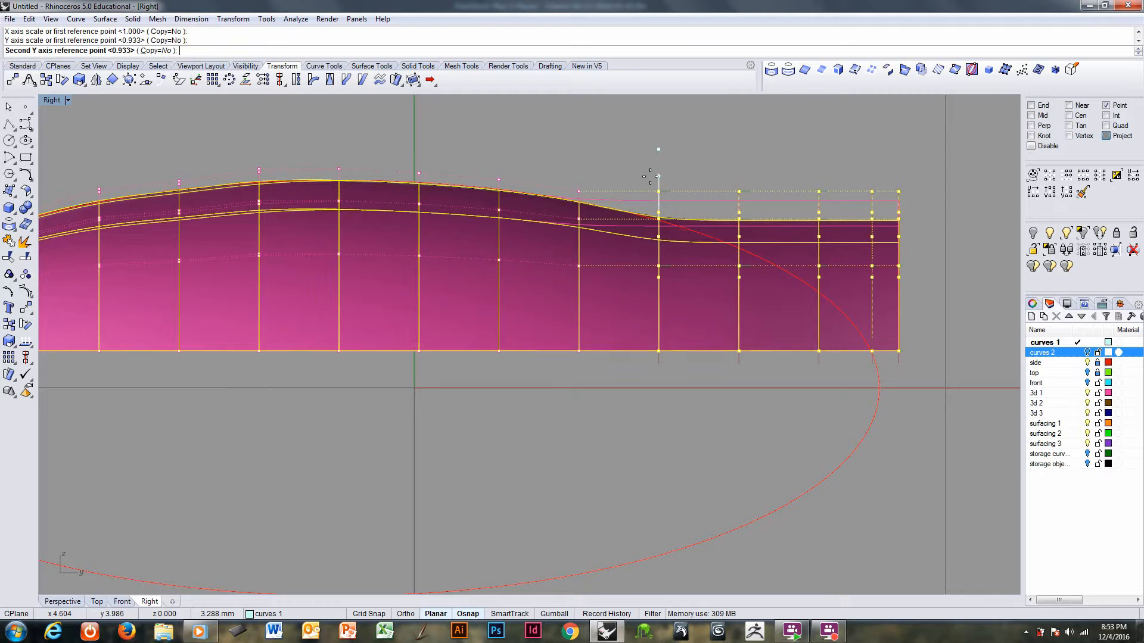
{"action": "left_click", "coordinate": [651, 168]}
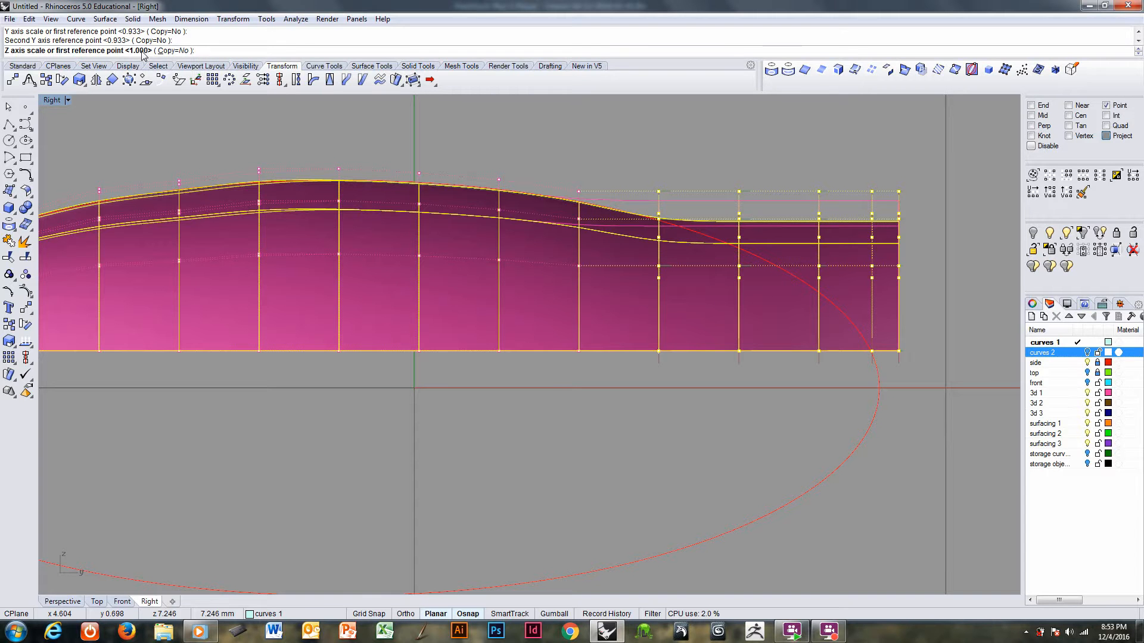
{"action": "key", "text": "Return"}
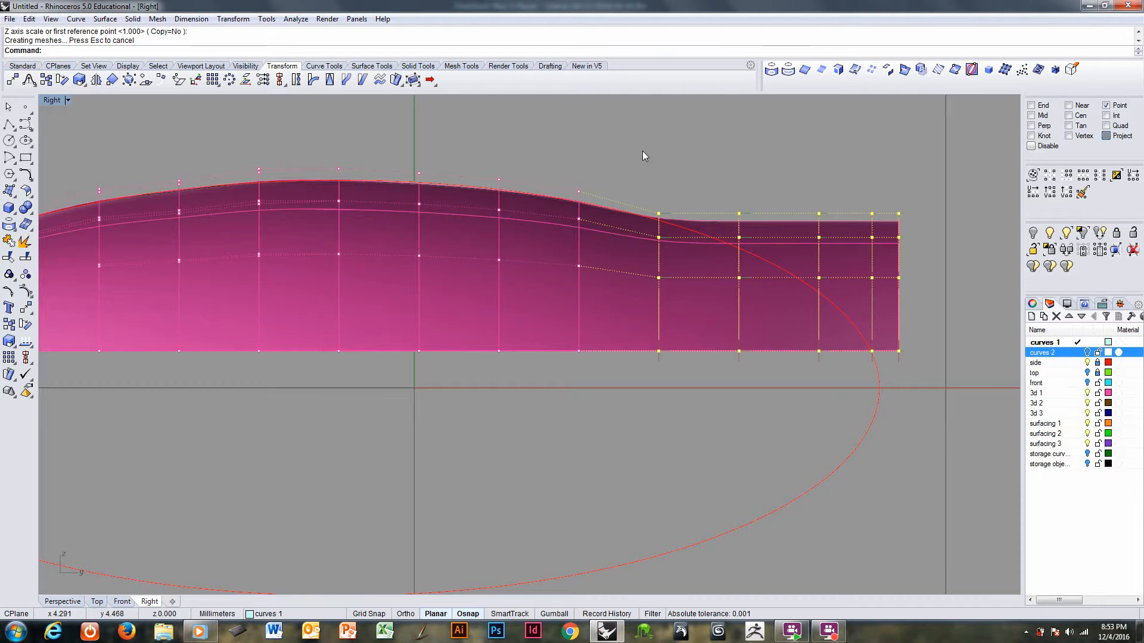
- Drop one more column from the selection and scale the last four right-end columns vertically from their base, down to the ellipse
{"action": "left_click_drag", "start_coordinate": [643, 151], "coordinate": [710, 410], "text": "ctrl"}
{"action": "right_click", "coordinate": [711, 409]}
{"action": "left_click", "coordinate": [739, 351]}
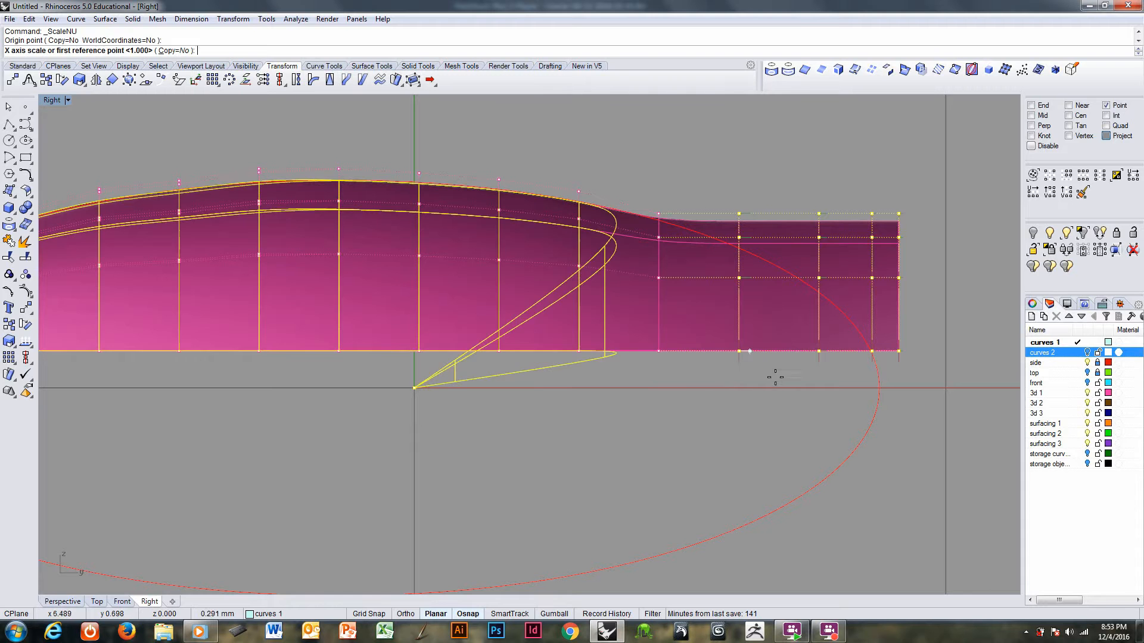
{"action": "key", "text": "Return"}
{"action": "left_click", "coordinate": [739, 146]}
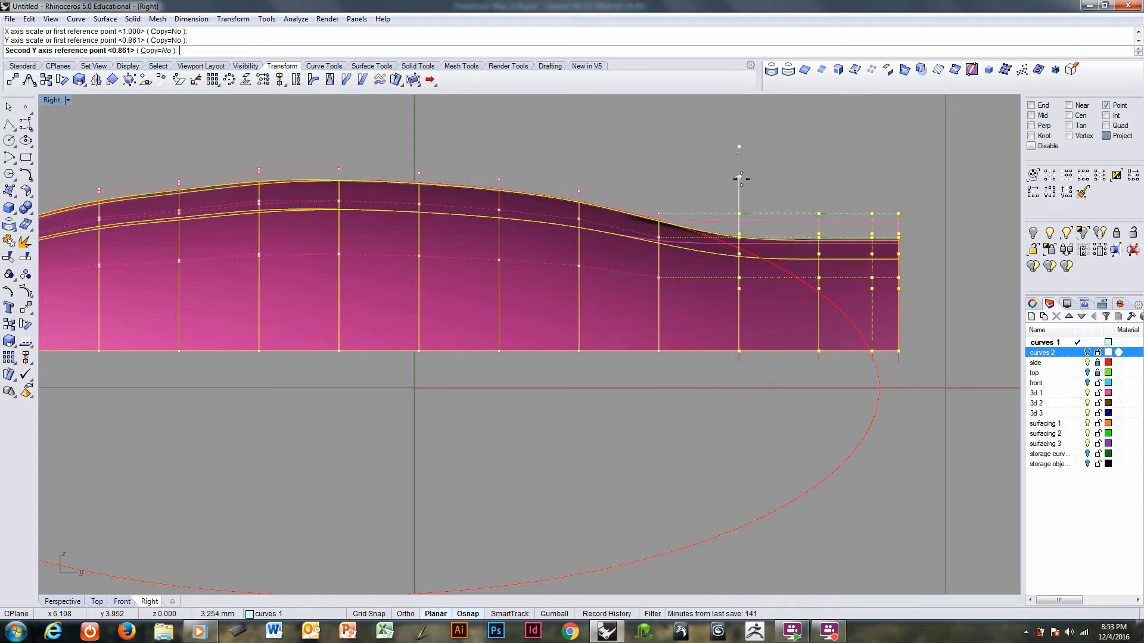
{"action": "left_click", "coordinate": [736, 195]}
{"action": "key", "text": "Return"}
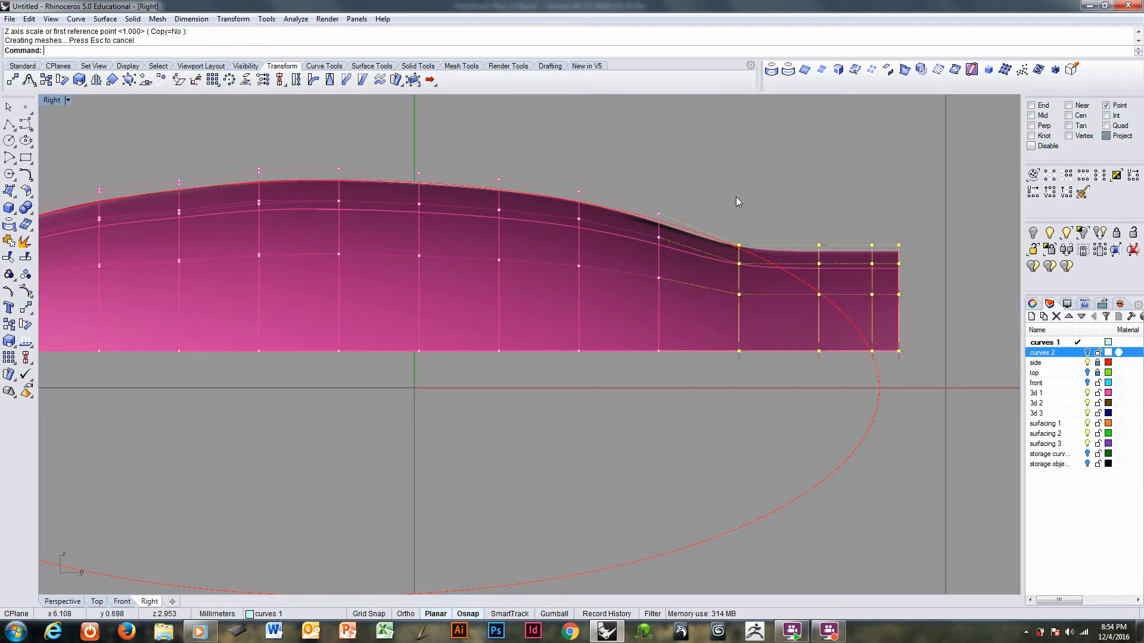
- Scale the last three control-point columns at the surface's tapering end vertically from the baseline by about 0.54, down toward the red side curve
{"action": "left_click_drag", "start_coordinate": [730, 191], "coordinate": [776, 430], "text": "ctrl"}
{"action": "right_click", "coordinate": [777, 428]}
{"action": "left_click", "coordinate": [818, 350]}
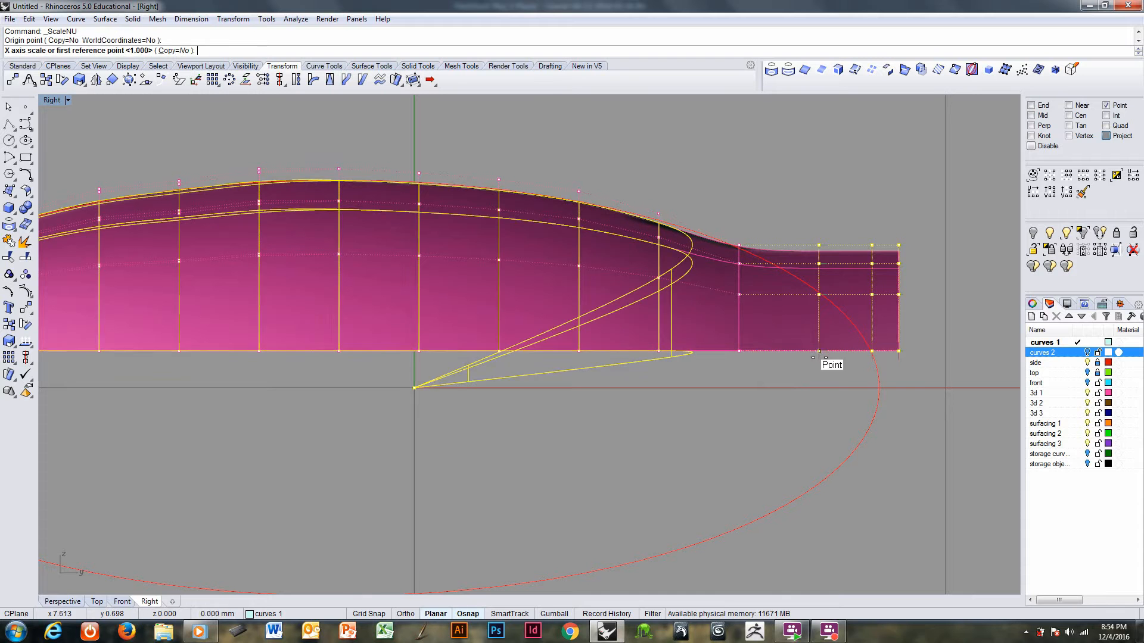
{"action": "key", "text": "Return"}
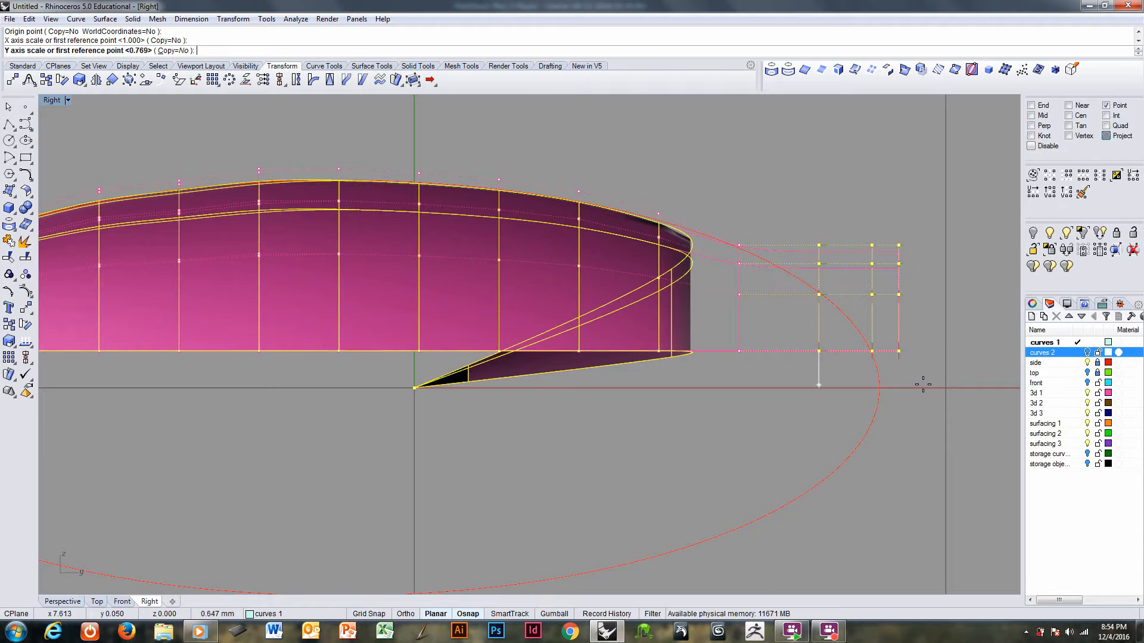
{"action": "left_click", "coordinate": [816, 174]}
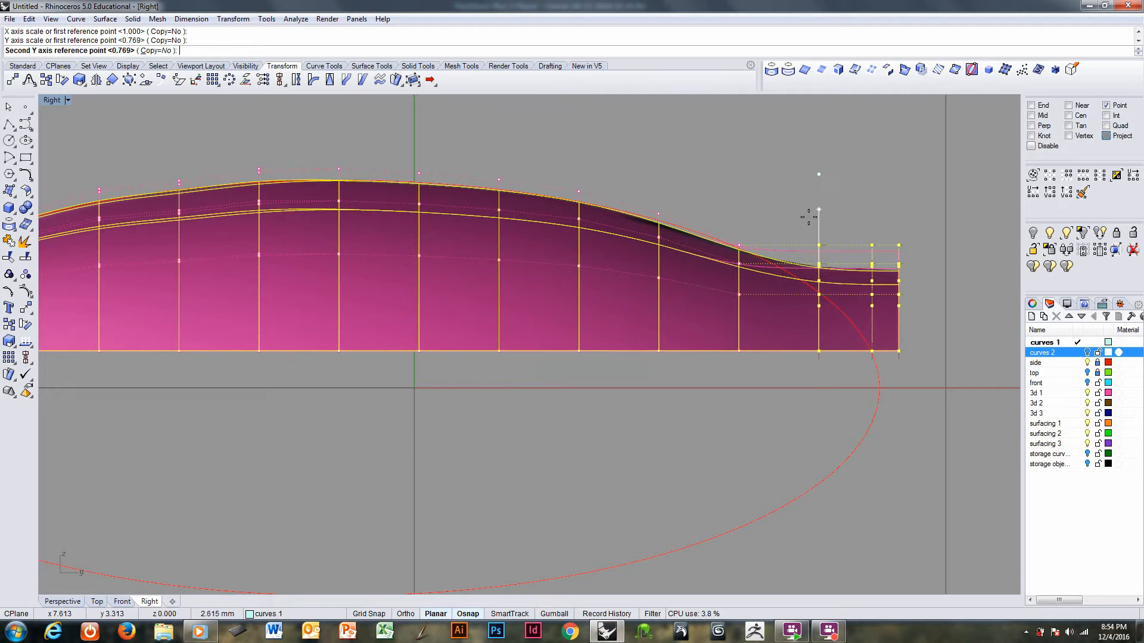
{"action": "left_click", "coordinate": [803, 256]}
{"action": "key", "text": "Return"}
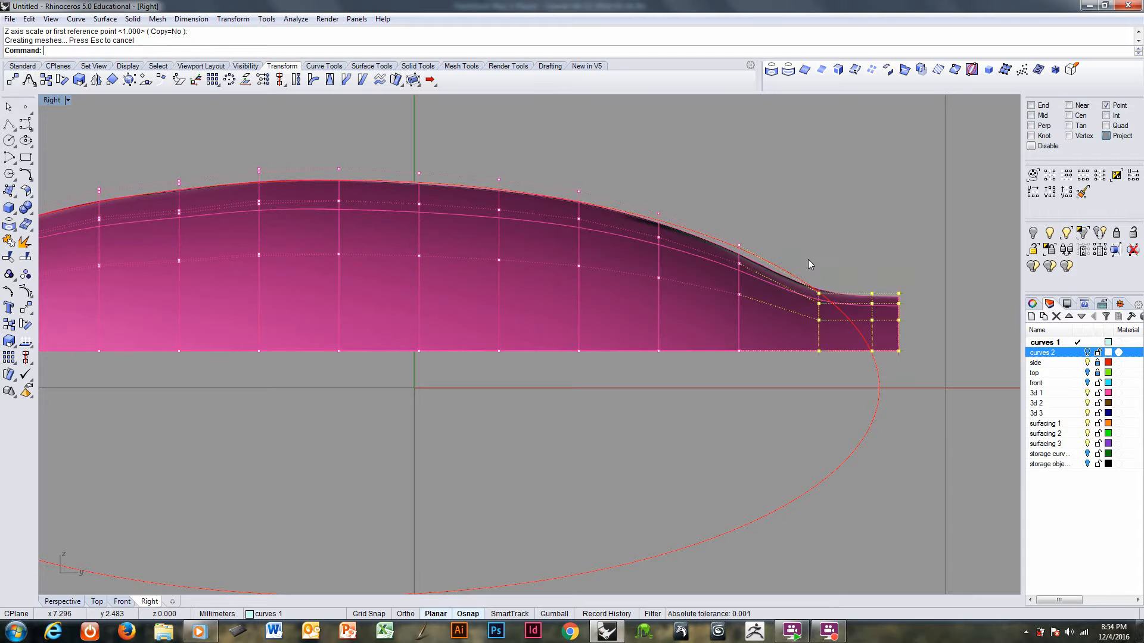
- Scale only the last two control-point columns vertically from the baseline by about 0.42 with non-uniform scaling
{"action": "left_click_drag", "start_coordinate": [828, 384], "coordinate": [829, 387], "text": "ctrl"}
{"action": "right_click", "coordinate": [832, 389]}
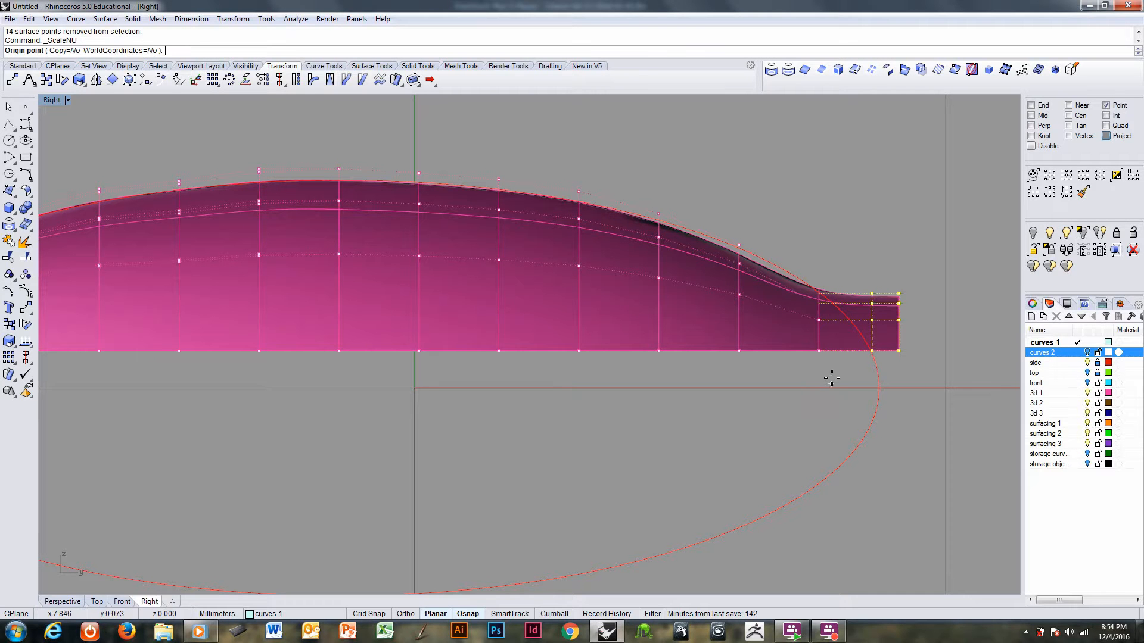
{"action": "left_click", "coordinate": [898, 351]}
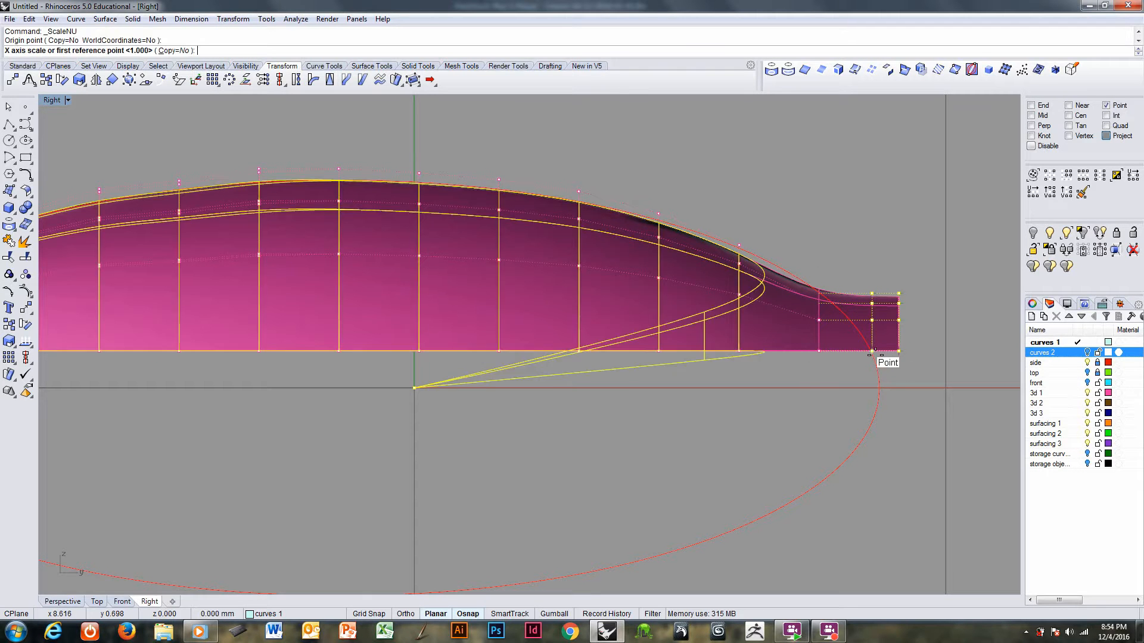
{"action": "right_click_drag", "start_coordinate": [956, 385], "coordinate": [800, 380]}
{"action": "right_click", "coordinate": [805, 318]}
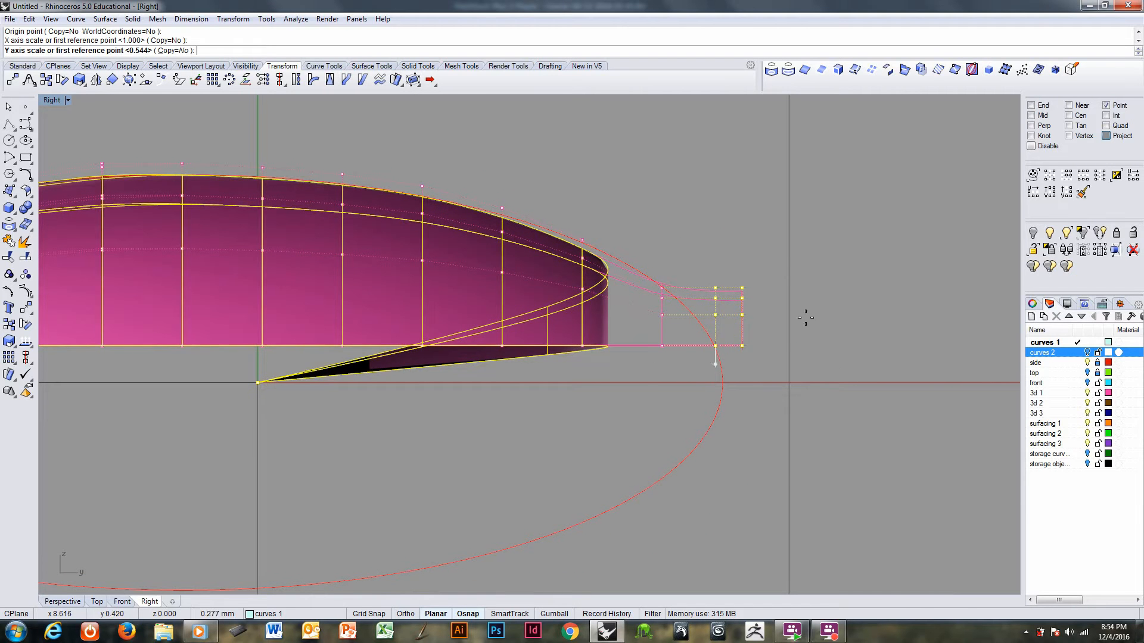
{"action": "left_click", "coordinate": [740, 196]}
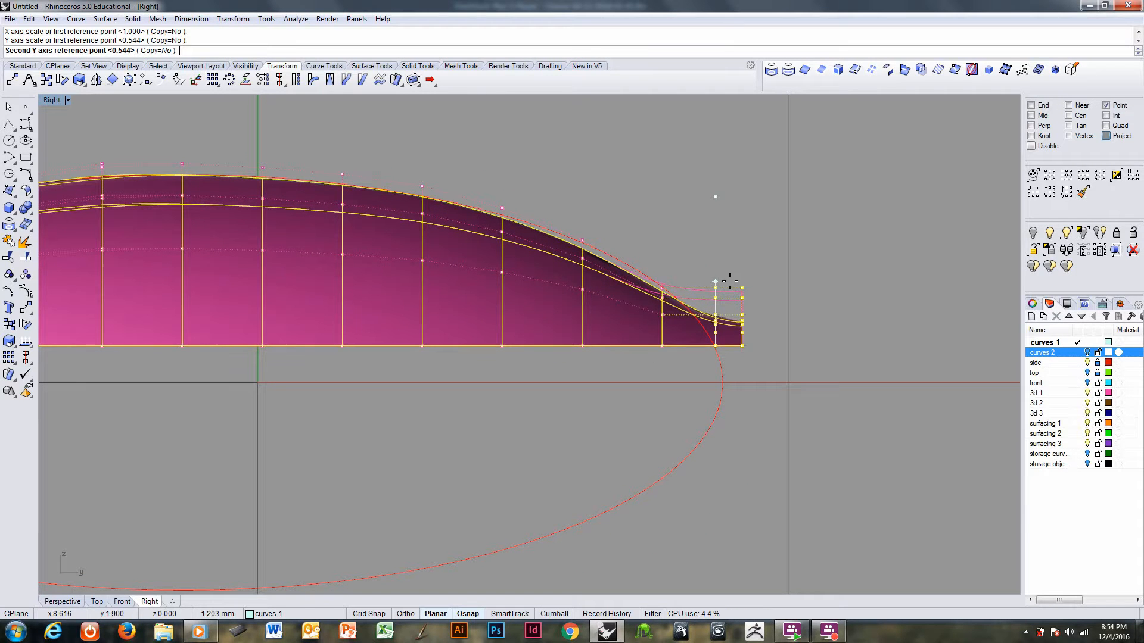
{"action": "left_click", "coordinate": [729, 282]}
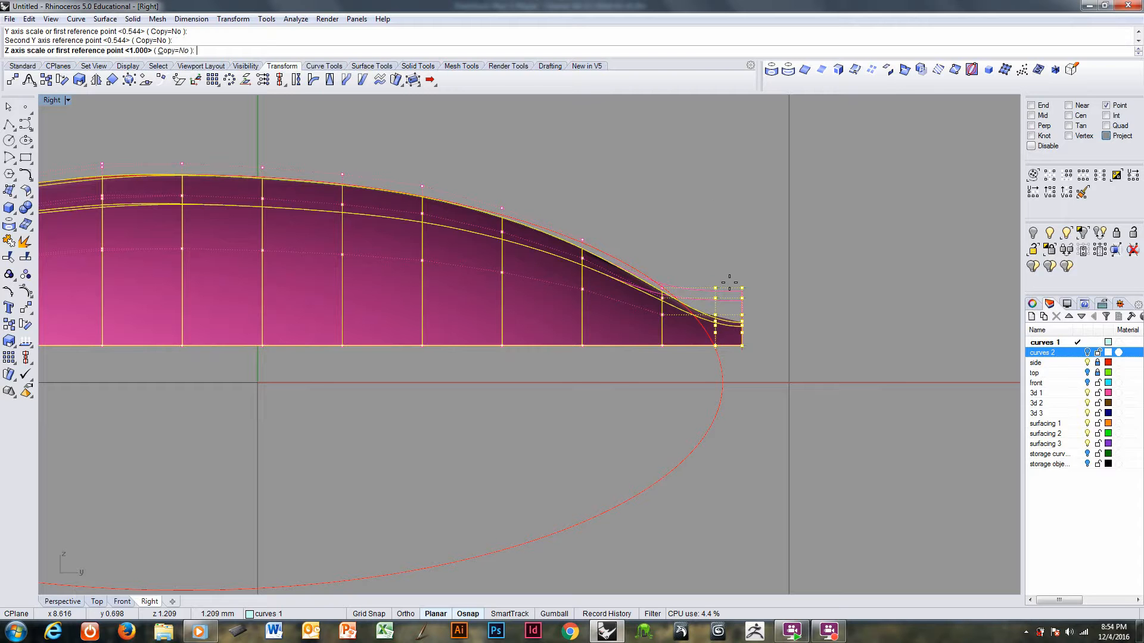
{"action": "right_click", "coordinate": [729, 283]}
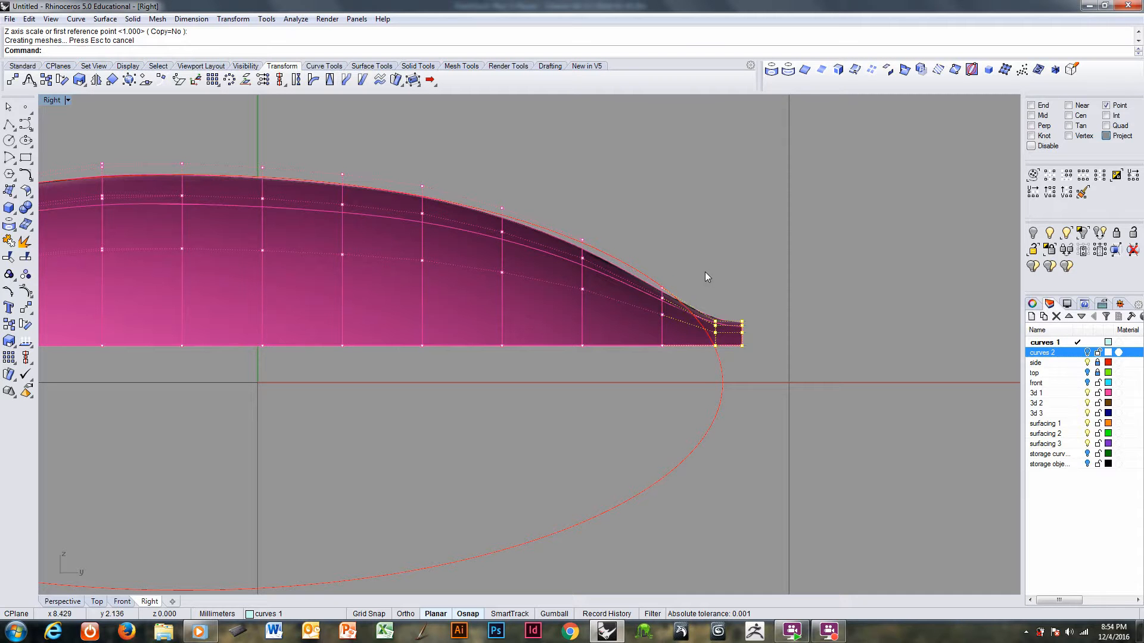
- Scale only the outermost control-point column vertically from the baseline by about 0.57
{"action": "left_click_drag", "start_coordinate": [706, 269], "coordinate": [728, 403], "text": "ctrl"}
{"action": "right_click", "coordinate": [729, 396]}
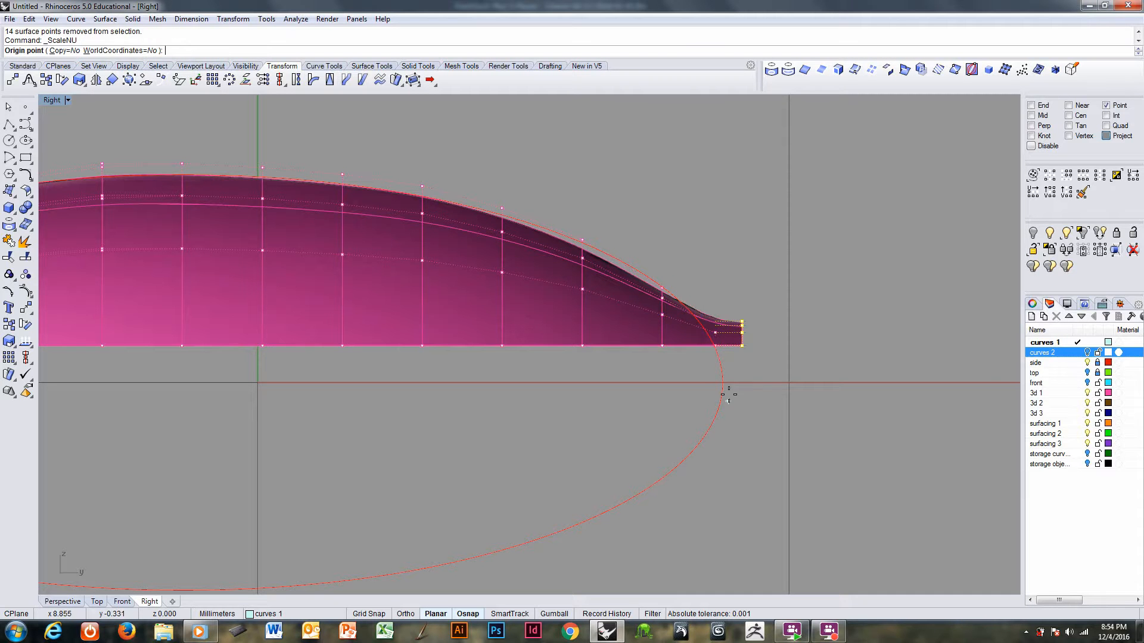
{"action": "left_click", "coordinate": [745, 351]}
{"action": "scroll", "coordinate": [802, 377], "scroll_direction": "up", "scroll_amount": 4}
{"action": "key", "text": "Return"}
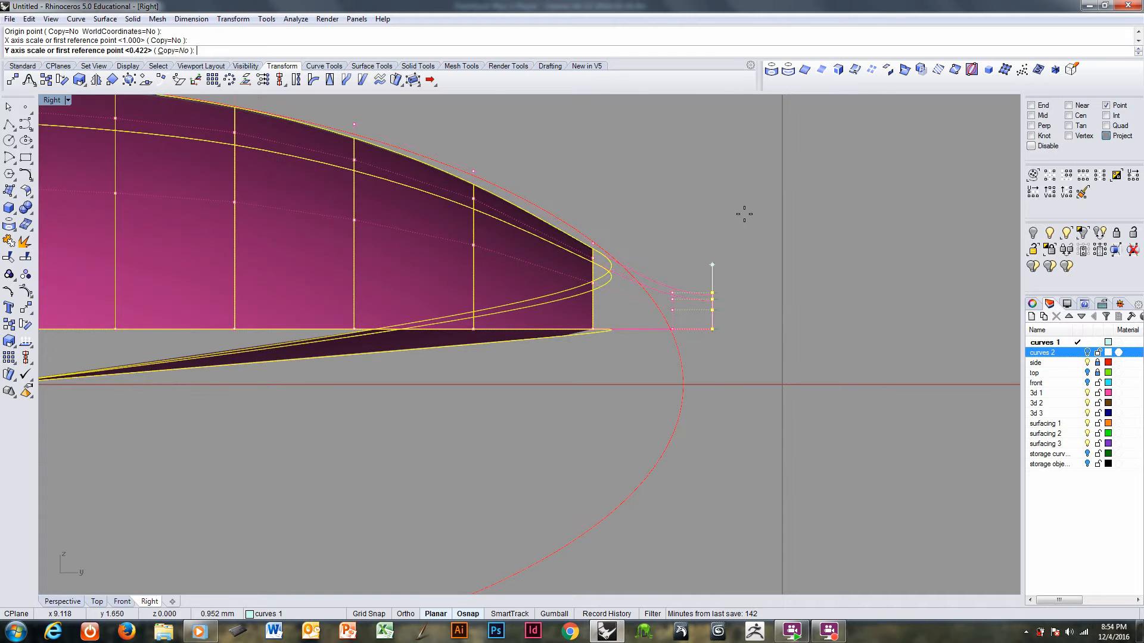
{"action": "left_click", "coordinate": [741, 215]}
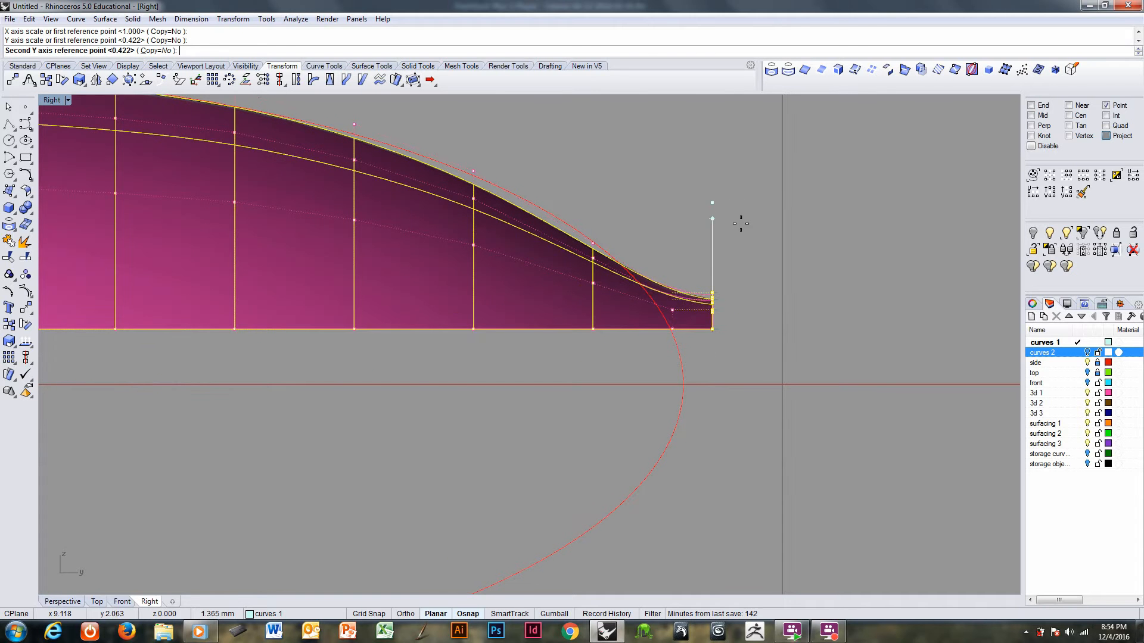
{"action": "left_click", "coordinate": [736, 258]}
{"action": "key", "text": "Return"}
{"action": "scroll", "coordinate": [675, 280], "scroll_direction": "down", "scroll_amount": 3}
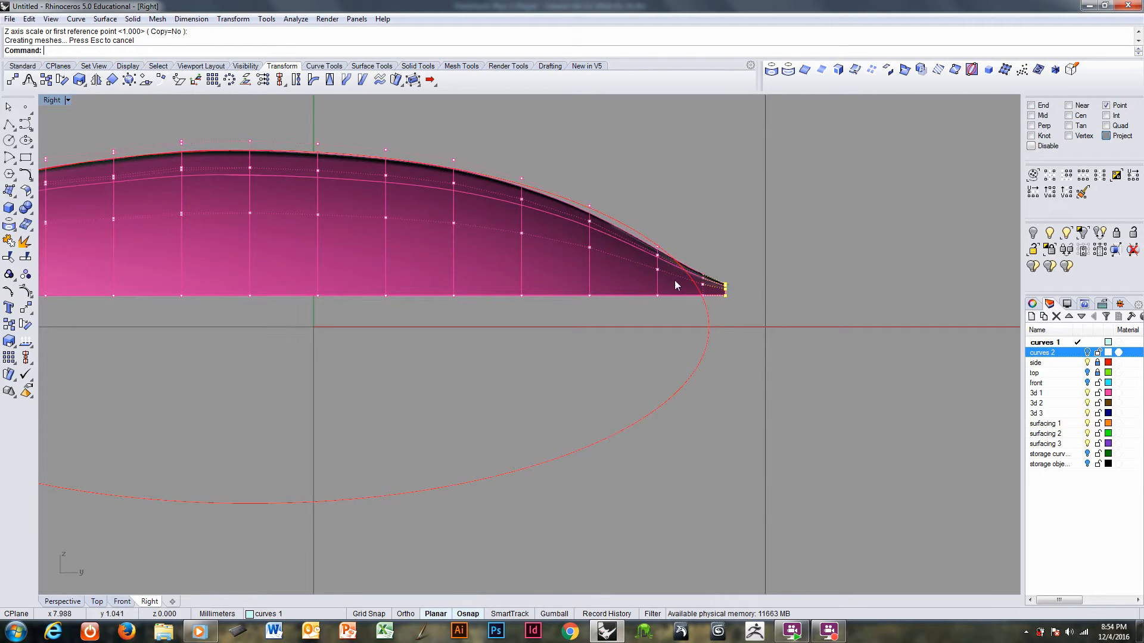
- Raise the third control-point column from the tip to the red side curve by scaling it vertically from the baseline by about 1.21
{"action": "left_click_drag", "start_coordinate": [660, 192], "coordinate": [714, 390]}
{"action": "right_click_drag", "start_coordinate": [710, 358], "coordinate": [713, 331], "text": "ctrl"}
{"action": "right_click", "coordinate": [711, 330]}
{"action": "left_click", "coordinate": [685, 304]}
{"action": "key", "text": "Return"}
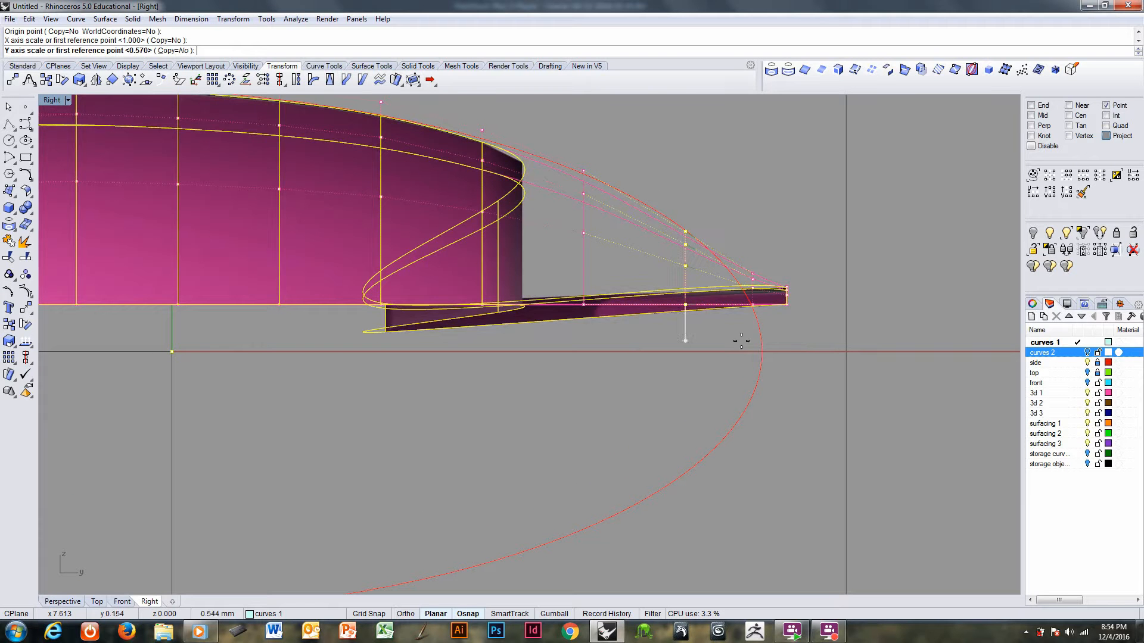
{"action": "left_click", "coordinate": [721, 212]}
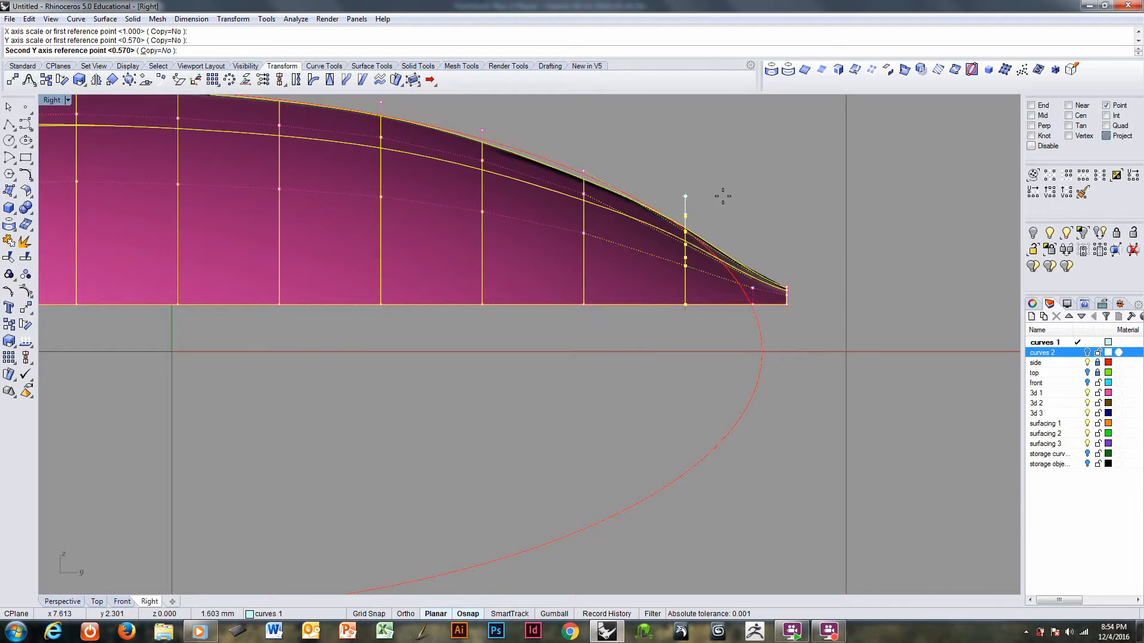
{"action": "left_click", "coordinate": [723, 196]}
{"action": "key", "text": "Return"}
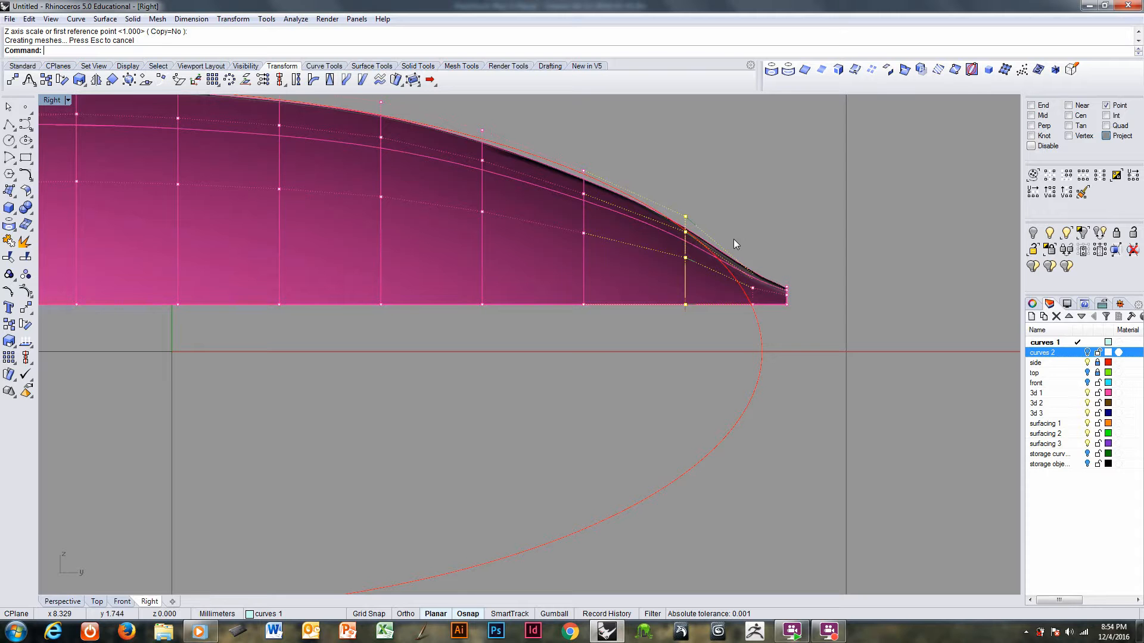
- Lower the two control-point columns nearest the tip by scaling them vertically from the baseline by about 0.72
{"action": "left_click", "coordinate": [736, 214]}
{"action": "left_click_drag", "start_coordinate": [737, 209], "coordinate": [815, 323]}
{"action": "key", "text": "Return"}
{"action": "left_click", "coordinate": [763, 305]}
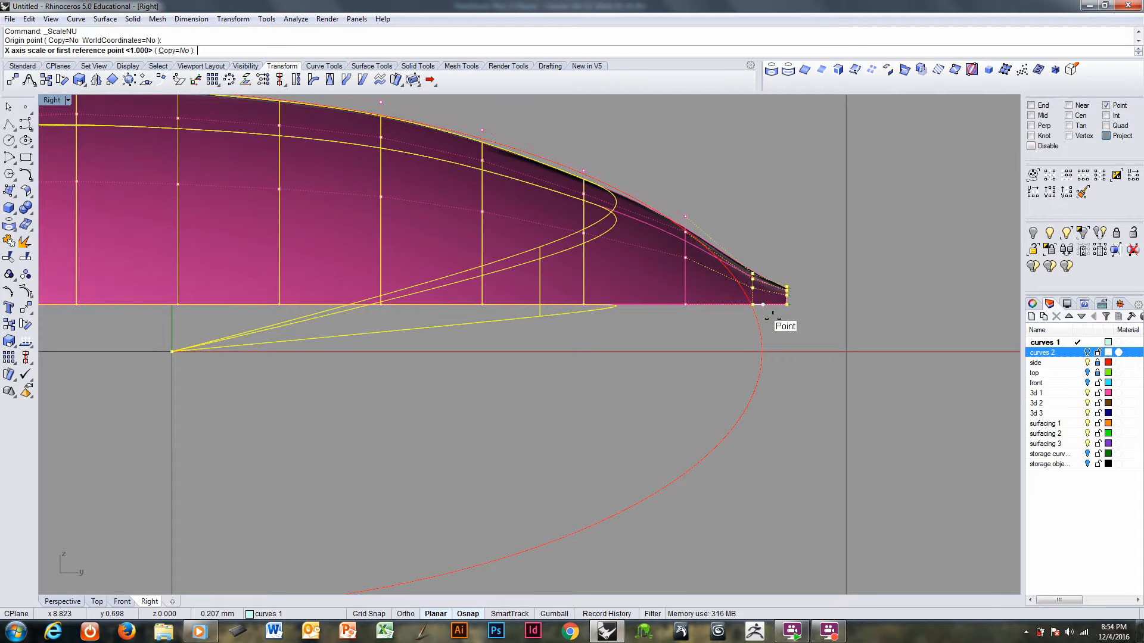
{"action": "key", "text": "Return"}
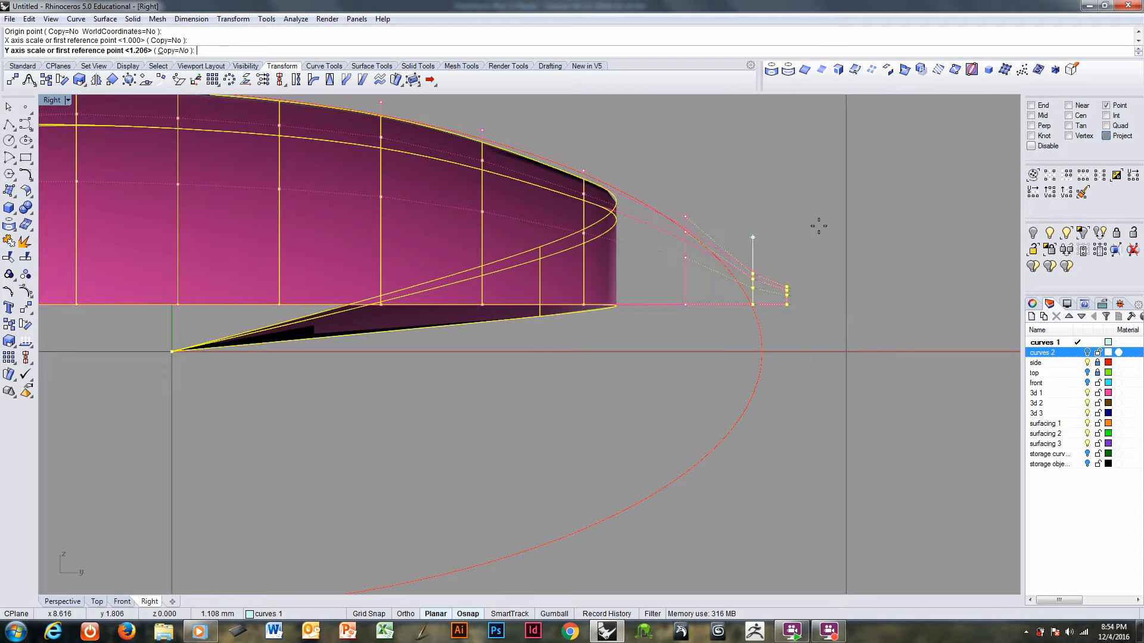
{"action": "left_click", "coordinate": [818, 215]}
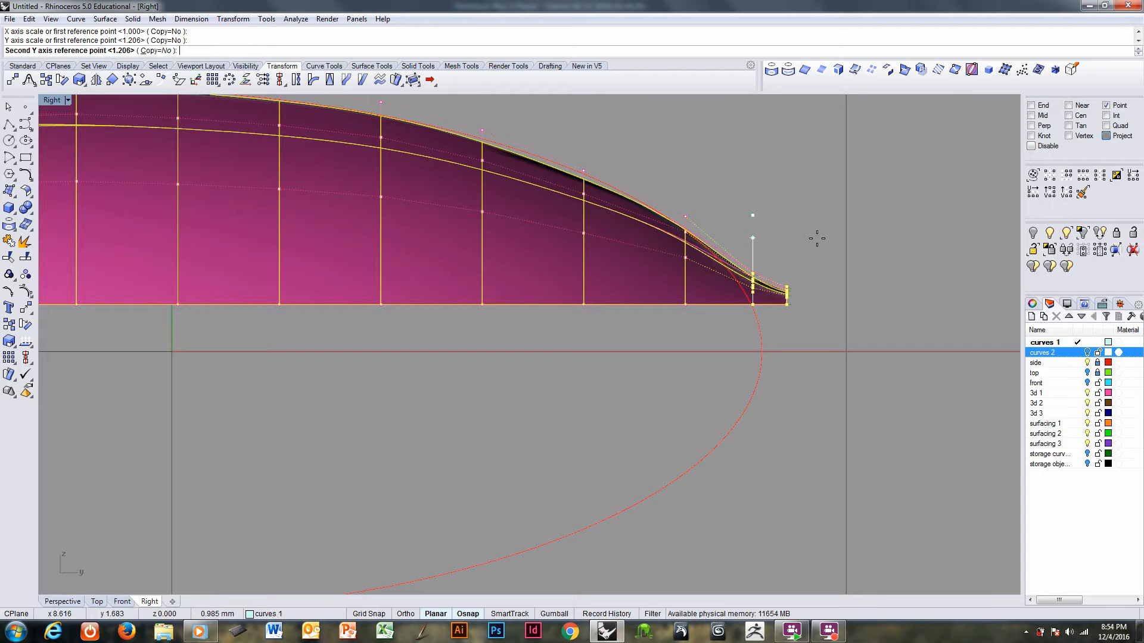
{"action": "left_click", "coordinate": [817, 240]}
{"action": "key", "text": "Return"}
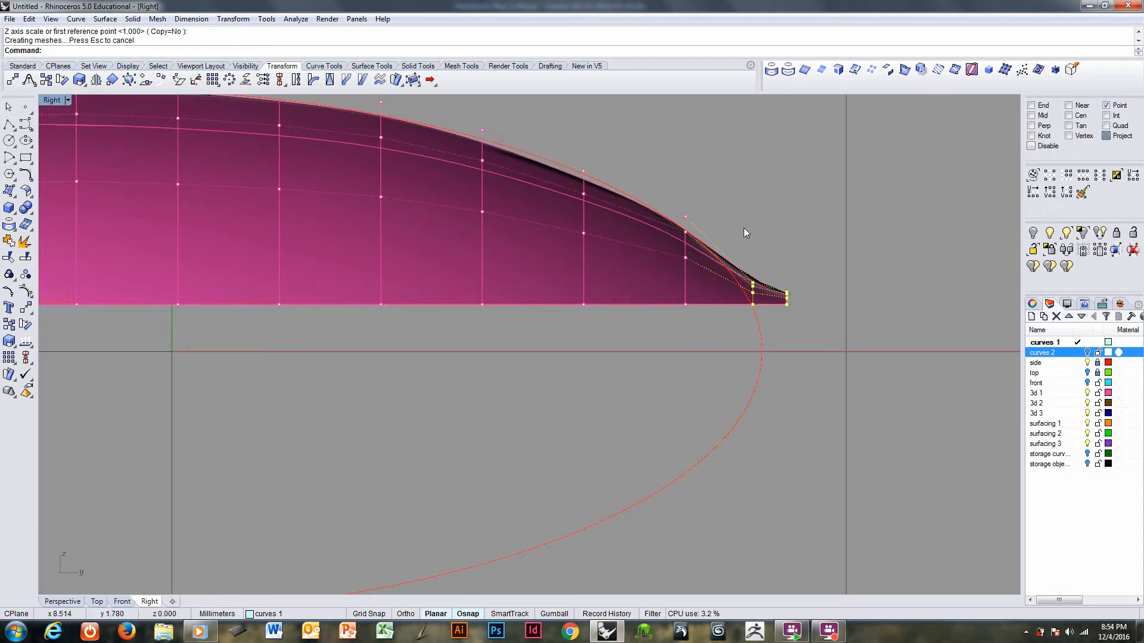
- Flatten the tip by scaling its end control-point column alone vertically from the baseline by about 0.45
{"action": "key", "text": "Return"}
{"action": "left_click", "coordinate": [787, 309]}
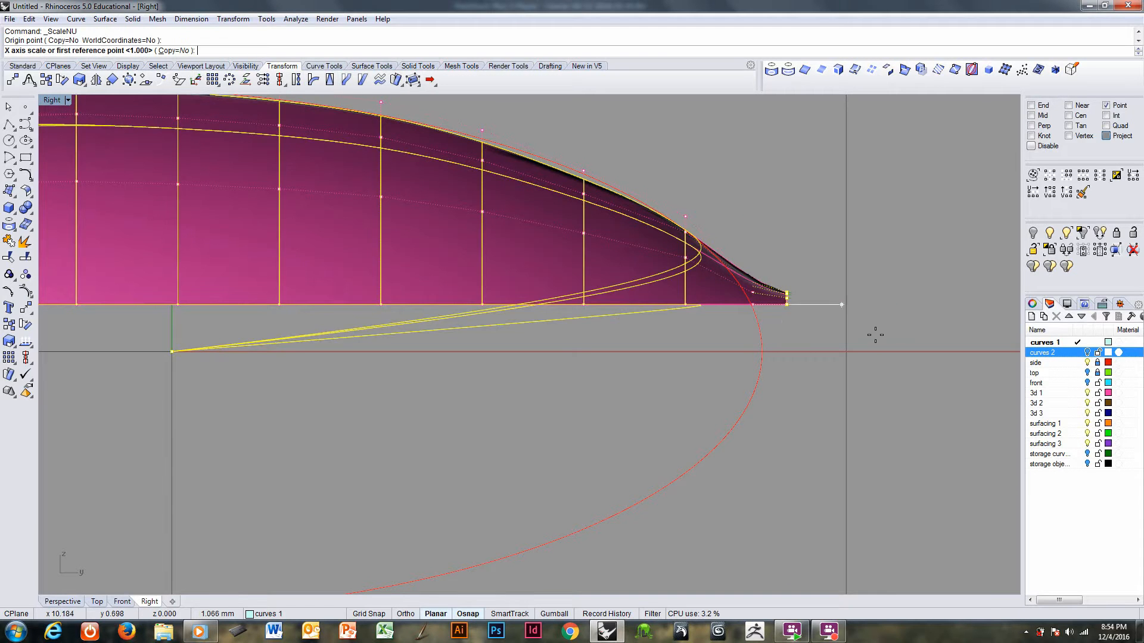
{"action": "key", "text": "Return"}
{"action": "left_click", "coordinate": [848, 218]}
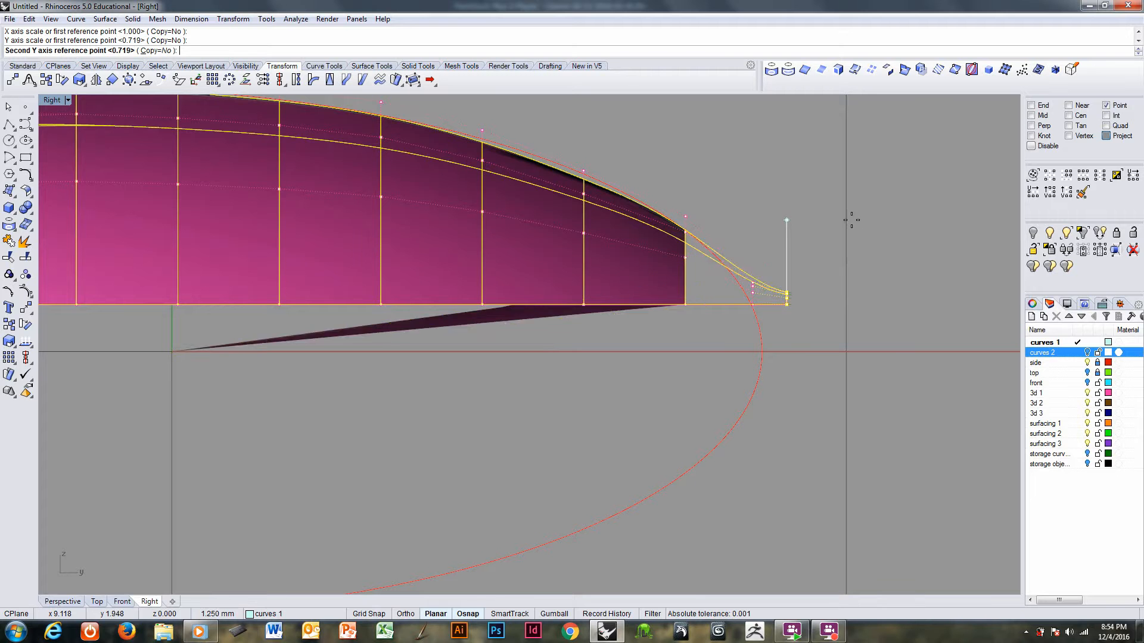
{"action": "left_click", "coordinate": [839, 266]}
{"action": "key", "text": "Return"}
{"action": "scroll", "coordinate": [694, 262], "scroll_direction": "down", "scroll_amount": 2}
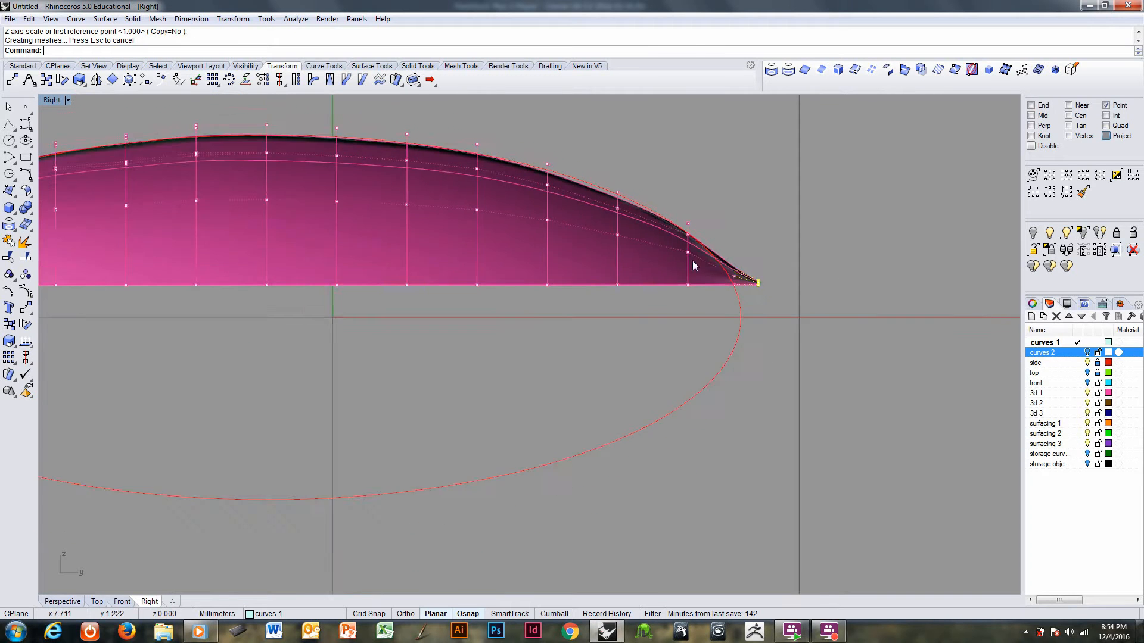
- Raise the fourth control-point column from the tip to the side curve by scaling it vertically from the baseline by about 1.06
{"action": "right_click_drag", "start_coordinate": [688, 284], "coordinate": [660, 277], "text": "ctrl"}
{"action": "right_click_drag", "start_coordinate": [567, 233], "coordinate": [635, 269]}
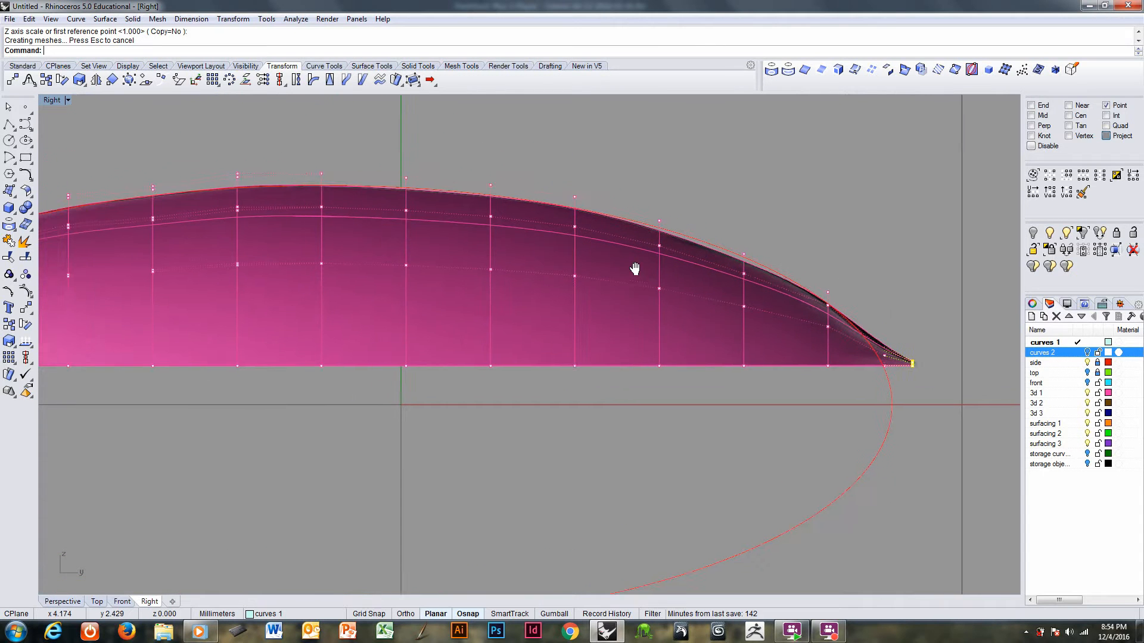
{"action": "scroll", "coordinate": [671, 288], "scroll_direction": "up", "scroll_amount": 1}
{"action": "left_click_drag", "start_coordinate": [725, 180], "coordinate": [779, 408]}
{"action": "key", "text": "Return"}
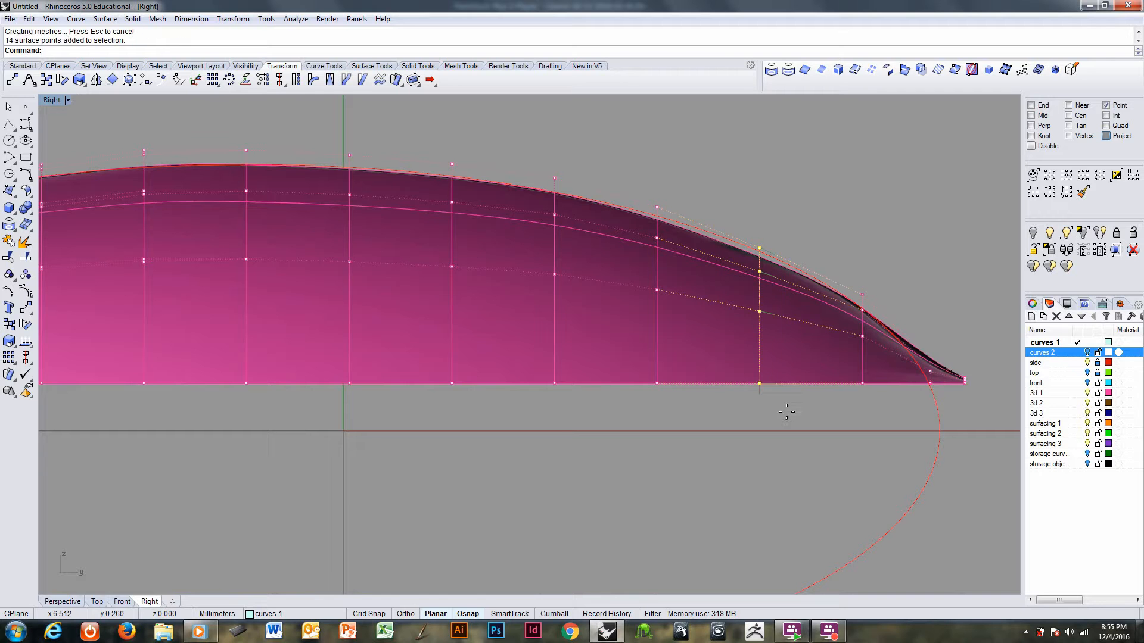
{"action": "left_click", "coordinate": [759, 383]}
{"action": "key", "text": "Return"}
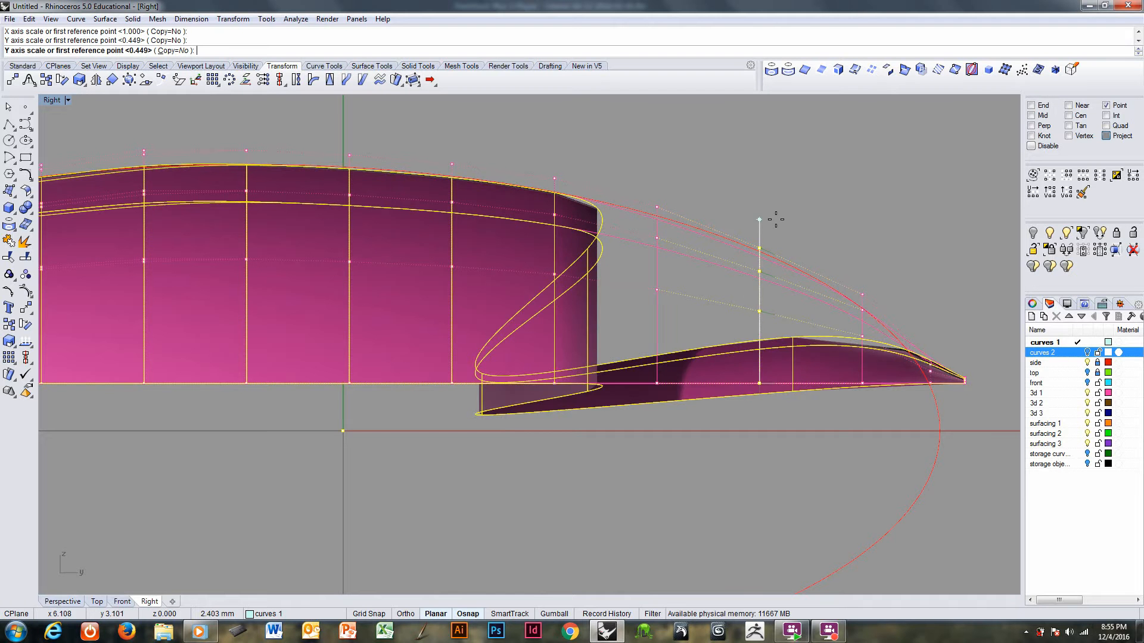
{"action": "left_click", "coordinate": [774, 217]}
{"action": "left_click", "coordinate": [778, 213]}
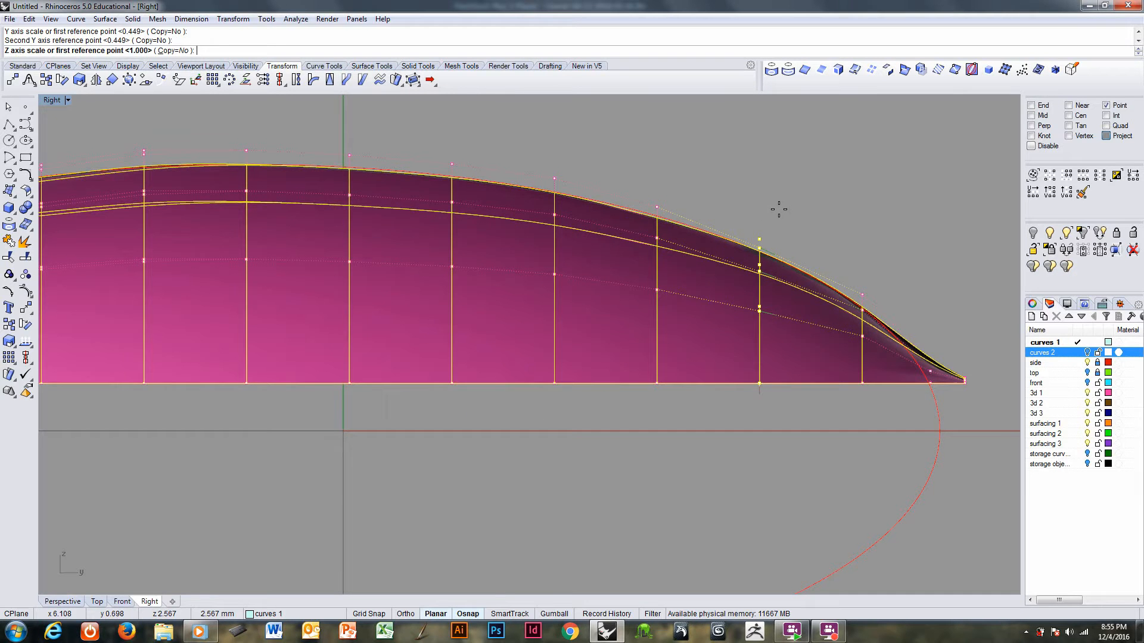
{"action": "key", "text": "Return"}
- Raise the fifth control-point column from the tip slightly by scaling it vertically from the baseline by about 1.015
{"action": "left_click_drag", "start_coordinate": [621, 157], "coordinate": [694, 422]}
{"action": "key", "text": "Return"}
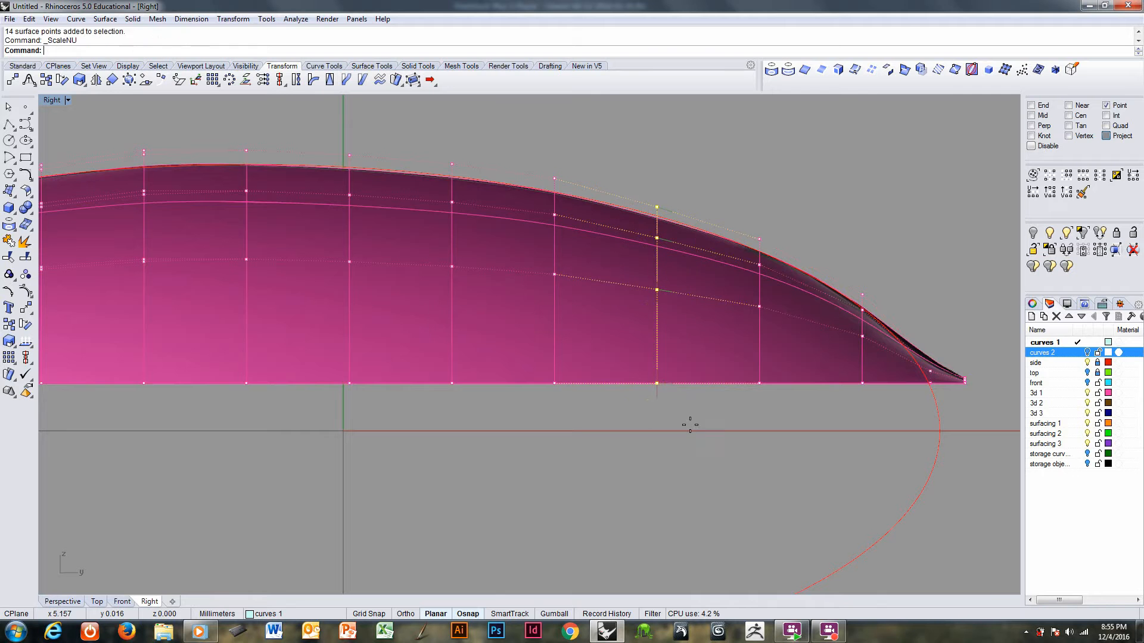
{"action": "left_click", "coordinate": [657, 383]}
{"action": "key", "text": "Return"}
{"action": "left_click", "coordinate": [679, 179]}
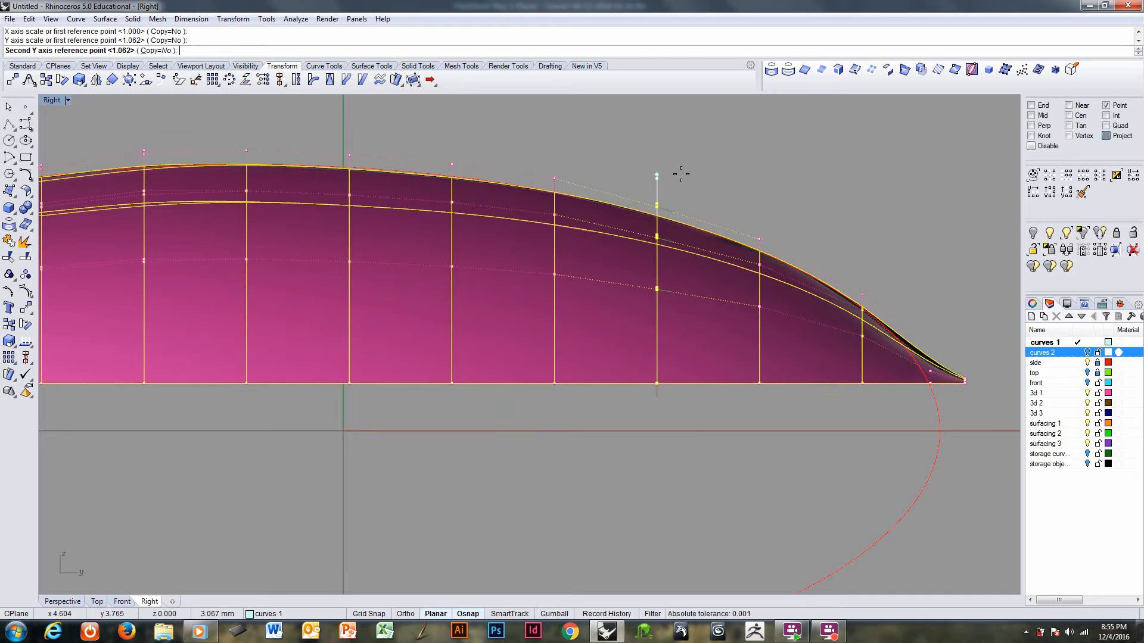
{"action": "left_click", "coordinate": [680, 177]}
{"action": "key", "text": "Return"}
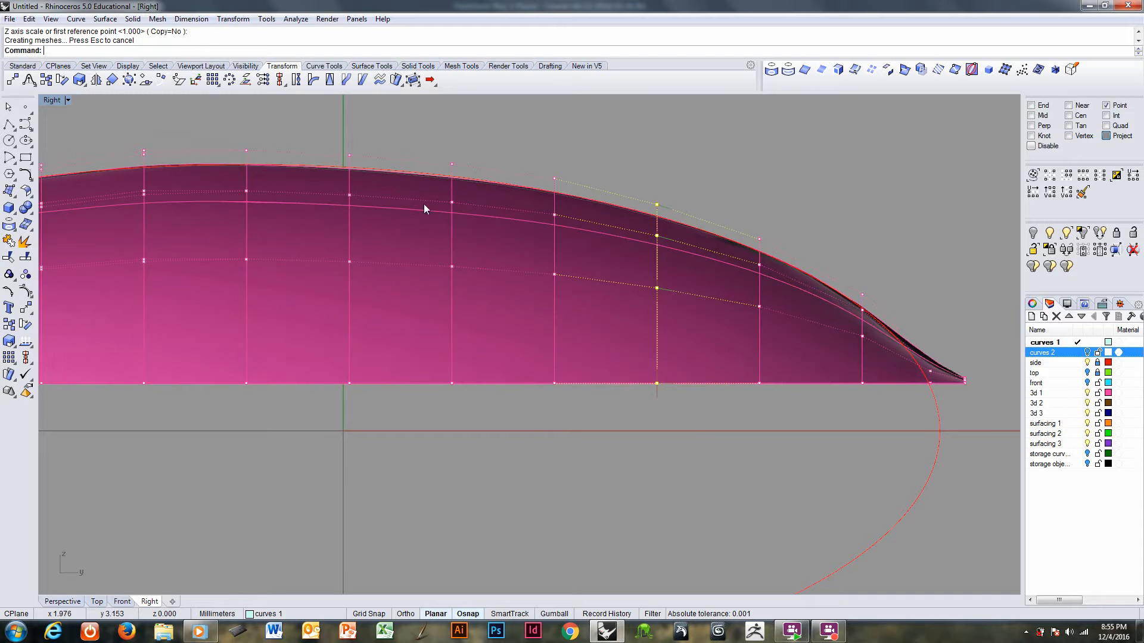
- Scale the second control-point column past the vertical axis, toward the tip, vertically from the baseline to fit the side curve
{"action": "scroll", "coordinate": [524, 208], "scroll_direction": "up", "scroll_amount": 4}
{"action": "scroll", "coordinate": [540, 206], "scroll_direction": "down", "scroll_amount": 1}
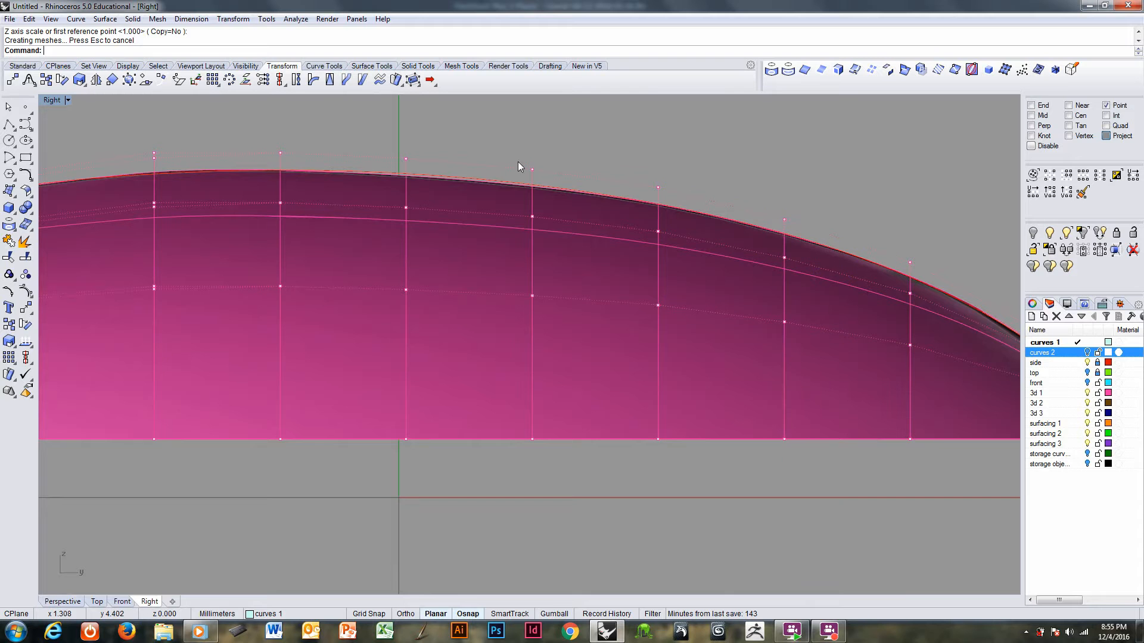
{"action": "left_click_drag", "start_coordinate": [511, 129], "coordinate": [585, 460]}
{"action": "key", "text": "Return"}
{"action": "left_click", "coordinate": [532, 439]}
{"action": "key", "text": "Return"}
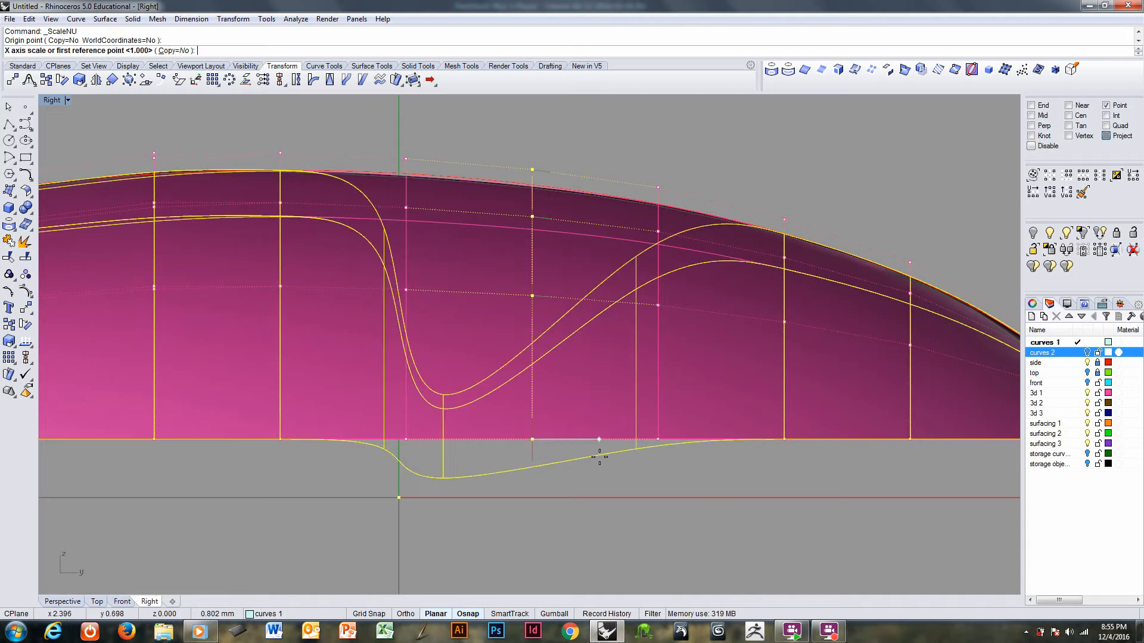
{"action": "left_click", "coordinate": [551, 165]}
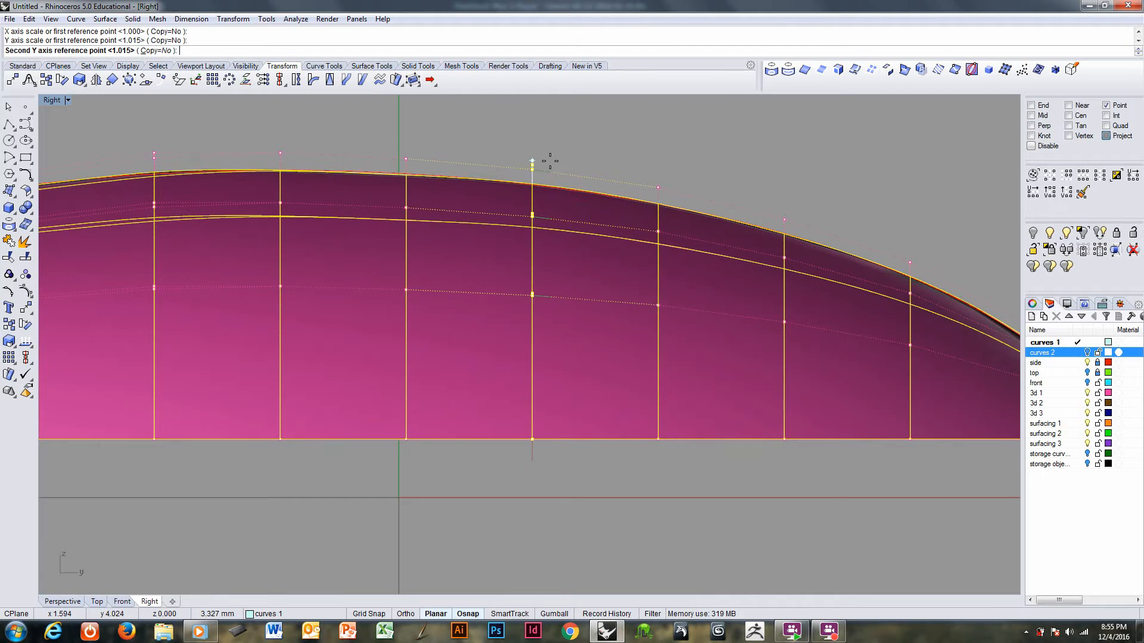
{"action": "key", "text": "Return"}
{"action": "key", "text": "Return"}
{"action": "right_click_drag", "start_coordinate": [498, 212], "coordinate": [585, 221]}
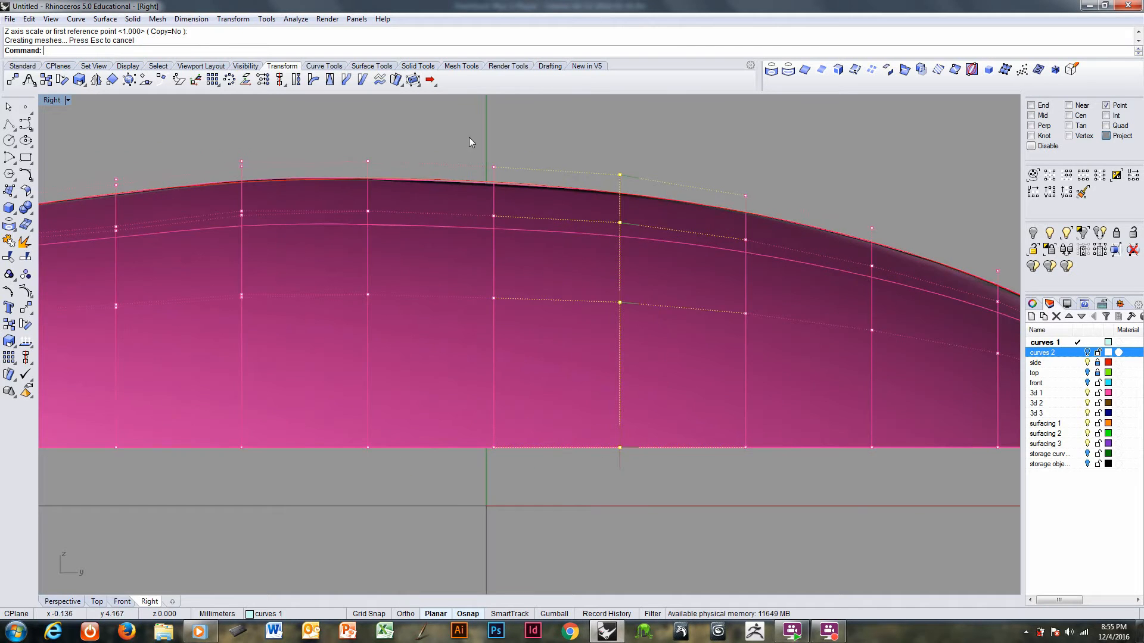
- Scale the control-point column nearest the vertical axis vertically from the baseline by about 1.005 to meet the side curve
{"action": "left_click_drag", "start_coordinate": [468, 137], "coordinate": [523, 476]}
{"action": "key", "text": "Return"}
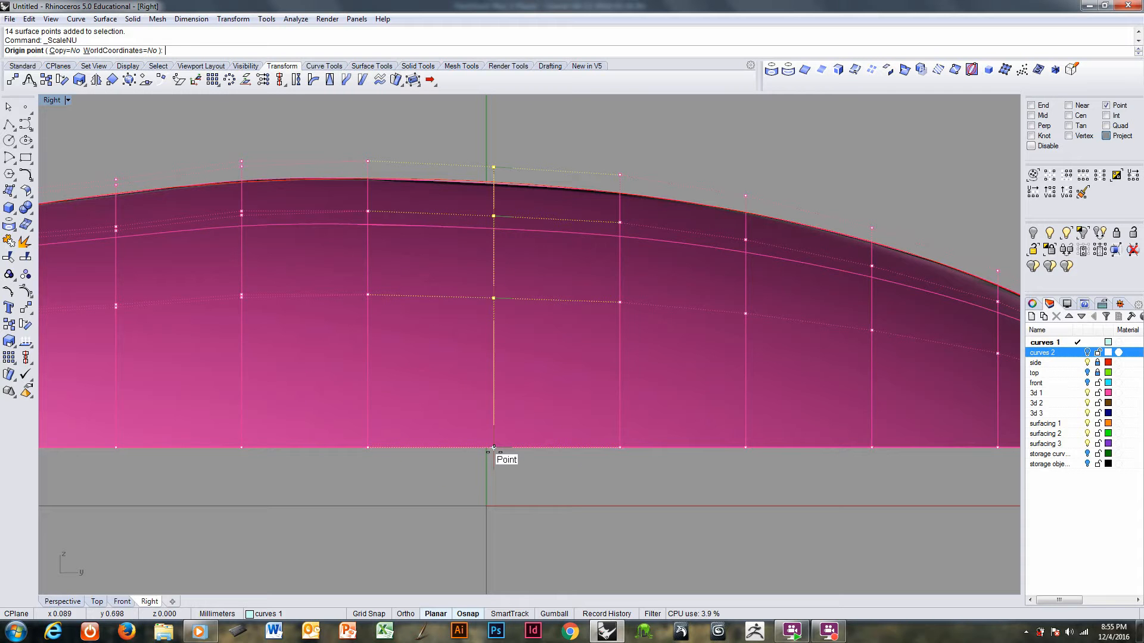
{"action": "left_click", "coordinate": [493, 448]}
{"action": "key", "text": "Return"}
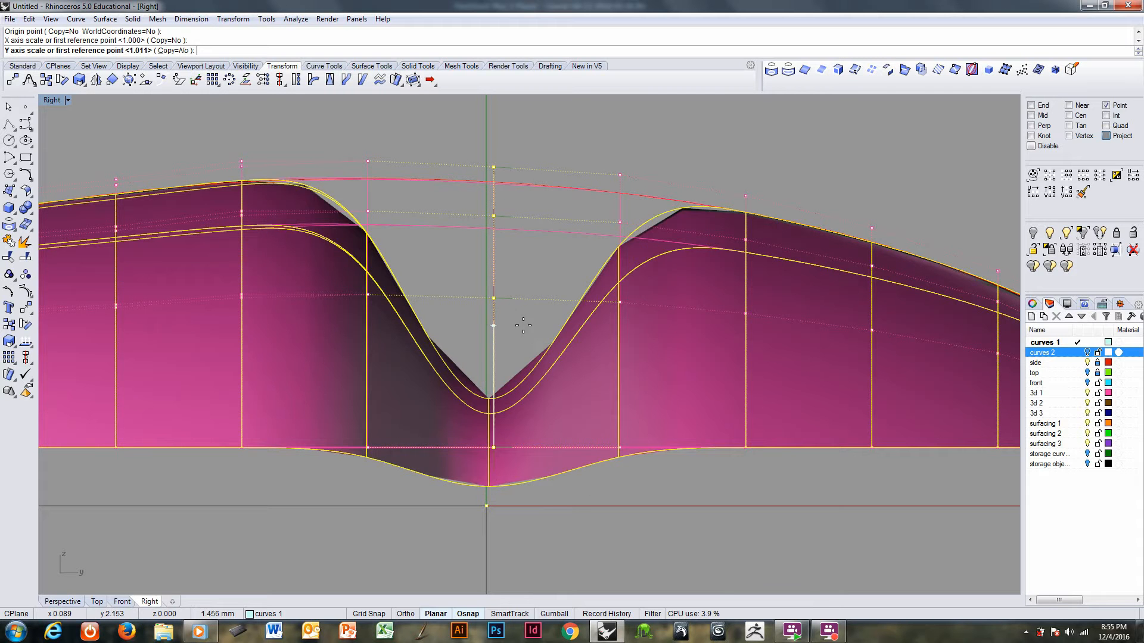
{"action": "left_click", "coordinate": [523, 326]}
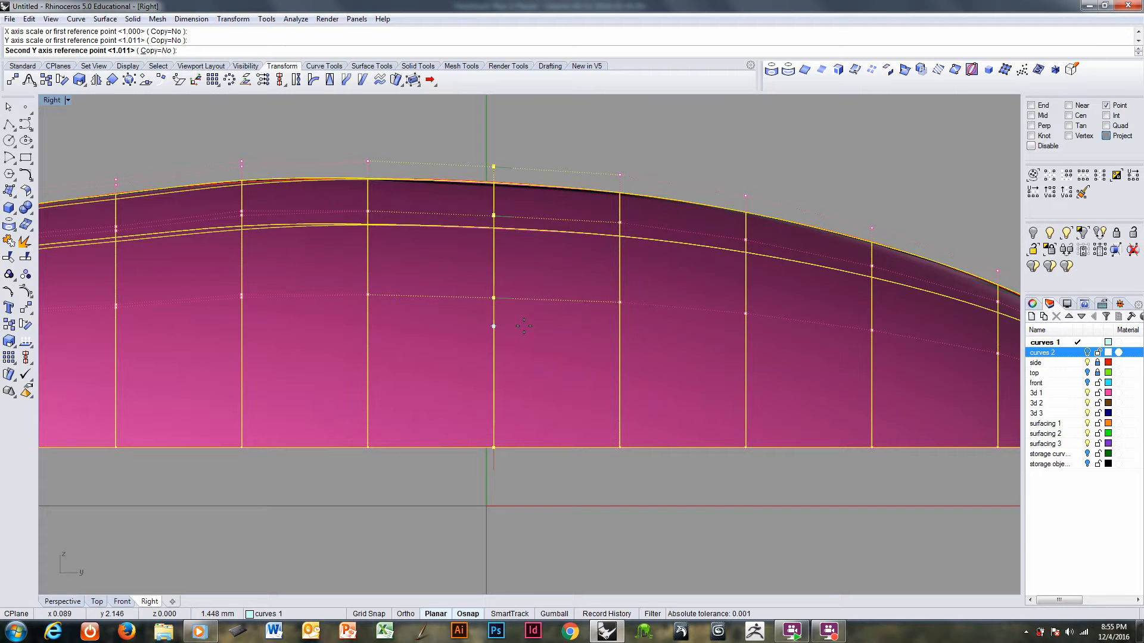
{"action": "left_click", "coordinate": [524, 326]}
{"action": "key", "text": "Return"}
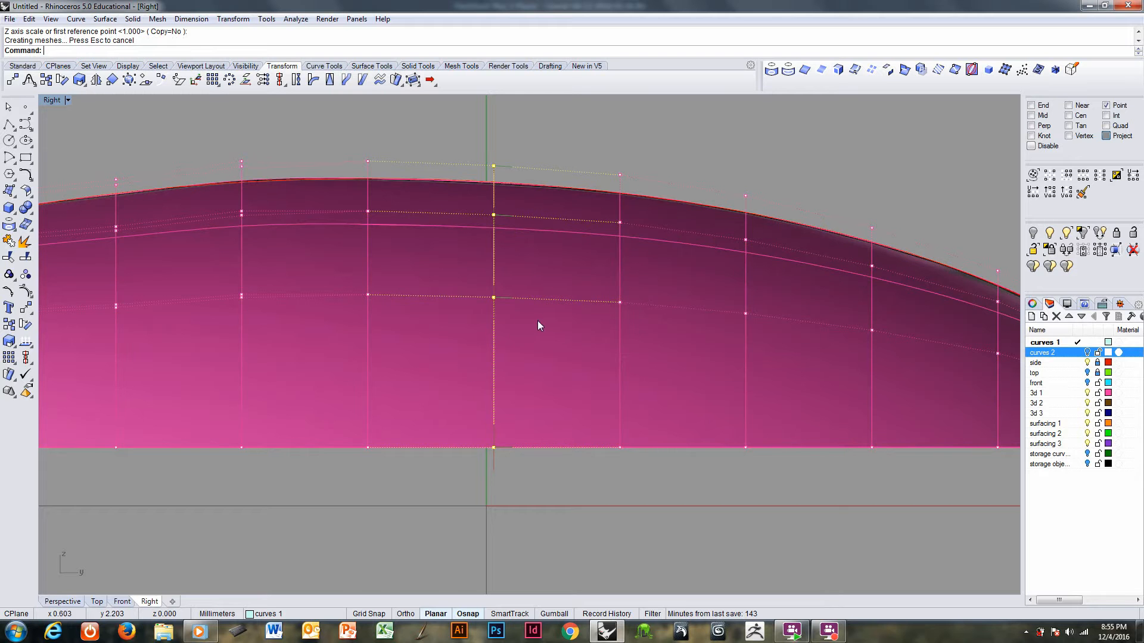
- Lower the second control-point column beyond the vertical axis, away from the tip, by scaling it vertically from the baseline by about 0.992
{"action": "right_click_drag", "start_coordinate": [374, 225], "coordinate": [529, 220]}
{"action": "left_click_drag", "start_coordinate": [373, 128], "coordinate": [413, 469]}
{"action": "key", "text": "Return"}
{"action": "left_click", "coordinate": [395, 441]}
{"action": "key", "text": "Return"}
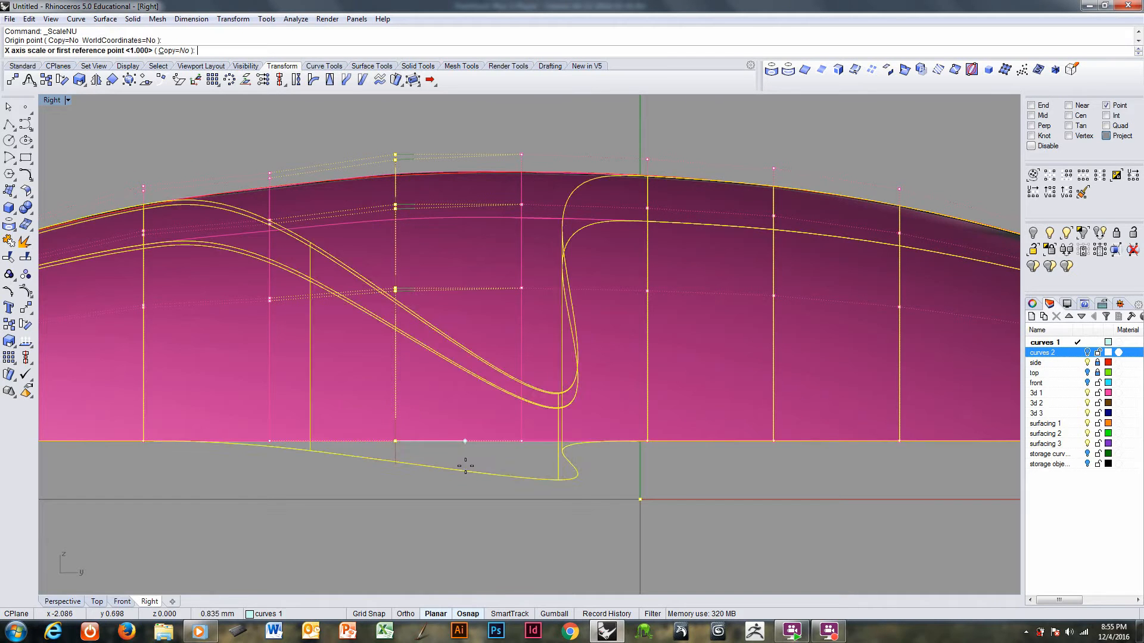
{"action": "left_click", "coordinate": [423, 129]}
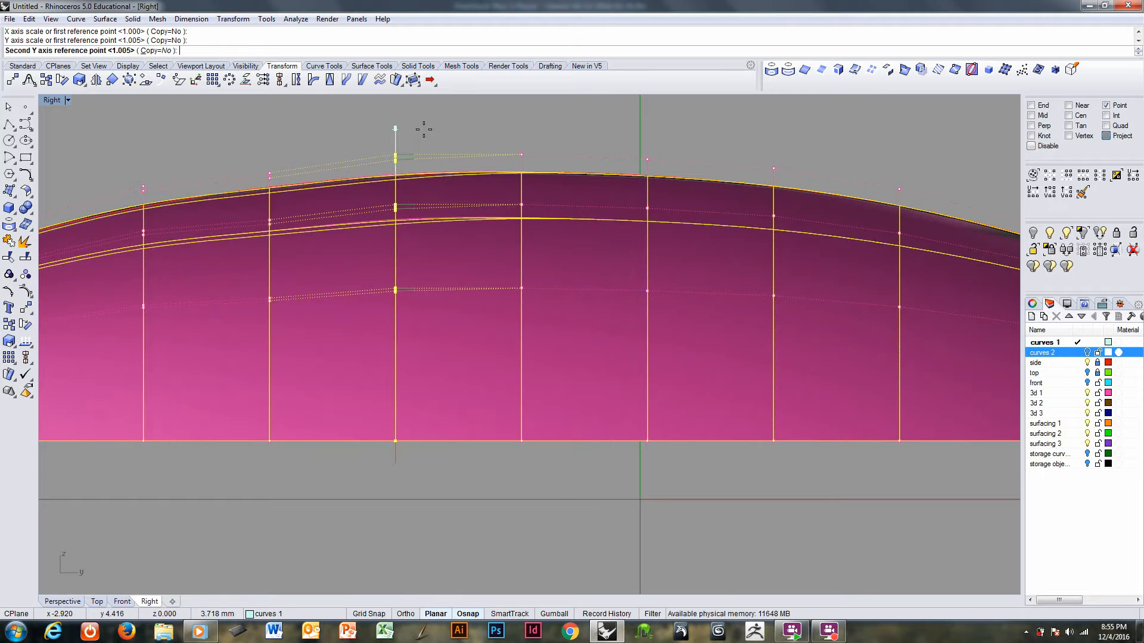
{"action": "left_click", "coordinate": [424, 128]}
{"action": "key", "text": "Return"}
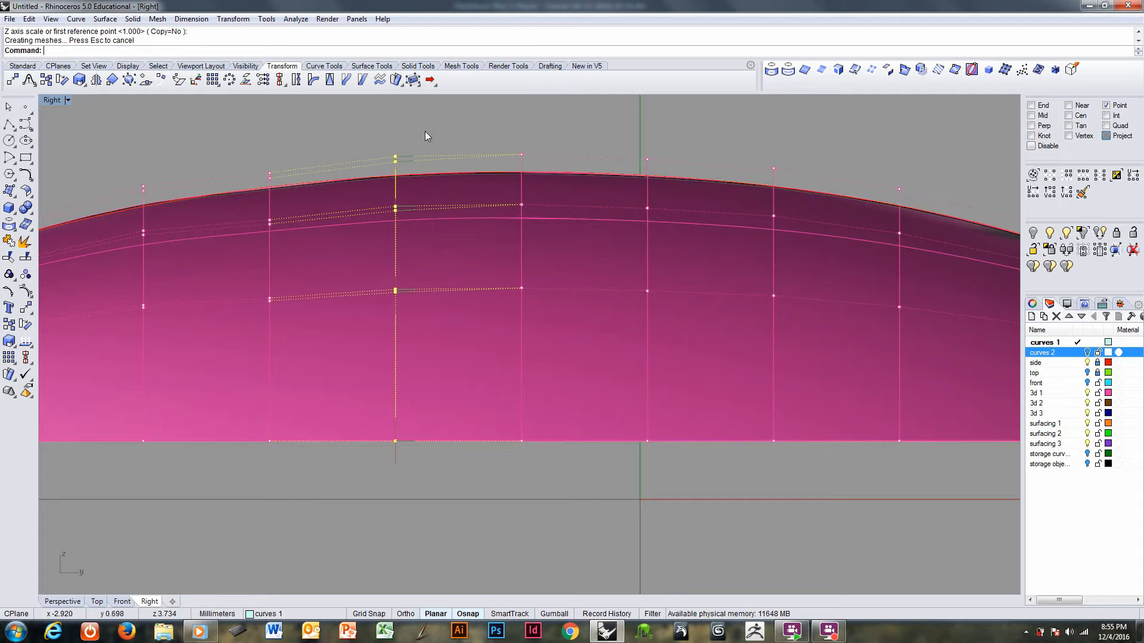
- Lower the fourth control-point column beyond the vertical axis, away from the tip, by scaling it vertically from the baseline by about 0.994
{"action": "right_click_drag", "start_coordinate": [276, 243], "coordinate": [547, 232]}
{"action": "left_click_drag", "start_coordinate": [349, 115], "coordinate": [442, 462]}
{"action": "right_click", "coordinate": [442, 462]}
{"action": "left_click", "coordinate": [411, 428]}
{"action": "key", "text": "Return"}
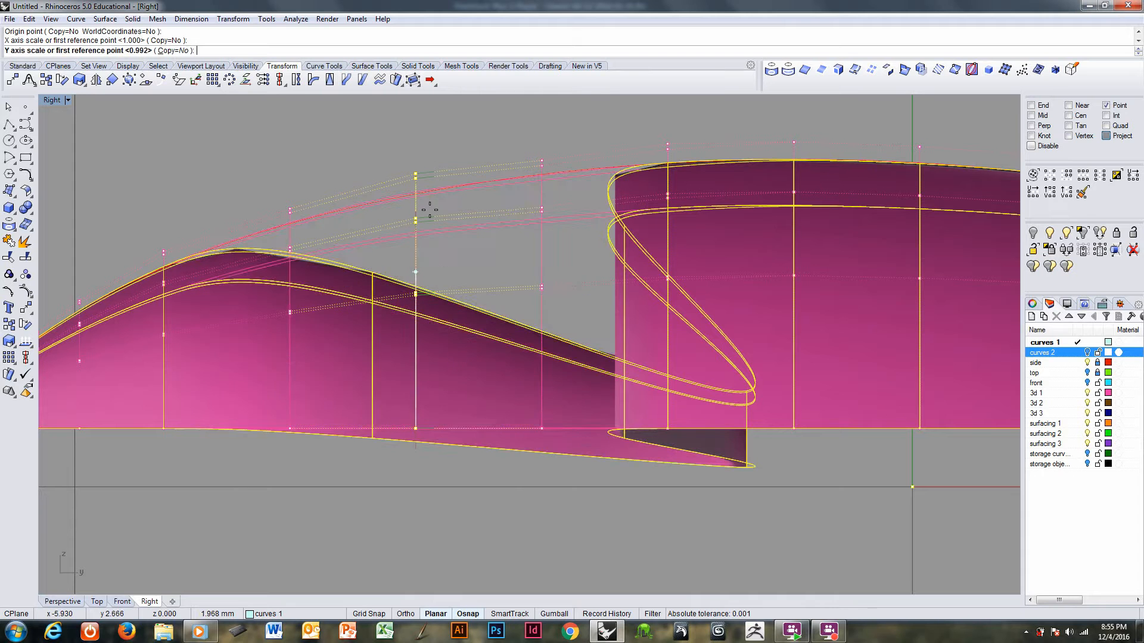
{"action": "left_click", "coordinate": [437, 140]}
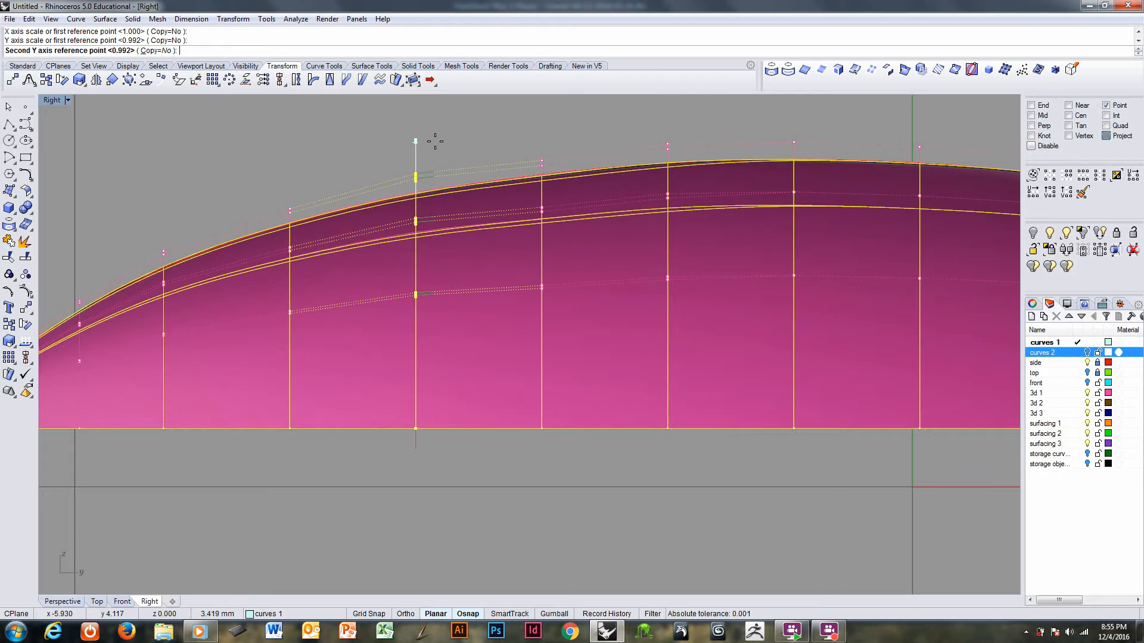
{"action": "left_click", "coordinate": [435, 142]}
{"action": "key", "text": "Return"}
- Turn off the control points and delete one of the two overlapping pink surfaces in the Perspective view
{"action": "scroll", "coordinate": [460, 163], "scroll_direction": "down", "scroll_amount": 4}
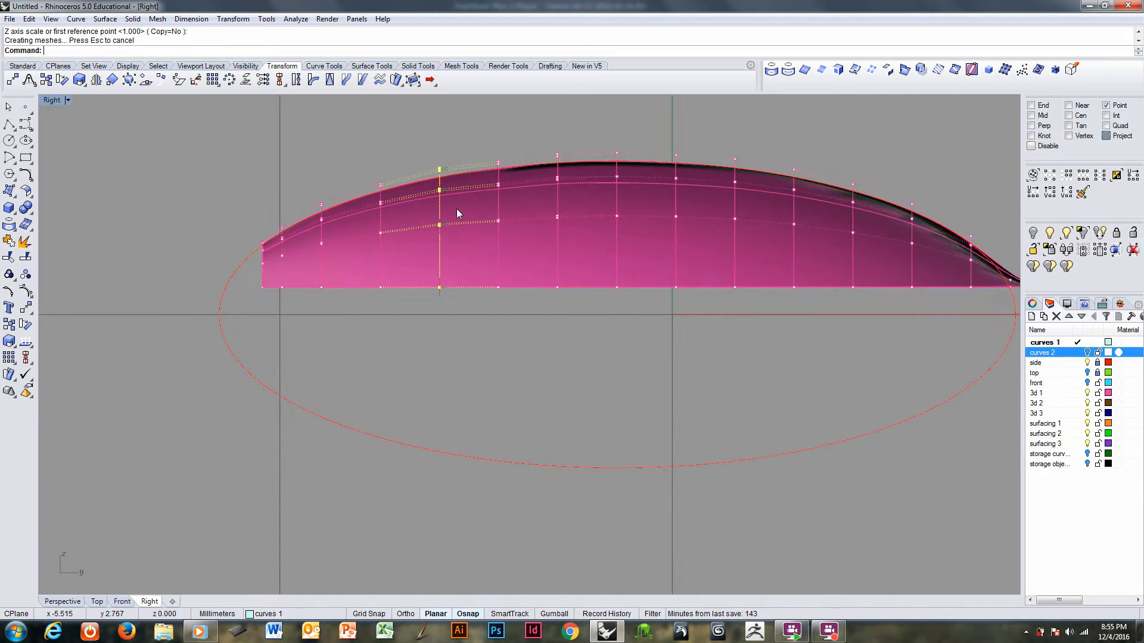
{"action": "key", "text": "Escape"}
{"action": "key", "text": "Escape"}
{"action": "key", "text": "ctrl+F4"}
{"action": "right_click_drag", "start_coordinate": [498, 348], "coordinate": [499, 431]}
{"action": "scroll", "coordinate": [557, 401], "scroll_direction": "up", "scroll_amount": 6}
{"action": "right_click_drag", "start_coordinate": [571, 400], "coordinate": [598, 421]}
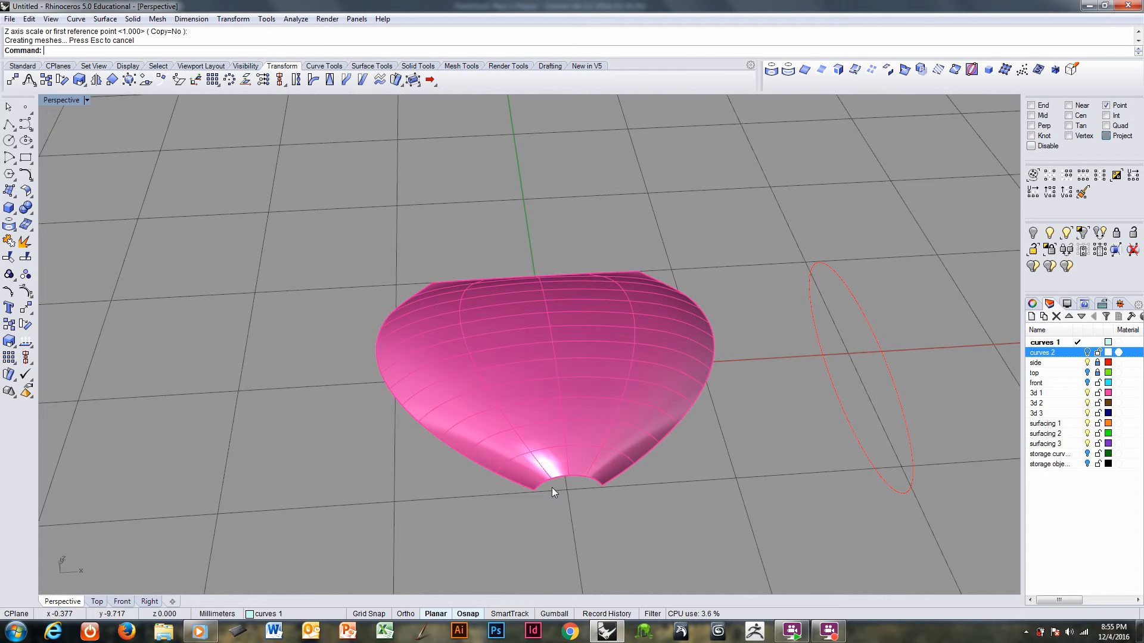
{"action": "right_click_drag", "start_coordinate": [552, 488], "coordinate": [570, 445]}
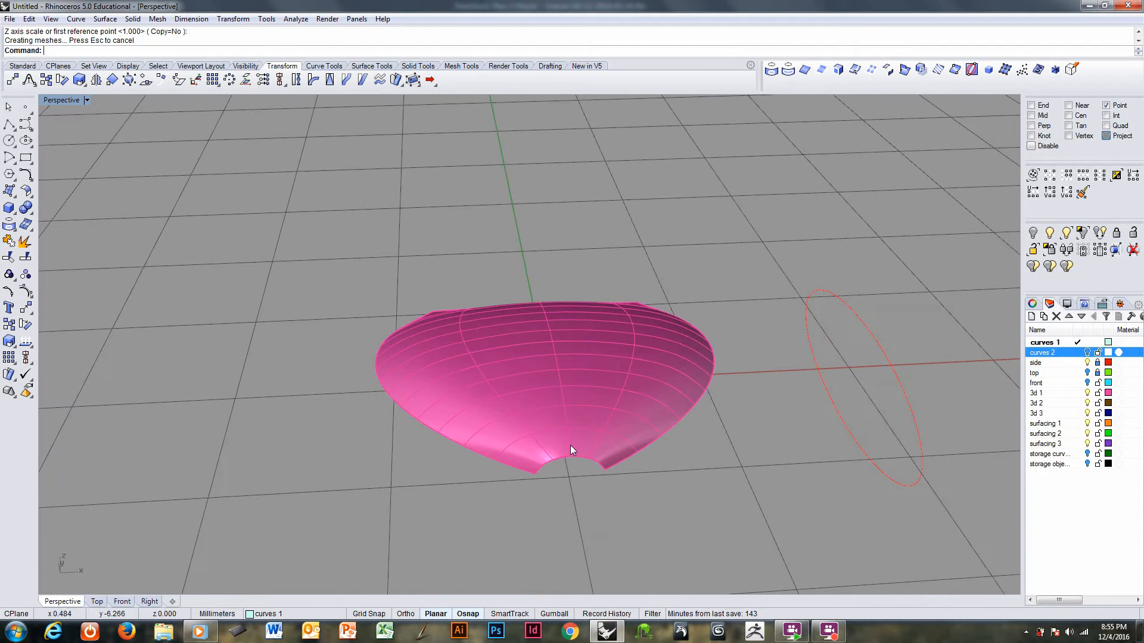
{"action": "left_click", "coordinate": [571, 445]}
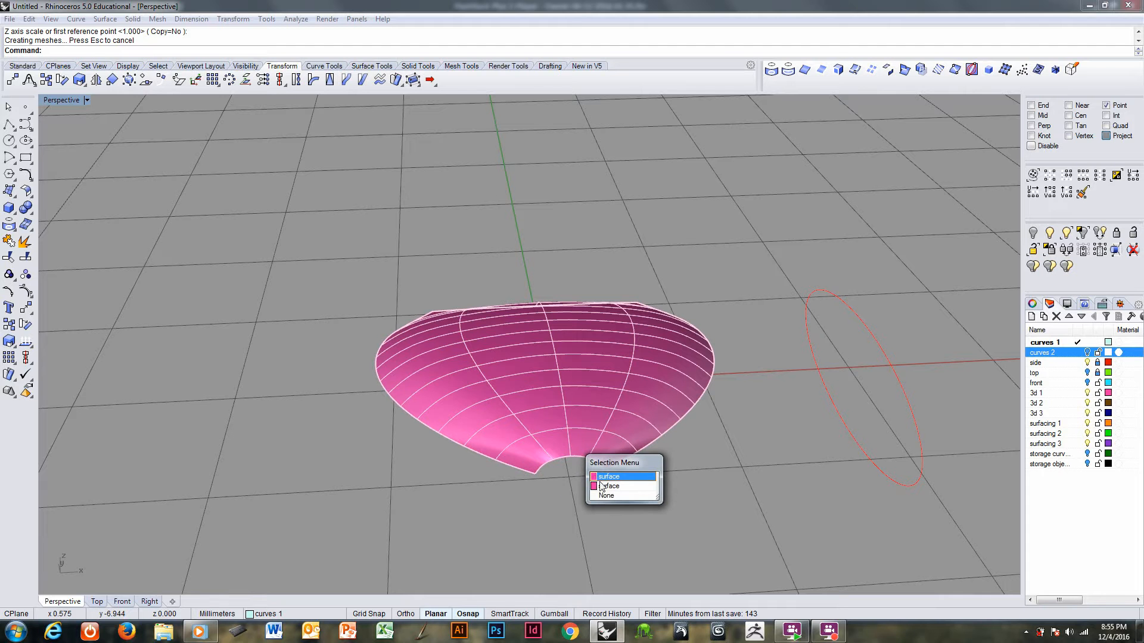
{"action": "left_click", "coordinate": [606, 477]}
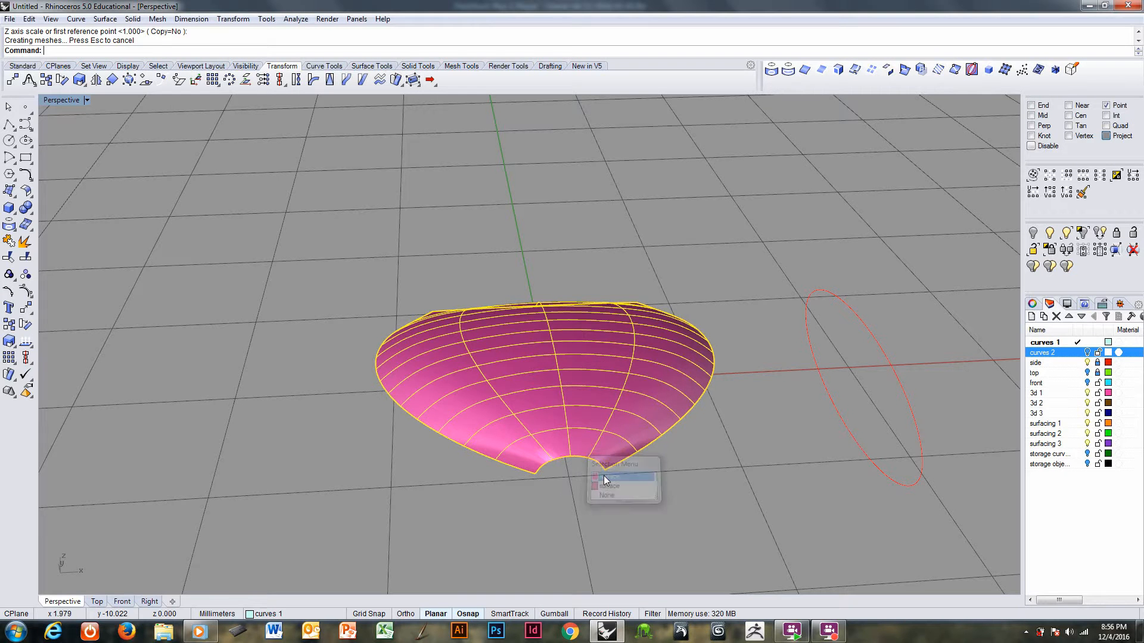
{"action": "key", "text": "Delete"}
- Select the remaining pink surface and turn on its control points in the Right view
{"action": "left_click", "coordinate": [600, 462]}
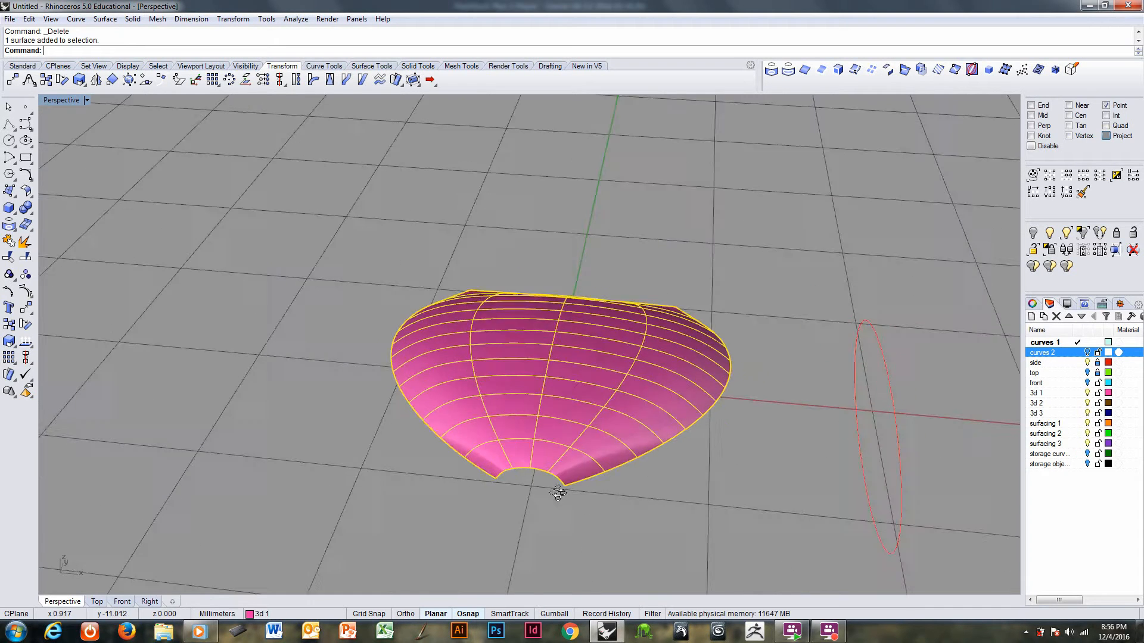
{"action": "key", "text": "ctrl+Tab"}
{"action": "key", "text": "ctrl+Tab"}
{"action": "key", "text": "ctrl+Tab"}
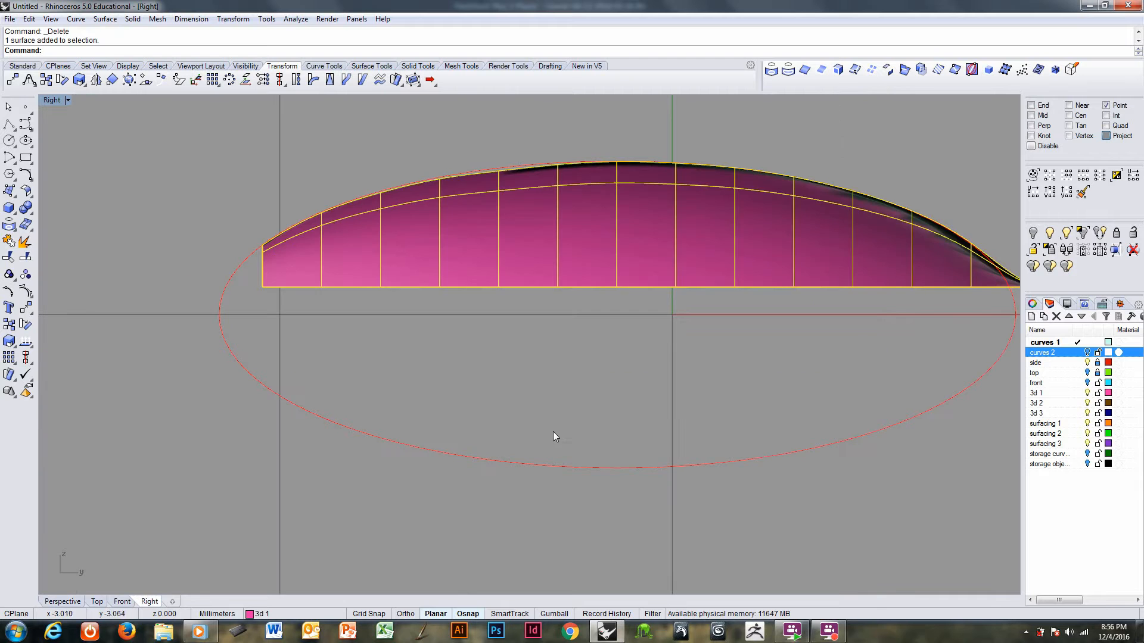
{"action": "scroll", "coordinate": [501, 262], "scroll_direction": "up", "scroll_amount": 3}
{"action": "scroll", "coordinate": [459, 342], "scroll_direction": "down", "scroll_amount": 1}
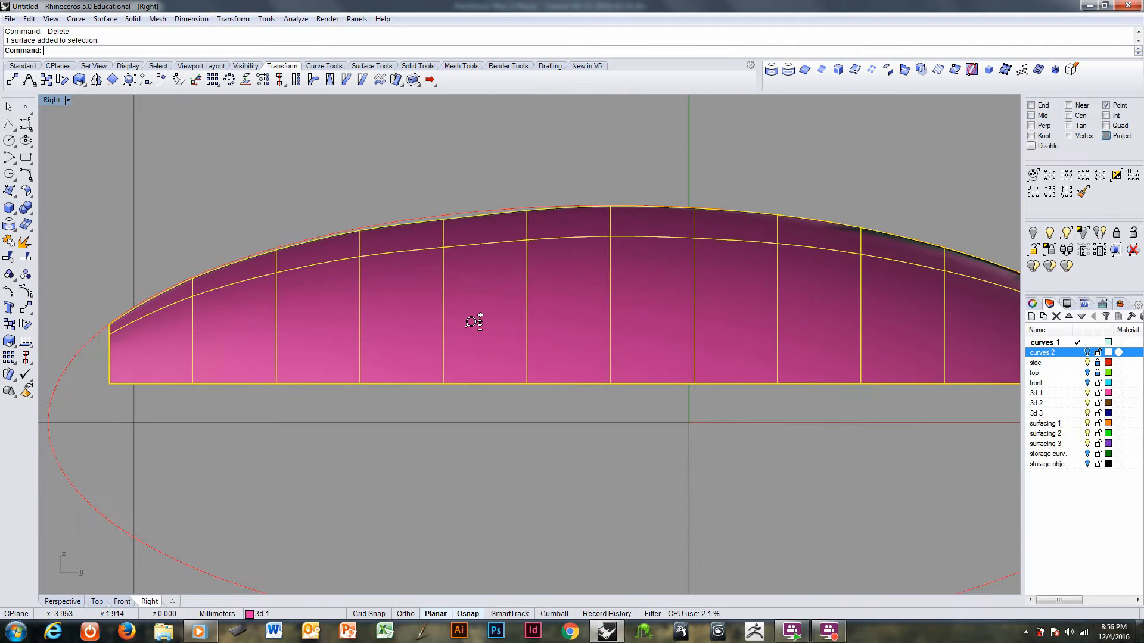
{"action": "right_click_drag", "start_coordinate": [474, 320], "coordinate": [465, 331]}
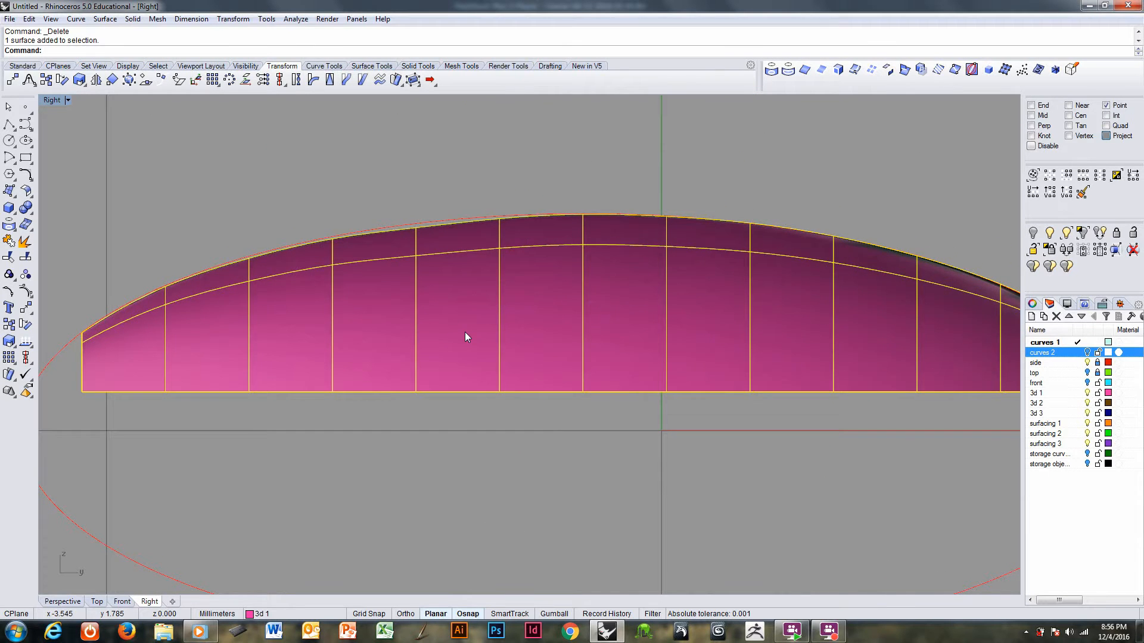
{"action": "key", "text": "F10"}
- Raise the third control-point column beyond the vertical axis, away from the tip, to the side curve by scaling it vertically by about 1.04
{"action": "left_click_drag", "start_coordinate": [370, 160], "coordinate": [442, 424]}
{"action": "scroll", "coordinate": [430, 374], "scroll_direction": "up", "scroll_amount": 2}
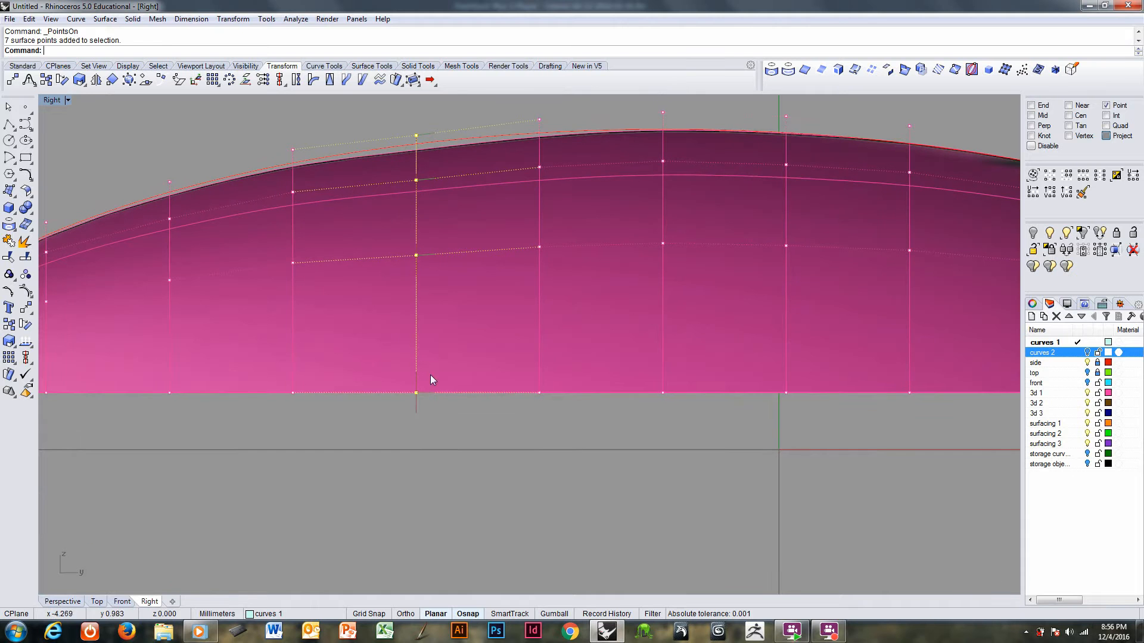
{"action": "right_click", "coordinate": [431, 374]}
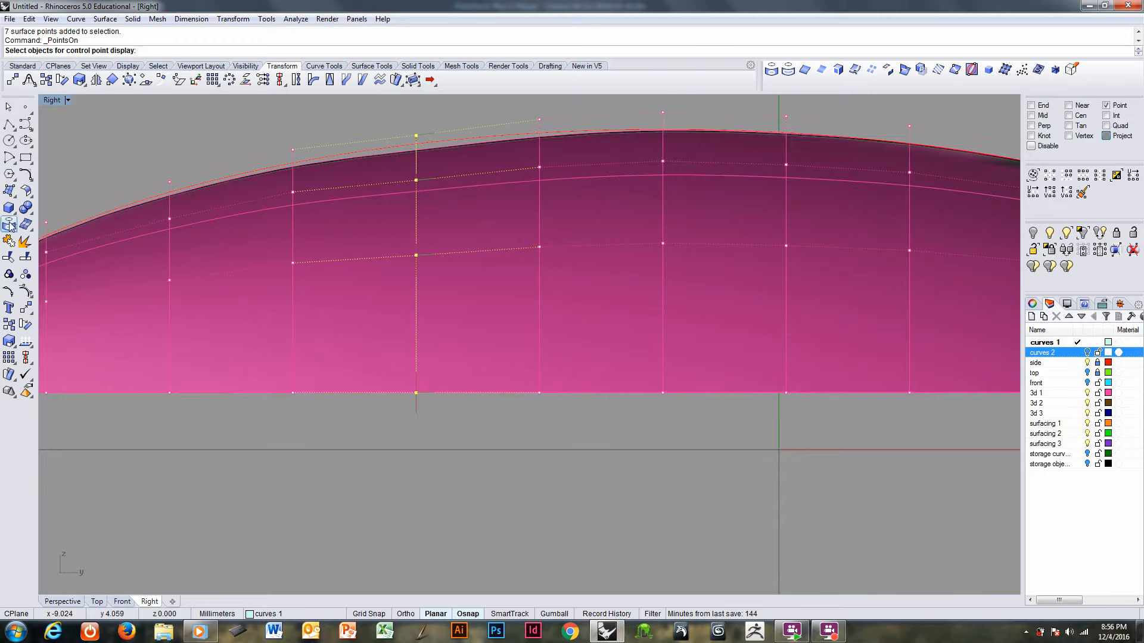
{"action": "left_click", "coordinate": [84, 86]}
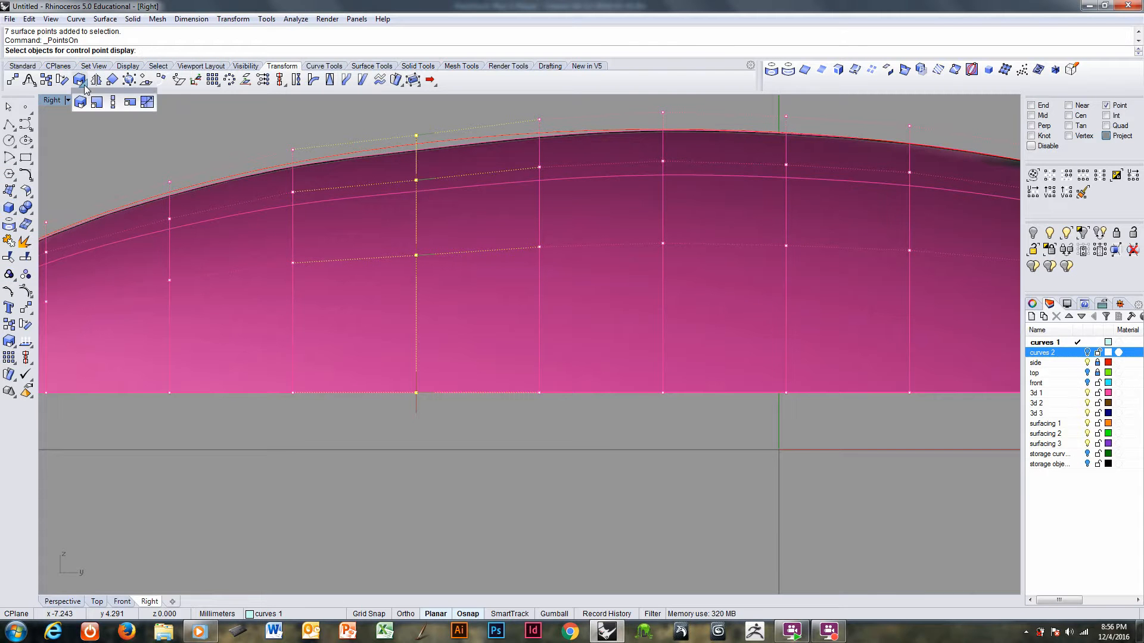
{"action": "left_click", "coordinate": [113, 102]}
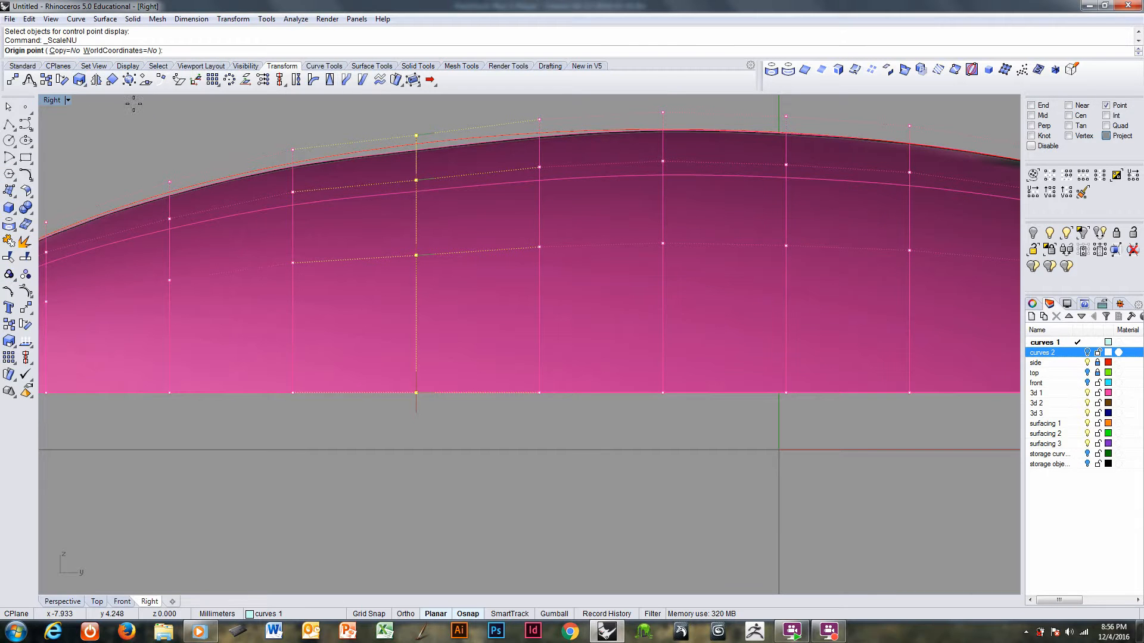
{"action": "left_click", "coordinate": [416, 393]}
{"action": "left_click", "coordinate": [498, 435]}
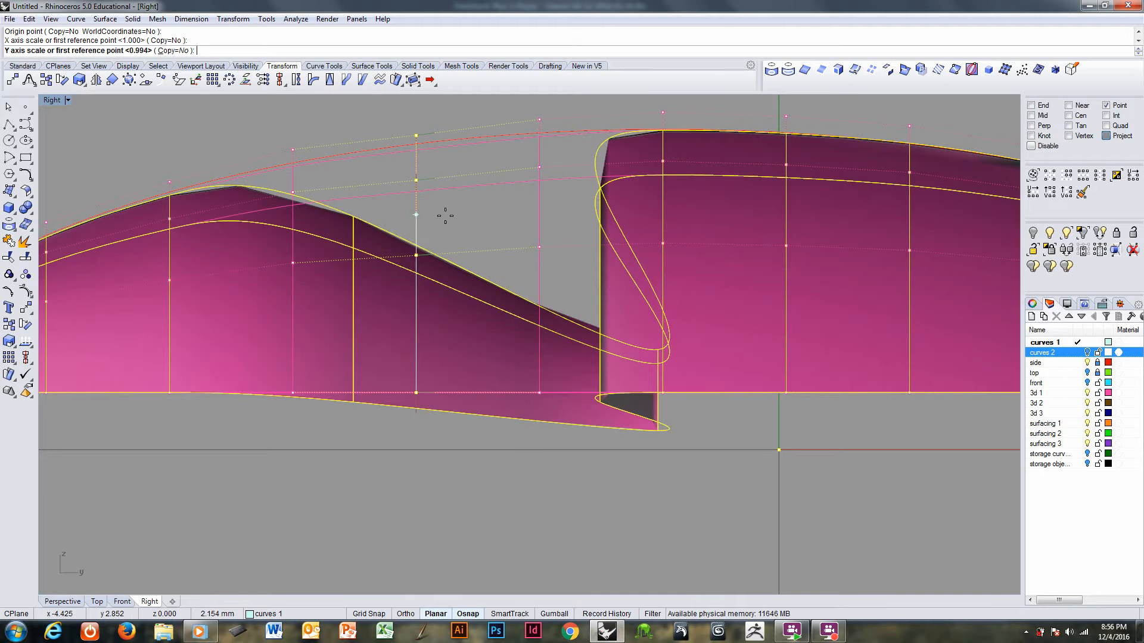
{"action": "left_click", "coordinate": [445, 215]}
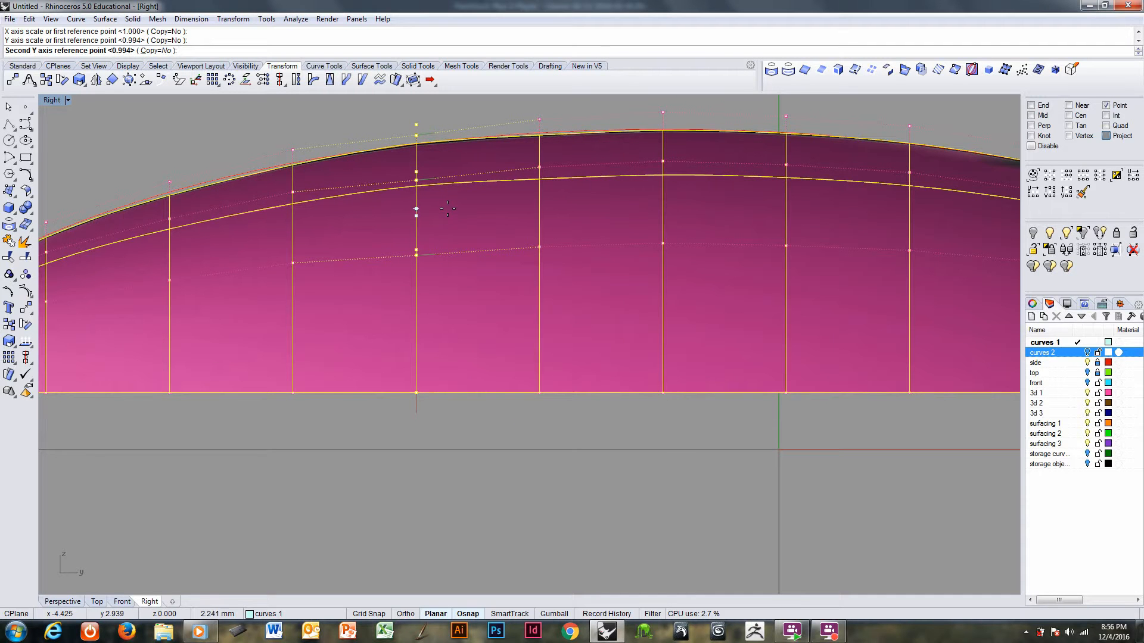
{"action": "left_click", "coordinate": [447, 208]}
{"action": "right_click", "coordinate": [447, 209]}
- Raise the second control-point column beyond the vertical axis, away from the tip, slightly to the side curve by scaling it vertically from the baseline
{"action": "right_click_drag", "start_coordinate": [514, 220], "coordinate": [432, 272]}
{"action": "left_click_drag", "start_coordinate": [439, 115], "coordinate": [503, 433]}
{"action": "right_click", "coordinate": [481, 433]}
{"action": "left_click", "coordinate": [458, 445]}
{"action": "right_click", "coordinate": [523, 477]}
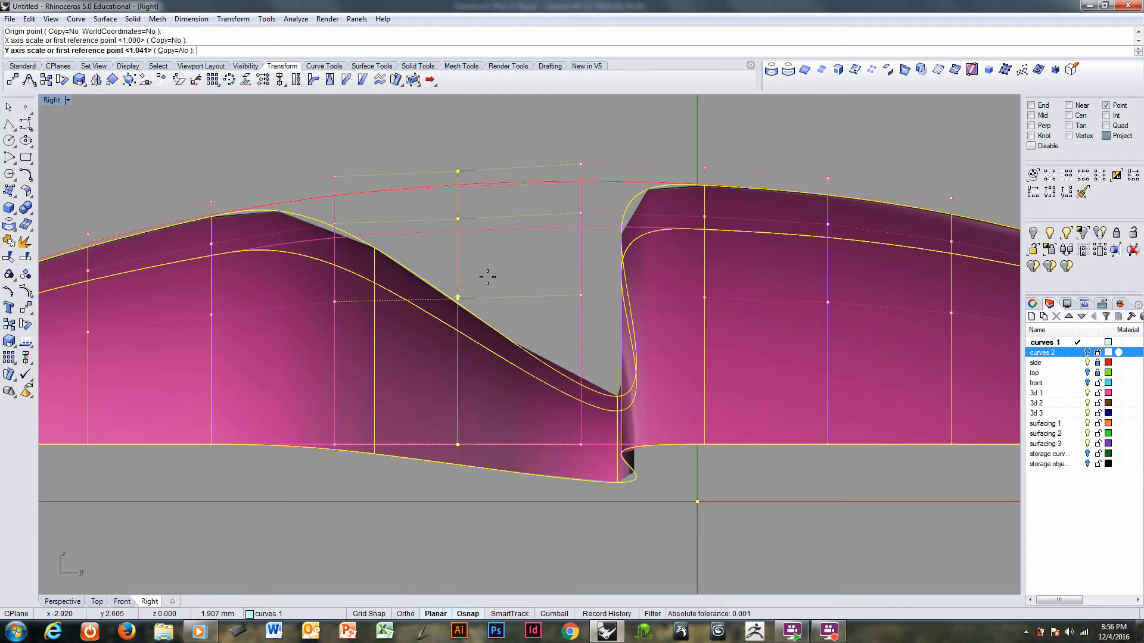
{"action": "left_click", "coordinate": [488, 268]}
{"action": "left_click", "coordinate": [488, 265]}
{"action": "right_click", "coordinate": [534, 261]}
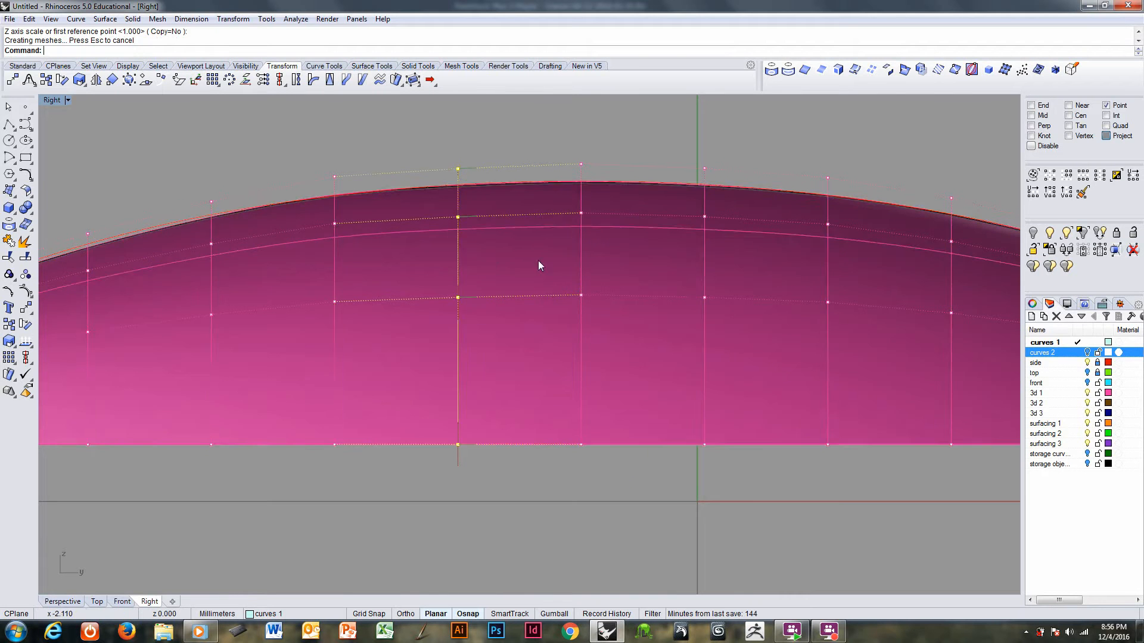
- Examine the reshaped surface in the Perspective and Front views with its control points turned off
{"action": "scroll", "coordinate": [538, 266], "scroll_direction": "down", "scroll_amount": 3}
{"action": "right_click_drag", "start_coordinate": [562, 301], "coordinate": [766, 341]}
{"action": "scroll", "coordinate": [220, 313], "scroll_direction": "up", "scroll_amount": 3}
{"action": "key", "text": "ctrl+F4"}
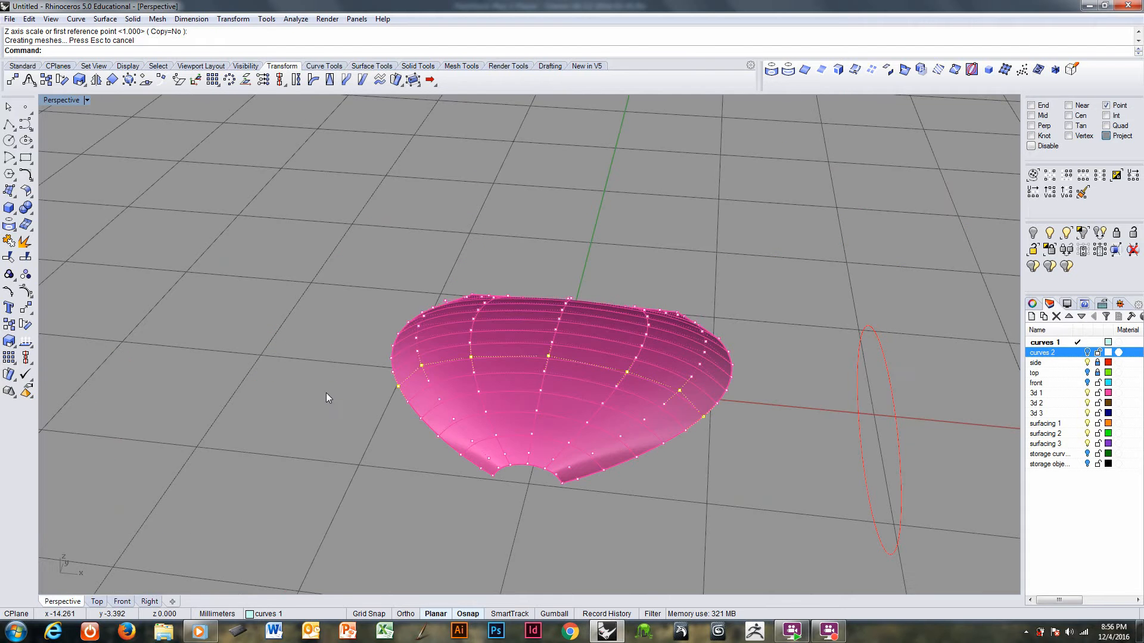
{"action": "right_click_drag", "start_coordinate": [431, 428], "coordinate": [575, 413]}
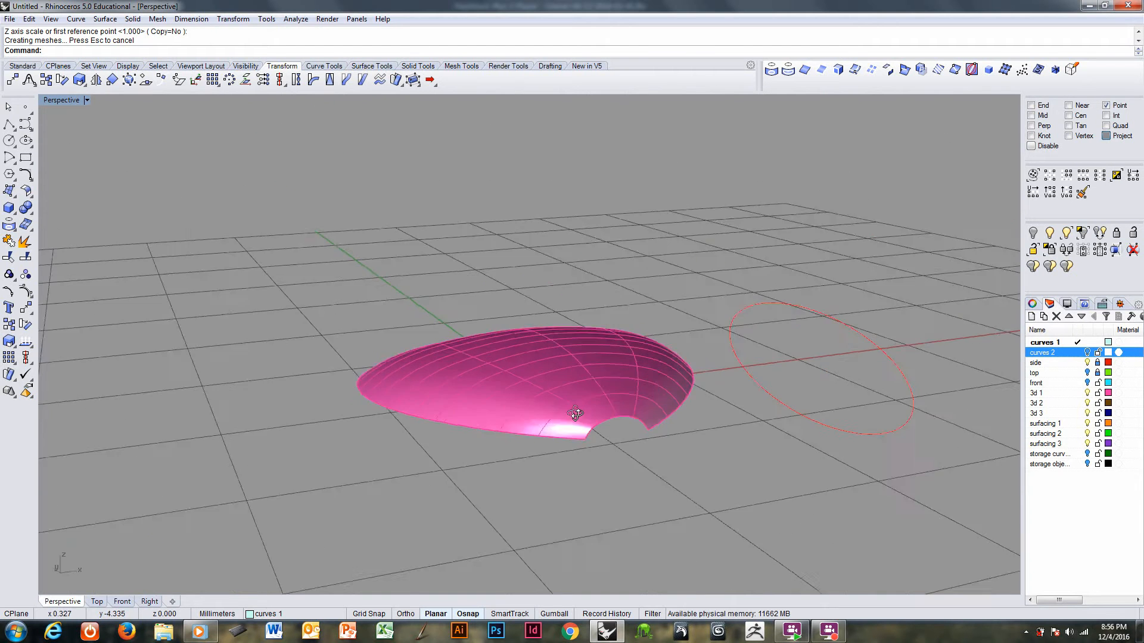
{"action": "key", "text": "ctrl+F2"}
{"action": "key", "text": "ctrl+F3"}
{"action": "key", "text": "ctrl+F2"}
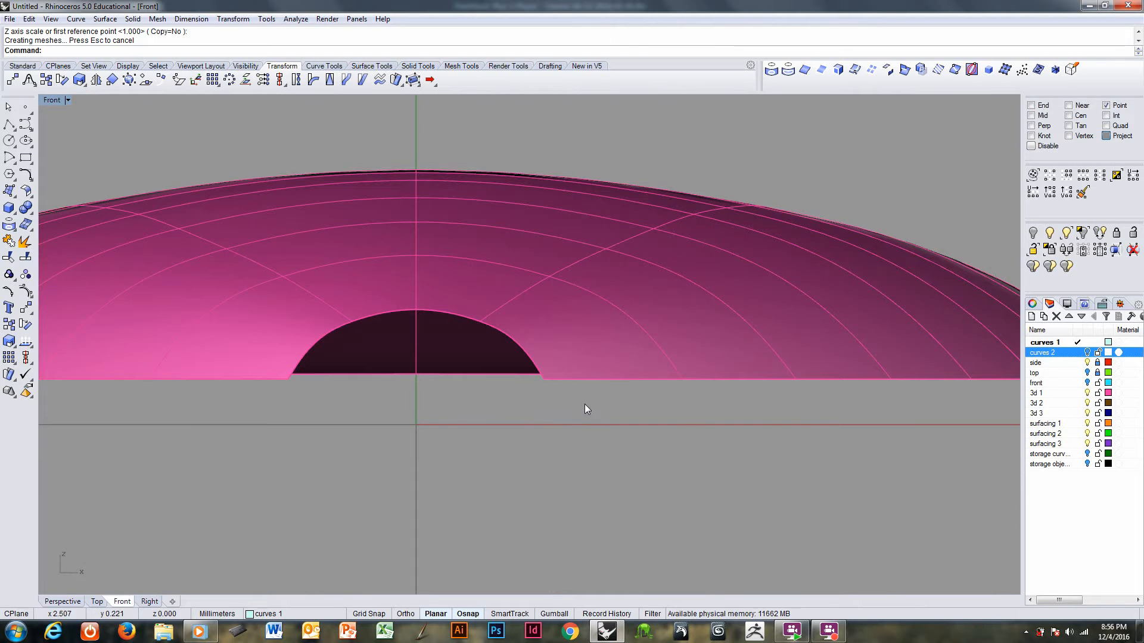
{"action": "scroll", "coordinate": [587, 414], "scroll_direction": "down", "scroll_amount": 6}
{"action": "key", "text": "ctrl+F4"}
{"action": "right_click_drag", "start_coordinate": [595, 431], "coordinate": [841, 406]}
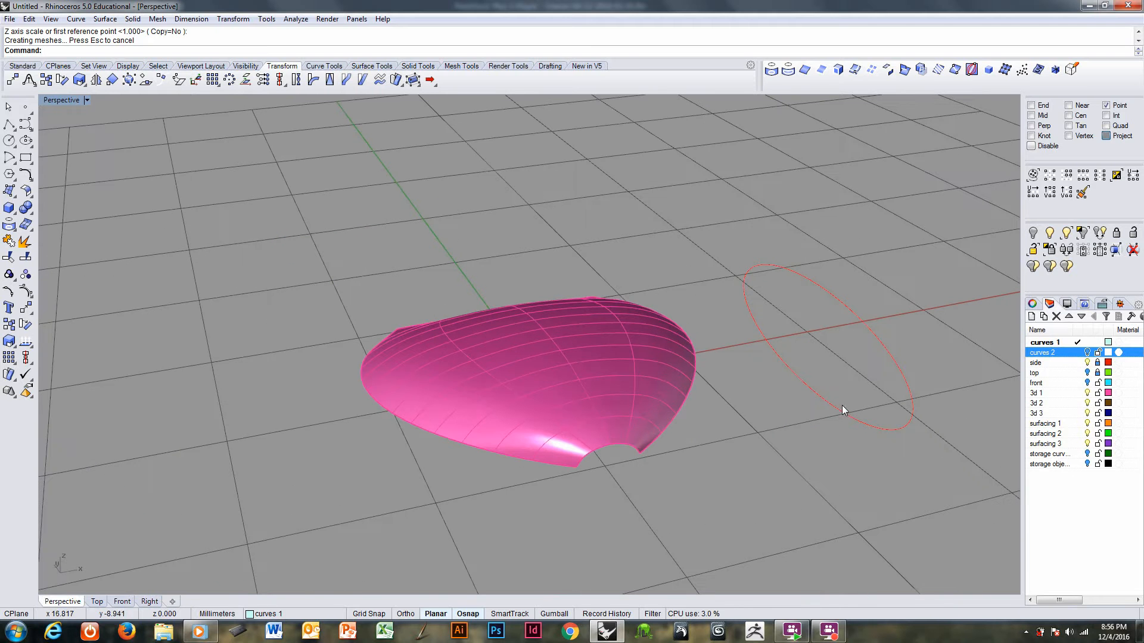
- Hide the side layer and show the front layer
{"action": "left_click", "coordinate": [1088, 352]}
{"action": "left_click", "coordinate": [1088, 383]}
{"action": "right_click_drag", "start_coordinate": [702, 421], "coordinate": [559, 451]}
- Move the front-profile curves along the surface's length to clear space beyond its narrow open end, using grid snap
{"action": "left_click", "coordinate": [540, 424]}
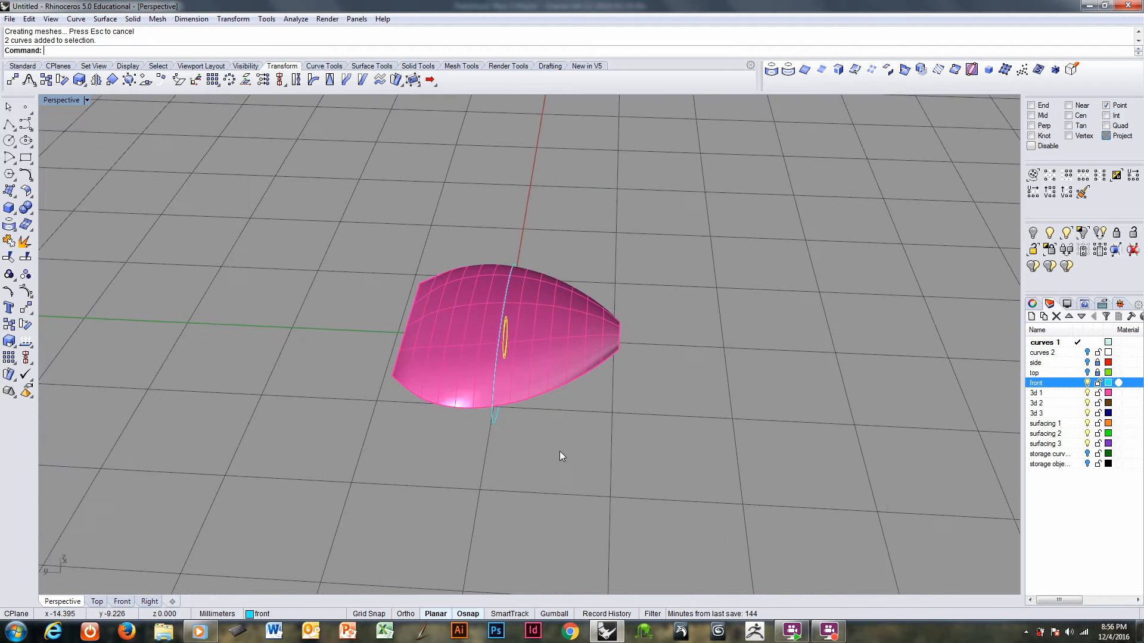
{"action": "left_click", "coordinate": [492, 420]}
{"action": "type", "text": "M"}
{"action": "key", "text": "Return"}
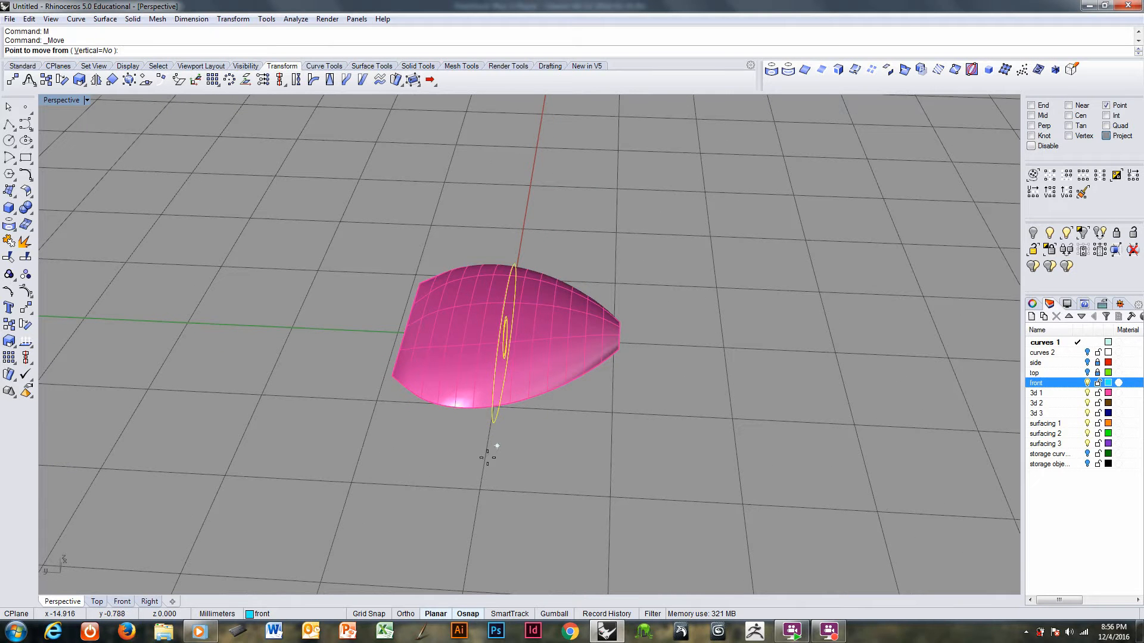
{"action": "type", "text": "s"}
{"action": "left_click", "coordinate": [479, 489]}
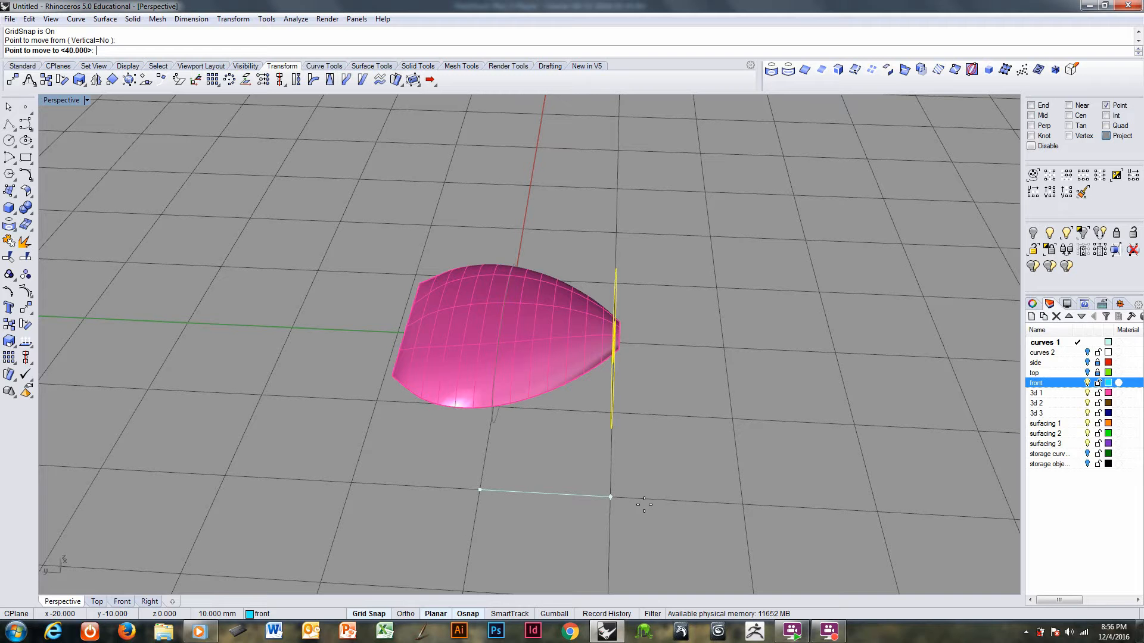
{"action": "left_click", "coordinate": [684, 503]}
{"action": "left_click", "coordinate": [677, 483]}
{"action": "right_click_drag", "start_coordinate": [677, 483], "coordinate": [575, 475]}
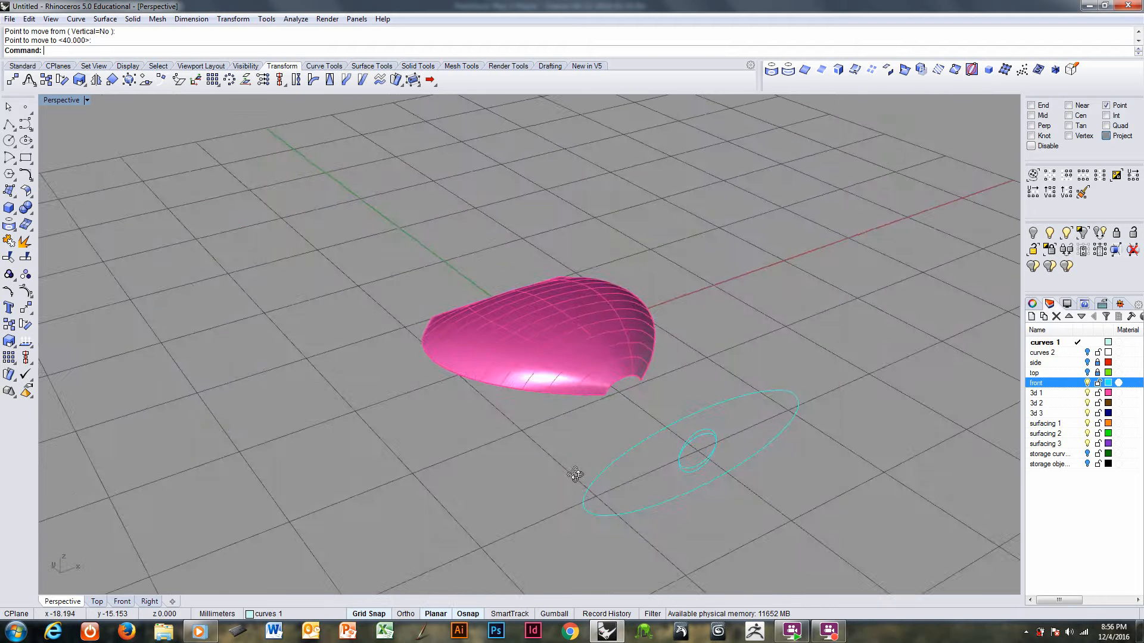
- Compare the surface's outline and narrow open end with the front-profile curves in the Front view
{"action": "key", "text": "ctrl+Tab"}
{"action": "key", "text": "ctrl+Tab"}
{"action": "right_click_drag", "start_coordinate": [519, 350], "coordinate": [543, 279], "text": "ctrl"}
{"action": "right_click_drag", "start_coordinate": [688, 348], "coordinate": [557, 357]}
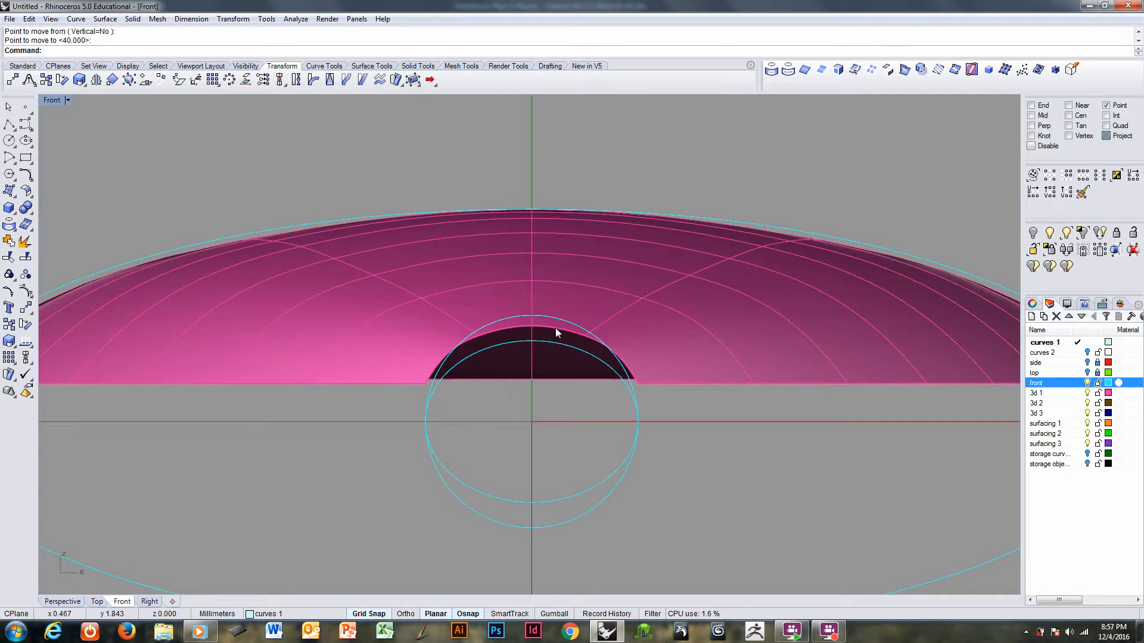
- Hide the 3d 1 layer with the pink surface, then show and unlock the top layer with the heart curve
{"action": "key", "text": "ctrl+Tab"}
{"action": "key", "text": "ctrl+Tab"}
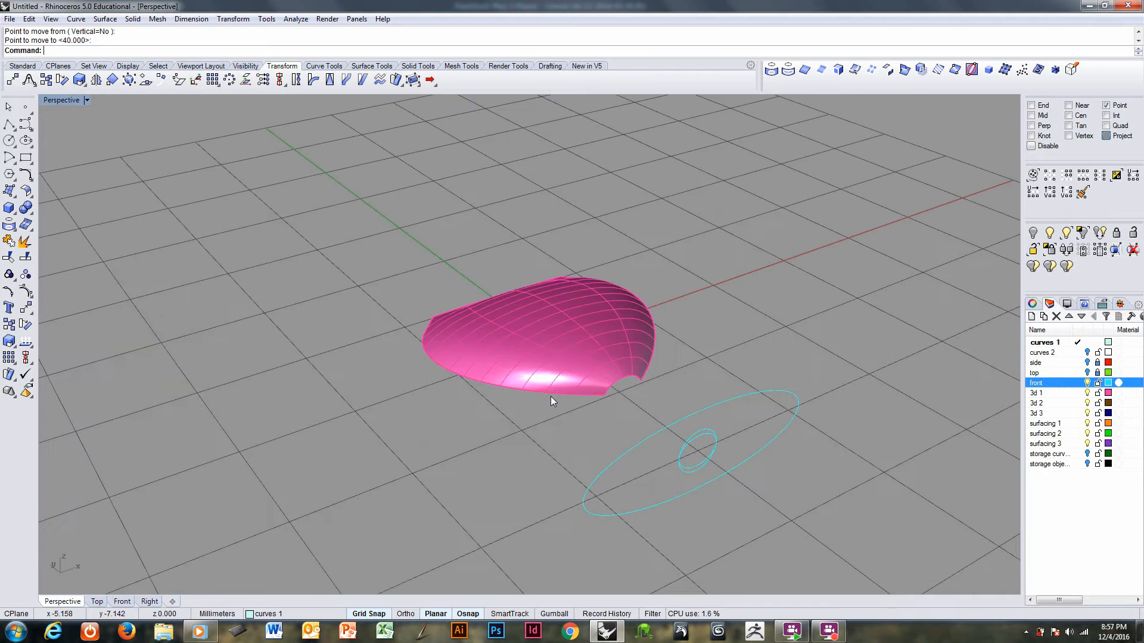
{"action": "right_click_drag", "start_coordinate": [584, 435], "coordinate": [616, 447]}
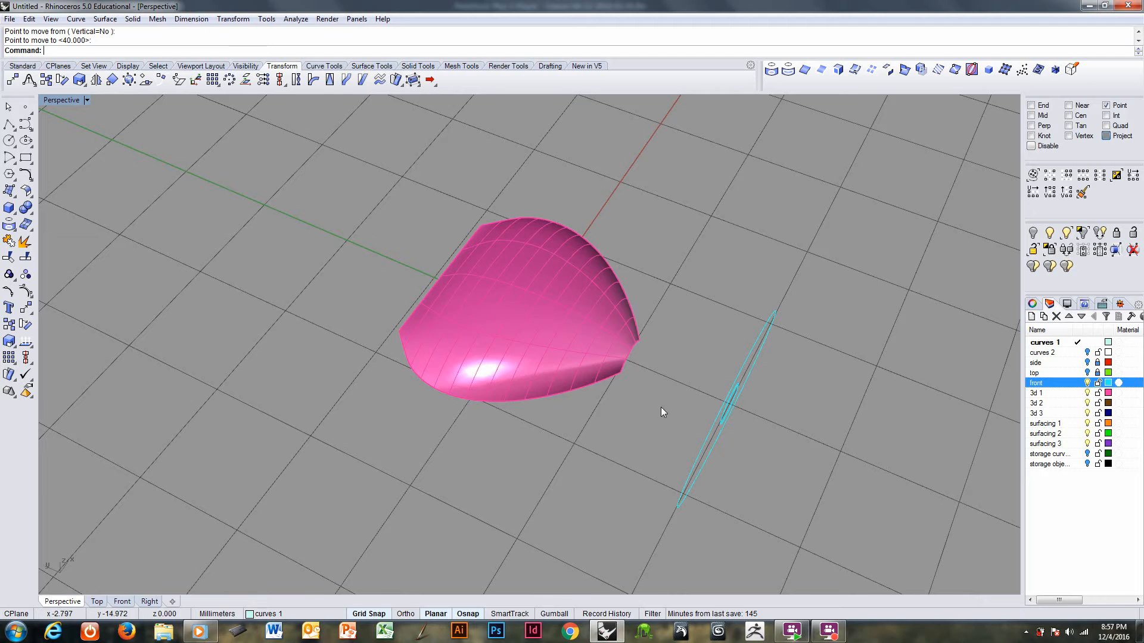
{"action": "right_click_drag", "start_coordinate": [660, 406], "coordinate": [634, 414]}
{"action": "left_click", "coordinate": [1087, 393]}
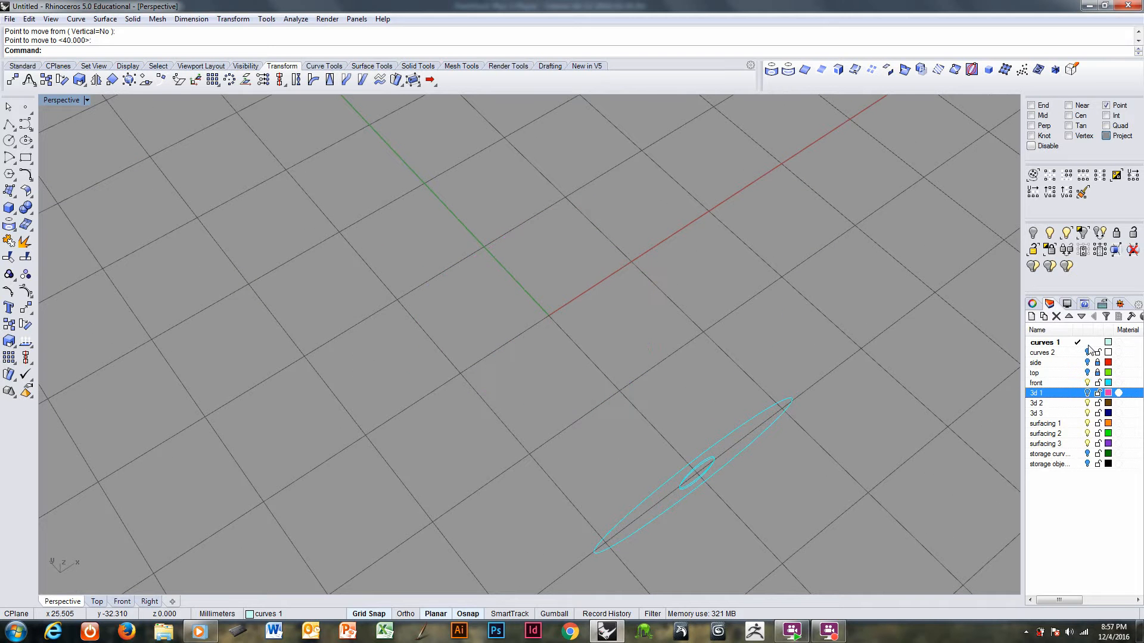
{"action": "left_click", "coordinate": [1087, 372]}
{"action": "right_click_drag", "start_coordinate": [661, 347], "coordinate": [555, 331]}
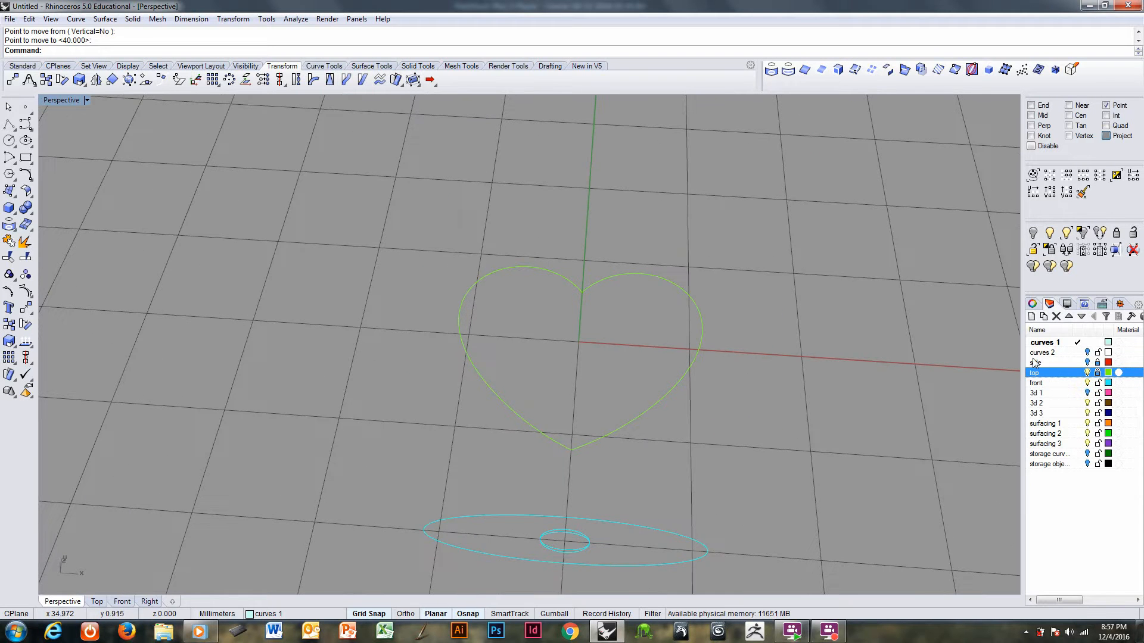
{"action": "right_click_drag", "start_coordinate": [715, 365], "coordinate": [615, 371]}
- Offset the heart curve inward about 3 mm in the Top view, through a freely picked point just above the origin with grid snap off
{"action": "left_click", "coordinate": [648, 410]}
{"action": "key", "text": "ctrl+F1"}
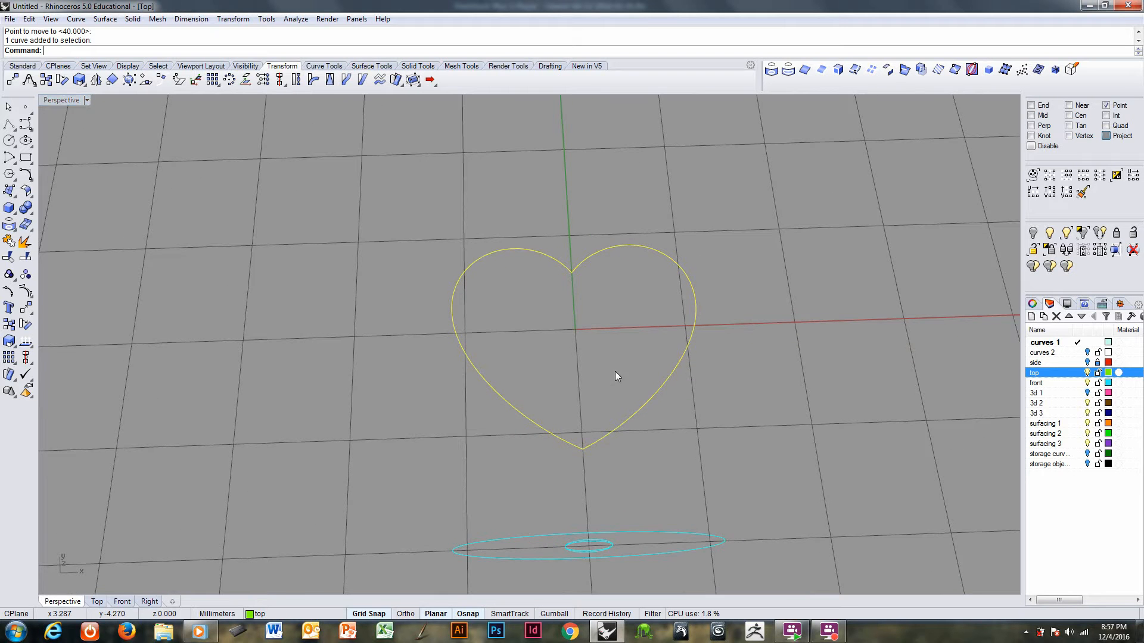
{"action": "right_click_drag", "start_coordinate": [569, 264], "coordinate": [525, 376], "text": "ctrl"}
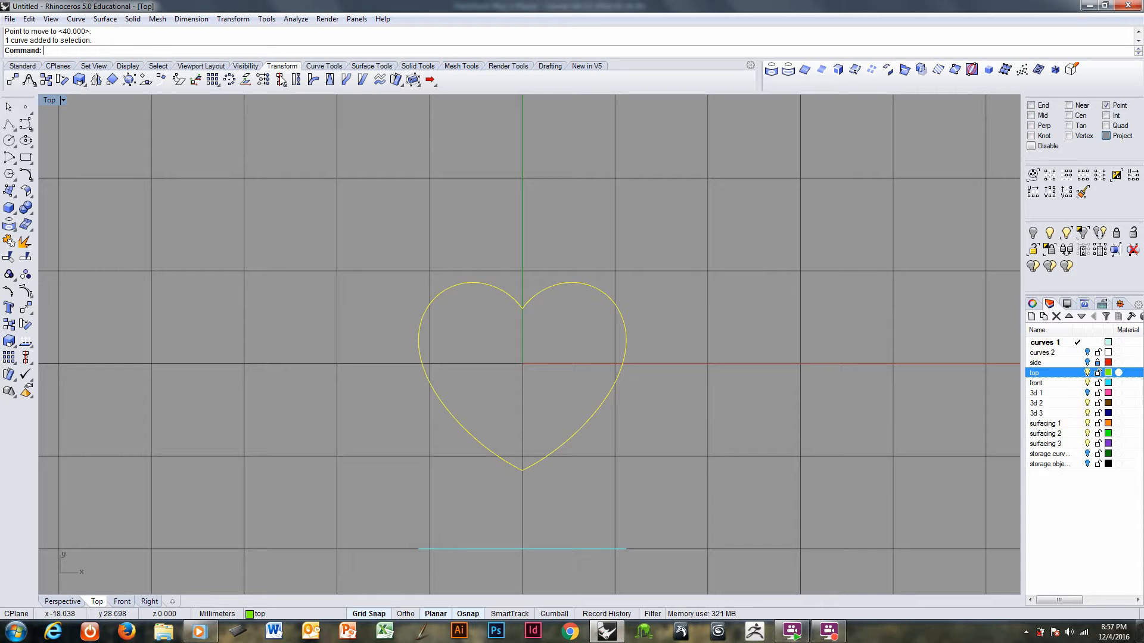
{"action": "left_click", "coordinate": [324, 66]}
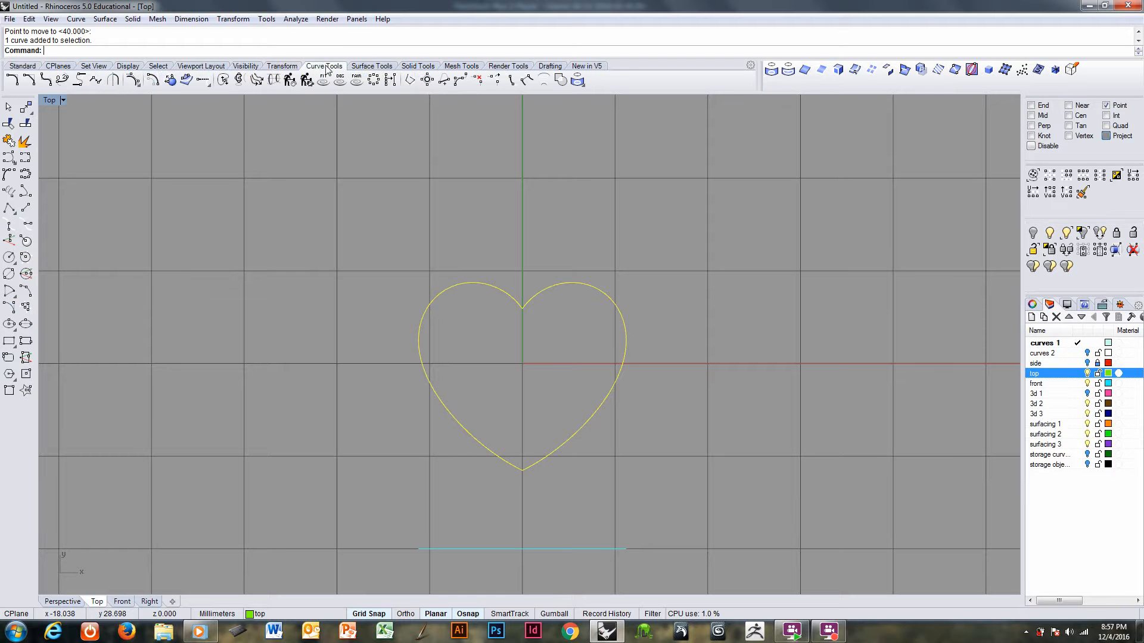
{"action": "left_click", "coordinate": [154, 79]}
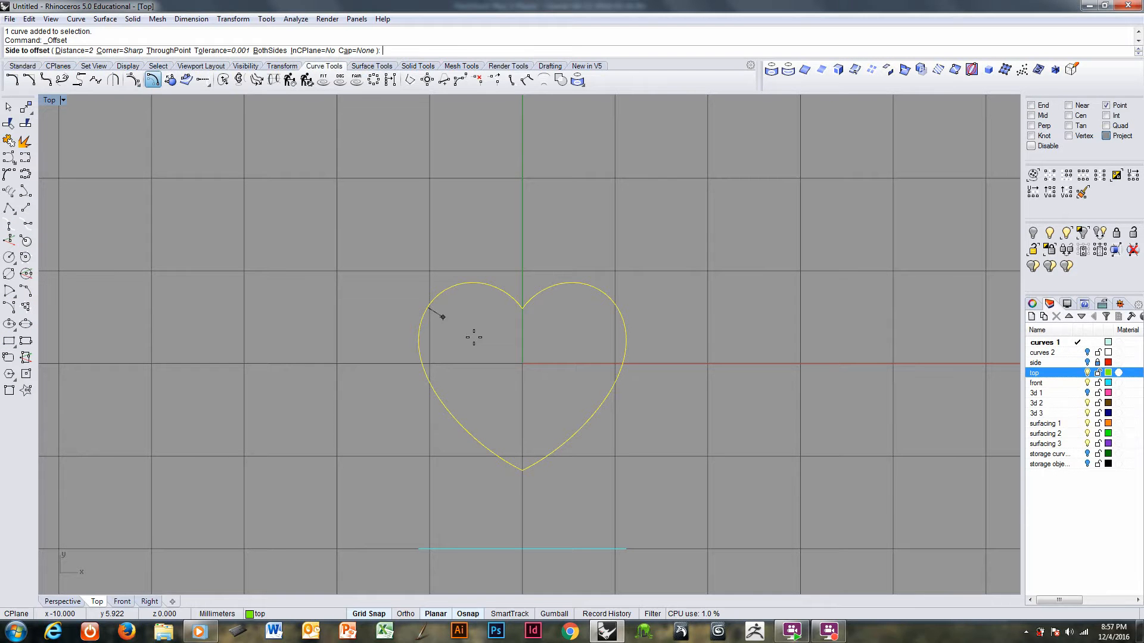
{"action": "type", "text": "t"}
{"action": "key", "text": "Return"}
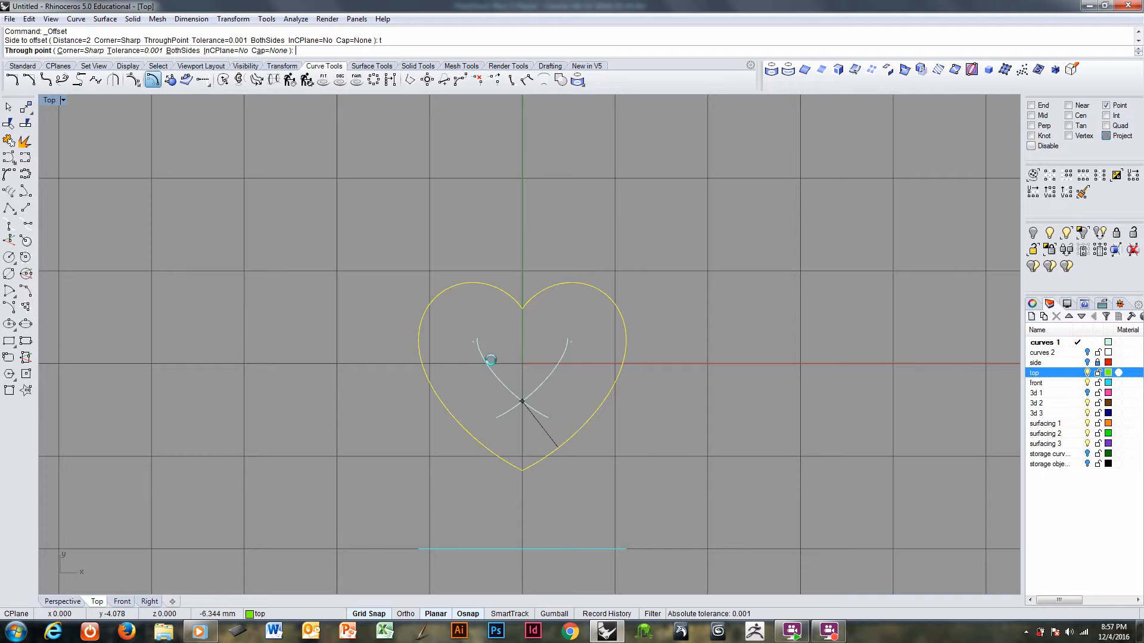
{"action": "left_click", "coordinate": [375, 614]}
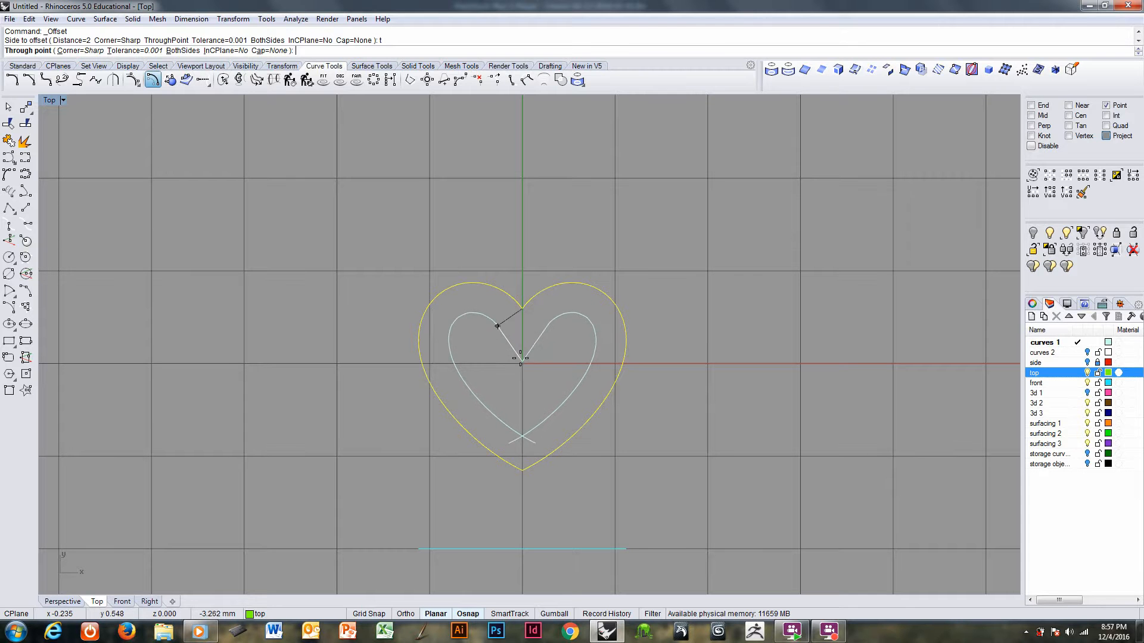
{"action": "left_click", "coordinate": [519, 356]}
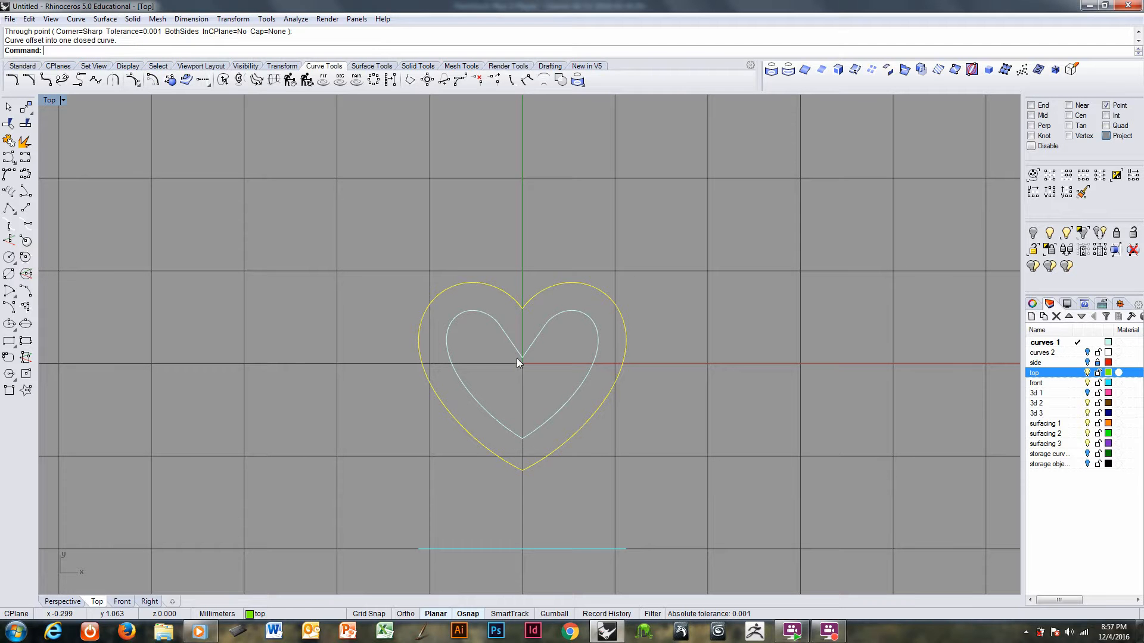
- Explode the inner offset heart into its separate curve segments
{"action": "scroll", "coordinate": [526, 367], "scroll_direction": "up", "scroll_amount": 4}
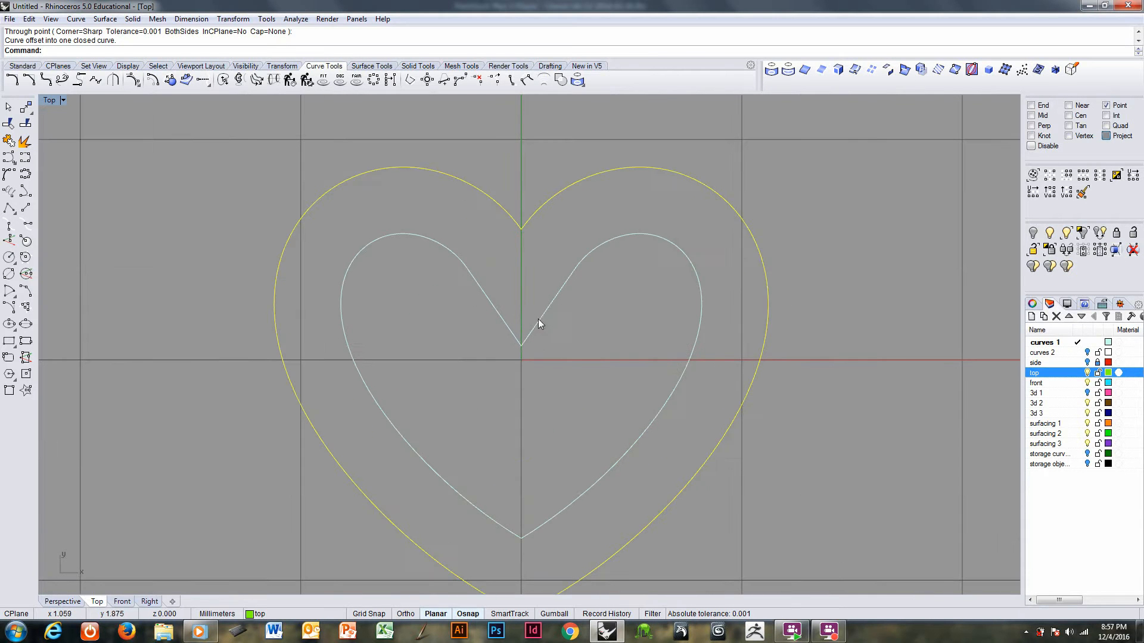
{"action": "left_click", "coordinate": [513, 338]}
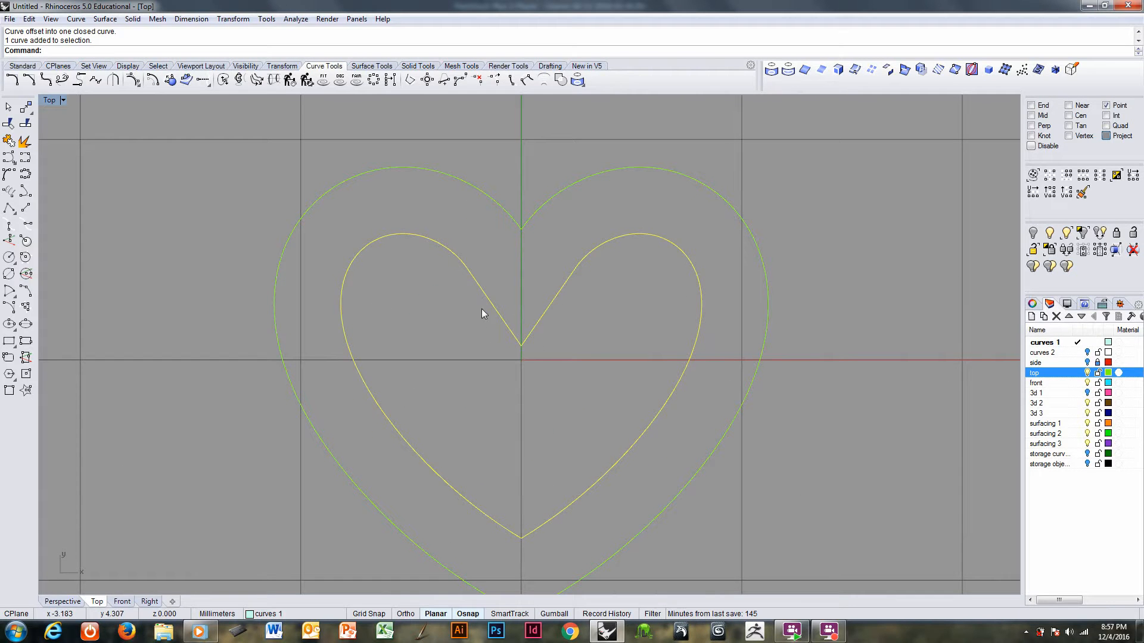
{"action": "left_click", "coordinate": [24, 141]}
{"action": "left_click", "coordinate": [509, 328]}
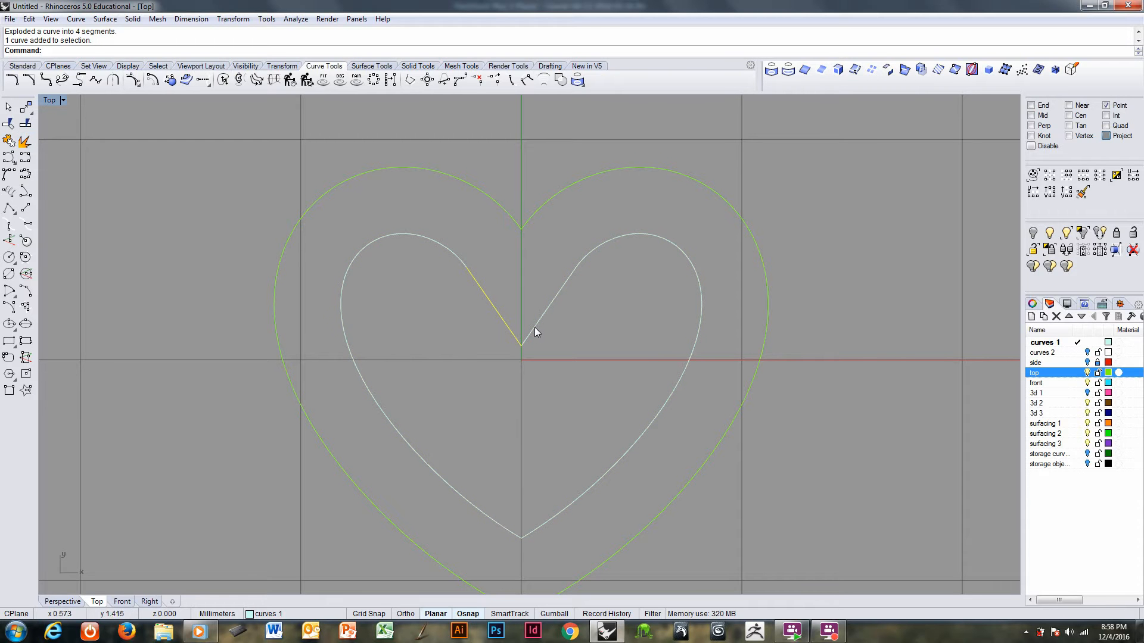
{"action": "left_click", "coordinate": [534, 327], "text": "shift"}
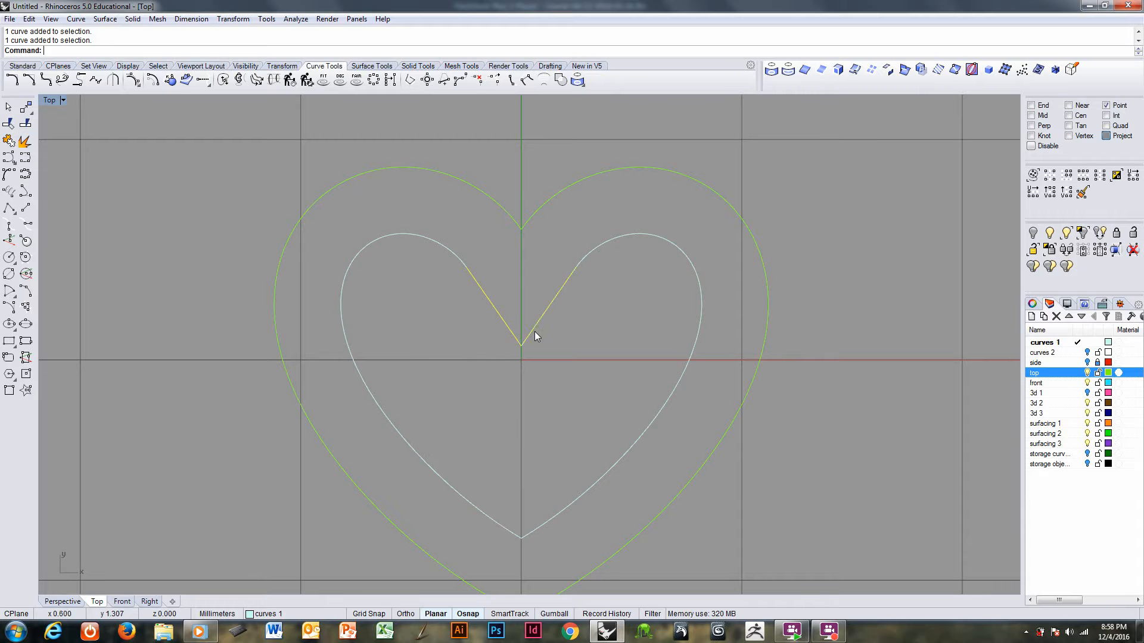
{"action": "left_click", "coordinate": [432, 245]}
{"action": "left_click", "coordinate": [75, 19]}
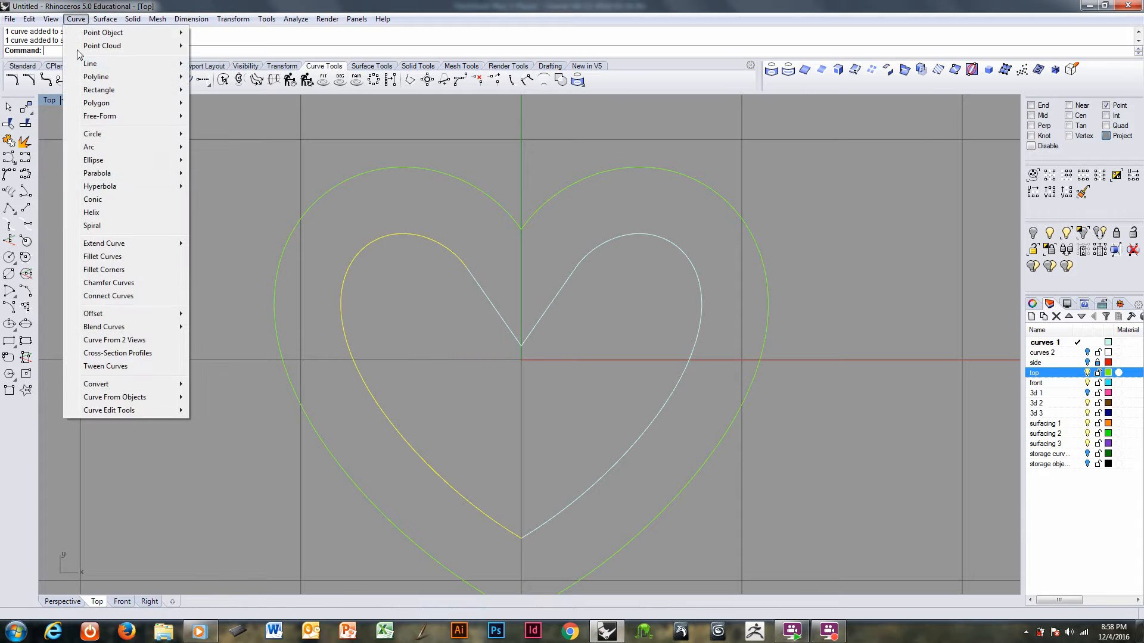
{"action": "mouse_move", "coordinate": [121, 244]}
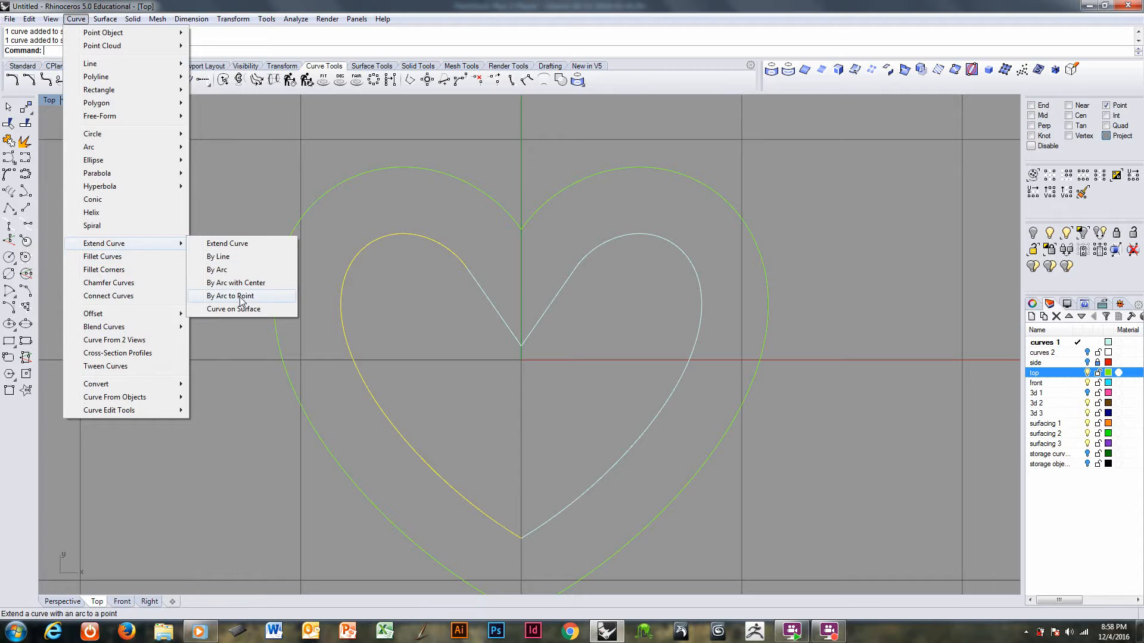
{"action": "left_click", "coordinate": [242, 297]}
{"action": "key", "text": "Escape"}
{"action": "left_click", "coordinate": [438, 248]}
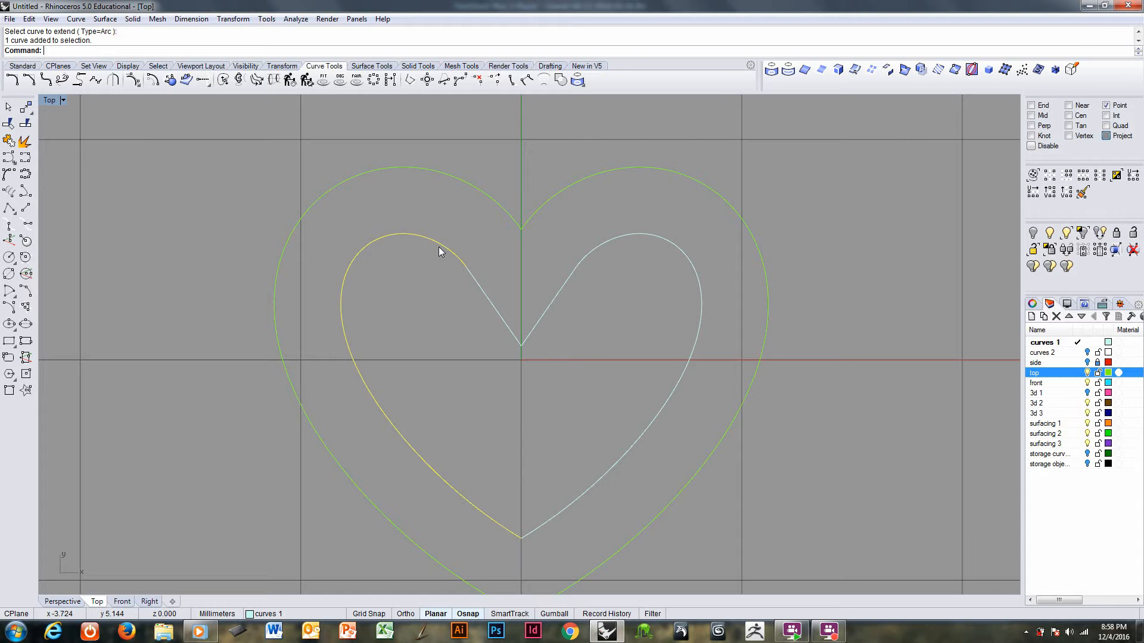
{"action": "left_click", "coordinate": [630, 239], "text": "shift"}
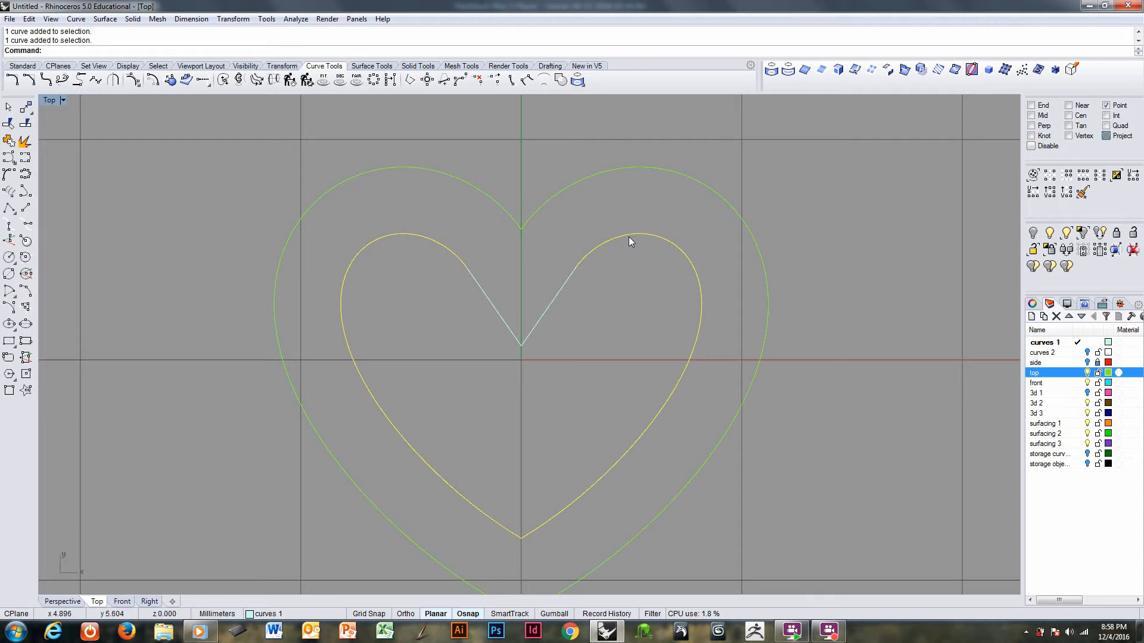
{"action": "key", "text": "ctrl+c"}
{"action": "right_click", "coordinate": [257, 84]}
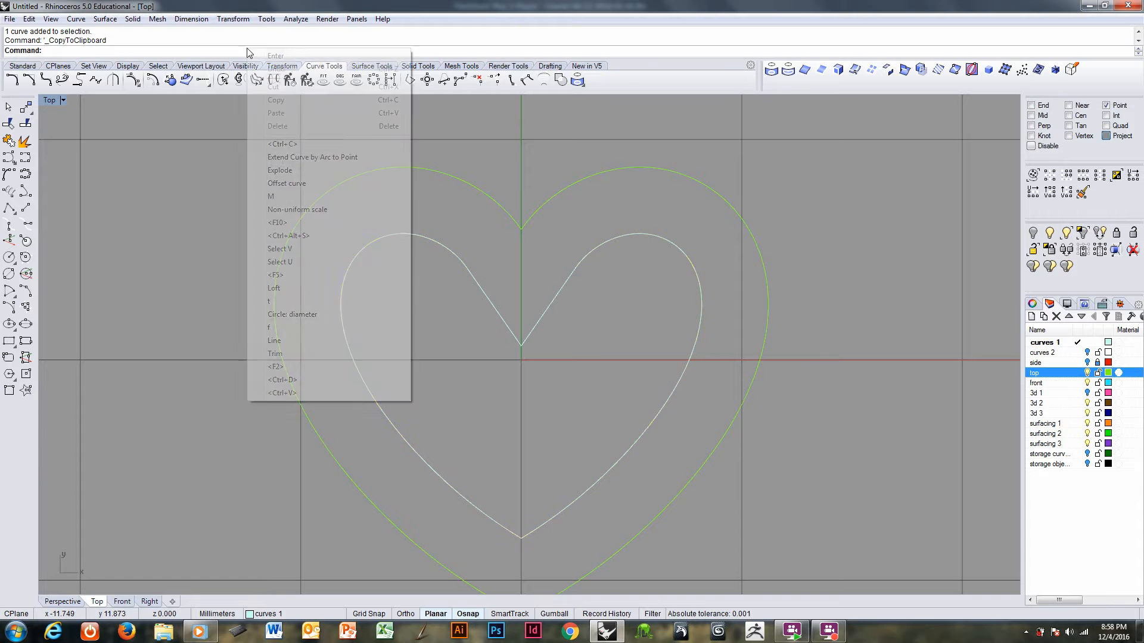
{"action": "left_click", "coordinate": [310, 156]}
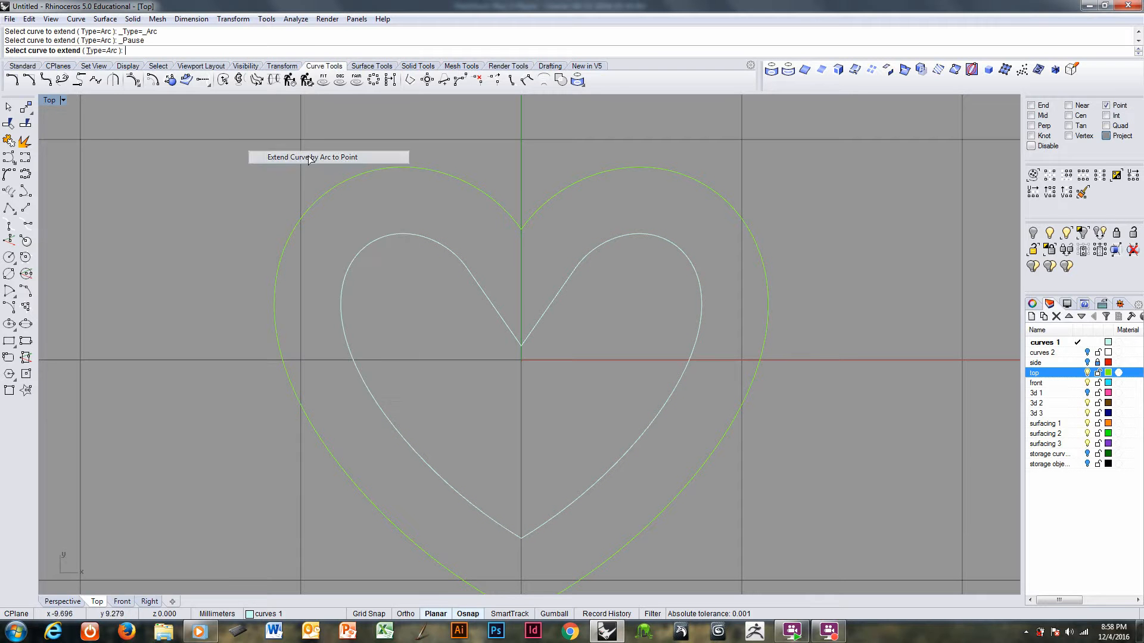
{"action": "left_click", "coordinate": [397, 237]}
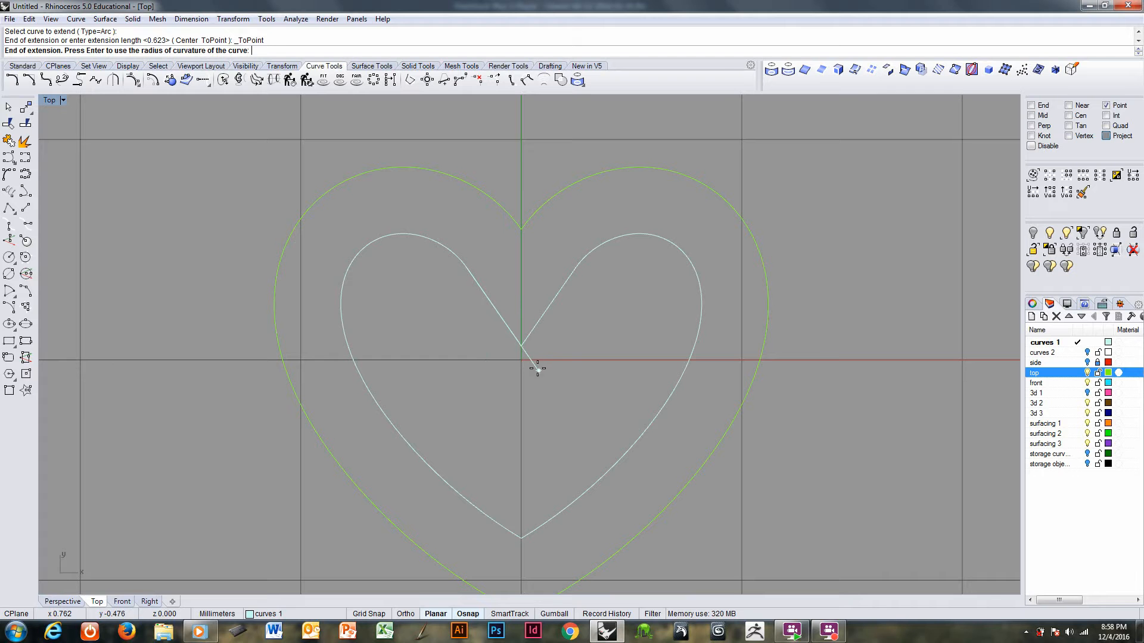
{"action": "left_click", "coordinate": [531, 372]}
- Join the inner heart's left lobe curve with the straight segment running from it to the upper cusp
{"action": "scroll", "coordinate": [484, 298], "scroll_direction": "up", "scroll_amount": 1}
{"action": "left_click", "coordinate": [485, 291]}
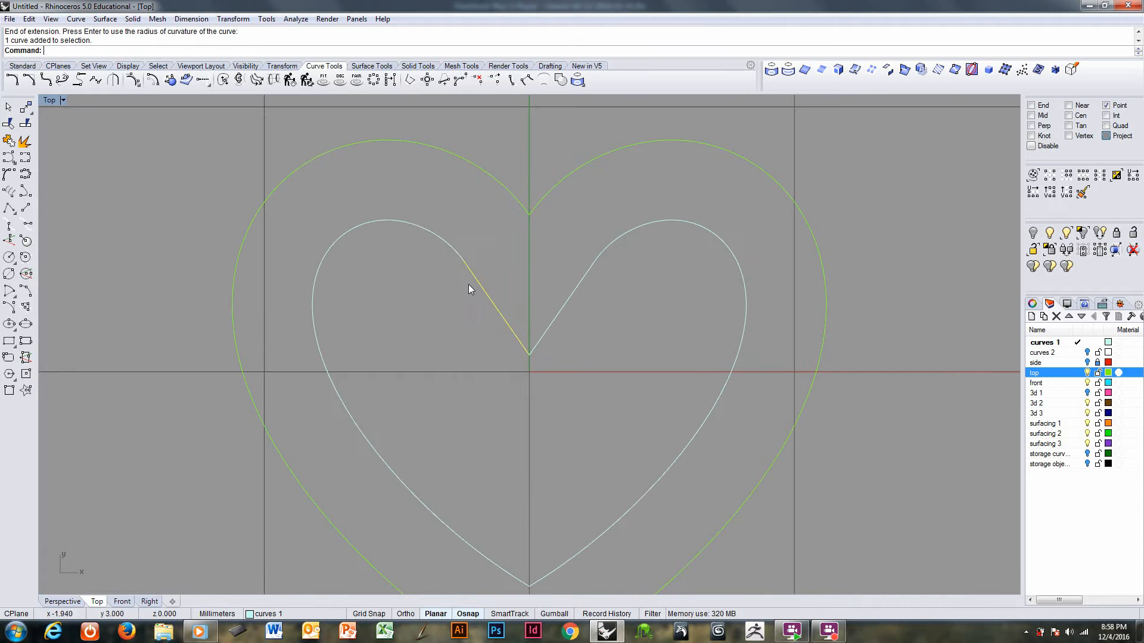
{"action": "left_click", "coordinate": [468, 284]}
{"action": "scroll", "coordinate": [446, 251], "scroll_direction": "down", "scroll_amount": 2}
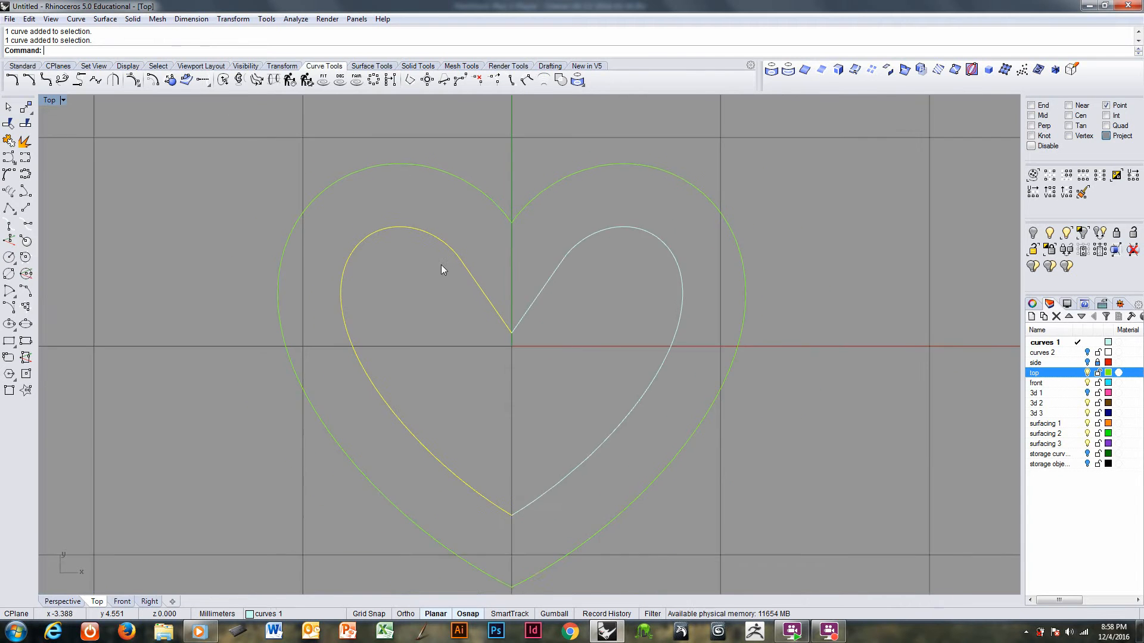
{"action": "left_click", "coordinate": [8, 141]}
- Rebuild the joined left half of the inner heart with 14 points and degree 4, deleting the input
{"action": "type", "text": "rebuild"}
{"action": "key", "text": "Return"}
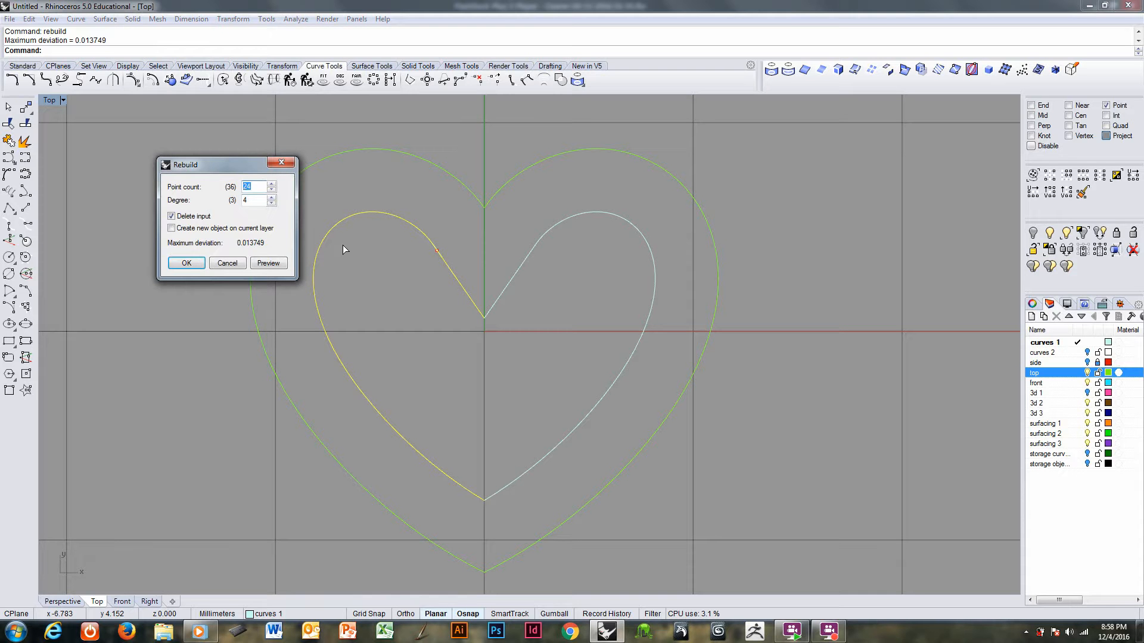
{"action": "key", "text": "Return"}
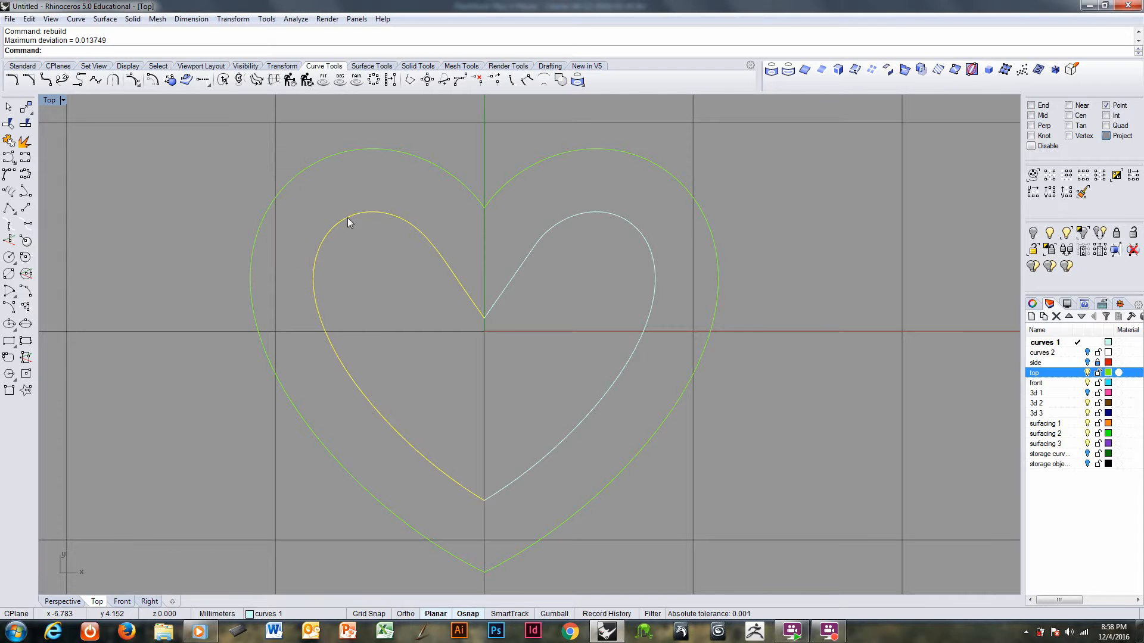
- Turn on the curvature graph and the control points for the rebuilt left half of the inner heart
{"action": "left_click", "coordinate": [296, 18]}
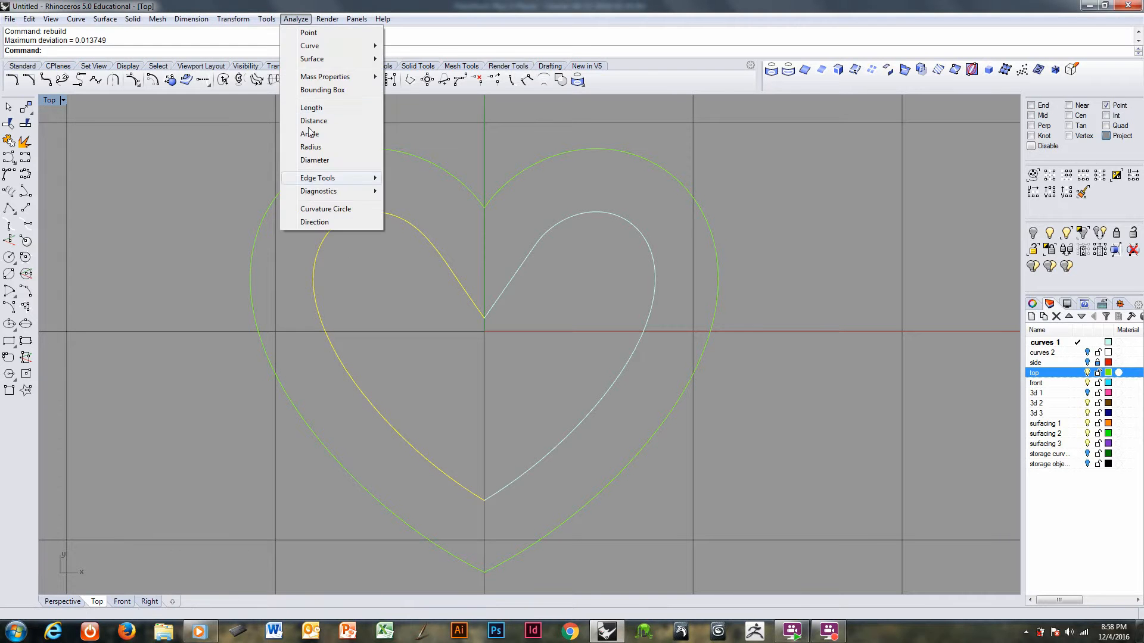
{"action": "mouse_move", "coordinate": [334, 48]}
{"action": "left_click", "coordinate": [432, 46]}
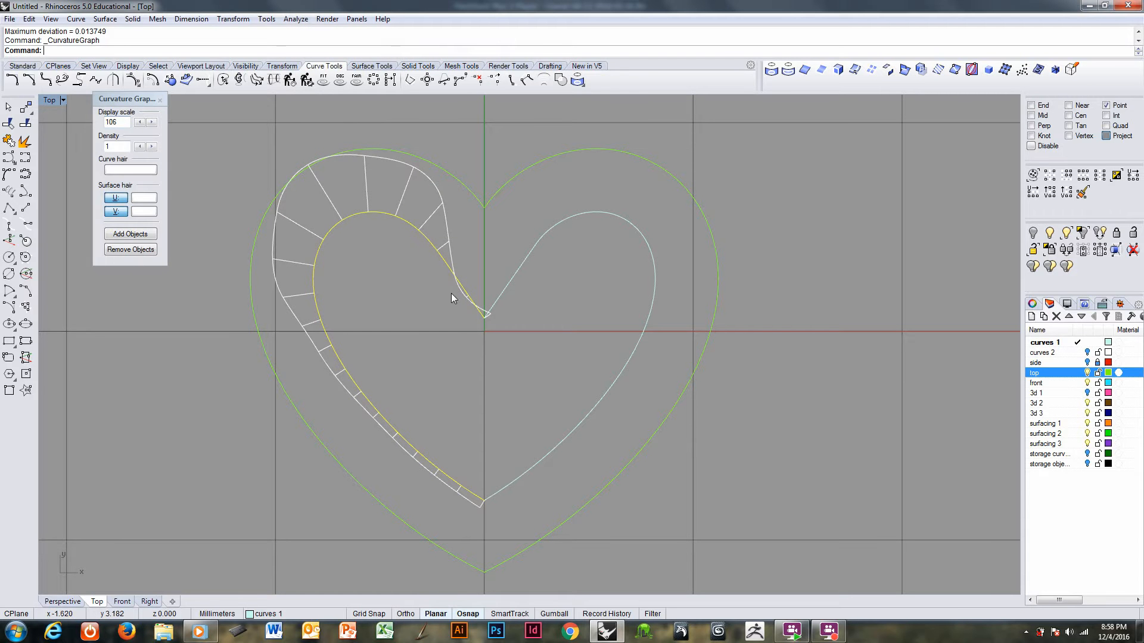
{"action": "key", "text": "F10"}
{"action": "scroll", "coordinate": [487, 285], "scroll_direction": "up", "scroll_amount": 2}
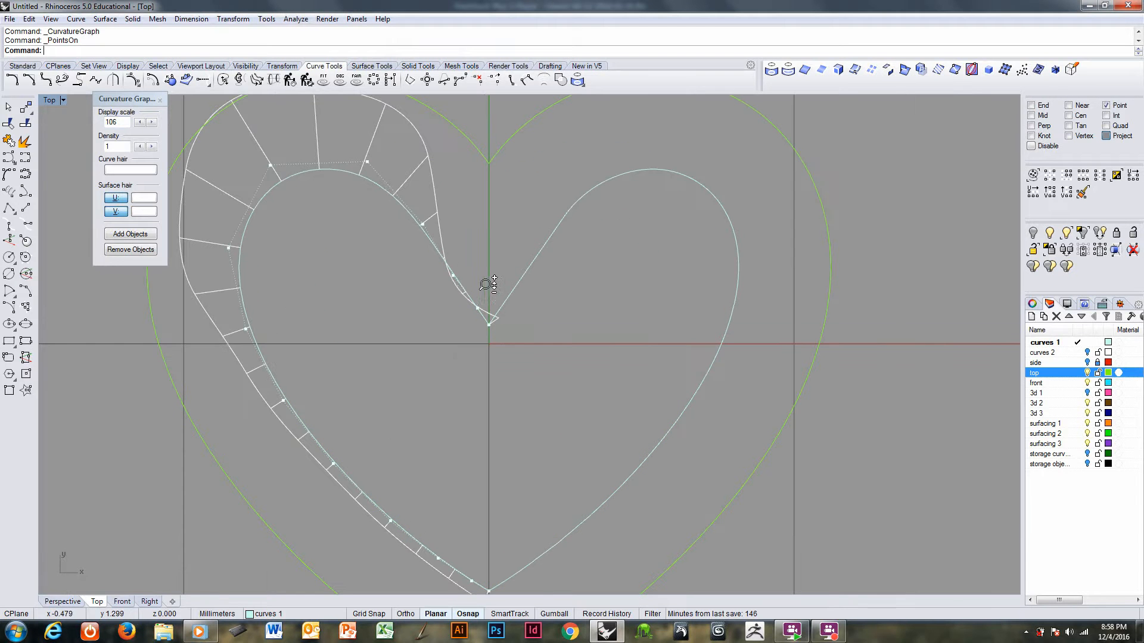
- Move the third control point from the upper cusp about 0.24 mm up toward the centre line and the second one up about 0.1 mm
{"action": "left_click", "coordinate": [453, 276]}
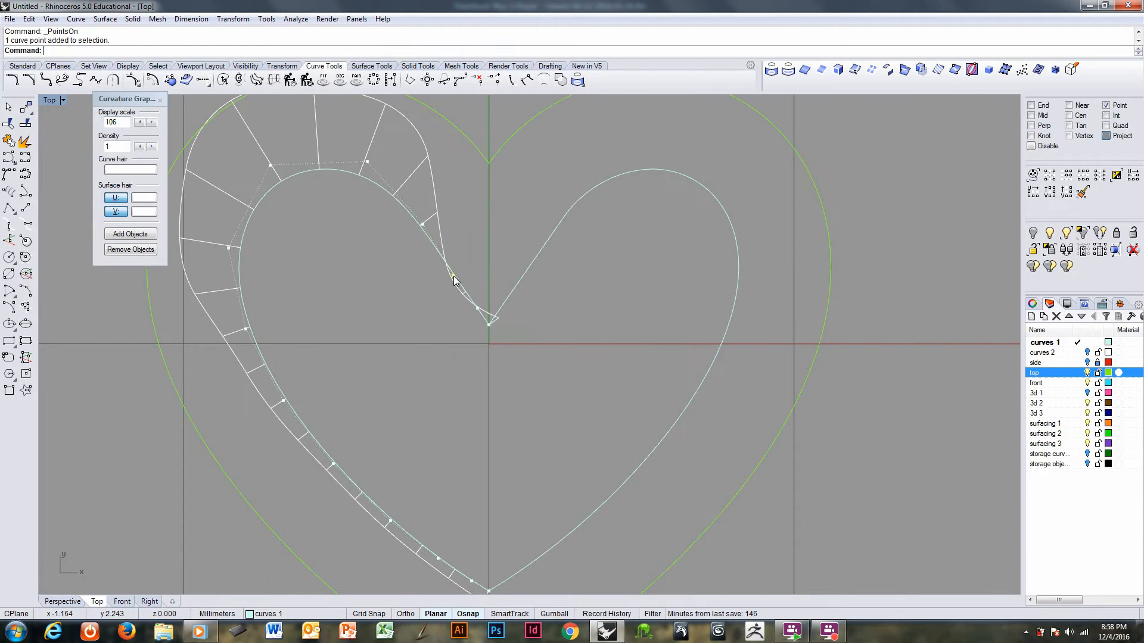
{"action": "type", "text": "m"}
{"action": "key", "text": "Return"}
{"action": "left_click", "coordinate": [427, 346]}
{"action": "left_click", "coordinate": [432, 340]}
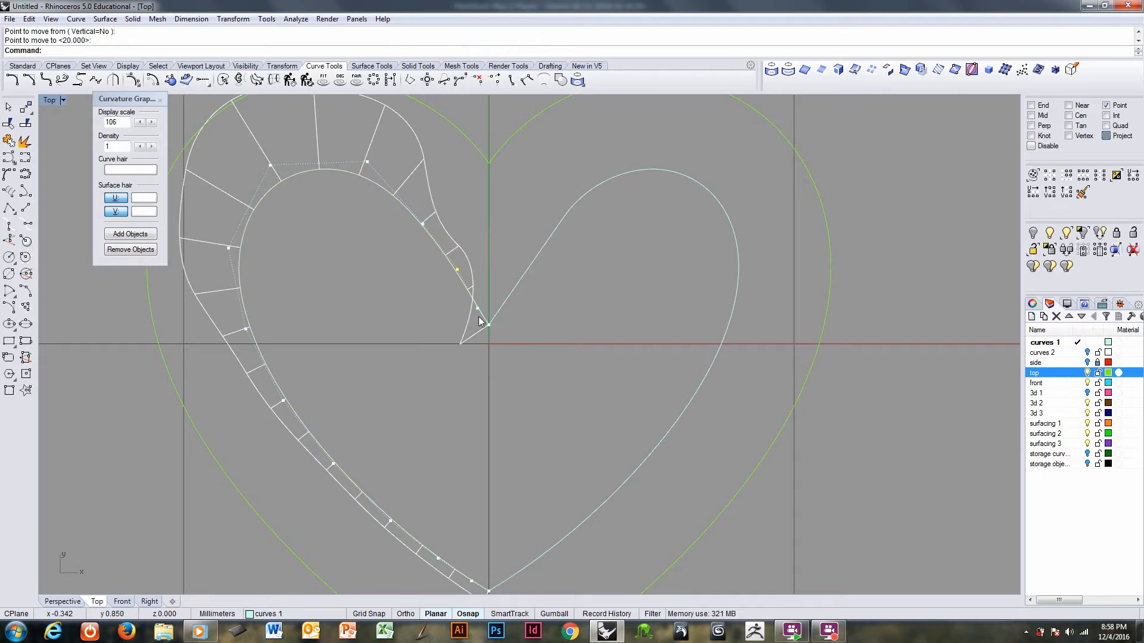
{"action": "left_click", "coordinate": [477, 308]}
{"action": "right_click", "coordinate": [438, 336]}
{"action": "left_click", "coordinate": [422, 338]}
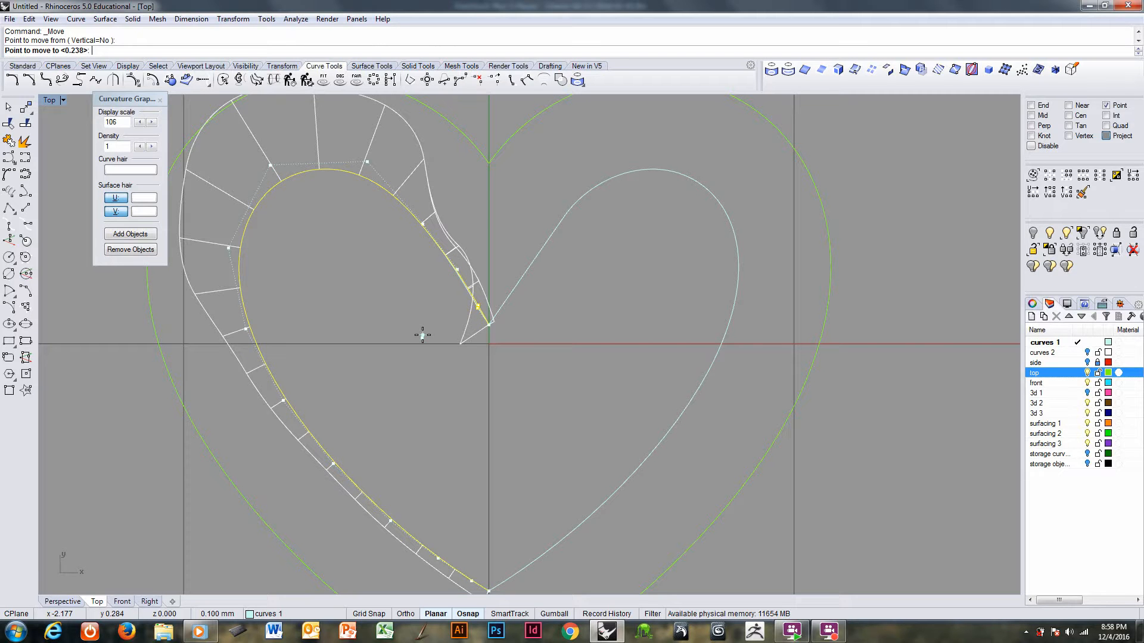
{"action": "left_click", "coordinate": [422, 335]}
- Nudge the fourth control point from the upper cusp slightly toward the centre line to smooth the left curve's curvature graph
{"action": "left_click", "coordinate": [423, 225]}
{"action": "right_click", "coordinate": [419, 251]}
{"action": "left_click", "coordinate": [417, 274]}
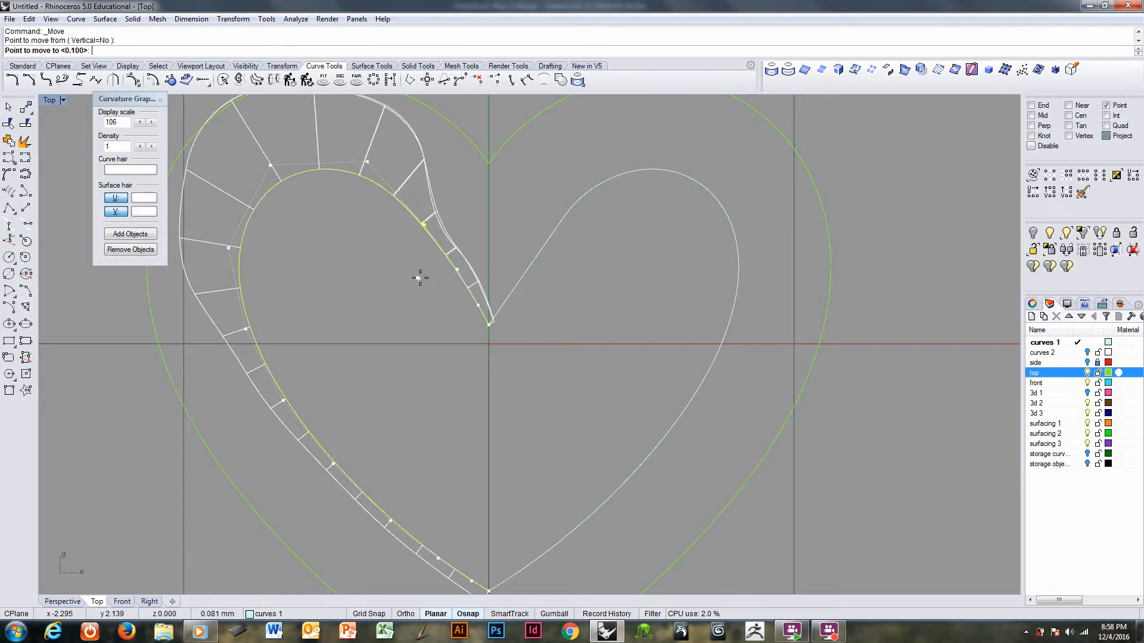
{"action": "left_click", "coordinate": [423, 277]}
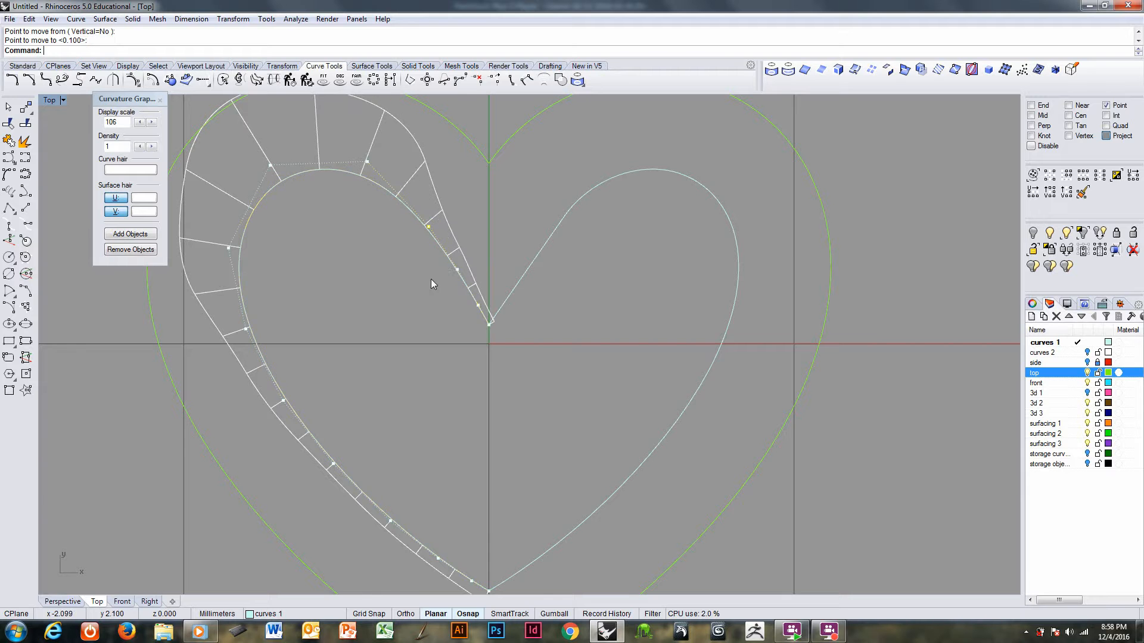
{"action": "scroll", "coordinate": [492, 292], "scroll_direction": "down", "scroll_amount": 2}
{"action": "scroll", "coordinate": [492, 308], "scroll_direction": "down", "scroll_amount": 1}
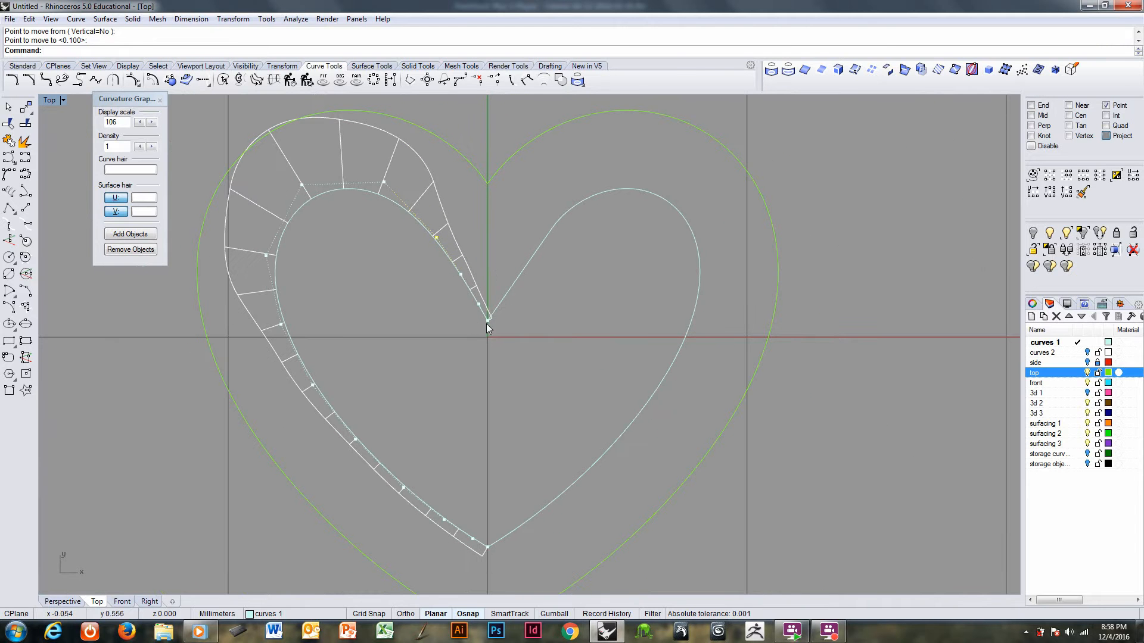
- Move the fifth control point from the upper cusp about 0.08 mm down to smooth the left half's curvature graph
{"action": "scroll", "coordinate": [487, 329], "scroll_direction": "up", "scroll_amount": 4}
{"action": "scroll", "coordinate": [474, 286], "scroll_direction": "down", "scroll_amount": 4}
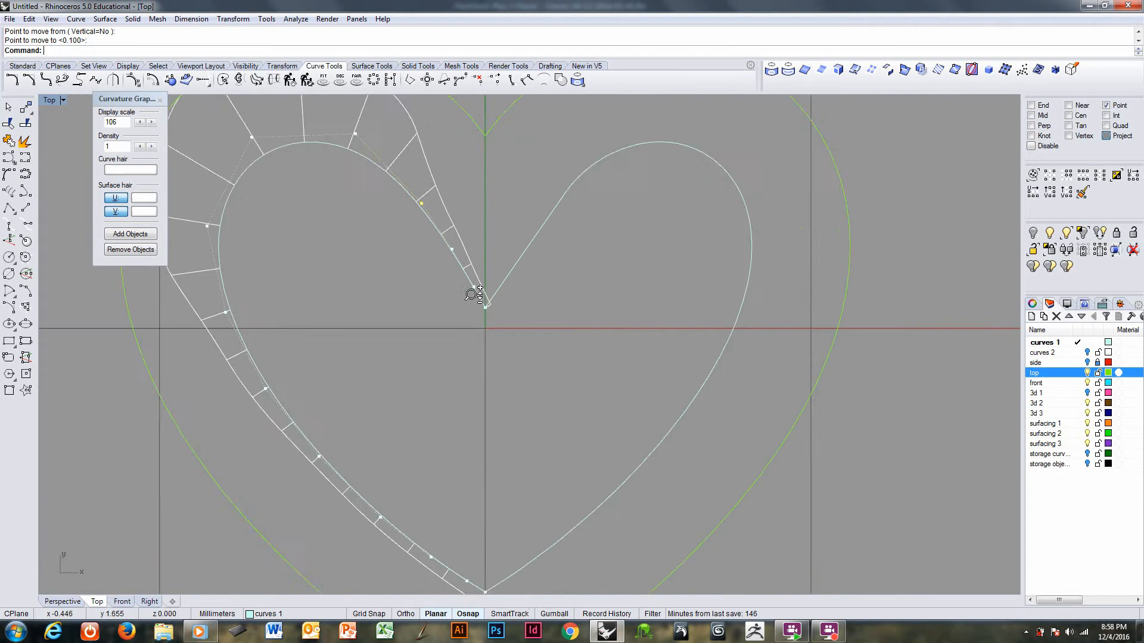
{"action": "right_click_drag", "start_coordinate": [439, 255], "coordinate": [494, 311]}
{"action": "key", "text": "Return"}
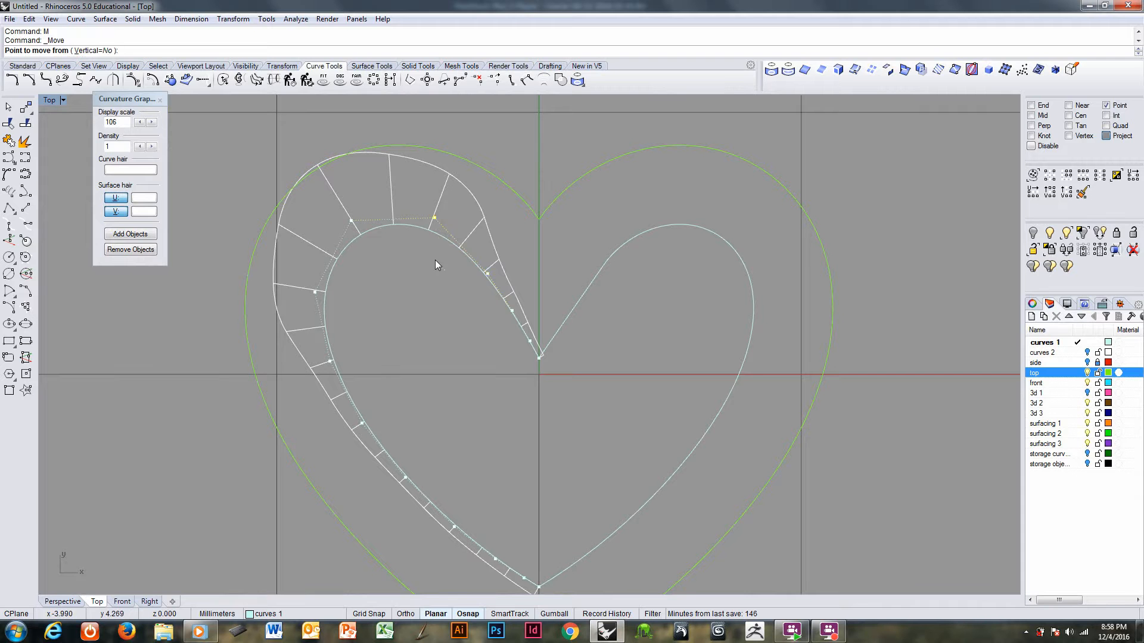
{"action": "left_click", "coordinate": [435, 259]}
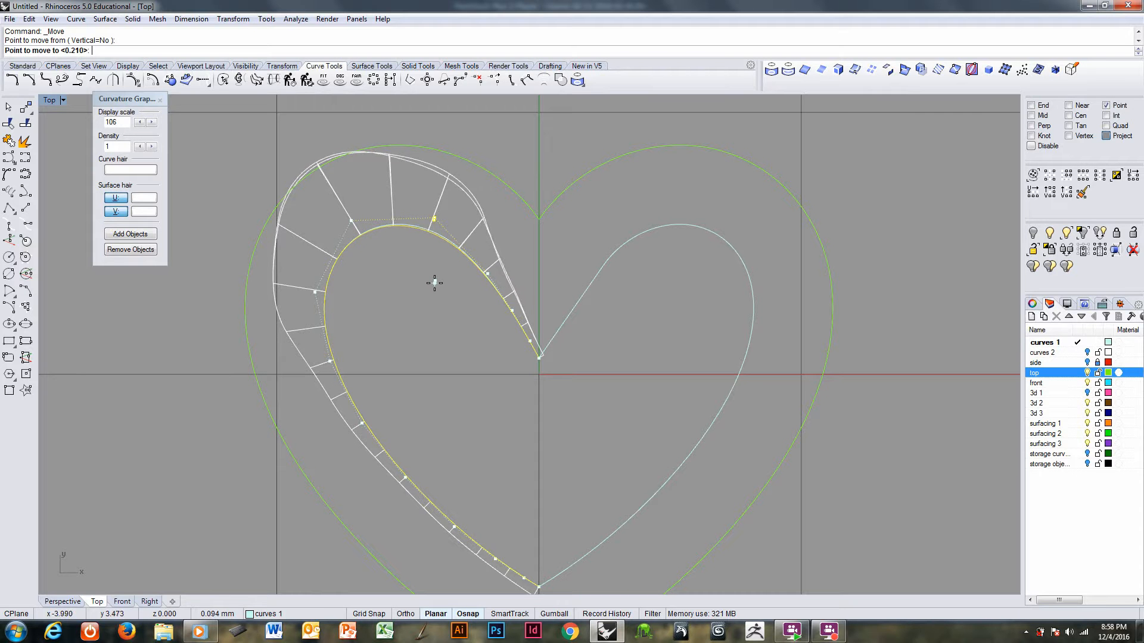
{"action": "left_click", "coordinate": [434, 288]}
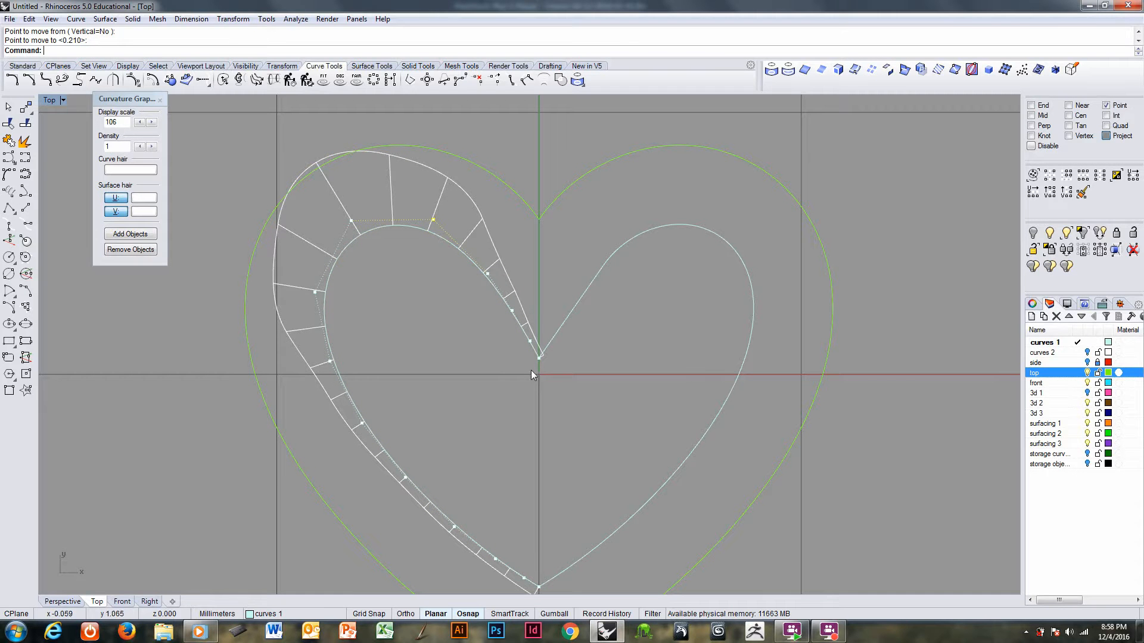
- Nudge the control point just below the left lobe's widest part, and turn off the control points and the curvature graph
{"action": "left_click", "coordinate": [313, 294]}
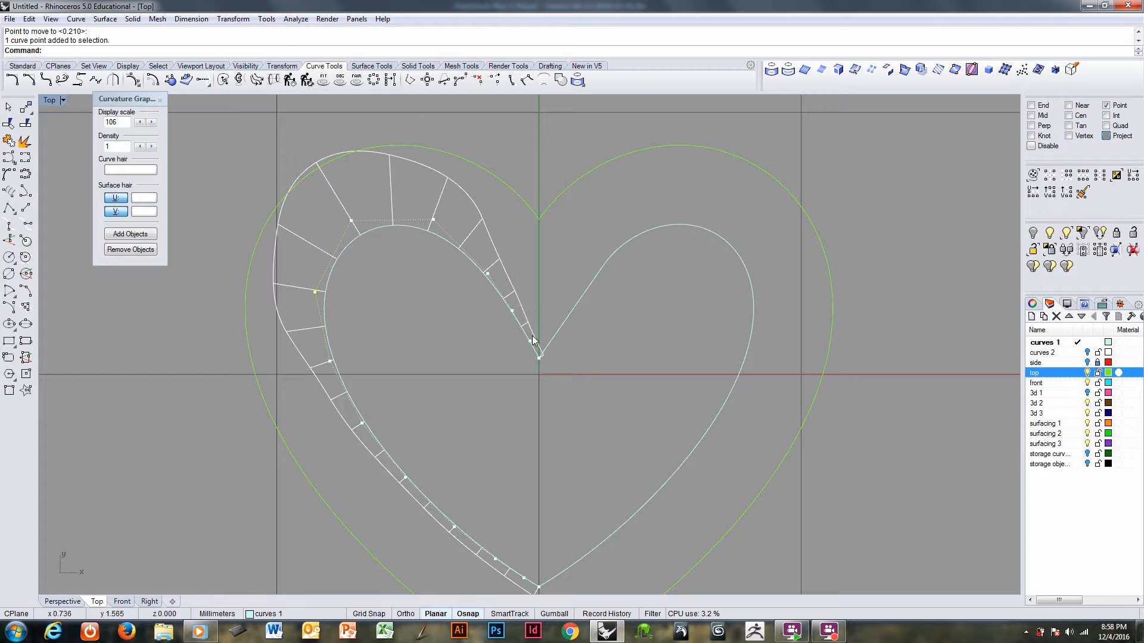
{"action": "left_click_drag", "start_coordinate": [330, 362], "coordinate": [329, 365]}
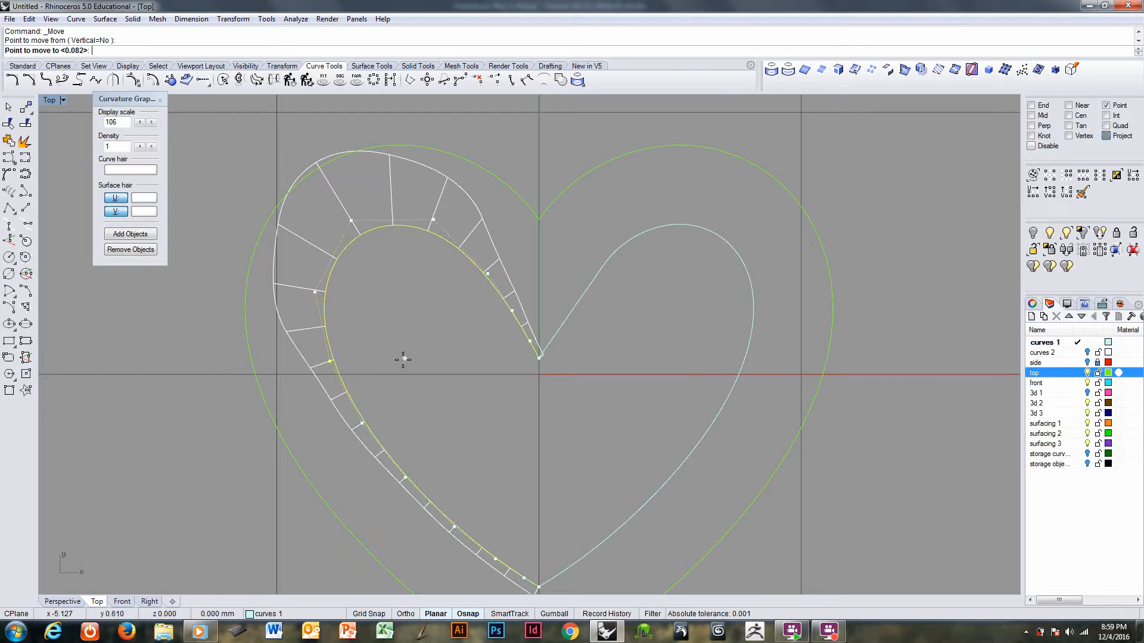
{"action": "scroll", "coordinate": [403, 361], "scroll_direction": "down", "scroll_amount": 2}
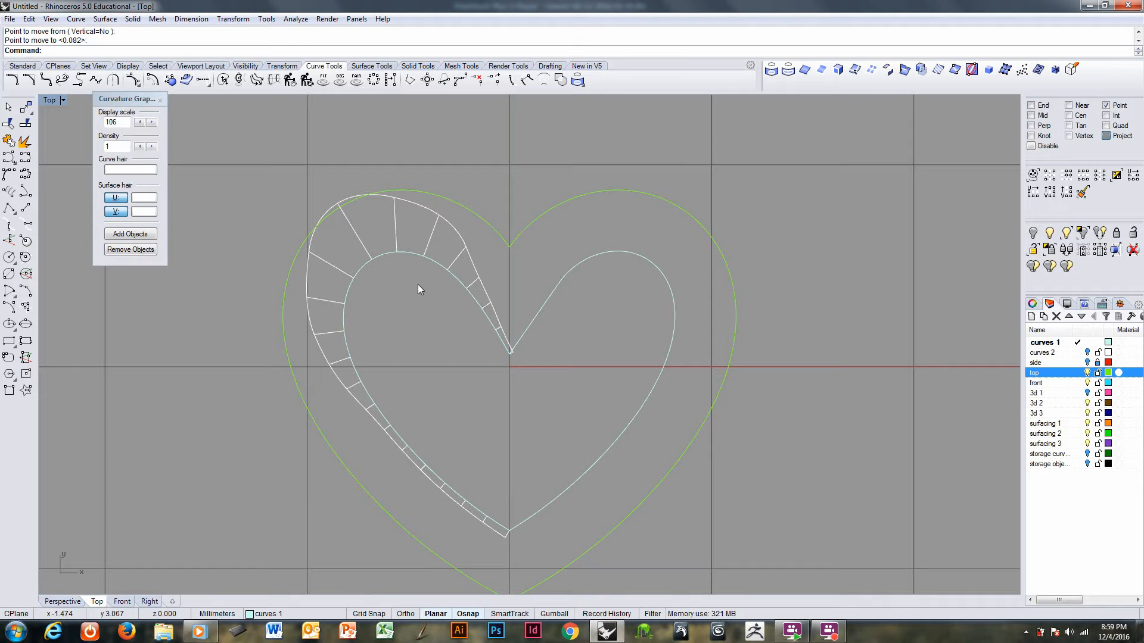
{"action": "left_click", "coordinate": [160, 100]}
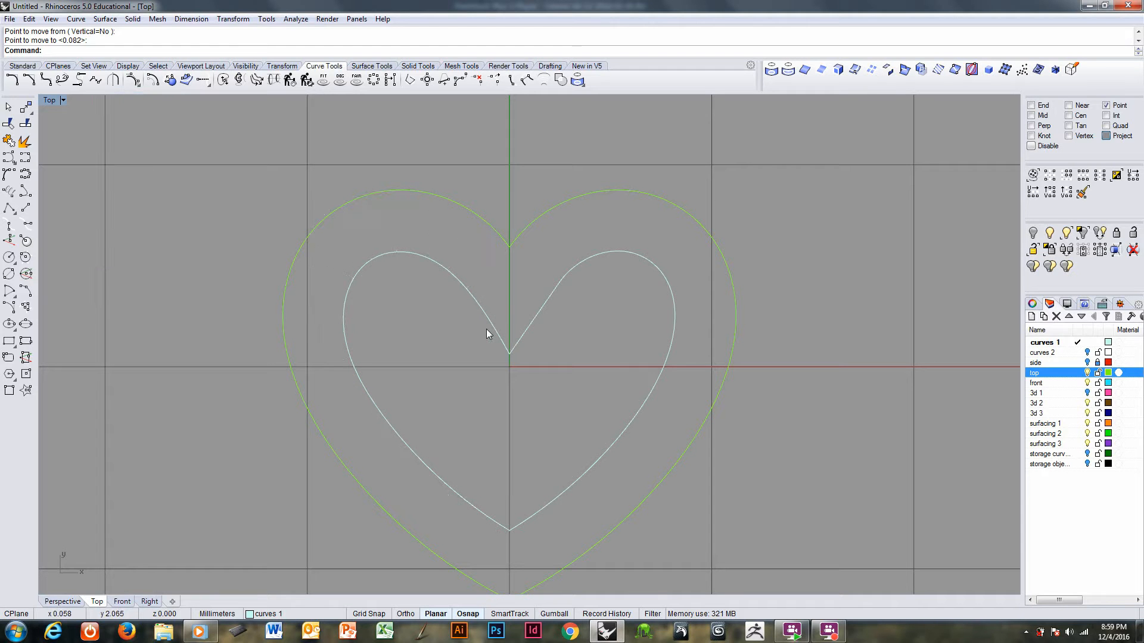
- Delete the old curve pieces that form the right half of the inner heart
{"action": "left_click", "coordinate": [553, 301]}
{"action": "left_click", "coordinate": [582, 265]}
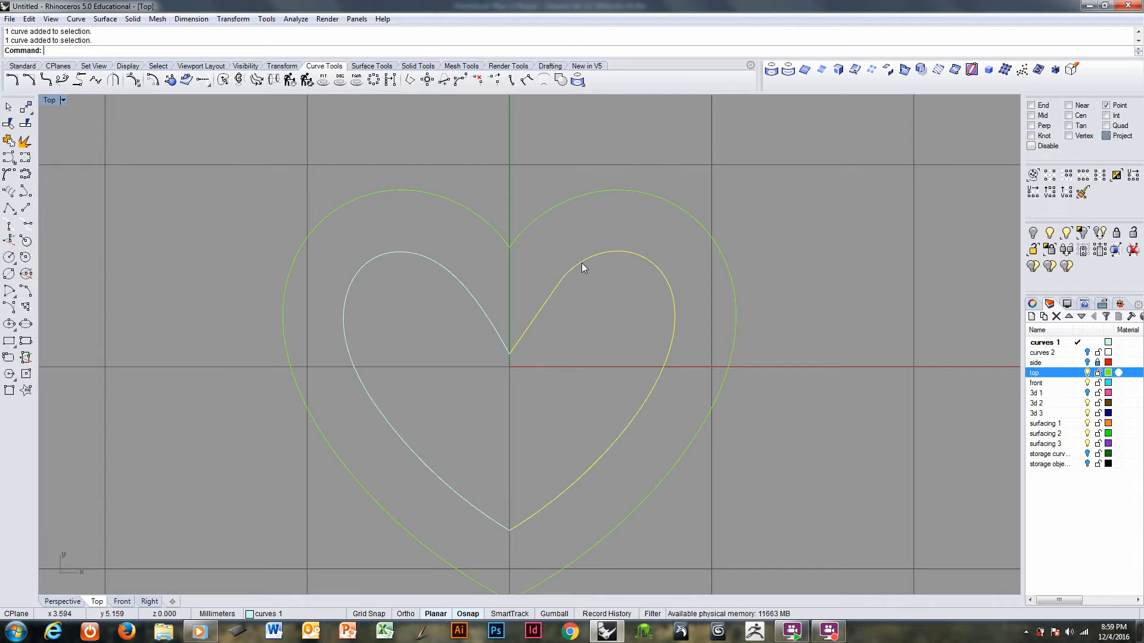
{"action": "key", "text": "Delete"}
- Mirror the refined left half of the inner heart across the vertical axis, starting the mirror plane at 0
{"action": "left_click", "coordinate": [495, 327]}
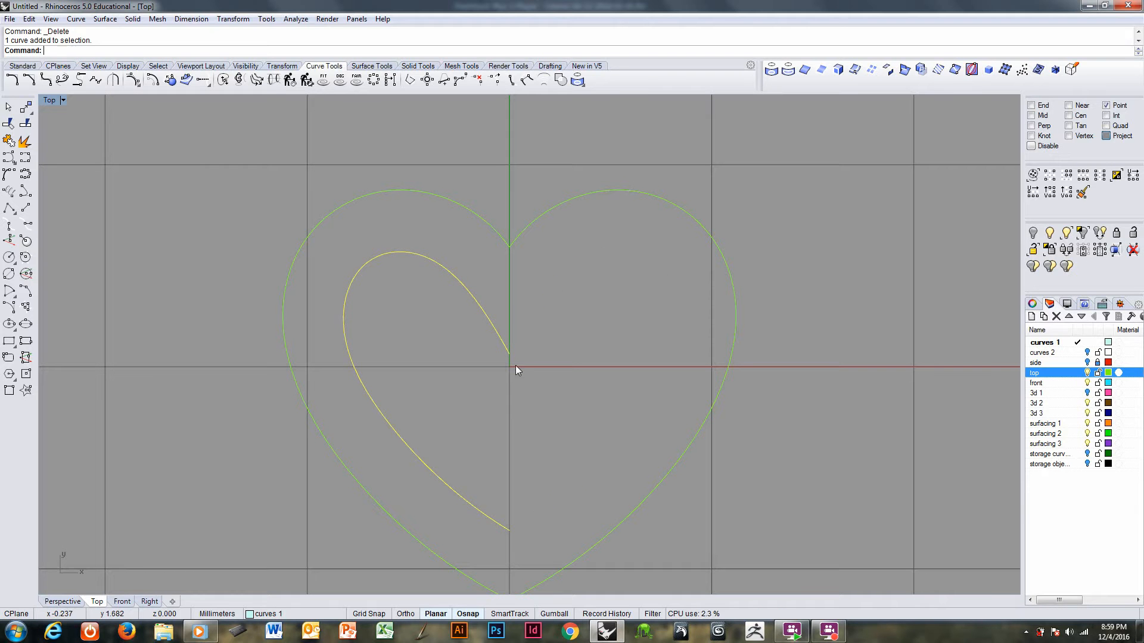
{"action": "type", "text": "mi"}
{"action": "key", "text": "Return"}
{"action": "type", "text": "0"}
{"action": "key", "text": "Return"}
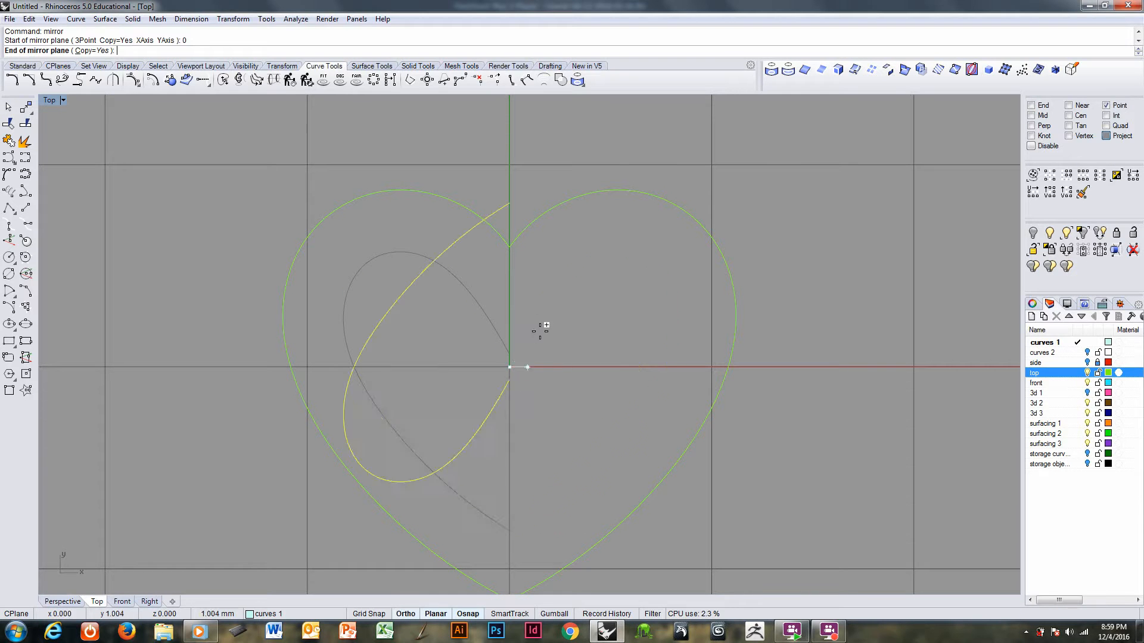
{"action": "left_click", "coordinate": [541, 327], "text": "shift"}
- Join the left and mirrored right halves of the inner heart into one closed curve
{"action": "left_click", "coordinate": [515, 344]}
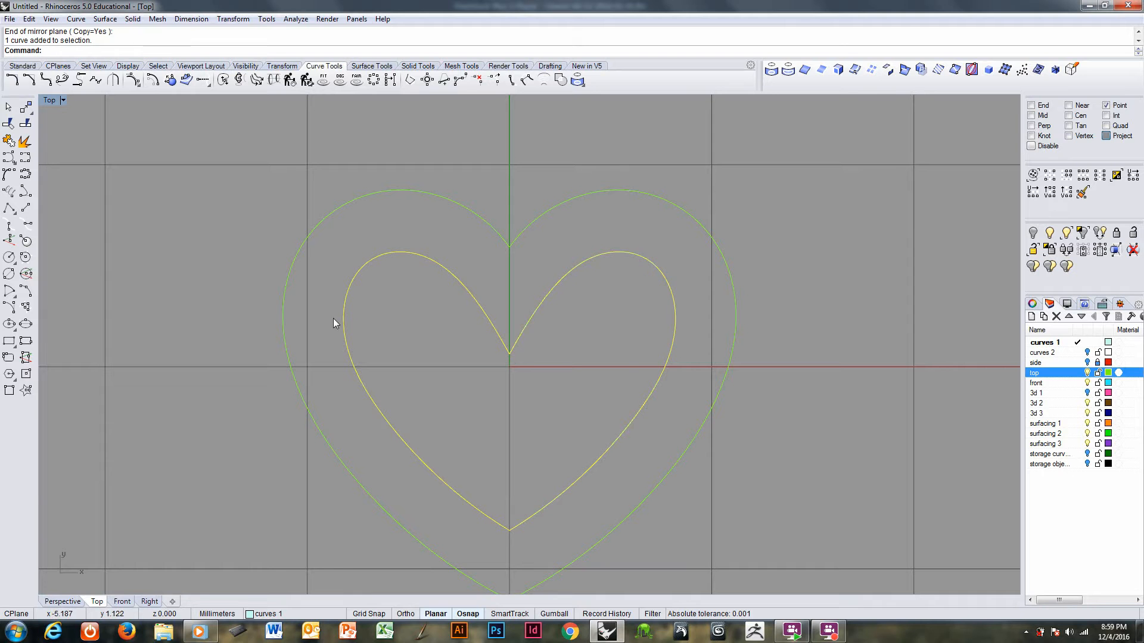
{"action": "left_click", "coordinate": [9, 141]}
{"action": "scroll", "coordinate": [485, 348], "scroll_direction": "down", "scroll_amount": 1}
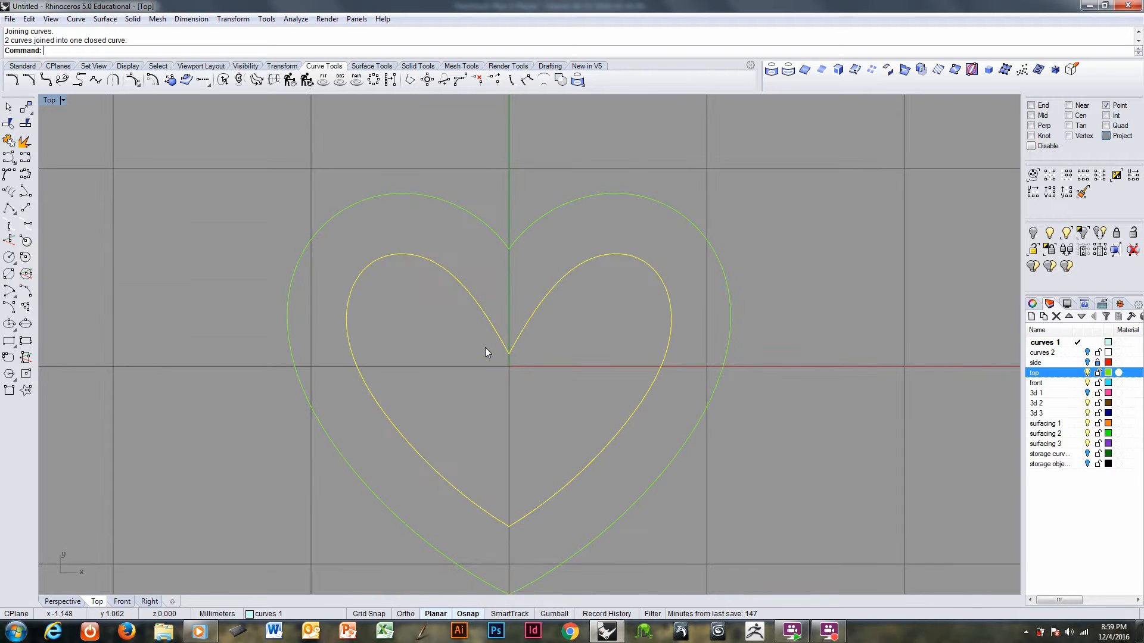
- Assign the joined inner heart to the layer "top" and lock that layer
{"action": "type", "text": "cl"}
{"action": "key", "text": "Return"}
{"action": "left_click", "coordinate": [521, 315]}
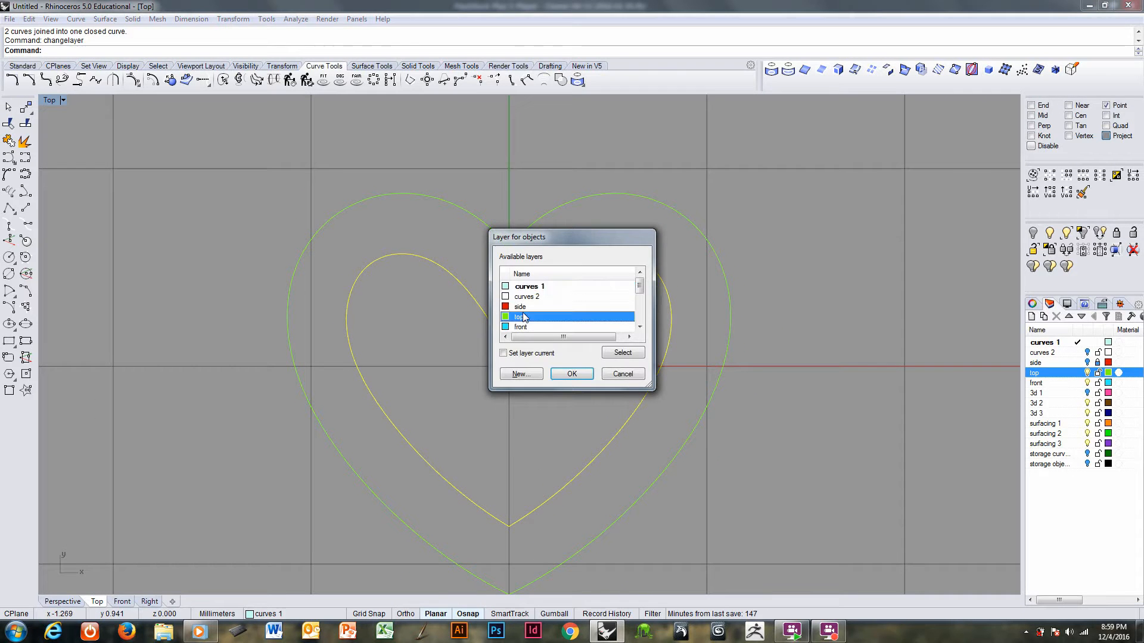
{"action": "left_click", "coordinate": [564, 370]}
{"action": "left_click", "coordinate": [1098, 373]}
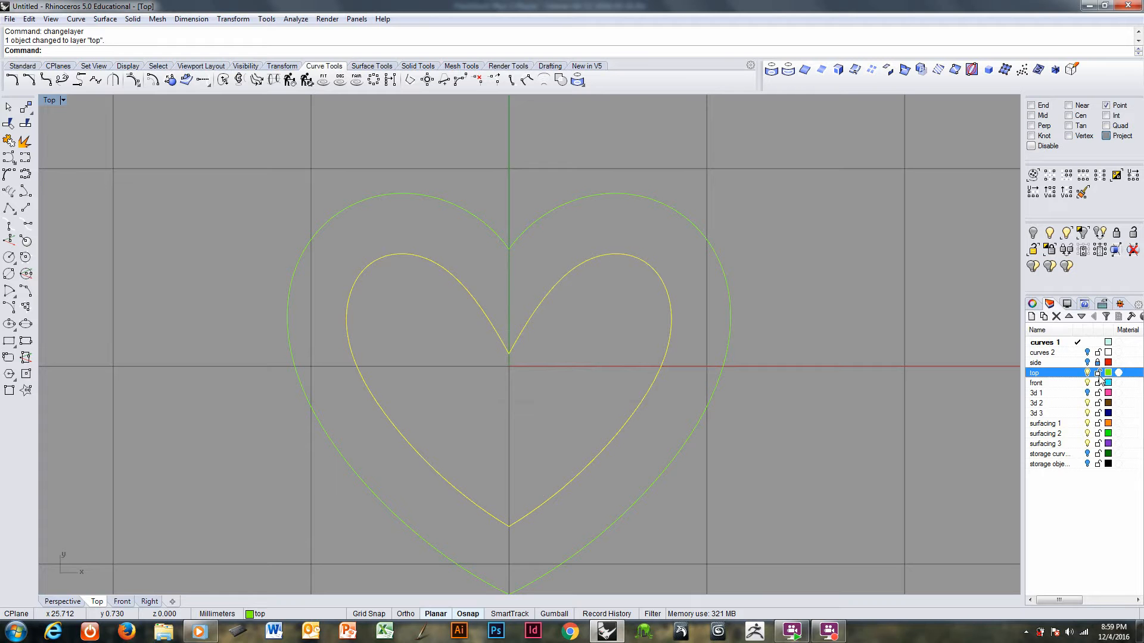
- Paste the copied open heart curves and bridge their upper ends with a symmetrical adjustable curve blend using curvature continuity at both ends
{"action": "key", "text": "ctrl+v"}
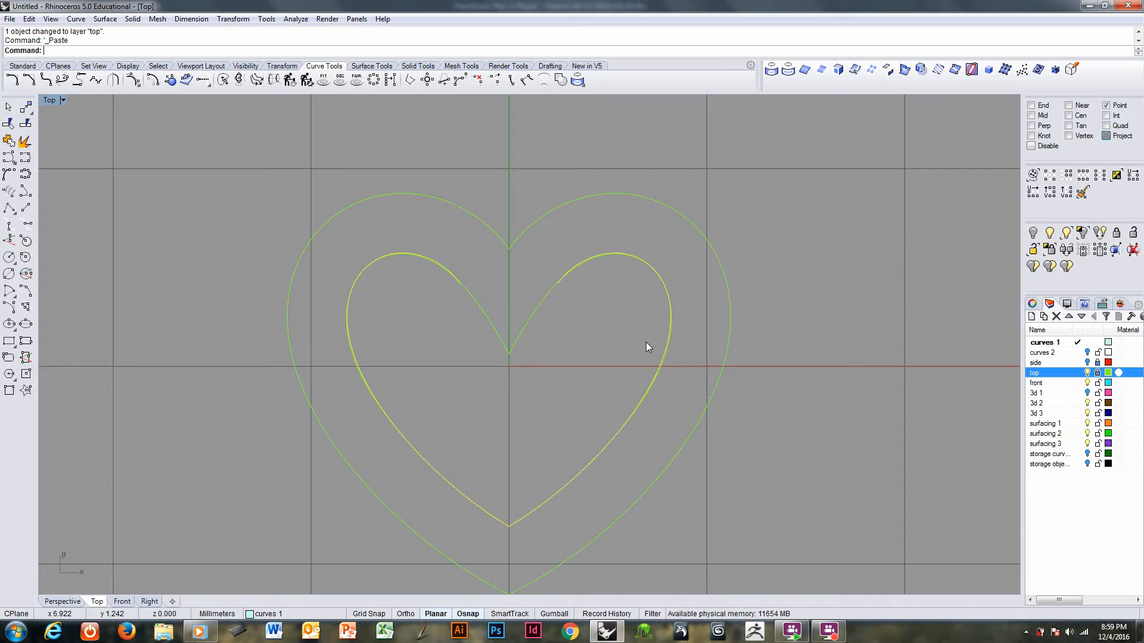
{"action": "scroll", "coordinate": [506, 340], "scroll_direction": "up", "scroll_amount": 2}
{"action": "scroll", "coordinate": [430, 268], "scroll_direction": "up", "scroll_amount": 2}
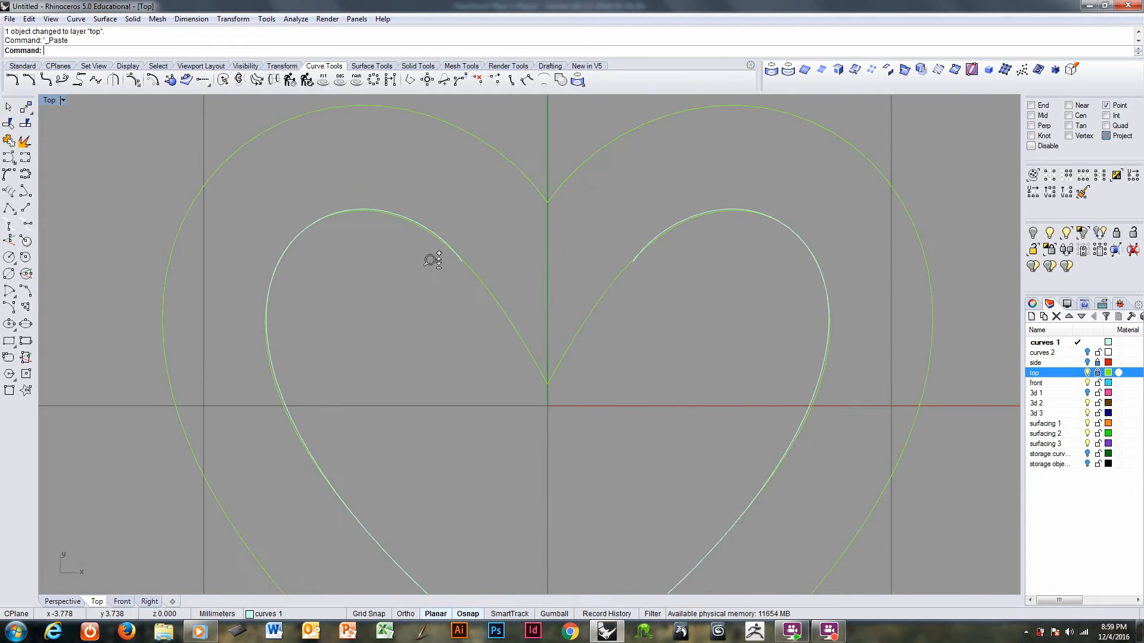
{"action": "left_click", "coordinate": [75, 18]}
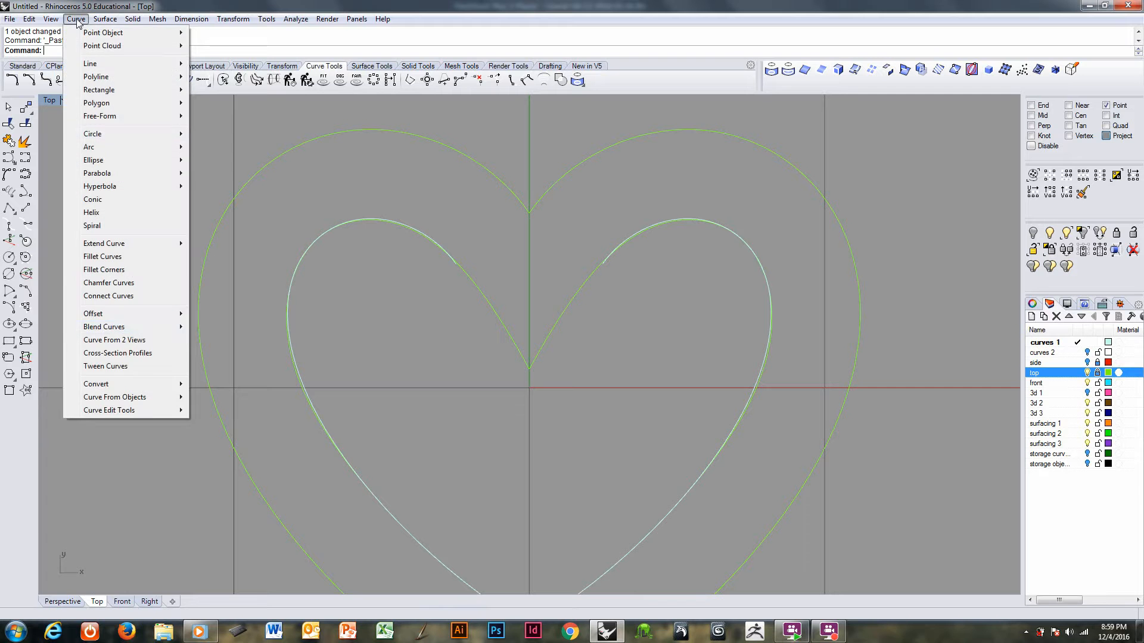
{"action": "mouse_move", "coordinate": [149, 329]}
{"action": "left_click", "coordinate": [216, 342]}
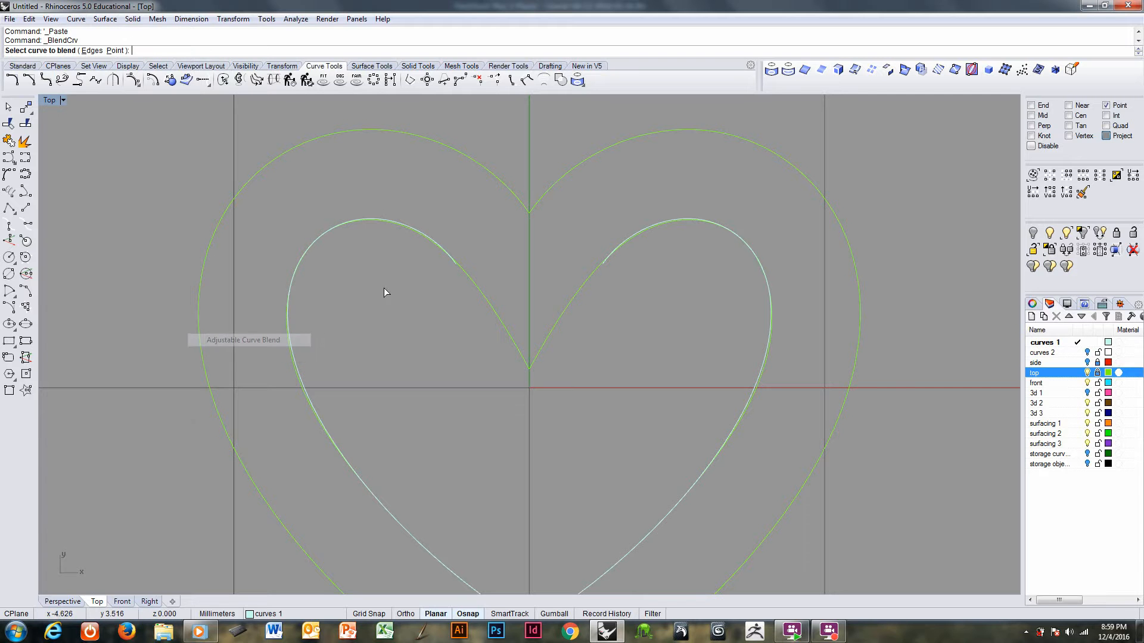
{"action": "left_click", "coordinate": [604, 266]}
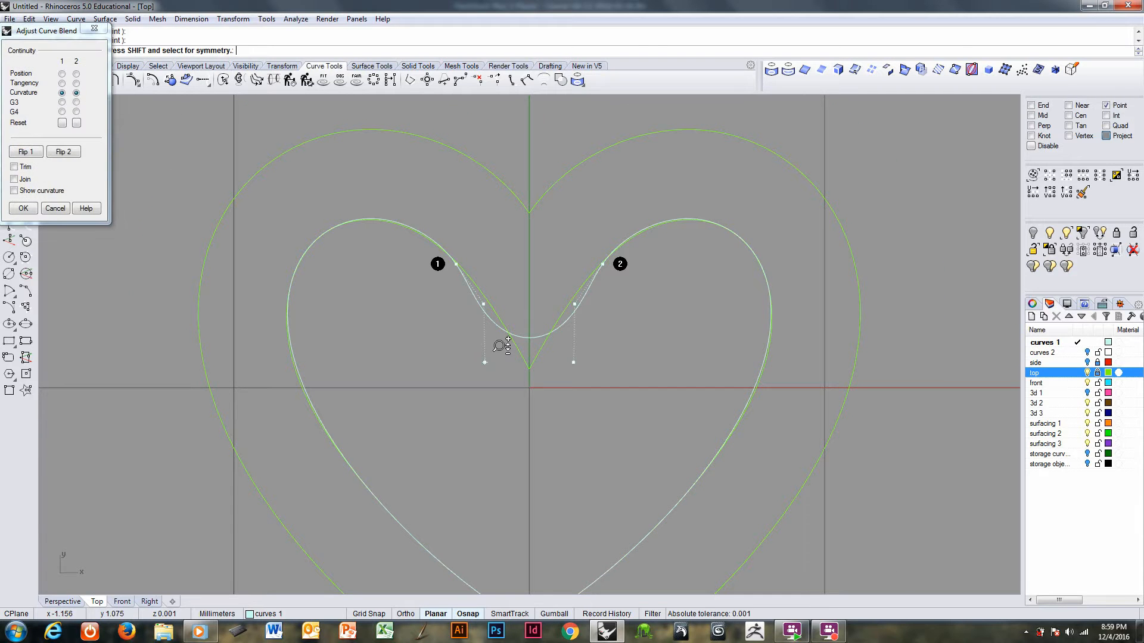
{"action": "scroll", "coordinate": [499, 346], "scroll_direction": "up", "scroll_amount": 2}
{"action": "left_click_drag", "start_coordinate": [477, 368], "coordinate": [477, 433], "text": "shift"}
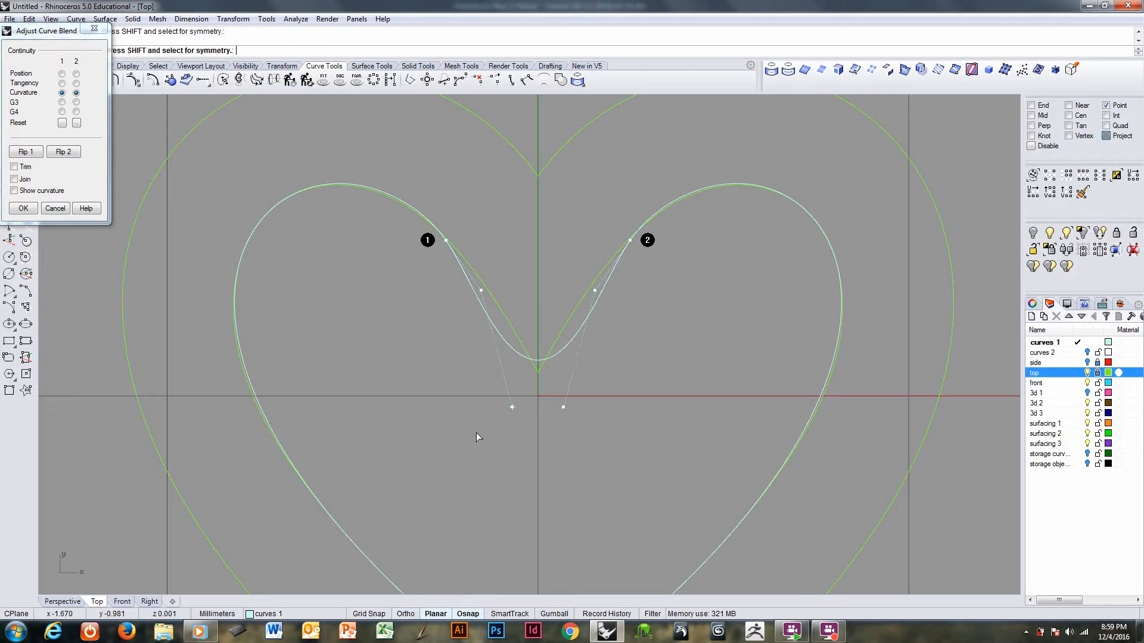
{"action": "key", "text": "Return"}
{"action": "scroll", "coordinate": [530, 359], "scroll_direction": "down", "scroll_amount": 2}
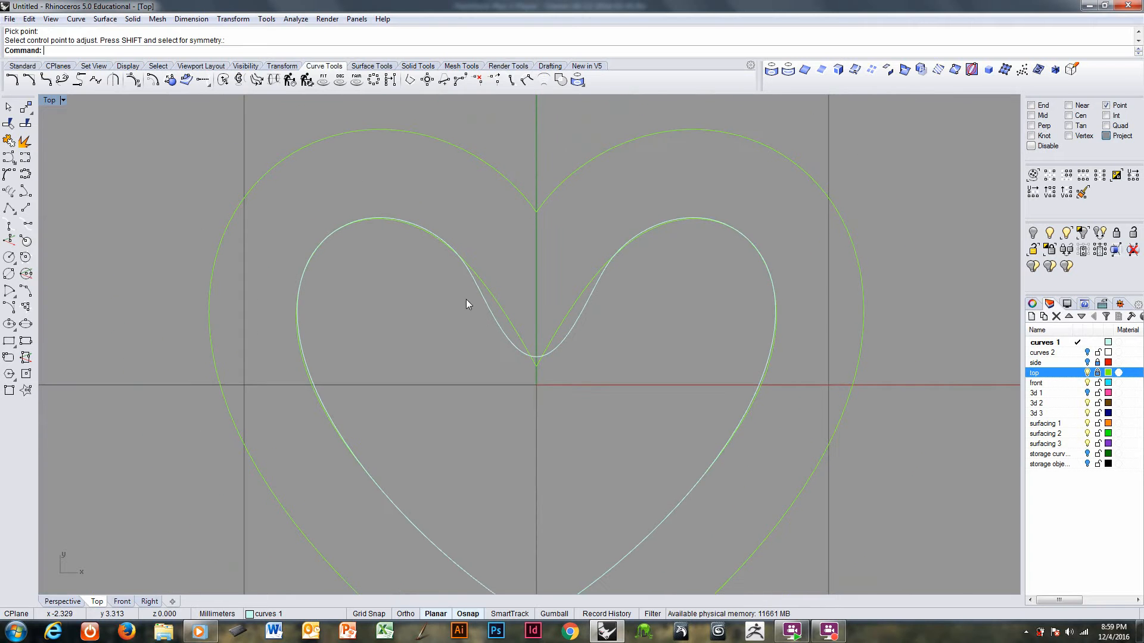
- Delete the new blend curve together with the pasted left and right heart curves
{"action": "scroll", "coordinate": [466, 299], "scroll_direction": "up", "scroll_amount": 2}
{"action": "left_click", "coordinate": [486, 296]}
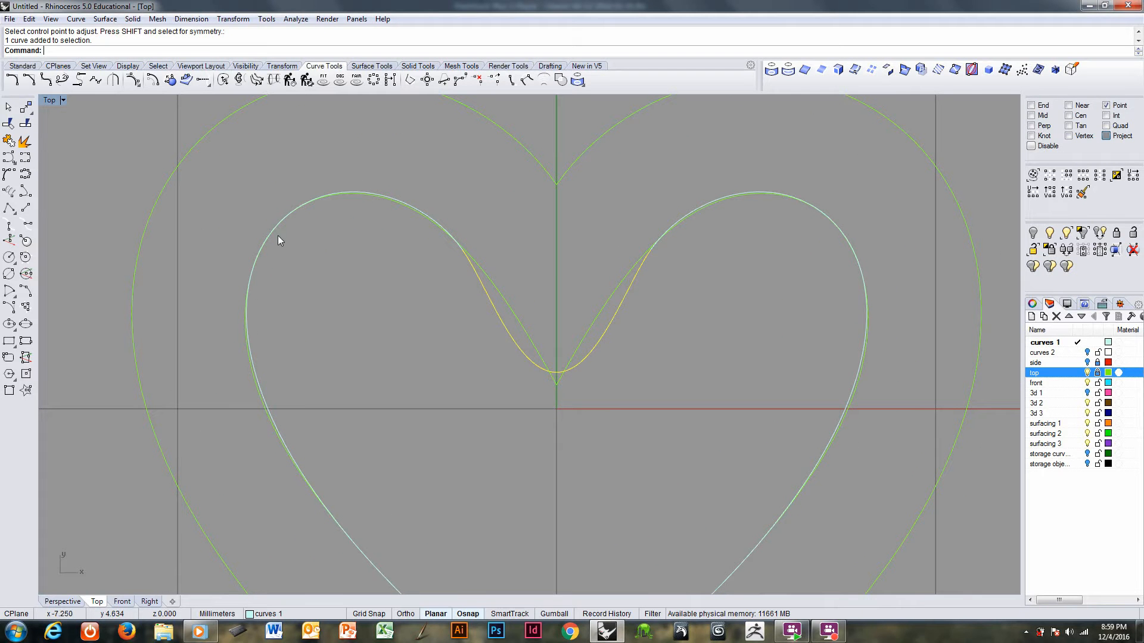
{"action": "left_click", "coordinate": [260, 381], "text": "shift"}
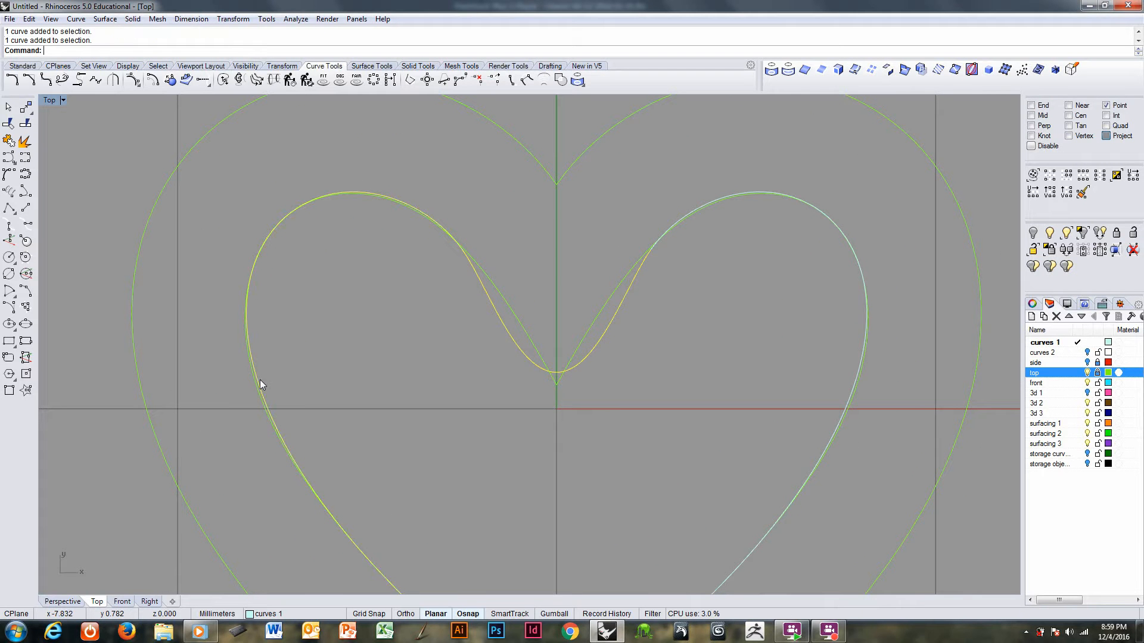
{"action": "left_click", "coordinate": [856, 360], "text": "shift"}
{"action": "key", "text": "Delete"}
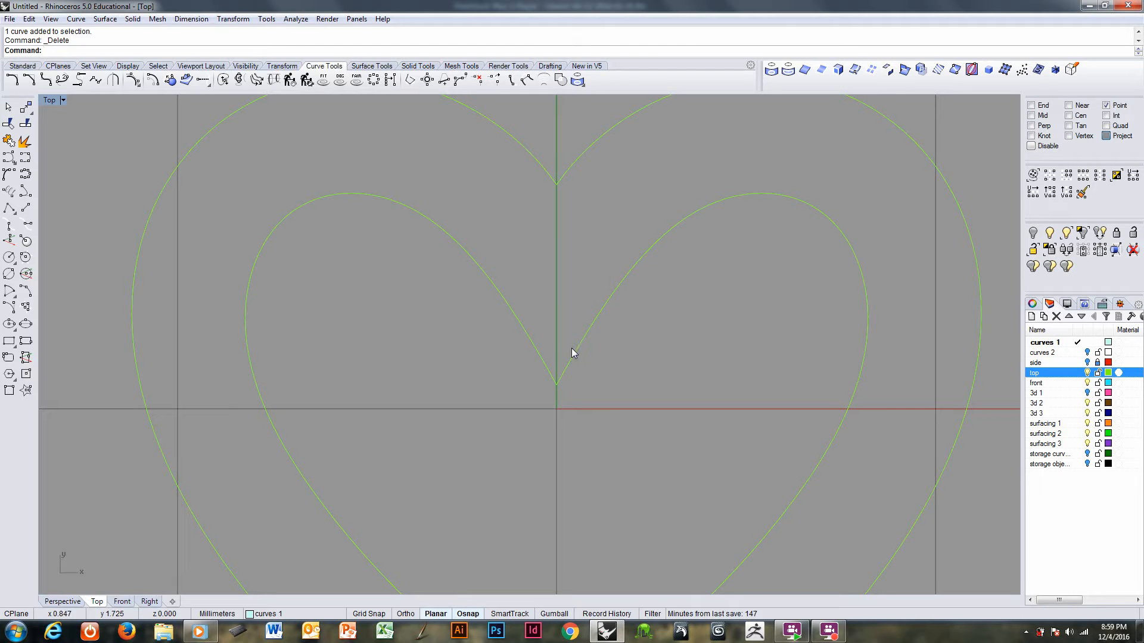
- Copy the inner heart in place, assign it to the layer "curves 1", and lock the layer "top"
{"action": "left_click", "coordinate": [576, 355]}
{"action": "key", "text": "ctrl+c"}
{"action": "key", "text": "ctrl+v"}
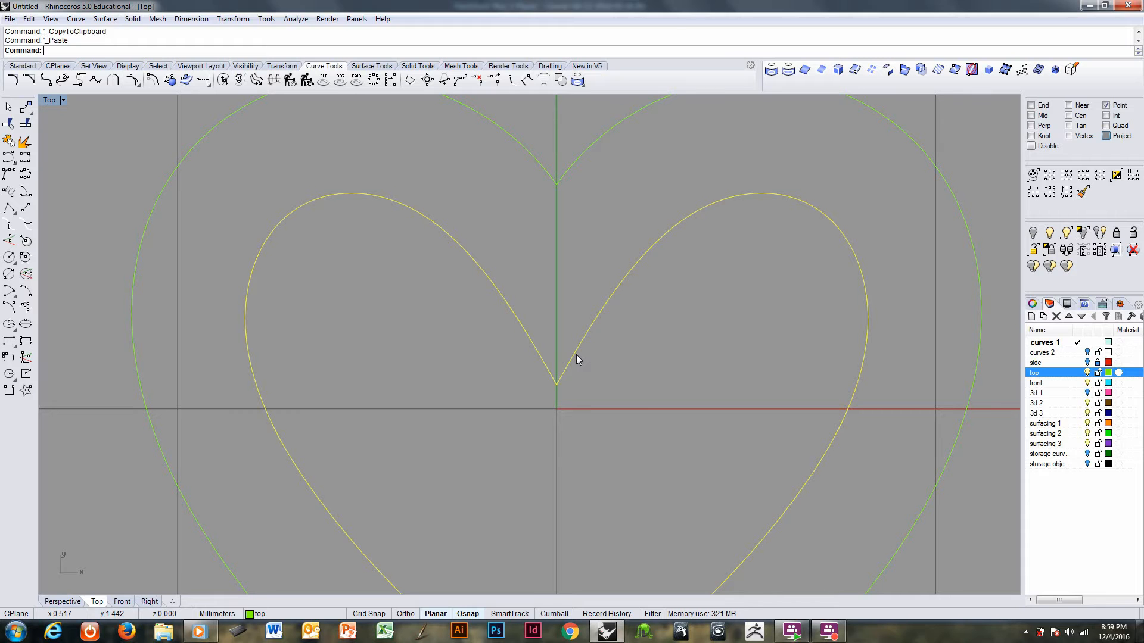
{"action": "right_click", "coordinate": [576, 355]}
{"action": "left_click", "coordinate": [570, 374]}
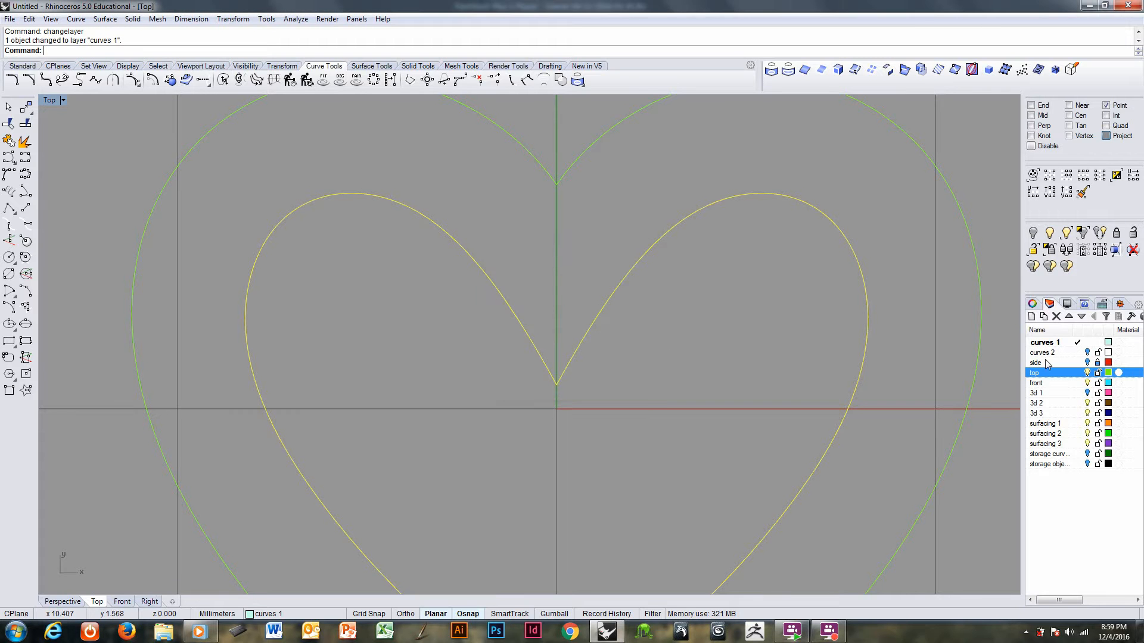
{"action": "left_click", "coordinate": [1098, 373]}
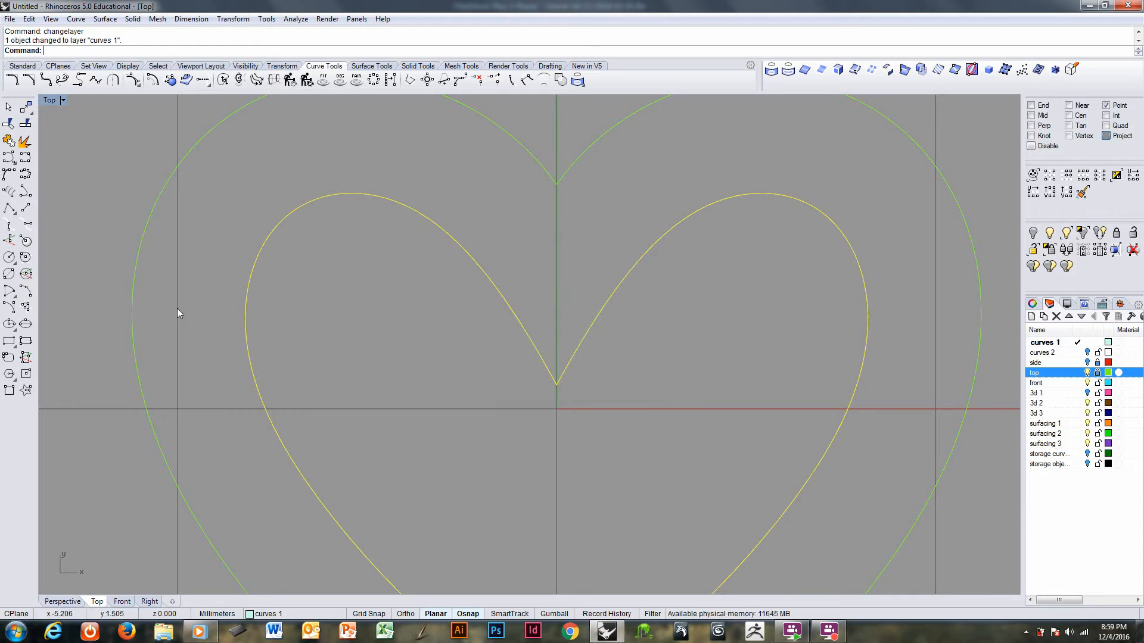
- Draw a horizontal line across both sides of the inner heart's V, a short distance above its upper cusp
{"action": "left_click", "coordinate": [25, 208]}
{"action": "left_click", "coordinate": [495, 323]}
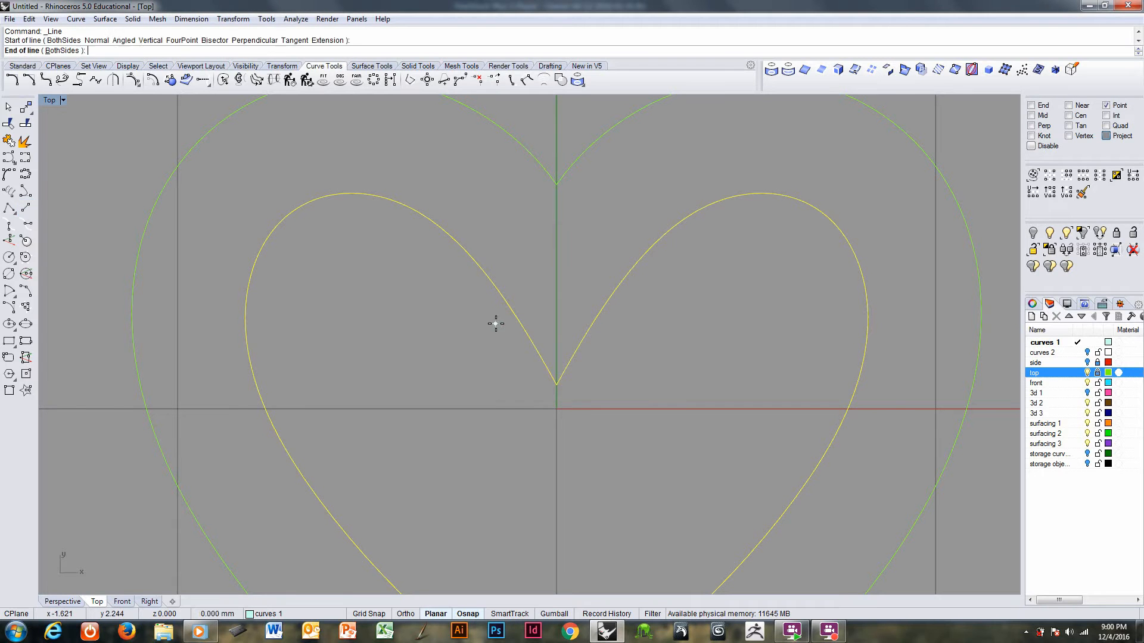
{"action": "left_click", "coordinate": [641, 329], "text": "shift"}
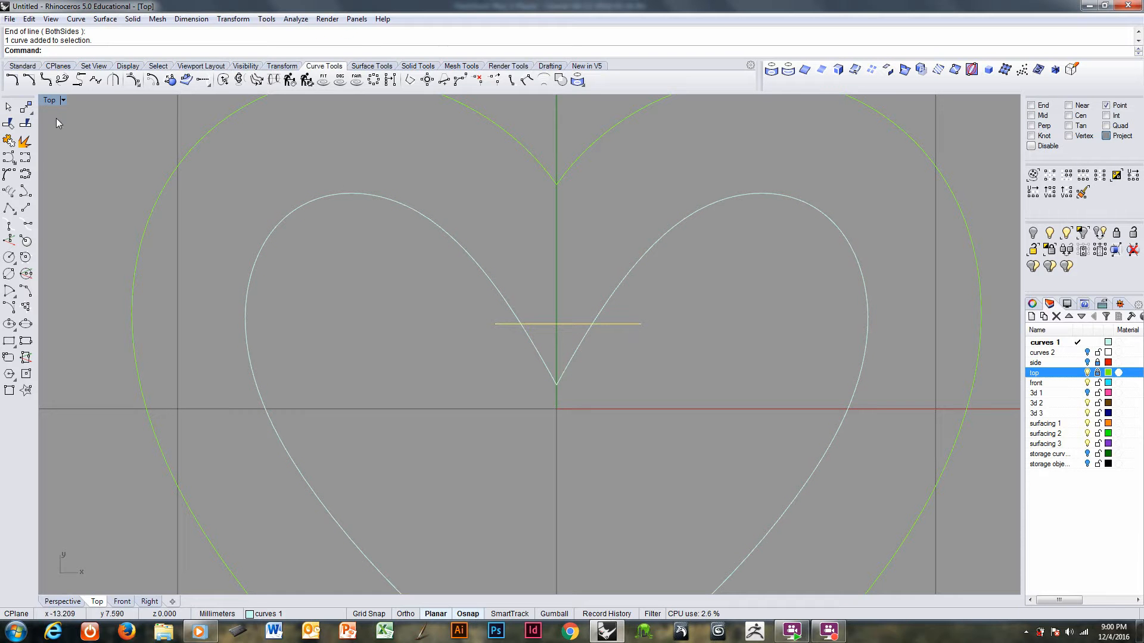
- Trim away the V-shaped tip of the inner heart below the horizontal line and delete the line
{"action": "left_click", "coordinate": [9, 123]}
{"action": "left_click", "coordinate": [563, 374]}
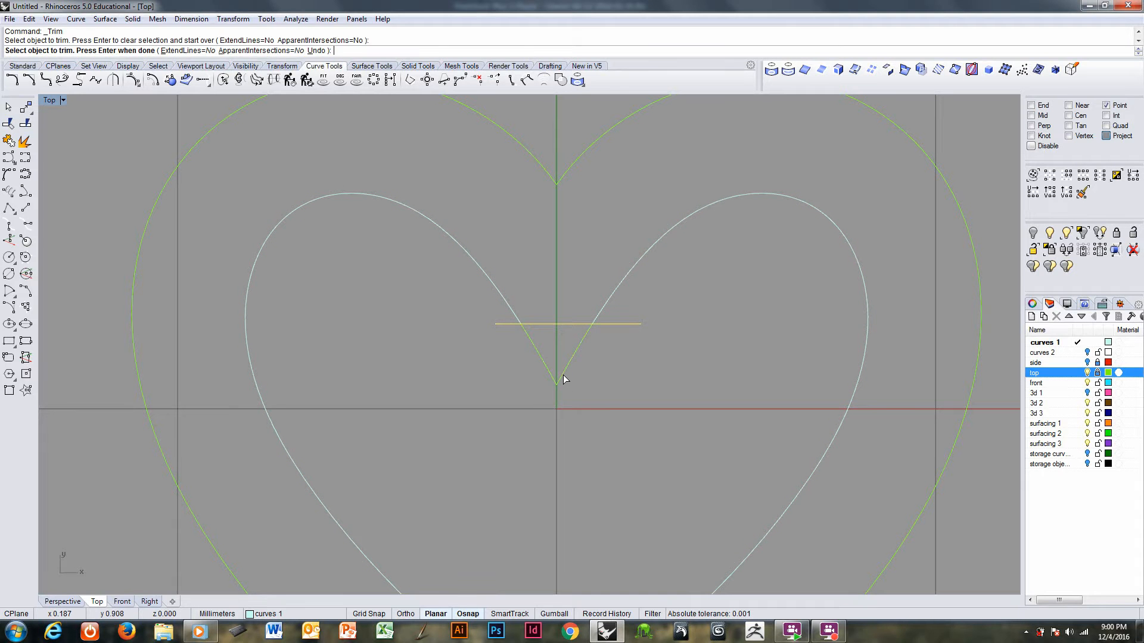
{"action": "key", "text": "Return"}
{"action": "left_click", "coordinate": [626, 327]}
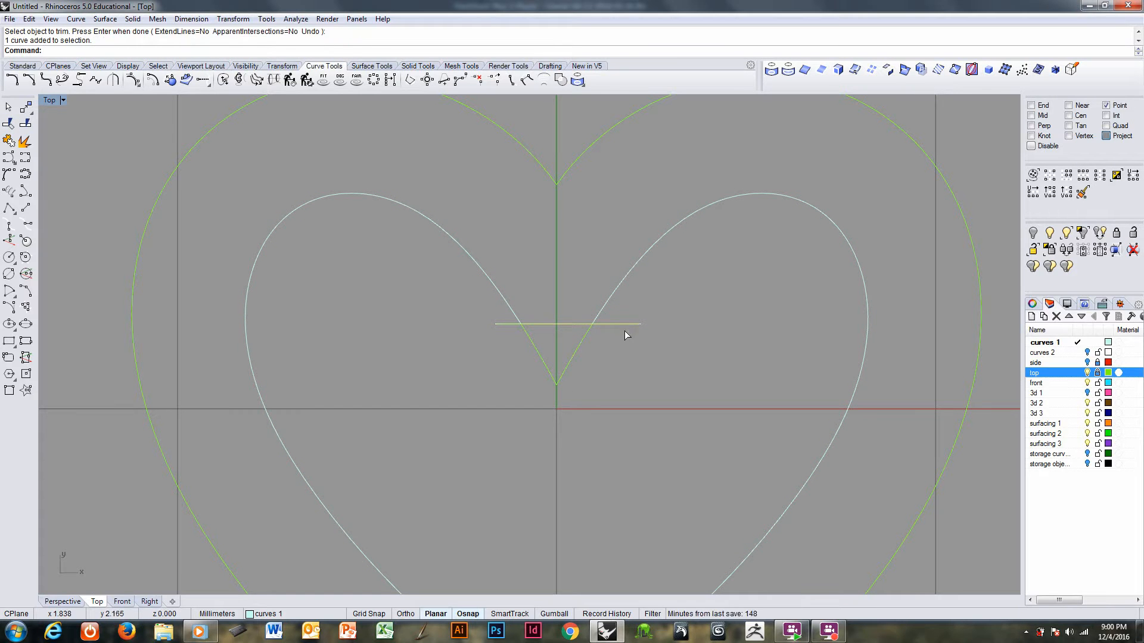
{"action": "key", "text": "Delete"}
- Bridge the open ends of the inner heart with a symmetrical adjustable curve blend using Curvature continuity, pulled slightly deeper toward the V's tip
{"action": "left_click", "coordinate": [76, 19]}
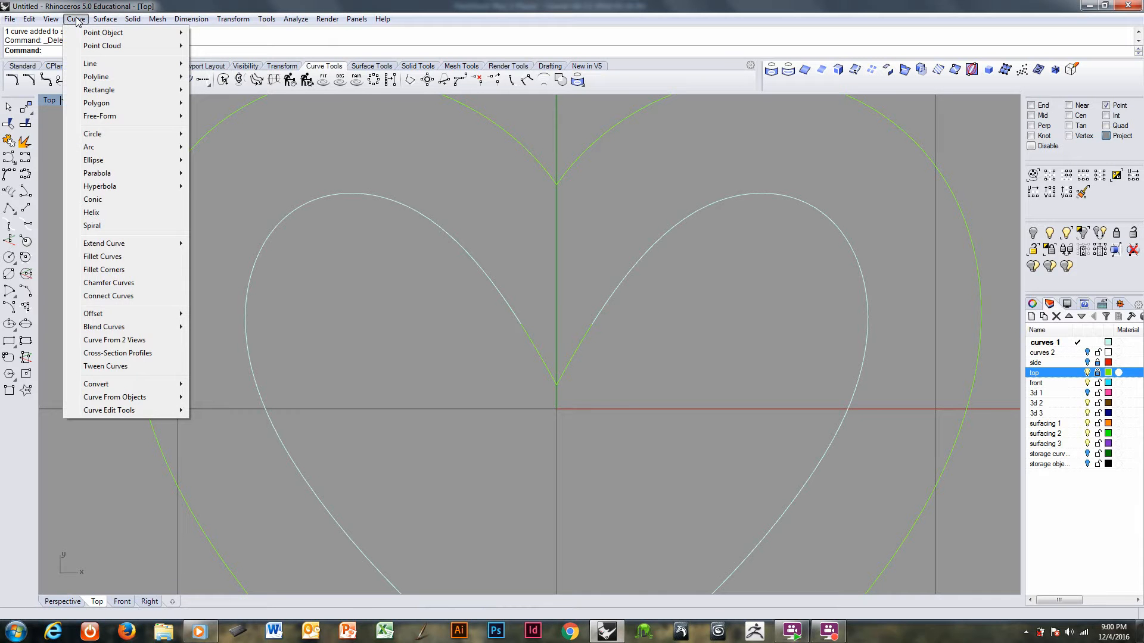
{"action": "mouse_move", "coordinate": [295, 19]}
{"action": "right_click", "coordinate": [216, 52]}
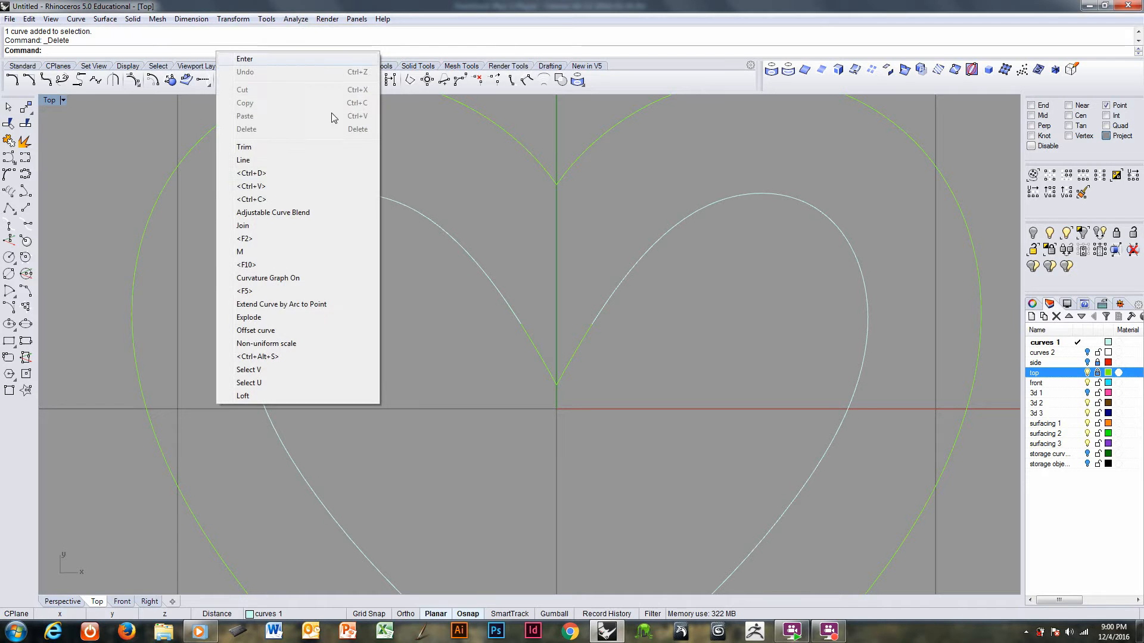
{"action": "left_click", "coordinate": [256, 204]}
{"action": "left_click", "coordinate": [602, 307]}
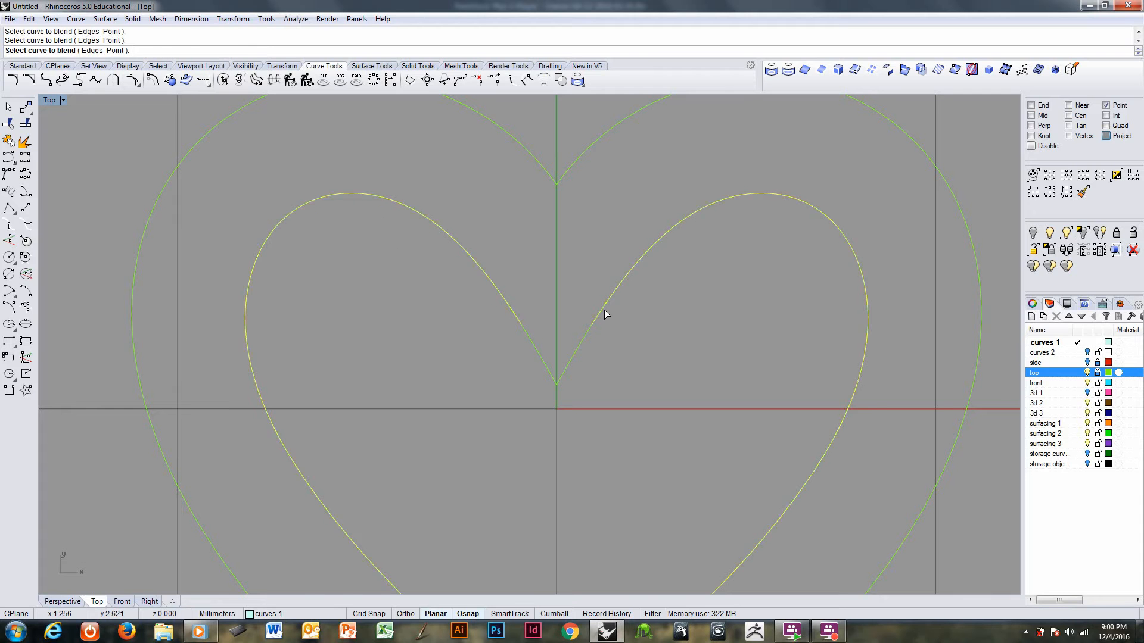
{"action": "right_click_drag", "start_coordinate": [577, 378], "coordinate": [595, 350], "text": "ctrl"}
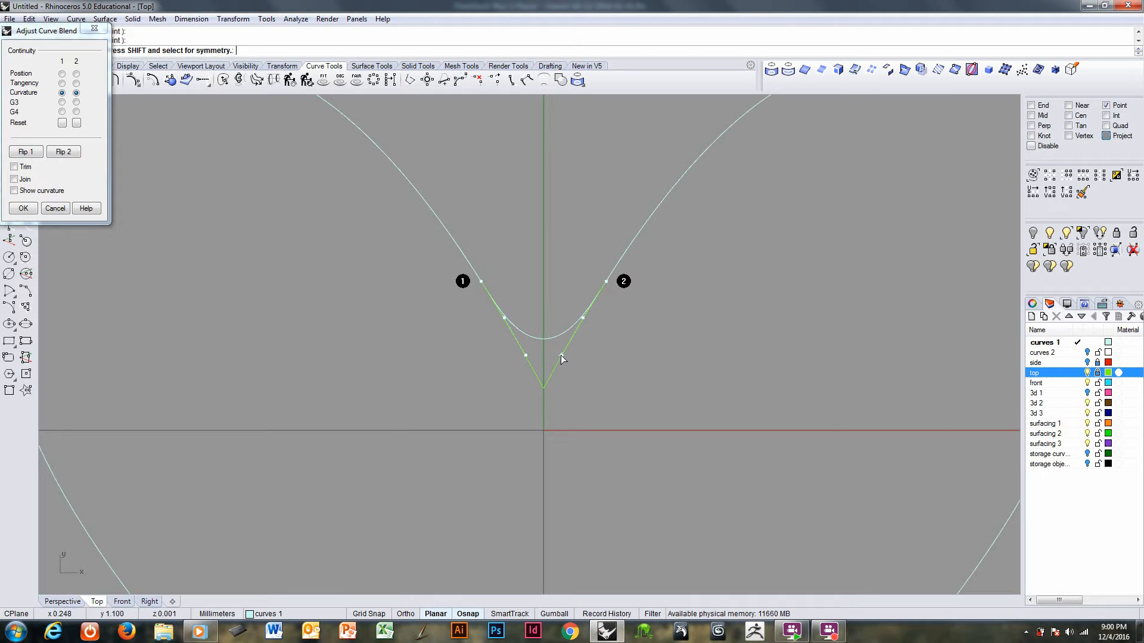
{"action": "left_click", "coordinate": [561, 355], "text": "shift"}
{"action": "left_click", "coordinate": [558, 371]}
{"action": "right_click", "coordinate": [574, 350]}
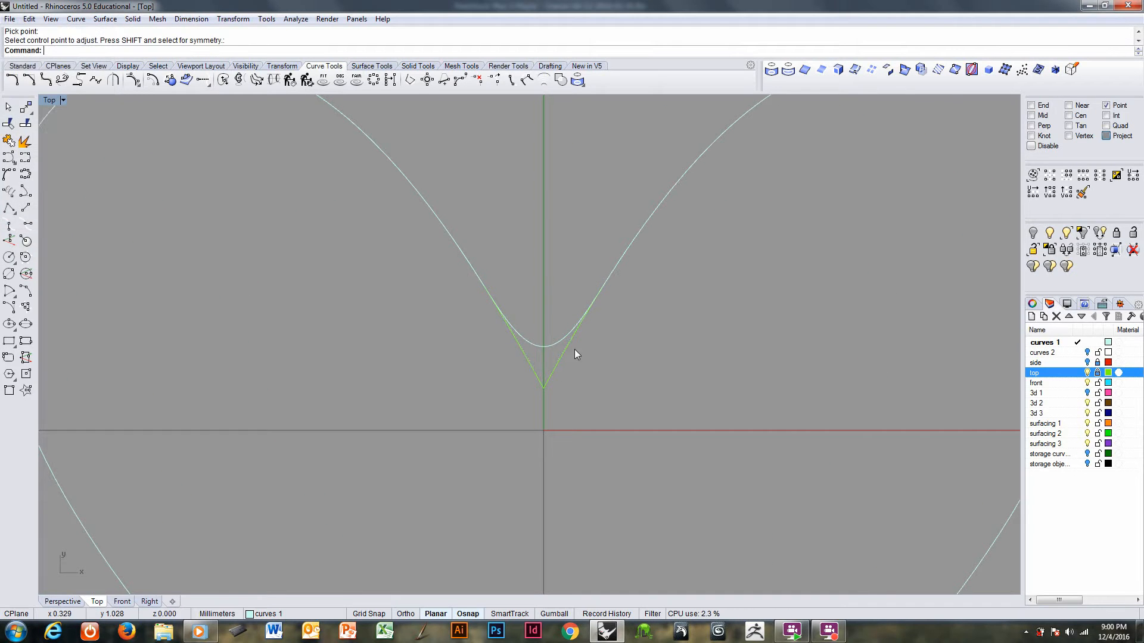
- Join the blend curve and the trimmed inner heart into one closed curve
{"action": "scroll", "coordinate": [564, 377], "scroll_direction": "down", "scroll_amount": 5}
{"action": "scroll", "coordinate": [547, 321], "scroll_direction": "up", "scroll_amount": 1}
{"action": "left_click", "coordinate": [483, 251]}
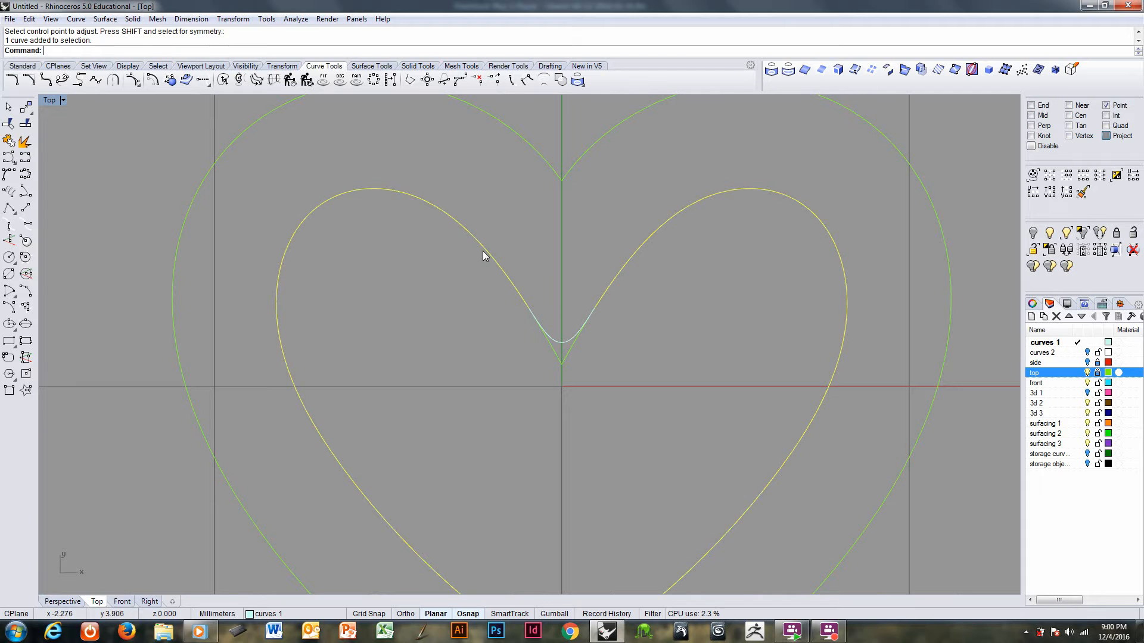
{"action": "left_click", "coordinate": [568, 337], "text": "shift"}
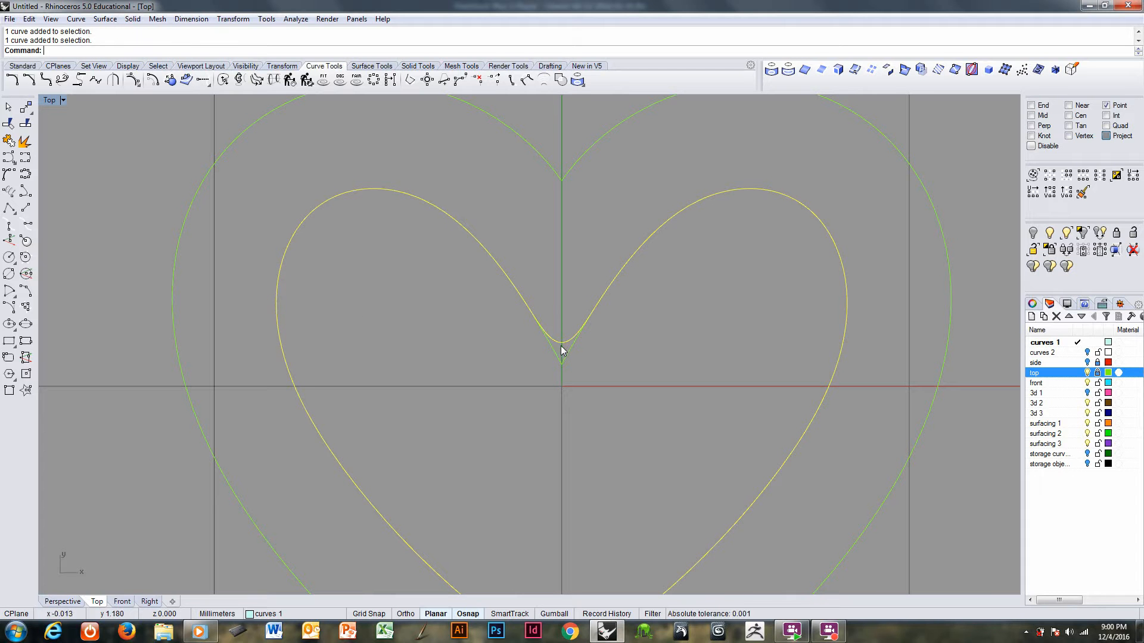
{"action": "left_click", "coordinate": [8, 140]}
{"action": "scroll", "coordinate": [524, 340], "scroll_direction": "down", "scroll_amount": 2}
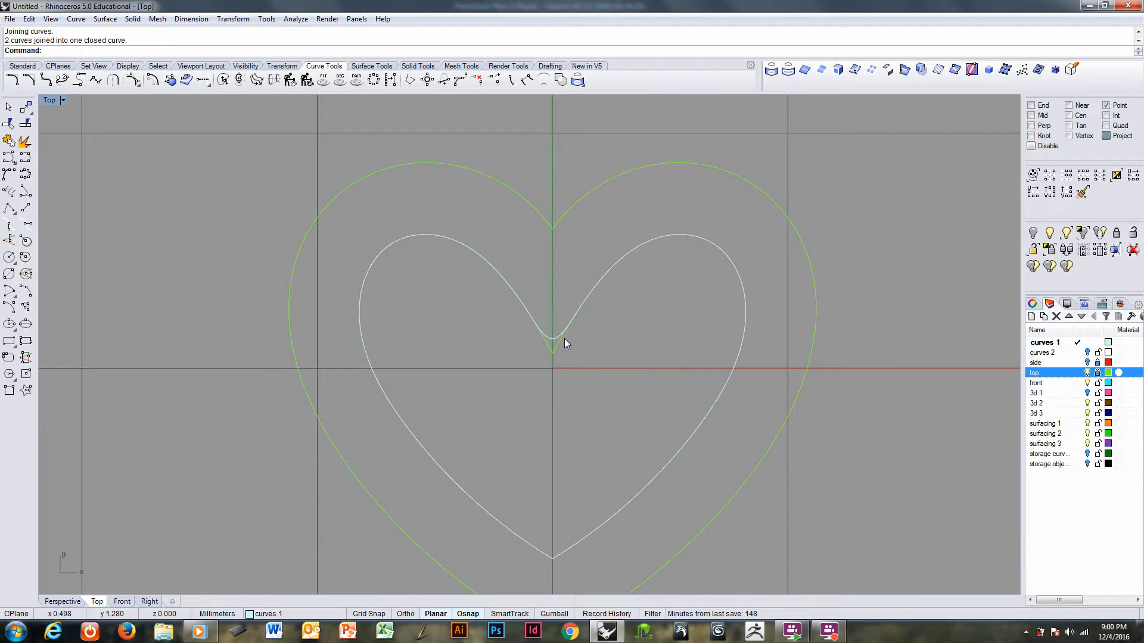
- Move the joined inner heart curve to the layer "top" with the changelayer command
{"action": "left_click", "coordinate": [553, 346]}
{"action": "type", "text": "changelayer"}
{"action": "key", "text": "Return"}
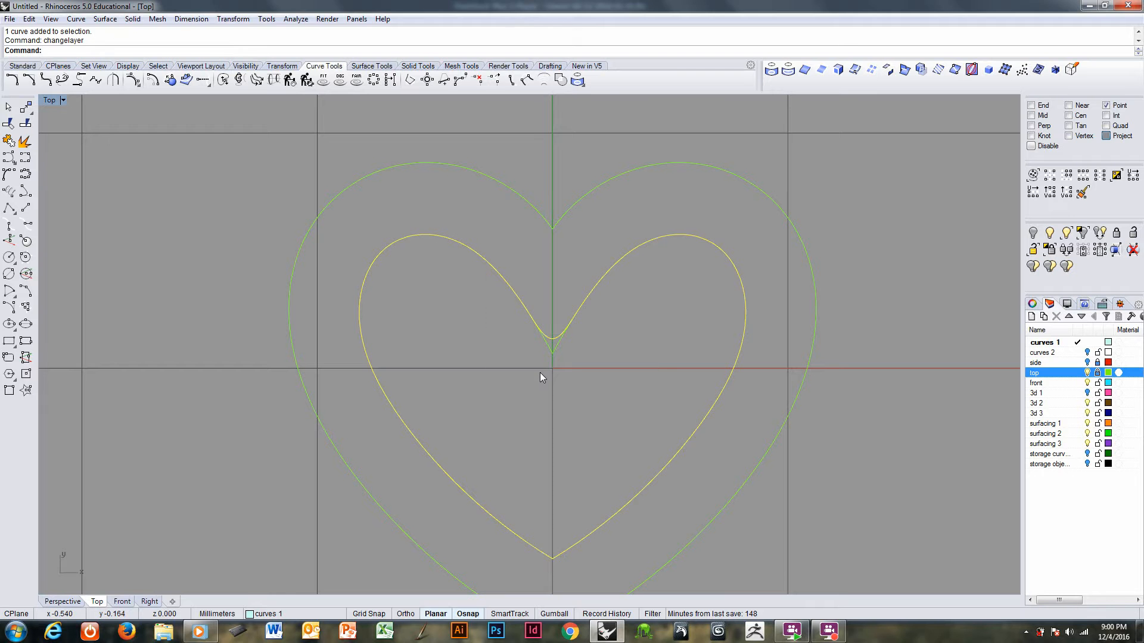
{"action": "left_click", "coordinate": [538, 317]}
{"action": "left_click", "coordinate": [570, 374]}
{"action": "scroll", "coordinate": [543, 416], "scroll_direction": "down", "scroll_amount": 2}
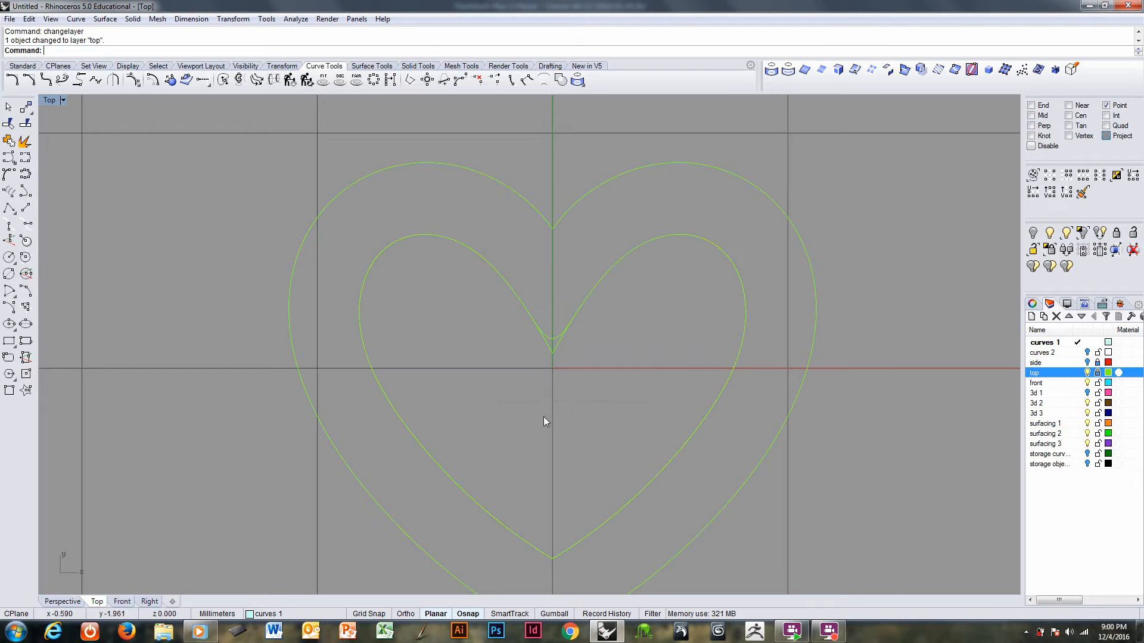
- Switch to the perspective view and turn on the layer "3d 1" containing the pink surface
{"action": "key", "text": "ctrl+Tab"}
{"action": "key", "text": "ctrl+Tab"}
{"action": "key", "text": "ctrl+Tab"}
{"action": "right_click_drag", "start_coordinate": [568, 414], "coordinate": [674, 351]}
{"action": "mouse_move", "coordinate": [581, 365]}
{"action": "right_mouse_down", "text": "shift"}
{"action": "mouse_move", "coordinate": [577, 394]}
{"action": "mouse_move", "coordinate": [583, 382]}
{"action": "right_mouse_up", "text": "shift"}
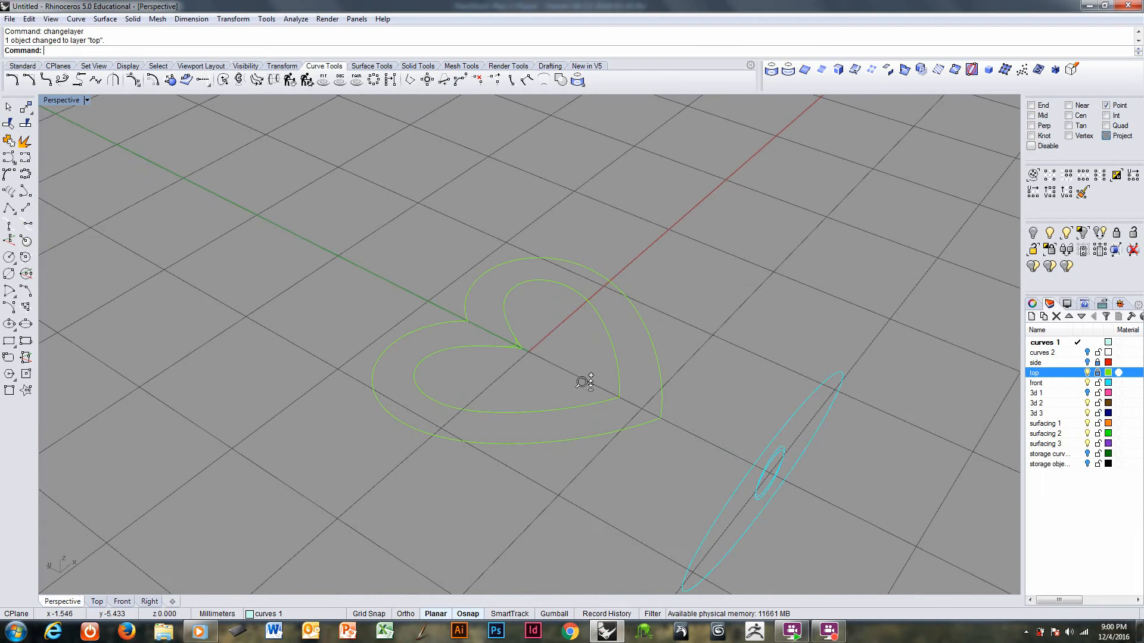
{"action": "left_click", "coordinate": [1087, 393]}
{"action": "right_click_drag", "start_coordinate": [597, 355], "coordinate": [587, 251]}
{"action": "scroll", "coordinate": [590, 381], "scroll_direction": "up", "scroll_amount": 2}
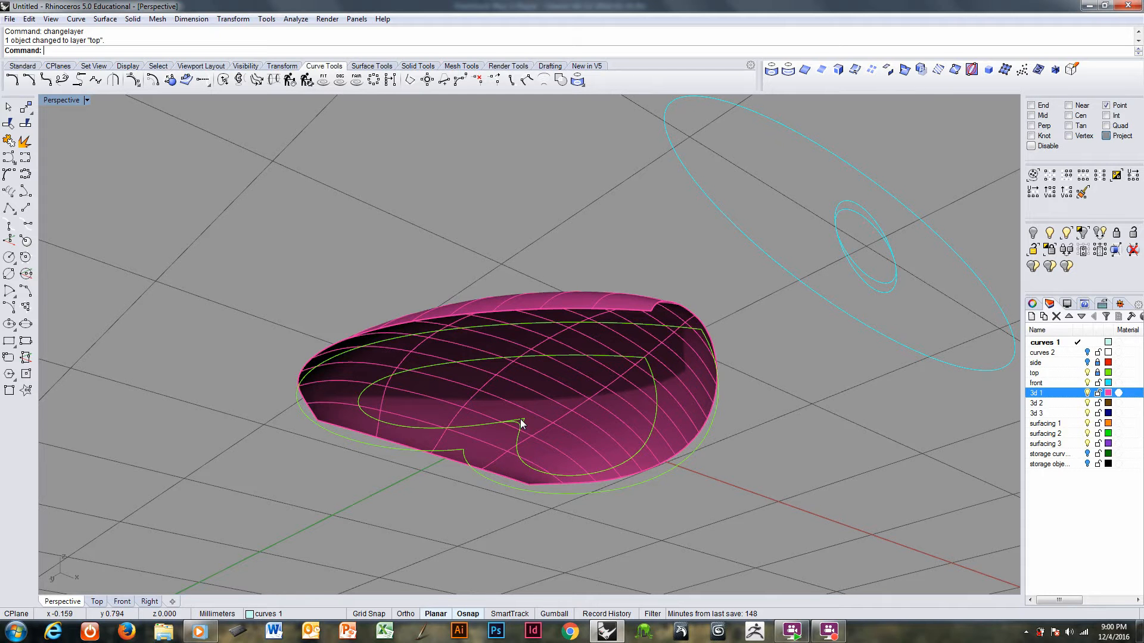
- Unlock the layer "top" and keep it visible so that its heart curves can be selected
{"action": "left_click", "coordinate": [520, 419]}
{"action": "key", "text": "Escape"}
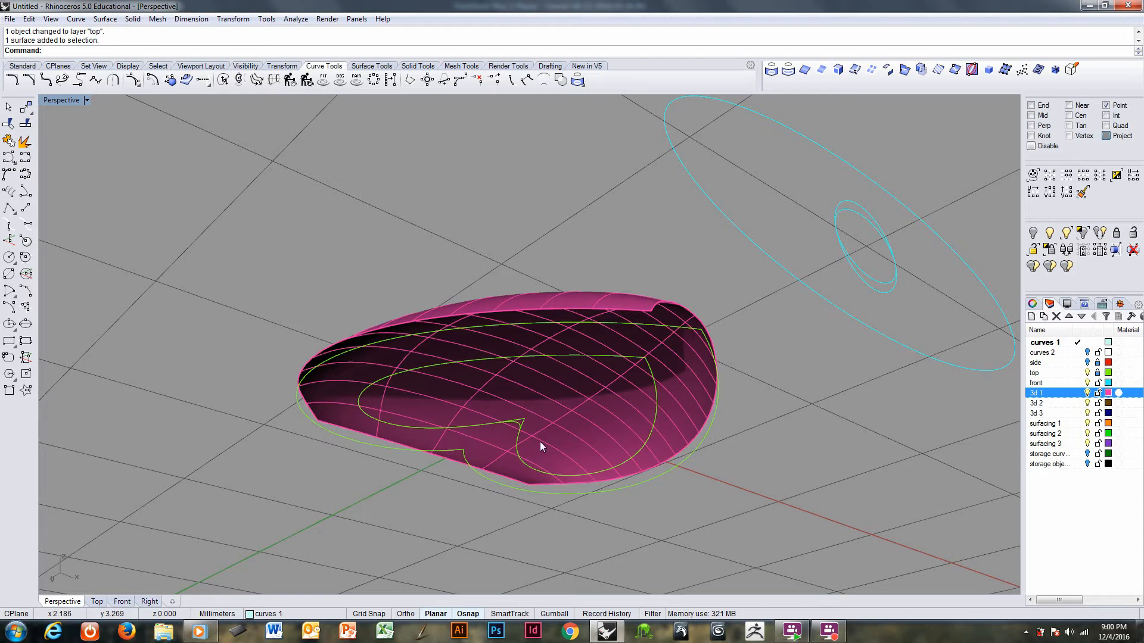
{"action": "left_click", "coordinate": [1088, 372]}
{"action": "scroll", "coordinate": [524, 451], "scroll_direction": "up", "scroll_amount": 2}
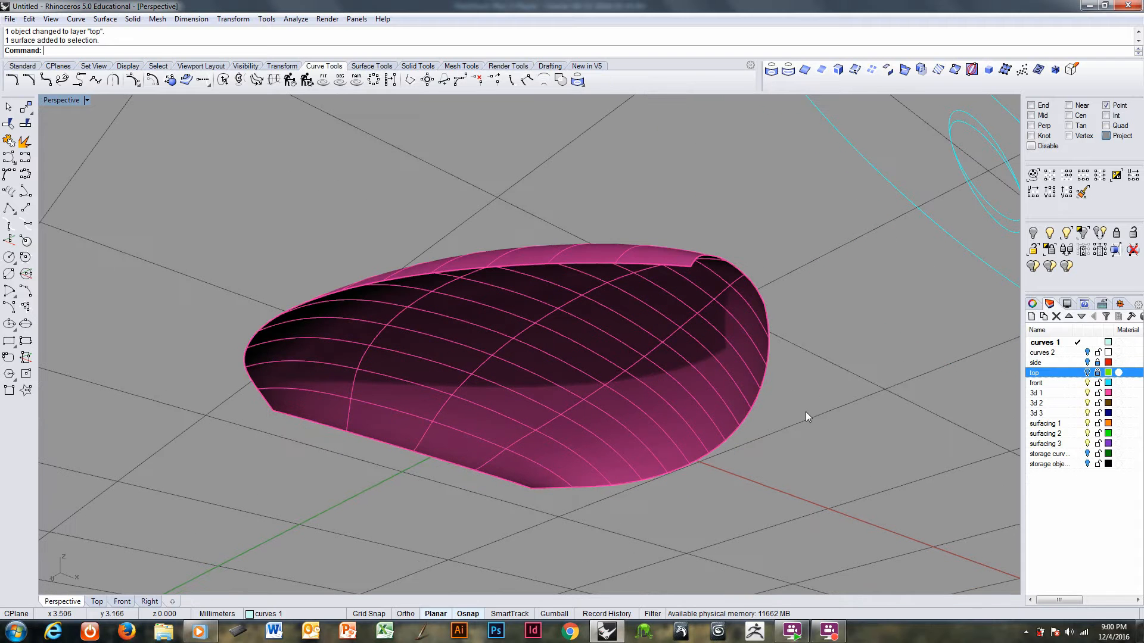
{"action": "left_click", "coordinate": [1089, 373]}
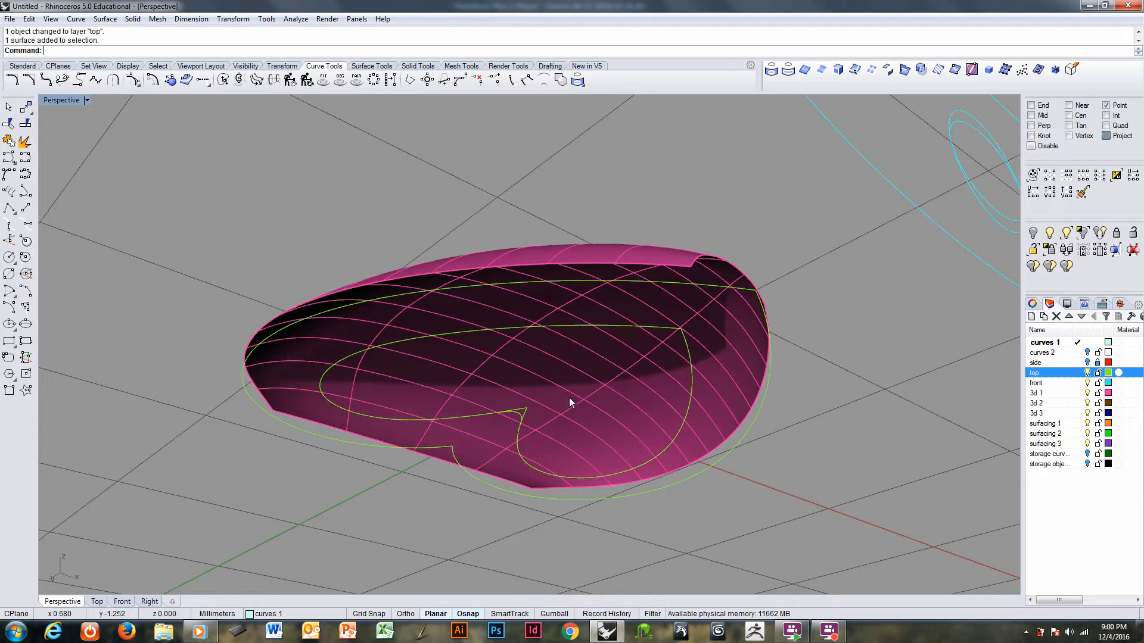
- Project the inner heart curve onto the pink surface with Record History on and DeleteInput set to No
{"action": "left_click", "coordinate": [527, 410]}
{"action": "right_click_drag", "start_coordinate": [563, 382], "coordinate": [603, 609]}
{"action": "left_click", "coordinate": [603, 613]}
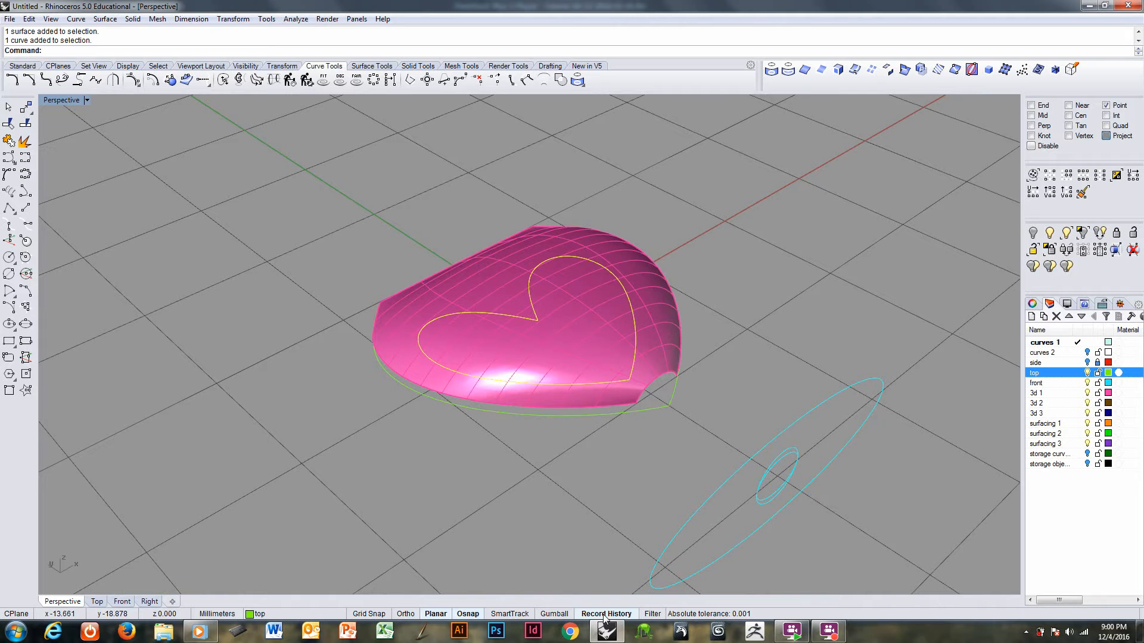
{"action": "left_click", "coordinate": [769, 70]}
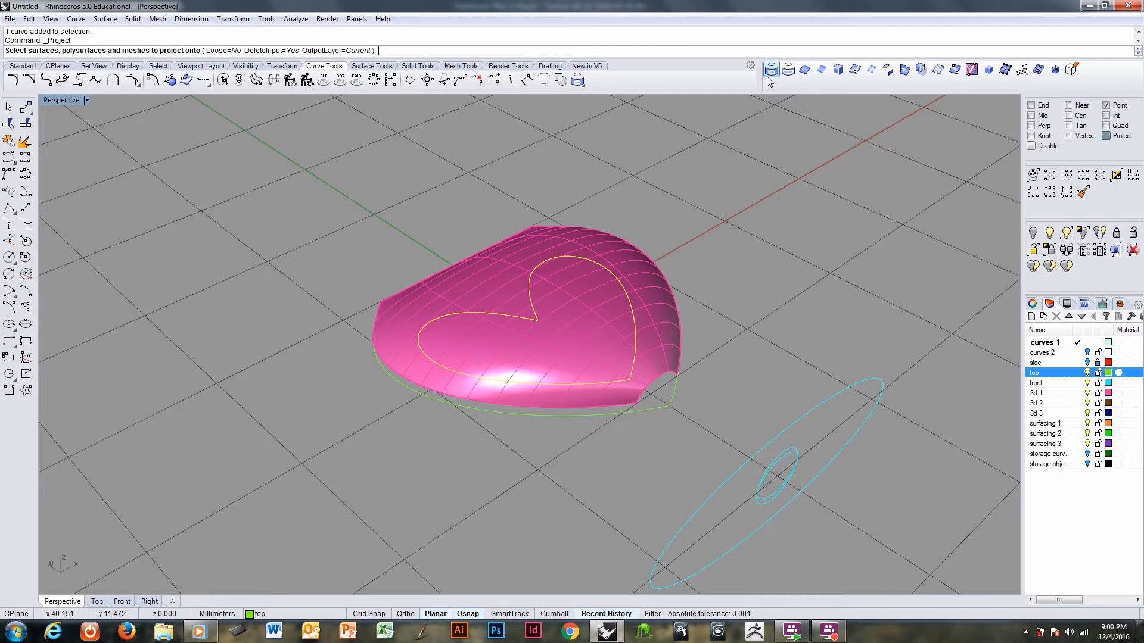
{"action": "left_click", "coordinate": [273, 51]}
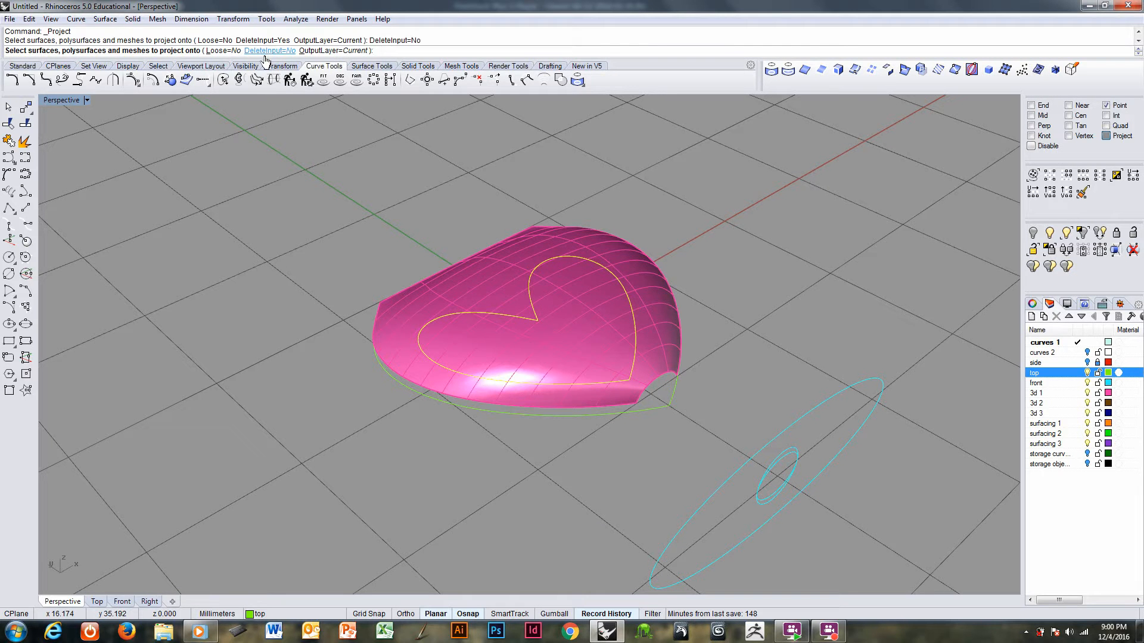
{"action": "left_click", "coordinate": [579, 297]}
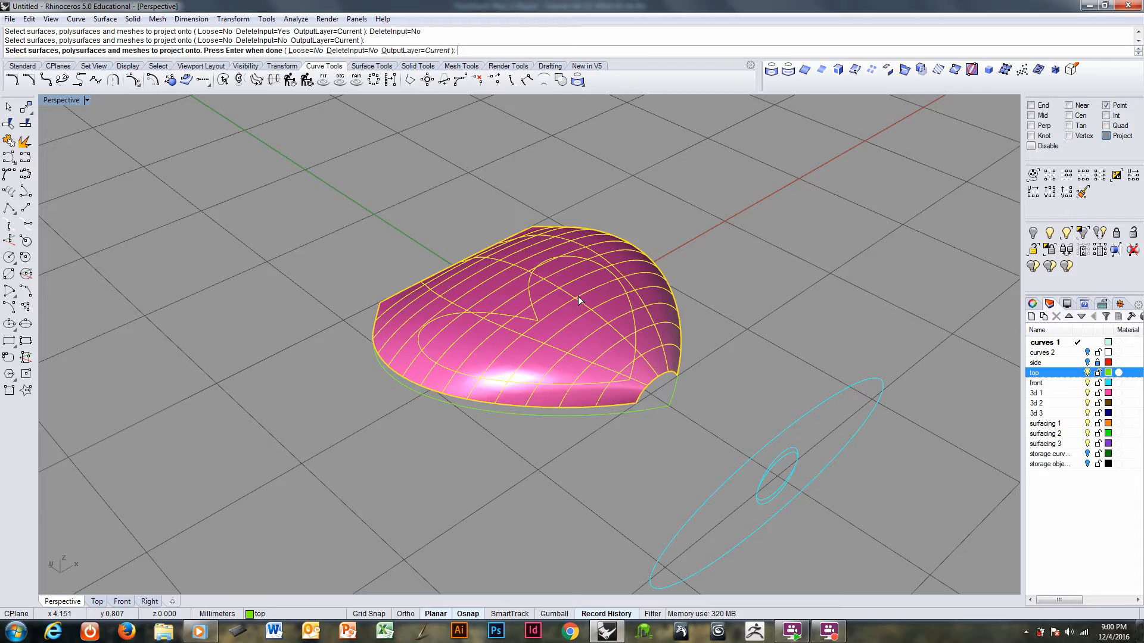
{"action": "key", "text": "Return"}
- Extrude one curved lower side edge of the pink surface straight down about 3.2 mm as an open wall
{"action": "right_click_drag", "start_coordinate": [578, 295], "coordinate": [633, 332]}
{"action": "right_click_drag", "start_coordinate": [602, 448], "coordinate": [426, 364]}
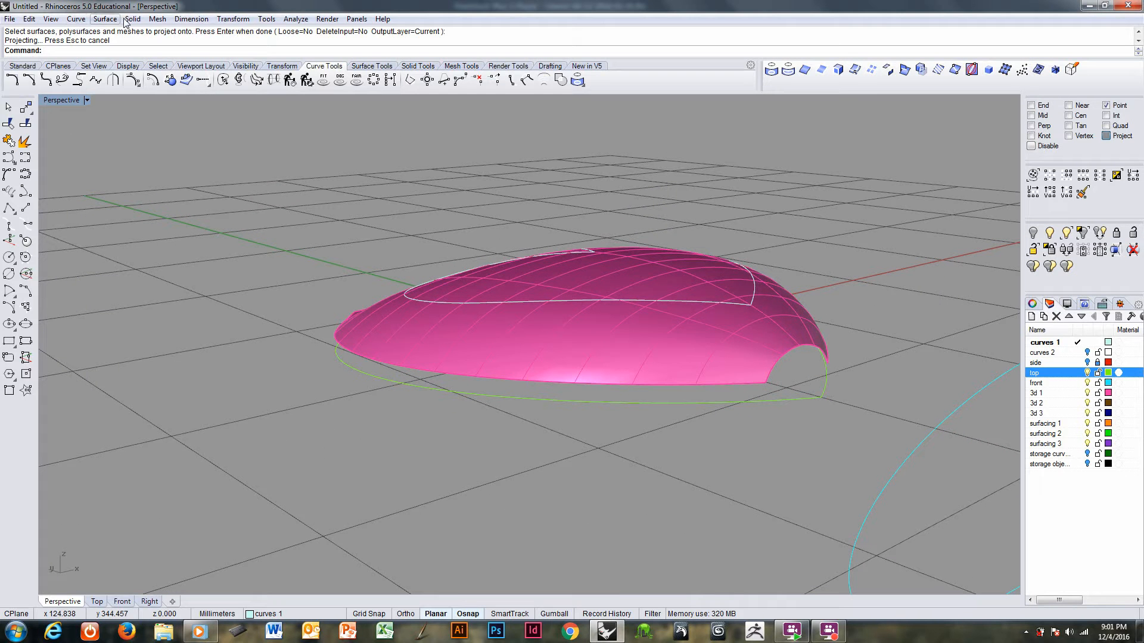
{"action": "left_click", "coordinate": [105, 20]}
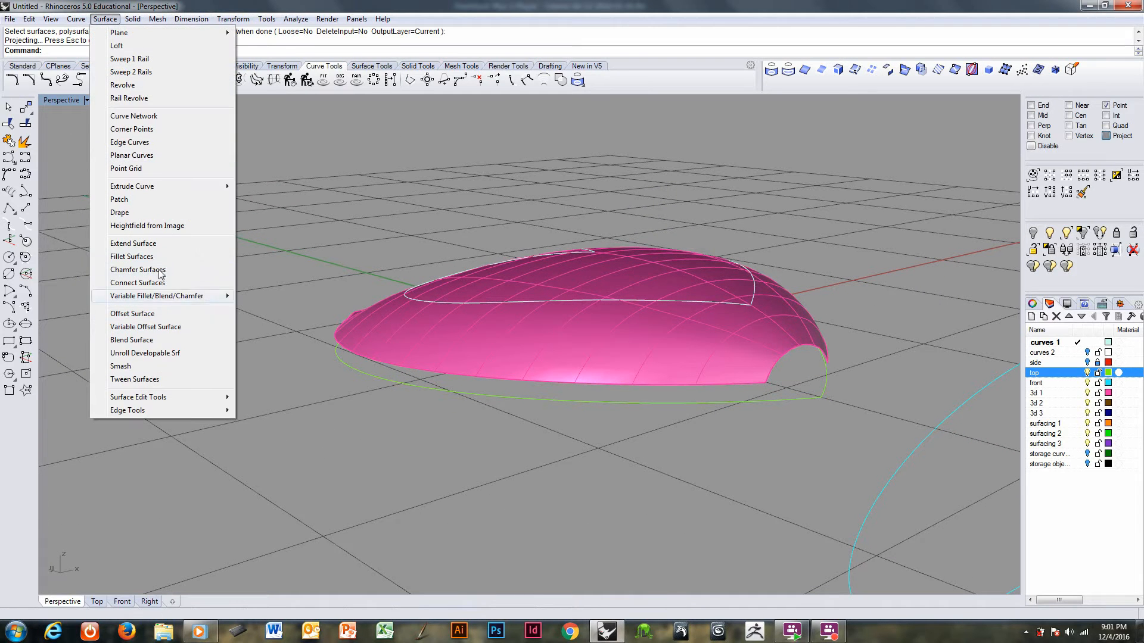
{"action": "mouse_move", "coordinate": [162, 189]}
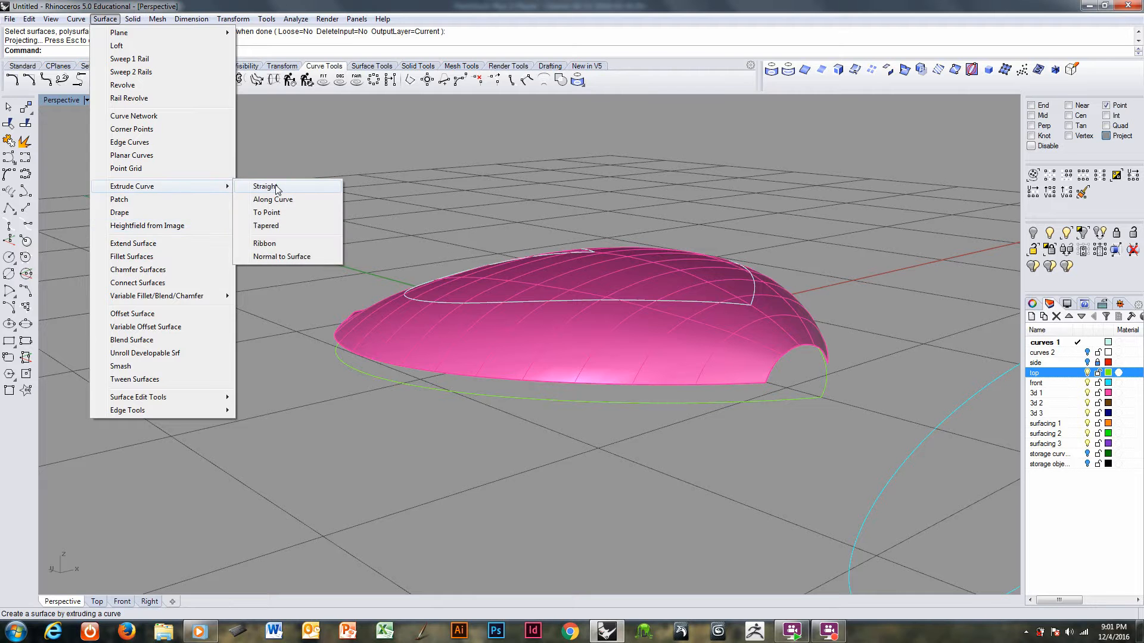
{"action": "left_click", "coordinate": [262, 186]}
{"action": "left_click", "coordinate": [431, 375]}
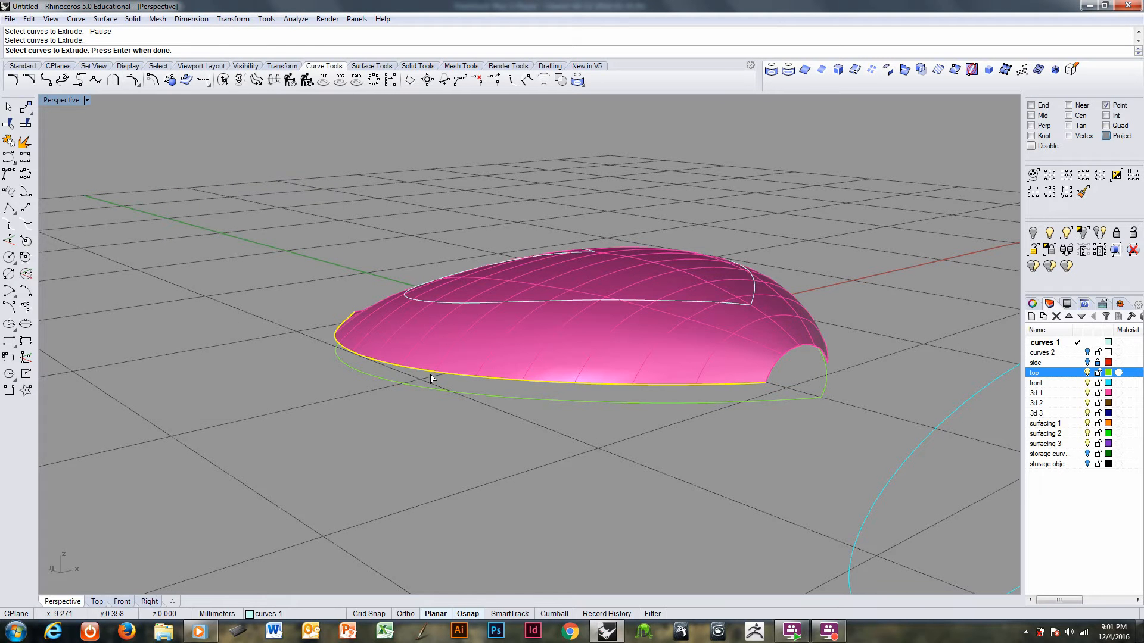
{"action": "key", "text": "Return"}
{"action": "left_click", "coordinate": [467, 427]}
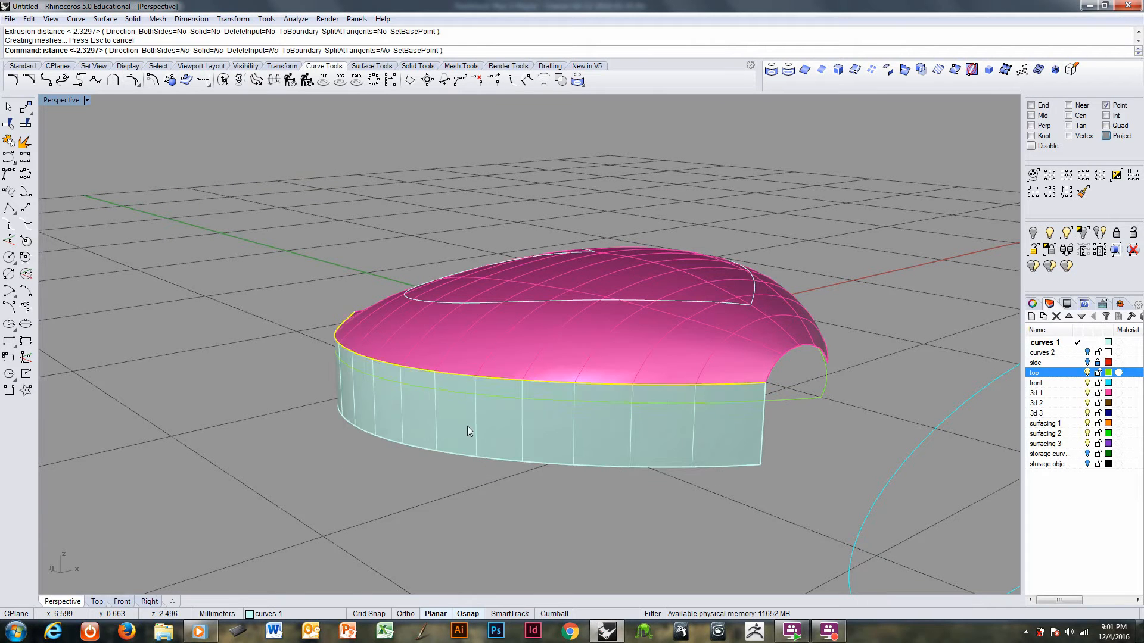
- Extrude the opposite lower side edge of the pink surface straight down by the same 3.1941 mm distance
{"action": "right_click_drag", "start_coordinate": [706, 439], "coordinate": [503, 410]}
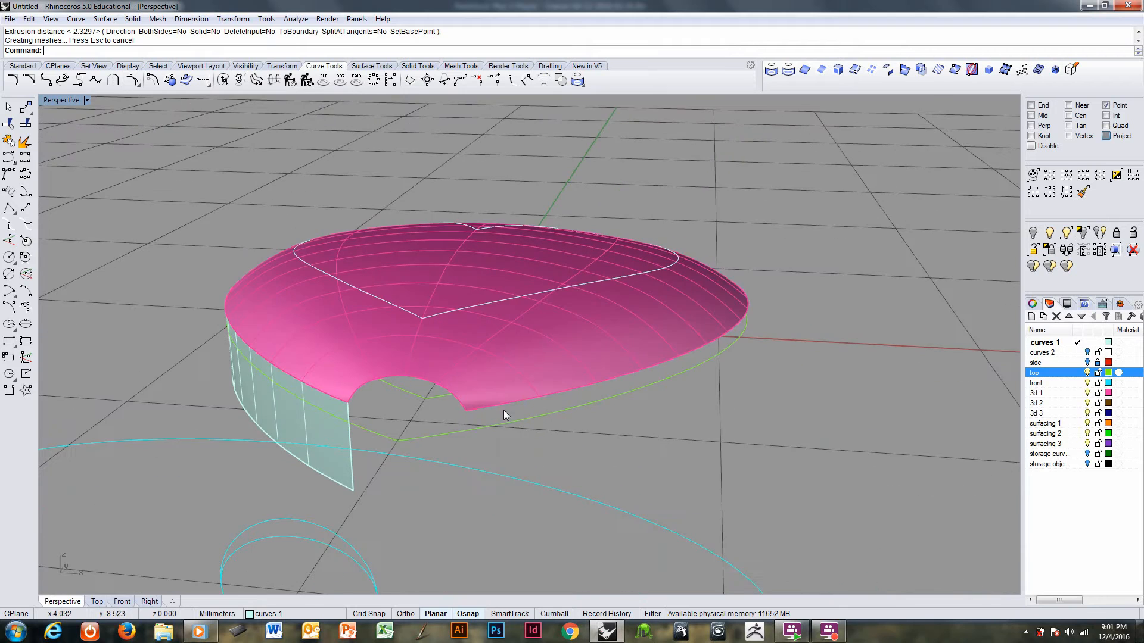
{"action": "key", "text": "Return"}
{"action": "left_click", "coordinate": [500, 404]}
{"action": "key", "text": "Return"}
{"action": "key", "text": "Return"}
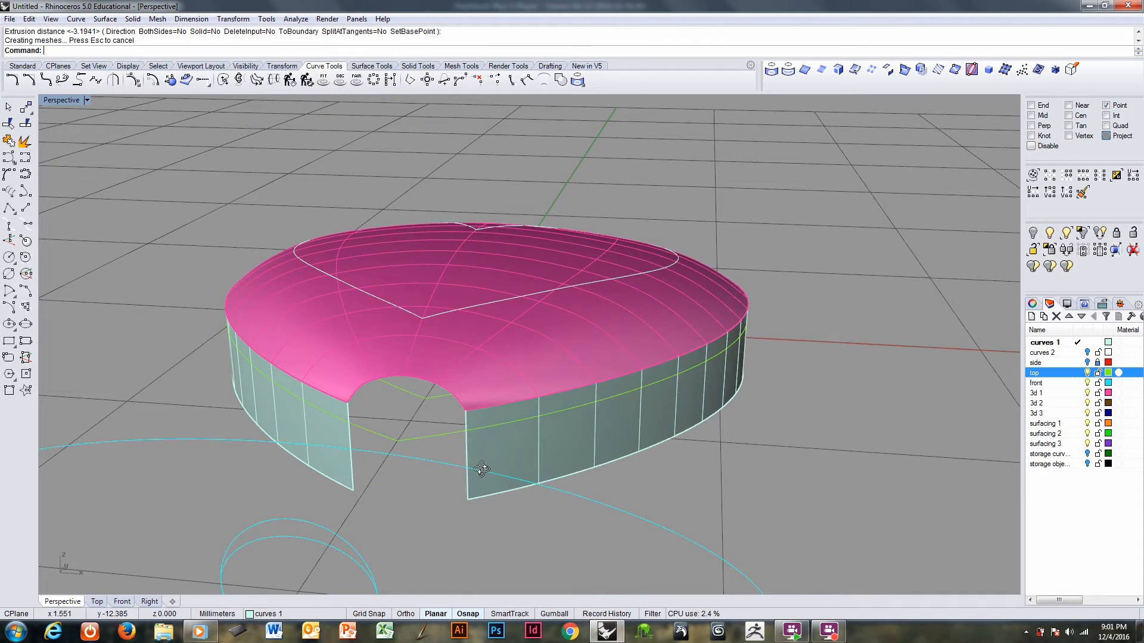
- Explode the two extruded side walls into plain surfaces
{"action": "right_click_drag", "start_coordinate": [482, 470], "coordinate": [647, 429]}
{"action": "right_click_drag", "start_coordinate": [608, 471], "coordinate": [649, 455]}
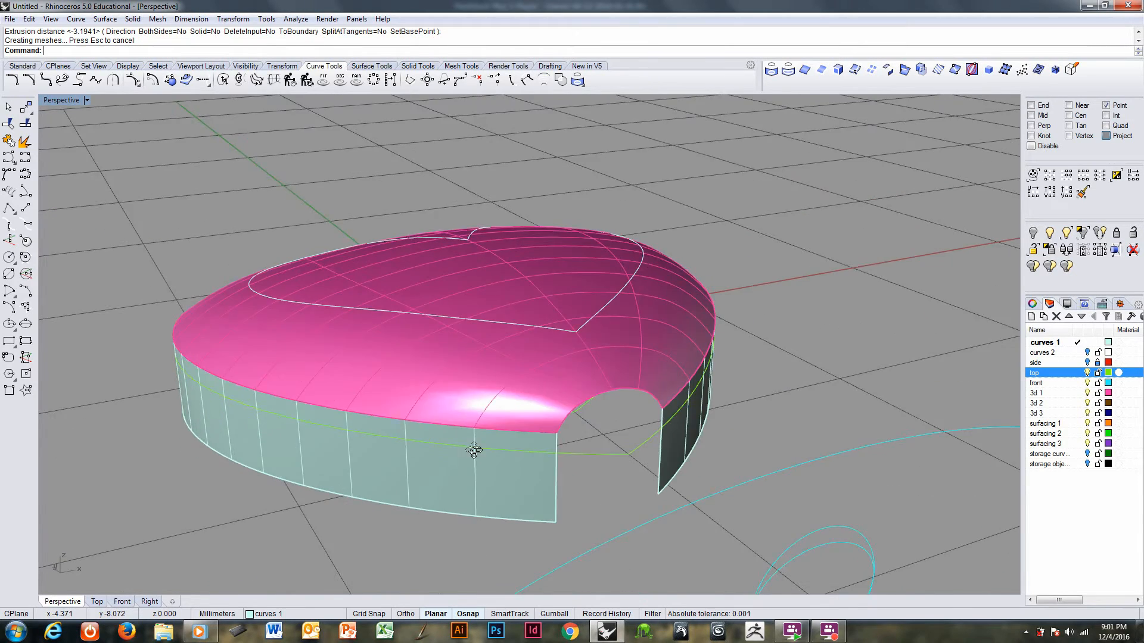
{"action": "mouse_move", "coordinate": [474, 450]}
{"action": "right_mouse_down"}
{"action": "mouse_move", "coordinate": [626, 439]}
{"action": "mouse_move", "coordinate": [725, 414]}
{"action": "mouse_move", "coordinate": [465, 447]}
{"action": "mouse_move", "coordinate": [485, 451]}
{"action": "right_mouse_up"}
{"action": "scroll", "coordinate": [483, 459], "scroll_direction": "up", "scroll_amount": 2}
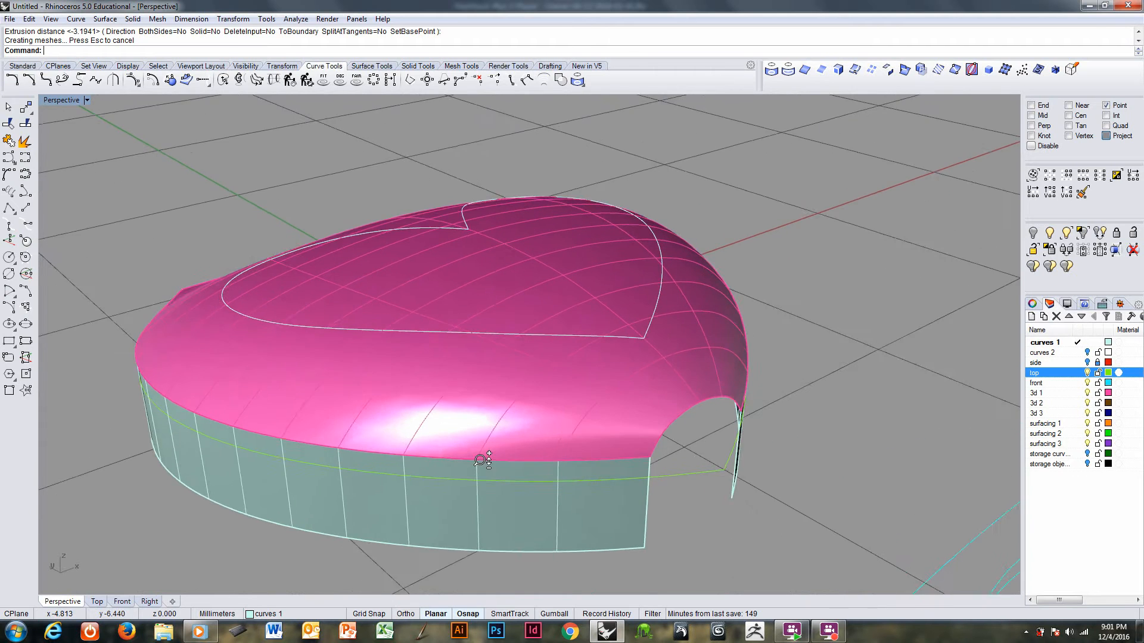
{"action": "scroll", "coordinate": [501, 456], "scroll_direction": "down", "scroll_amount": 3}
{"action": "left_click", "coordinate": [513, 455]}
{"action": "right_click_drag", "start_coordinate": [625, 433], "coordinate": [651, 358]}
{"action": "left_click", "coordinate": [677, 423], "text": "shift"}
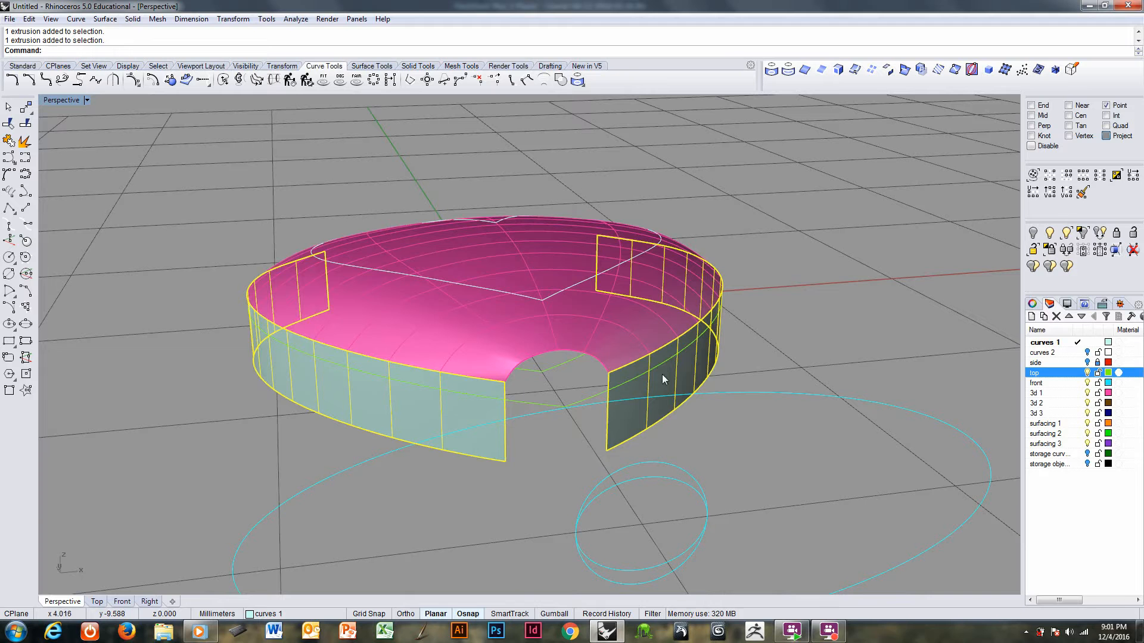
{"action": "right_click_drag", "start_coordinate": [810, 356], "coordinate": [632, 375]}
{"action": "right_click_drag", "start_coordinate": [759, 356], "coordinate": [374, 355]}
{"action": "right_click_drag", "start_coordinate": [665, 285], "coordinate": [643, 419]}
{"action": "scroll", "coordinate": [643, 417], "scroll_direction": "down", "scroll_amount": 1}
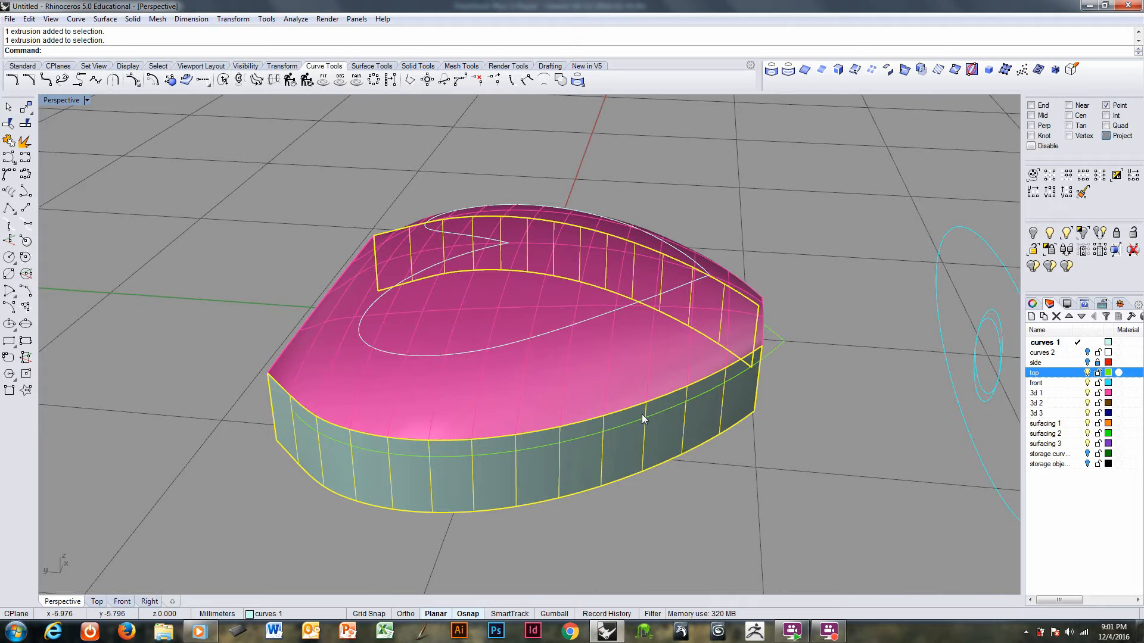
{"action": "left_click", "coordinate": [642, 414]}
{"action": "mouse_move", "coordinate": [605, 436]}
{"action": "right_mouse_down"}
{"action": "mouse_move", "coordinate": [598, 427]}
{"action": "mouse_move", "coordinate": [587, 444]}
{"action": "mouse_move", "coordinate": [591, 435]}
{"action": "right_mouse_up"}
{"action": "left_click", "coordinate": [591, 436]}
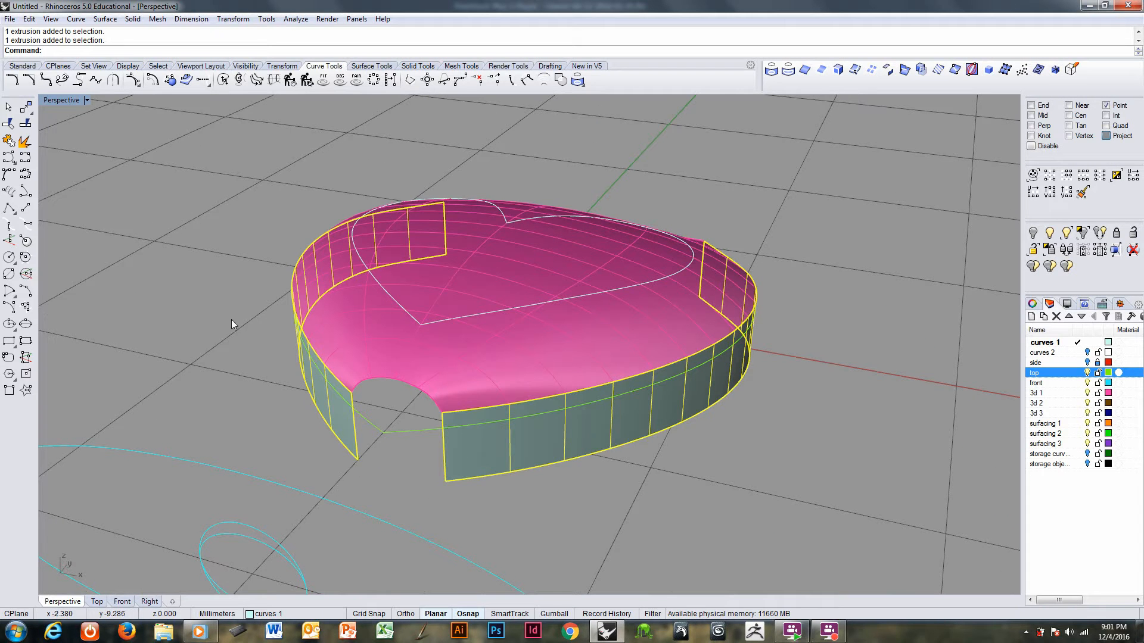
{"action": "left_click", "coordinate": [24, 141]}
- Turn on the control points of both side walls and select the complete upper row of points on each wall
{"action": "right_click_drag", "start_coordinate": [334, 347], "coordinate": [448, 370]}
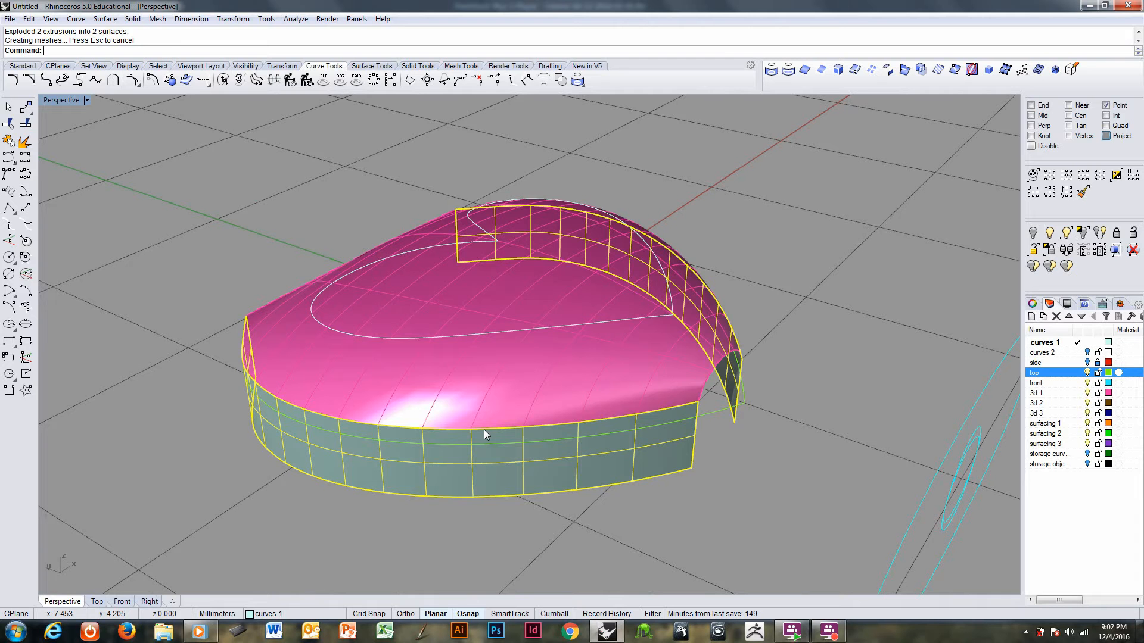
{"action": "key", "text": "F10"}
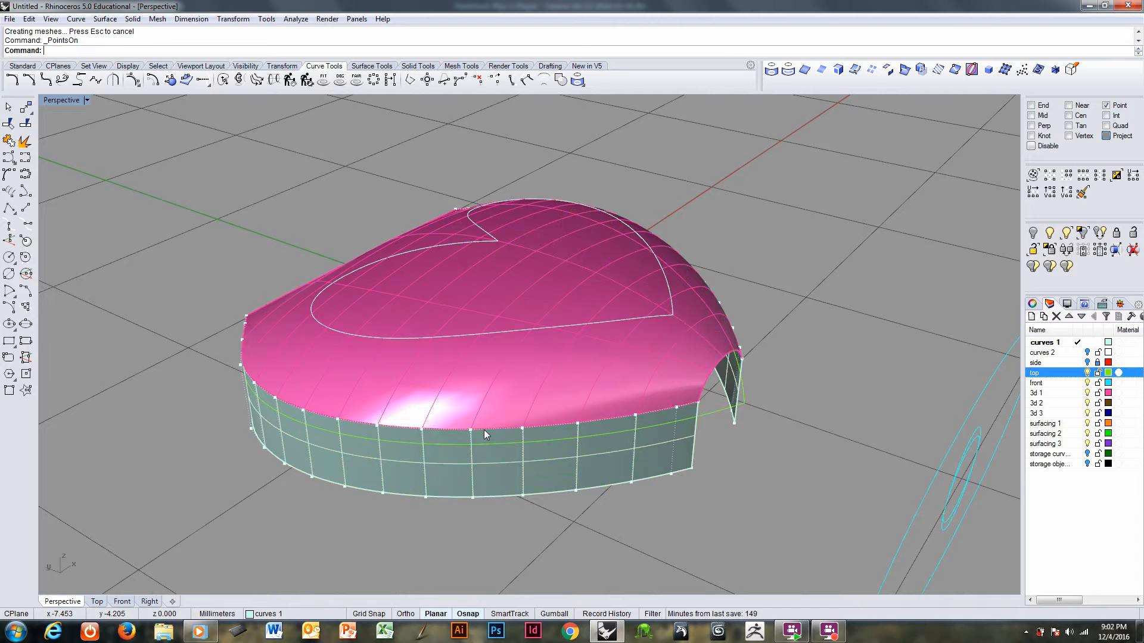
{"action": "left_click", "coordinate": [677, 409]}
{"action": "right_click_drag", "start_coordinate": [812, 380], "coordinate": [596, 430]}
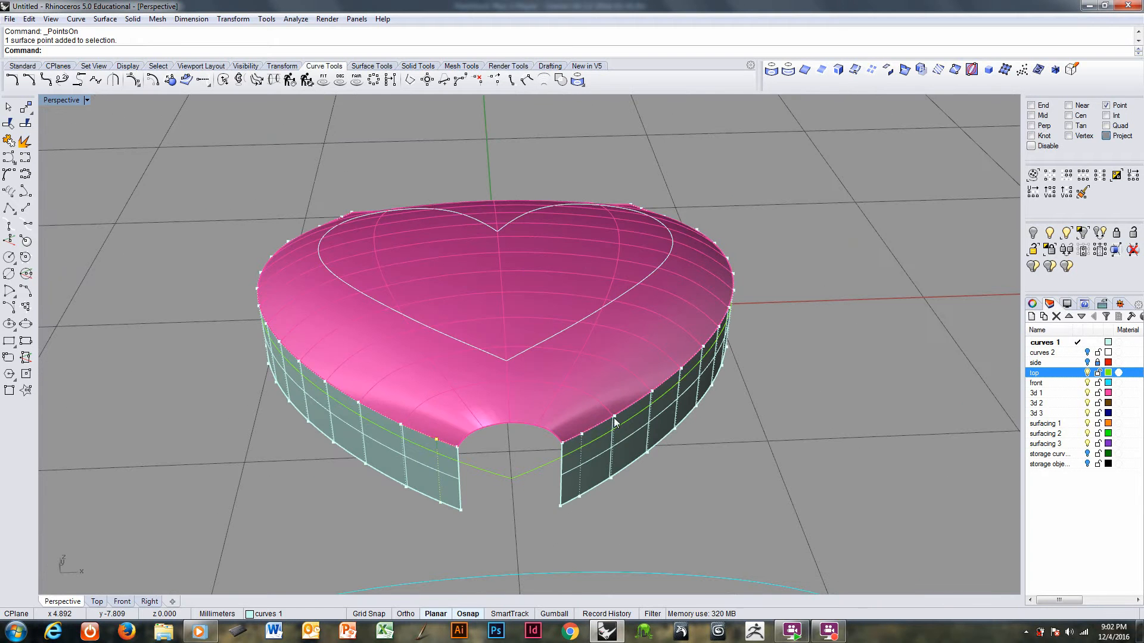
{"action": "left_click", "coordinate": [582, 436]}
{"action": "right_click_drag", "start_coordinate": [772, 396], "coordinate": [801, 370]}
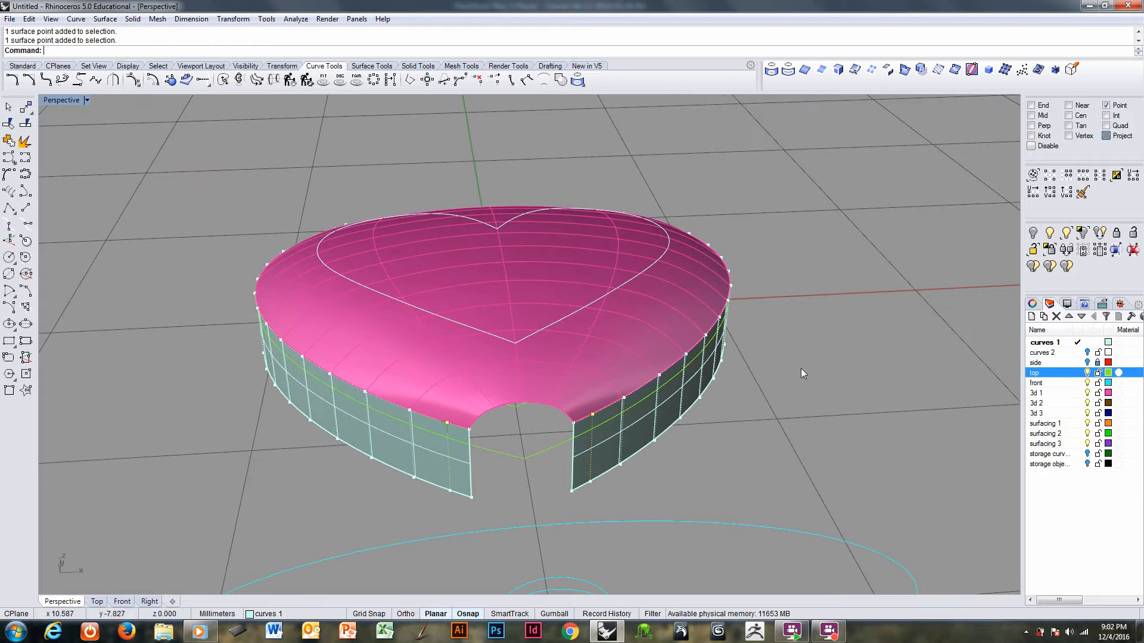
{"action": "left_click", "coordinate": [1050, 175]}
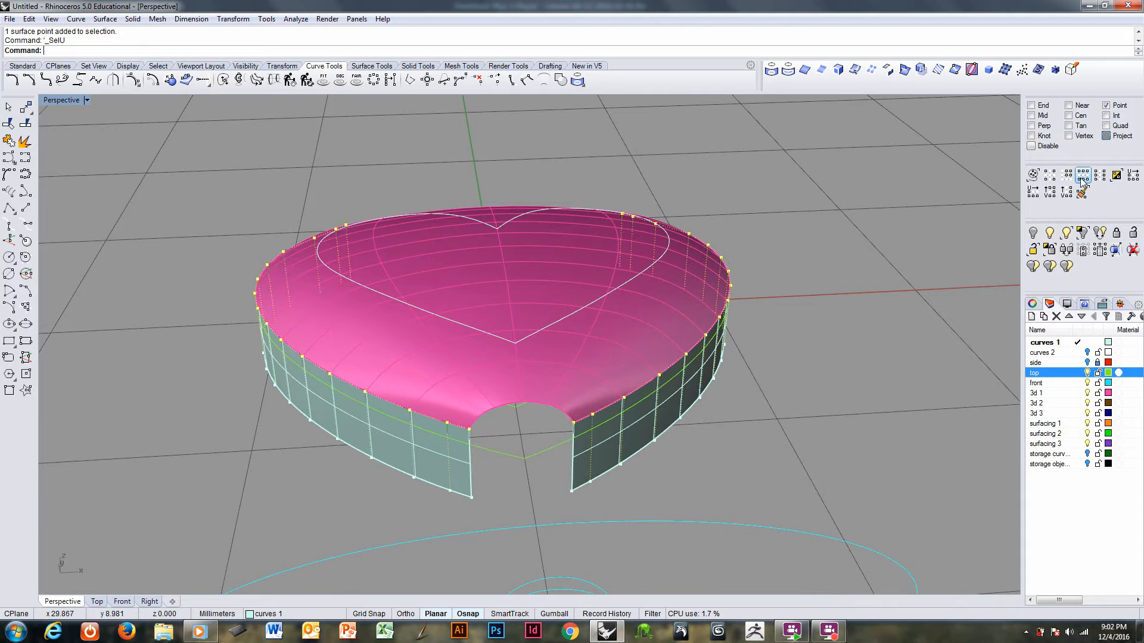
{"action": "right_click_drag", "start_coordinate": [774, 333], "coordinate": [804, 334]}
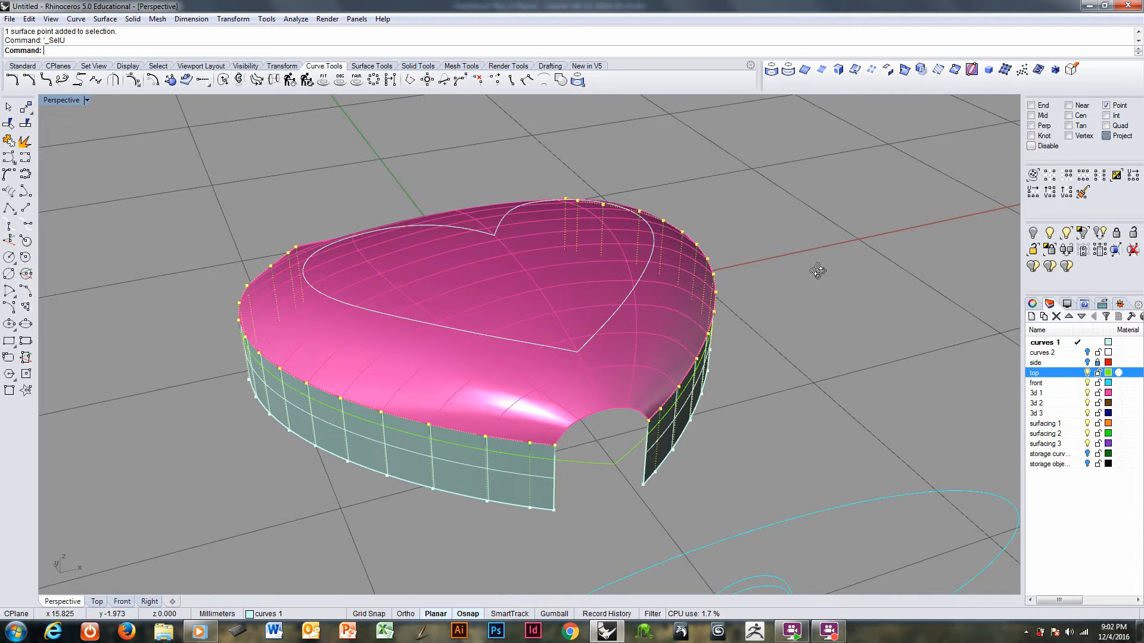
- Project the selected upper wall points onto the construction plane, deleting the input objects
{"action": "right_click_drag", "start_coordinate": [818, 271], "coordinate": [816, 275]}
{"action": "type", "text": "c"}
{"action": "key", "text": "Return"}
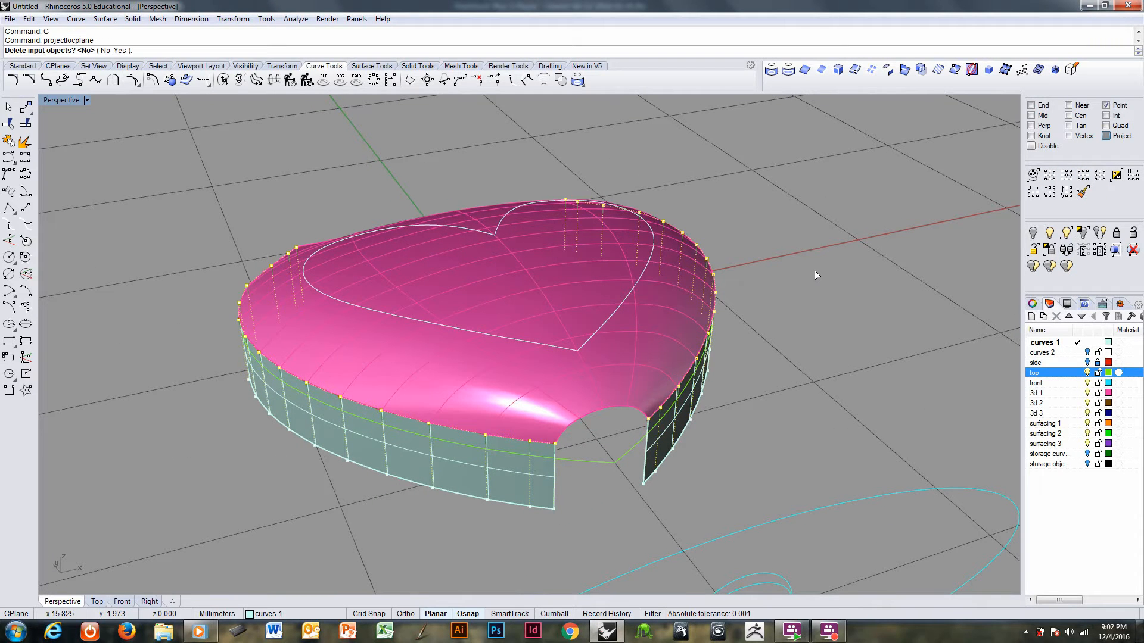
{"action": "type", "text": "y"}
{"action": "key", "text": "Return"}
{"action": "right_click_drag", "start_coordinate": [814, 271], "coordinate": [772, 252]}
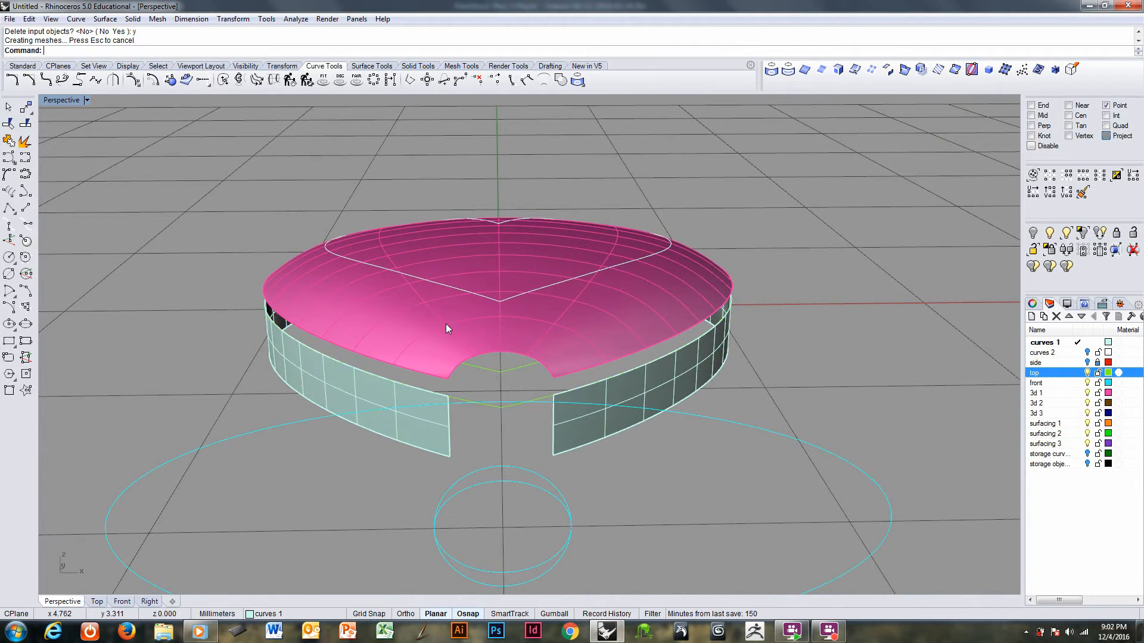
- Insert two symmetrical pairs of knots into the pink surface in the V direction, one near the side edge and one nearer the centre
{"action": "right_click_drag", "start_coordinate": [446, 328], "coordinate": [508, 399]}
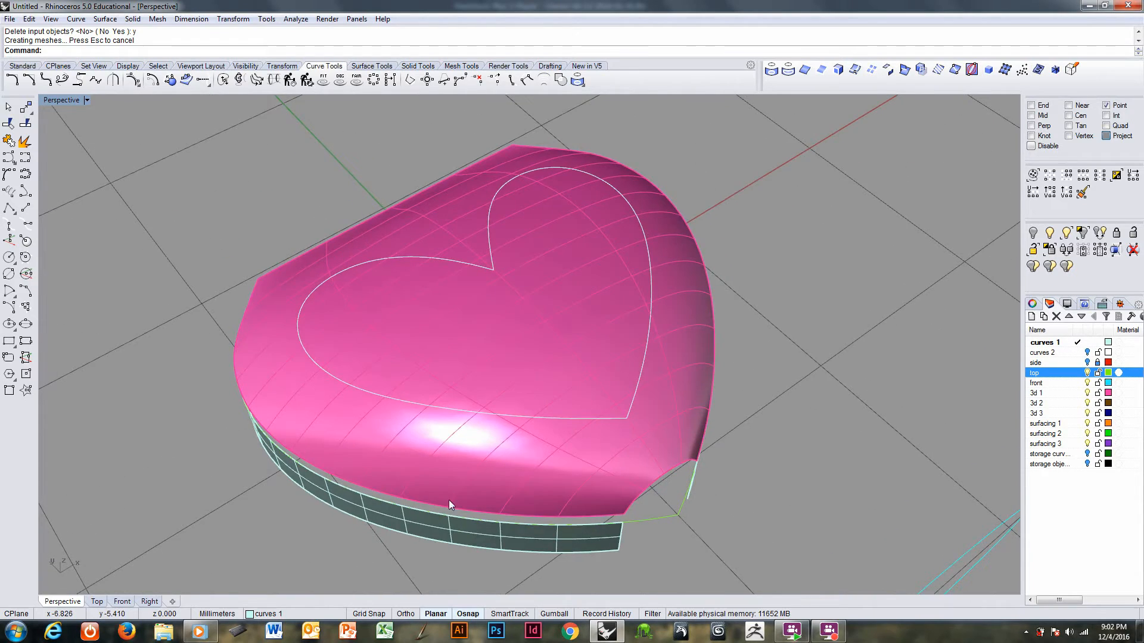
{"action": "right_click_drag", "start_coordinate": [490, 500], "coordinate": [558, 489]}
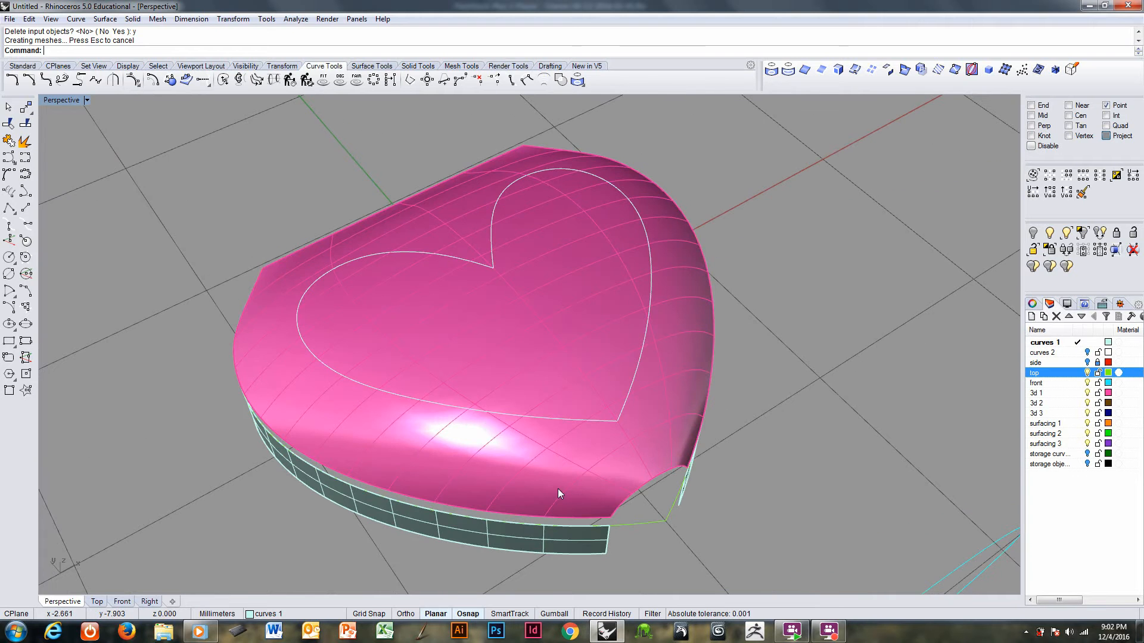
{"action": "right_click_drag", "start_coordinate": [574, 404], "coordinate": [545, 392]}
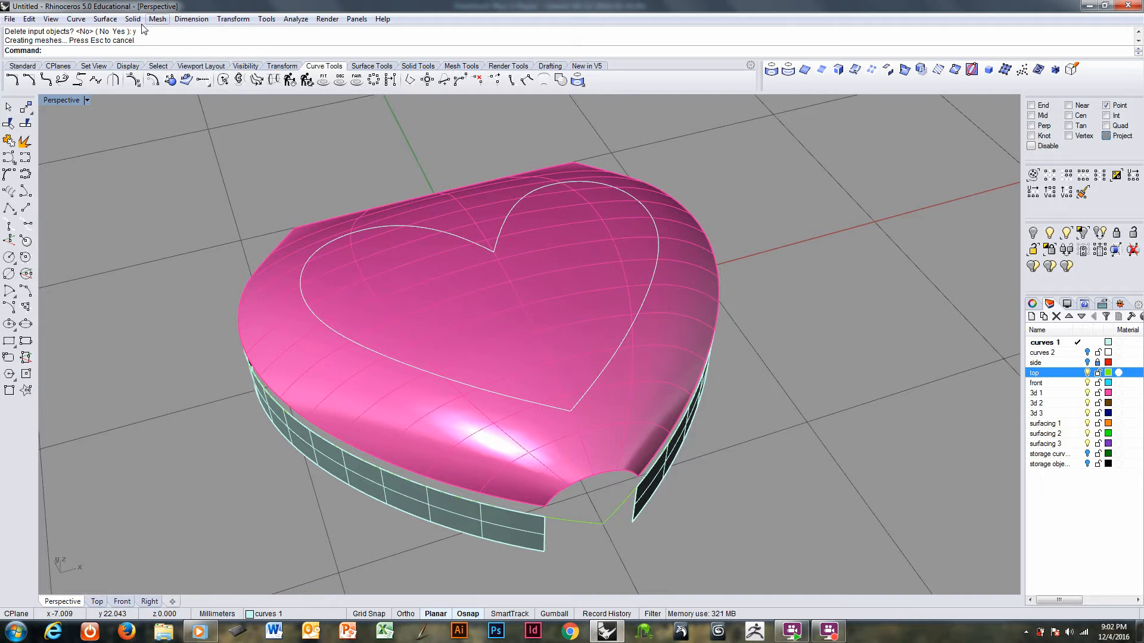
{"action": "left_click", "coordinate": [104, 19]}
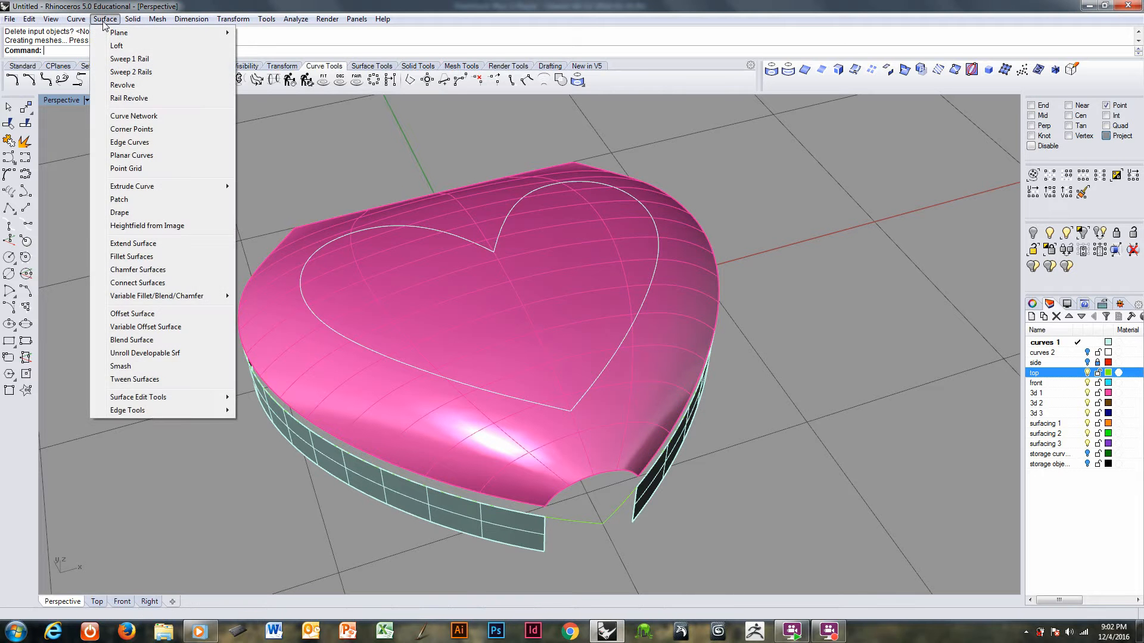
{"action": "mouse_move", "coordinate": [29, 19]}
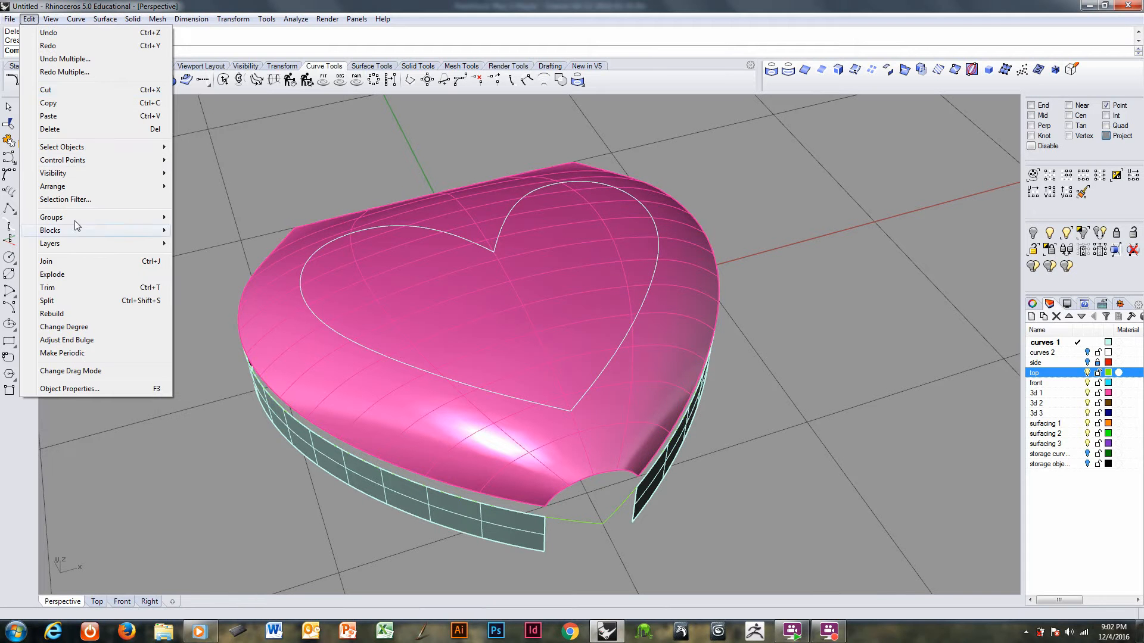
{"action": "mouse_move", "coordinate": [130, 164]}
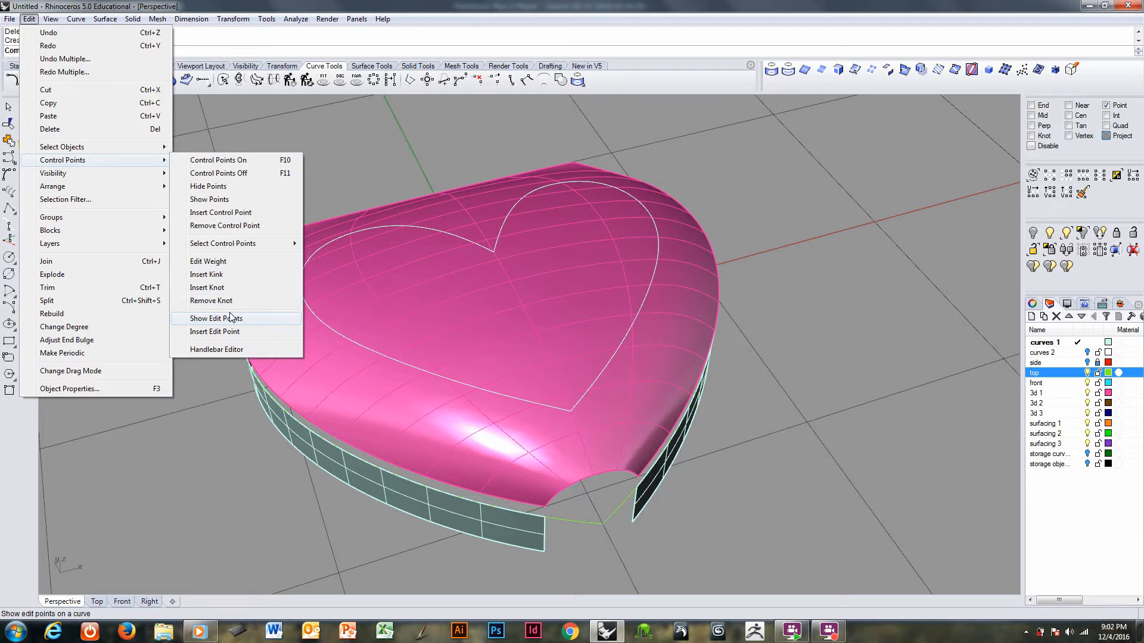
{"action": "left_click", "coordinate": [230, 288]}
{"action": "left_click", "coordinate": [450, 309]}
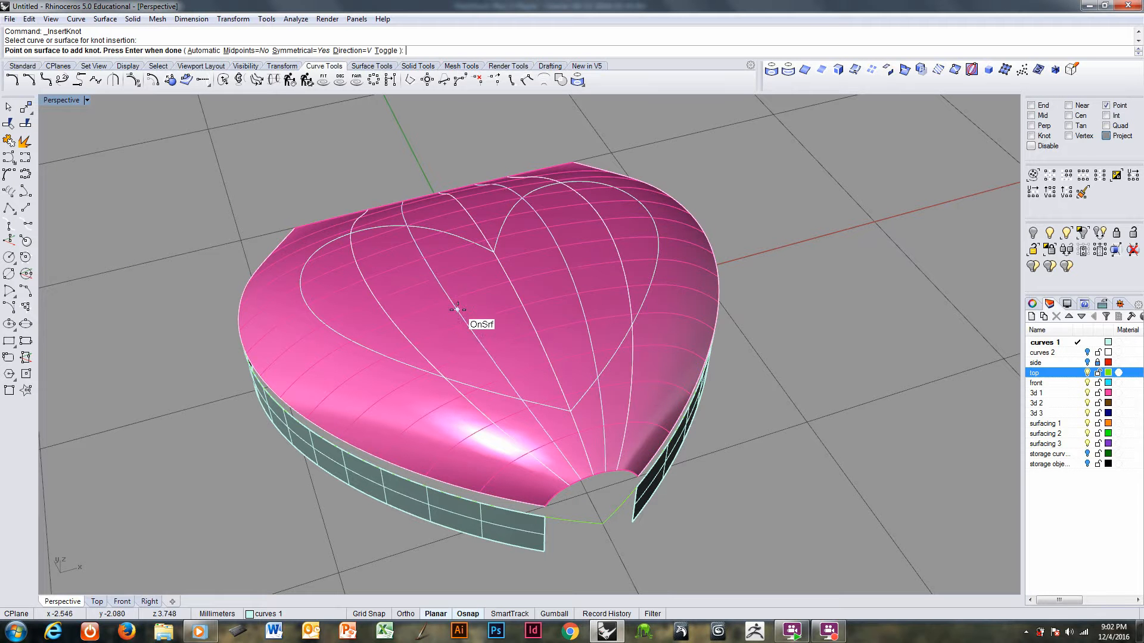
{"action": "left_click", "coordinate": [328, 385]}
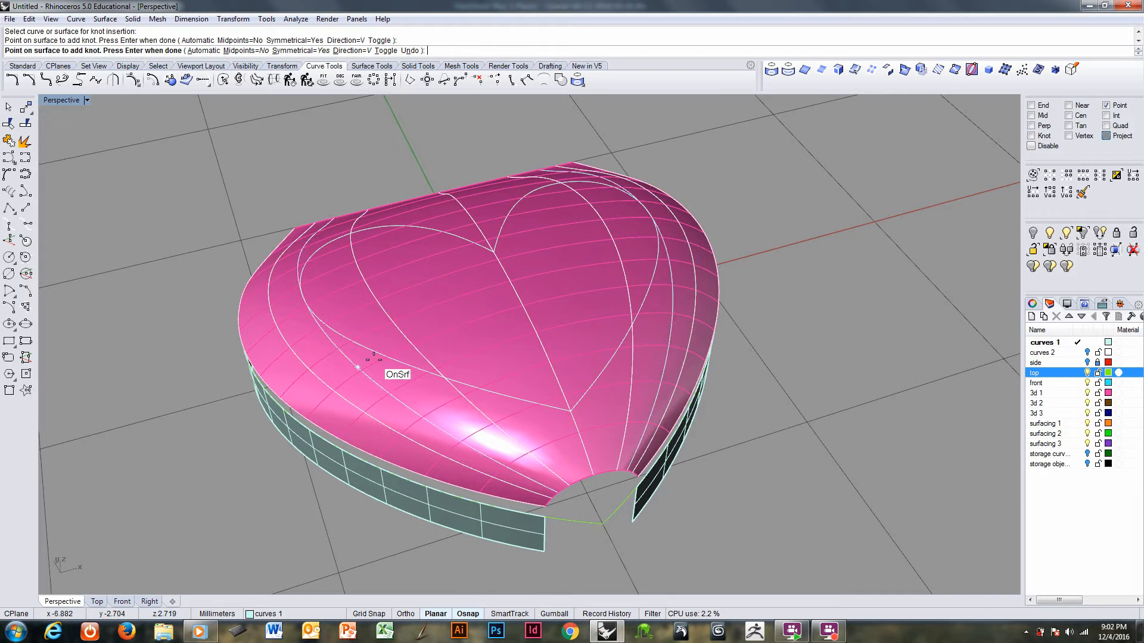
{"action": "left_click", "coordinate": [476, 324]}
{"action": "key", "text": "Return"}
{"action": "mouse_move", "coordinate": [476, 324]}
{"action": "right_mouse_down"}
{"action": "mouse_move", "coordinate": [467, 377]}
{"action": "mouse_move", "coordinate": [480, 447]}
{"action": "mouse_move", "coordinate": [516, 394]}
{"action": "mouse_move", "coordinate": [531, 340]}
{"action": "mouse_move", "coordinate": [526, 322]}
{"action": "mouse_move", "coordinate": [488, 319]}
{"action": "mouse_move", "coordinate": [481, 334]}
{"action": "right_mouse_up"}
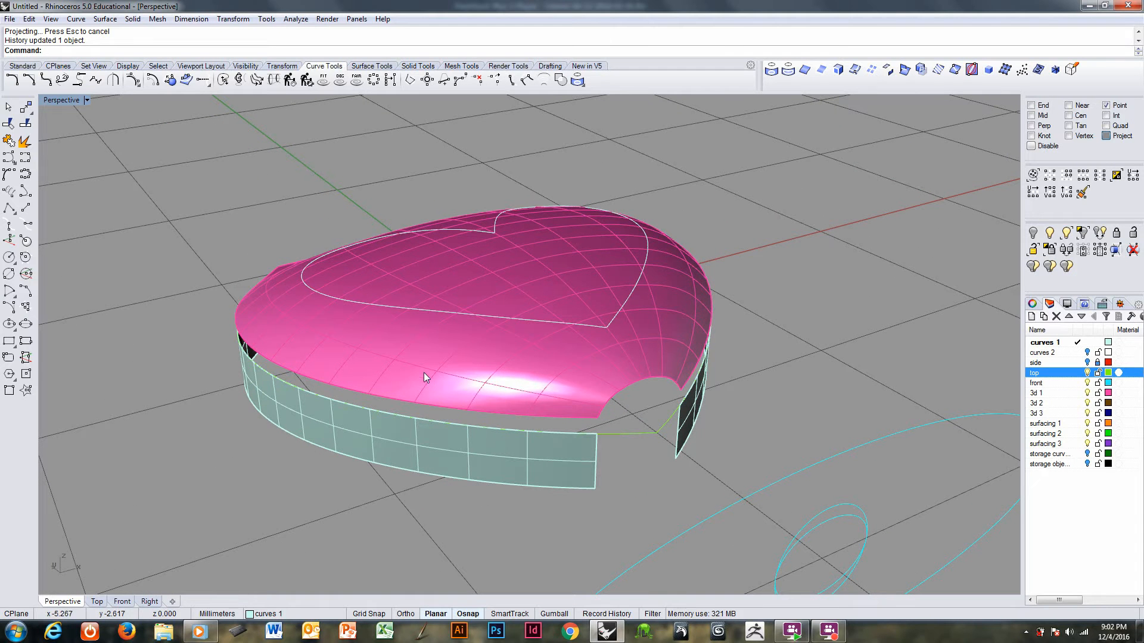
- Examine the gap between the pink surface's side edges and the flattened upper edges of the walls from several angles
{"action": "right_click_drag", "start_coordinate": [586, 450], "coordinate": [570, 453]}
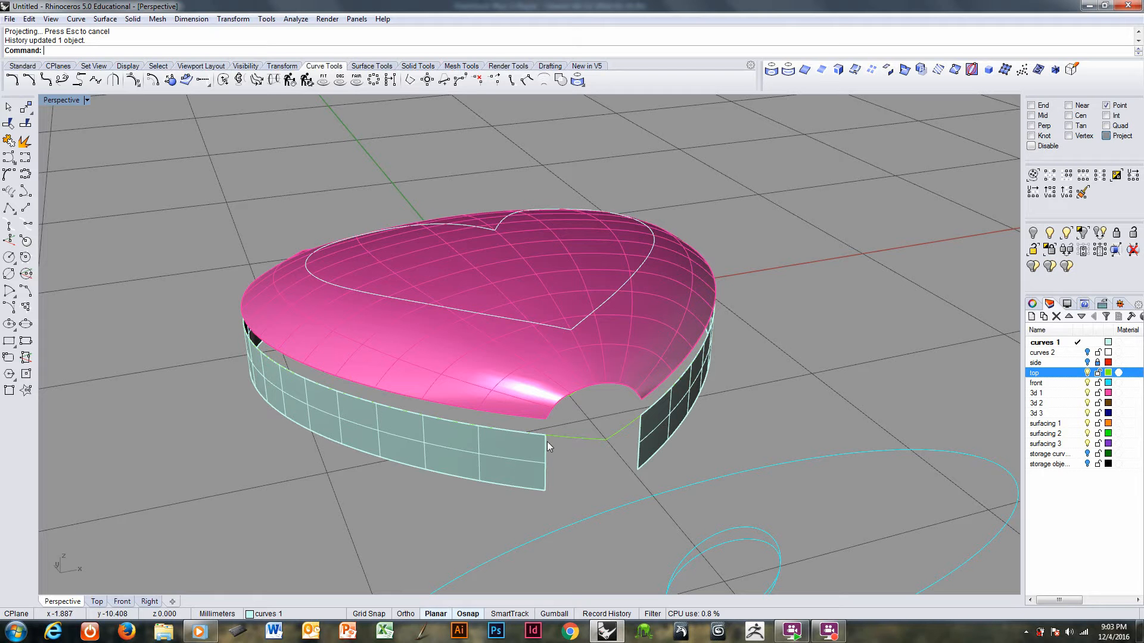
{"action": "right_click_drag", "start_coordinate": [561, 395], "coordinate": [455, 391]}
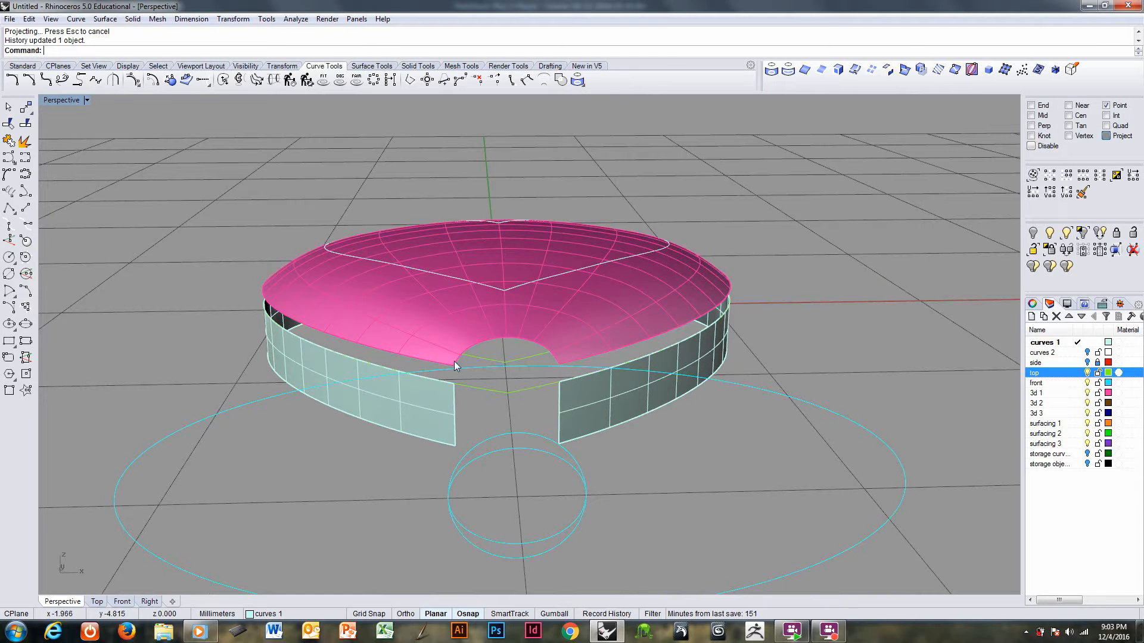
{"action": "right_click_drag", "start_coordinate": [454, 361], "coordinate": [471, 391]}
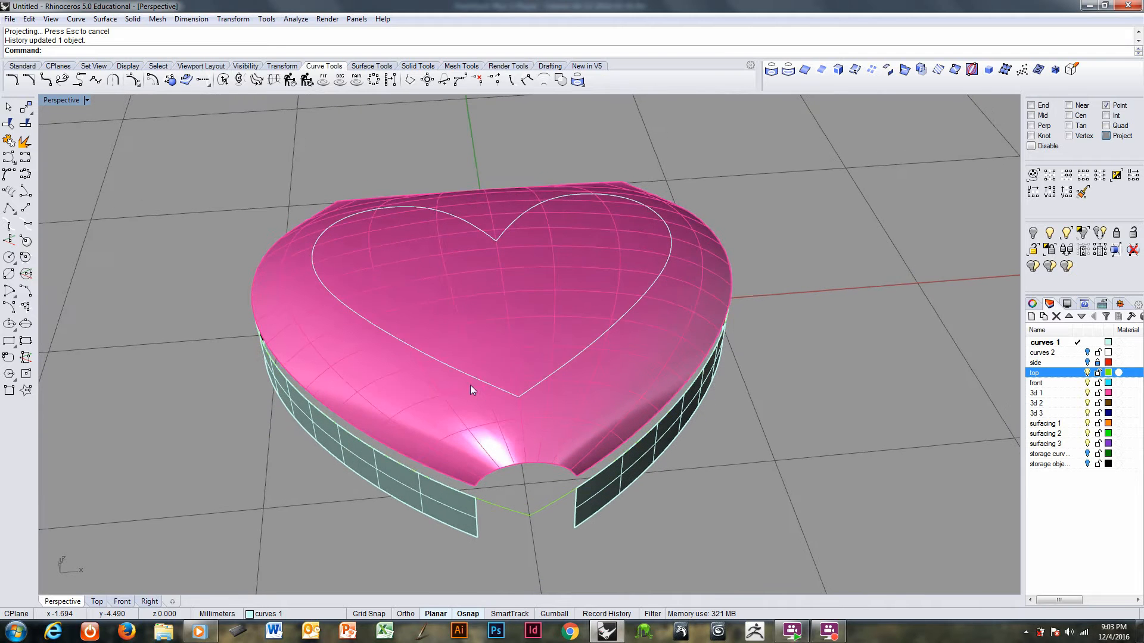
{"action": "right_click_drag", "start_coordinate": [475, 456], "coordinate": [480, 441]}
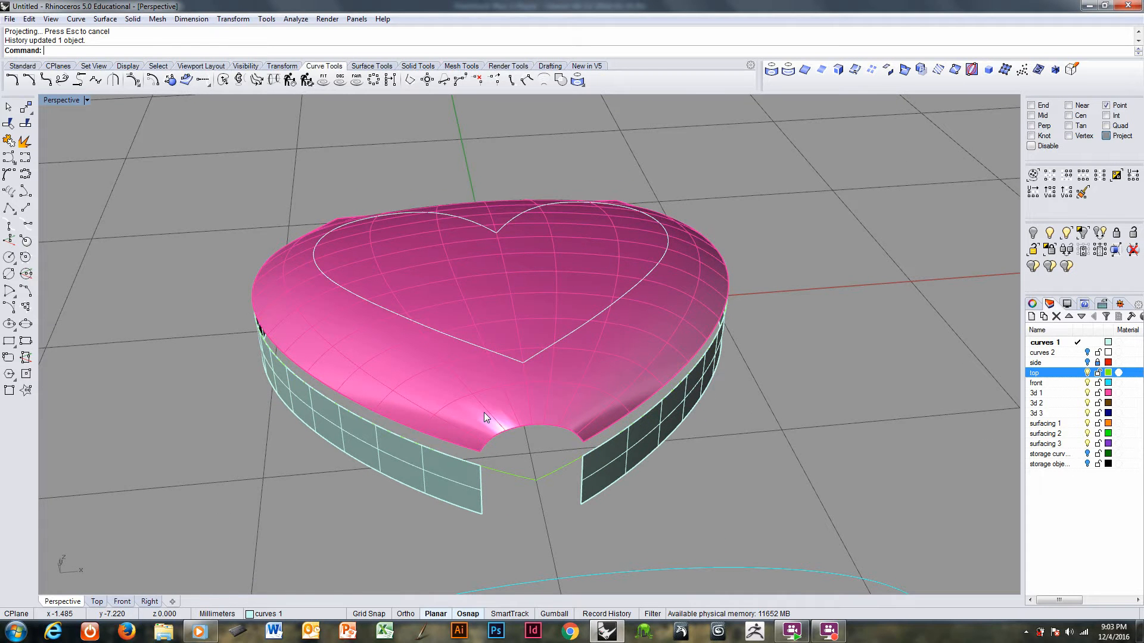
{"action": "right_click_drag", "start_coordinate": [484, 412], "coordinate": [384, 345]}
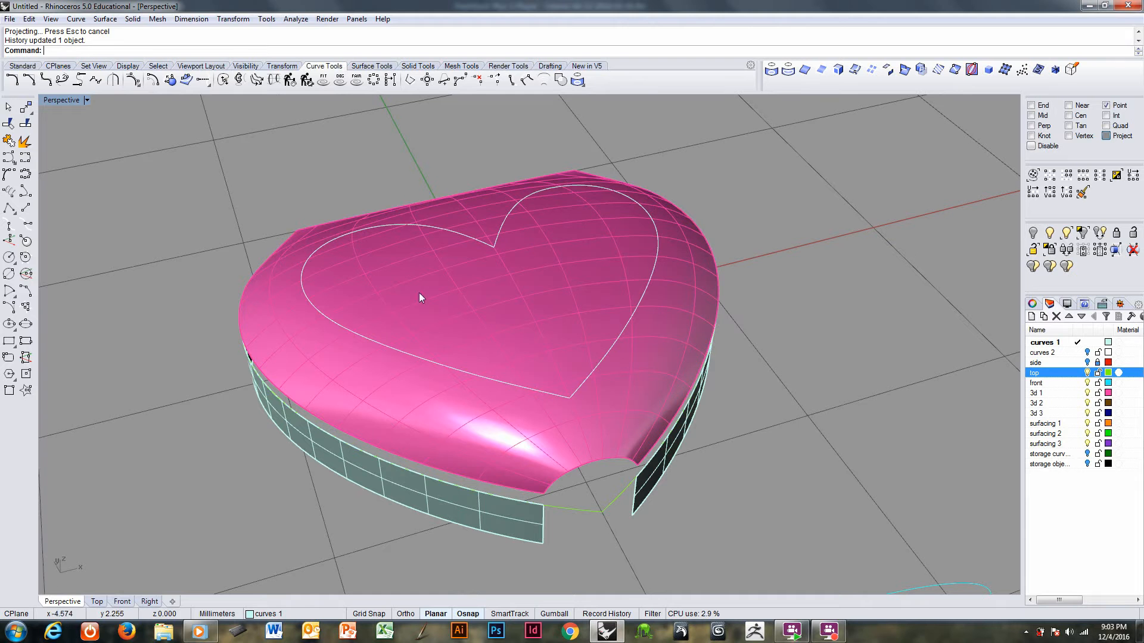
{"action": "right_click_drag", "start_coordinate": [533, 444], "coordinate": [484, 378]}
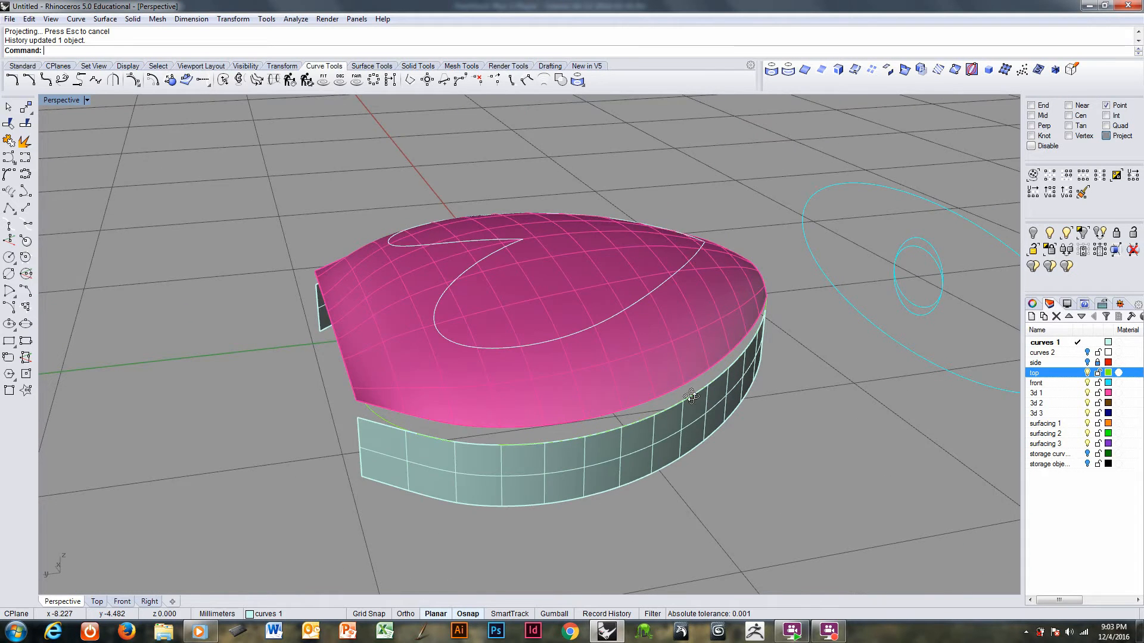
{"action": "right_click_drag", "start_coordinate": [691, 396], "coordinate": [602, 398]}
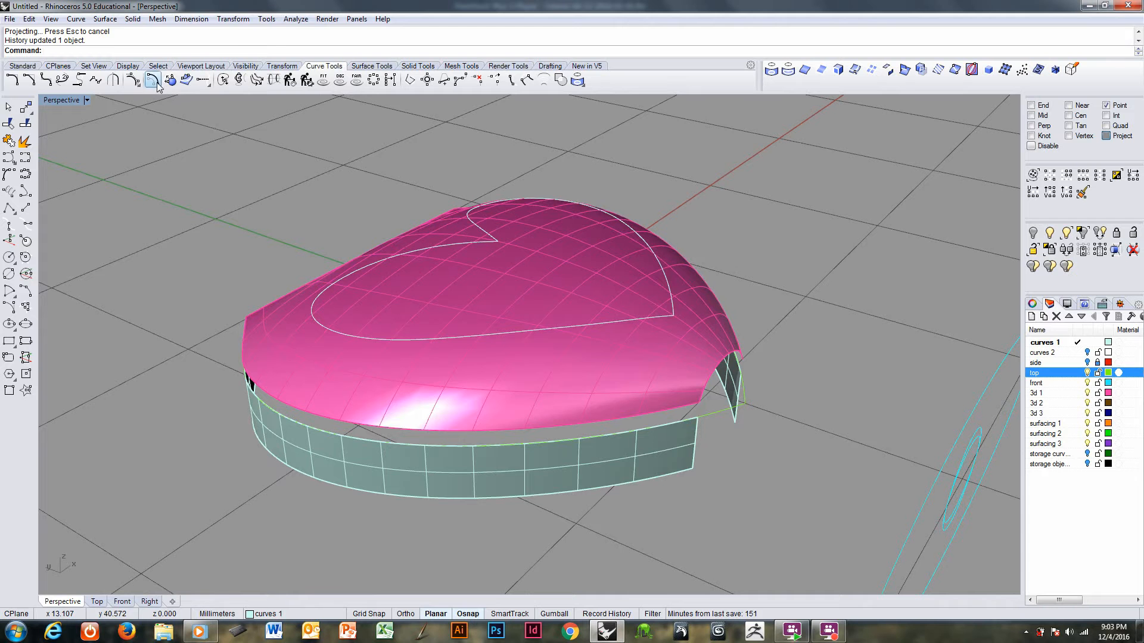
{"action": "left_click", "coordinate": [105, 18]}
{"action": "mouse_move", "coordinate": [179, 403]}
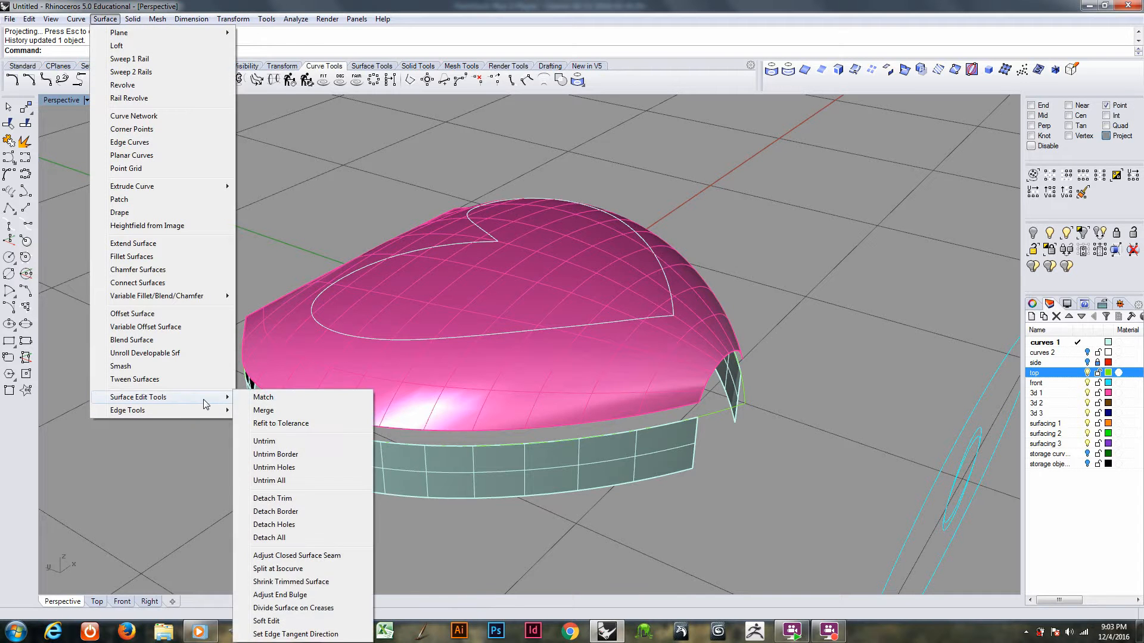
{"action": "left_click", "coordinate": [286, 397]}
{"action": "left_click", "coordinate": [644, 420]}
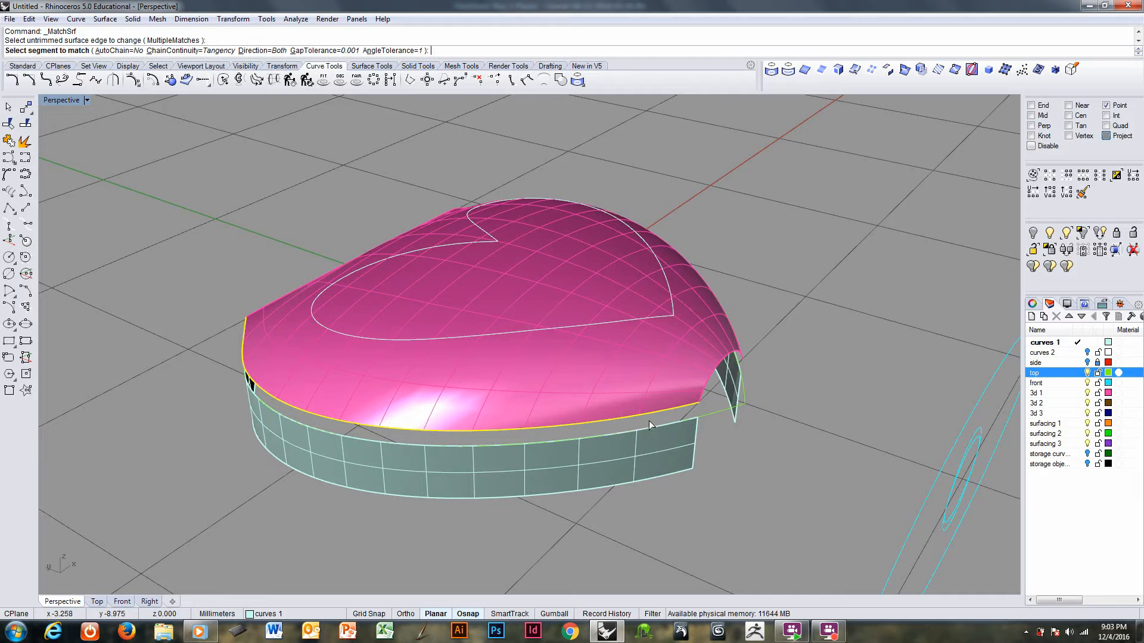
{"action": "left_click", "coordinate": [652, 430]}
{"action": "scroll", "coordinate": [652, 430], "scroll_direction": "down", "scroll_amount": 1}
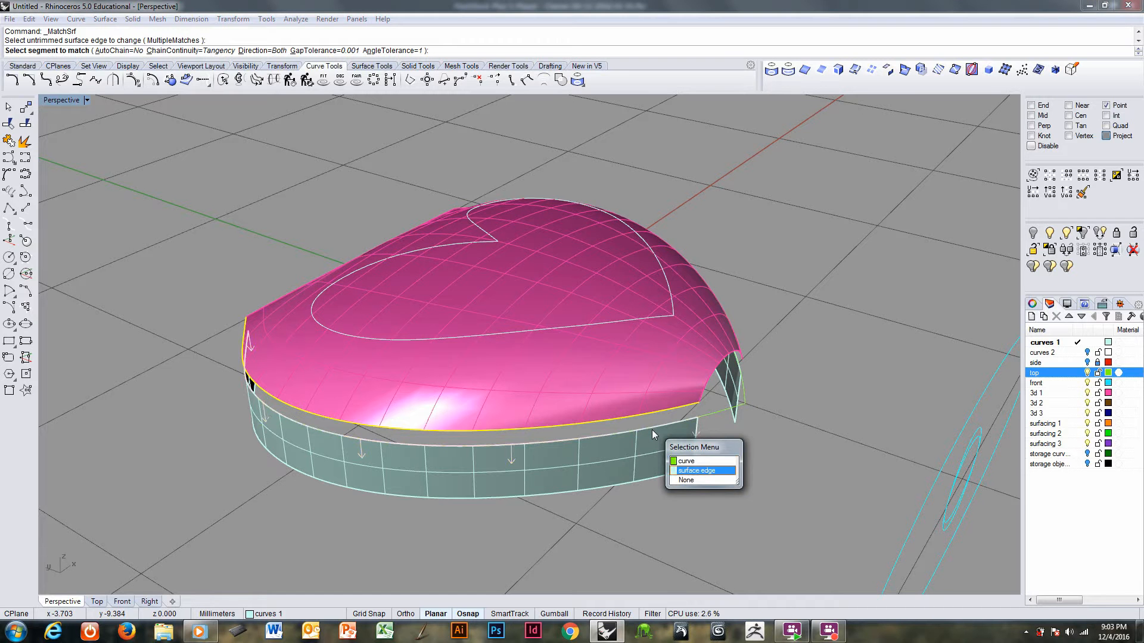
{"action": "left_click", "coordinate": [652, 430]}
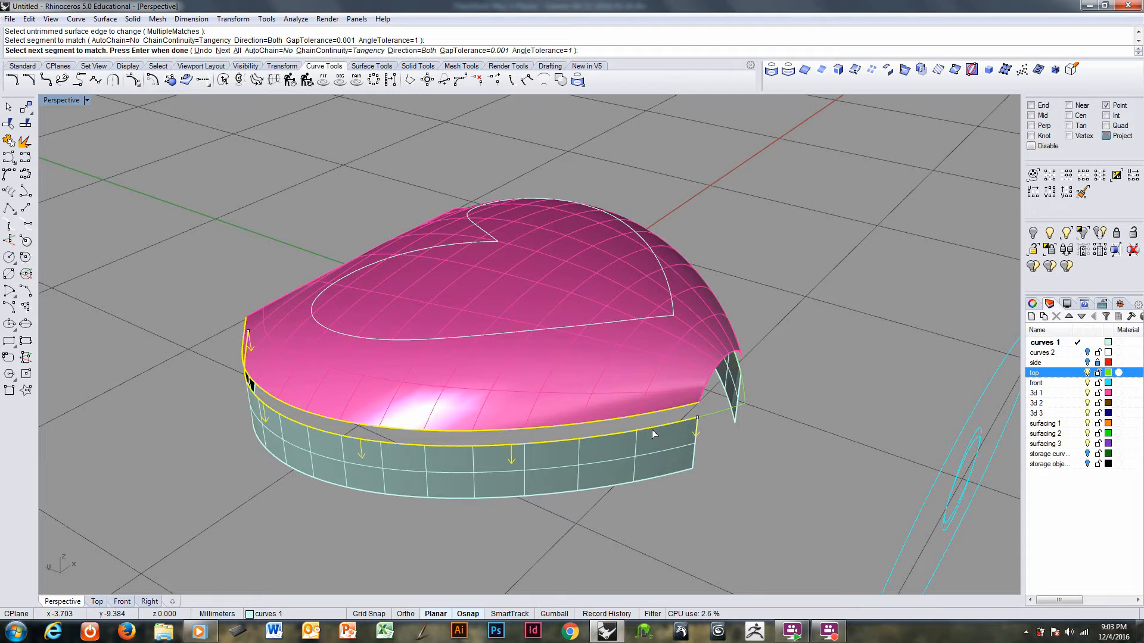
{"action": "key", "text": "Escape"}
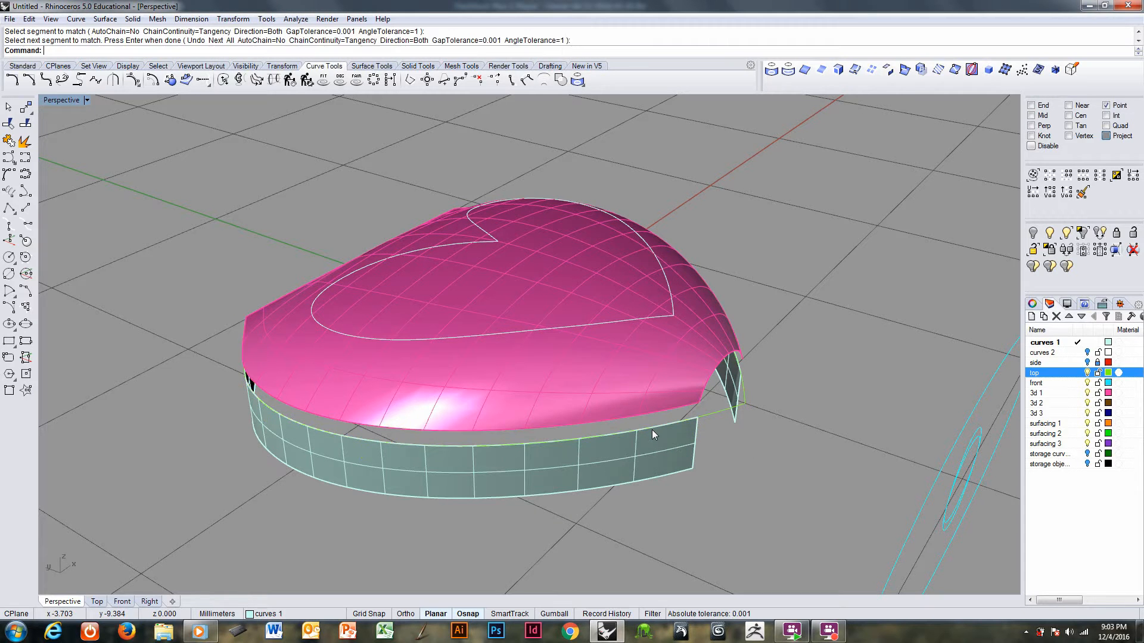
- Match the pink surface's side edge to the adjacent wall's upper surface edge with Tangency continuity, preserving Tangency at the other end
{"action": "right_click_drag", "start_coordinate": [652, 430], "coordinate": [660, 399]}
{"action": "right_click", "coordinate": [660, 400]}
{"action": "left_click", "coordinate": [660, 399]}
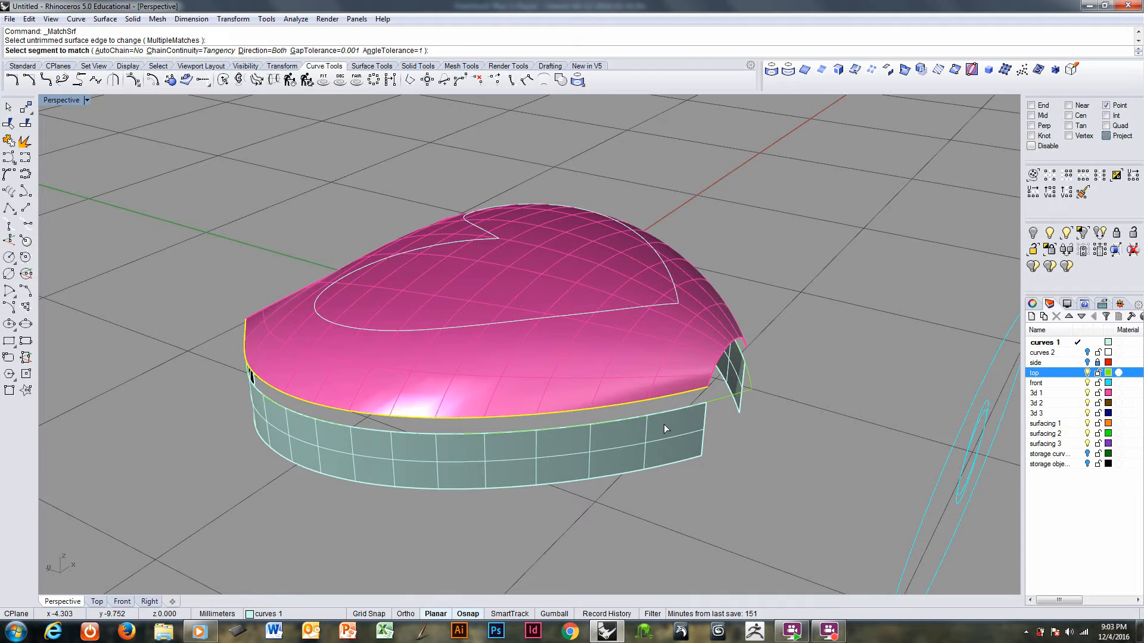
{"action": "left_click", "coordinate": [664, 416]}
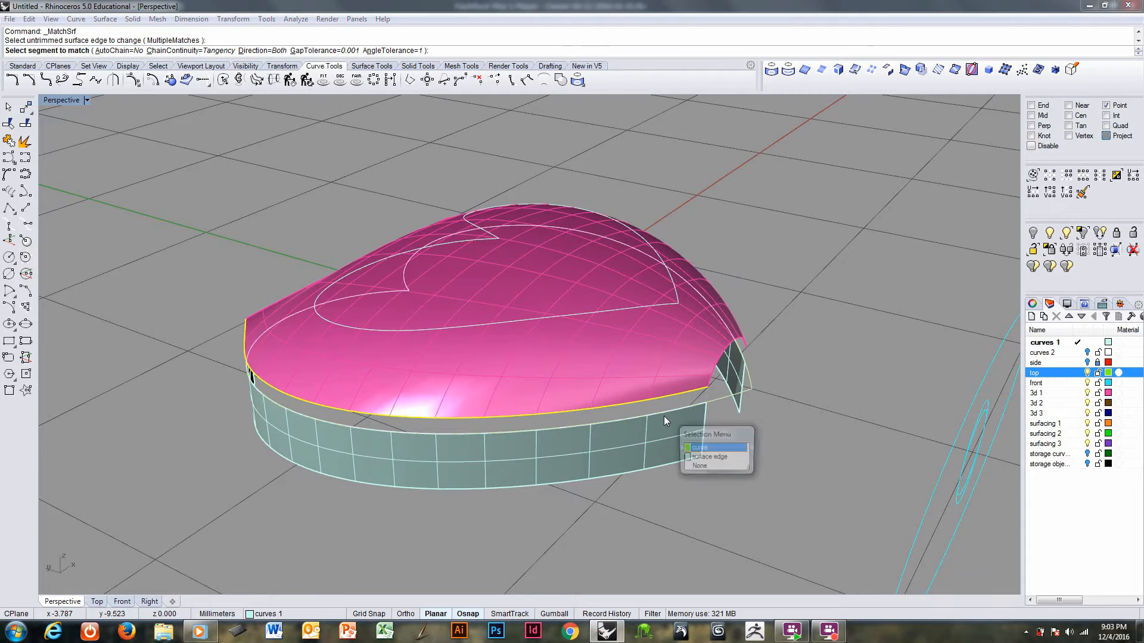
{"action": "scroll", "coordinate": [664, 416], "scroll_direction": "down", "scroll_amount": 1}
{"action": "left_click", "coordinate": [664, 416]}
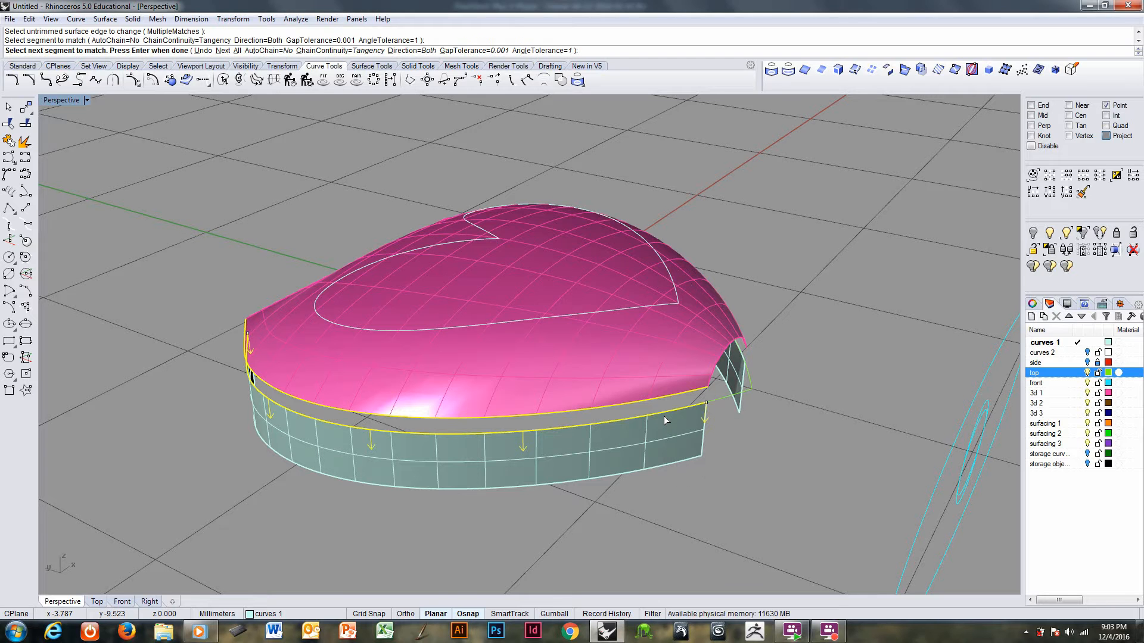
{"action": "right_click", "coordinate": [664, 416]}
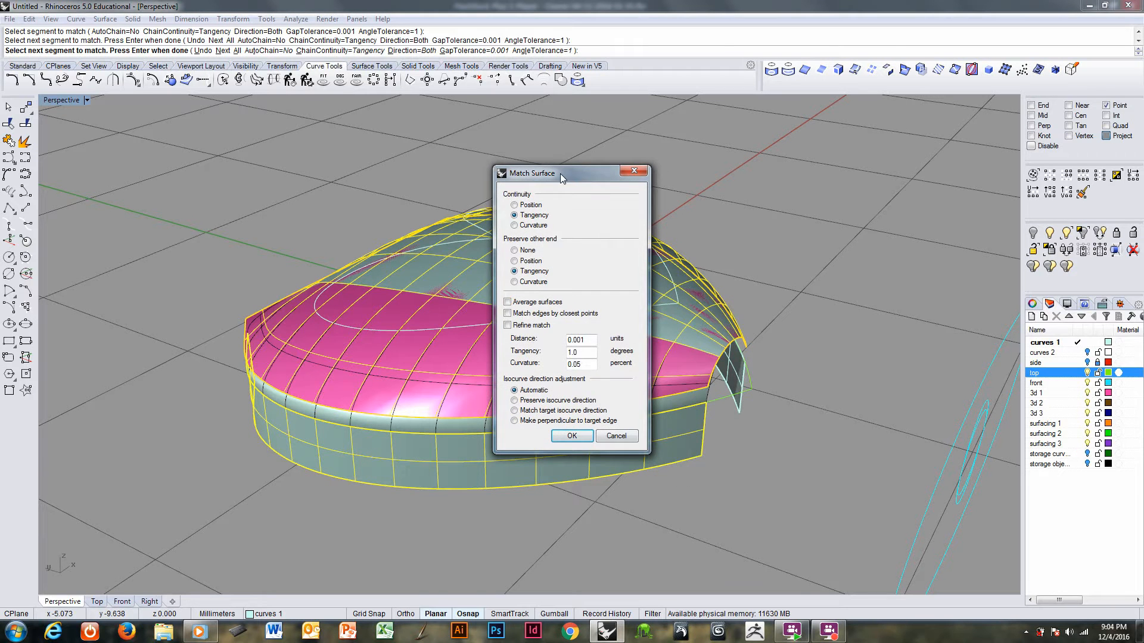
{"action": "left_click_drag", "start_coordinate": [562, 173], "coordinate": [829, 147]}
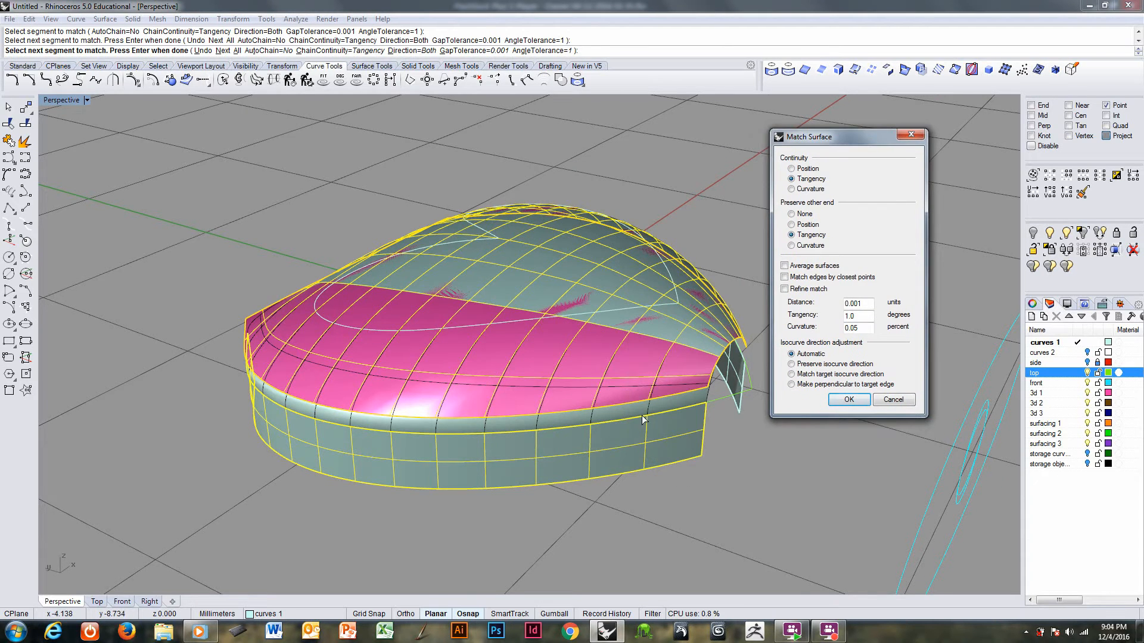
{"action": "mouse_move", "coordinate": [643, 419]}
{"action": "right_mouse_down"}
{"action": "mouse_move", "coordinate": [518, 371]}
{"action": "mouse_move", "coordinate": [590, 412]}
{"action": "mouse_move", "coordinate": [621, 413]}
{"action": "right_mouse_up"}
{"action": "left_click", "coordinate": [848, 400]}
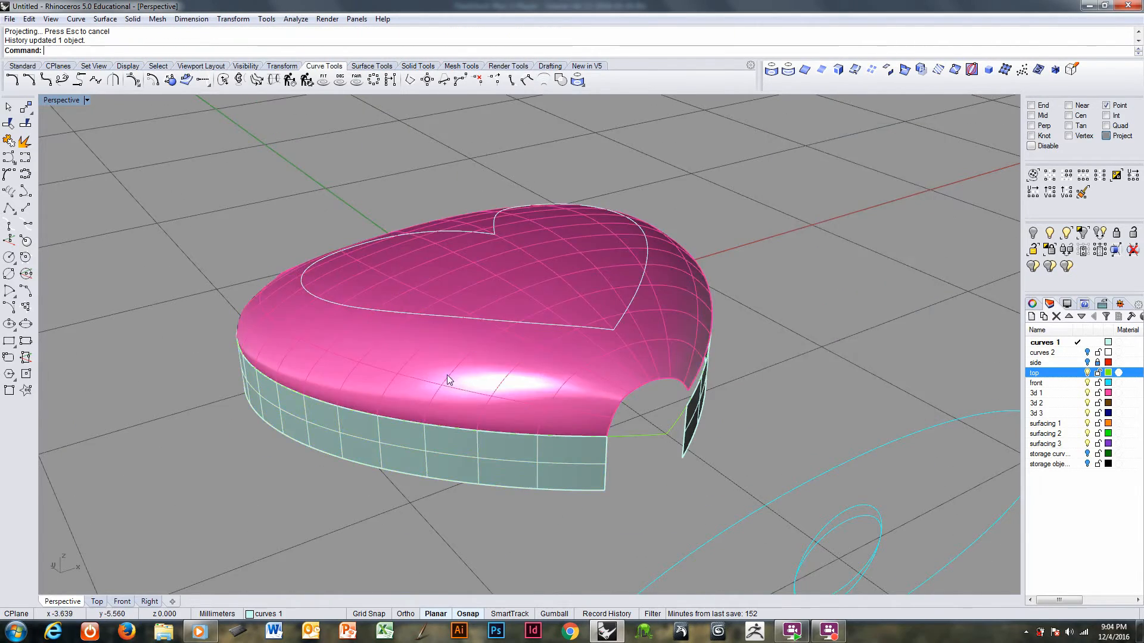
- Undo and redo the last surface match to compare its effect, and inspect the pink surface's remaining open side edge
{"action": "right_click_drag", "start_coordinate": [448, 380], "coordinate": [481, 450]}
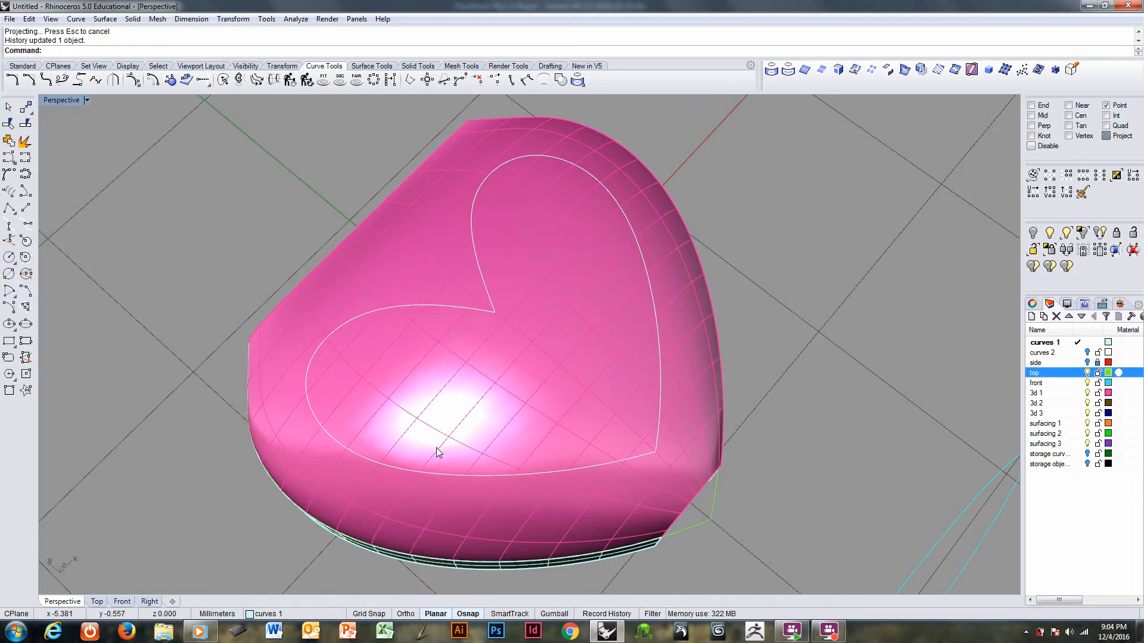
{"action": "key", "text": "ctrl+z"}
{"action": "key", "text": "ctrl+y"}
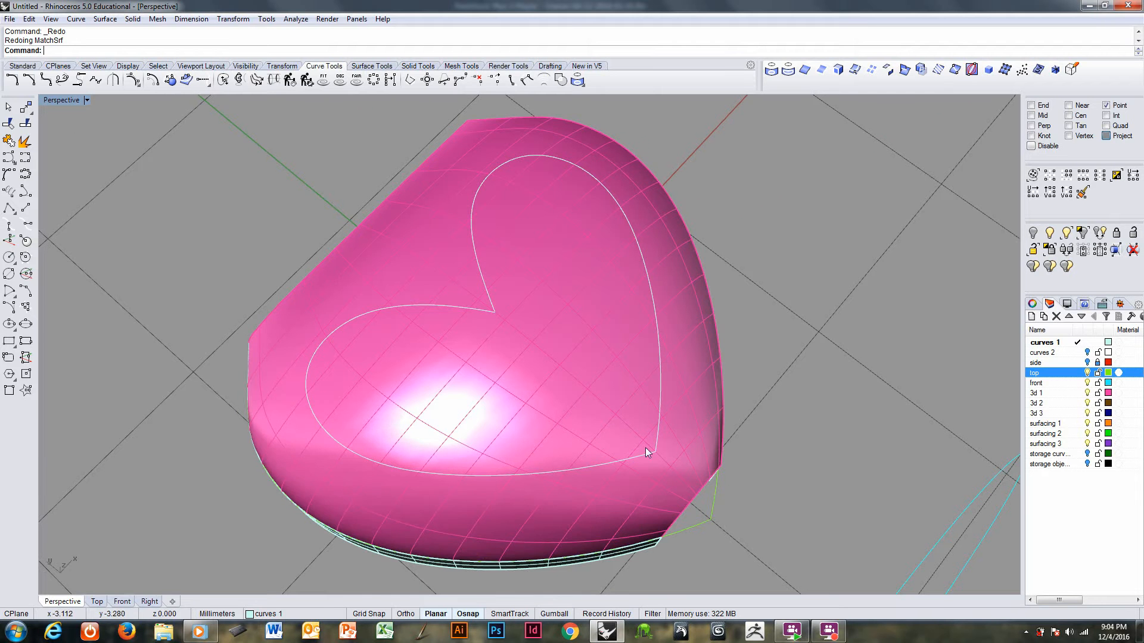
{"action": "right_click_drag", "start_coordinate": [646, 455], "coordinate": [470, 402]}
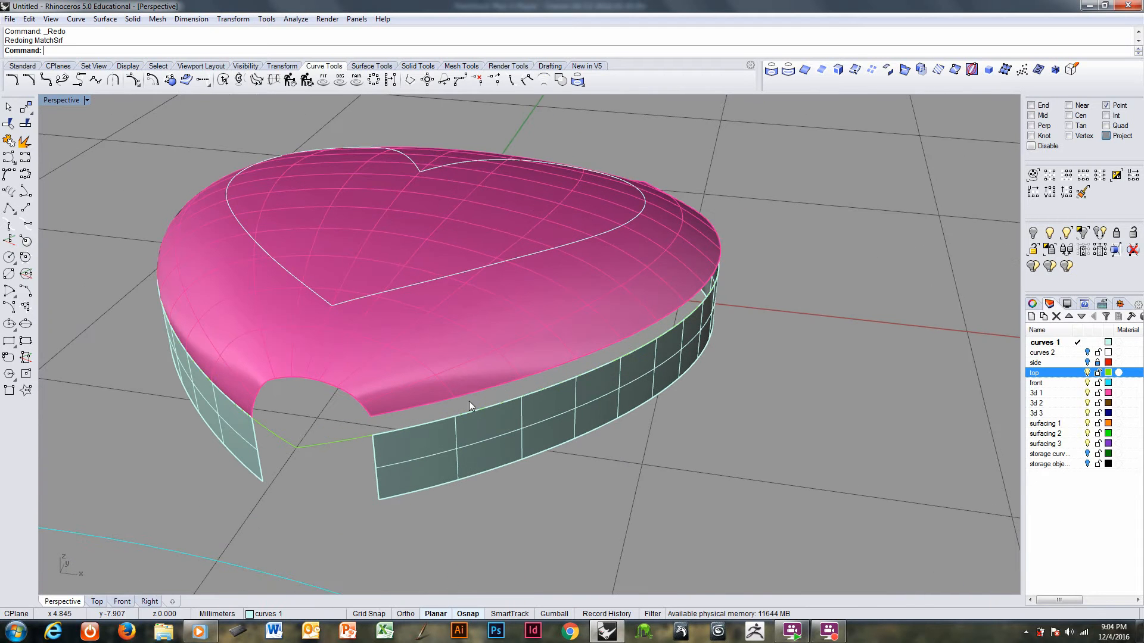
{"action": "key", "text": "ctrl+y"}
{"action": "left_click", "coordinate": [424, 412]}
{"action": "key", "text": "ctrl+y"}
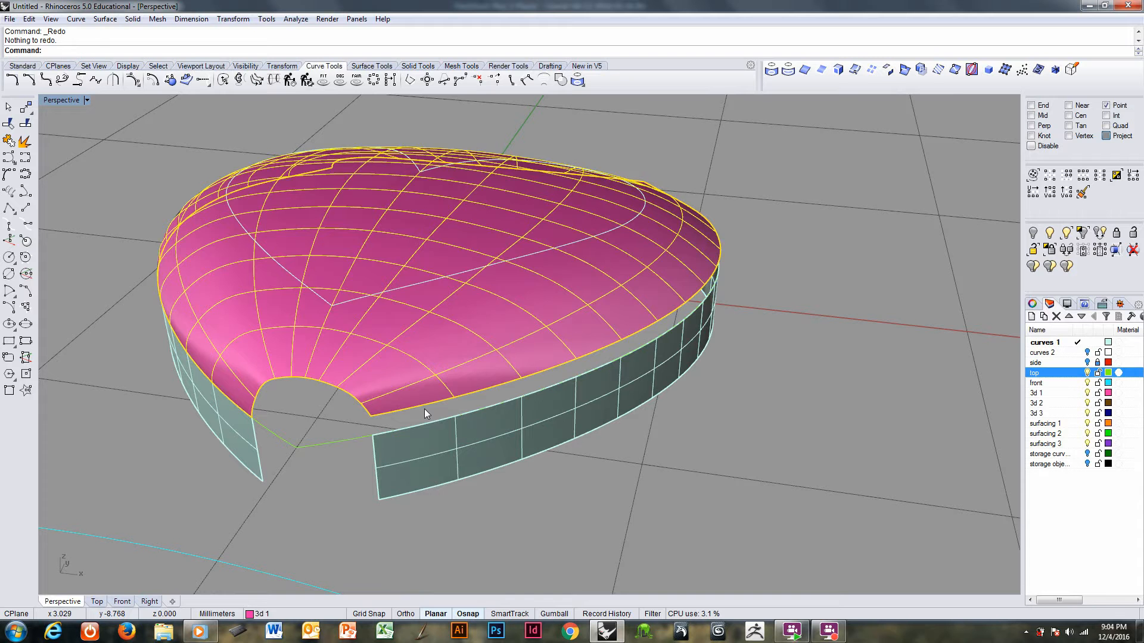
{"action": "key", "text": "Escape"}
- Match the pink surface's other side edge to the adjacent wall's upper surface edge with Tangency continuity, preserving Tangency at the other end
{"action": "right_click", "coordinate": [318, 52]}
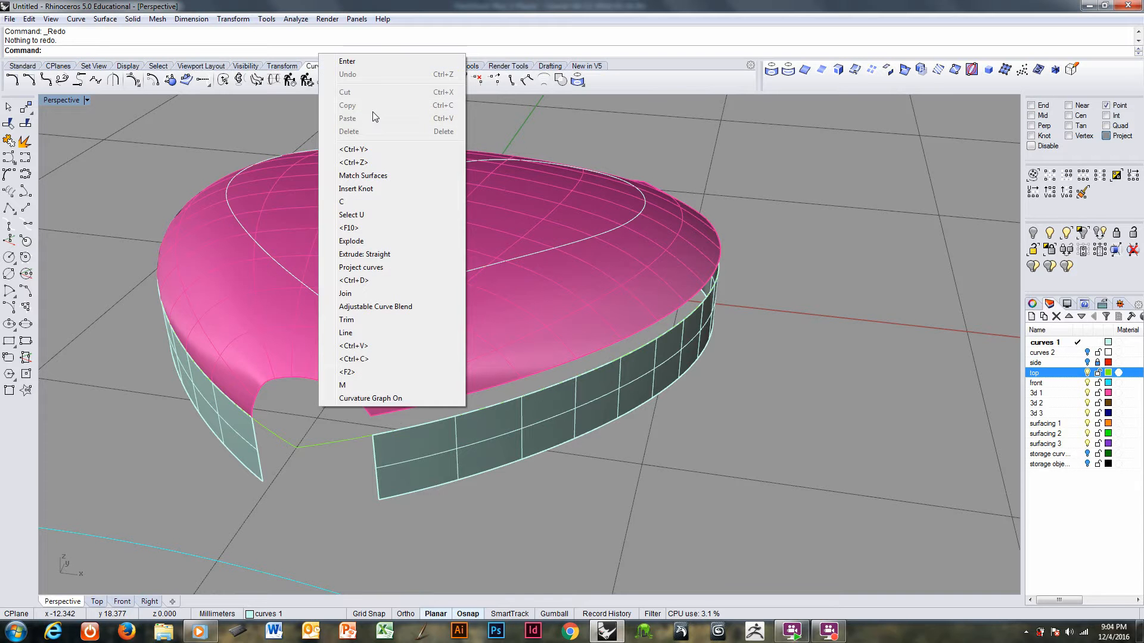
{"action": "left_click", "coordinate": [373, 181]}
{"action": "left_click", "coordinate": [430, 405]}
{"action": "left_click", "coordinate": [406, 428]}
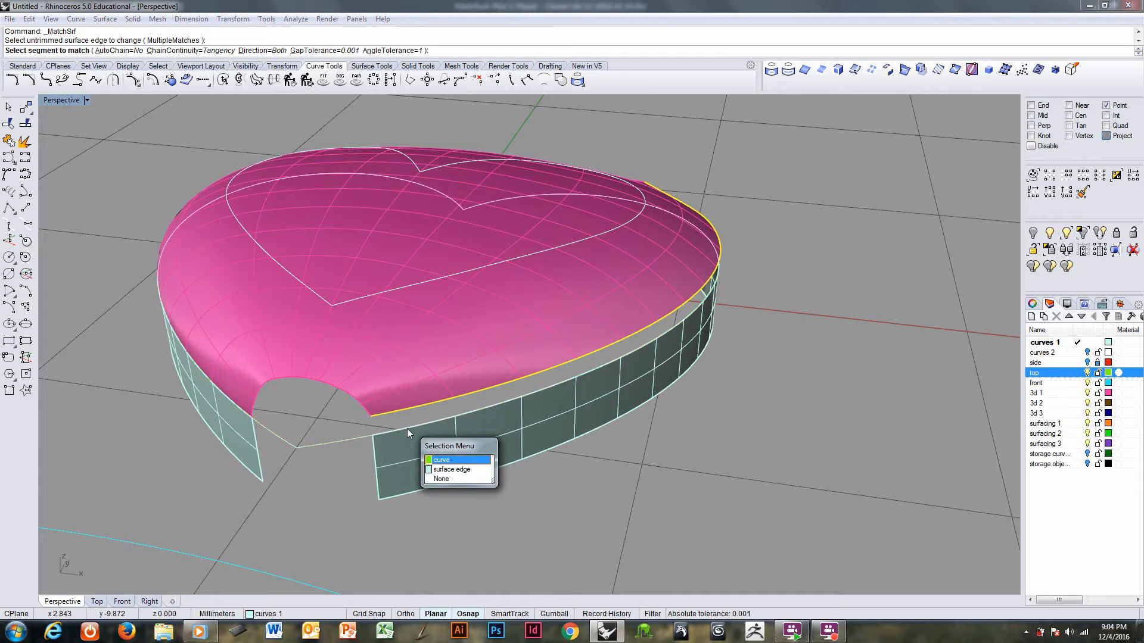
{"action": "scroll", "coordinate": [407, 427], "scroll_direction": "down", "scroll_amount": 1}
{"action": "left_click", "coordinate": [407, 428]}
{"action": "right_click", "coordinate": [407, 428]}
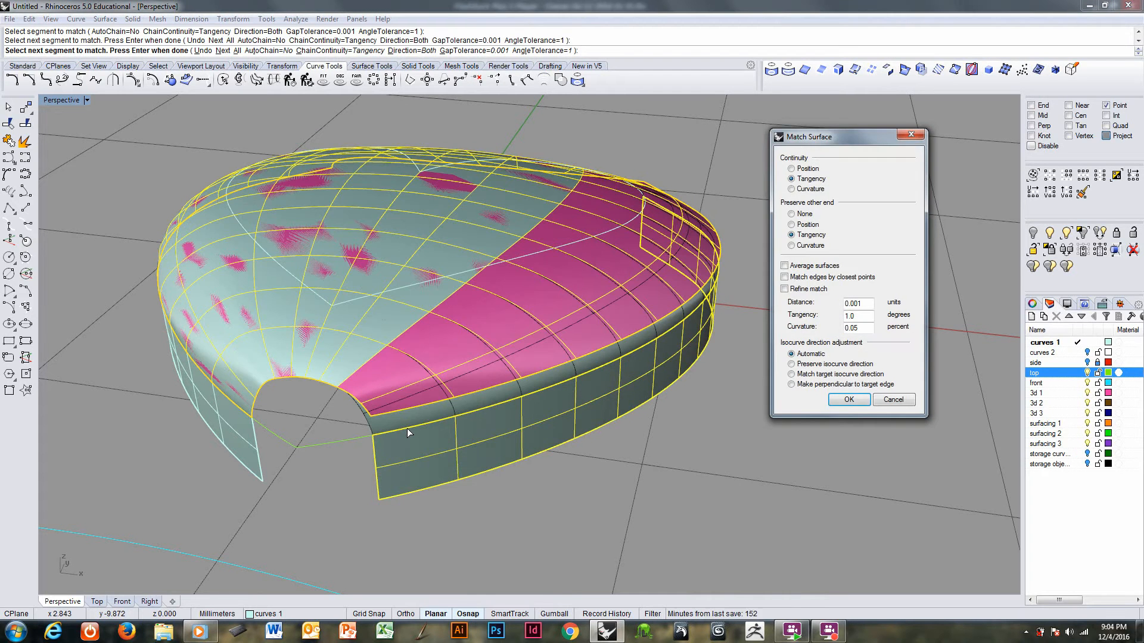
{"action": "key", "text": "Return"}
- Turn on the control points of the pink heart surface
{"action": "right_click_drag", "start_coordinate": [408, 434], "coordinate": [434, 422]}
{"action": "left_click", "coordinate": [407, 373]}
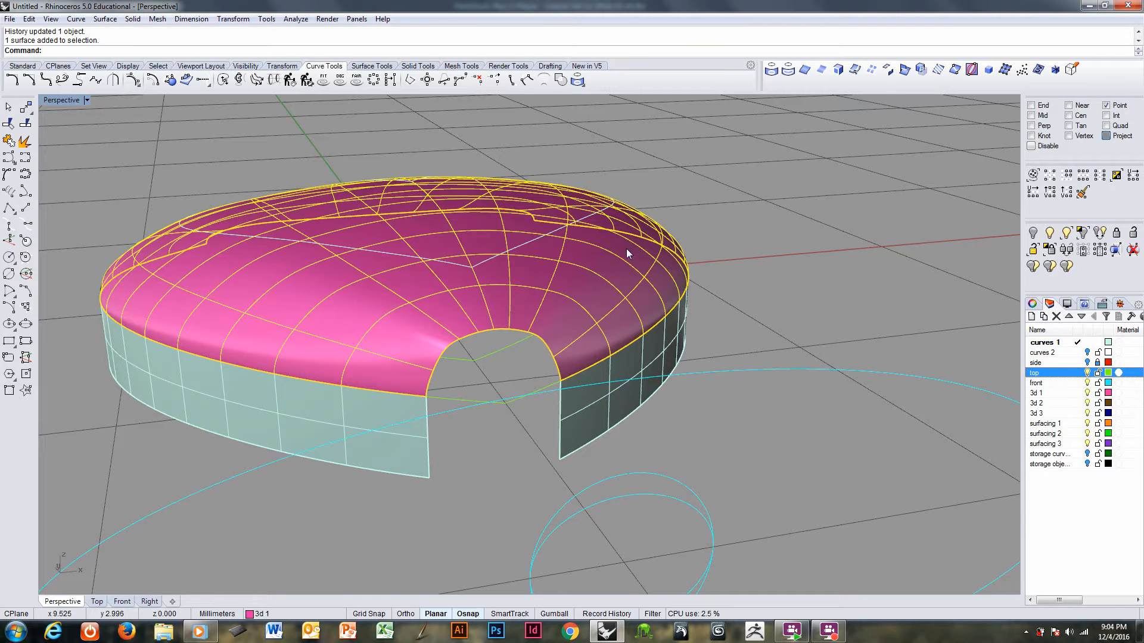
{"action": "key", "text": "F10"}
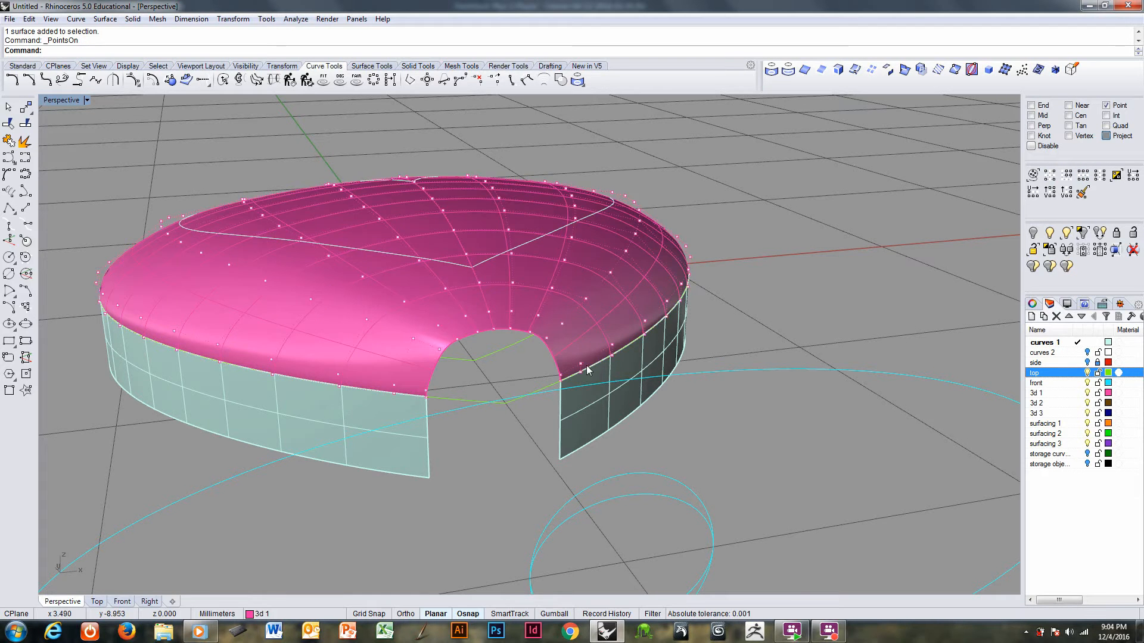
{"action": "right_click_drag", "start_coordinate": [586, 366], "coordinate": [440, 356]}
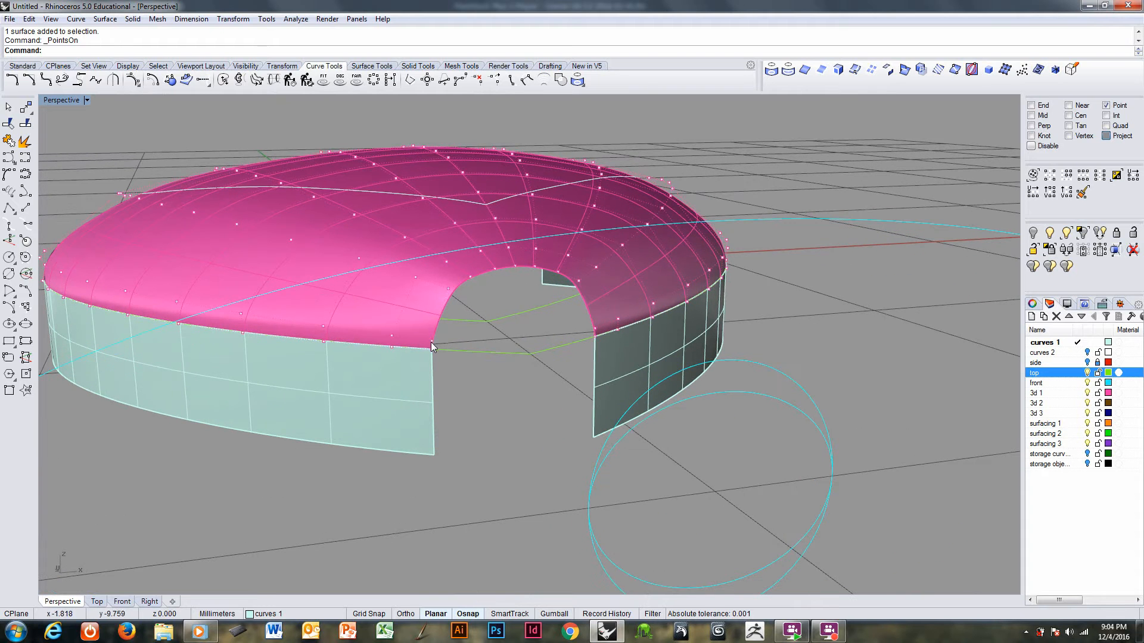
- Select the V-direction control point rows just above both side edges and move them straight up about 0.2 mm in the Front view
{"action": "left_click", "coordinate": [432, 341]}
{"action": "left_click", "coordinate": [600, 329], "text": "shift"}
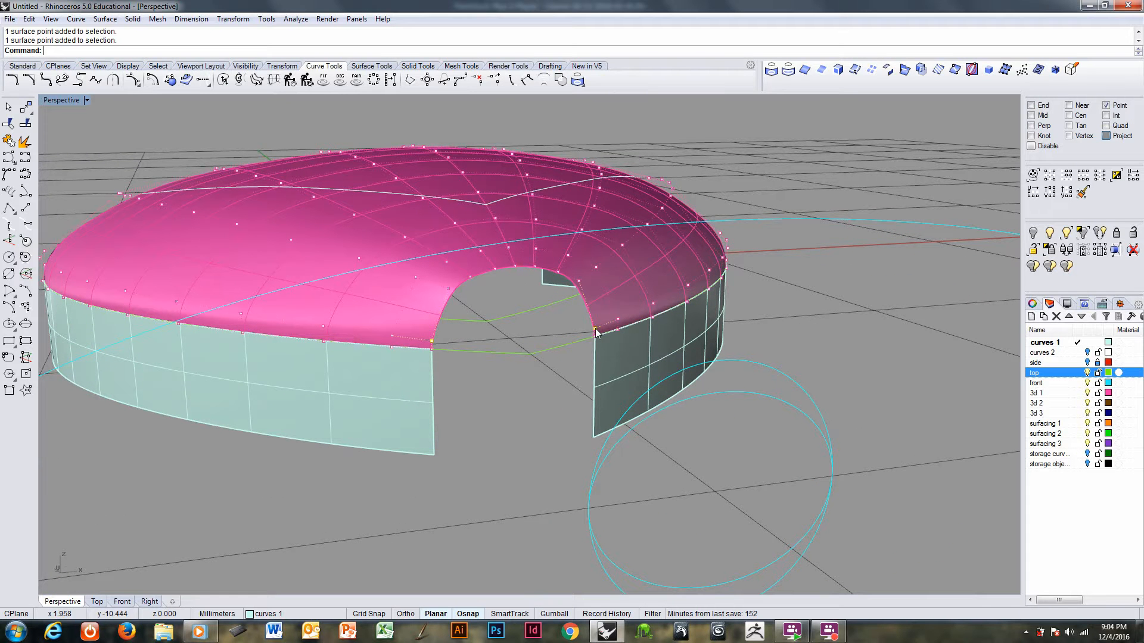
{"action": "left_click", "coordinate": [1097, 177]}
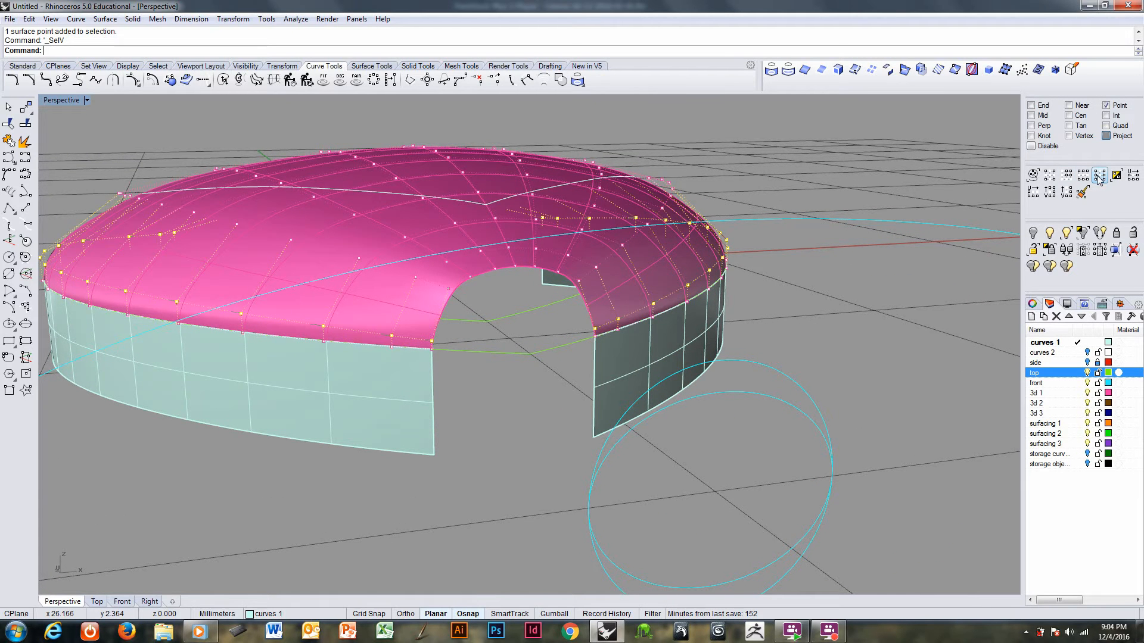
{"action": "mouse_move", "coordinate": [764, 316]}
{"action": "right_mouse_down"}
{"action": "mouse_move", "coordinate": [751, 331]}
{"action": "mouse_move", "coordinate": [752, 319]}
{"action": "right_mouse_up"}
{"action": "key", "text": "ctrl+F1"}
{"action": "key", "text": "ctrl+F2"}
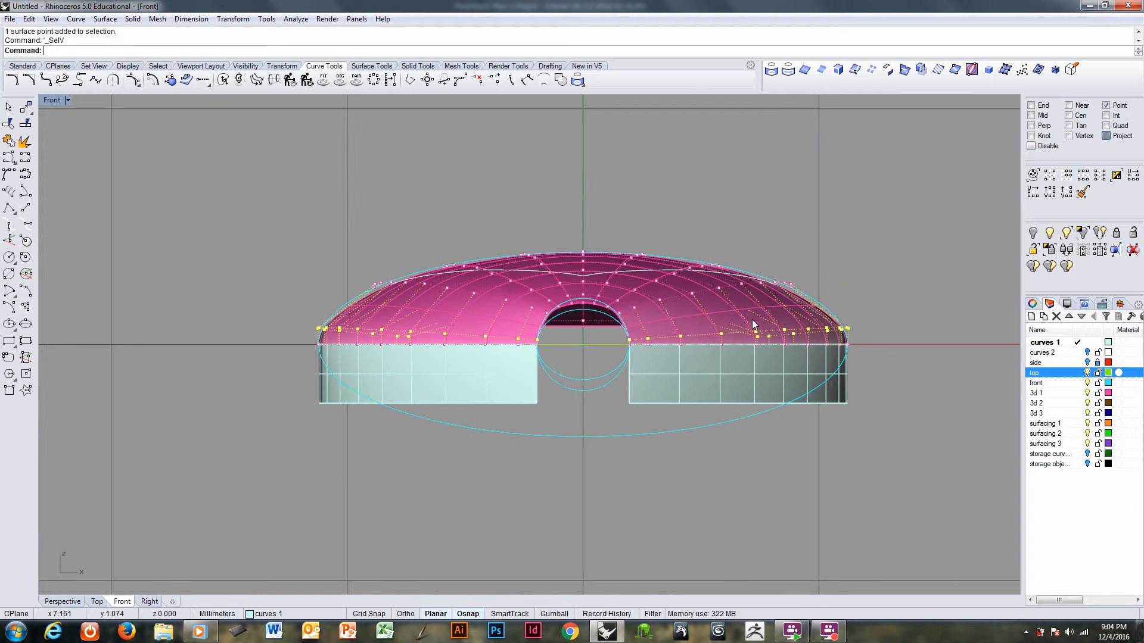
{"action": "scroll", "coordinate": [503, 344], "scroll_direction": "up", "scroll_amount": 4}
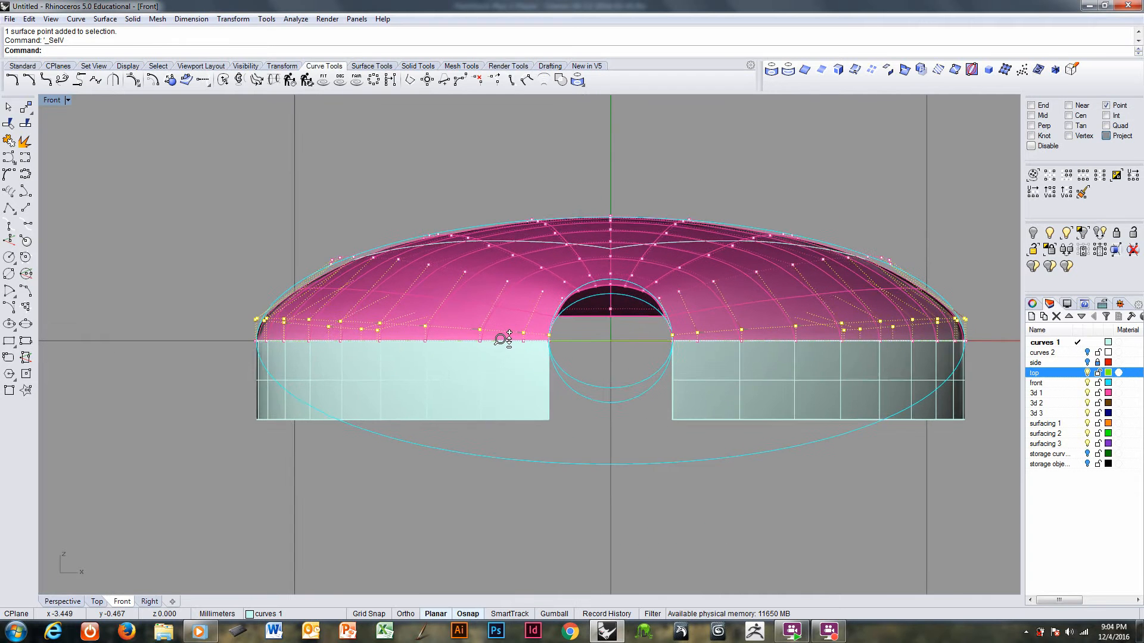
{"action": "scroll", "coordinate": [375, 298], "scroll_direction": "up", "scroll_amount": 2}
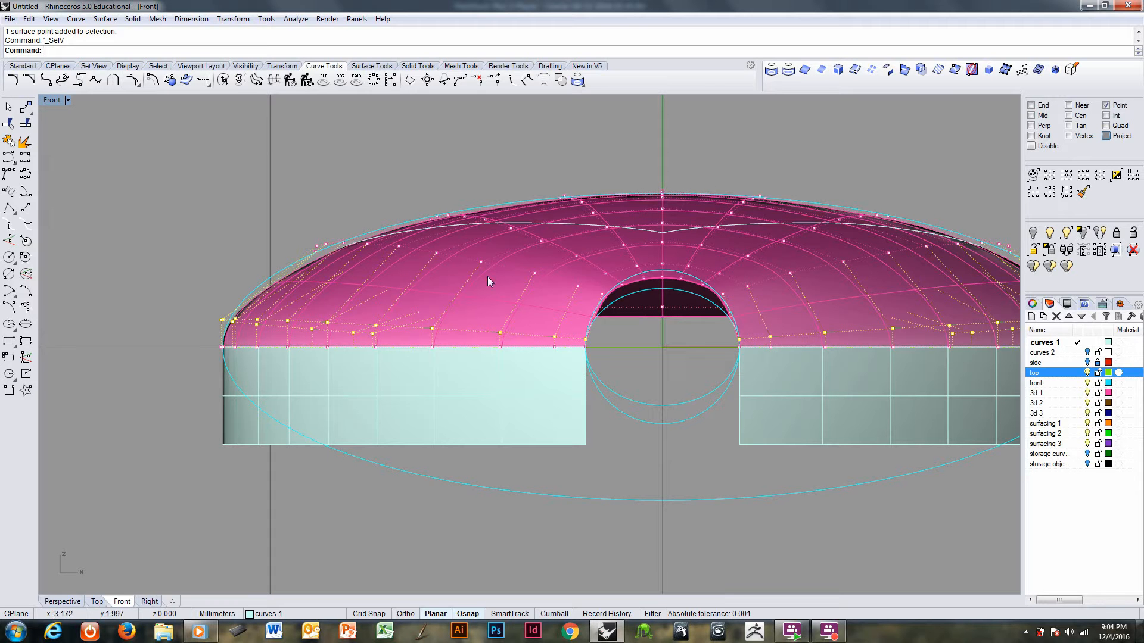
{"action": "scroll", "coordinate": [197, 284], "scroll_direction": "up", "scroll_amount": 2}
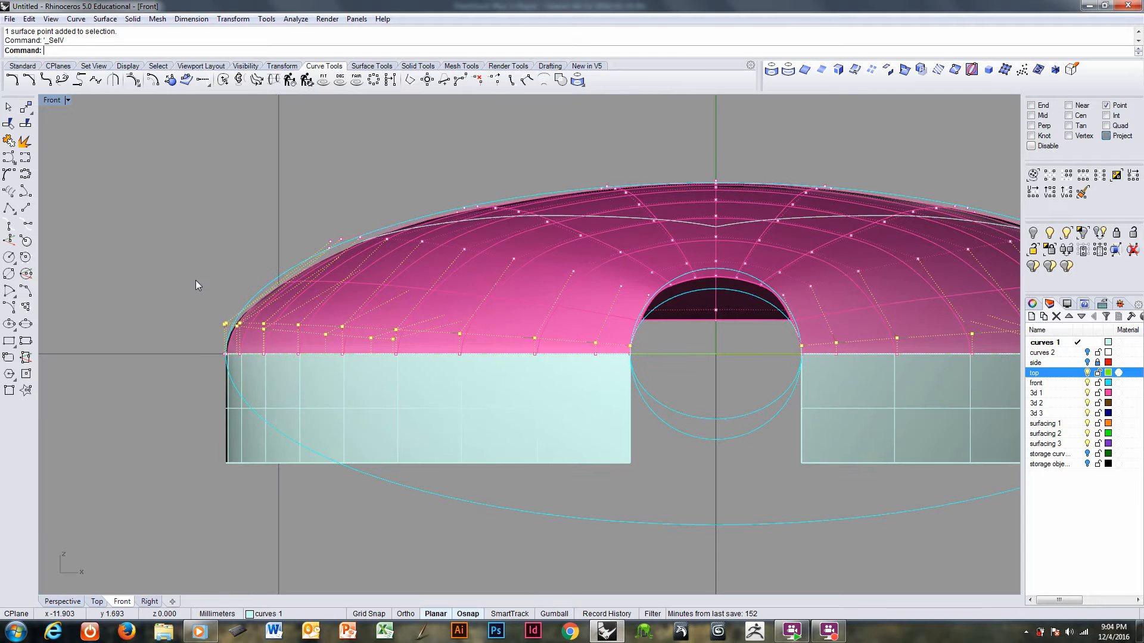
{"action": "type", "text": "M"}
{"action": "key", "text": "Return"}
{"action": "left_click", "coordinate": [198, 303]}
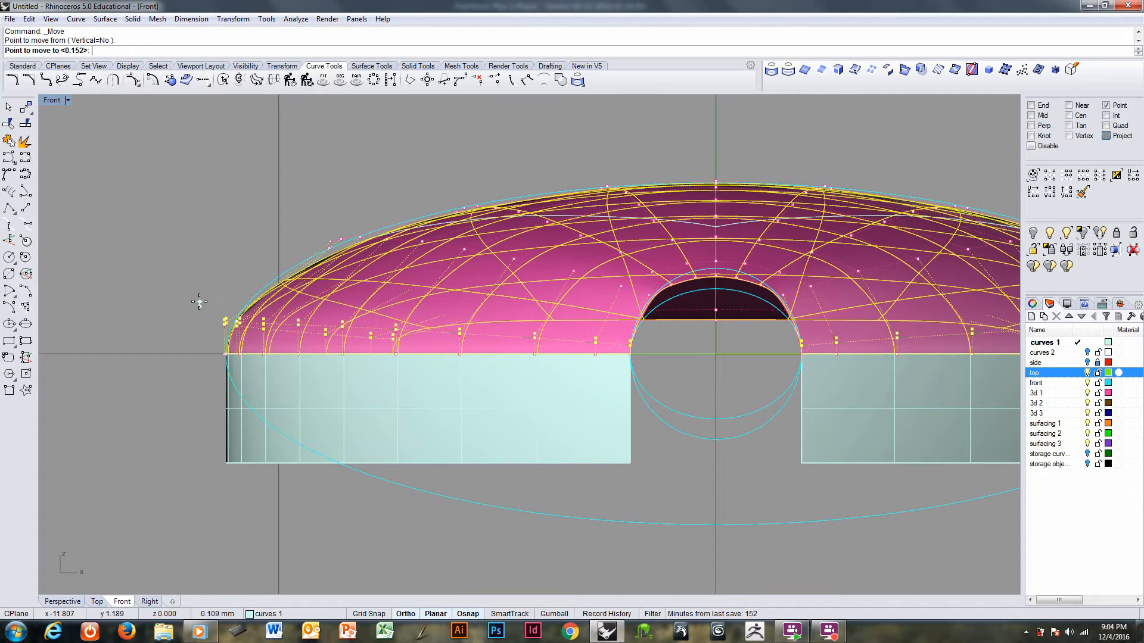
{"action": "left_click", "coordinate": [198, 297], "text": "shift"}
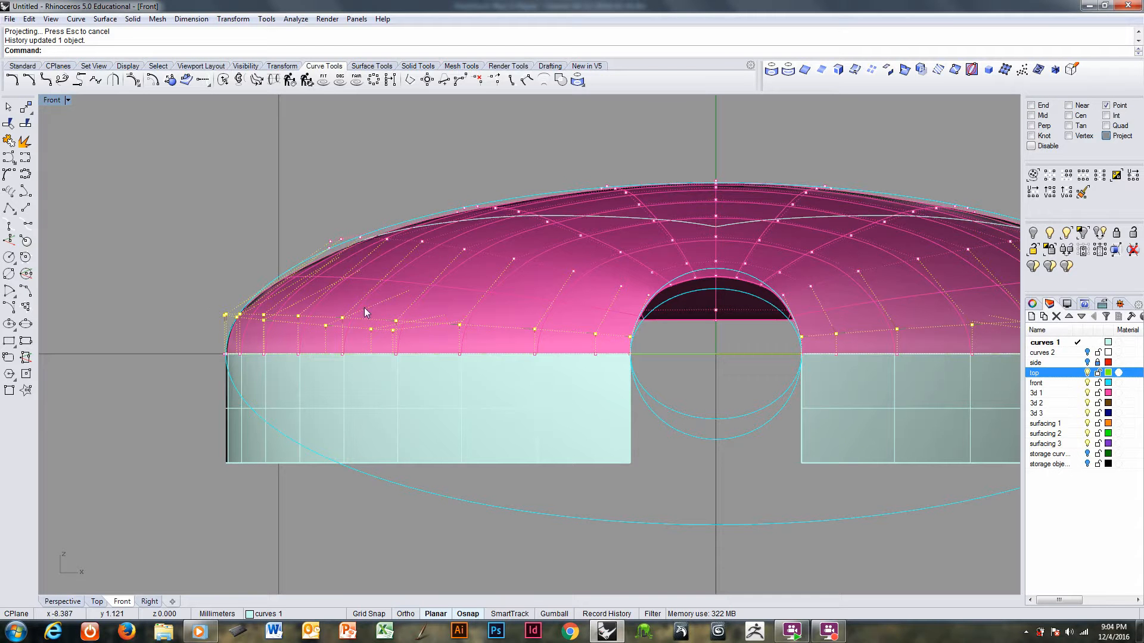
- Select the next V-direction control point row inward on each side and move both rows straight up about 0.26 mm
{"action": "right_click_drag", "start_coordinate": [401, 247], "coordinate": [294, 254]}
{"action": "left_click", "coordinate": [275, 251]}
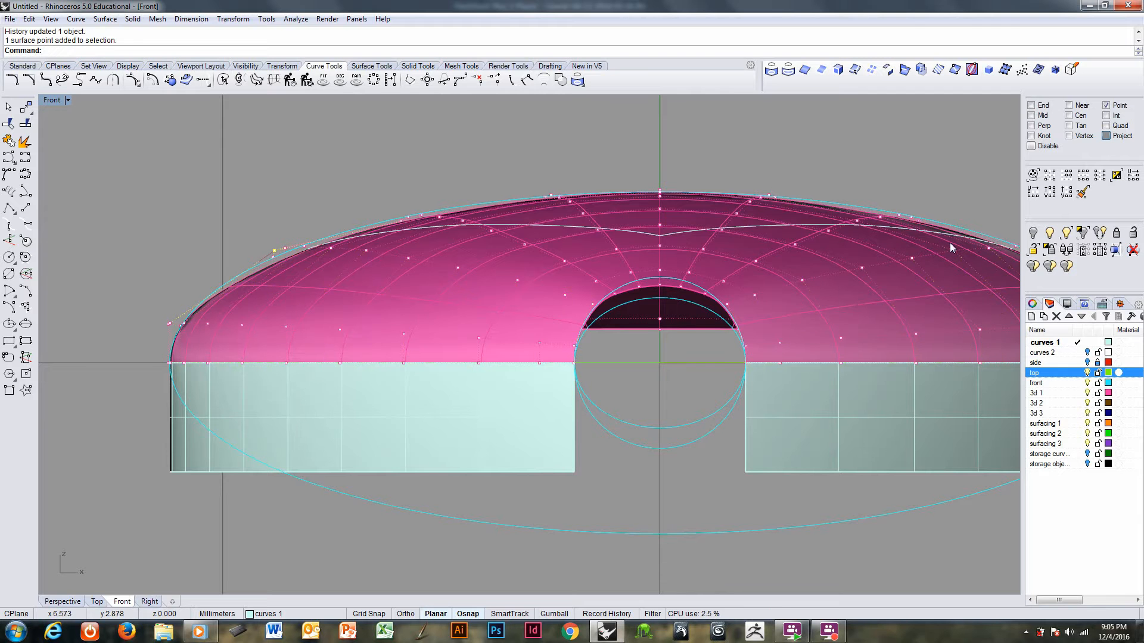
{"action": "right_click_drag", "start_coordinate": [951, 247], "coordinate": [795, 249]}
{"action": "left_click", "coordinate": [890, 251]}
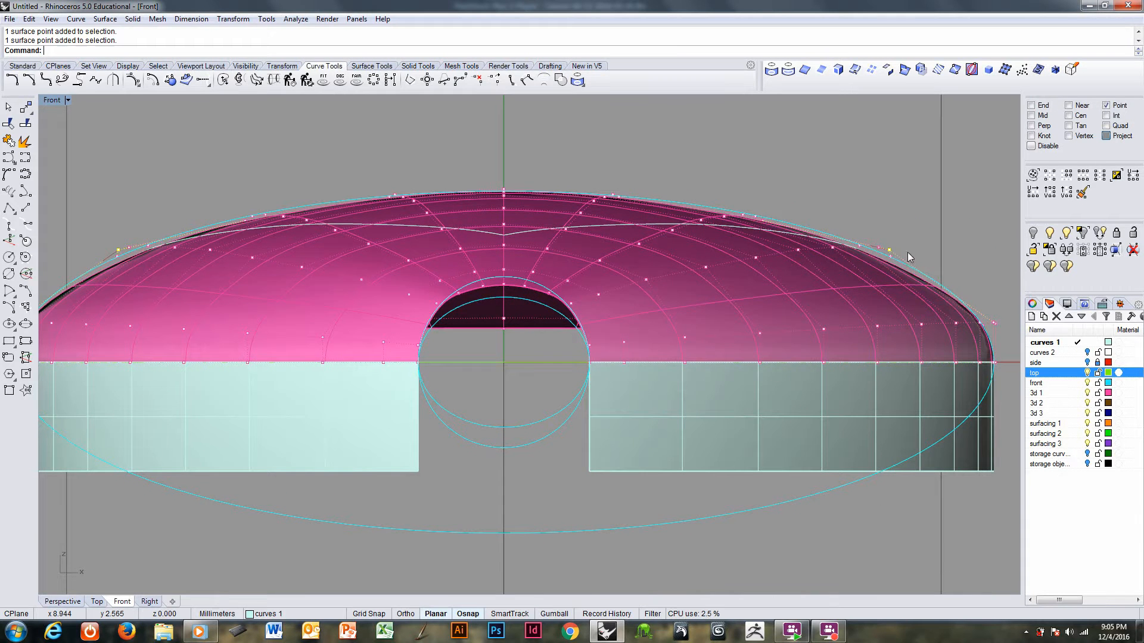
{"action": "left_click", "coordinate": [1100, 174]}
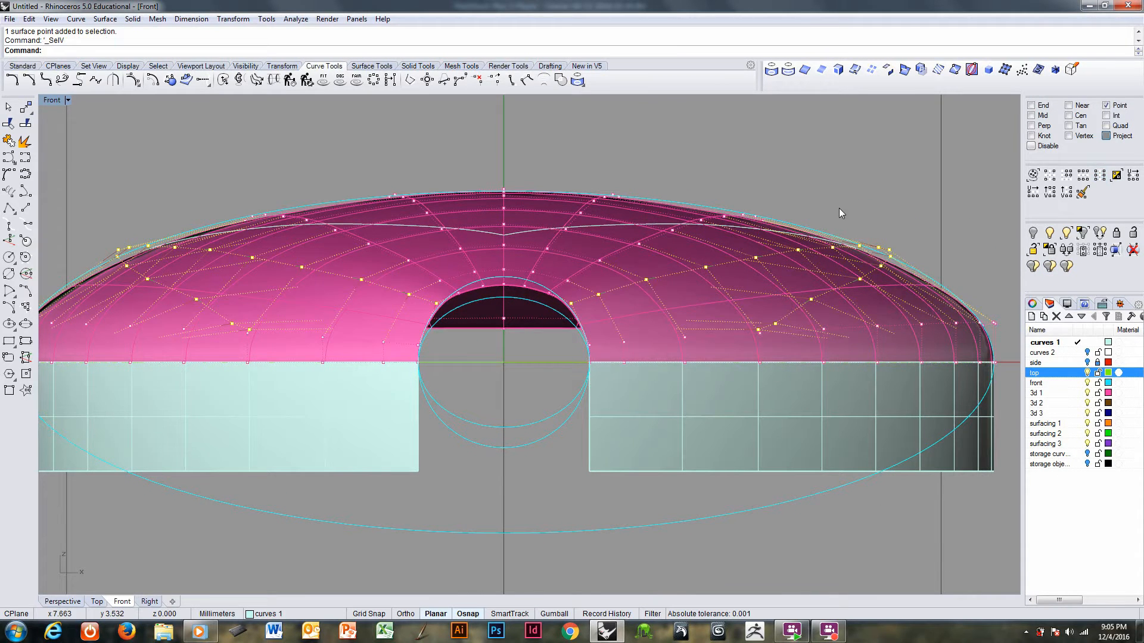
{"action": "type", "text": "m"}
{"action": "key", "text": "Return"}
{"action": "left_click", "coordinate": [896, 214]}
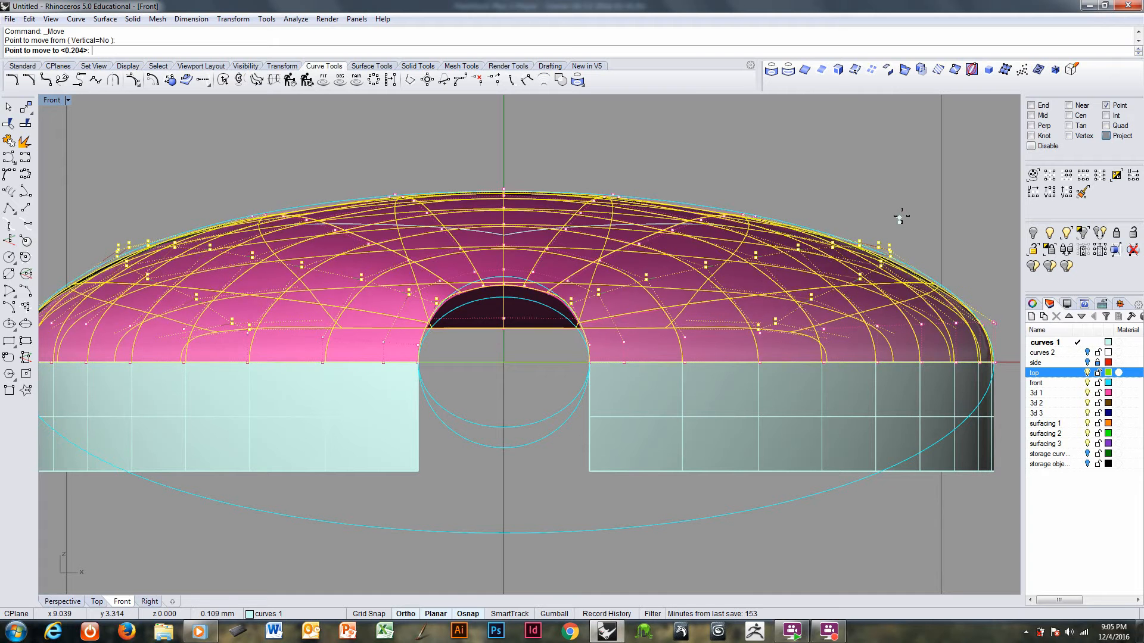
{"action": "left_click", "coordinate": [900, 216], "text": "shift"}
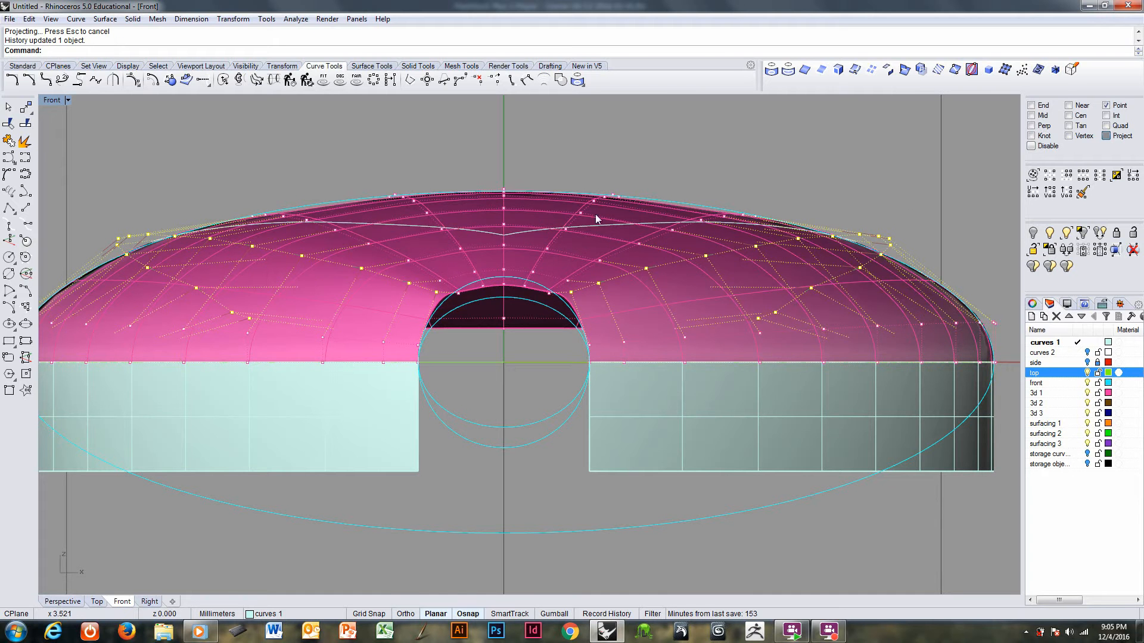
- Select the third V-direction control point row in from each side edge and move both rows slightly upward
{"action": "right_click_drag", "start_coordinate": [370, 234], "coordinate": [431, 216]}
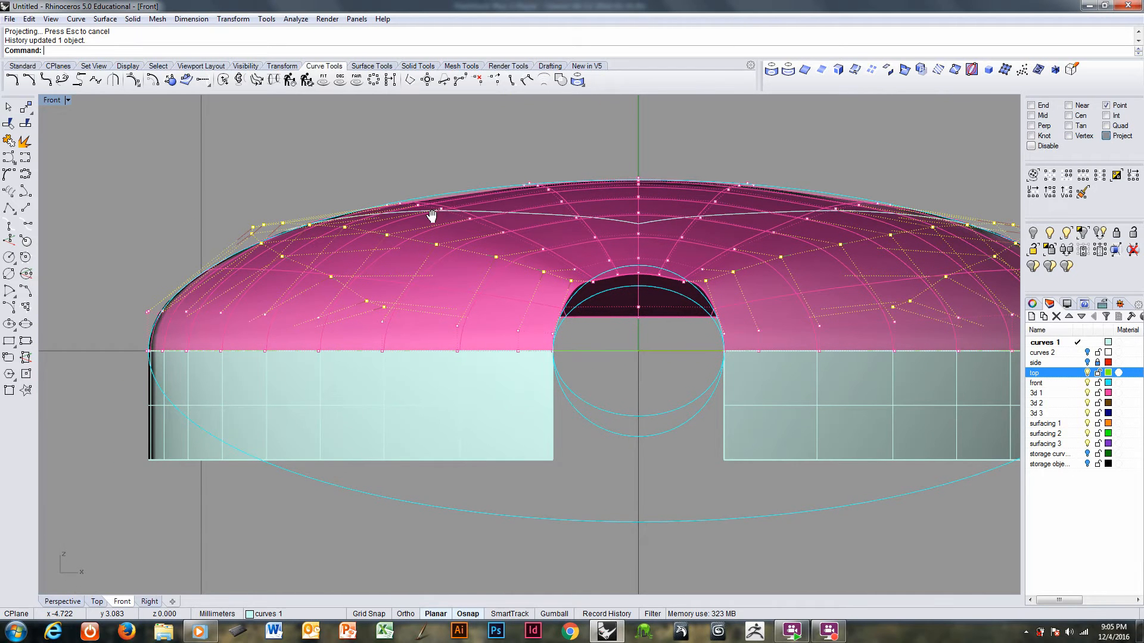
{"action": "scroll", "coordinate": [420, 218], "scroll_direction": "up", "scroll_amount": 3}
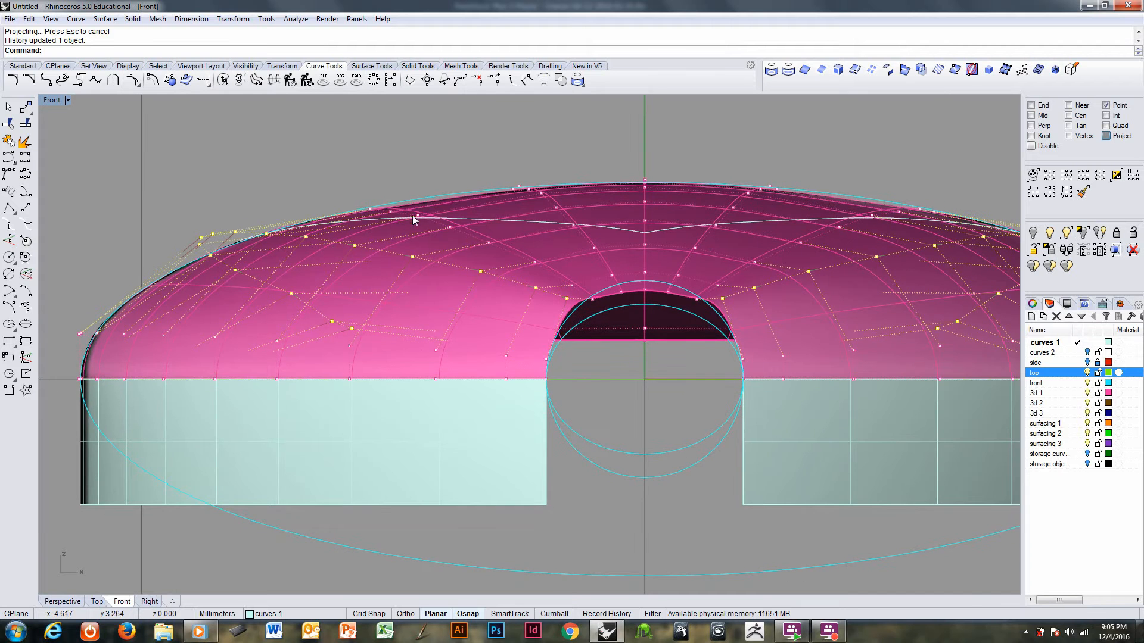
{"action": "left_click", "coordinate": [391, 212]}
{"action": "right_click_drag", "start_coordinate": [818, 208], "coordinate": [773, 213]}
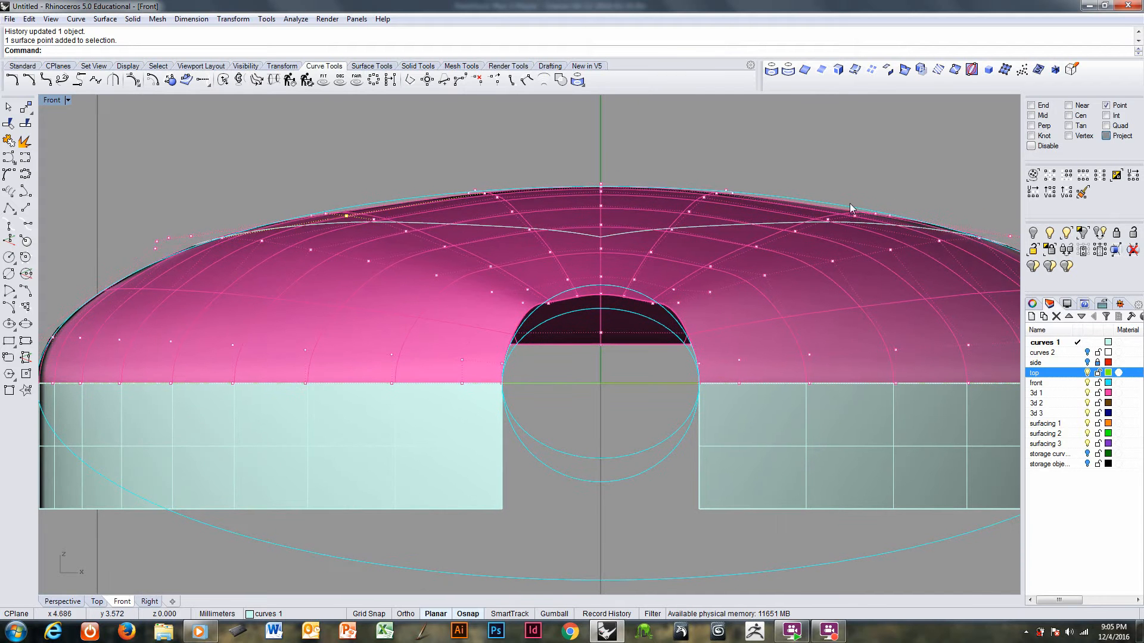
{"action": "left_click", "coordinate": [854, 217], "text": "shift"}
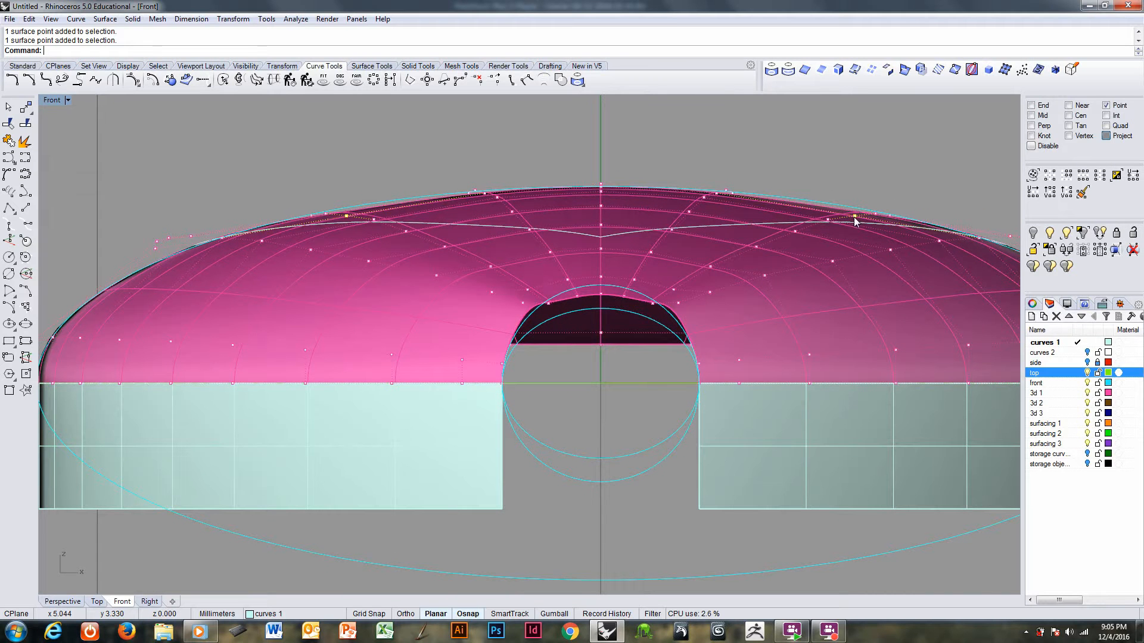
{"action": "left_click", "coordinate": [1100, 177]}
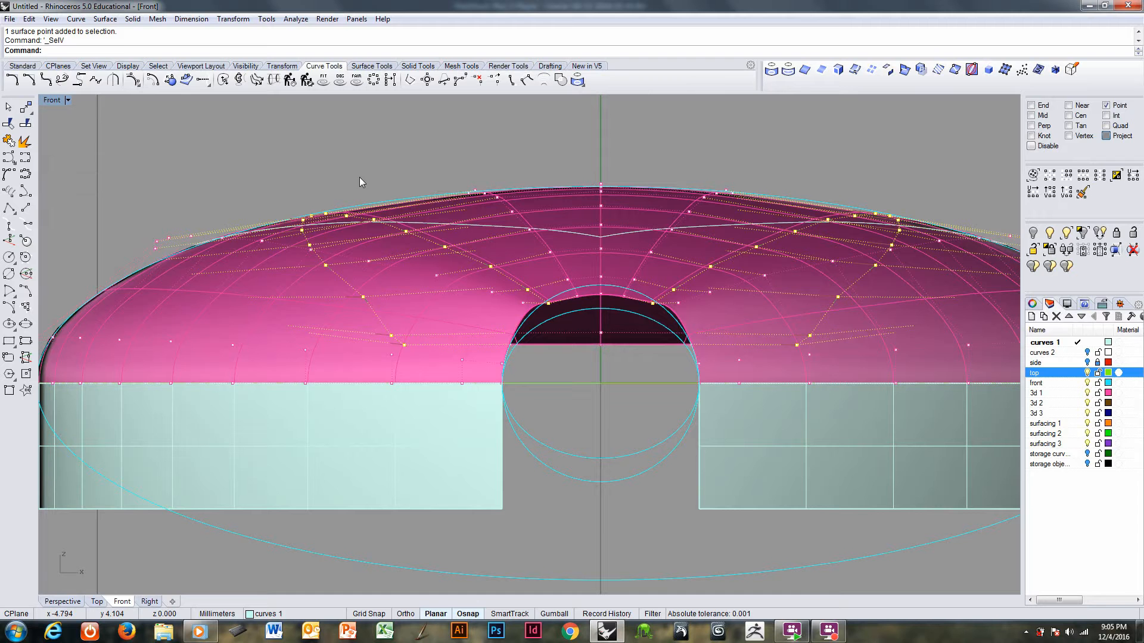
{"action": "type", "text": "m"}
{"action": "key", "text": "Return"}
{"action": "left_click", "coordinate": [346, 186]}
{"action": "left_click", "coordinate": [346, 185]}
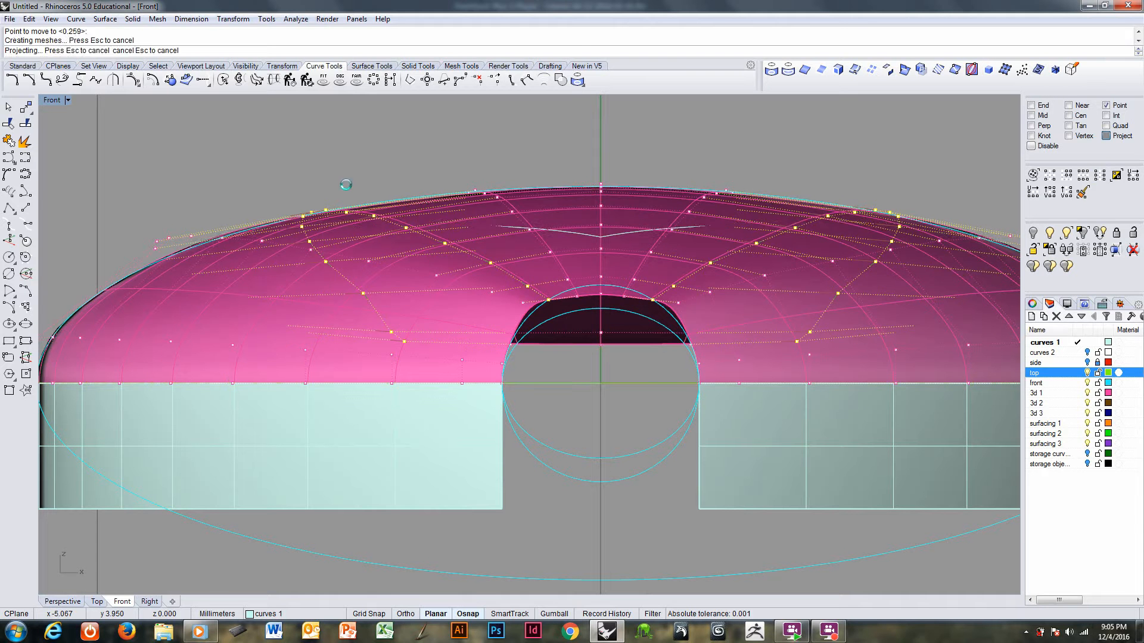
- Select the V-direction control point rows flanking the surface's centre line and move them up very slightly
{"action": "left_click", "coordinate": [474, 192]}
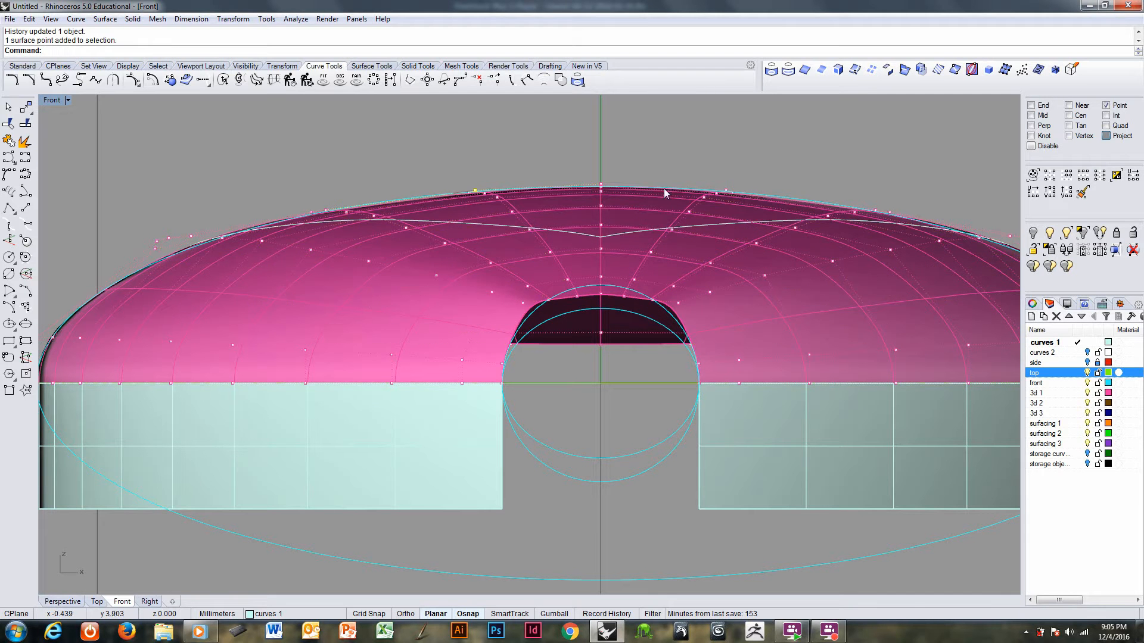
{"action": "left_click", "coordinate": [725, 190], "text": "shift"}
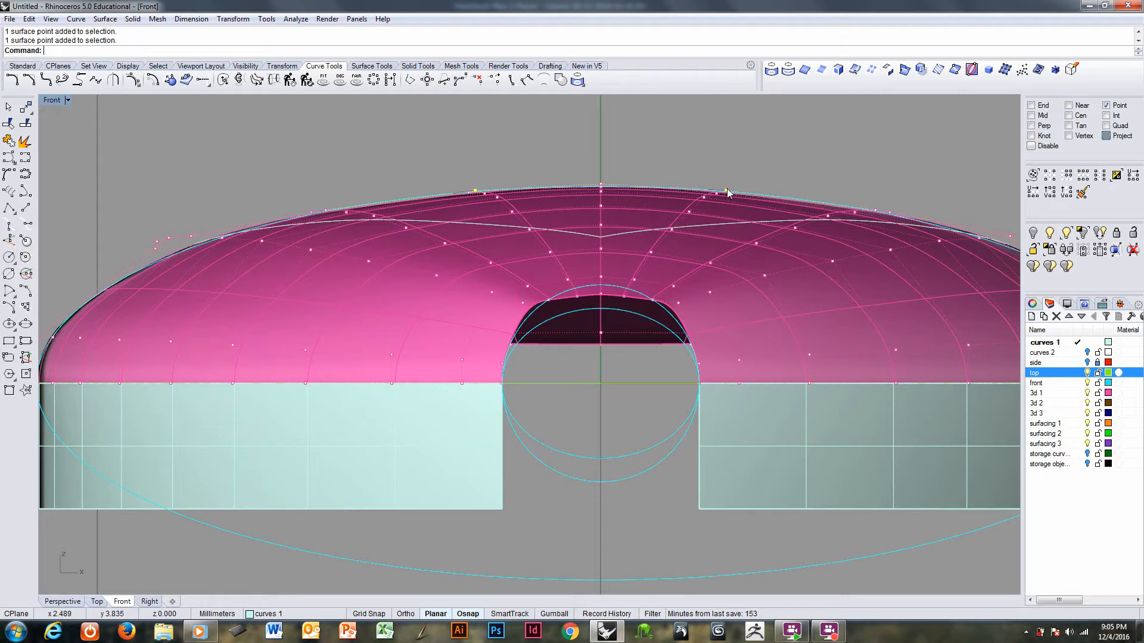
{"action": "left_click", "coordinate": [1100, 175]}
{"action": "key", "text": "Return"}
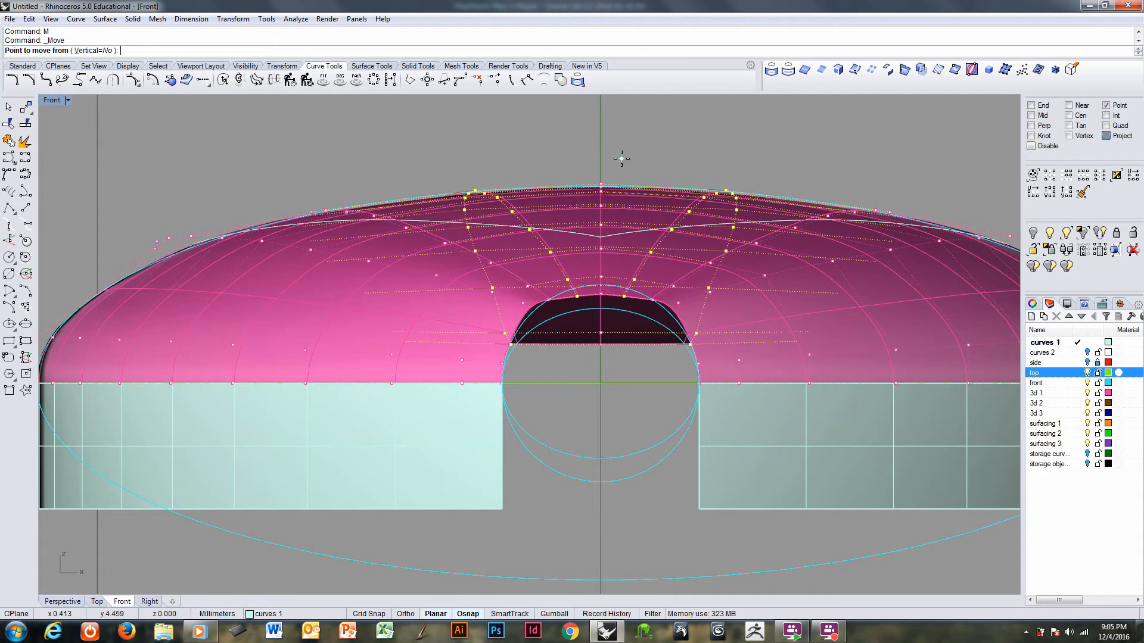
{"action": "left_click", "coordinate": [621, 159]}
{"action": "left_click", "coordinate": [621, 157]}
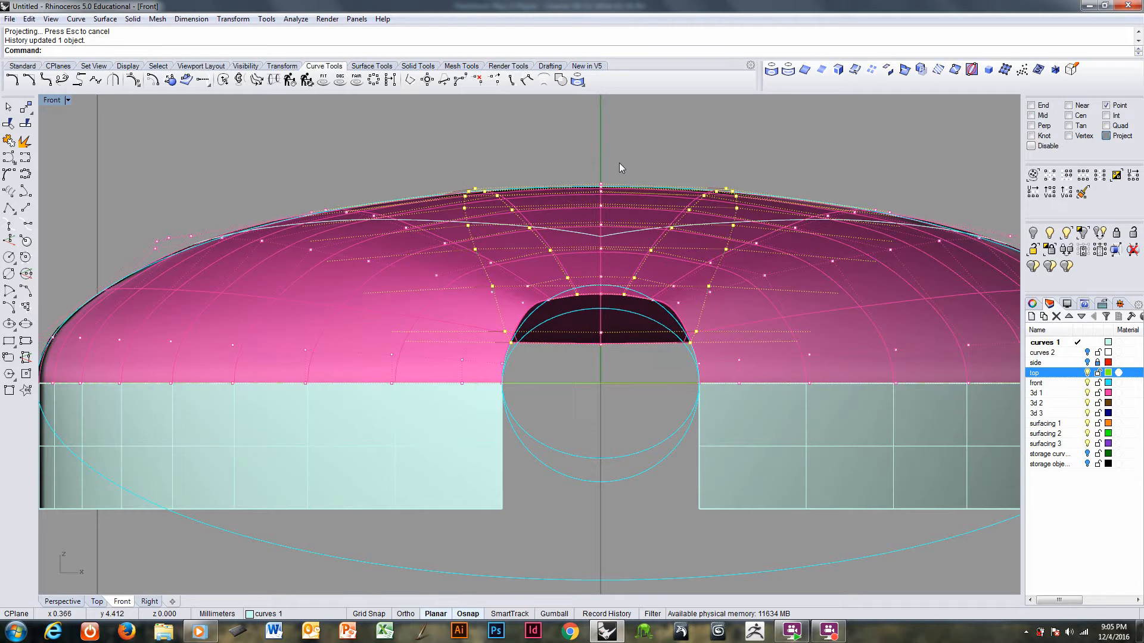
- Check the surface's profile in the Right view, toggling the side layer's visibility, and return to the Perspective view
{"action": "key", "text": "ctrl+Tab"}
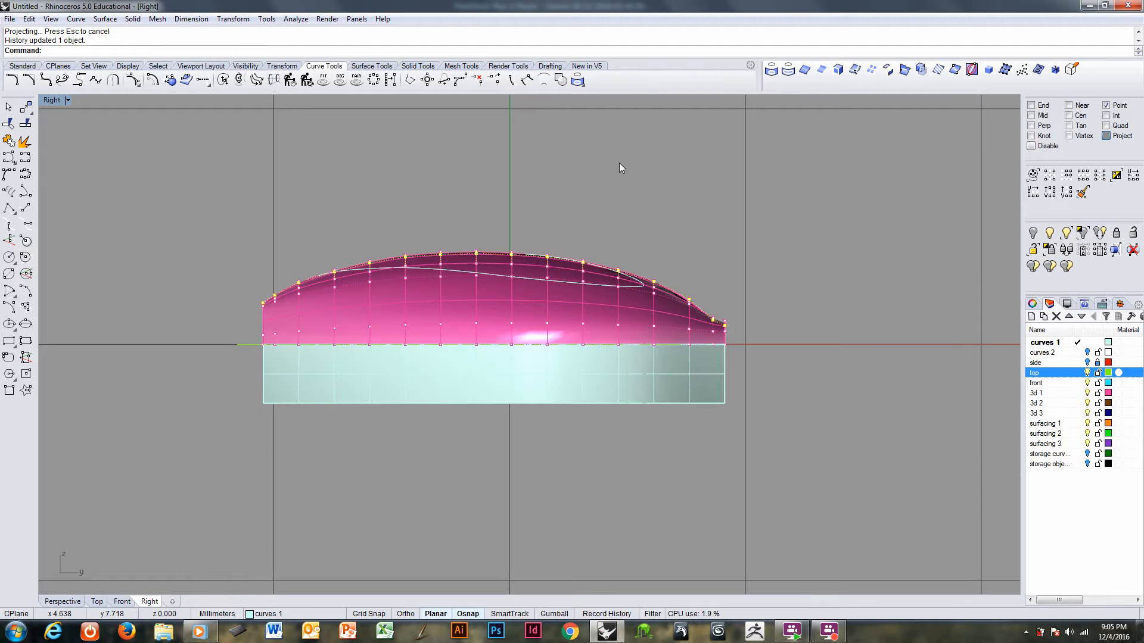
{"action": "left_click", "coordinate": [1087, 363]}
{"action": "left_click", "coordinate": [1087, 364]}
{"action": "key", "text": "ctrl+Tab"}
{"action": "key", "text": "ctrl+Tab"}
{"action": "key", "text": "ctrl+Tab"}
{"action": "key", "text": "ctrl+Tab"}
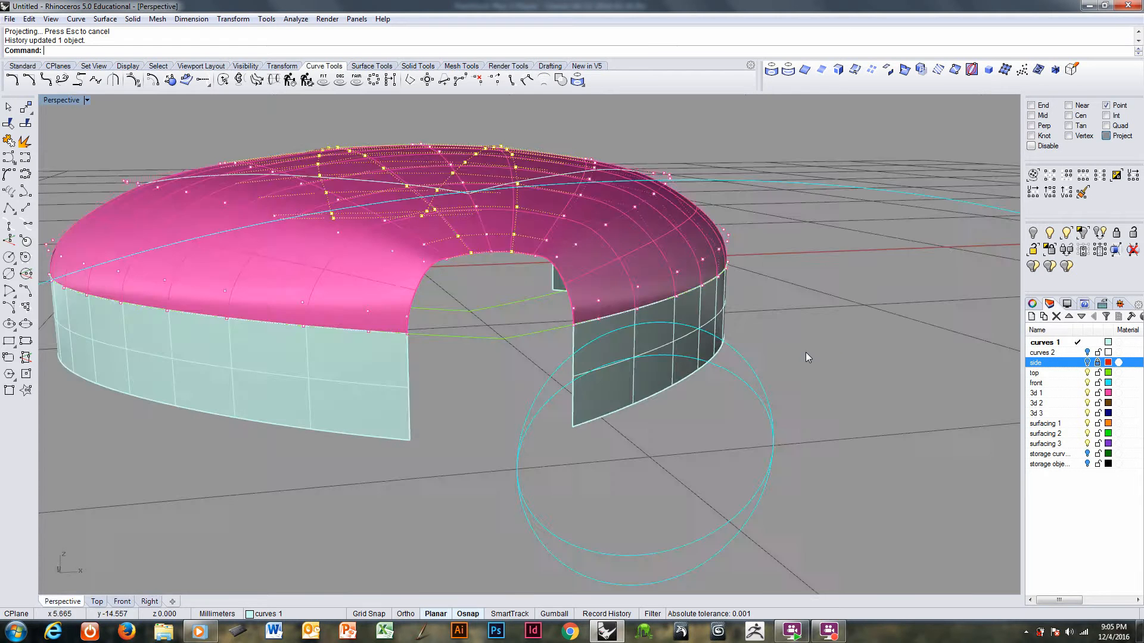
- Bring up the Front view centred on the arched opening and deselect the control point rows
{"action": "key", "text": "ctrl+Tab"}
{"action": "mouse_move", "coordinate": [806, 353]}
{"action": "right_mouse_down"}
{"action": "mouse_move", "coordinate": [812, 383]}
{"action": "mouse_move", "coordinate": [798, 357]}
{"action": "right_mouse_up"}
{"action": "right_click_drag", "start_coordinate": [456, 313], "coordinate": [489, 343], "text": "ctrl"}
{"action": "key", "text": "ctrl+Tab"}
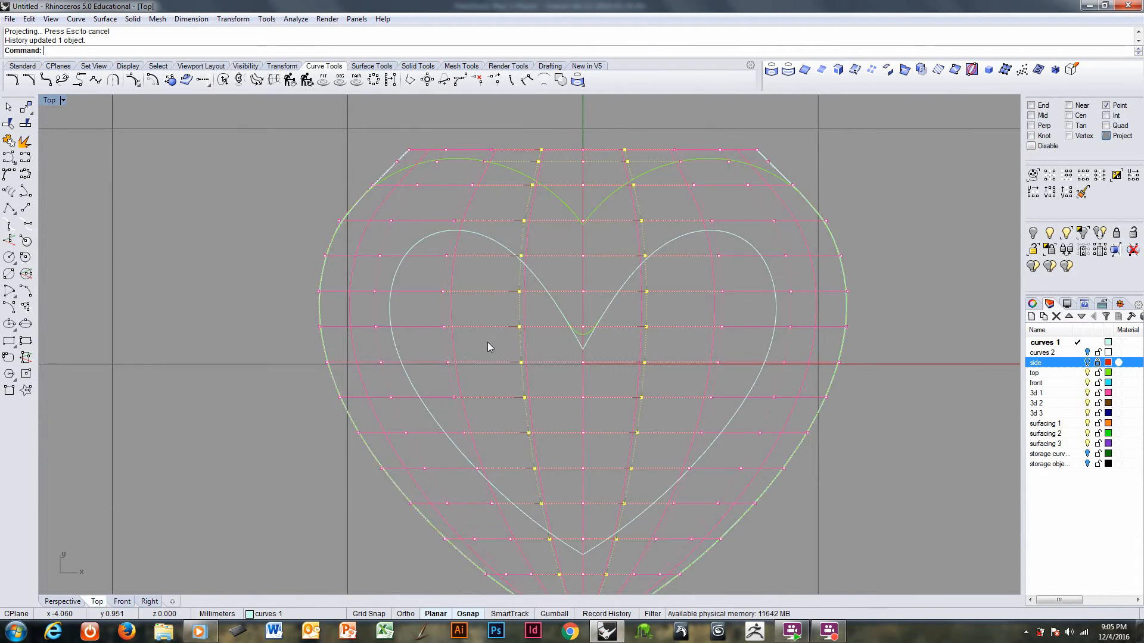
{"action": "key", "text": "ctrl+Tab"}
{"action": "scroll", "coordinate": [548, 317], "scroll_direction": "up", "scroll_amount": 2}
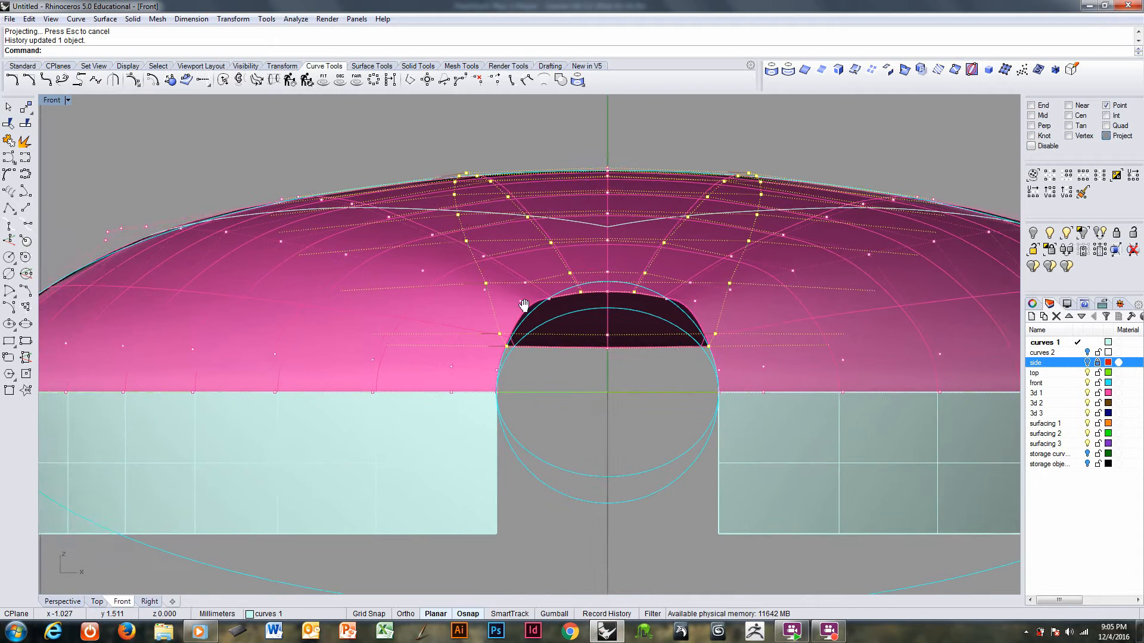
{"action": "right_click_drag", "start_coordinate": [548, 312], "coordinate": [504, 306]}
{"action": "key", "text": "Escape"}
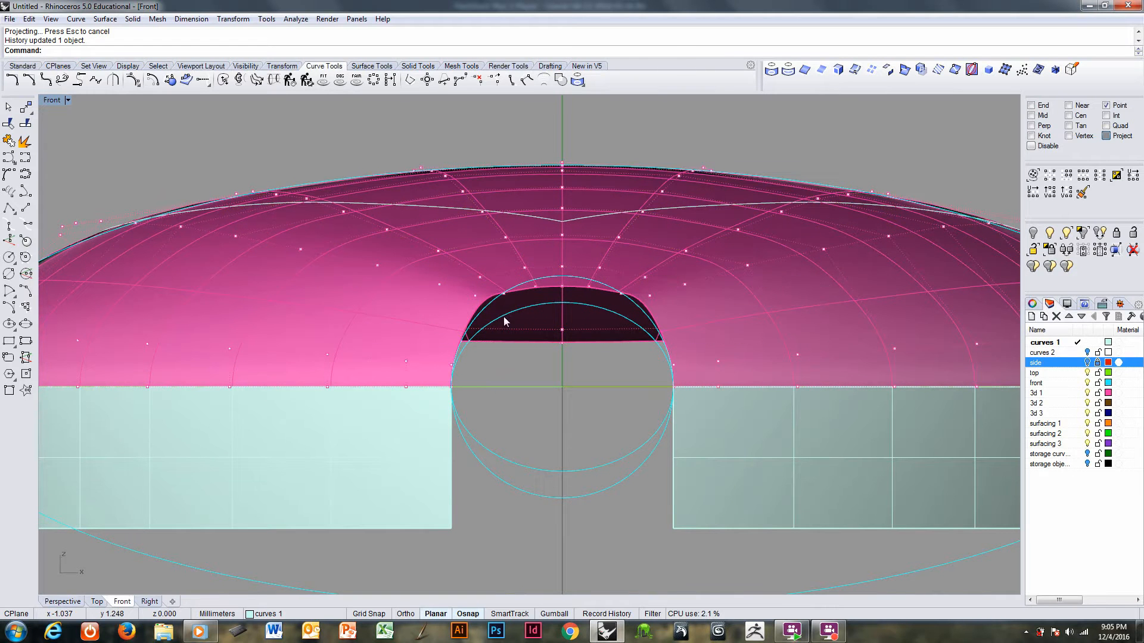
- Select the two edge control points at the arched opening's upper corners and move them straight down about 0.43 mm
{"action": "scroll", "coordinate": [503, 310], "scroll_direction": "up", "scroll_amount": 1}
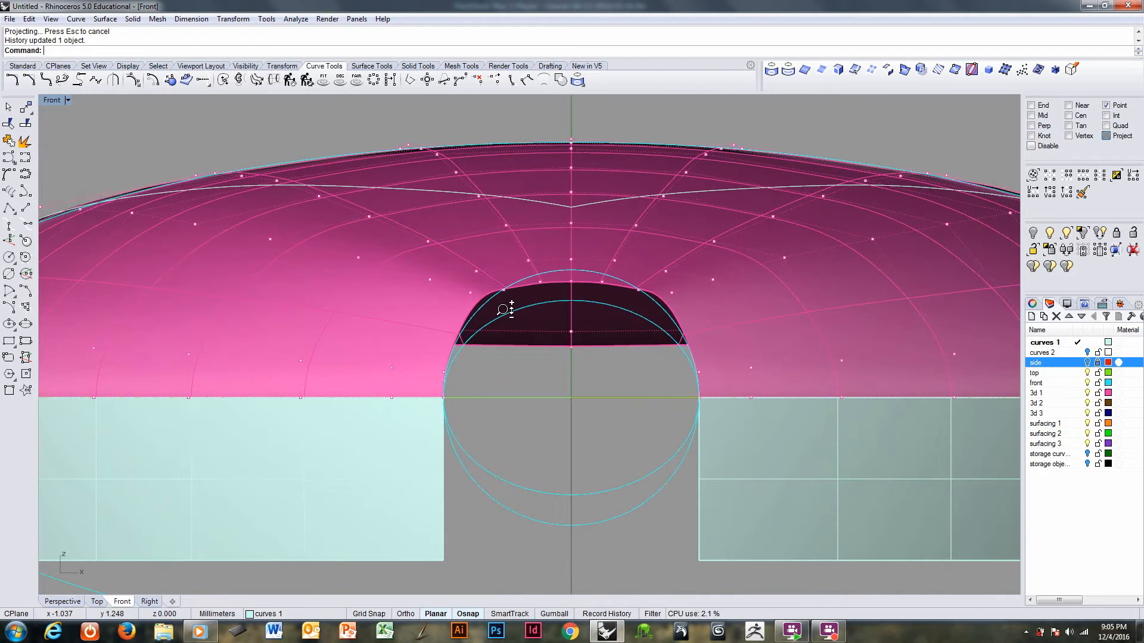
{"action": "left_click", "coordinate": [471, 293]}
{"action": "scroll", "coordinate": [643, 309], "scroll_direction": "up", "scroll_amount": 2}
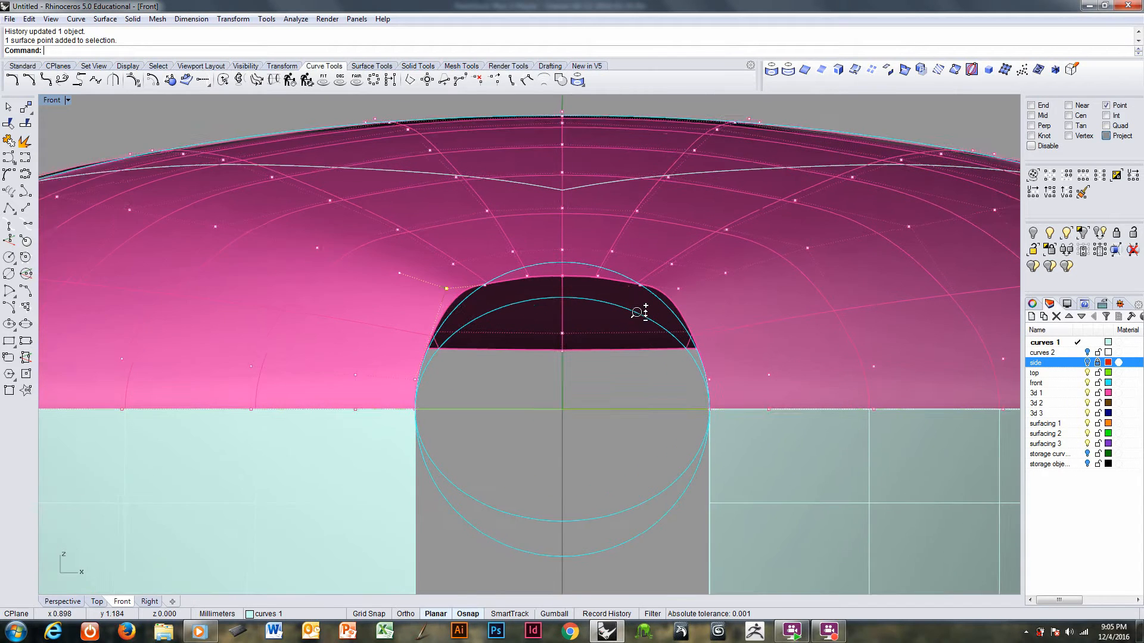
{"action": "left_click", "coordinate": [679, 289]}
{"action": "scroll", "coordinate": [724, 294], "scroll_direction": "down", "scroll_amount": 1}
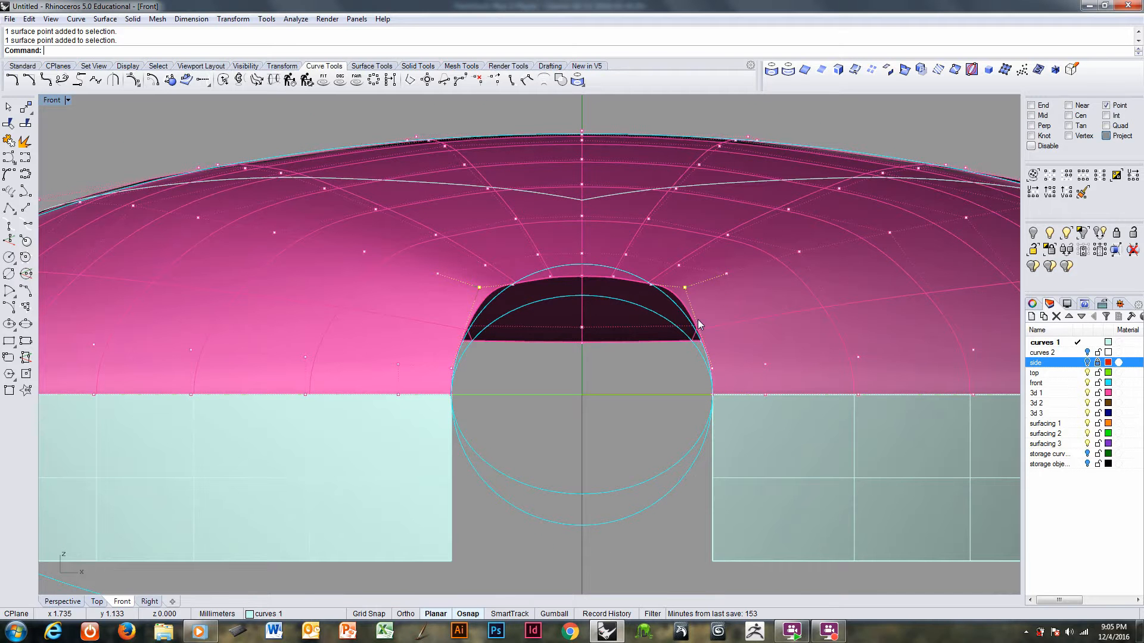
{"action": "type", "text": "Move"}
{"action": "key", "text": "Return"}
{"action": "left_click", "coordinate": [619, 391]}
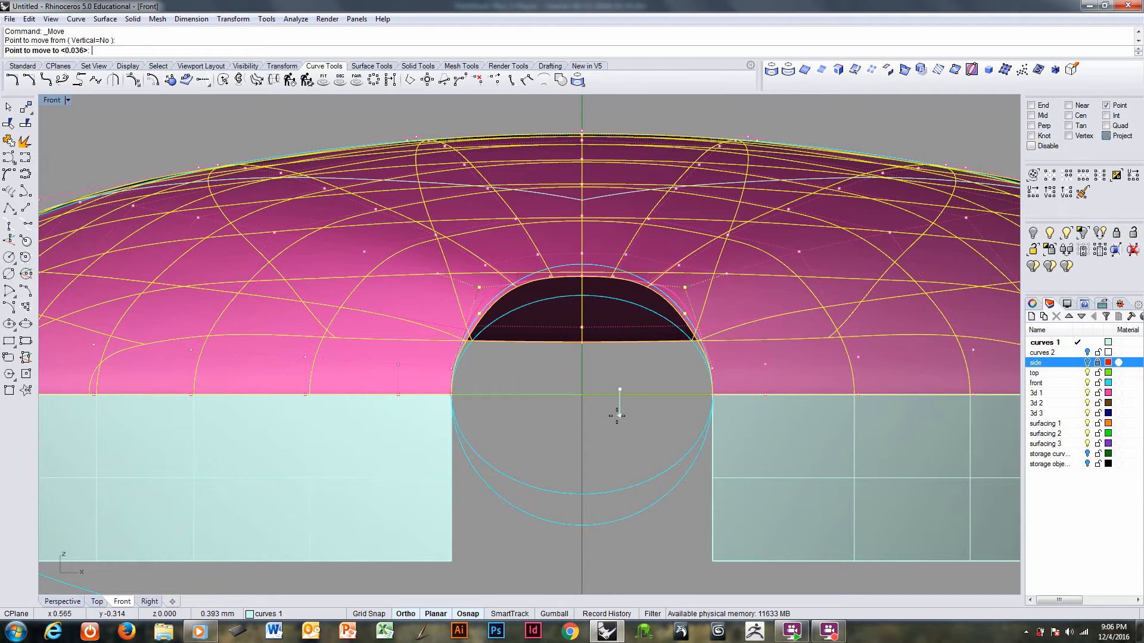
{"action": "left_click", "coordinate": [616, 418], "text": "shift"}
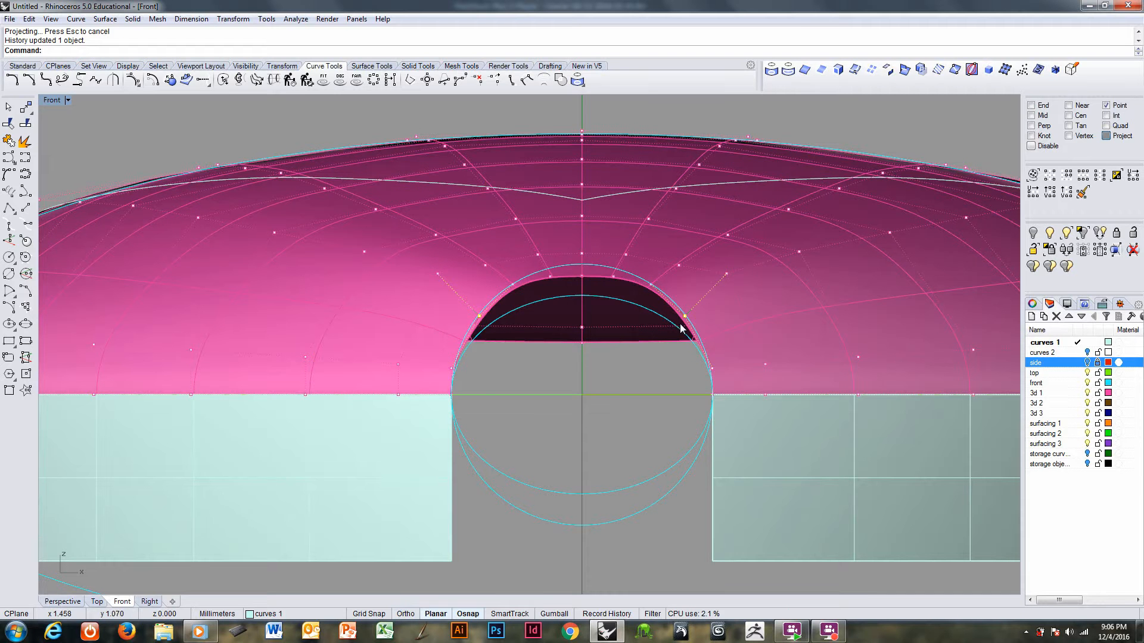
- Select the next pair of edge control points inward along the arch and move them straight down about 0.1 mm
{"action": "scroll", "coordinate": [517, 291], "scroll_direction": "up", "scroll_amount": 3}
{"action": "left_click", "coordinate": [513, 284]}
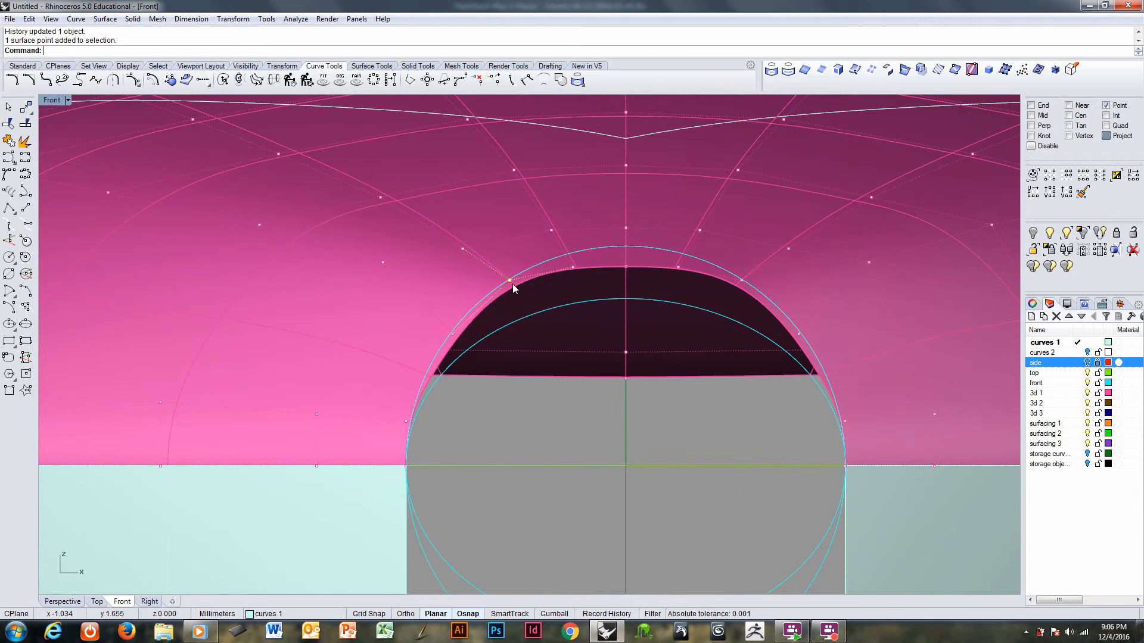
{"action": "left_click", "coordinate": [741, 280], "text": "shift"}
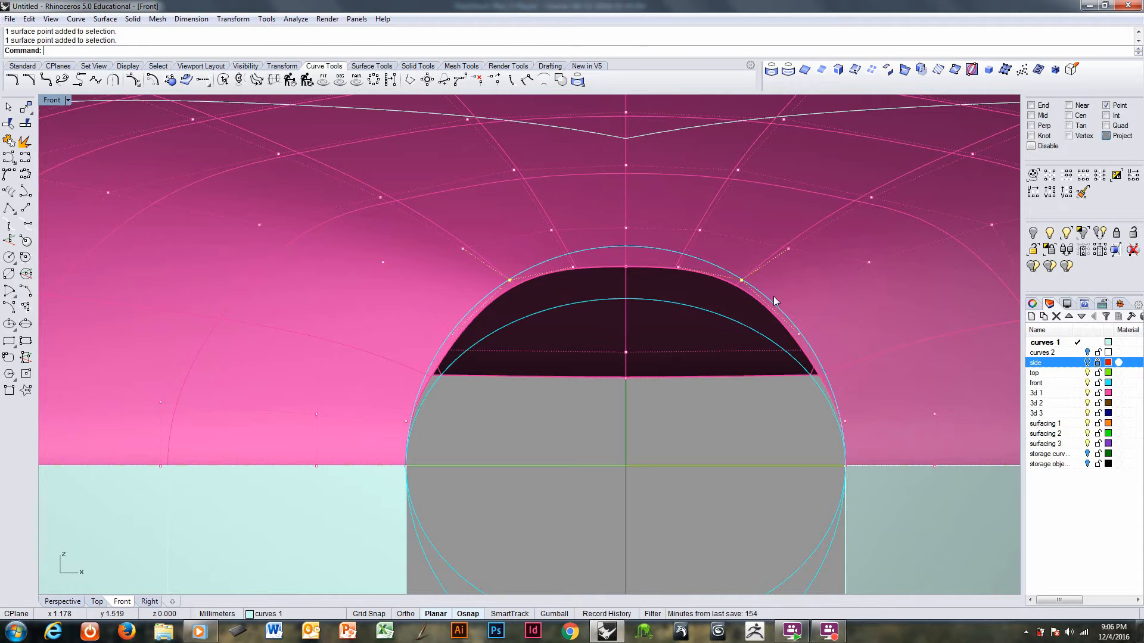
{"action": "type", "text": "m"}
{"action": "key", "text": "Return"}
{"action": "left_click", "coordinate": [829, 288]}
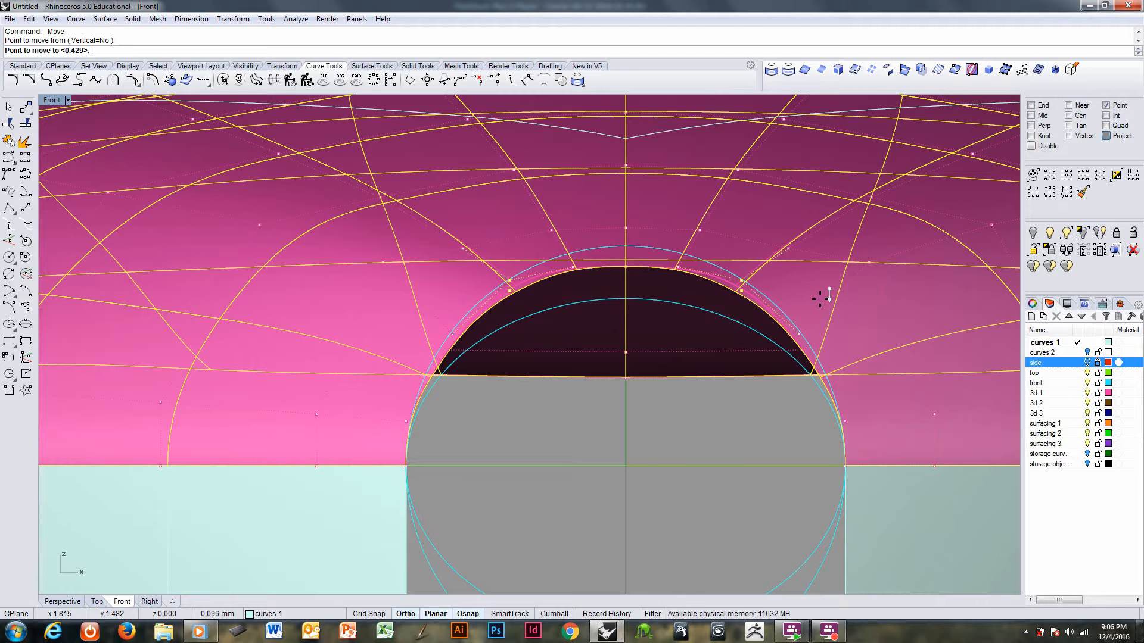
{"action": "left_click", "coordinate": [820, 299], "text": "shift"}
{"action": "scroll", "coordinate": [691, 295], "scroll_direction": "down", "scroll_amount": 3}
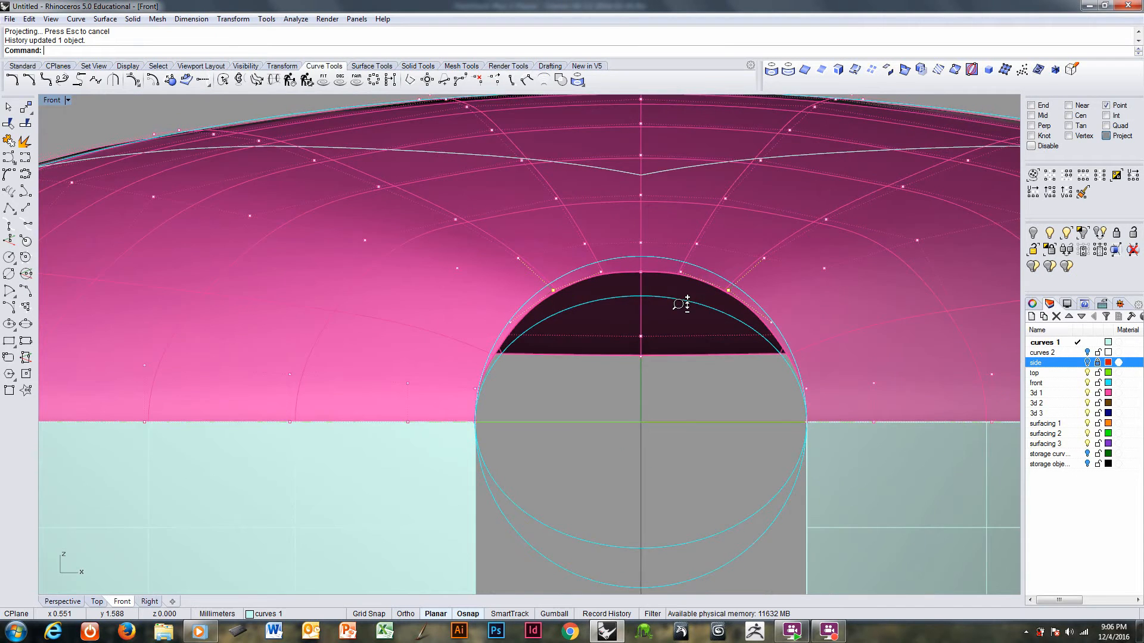
- Select the second-row control point pair just outside the arch and lower it in two small moves, the second about 0.07 mm
{"action": "right_click_drag", "start_coordinate": [538, 345], "coordinate": [543, 293]}
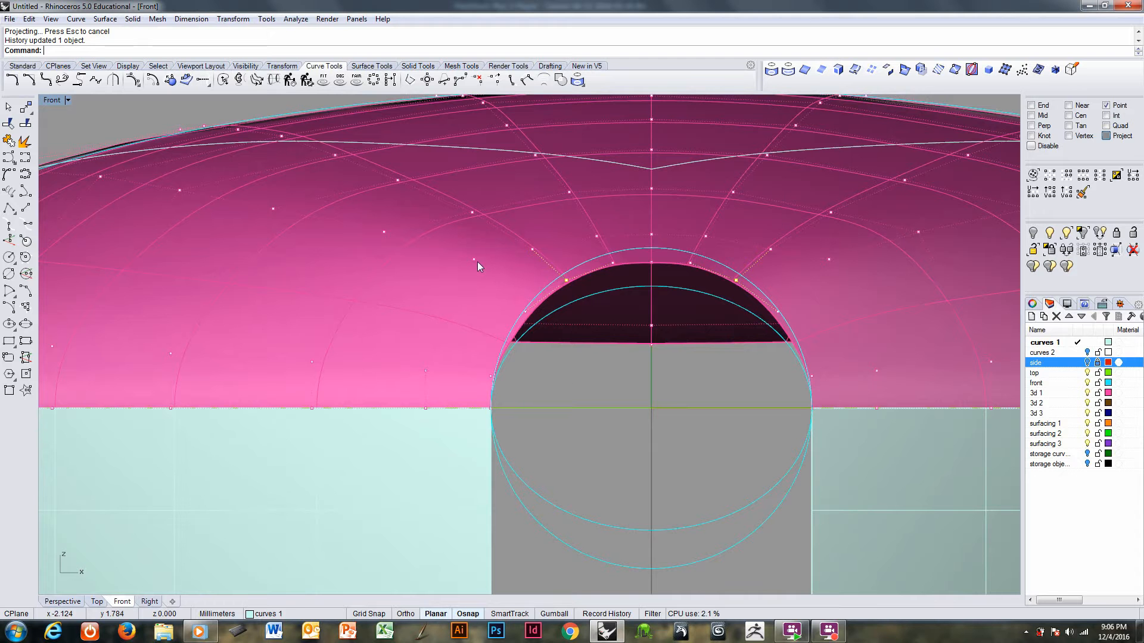
{"action": "left_click", "coordinate": [476, 261]}
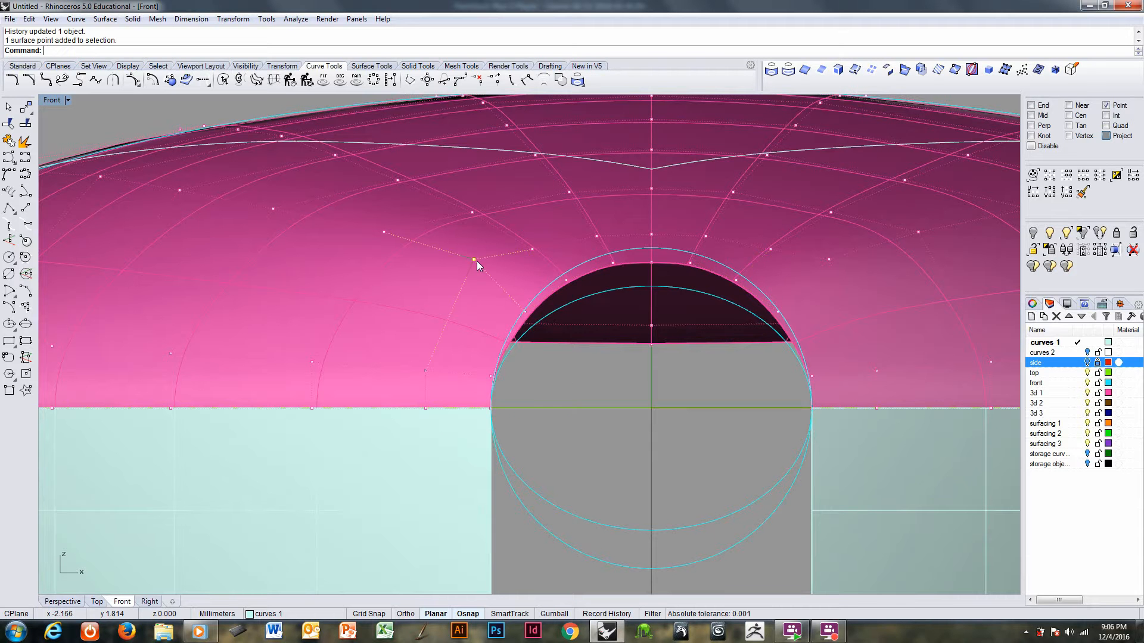
{"action": "left_click", "coordinate": [829, 260], "text": "shift"}
{"action": "scroll", "coordinate": [822, 279], "scroll_direction": "down", "scroll_amount": 1}
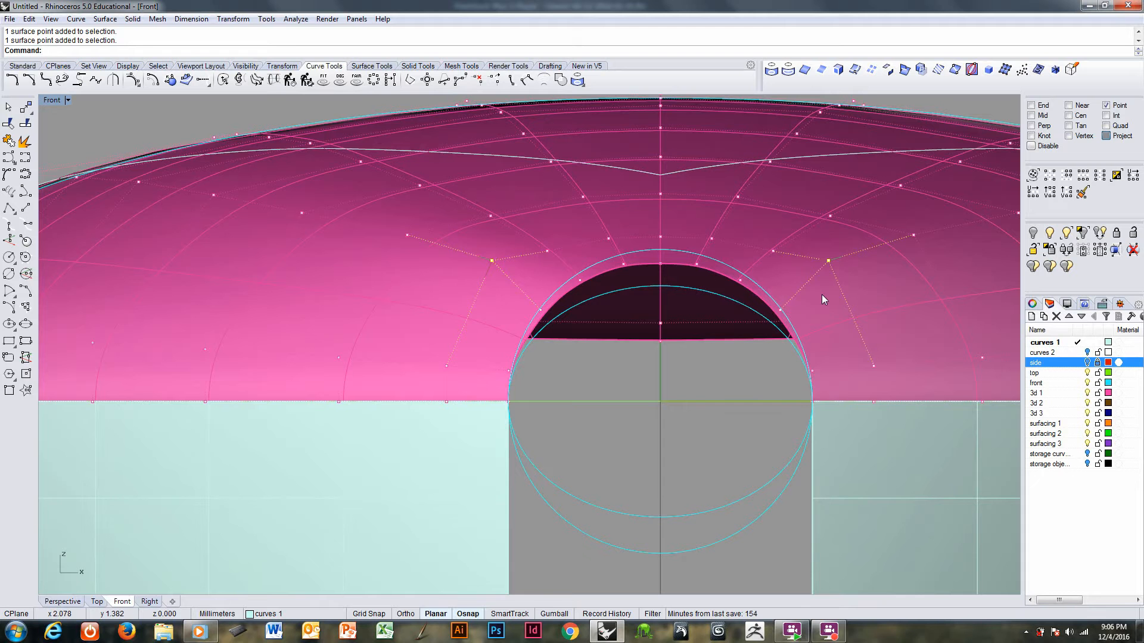
{"action": "type", "text": "m"}
{"action": "key", "text": "Return"}
{"action": "left_click", "coordinate": [821, 296]}
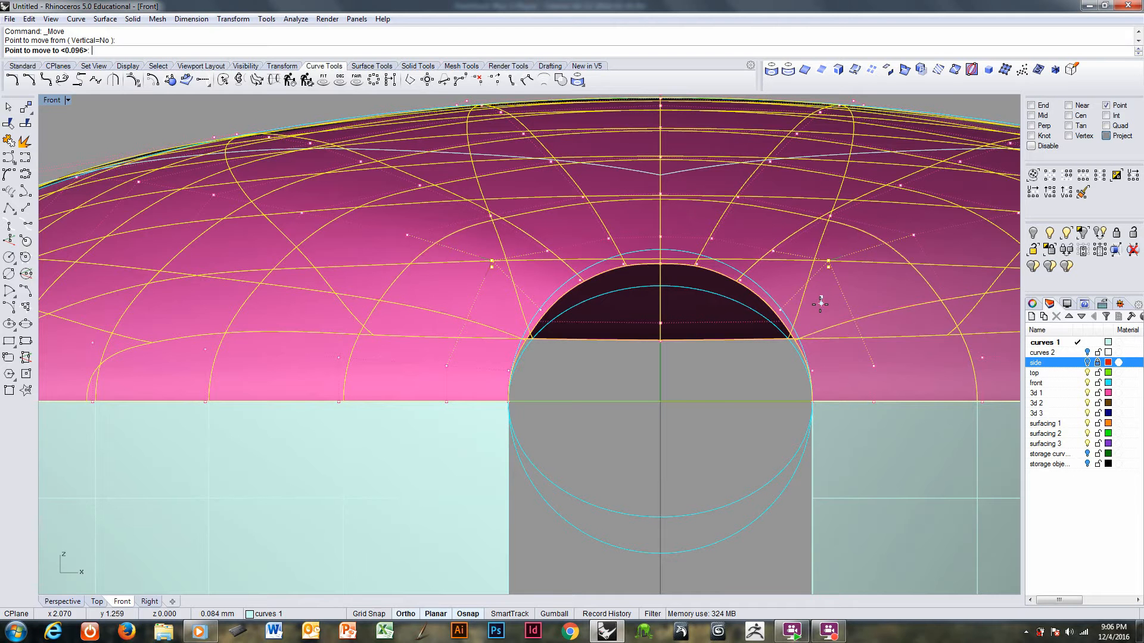
{"action": "left_click", "coordinate": [820, 305]}
{"action": "type", "text": "m"}
{"action": "key", "text": "Return"}
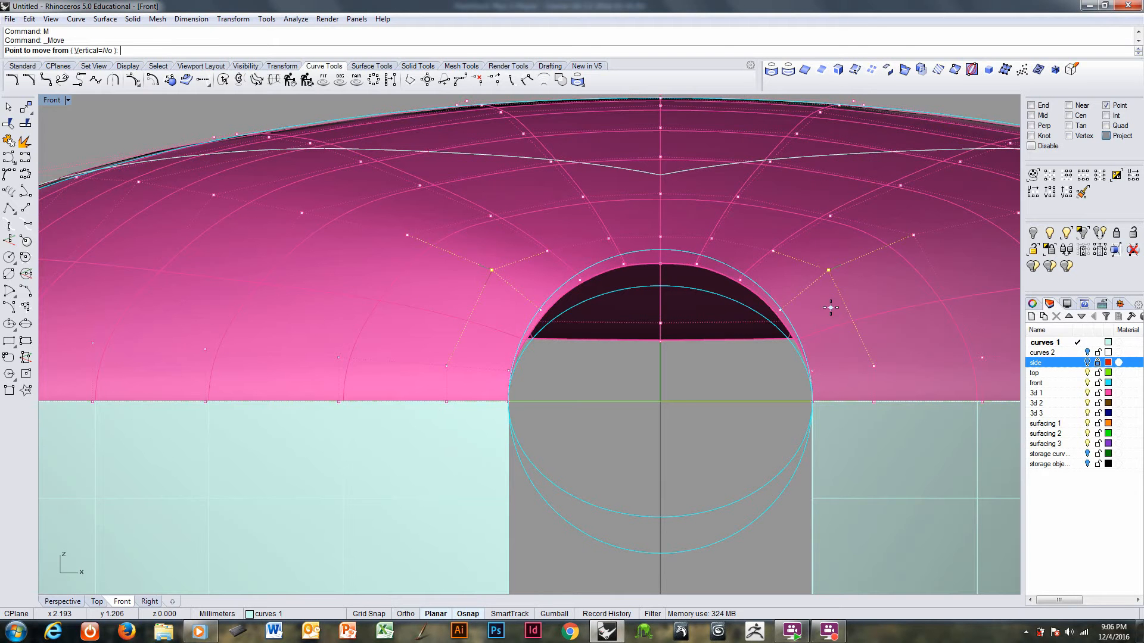
{"action": "left_click", "coordinate": [831, 307]}
{"action": "left_click", "coordinate": [830, 313]}
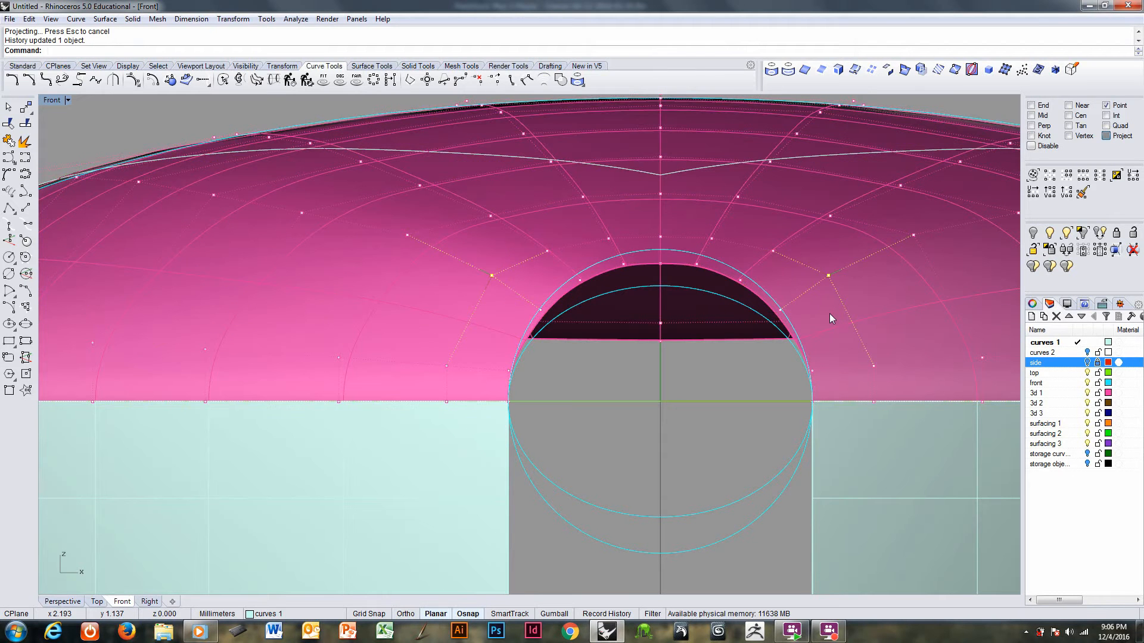
- Select the control point pair one row farther out from the arch and lower it in two moves, about 0.13 mm and 0.08 mm
{"action": "scroll", "coordinate": [593, 257], "scroll_direction": "up", "scroll_amount": 1}
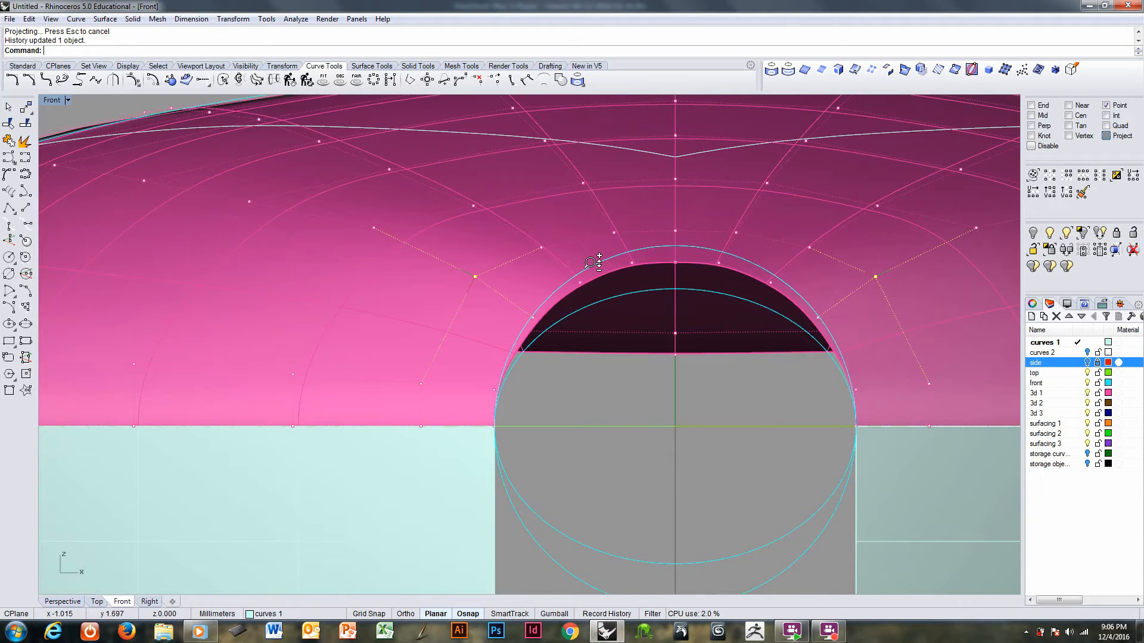
{"action": "left_click", "coordinate": [379, 229]}
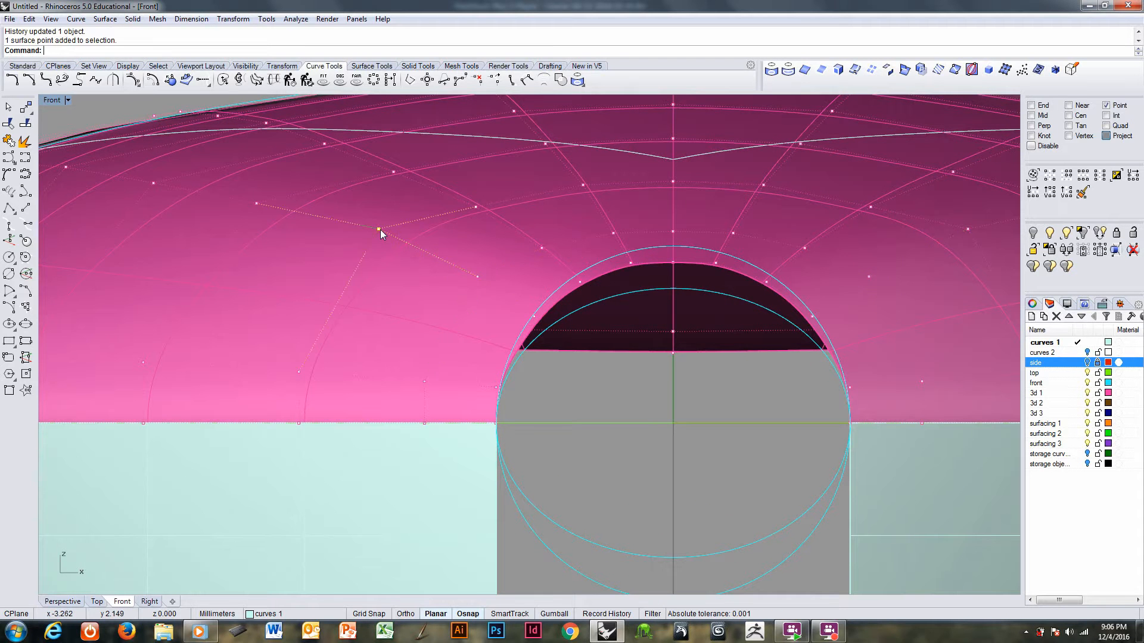
{"action": "left_click", "coordinate": [967, 230], "text": "shift"}
{"action": "type", "text": "m"}
{"action": "key", "text": "Return"}
{"action": "left_click", "coordinate": [931, 282]}
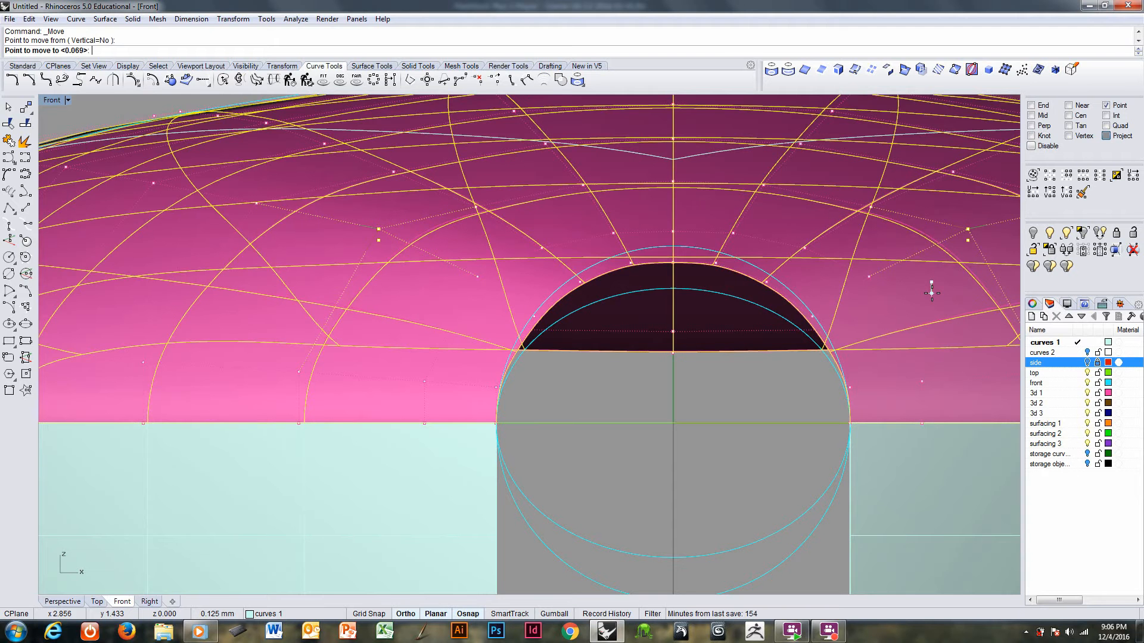
{"action": "left_click", "coordinate": [932, 293]}
{"action": "type", "text": "m"}
{"action": "key", "text": "Return"}
{"action": "scroll", "coordinate": [931, 298], "scroll_direction": "down", "scroll_amount": 1}
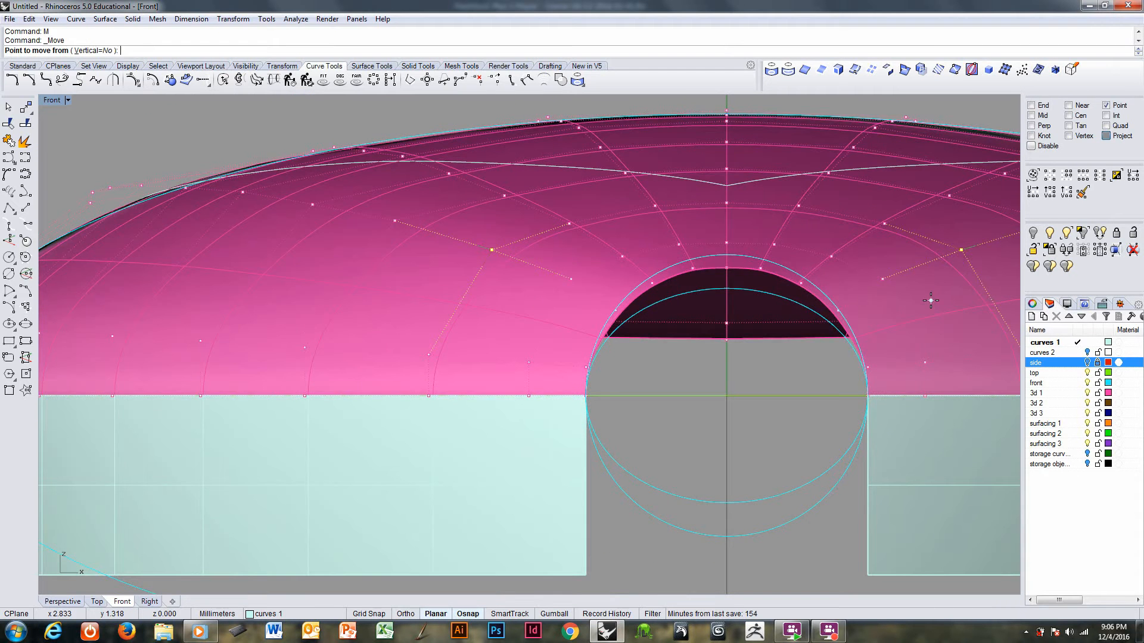
{"action": "left_click", "coordinate": [931, 301]}
{"action": "left_click", "coordinate": [932, 306]}
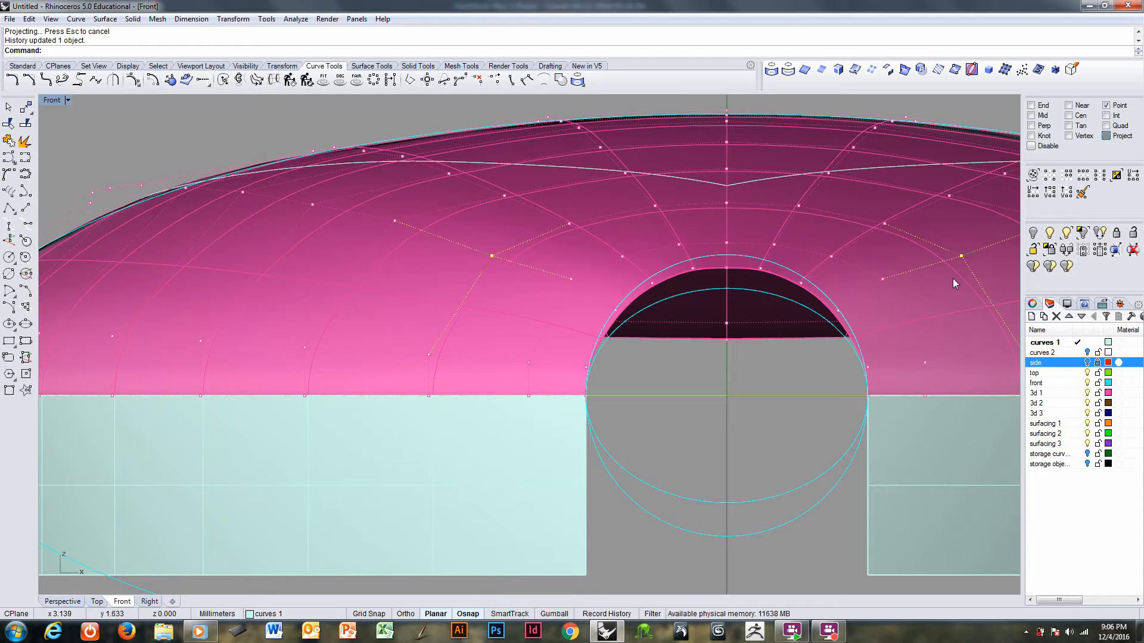
- Select the third-row control point pair just above the surface's wall edges and move both points slightly upward
{"action": "right_click_drag", "start_coordinate": [952, 279], "coordinate": [794, 280], "text": "ctrl"}
{"action": "right_click_drag", "start_coordinate": [843, 314], "coordinate": [849, 317], "text": "ctrl"}
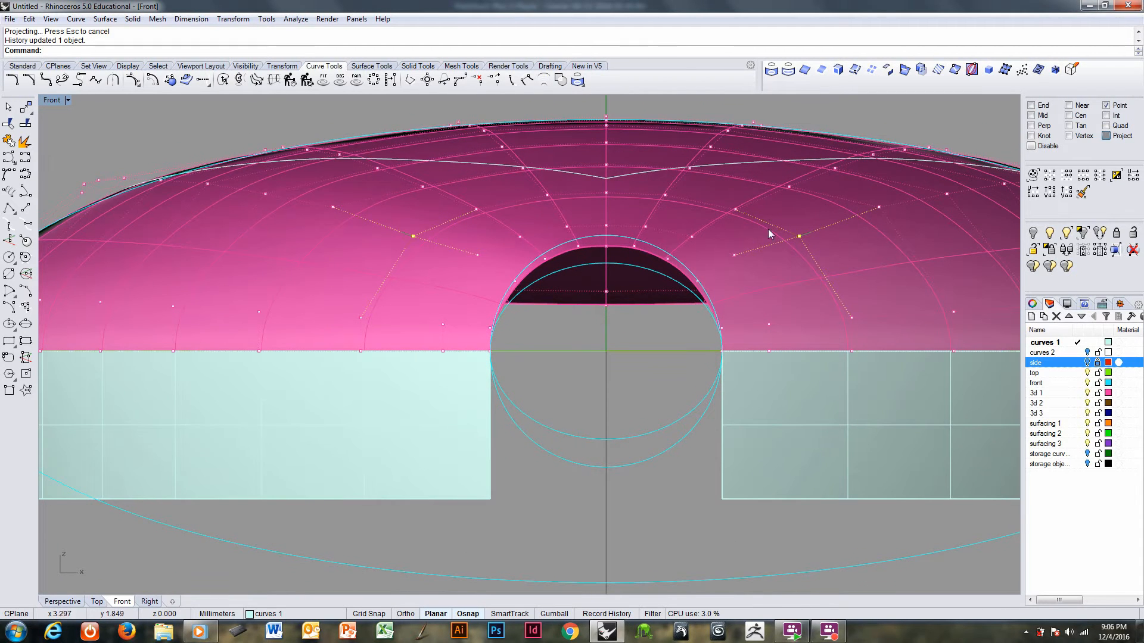
{"action": "left_click", "coordinate": [853, 320]}
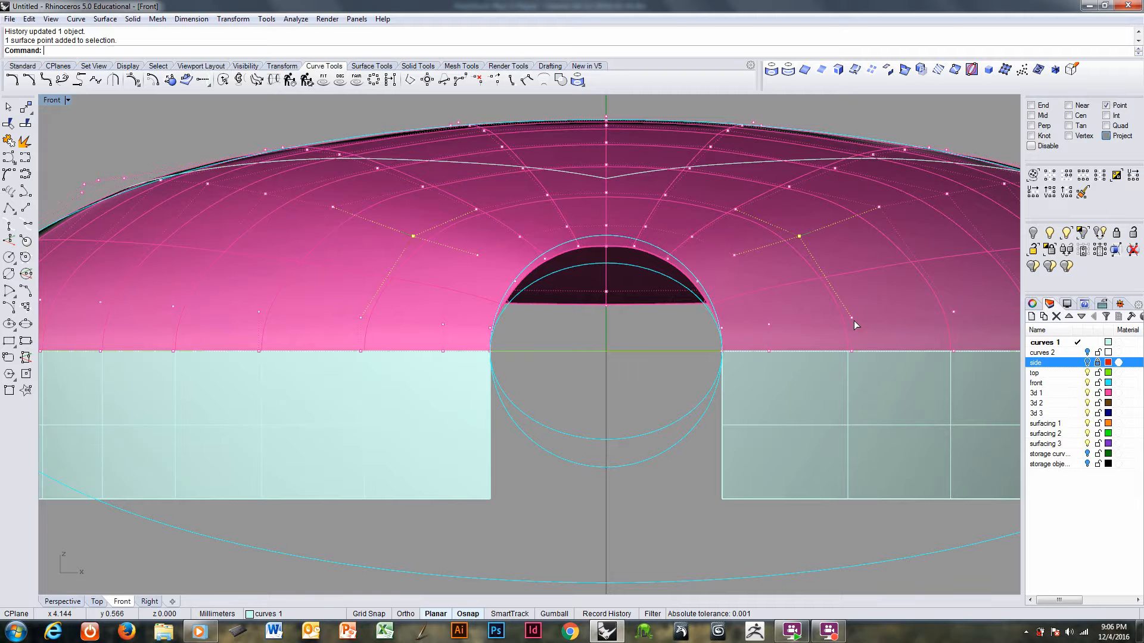
{"action": "left_click", "coordinate": [362, 319], "text": "shift"}
{"action": "type", "text": "m"}
{"action": "key", "text": "Return"}
{"action": "left_click", "coordinate": [338, 328]}
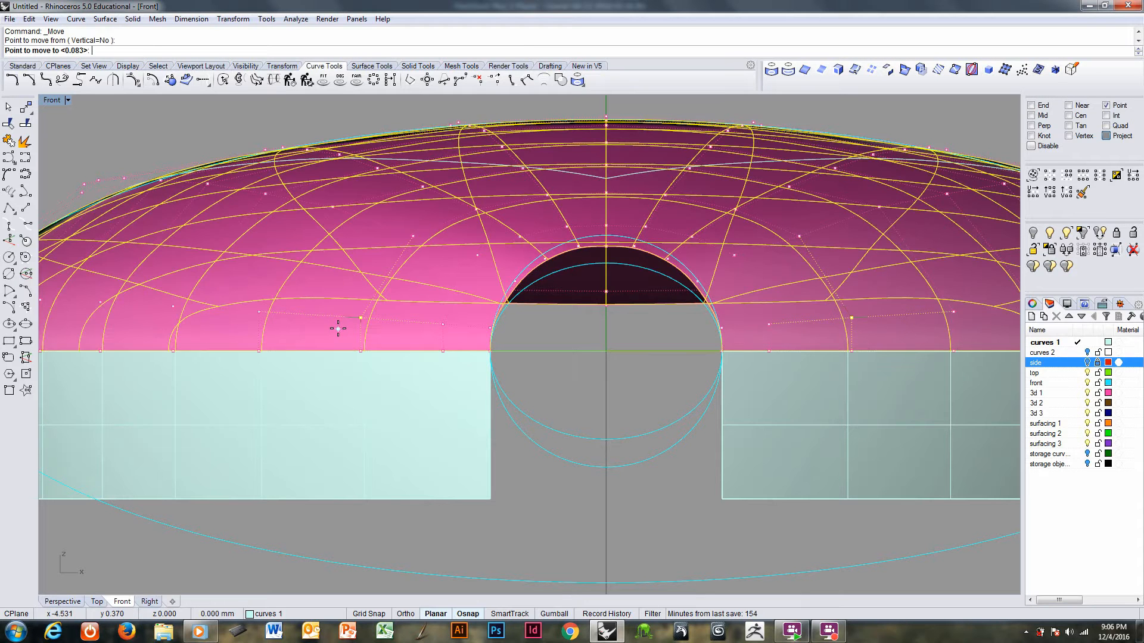
{"action": "left_click", "coordinate": [338, 321]}
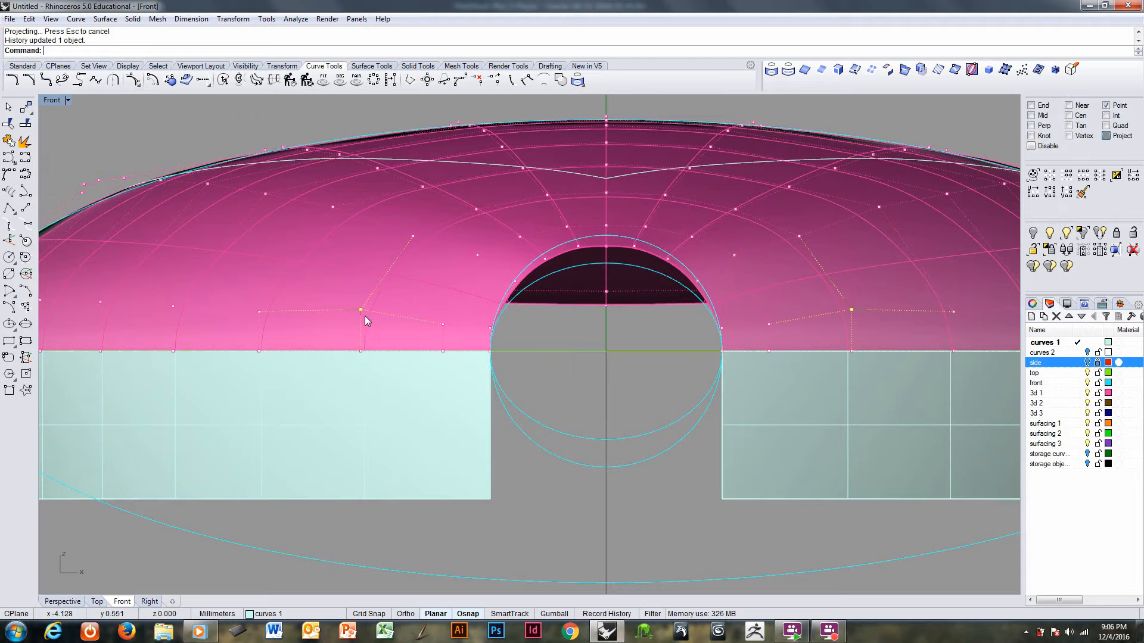
- Select the next pair outward in the control points just above the wall edges and move both points up very slightly
{"action": "scroll", "coordinate": [520, 263], "scroll_direction": "down", "scroll_amount": 1}
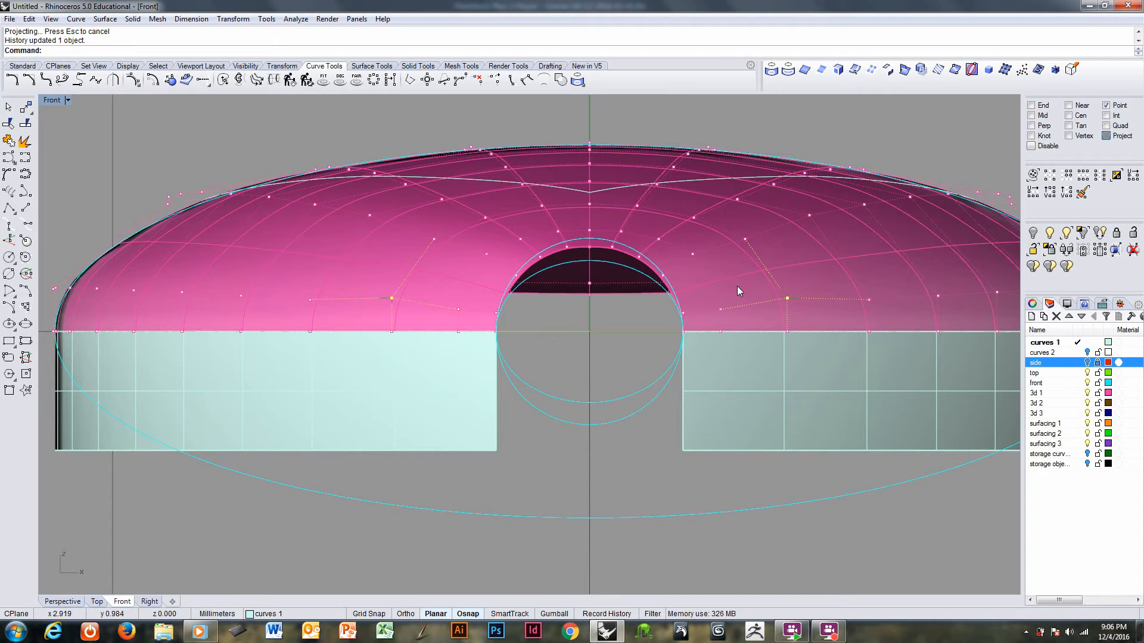
{"action": "right_click_drag", "start_coordinate": [737, 287], "coordinate": [687, 281]}
{"action": "scroll", "coordinate": [836, 301], "scroll_direction": "up", "scroll_amount": 1}
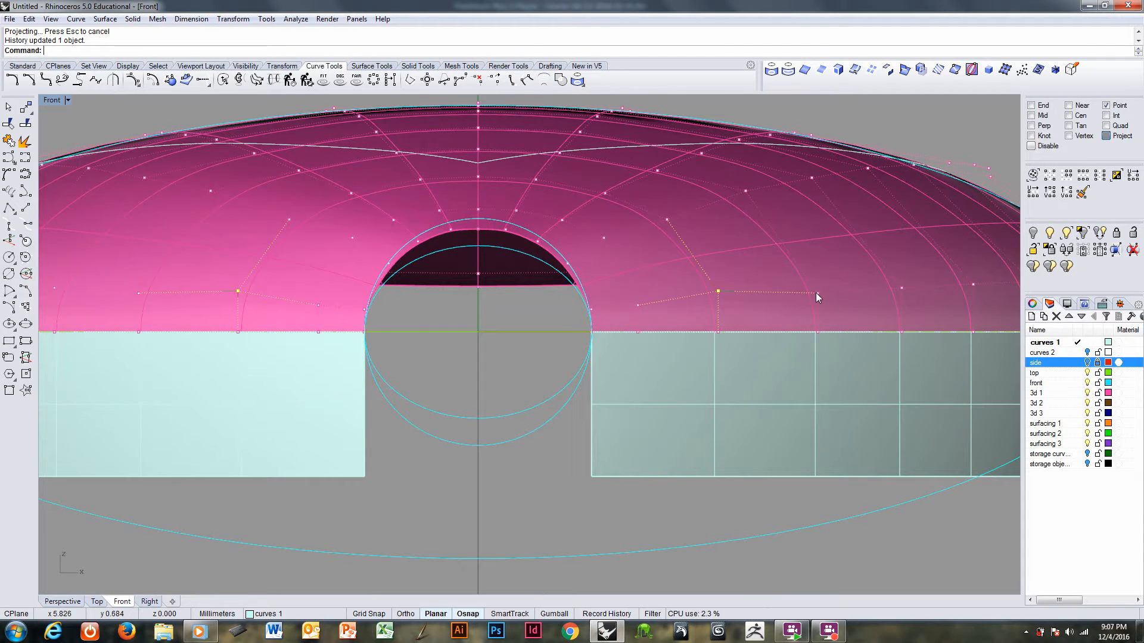
{"action": "left_click", "coordinate": [816, 292]}
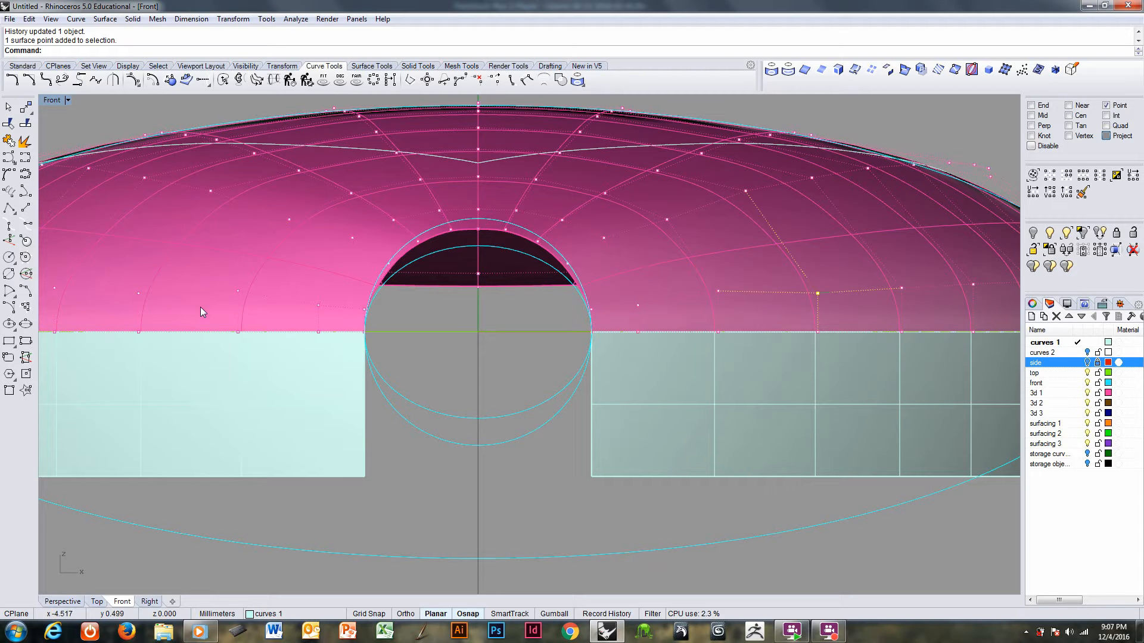
{"action": "left_click", "coordinate": [139, 293], "text": "shift"}
{"action": "type", "text": "M"}
{"action": "key", "text": "Return"}
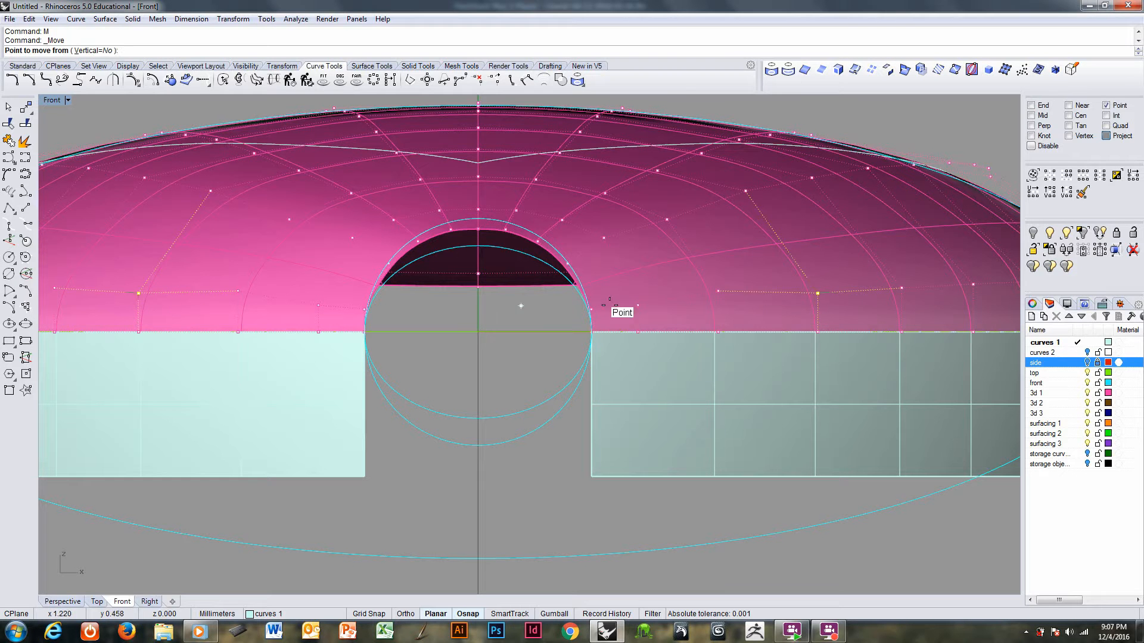
{"action": "left_click", "coordinate": [700, 311]}
{"action": "left_click", "coordinate": [701, 309]}
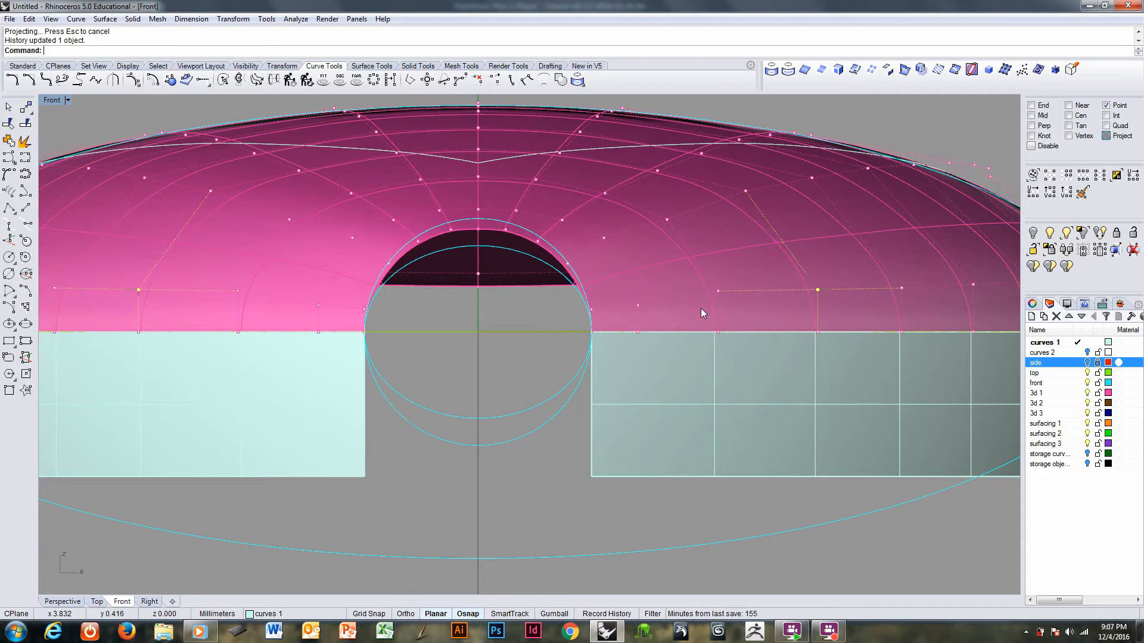
- Inspect the reshaped domed surface in the Front, Right and Perspective views, and select it in Perspective
{"action": "mouse_move", "coordinate": [621, 311]}
{"action": "right_mouse_down", "text": "ctrl"}
{"action": "mouse_move", "coordinate": [639, 273]}
{"action": "mouse_move", "coordinate": [631, 327]}
{"action": "right_mouse_up", "text": "ctrl"}
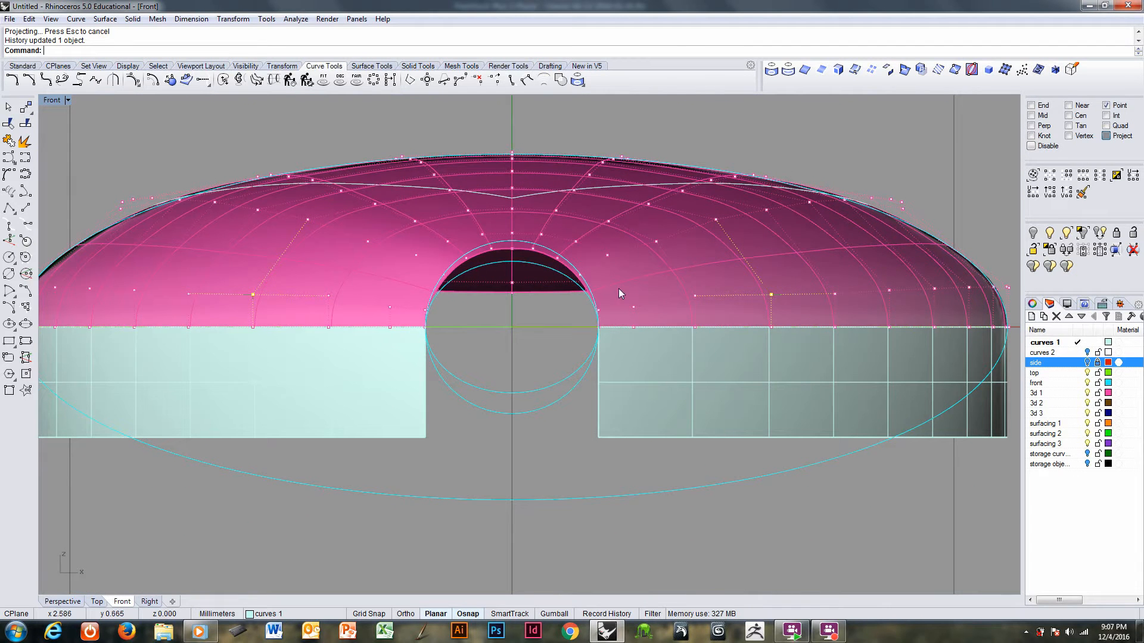
{"action": "key", "text": "ctrl+Tab"}
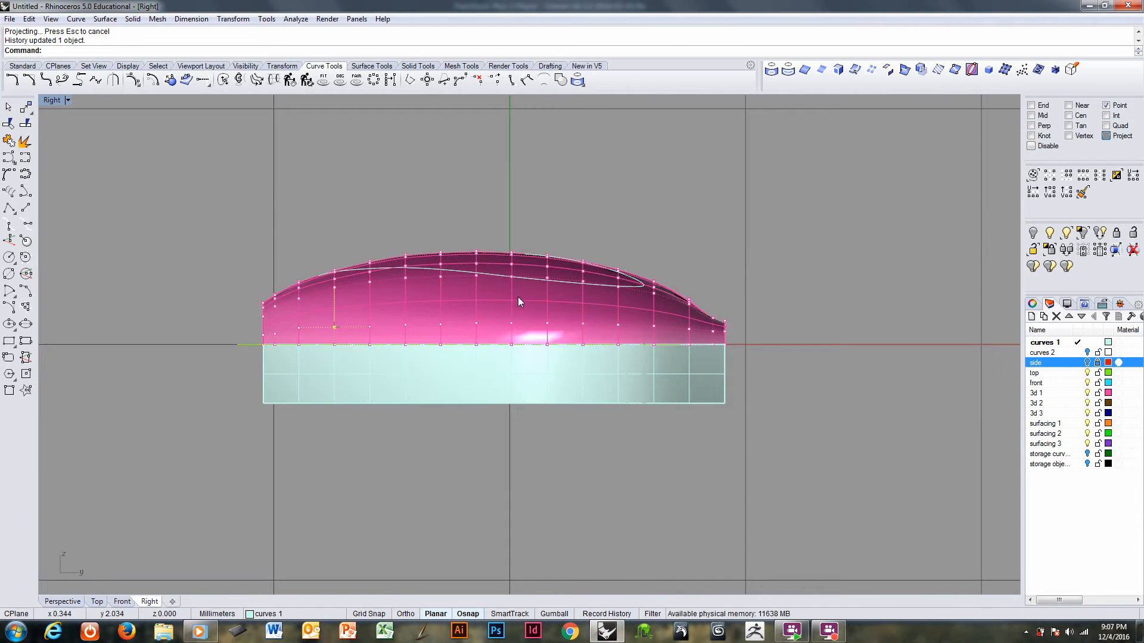
{"action": "key", "text": "ctrl+Tab"}
{"action": "right_click_drag", "start_coordinate": [517, 297], "coordinate": [523, 407]}
{"action": "left_click", "coordinate": [517, 433]}
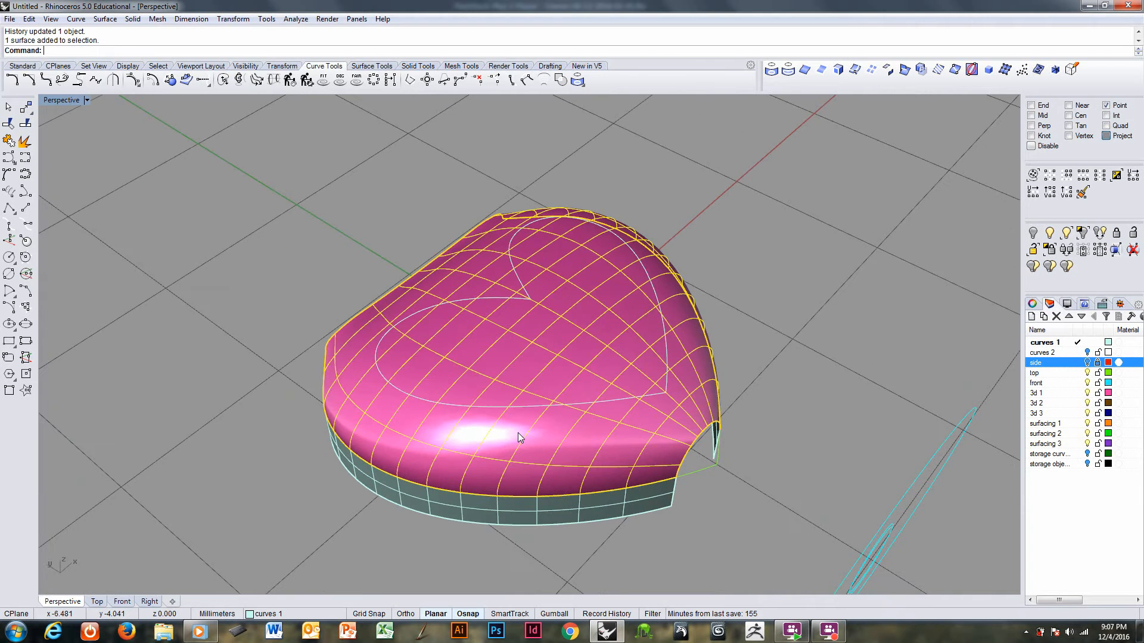
- Duplicate the selected pink domed surface in place and move the copy to the "storage objects" layer
{"action": "key", "text": "ctrl+c"}
{"action": "key", "text": "ctrl+v"}
{"action": "right_click", "coordinate": [519, 433]}
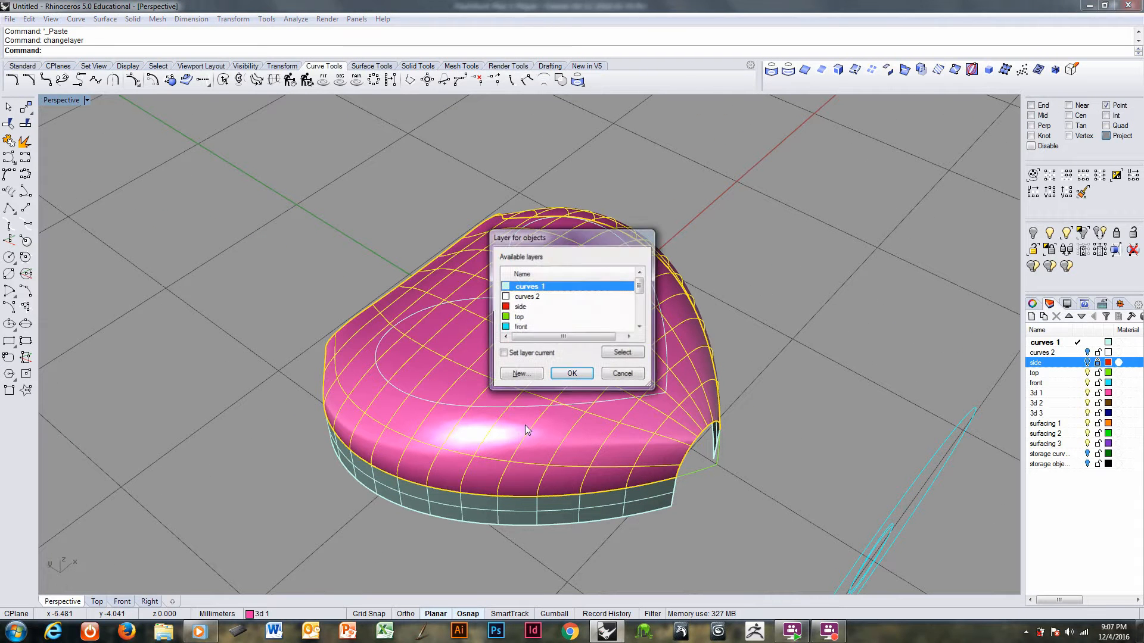
{"action": "scroll", "coordinate": [637, 299], "scroll_direction": "down", "scroll_amount": 3}
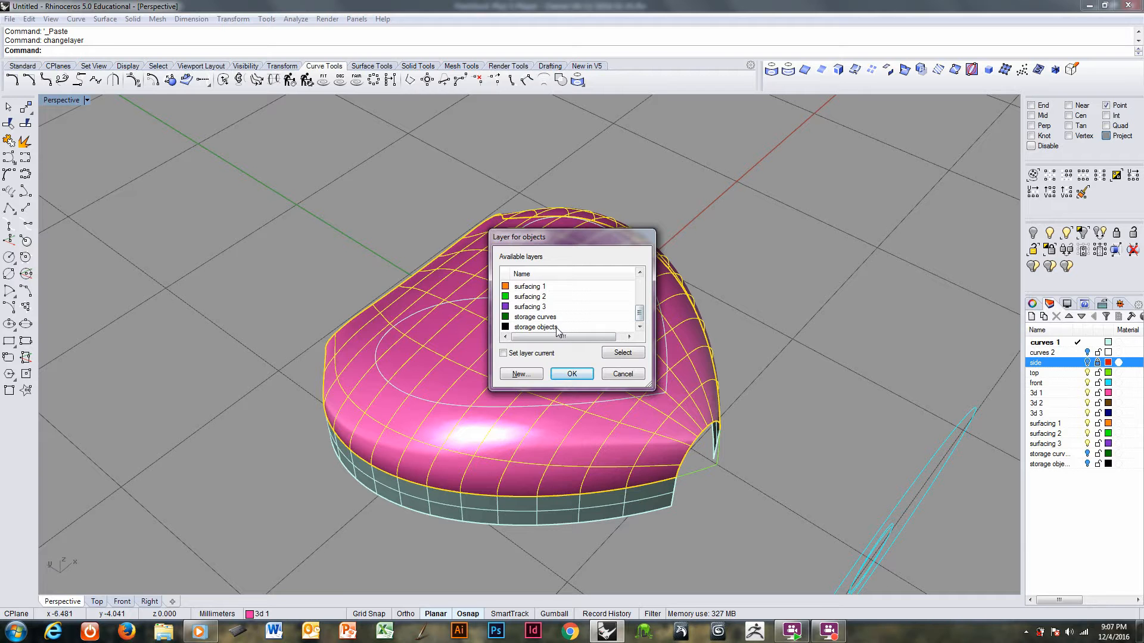
{"action": "left_click", "coordinate": [557, 327]}
{"action": "left_click", "coordinate": [570, 373]}
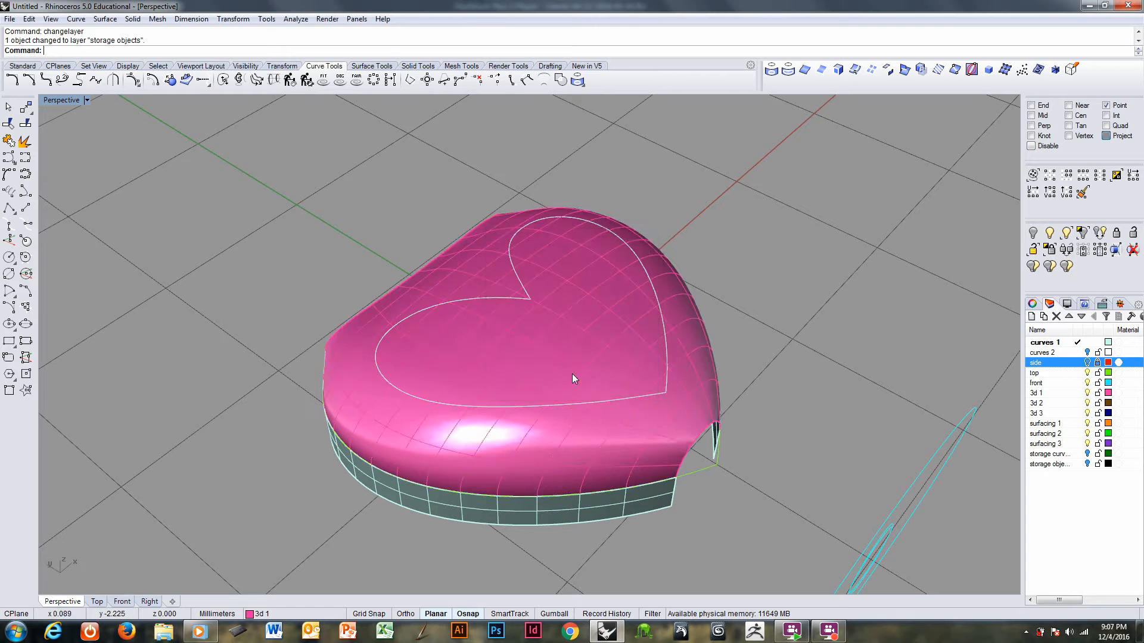
- Hide the "3d 1" and "curves 1" layers and make the "top" layer current
{"action": "right_click_drag", "start_coordinate": [573, 376], "coordinate": [617, 385]}
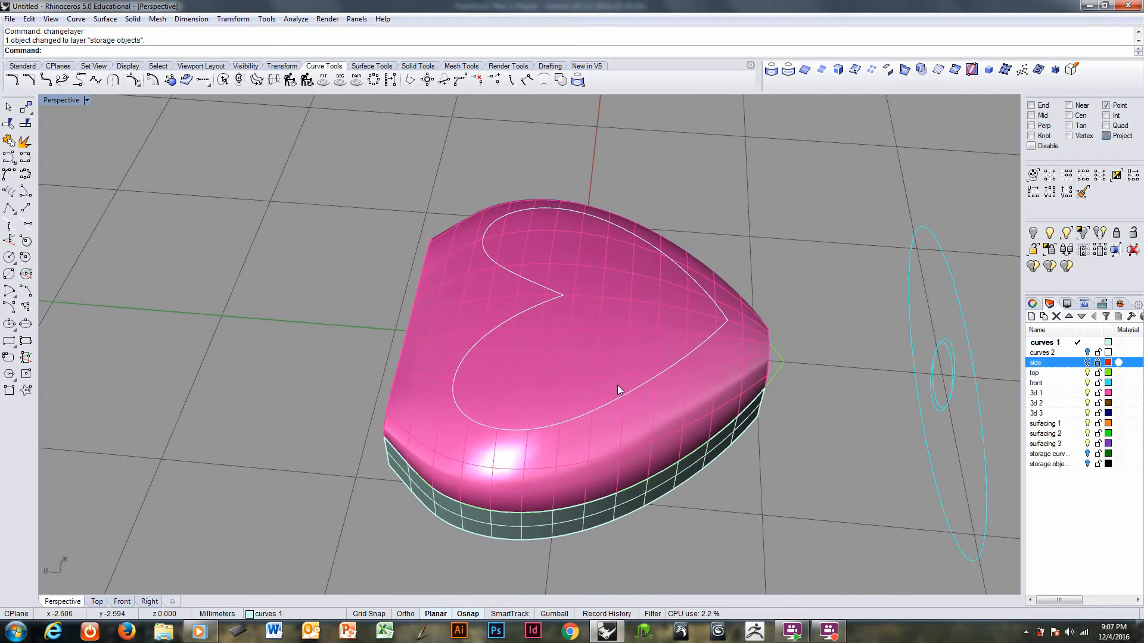
{"action": "left_click", "coordinate": [613, 399]}
{"action": "right_click_drag", "start_coordinate": [566, 416], "coordinate": [501, 442]}
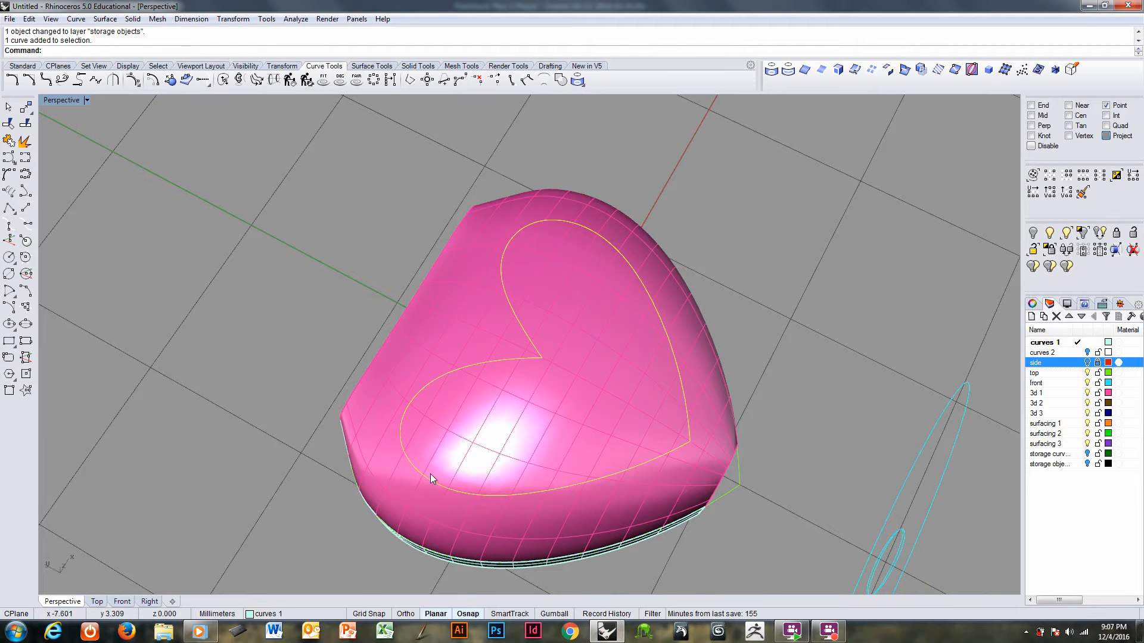
{"action": "right_click_drag", "start_coordinate": [518, 405], "coordinate": [694, 414]}
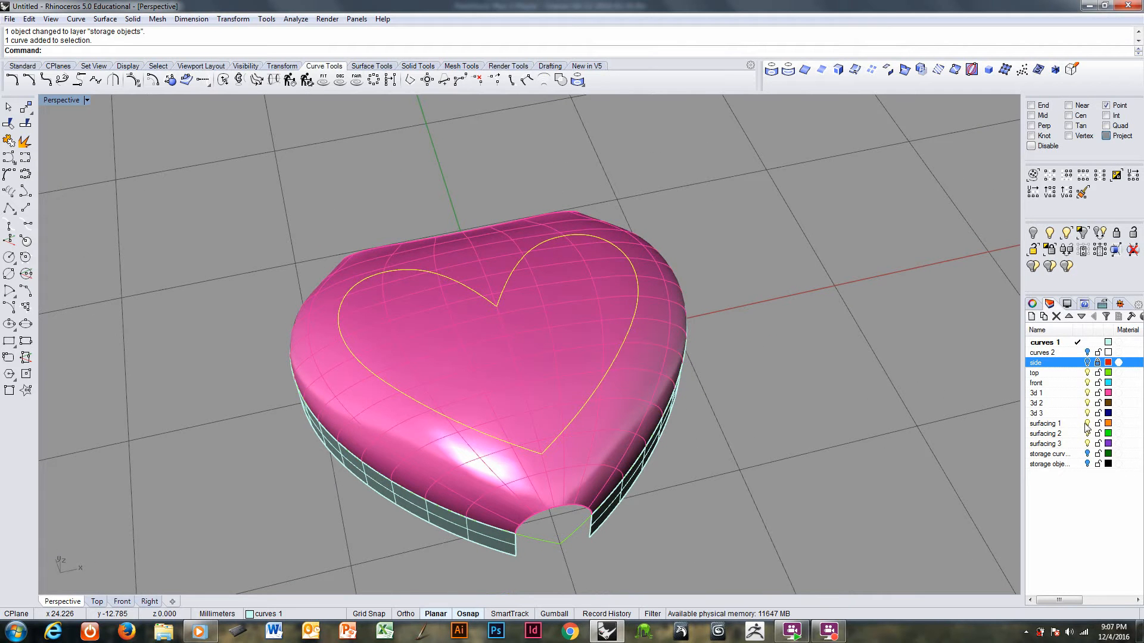
{"action": "left_click", "coordinate": [1088, 393]}
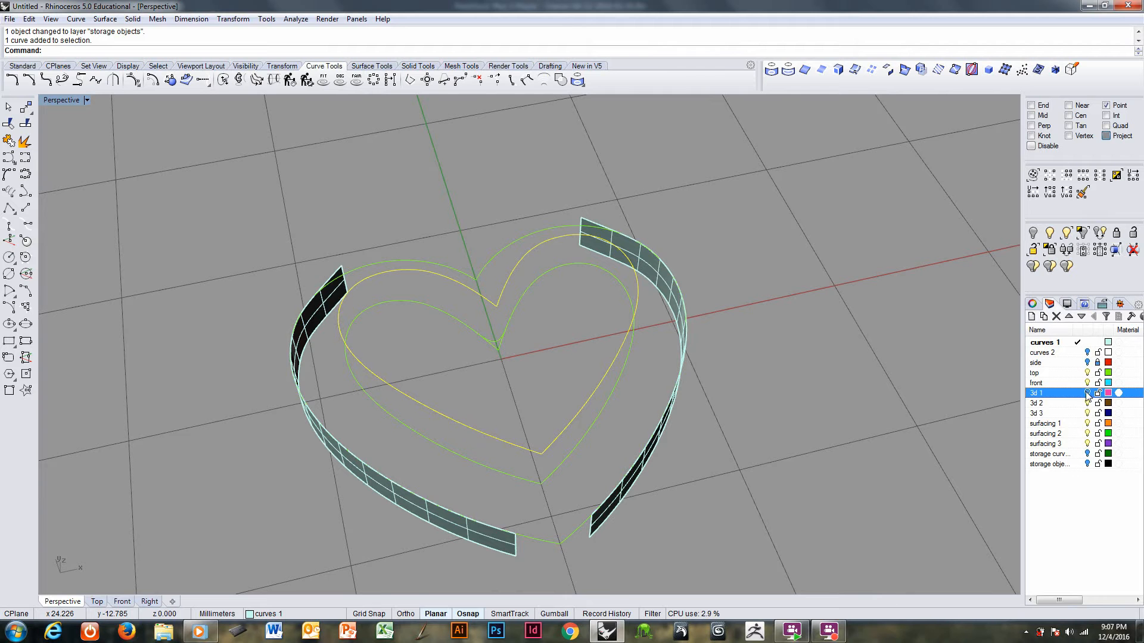
{"action": "right_click_drag", "start_coordinate": [870, 403], "coordinate": [873, 357]}
{"action": "left_click", "coordinate": [873, 356]}
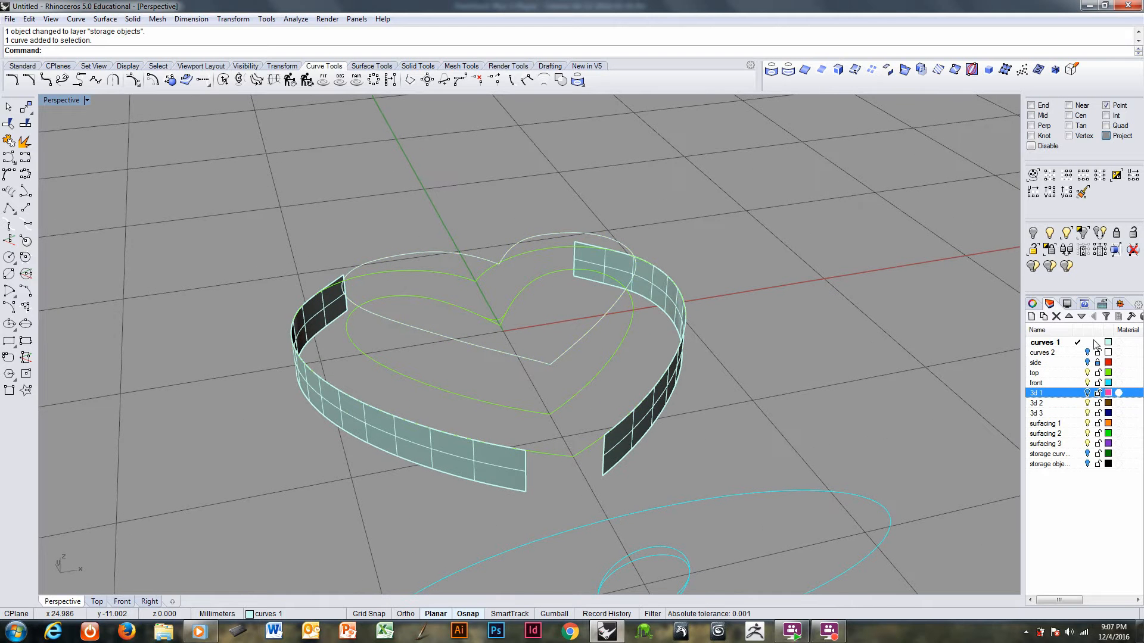
{"action": "left_click", "coordinate": [1082, 372]}
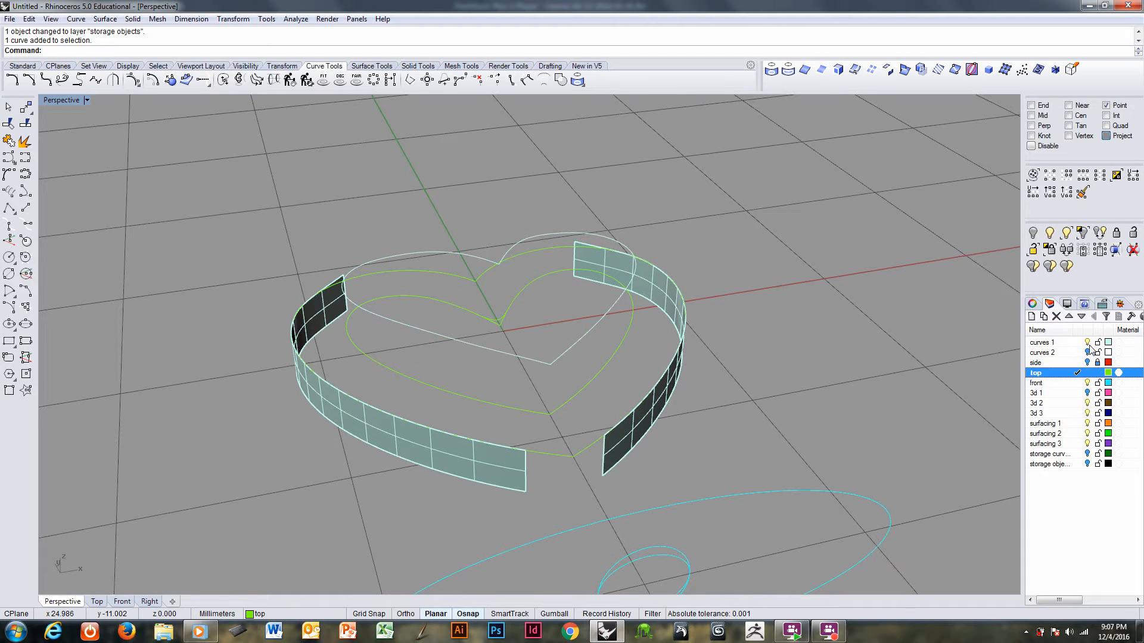
{"action": "left_click", "coordinate": [1087, 342]}
- In the Top view, select the inner heart curve with the pointed cleft and show the "3d 1" layer
{"action": "right_click_drag", "start_coordinate": [596, 324], "coordinate": [595, 370]}
{"action": "key", "text": "ctrl+F1"}
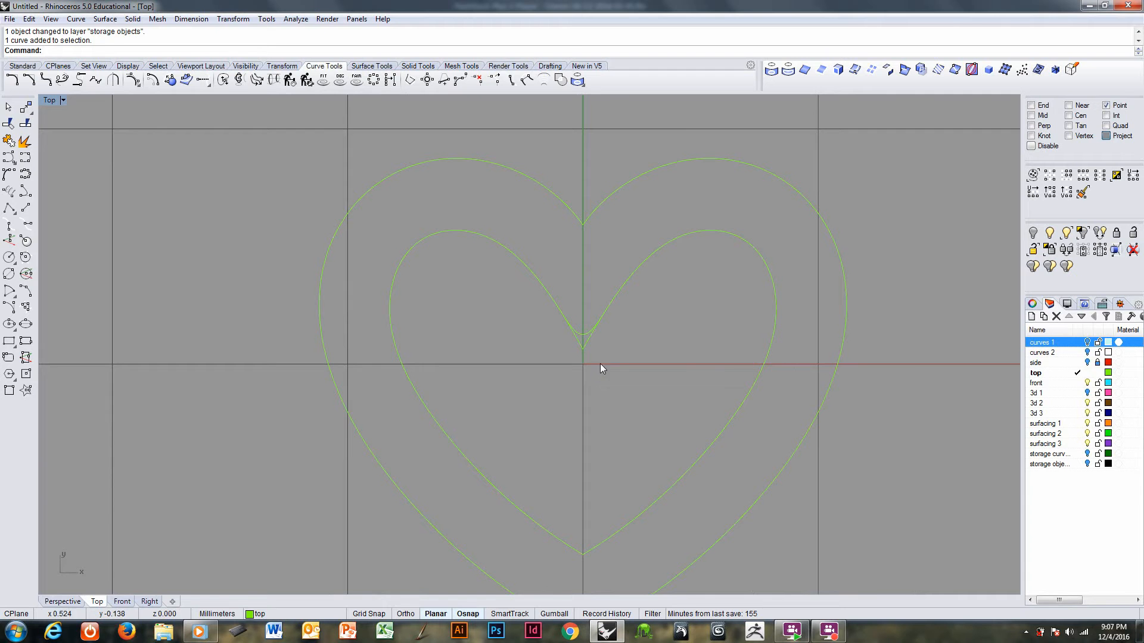
{"action": "mouse_move", "coordinate": [561, 328]}
{"action": "right_mouse_down", "text": "ctrl"}
{"action": "mouse_move", "coordinate": [570, 314]}
{"action": "mouse_move", "coordinate": [577, 331]}
{"action": "right_mouse_up", "text": "ctrl"}
{"action": "left_click", "coordinate": [579, 342]}
{"action": "right_click_drag", "start_coordinate": [494, 321], "coordinate": [508, 360]}
{"action": "right_click_drag", "start_coordinate": [445, 328], "coordinate": [444, 309], "text": "ctrl"}
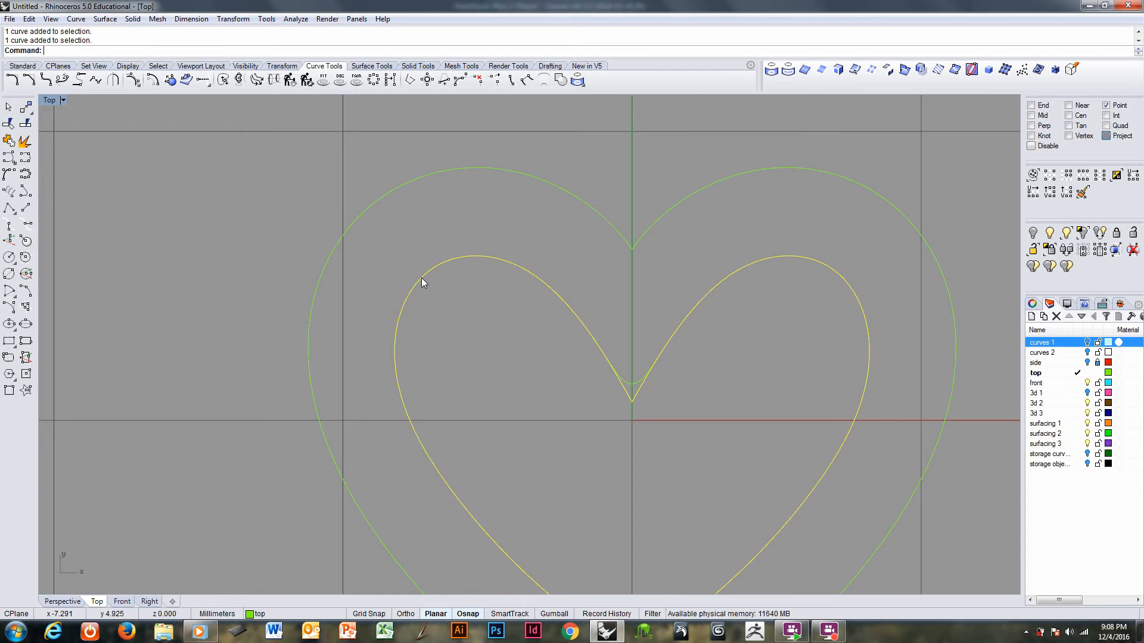
{"action": "right_click_drag", "start_coordinate": [420, 277], "coordinate": [431, 301], "text": "ctrl"}
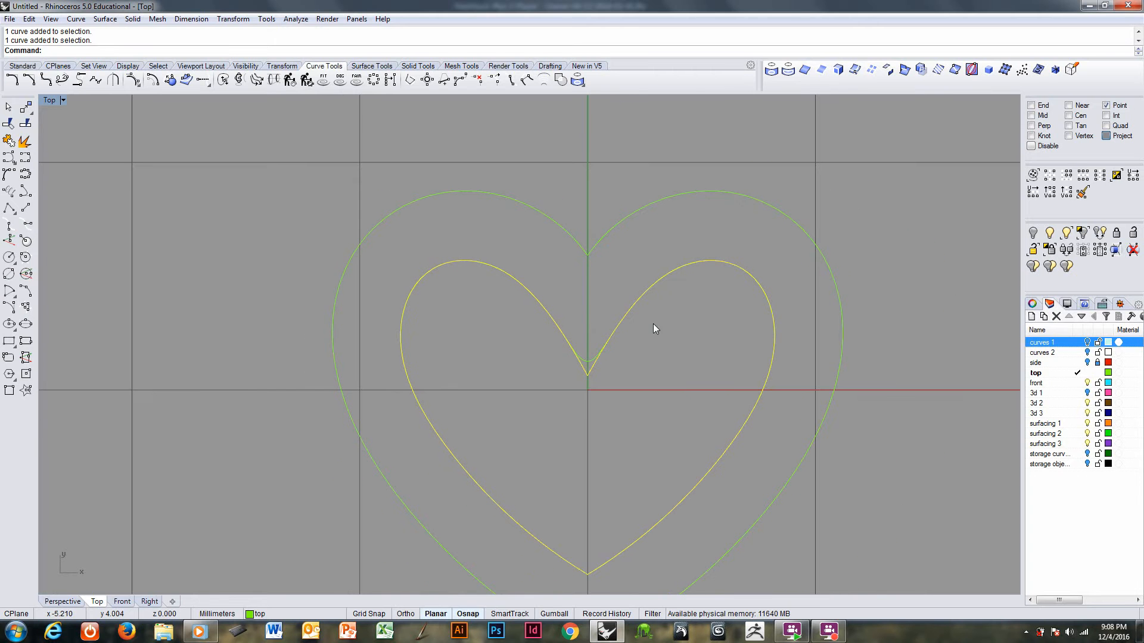
{"action": "left_click", "coordinate": [1087, 394]}
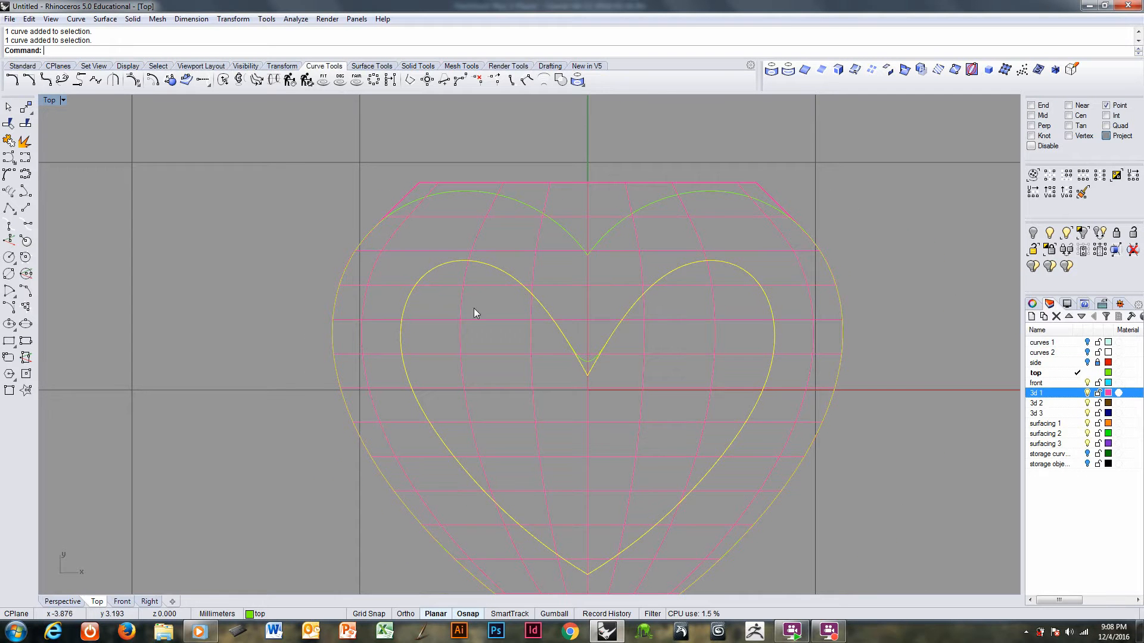
- Draw a line perpendicular to the inner heart curve from its upper left lobe outward past the outer heart outline
{"action": "right_click_drag", "start_coordinate": [431, 282], "coordinate": [426, 276], "text": "ctrl"}
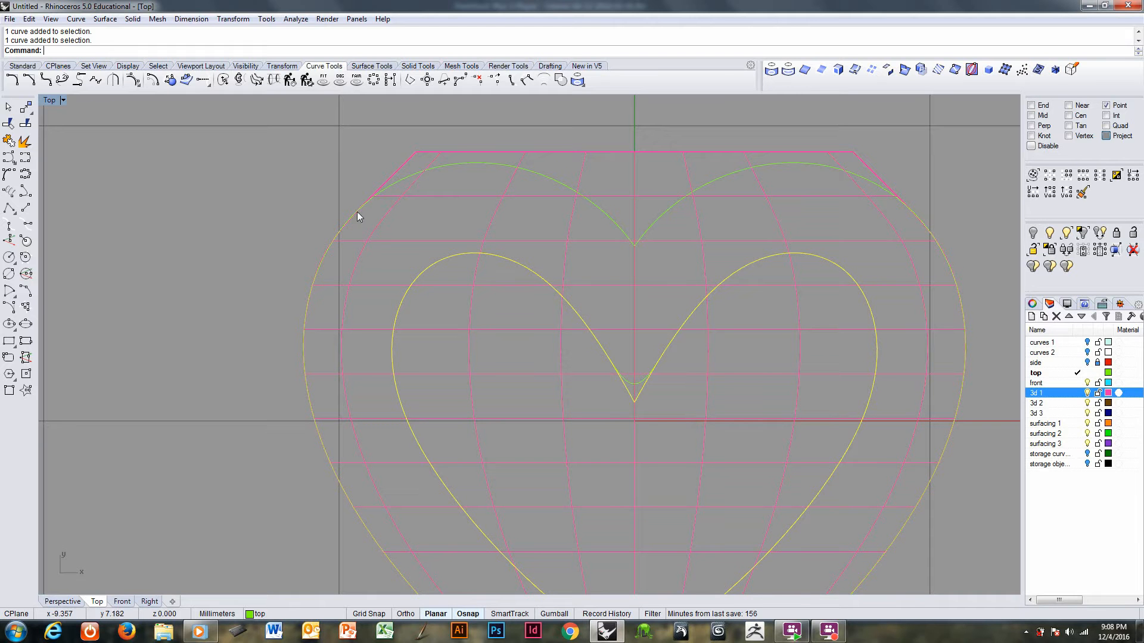
{"action": "left_click", "coordinate": [25, 224]}
{"action": "left_click", "coordinate": [424, 272]}
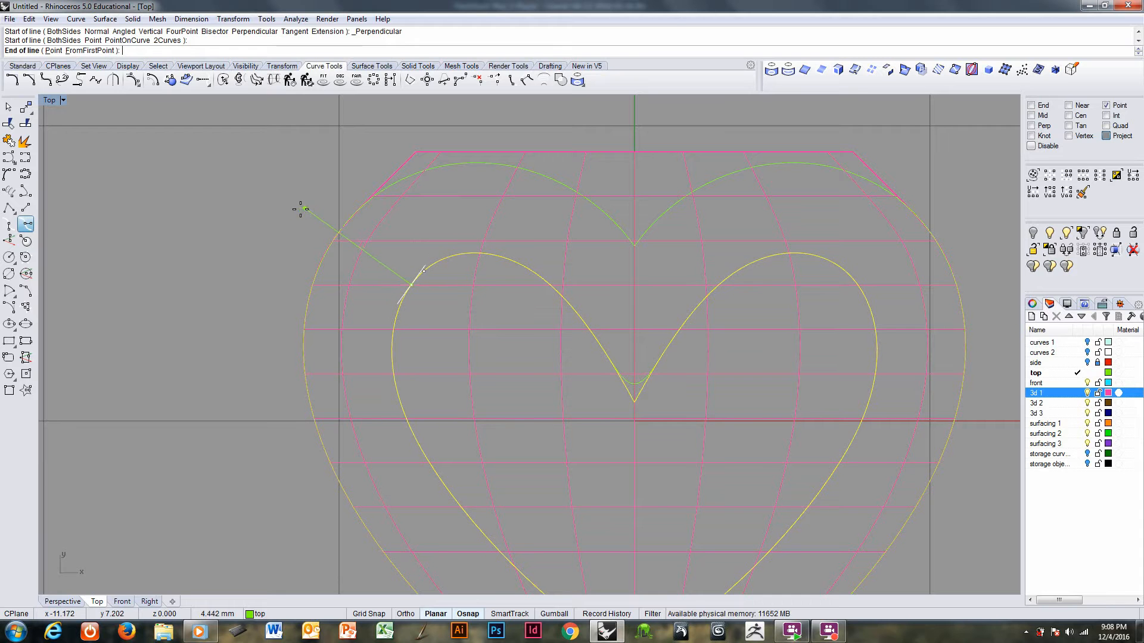
{"action": "left_click", "coordinate": [267, 221]}
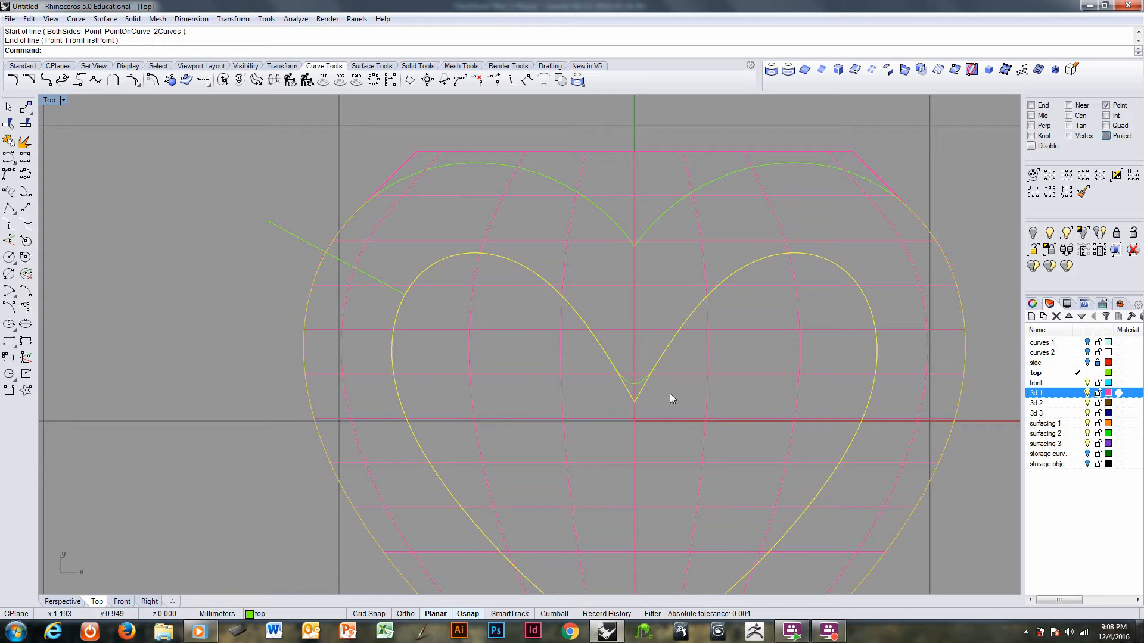
- Explode the inner pointed heart curve into its two halves and hide the right half
{"action": "scroll", "coordinate": [670, 393], "scroll_direction": "down", "scroll_amount": 3}
{"action": "right_click_drag", "start_coordinate": [599, 371], "coordinate": [512, 360]}
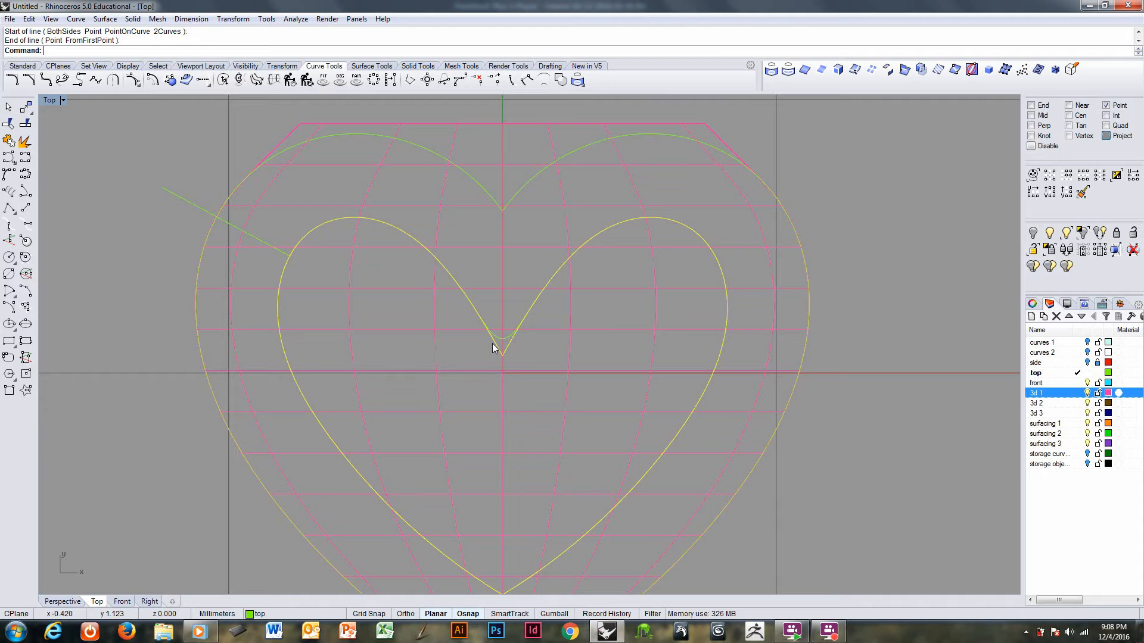
{"action": "left_click", "coordinate": [25, 141]}
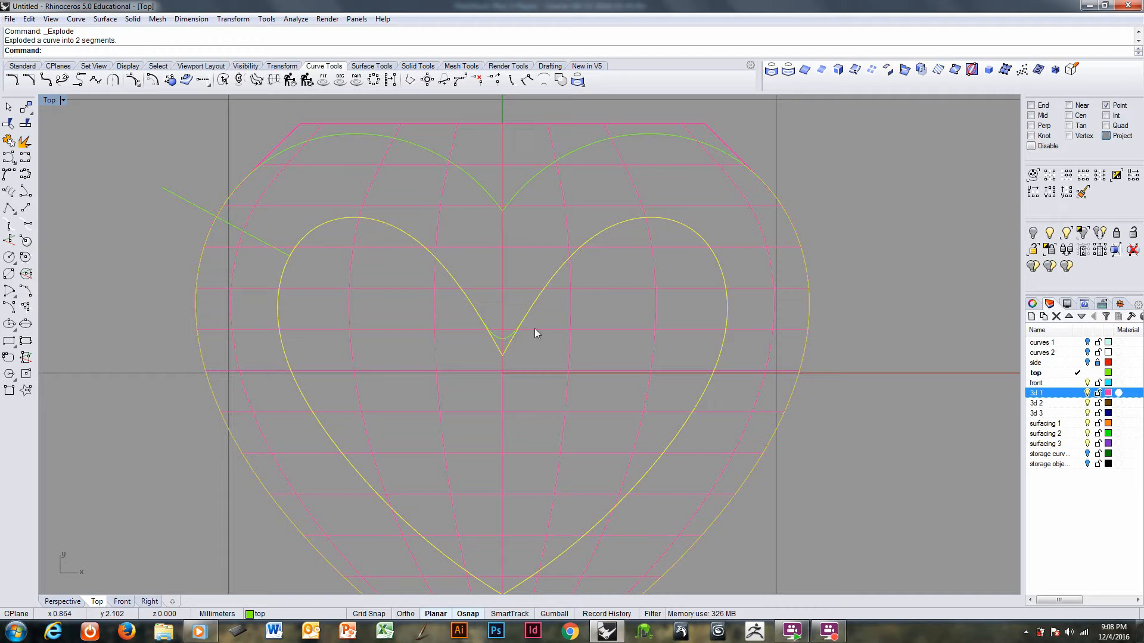
{"action": "left_click", "coordinate": [511, 343]}
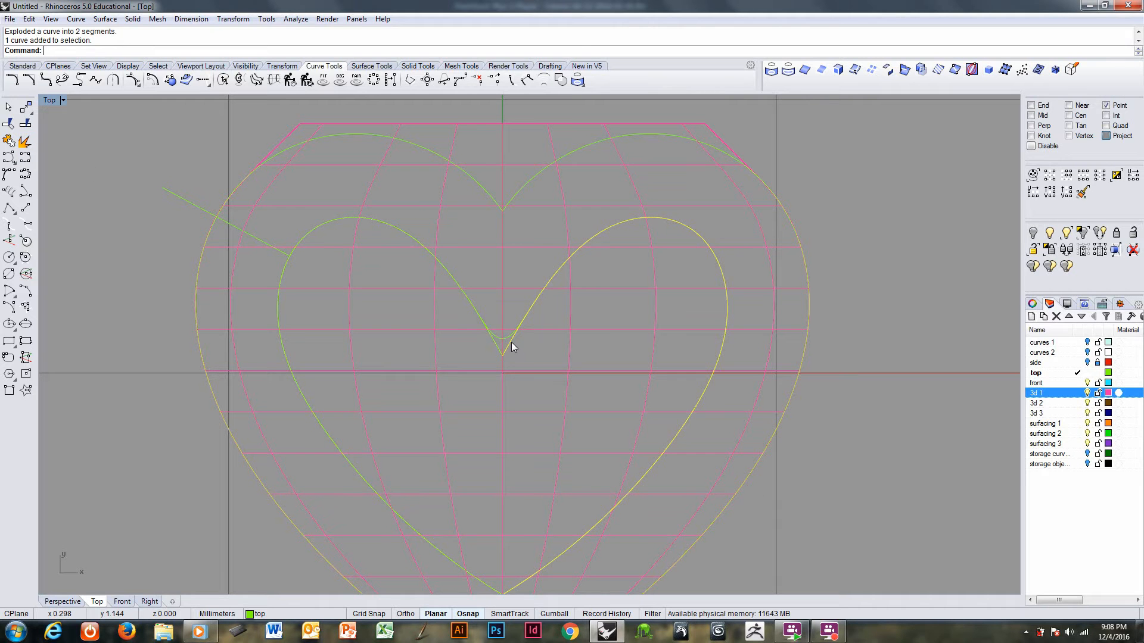
{"action": "key", "text": "ctrl+h"}
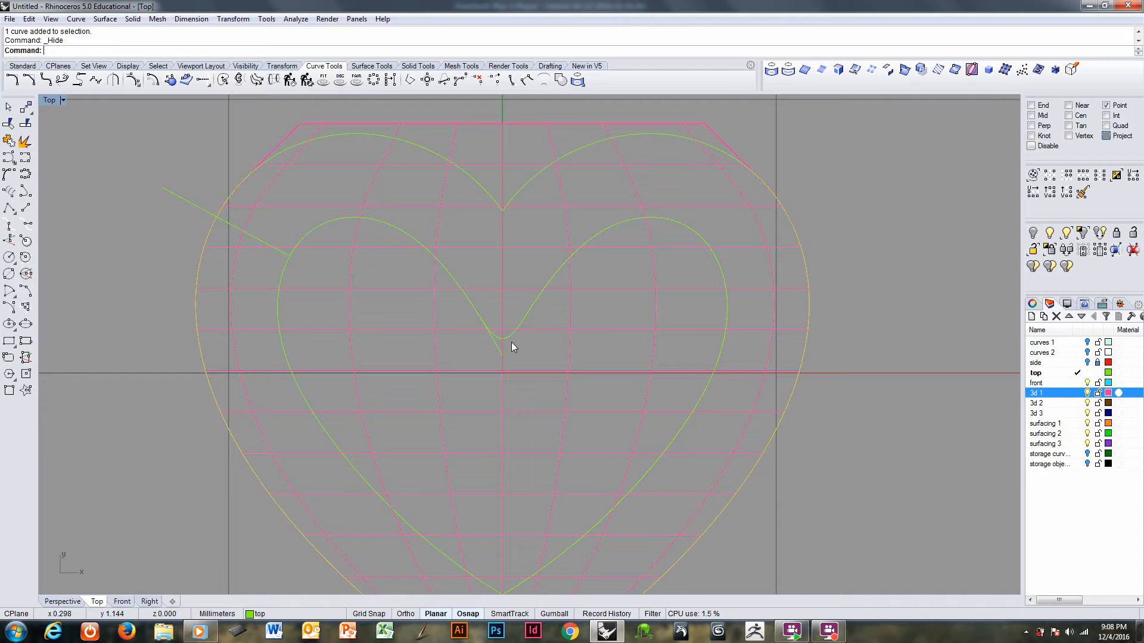
- Try a perpendicular line from the left half-heart curve's cleft endpoint using the FromFirstPoint option, and delete it
{"action": "scroll", "coordinate": [506, 344], "scroll_direction": "up", "scroll_amount": 2}
{"action": "left_click", "coordinate": [499, 348]}
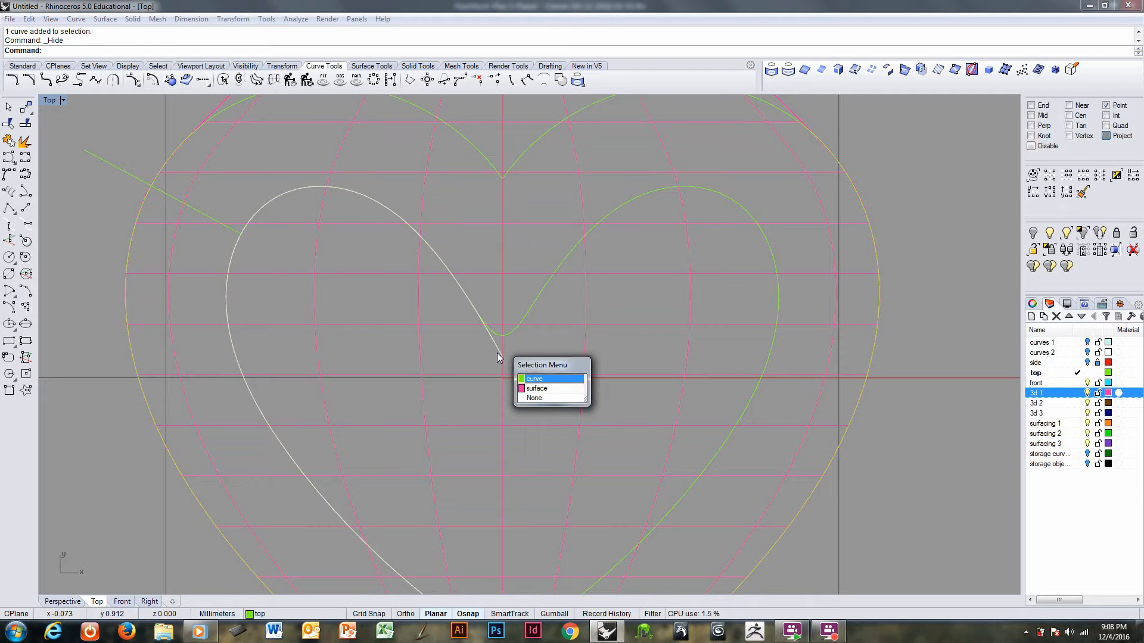
{"action": "key", "text": "Return"}
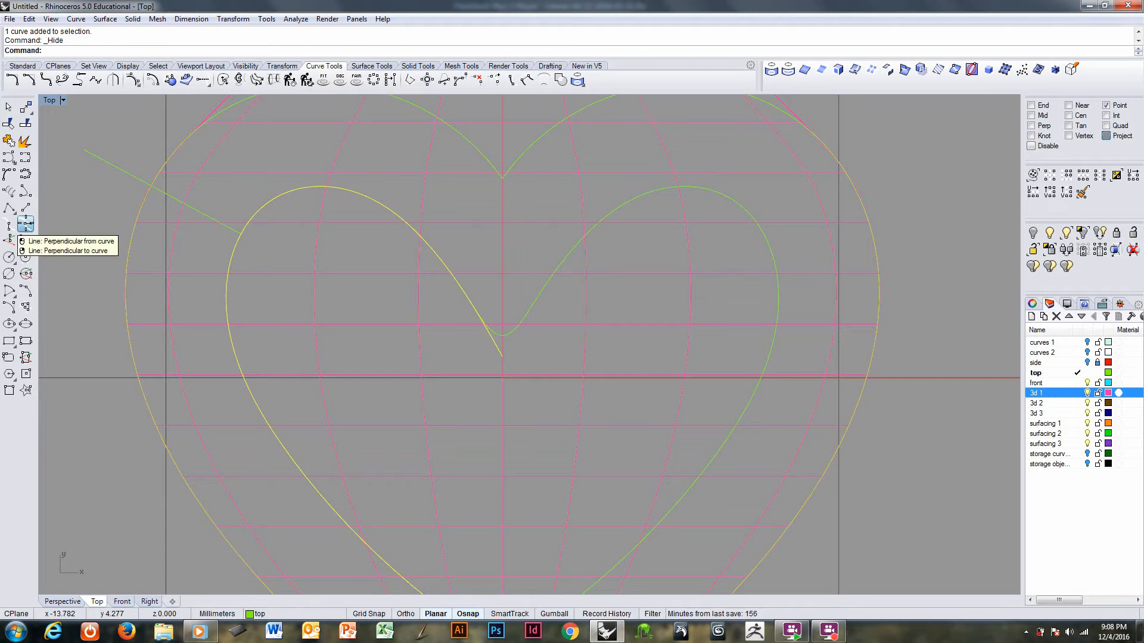
{"action": "left_click", "coordinate": [27, 226]}
{"action": "left_click", "coordinate": [505, 357]}
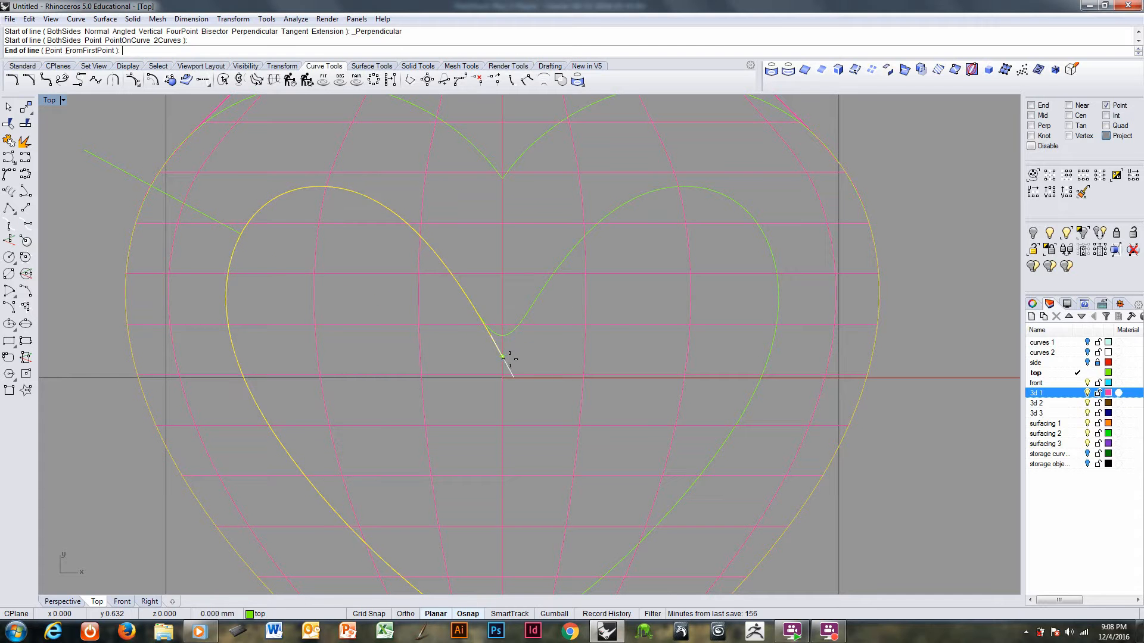
{"action": "type", "text": "f"}
{"action": "key", "text": "Return"}
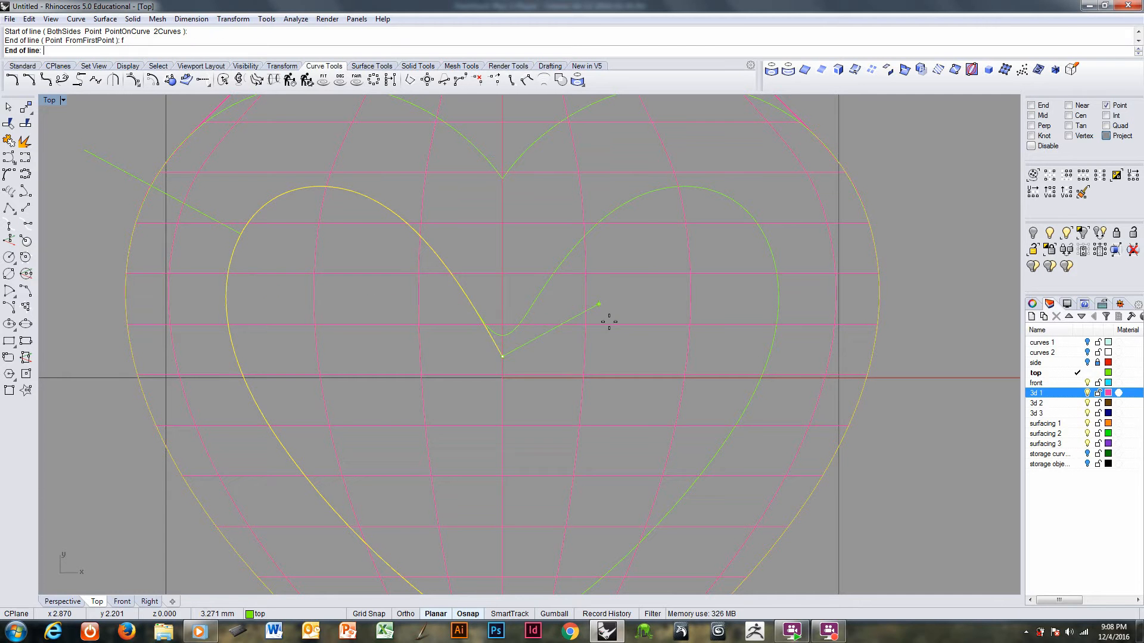
{"action": "left_click", "coordinate": [663, 289]}
{"action": "scroll", "coordinate": [624, 314], "scroll_direction": "down", "scroll_amount": 2}
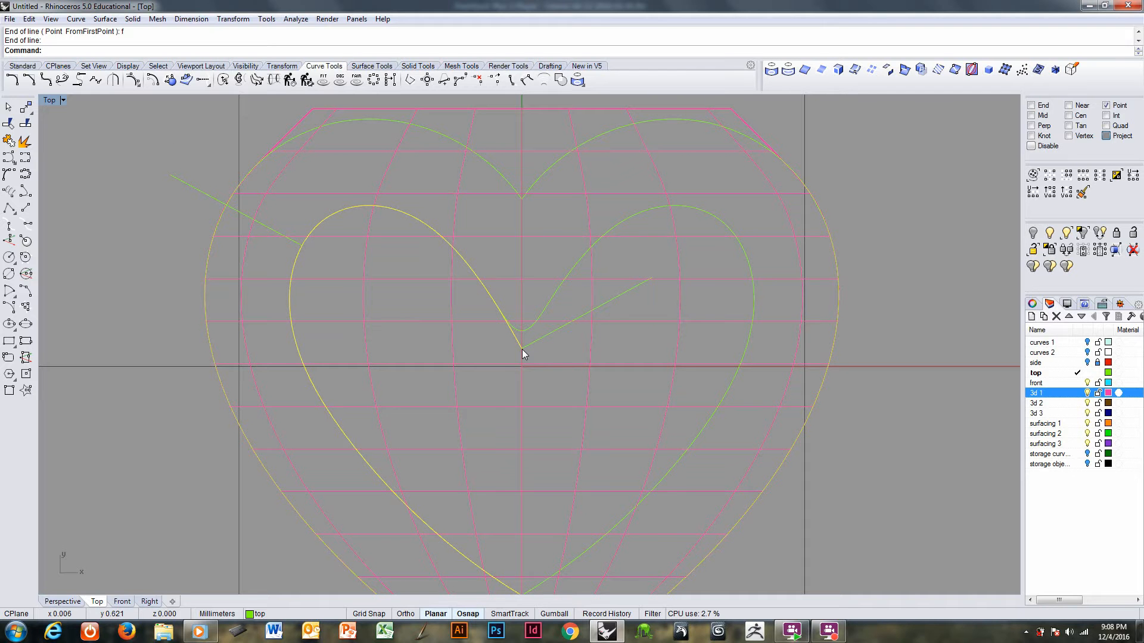
{"action": "left_click", "coordinate": [552, 338]}
{"action": "key", "text": "Delete"}
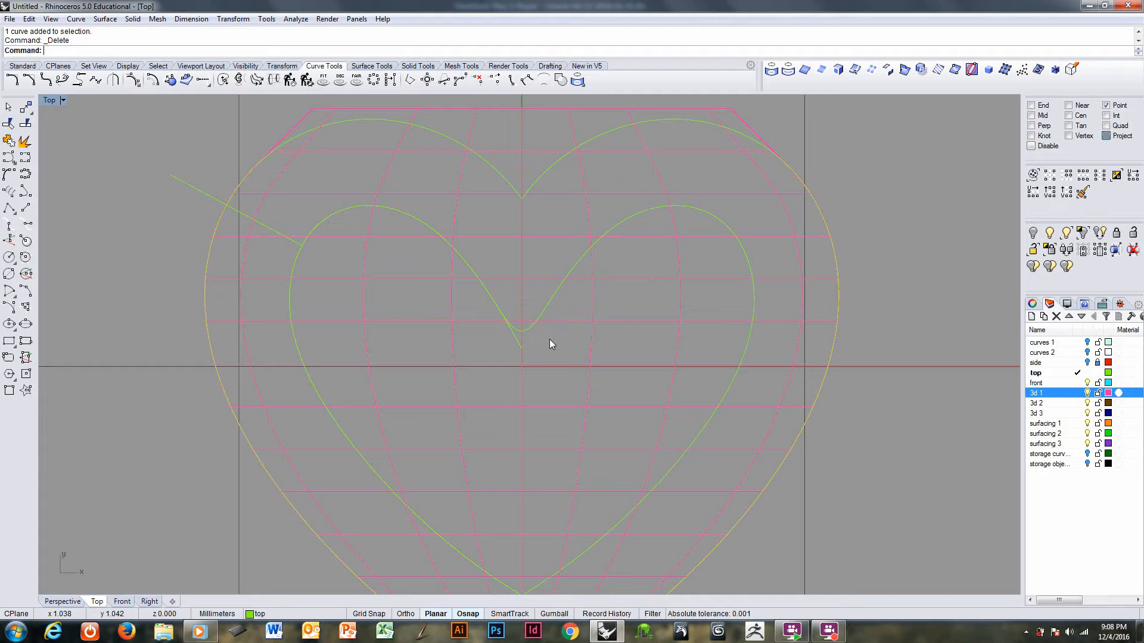
- Enable End snapping and start a line perpendicular to the left half-heart curve at its cleft endpoint
{"action": "left_click", "coordinate": [23, 228]}
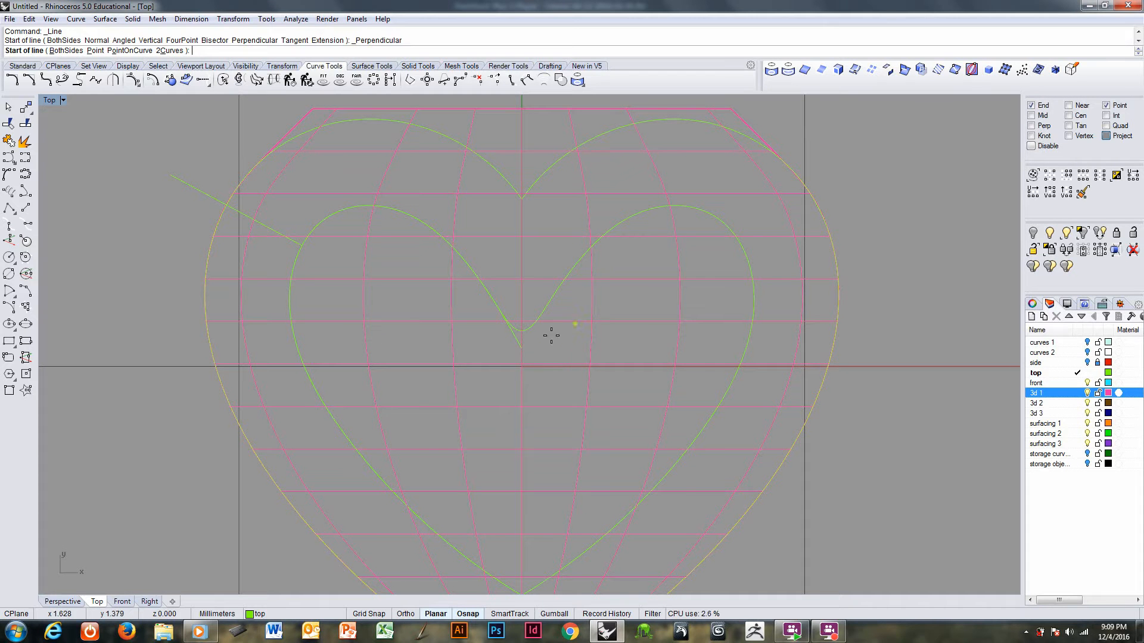
{"action": "left_click", "coordinate": [519, 342]}
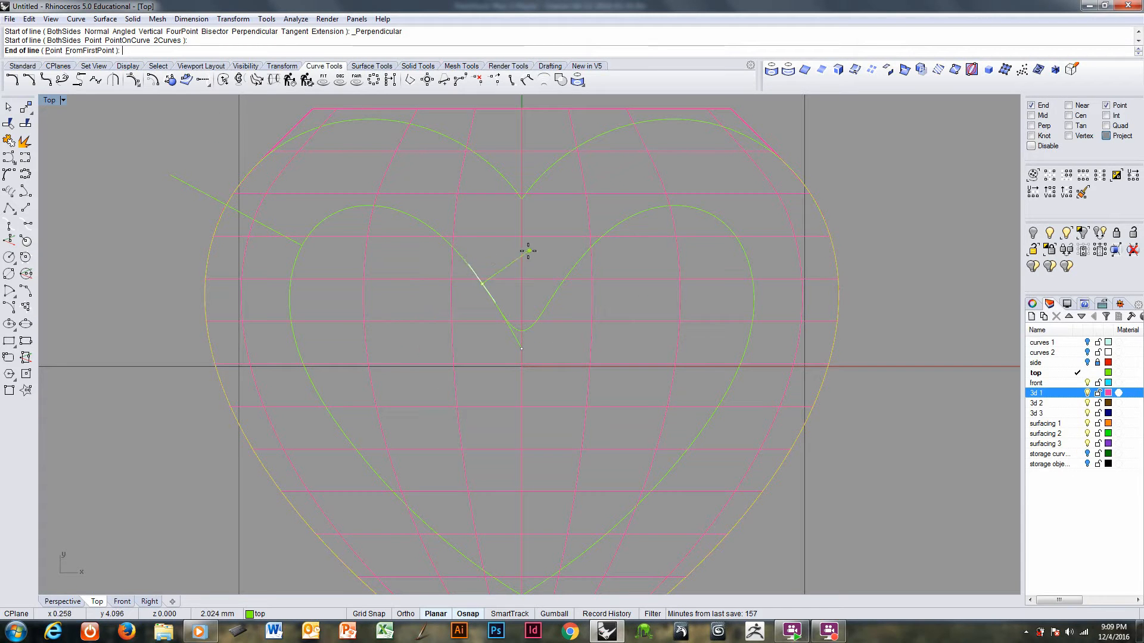
- Draw a line perpendicular to the inner heart's left side, starting at the inner notch tip and ending inside the right lobe
{"action": "left_click", "coordinate": [95, 51]}
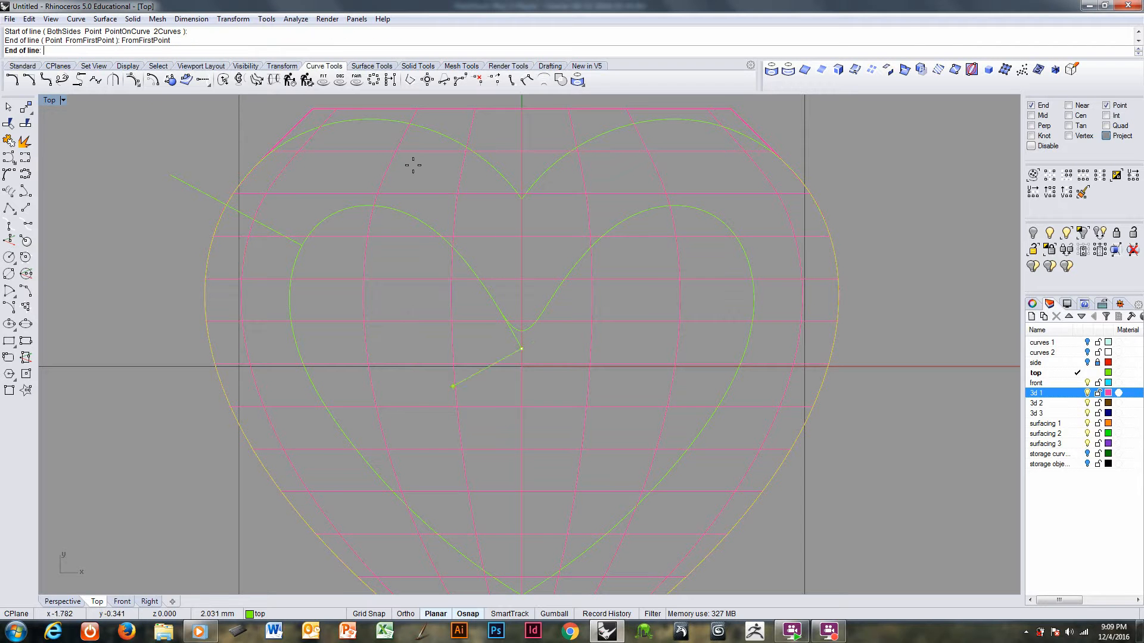
{"action": "left_click", "coordinate": [668, 278]}
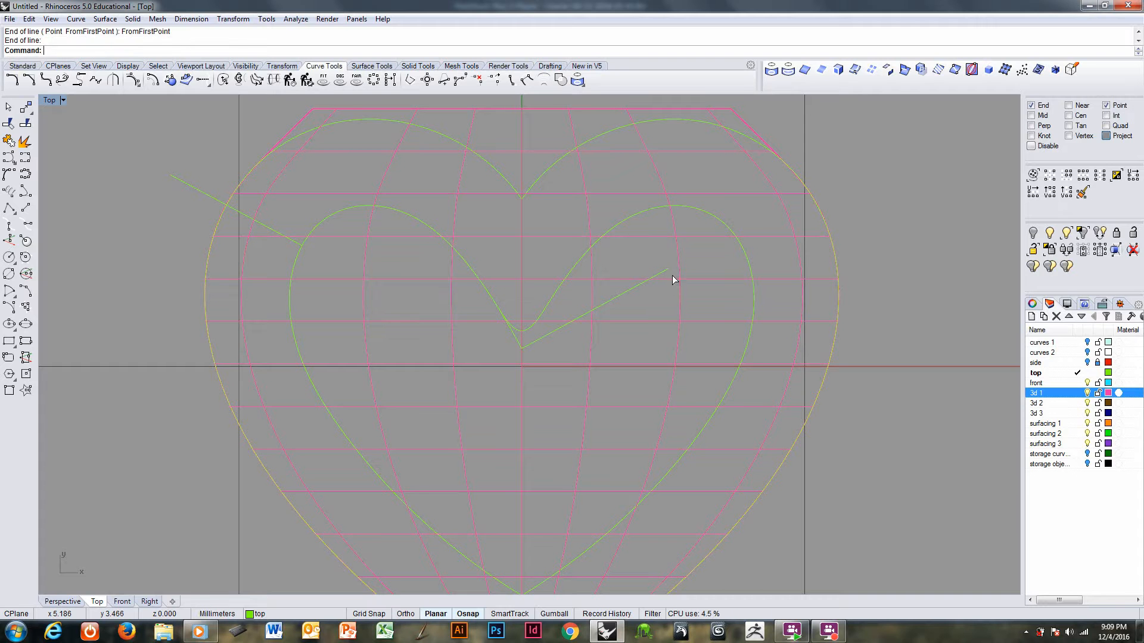
{"action": "left_click", "coordinate": [622, 296]}
{"action": "mouse_move", "coordinate": [566, 327]}
{"action": "right_mouse_down"}
{"action": "mouse_move", "coordinate": [574, 358]}
{"action": "mouse_move", "coordinate": [527, 354]}
{"action": "right_mouse_up"}
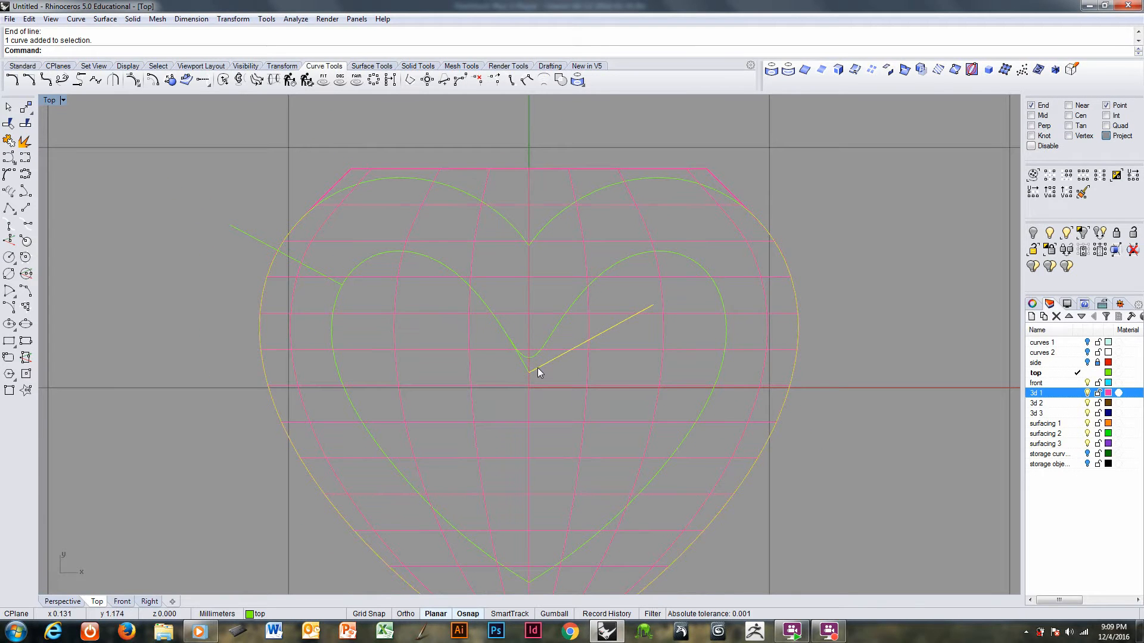
- Unhide only the right half of the inner heart curve that ends in a sharp notch
{"action": "key", "text": "ctrl+shift+h"}
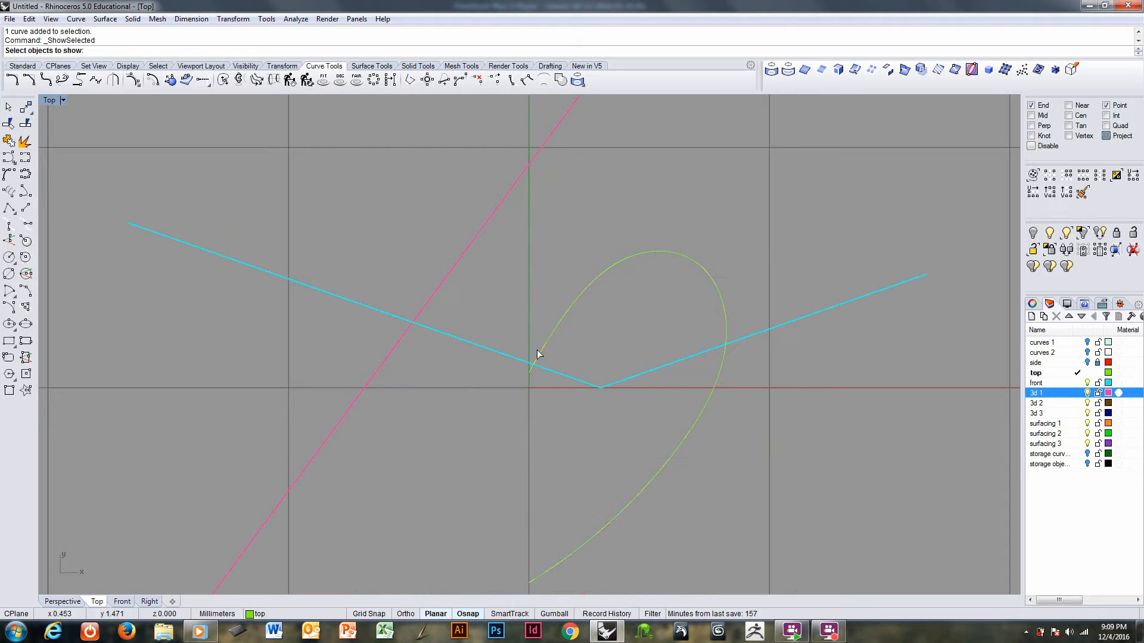
{"action": "left_click", "coordinate": [539, 352]}
{"action": "right_click", "coordinate": [539, 352]}
{"action": "right_click_drag", "start_coordinate": [539, 351], "coordinate": [540, 370], "text": "ctrl"}
- Mirror the perpendicular line on the heart's left lobe across the vertical axis through the origin (0)
{"action": "left_click", "coordinate": [352, 280]}
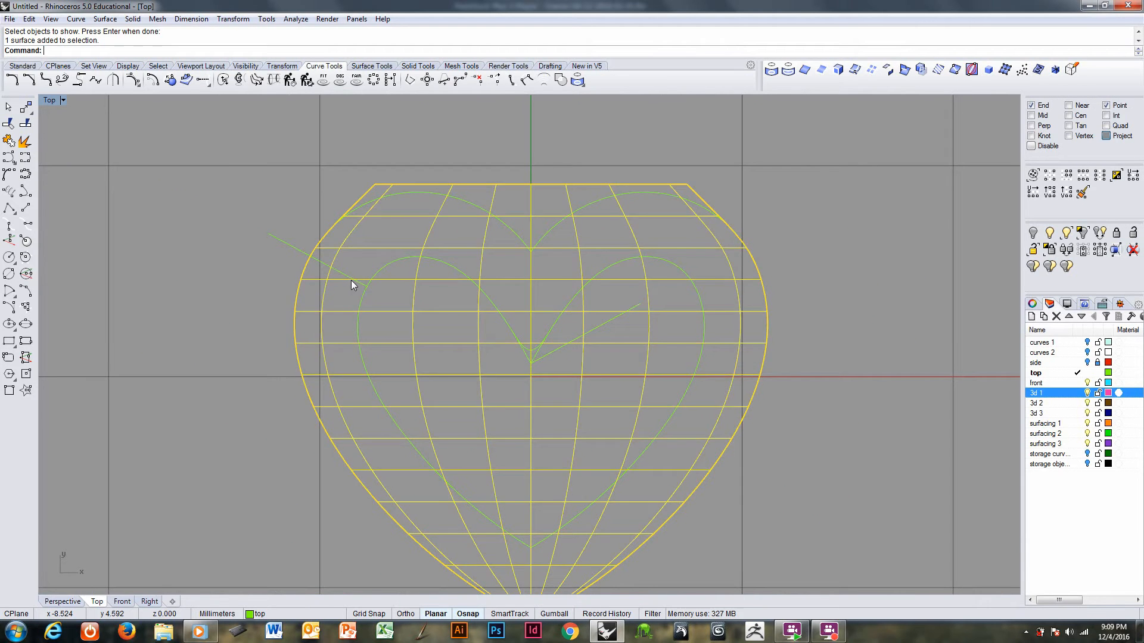
{"action": "left_click", "coordinate": [352, 276]}
{"action": "right_click_drag", "start_coordinate": [381, 269], "coordinate": [382, 278], "text": "ctrl"}
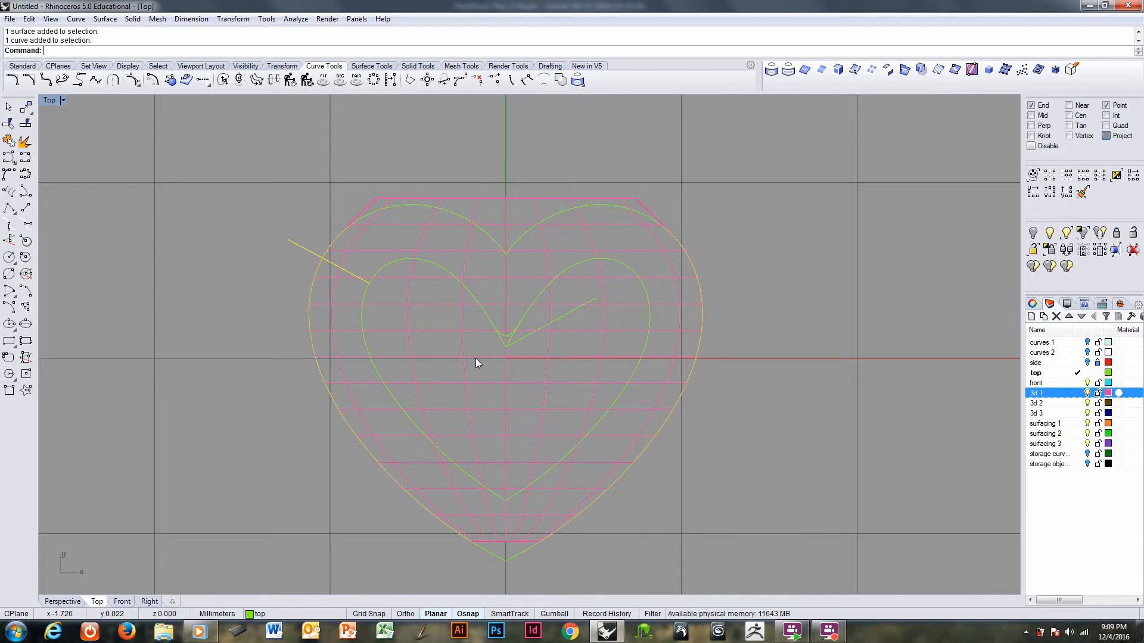
{"action": "type", "text": "mirror"}
{"action": "key", "text": "Return"}
{"action": "type", "text": "0"}
{"action": "key", "text": "Return"}
{"action": "left_click", "coordinate": [491, 398]}
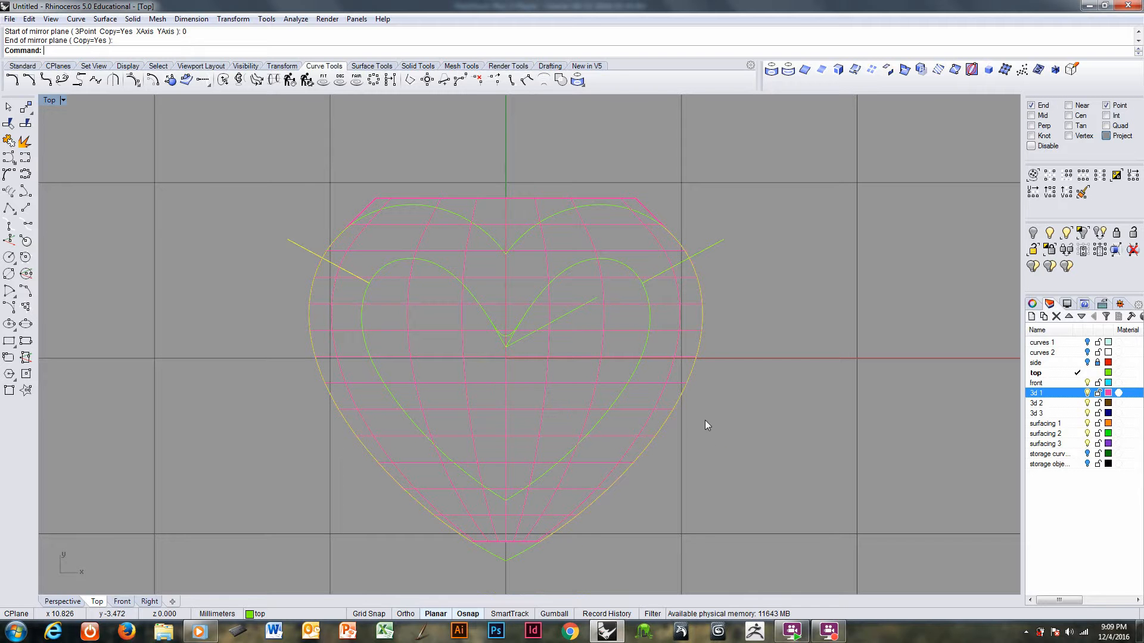
- Show the curves 1 layer in the Perspective view
{"action": "key", "text": "ctrl+Tab"}
{"action": "key", "text": "ctrl+Tab"}
{"action": "key", "text": "ctrl+Tab"}
{"action": "mouse_move", "coordinate": [711, 420]}
{"action": "right_mouse_down"}
{"action": "mouse_move", "coordinate": [737, 400]}
{"action": "mouse_move", "coordinate": [600, 391]}
{"action": "mouse_move", "coordinate": [727, 401]}
{"action": "right_mouse_up"}
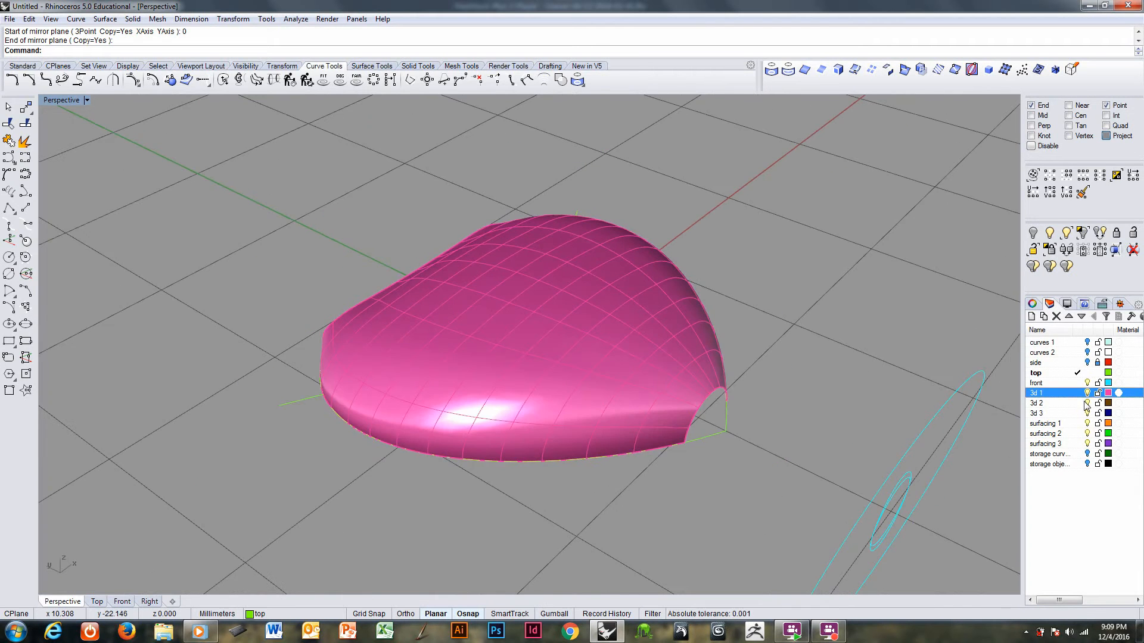
{"action": "left_click", "coordinate": [1087, 342]}
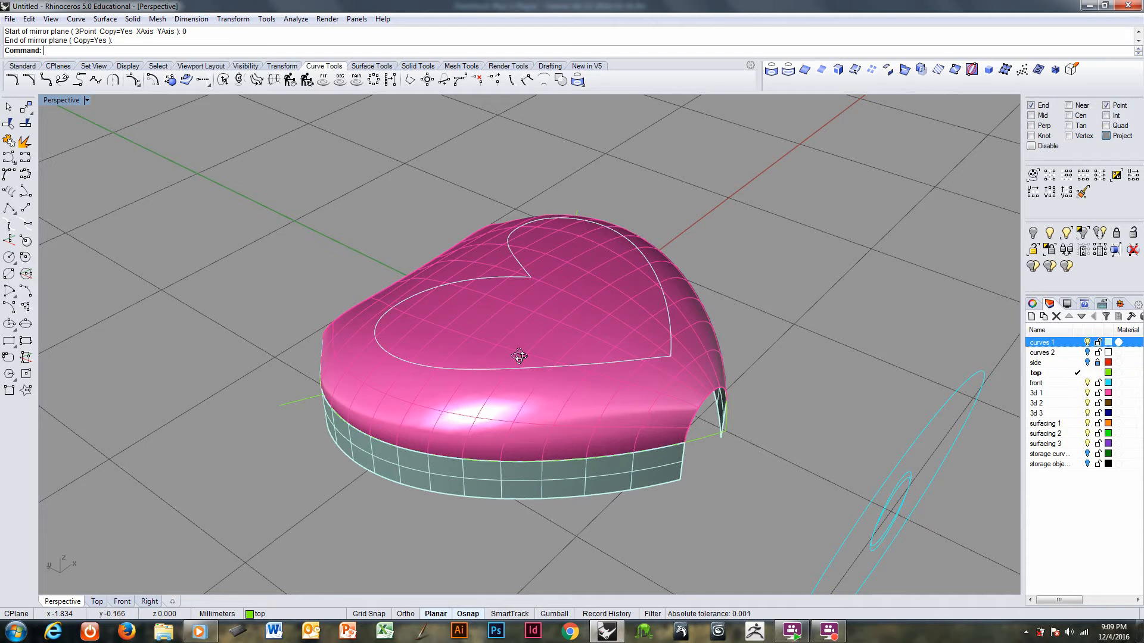
{"action": "mouse_move", "coordinate": [517, 358]}
{"action": "right_mouse_down"}
{"action": "mouse_move", "coordinate": [566, 361]}
{"action": "mouse_move", "coordinate": [530, 374]}
{"action": "right_mouse_up"}
{"action": "scroll", "coordinate": [531, 371], "scroll_direction": "up", "scroll_amount": 3}
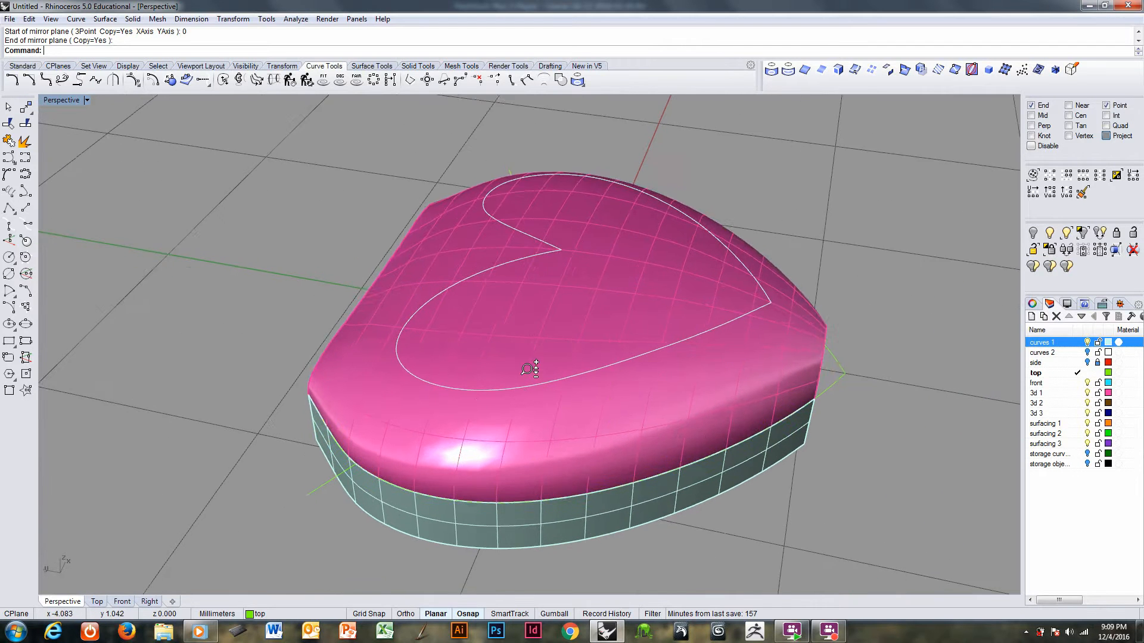
- Split the pink domed surface with the small heart curve lying on it
{"action": "left_click", "coordinate": [521, 387]}
{"action": "left_click", "coordinate": [521, 388]}
{"action": "left_click", "coordinate": [522, 388]}
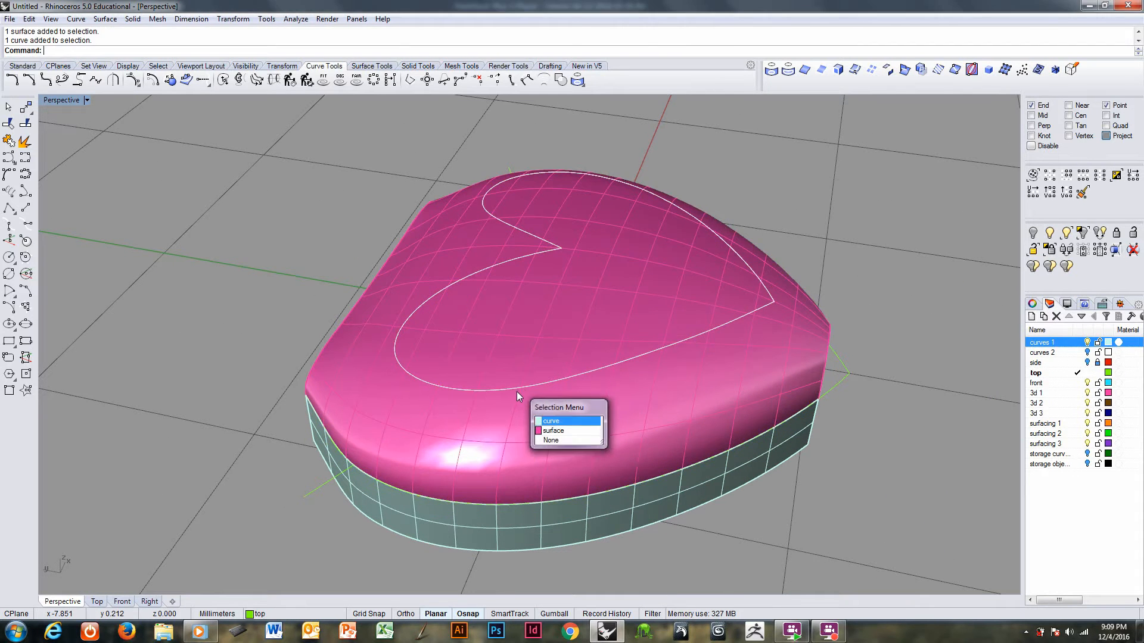
{"action": "scroll", "coordinate": [541, 374], "scroll_direction": "down", "scroll_amount": 2}
{"action": "left_click", "coordinate": [541, 402]}
{"action": "right_click_drag", "start_coordinate": [541, 402], "coordinate": [431, 395]}
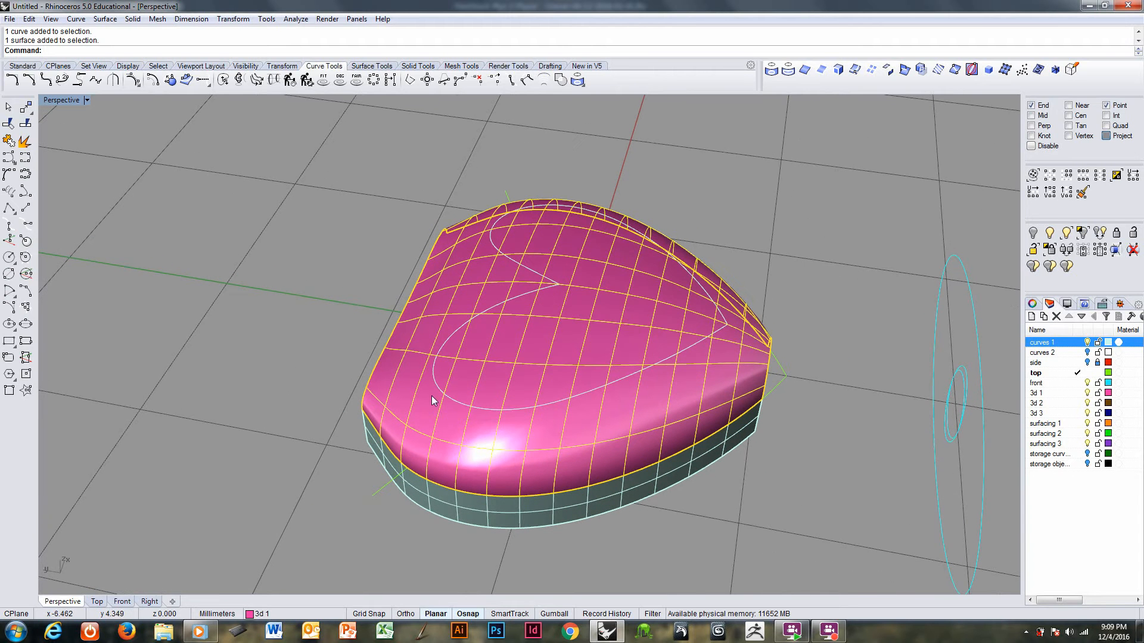
{"action": "left_click", "coordinate": [25, 123]}
{"action": "left_click", "coordinate": [508, 414]}
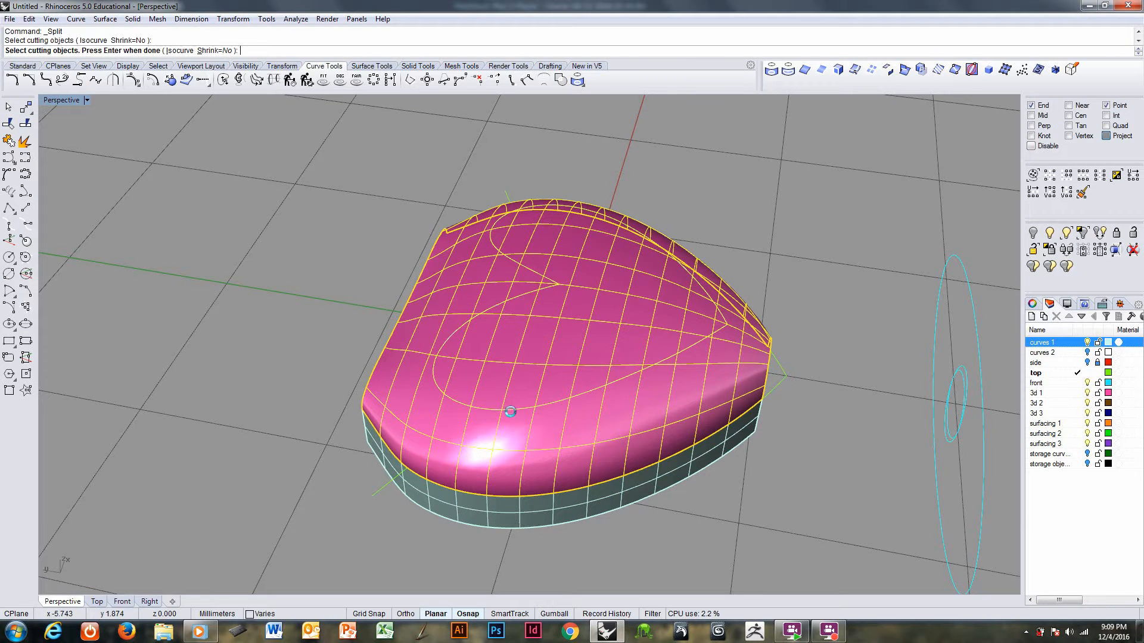
{"action": "right_click", "coordinate": [509, 414]}
{"action": "right_click_drag", "start_coordinate": [468, 393], "coordinate": [614, 432]}
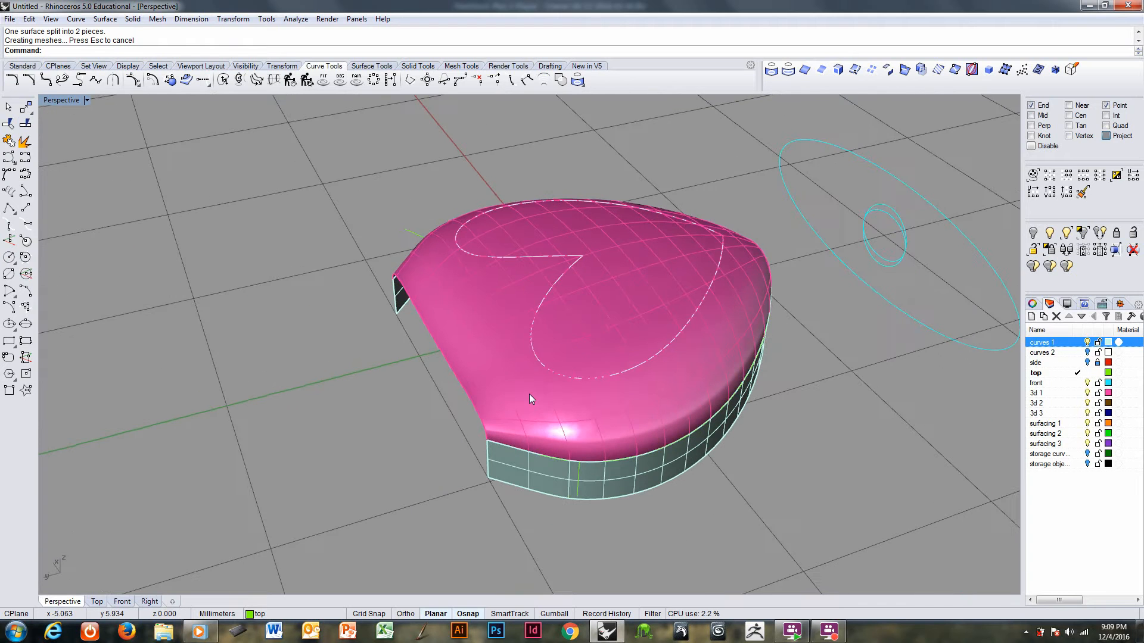
{"action": "left_click", "coordinate": [544, 415]}
{"action": "right_click_drag", "start_coordinate": [662, 462], "coordinate": [467, 449]}
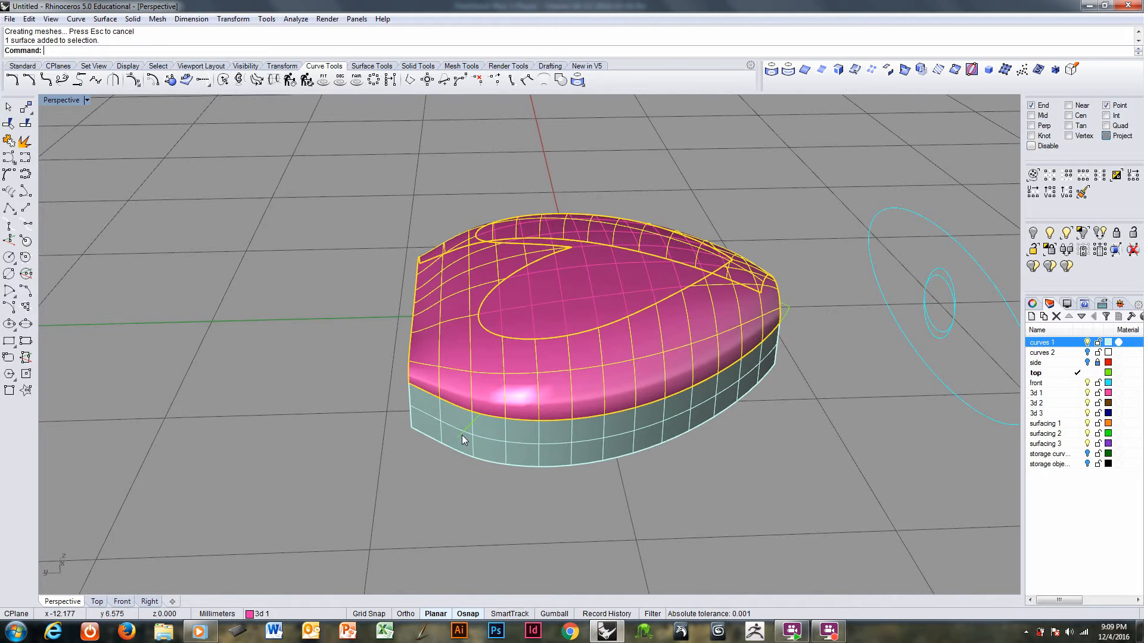
- Extrude the two mirrored lobe lines vertically to both sides as open planes that pass fully through the heart
{"action": "left_click", "coordinate": [462, 438]}
{"action": "left_click", "coordinate": [496, 467]}
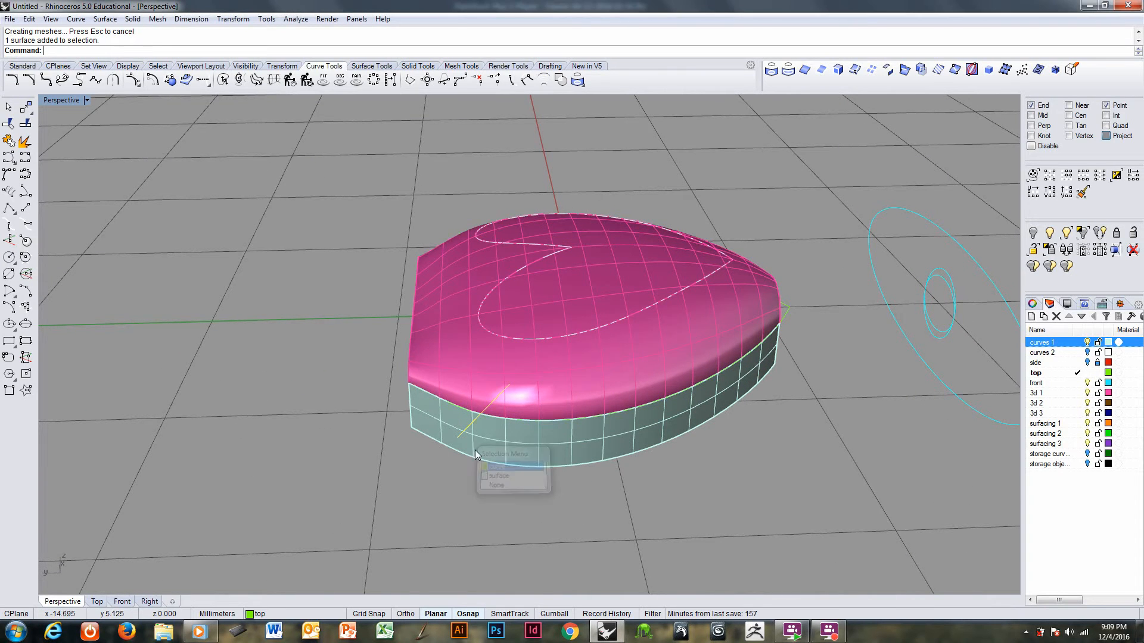
{"action": "right_click_drag", "start_coordinate": [475, 453], "coordinate": [560, 444]}
{"action": "left_click", "coordinate": [448, 416]}
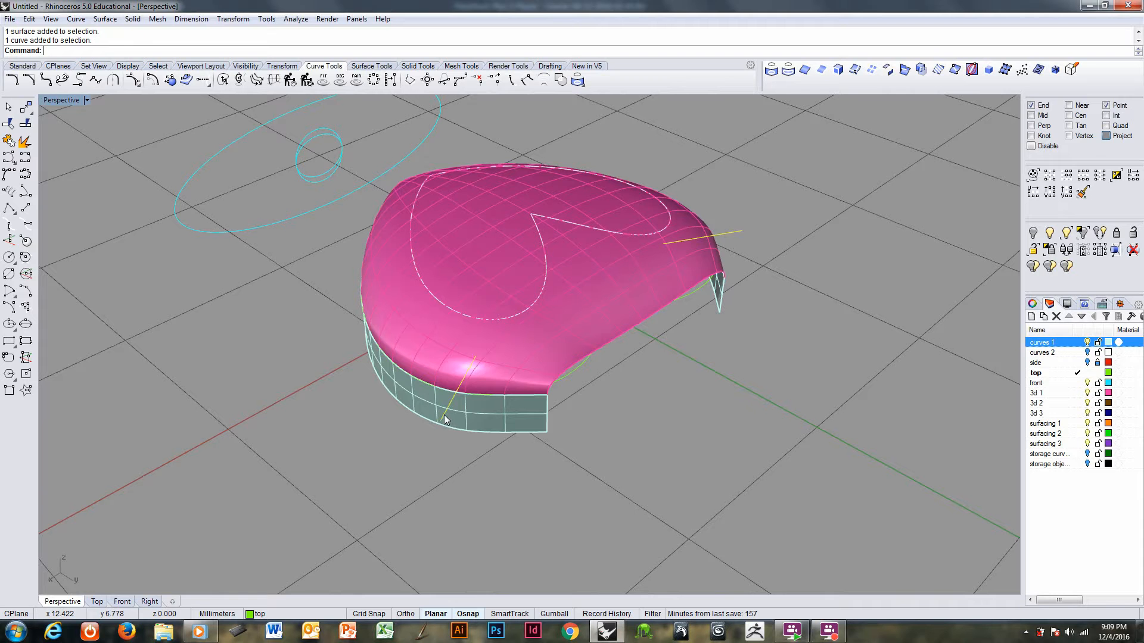
{"action": "right_click_drag", "start_coordinate": [420, 441], "coordinate": [423, 426]}
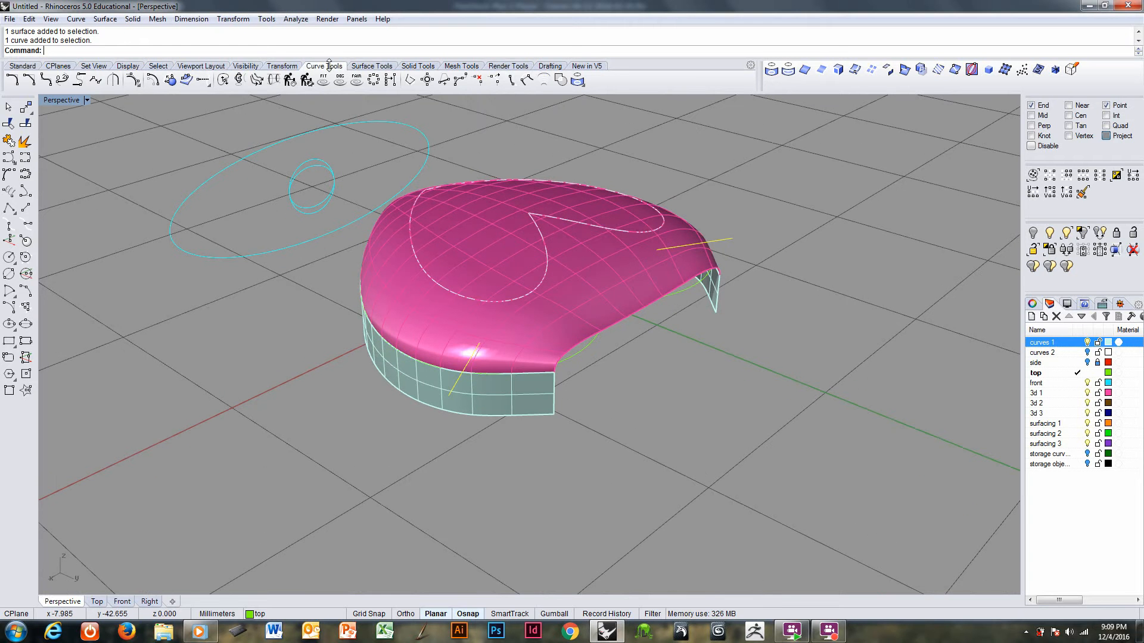
{"action": "left_click", "coordinate": [358, 66]}
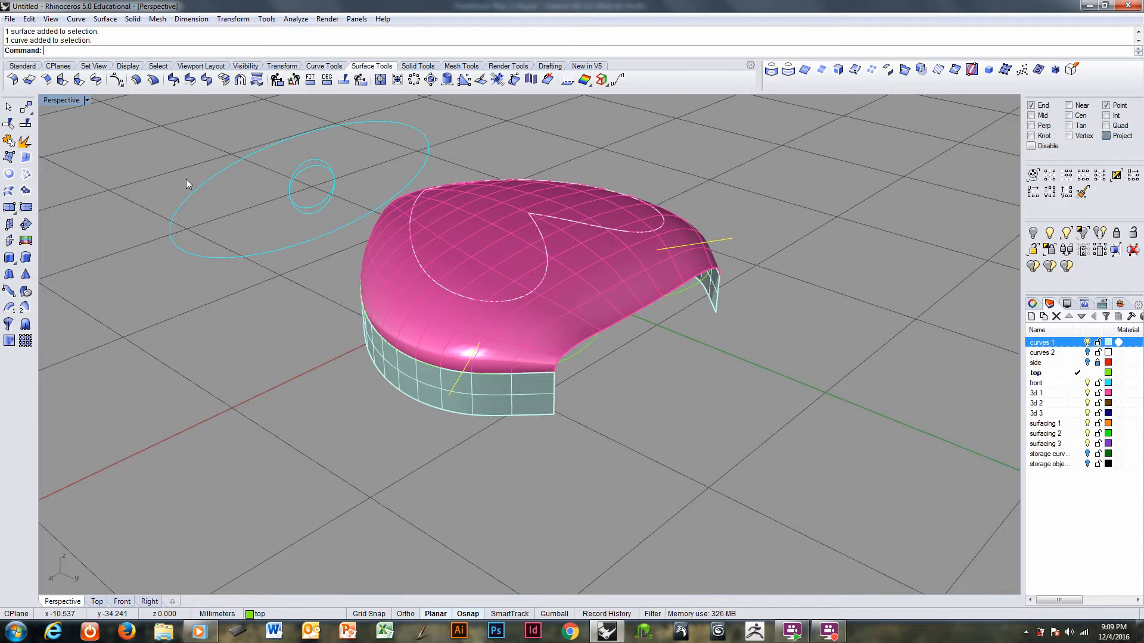
{"action": "left_click", "coordinate": [8, 257]}
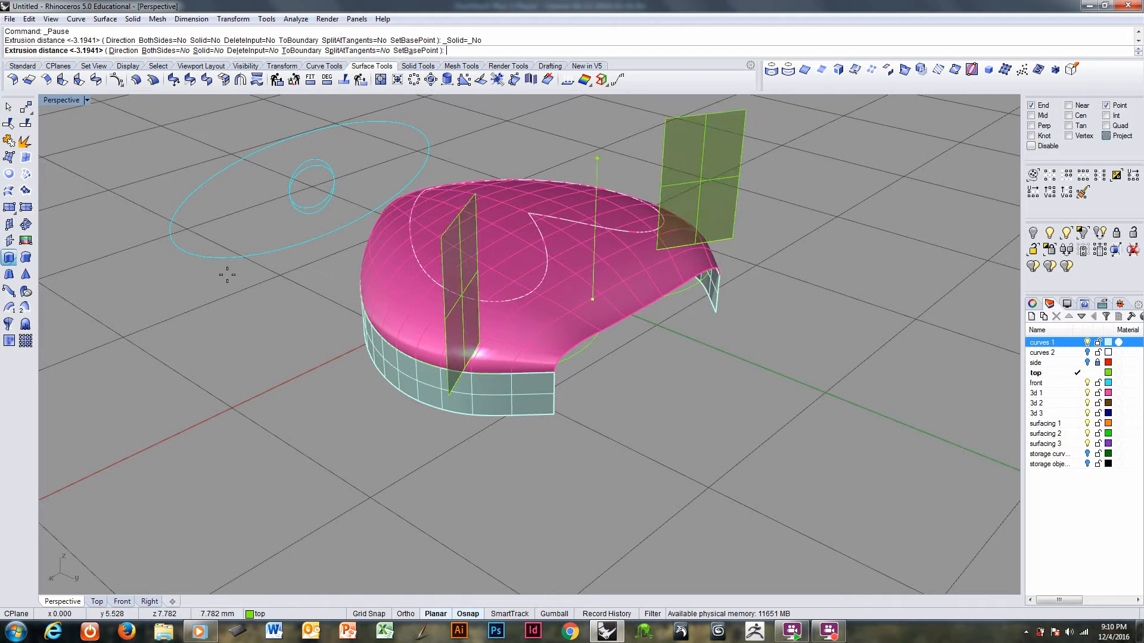
{"action": "type", "text": "b"}
{"action": "key", "text": "Return"}
{"action": "left_click", "coordinate": [370, 447]}
{"action": "right_click_drag", "start_coordinate": [514, 442], "coordinate": [422, 441]}
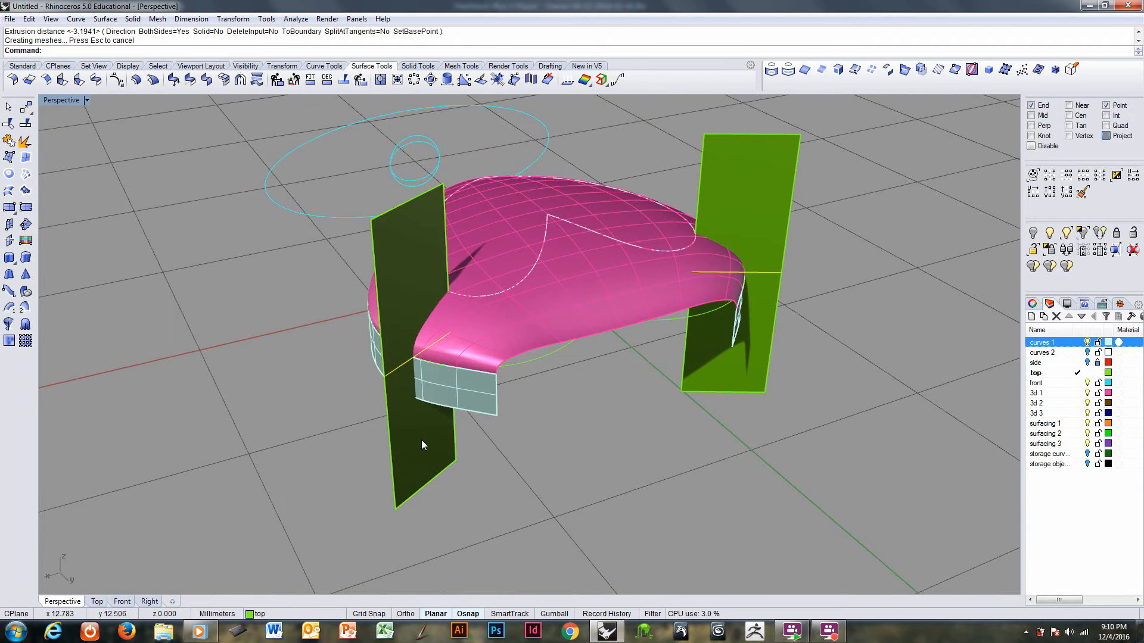
- Trim away the outer pink surface and the side wall between the two extruded planes at the notch end
{"action": "left_click", "coordinate": [422, 441]}
{"action": "left_click", "coordinate": [750, 370]}
{"action": "right_click_drag", "start_coordinate": [750, 371], "coordinate": [548, 354]}
{"action": "left_click", "coordinate": [9, 124]}
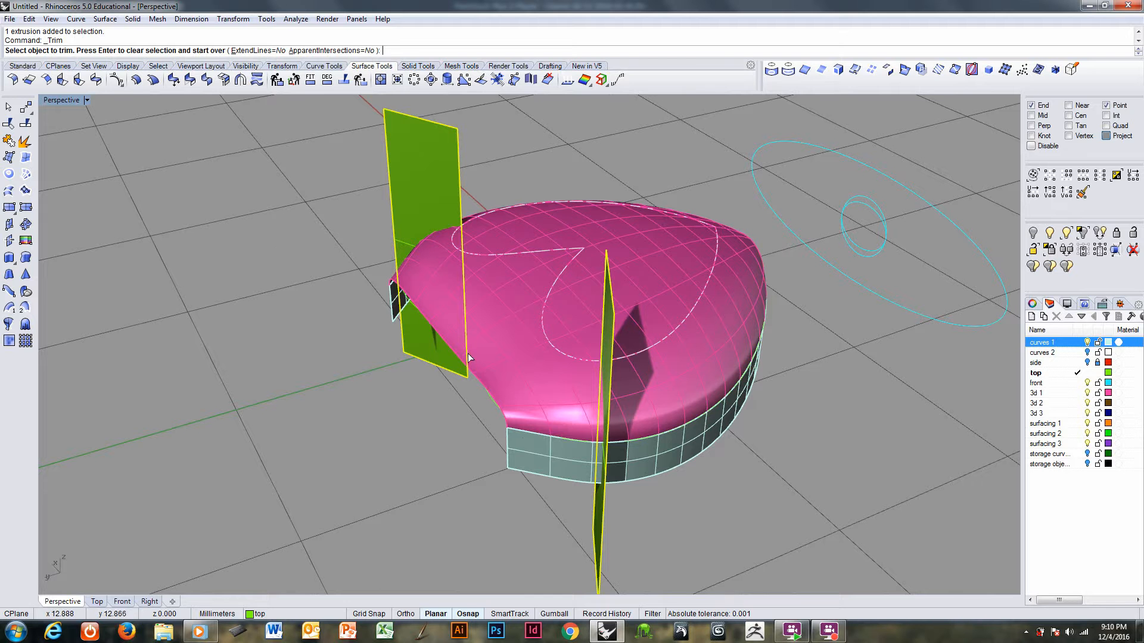
{"action": "left_click", "coordinate": [534, 456]}
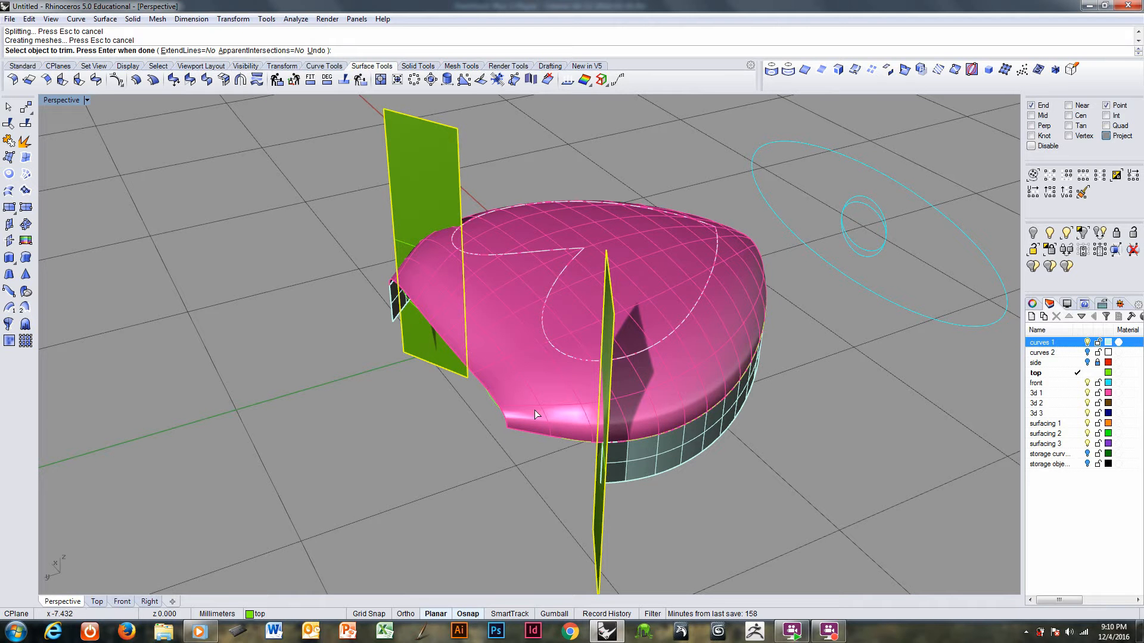
{"action": "left_click", "coordinate": [541, 394]}
{"action": "right_click_drag", "start_coordinate": [422, 391], "coordinate": [488, 396]}
{"action": "left_click", "coordinate": [477, 395]}
{"action": "key", "text": "Return"}
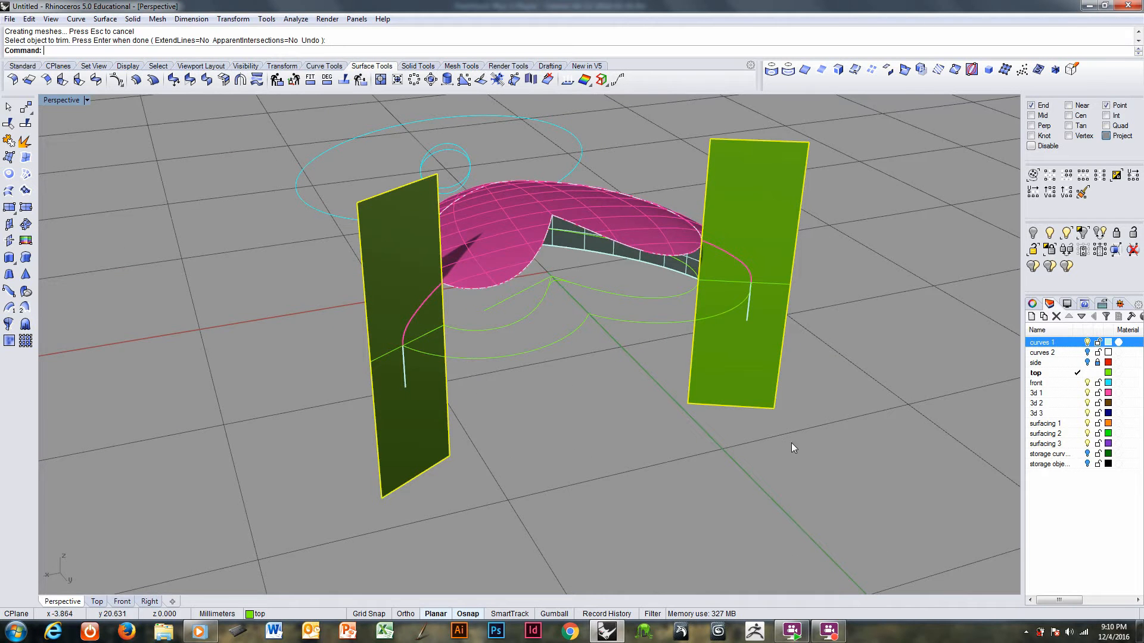
- Delete the two extruded cutting planes
{"action": "right_click_drag", "start_coordinate": [791, 442], "coordinate": [622, 444]}
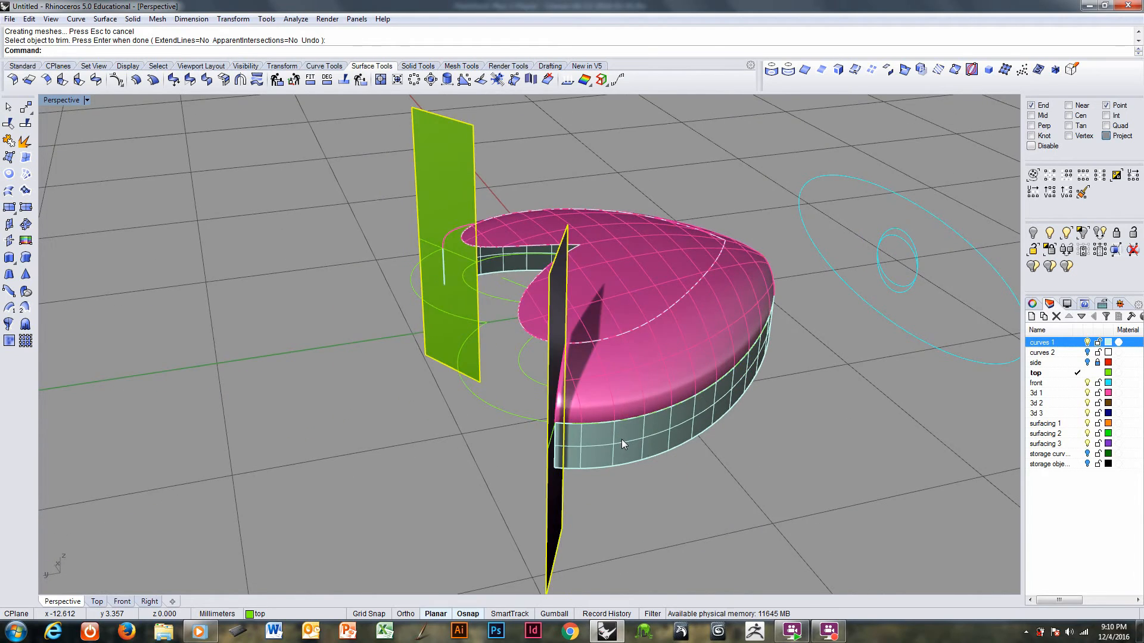
{"action": "key", "text": "Delete"}
{"action": "right_click_drag", "start_coordinate": [591, 377], "coordinate": [460, 348]}
- Explode the outer heart outline and extend one half beyond its notch by an arc to a point on the perpendicular line
{"action": "left_click", "coordinate": [460, 343]}
{"action": "mouse_move", "coordinate": [490, 387]}
{"action": "right_mouse_down"}
{"action": "mouse_move", "coordinate": [472, 436]}
{"action": "mouse_move", "coordinate": [484, 384]}
{"action": "right_mouse_up"}
{"action": "scroll", "coordinate": [480, 396], "scroll_direction": "up", "scroll_amount": 3}
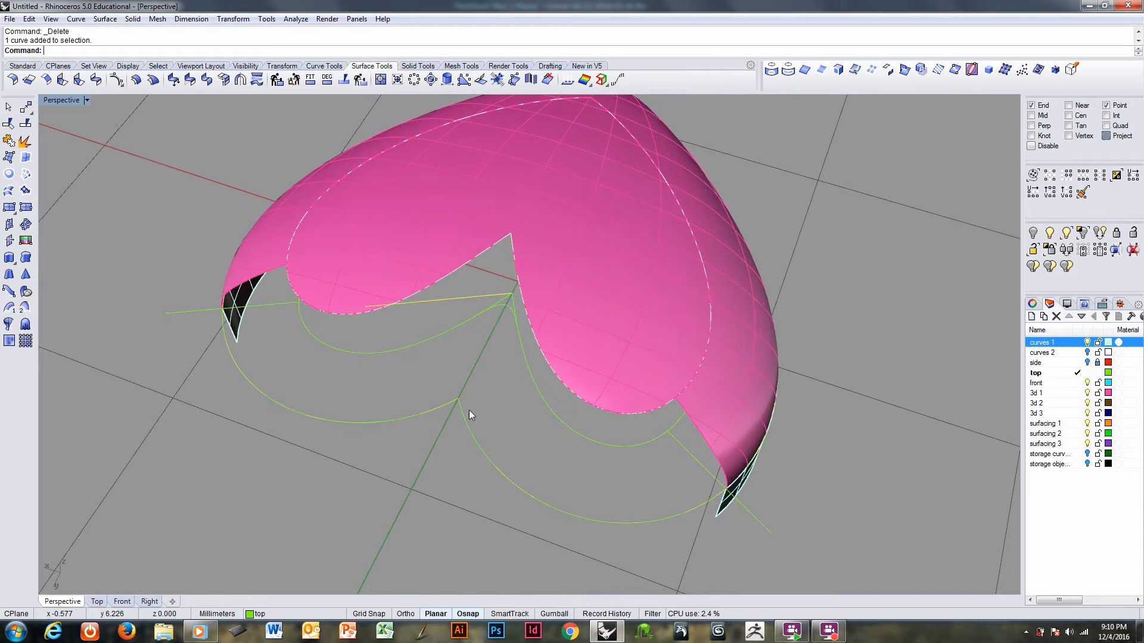
{"action": "left_click", "coordinate": [464, 412]}
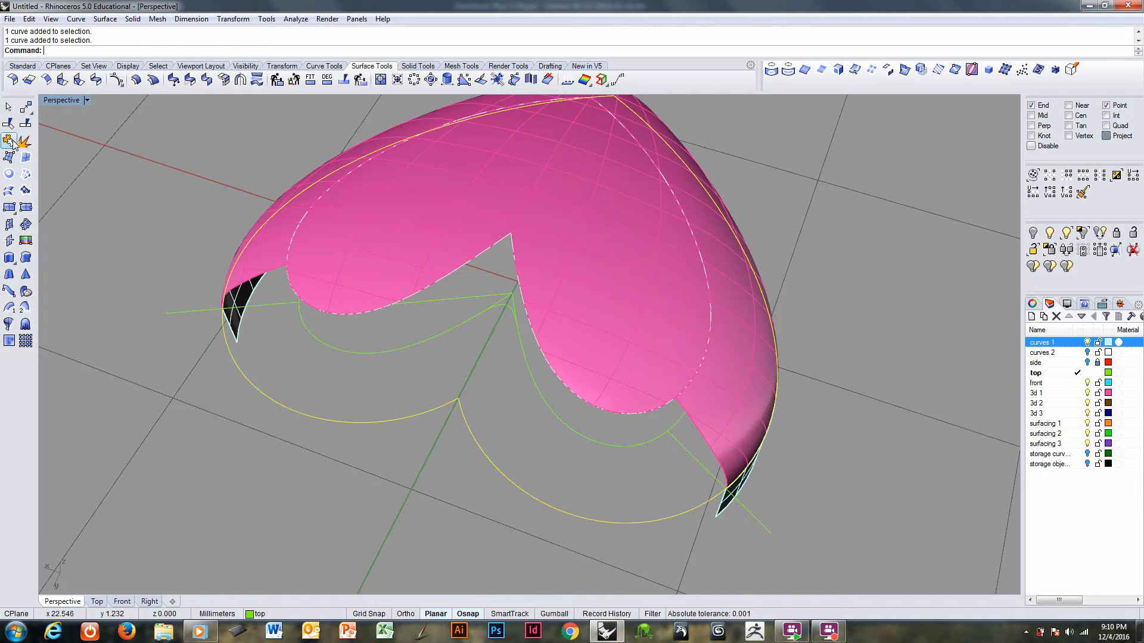
{"action": "left_click", "coordinate": [464, 421]}
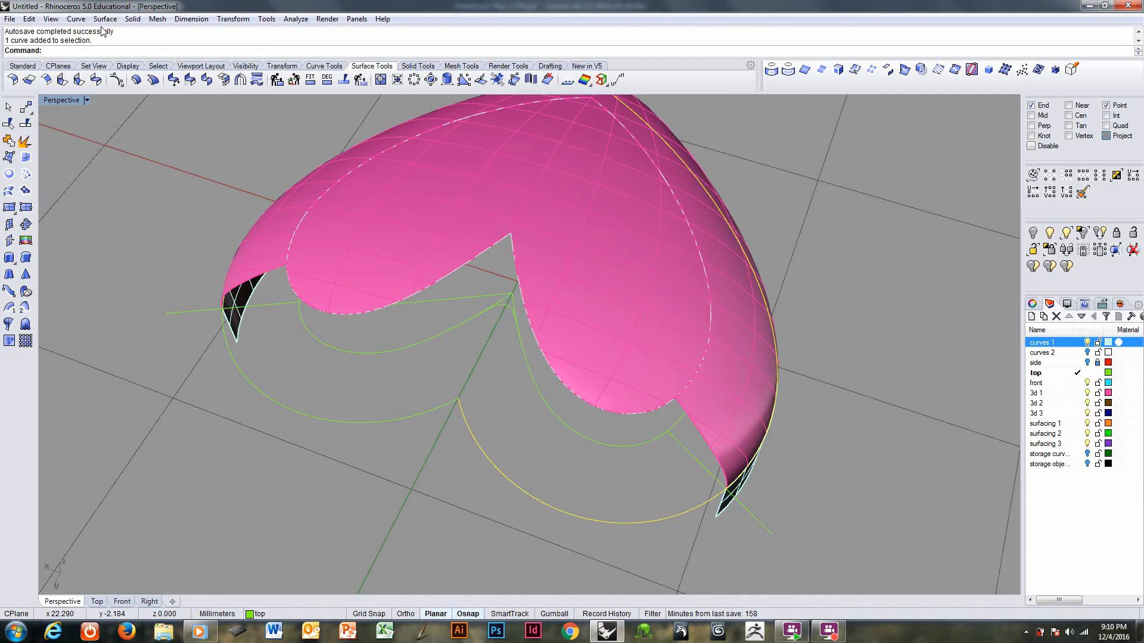
{"action": "left_click", "coordinate": [76, 19]}
{"action": "mouse_move", "coordinate": [114, 246]}
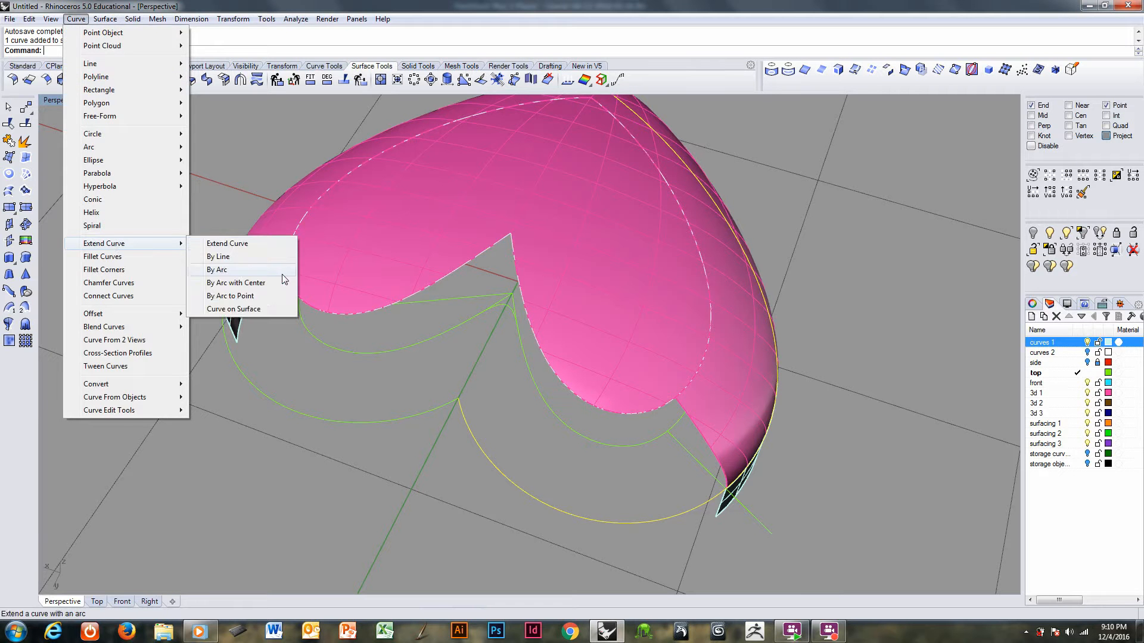
{"action": "left_click", "coordinate": [252, 296]}
{"action": "left_click", "coordinate": [458, 426]}
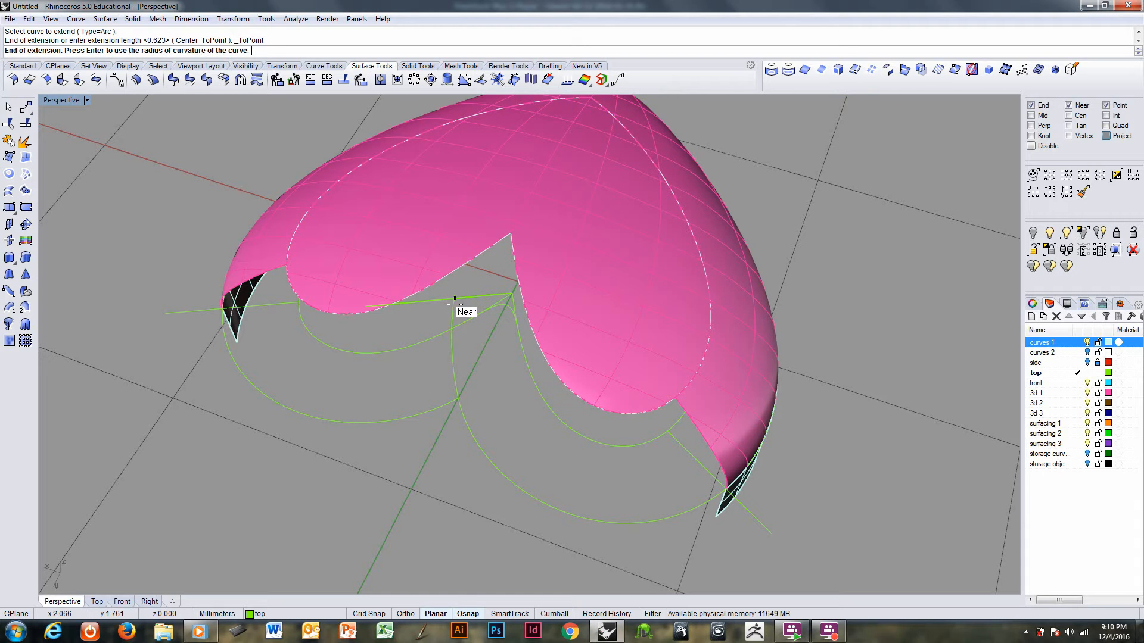
{"action": "right_click_drag", "start_coordinate": [448, 304], "coordinate": [547, 290], "text": "shift"}
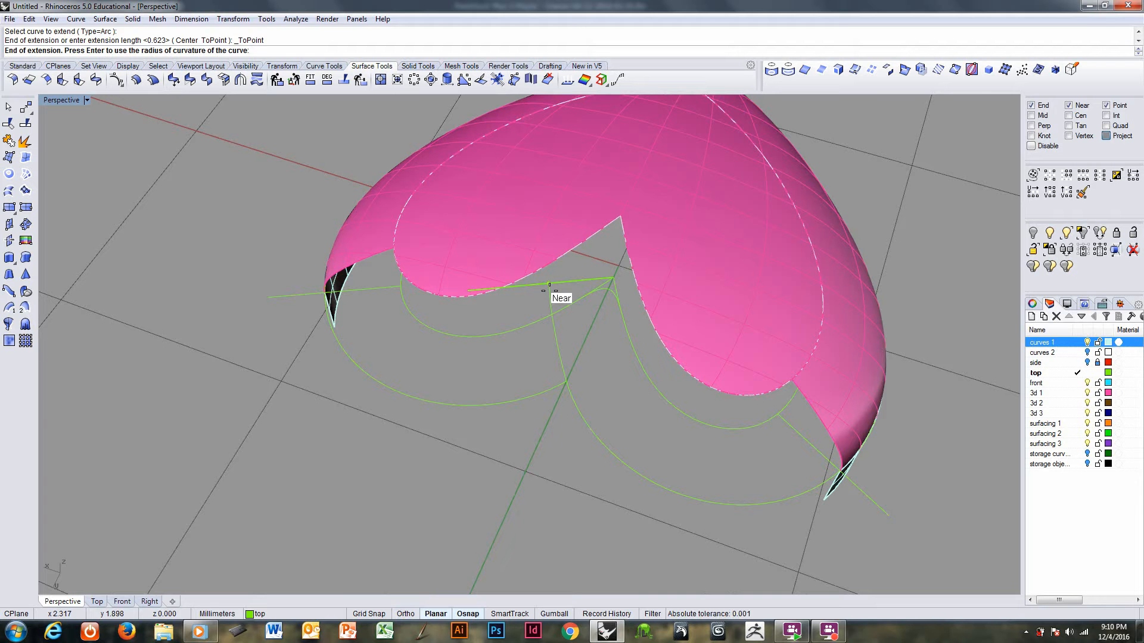
{"action": "left_click", "coordinate": [550, 284]}
{"action": "right_click_drag", "start_coordinate": [610, 396], "coordinate": [543, 322]}
{"action": "right_click", "coordinate": [592, 370]}
- Extend the perpendicular line straight from the inner notch tip until it passes beyond the opposite side of the heart
{"action": "left_click", "coordinate": [543, 347]}
{"action": "left_click", "coordinate": [547, 321]}
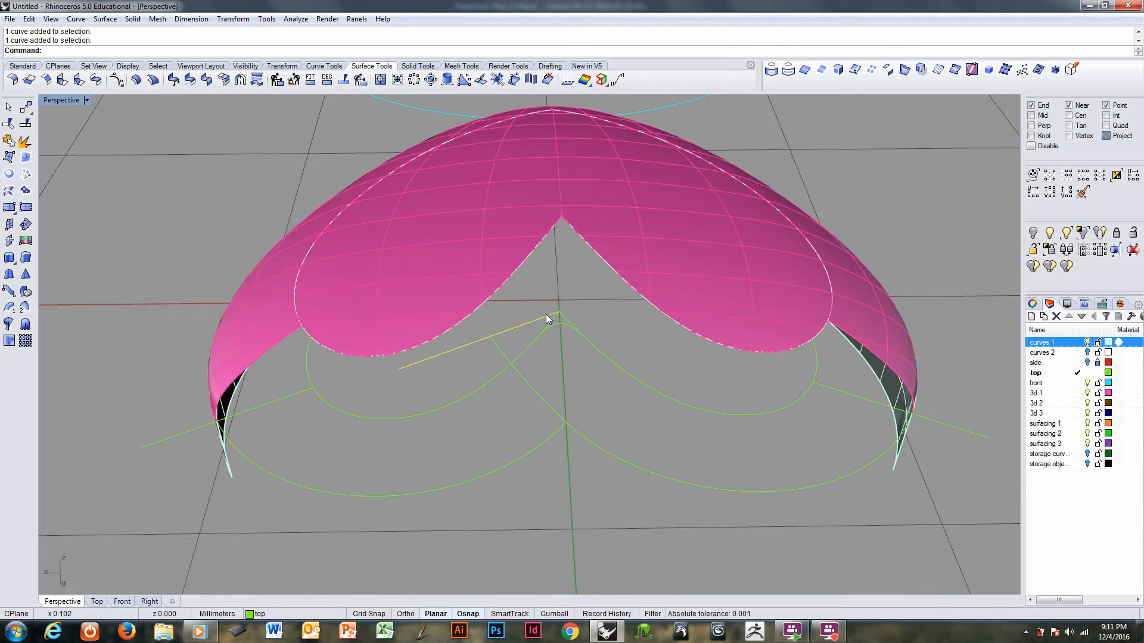
{"action": "left_click", "coordinate": [76, 19]}
{"action": "mouse_move", "coordinate": [135, 243]}
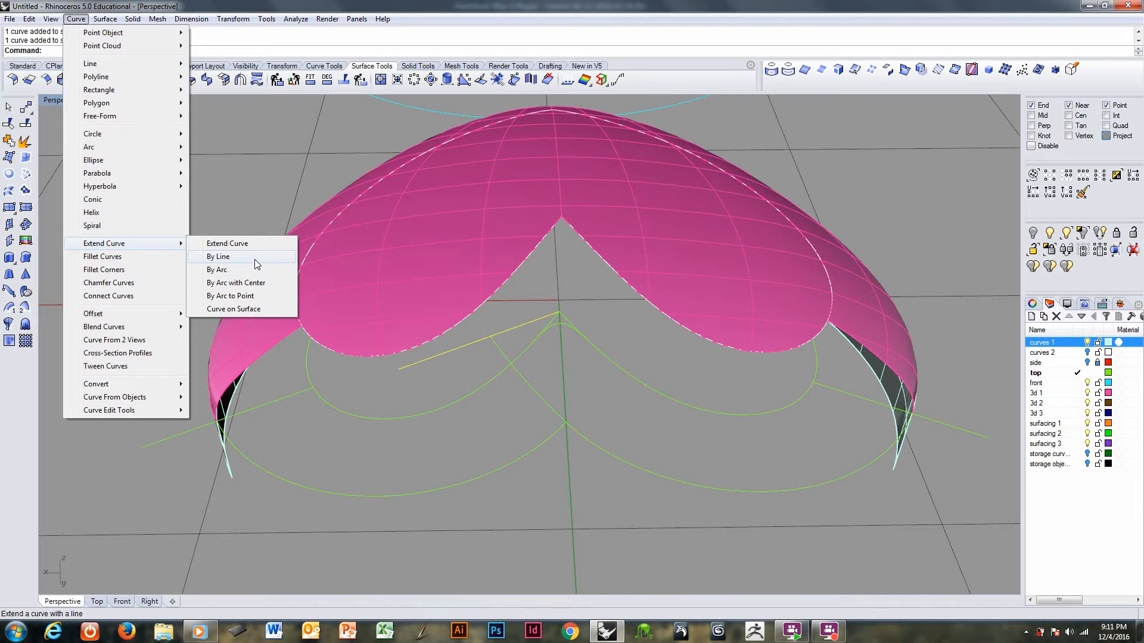
{"action": "left_click", "coordinate": [255, 259]}
{"action": "left_click", "coordinate": [551, 315]}
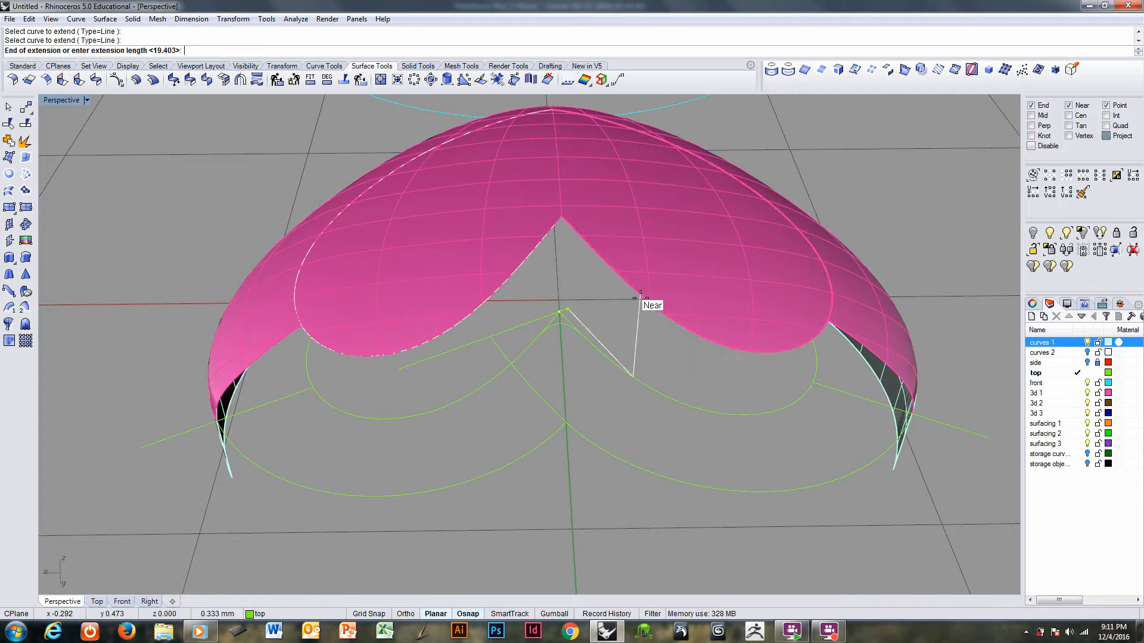
{"action": "left_click", "coordinate": [878, 228]}
{"action": "key", "text": "Return"}
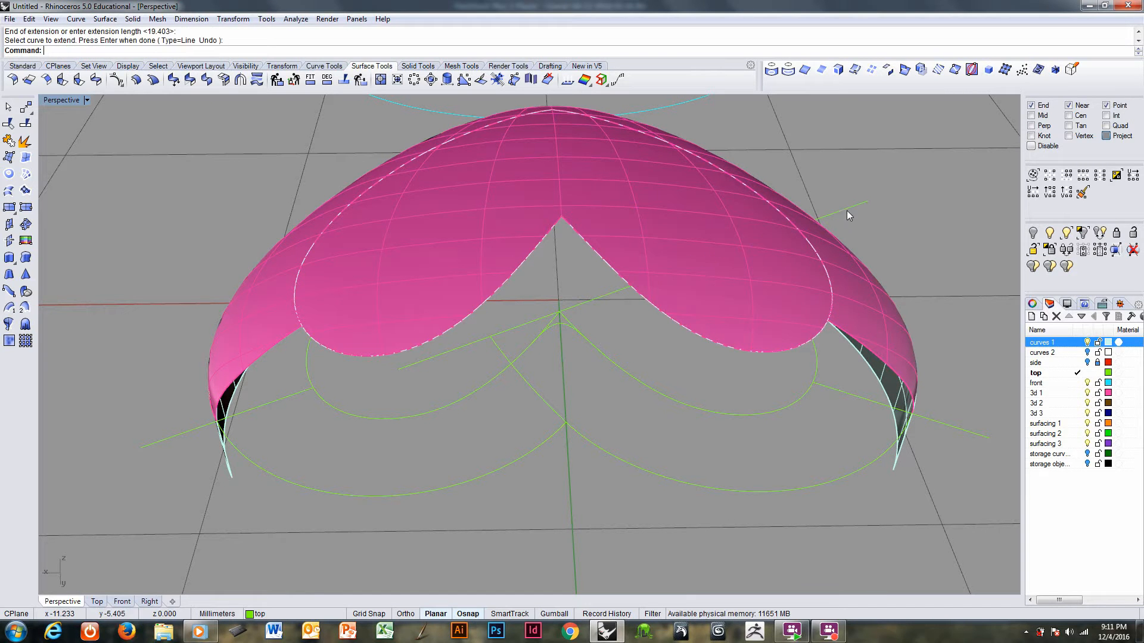
- Project the extended perpendicular line onto the pink domed surface
{"action": "left_click", "coordinate": [716, 288]}
{"action": "right_click_drag", "start_coordinate": [716, 289], "coordinate": [527, 270]}
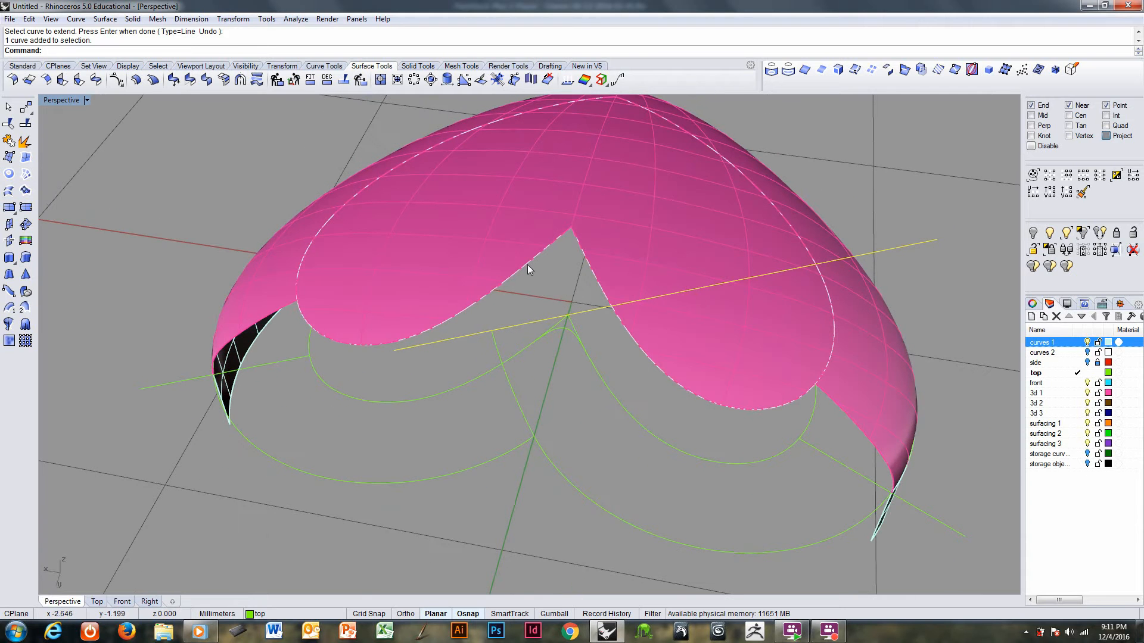
{"action": "left_click", "coordinate": [787, 70]}
{"action": "left_click", "coordinate": [773, 70]}
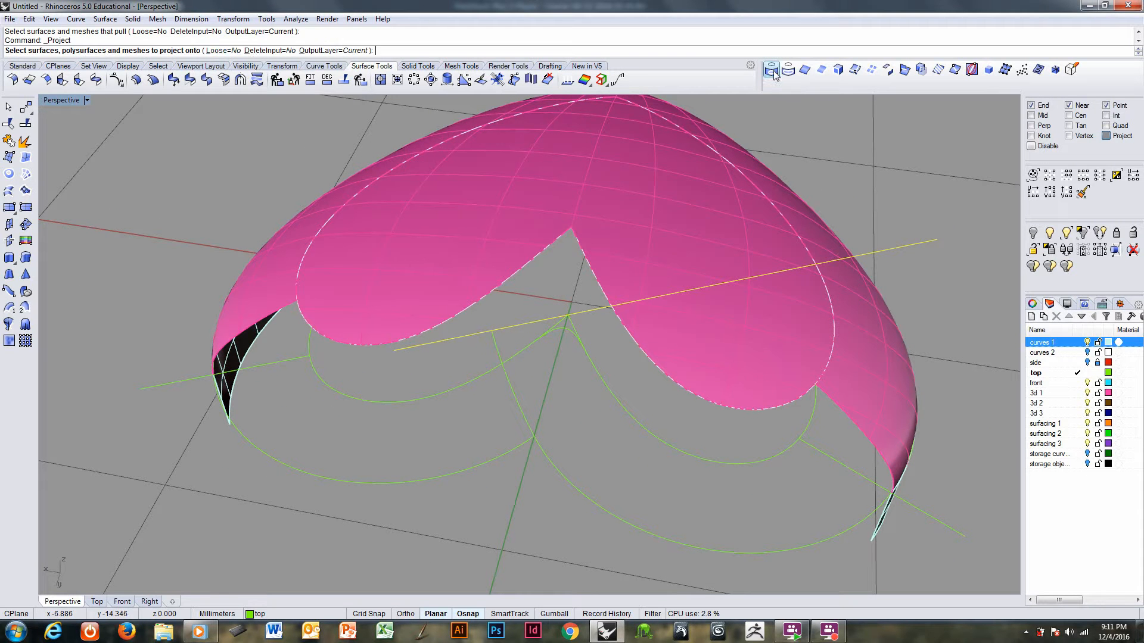
{"action": "left_click", "coordinate": [645, 277]}
{"action": "key", "text": "Return"}
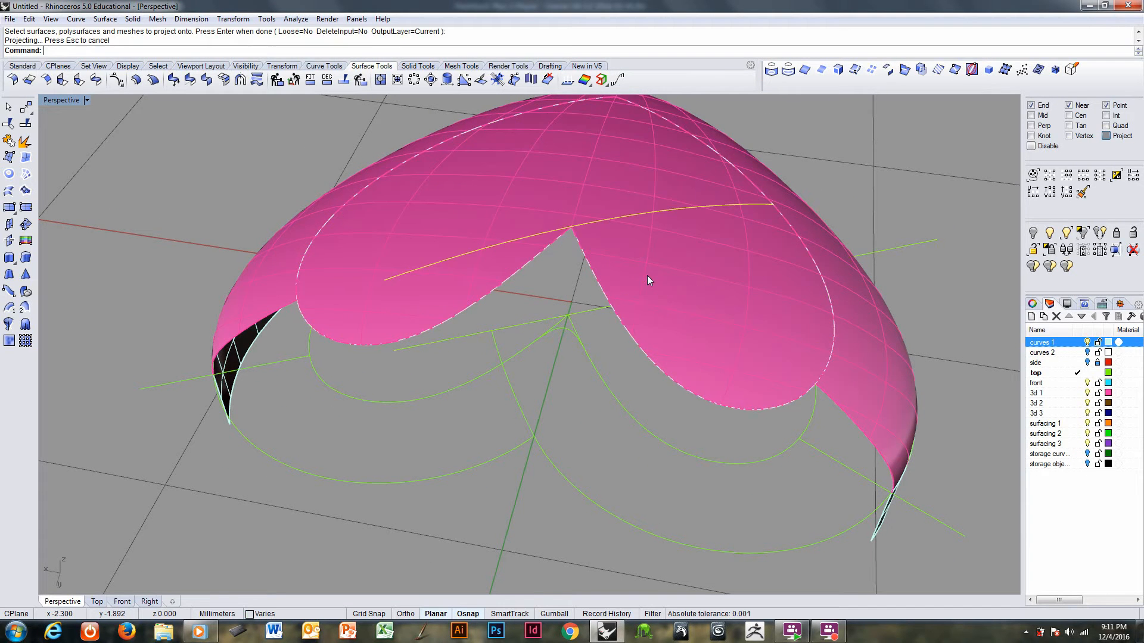
{"action": "mouse_move", "coordinate": [647, 275]}
{"action": "right_mouse_down"}
{"action": "mouse_move", "coordinate": [625, 324]}
{"action": "mouse_move", "coordinate": [627, 359]}
{"action": "mouse_move", "coordinate": [642, 276]}
{"action": "mouse_move", "coordinate": [654, 265]}
{"action": "right_mouse_up"}
{"action": "scroll", "coordinate": [571, 303], "scroll_direction": "up", "scroll_amount": 3}
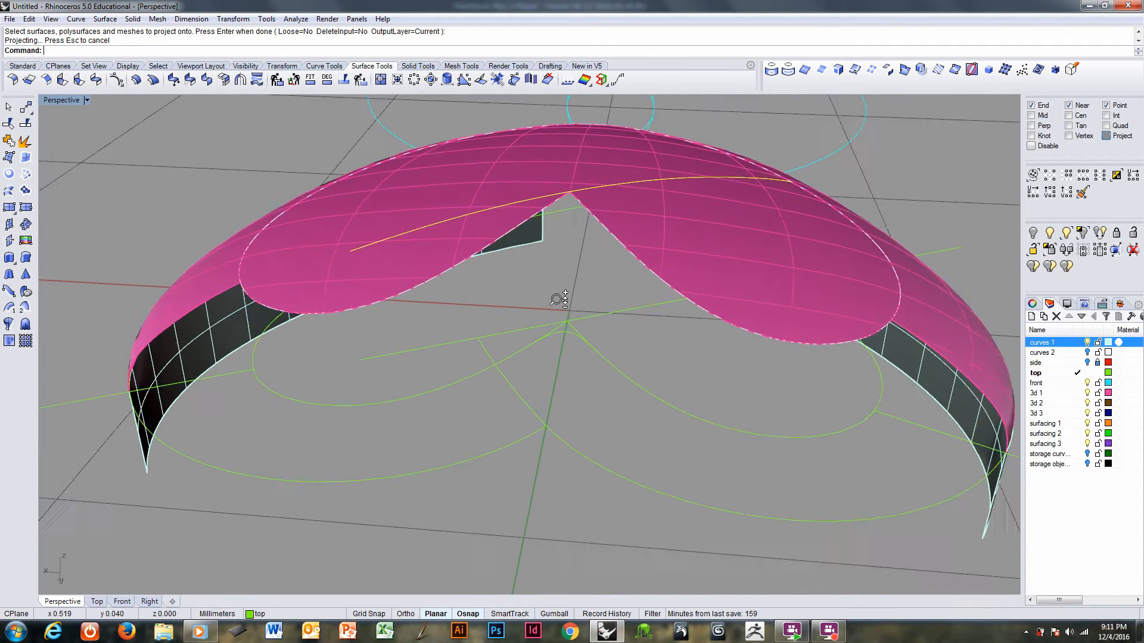
{"action": "scroll", "coordinate": [473, 342], "scroll_direction": "down", "scroll_amount": 3}
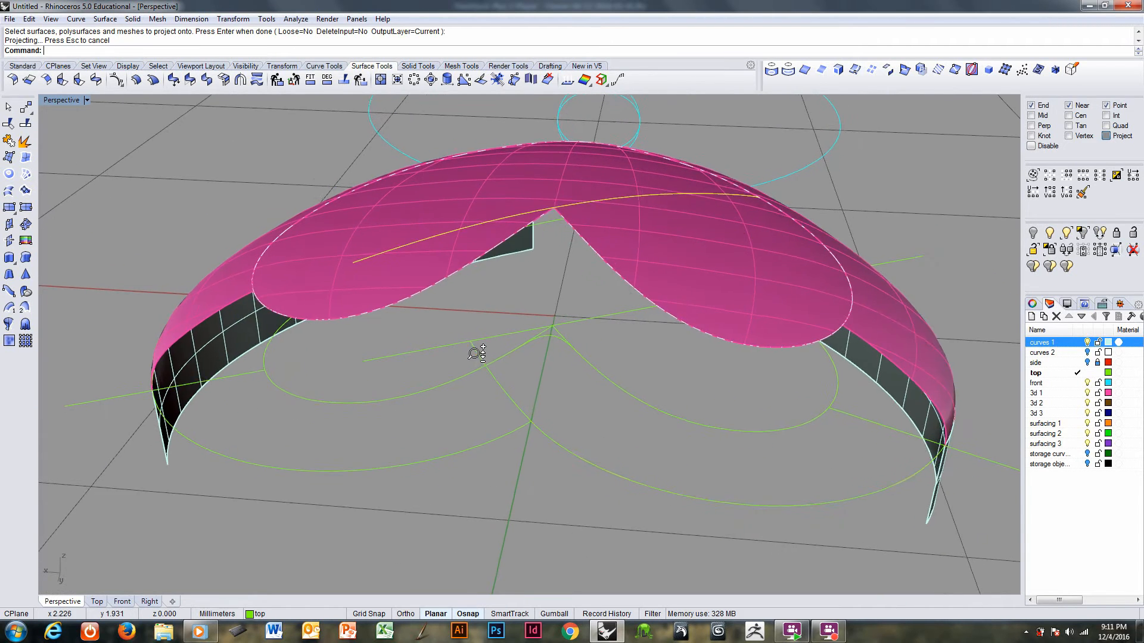
- Set the front construction plane and draw a straight vertical line downward from the notch end of the extended outer outline
{"action": "left_click", "coordinate": [475, 354]}
{"action": "right_click_drag", "start_coordinate": [474, 353], "coordinate": [466, 358]}
{"action": "key", "text": "F4"}
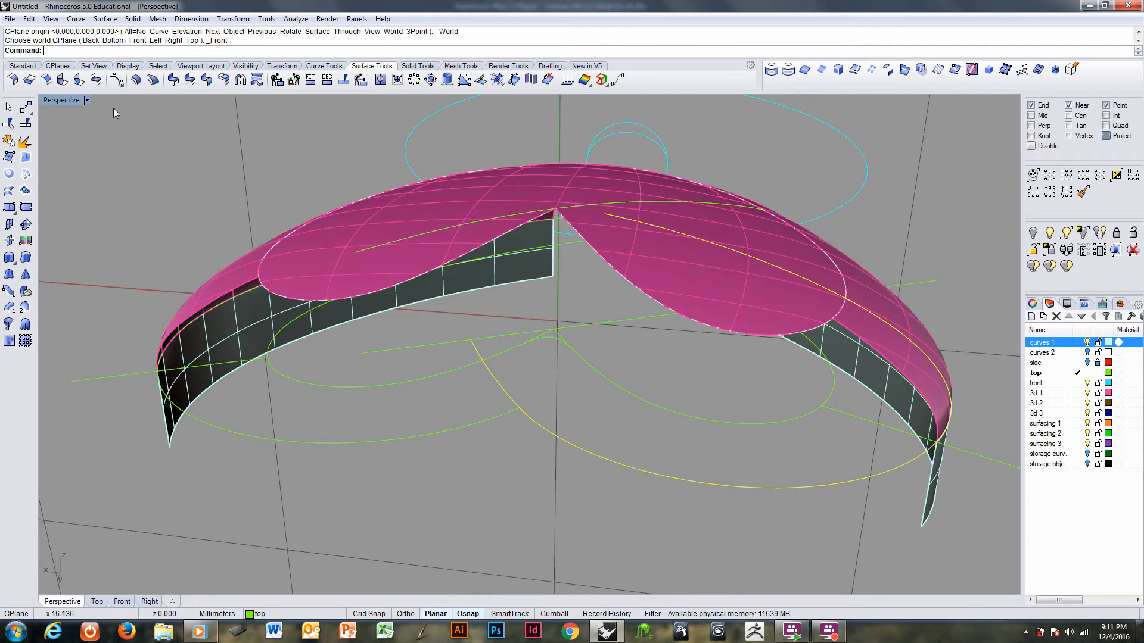
{"action": "left_click", "coordinate": [325, 66]}
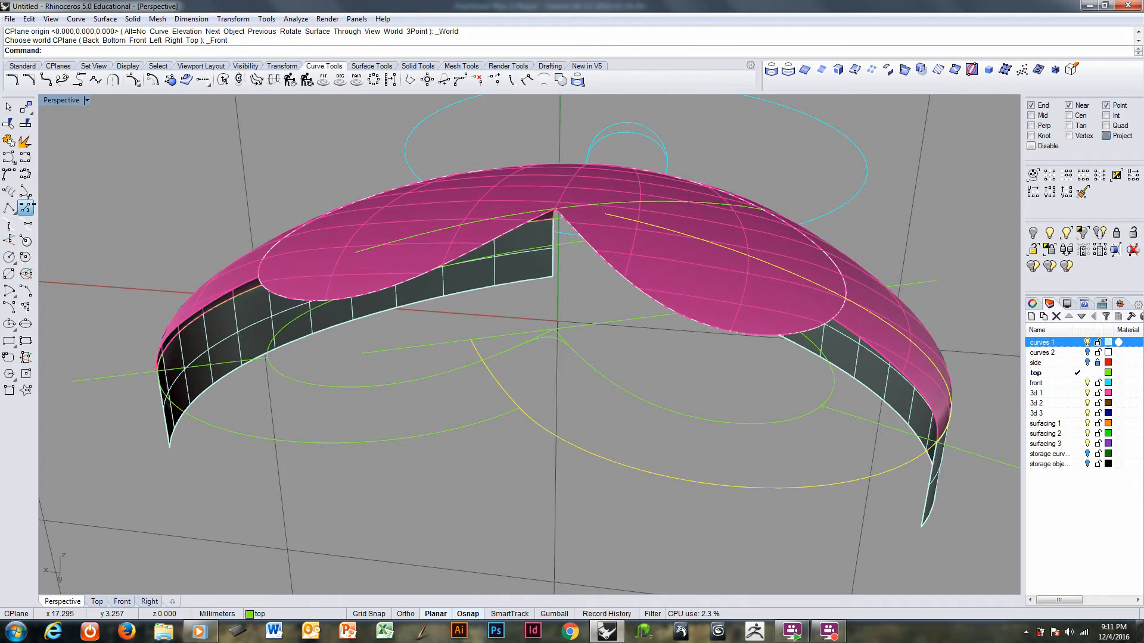
{"action": "left_click", "coordinate": [25, 208]}
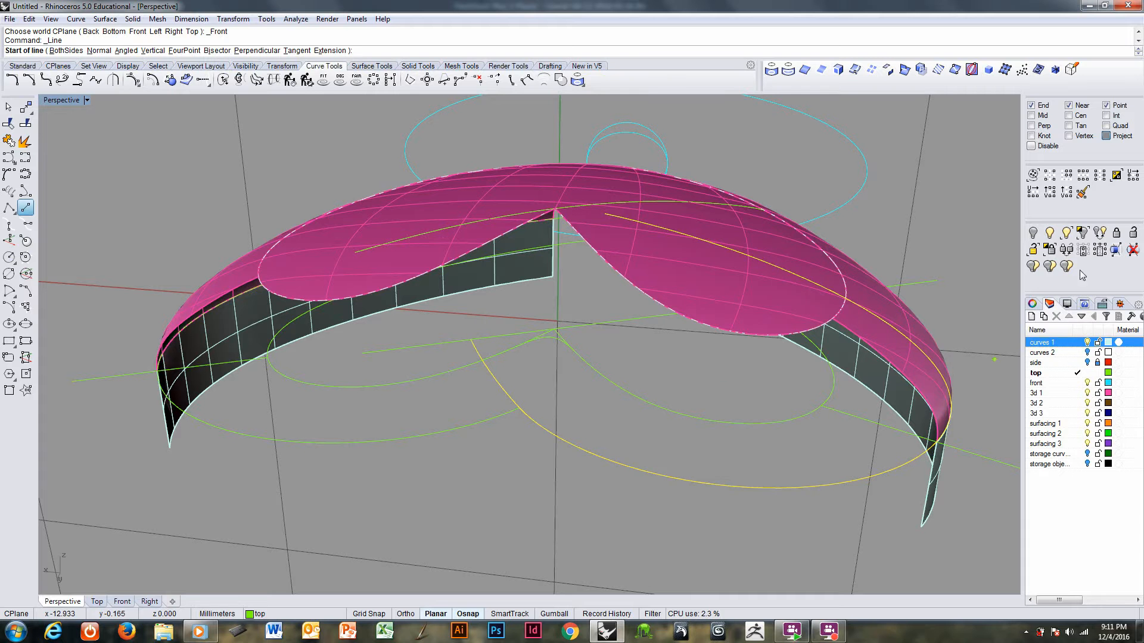
{"action": "left_click", "coordinate": [471, 340]}
{"action": "key", "text": "F8"}
{"action": "left_click", "coordinate": [483, 499]}
{"action": "right_click_drag", "start_coordinate": [536, 381], "coordinate": [532, 298]}
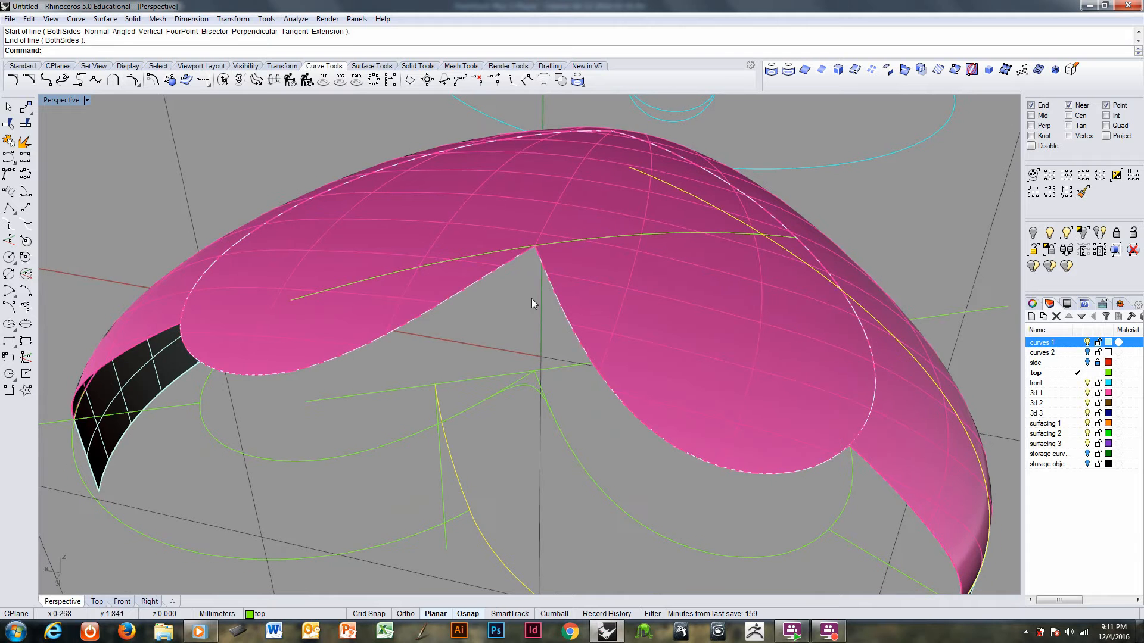
- Hide the 3d 1 and front layers so only the construction curves and side walls are shown
{"action": "left_click", "coordinate": [1087, 393]}
{"action": "right_click_drag", "start_coordinate": [698, 348], "coordinate": [727, 280]}
{"action": "right_click_drag", "start_coordinate": [553, 263], "coordinate": [577, 279]}
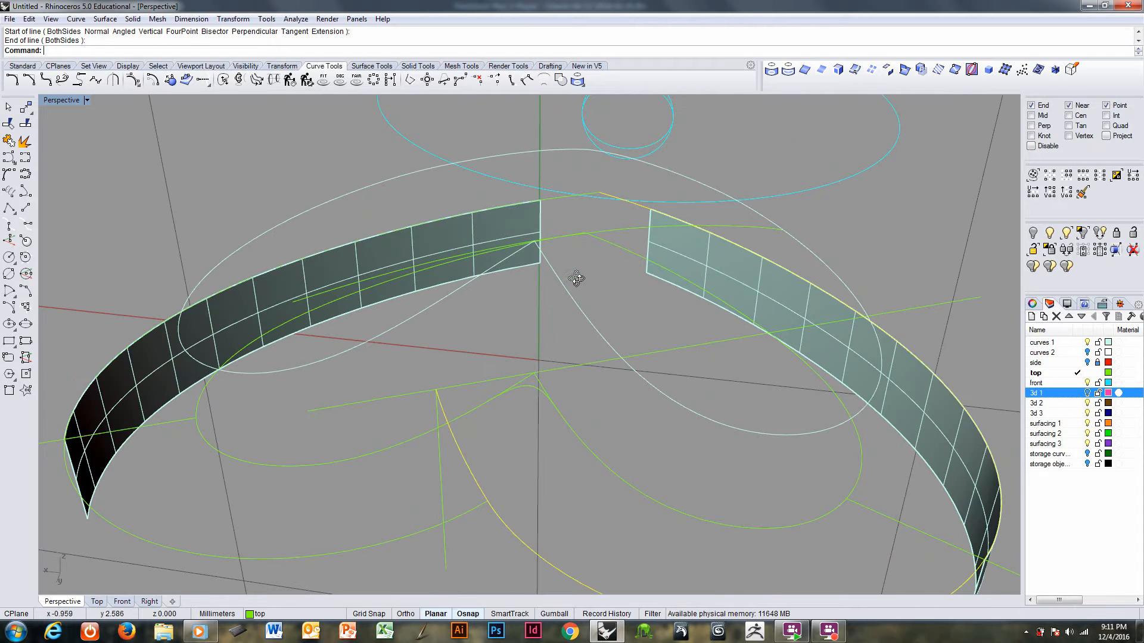
{"action": "left_click", "coordinate": [1089, 384]}
{"action": "right_click_drag", "start_coordinate": [667, 338], "coordinate": [563, 255]}
- Trim the projected curve with the raised inner heart outline, removing the part beyond the notch tip
{"action": "left_click", "coordinate": [563, 255]}
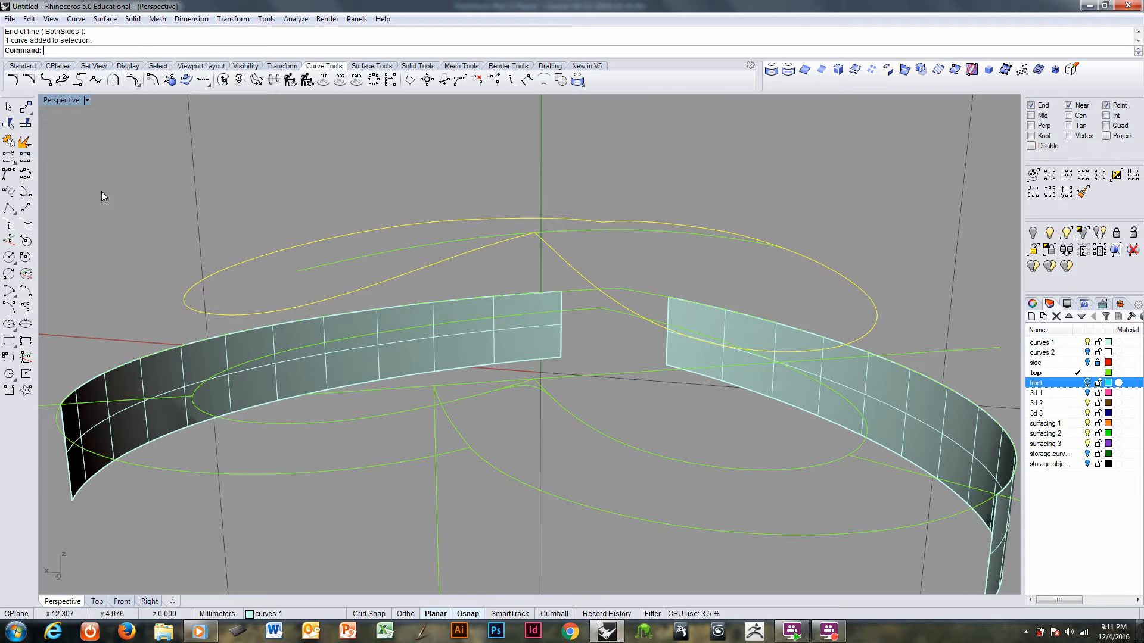
{"action": "left_click", "coordinate": [24, 125]}
{"action": "left_click", "coordinate": [444, 245]}
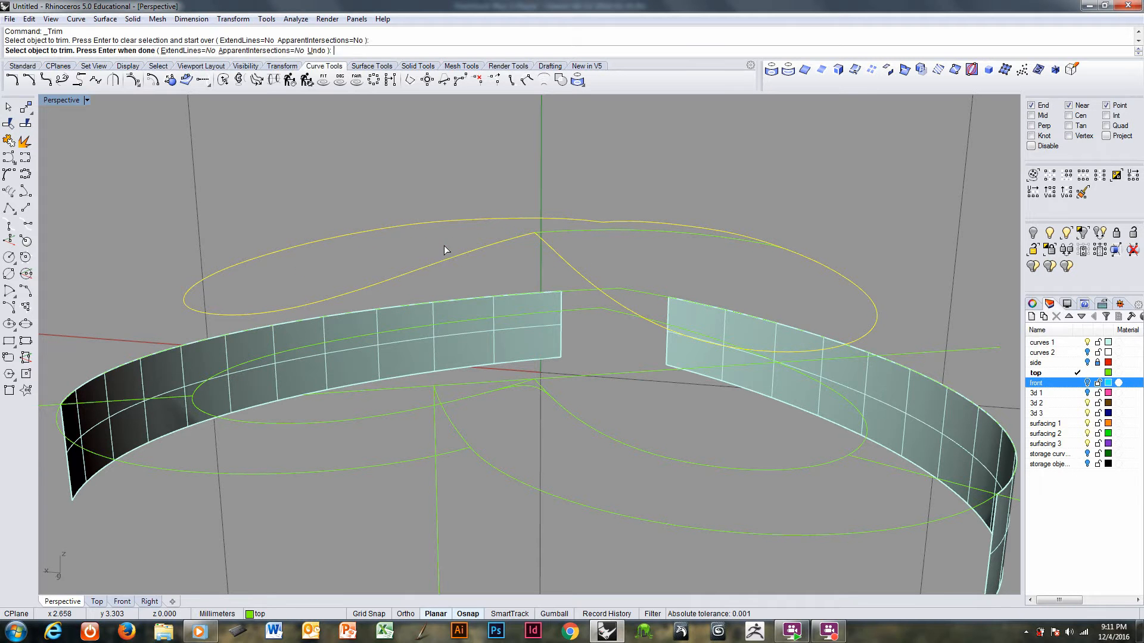
{"action": "key", "text": "Return"}
{"action": "right_click_drag", "start_coordinate": [516, 274], "coordinate": [353, 278]}
{"action": "key", "text": "Escape"}
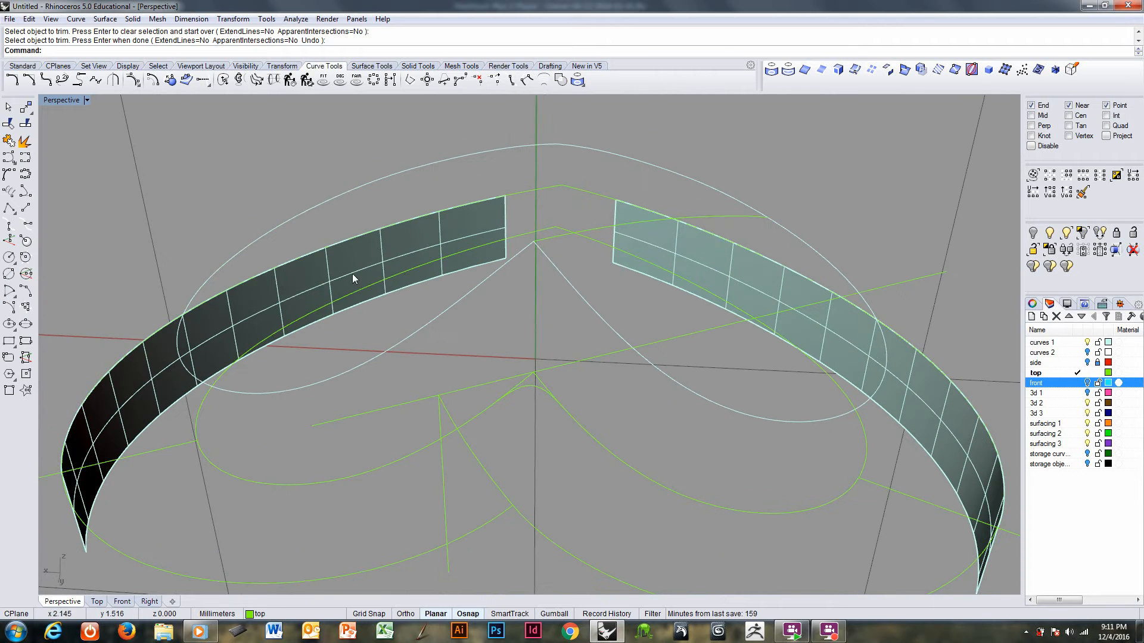
- Create an adjustable curvature blend from the trimmed projected curve at the notch tip to the upper end of the vertical line
{"action": "left_click", "coordinate": [75, 18]}
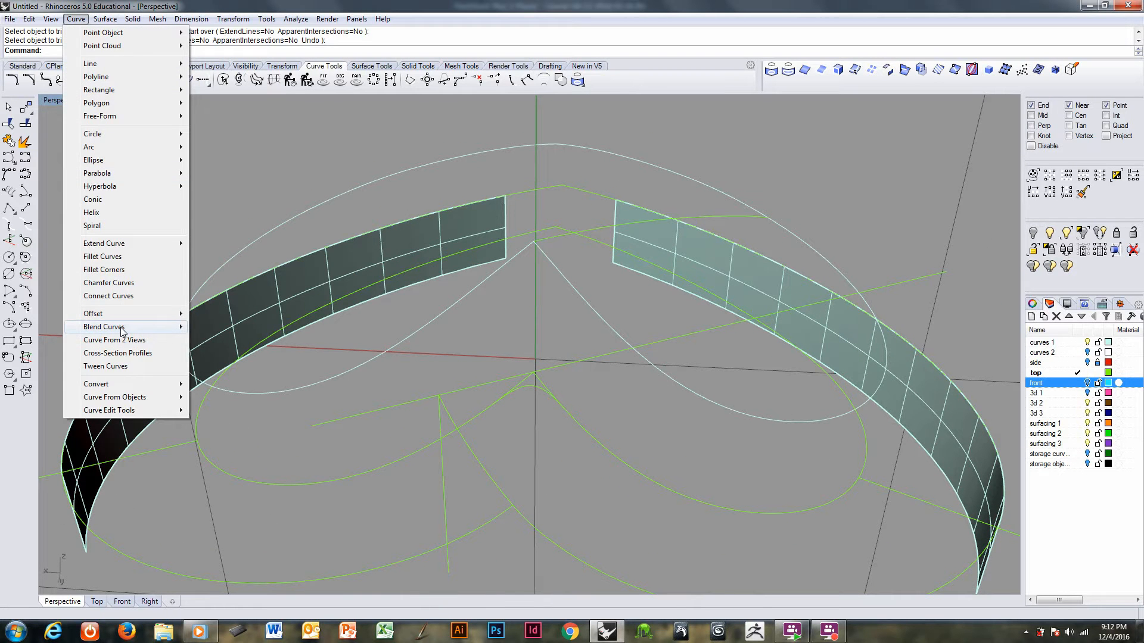
{"action": "mouse_move", "coordinate": [148, 327]}
{"action": "left_click", "coordinate": [222, 340]}
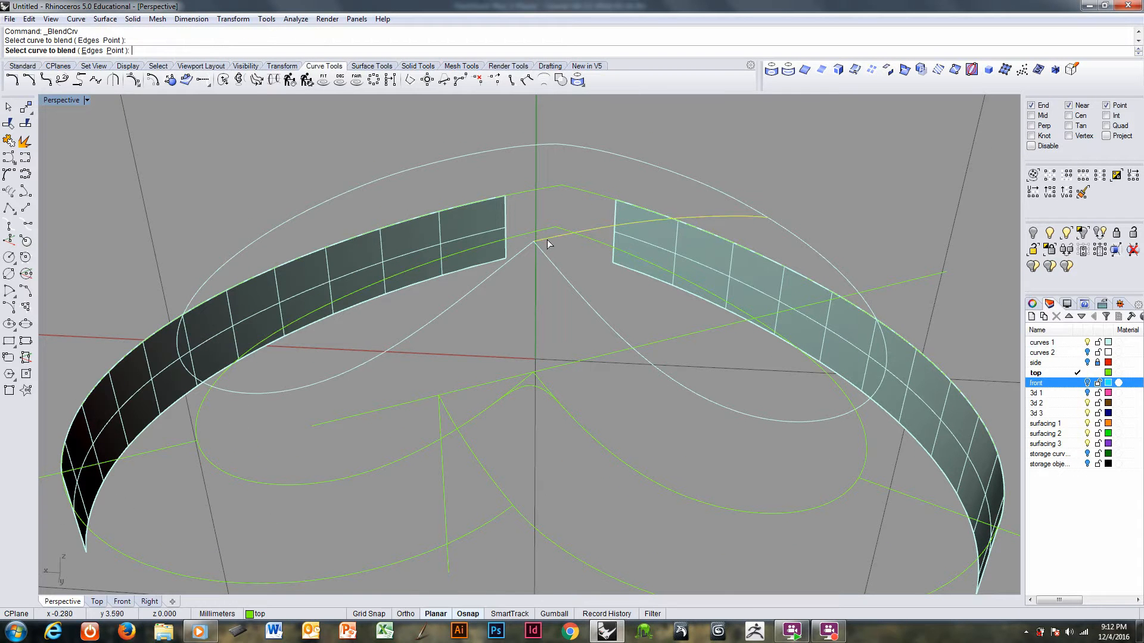
{"action": "right_click_drag", "start_coordinate": [470, 392], "coordinate": [498, 341]}
{"action": "left_click", "coordinate": [438, 414]}
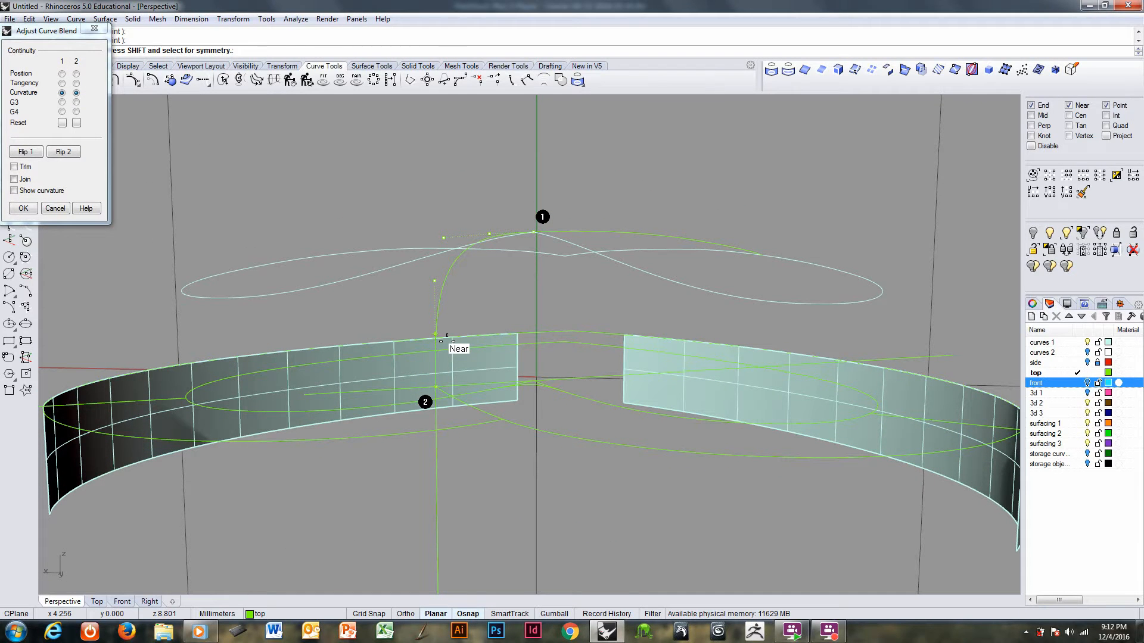
- Restrict object snapping to End and shift the blend's lower control points vertically to reshape its lower half
{"action": "right_click", "coordinate": [1031, 106]}
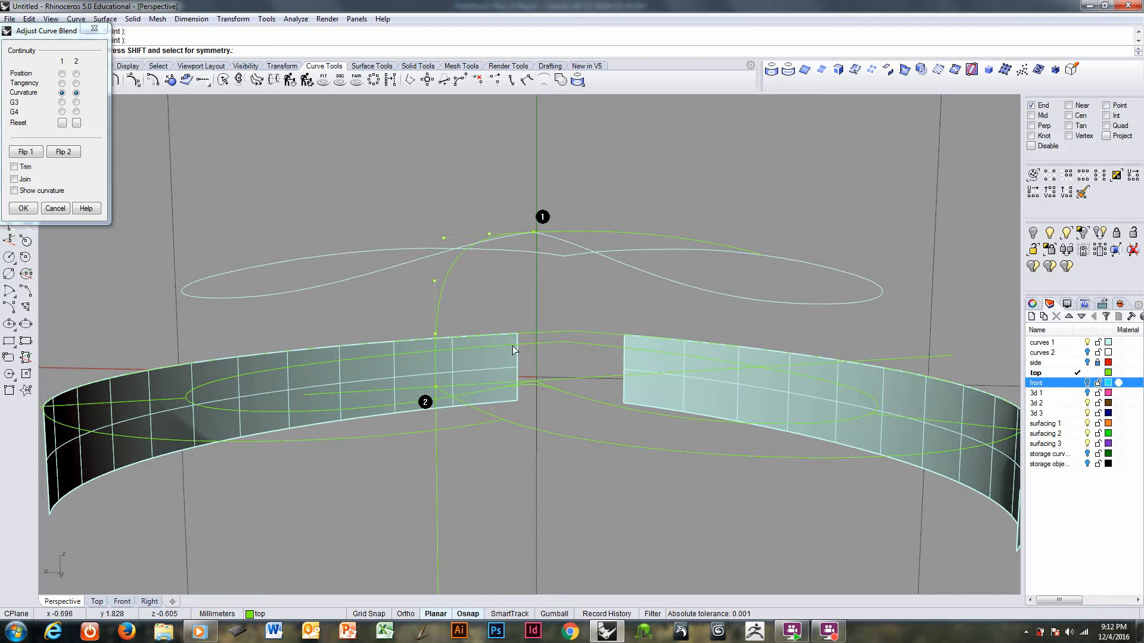
{"action": "left_click", "coordinate": [436, 337]}
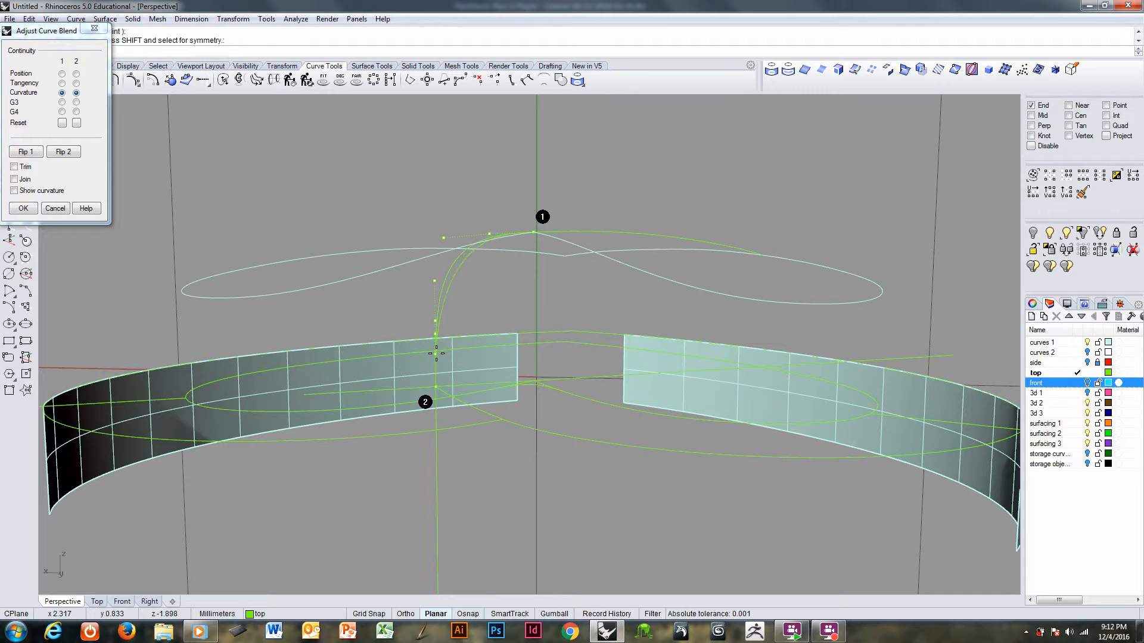
{"action": "left_click", "coordinate": [436, 354]}
{"action": "left_click", "coordinate": [437, 322]}
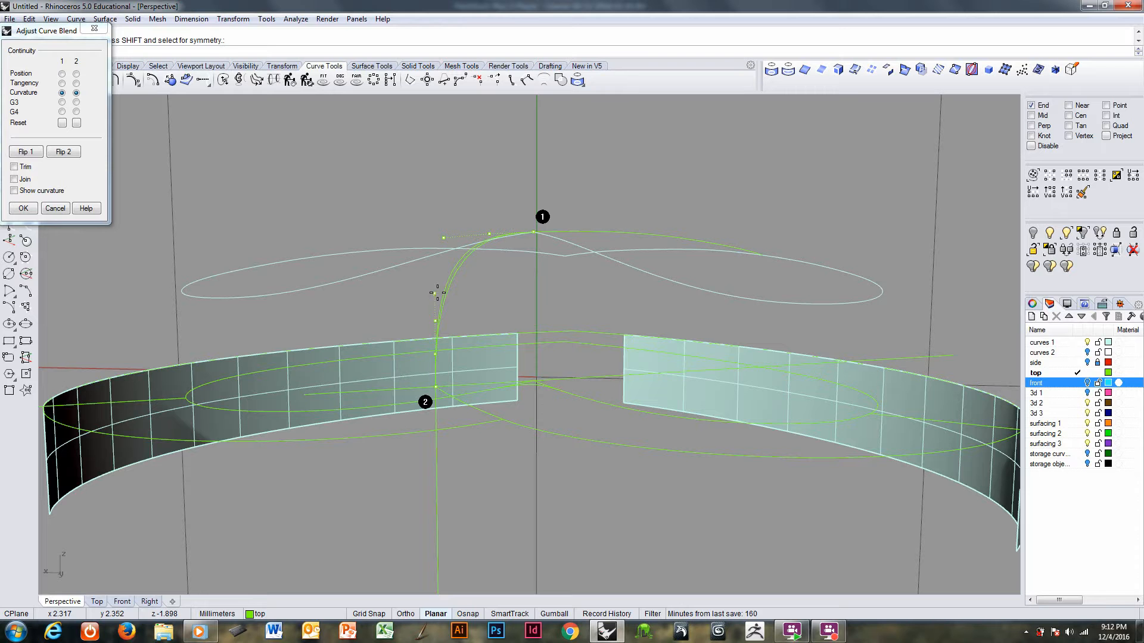
{"action": "left_click", "coordinate": [438, 298]}
{"action": "right_click_drag", "start_coordinate": [468, 370], "coordinate": [443, 371]}
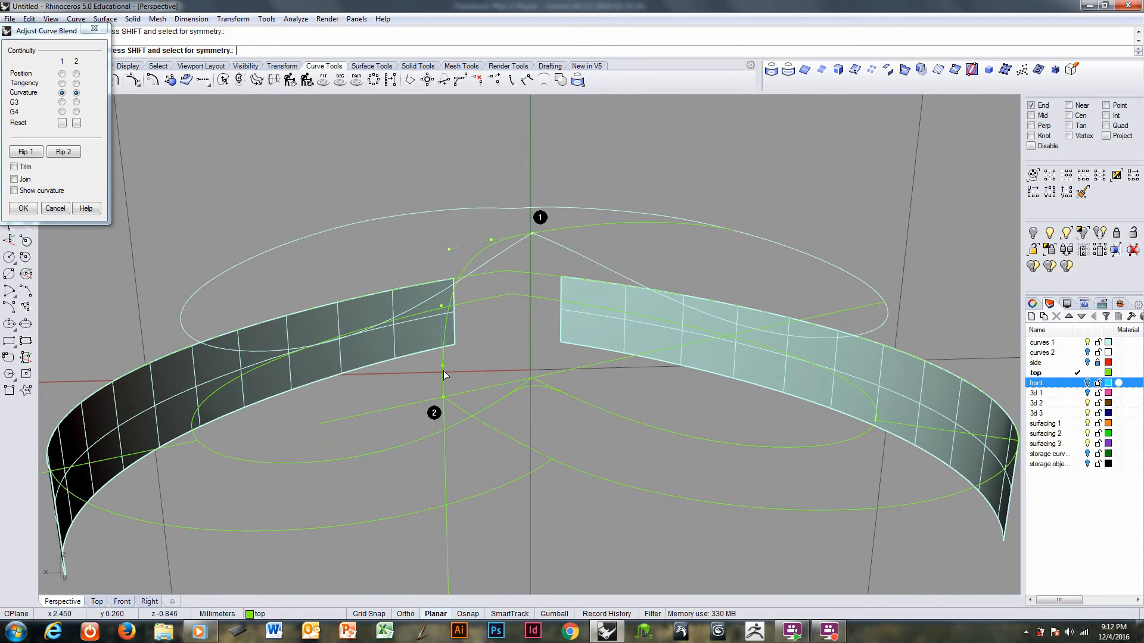
{"action": "left_click", "coordinate": [444, 367]}
{"action": "left_click", "coordinate": [446, 382]}
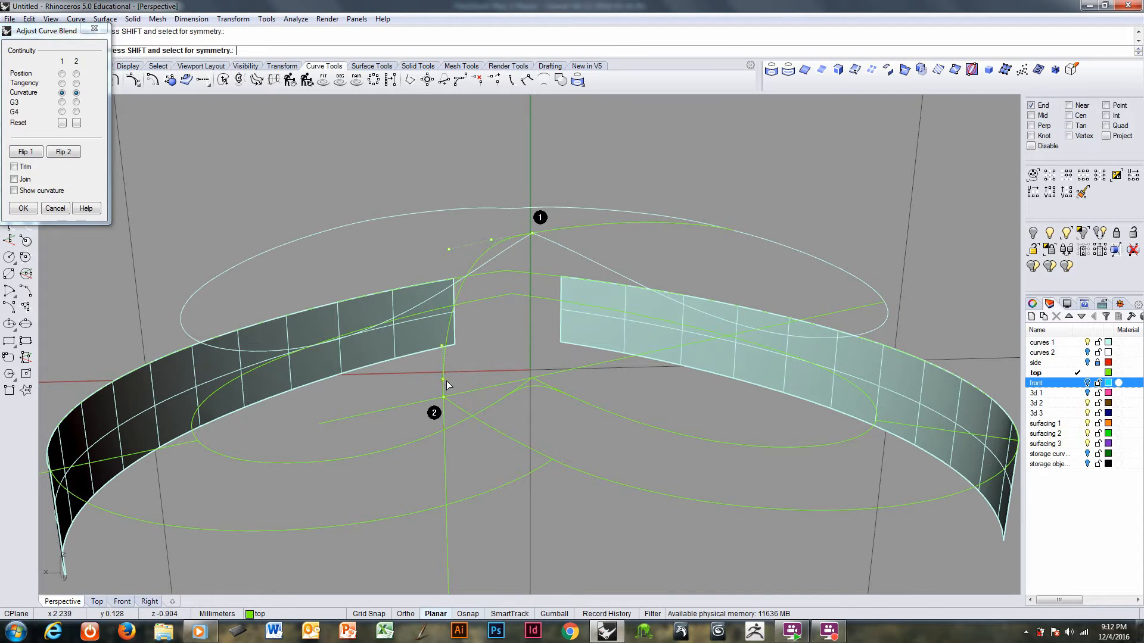
{"action": "left_click", "coordinate": [444, 380]}
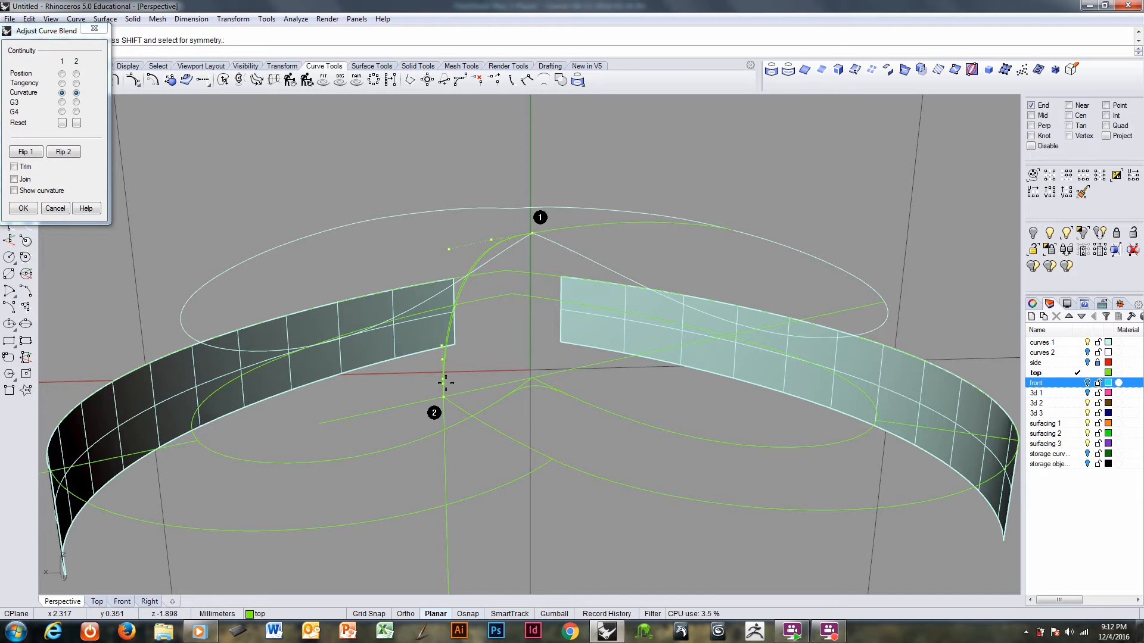
{"action": "left_click", "coordinate": [446, 385]}
- Raise the blend's middle handle, pull its upper handle slightly outward, fine-tune the curve, and accept the blend
{"action": "right_click_drag", "start_coordinate": [458, 381], "coordinate": [450, 348]}
{"action": "left_click", "coordinate": [442, 344]}
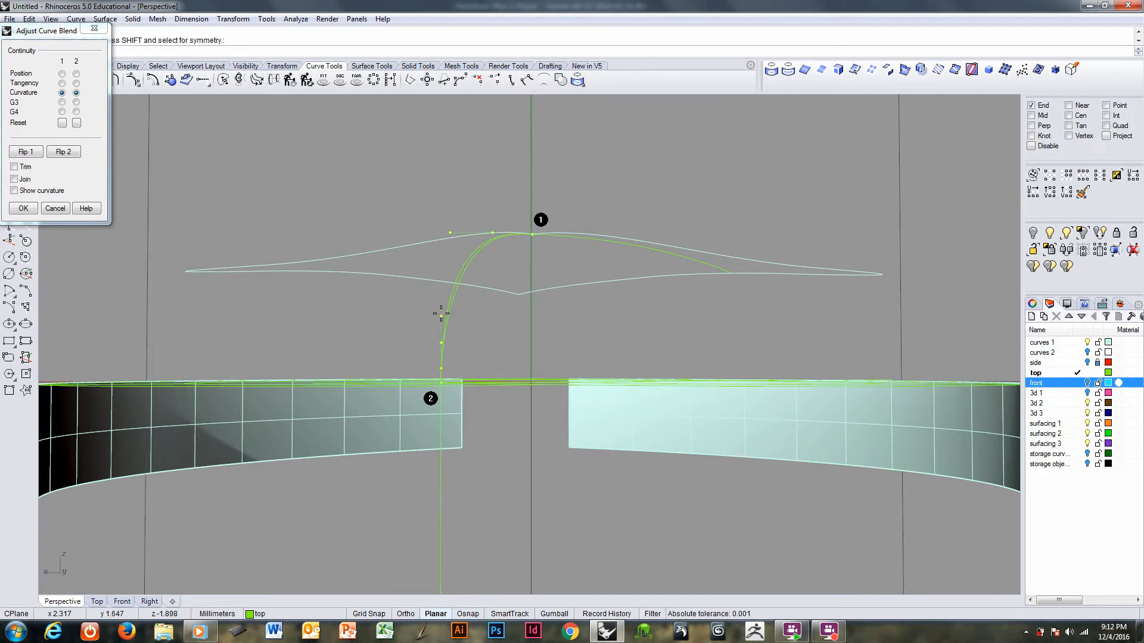
{"action": "left_click", "coordinate": [442, 311]}
{"action": "mouse_move", "coordinate": [441, 312]}
{"action": "right_mouse_down"}
{"action": "mouse_move", "coordinate": [450, 327]}
{"action": "mouse_move", "coordinate": [473, 284]}
{"action": "mouse_move", "coordinate": [438, 325]}
{"action": "right_mouse_up"}
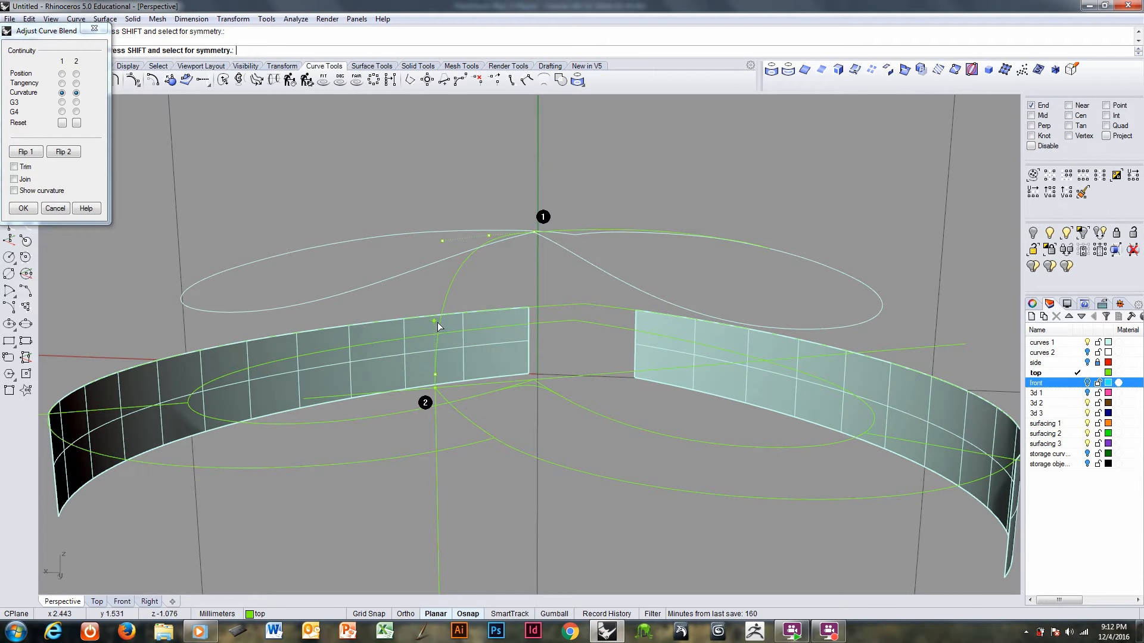
{"action": "left_click", "coordinate": [442, 242]}
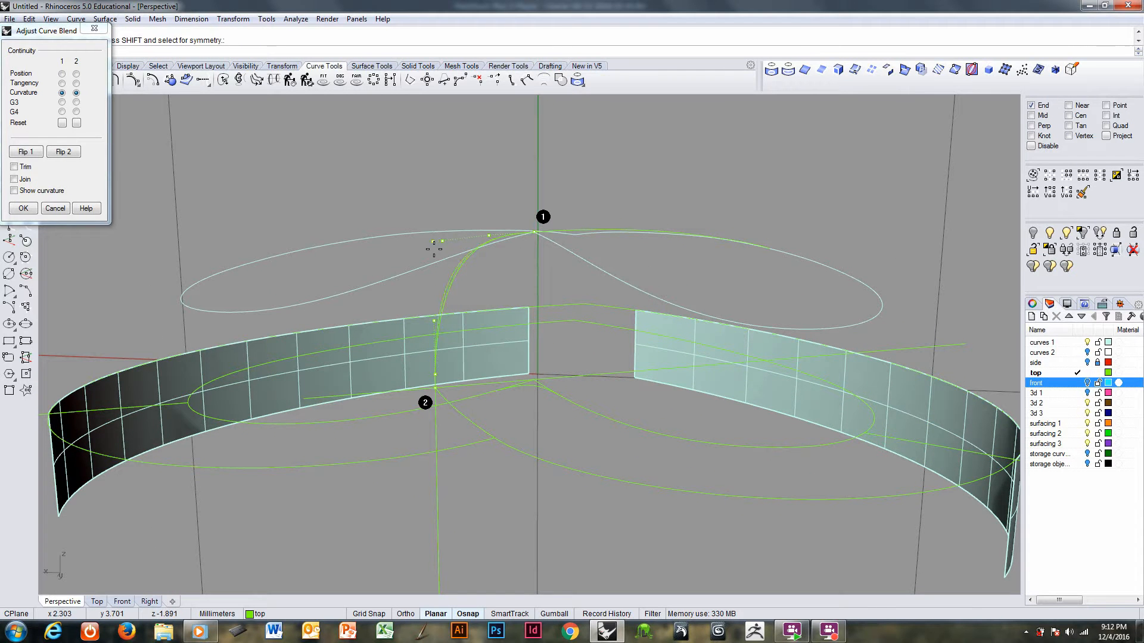
{"action": "left_click", "coordinate": [434, 248]}
{"action": "left_click", "coordinate": [434, 324]}
{"action": "left_click", "coordinate": [435, 328]}
{"action": "right_click_drag", "start_coordinate": [438, 331], "coordinate": [488, 367]}
{"action": "key", "text": "Return"}
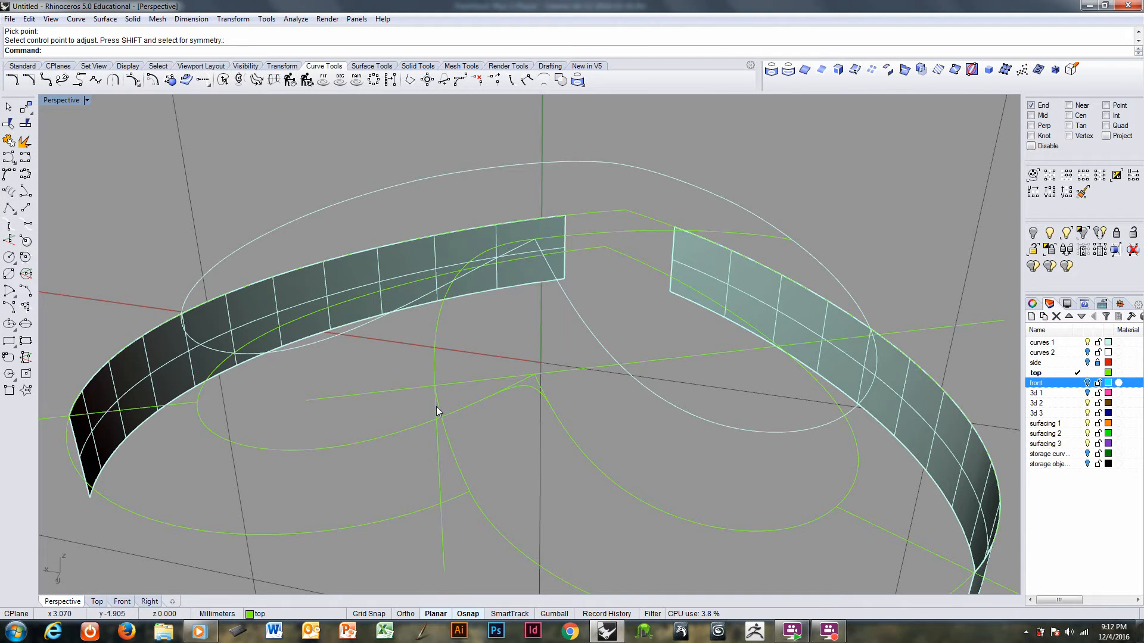
- Delete the vertical helper line and show the 3d 1 layer again
{"action": "left_click", "coordinate": [436, 406]}
{"action": "key", "text": "Delete"}
{"action": "right_click_drag", "start_coordinate": [436, 407], "coordinate": [661, 395]}
{"action": "left_click", "coordinate": [1087, 393]}
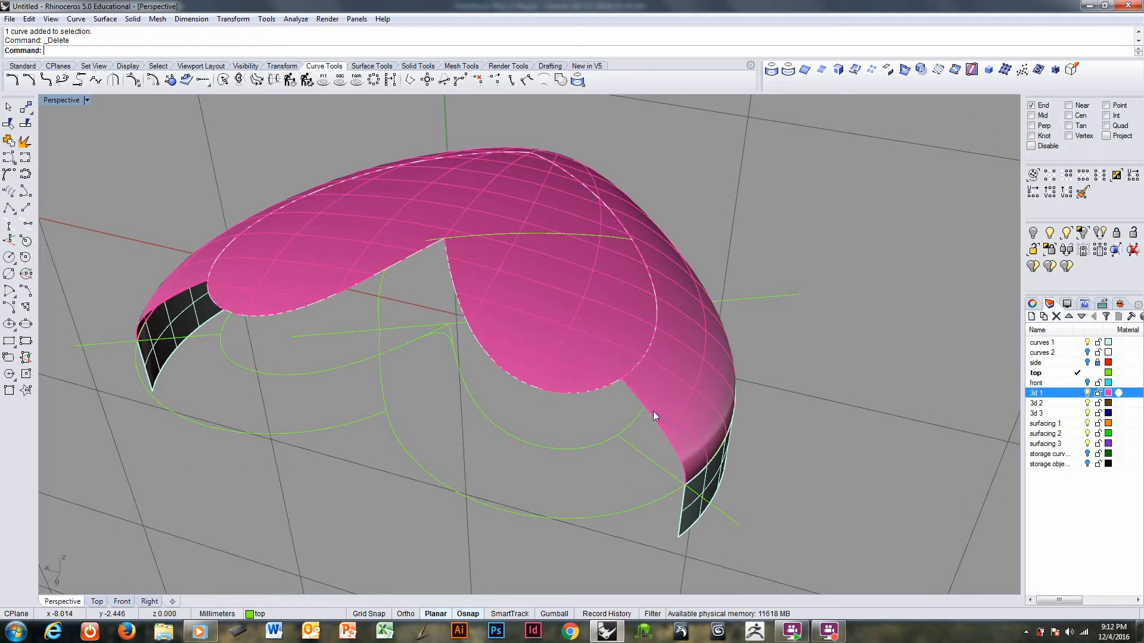
- Split the extended half of the outer outline with the perpendicular line crossing its lobe
{"action": "right_click_drag", "start_coordinate": [584, 456], "coordinate": [708, 439]}
{"action": "left_click", "coordinate": [602, 501]}
{"action": "left_click", "coordinate": [26, 128]}
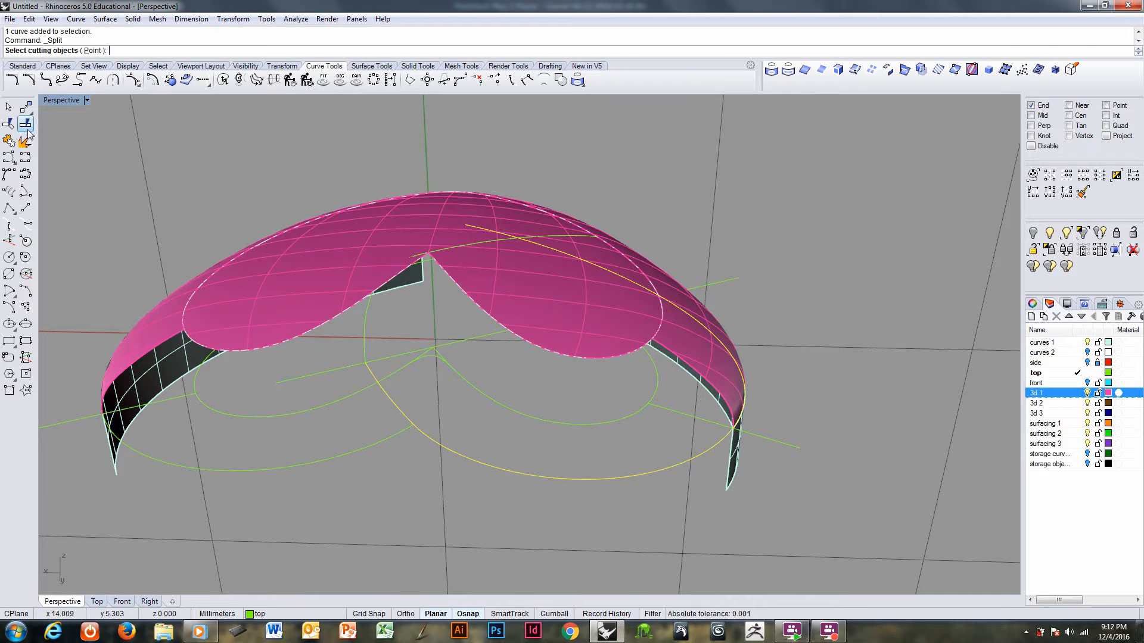
{"action": "left_click", "coordinate": [703, 420]}
{"action": "key", "text": "Return"}
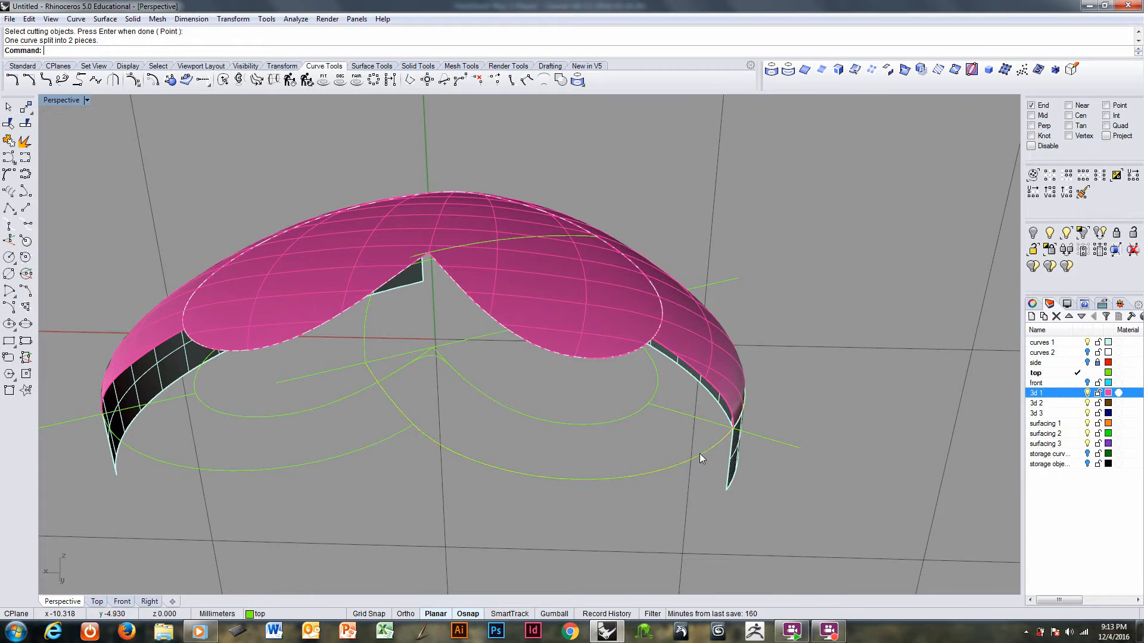
- On layer curves 1, extrude the notch-side piece of the split outline one way downward to the side wall's lower corner, with BothSides off
{"action": "right_click_drag", "start_coordinate": [637, 431], "coordinate": [606, 419]}
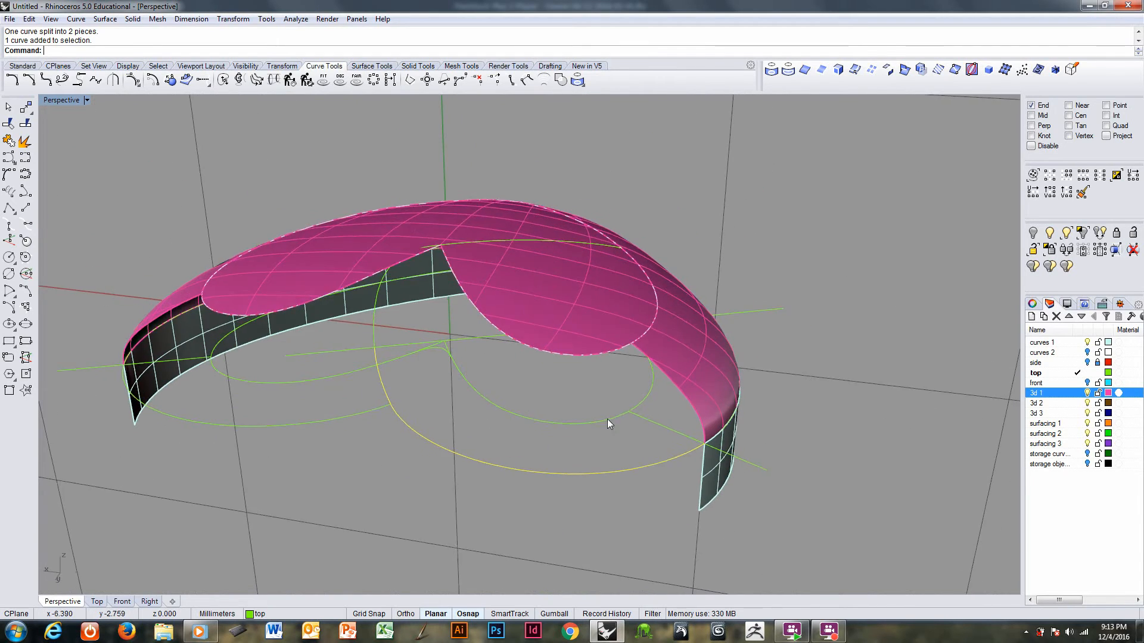
{"action": "right_click_drag", "start_coordinate": [516, 431], "coordinate": [528, 396]}
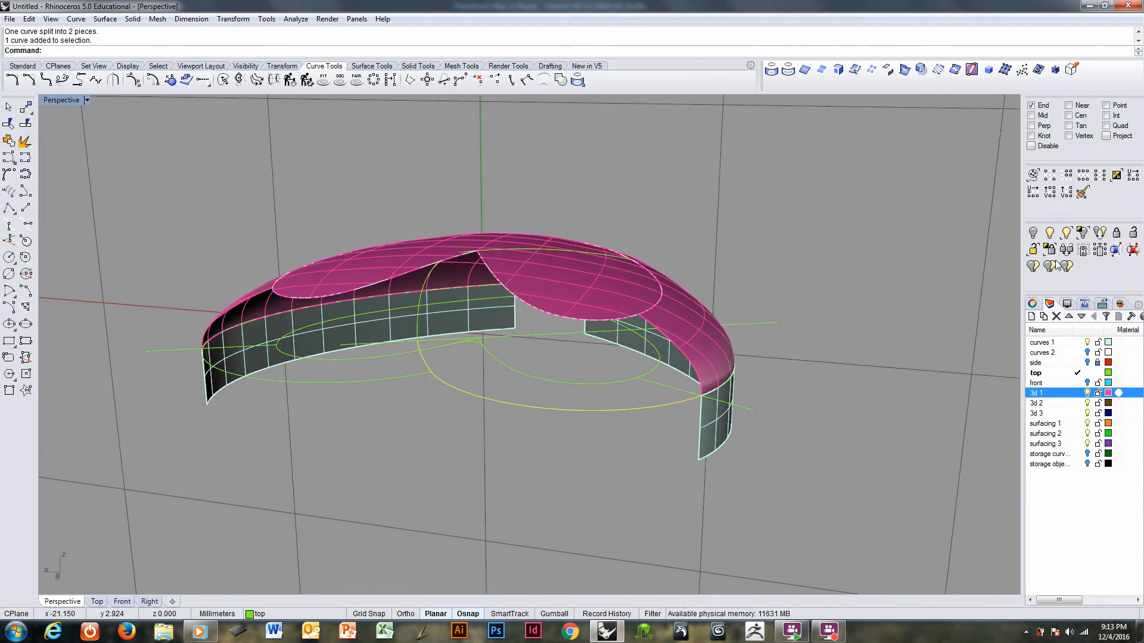
{"action": "left_click", "coordinate": [1077, 342]}
{"action": "left_click", "coordinate": [372, 66]}
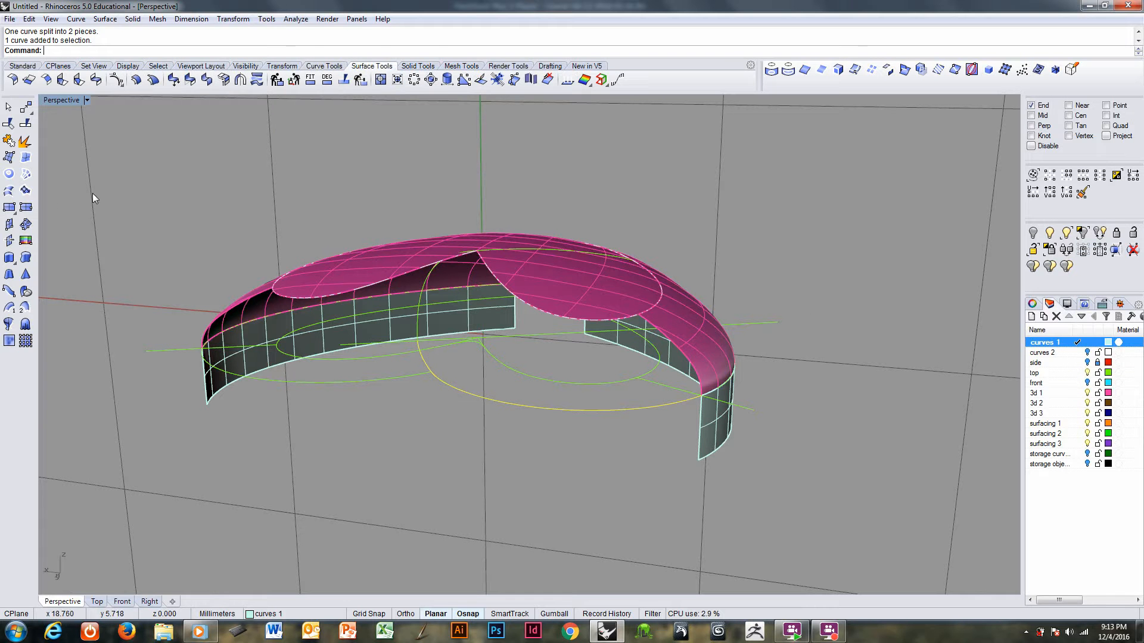
{"action": "left_click", "coordinate": [10, 258]}
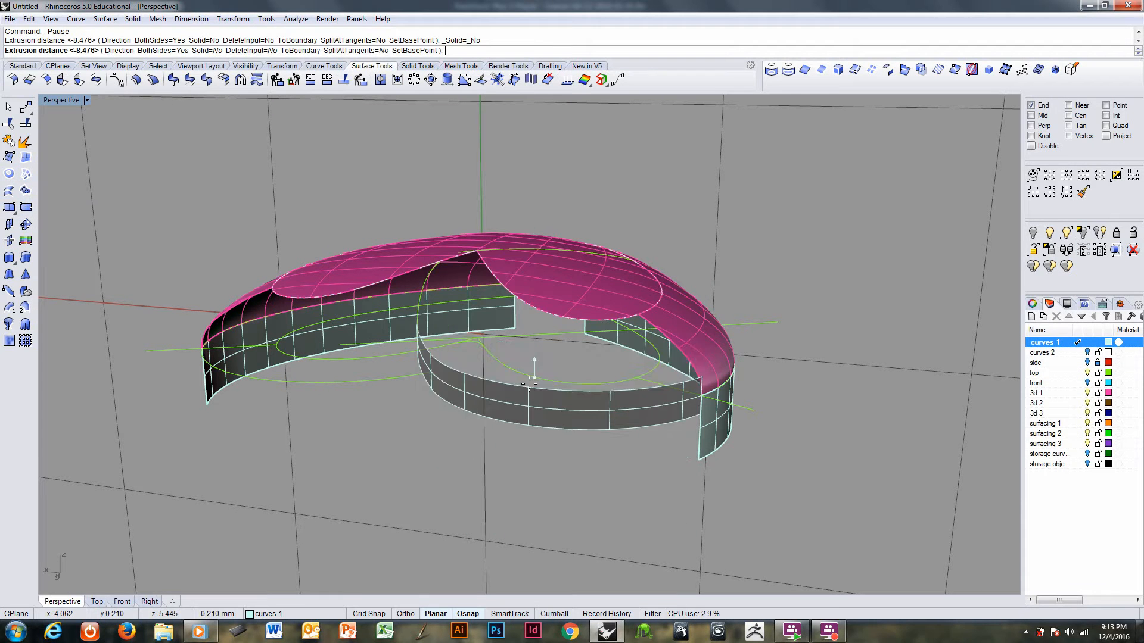
{"action": "type", "text": "b"}
{"action": "key", "text": "Return"}
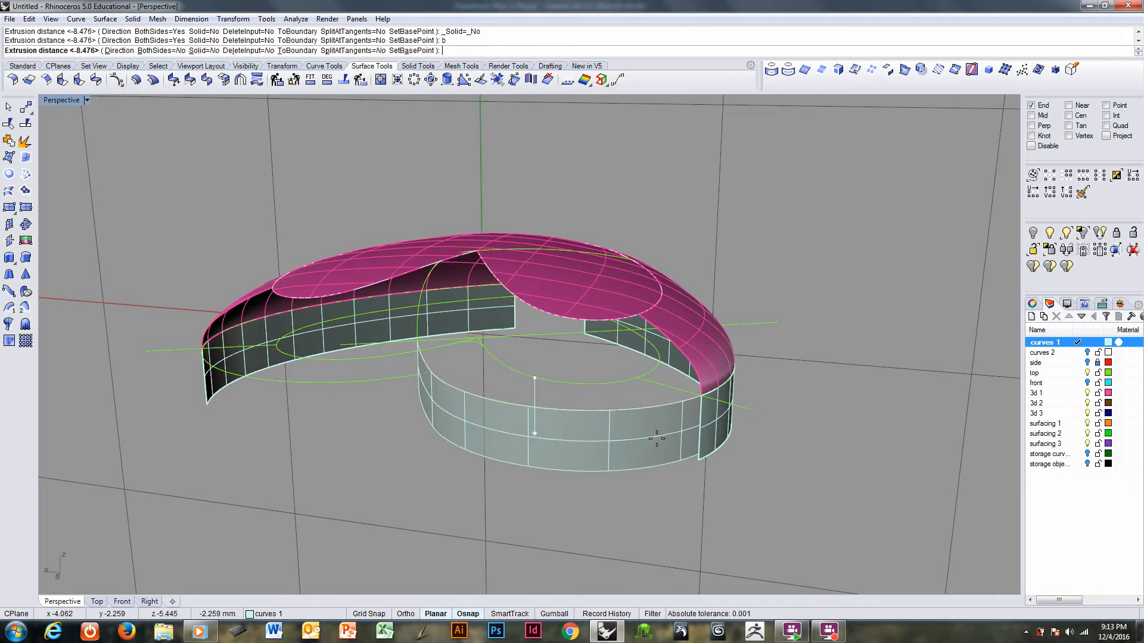
{"action": "left_click", "coordinate": [698, 452]}
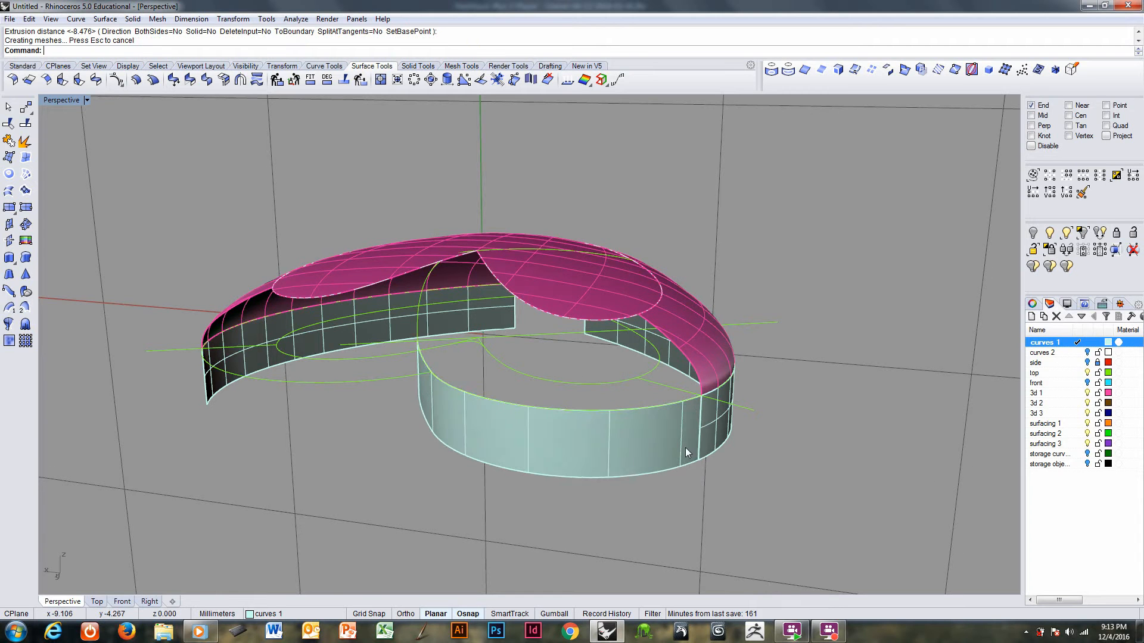
- Join the dome's inner top surface and its outer sloping surface into one polysurface
{"action": "right_click_drag", "start_coordinate": [685, 448], "coordinate": [614, 493]}
{"action": "right_click_drag", "start_coordinate": [420, 398], "coordinate": [620, 360]}
{"action": "scroll", "coordinate": [570, 336], "scroll_direction": "up", "scroll_amount": 5}
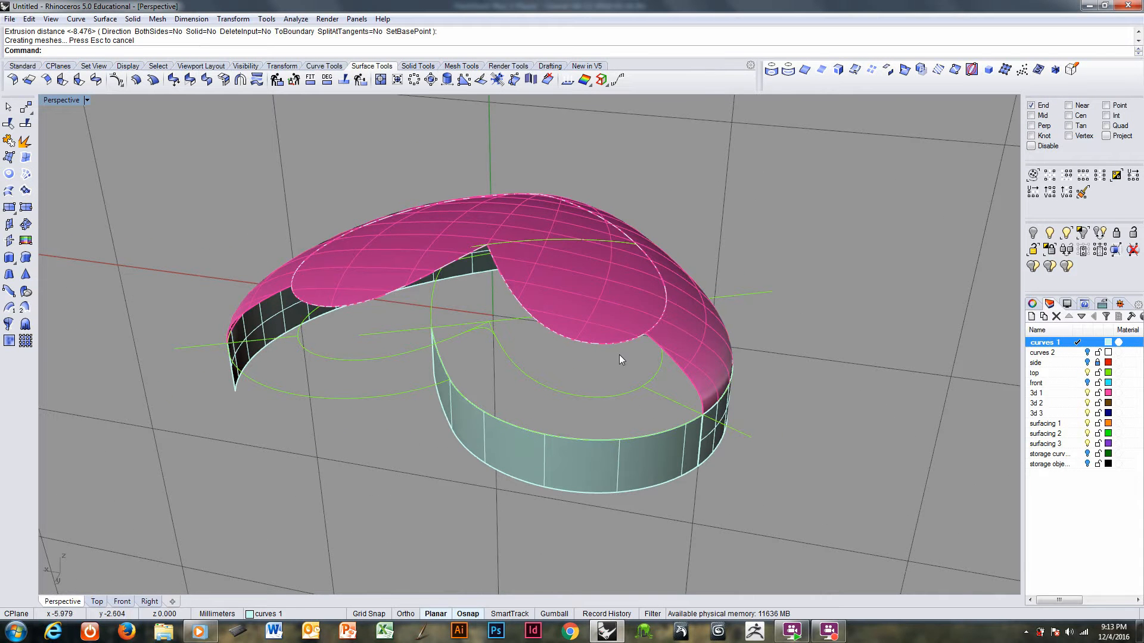
{"action": "left_click", "coordinate": [9, 141]}
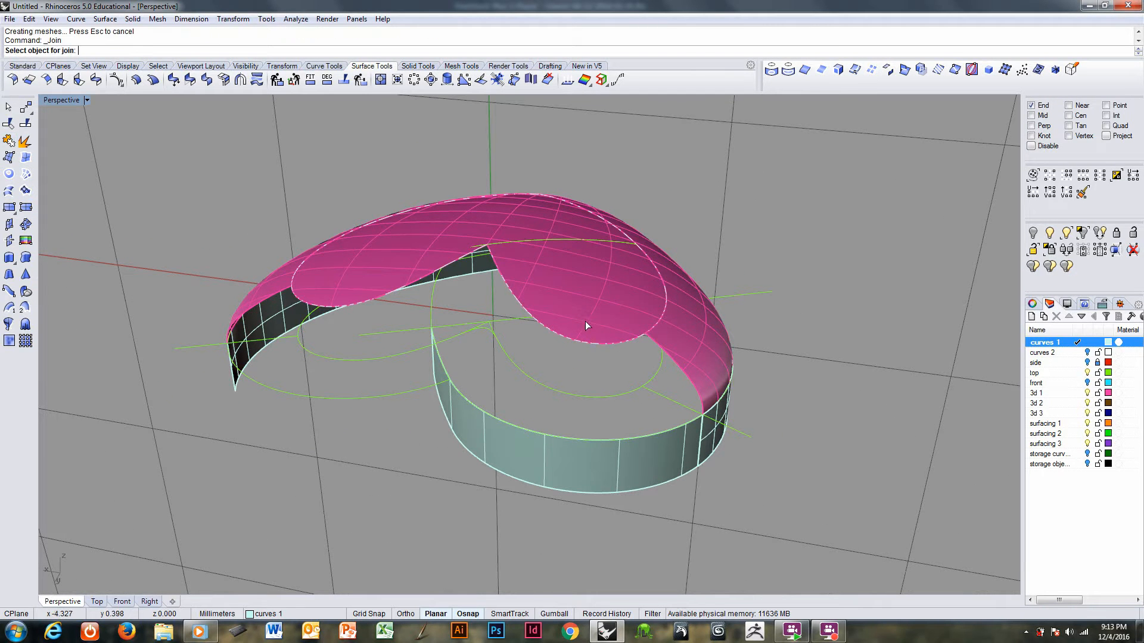
{"action": "left_click", "coordinate": [585, 321]}
{"action": "left_click", "coordinate": [673, 331]}
{"action": "key", "text": "Return"}
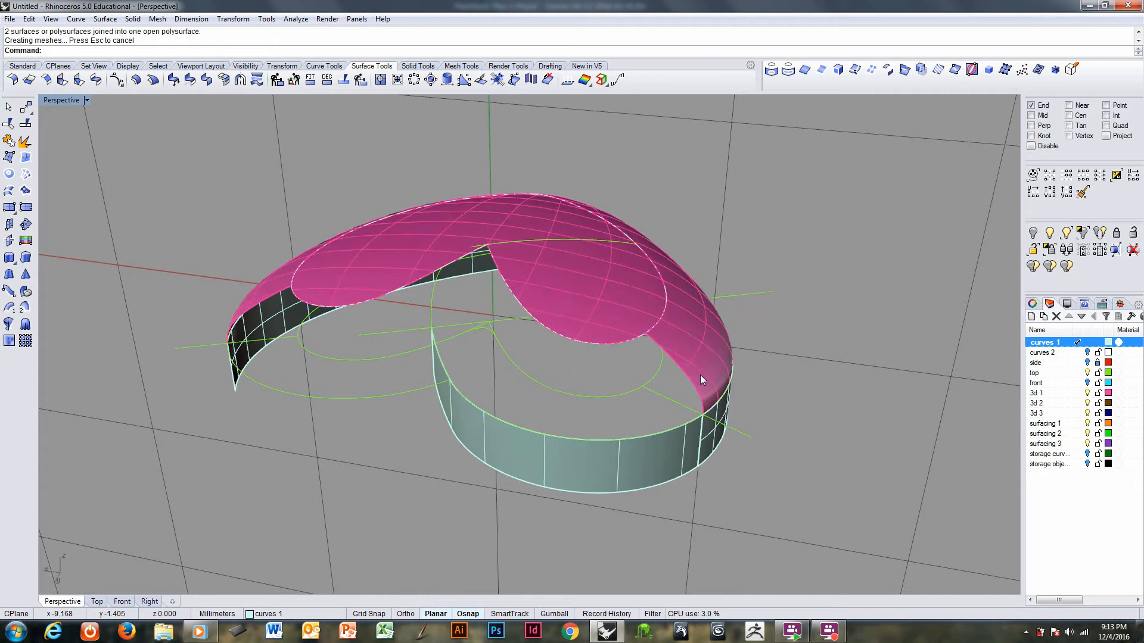
{"action": "mouse_move", "coordinate": [700, 375]}
{"action": "right_mouse_down"}
{"action": "mouse_move", "coordinate": [666, 368]}
{"action": "mouse_move", "coordinate": [680, 374]}
{"action": "right_mouse_up"}
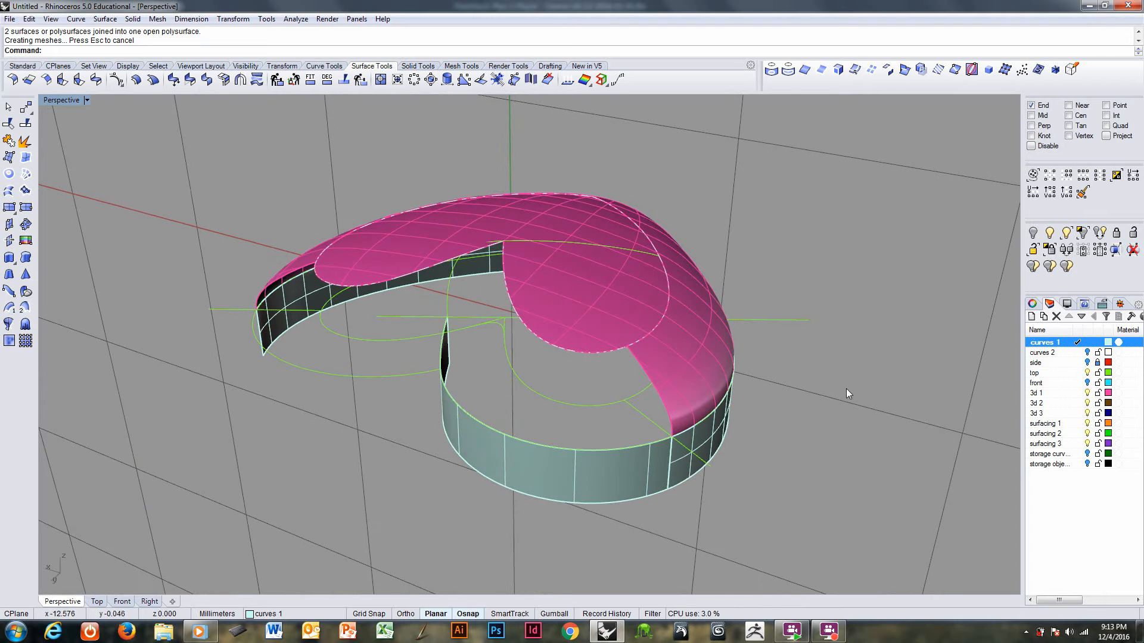
- On layer surfacing 1, build a network surface from the wall's top extrusion edge, both dome edges and the blend curve, tangent at A, B and D
{"action": "left_click", "coordinate": [1078, 423]}
{"action": "right_click_drag", "start_coordinate": [656, 309], "coordinate": [485, 237]}
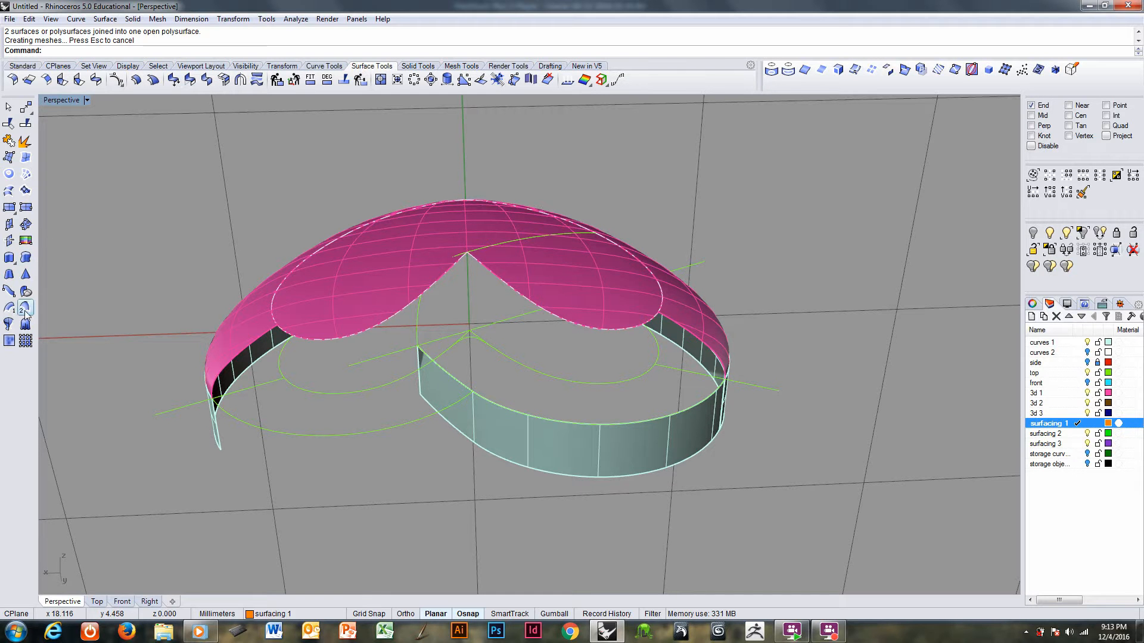
{"action": "left_click", "coordinate": [26, 189]}
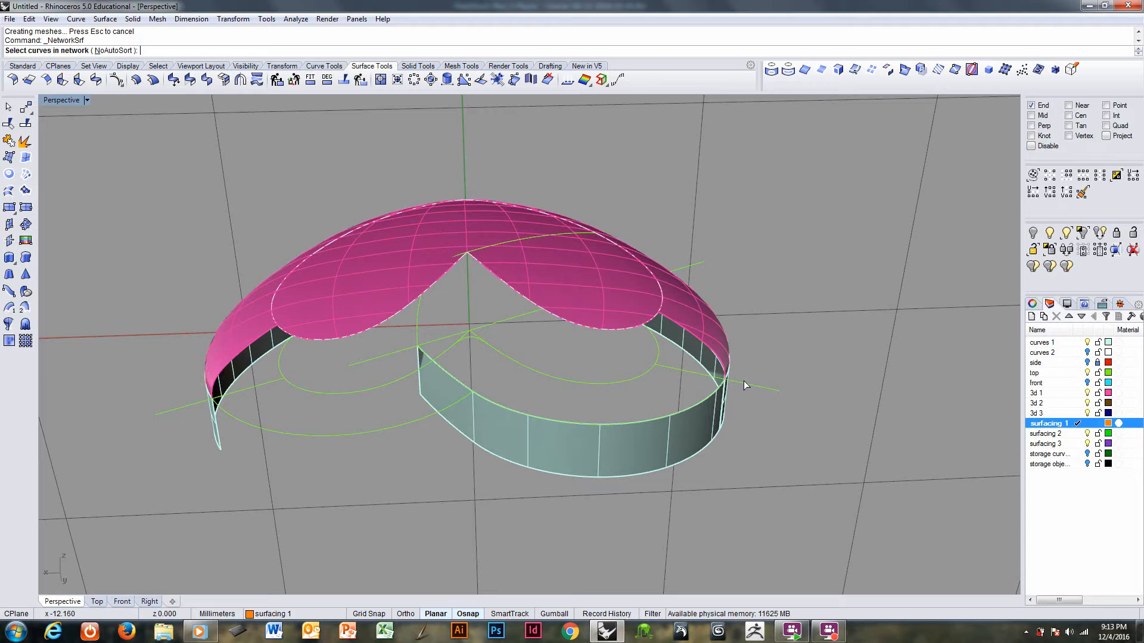
{"action": "left_click", "coordinate": [709, 400]}
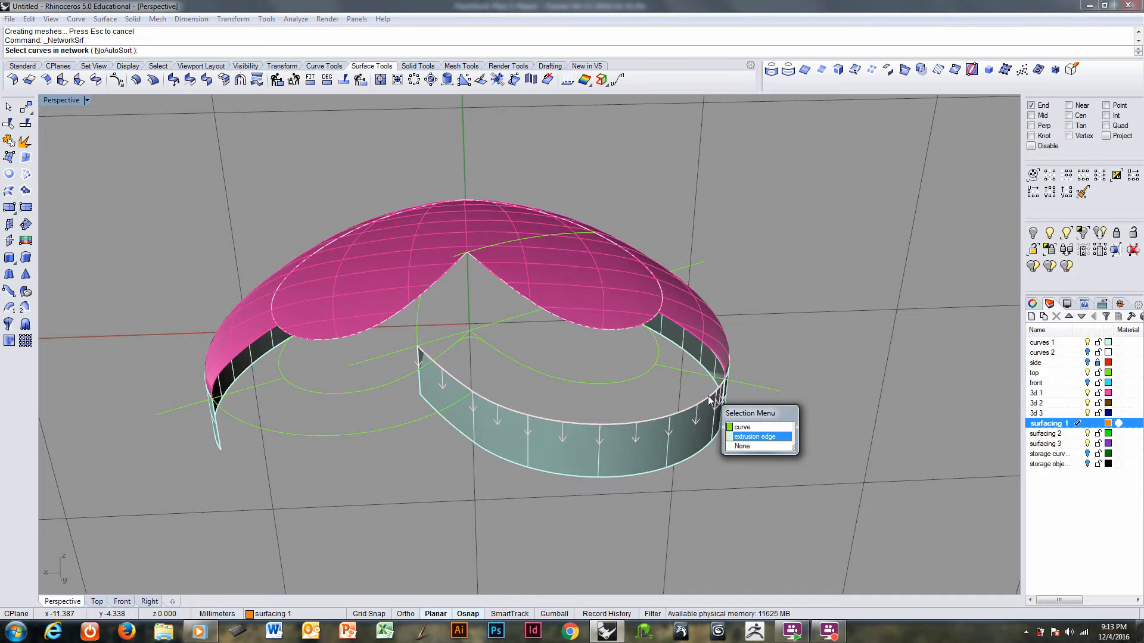
{"action": "left_click", "coordinate": [708, 400]}
{"action": "left_click", "coordinate": [645, 329]}
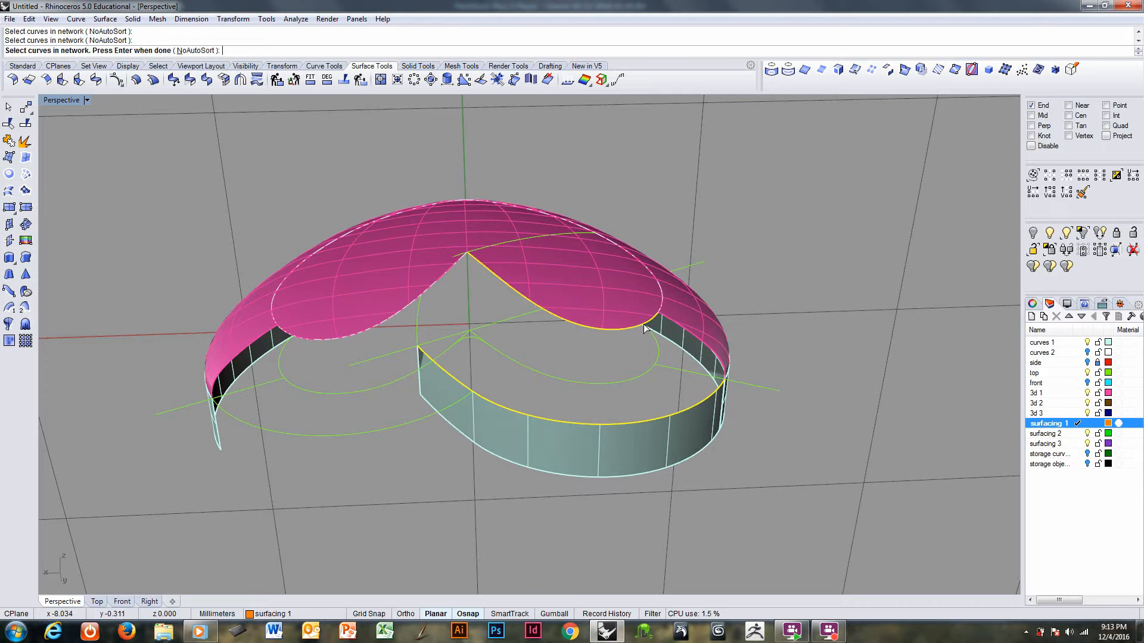
{"action": "mouse_move", "coordinate": [679, 345]}
{"action": "right_mouse_down"}
{"action": "mouse_move", "coordinate": [631, 352]}
{"action": "mouse_move", "coordinate": [671, 350]}
{"action": "right_mouse_up"}
{"action": "left_click", "coordinate": [672, 348]}
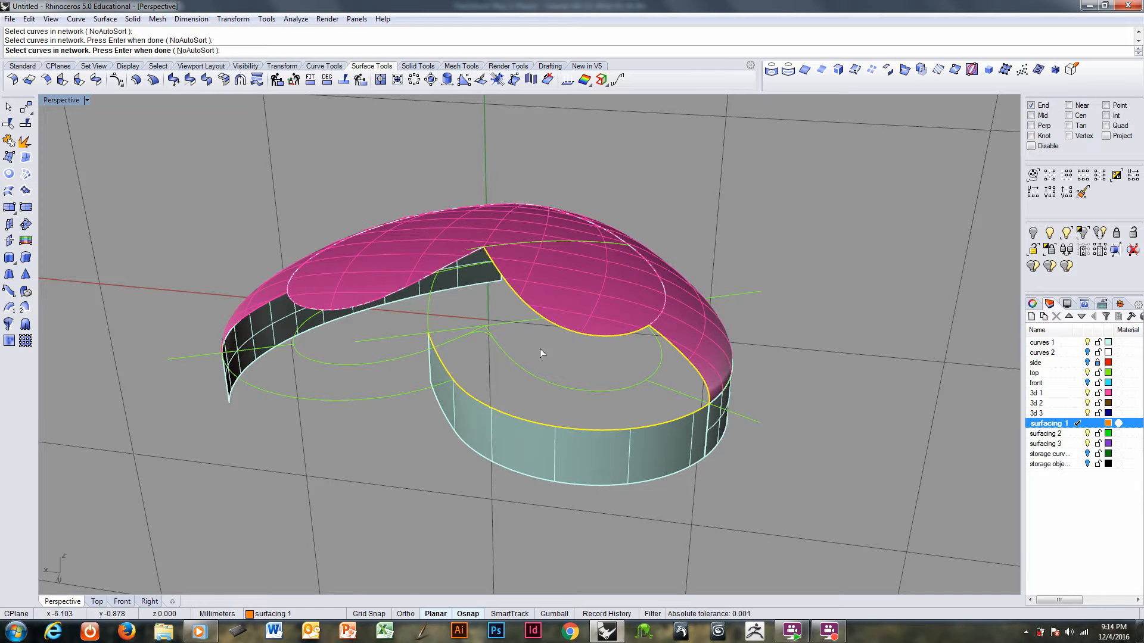
{"action": "left_click", "coordinate": [426, 314]}
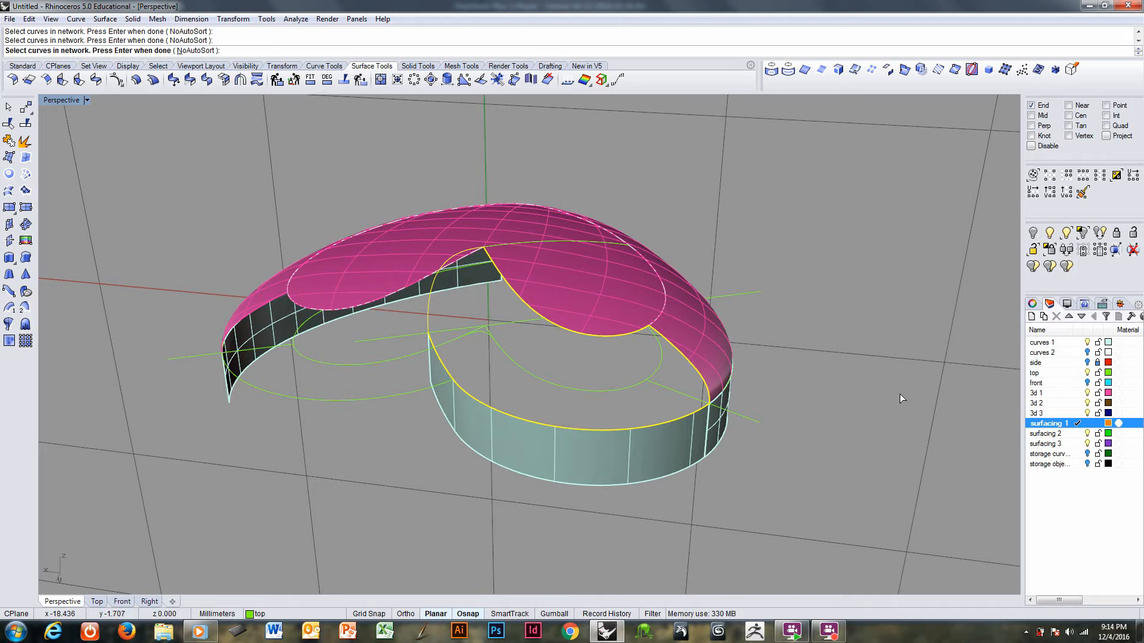
{"action": "key", "text": "Return"}
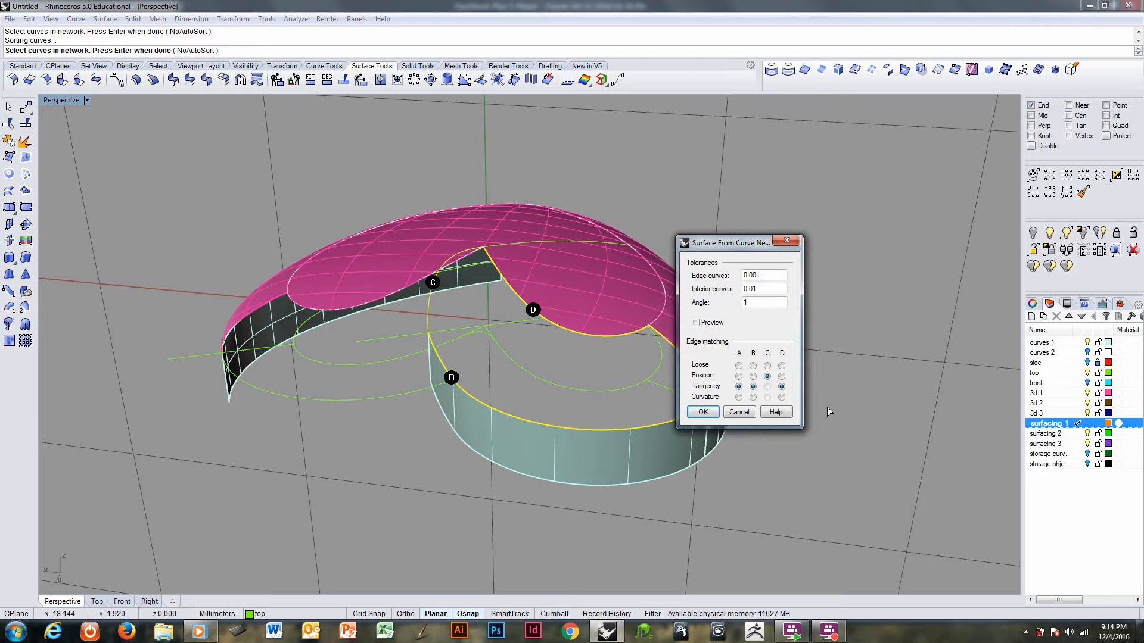
{"action": "left_click", "coordinate": [781, 386]}
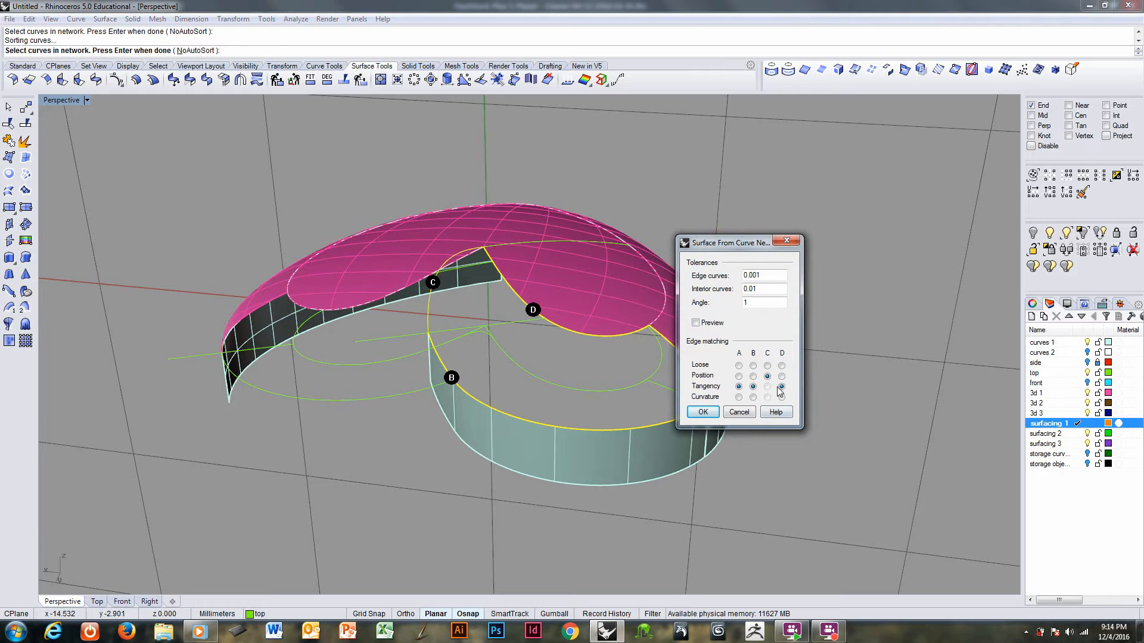
{"action": "left_click", "coordinate": [703, 412]}
- Using the World Top construction plane with Near and Project snaps on, create a cutting plane across the network surface near the lobe's end
{"action": "right_click_drag", "start_coordinate": [685, 441], "coordinate": [527, 407]}
{"action": "left_click", "coordinate": [467, 406]}
{"action": "key", "text": "F4"}
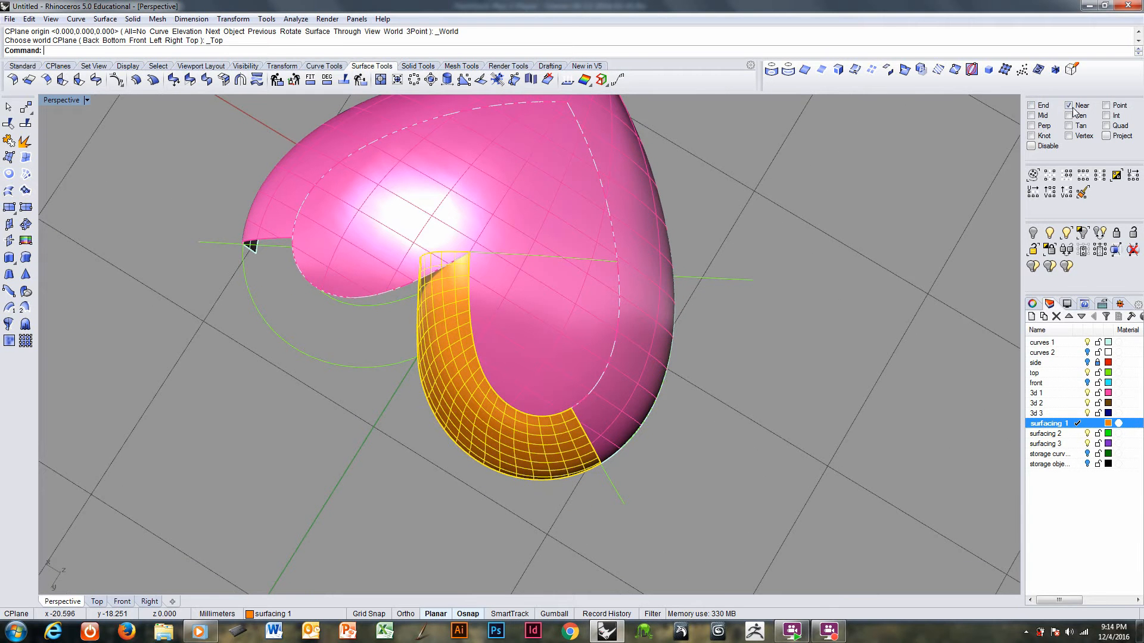
{"action": "right_click_drag", "start_coordinate": [456, 367], "coordinate": [465, 380]}
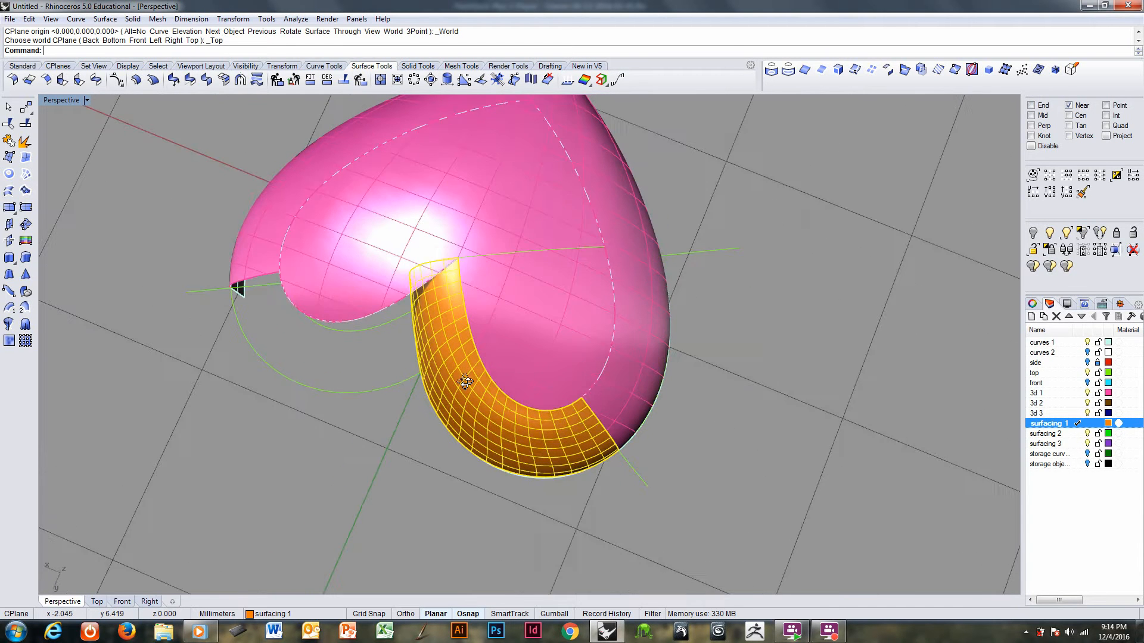
{"action": "left_click", "coordinate": [9, 206]}
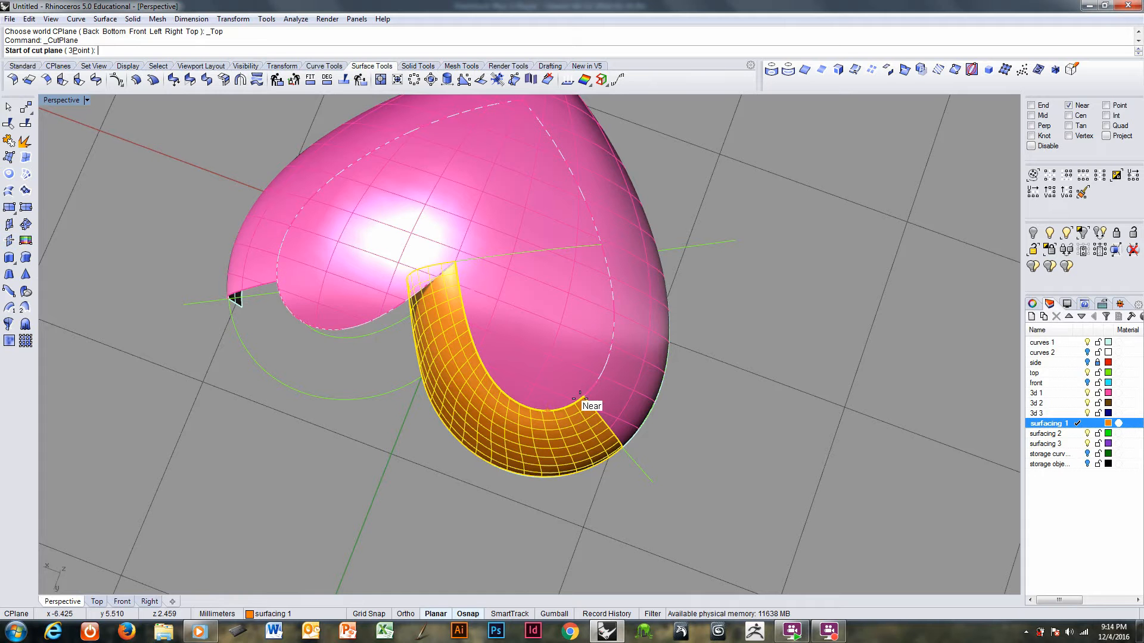
{"action": "left_click", "coordinate": [1109, 137]}
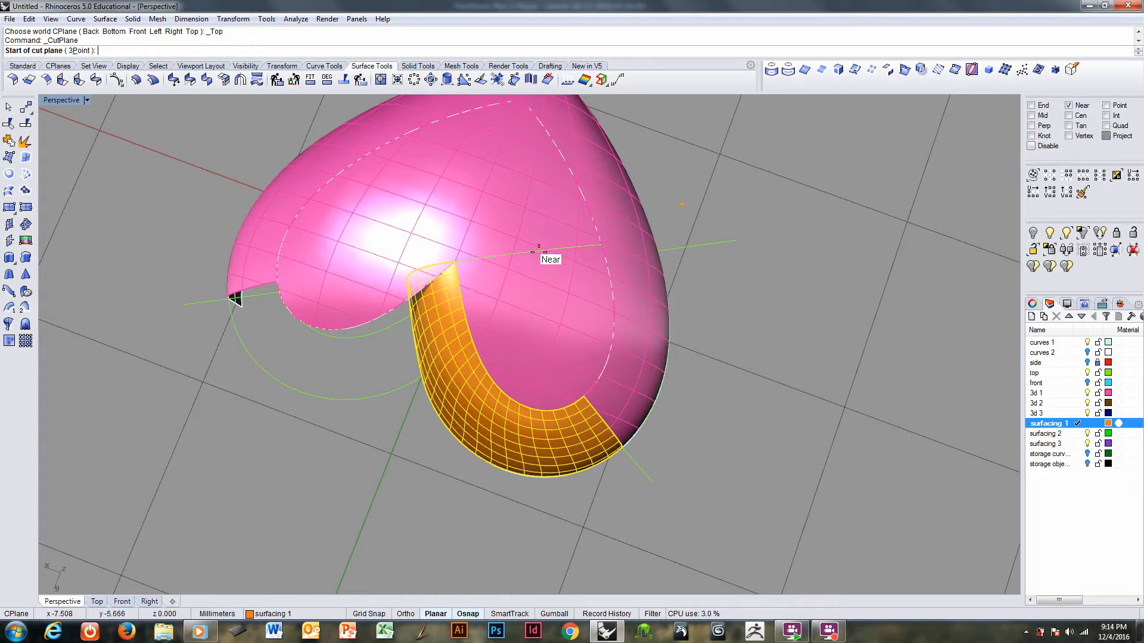
{"action": "left_click", "coordinate": [532, 401]}
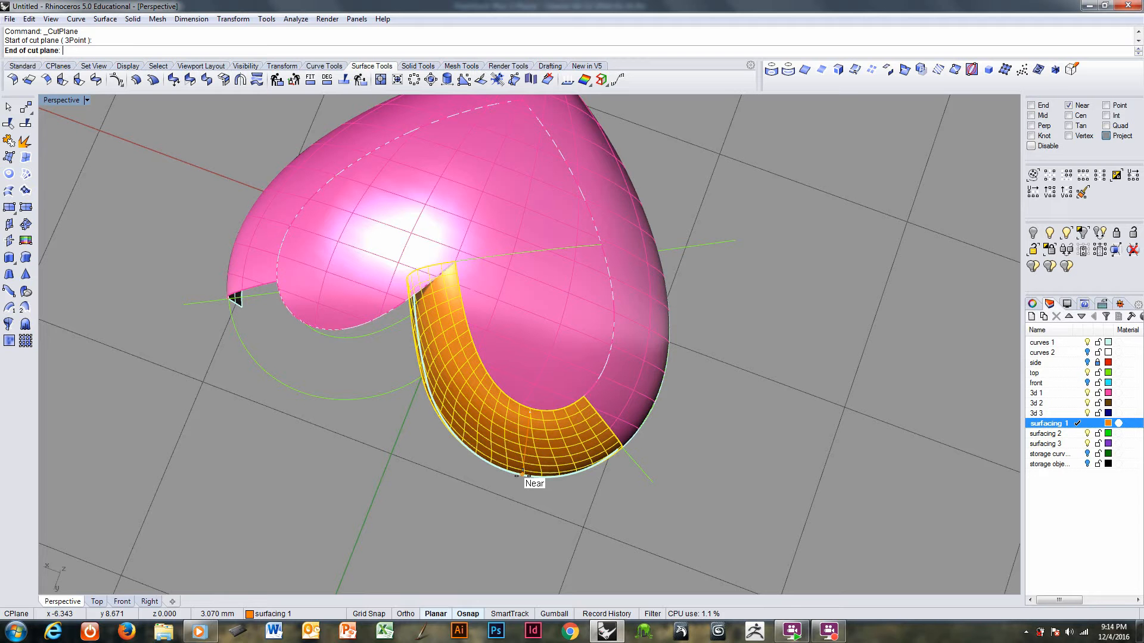
{"action": "left_click", "coordinate": [523, 474]}
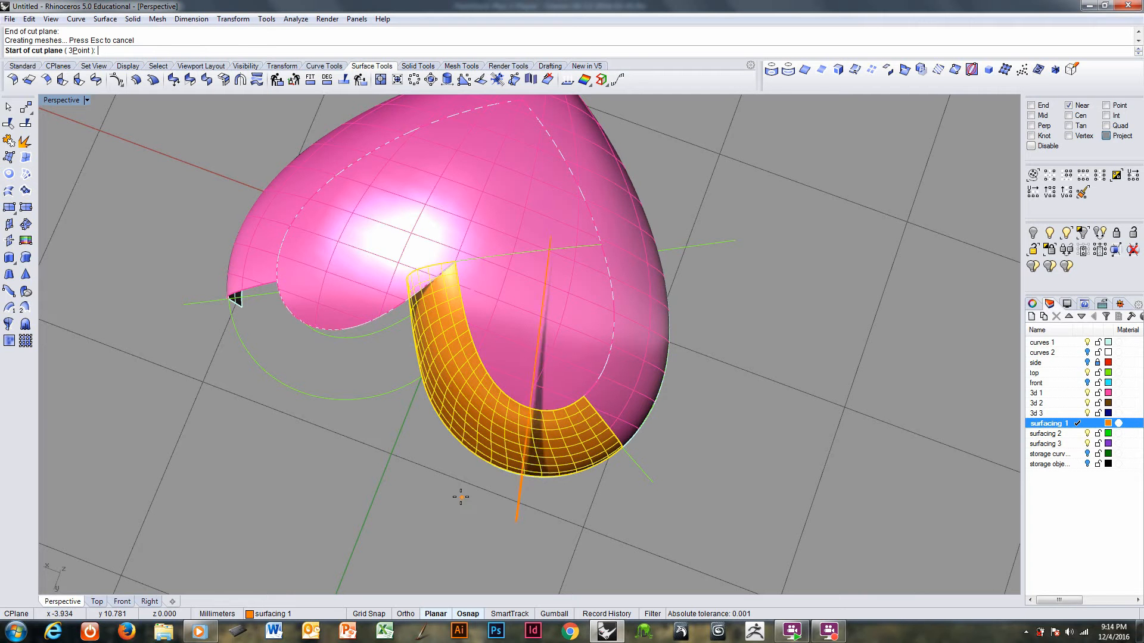
- Try a second cutting plane across the network surface alone, closer to the notch
{"action": "right_click_drag", "start_coordinate": [459, 493], "coordinate": [587, 487]}
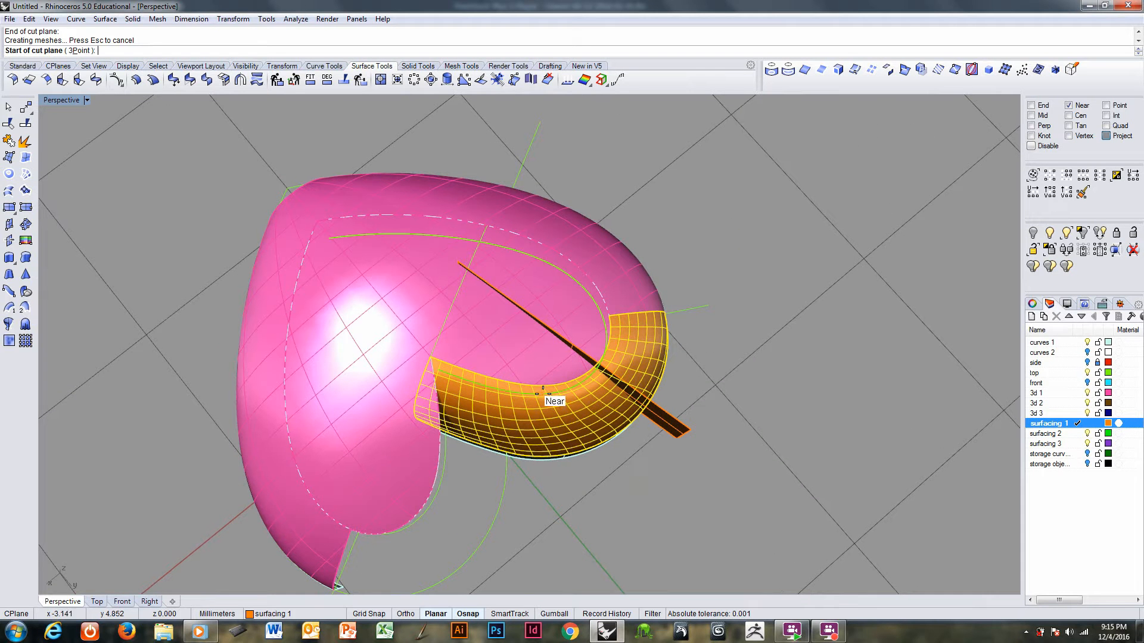
{"action": "left_click", "coordinate": [554, 384]}
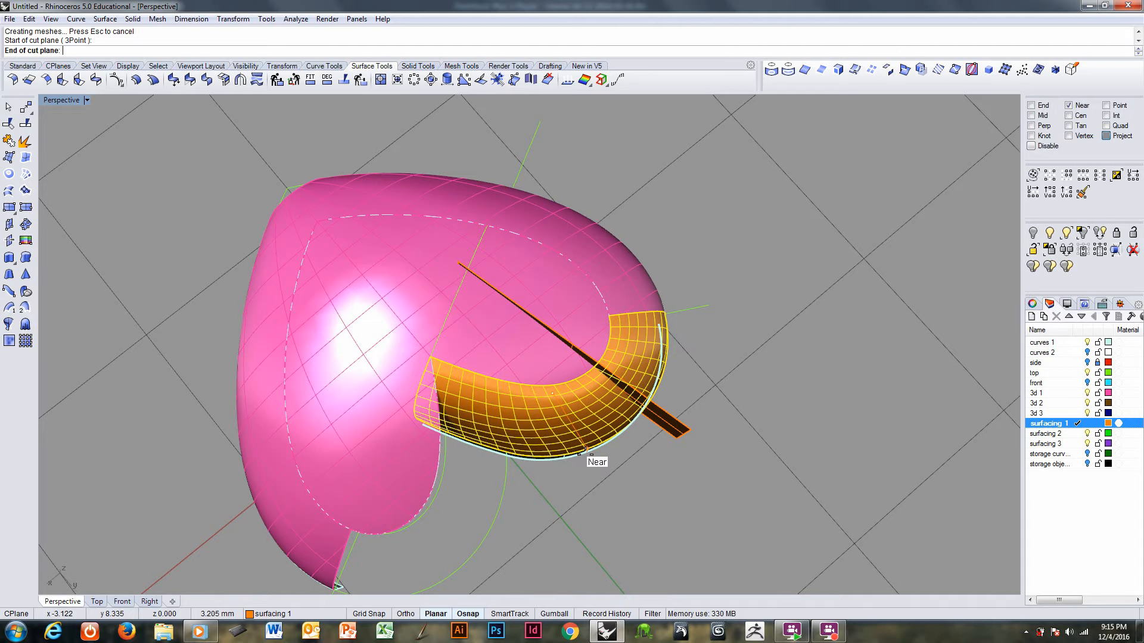
{"action": "left_click", "coordinate": [586, 448]}
{"action": "right_click_drag", "start_coordinate": [591, 460], "coordinate": [611, 475]}
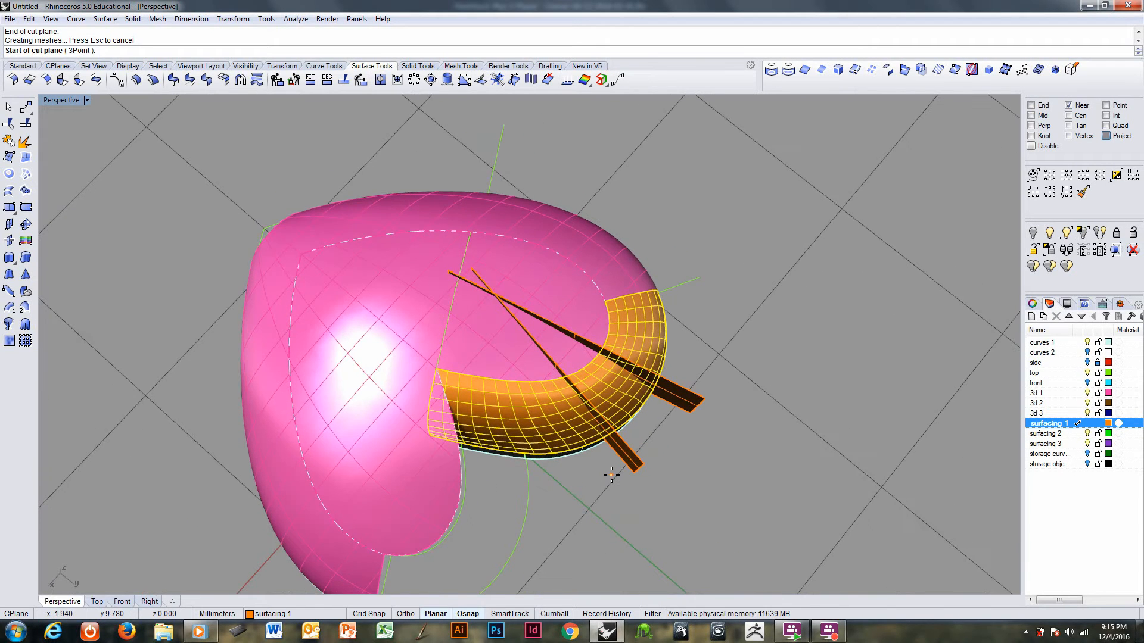
{"action": "key", "text": "Escape"}
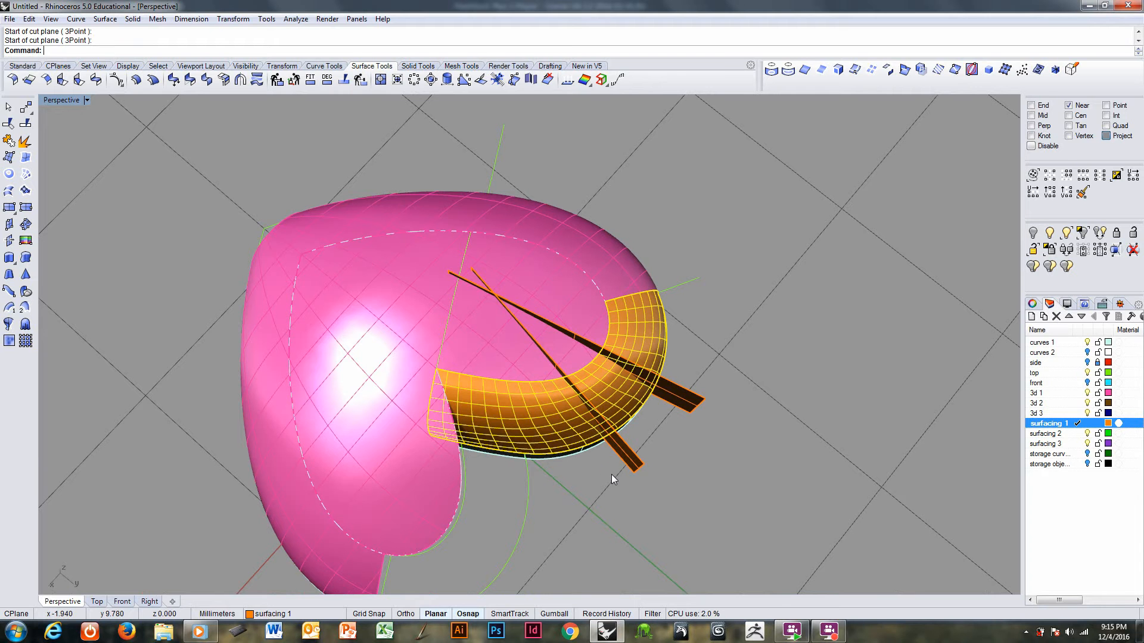
- Delete the second cutting plane nearer the notch
{"action": "key", "text": "ctrl+z"}
{"action": "key", "text": "ctrl+y"}
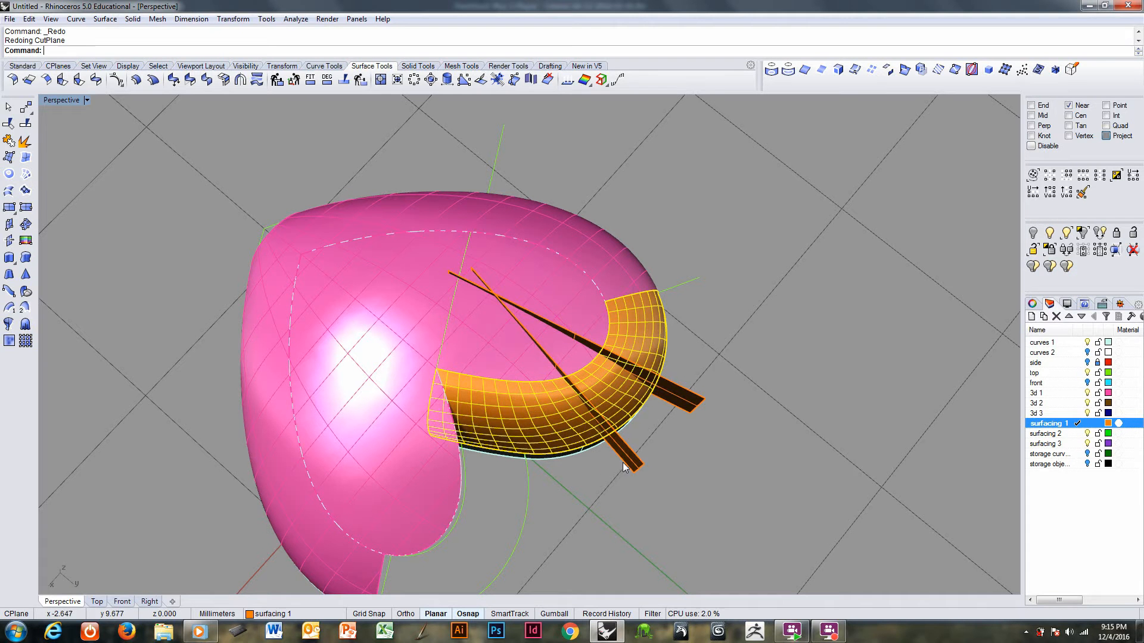
{"action": "left_click", "coordinate": [638, 463]}
{"action": "key", "text": "Delete"}
{"action": "key", "text": "ctrl+y"}
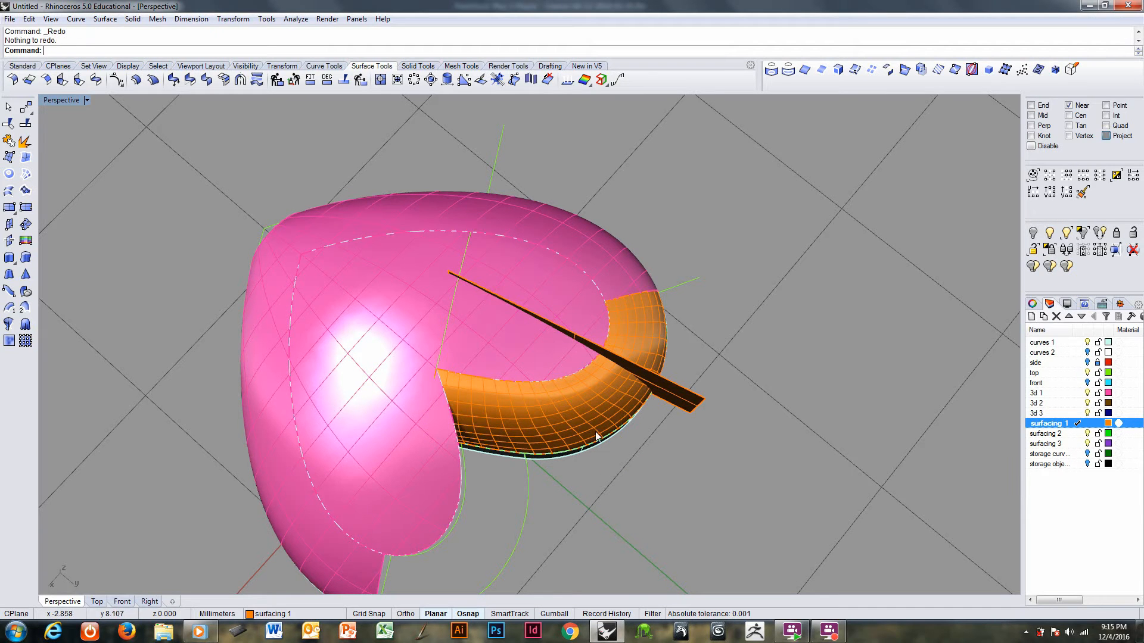
{"action": "left_click", "coordinate": [598, 437]}
{"action": "mouse_move", "coordinate": [599, 437]}
{"action": "right_mouse_down"}
{"action": "mouse_move", "coordinate": [592, 405]}
{"action": "mouse_move", "coordinate": [596, 419]}
{"action": "right_mouse_up"}
{"action": "left_click", "coordinate": [596, 419], "text": "shift"}
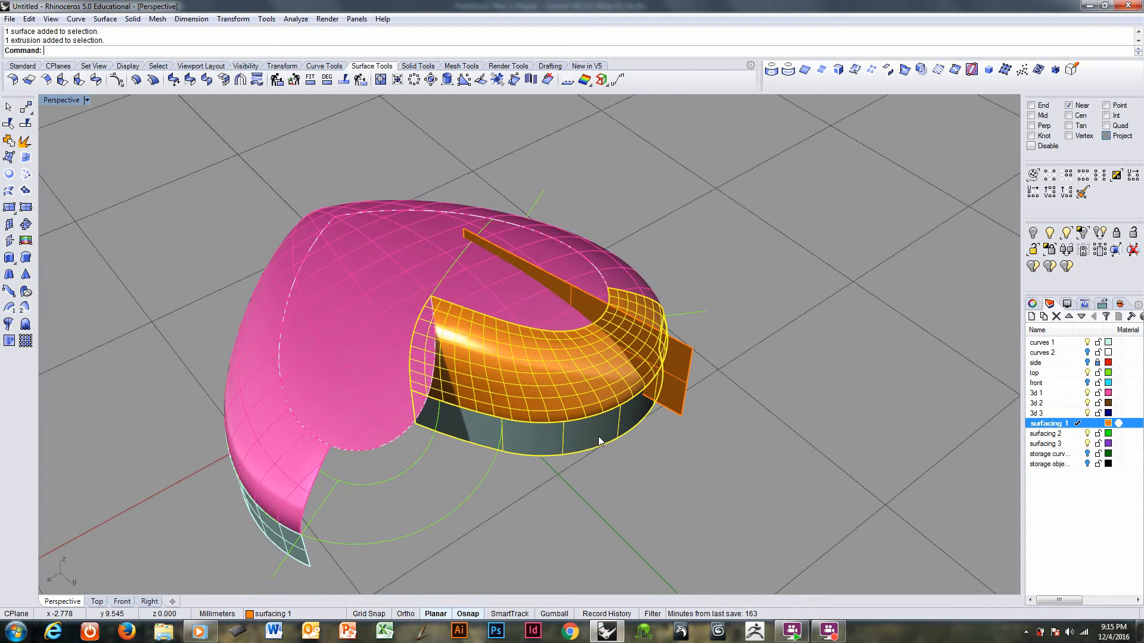
{"action": "left_click", "coordinate": [555, 327], "text": "shift"}
{"action": "right_click_drag", "start_coordinate": [556, 330], "coordinate": [581, 346]}
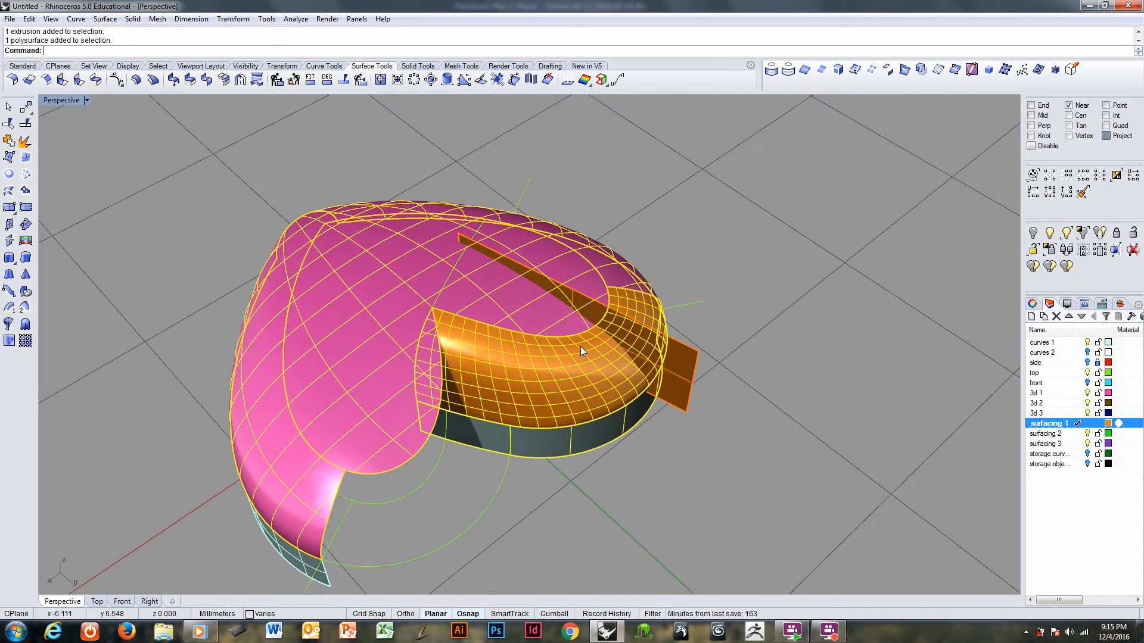
{"action": "left_click", "coordinate": [568, 330], "text": "ctrl"}
{"action": "right_click_drag", "start_coordinate": [624, 379], "coordinate": [620, 397]}
{"action": "key", "text": "ctrl+y"}
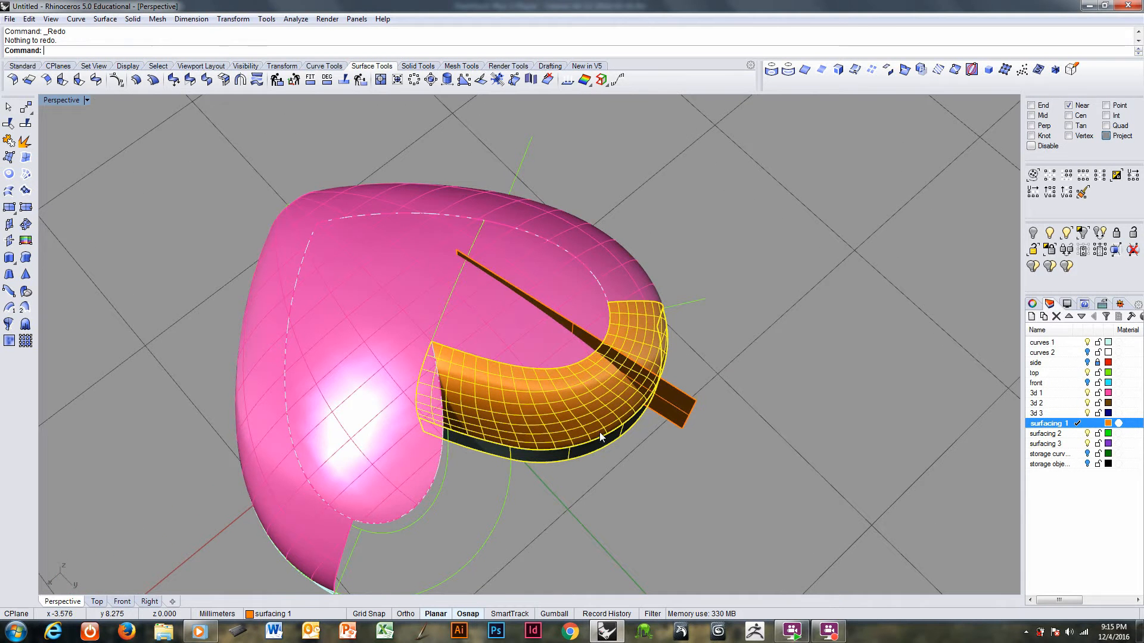
{"action": "right_click", "coordinate": [285, 58]}
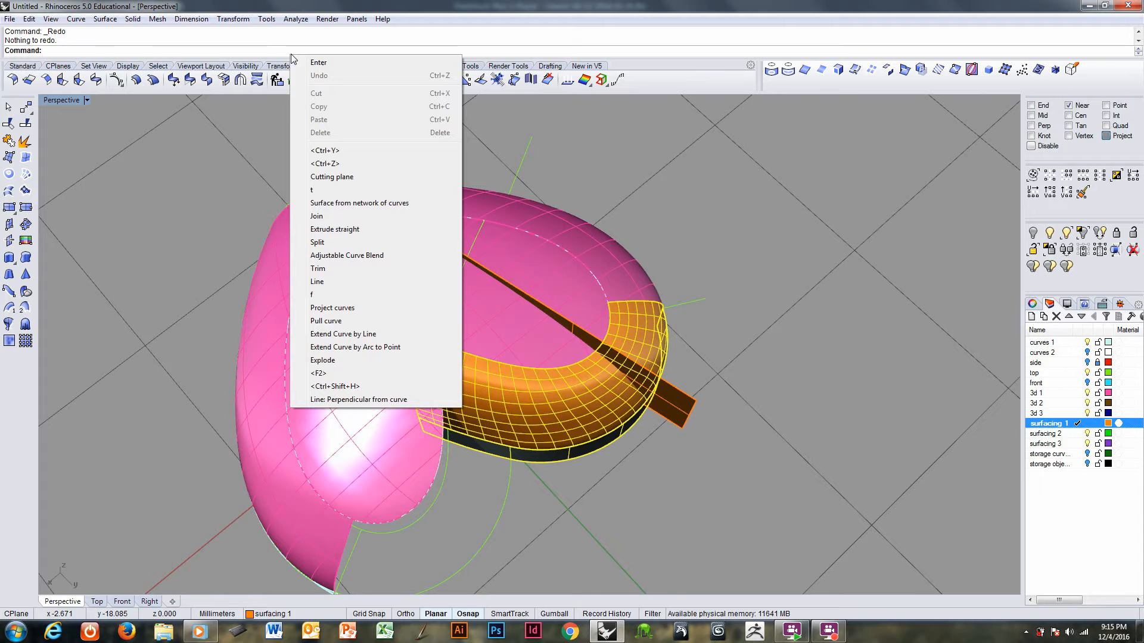
{"action": "left_click", "coordinate": [370, 198]}
{"action": "key", "text": "Escape"}
- Create a cutting plane through both the network surface and the side wall extrusion, crossing the band on the notch side of the first plane
{"action": "left_click", "coordinate": [595, 407]}
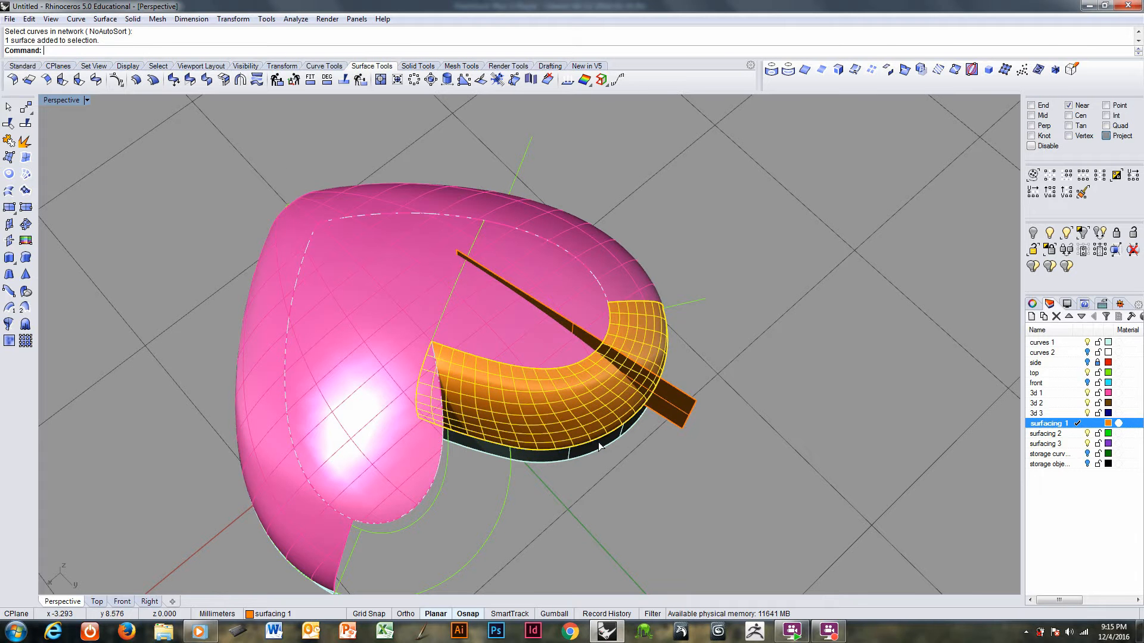
{"action": "left_click", "coordinate": [607, 455]}
{"action": "left_click", "coordinate": [642, 483]}
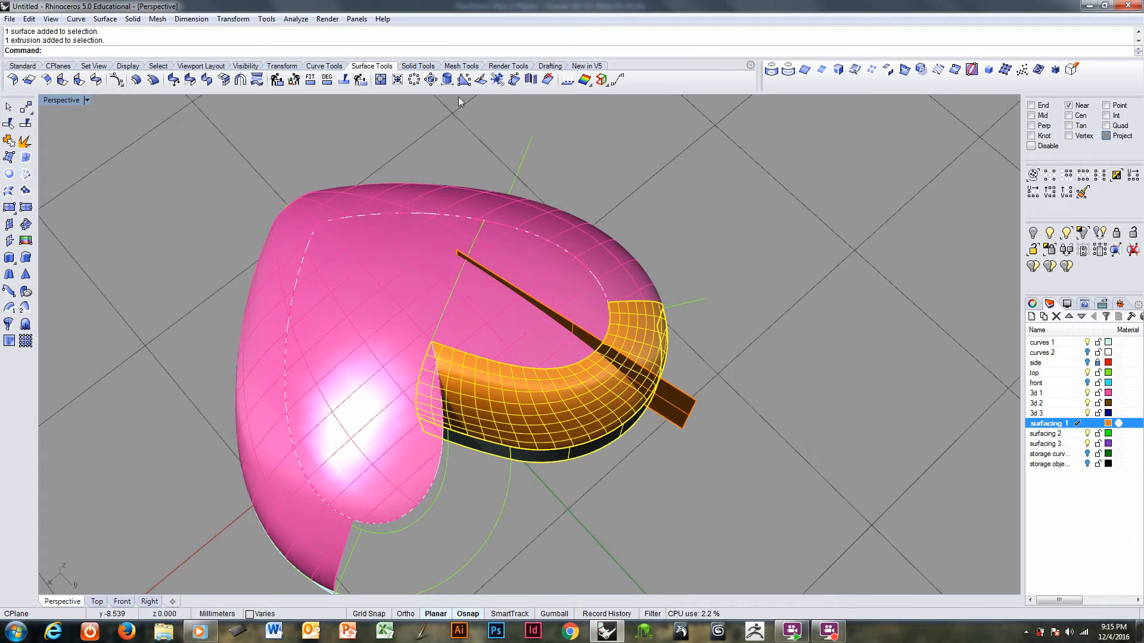
{"action": "right_click", "coordinate": [468, 56]}
{"action": "left_click", "coordinate": [510, 186]}
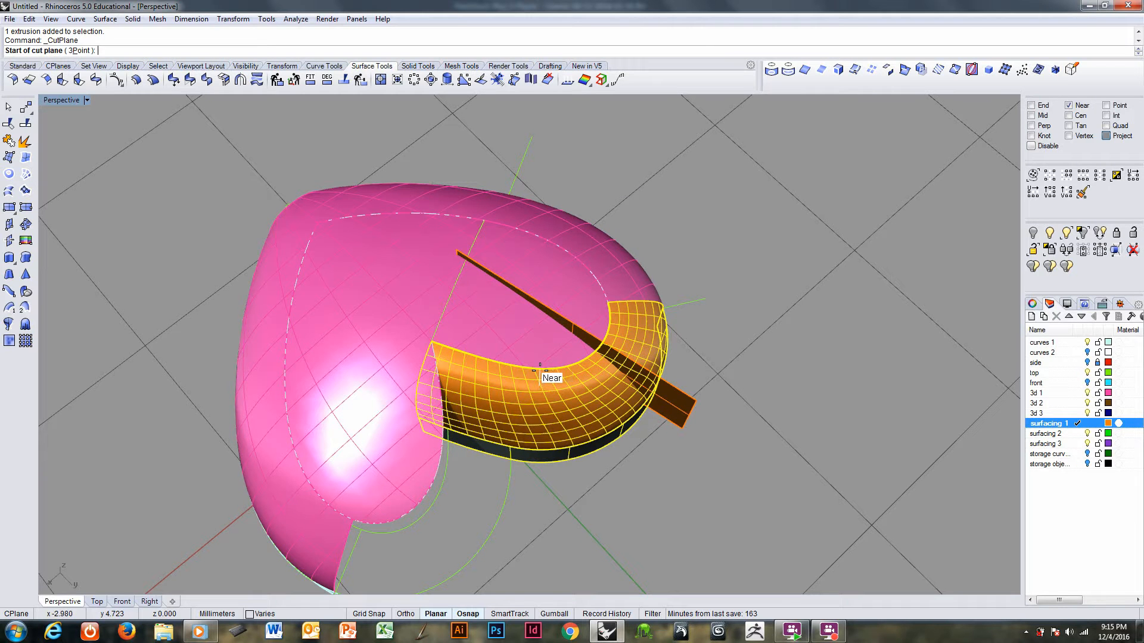
{"action": "left_click", "coordinate": [540, 370]}
{"action": "right_click_drag", "start_coordinate": [546, 428], "coordinate": [548, 466]}
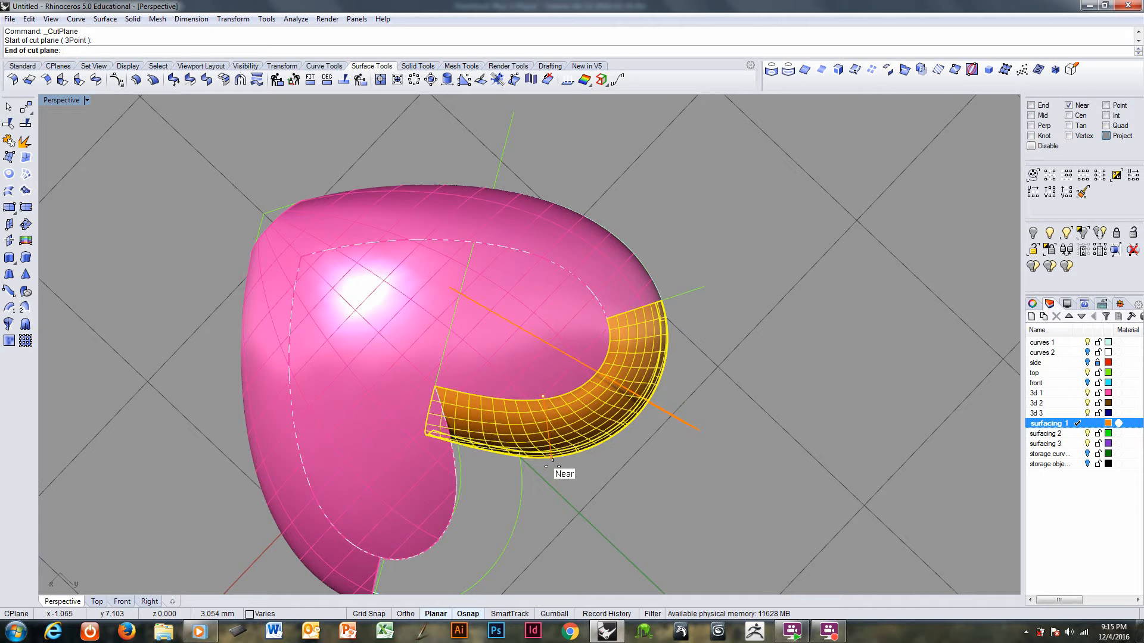
{"action": "left_click", "coordinate": [552, 461]}
{"action": "right_click_drag", "start_coordinate": [552, 467], "coordinate": [500, 444]}
{"action": "left_click", "coordinate": [471, 480]}
{"action": "right_click_drag", "start_coordinate": [470, 481], "coordinate": [459, 511]}
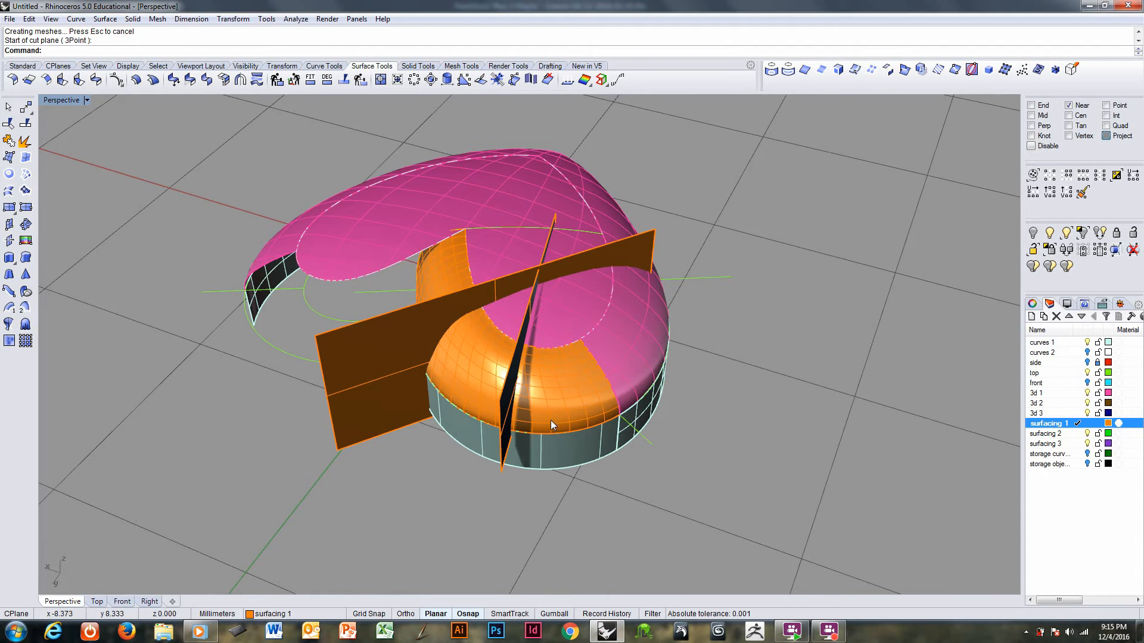
- Make surfacing 2 the current layer, leaving nothing selected
{"action": "left_click", "coordinate": [1080, 343]}
{"action": "scroll", "coordinate": [542, 411], "scroll_direction": "up", "scroll_amount": 3}
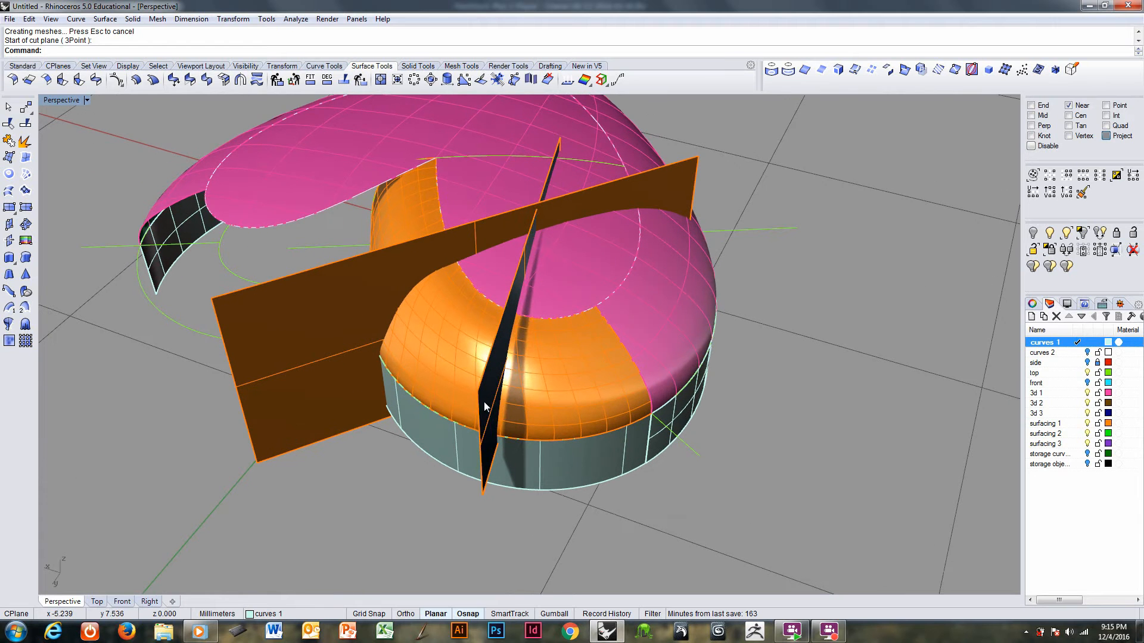
{"action": "left_click", "coordinate": [485, 407]}
{"action": "left_click", "coordinate": [562, 399], "text": "shift"}
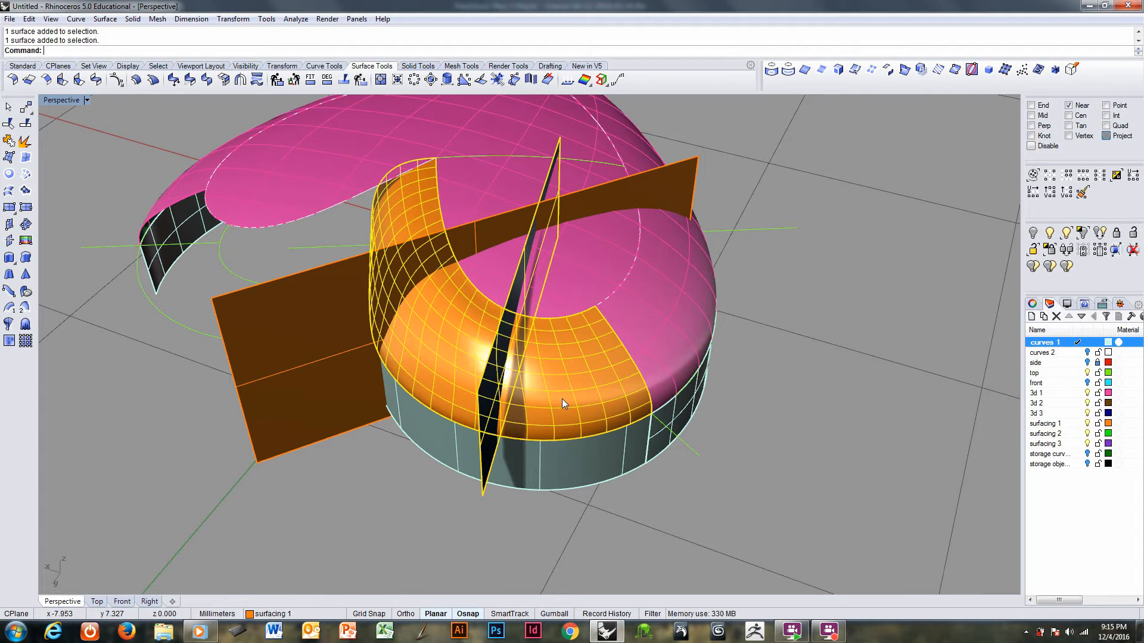
{"action": "left_click", "coordinate": [1080, 434]}
{"action": "left_click", "coordinate": [559, 470], "text": "shift"}
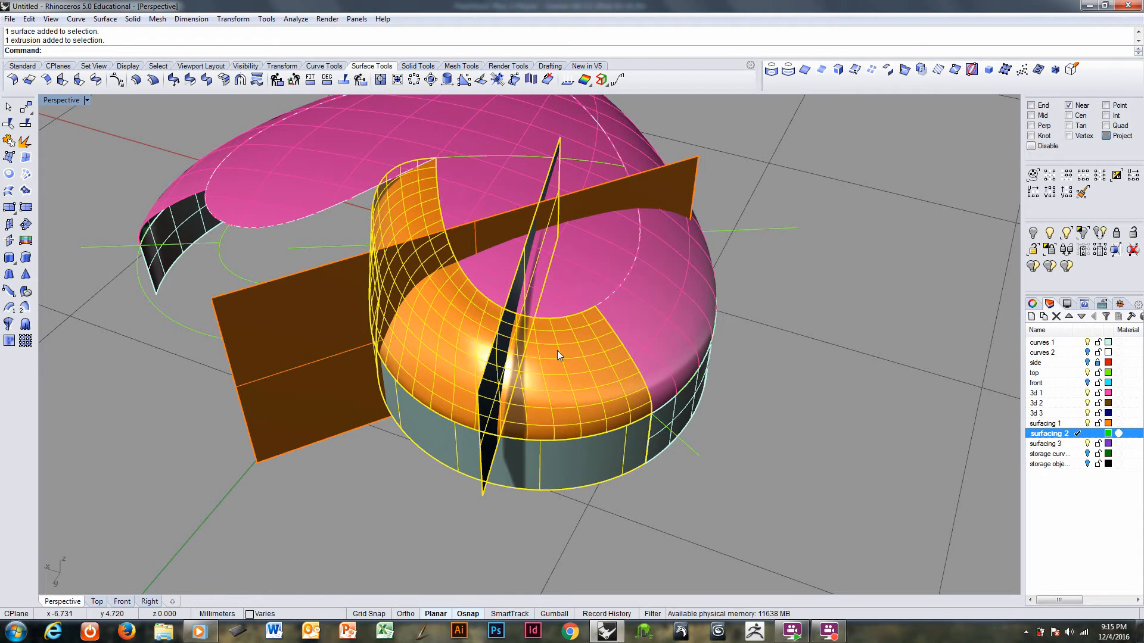
{"action": "left_click", "coordinate": [568, 287], "text": "shift"}
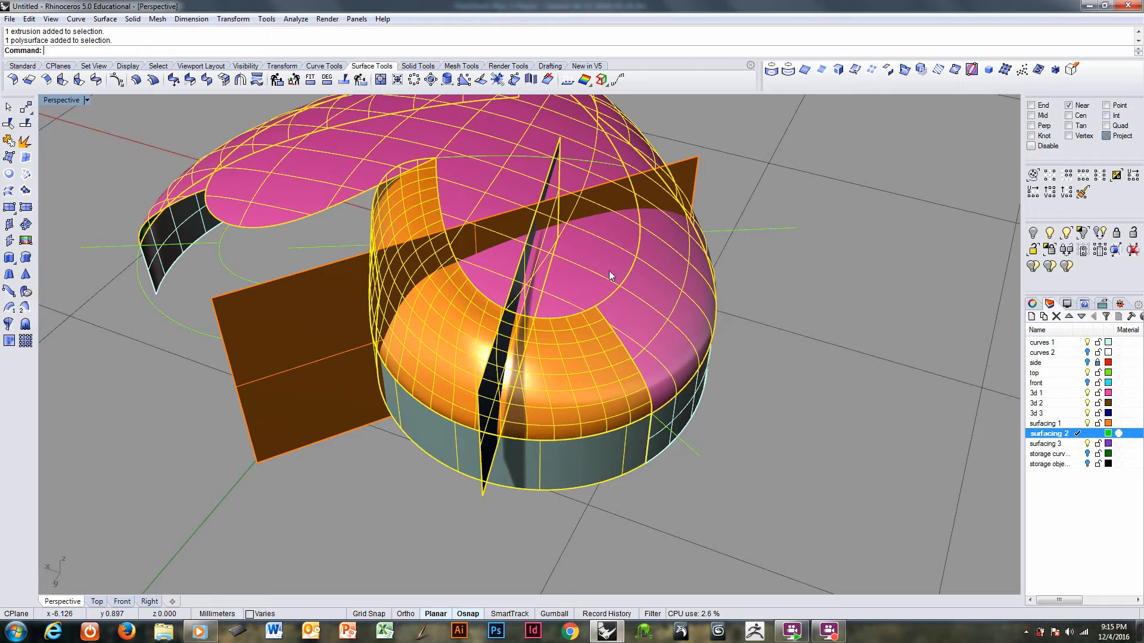
{"action": "key", "text": "Escape"}
- Join the domed top, the network surface band and the side wall extrusion beneath the band
{"action": "right_click_drag", "start_coordinate": [555, 345], "coordinate": [527, 339]}
{"action": "left_click", "coordinate": [535, 301]}
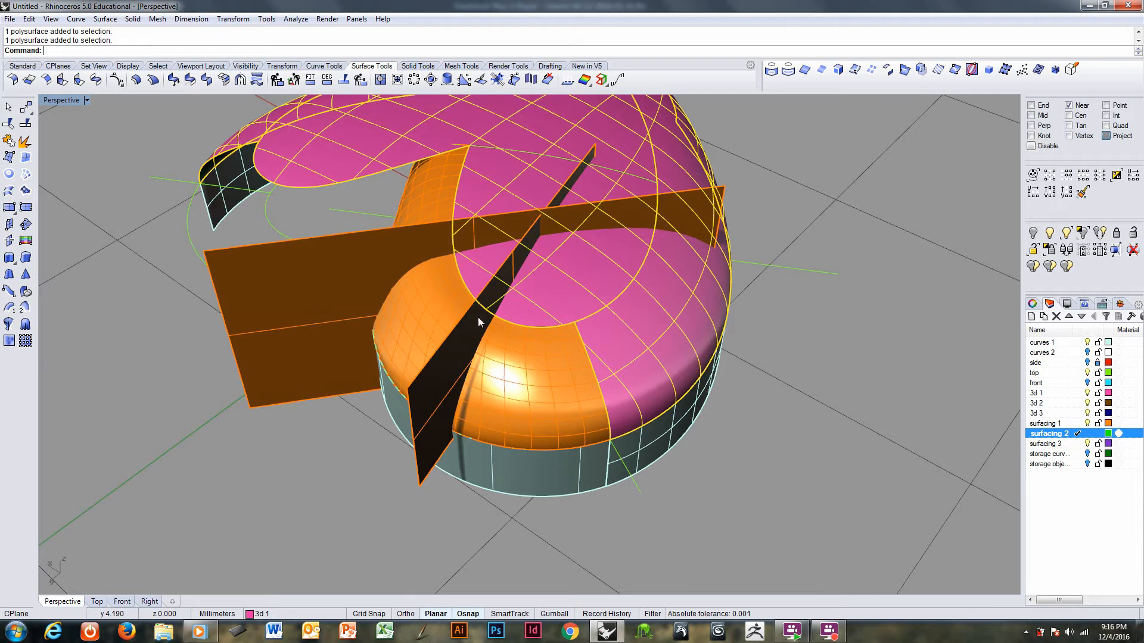
{"action": "left_click", "coordinate": [521, 360], "text": "shift"}
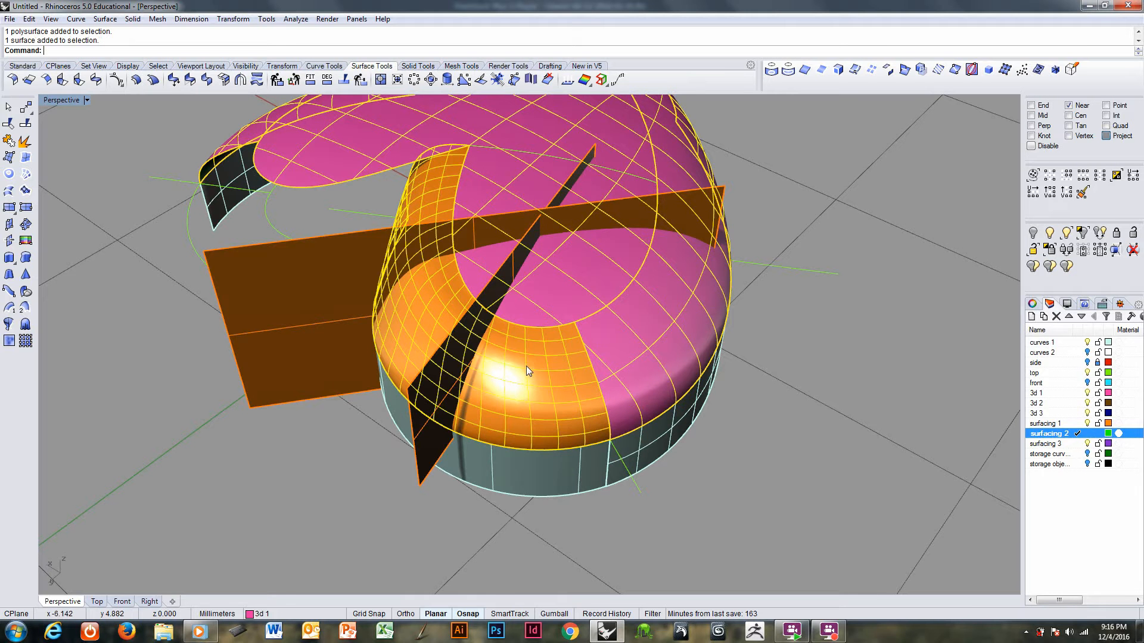
{"action": "left_click", "coordinate": [531, 466], "text": "shift"}
{"action": "left_click", "coordinate": [9, 141]}
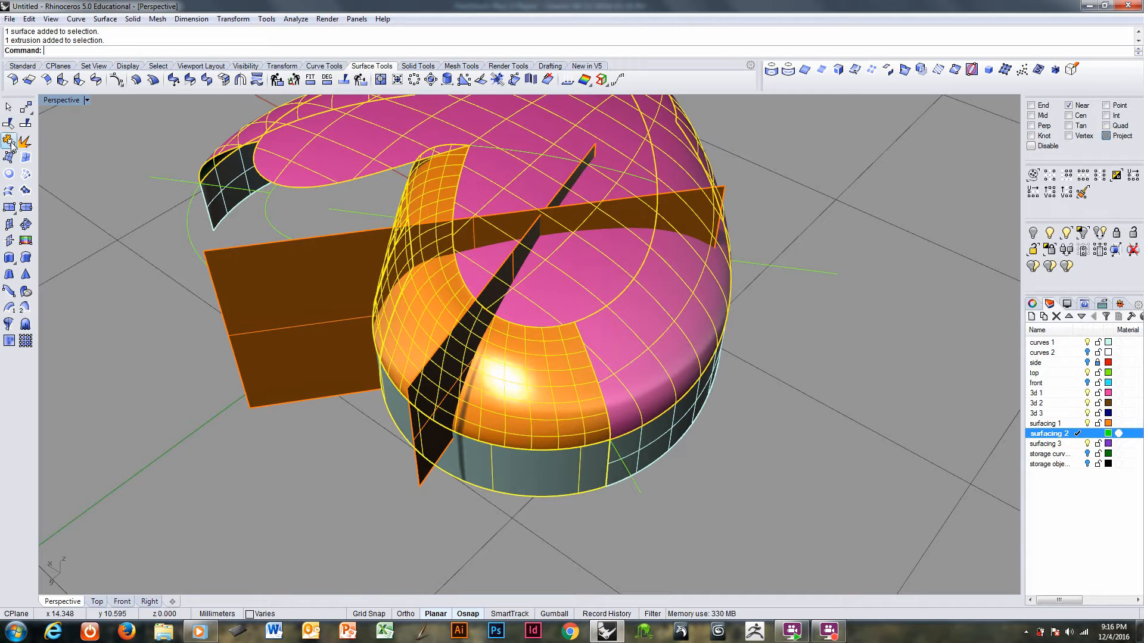
{"action": "right_click_drag", "start_coordinate": [355, 350], "coordinate": [629, 477]}
{"action": "left_click", "coordinate": [618, 518]}
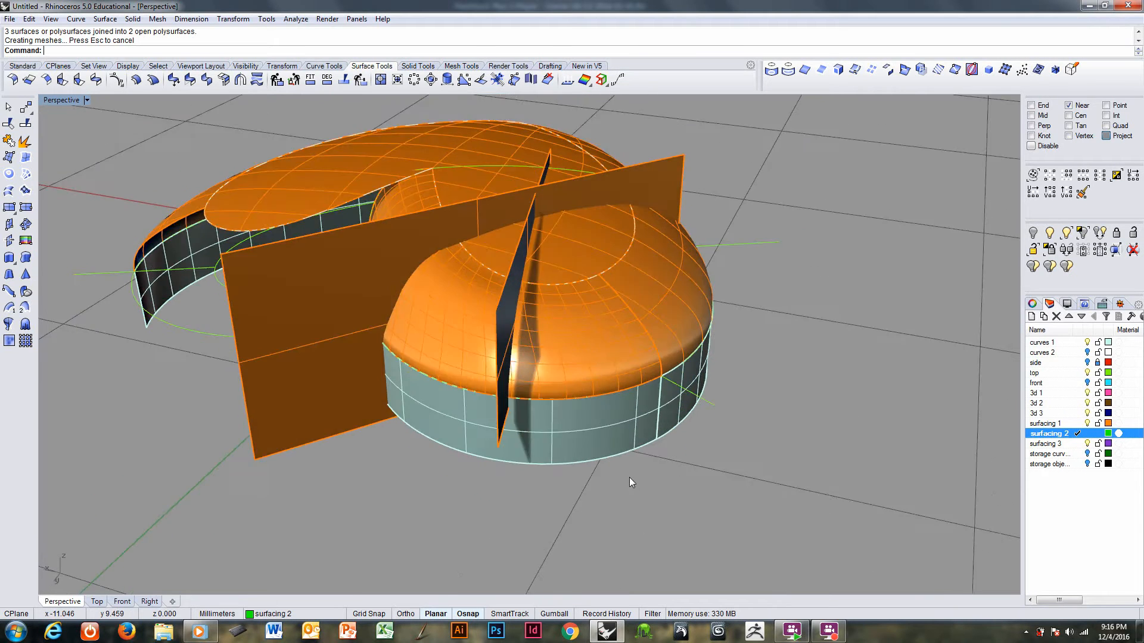
- Try to join the combined dome polysurface with the side wall beneath it again
{"action": "left_click", "coordinate": [603, 379]}
{"action": "left_click", "coordinate": [603, 429], "text": "shift"}
{"action": "right_click", "coordinate": [603, 429]}
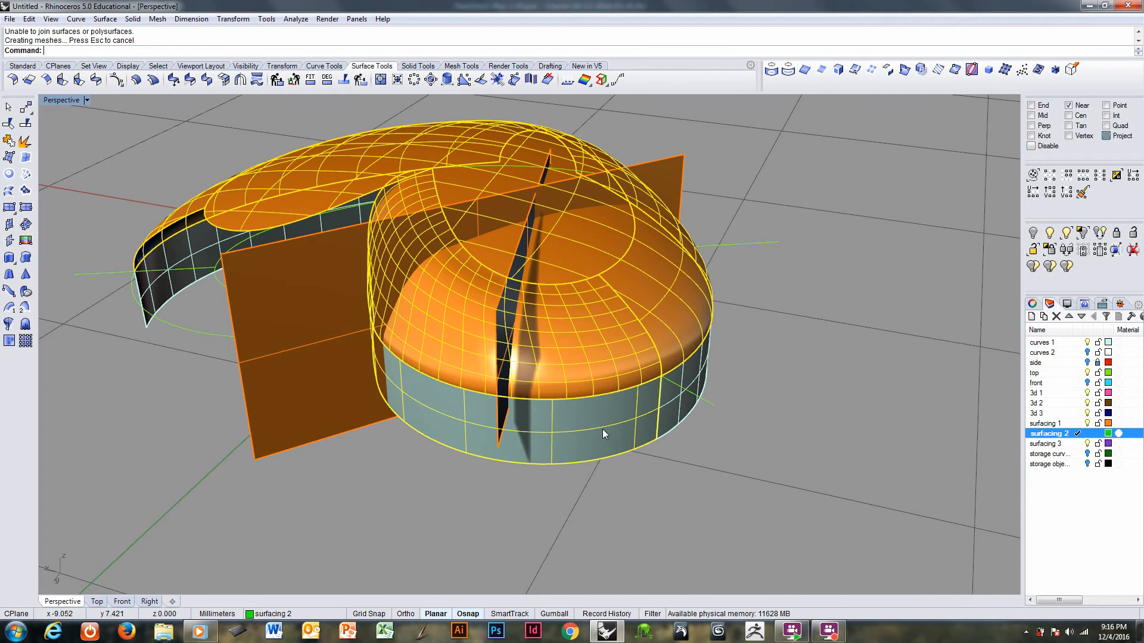
{"action": "key", "text": "Escape"}
- Use JoinEdge to force the band's lower edge and the side wall's upper edge together
{"action": "right_click_drag", "start_coordinate": [602, 429], "coordinate": [570, 420]}
{"action": "left_click", "coordinate": [570, 421]}
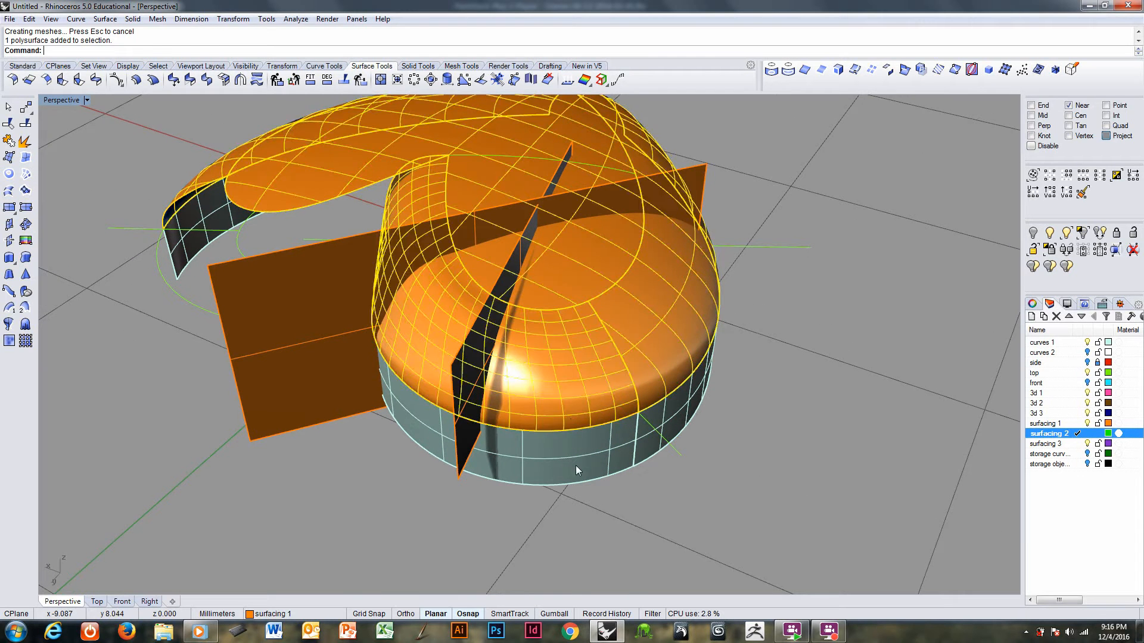
{"action": "type", "text": "Join"}
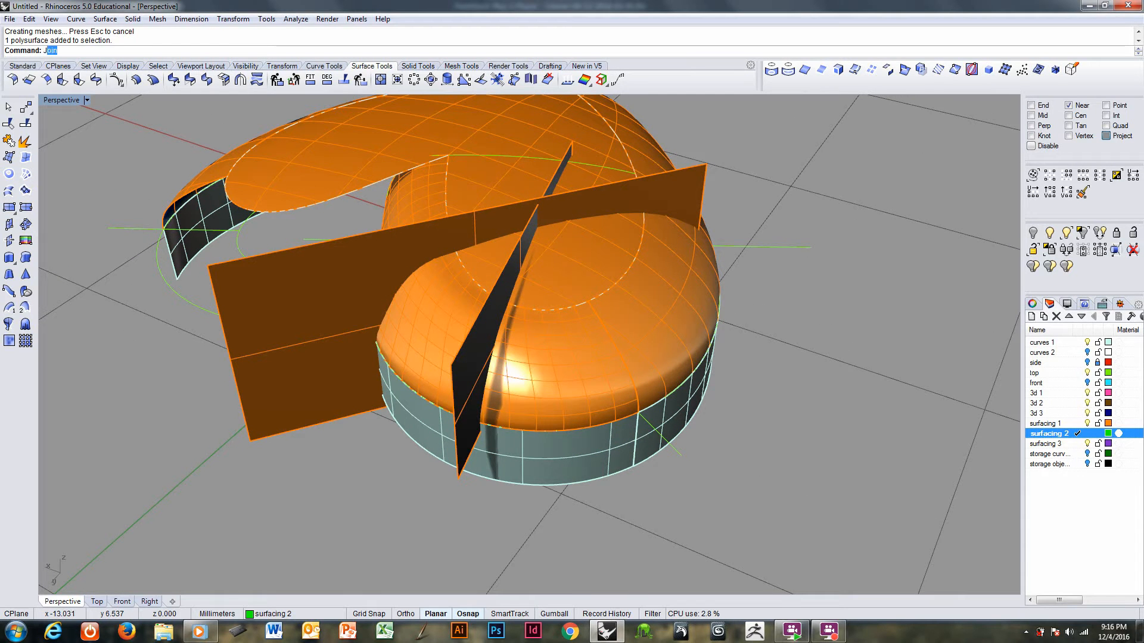
{"action": "type", "text": "Edge"}
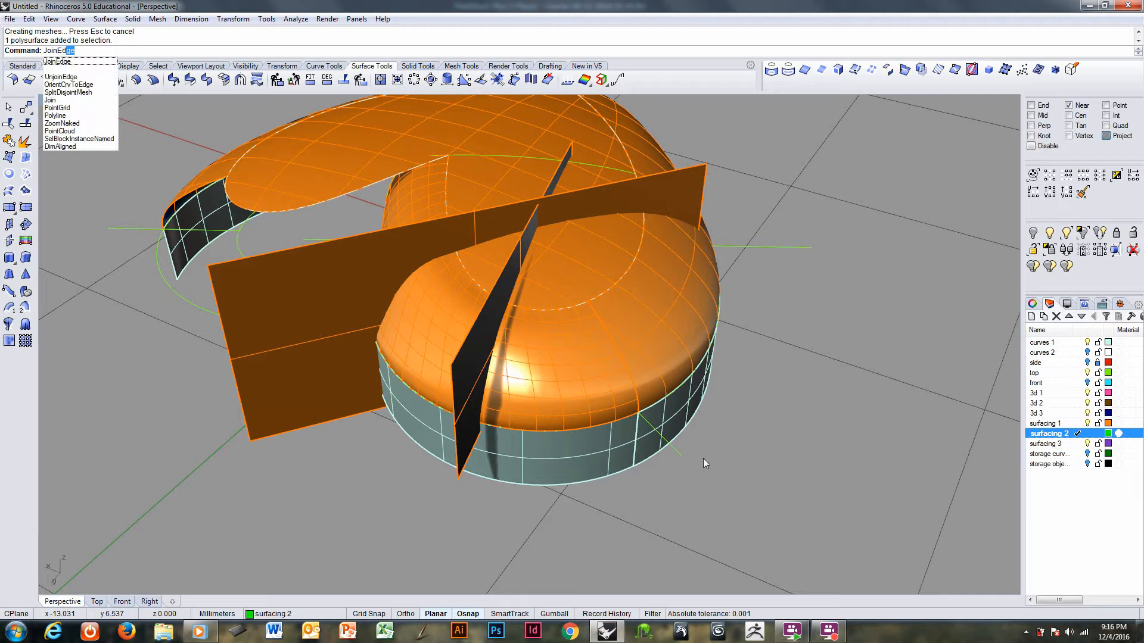
{"action": "key", "text": "Return"}
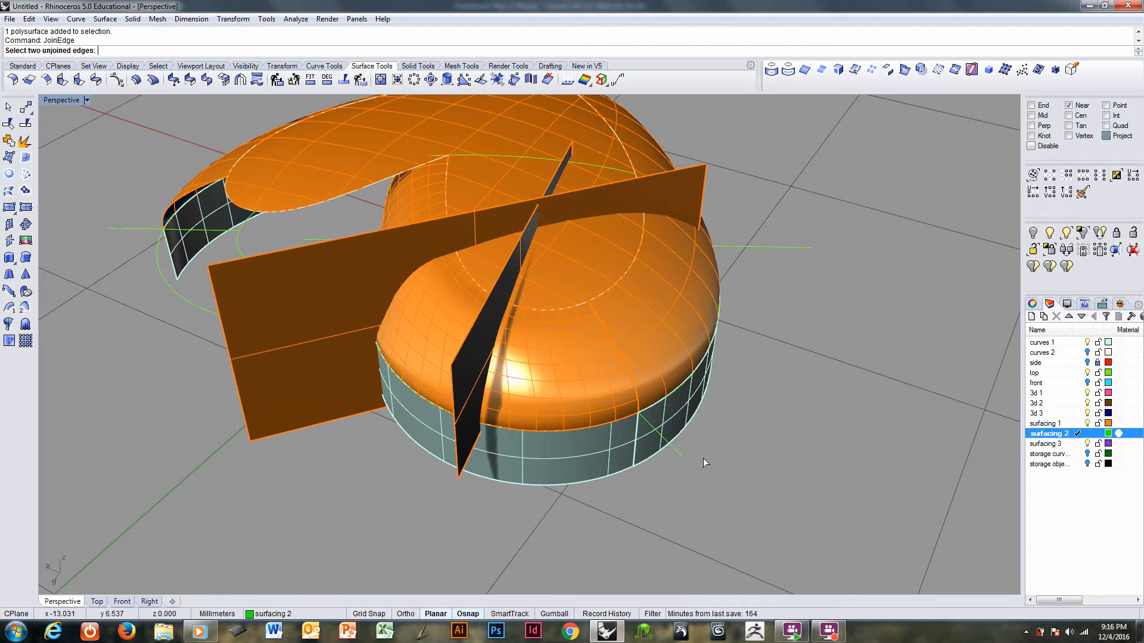
{"action": "left_click", "coordinate": [595, 428]}
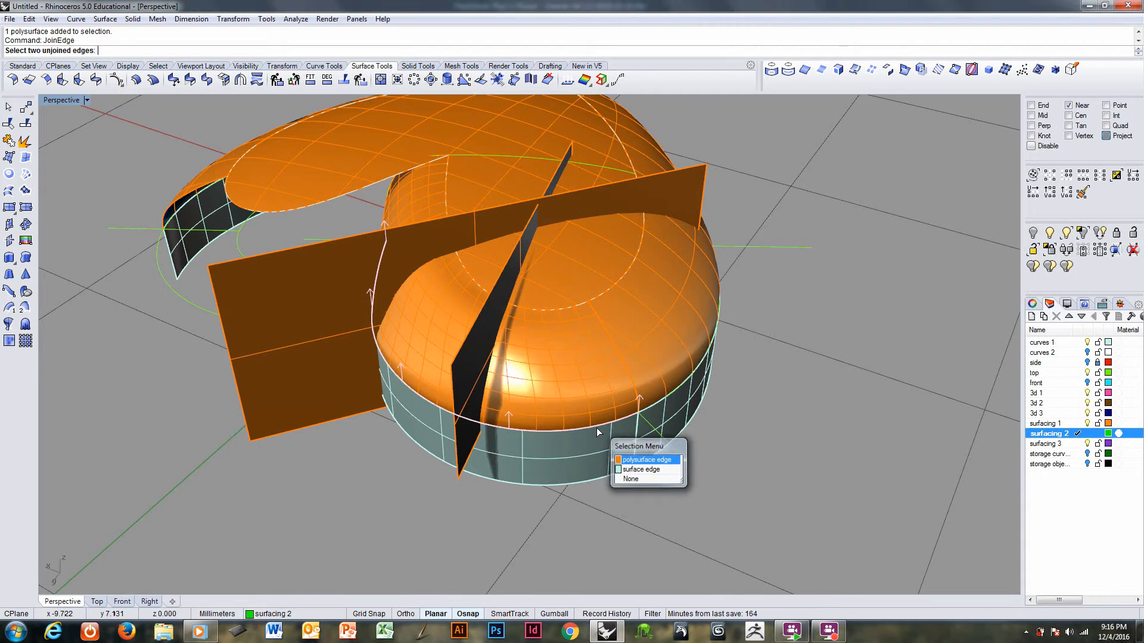
{"action": "left_click", "coordinate": [620, 457]}
{"action": "left_click", "coordinate": [545, 333]}
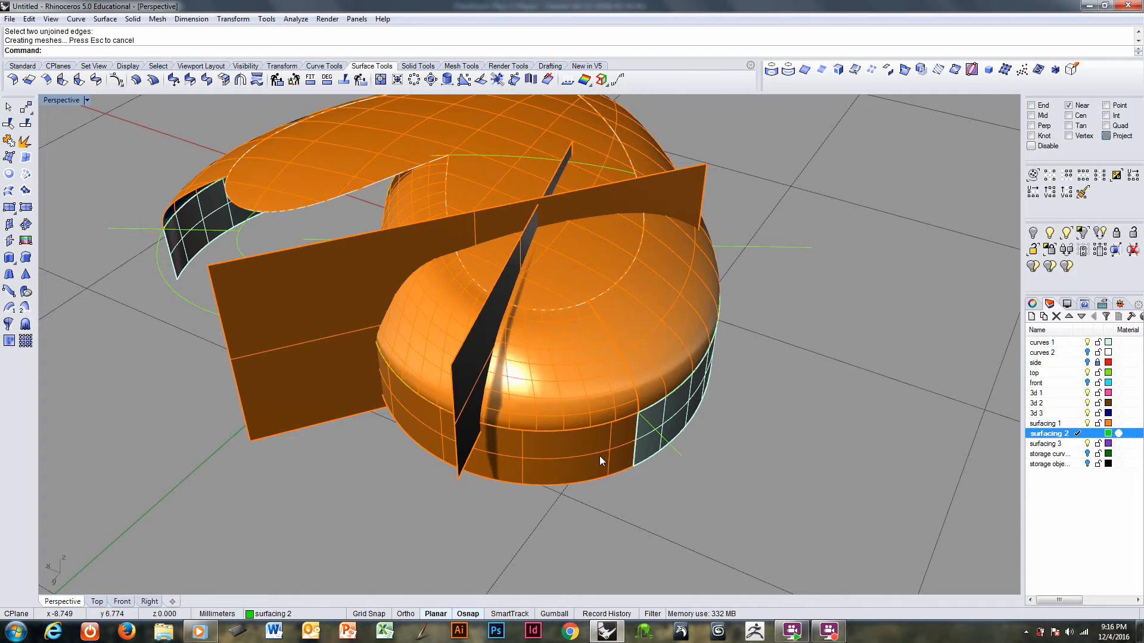
- Create intersection curves between the joined heart polysurface and each of the two cutting planes
{"action": "right_click_drag", "start_coordinate": [599, 456], "coordinate": [574, 459]}
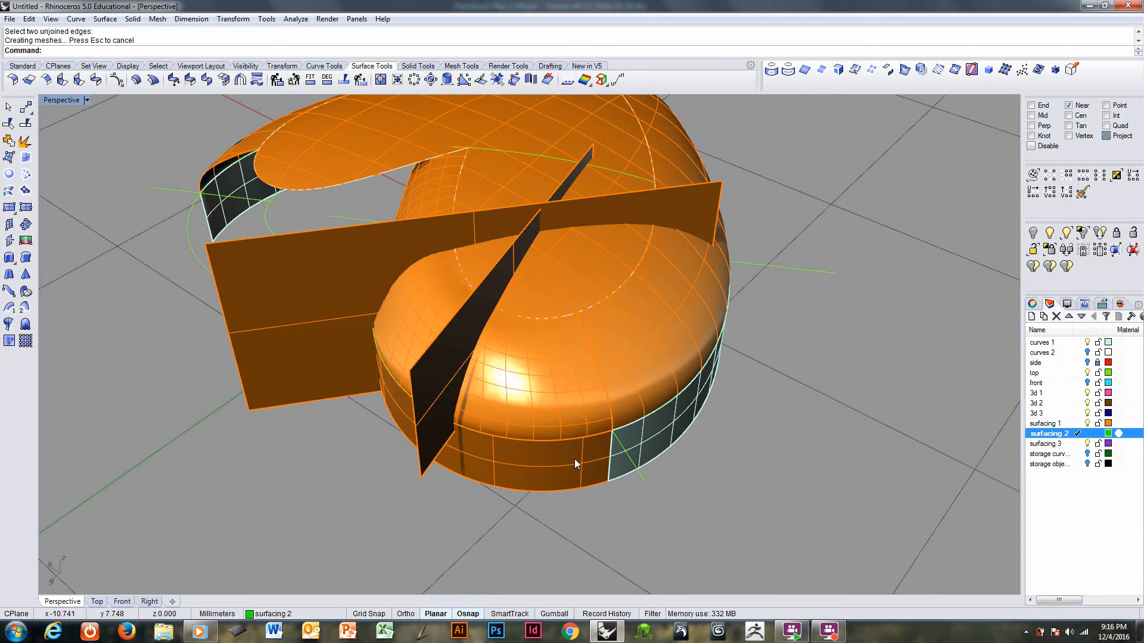
{"action": "left_click", "coordinate": [540, 374]}
{"action": "left_click", "coordinate": [446, 373], "text": "shift"}
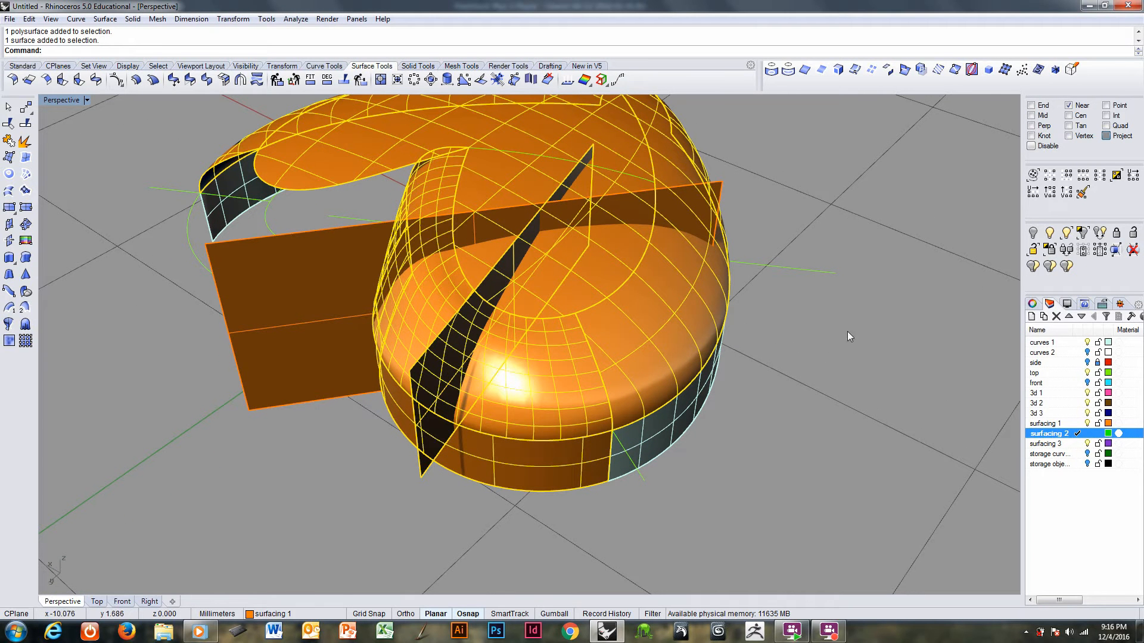
{"action": "left_click", "coordinate": [904, 72]}
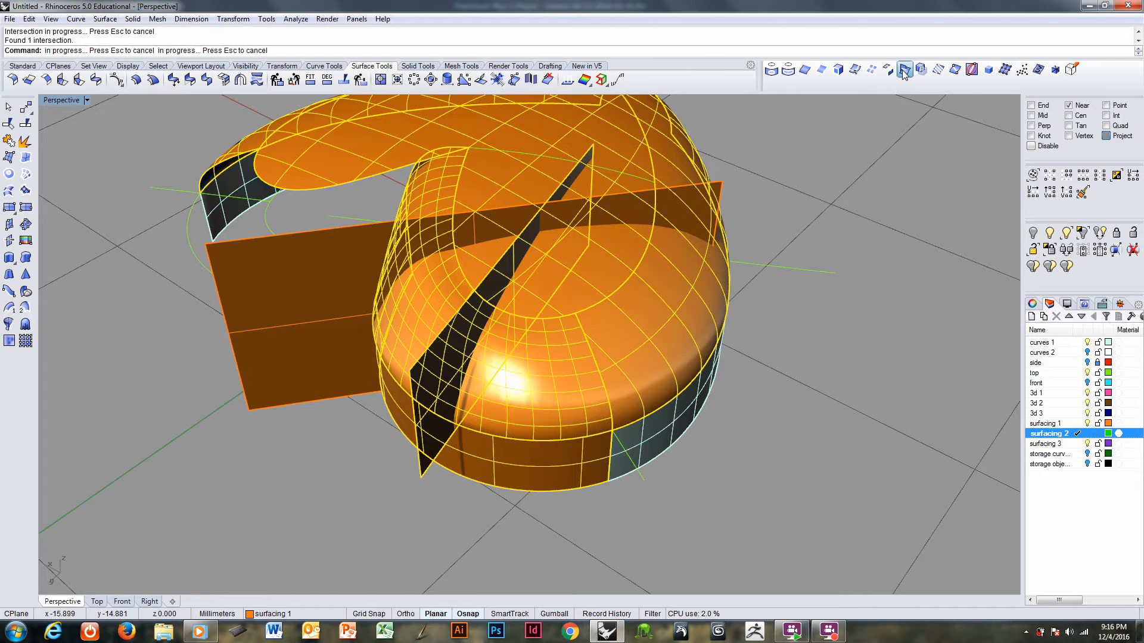
{"action": "right_click_drag", "start_coordinate": [741, 154], "coordinate": [487, 309]}
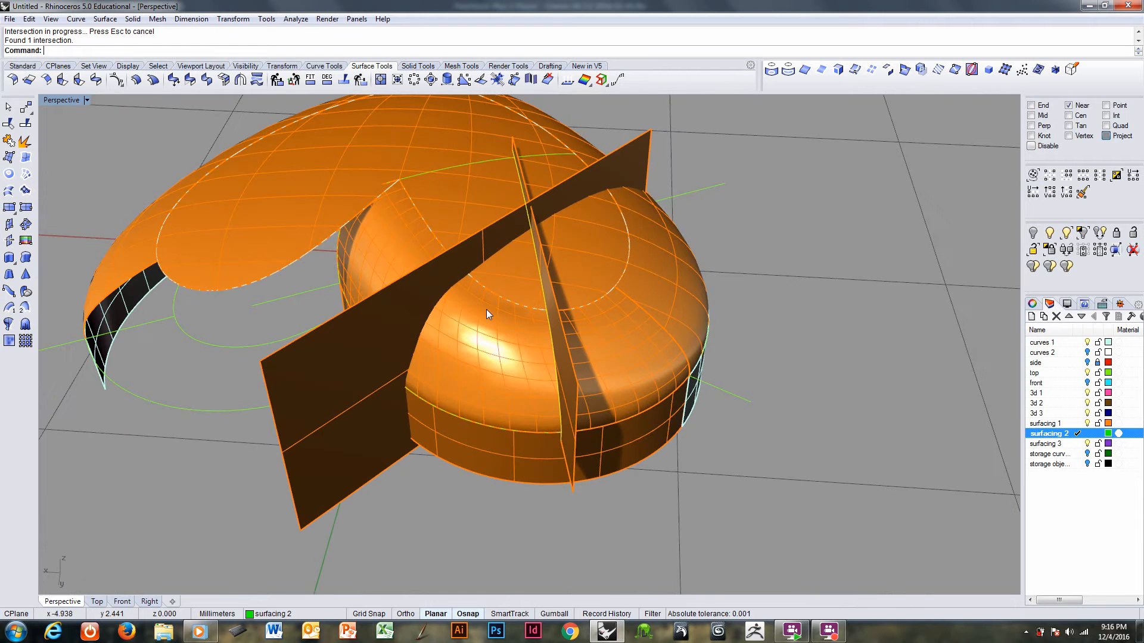
{"action": "left_click", "coordinate": [452, 262]}
{"action": "left_click", "coordinate": [519, 406], "text": "shift"}
{"action": "right_click", "coordinate": [518, 406]}
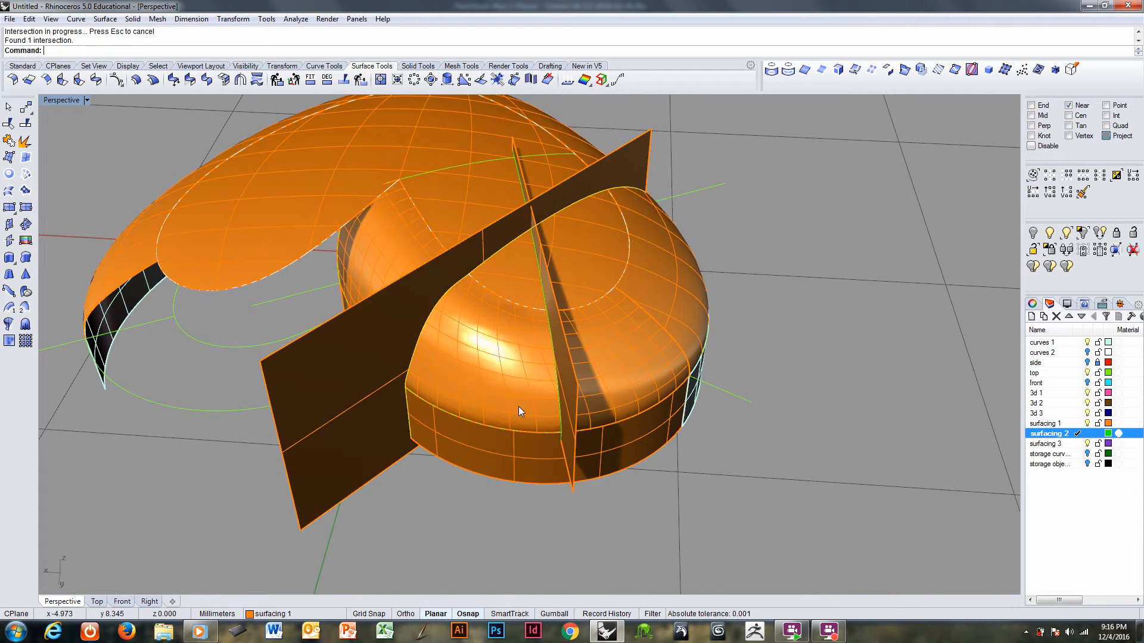
- Hide both cutting planes, keeping the intersection curves on the body in view
{"action": "right_click_drag", "start_coordinate": [519, 400], "coordinate": [591, 403]}
{"action": "left_click", "coordinate": [703, 384]}
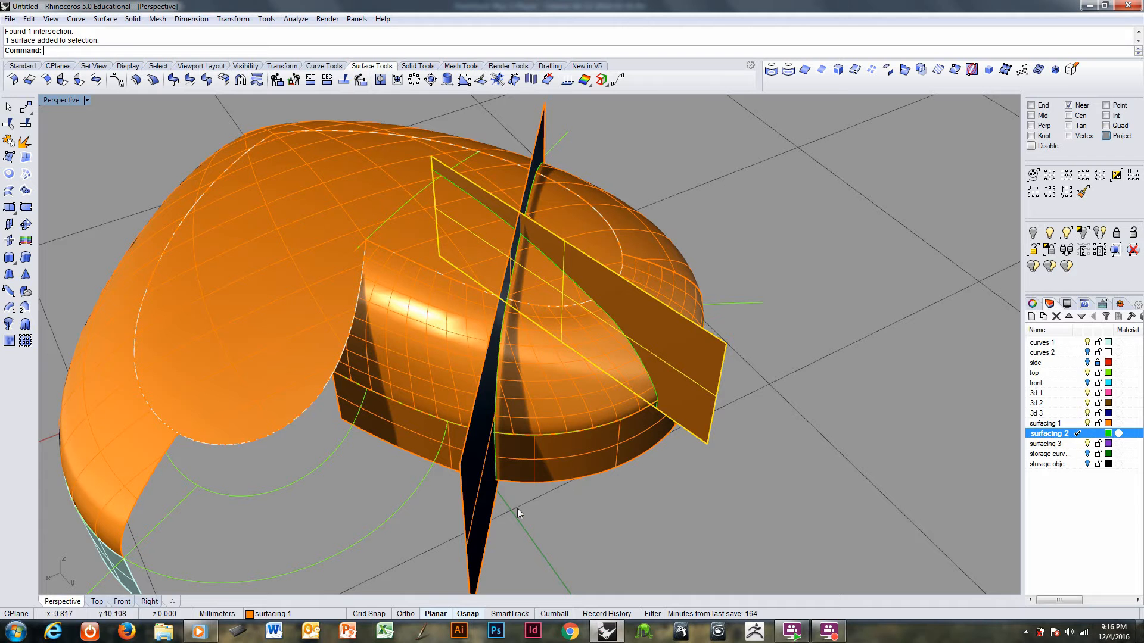
{"action": "left_click", "coordinate": [465, 505], "text": "shift"}
{"action": "key", "text": "ctrl+h"}
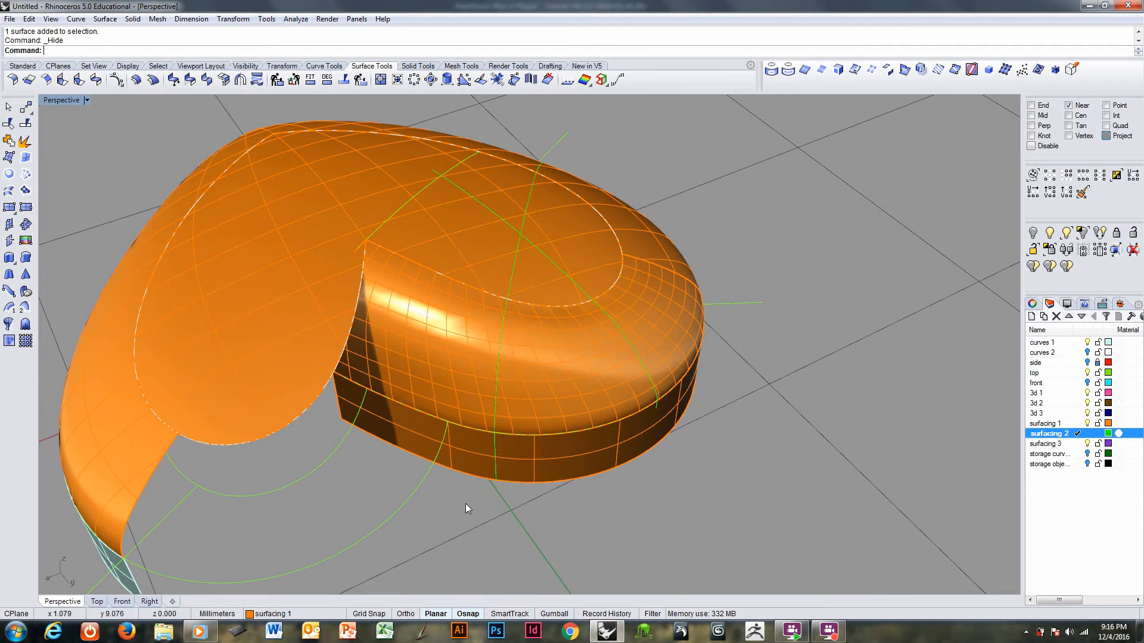
- Extract the network surface band and the side wall beneath it from the joined polysurface onto the current layer
{"action": "right_click_drag", "start_coordinate": [466, 503], "coordinate": [525, 395]}
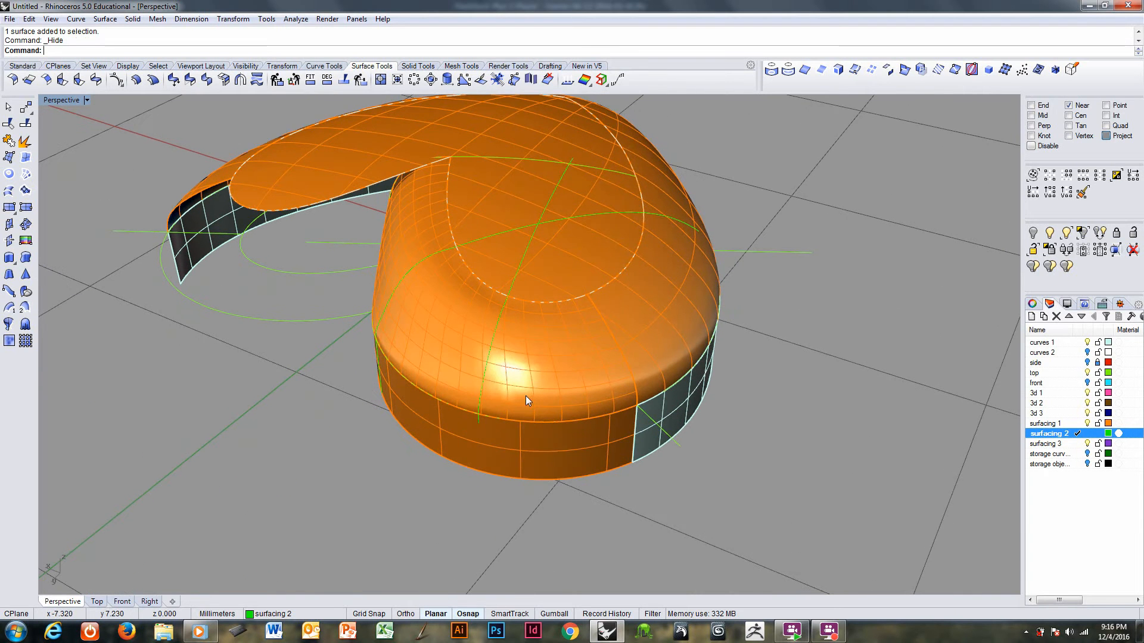
{"action": "left_click", "coordinate": [510, 381]}
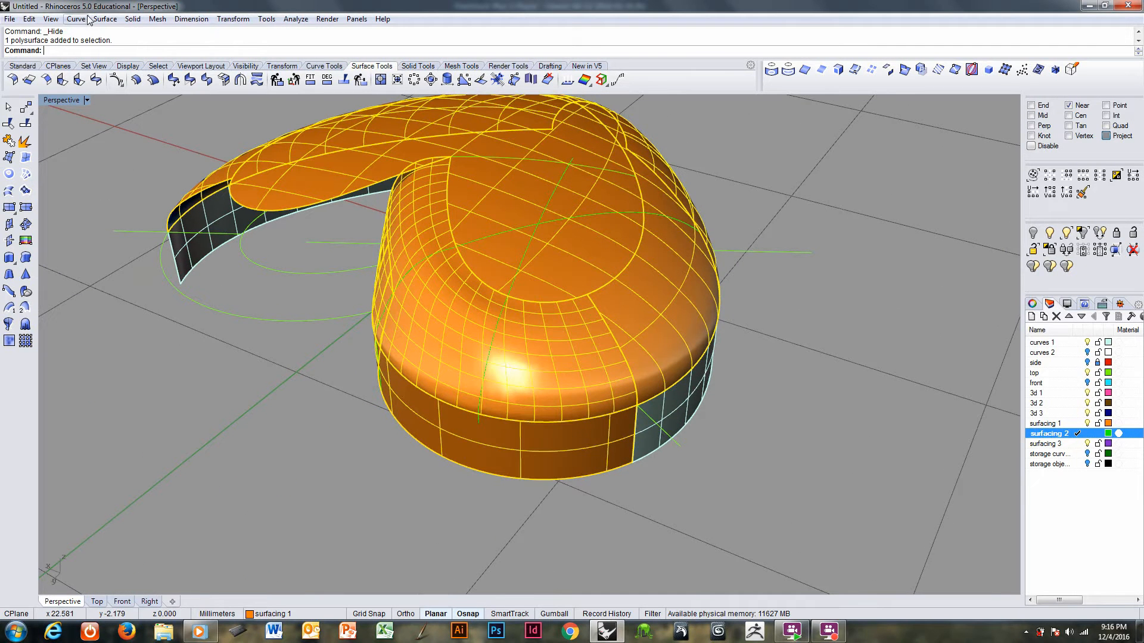
{"action": "left_click", "coordinate": [131, 20]}
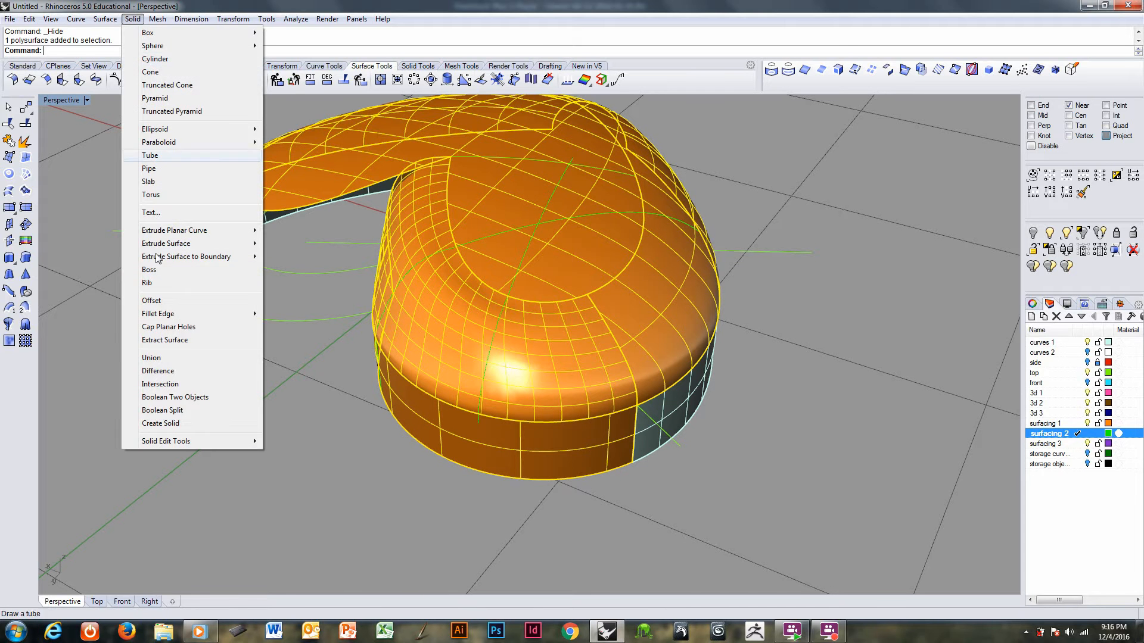
{"action": "left_click", "coordinate": [173, 340]}
{"action": "left_click", "coordinate": [531, 376]}
{"action": "left_click", "coordinate": [538, 451]}
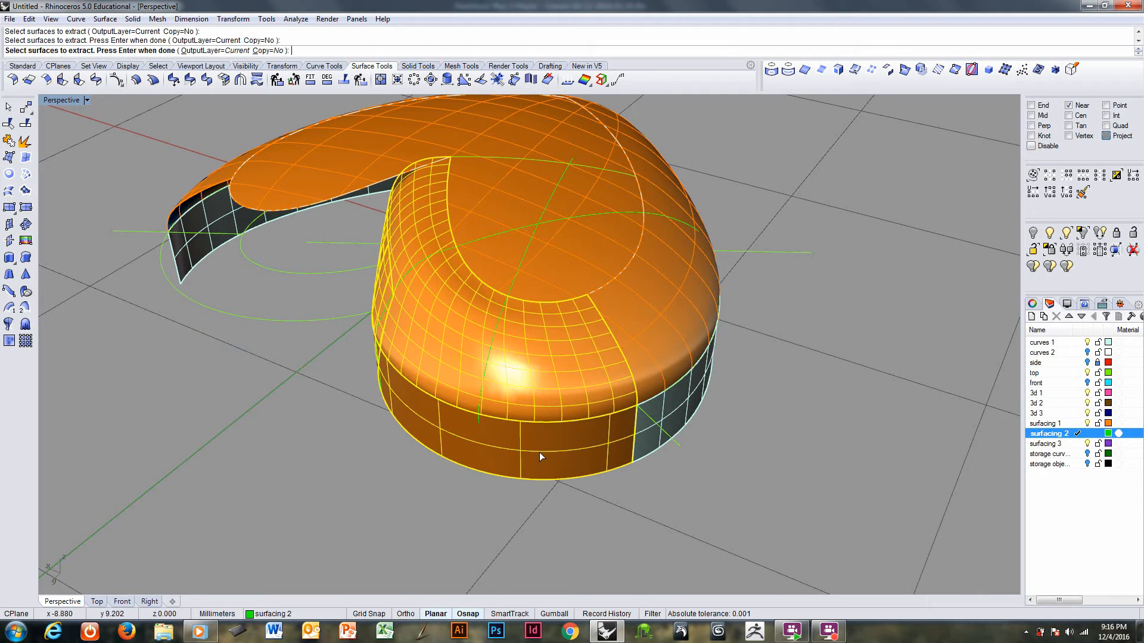
{"action": "key", "text": "Return"}
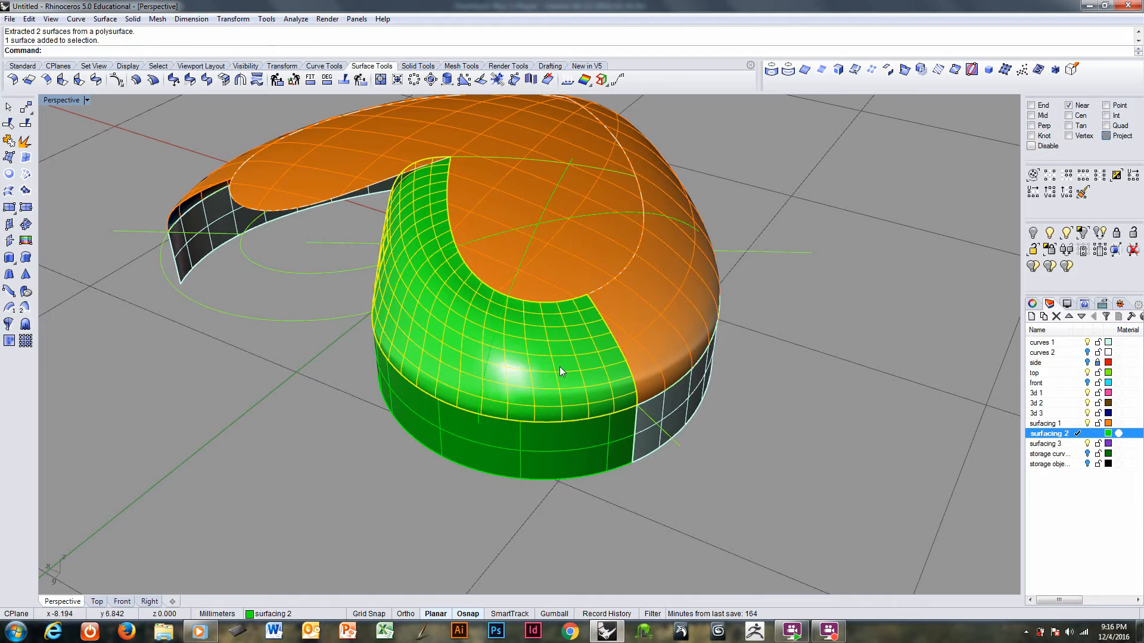
- Move the extracted band to the 3d 1 layer and the extracted side wall to the curves 1 layer
{"action": "key", "text": "F4"}
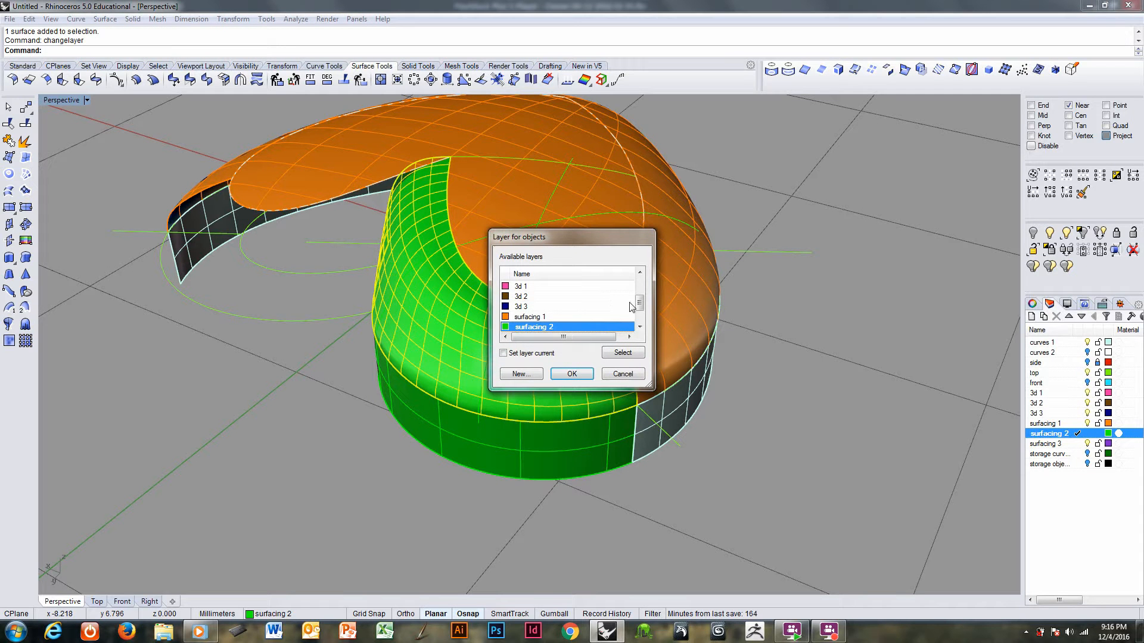
{"action": "left_click_drag", "start_coordinate": [642, 307], "coordinate": [642, 295]}
{"action": "left_click", "coordinate": [551, 317]}
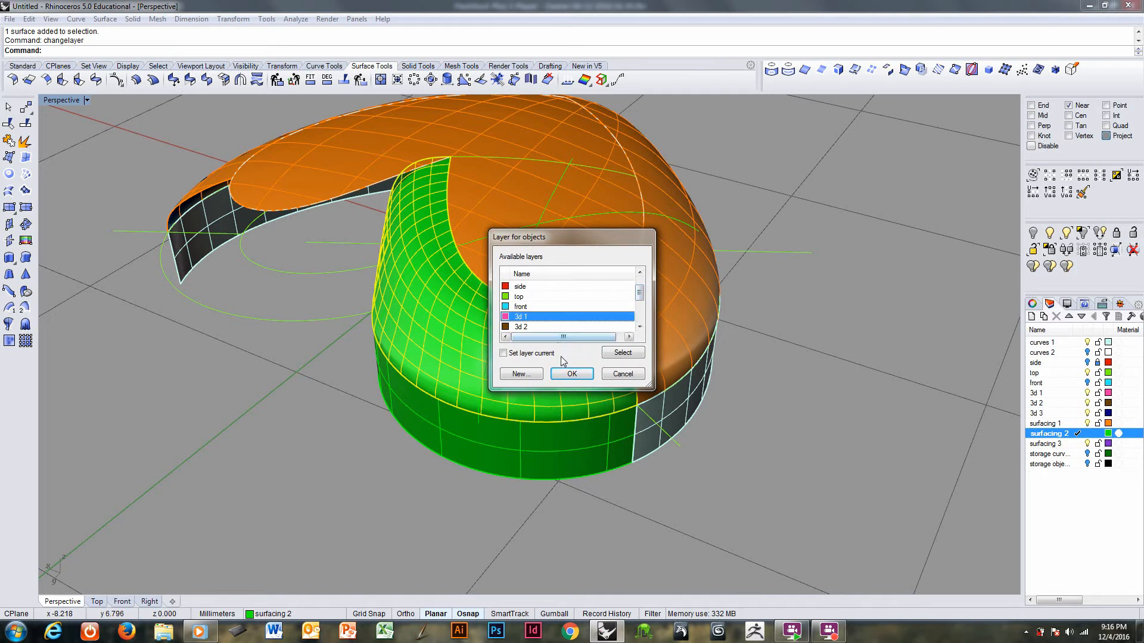
{"action": "left_click", "coordinate": [570, 373]}
{"action": "right_click", "coordinate": [547, 489]}
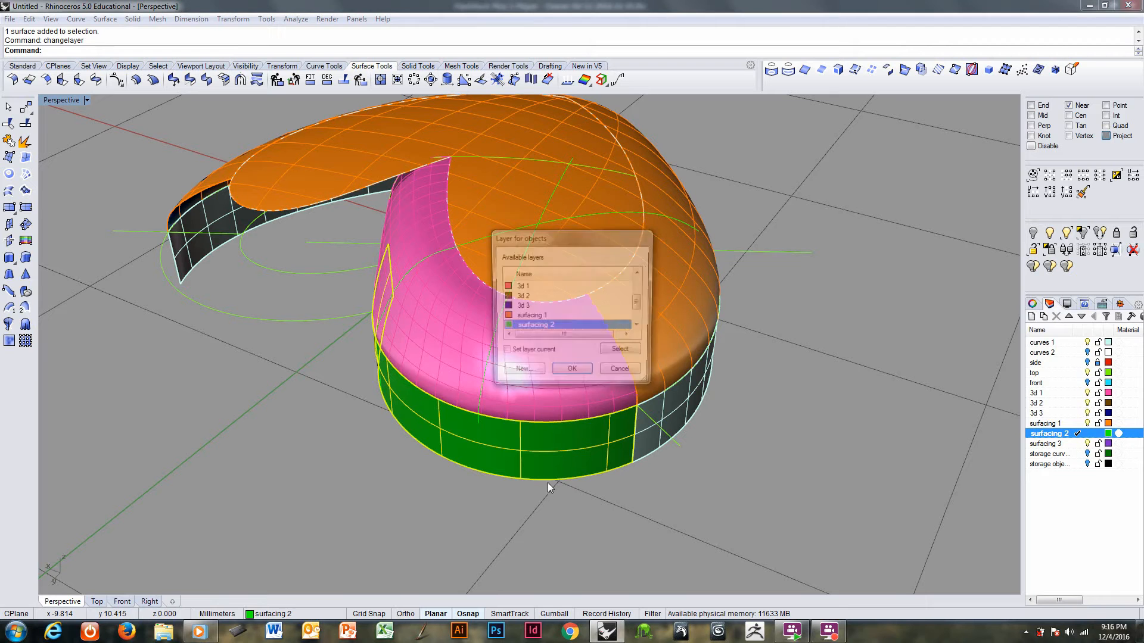
{"action": "left_click_drag", "start_coordinate": [641, 305], "coordinate": [640, 280]}
{"action": "left_click", "coordinate": [554, 286]}
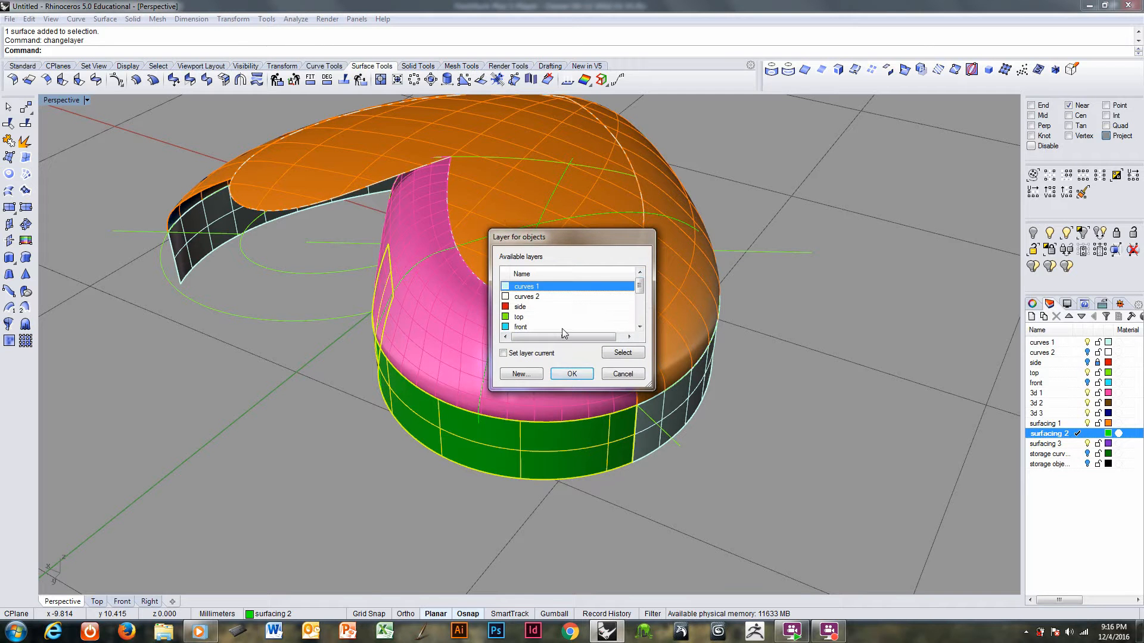
{"action": "left_click", "coordinate": [570, 373]}
- Unhide only the cutting plane that crosses the band near the lobe's end
{"action": "right_click_drag", "start_coordinate": [743, 467], "coordinate": [330, 362]}
{"action": "scroll", "coordinate": [387, 316], "scroll_direction": "up", "scroll_amount": 8}
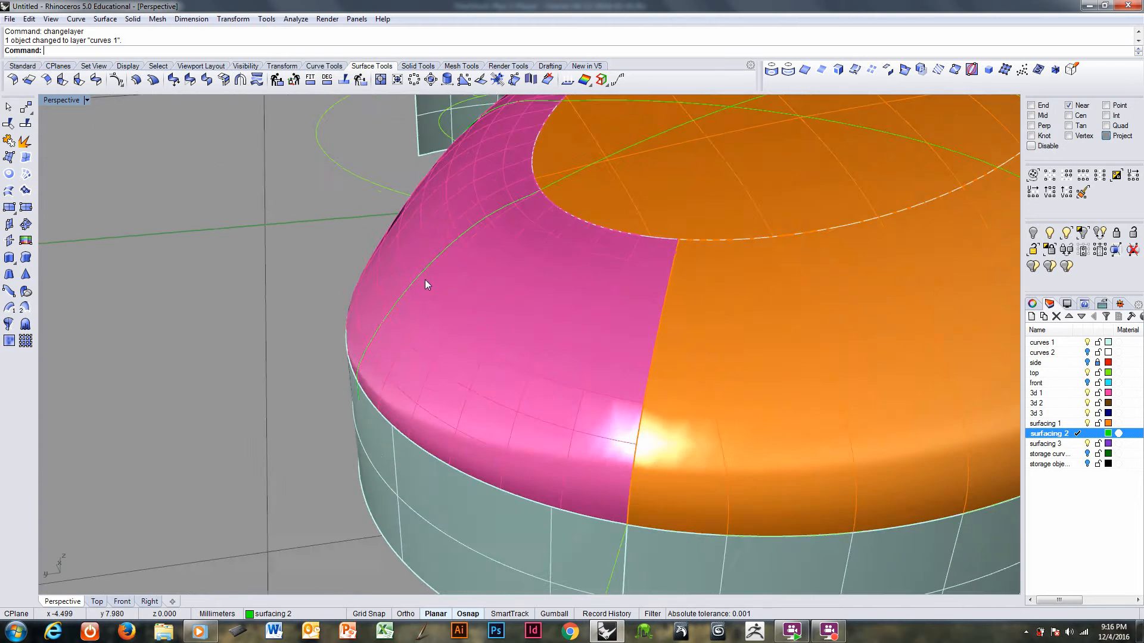
{"action": "mouse_move", "coordinate": [425, 280]}
{"action": "right_mouse_down"}
{"action": "mouse_move", "coordinate": [446, 289]}
{"action": "mouse_move", "coordinate": [440, 258]}
{"action": "mouse_move", "coordinate": [435, 279]}
{"action": "mouse_move", "coordinate": [429, 266]}
{"action": "mouse_move", "coordinate": [439, 296]}
{"action": "right_mouse_up"}
{"action": "scroll", "coordinate": [441, 309], "scroll_direction": "down", "scroll_amount": 3}
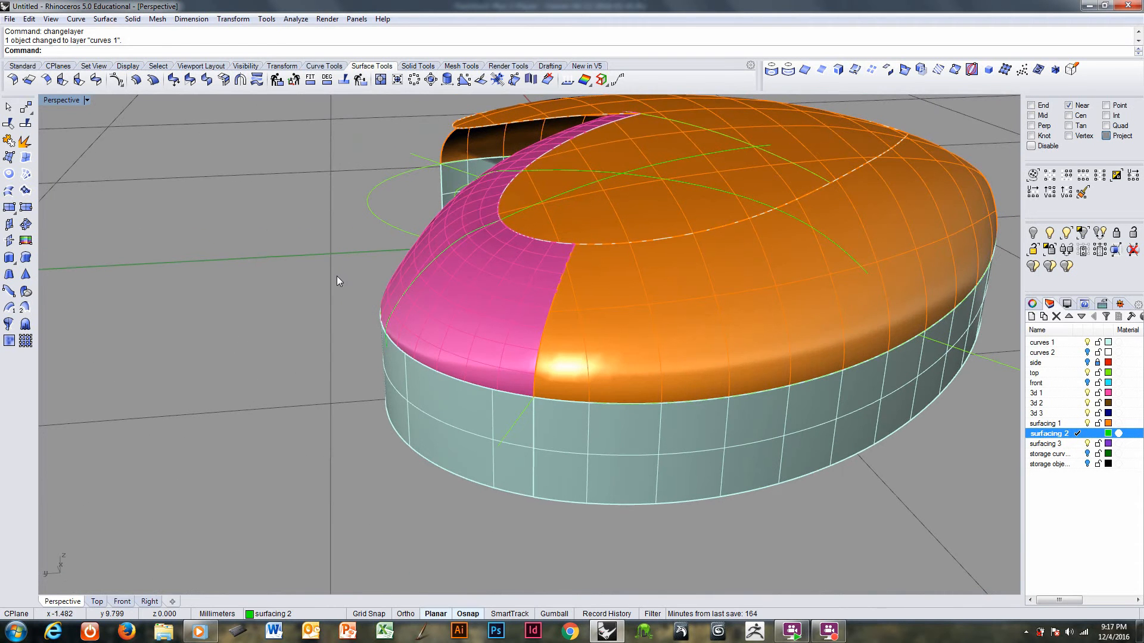
{"action": "key", "text": "ctrl+shift+h"}
{"action": "left_click", "coordinate": [343, 319]}
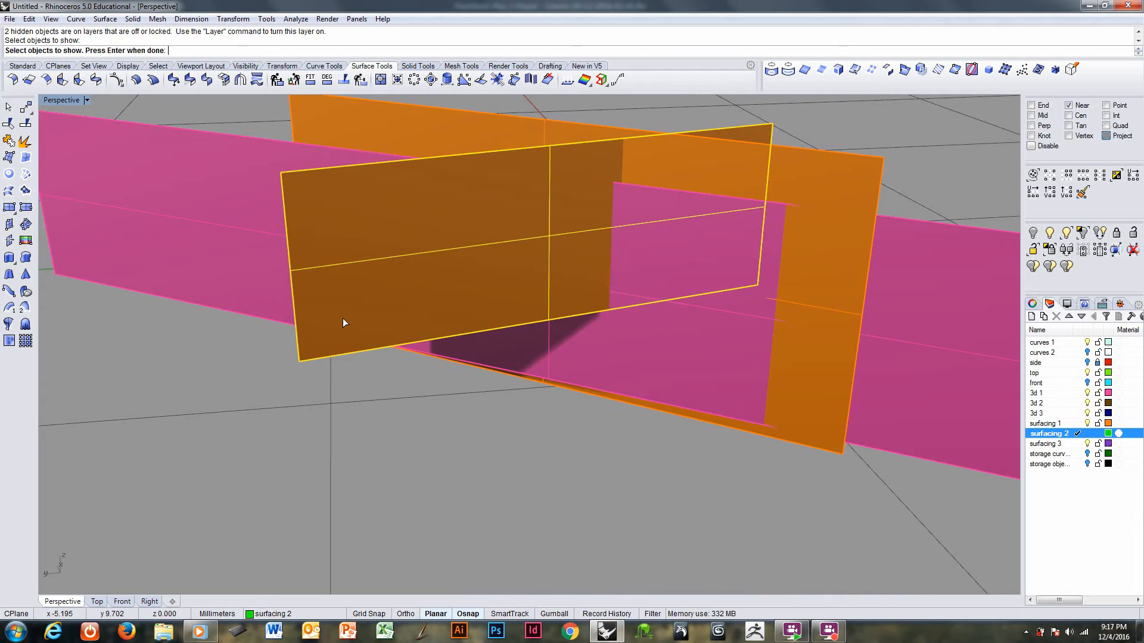
{"action": "key", "text": "Return"}
- Align the construction plane to the unhidden cutting plane near the lobe's end
{"action": "left_click", "coordinate": [343, 324]}
{"action": "mouse_move", "coordinate": [330, 312]}
{"action": "right_mouse_down"}
{"action": "mouse_move", "coordinate": [314, 360]}
{"action": "mouse_move", "coordinate": [315, 322]}
{"action": "right_mouse_up"}
{"action": "left_click", "coordinate": [58, 67]}
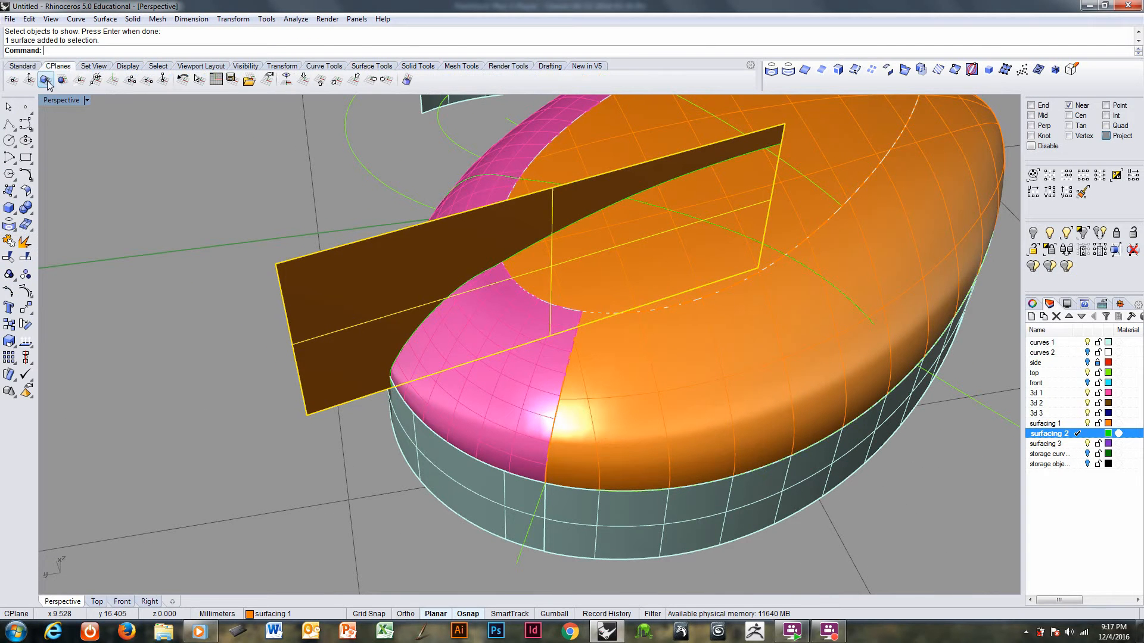
{"action": "left_click", "coordinate": [45, 80]}
{"action": "right_click_drag", "start_coordinate": [373, 348], "coordinate": [388, 327]}
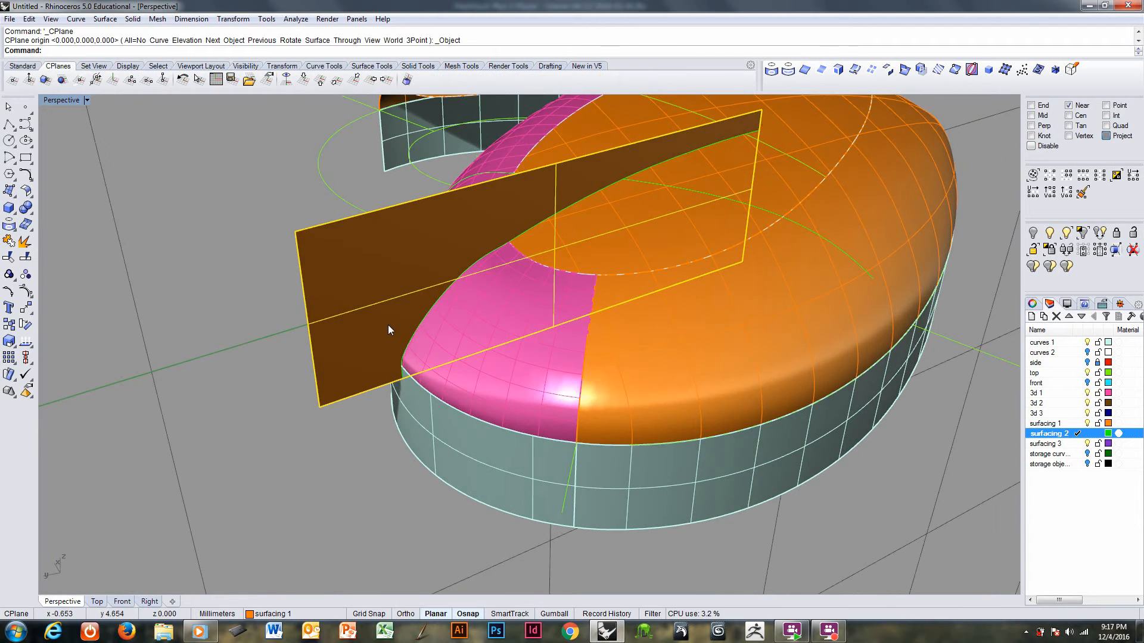
- Hide the cutting plane and turn off the 3d 1 layer so the intersection curves are exposed in the opening
{"action": "key", "text": "ctrl+h"}
{"action": "right_click_drag", "start_coordinate": [510, 340], "coordinate": [562, 309]}
{"action": "left_click", "coordinate": [1088, 393]}
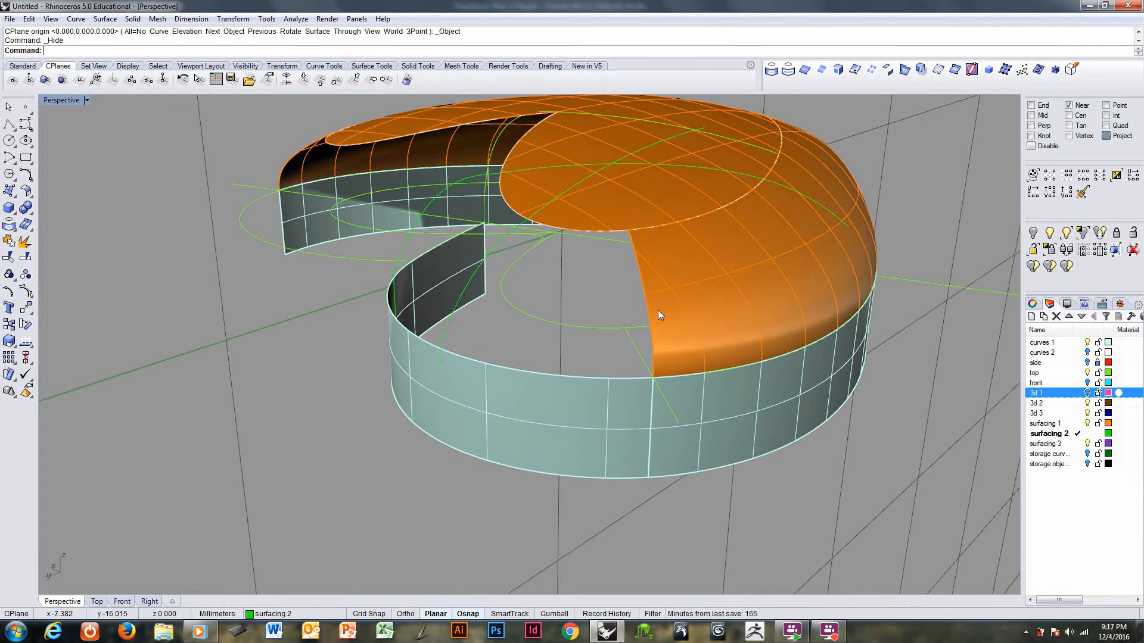
{"action": "mouse_move", "coordinate": [427, 214]}
{"action": "right_mouse_down", "text": "ctrl"}
{"action": "mouse_move", "coordinate": [430, 245]}
{"action": "mouse_move", "coordinate": [430, 216]}
{"action": "right_mouse_up", "text": "ctrl"}
{"action": "right_click_drag", "start_coordinate": [503, 253], "coordinate": [468, 280]}
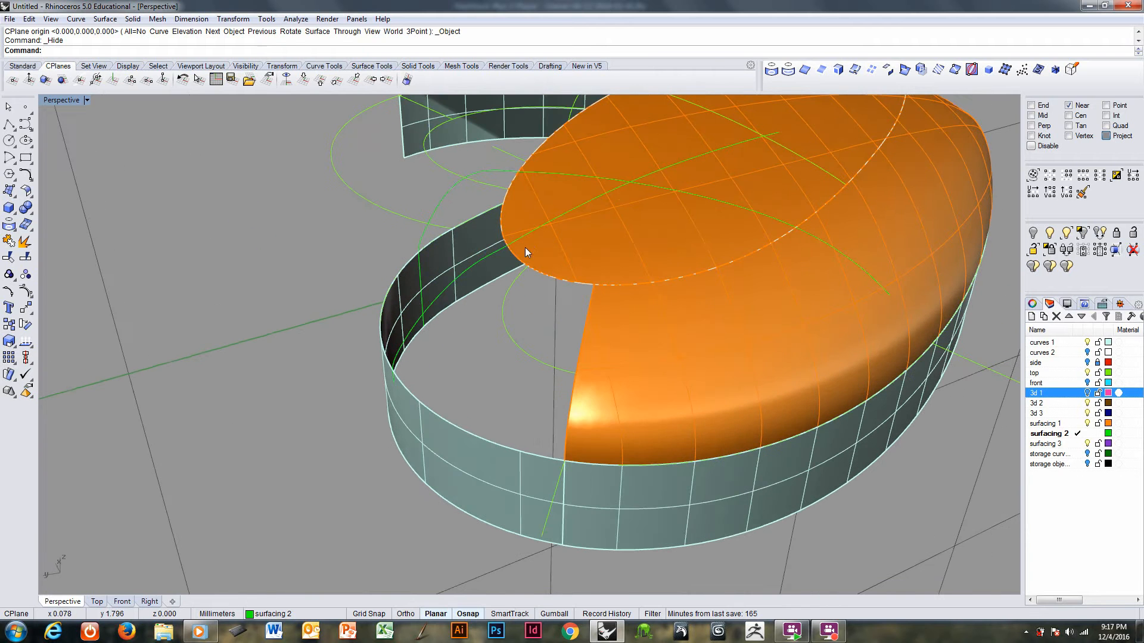
{"action": "right_click_drag", "start_coordinate": [527, 237], "coordinate": [421, 358]}
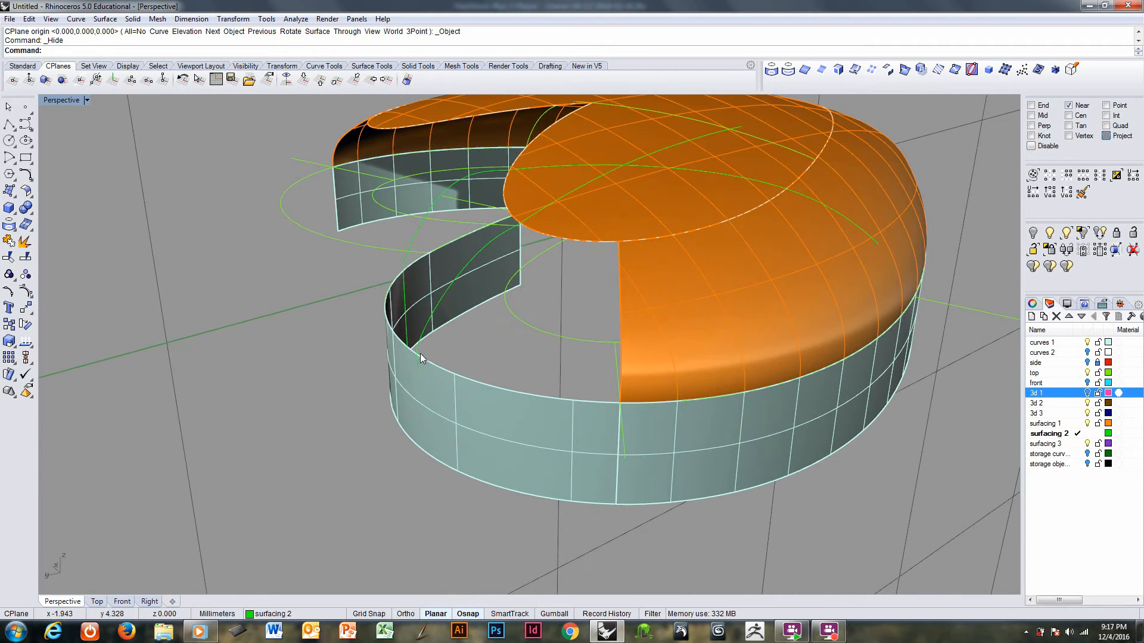
{"action": "left_click", "coordinate": [81, 19]}
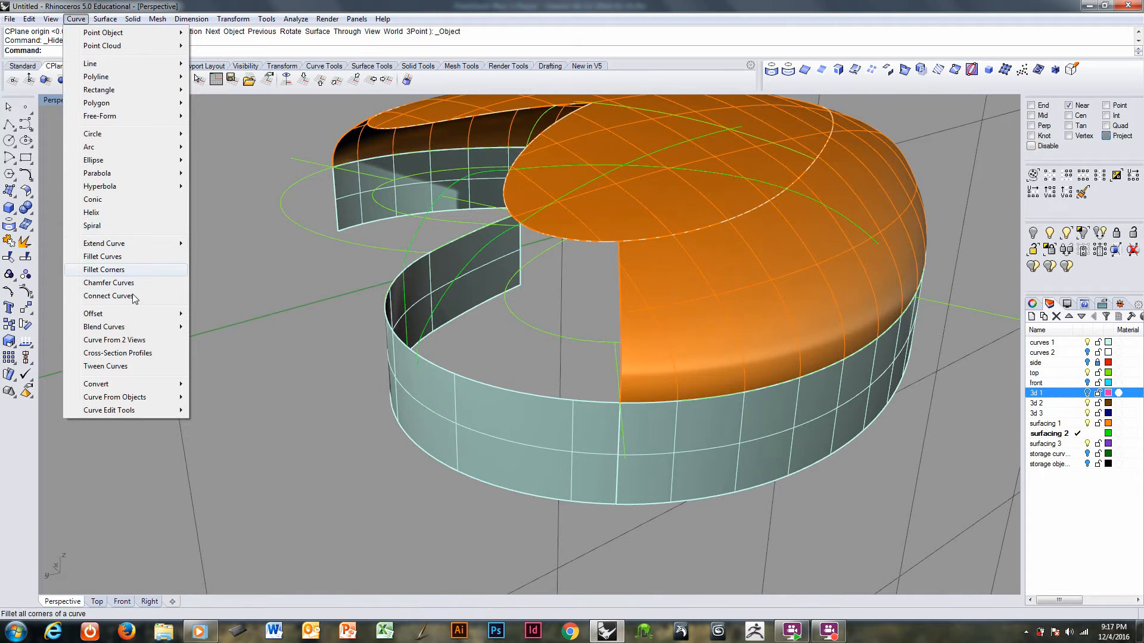
{"action": "mouse_move", "coordinate": [131, 333]}
{"action": "left_click", "coordinate": [238, 341]}
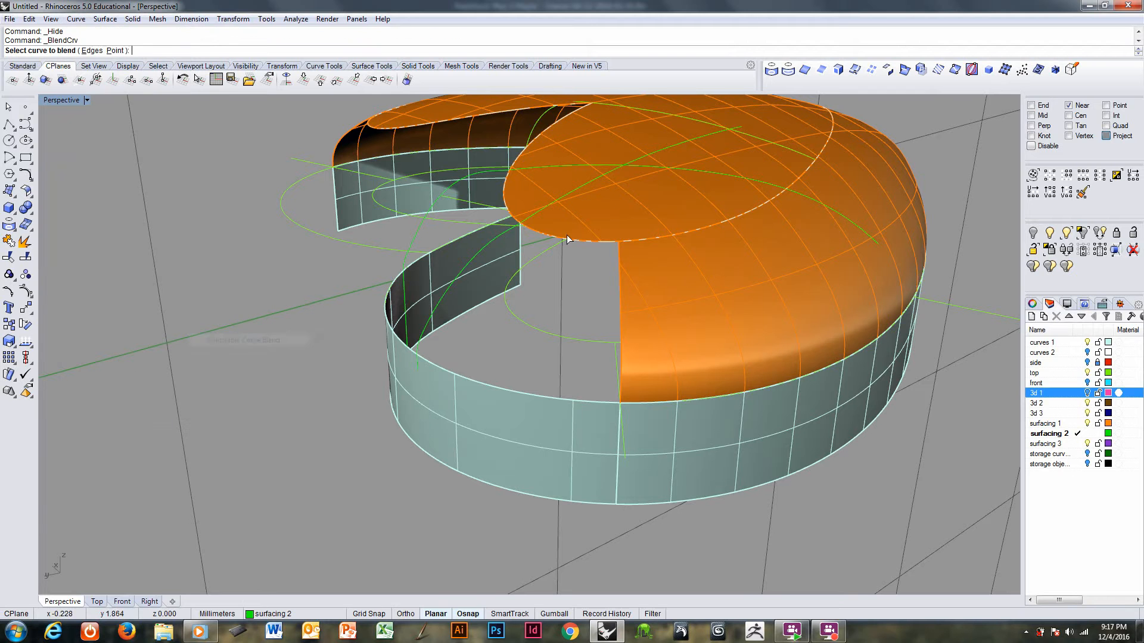
{"action": "left_click", "coordinate": [530, 220]}
{"action": "key", "text": "Escape"}
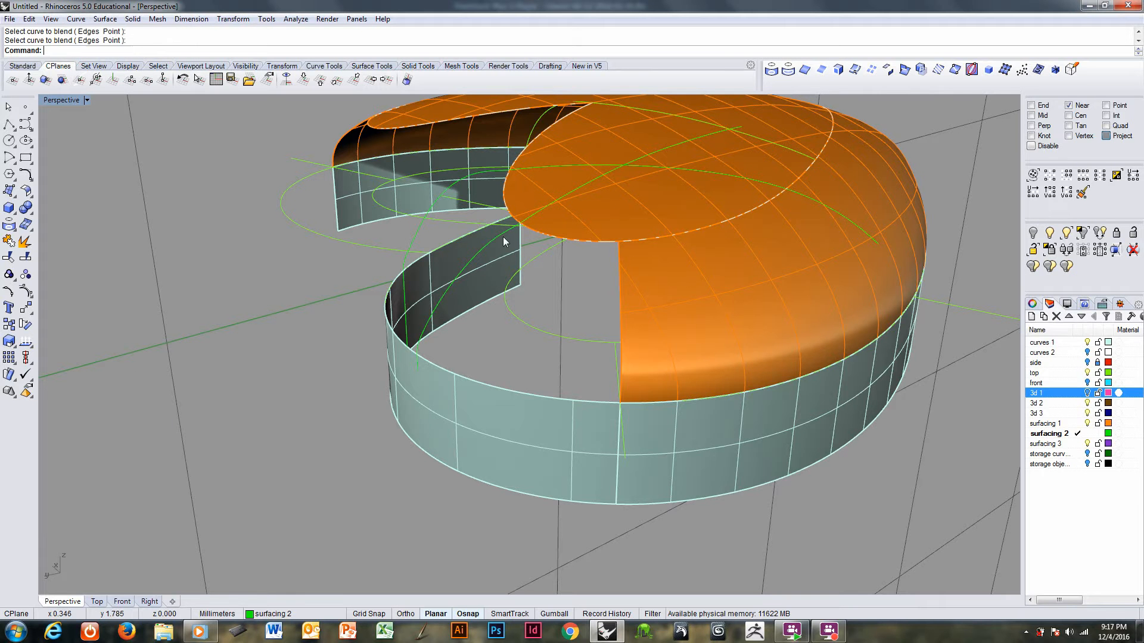
- Explode the intersection curve that crosses the opening near the lobe's end into separate segments
{"action": "left_click", "coordinate": [494, 241]}
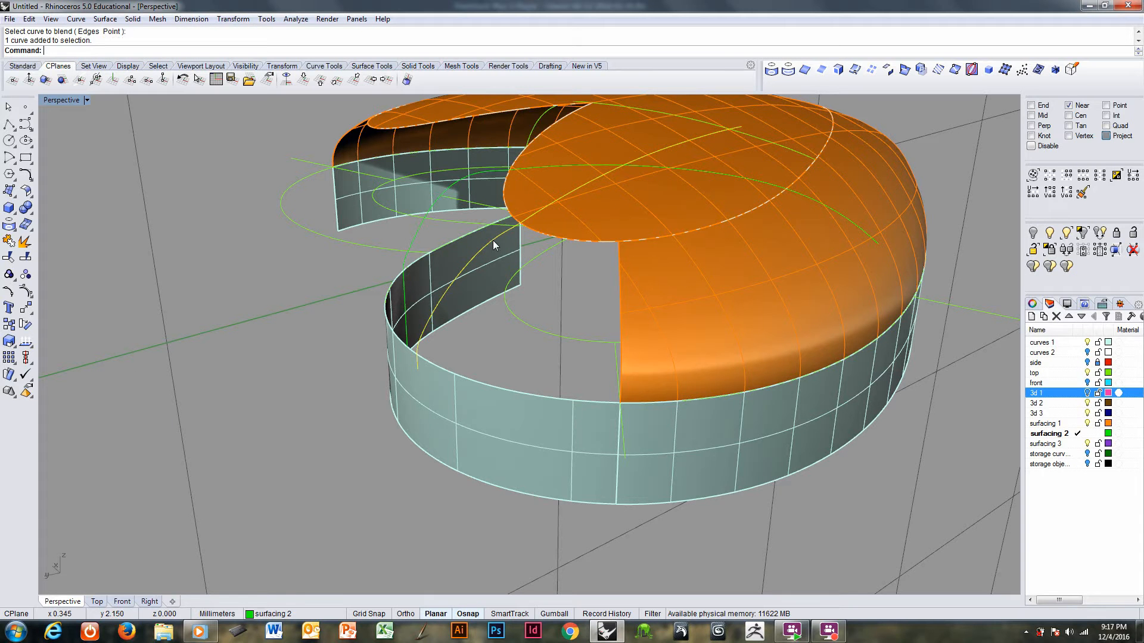
{"action": "left_click", "coordinate": [26, 242]}
{"action": "left_click", "coordinate": [497, 298]}
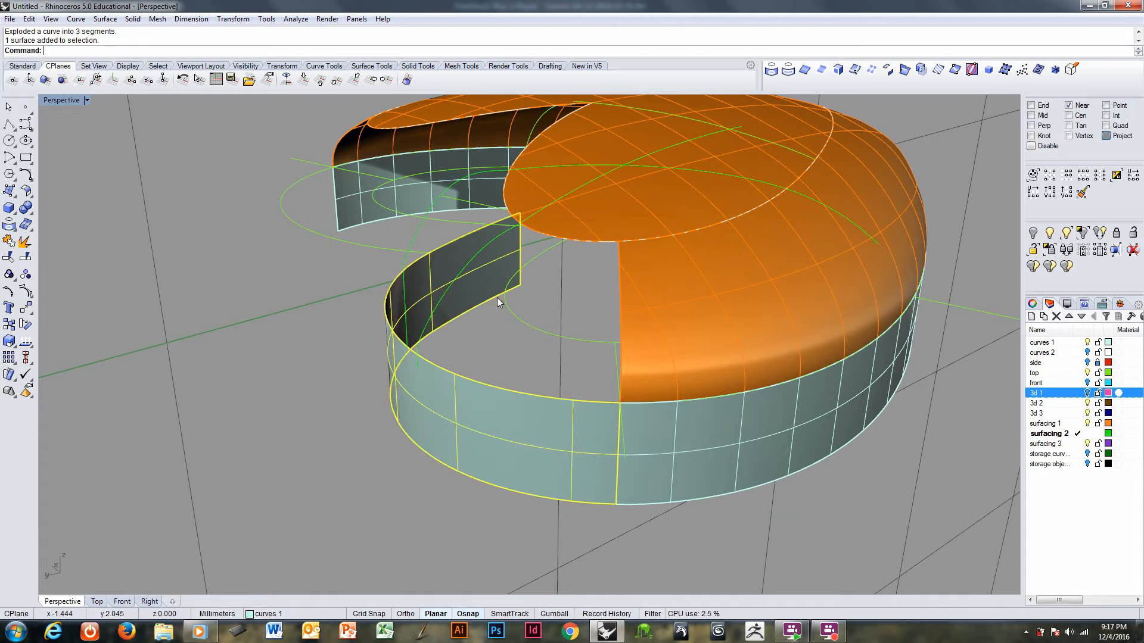
- Create an adjustable curve blend between the exploded curve's top segment and its vertical side wall segment, with curvature continuity
{"action": "right_click", "coordinate": [471, 55]}
{"action": "left_click", "coordinate": [521, 160]}
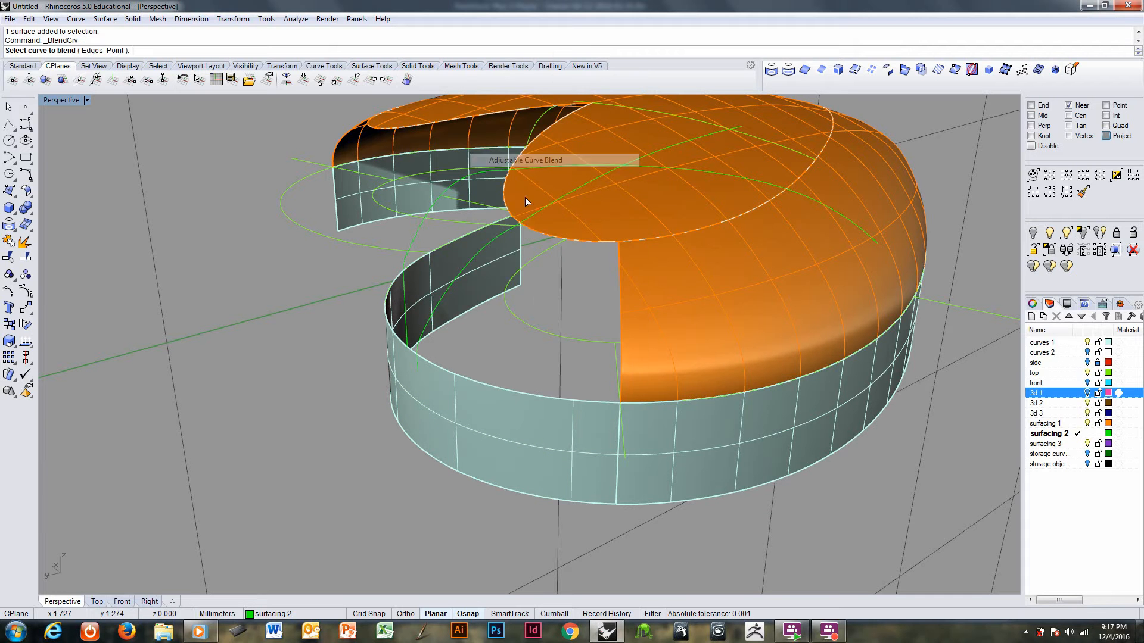
{"action": "left_click", "coordinate": [527, 219]}
{"action": "right_click_drag", "start_coordinate": [439, 374], "coordinate": [428, 355]}
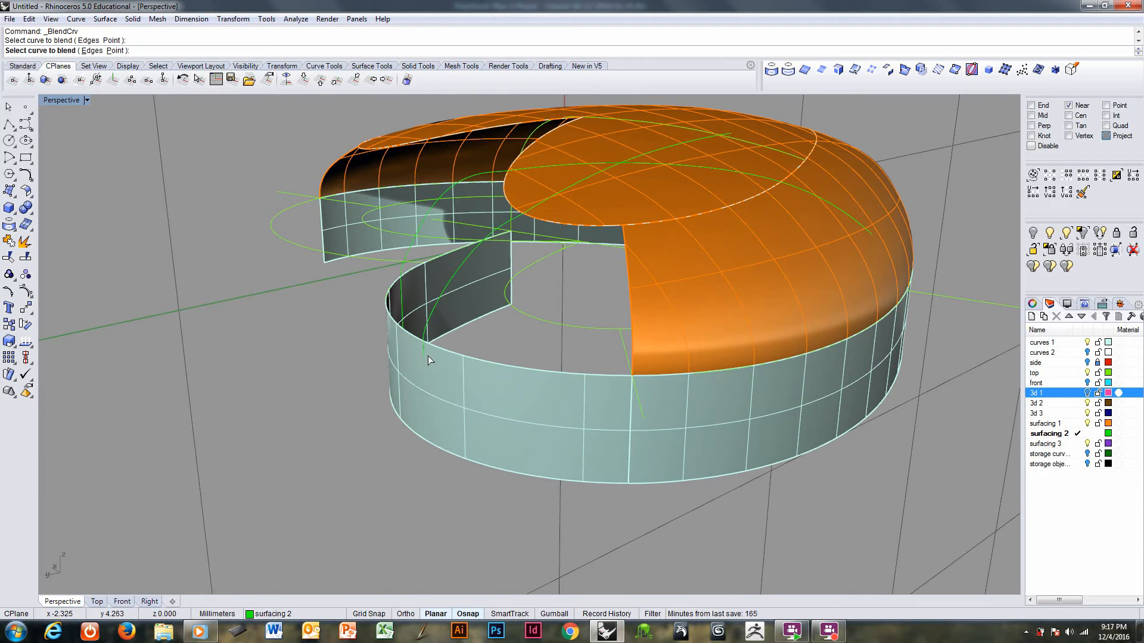
{"action": "left_click", "coordinate": [423, 347]}
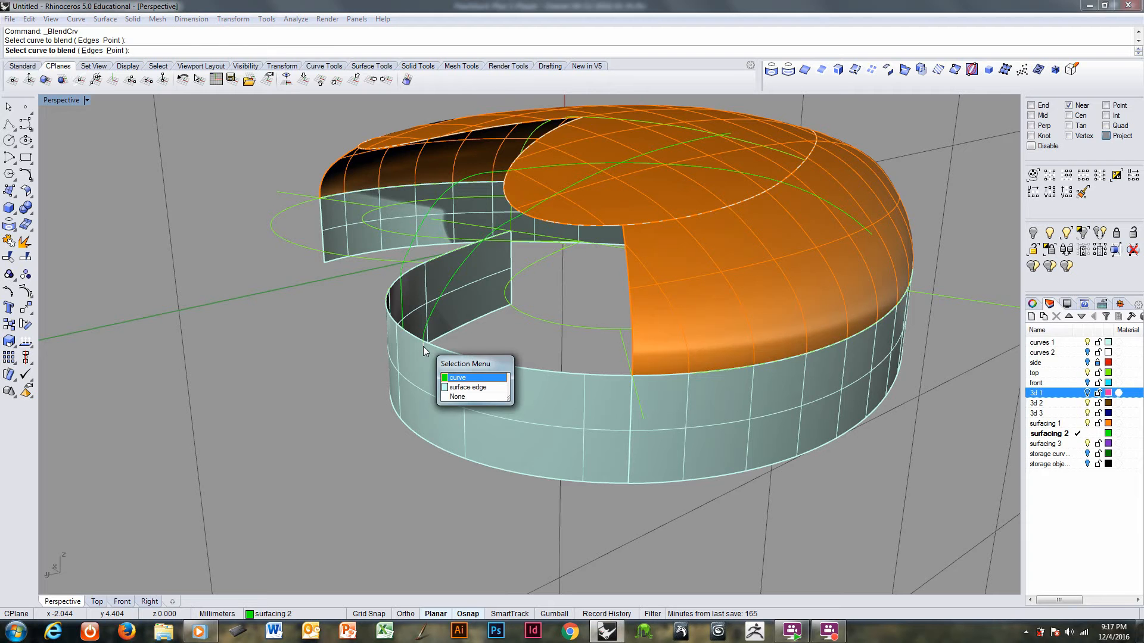
{"action": "left_click", "coordinate": [453, 374]}
- Reshape the blend with its control handles into a fuller arc from the dome to the side wall, and accept it
{"action": "right_click_drag", "start_coordinate": [477, 326], "coordinate": [343, 222]}
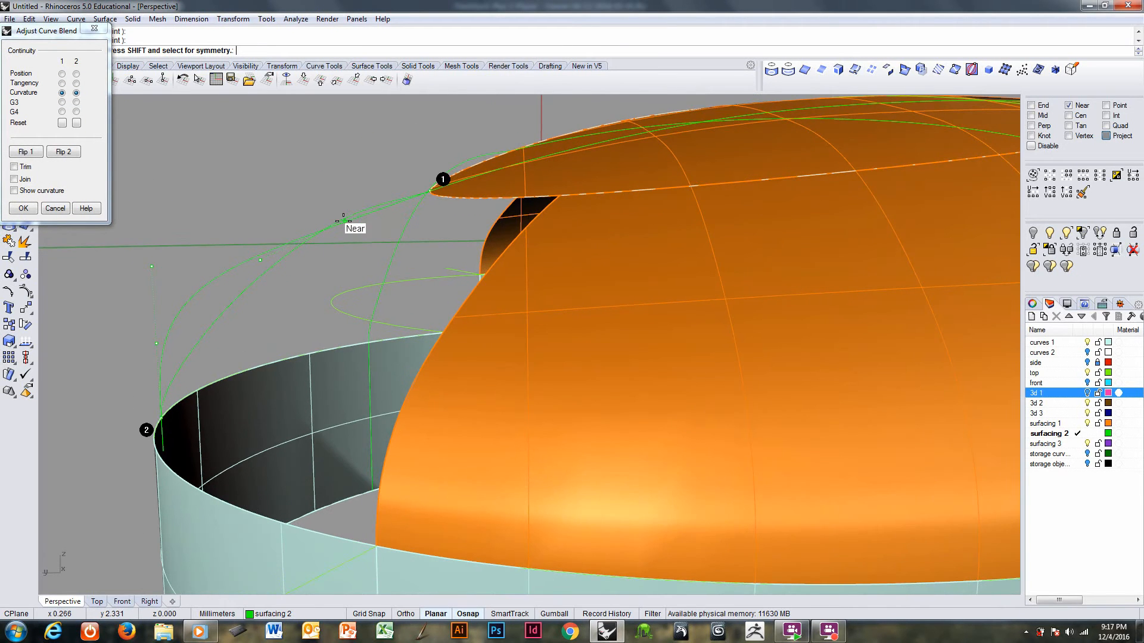
{"action": "left_click_drag", "start_coordinate": [344, 221], "coordinate": [346, 220], "text": "alt"}
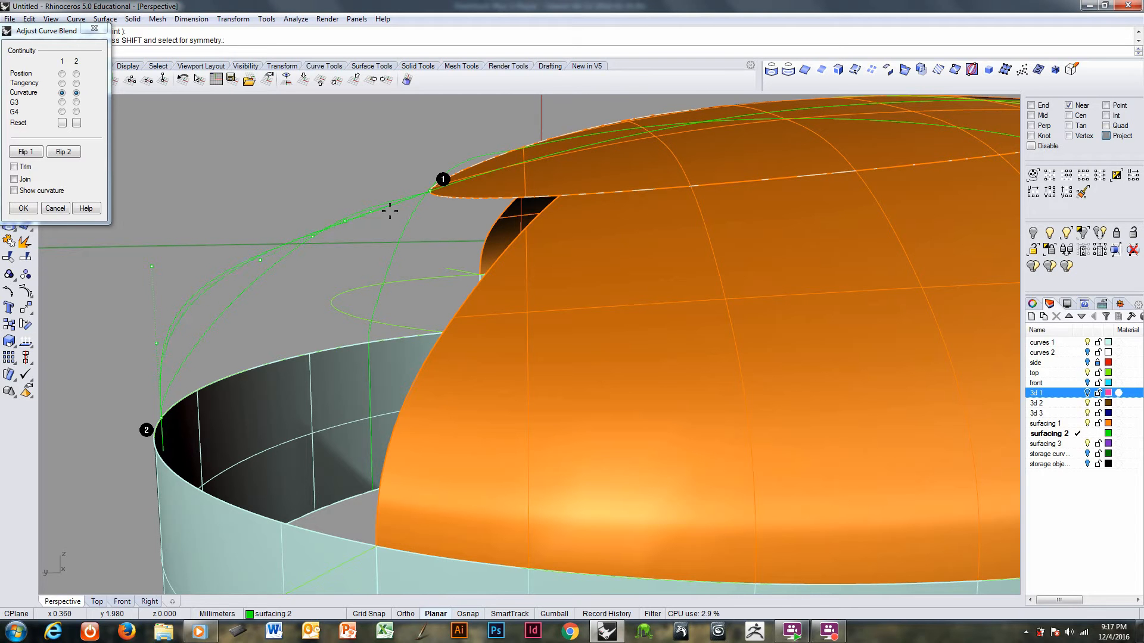
{"action": "left_click_drag", "start_coordinate": [409, 205], "coordinate": [358, 228]}
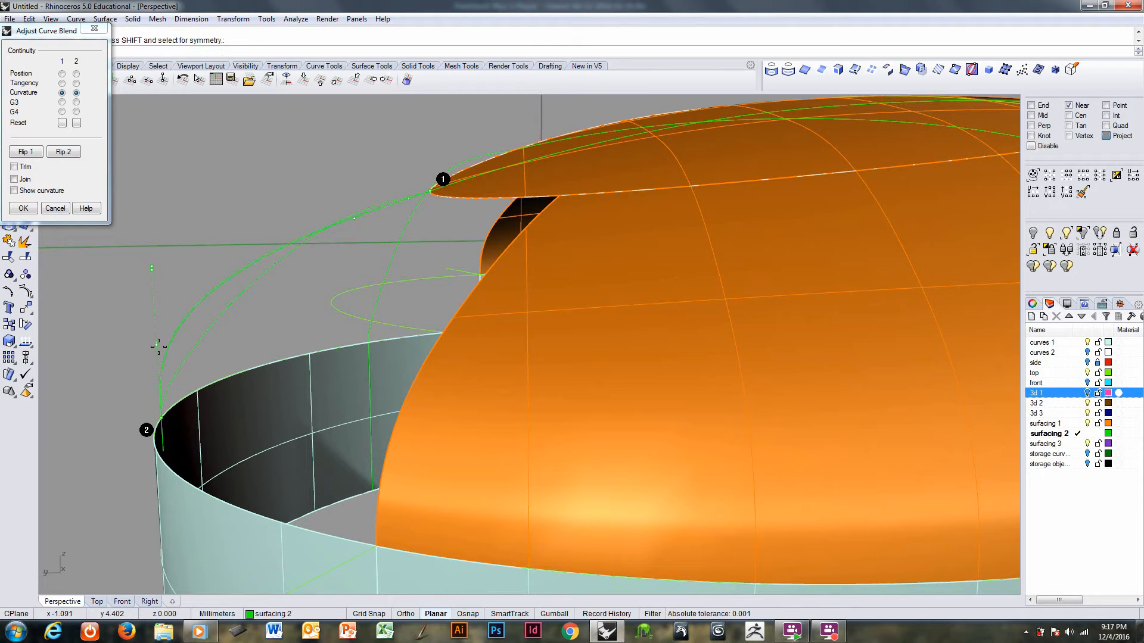
{"action": "left_click_drag", "start_coordinate": [159, 389], "coordinate": [165, 308]}
{"action": "right_click_drag", "start_coordinate": [198, 238], "coordinate": [376, 291]}
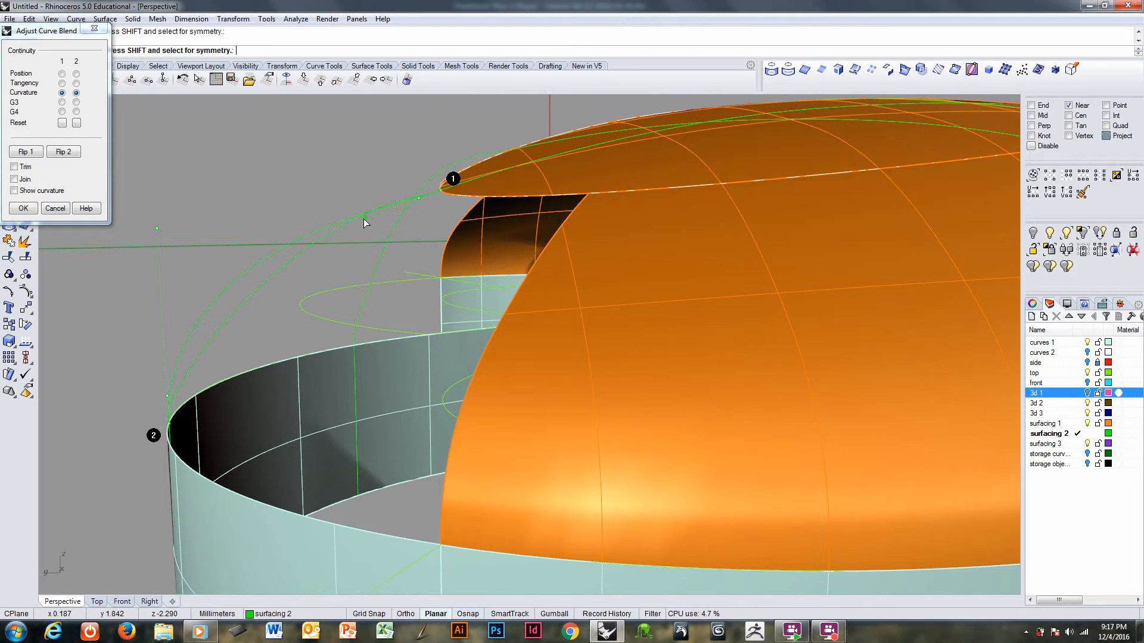
{"action": "left_click_drag", "start_coordinate": [363, 218], "coordinate": [338, 231]}
{"action": "left_click_drag", "start_coordinate": [156, 231], "coordinate": [160, 236]}
{"action": "right_click_drag", "start_coordinate": [415, 251], "coordinate": [463, 290]}
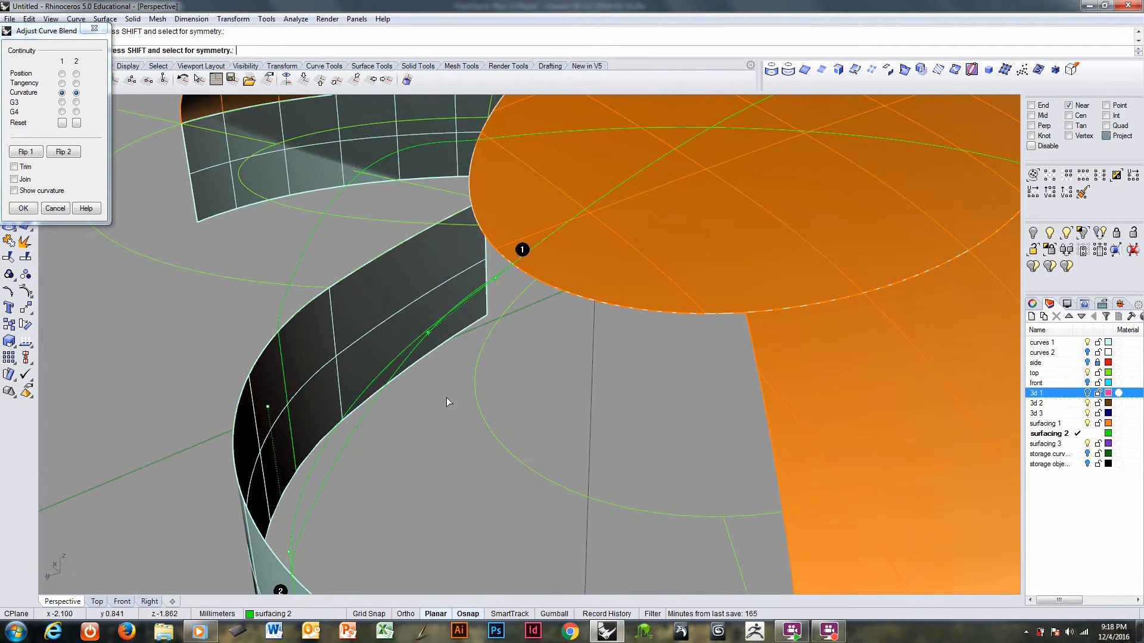
{"action": "right_click", "coordinate": [445, 398]}
- Delete the old middle segment of the exploded curve beneath the new blend
{"action": "left_click", "coordinate": [364, 414]}
{"action": "scroll", "coordinate": [407, 391], "scroll_direction": "down", "scroll_amount": 5}
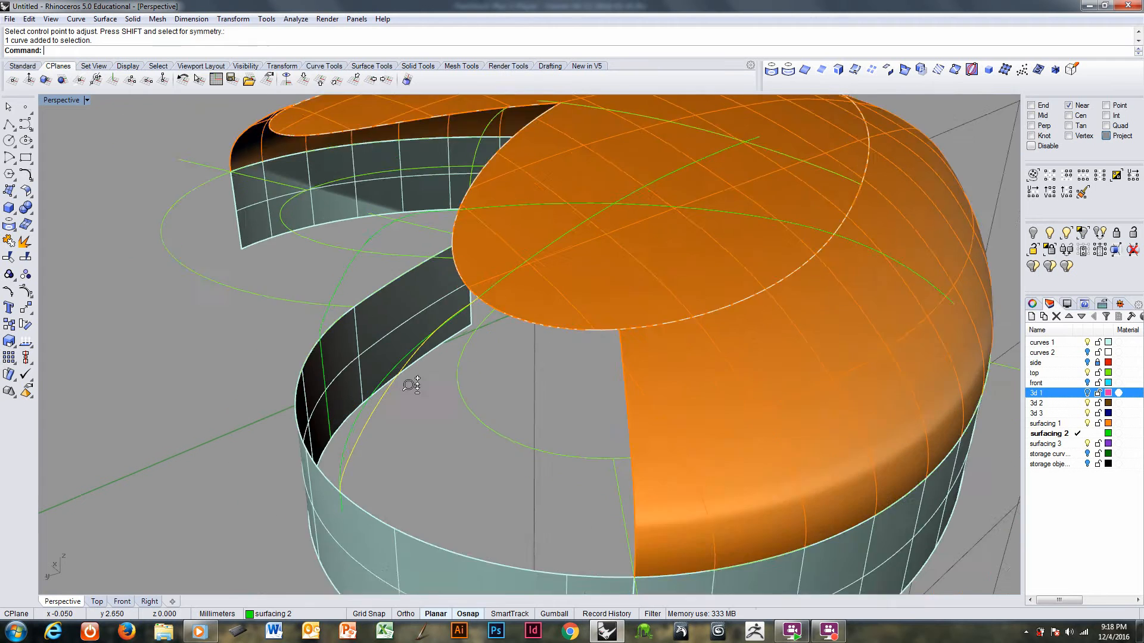
{"action": "key", "text": "Delete"}
{"action": "key", "text": "Delete"}
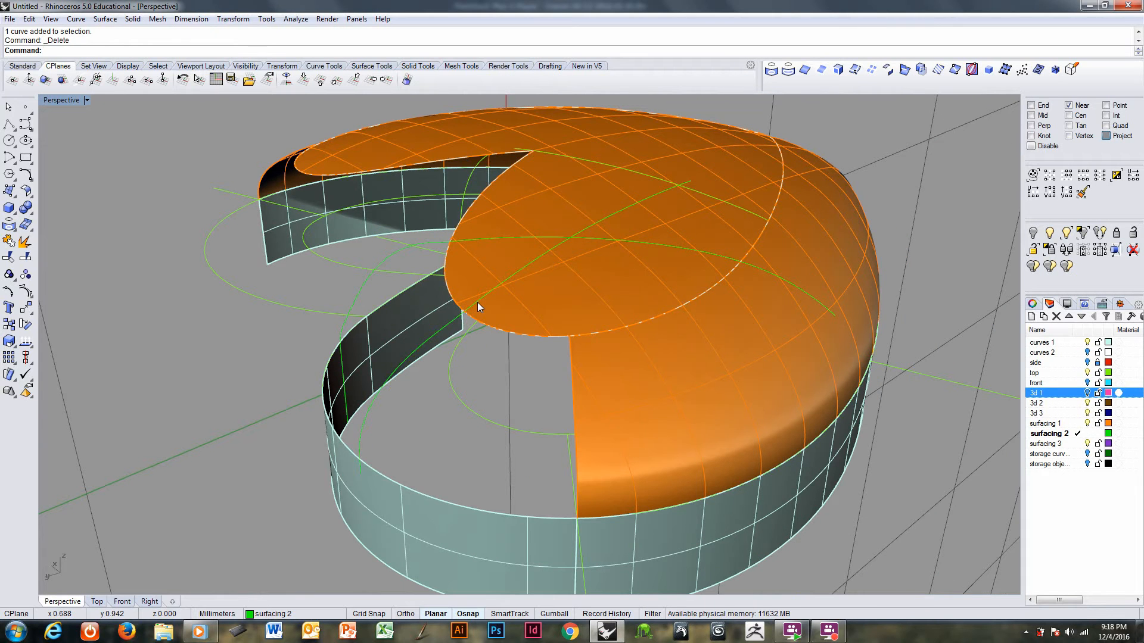
- Explode the other intersection curve spanning the opening from the dome's edge to the side wall
{"action": "right_click_drag", "start_coordinate": [460, 332], "coordinate": [516, 432]}
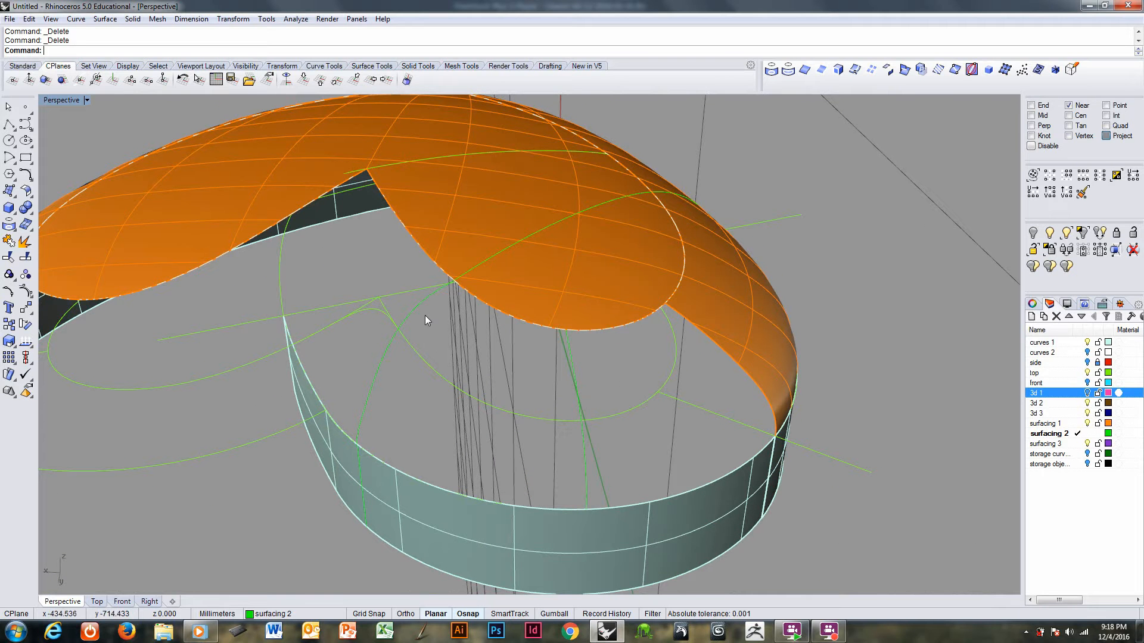
{"action": "left_click", "coordinate": [416, 311]}
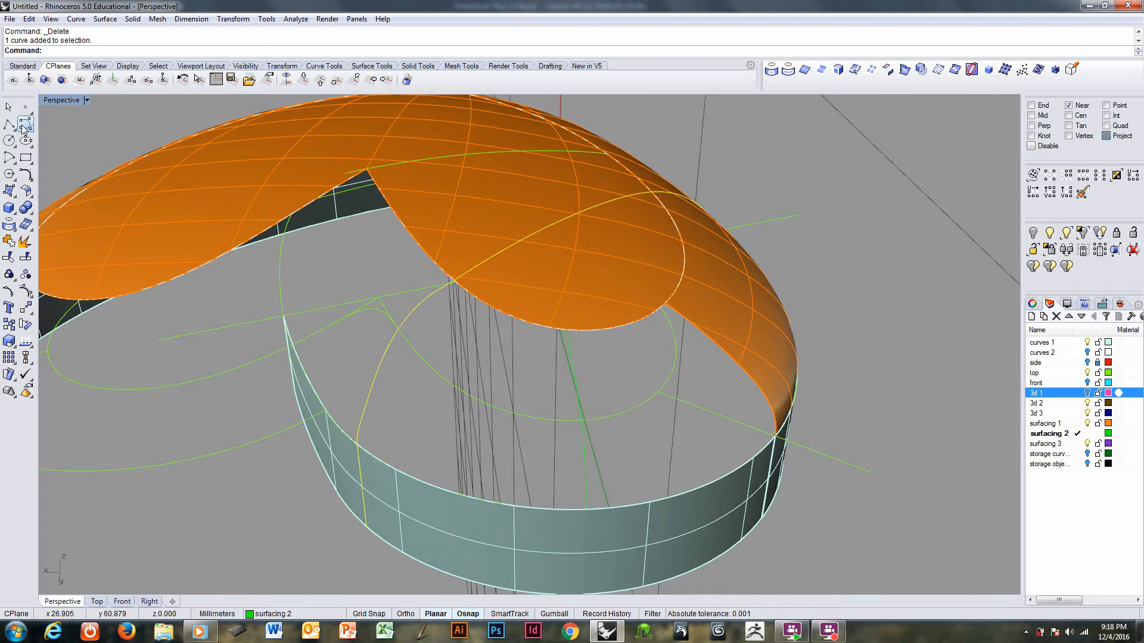
{"action": "left_click", "coordinate": [25, 244]}
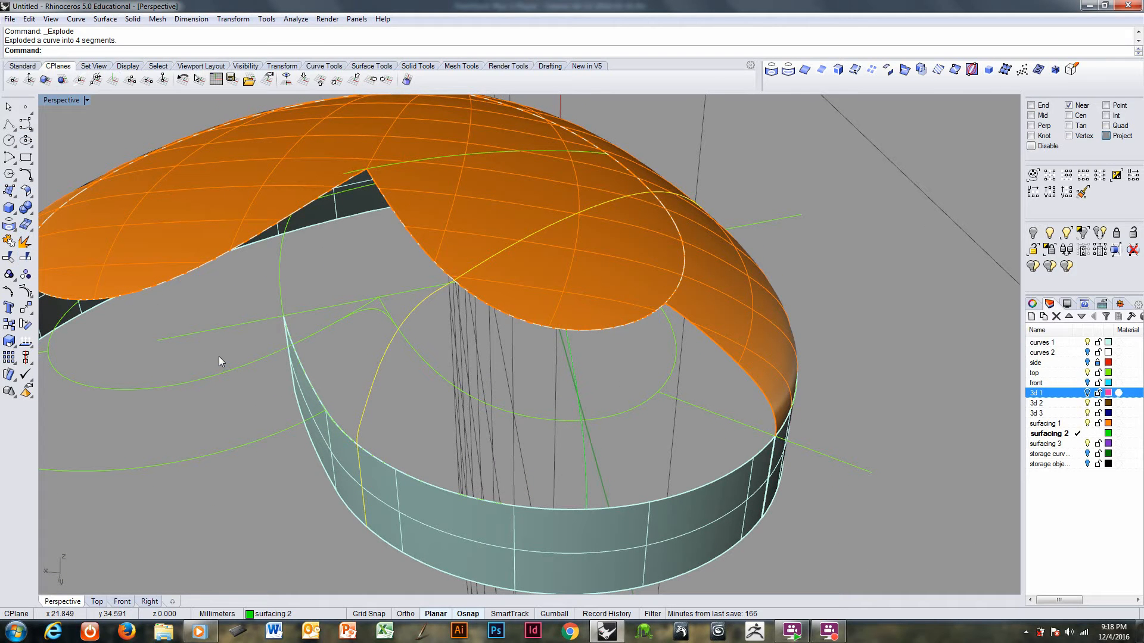
- Align the construction plane to the second cutting plane, unhiding that plane only for this purpose
{"action": "key", "text": "ctrl+shift+h"}
{"action": "left_click", "coordinate": [335, 341]}
{"action": "right_click", "coordinate": [334, 341]}
{"action": "left_click", "coordinate": [334, 341]}
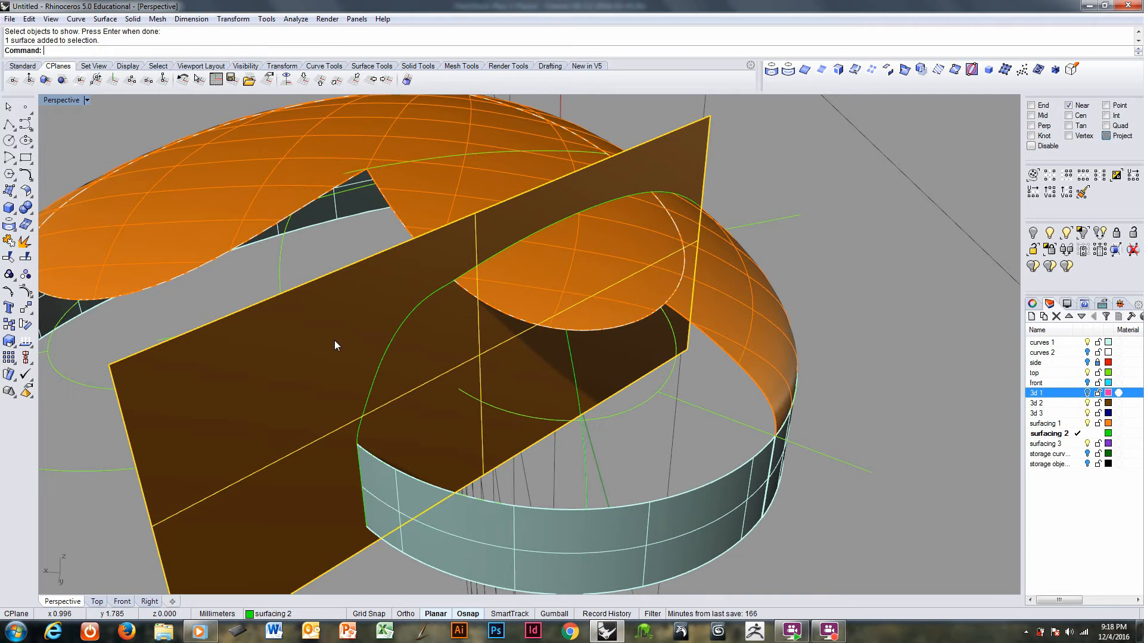
{"action": "left_click", "coordinate": [45, 81]}
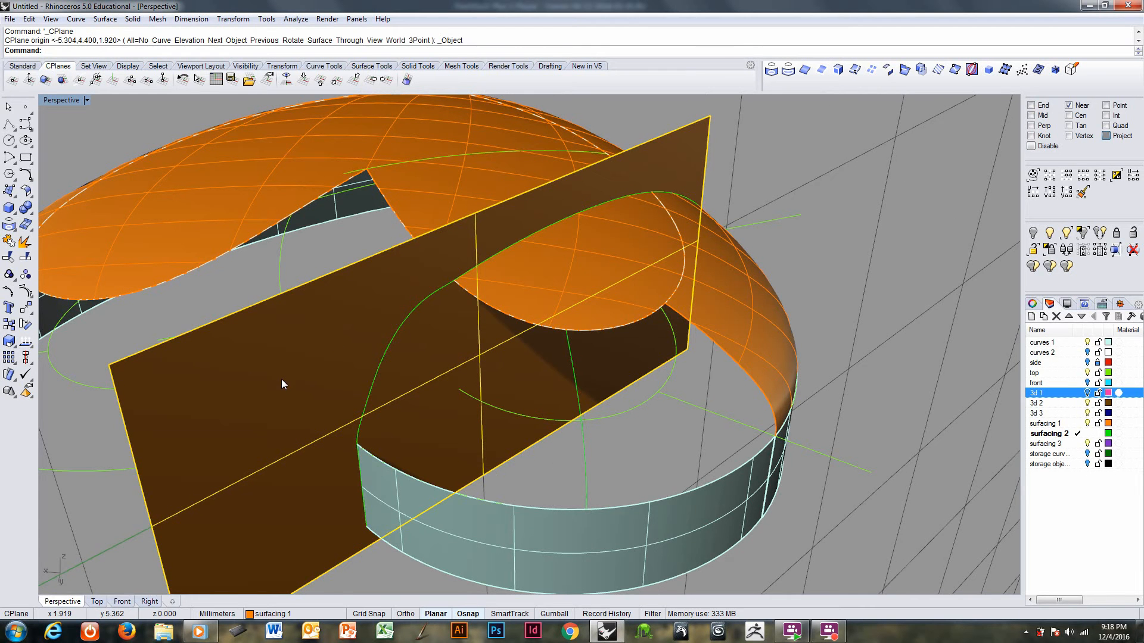
{"action": "key", "text": "ctrl+h"}
- Create an adjustable curve blend joining the second curve's dome segment to its side wall segment, with curvature continuity
{"action": "right_click_drag", "start_coordinate": [295, 381], "coordinate": [382, 363]}
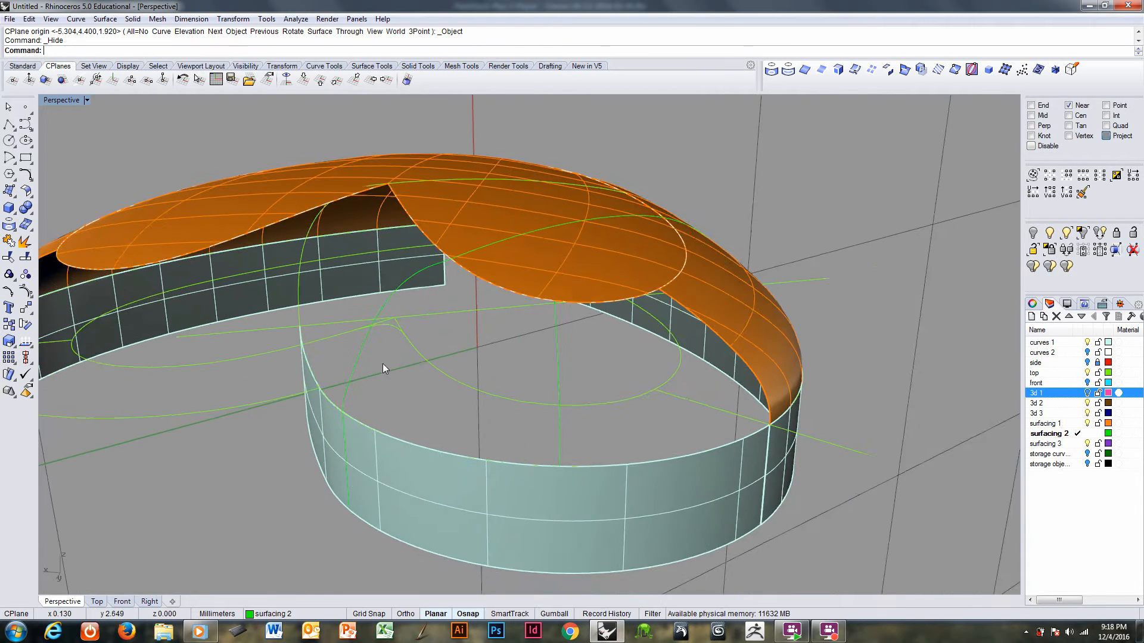
{"action": "scroll", "coordinate": [382, 363], "scroll_direction": "up", "scroll_amount": 2}
{"action": "right_click", "coordinate": [340, 51]}
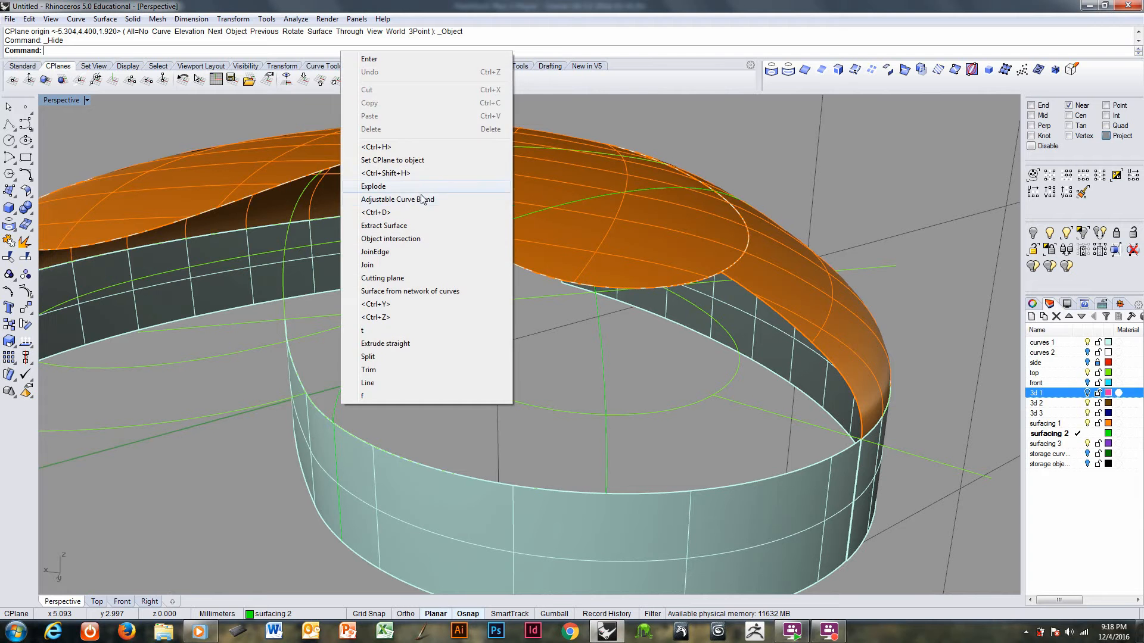
{"action": "left_click", "coordinate": [424, 156]}
{"action": "left_click", "coordinate": [482, 234]}
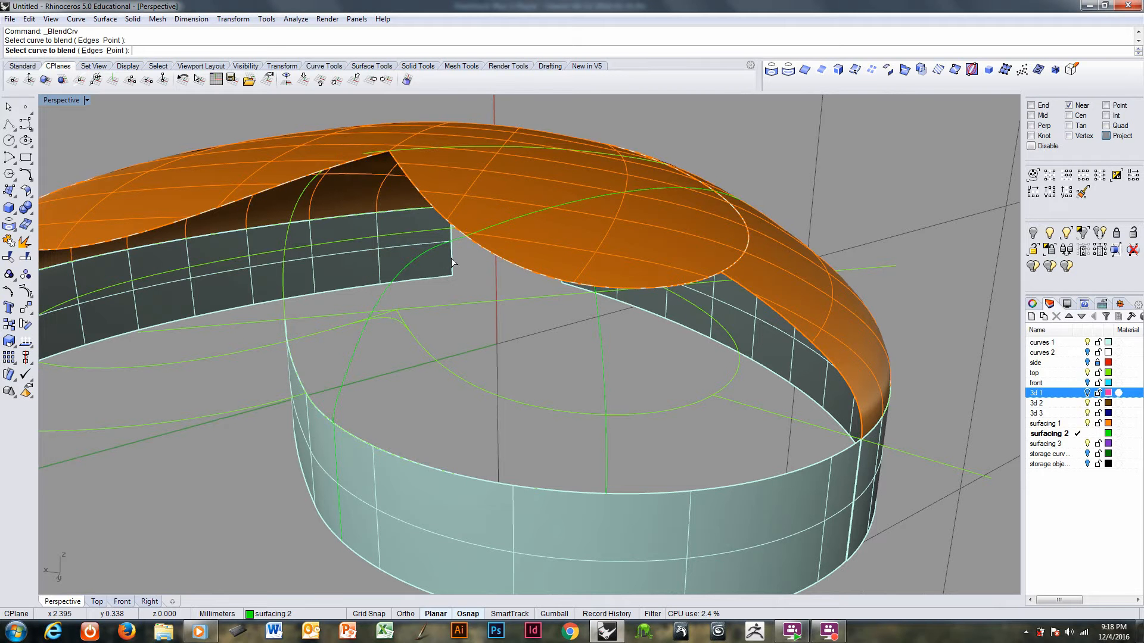
{"action": "left_click", "coordinate": [335, 439]}
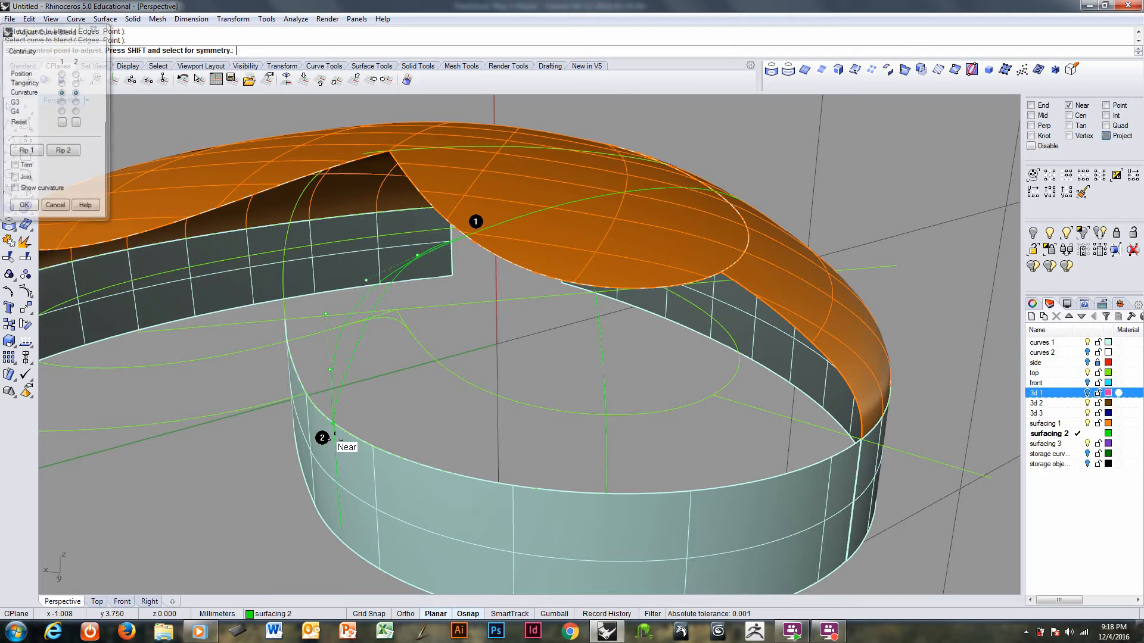
- Adjust the second blend's control handles until the arc runs smoothly from the dome to the wall, and accept it
{"action": "right_click_drag", "start_coordinate": [335, 444], "coordinate": [379, 365]}
{"action": "scroll", "coordinate": [378, 365], "scroll_direction": "up", "scroll_amount": 4}
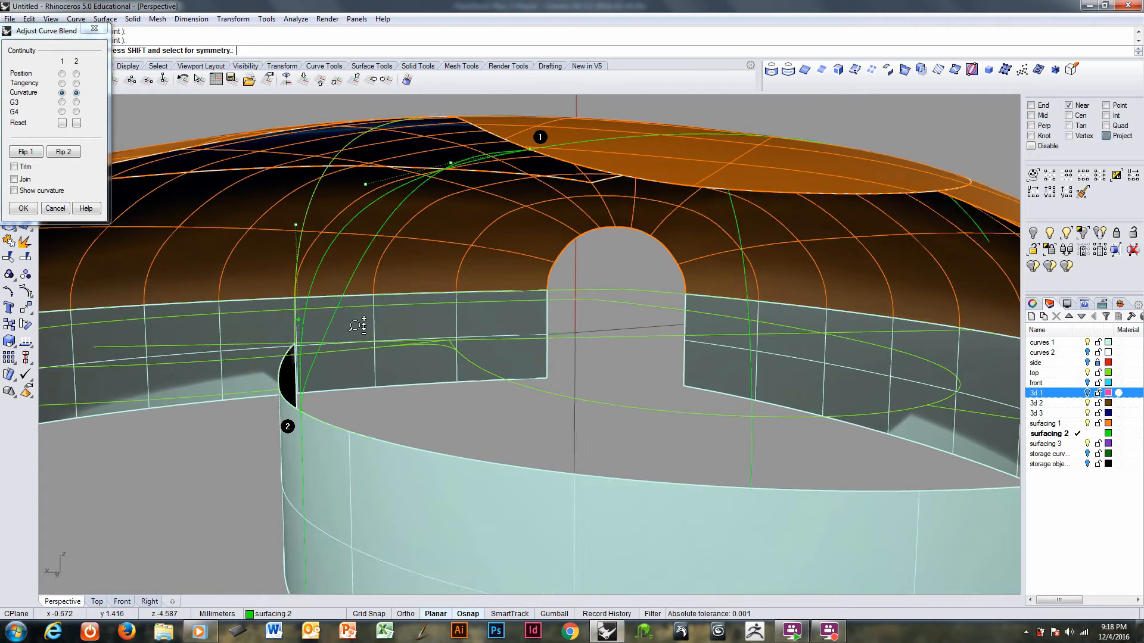
{"action": "left_click_drag", "start_coordinate": [305, 326], "coordinate": [322, 270]}
{"action": "mouse_move", "coordinate": [534, 262]}
{"action": "right_mouse_down"}
{"action": "mouse_move", "coordinate": [532, 282]}
{"action": "mouse_move", "coordinate": [536, 271]}
{"action": "right_mouse_up"}
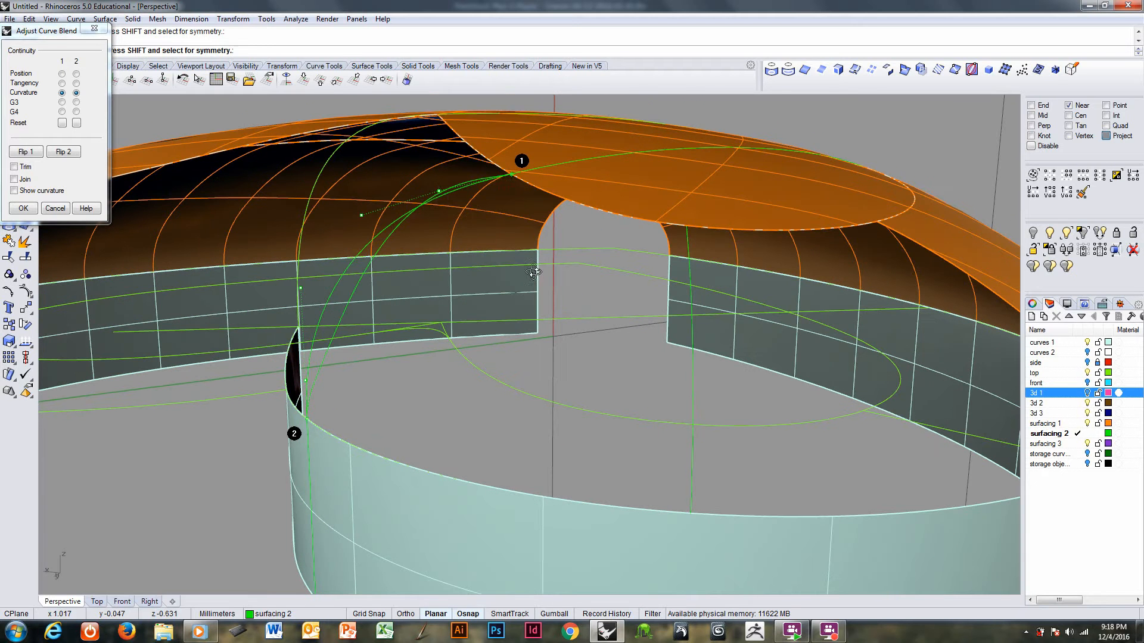
{"action": "mouse_move", "coordinate": [441, 193]}
{"action": "left_mouse_down"}
{"action": "mouse_move", "coordinate": [384, 224]}
{"action": "mouse_move", "coordinate": [469, 193]}
{"action": "mouse_move", "coordinate": [427, 201]}
{"action": "left_mouse_up"}
{"action": "left_click_drag", "start_coordinate": [314, 224], "coordinate": [364, 212]}
{"action": "right_click_drag", "start_coordinate": [420, 265], "coordinate": [439, 350]}
{"action": "right_click", "coordinate": [428, 405]}
- Delete the second curve's old middle segment beside the new blend and its leftover segment on the side wall
{"action": "left_click", "coordinate": [355, 288]}
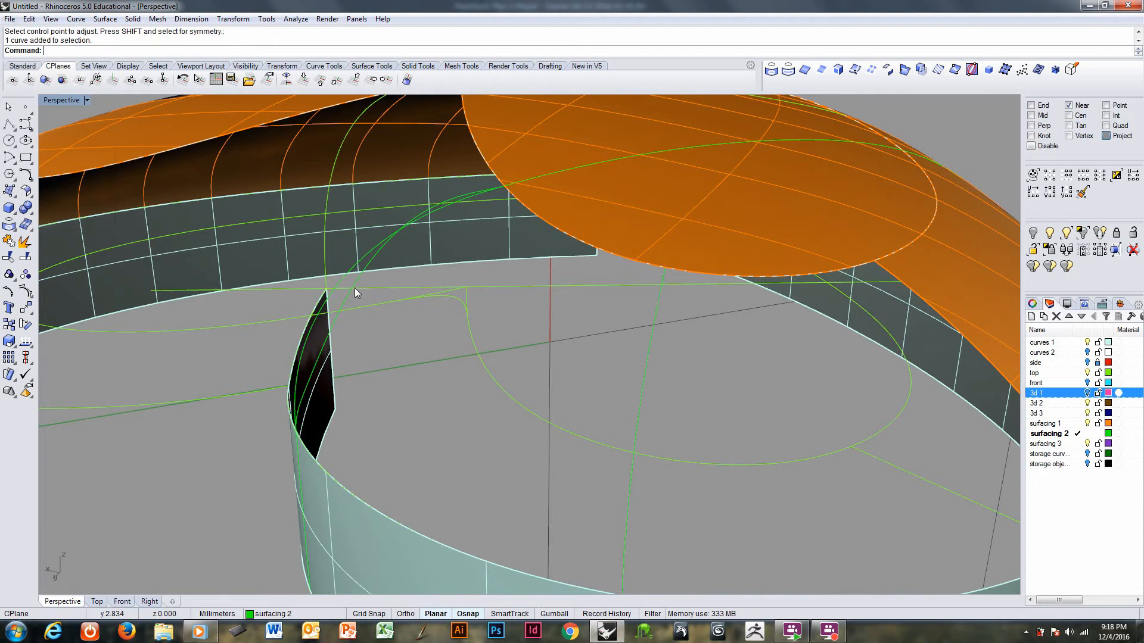
{"action": "left_click", "coordinate": [353, 284]}
{"action": "key", "text": "Delete"}
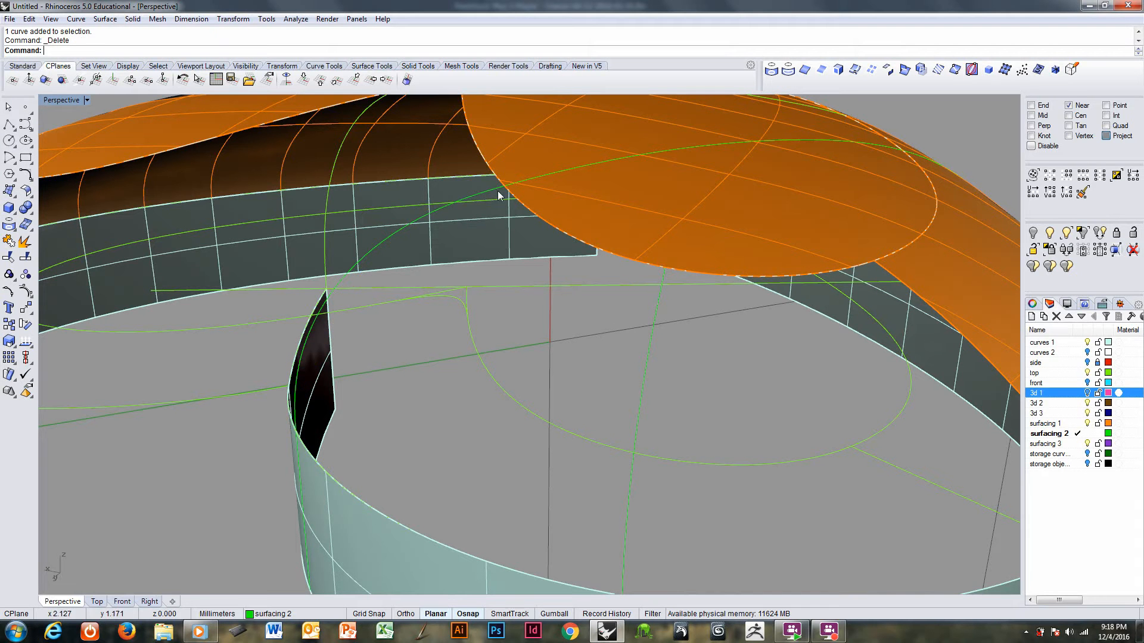
{"action": "right_click_drag", "start_coordinate": [369, 369], "coordinate": [406, 378]}
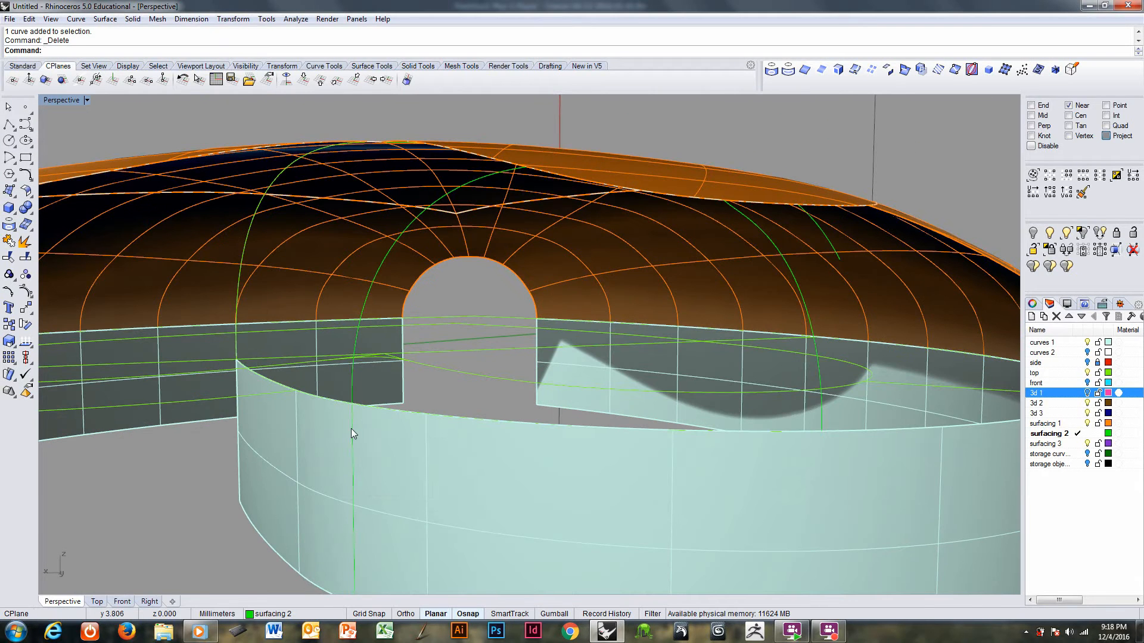
{"action": "left_click", "coordinate": [354, 434]}
{"action": "left_click", "coordinate": [387, 459]}
{"action": "key", "text": "Delete"}
{"action": "right_click_drag", "start_coordinate": [401, 337], "coordinate": [776, 395]}
{"action": "scroll", "coordinate": [460, 430], "scroll_direction": "down", "scroll_amount": 6}
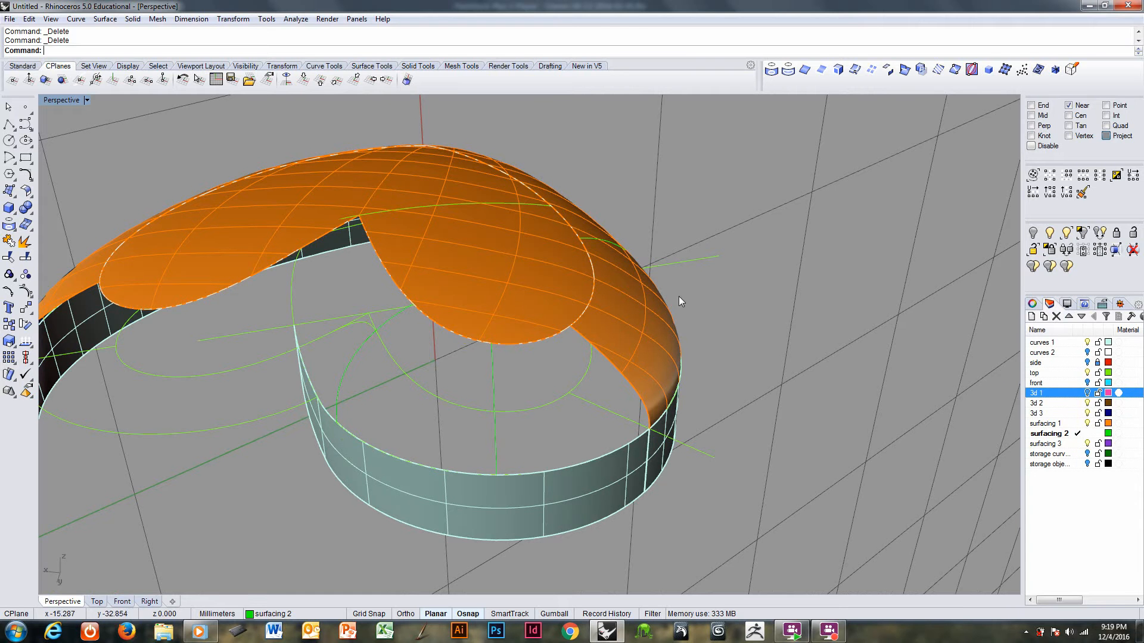
- Make the 3d 3 layer the current layer
{"action": "left_click", "coordinate": [1072, 344]}
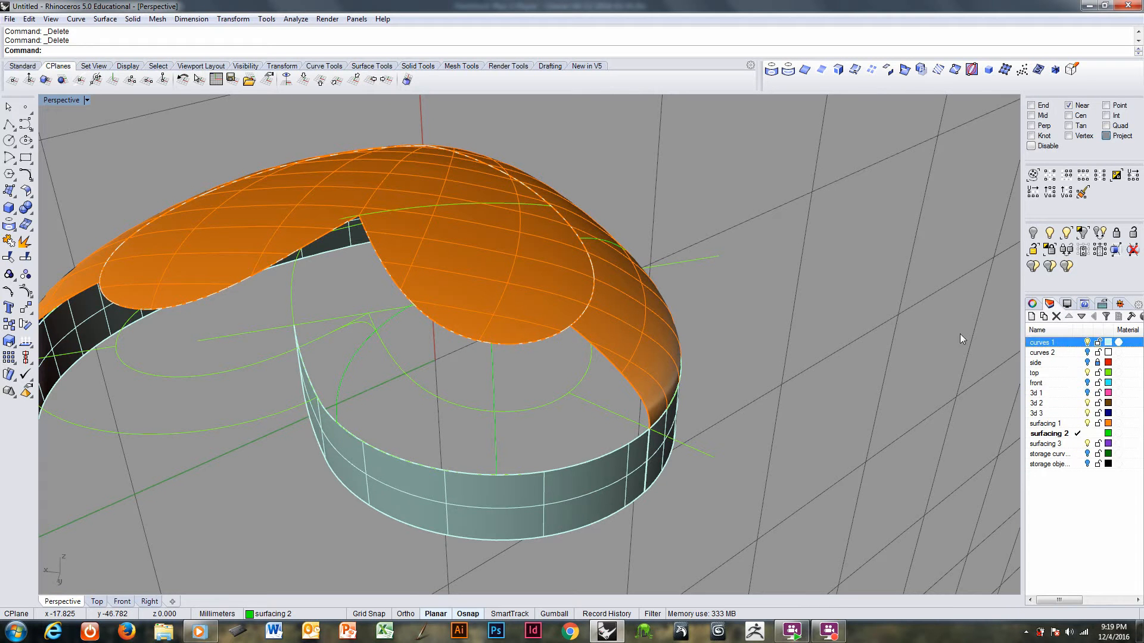
{"action": "double_click", "coordinate": [1076, 414]}
{"action": "middle_click", "coordinate": [465, 53]}
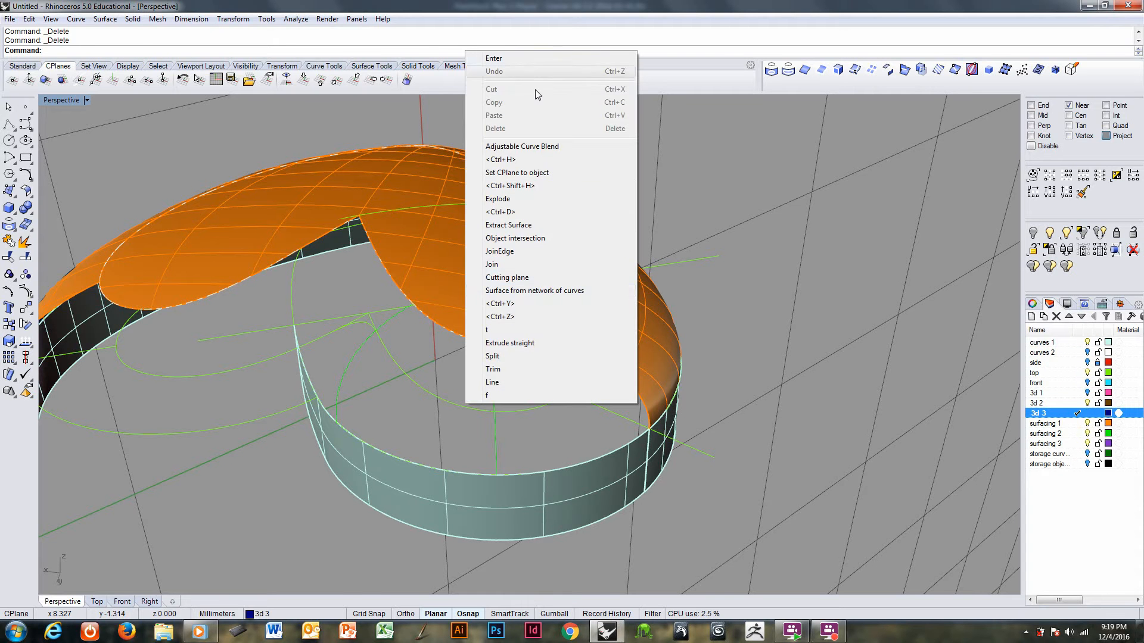
{"action": "left_click", "coordinate": [544, 297]}
{"action": "left_click", "coordinate": [555, 335]}
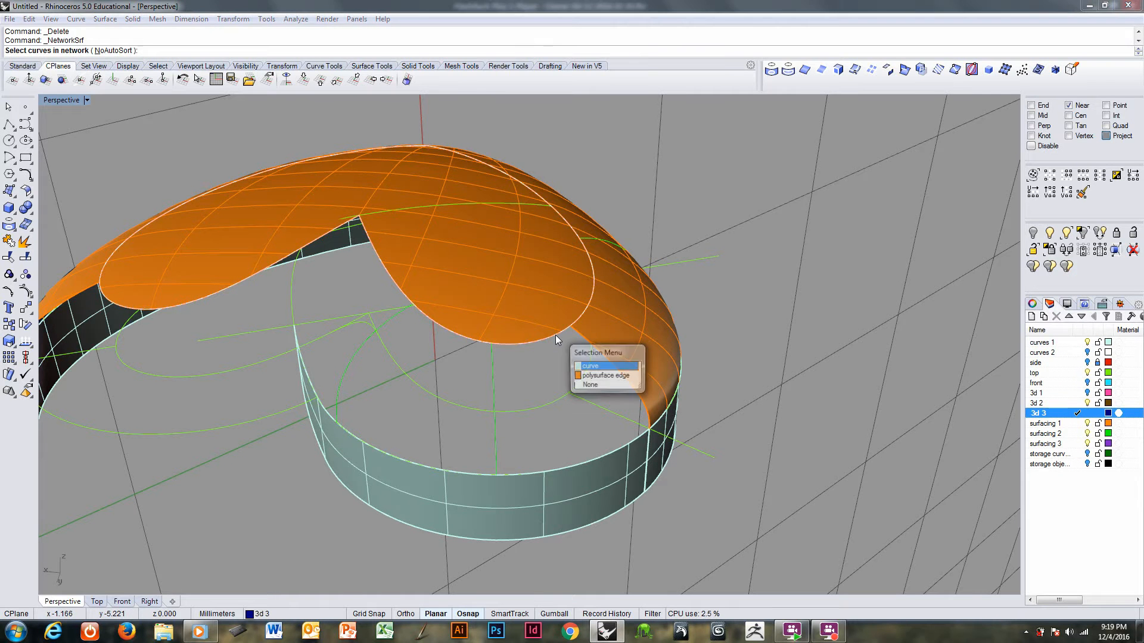
{"action": "left_click", "coordinate": [596, 376]}
{"action": "left_click", "coordinate": [616, 448]}
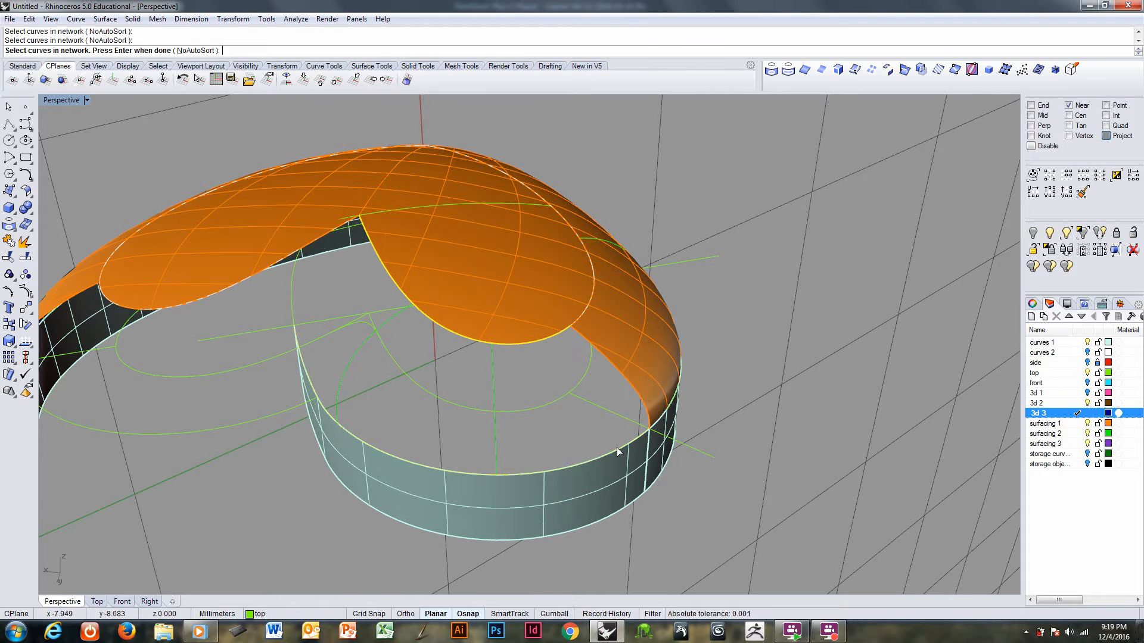
{"action": "right_click_drag", "start_coordinate": [617, 448], "coordinate": [621, 439]}
{"action": "left_click", "coordinate": [642, 417]}
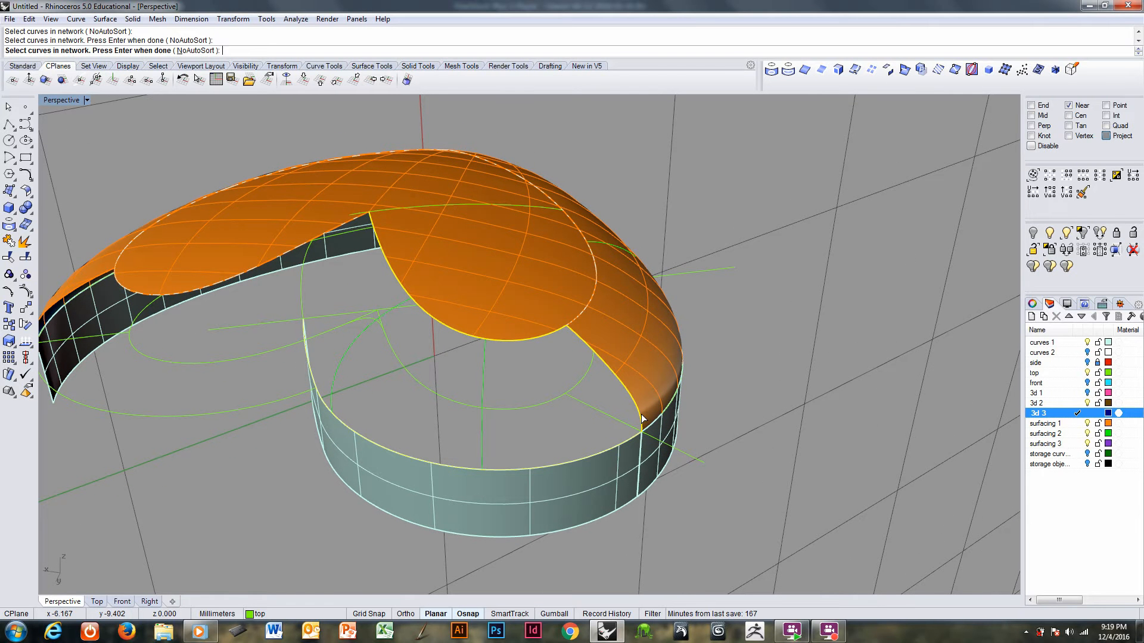
{"action": "left_click", "coordinate": [482, 452]}
{"action": "left_click", "coordinate": [337, 376]}
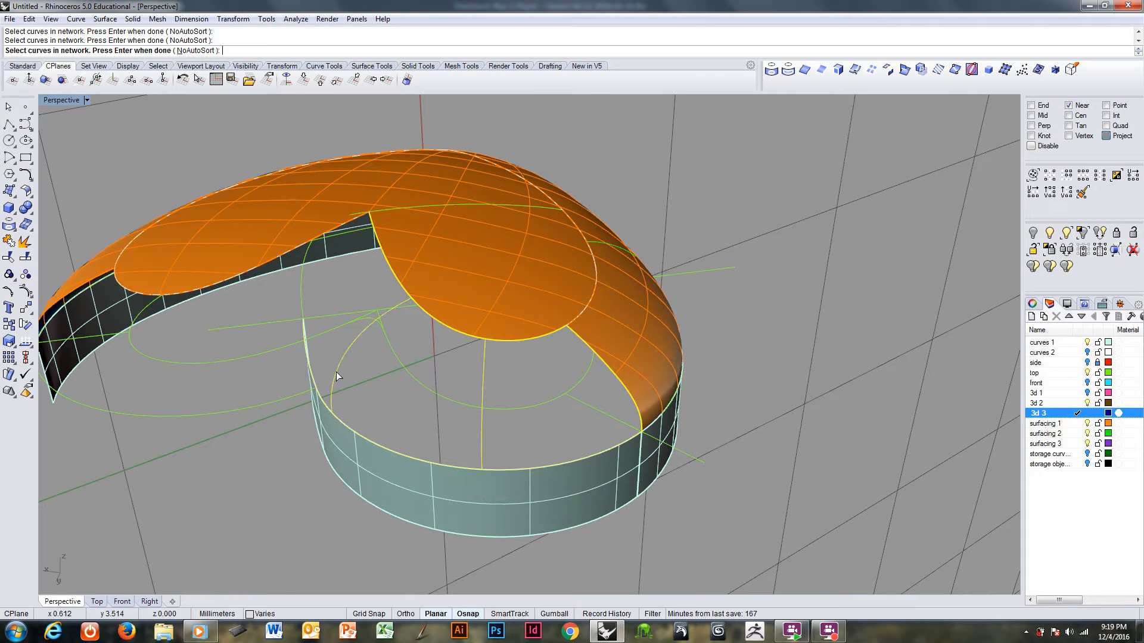
{"action": "left_click", "coordinate": [301, 292]}
{"action": "right_click_drag", "start_coordinate": [302, 291], "coordinate": [390, 320]}
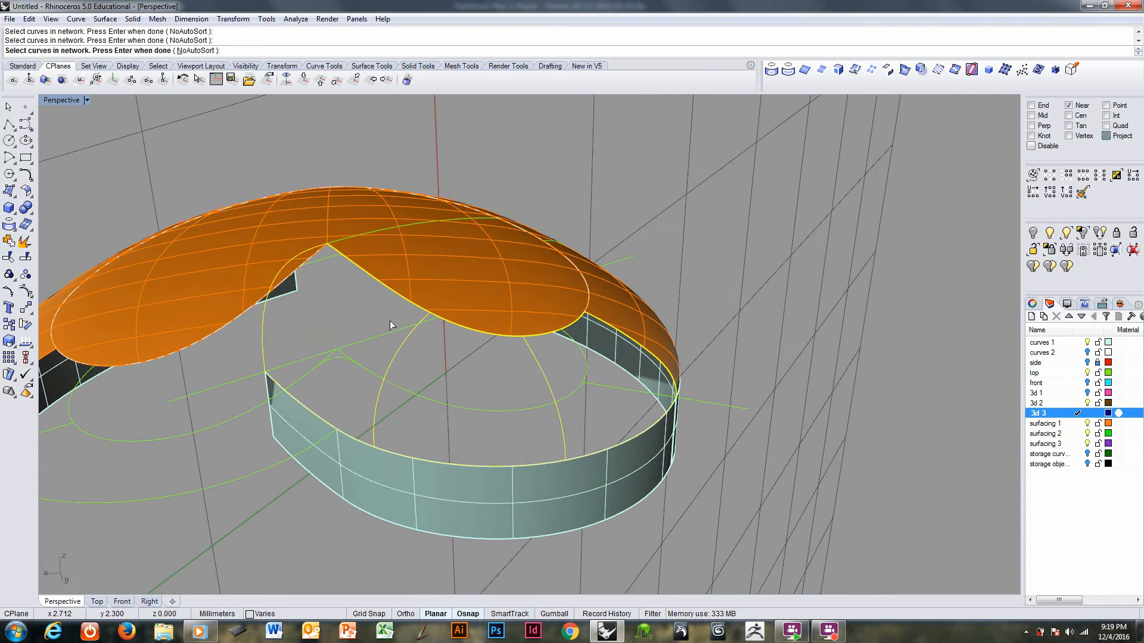
{"action": "key", "text": "Return"}
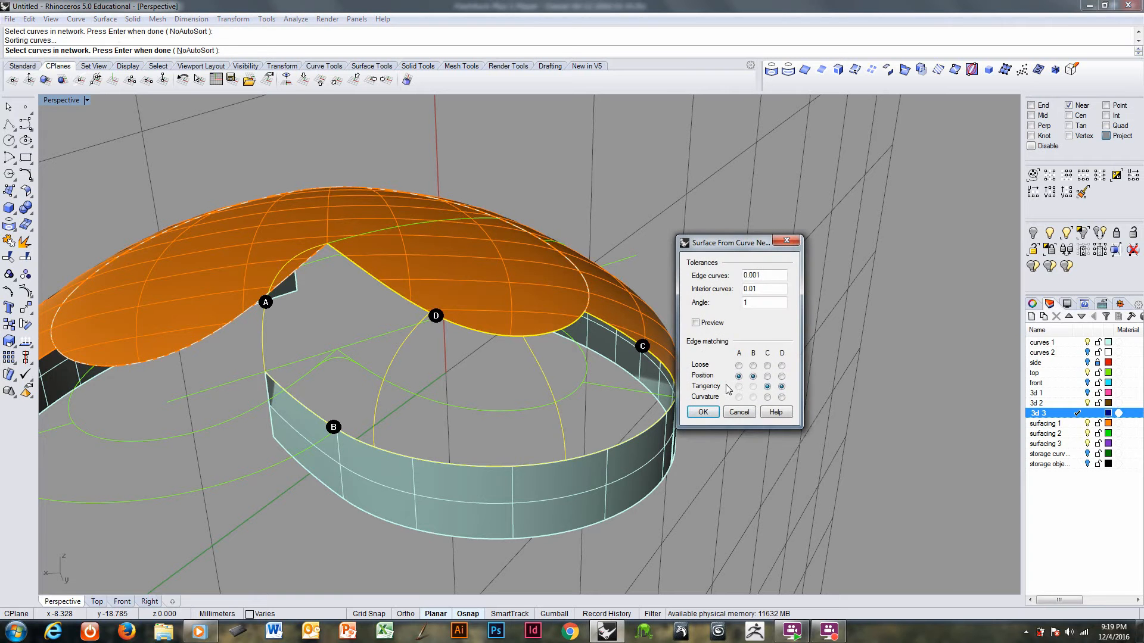
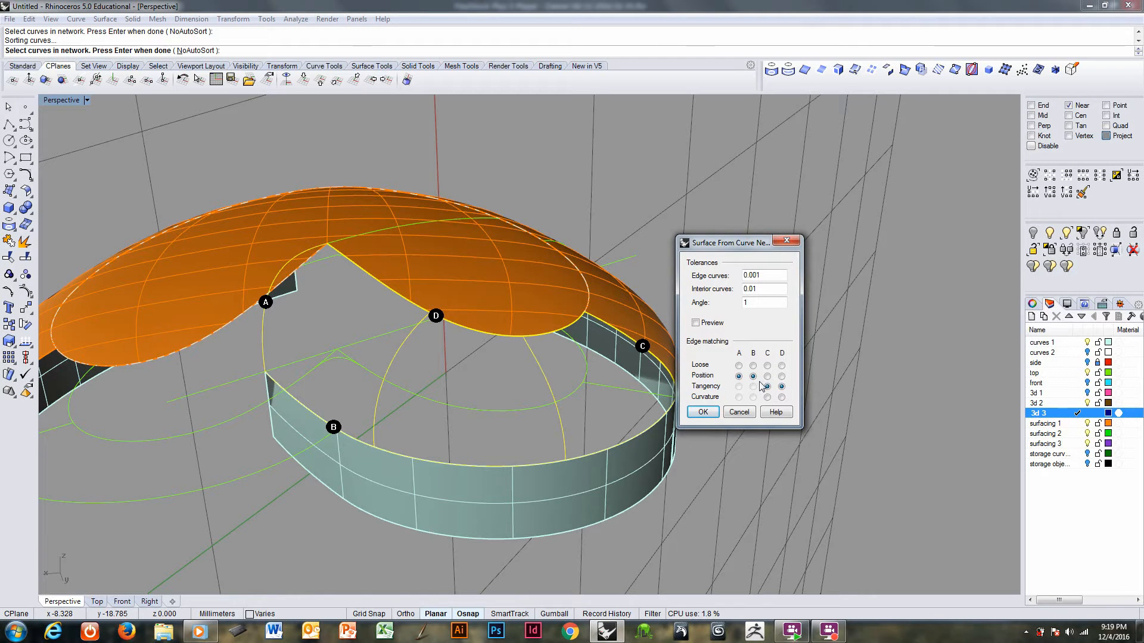
{"action": "left_click", "coordinate": [739, 412]}
{"action": "left_click", "coordinate": [596, 453]}
{"action": "key", "text": "Escape"}
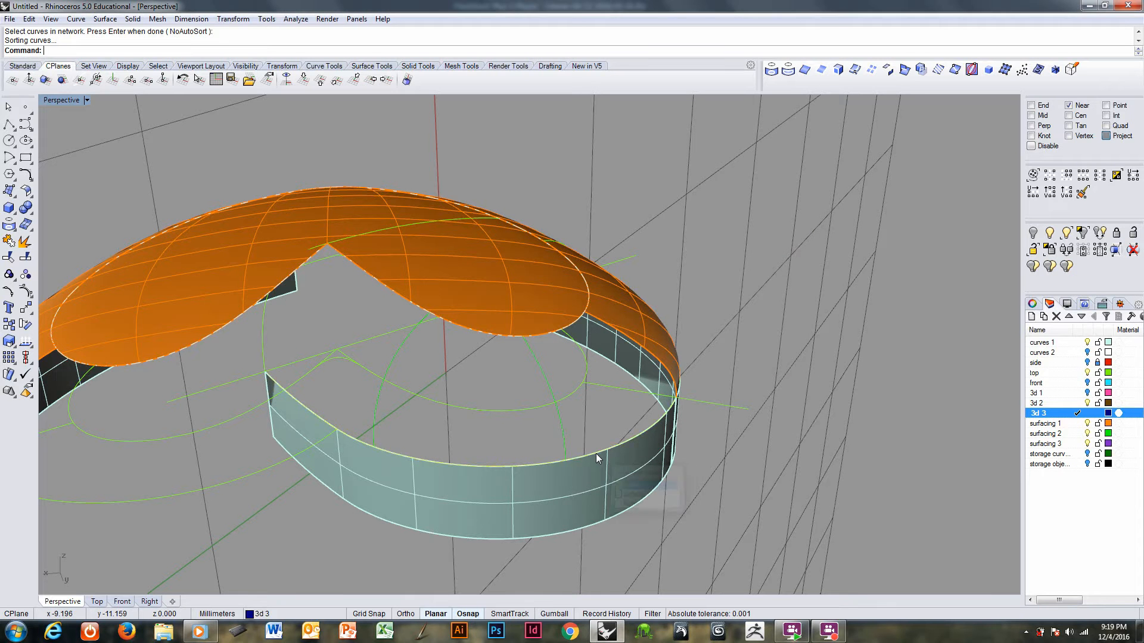
- Create a network surface from the side wall's top edge, both dome edges, the two blends and the notch end curve, with tangency at B, C and D
{"action": "right_click", "coordinate": [520, 52]}
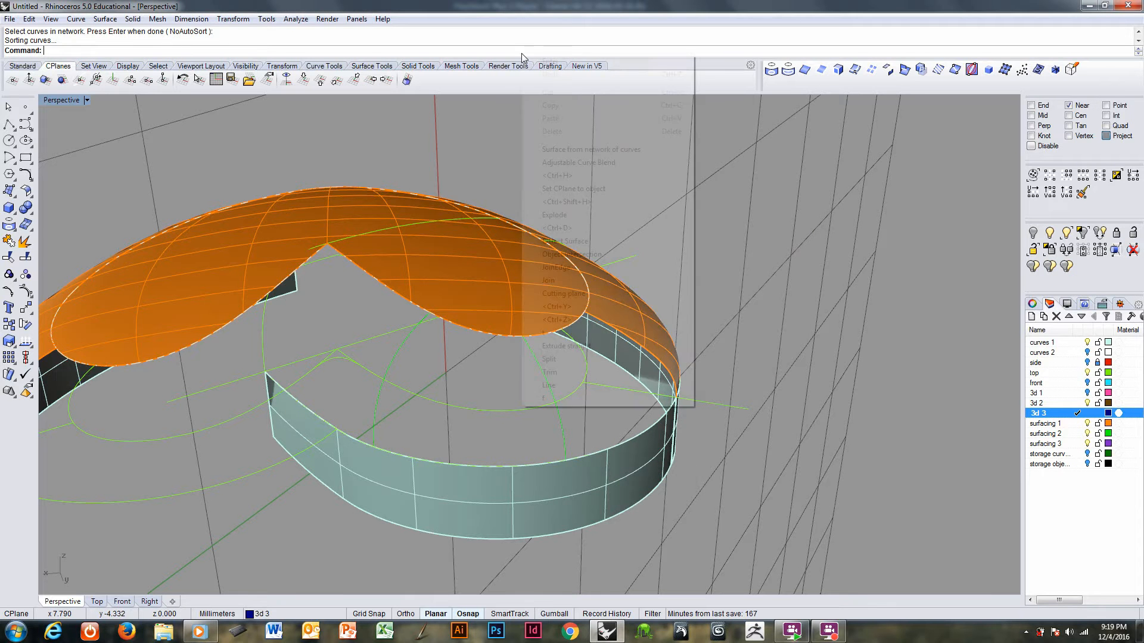
{"action": "left_click", "coordinate": [591, 149]}
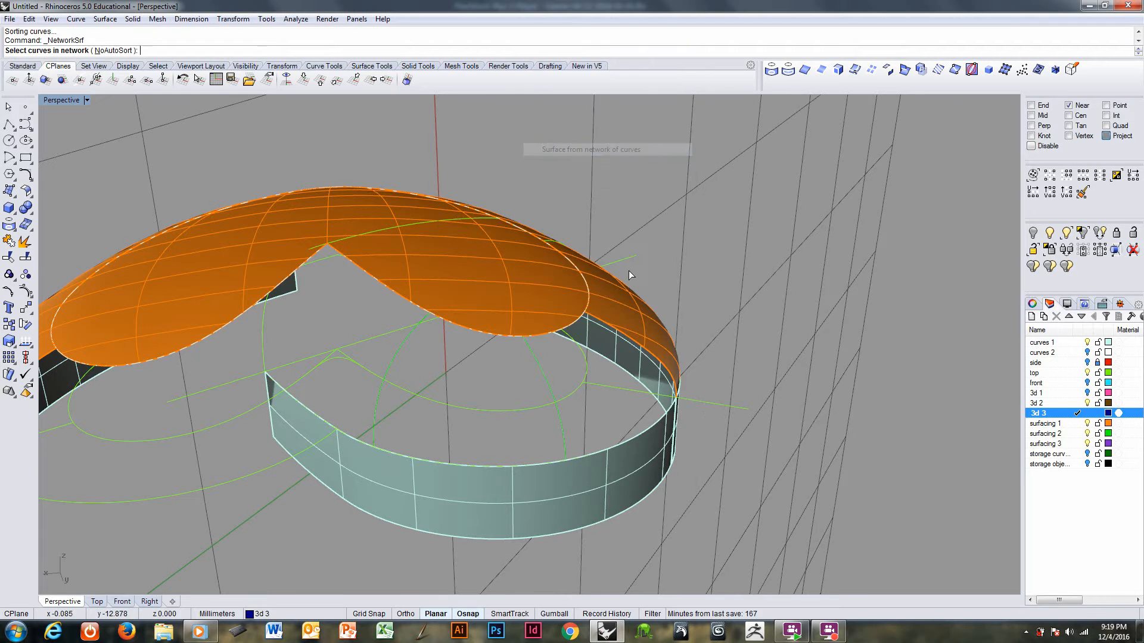
{"action": "left_click", "coordinate": [645, 431]}
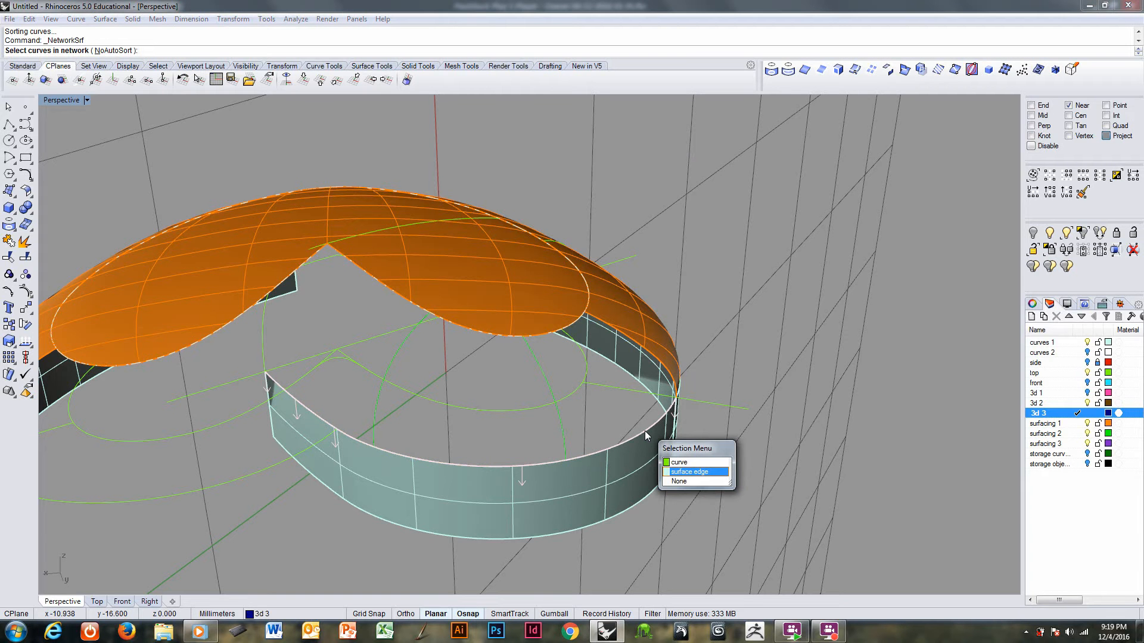
{"action": "left_click", "coordinate": [689, 472]}
{"action": "left_click", "coordinate": [576, 328]}
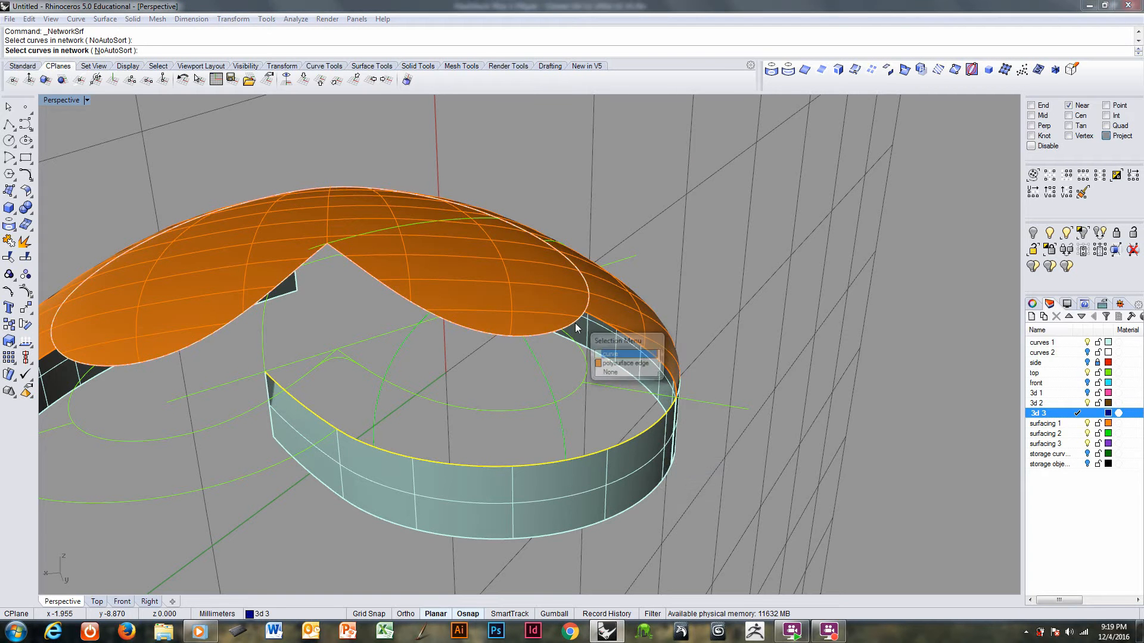
{"action": "left_click", "coordinate": [646, 354]}
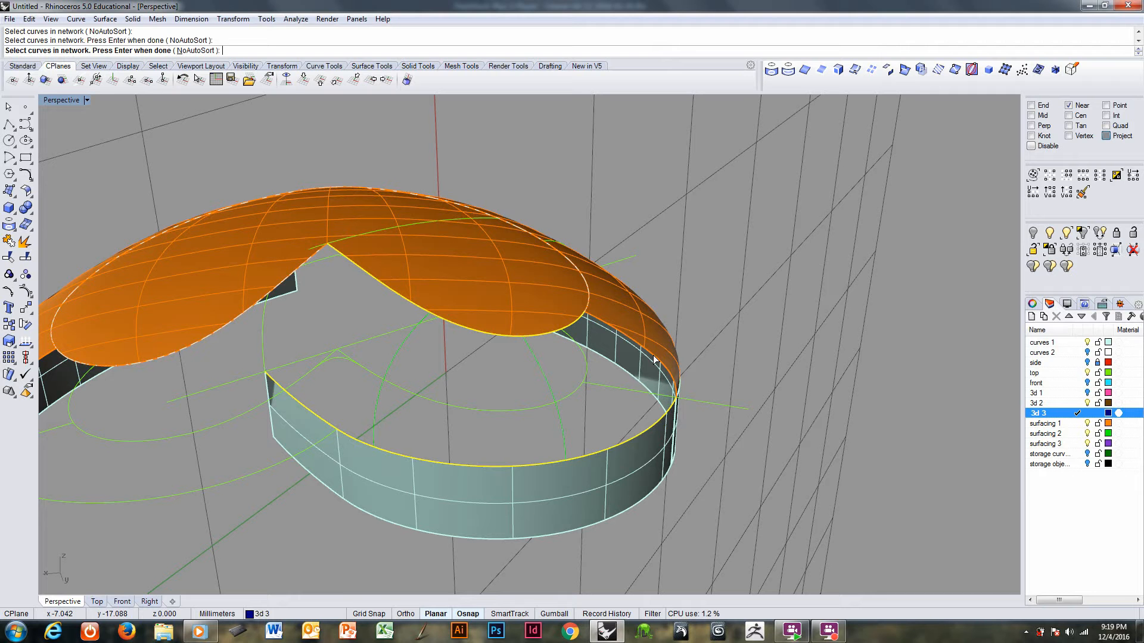
{"action": "left_click", "coordinate": [563, 444]}
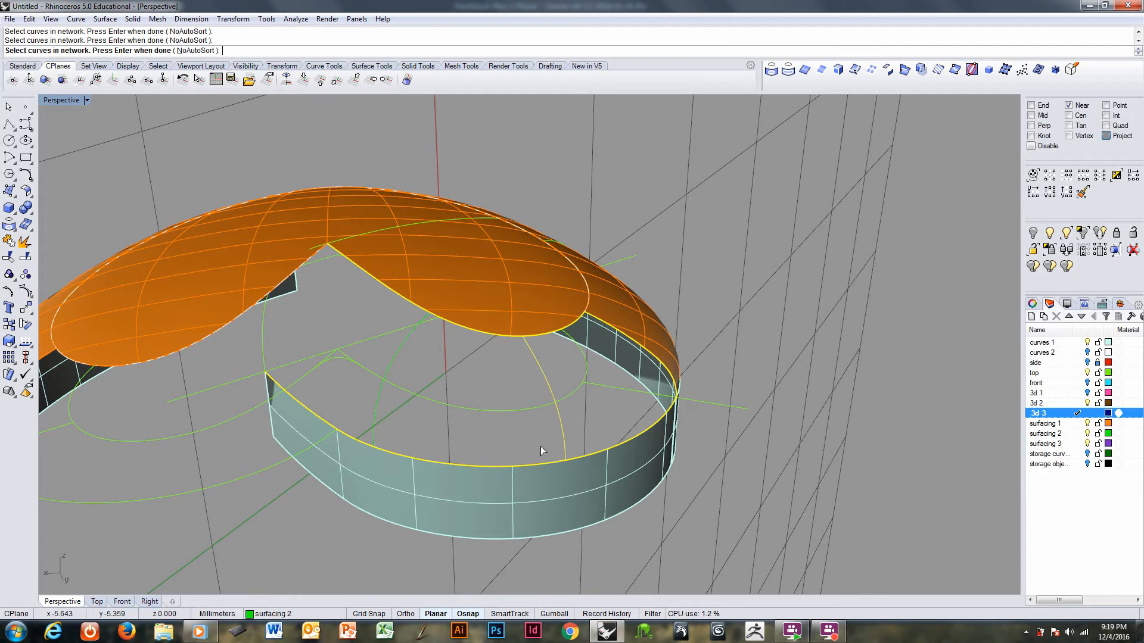
{"action": "left_click", "coordinate": [376, 428]}
{"action": "left_click", "coordinate": [266, 356]}
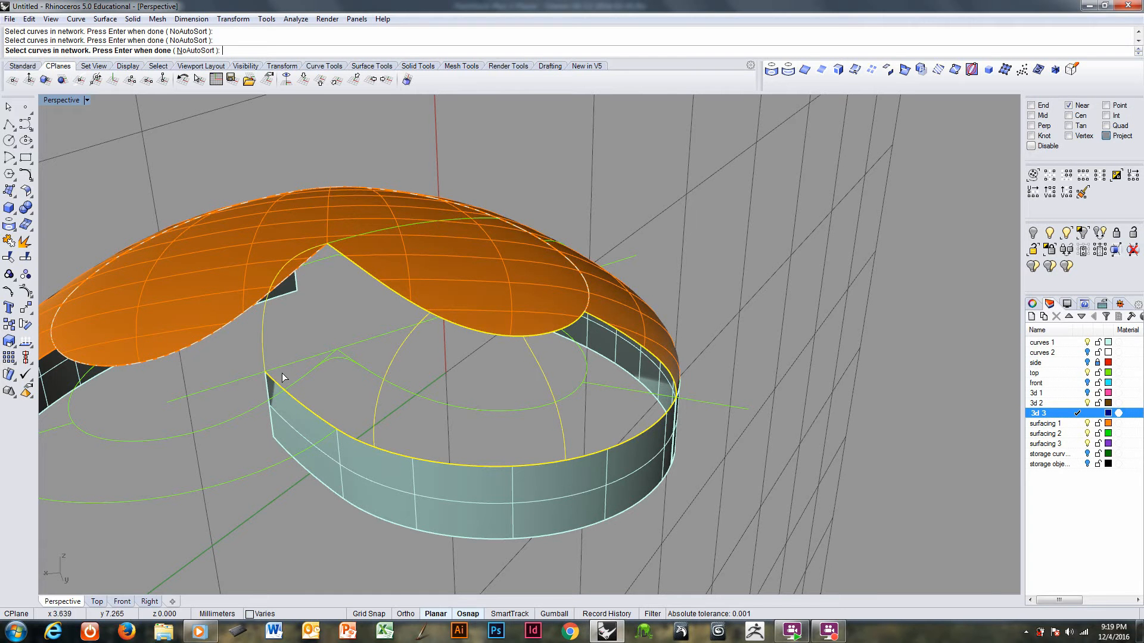
{"action": "right_click_drag", "start_coordinate": [396, 424], "coordinate": [427, 449]}
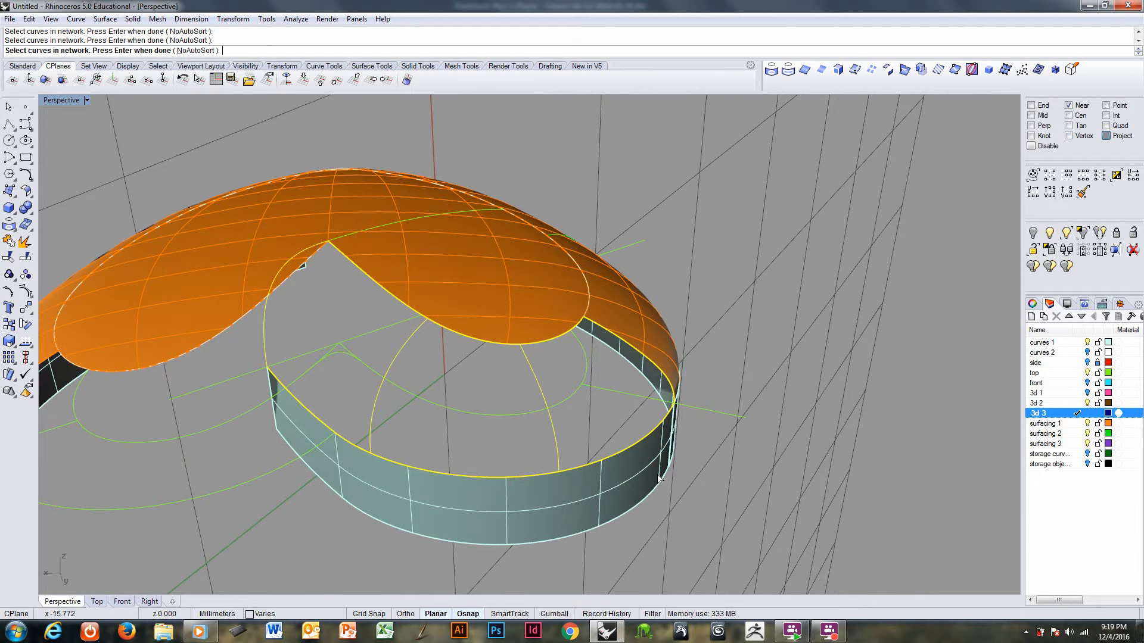
{"action": "key", "text": "Return"}
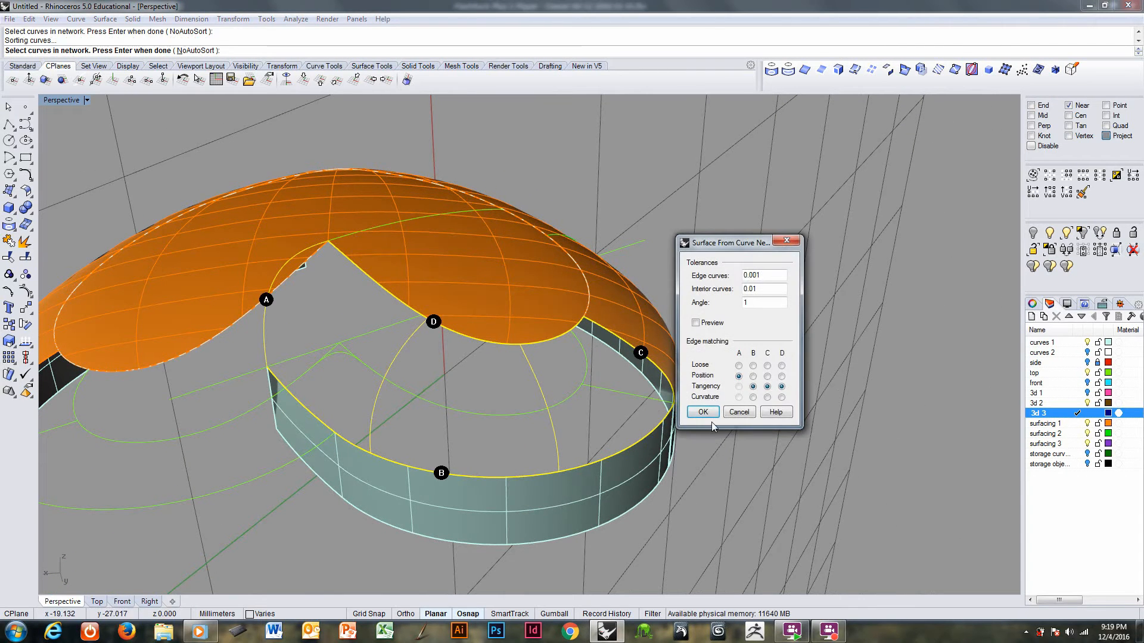
{"action": "left_click", "coordinate": [703, 413]}
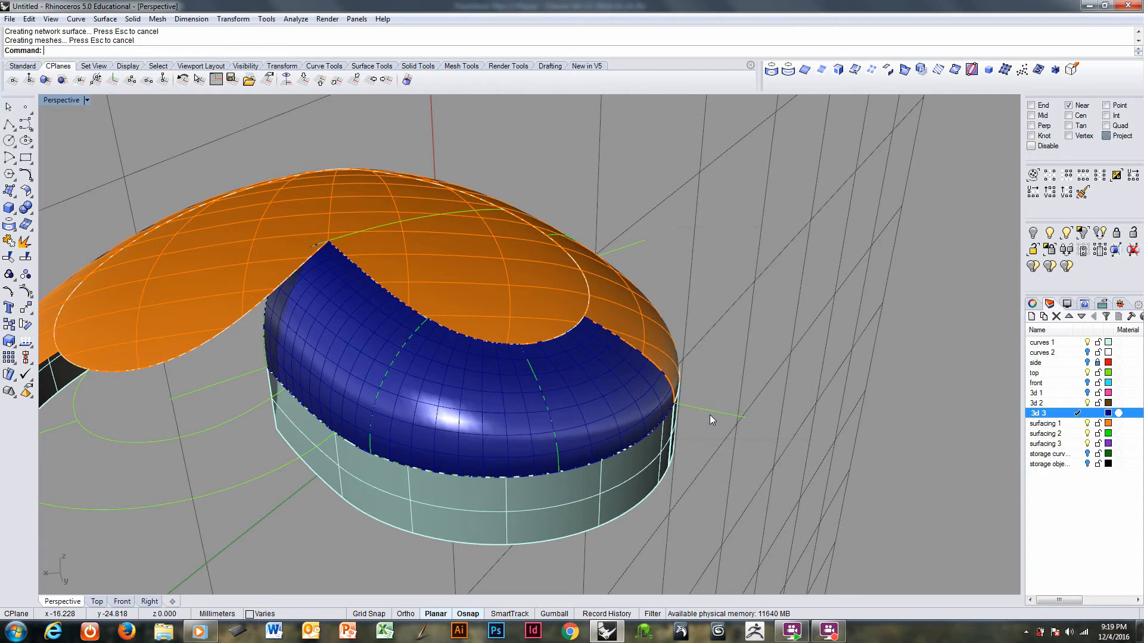
- Return the construction plane to World Top and mirror the new network surface and its side wall along the Y axis from origin 0
{"action": "right_click_drag", "start_coordinate": [710, 417], "coordinate": [749, 417]}
{"action": "scroll", "coordinate": [491, 416], "scroll_direction": "up", "scroll_amount": 1}
{"action": "mouse_move", "coordinate": [491, 416]}
{"action": "right_mouse_down", "text": "ctrl"}
{"action": "mouse_move", "coordinate": [491, 429]}
{"action": "mouse_move", "coordinate": [478, 425]}
{"action": "right_mouse_up", "text": "ctrl"}
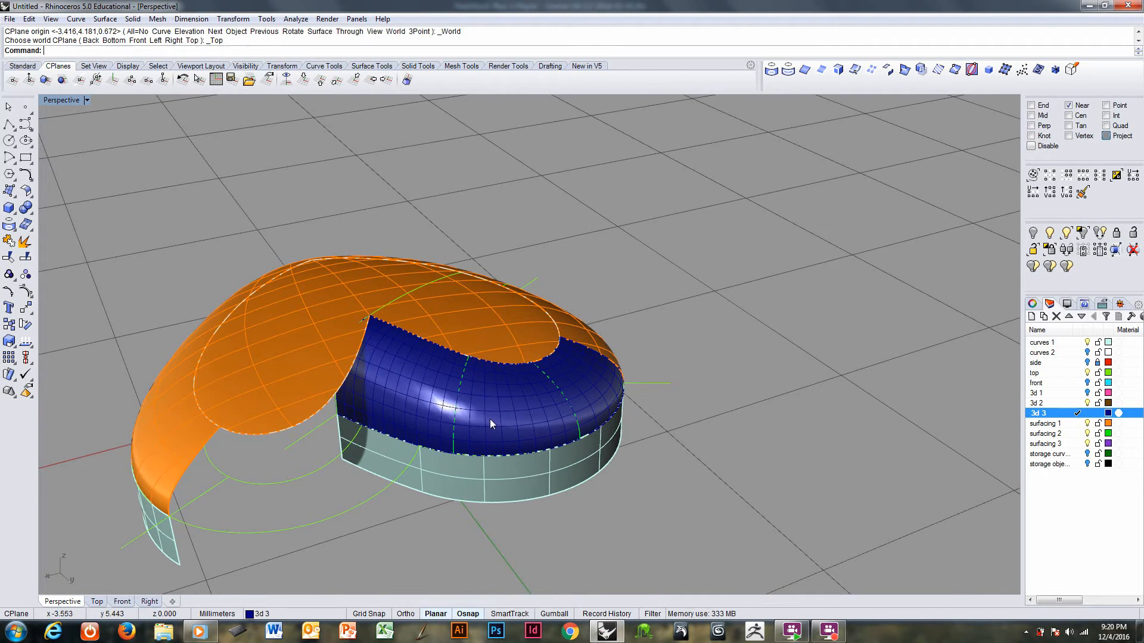
{"action": "left_click", "coordinate": [489, 419]}
{"action": "left_click", "coordinate": [492, 483], "text": "shift"}
{"action": "scroll", "coordinate": [494, 445], "scroll_direction": "down", "scroll_amount": 3}
{"action": "right_click_drag", "start_coordinate": [494, 447], "coordinate": [500, 469]}
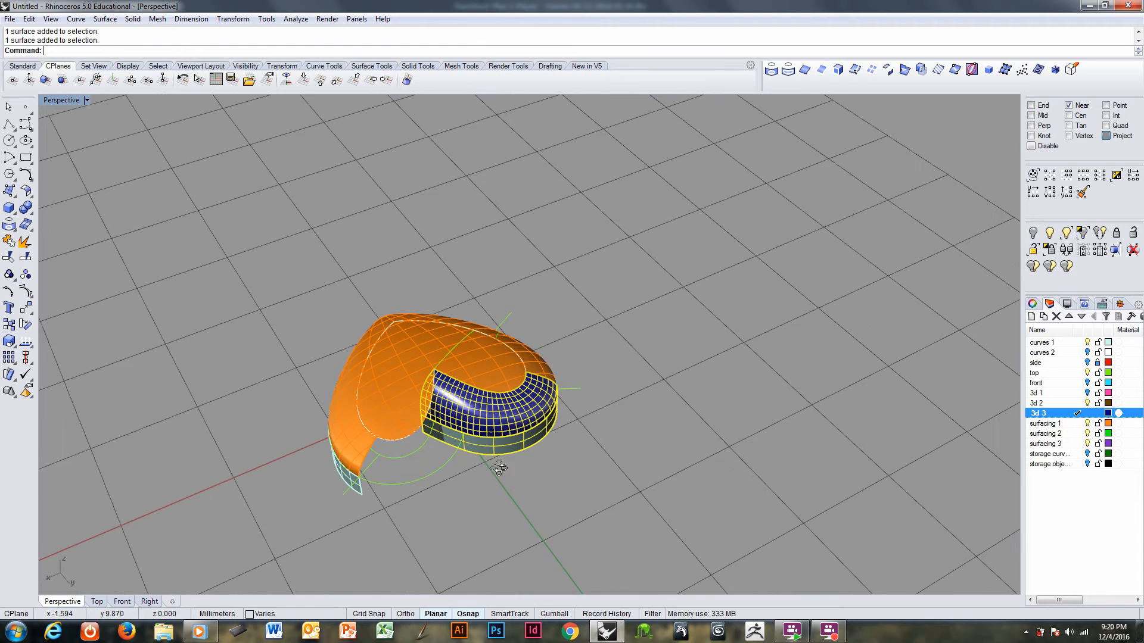
{"action": "type", "text": "mi"}
{"action": "key", "text": "Return"}
{"action": "type", "text": "0"}
{"action": "key", "text": "Return"}
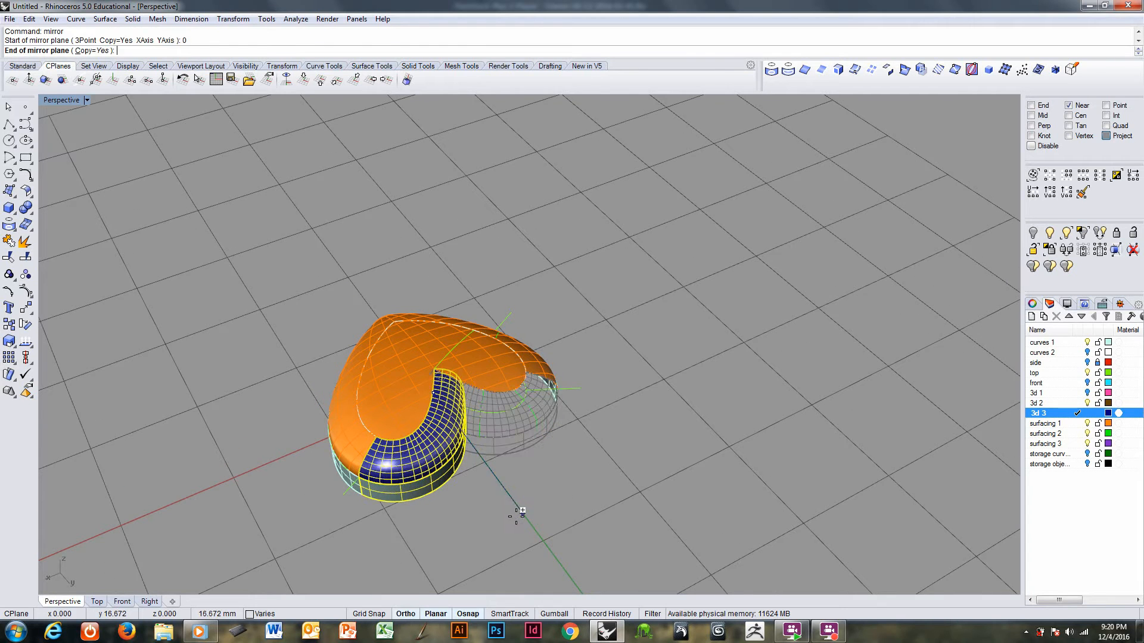
{"action": "left_click", "coordinate": [521, 507], "text": "shift"}
{"action": "key", "text": "Escape"}
- Hide the surfacing 1 layer to expose the overlapping lobes at the notch from inside the heart
{"action": "right_click_drag", "start_coordinate": [523, 506], "coordinate": [520, 473]}
{"action": "scroll", "coordinate": [489, 418], "scroll_direction": "up", "scroll_amount": 5}
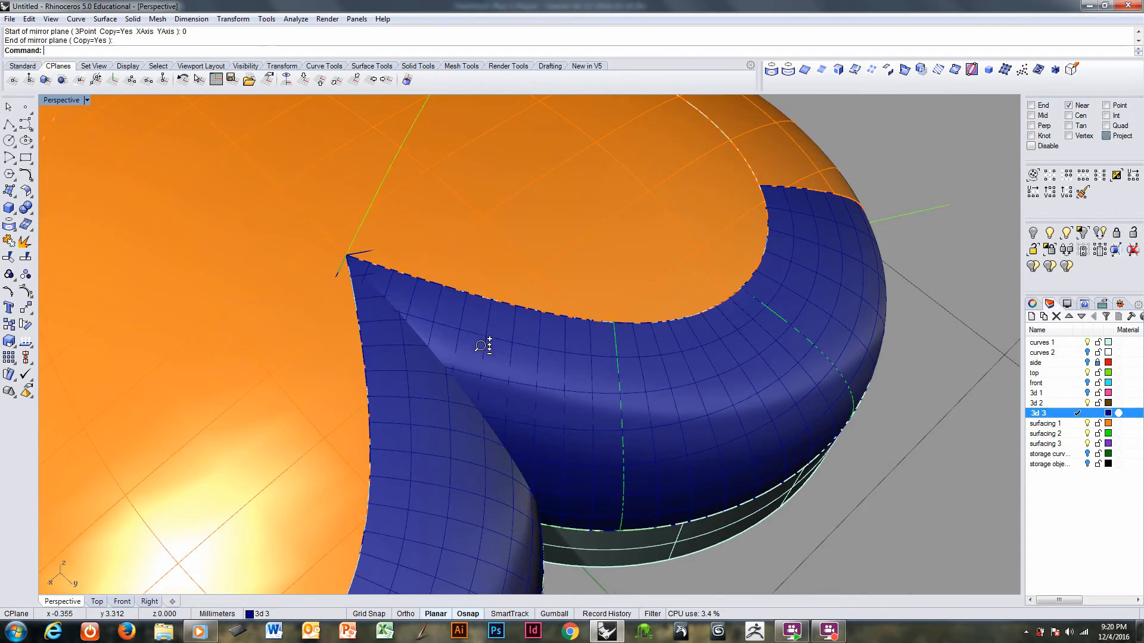
{"action": "scroll", "coordinate": [485, 406], "scroll_direction": "down", "scroll_amount": 3}
{"action": "right_click_drag", "start_coordinate": [598, 424], "coordinate": [388, 366]}
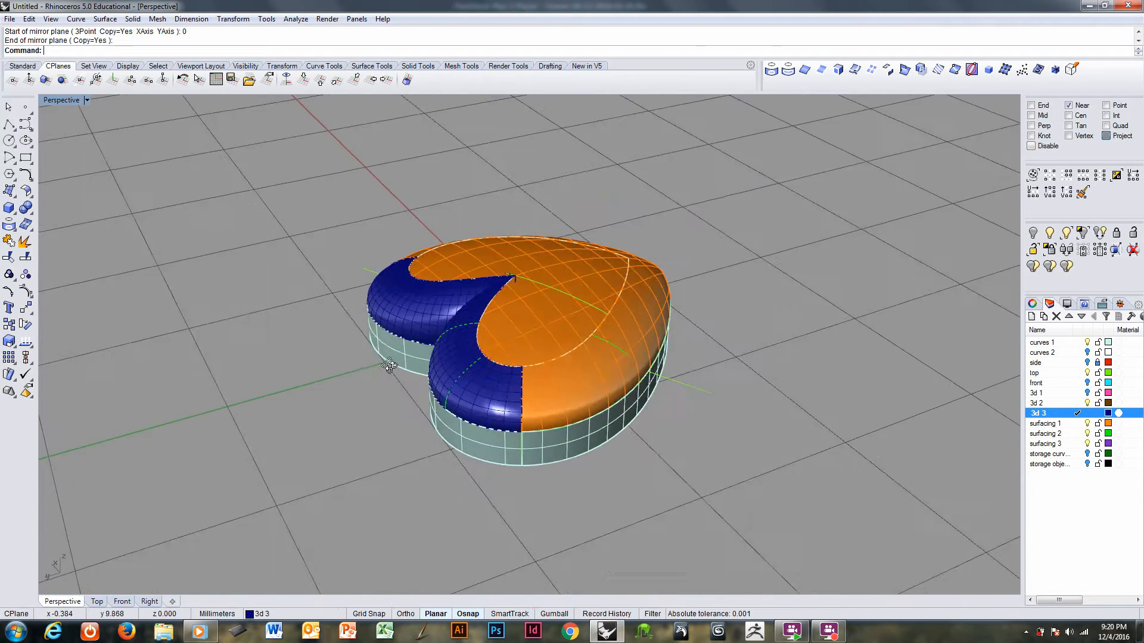
{"action": "right_click_drag", "start_coordinate": [475, 331], "coordinate": [504, 286], "text": "ctrl"}
{"action": "left_click", "coordinate": [1087, 424]}
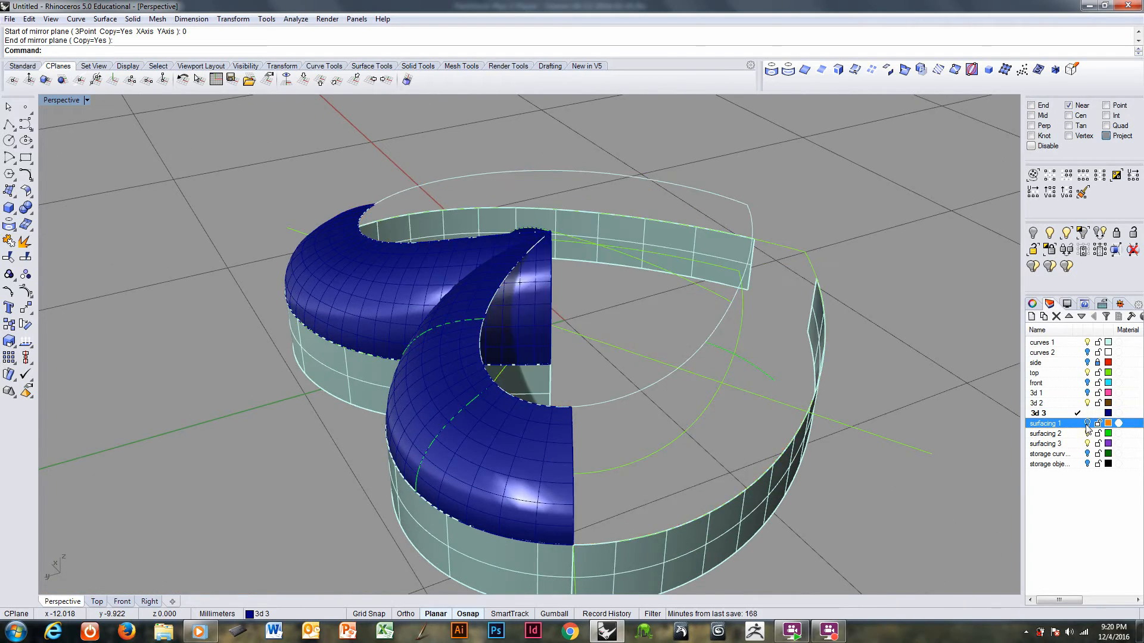
{"action": "right_click_drag", "start_coordinate": [691, 382], "coordinate": [559, 381]}
{"action": "right_click_drag", "start_coordinate": [642, 364], "coordinate": [643, 316], "text": "ctrl"}
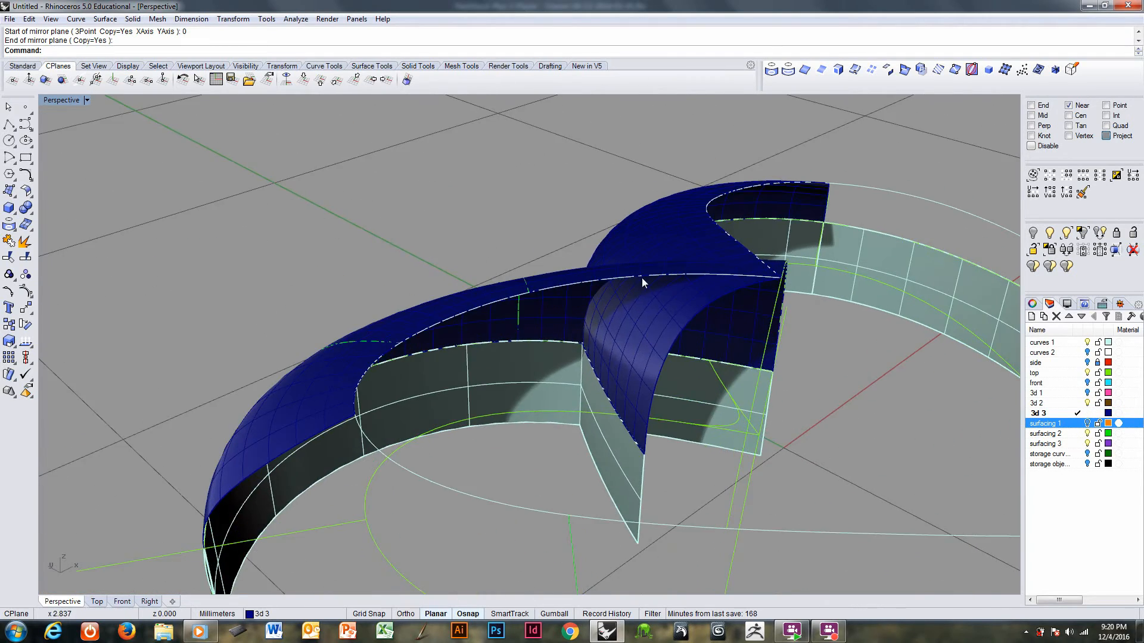
- Trim the overlapping inner ends of one lobe's network surface and side wall, using the other lobe's surface and wall as cutters
{"action": "left_click", "coordinate": [630, 270]}
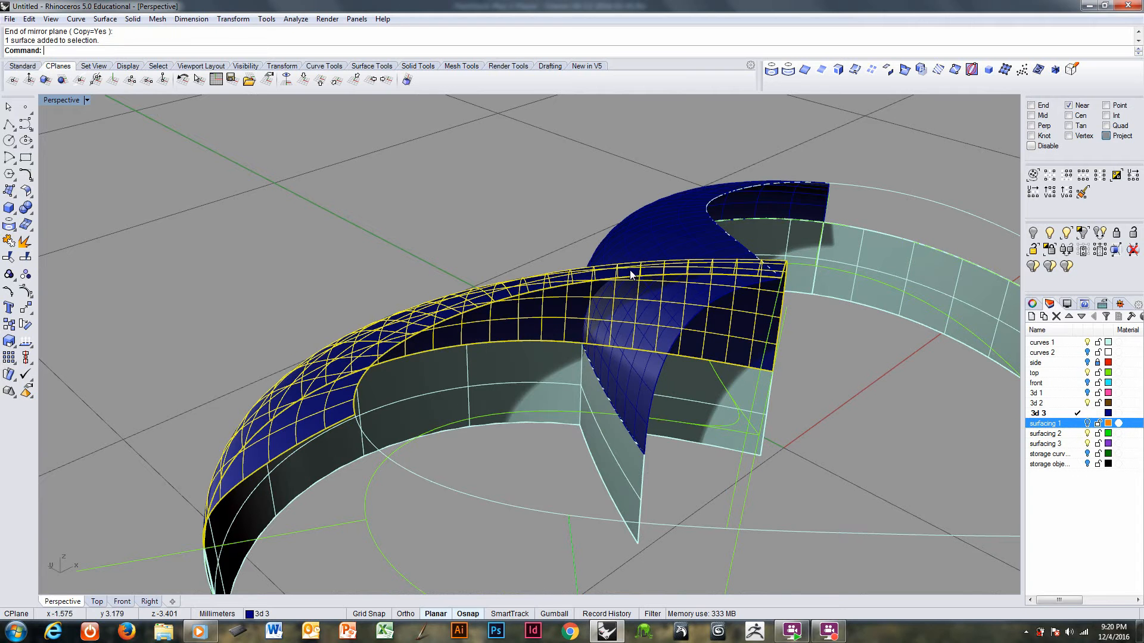
{"action": "left_click", "coordinate": [557, 395], "text": "shift"}
{"action": "left_click", "coordinate": [8, 258]}
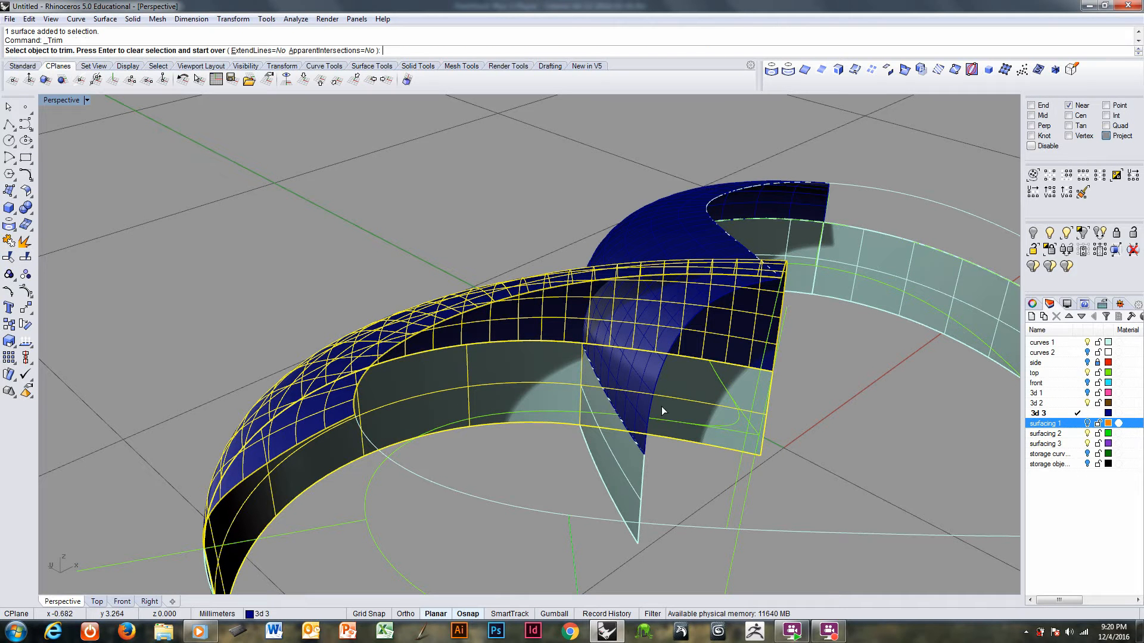
{"action": "left_click", "coordinate": [639, 405]}
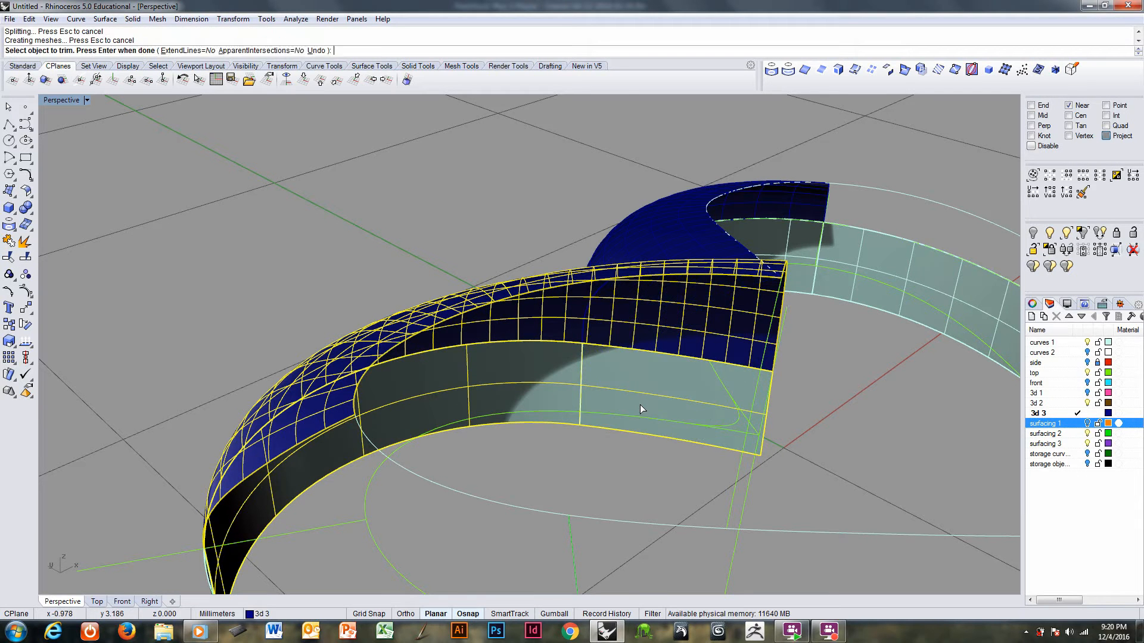
{"action": "key", "text": "Return"}
- Use the trimmed lobe's surface and wall as cutters to trim the opposite lobe's side wall and network surface past the notch
{"action": "left_click", "coordinate": [760, 231]}
{"action": "left_click", "coordinate": [783, 237], "text": "shift"}
{"action": "key", "text": "Return"}
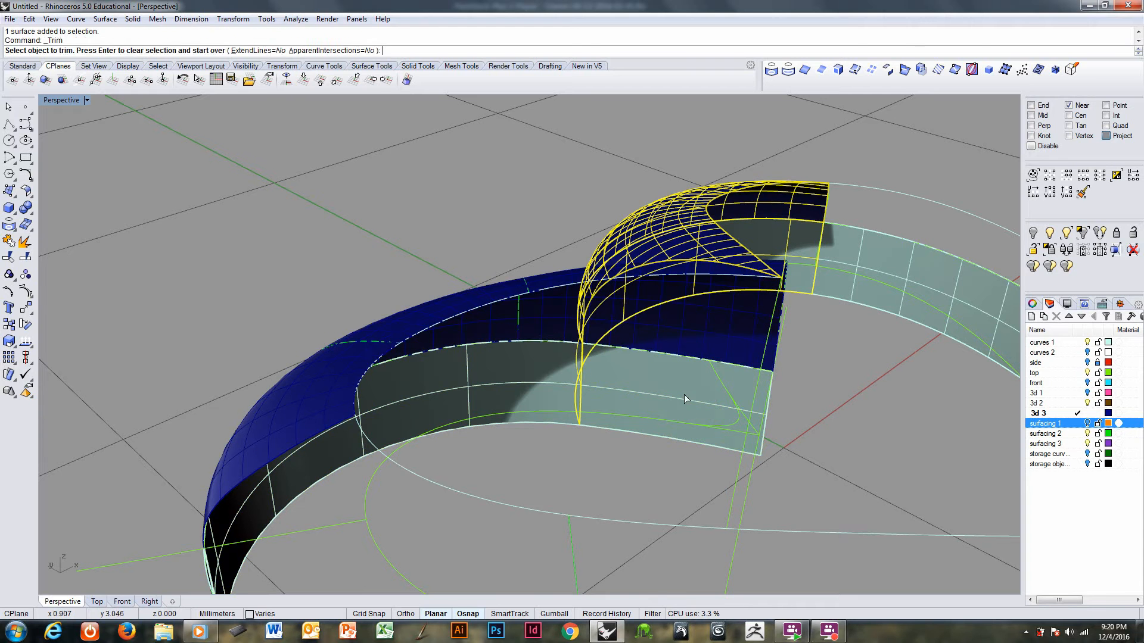
{"action": "left_click", "coordinate": [684, 394]}
{"action": "left_click", "coordinate": [688, 344]}
{"action": "key", "text": "Return"}
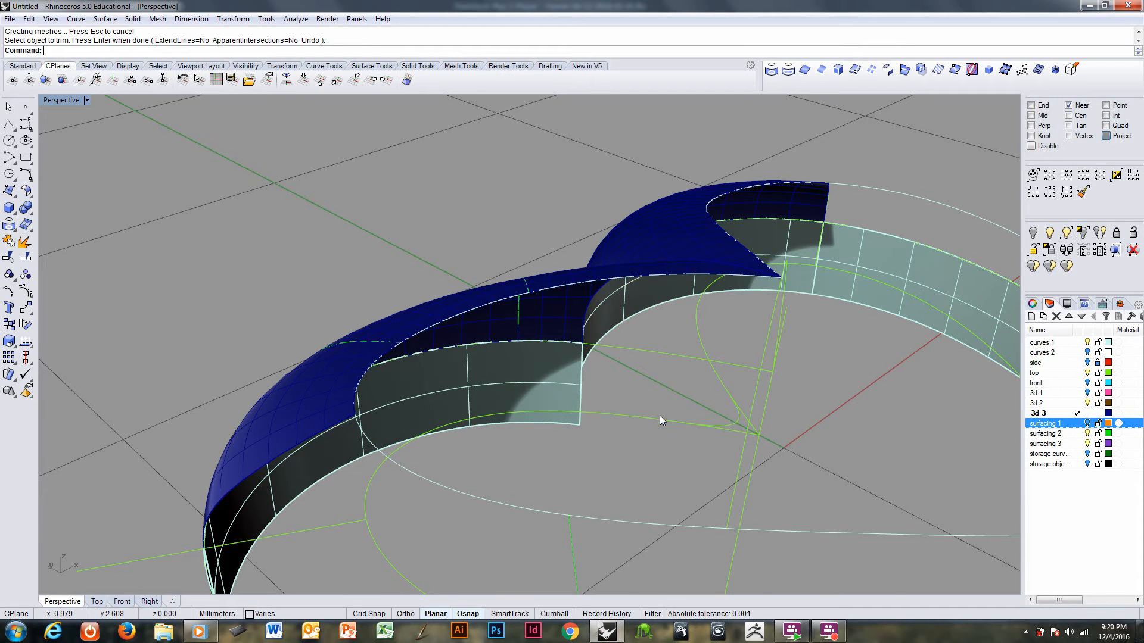
- Show the surfacing 1 layer again so the dome sits with the trimmed lobes
{"action": "scroll", "coordinate": [602, 380], "scroll_direction": "down", "scroll_amount": 3}
{"action": "right_click_drag", "start_coordinate": [603, 380], "coordinate": [651, 393]}
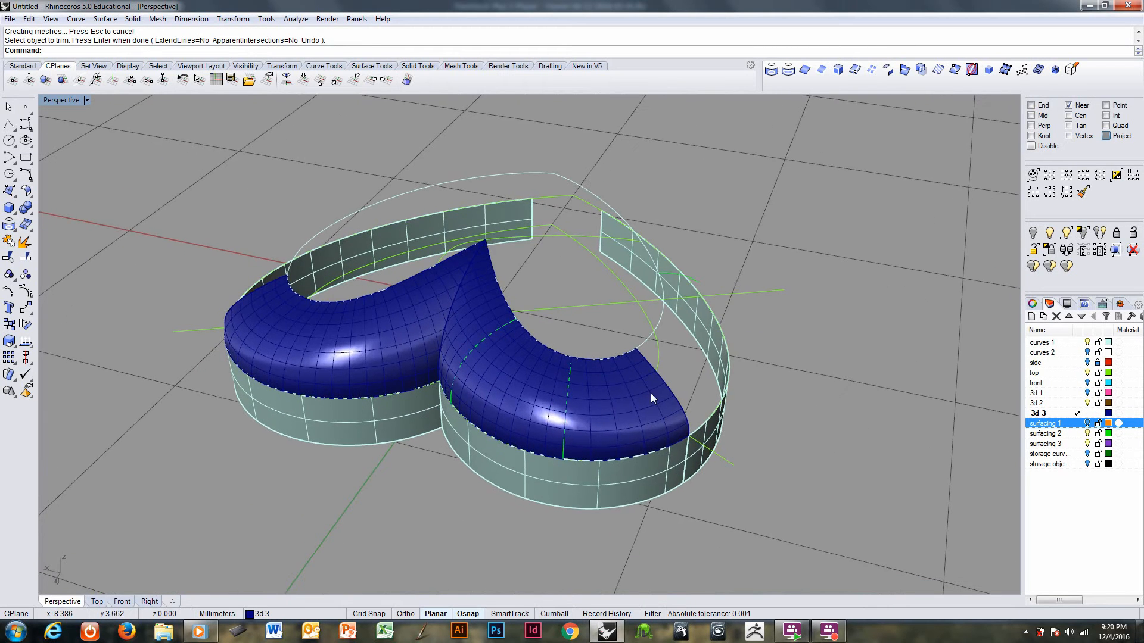
{"action": "left_click", "coordinate": [1088, 424]}
{"action": "right_click_drag", "start_coordinate": [785, 428], "coordinate": [554, 394]}
- Join the orange dome and the two blue lobe surfaces into one polysurface
{"action": "left_click", "coordinate": [11, 239]}
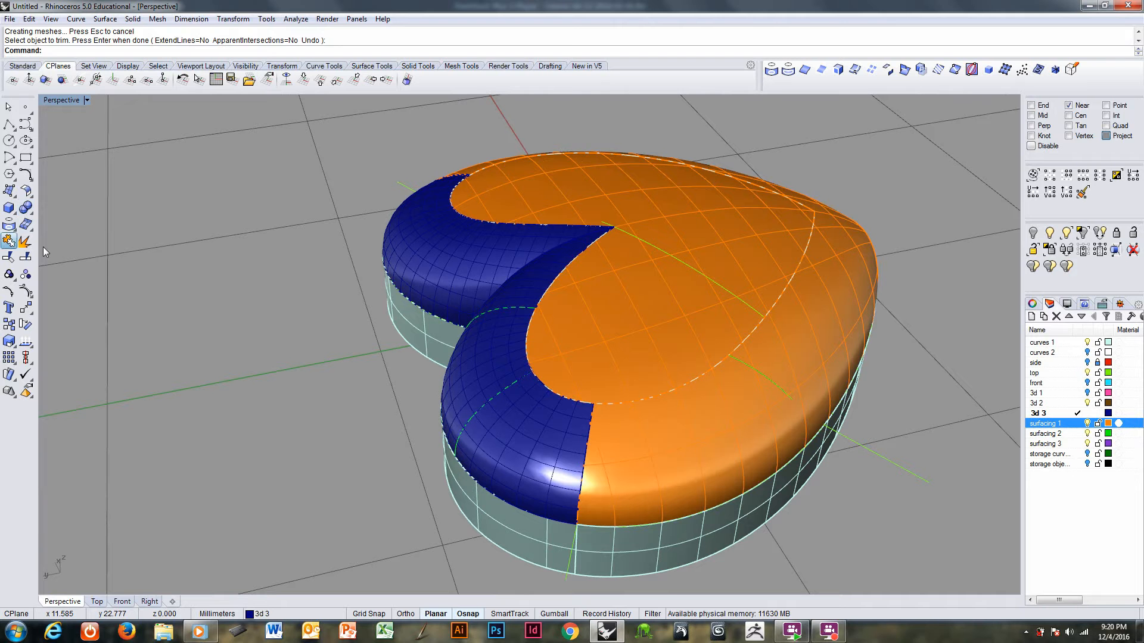
{"action": "left_click", "coordinate": [649, 427]}
{"action": "left_click", "coordinate": [568, 447]}
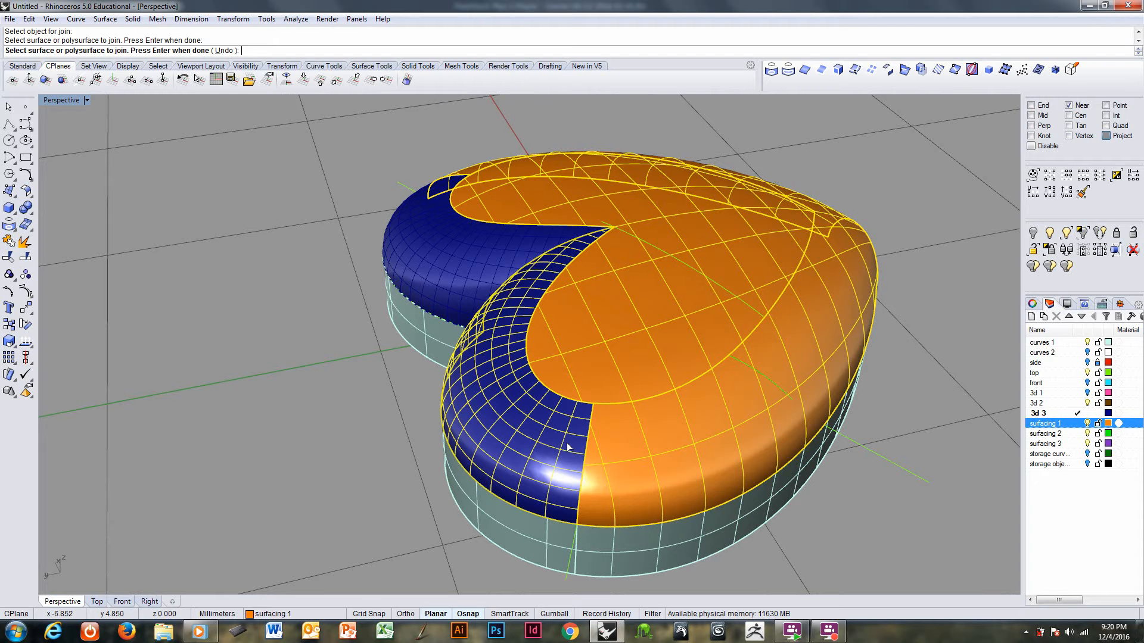
{"action": "left_click", "coordinate": [487, 278]}
{"action": "key", "text": "Return"}
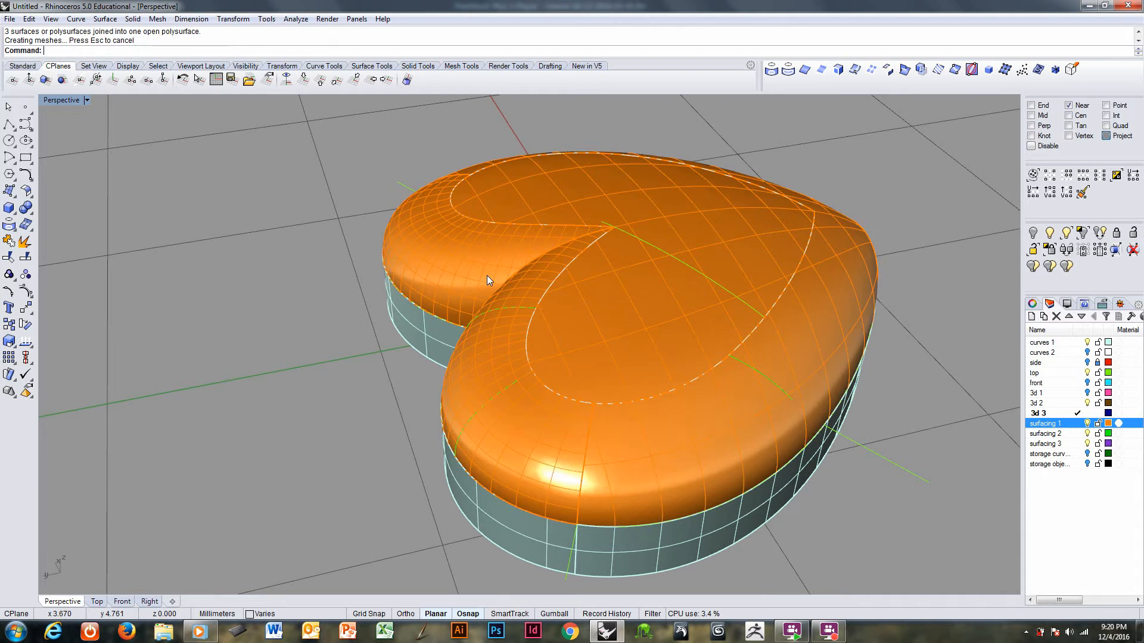
- Hide the curves 1 and top layers and delete the leftover curves lying around the joined heart
{"action": "right_click_drag", "start_coordinate": [595, 345], "coordinate": [927, 374]}
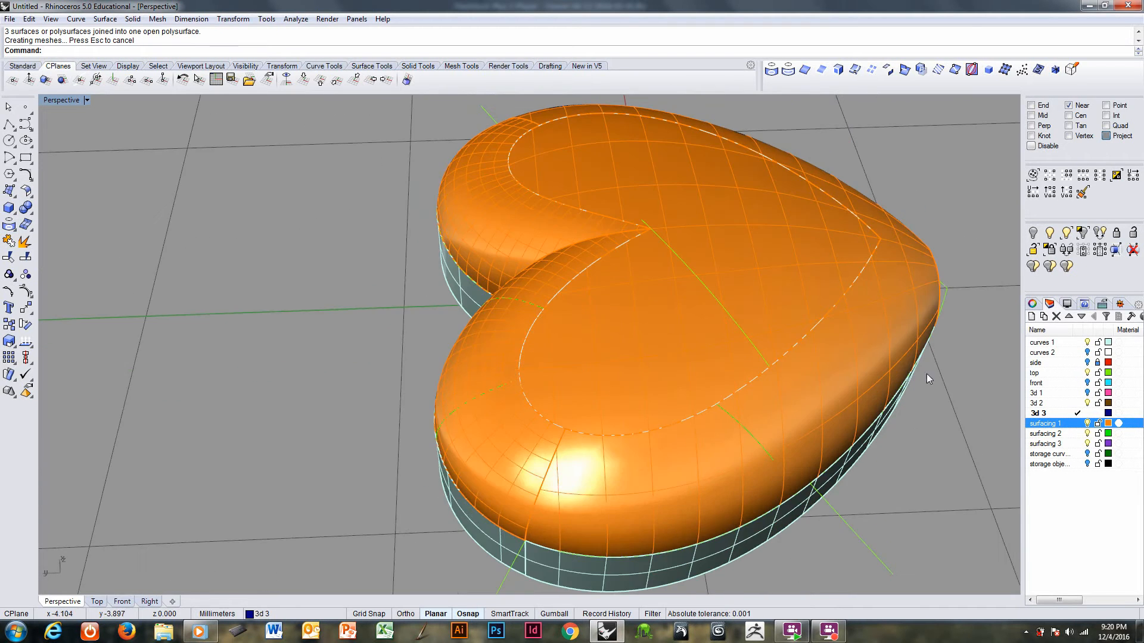
{"action": "left_click", "coordinate": [1087, 343]}
{"action": "right_click_drag", "start_coordinate": [884, 382], "coordinate": [822, 381]}
{"action": "left_click", "coordinate": [1089, 376]}
{"action": "right_click_drag", "start_coordinate": [953, 401], "coordinate": [605, 360]}
{"action": "scroll", "coordinate": [605, 360], "scroll_direction": "down", "scroll_amount": 5}
{"action": "key", "text": "ctrl+a"}
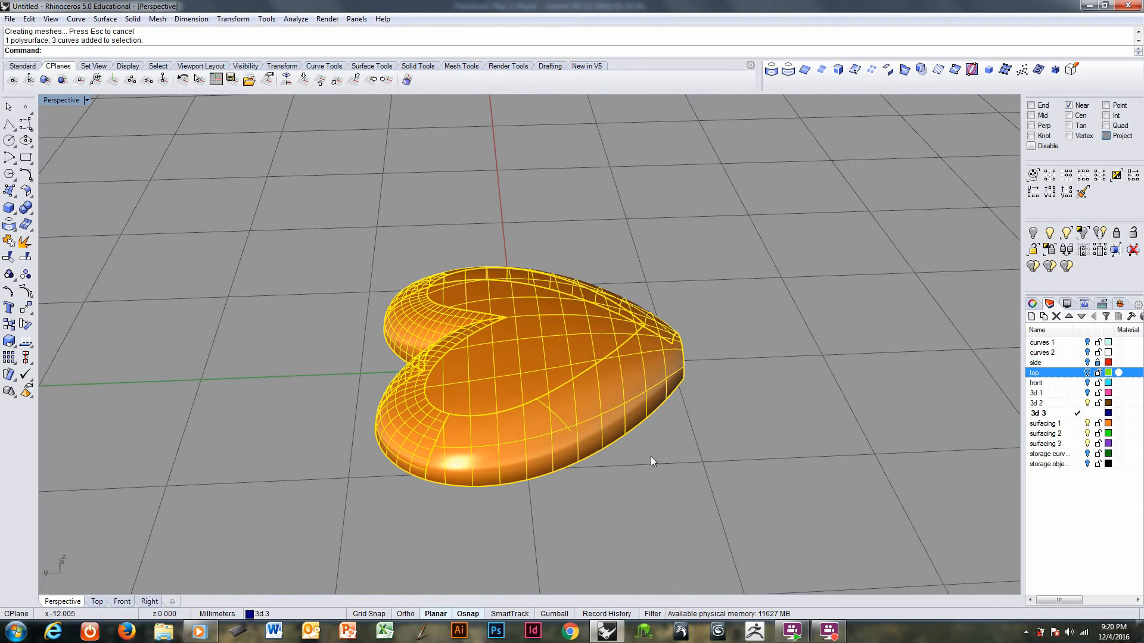
{"action": "left_click", "coordinate": [635, 402], "text": "ctrl"}
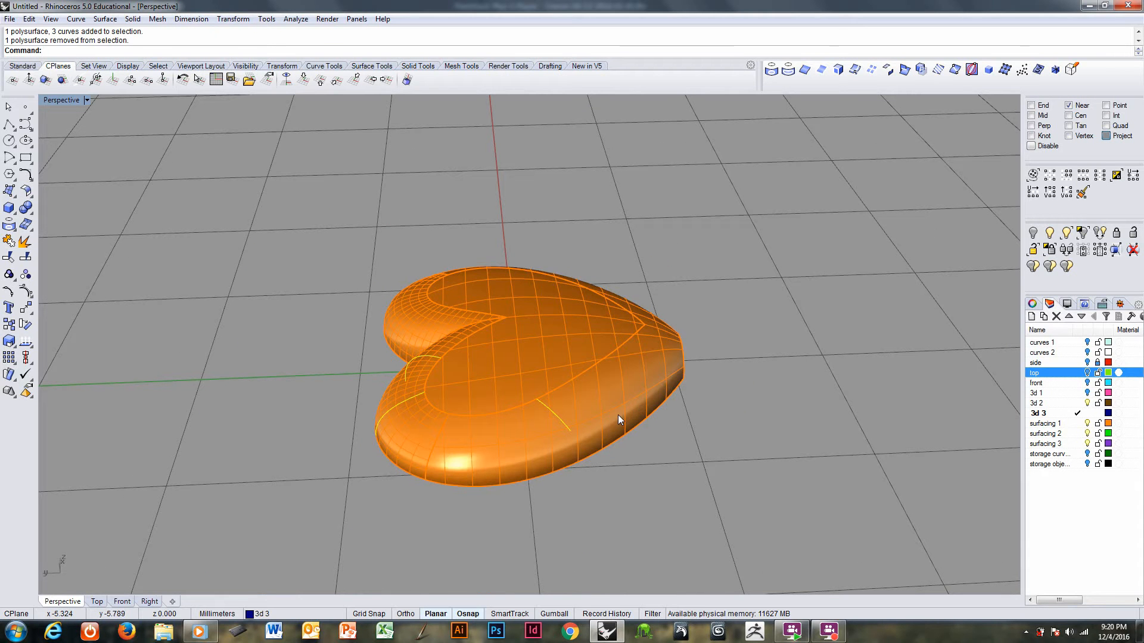
{"action": "key", "text": "Delete"}
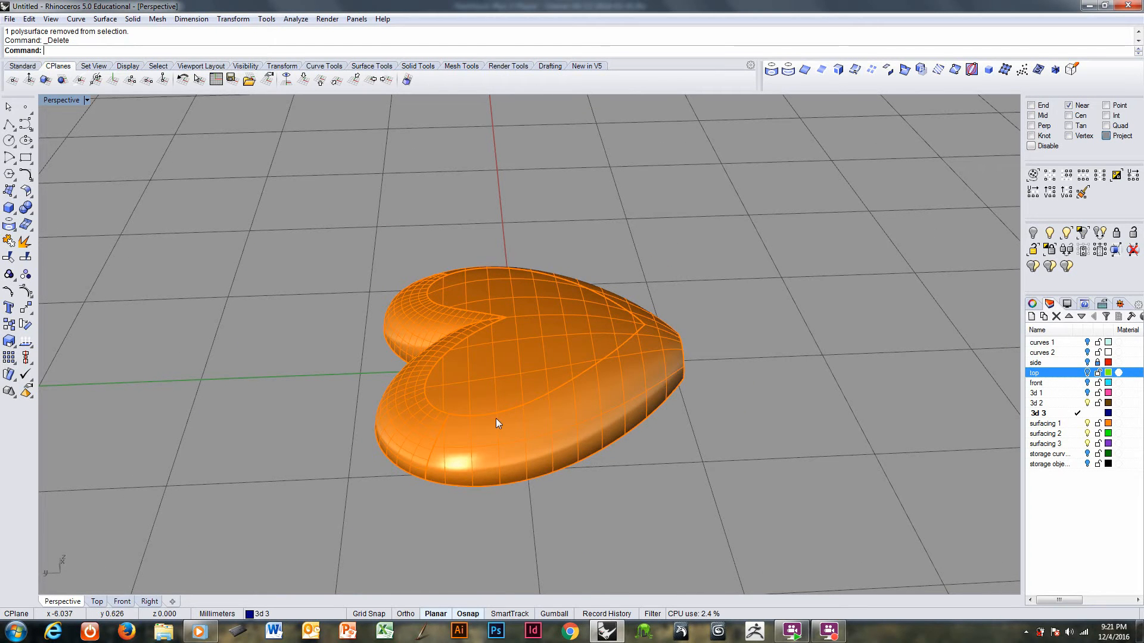
- Apply the EMap environment map to the joined heart and inspect how reflections flow across its seams
{"action": "mouse_move", "coordinate": [498, 421]}
{"action": "right_mouse_down"}
{"action": "mouse_move", "coordinate": [524, 439]}
{"action": "mouse_move", "coordinate": [664, 439]}
{"action": "mouse_move", "coordinate": [688, 380]}
{"action": "mouse_move", "coordinate": [638, 401]}
{"action": "mouse_move", "coordinate": [506, 404]}
{"action": "right_mouse_up"}
{"action": "left_click", "coordinate": [506, 405]}
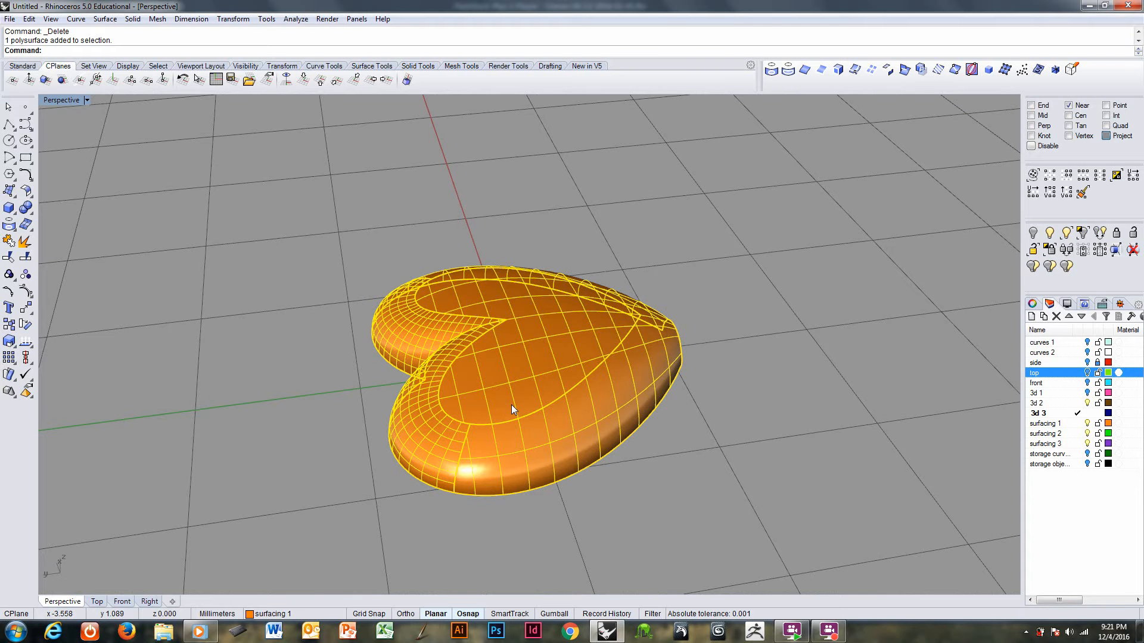
{"action": "key", "text": "Return"}
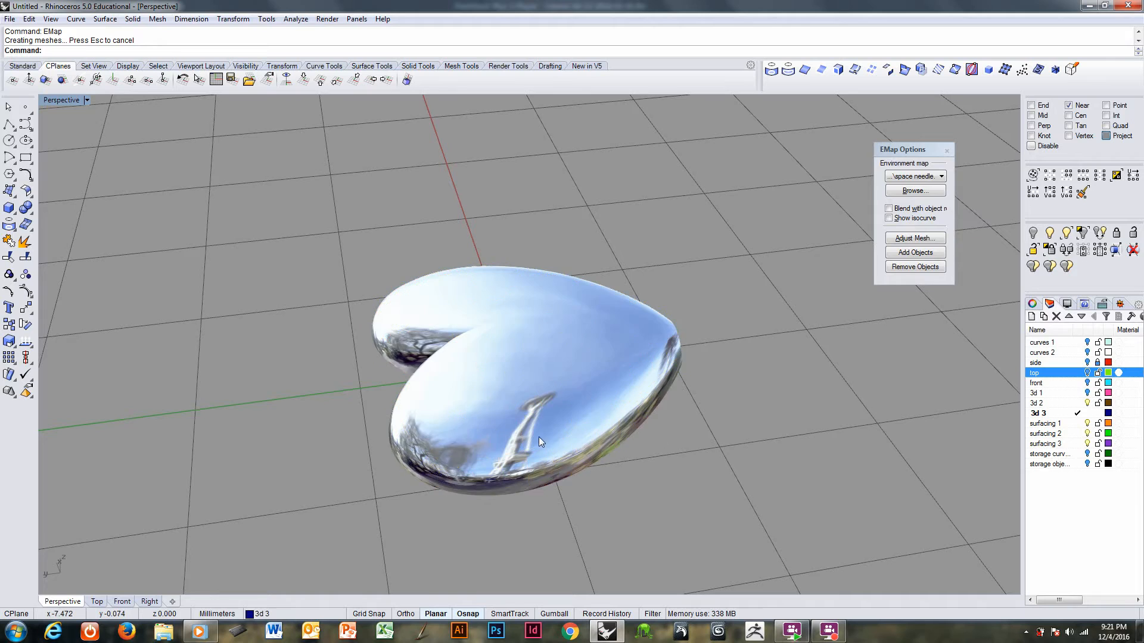
{"action": "right_click_drag", "start_coordinate": [538, 438], "coordinate": [533, 370]}
- Set the construction plane to world Right and mirror a copy of the heart half downward from the origin, 0
{"action": "left_click", "coordinate": [493, 326]}
{"action": "key", "text": "F4"}
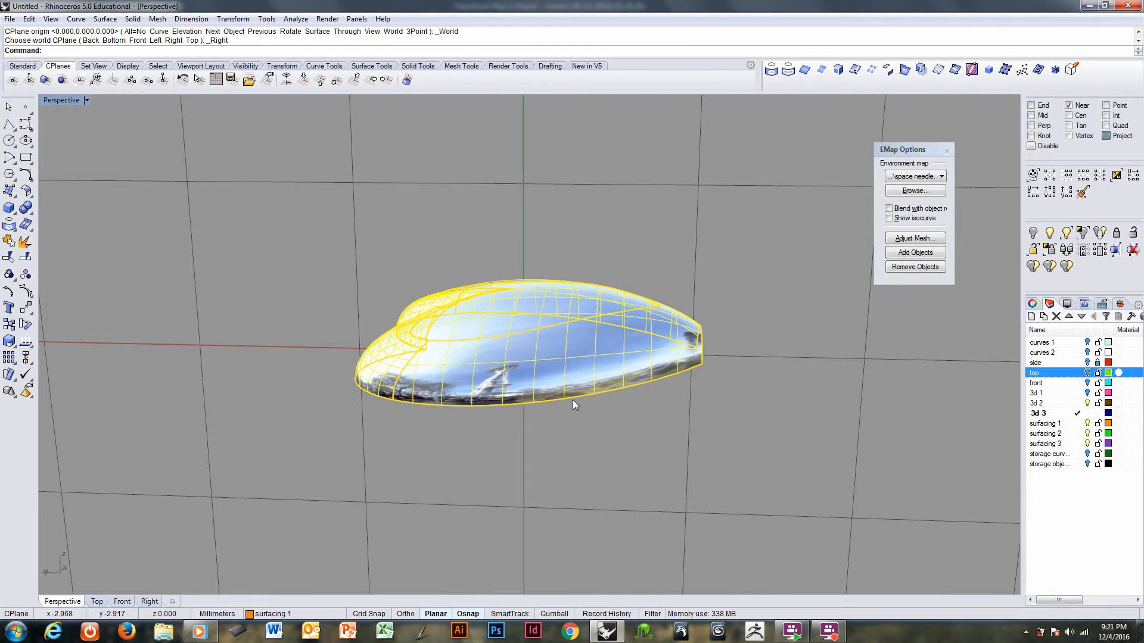
{"action": "type", "text": "Mirror"}
{"action": "key", "text": "Return"}
{"action": "type", "text": "0"}
{"action": "key", "text": "Return"}
{"action": "left_click", "coordinate": [799, 397], "text": "shift"}
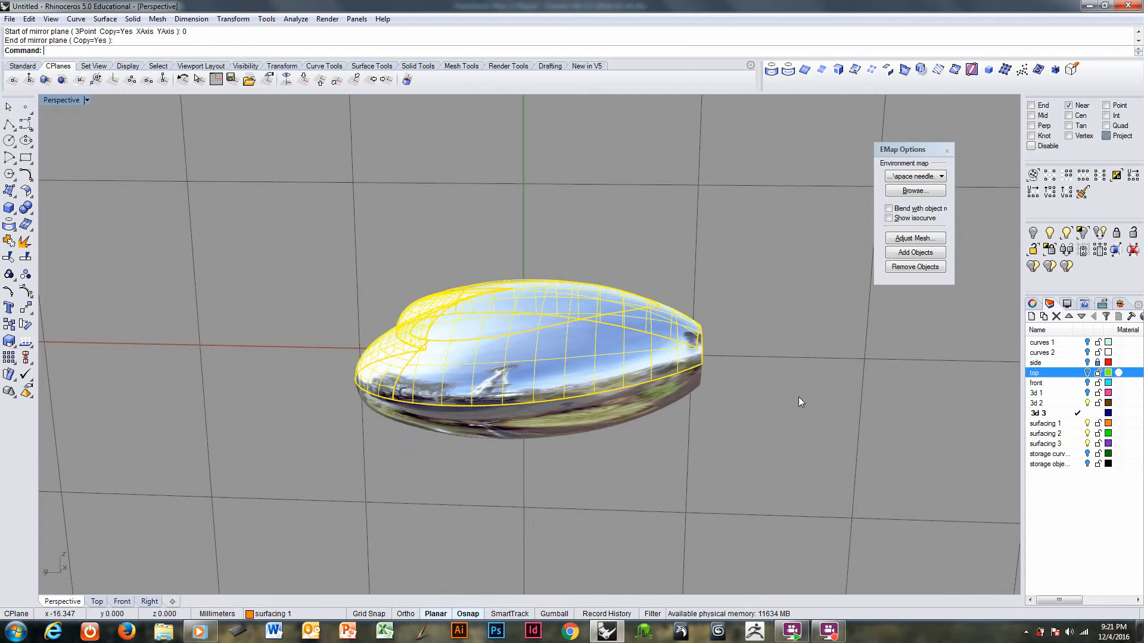
{"action": "left_click", "coordinate": [756, 417]}
- Join the upper heart half with its mirrored lower half along their shared edge
{"action": "right_click_drag", "start_coordinate": [593, 423], "coordinate": [757, 382]}
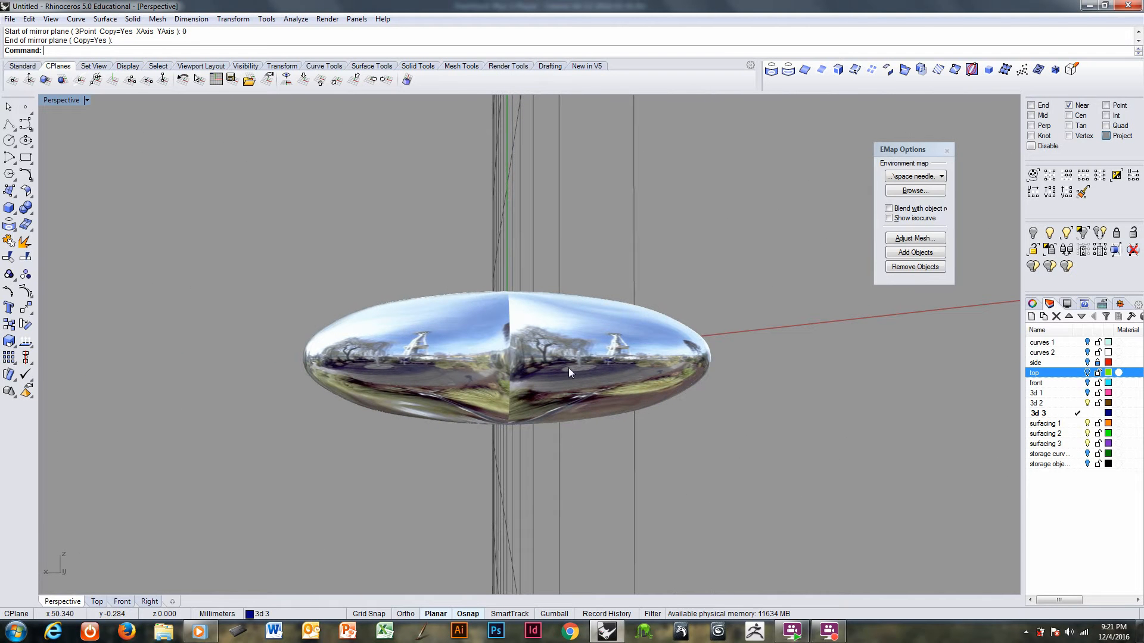
{"action": "left_click", "coordinate": [8, 242]}
{"action": "left_click", "coordinate": [566, 349]}
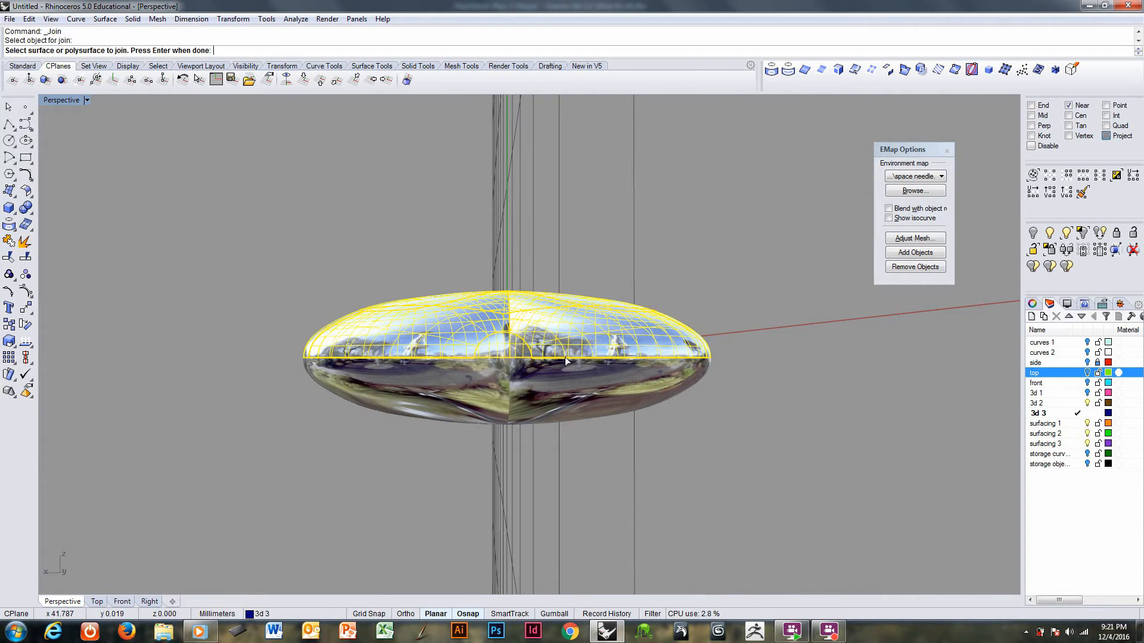
{"action": "left_click", "coordinate": [560, 382]}
{"action": "right_click", "coordinate": [558, 383]}
- Undo the join of the two halves and the mirror so only the upper heart half remains
{"action": "right_click_drag", "start_coordinate": [559, 384], "coordinate": [376, 322]}
{"action": "scroll", "coordinate": [535, 287], "scroll_direction": "down", "scroll_amount": 8}
{"action": "right_click_drag", "start_coordinate": [535, 288], "coordinate": [599, 310]}
{"action": "left_click", "coordinate": [592, 340]}
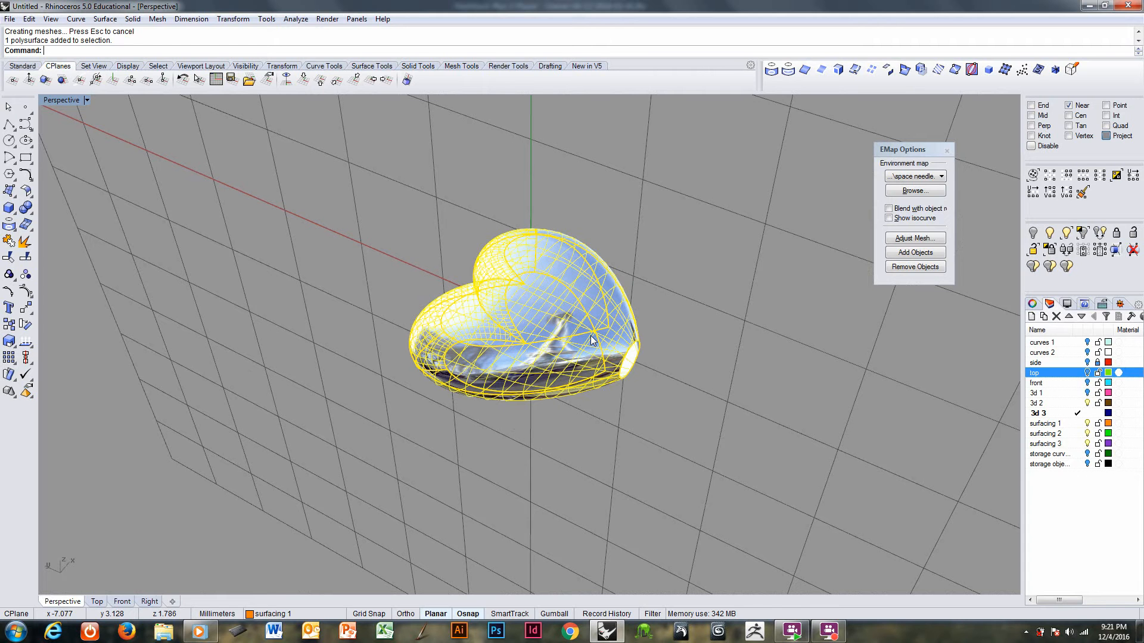
{"action": "key", "text": "Escape"}
{"action": "left_click", "coordinate": [633, 331]}
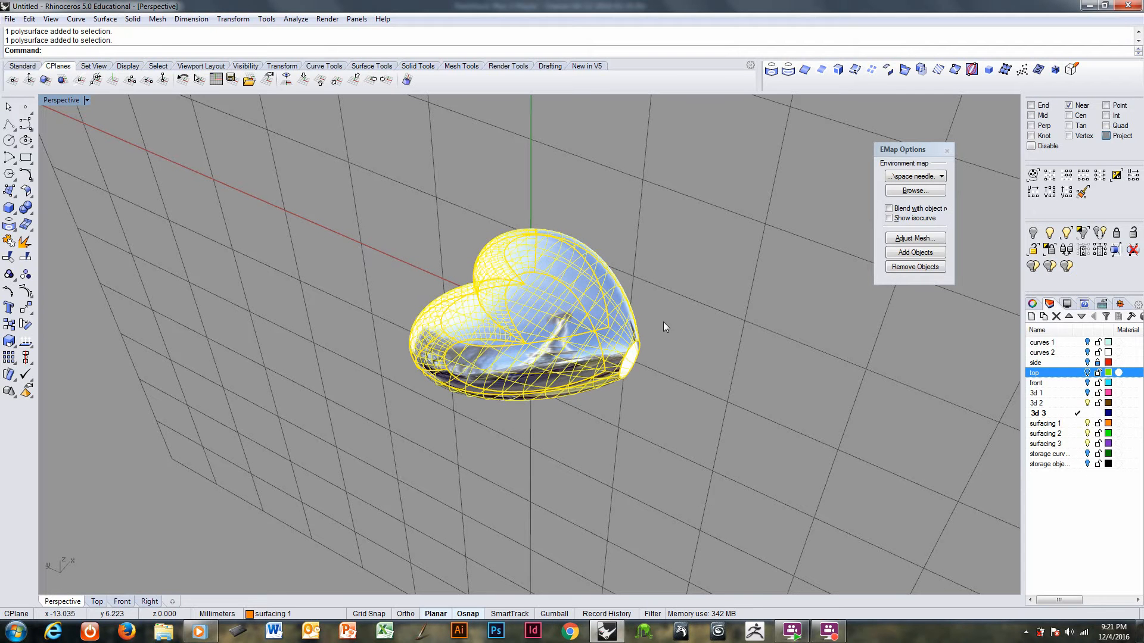
{"action": "key", "text": "ctrl+z"}
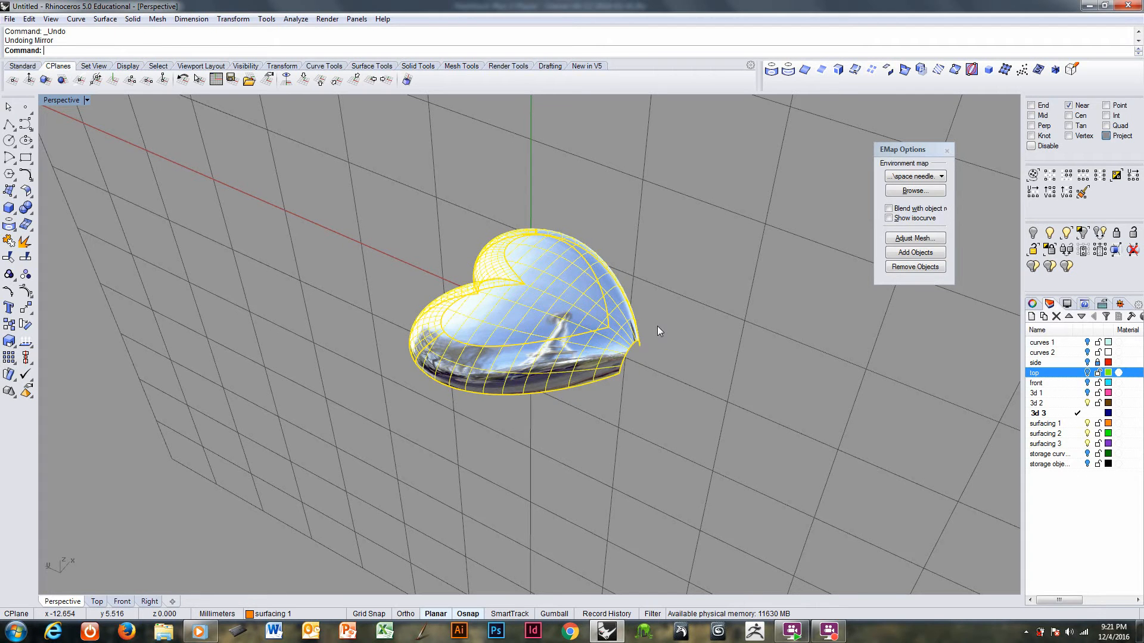
{"action": "left_click", "coordinate": [657, 325]}
{"action": "right_click_drag", "start_coordinate": [657, 326], "coordinate": [695, 312]}
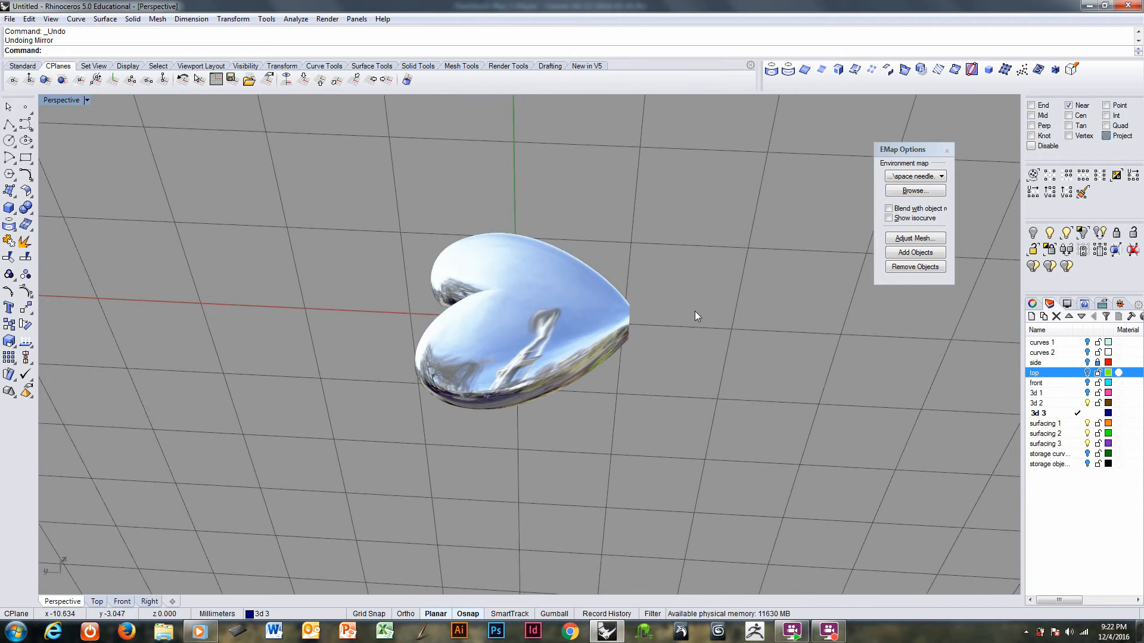
- Close the environment map display and copy the joined upper heart half to the clipboard
{"action": "left_click", "coordinate": [946, 151]}
{"action": "right_click_drag", "start_coordinate": [525, 323], "coordinate": [532, 301], "text": "ctrl"}
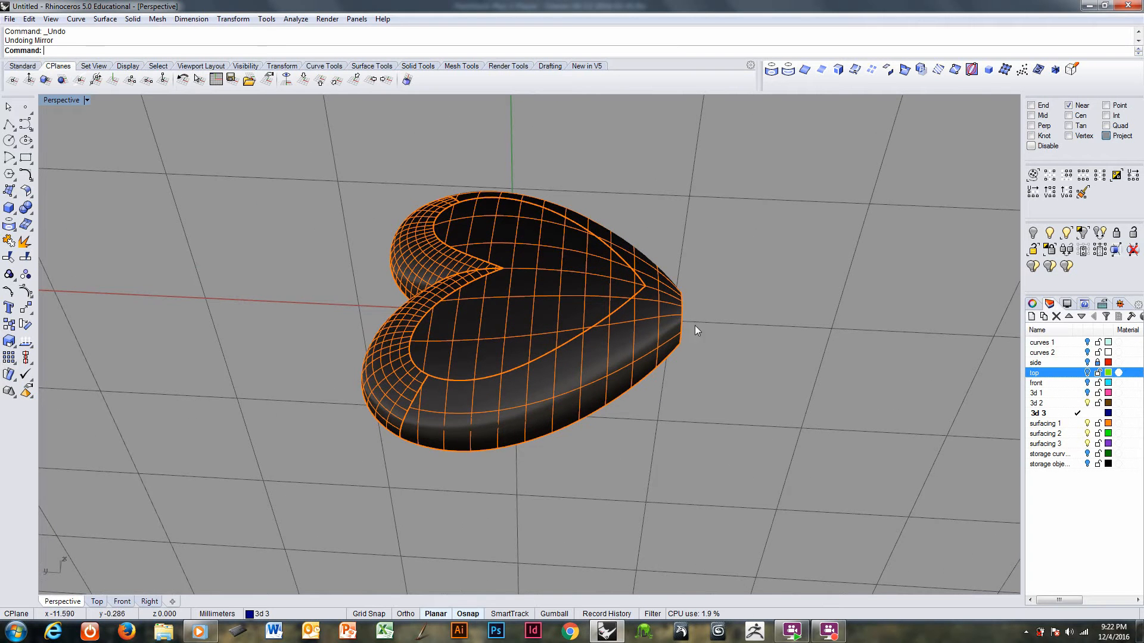
{"action": "left_click", "coordinate": [648, 340]}
{"action": "right_click_drag", "start_coordinate": [723, 353], "coordinate": [595, 347]}
{"action": "left_click", "coordinate": [594, 347]}
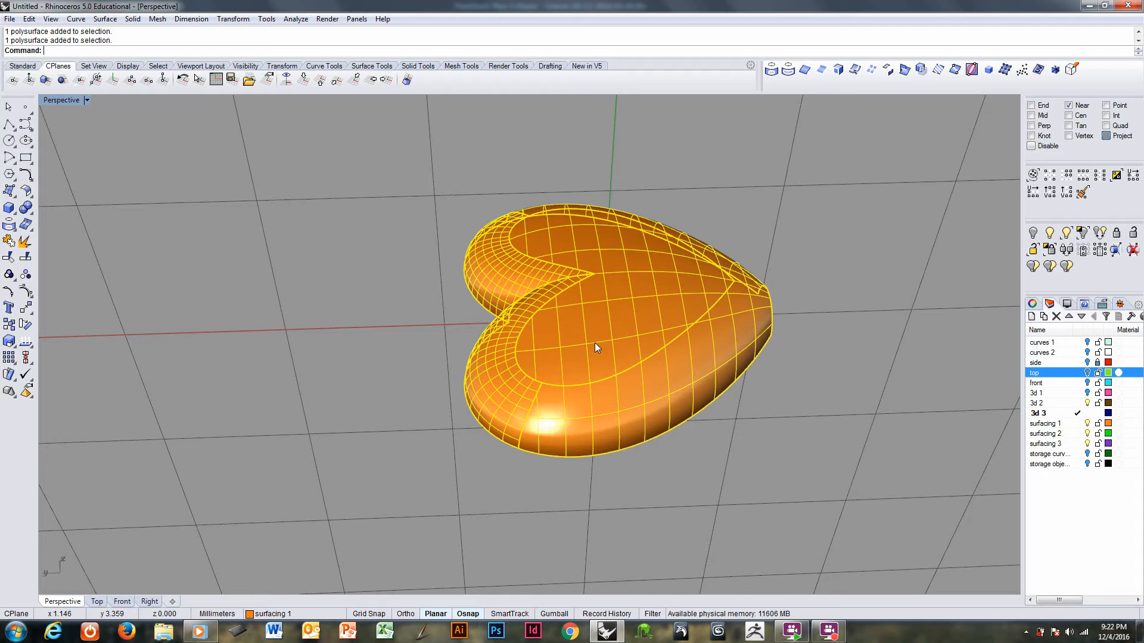
{"action": "right_click_drag", "start_coordinate": [603, 346], "coordinate": [570, 343]}
- Undo the joins, network surfaces and cutting planes back to the pink dome with its notch area trimmed away
{"action": "key", "text": "ctrl+z"}
{"action": "key", "text": "ctrl+z"}
{"action": "key", "text": "ctrl+z"}
{"action": "key", "text": "ctrl+z"}
{"action": "key", "text": "ctrl+z"}
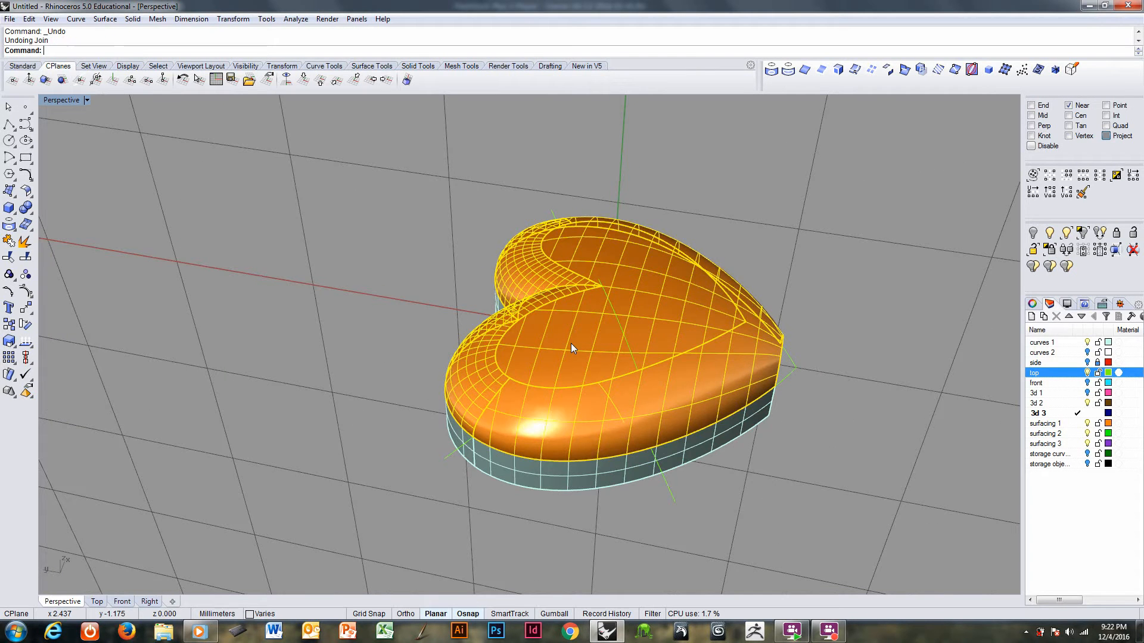
{"action": "key", "text": "ctrl+z"}
{"action": "key", "text": "ctrl+z"}
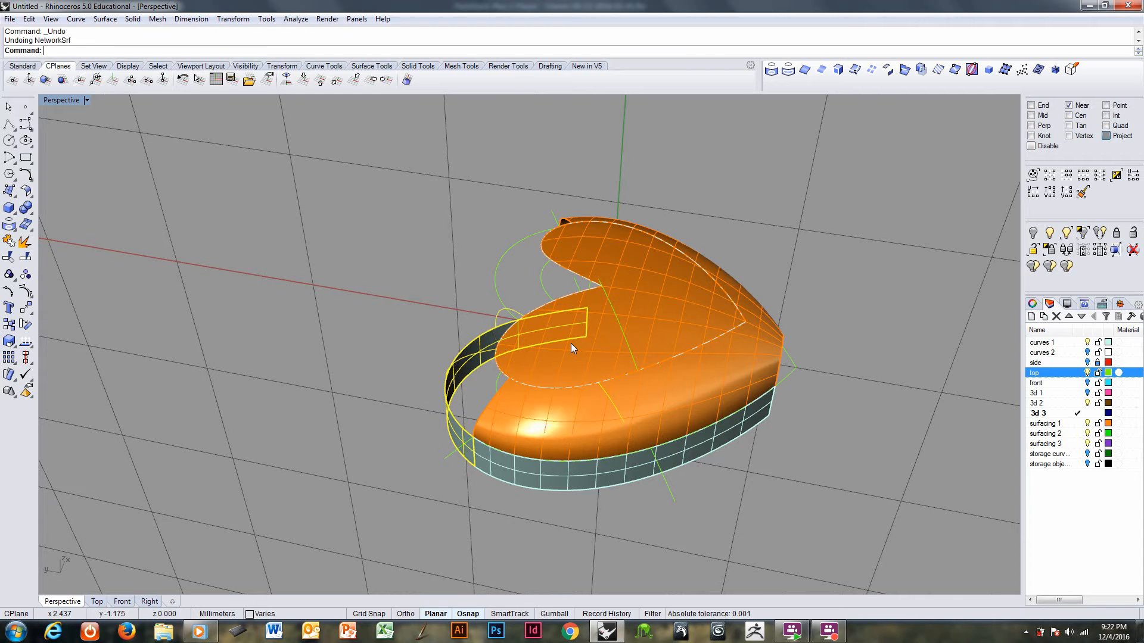
{"action": "key", "text": "ctrl+z"}
{"action": "key", "text": "ctrl+z"}
{"action": "key", "text": "ctrl+z"}
{"action": "key", "text": "ctrl+z"}
{"action": "key", "text": "ctrl+z"}
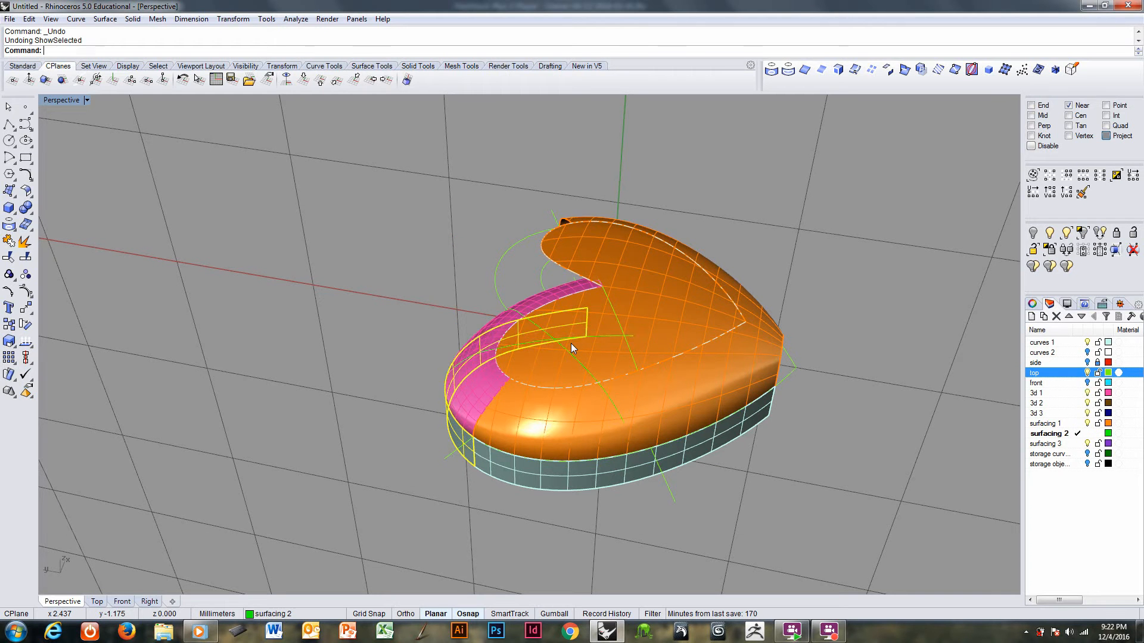
{"action": "key", "text": "ctrl+z"}
{"action": "key", "text": "ctrl+z"}
{"action": "key", "text": "ctrl+z"}
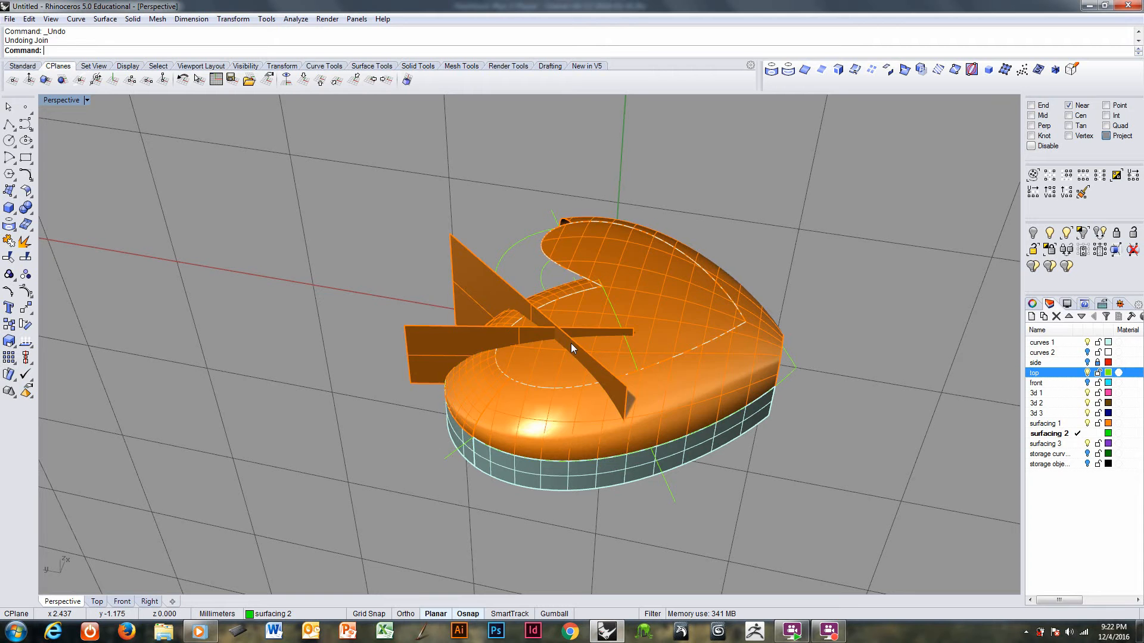
{"action": "key", "text": "ctrl+z"}
{"action": "key", "text": "ctrl+z"}
{"action": "key", "text": "ctrl+z"}
{"action": "key", "text": "ctrl+z"}
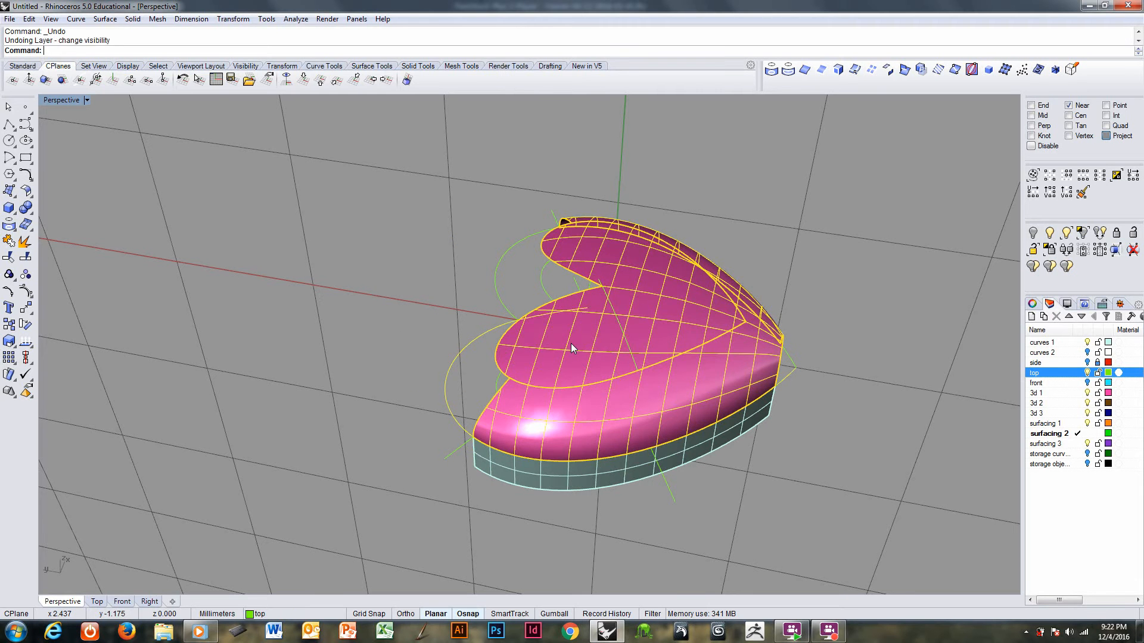
- Step back to the untrimmed pink dome, keeping the curves 1 layer with the heart outline and side wall shown
{"action": "key", "text": "ctrl+y"}
{"action": "key", "text": "ctrl+y"}
{"action": "key", "text": "ctrl+y"}
{"action": "key", "text": "ctrl+y"}
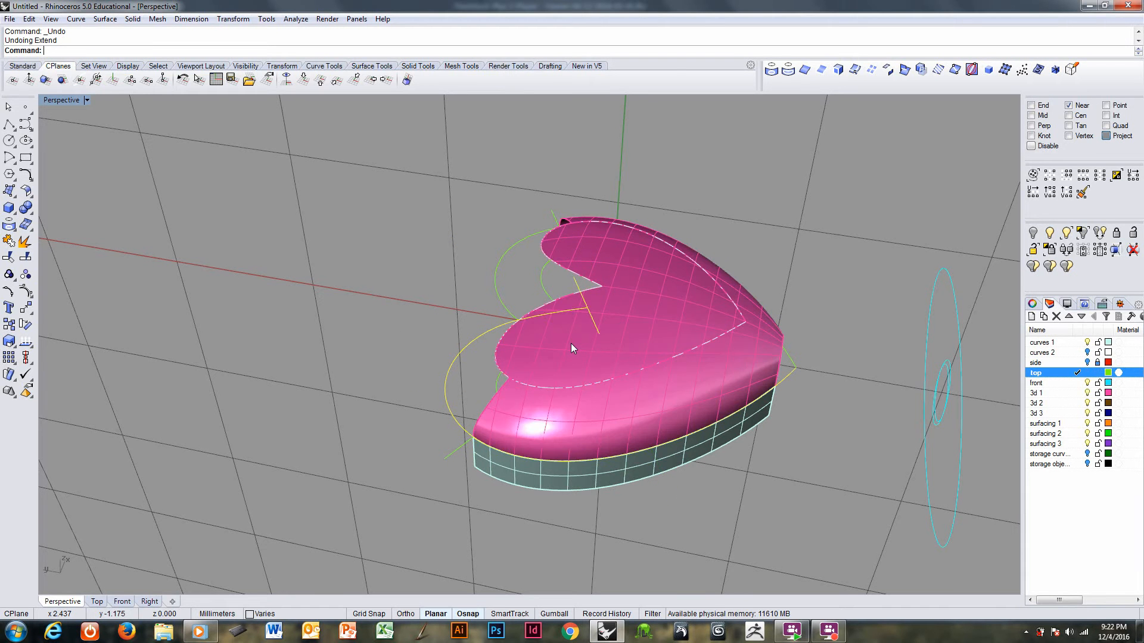
{"action": "key", "text": "ctrl+z"}
{"action": "key", "text": "ctrl+z"}
{"action": "key", "text": "ctrl+z"}
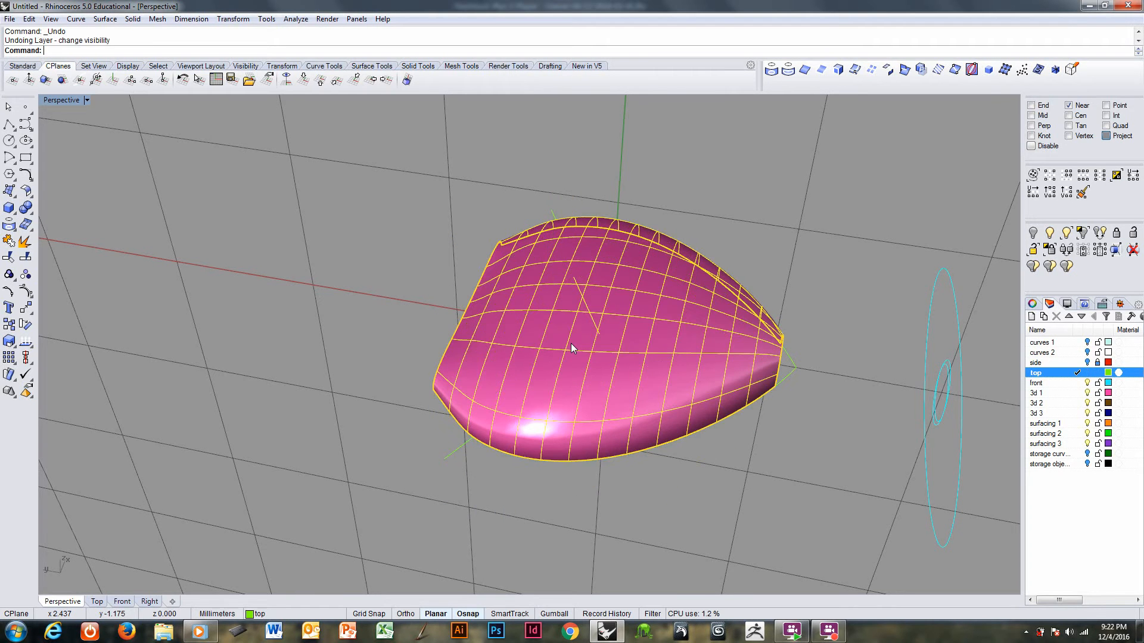
{"action": "key", "text": "ctrl+y"}
{"action": "key", "text": "ctrl+y"}
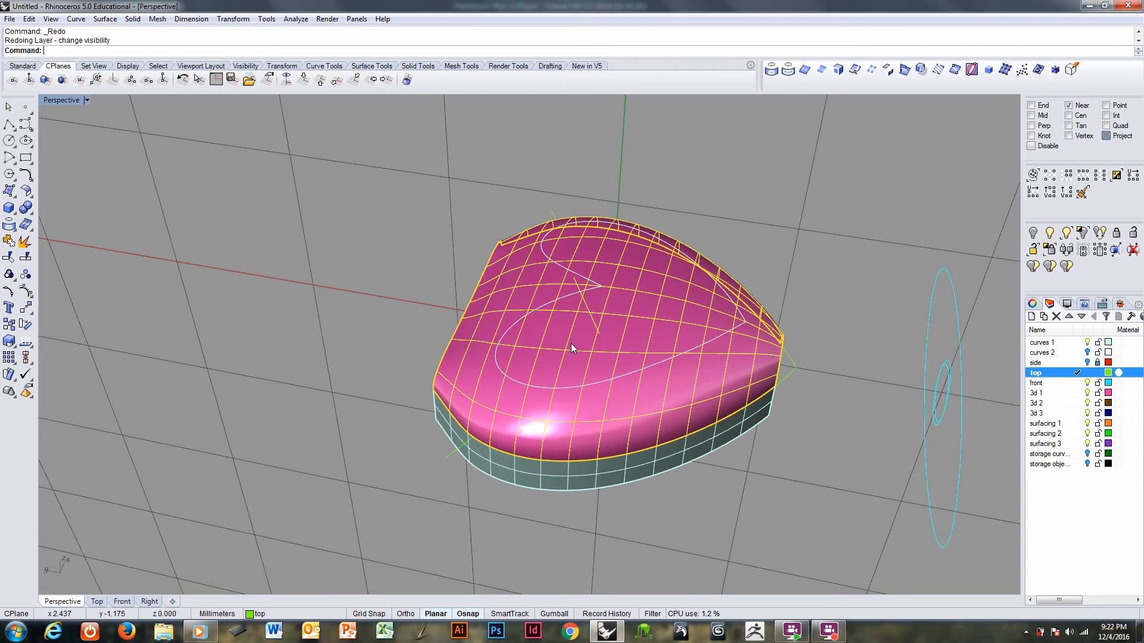
- Paste the copied heart half, move it to the 3d 2 layer and hide that layer
{"action": "right_click_drag", "start_coordinate": [399, 351], "coordinate": [396, 325]}
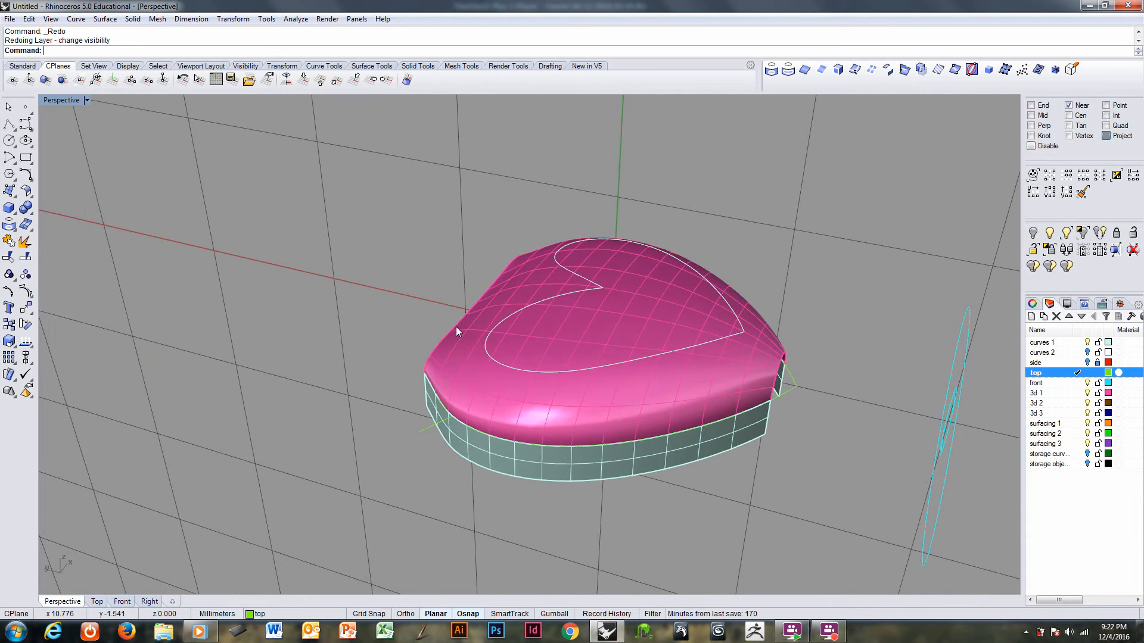
{"action": "key", "text": "ctrl+v"}
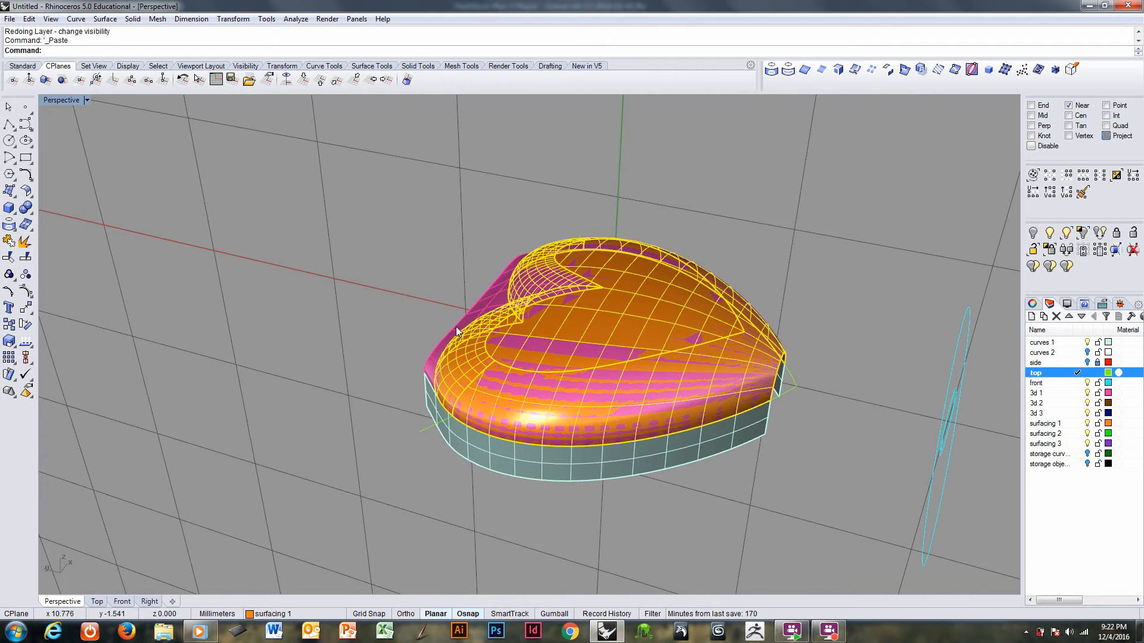
{"action": "right_click", "coordinate": [456, 326]}
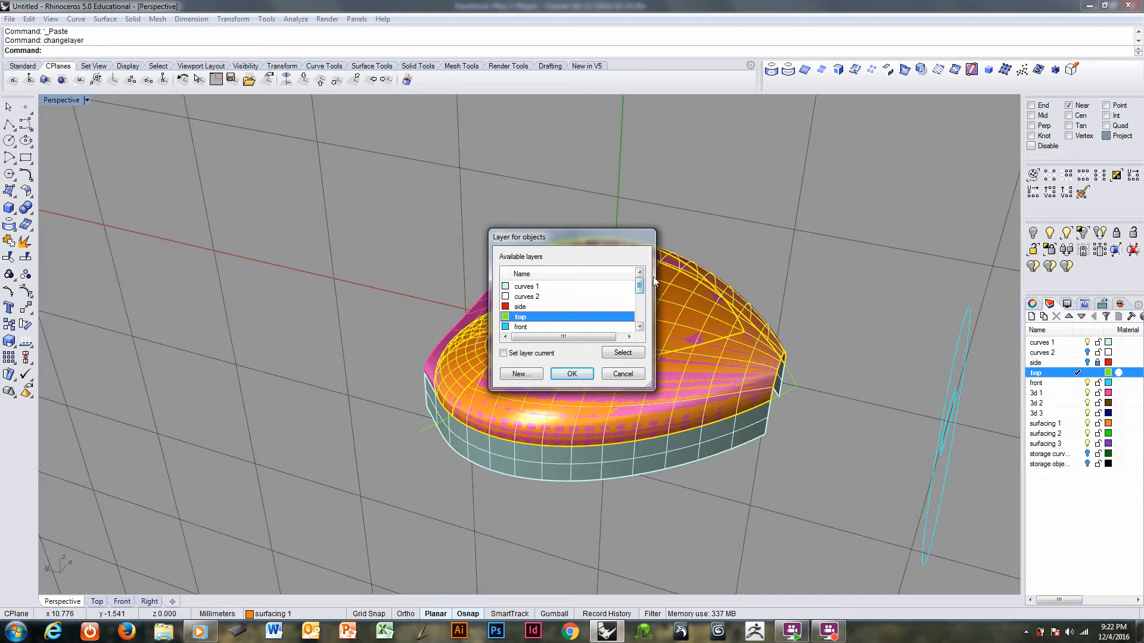
{"action": "left_click_drag", "start_coordinate": [639, 292], "coordinate": [639, 299]}
{"action": "left_click", "coordinate": [552, 308]}
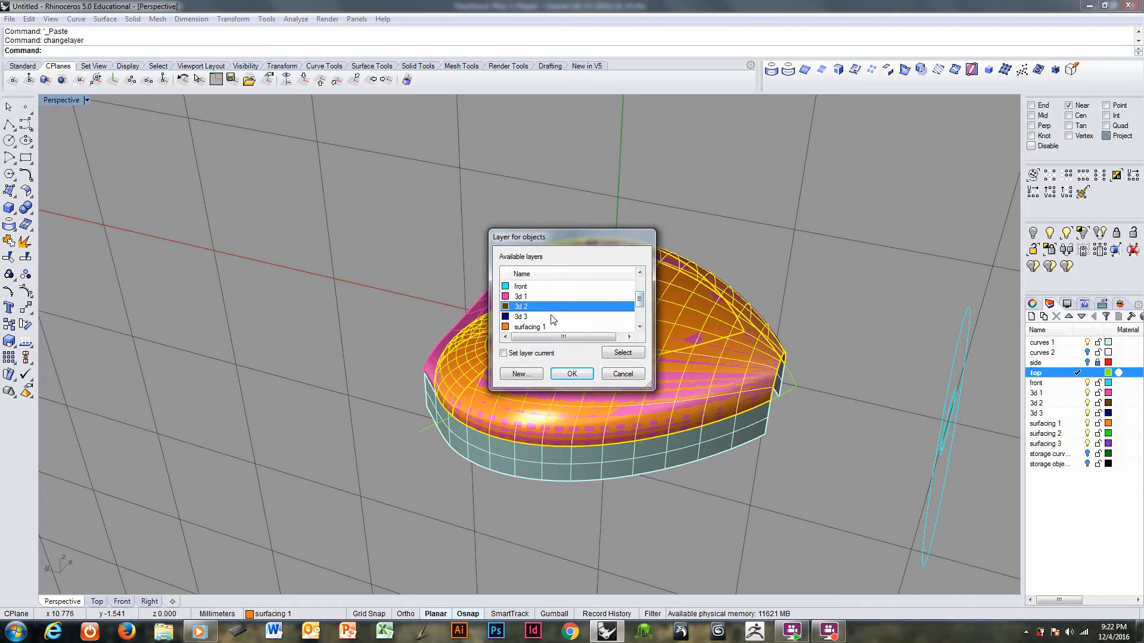
{"action": "left_click", "coordinate": [572, 375]}
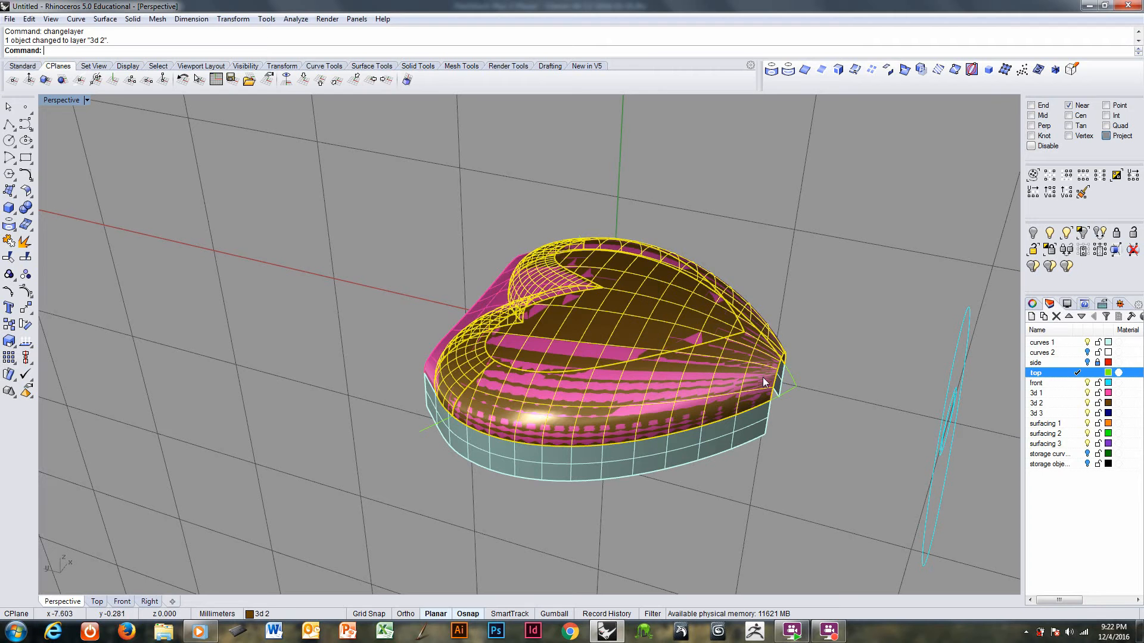
{"action": "left_click", "coordinate": [1087, 403]}
- Try to project the rounded-notch heart curve onto the pink dome using the current construction plane
{"action": "right_click_drag", "start_coordinate": [831, 370], "coordinate": [724, 210]}
{"action": "scroll", "coordinate": [598, 314], "scroll_direction": "up", "scroll_amount": 6}
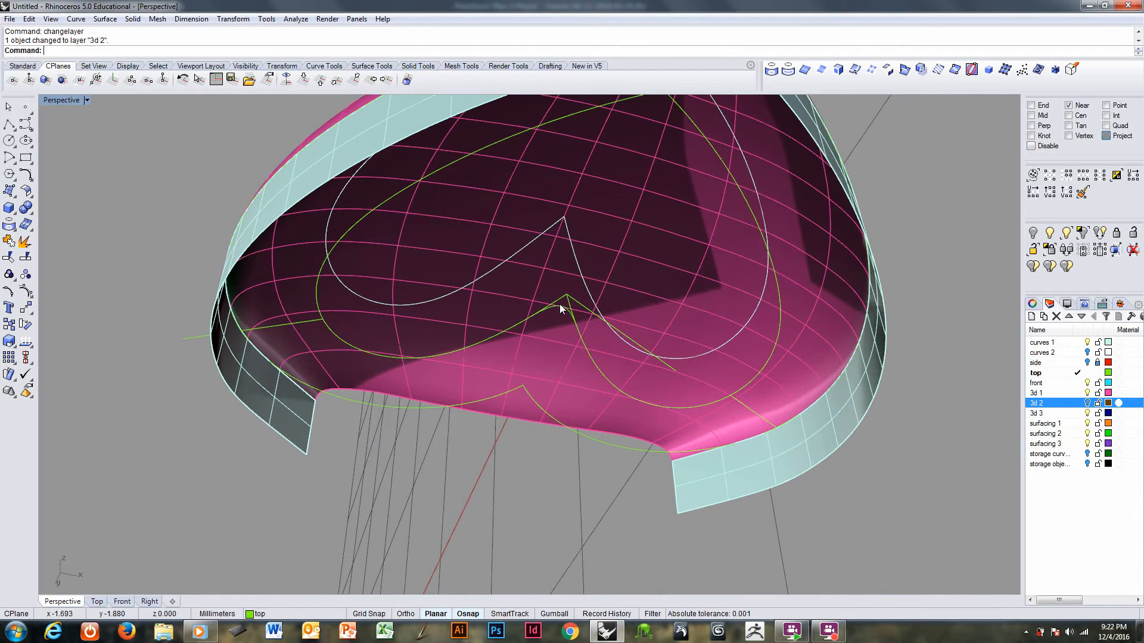
{"action": "left_click", "coordinate": [562, 307]}
{"action": "left_click", "coordinate": [590, 340]}
{"action": "right_click_drag", "start_coordinate": [589, 343], "coordinate": [646, 374]}
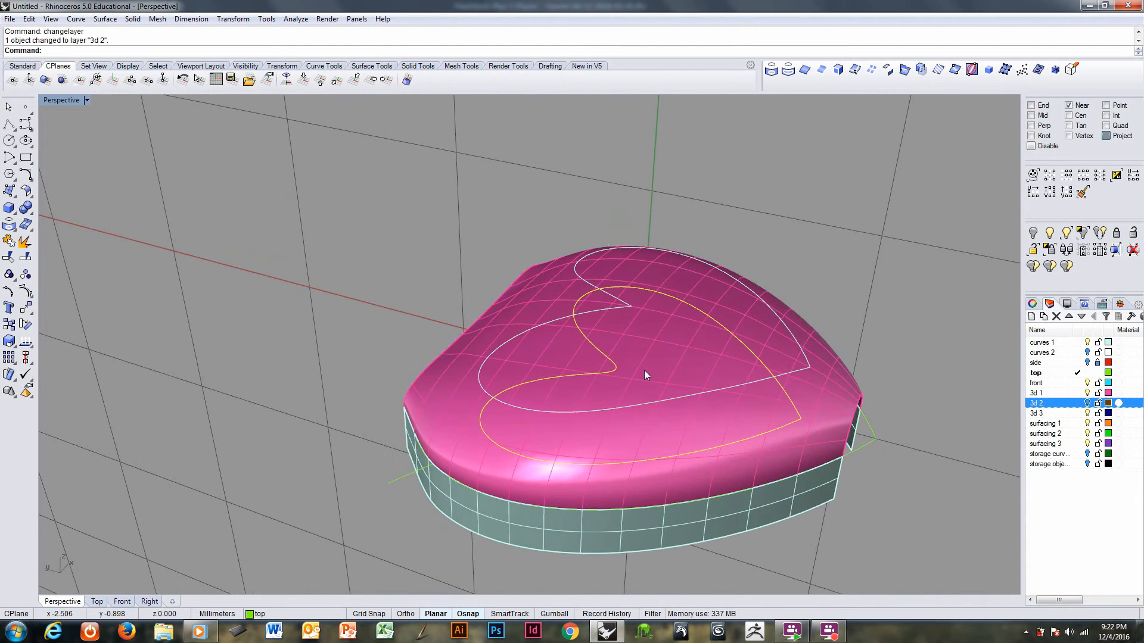
{"action": "left_click", "coordinate": [771, 70]}
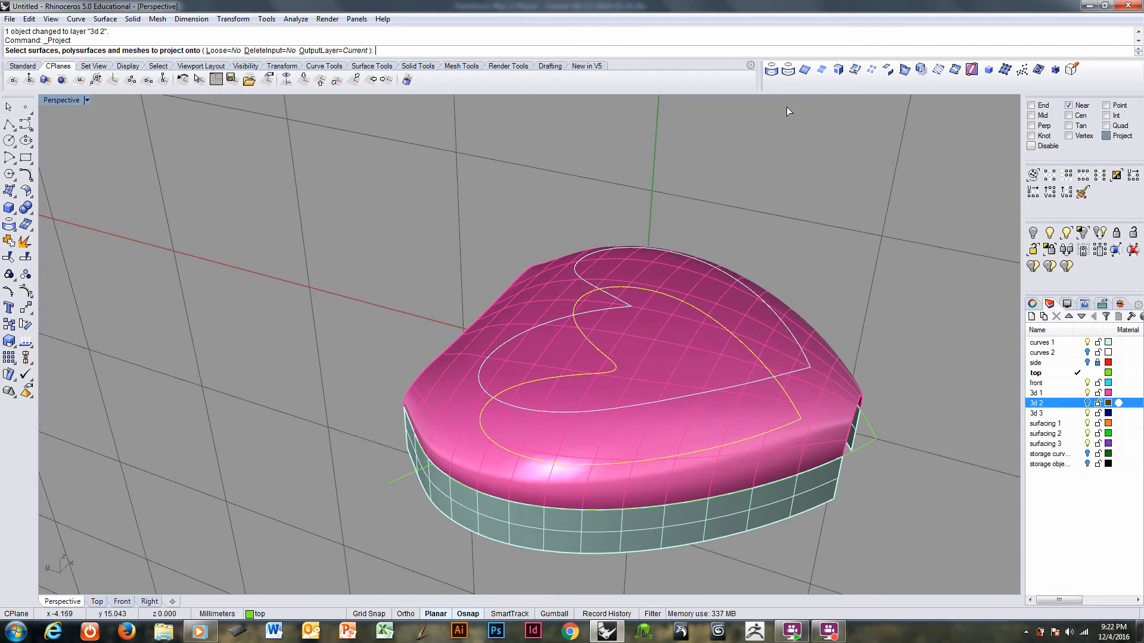
{"action": "left_click", "coordinate": [678, 328]}
{"action": "key", "text": "Return"}
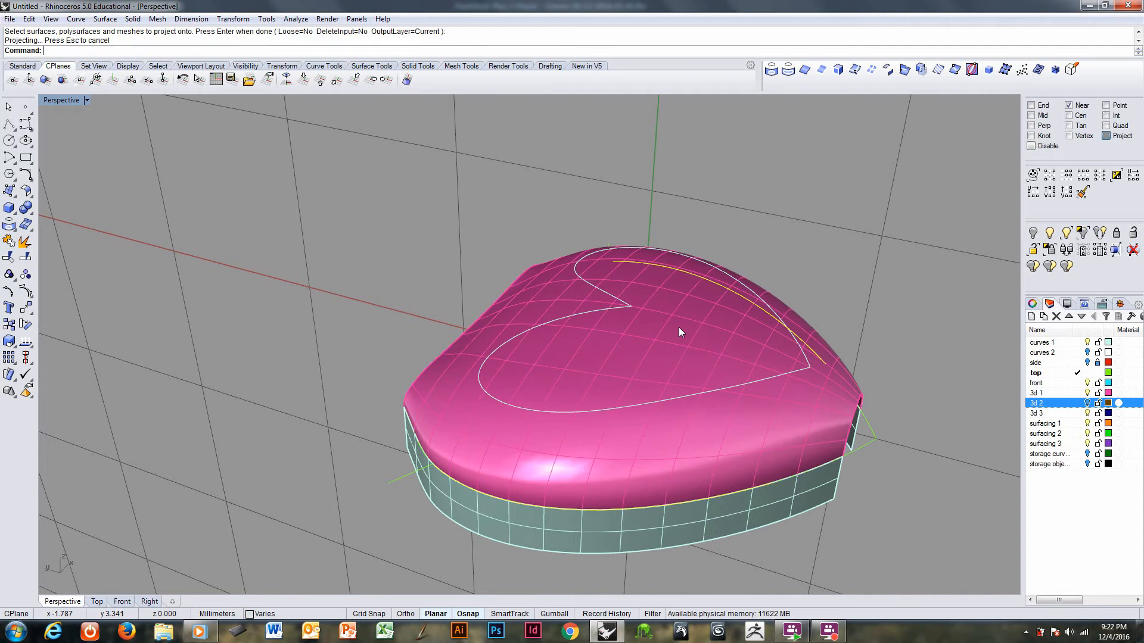
{"action": "key", "text": "ctrl+z"}
- Set the construction plane to world Top and project the rounded-notch heart curve onto the pink dome
{"action": "right_click_drag", "start_coordinate": [738, 352], "coordinate": [619, 228]}
{"action": "key", "text": "F4"}
{"action": "left_click", "coordinate": [563, 316]}
{"action": "right_click_drag", "start_coordinate": [564, 315], "coordinate": [611, 447]}
{"action": "right_click_drag", "start_coordinate": [569, 394], "coordinate": [579, 417]}
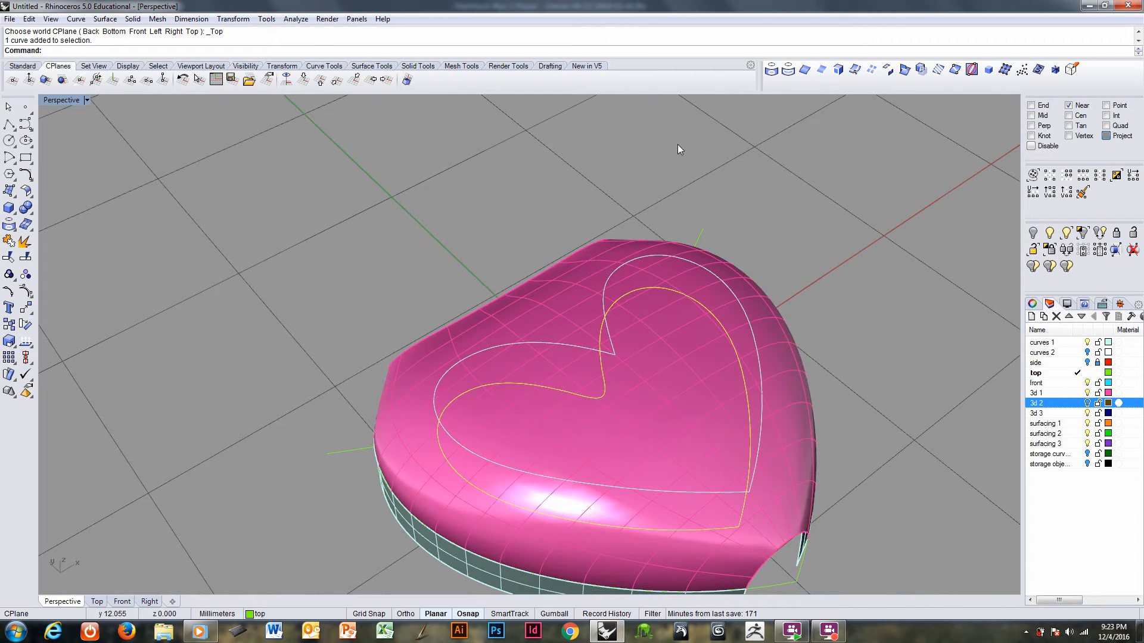
{"action": "left_click", "coordinate": [769, 69]}
{"action": "left_click", "coordinate": [567, 280]}
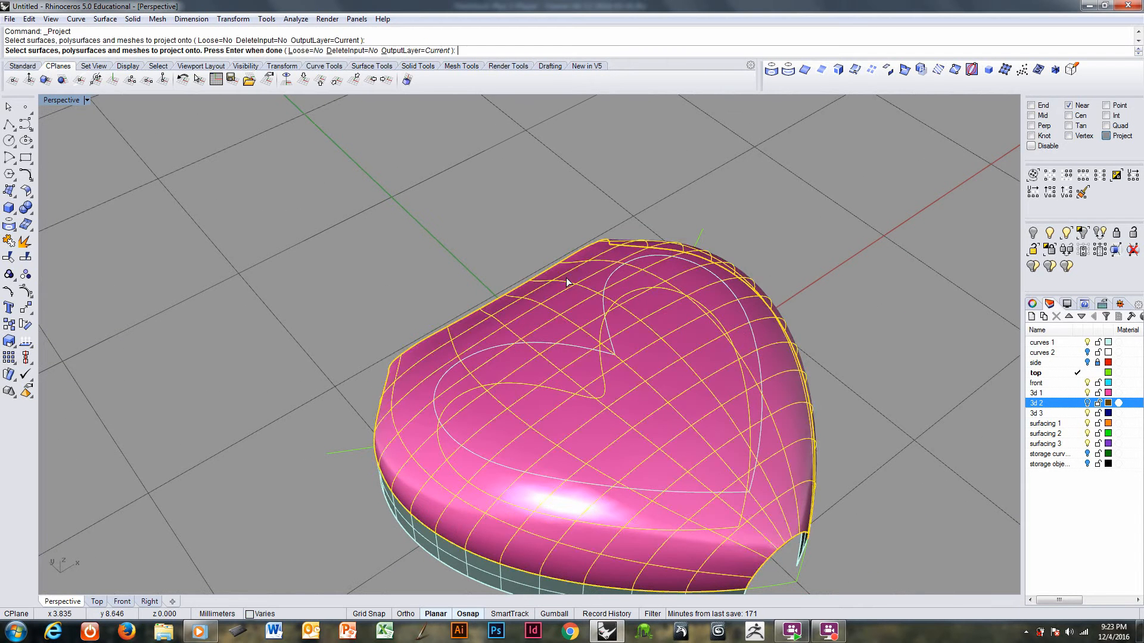
{"action": "key", "text": "Return"}
- Delete the old sharp-notched heart curve lying on the dome, keeping the rounded-notch one
{"action": "right_click_drag", "start_coordinate": [567, 281], "coordinate": [664, 317]}
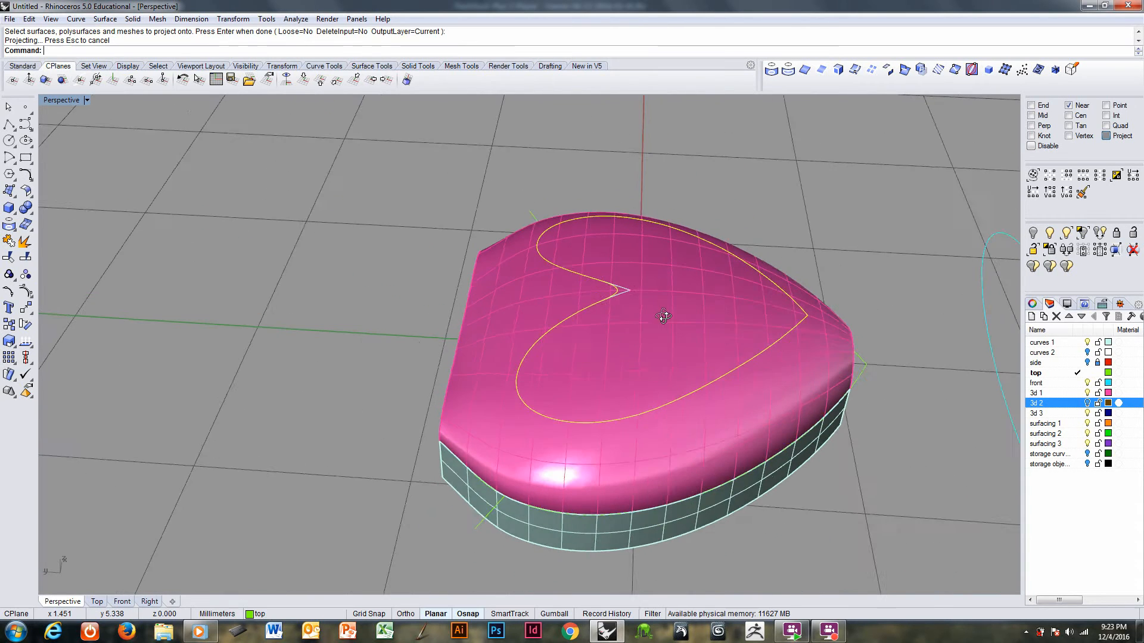
{"action": "scroll", "coordinate": [629, 318], "scroll_direction": "up", "scroll_amount": 3}
{"action": "left_click", "coordinate": [628, 277]}
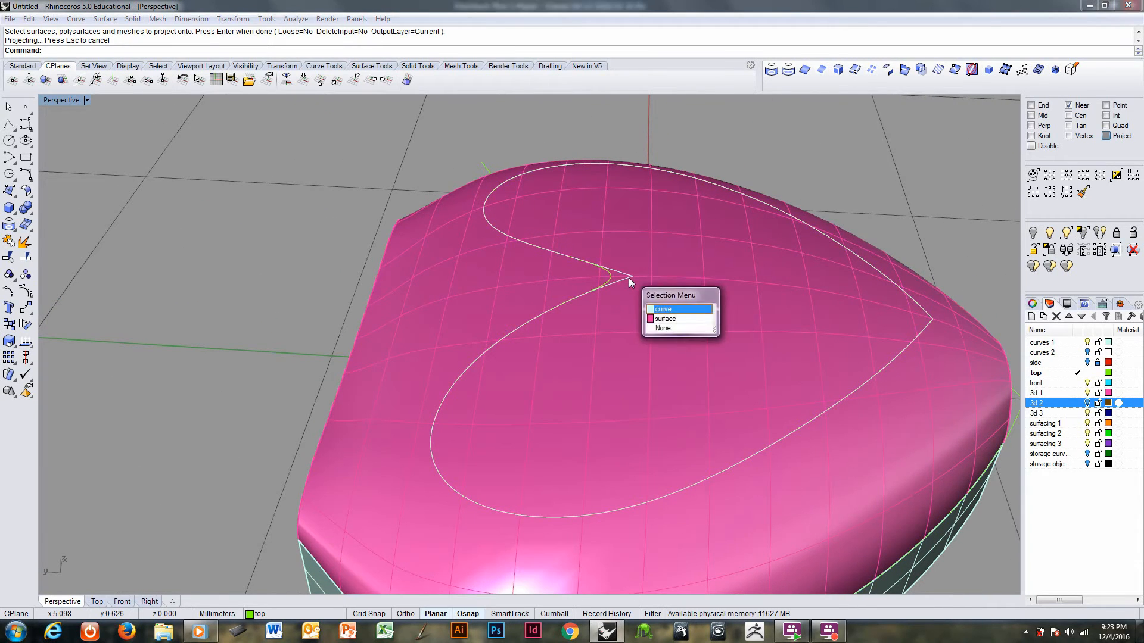
{"action": "key", "text": "Delete"}
{"action": "right_click_drag", "start_coordinate": [618, 292], "coordinate": [653, 265]}
{"action": "scroll", "coordinate": [654, 265], "scroll_direction": "down", "scroll_amount": 3}
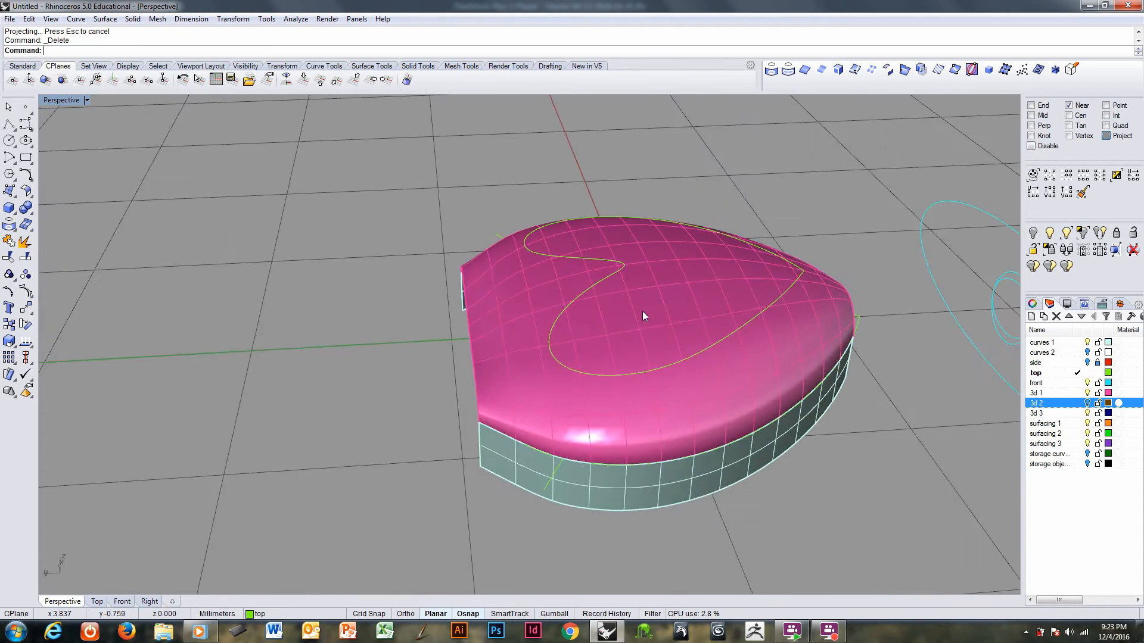
- Extrude the two short lines crossing the outer edge of the heart's lobes vertically to both sides as cutting planes
{"action": "right_click_drag", "start_coordinate": [645, 316], "coordinate": [607, 377]}
{"action": "mouse_move", "coordinate": [555, 442]}
{"action": "right_mouse_down", "text": "ctrl"}
{"action": "mouse_move", "coordinate": [554, 419]}
{"action": "mouse_move", "coordinate": [556, 433]}
{"action": "right_mouse_up", "text": "ctrl"}
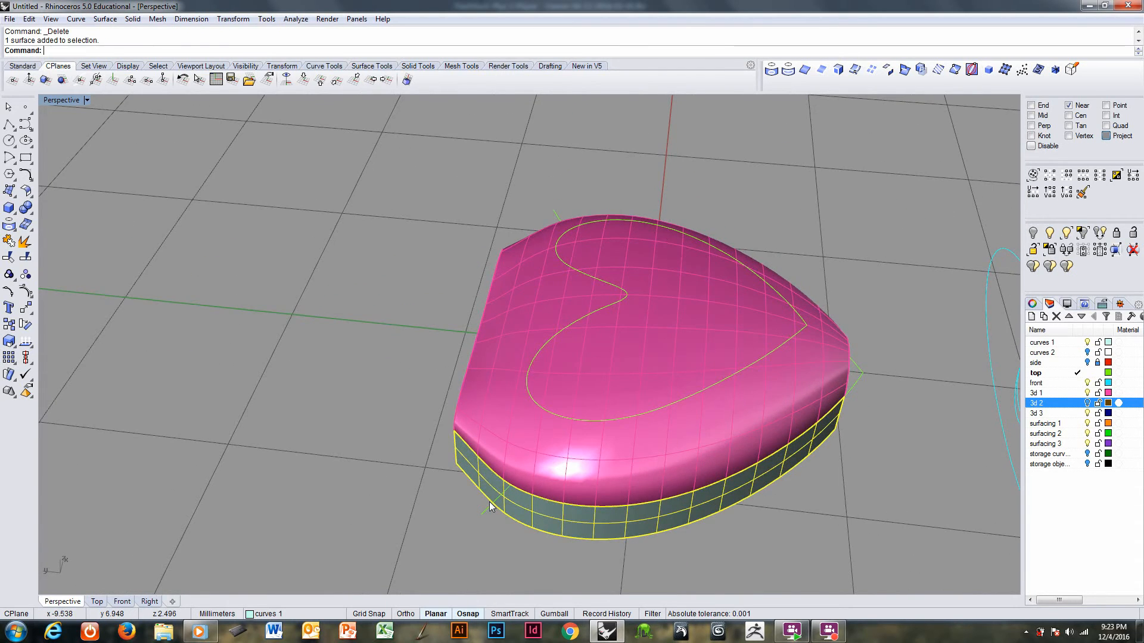
{"action": "right_click_drag", "start_coordinate": [490, 507], "coordinate": [614, 531]}
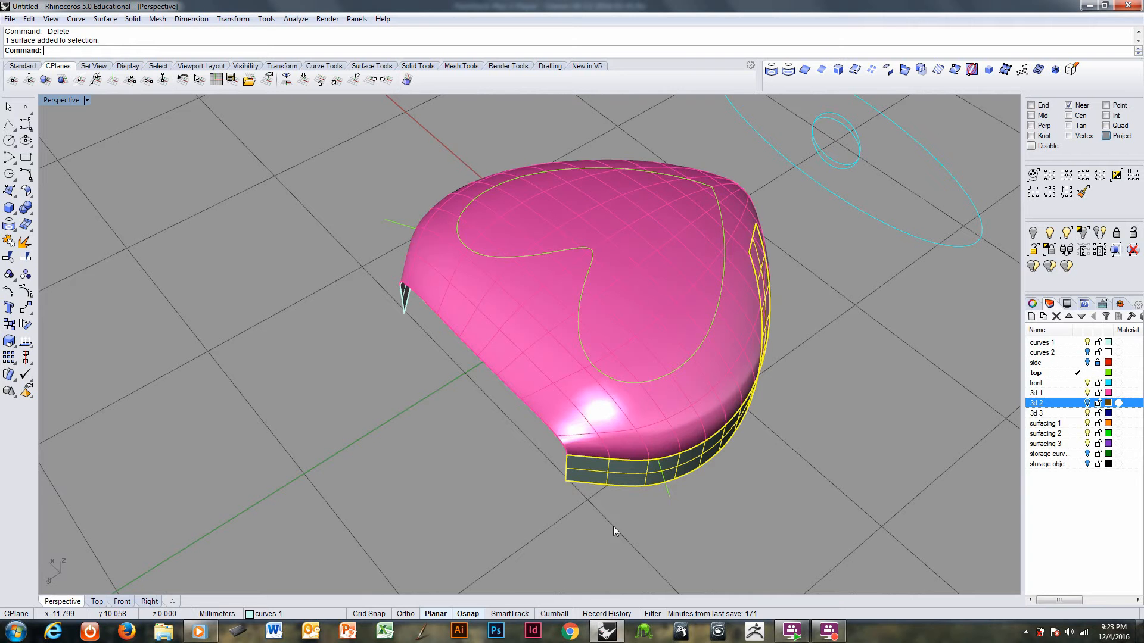
{"action": "left_click", "coordinate": [667, 491]}
{"action": "right_click_drag", "start_coordinate": [667, 491], "coordinate": [339, 358]}
{"action": "left_click", "coordinate": [314, 306]}
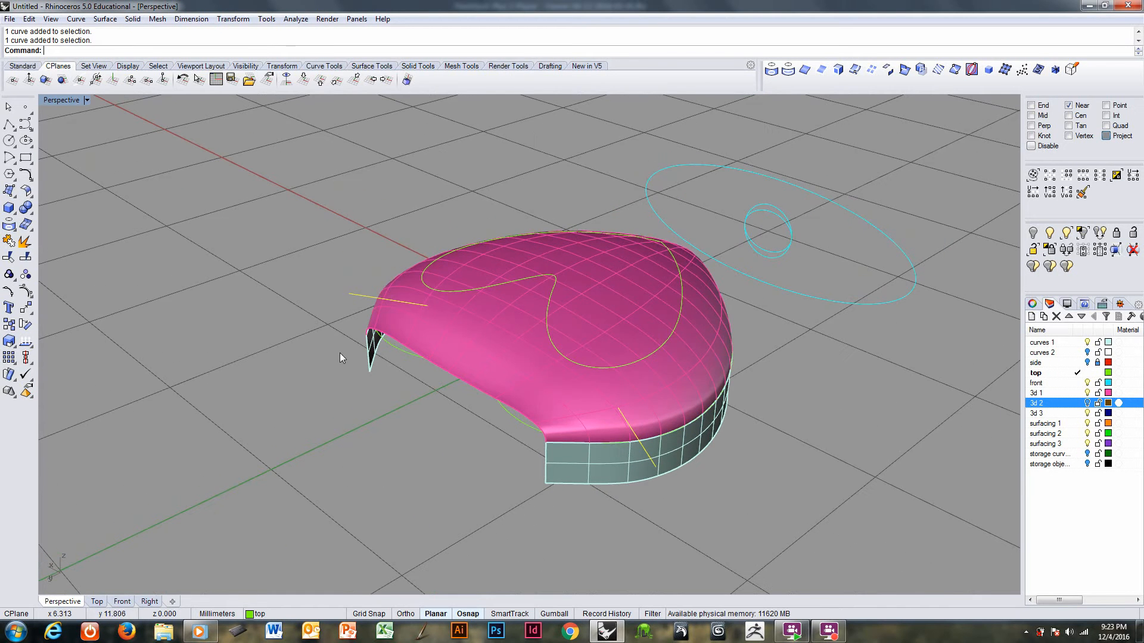
{"action": "left_click", "coordinate": [367, 68]}
{"action": "left_click", "coordinate": [9, 258]}
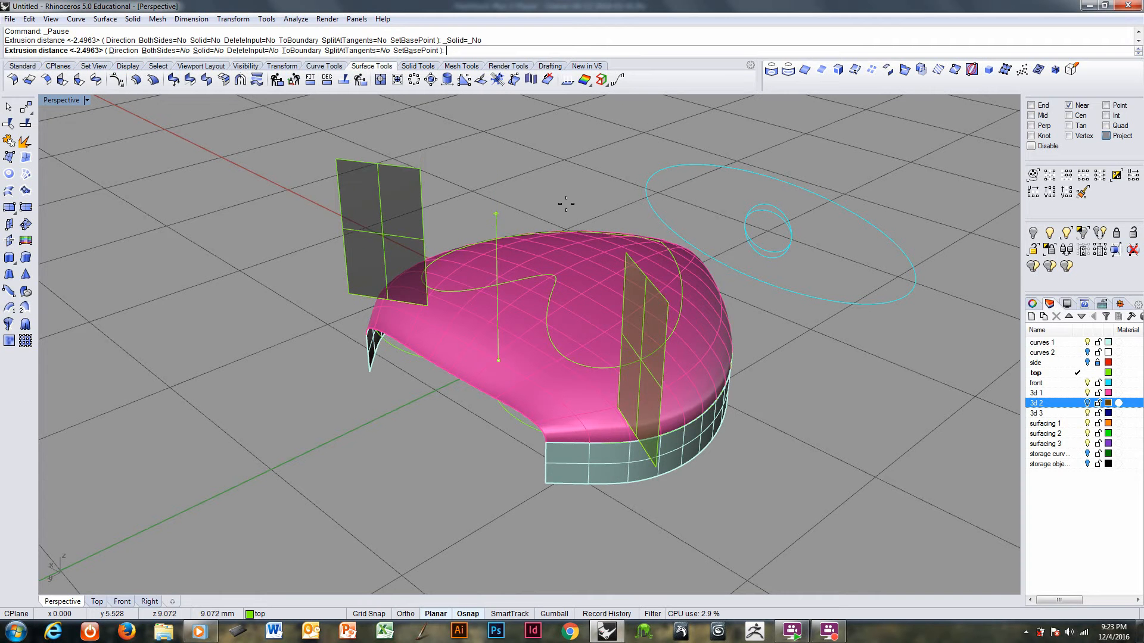
{"action": "type", "text": "b"}
{"action": "key", "text": "Return"}
{"action": "left_click", "coordinate": [571, 185]}
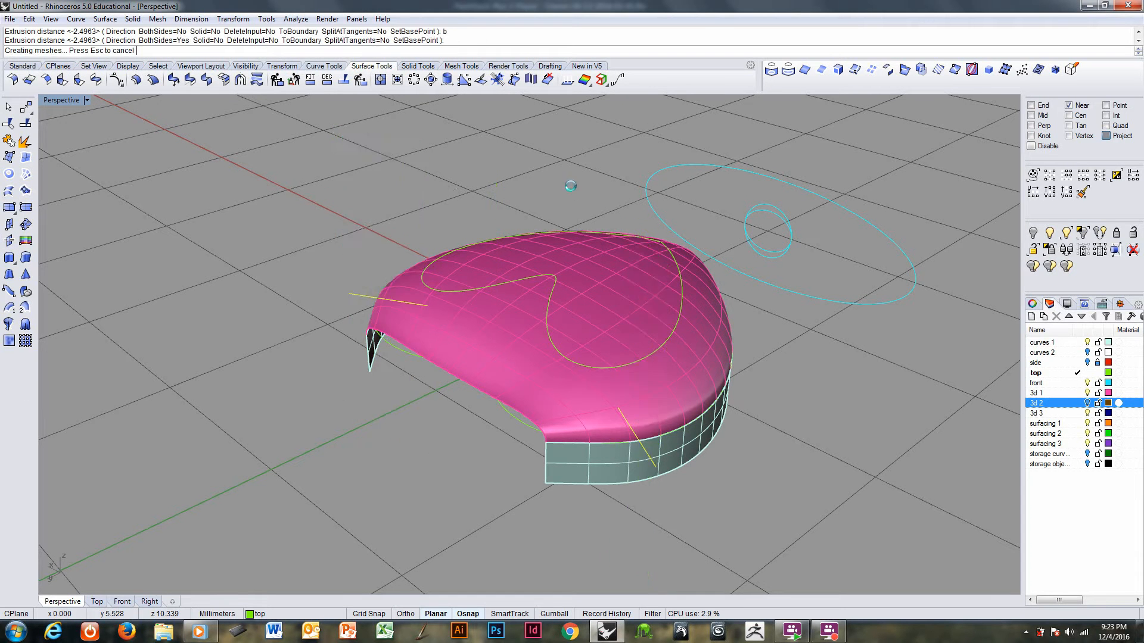
- Split the pink dome with the projected rounded-notch heart curve
{"action": "right_click_drag", "start_coordinate": [732, 325], "coordinate": [635, 446]}
{"action": "left_click", "coordinate": [634, 446]}
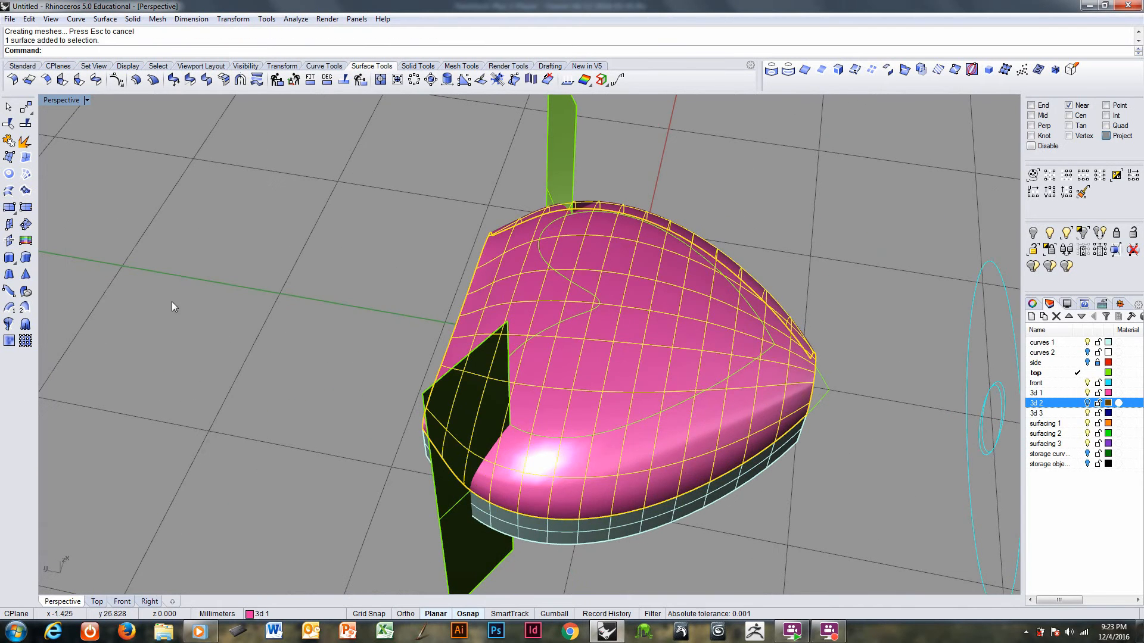
{"action": "left_click", "coordinate": [25, 123]}
{"action": "left_click", "coordinate": [621, 425]}
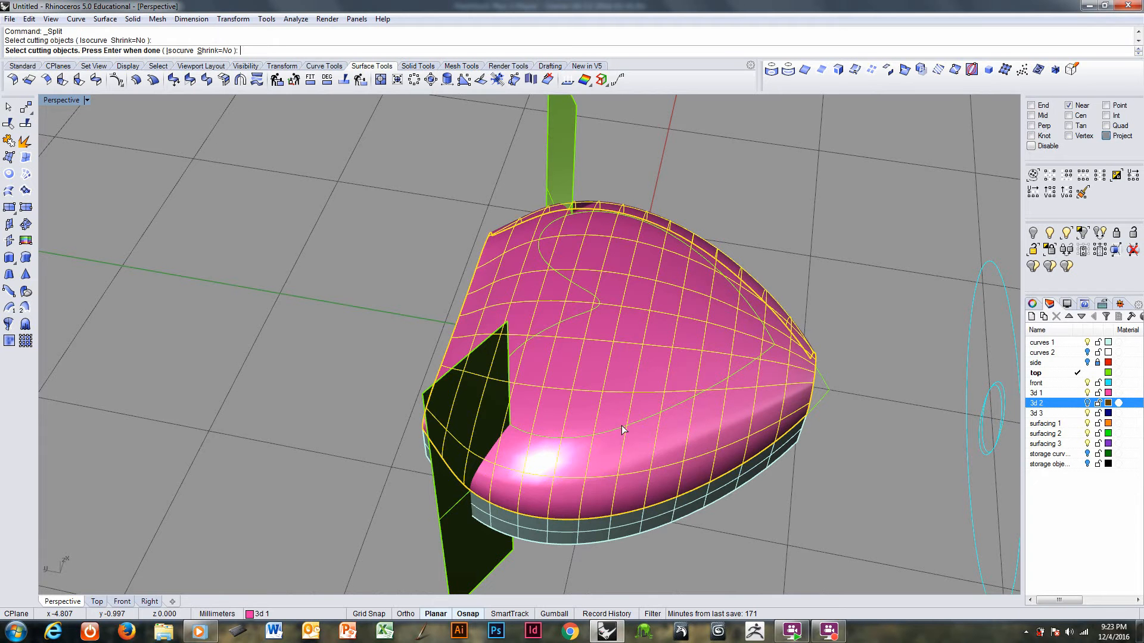
{"action": "right_click", "coordinate": [620, 426]}
- Trim the outer dome piece around the notch and both side wall ends with the two vertical planes
{"action": "right_click_drag", "start_coordinate": [344, 342], "coordinate": [542, 413]}
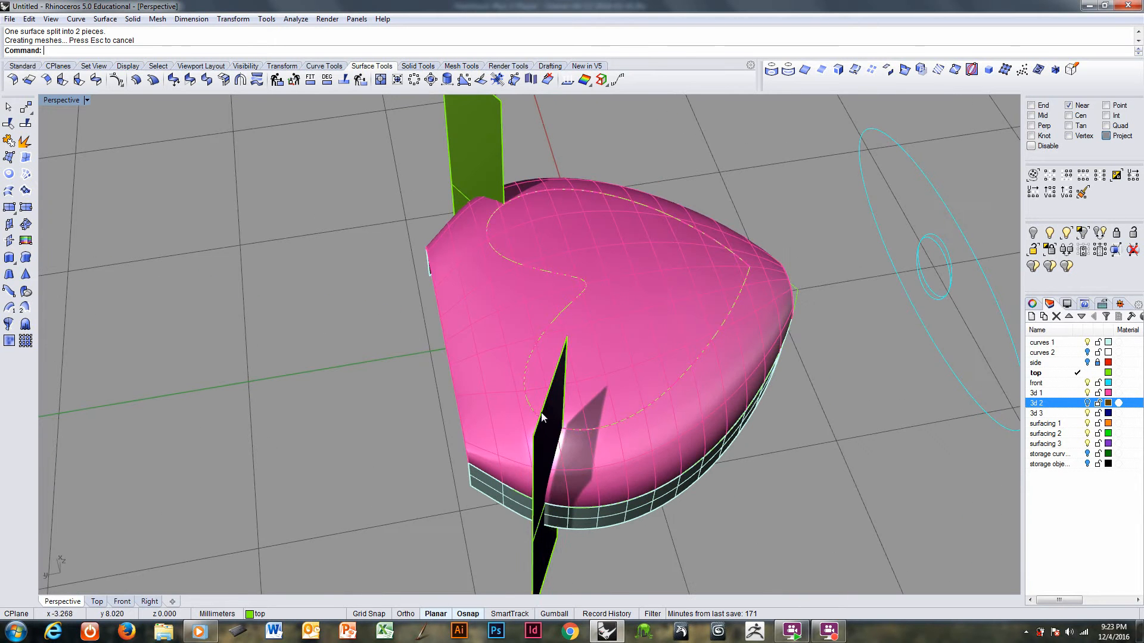
{"action": "left_click", "coordinate": [551, 431]}
{"action": "left_click", "coordinate": [466, 174], "text": "shift"}
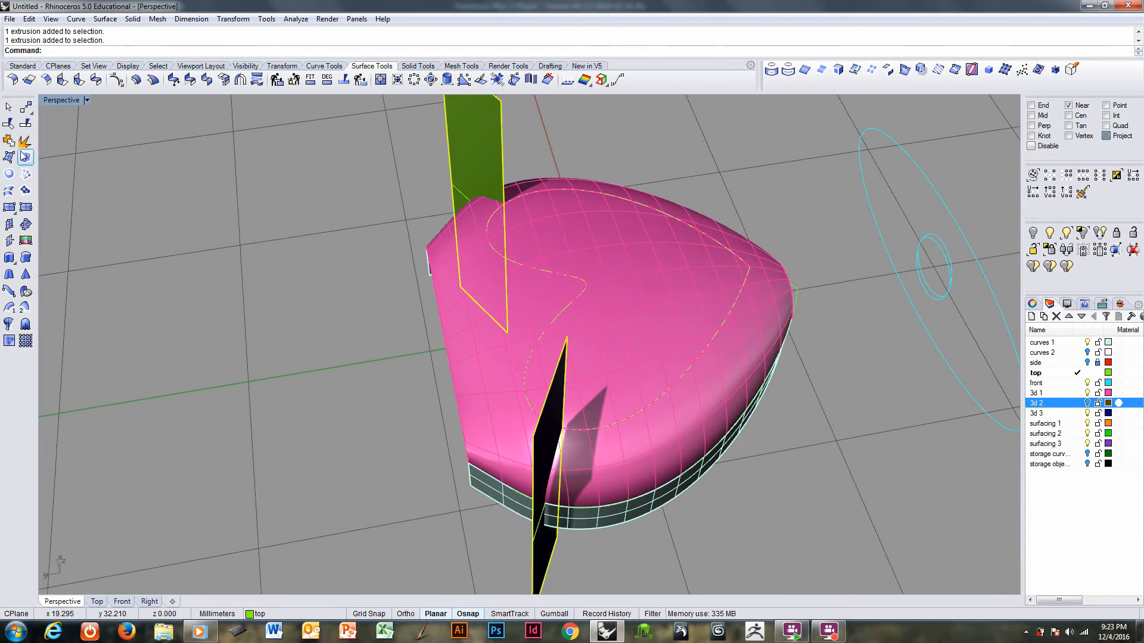
{"action": "left_click", "coordinate": [10, 123]}
{"action": "left_click", "coordinate": [480, 352]}
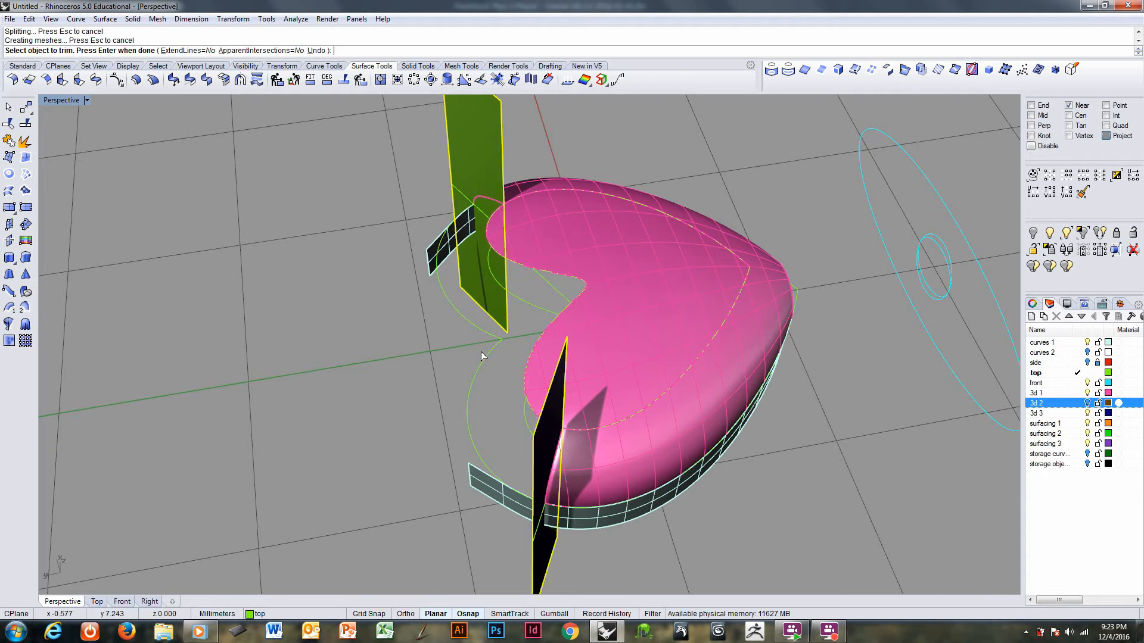
{"action": "right_click_drag", "start_coordinate": [480, 352], "coordinate": [628, 394]}
{"action": "left_click", "coordinate": [634, 448]}
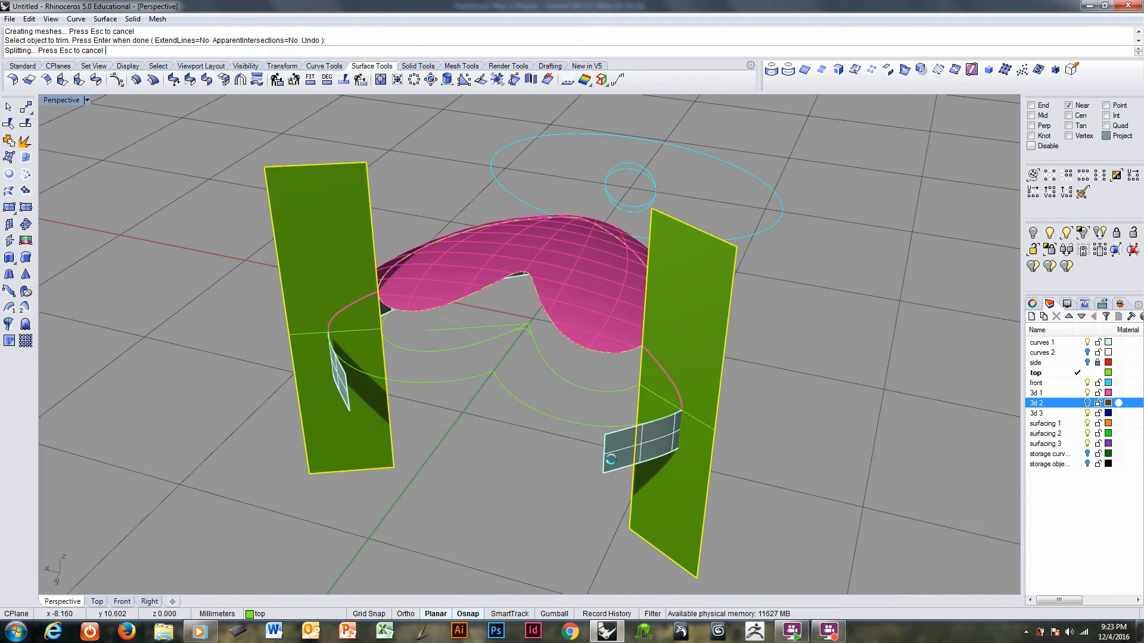
{"action": "right_click_drag", "start_coordinate": [419, 413], "coordinate": [366, 406]}
{"action": "left_click", "coordinate": [362, 441]}
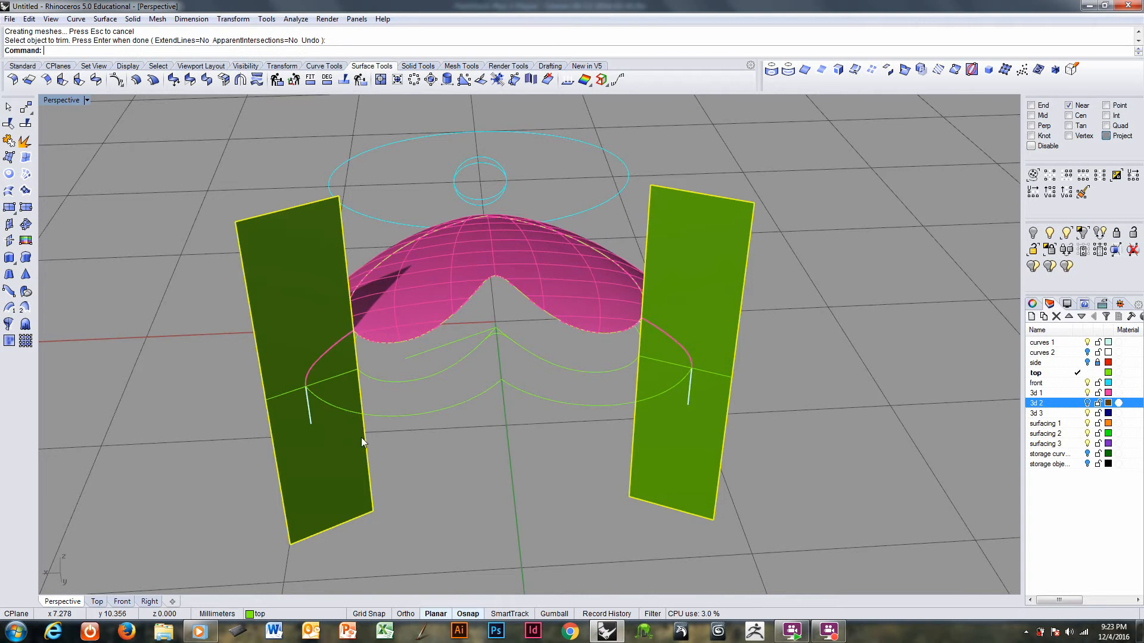
{"action": "key", "text": "Return"}
- Delete both vertical cutting planes
{"action": "right_click_drag", "start_coordinate": [477, 478], "coordinate": [399, 423]}
{"action": "left_click", "coordinate": [476, 419]}
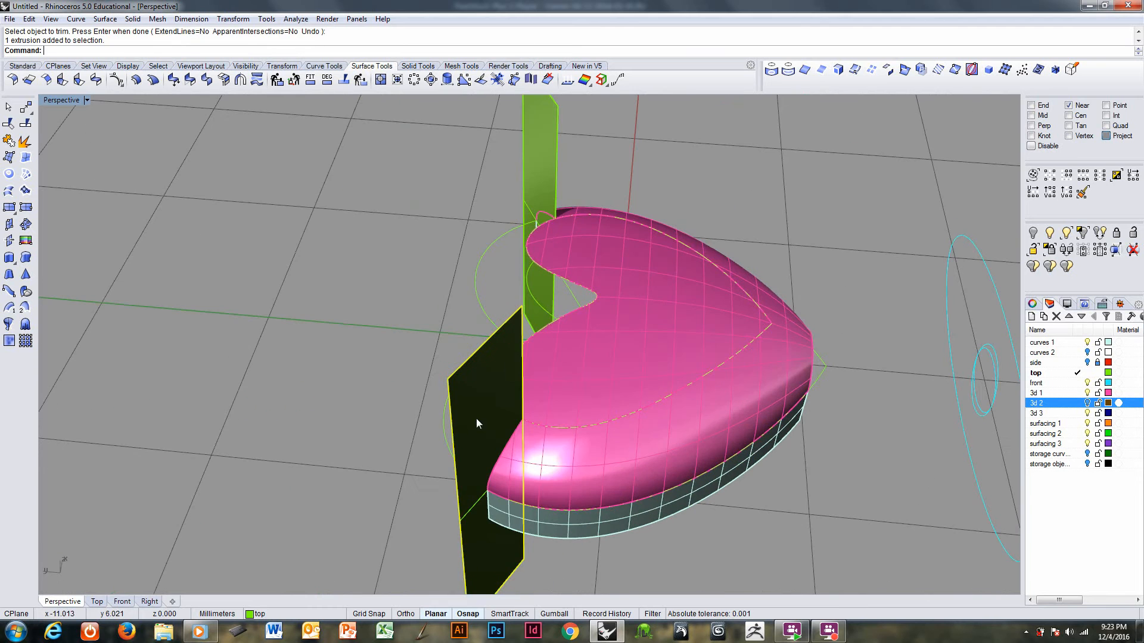
{"action": "left_click", "coordinate": [541, 199]}
{"action": "key", "text": "Delete"}
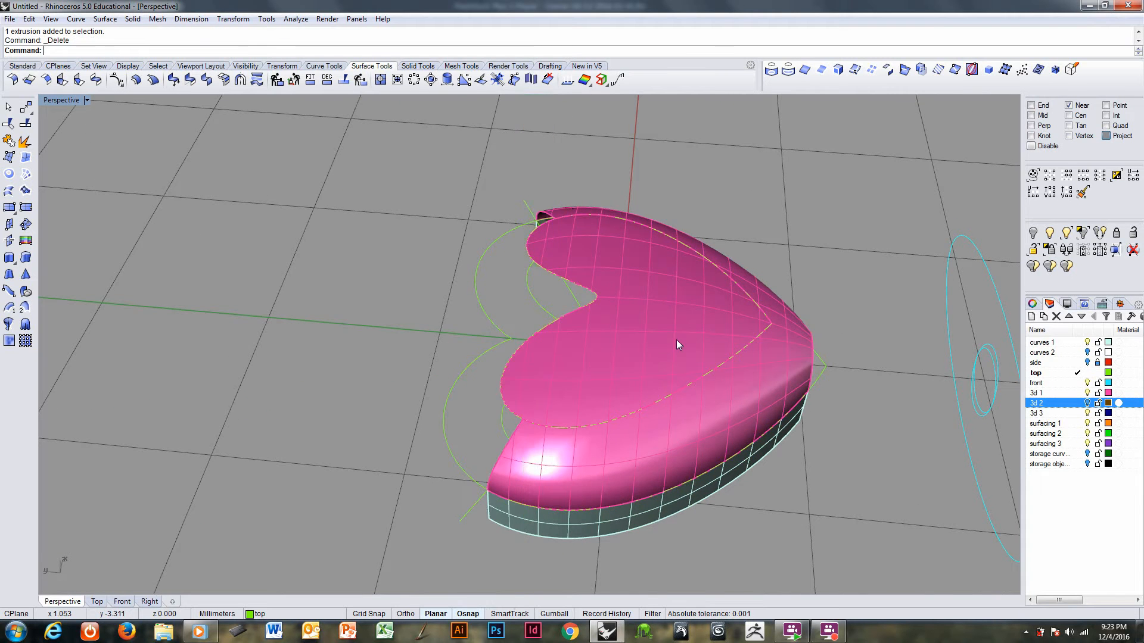
- Join the heart-shaped top piece and the remaining outer dome piece into one polysurface
{"action": "mouse_move", "coordinate": [677, 340]}
{"action": "right_mouse_down"}
{"action": "mouse_move", "coordinate": [595, 410]}
{"action": "mouse_move", "coordinate": [631, 416]}
{"action": "mouse_move", "coordinate": [684, 324]}
{"action": "mouse_move", "coordinate": [643, 337]}
{"action": "mouse_move", "coordinate": [631, 357]}
{"action": "mouse_move", "coordinate": [663, 358]}
{"action": "right_mouse_up"}
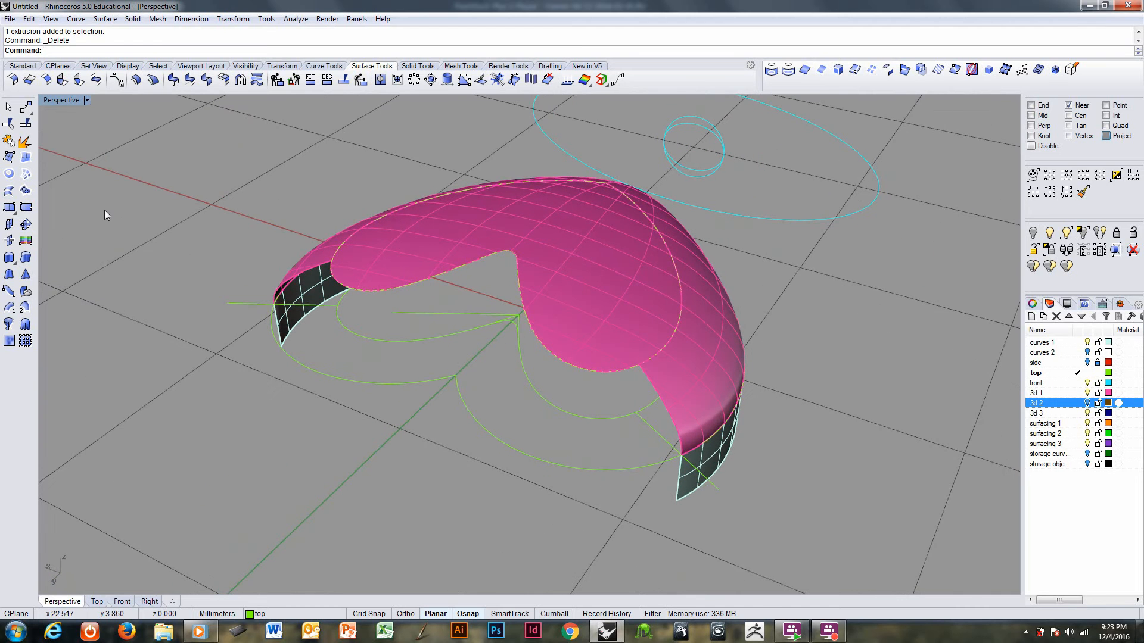
{"action": "left_click", "coordinate": [689, 392]}
{"action": "left_click", "coordinate": [644, 347]}
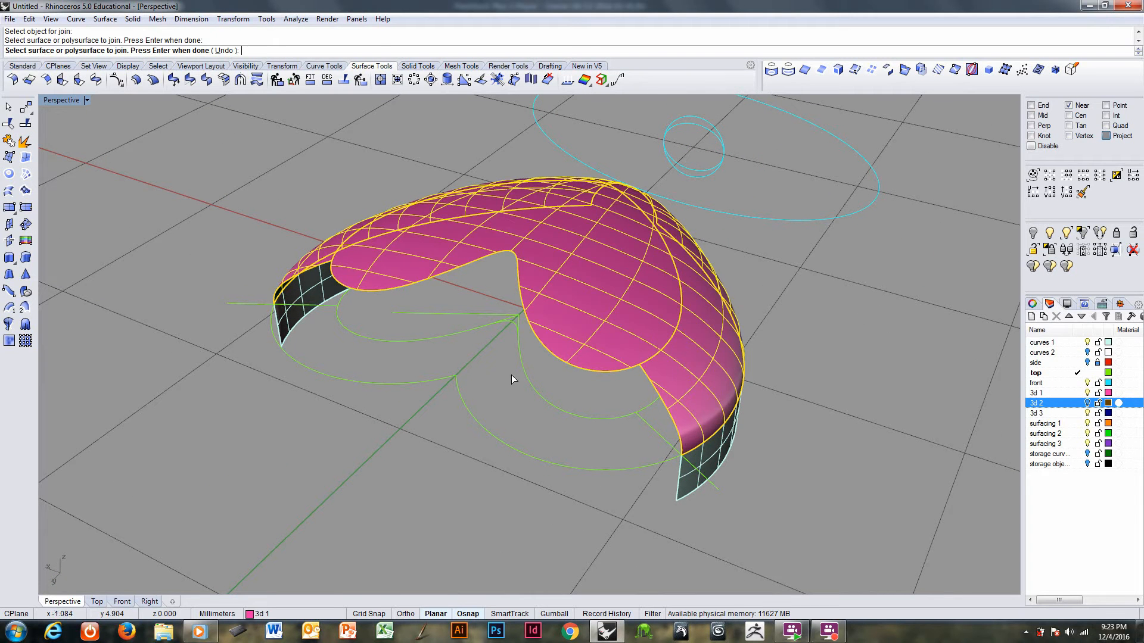
{"action": "key", "text": "Return"}
{"action": "mouse_move", "coordinate": [790, 438]}
{"action": "right_mouse_down"}
{"action": "mouse_move", "coordinate": [774, 473]}
{"action": "mouse_move", "coordinate": [795, 455]}
{"action": "right_mouse_up"}
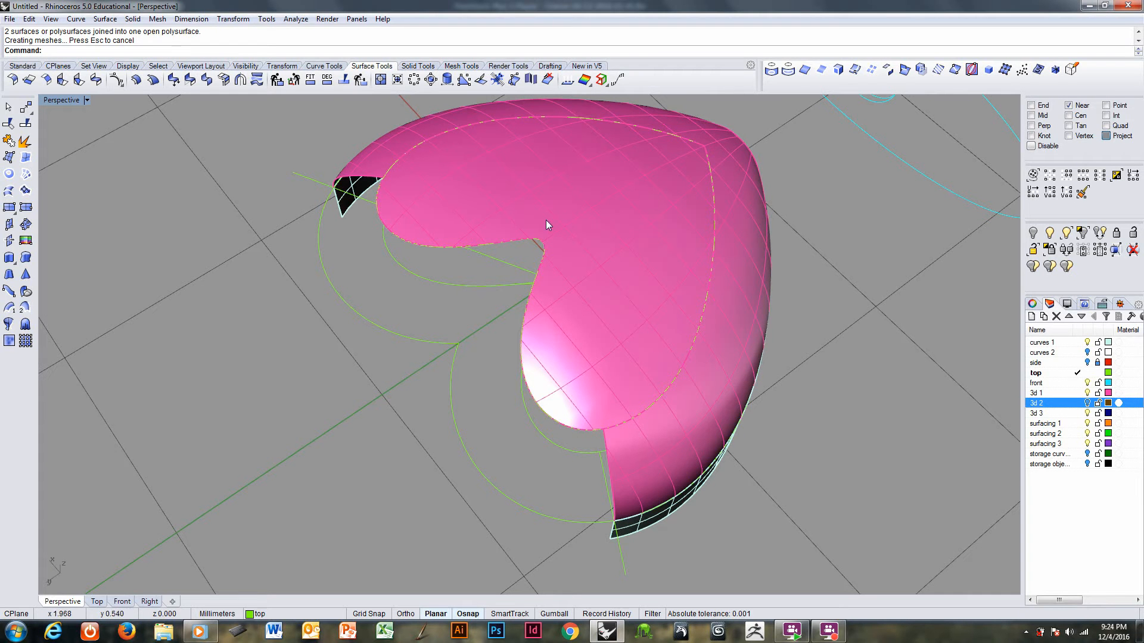
- Try extracting the wireframe of the joined dome and undo it
{"action": "right_click_drag", "start_coordinate": [557, 262], "coordinate": [561, 279]}
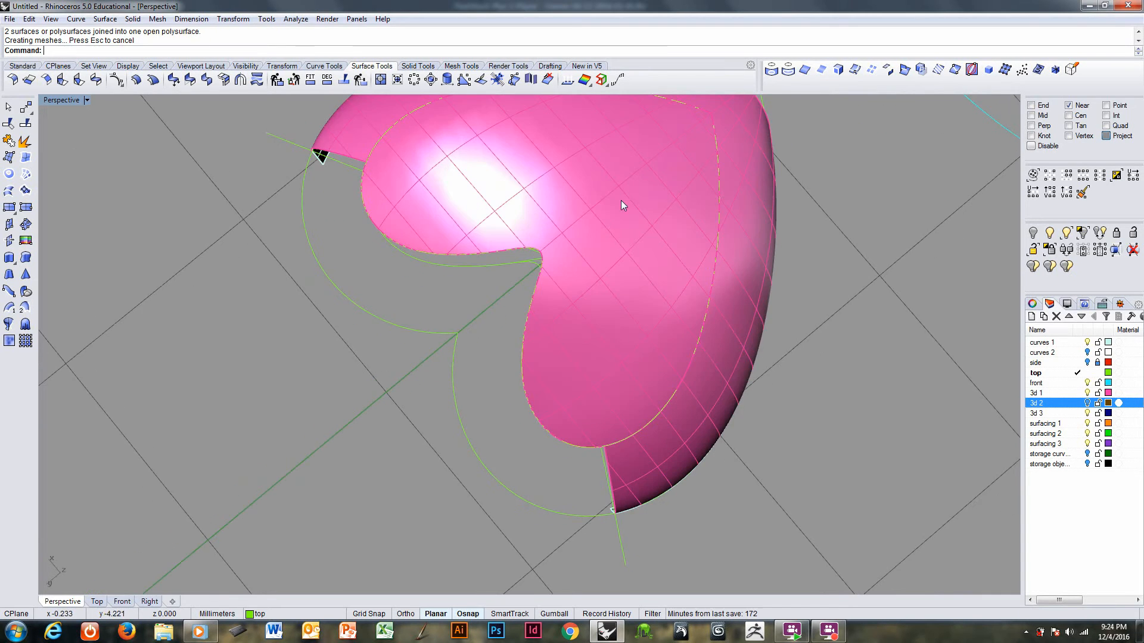
{"action": "right_click_drag", "start_coordinate": [621, 205], "coordinate": [629, 235]}
{"action": "left_click", "coordinate": [613, 280]}
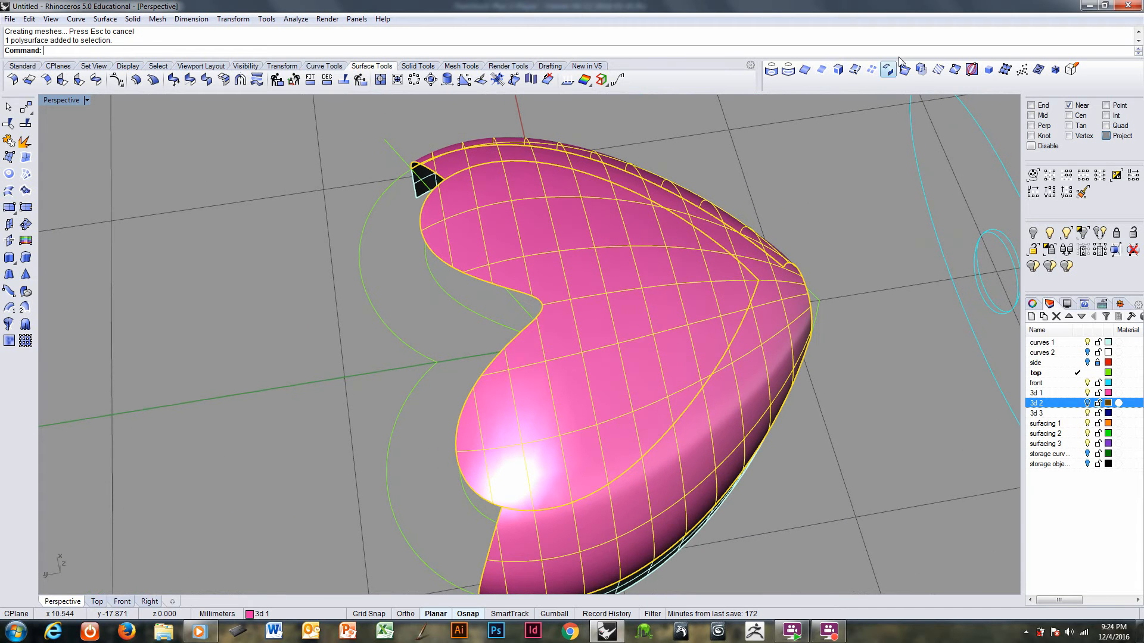
{"action": "left_click", "coordinate": [872, 71]}
{"action": "key", "text": "ctrl+z"}
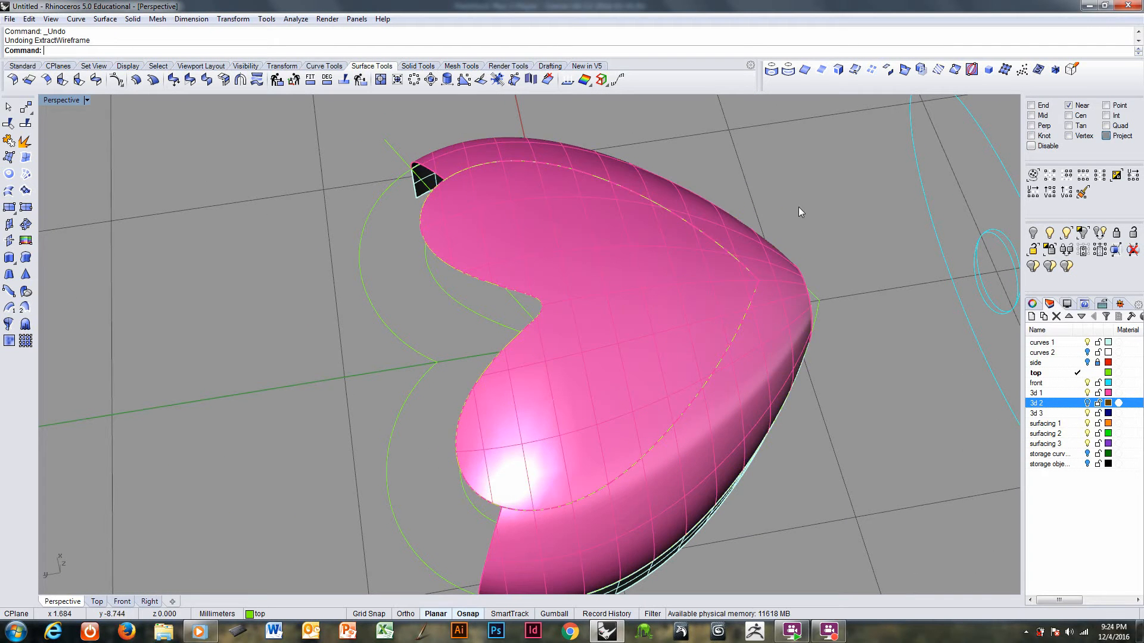
- Extract the V-direction isocurve running from the notch to the heart's point on the top surface, using the End snap
{"action": "left_click", "coordinate": [855, 70]}
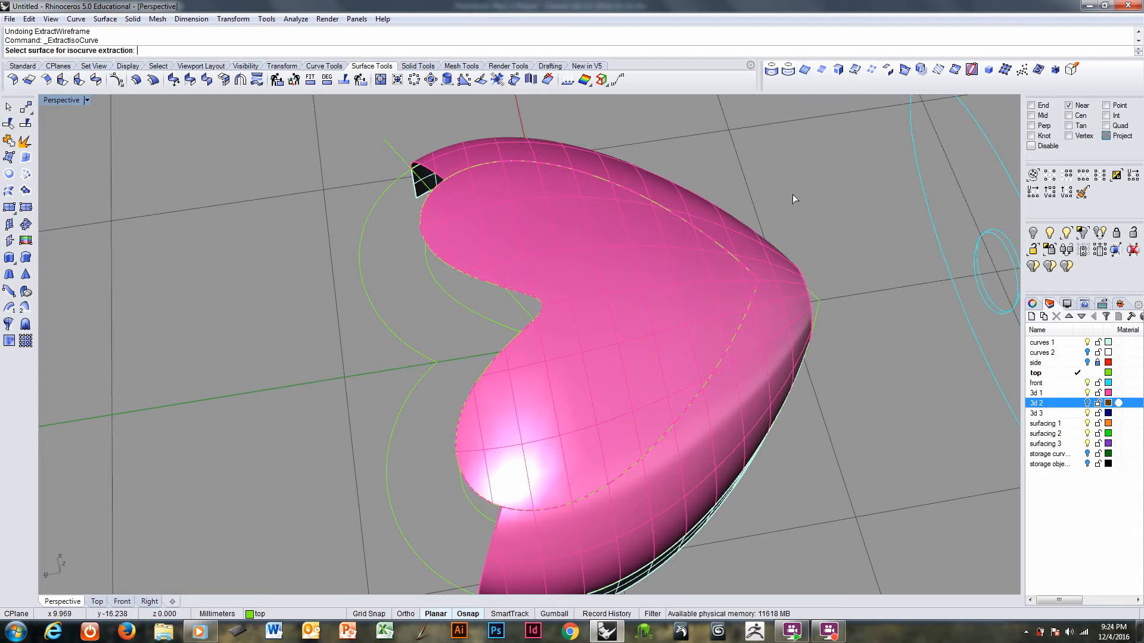
{"action": "left_click", "coordinate": [719, 320]}
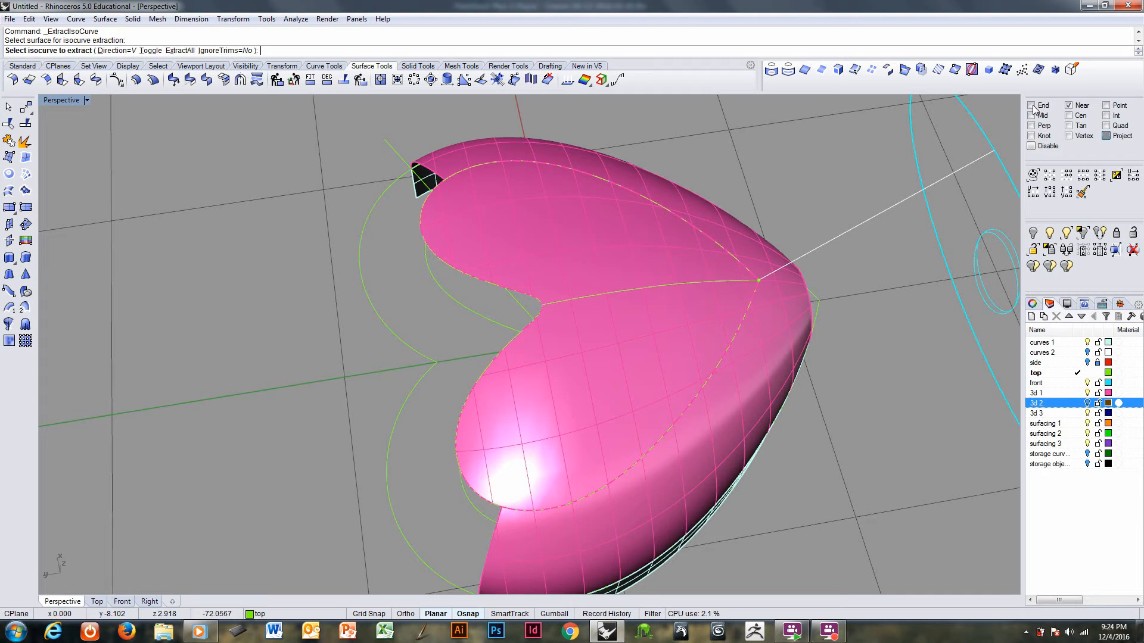
{"action": "left_click", "coordinate": [766, 286]}
{"action": "key", "text": "Return"}
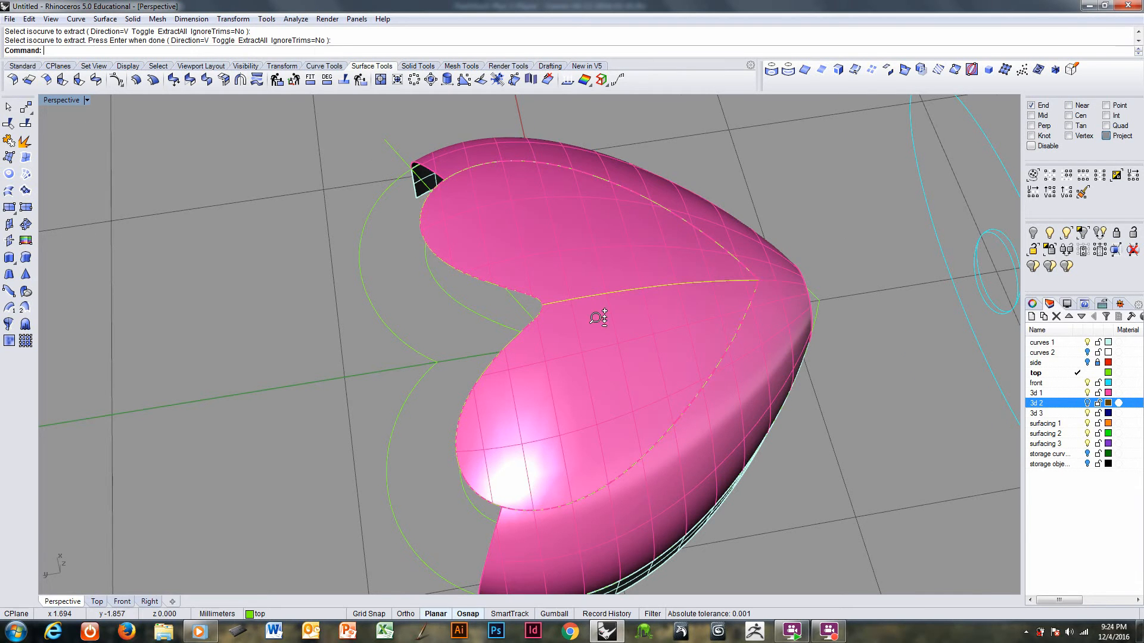
- Set the construction plane to world Right and draw a vertical line downward from the notch of the outer heart curve
{"action": "scroll", "coordinate": [599, 324], "scroll_direction": "down", "scroll_amount": 3}
{"action": "right_click_drag", "start_coordinate": [599, 323], "coordinate": [590, 296]}
{"action": "scroll", "coordinate": [591, 277], "scroll_direction": "up", "scroll_amount": 5}
{"action": "key", "text": "F4"}
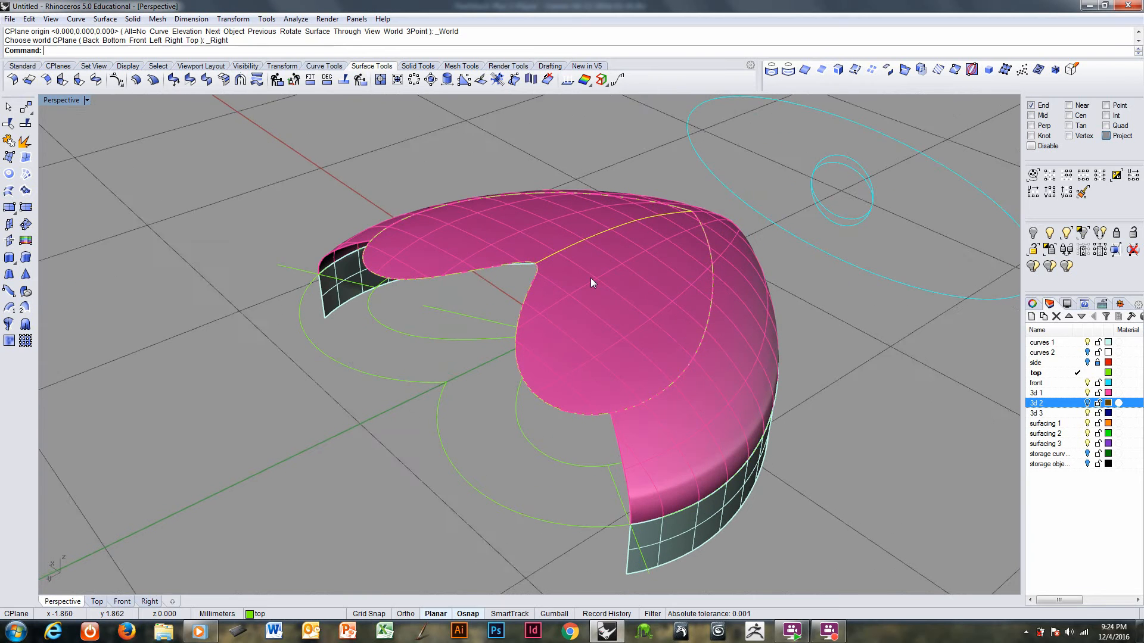
{"action": "right_click_drag", "start_coordinate": [473, 376], "coordinate": [504, 352], "text": "shift"}
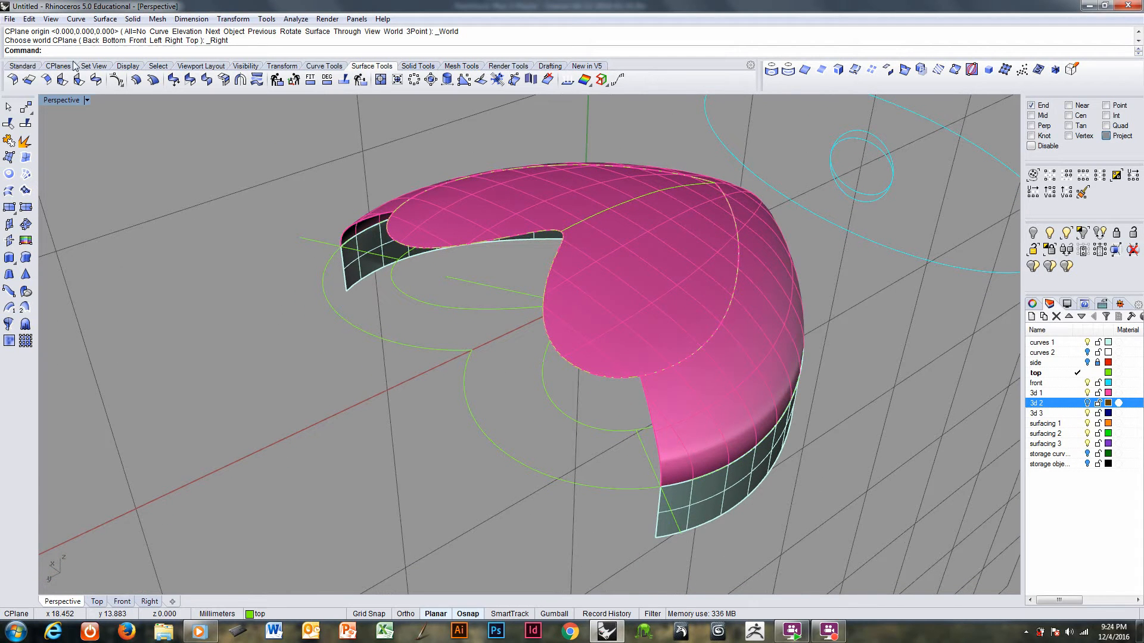
{"action": "left_click", "coordinate": [325, 67]}
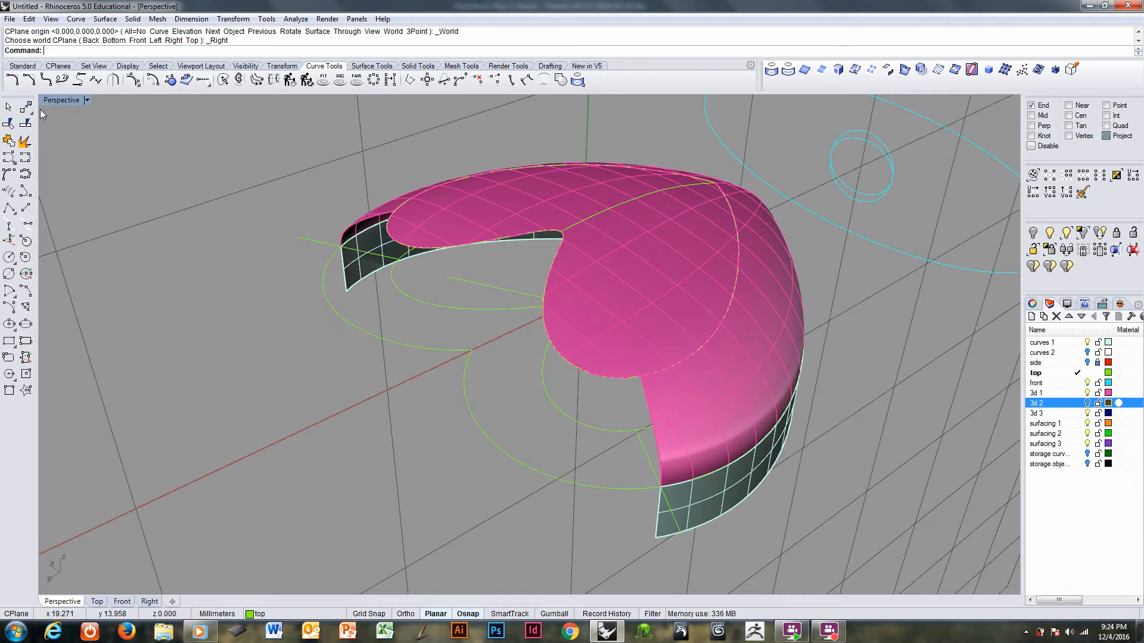
{"action": "left_click", "coordinate": [26, 208]}
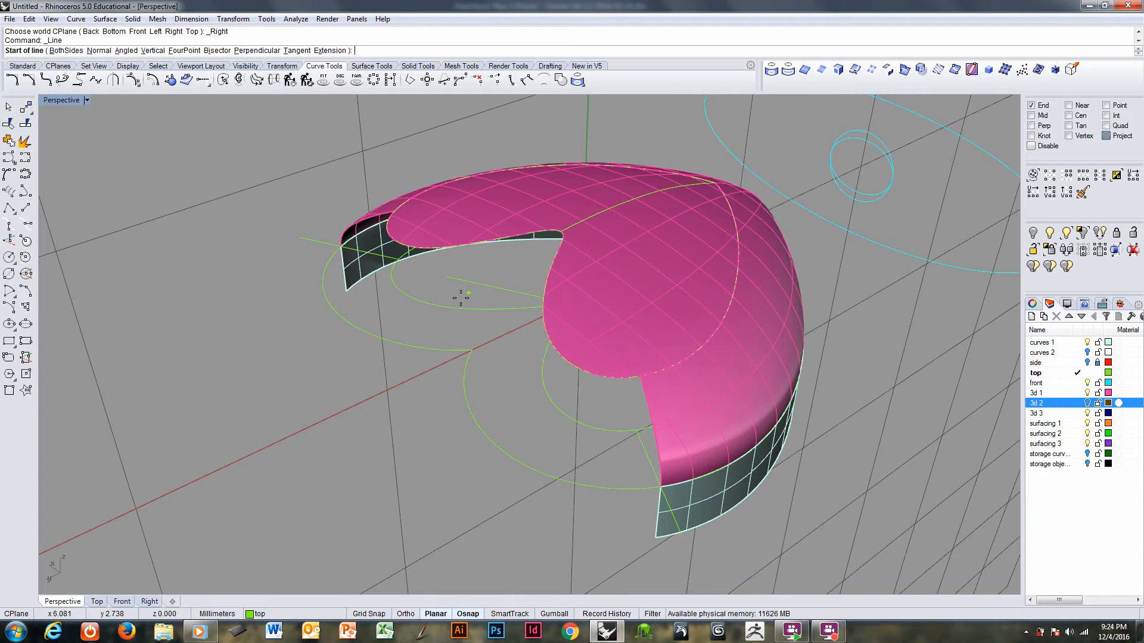
{"action": "left_click", "coordinate": [472, 339]}
{"action": "left_click", "coordinate": [477, 460]}
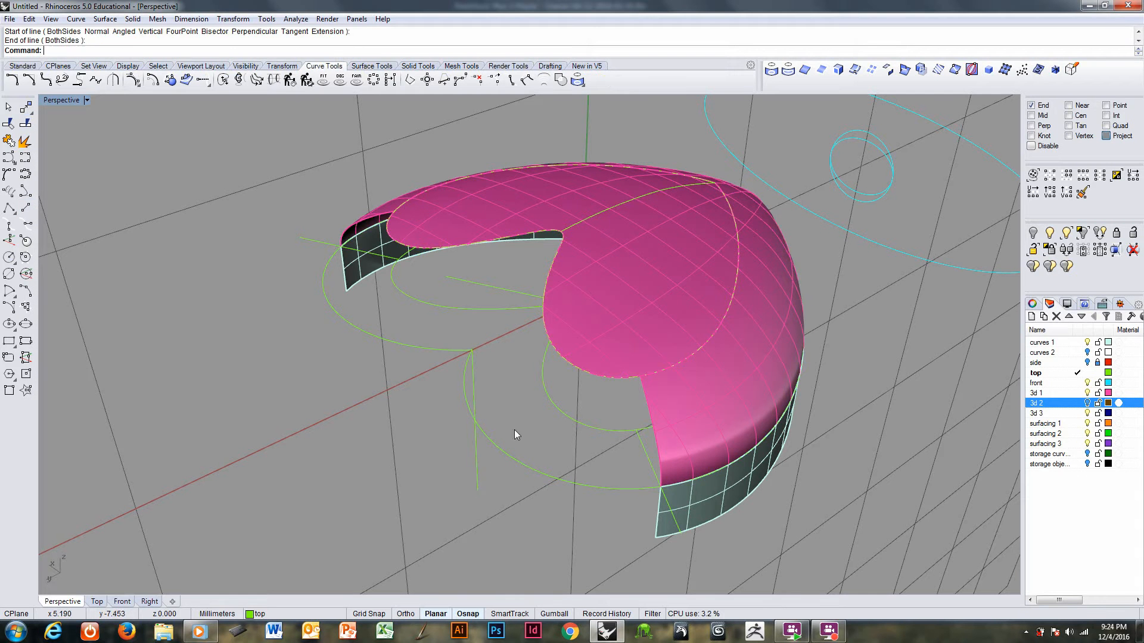
- Start an adjustable curve blend between the vertical line and the extracted isocurve at the dome's notch
{"action": "mouse_move", "coordinate": [521, 346]}
{"action": "right_mouse_down"}
{"action": "mouse_move", "coordinate": [533, 352]}
{"action": "mouse_move", "coordinate": [420, 250]}
{"action": "right_mouse_up"}
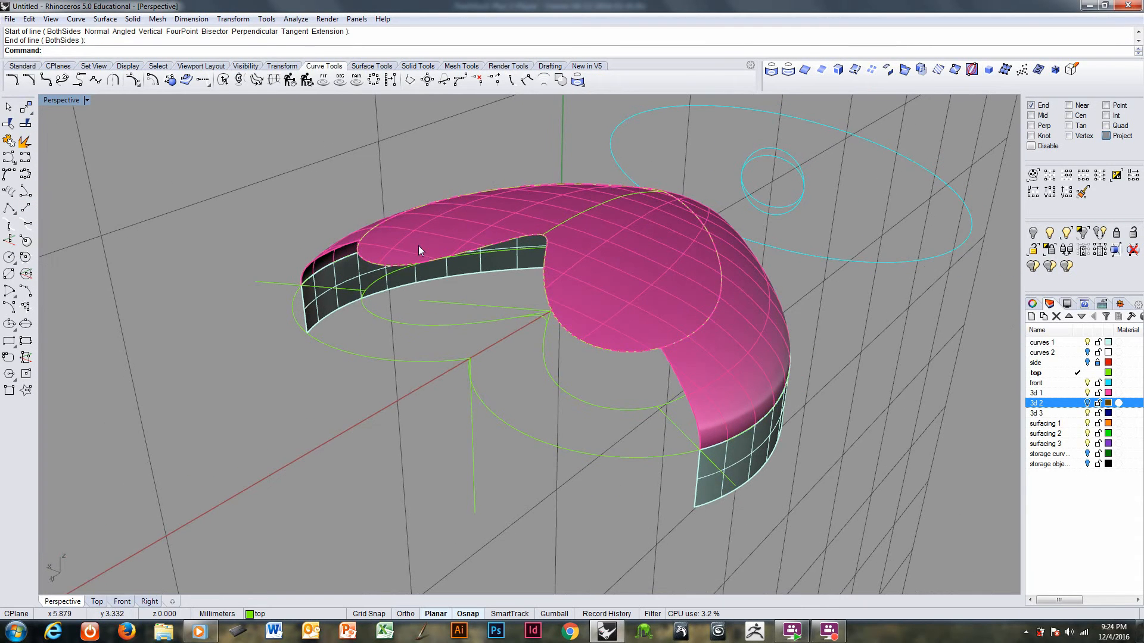
{"action": "left_click", "coordinate": [77, 19]}
{"action": "mouse_move", "coordinate": [149, 327]}
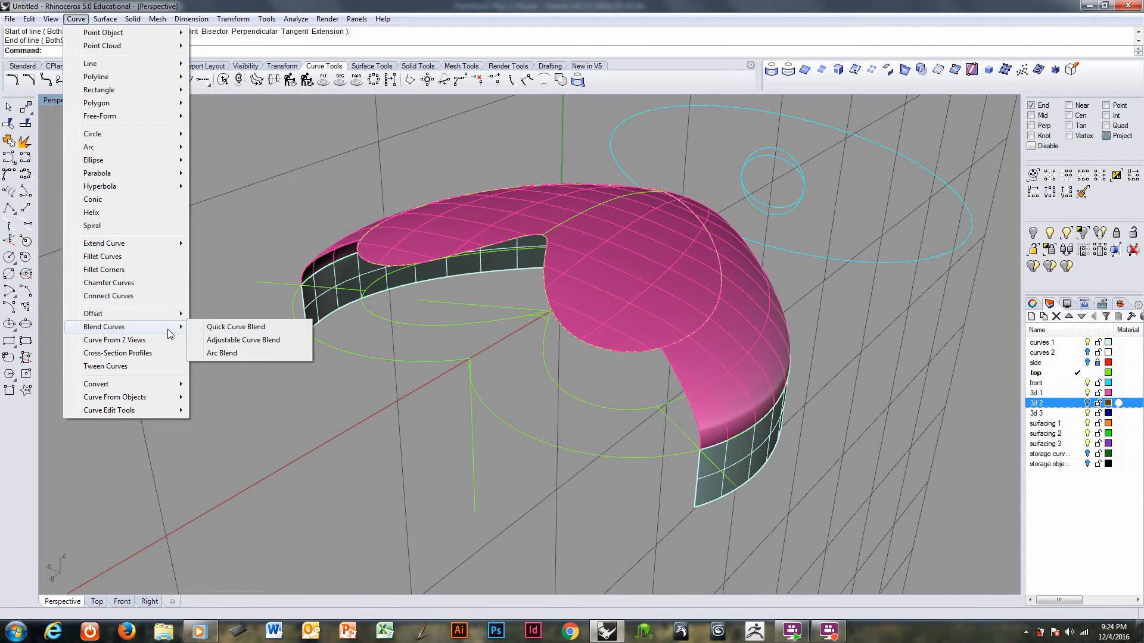
{"action": "left_click", "coordinate": [253, 342]}
{"action": "left_click", "coordinate": [470, 394]}
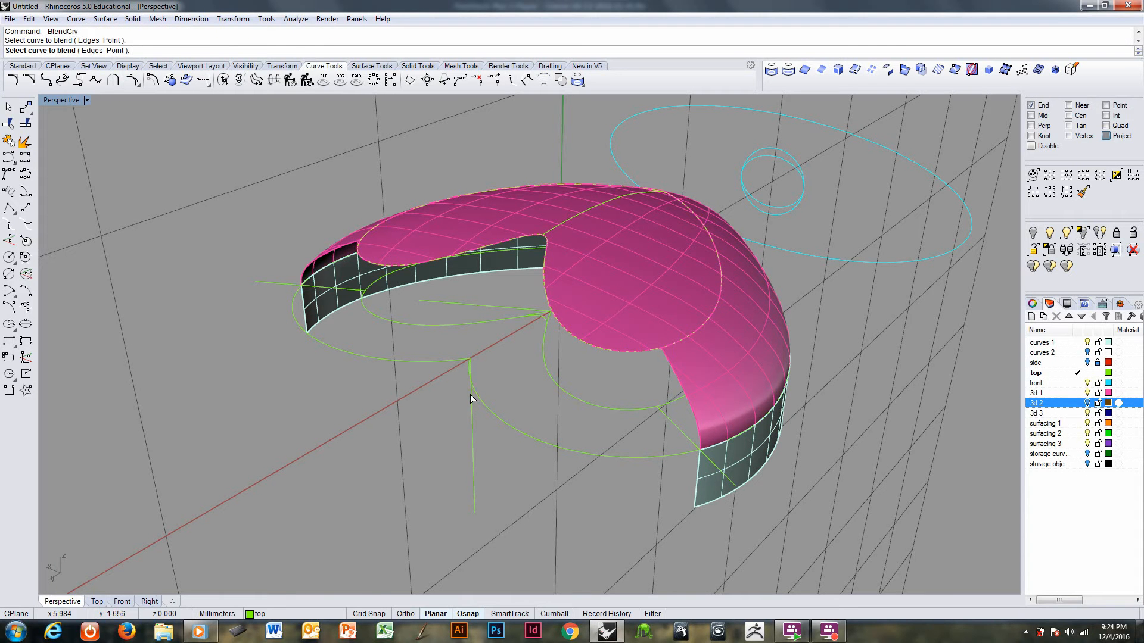
{"action": "left_click", "coordinate": [553, 234]}
- Reshape the blend into a fuller arc by raising its lower-end handle, keep Curvature continuity at both ends, and accept it
{"action": "scroll", "coordinate": [494, 298], "scroll_direction": "up", "scroll_amount": 5}
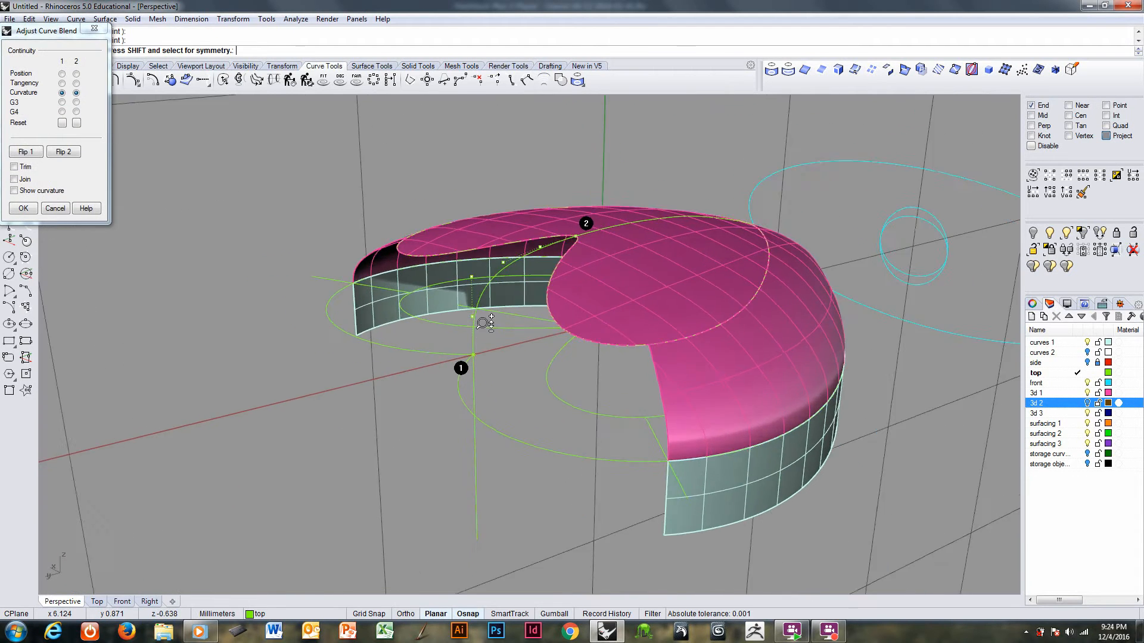
{"action": "left_click_drag", "start_coordinate": [469, 300], "coordinate": [466, 203]}
{"action": "left_click", "coordinate": [468, 288]}
{"action": "left_click_drag", "start_coordinate": [469, 329], "coordinate": [474, 341]}
{"action": "left_click_drag", "start_coordinate": [467, 251], "coordinate": [465, 199]}
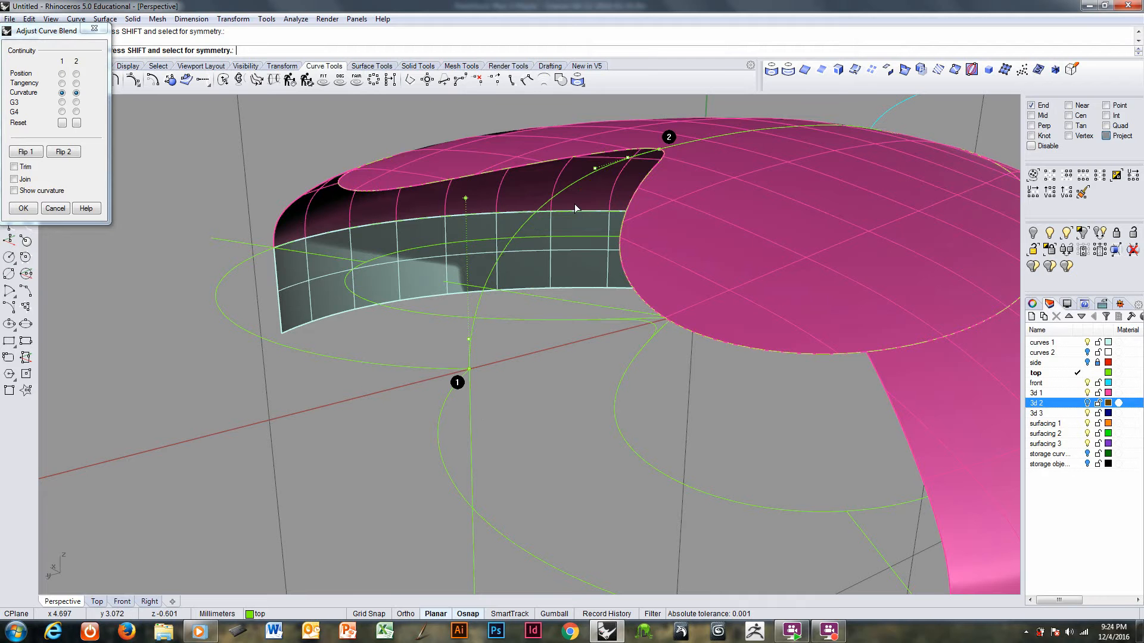
{"action": "scroll", "coordinate": [536, 322], "scroll_direction": "down", "scroll_amount": 3}
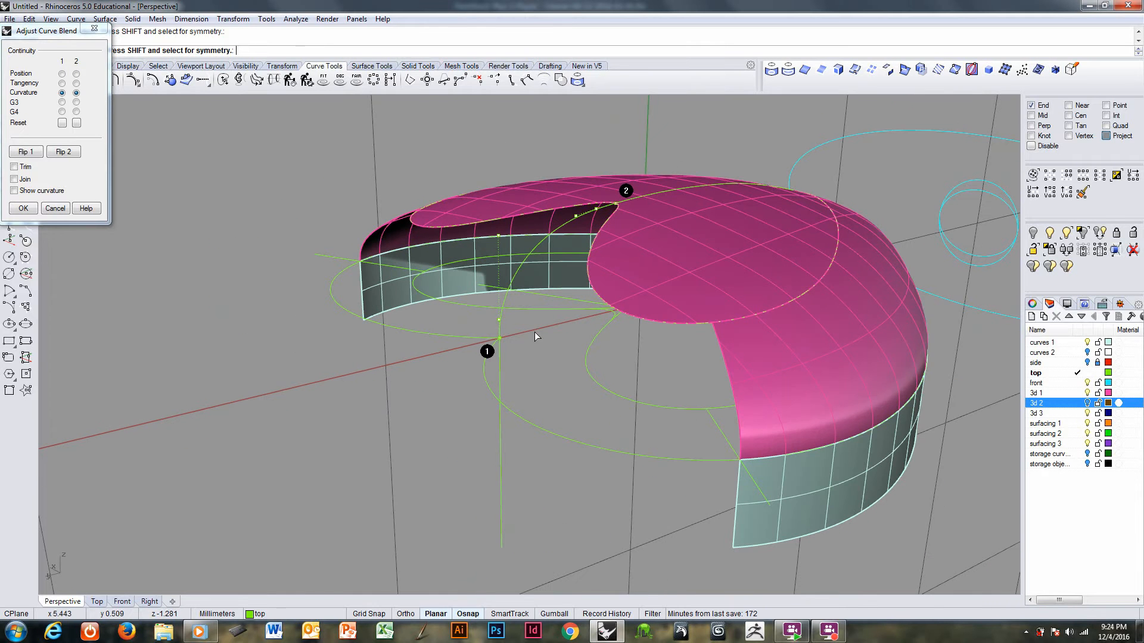
{"action": "right_click", "coordinate": [539, 346]}
- Set the construction plane to world Top and limit the object snaps to Near with Project on
{"action": "right_click_drag", "start_coordinate": [551, 322], "coordinate": [643, 363]}
{"action": "key", "text": "F4"}
{"action": "right_click_drag", "start_coordinate": [659, 284], "coordinate": [867, 215]}
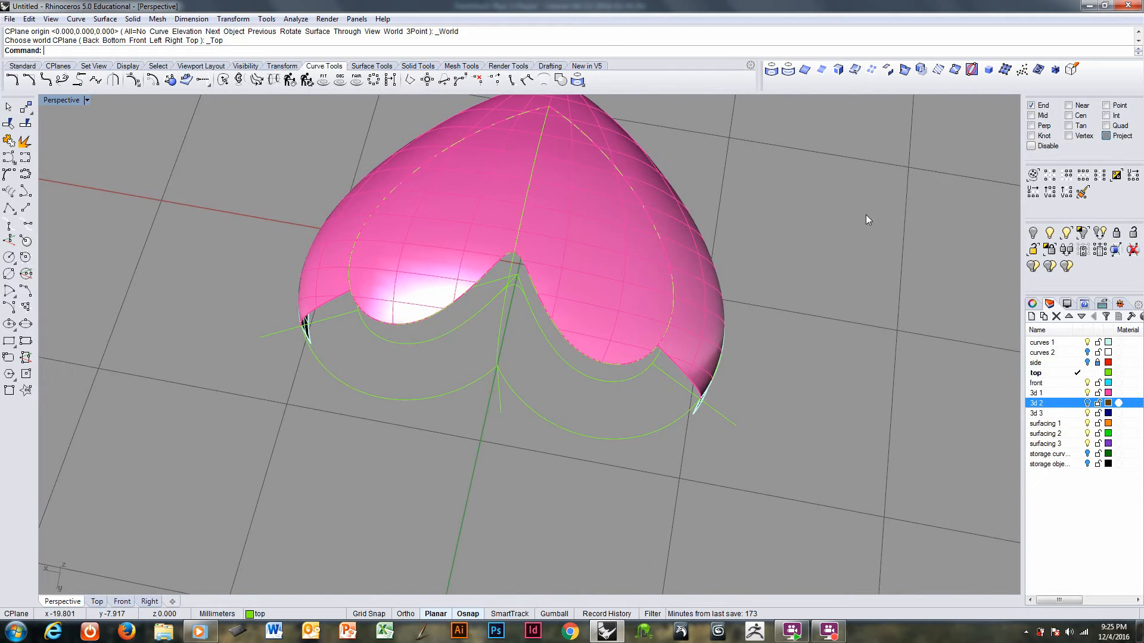
{"action": "left_click", "coordinate": [1106, 135]}
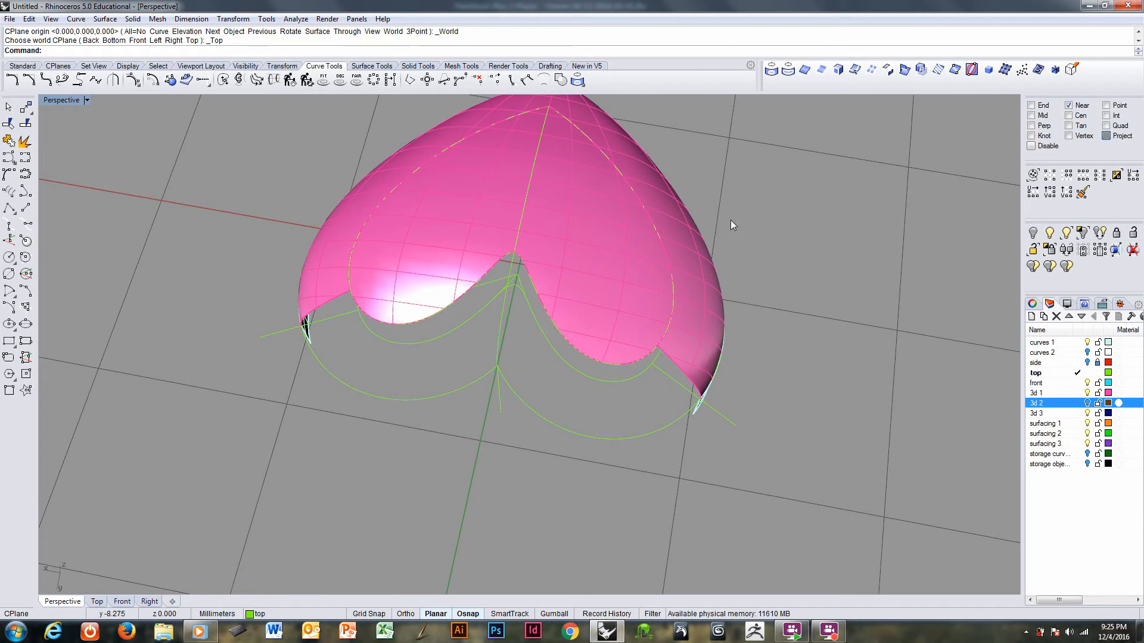
{"action": "key", "text": "ctrl+shift+h"}
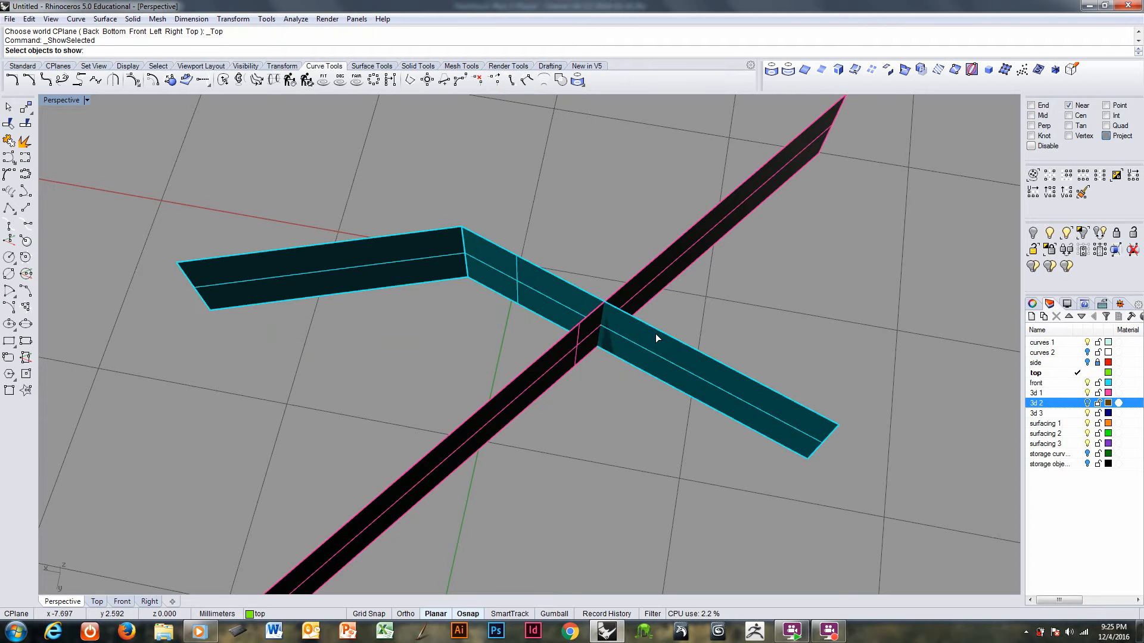
{"action": "key", "text": "Escape"}
{"action": "right_click_drag", "start_coordinate": [656, 334], "coordinate": [502, 367]}
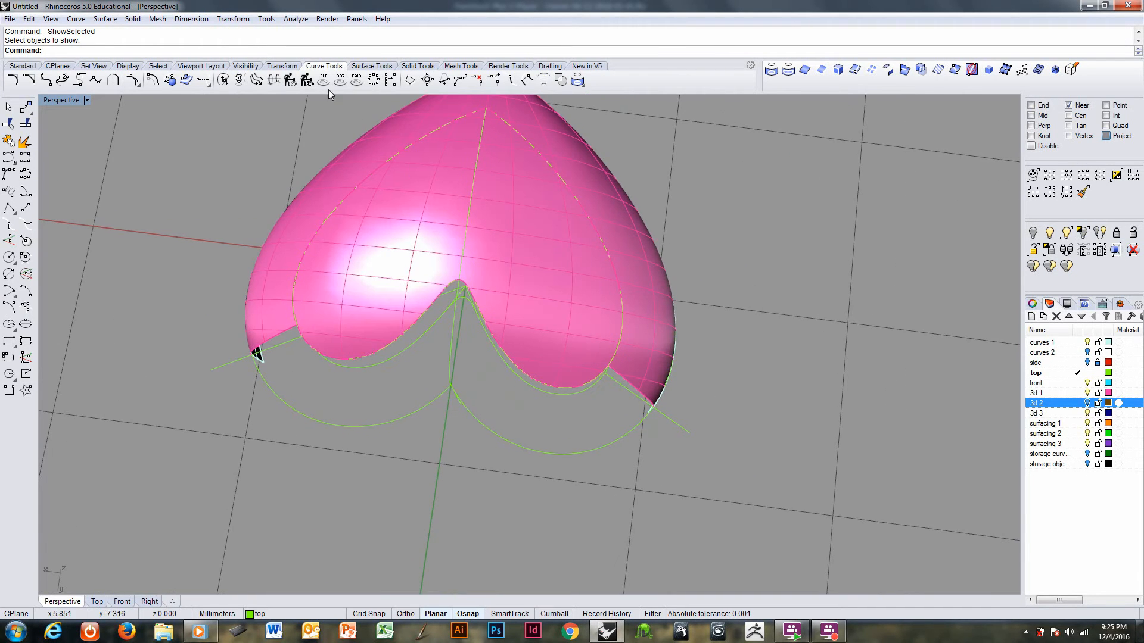
{"action": "left_click", "coordinate": [359, 67]}
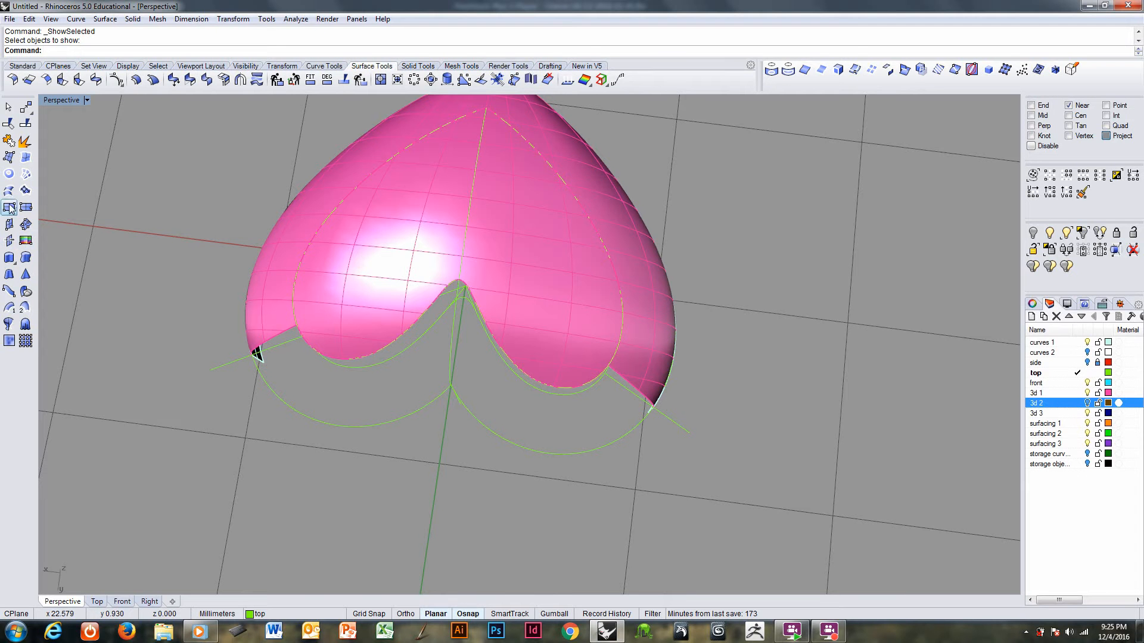
{"action": "left_click", "coordinate": [10, 244]}
{"action": "left_click", "coordinate": [541, 270]}
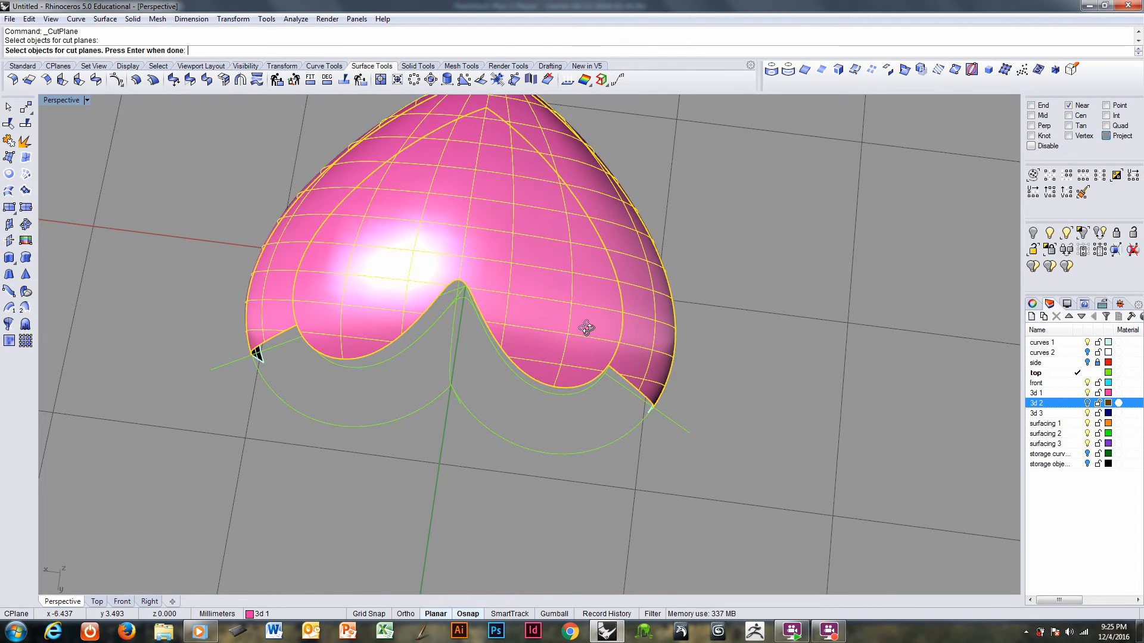
{"action": "right_click_drag", "start_coordinate": [588, 328], "coordinate": [622, 349]}
{"action": "right_click_drag", "start_coordinate": [637, 401], "coordinate": [570, 420]}
{"action": "key", "text": "Escape"}
- Split the outer heart curve with the straight lines crossing it at the open ends of the dome
{"action": "left_click", "coordinate": [604, 422]}
{"action": "right_click_drag", "start_coordinate": [76, 210], "coordinate": [119, 226]}
{"action": "left_click", "coordinate": [30, 127]}
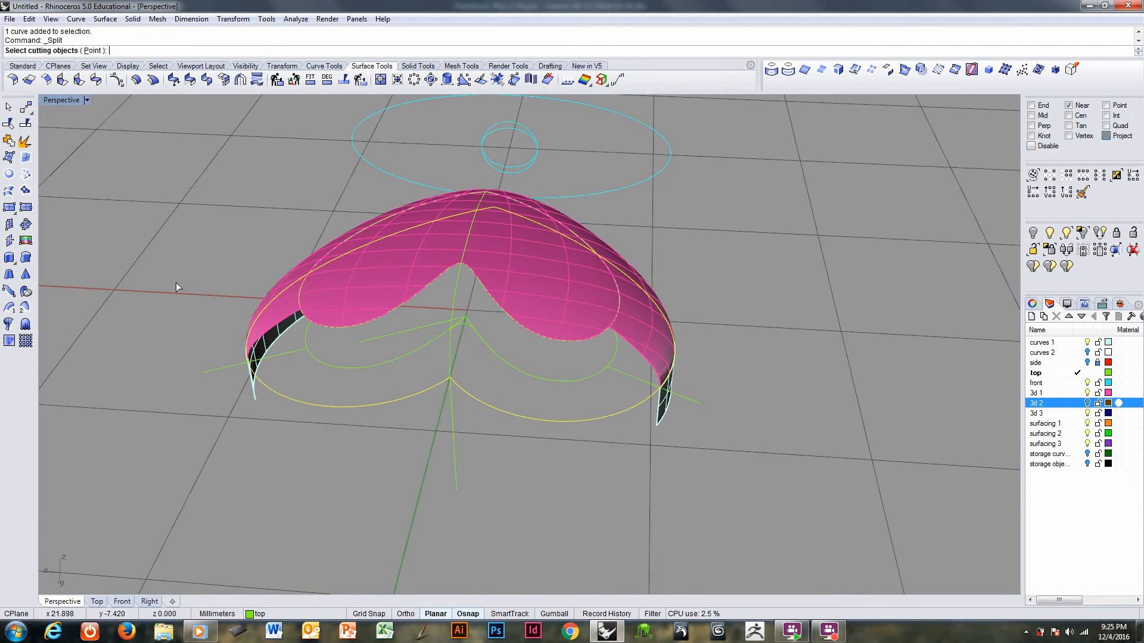
{"action": "left_click", "coordinate": [205, 372]}
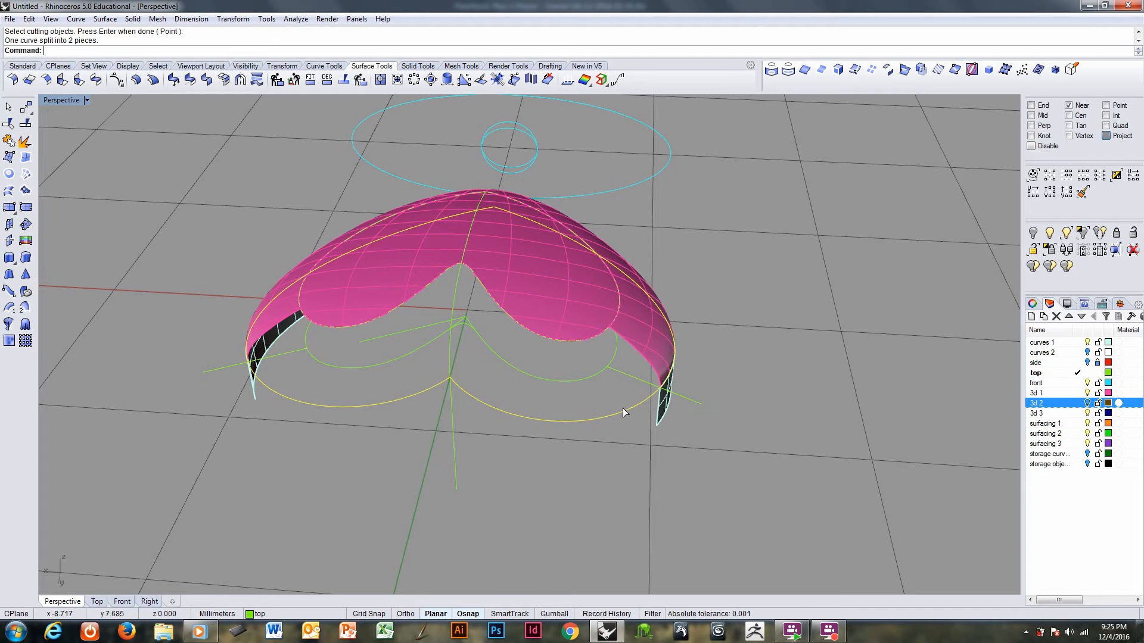
{"action": "key", "text": "Return"}
- Make curves 1 the current layer and extrude the two-lobed curve piece one-sided down to the existing side band's lower end, with Project snap off
{"action": "right_click_drag", "start_coordinate": [606, 439], "coordinate": [1020, 365]}
{"action": "left_click", "coordinate": [1080, 343]}
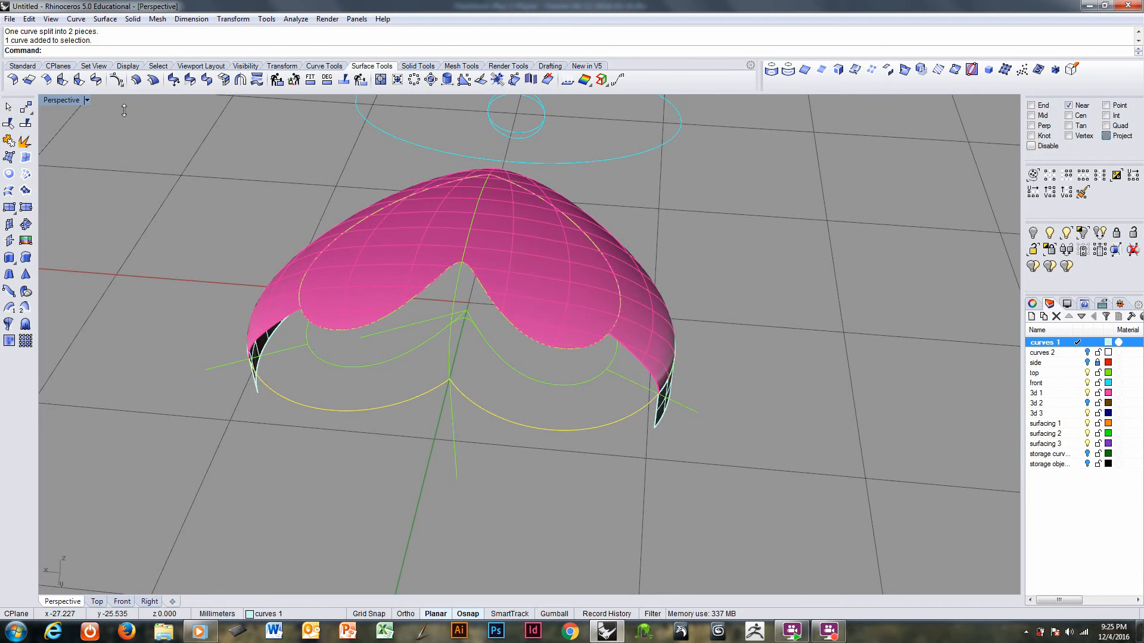
{"action": "left_click", "coordinate": [10, 259]}
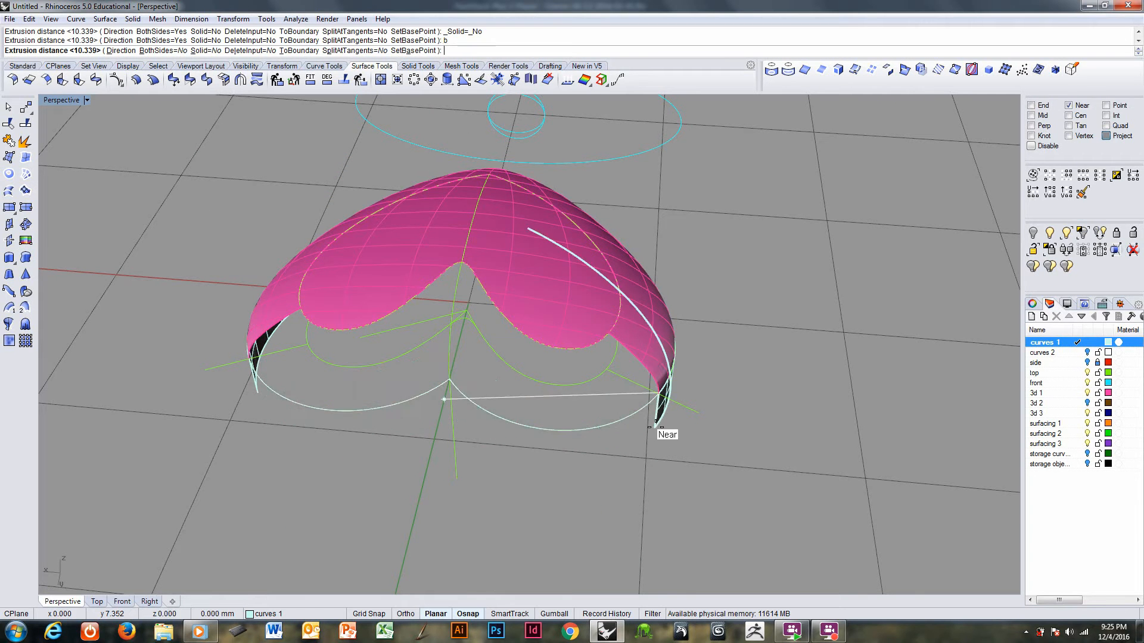
{"action": "type", "text": "b"}
{"action": "key", "text": "Return"}
{"action": "left_click", "coordinate": [1040, 107]}
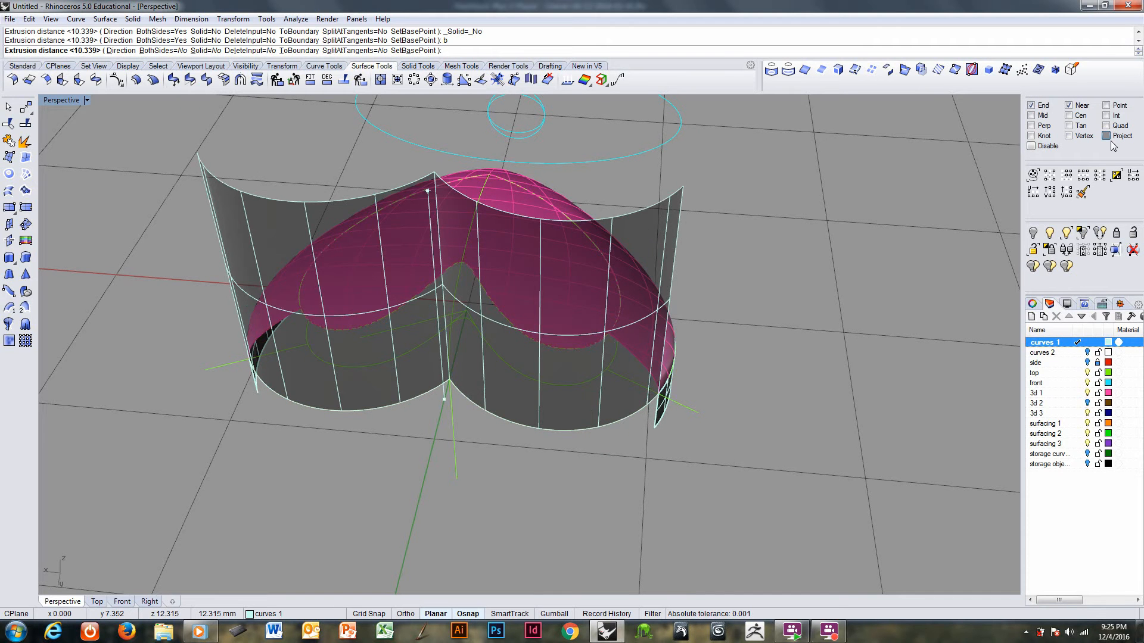
{"action": "left_click", "coordinate": [653, 435]}
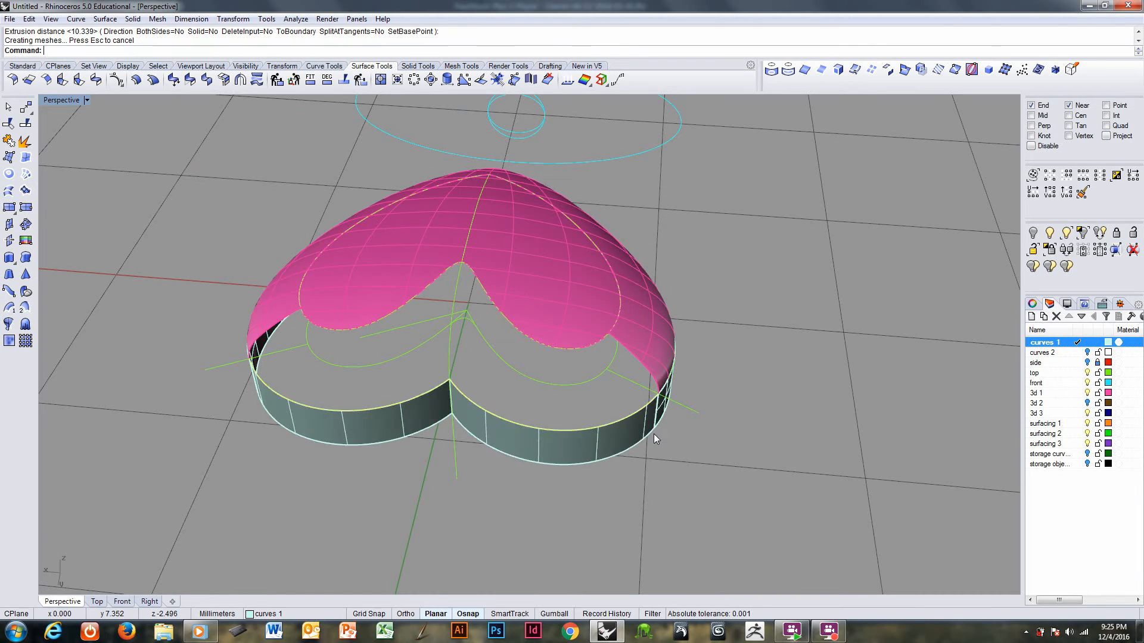
- Join the extruded two-lobed band with both existing side bands under the dome
{"action": "mouse_move", "coordinate": [573, 458]}
{"action": "right_mouse_down"}
{"action": "mouse_move", "coordinate": [578, 421]}
{"action": "mouse_move", "coordinate": [565, 443]}
{"action": "right_mouse_up"}
{"action": "right_click_drag", "start_coordinate": [538, 350], "coordinate": [545, 436], "text": "ctrl"}
{"action": "right_click_drag", "start_coordinate": [645, 425], "coordinate": [581, 394]}
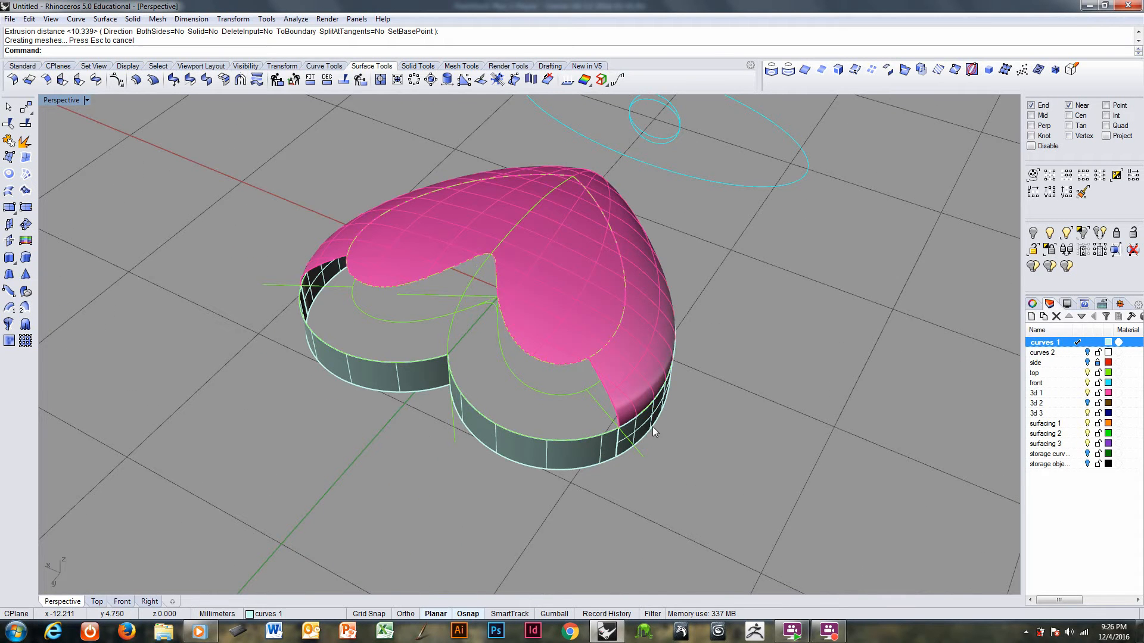
{"action": "left_click", "coordinate": [652, 427]}
{"action": "left_click", "coordinate": [599, 455], "text": "shift"}
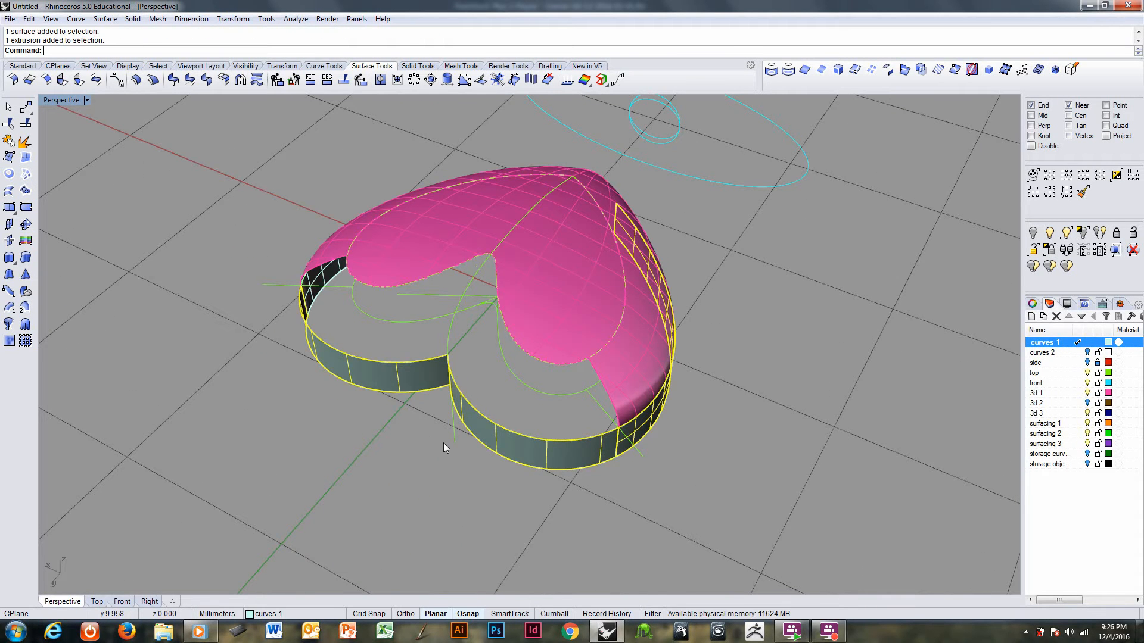
{"action": "left_click", "coordinate": [325, 276], "text": "shift"}
{"action": "left_click", "coordinate": [12, 124]}
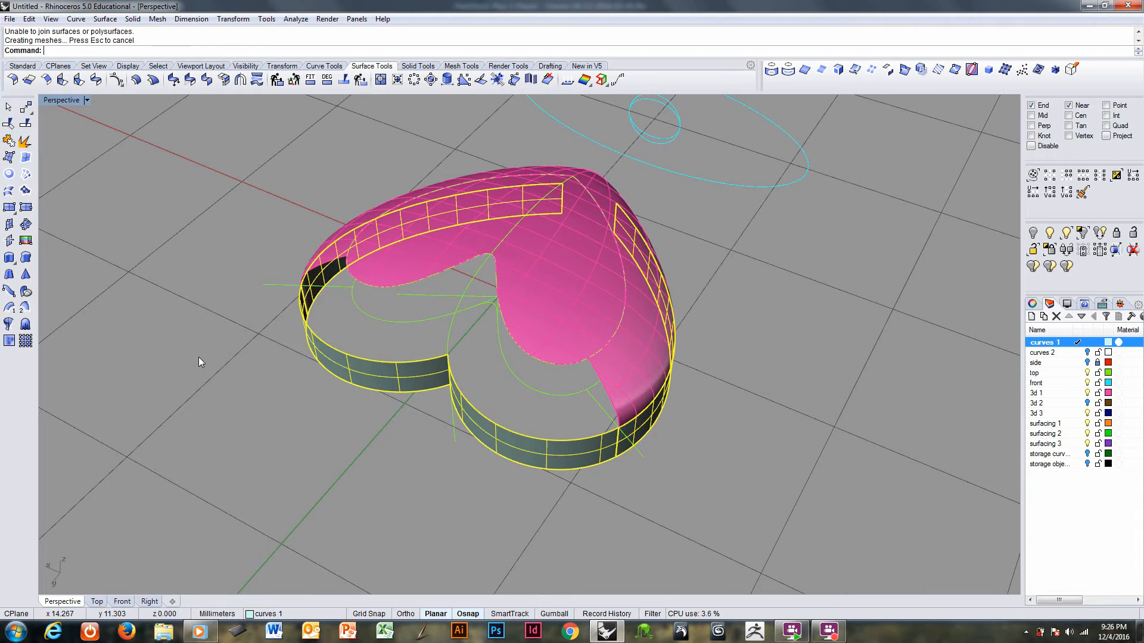
- Create cut planes through the dome and joined band using projected Near snaps, one across a lobe's tip and another nearer the notch
{"action": "right_click_drag", "start_coordinate": [199, 356], "coordinate": [166, 327]}
{"action": "left_click", "coordinate": [9, 241]}
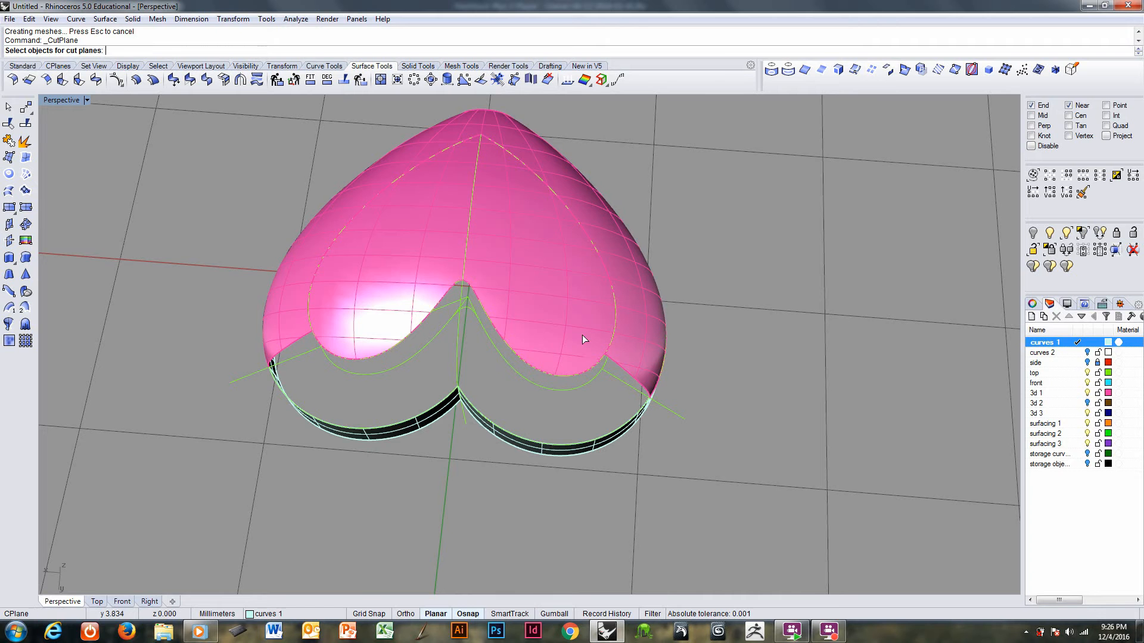
{"action": "left_click", "coordinate": [581, 334]}
{"action": "left_click", "coordinate": [582, 435]}
{"action": "right_click_drag", "start_coordinate": [585, 390], "coordinate": [586, 403]}
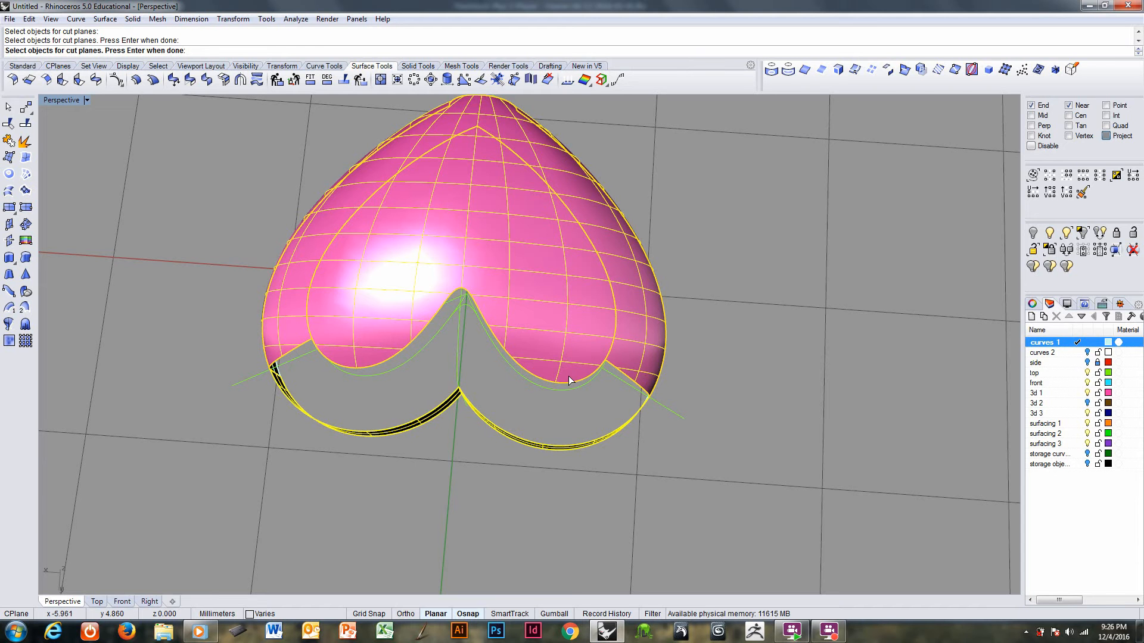
{"action": "key", "text": "Return"}
{"action": "right_click_drag", "start_coordinate": [575, 376], "coordinate": [573, 387]}
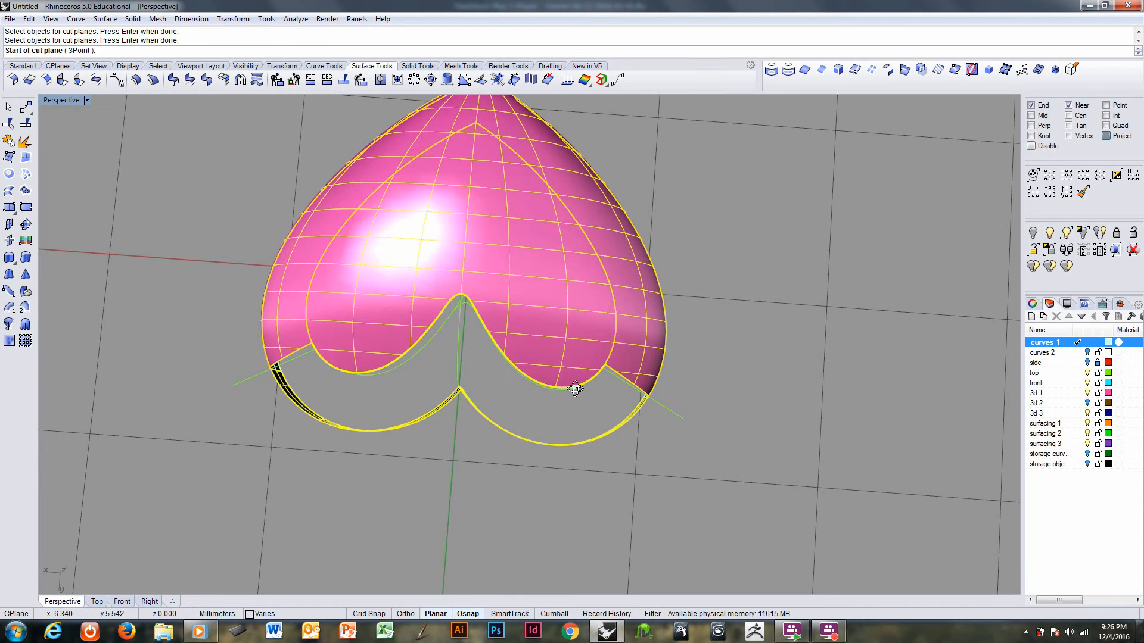
{"action": "left_click", "coordinate": [566, 389]}
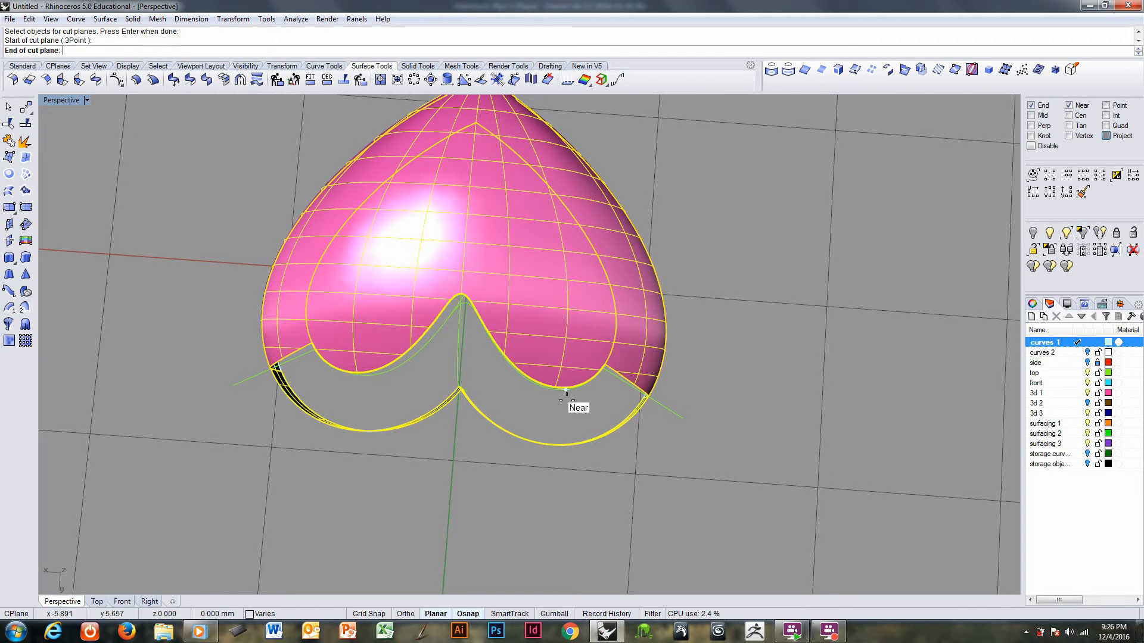
{"action": "left_click", "coordinate": [582, 523]}
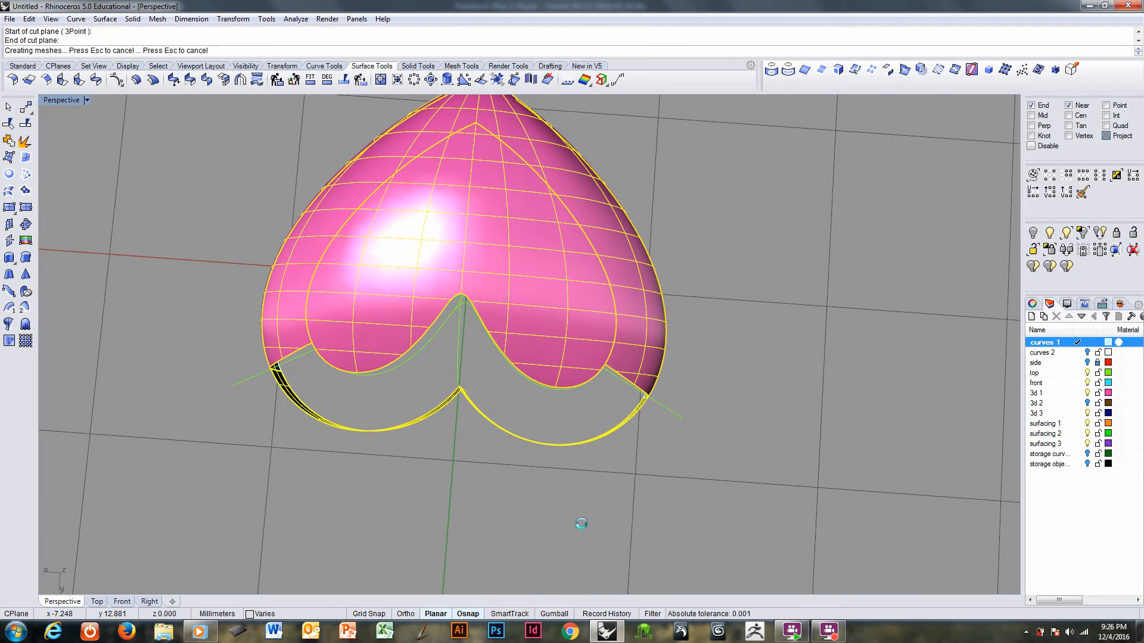
{"action": "right_click_drag", "start_coordinate": [582, 524], "coordinate": [535, 411]}
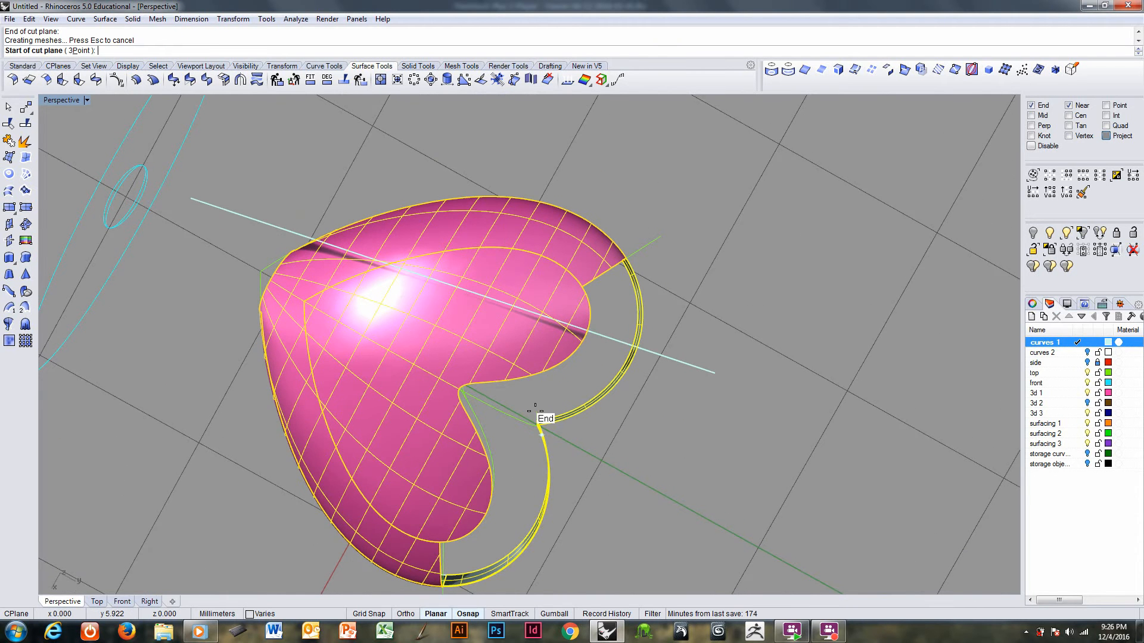
{"action": "left_click", "coordinate": [545, 369]}
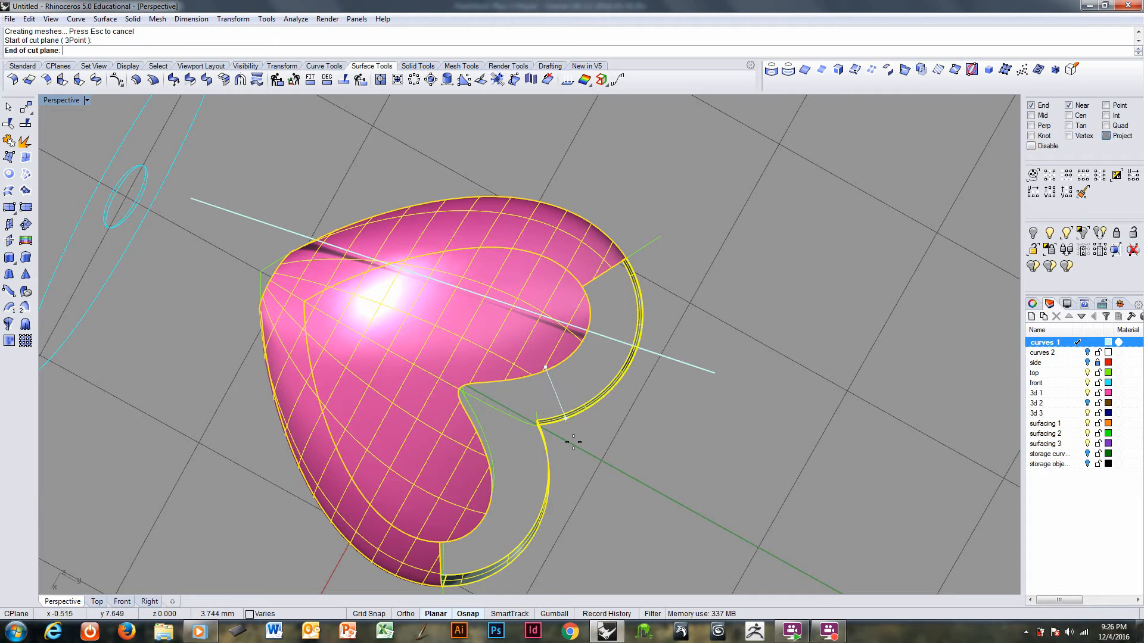
- Finish the second cutting plane so it crosses the first plane through one lobe of the heart
{"action": "left_click", "coordinate": [591, 490]}
{"action": "right_click_drag", "start_coordinate": [608, 485], "coordinate": [456, 395]}
{"action": "scroll", "coordinate": [456, 395], "scroll_direction": "up", "scroll_amount": 3}
- Make "top" the current layer and intersect one cutting plane with the pink top surface
{"action": "left_click", "coordinate": [560, 330]}
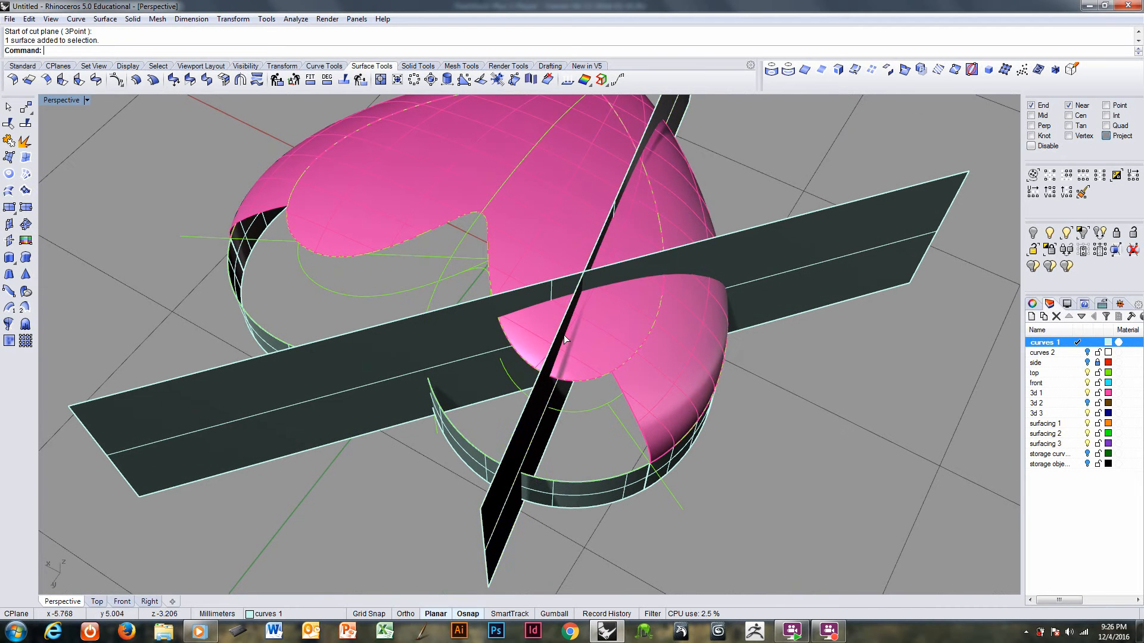
{"action": "left_click", "coordinate": [1076, 374]}
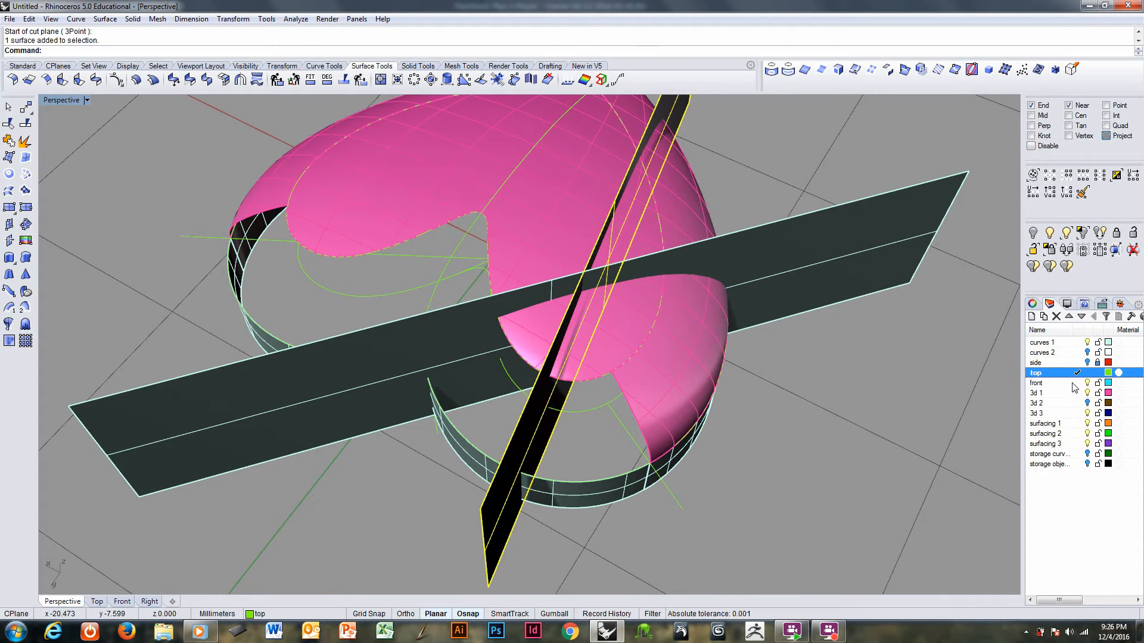
{"action": "left_click", "coordinate": [658, 362]}
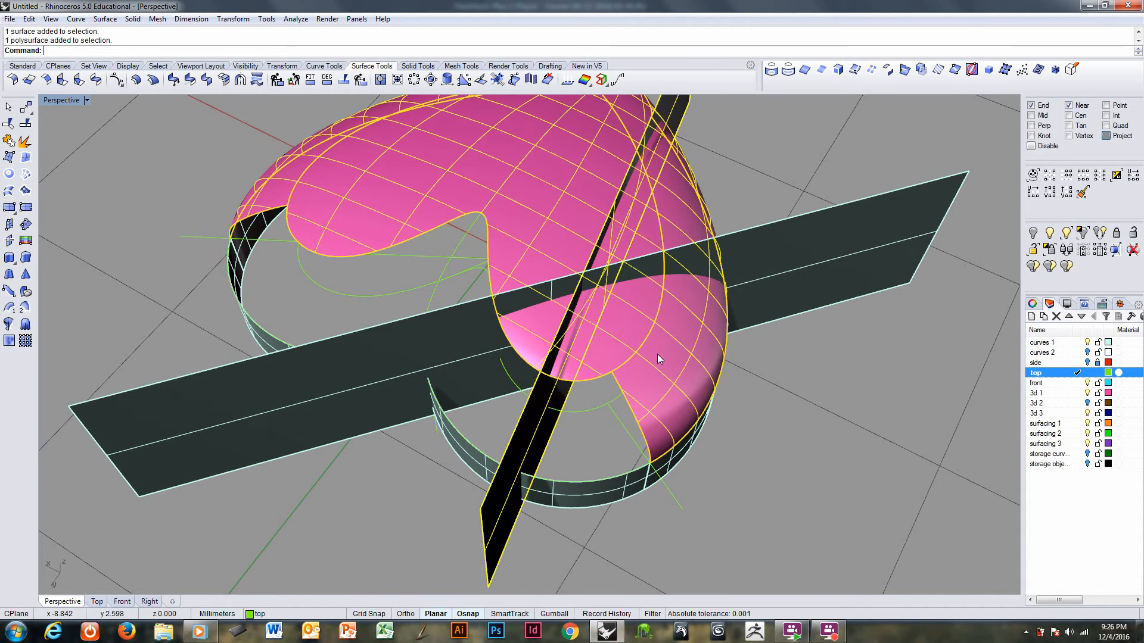
{"action": "left_click", "coordinate": [904, 69]}
- Intersect the heart's side band with the cutting planes to create section curves on the wall
{"action": "right_click_drag", "start_coordinate": [828, 137], "coordinate": [596, 347]}
{"action": "left_click", "coordinate": [527, 470]}
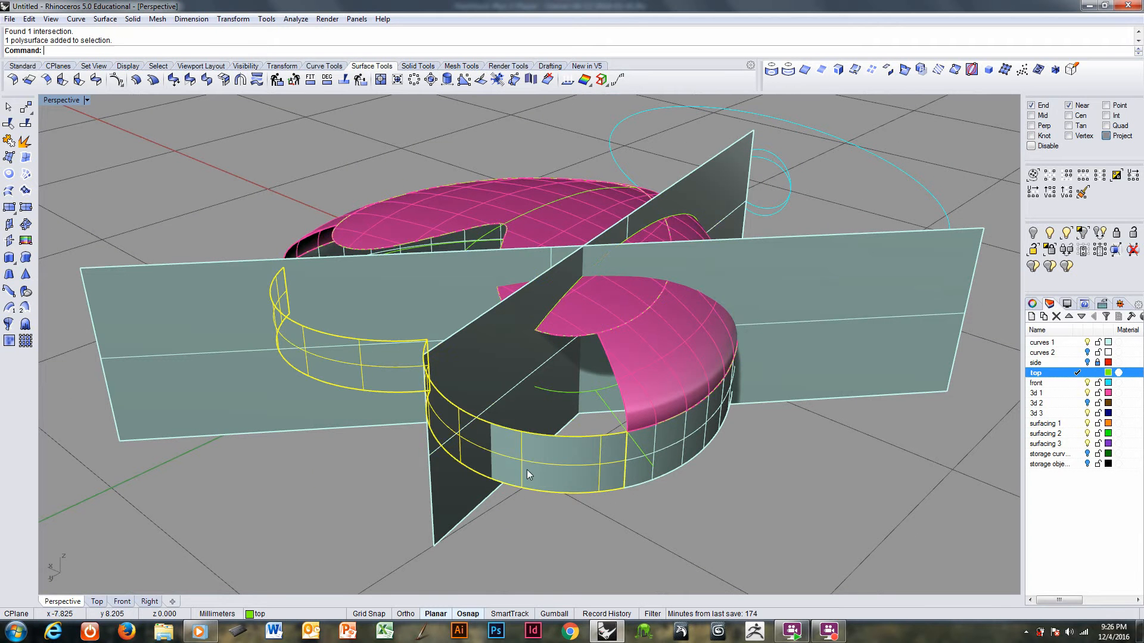
{"action": "left_click", "coordinate": [469, 493], "text": "shift"}
{"action": "right_click", "coordinate": [470, 493]}
{"action": "right_click_drag", "start_coordinate": [470, 492], "coordinate": [492, 463]}
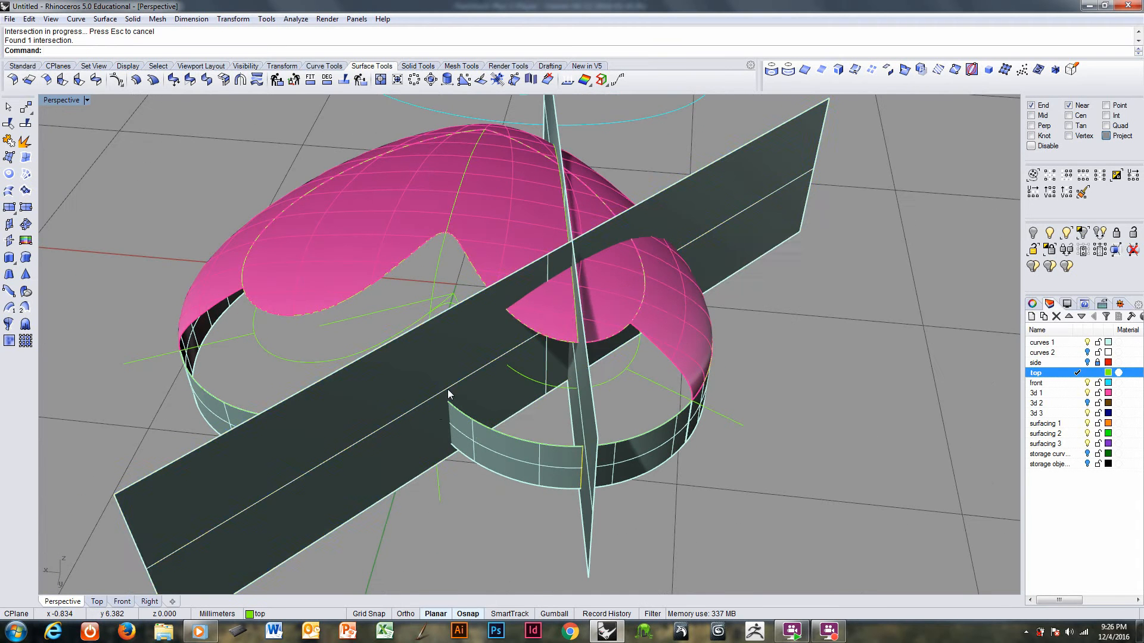
{"action": "right_click_drag", "start_coordinate": [482, 354], "coordinate": [481, 369]}
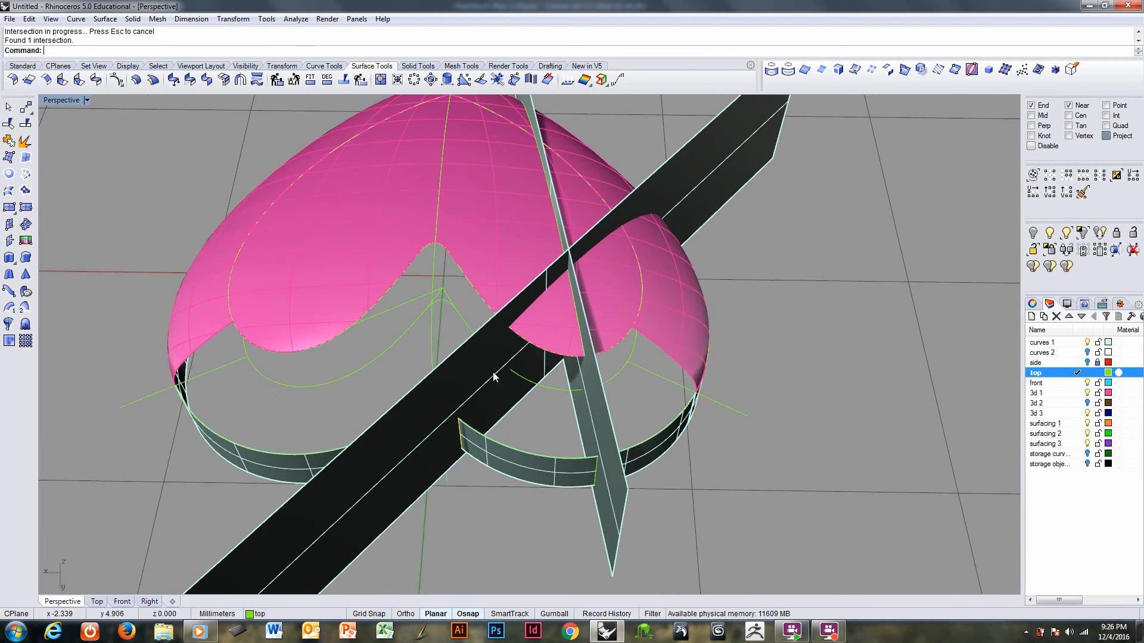
- Intersect the other cutting plane with the pink top surface
{"action": "left_click", "coordinate": [481, 369]}
{"action": "left_click", "coordinate": [642, 316], "text": "shift"}
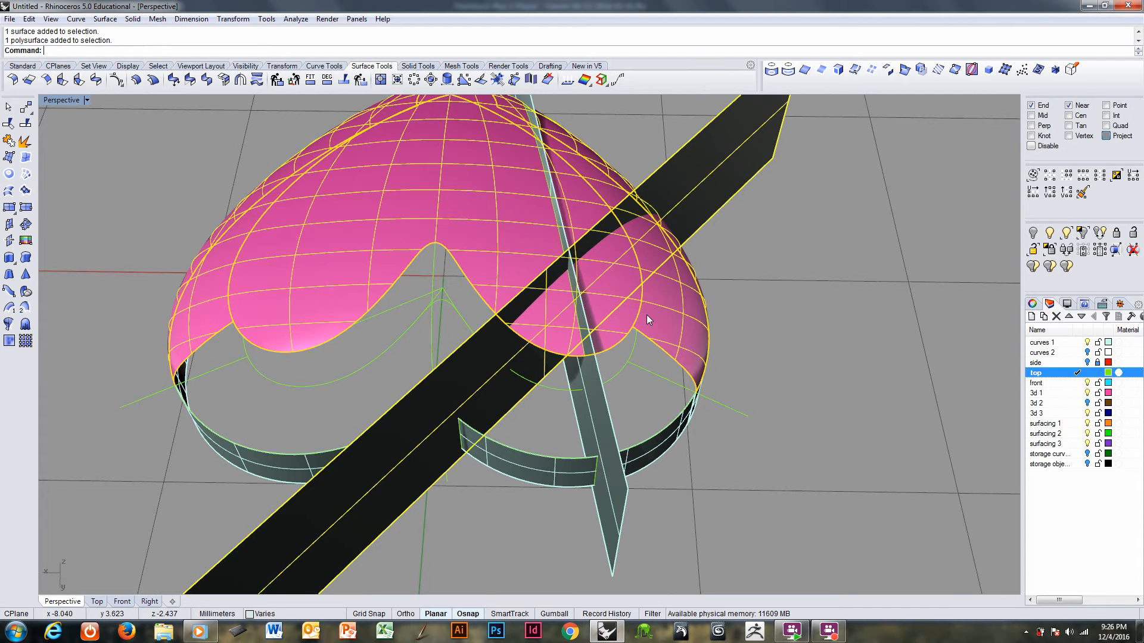
{"action": "right_click", "coordinate": [645, 314]}
- Hide both cutting planes
{"action": "left_click", "coordinate": [582, 424]}
{"action": "left_click", "coordinate": [415, 467], "text": "shift"}
{"action": "right_click_drag", "start_coordinate": [415, 466], "coordinate": [516, 410]}
{"action": "key", "text": "ctrl+h"}
{"action": "scroll", "coordinate": [525, 406], "scroll_direction": "up", "scroll_amount": 2}
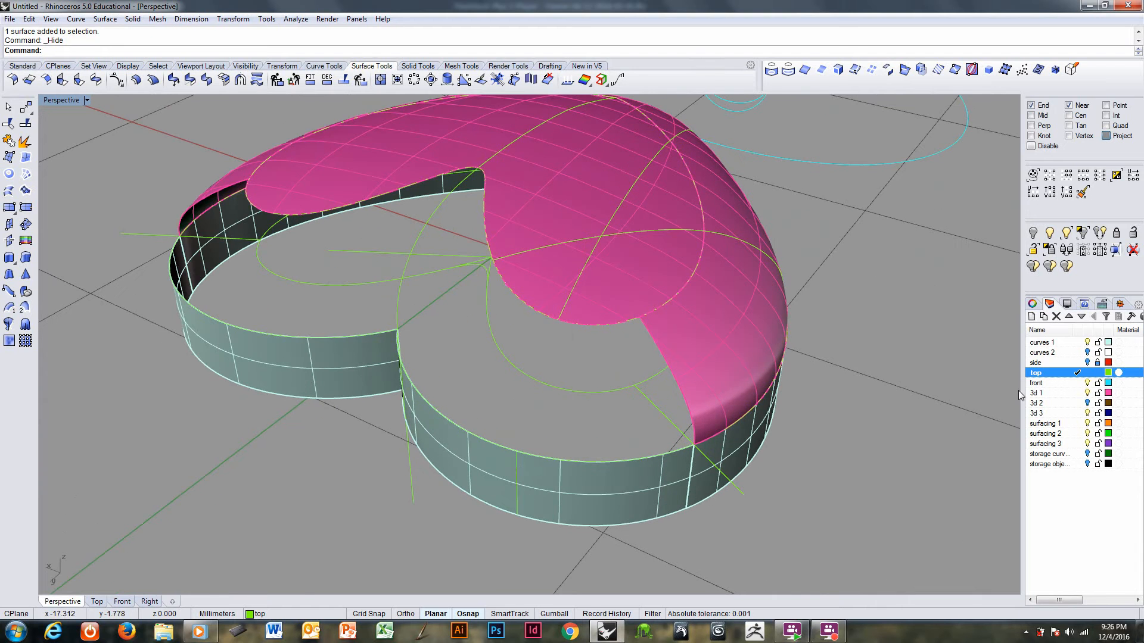
- Start an adjustable curve blend between the section curve on the lobe's top surface and the one at the front of the side band
{"action": "right_click_drag", "start_coordinate": [1017, 391], "coordinate": [266, 162]}
{"action": "left_click", "coordinate": [76, 18]}
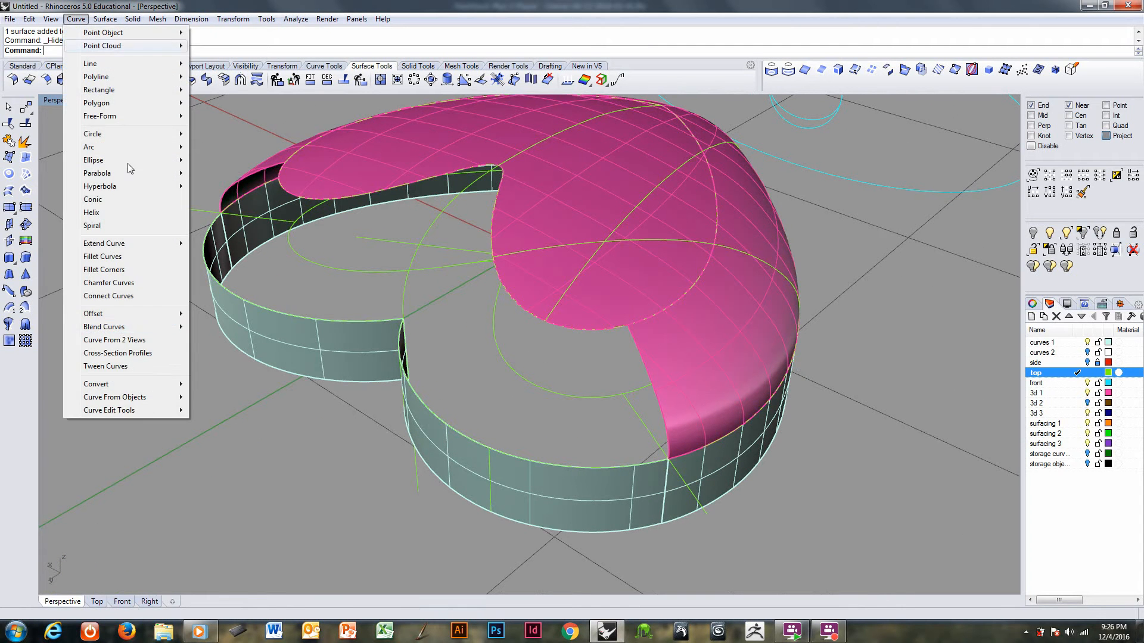
{"action": "mouse_move", "coordinate": [131, 328]}
{"action": "left_click", "coordinate": [242, 341]}
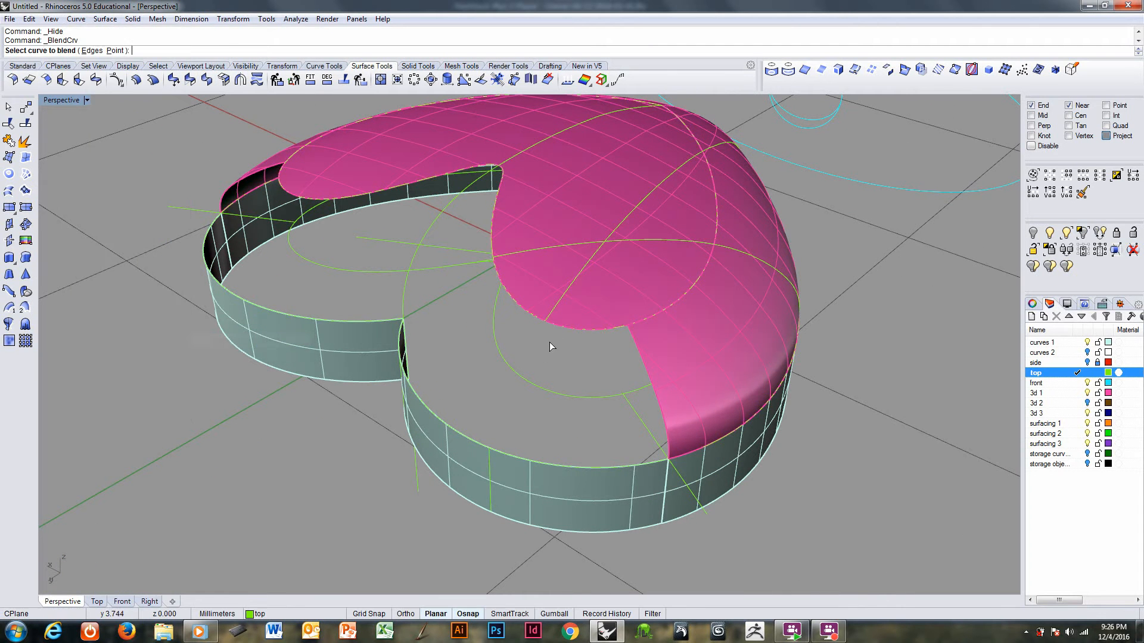
{"action": "left_click", "coordinate": [549, 316]}
{"action": "left_click", "coordinate": [487, 456]}
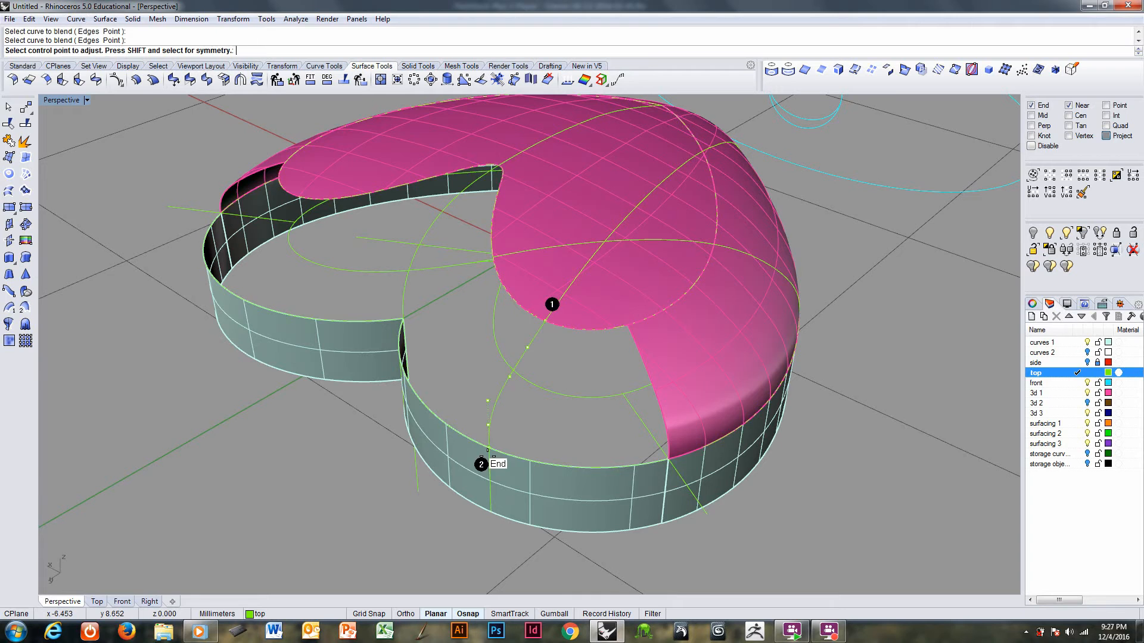
- Adjust the blend's control points to shape its arc, keeping Curvature continuity at both ends, and accept the curve
{"action": "right_click_drag", "start_coordinate": [534, 485], "coordinate": [544, 324]}
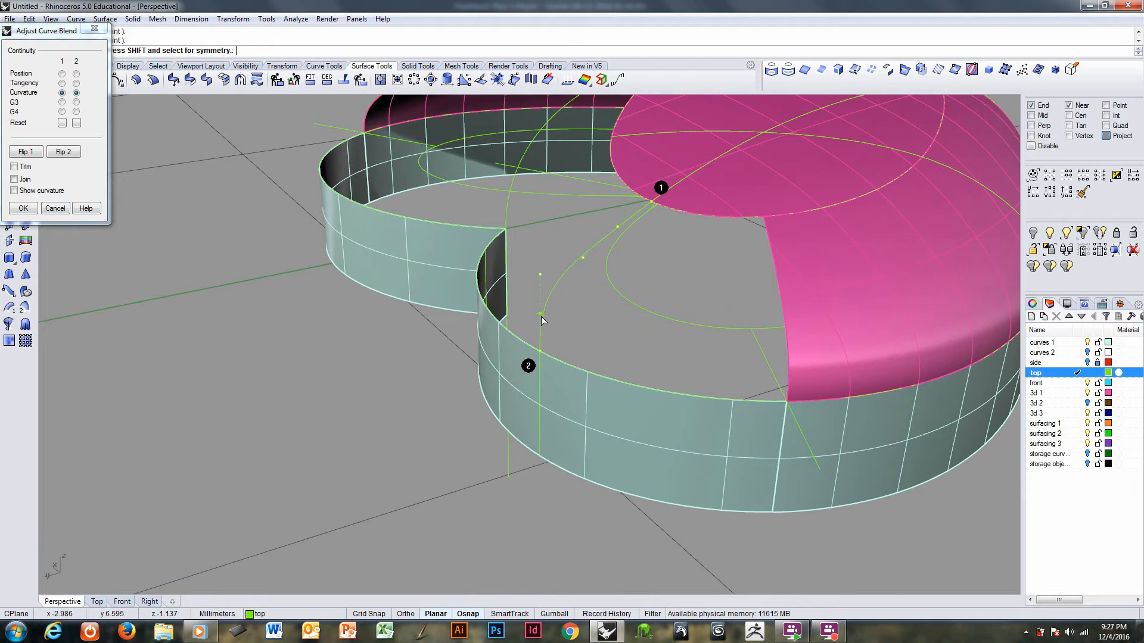
{"action": "left_click_drag", "start_coordinate": [542, 318], "coordinate": [544, 324]}
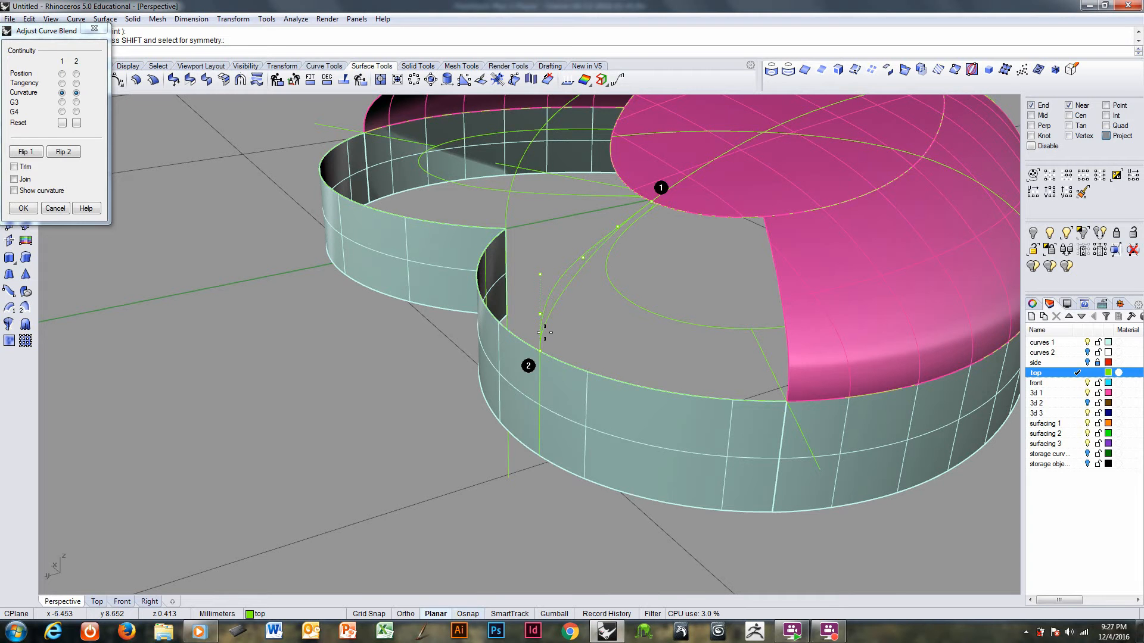
{"action": "left_click_drag", "start_coordinate": [544, 337], "coordinate": [553, 250]}
{"action": "right_click_drag", "start_coordinate": [553, 249], "coordinate": [589, 251]}
{"action": "scroll", "coordinate": [587, 238], "scroll_direction": "down", "scroll_amount": 2}
{"action": "scroll", "coordinate": [593, 242], "scroll_direction": "up", "scroll_amount": 2}
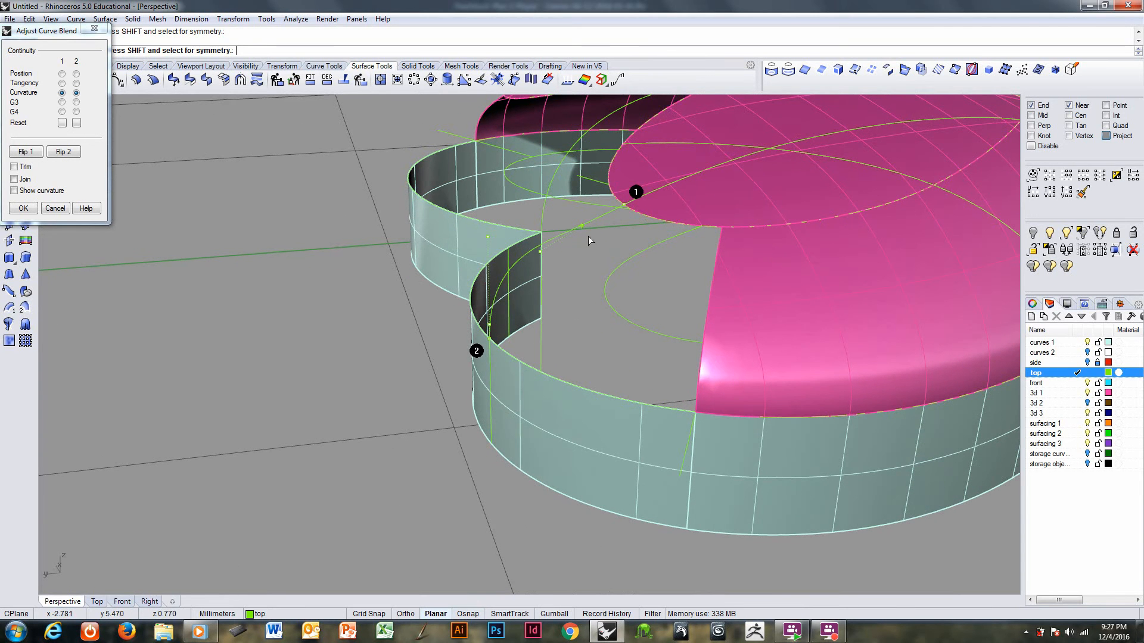
{"action": "left_click_drag", "start_coordinate": [582, 226], "coordinate": [585, 276], "text": "alt"}
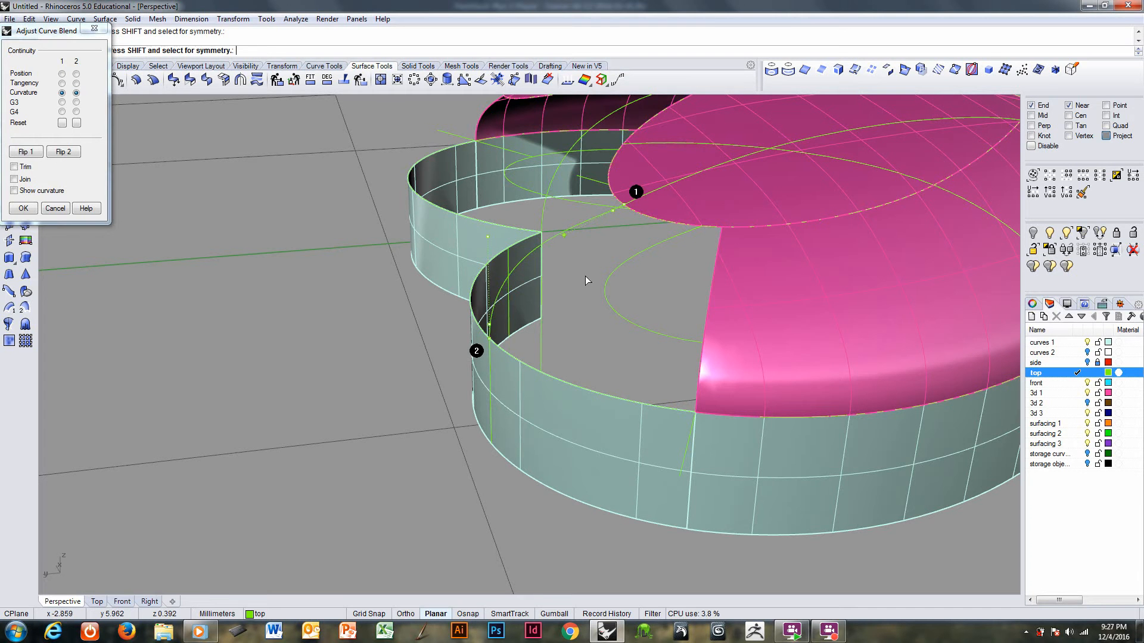
{"action": "mouse_move", "coordinate": [586, 276]}
{"action": "right_mouse_down"}
{"action": "mouse_move", "coordinate": [567, 261]}
{"action": "mouse_move", "coordinate": [574, 269]}
{"action": "right_mouse_up"}
{"action": "right_click", "coordinate": [574, 269]}
- Use EndBulge on the new blend curve to lower the upper control point above the side band, flattening the arc
{"action": "right_click_drag", "start_coordinate": [532, 226], "coordinate": [526, 218]}
{"action": "scroll", "coordinate": [561, 176], "scroll_direction": "up", "scroll_amount": 2}
{"action": "left_click", "coordinate": [574, 173]}
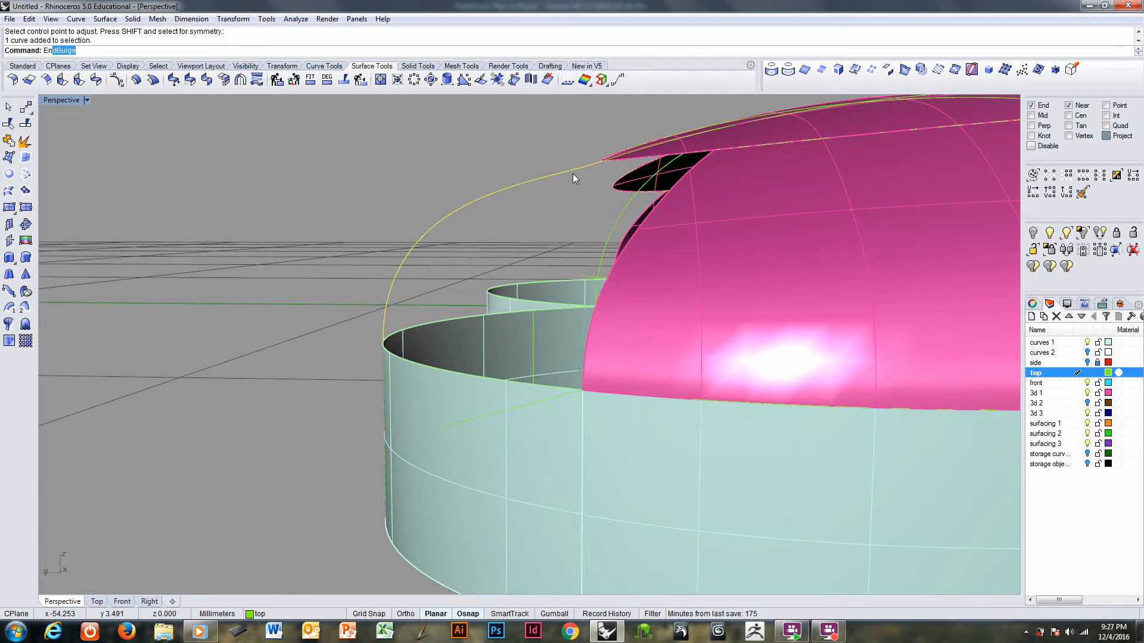
{"action": "key", "text": "Return"}
{"action": "scroll", "coordinate": [581, 166], "scroll_direction": "up", "scroll_amount": 2}
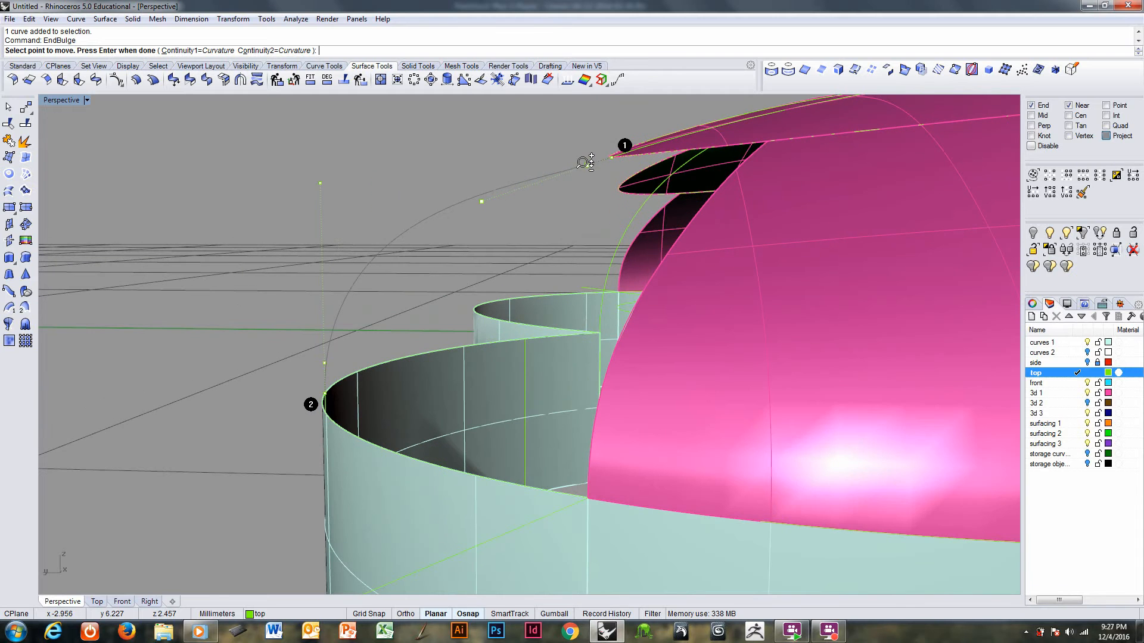
{"action": "left_click", "coordinate": [321, 183]}
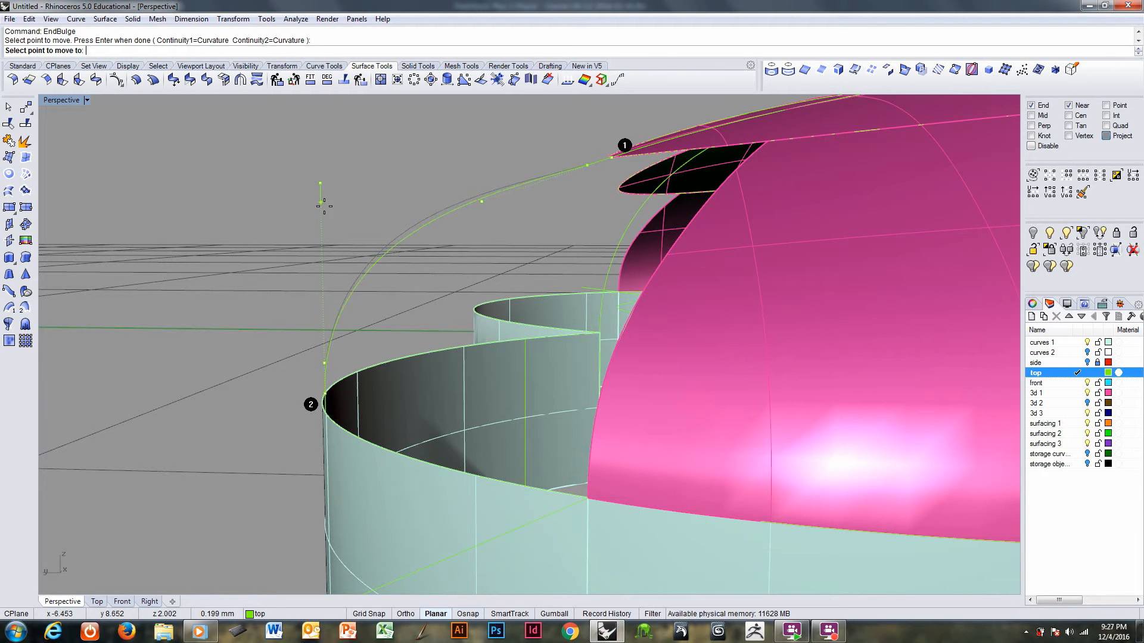
{"action": "left_click", "coordinate": [322, 224]}
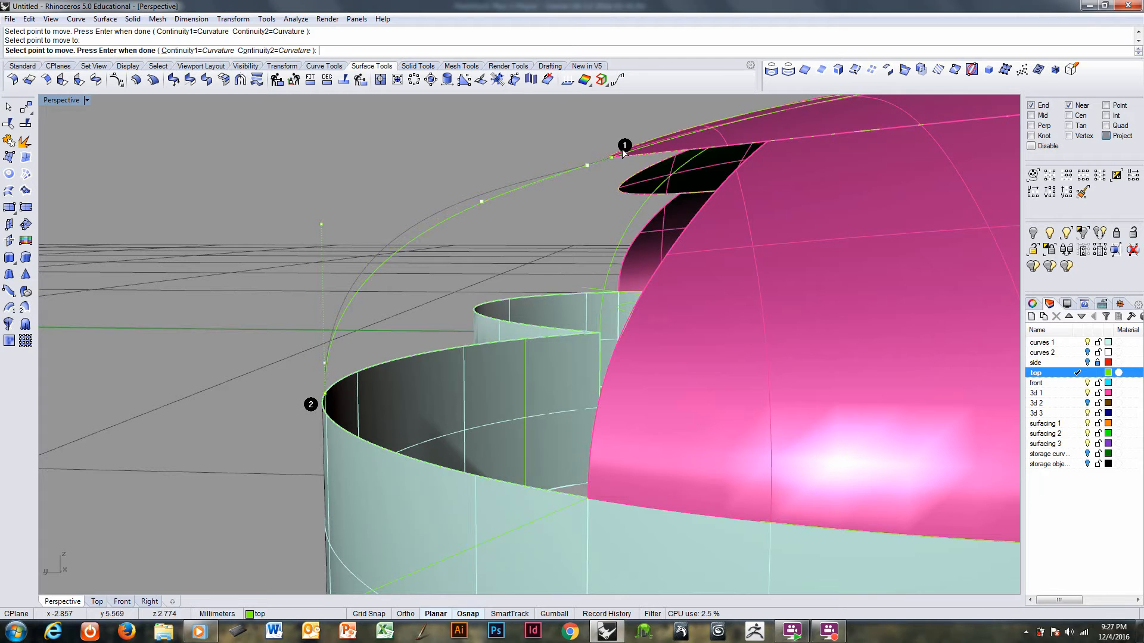
{"action": "right_click", "coordinate": [456, 220]}
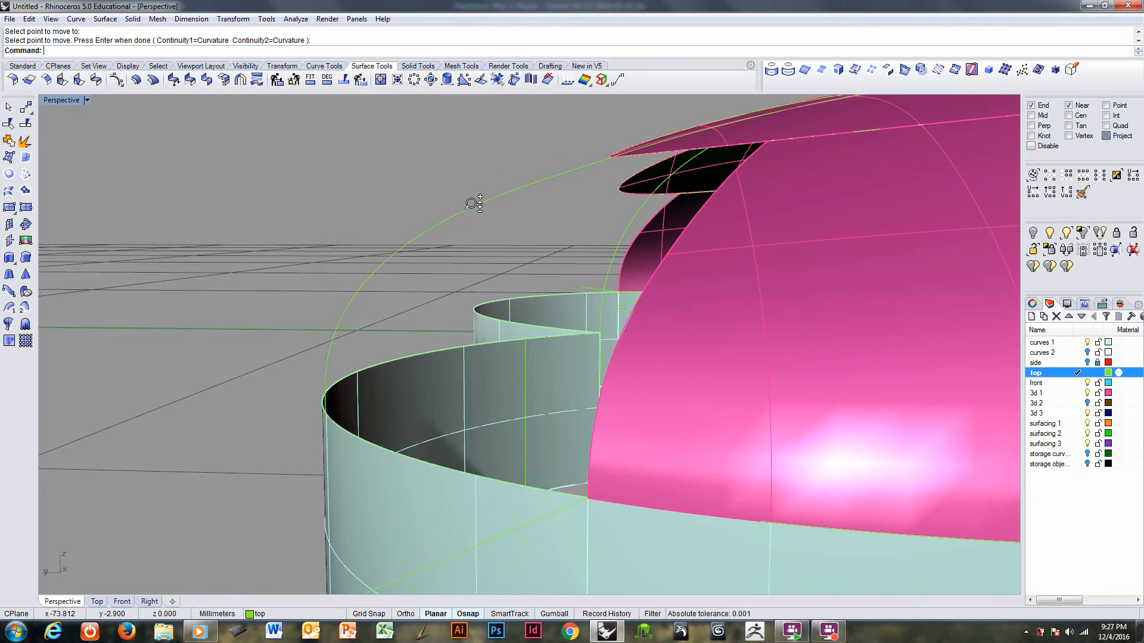
- Blend the section curves near the heart's notch, from top surface to side band, with Curvature continuity and adjusted control points
{"action": "scroll", "coordinate": [473, 202], "scroll_direction": "down", "scroll_amount": 5}
{"action": "right_click_drag", "start_coordinate": [501, 241], "coordinate": [499, 269]}
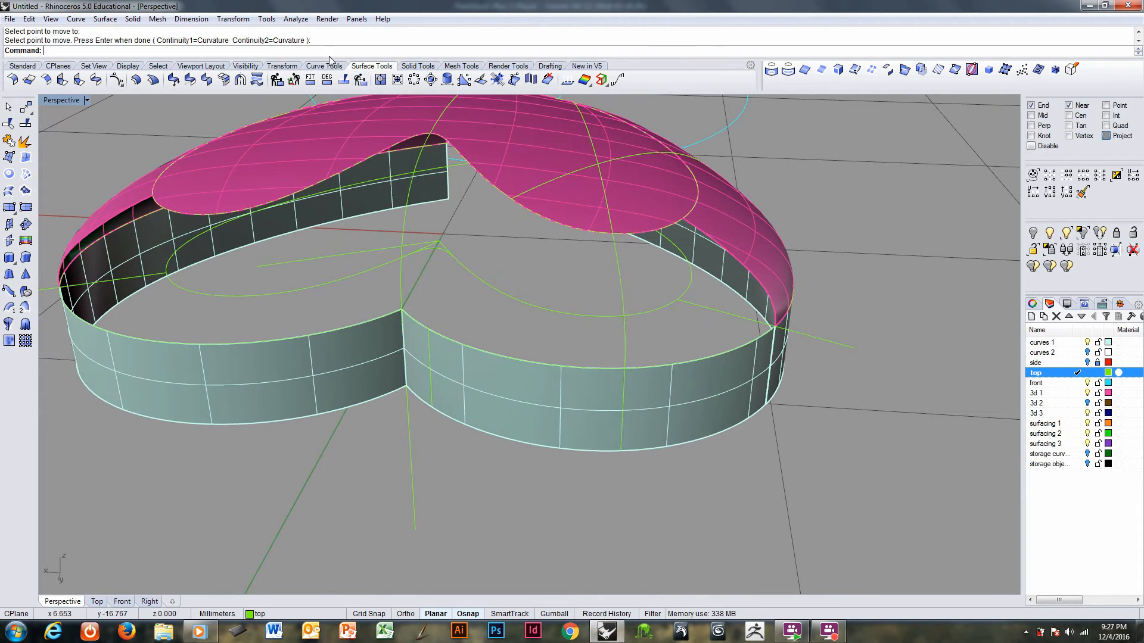
{"action": "right_click", "coordinate": [329, 56]}
{"action": "left_click", "coordinate": [398, 165]}
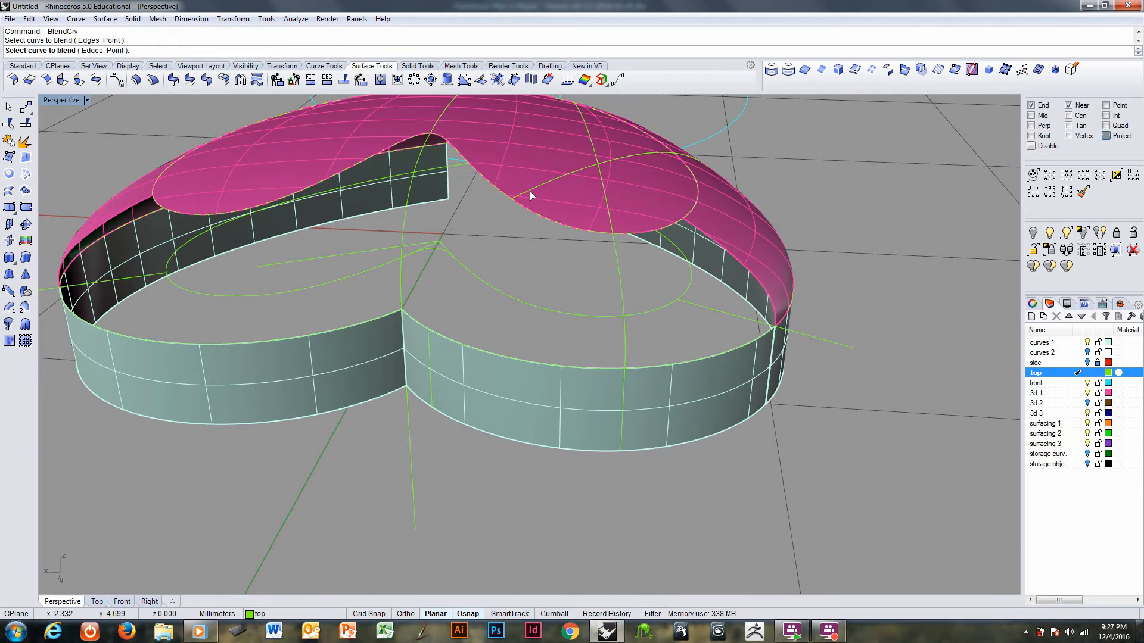
{"action": "left_click", "coordinate": [430, 338]}
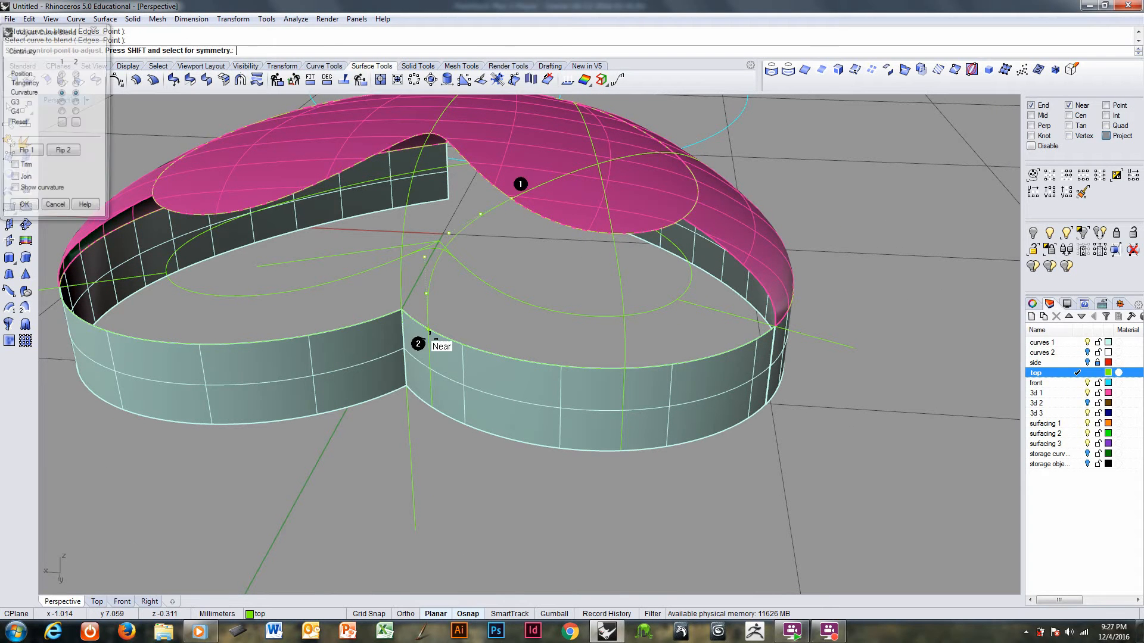
{"action": "mouse_move", "coordinate": [430, 338]}
{"action": "right_mouse_down"}
{"action": "mouse_move", "coordinate": [520, 237]}
{"action": "mouse_move", "coordinate": [518, 289]}
{"action": "mouse_move", "coordinate": [541, 283]}
{"action": "mouse_move", "coordinate": [435, 293]}
{"action": "mouse_move", "coordinate": [460, 299]}
{"action": "right_mouse_up"}
{"action": "scroll", "coordinate": [429, 274], "scroll_direction": "up", "scroll_amount": 5}
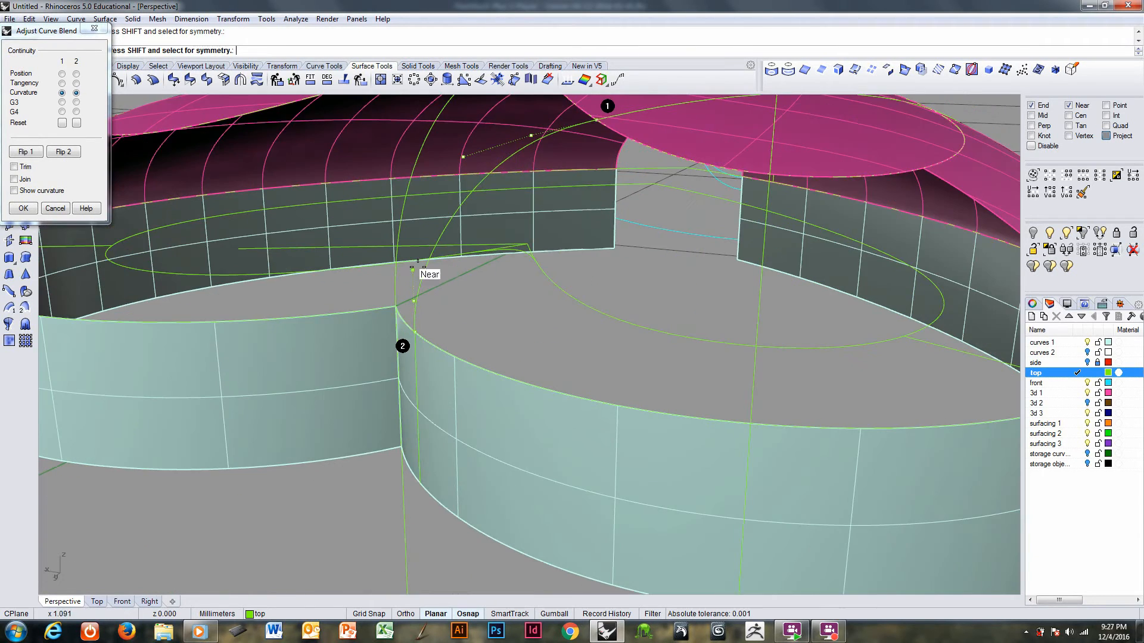
{"action": "right_click_drag", "start_coordinate": [560, 227], "coordinate": [639, 183]}
{"action": "right_click", "coordinate": [551, 230]}
- Delete the four intersection curves on the pink top surface and the side band, leaving the two blend curves
{"action": "scroll", "coordinate": [490, 226], "scroll_direction": "down", "scroll_amount": 5}
{"action": "left_click", "coordinate": [639, 184]}
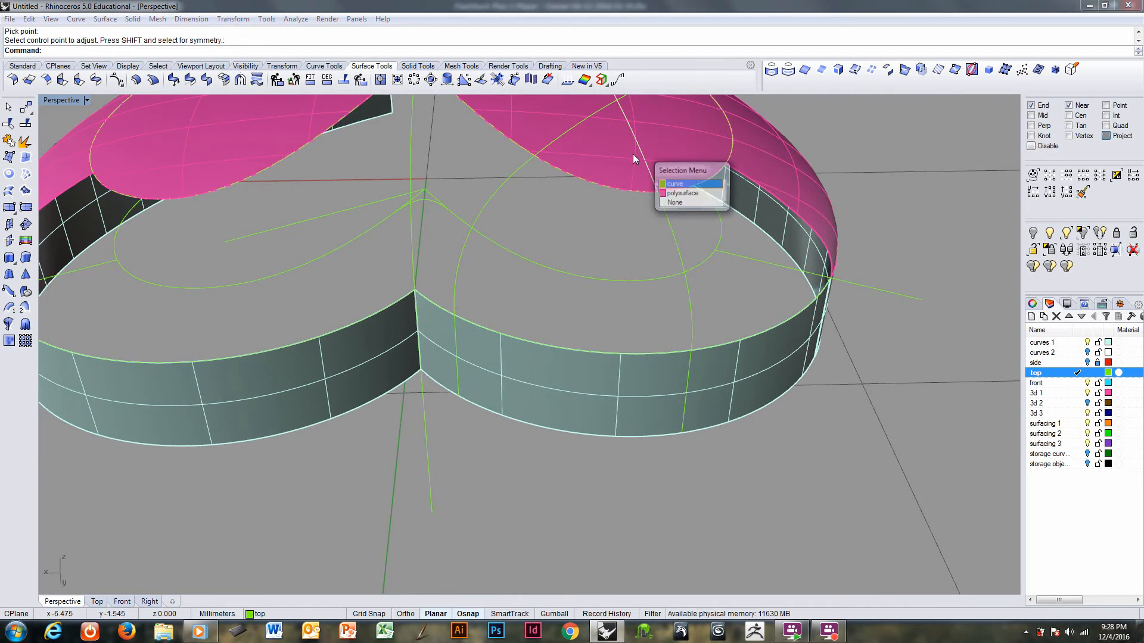
{"action": "key", "text": "Return"}
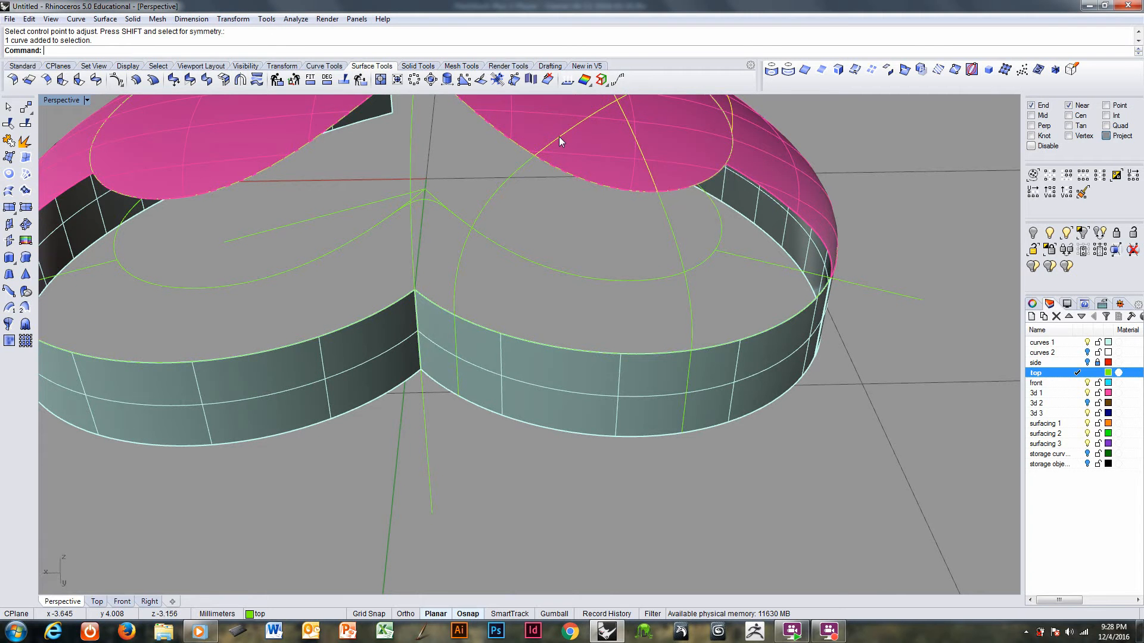
{"action": "left_click", "coordinate": [453, 327]}
{"action": "left_click", "coordinate": [689, 366]}
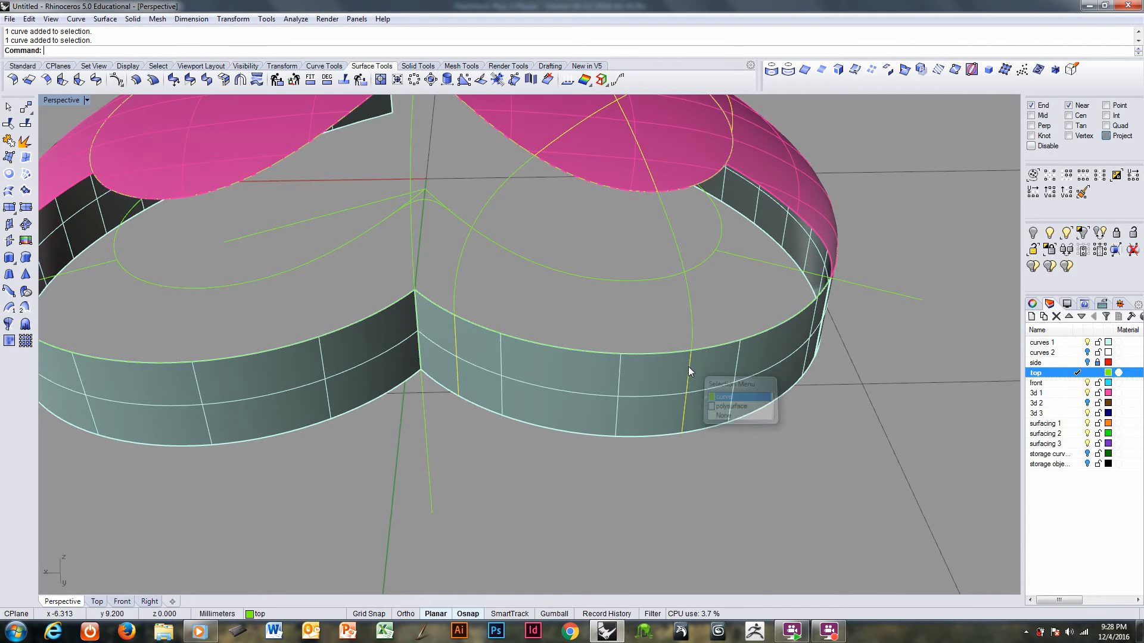
{"action": "key", "text": "Return"}
{"action": "key", "text": "Delete"}
- Split the pink surface's open scalloped edge at the notch where the centre curve meets it
{"action": "right_click_drag", "start_coordinate": [685, 371], "coordinate": [569, 406]}
{"action": "scroll", "coordinate": [604, 287], "scroll_direction": "down", "scroll_amount": 4}
{"action": "scroll", "coordinate": [513, 249], "scroll_direction": "up", "scroll_amount": 4}
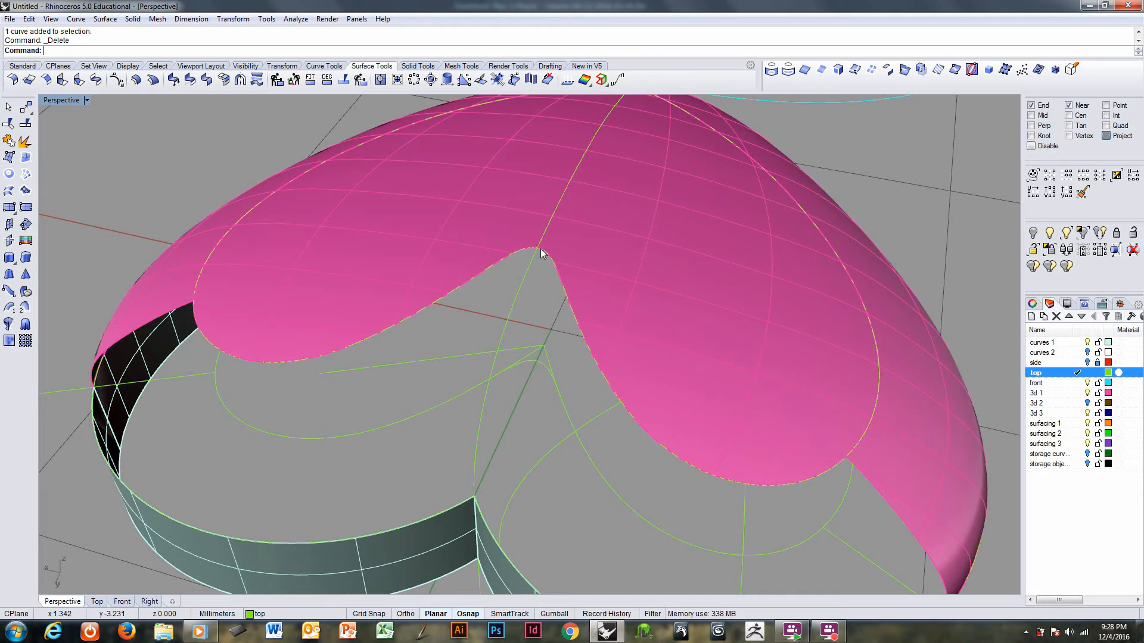
{"action": "left_click", "coordinate": [266, 19]}
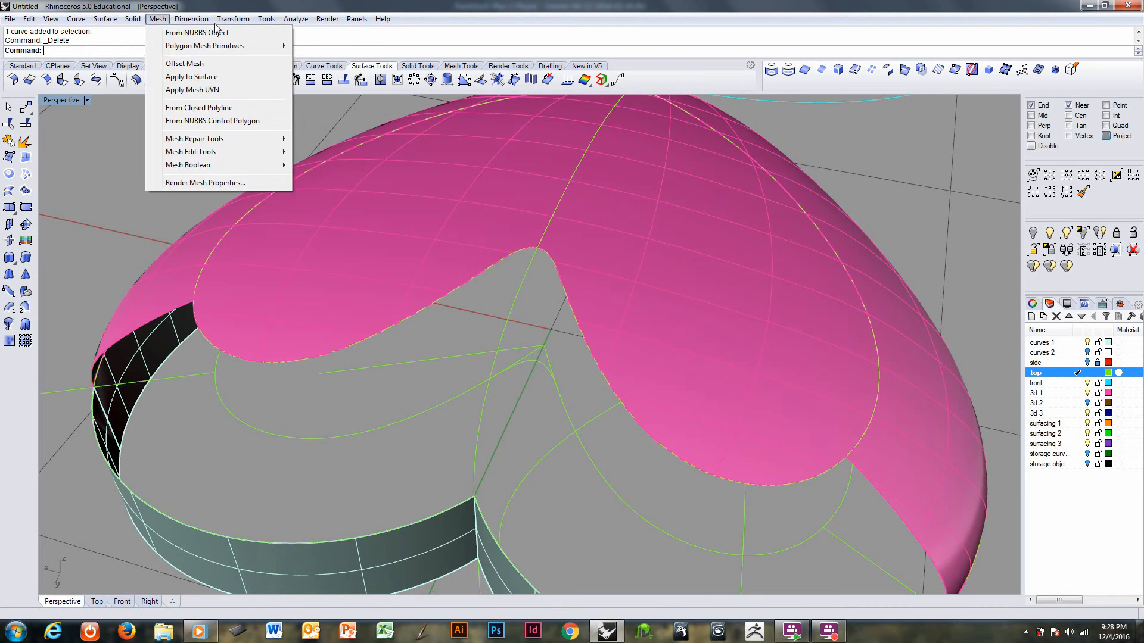
{"action": "mouse_move", "coordinate": [324, 177]}
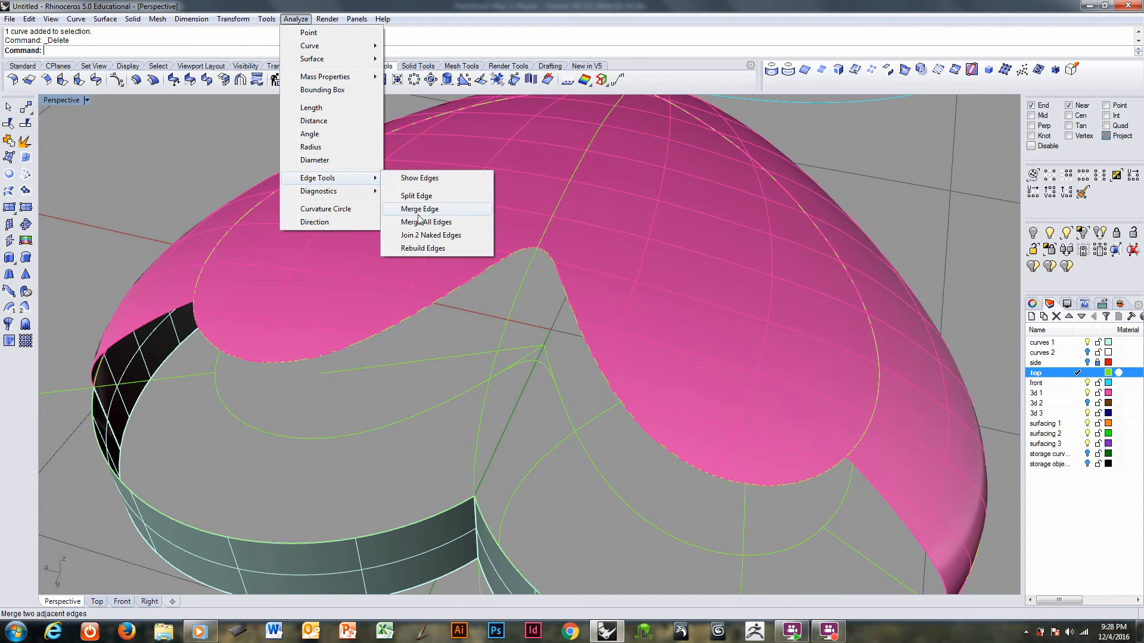
{"action": "left_click", "coordinate": [416, 195]}
{"action": "left_click", "coordinate": [557, 267]}
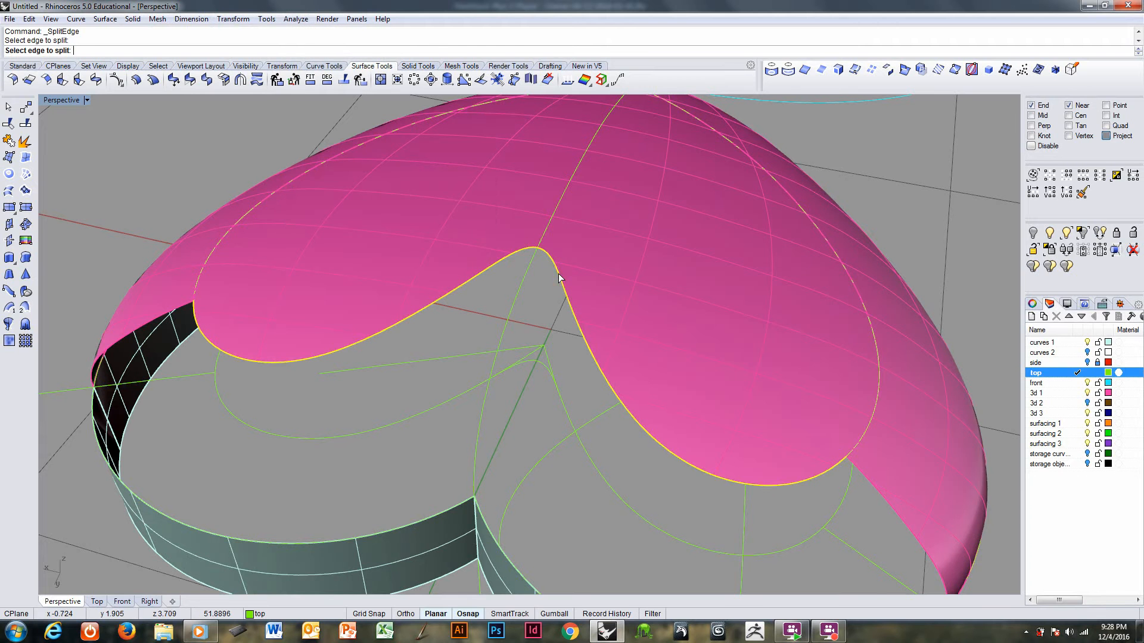
{"action": "left_click", "coordinate": [540, 246]}
{"action": "key", "text": "Return"}
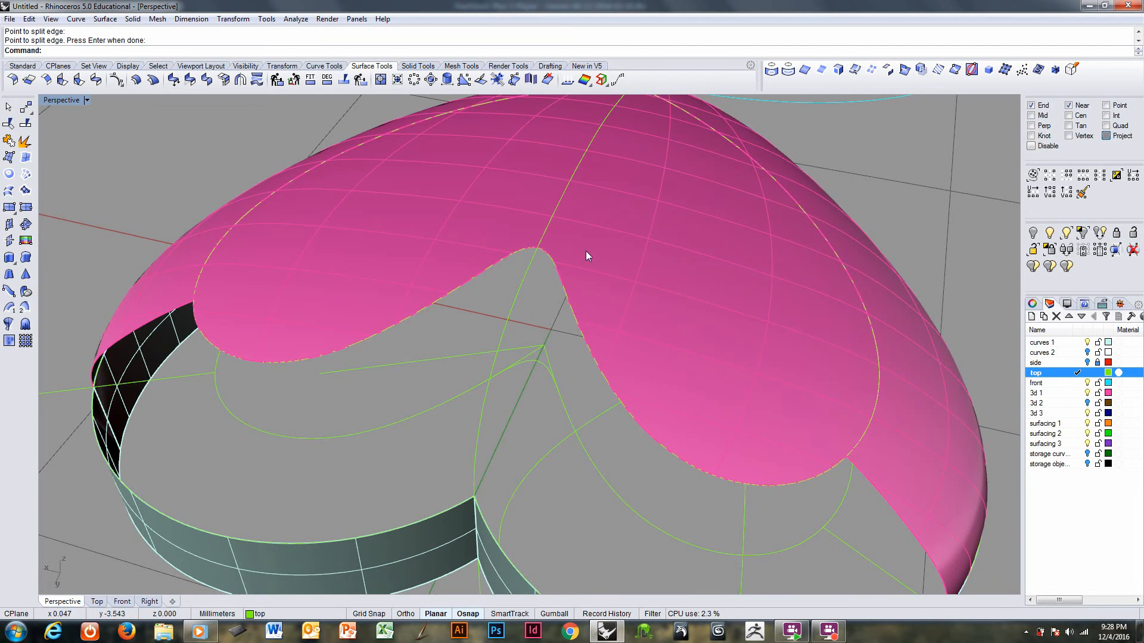
- Delete the vertical helper curve running down from the side band's notch
{"action": "scroll", "coordinate": [585, 256], "scroll_direction": "down", "scroll_amount": 3}
{"action": "right_click_drag", "start_coordinate": [588, 276], "coordinate": [537, 236], "text": "shift"}
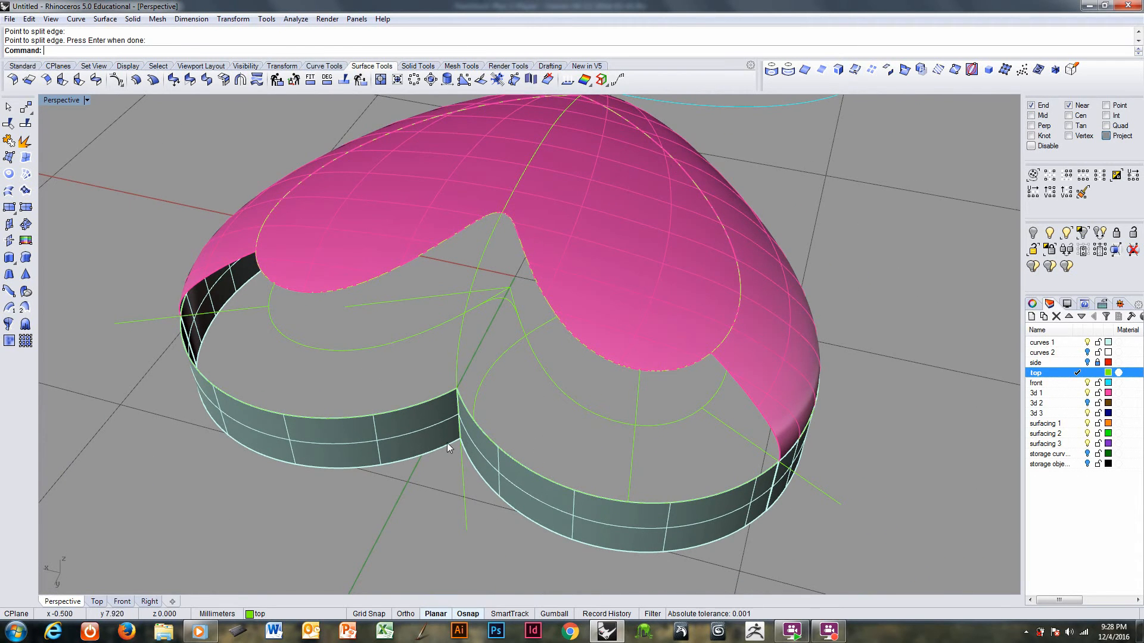
{"action": "left_click", "coordinate": [461, 477]}
{"action": "key", "text": "Delete"}
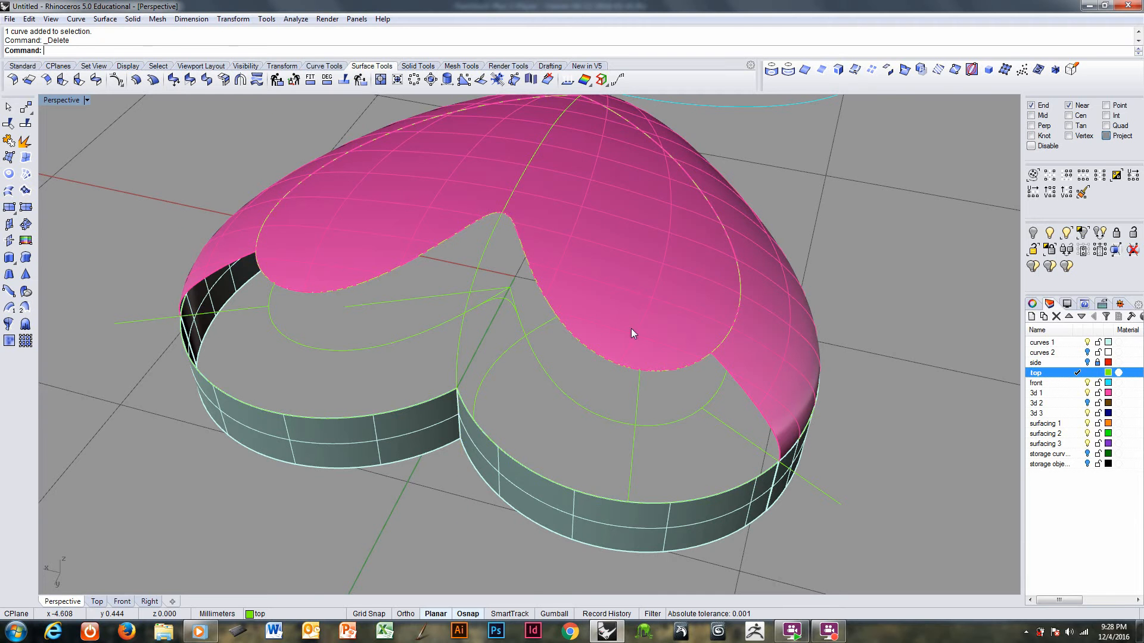
{"action": "right_click_drag", "start_coordinate": [631, 328], "coordinate": [620, 288]}
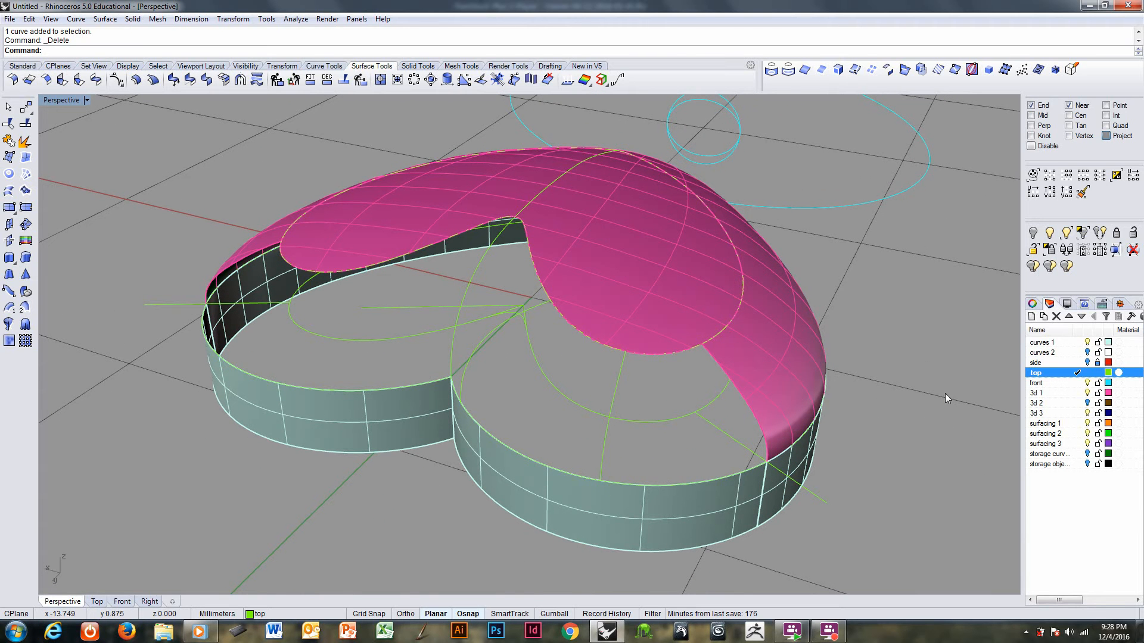
- Make the 3d 3 layer current
{"action": "left_click", "coordinate": [1077, 413]}
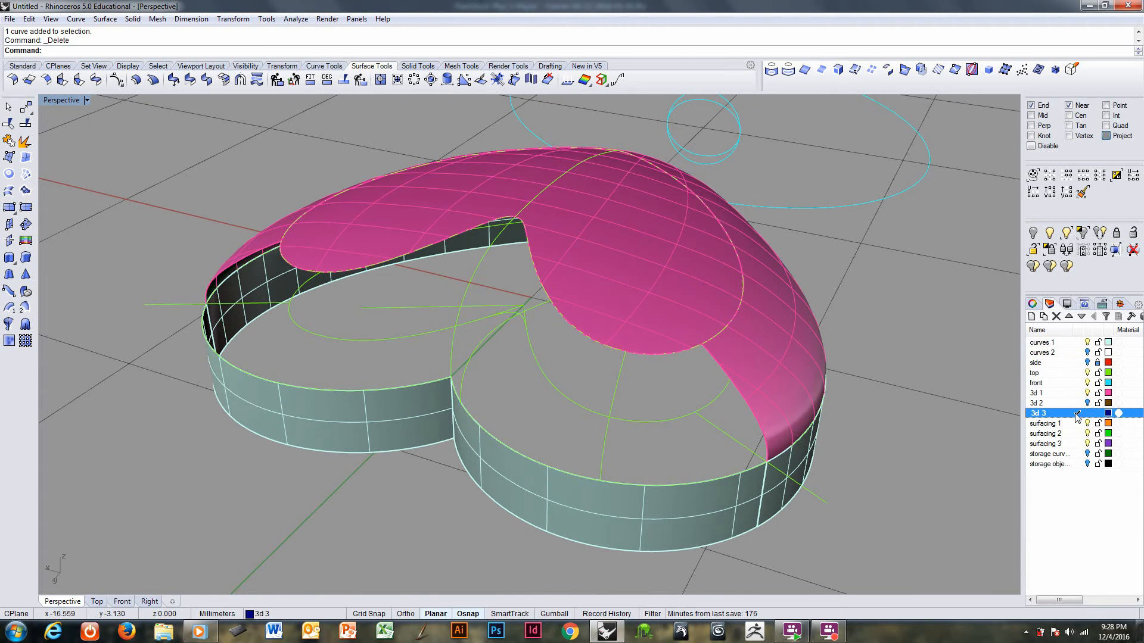
{"action": "right_click", "coordinate": [256, 51]}
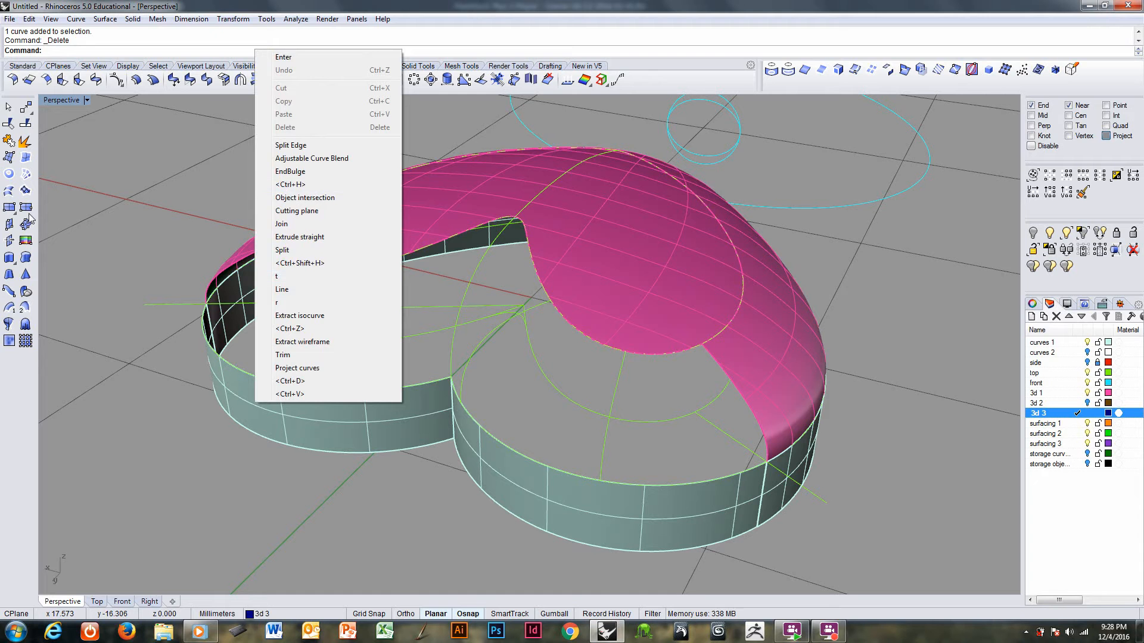
- Try a network surface over one lobe from the band and top surface edges, centre curve and two blend curves, with tangency at B, C and D
{"action": "left_click", "coordinate": [25, 175]}
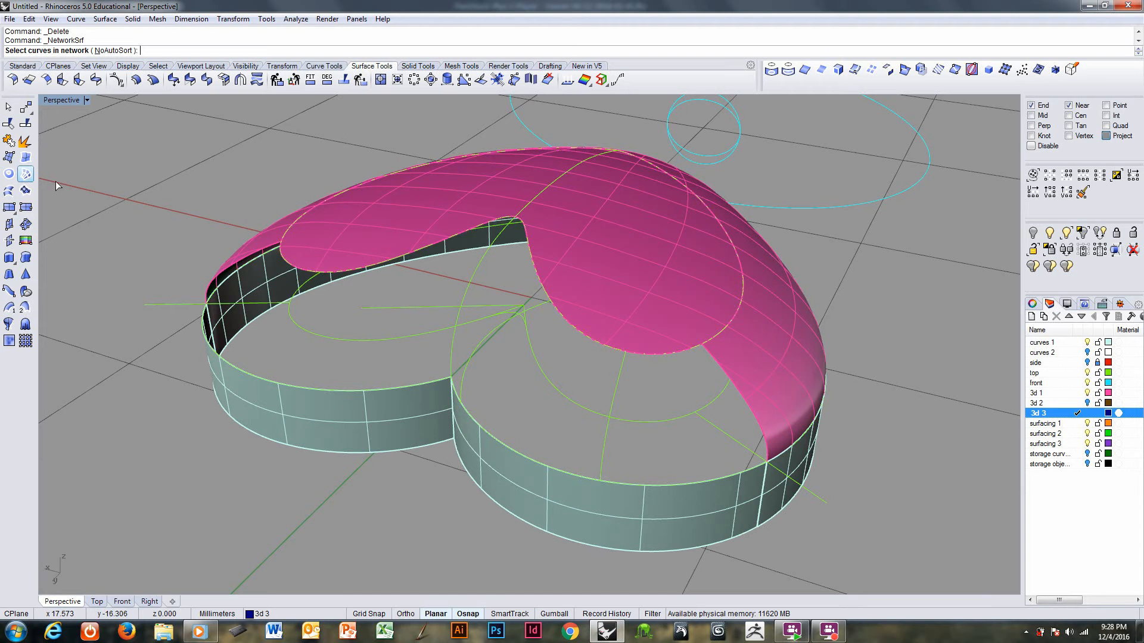
{"action": "left_click", "coordinate": [692, 482]}
{"action": "scroll", "coordinate": [692, 481], "scroll_direction": "down", "scroll_amount": 1}
{"action": "left_click", "coordinate": [692, 481]}
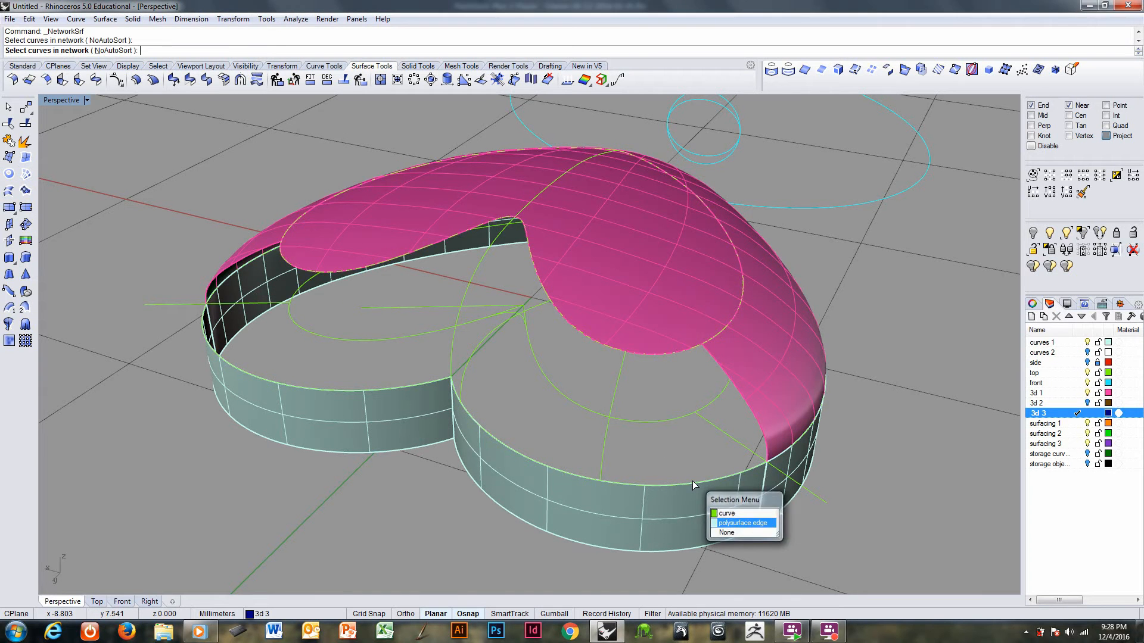
{"action": "left_click", "coordinate": [690, 349]}
{"action": "scroll", "coordinate": [689, 350], "scroll_direction": "down", "scroll_amount": 1}
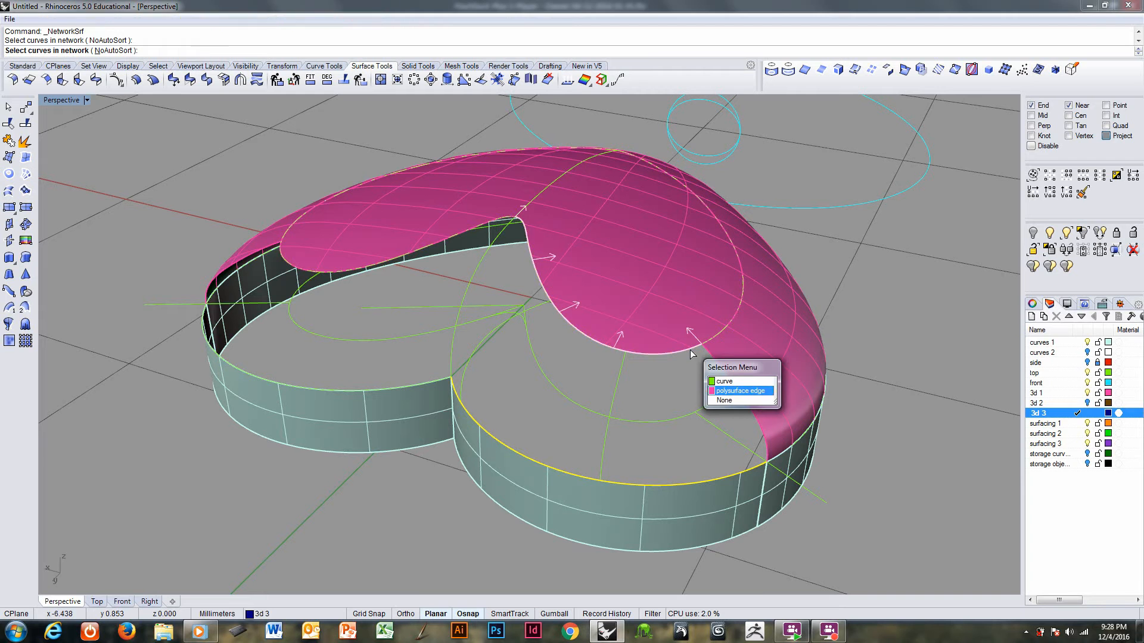
{"action": "left_click", "coordinate": [690, 349]}
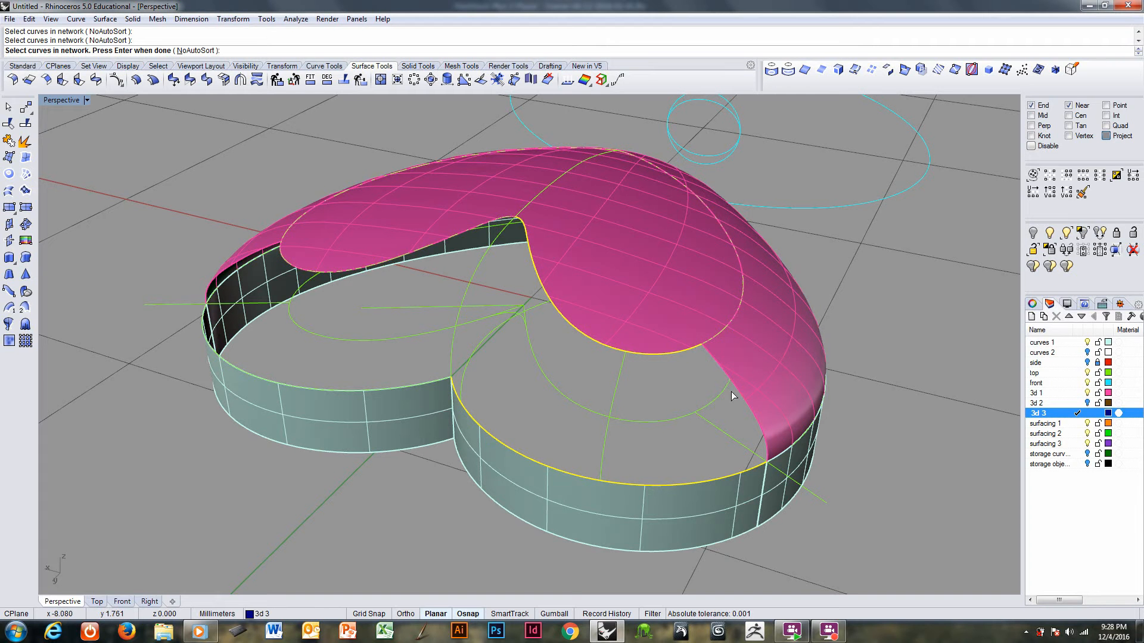
{"action": "left_click", "coordinate": [712, 362]}
{"action": "left_click", "coordinate": [622, 377]}
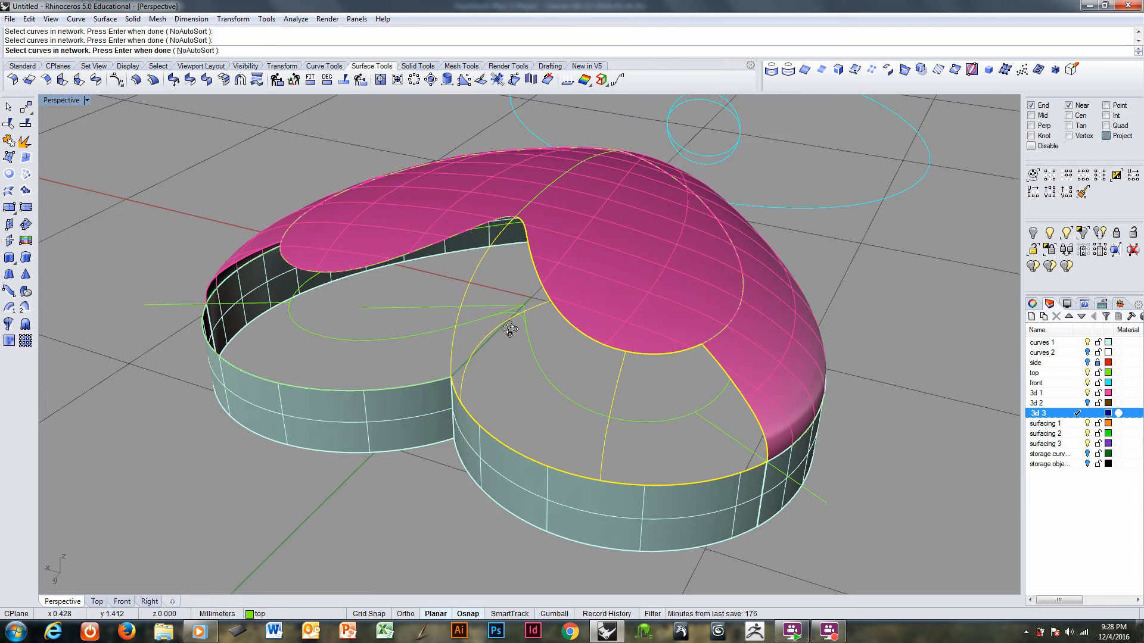
{"action": "right_click_drag", "start_coordinate": [511, 327], "coordinate": [531, 321]}
{"action": "key", "text": "Return"}
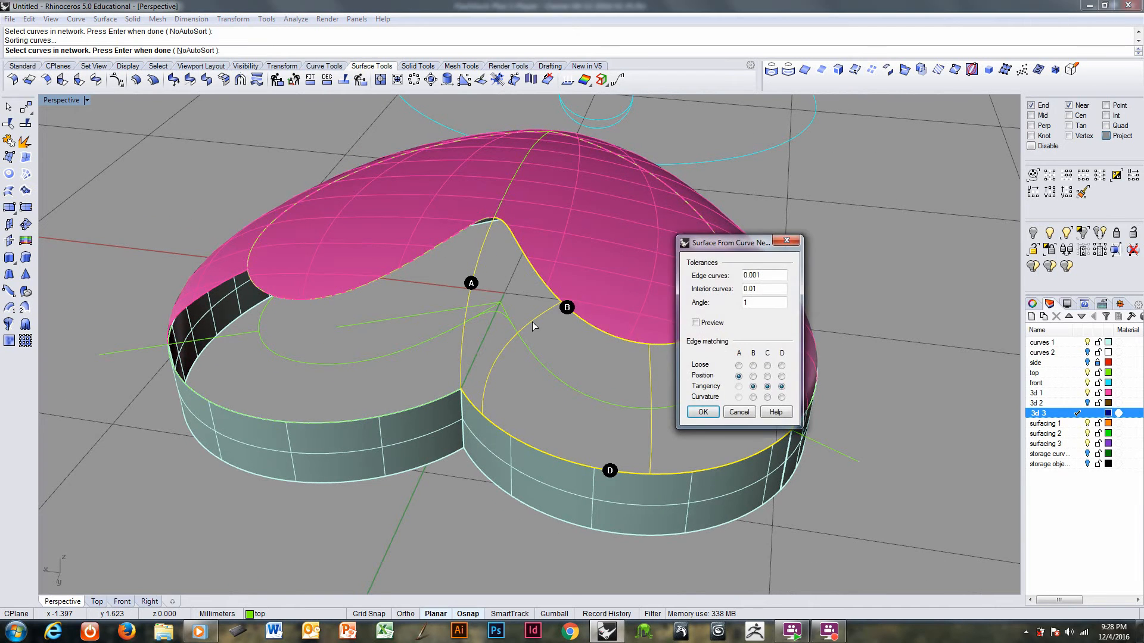
{"action": "key", "text": "Return"}
{"action": "scroll", "coordinate": [536, 324], "scroll_direction": "up", "scroll_amount": 3}
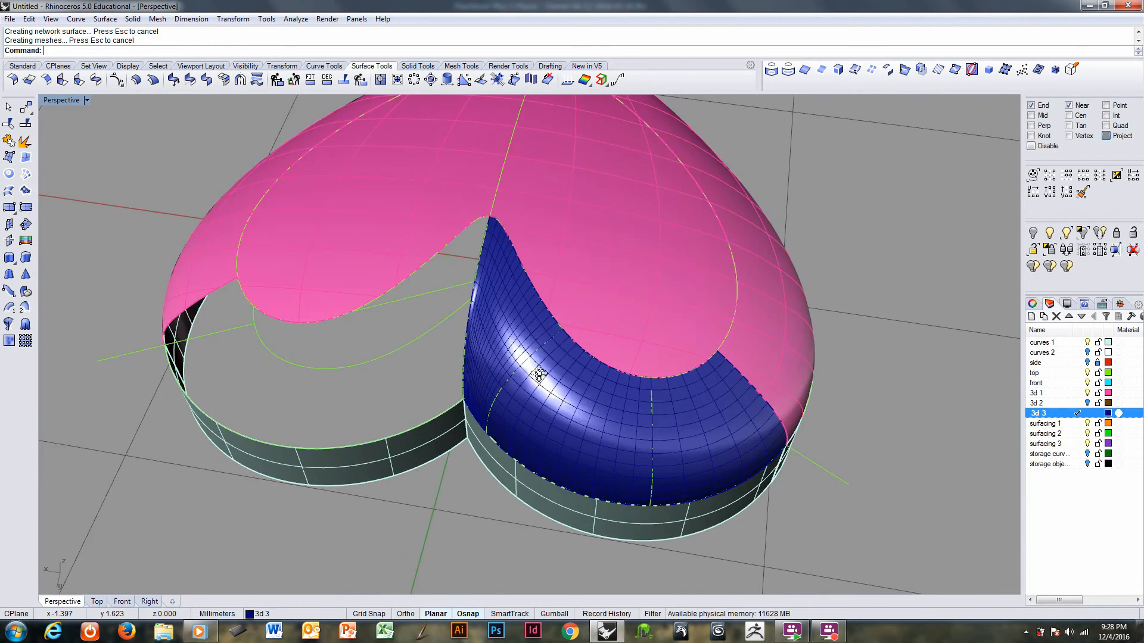
{"action": "right_click_drag", "start_coordinate": [536, 324], "coordinate": [571, 373]}
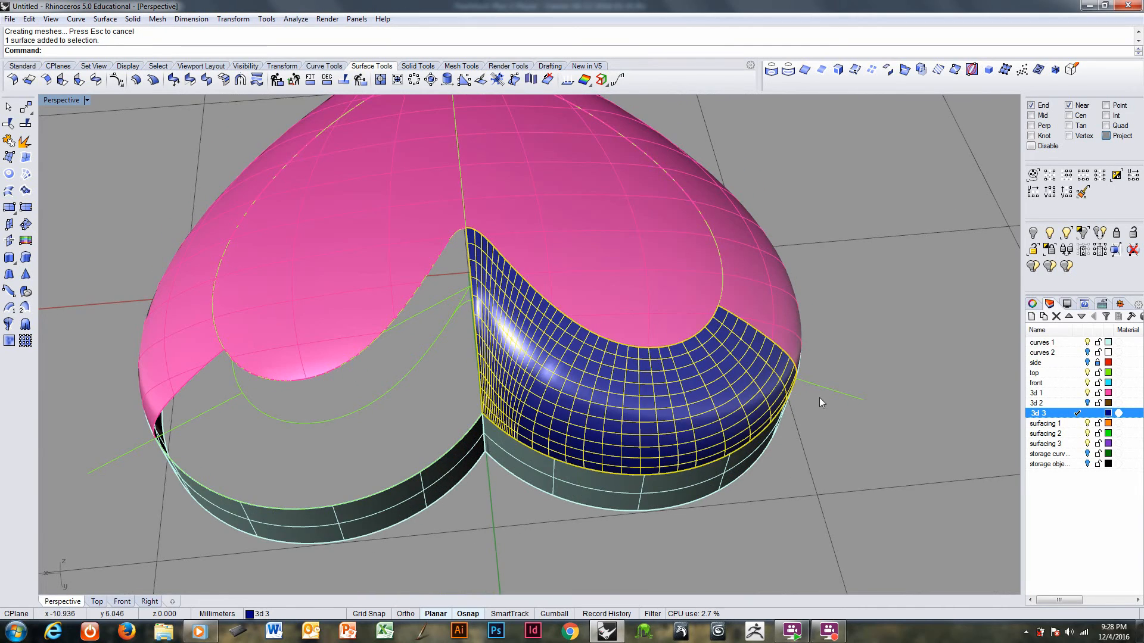
- Mirror the lobe's network surface onto the opposite lobe, starting the mirror plane at the origin and running it along the Y axis
{"action": "key", "text": "Escape"}
{"action": "right_click_drag", "start_coordinate": [581, 417], "coordinate": [615, 384]}
{"action": "scroll", "coordinate": [608, 328], "scroll_direction": "down", "scroll_amount": 5}
{"action": "left_click", "coordinate": [614, 321]}
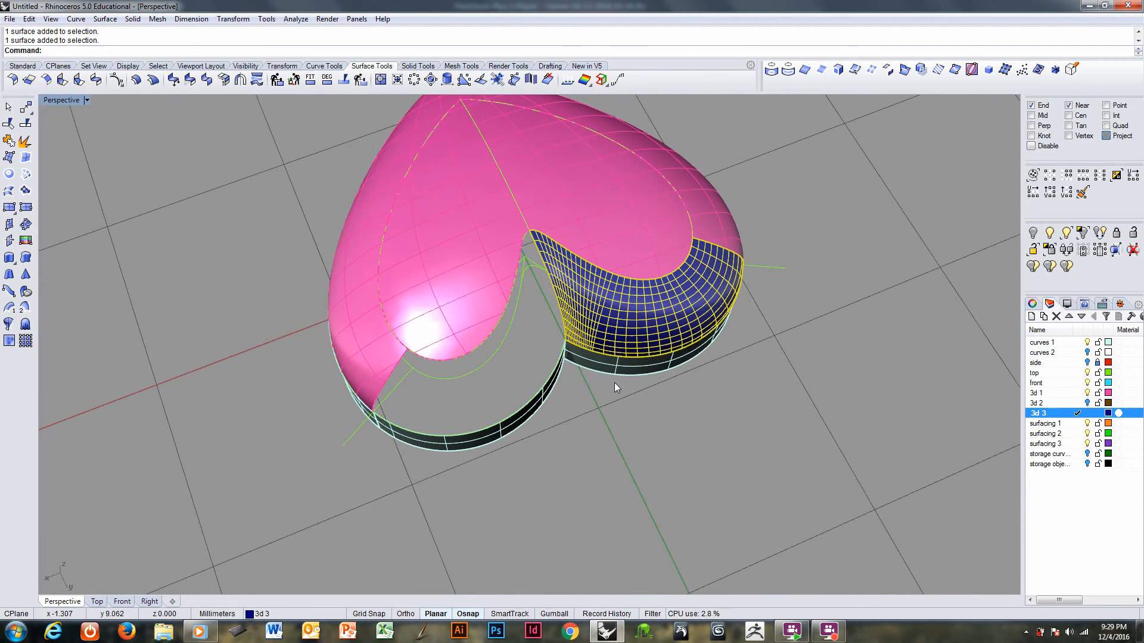
{"action": "type", "text": "Mirror"}
{"action": "key", "text": "Return"}
{"action": "type", "text": "0"}
{"action": "key", "text": "Return"}
{"action": "left_click", "coordinate": [630, 483]}
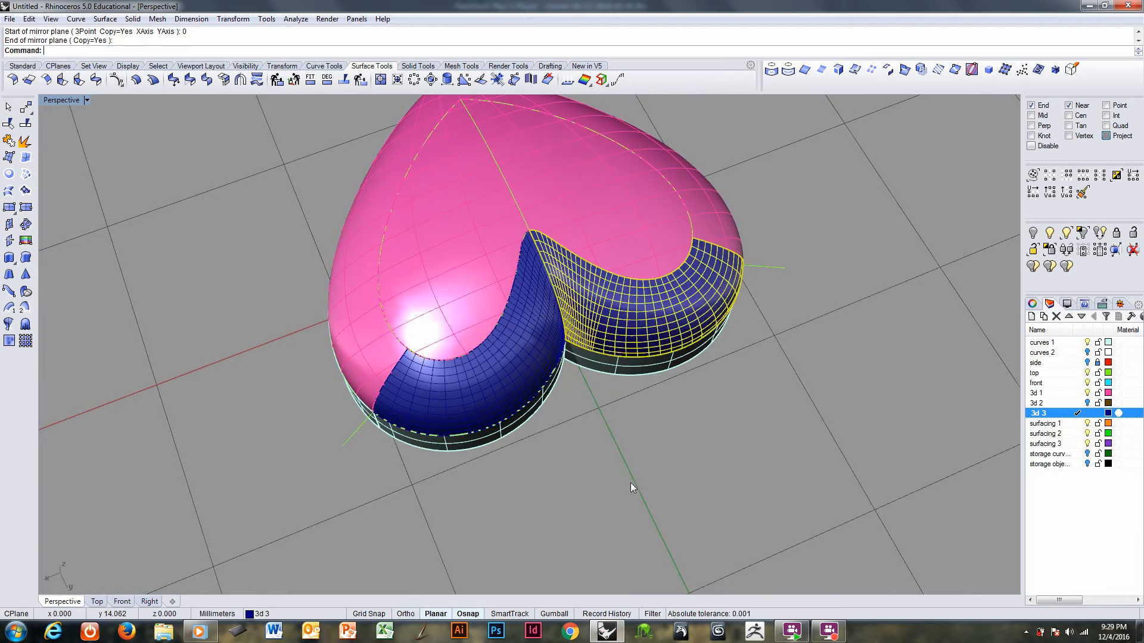
{"action": "key", "text": "Escape"}
{"action": "scroll", "coordinate": [600, 294], "scroll_direction": "up", "scroll_amount": 8}
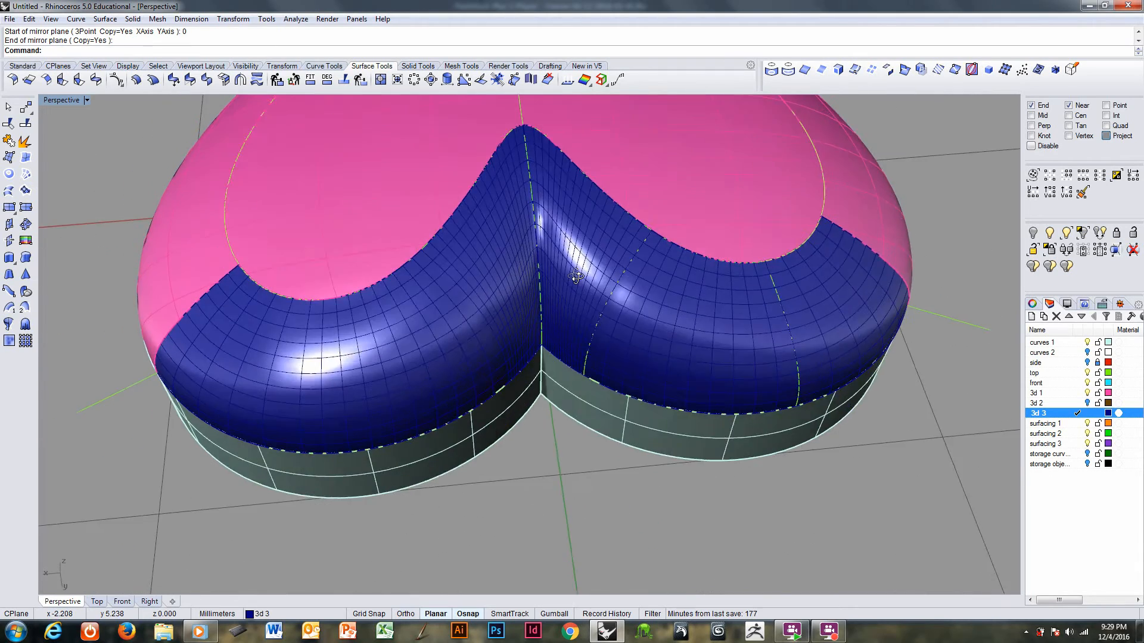
{"action": "right_click_drag", "start_coordinate": [576, 277], "coordinate": [473, 255]}
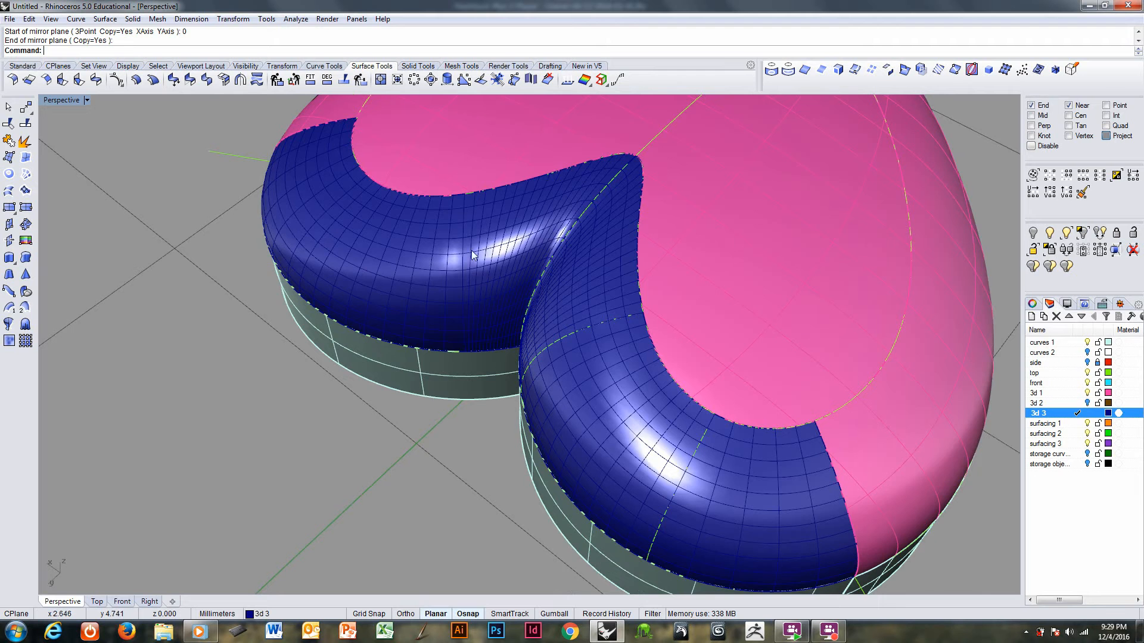
- Undo the mirrored surface copy and the single-lobe network surface
{"action": "right_click_drag", "start_coordinate": [607, 325], "coordinate": [606, 288]}
{"action": "key", "text": "ctrl+z"}
{"action": "key", "text": "ctrl+z"}
- Copy the two blend curves to the clipboard, and undo the helper curve's deletion and the edge split at the notch
{"action": "left_click", "coordinate": [587, 324]}
{"action": "left_click", "coordinate": [688, 375]}
{"action": "key", "text": "ctrl+c"}
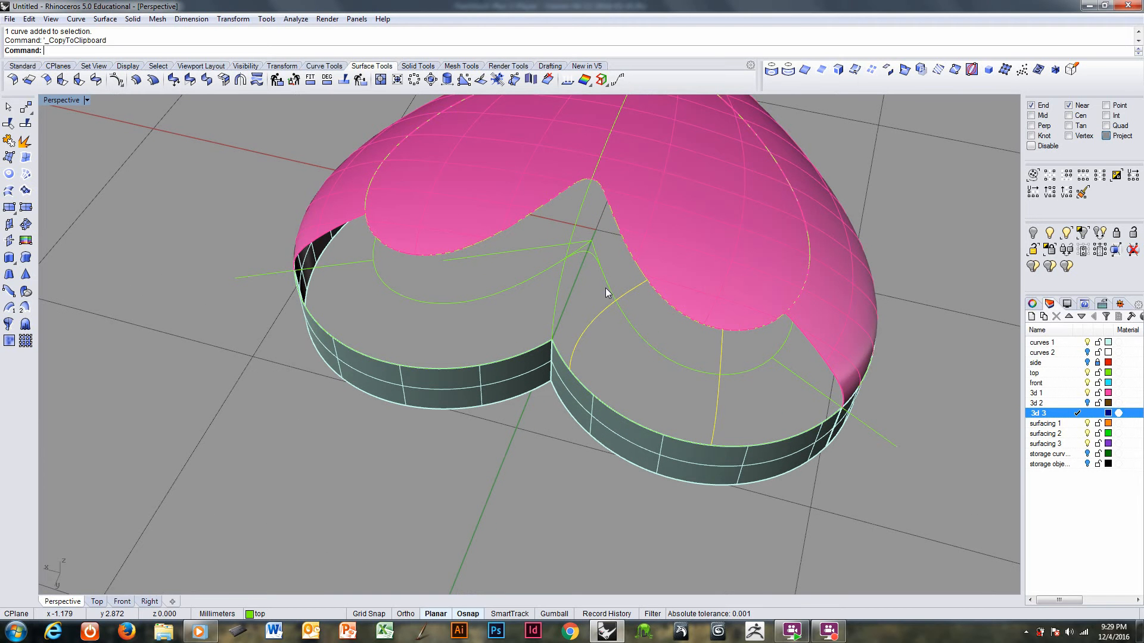
{"action": "key", "text": "ctrl+z"}
{"action": "key", "text": "ctrl+z"}
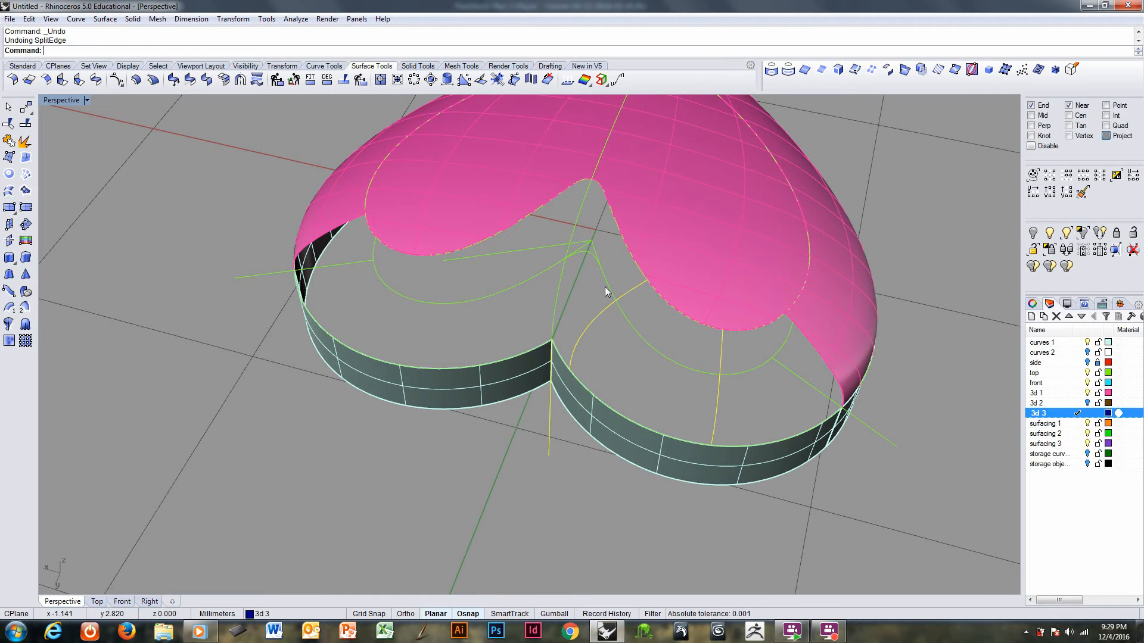
- Mirror the two blend curves onto the opposite lobe, with the mirror plane running from the origin along the Y axis
{"action": "left_click", "coordinate": [626, 367]}
{"action": "left_click", "coordinate": [581, 335]}
{"action": "left_click", "coordinate": [718, 412]}
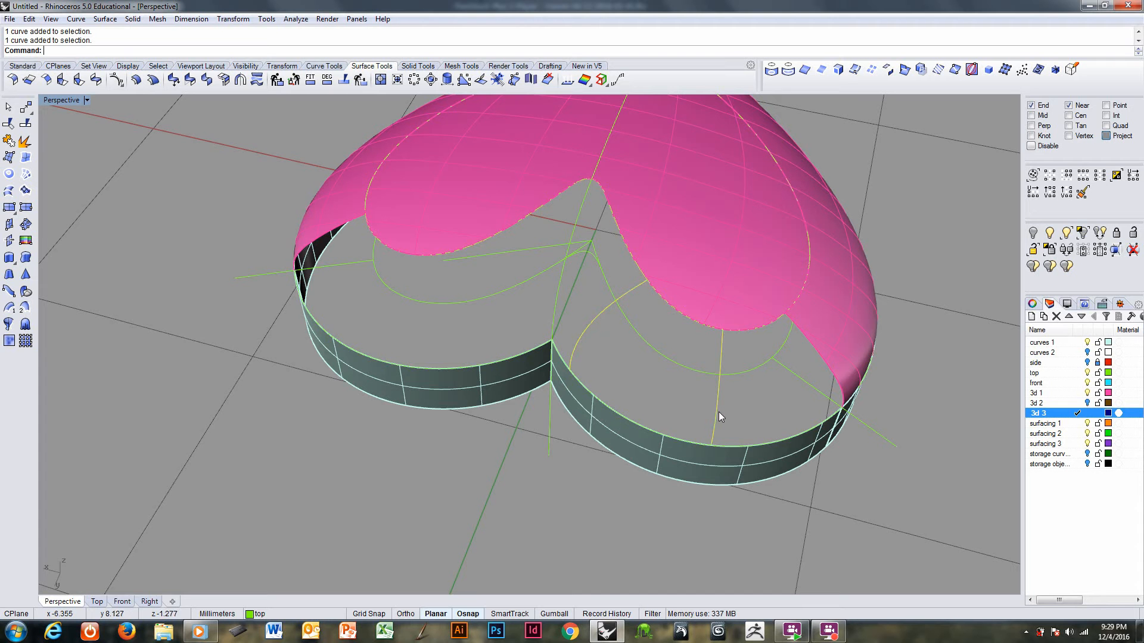
{"action": "scroll", "coordinate": [638, 393], "scroll_direction": "down", "scroll_amount": 2}
{"action": "right_click_drag", "start_coordinate": [688, 377], "coordinate": [601, 364]}
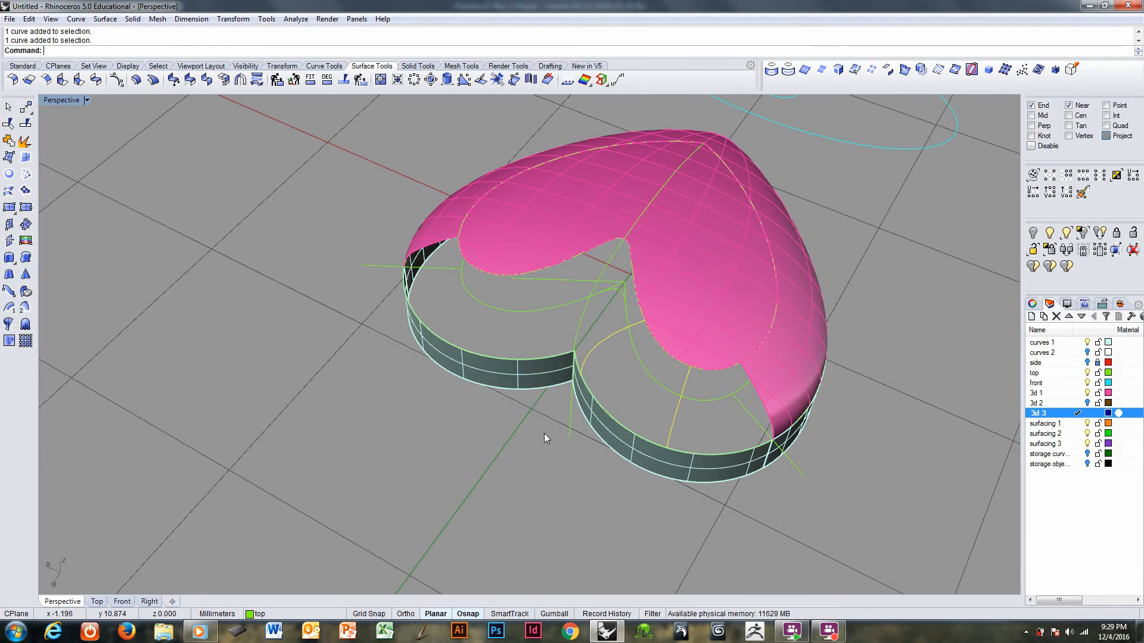
{"action": "type", "text": "mirror"}
{"action": "key", "text": "Return"}
{"action": "type", "text": "0"}
{"action": "key", "text": "Return"}
{"action": "left_click", "coordinate": [488, 503]}
{"action": "right_click_drag", "start_coordinate": [486, 505], "coordinate": [486, 423]}
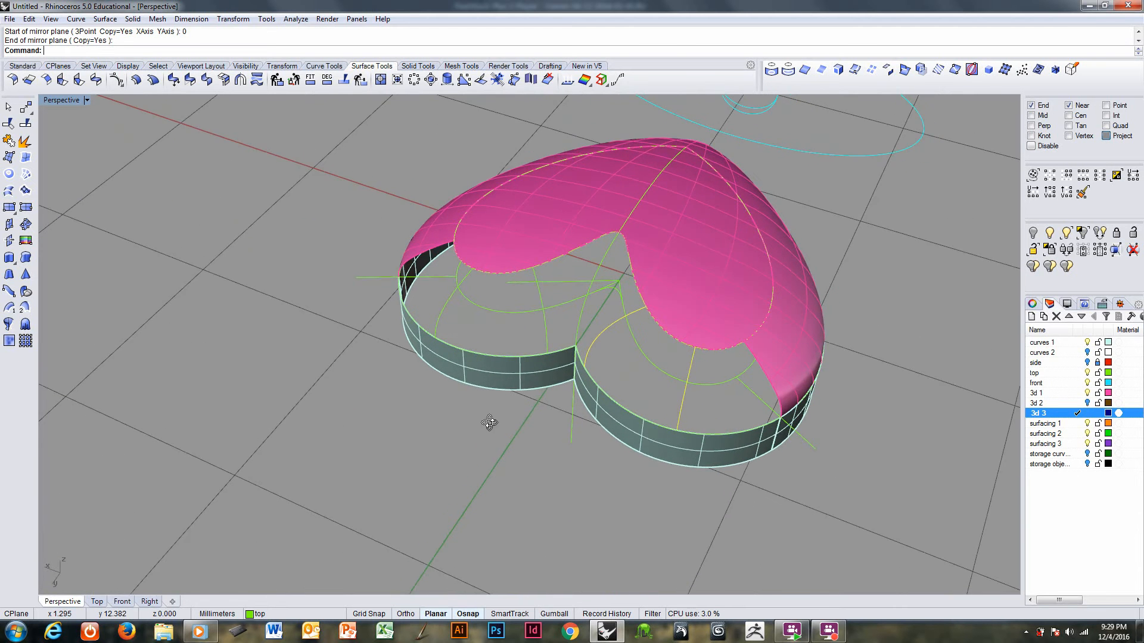
{"action": "scroll", "coordinate": [602, 318], "scroll_direction": "up", "scroll_amount": 3}
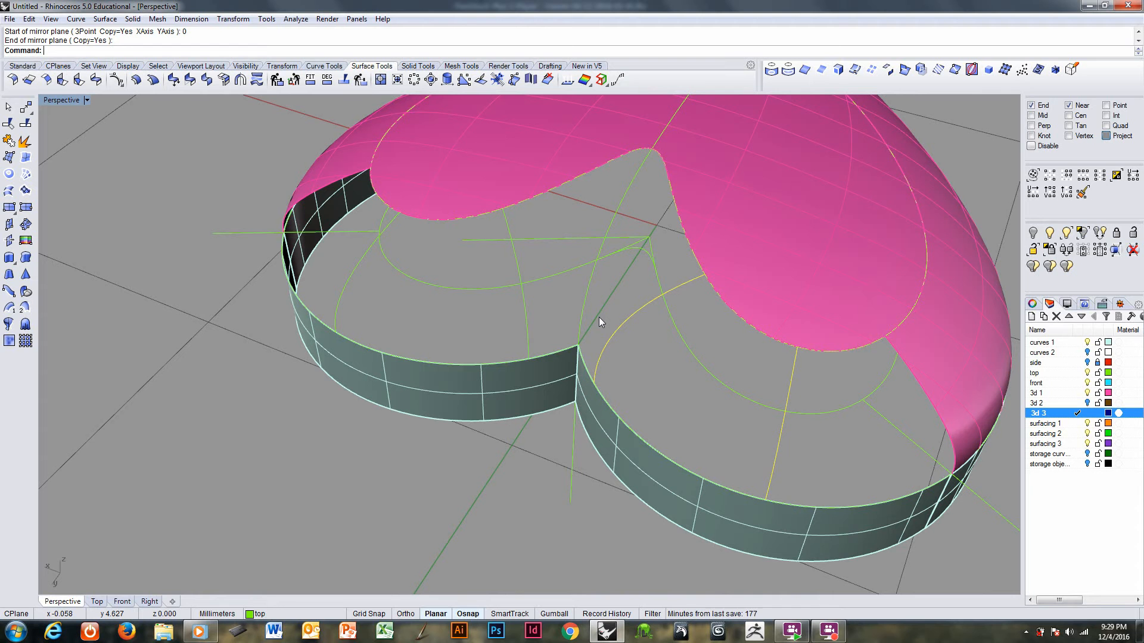
{"action": "left_click", "coordinate": [594, 378]}
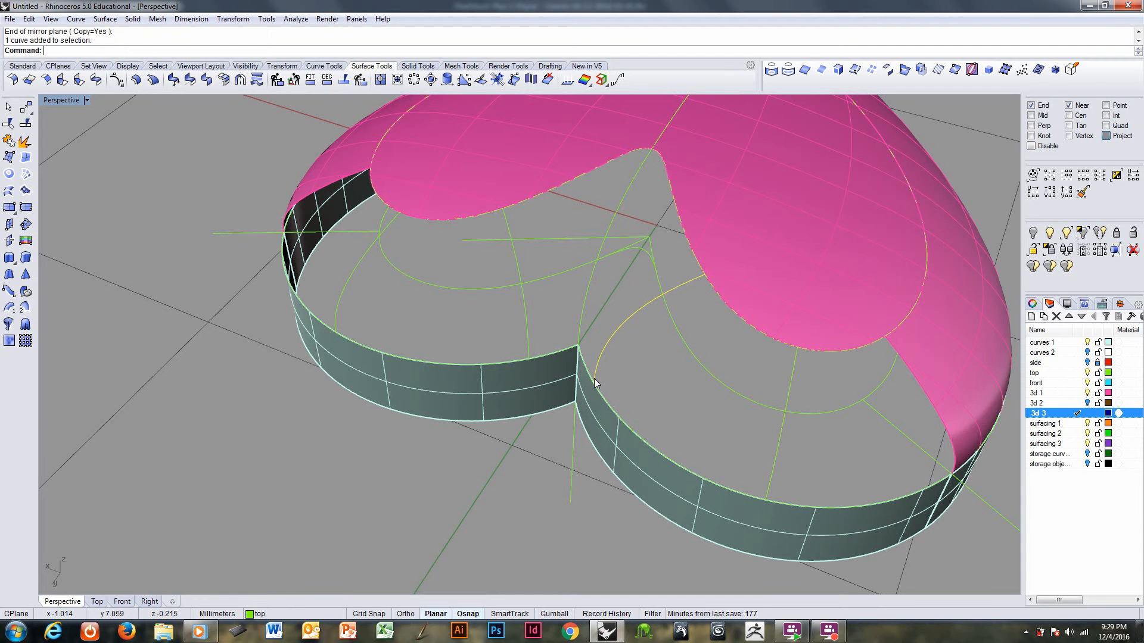
{"action": "scroll", "coordinate": [621, 421], "scroll_direction": "up", "scroll_amount": 1}
{"action": "left_click", "coordinate": [620, 416]}
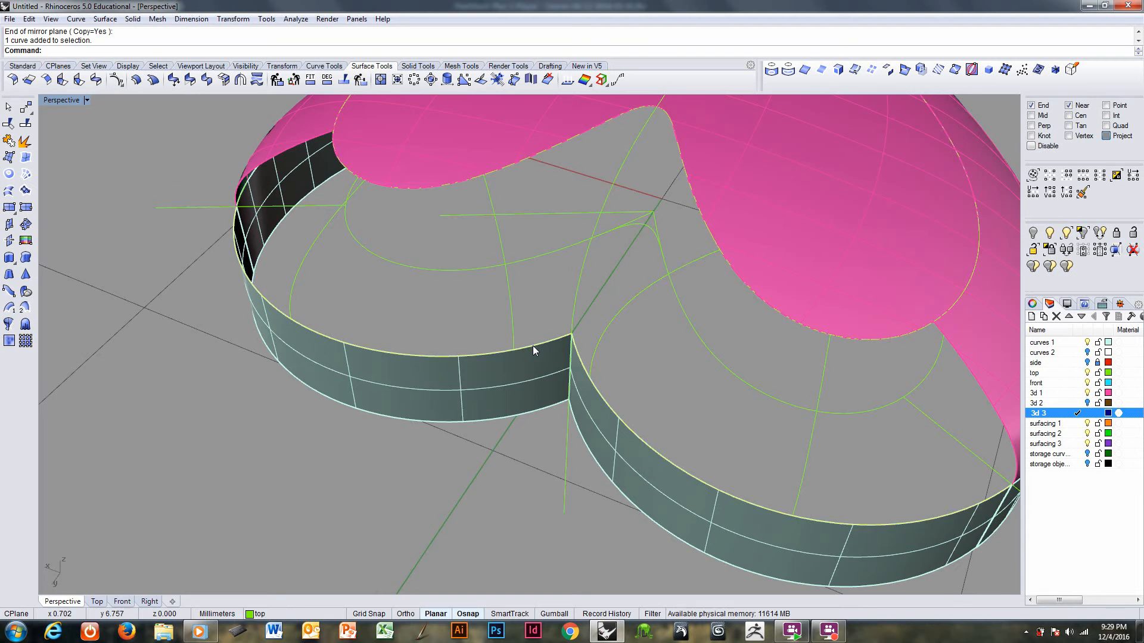
{"action": "right_click_drag", "start_coordinate": [532, 346], "coordinate": [431, 387]}
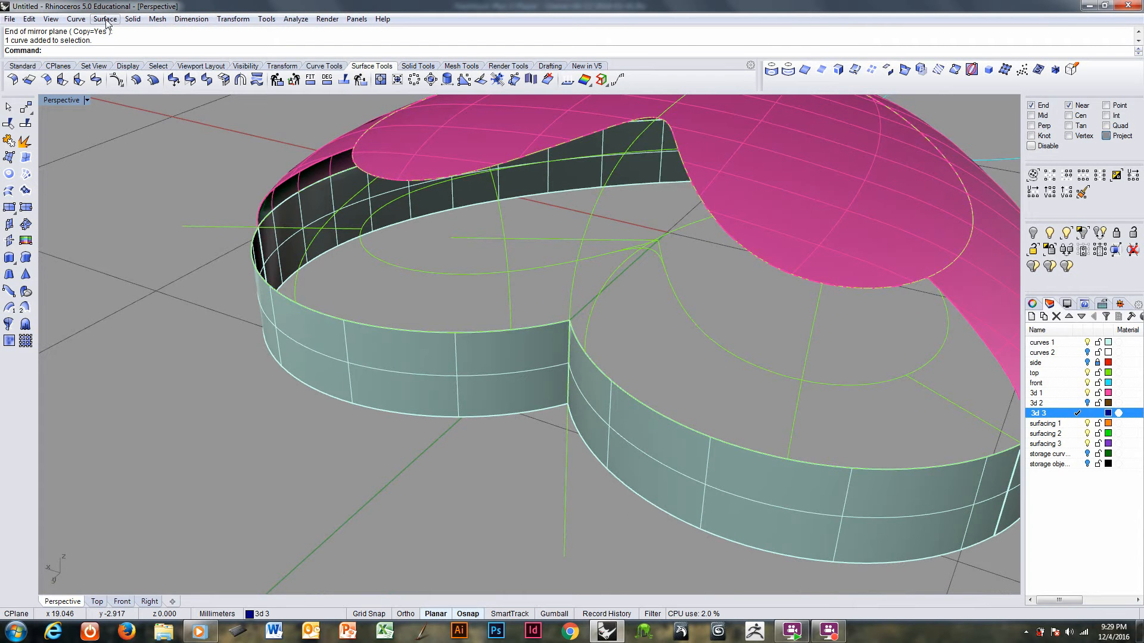
- Build one network surface across both lobes from the band curve, top surface edges, centre curve and four blend curves, with tangency at A, B, C and position at D
{"action": "right_click", "coordinate": [147, 52]}
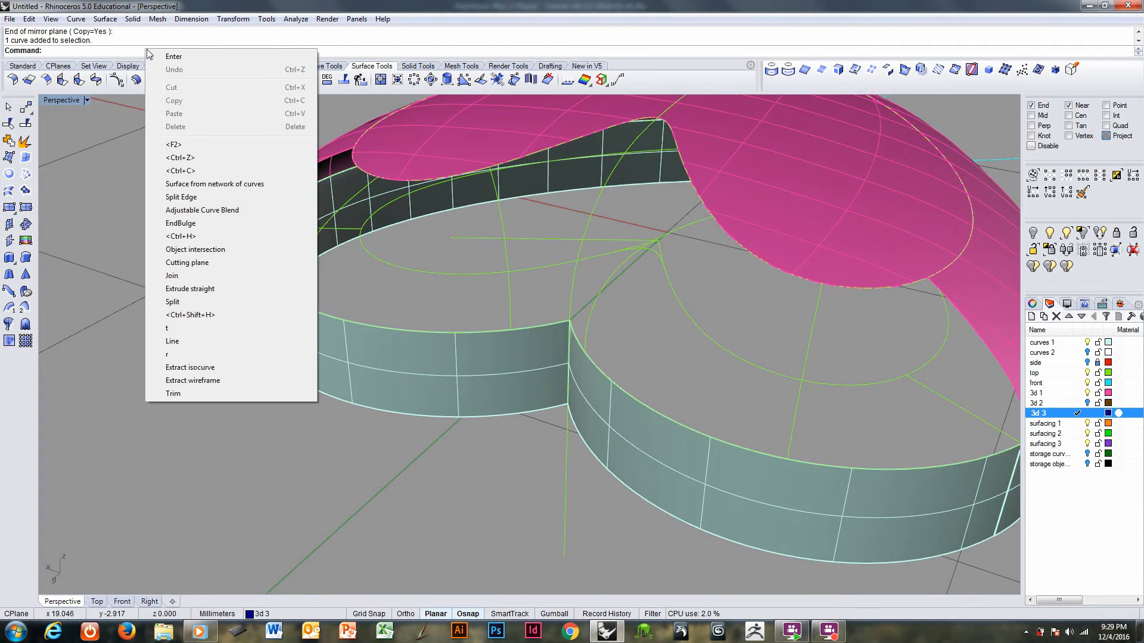
{"action": "left_click", "coordinate": [220, 182]}
{"action": "right_click_drag", "start_coordinate": [748, 385], "coordinate": [621, 372], "text": "shift"}
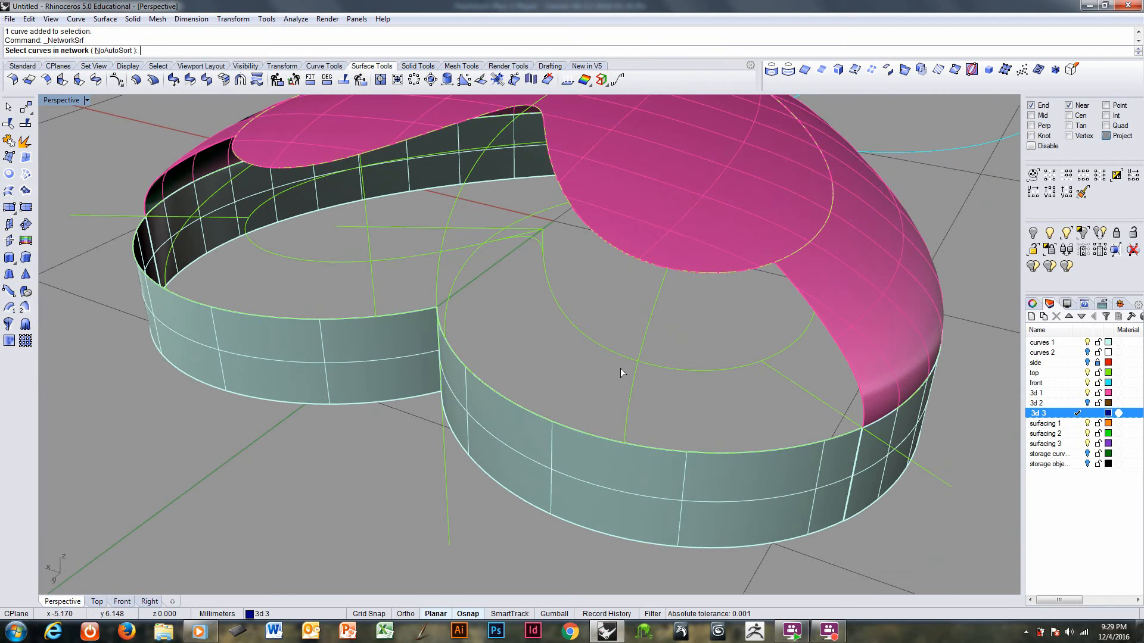
{"action": "left_click", "coordinate": [806, 446]}
{"action": "left_click", "coordinate": [805, 446]}
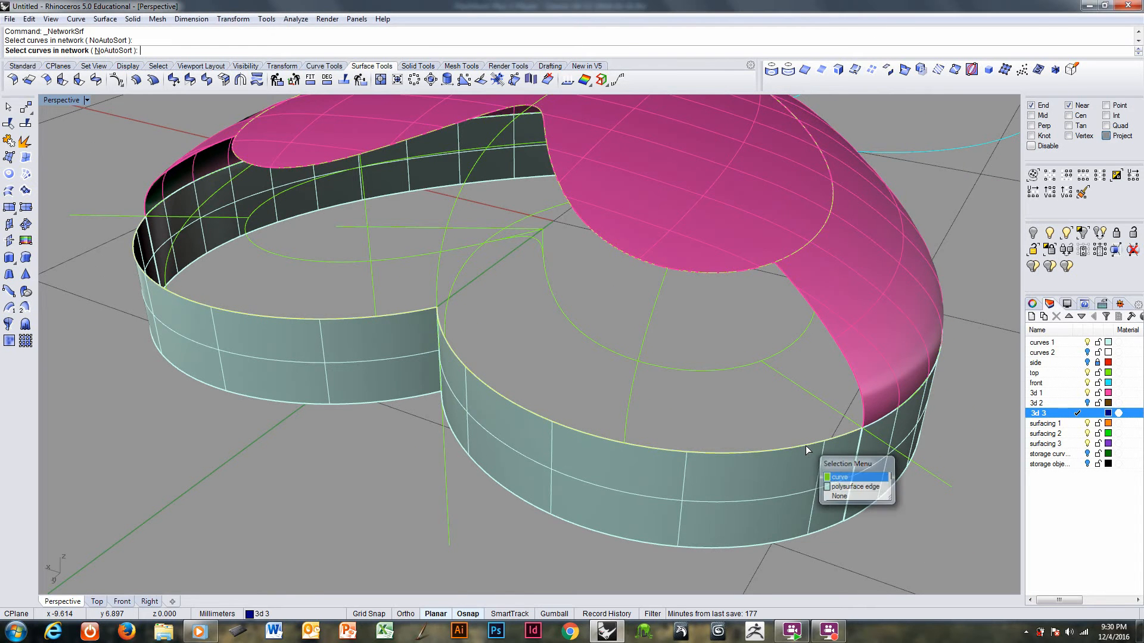
{"action": "right_click_drag", "start_coordinate": [715, 424], "coordinate": [698, 467]}
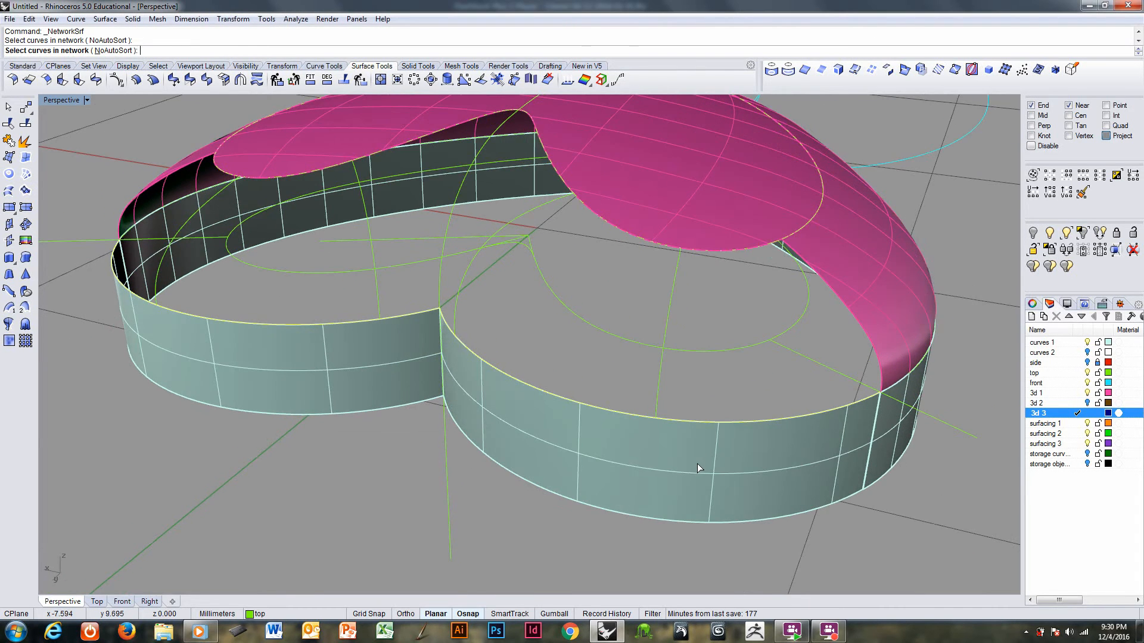
{"action": "left_click", "coordinate": [759, 248]}
{"action": "scroll", "coordinate": [759, 248], "scroll_direction": "down", "scroll_amount": 1}
{"action": "left_click", "coordinate": [759, 248]}
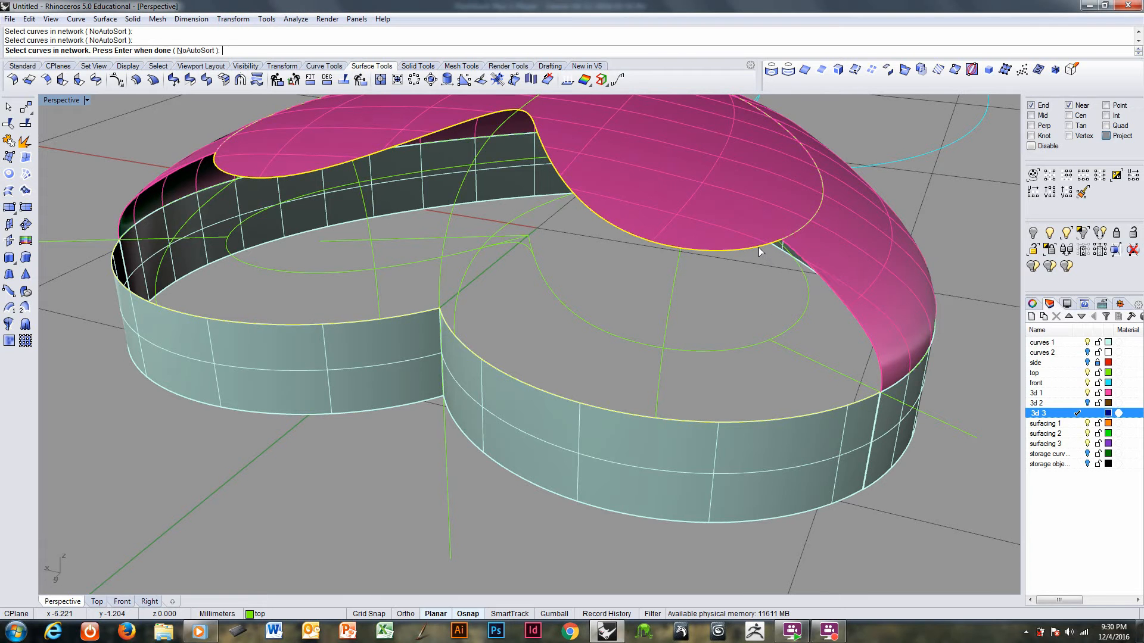
{"action": "left_click", "coordinate": [838, 302]}
{"action": "left_click", "coordinate": [660, 393]}
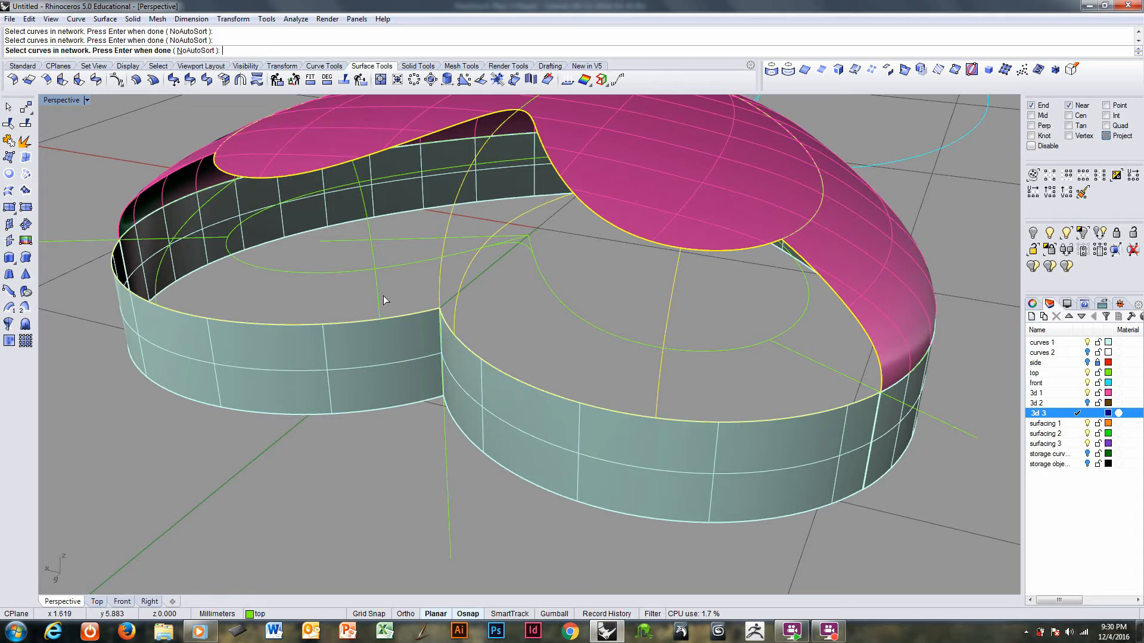
{"action": "right_click_drag", "start_coordinate": [364, 315], "coordinate": [315, 320]}
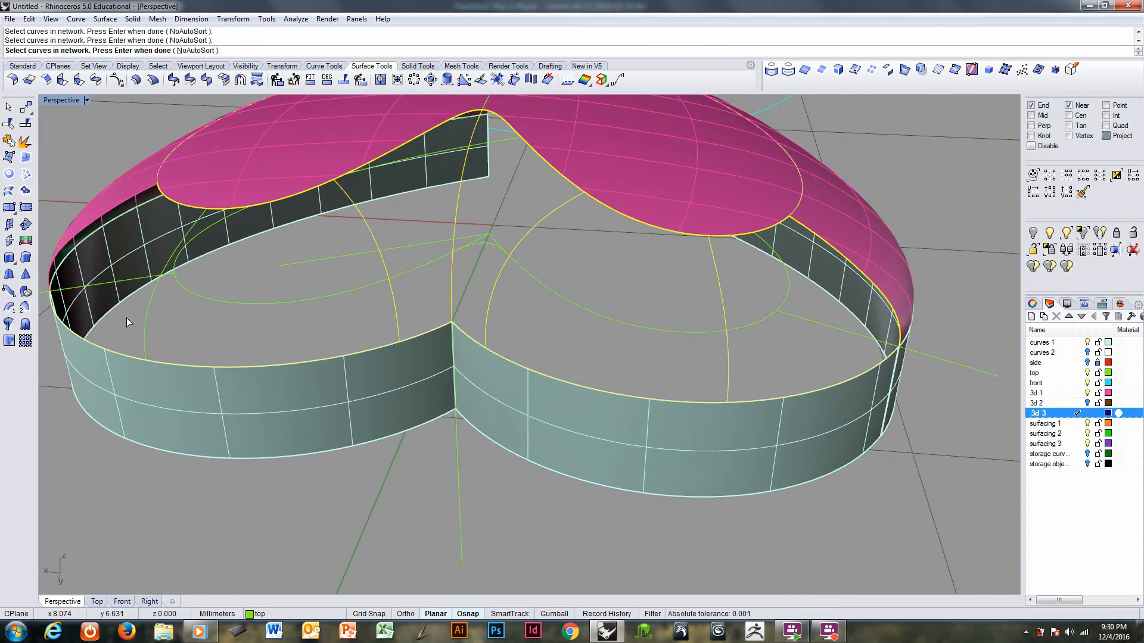
{"action": "left_click", "coordinate": [148, 333]}
{"action": "scroll", "coordinate": [316, 292], "scroll_direction": "down", "scroll_amount": 2}
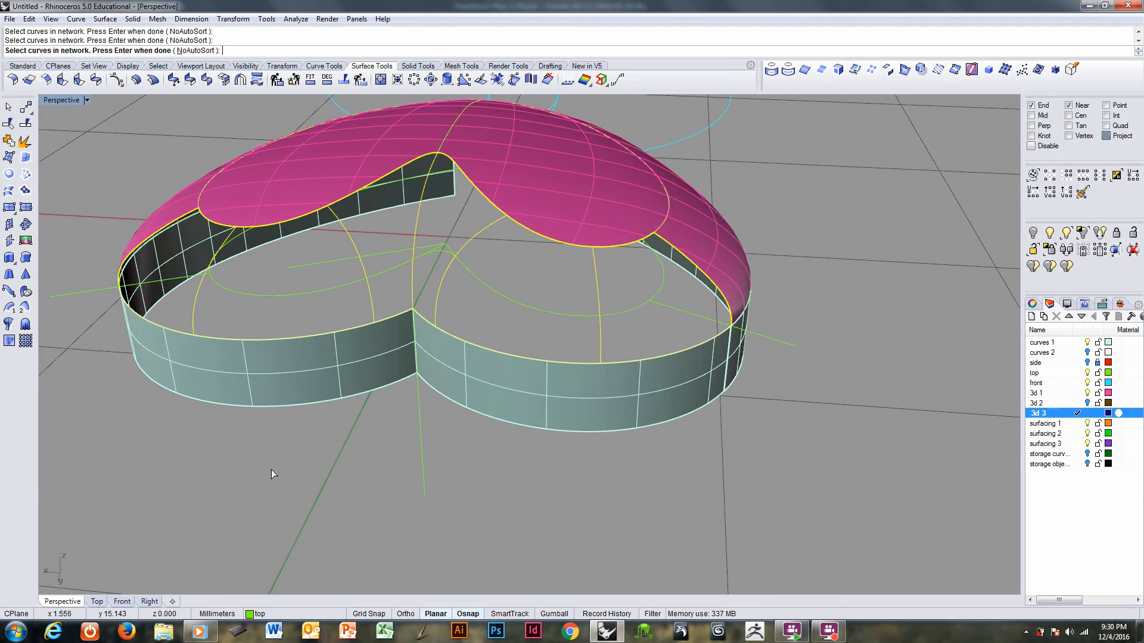
{"action": "key", "text": "Return"}
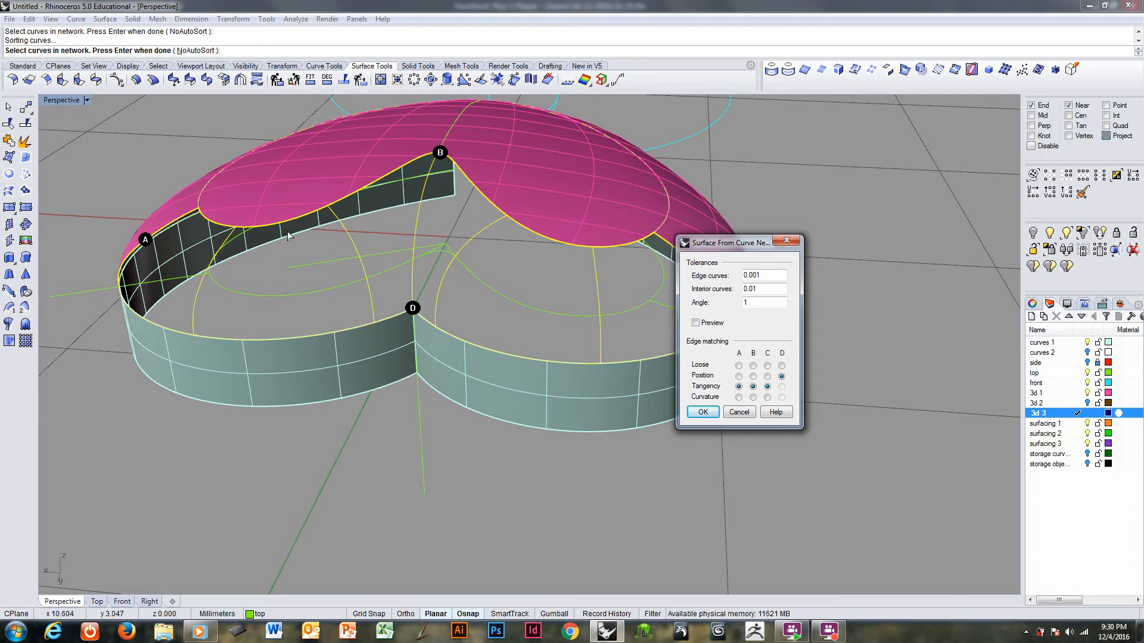
{"action": "left_click", "coordinate": [699, 410]}
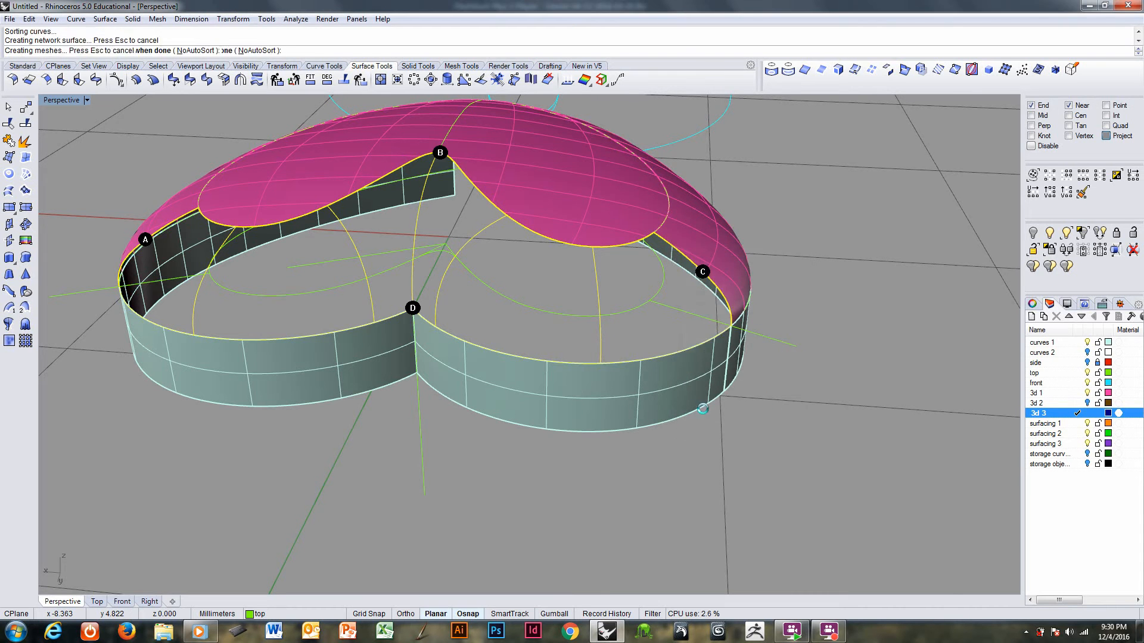
{"action": "right_click_drag", "start_coordinate": [453, 325], "coordinate": [488, 353]}
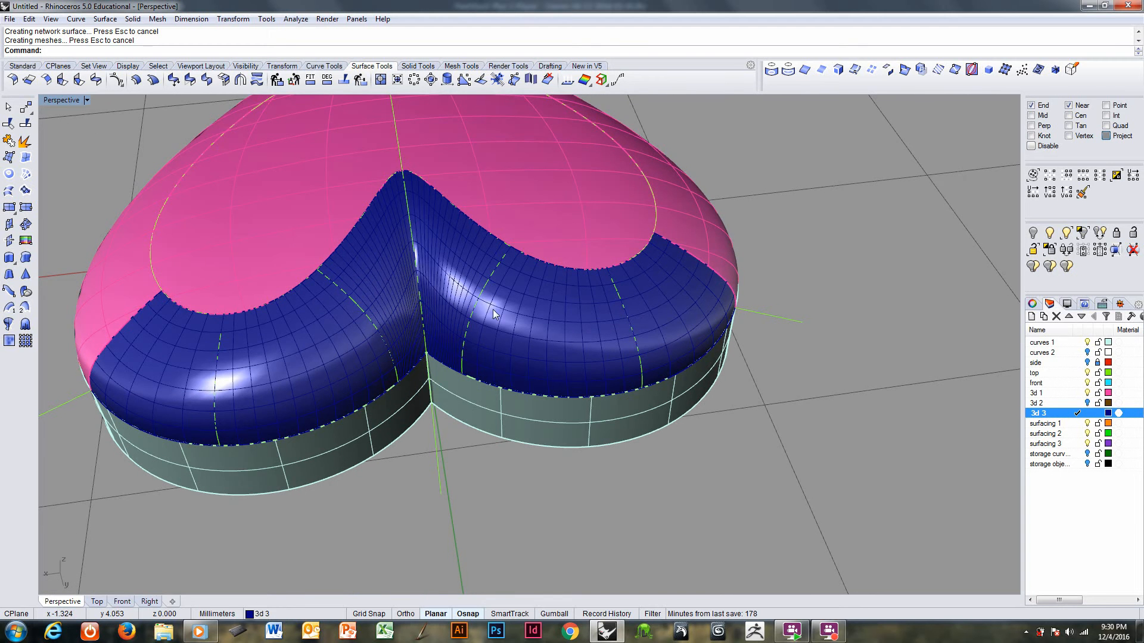
{"action": "right_click_drag", "start_coordinate": [493, 314], "coordinate": [564, 406]}
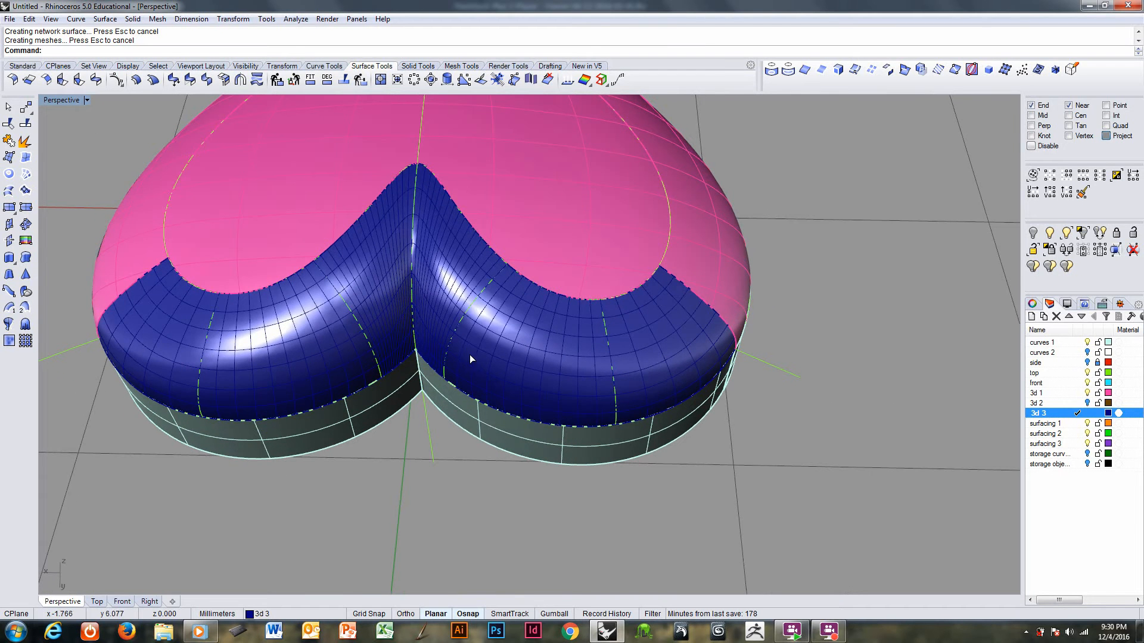
- Undo the network surface spanning both lobes of the heart
{"action": "key", "text": "ctrl+z"}
{"action": "mouse_move", "coordinate": [466, 360]}
{"action": "right_mouse_down"}
{"action": "mouse_move", "coordinate": [495, 360]}
{"action": "mouse_move", "coordinate": [492, 378]}
{"action": "mouse_move", "coordinate": [503, 332]}
{"action": "mouse_move", "coordinate": [481, 355]}
{"action": "right_mouse_up"}
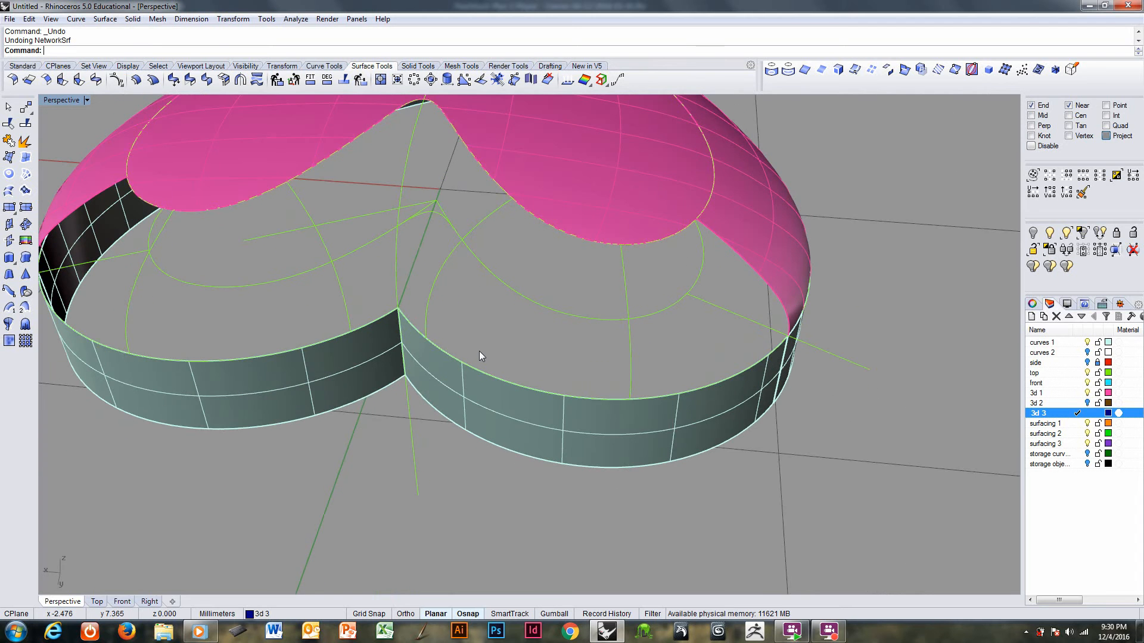
{"action": "right_click_drag", "start_coordinate": [491, 258], "coordinate": [380, 179]}
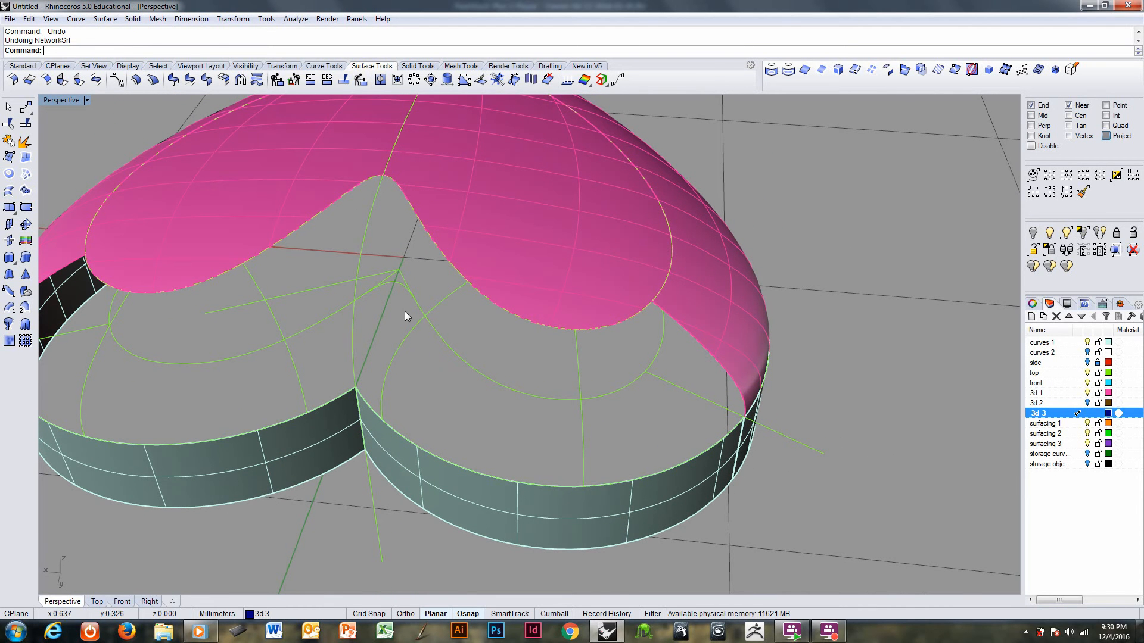
{"action": "left_click", "coordinate": [400, 346]}
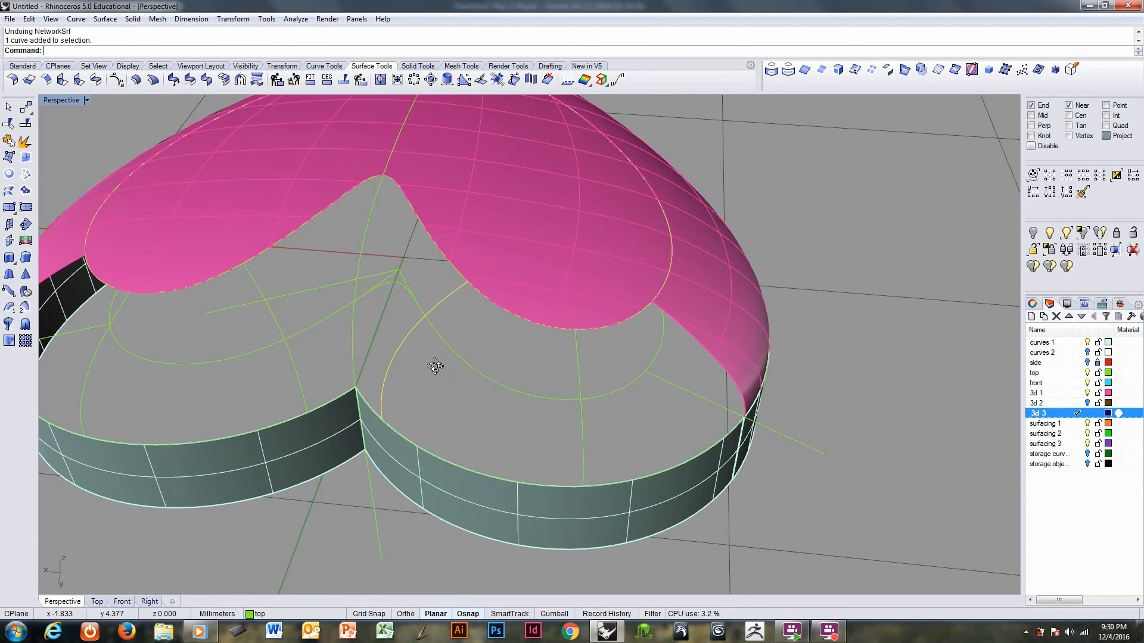
{"action": "right_click_drag", "start_coordinate": [436, 366], "coordinate": [407, 320]}
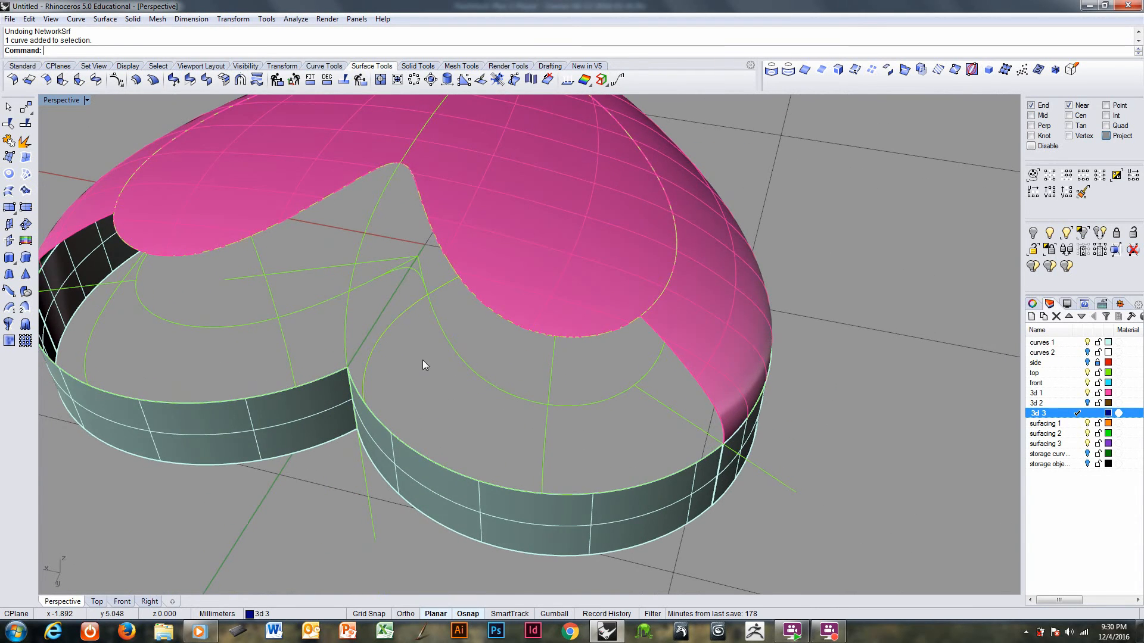
{"action": "scroll", "coordinate": [423, 360], "scroll_direction": "down", "scroll_amount": 3}
{"action": "right_click", "coordinate": [473, 50]}
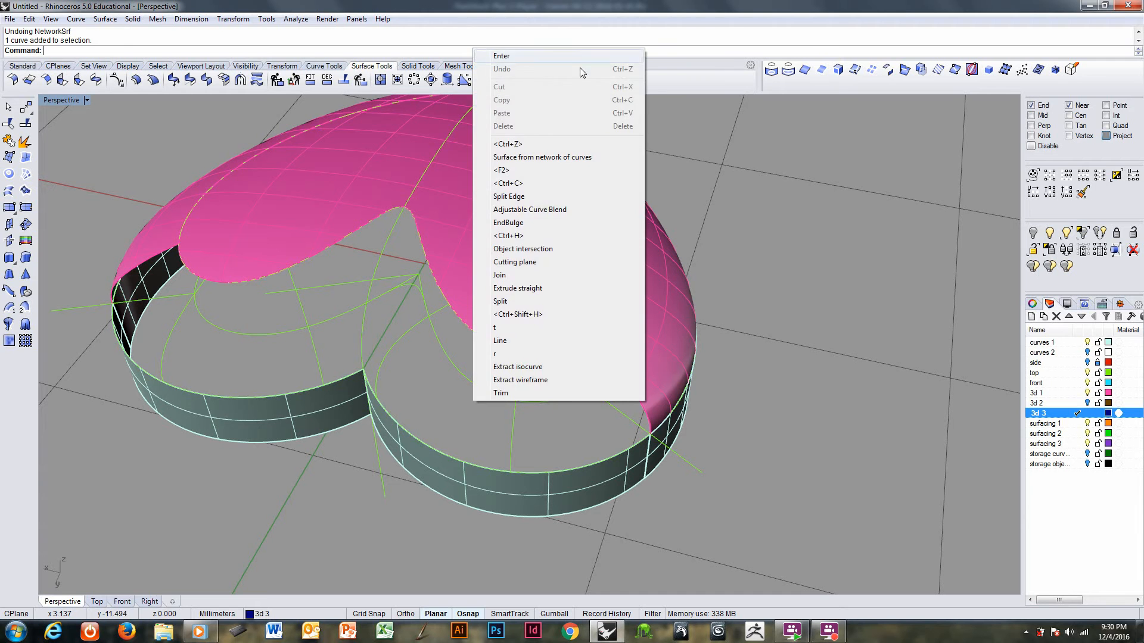
{"action": "left_click", "coordinate": [554, 157]}
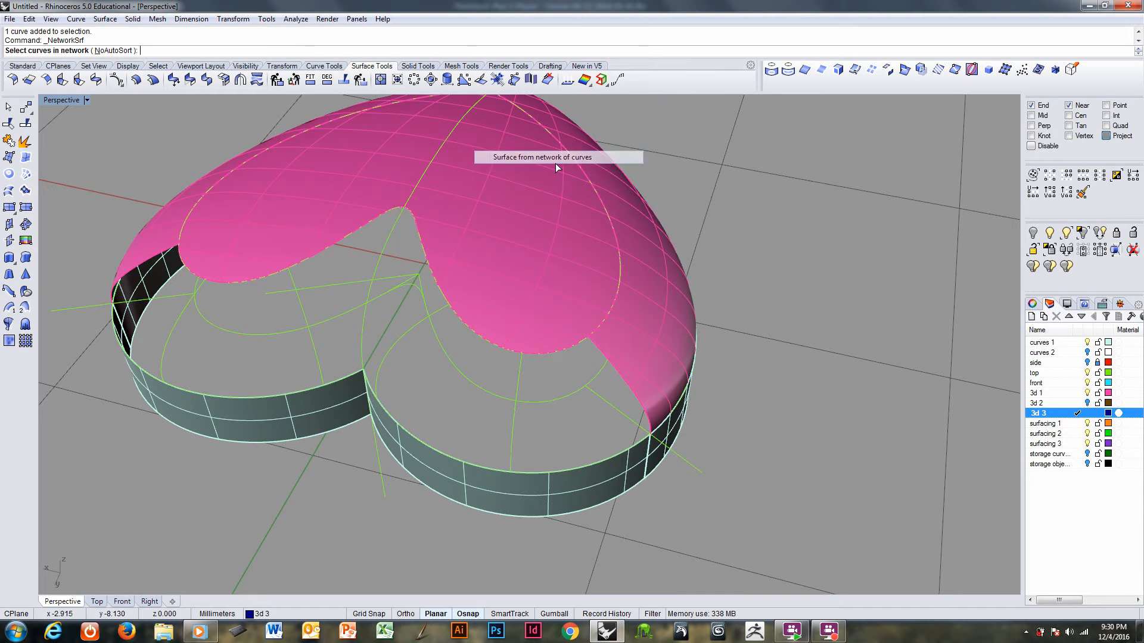
{"action": "left_click", "coordinate": [614, 456]}
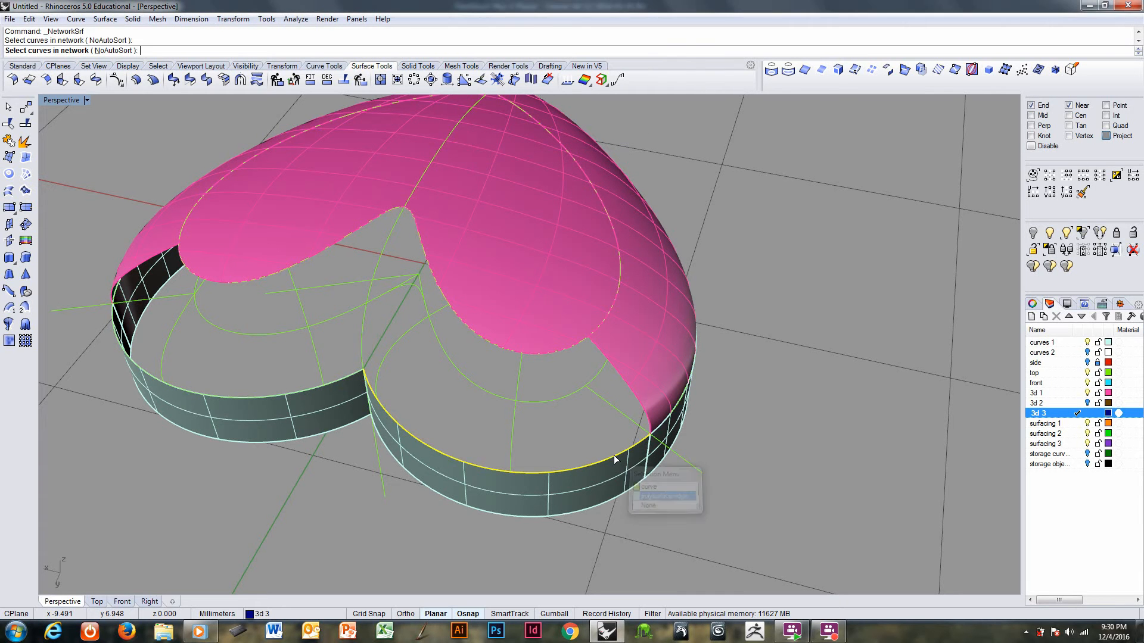
{"action": "key", "text": "Escape"}
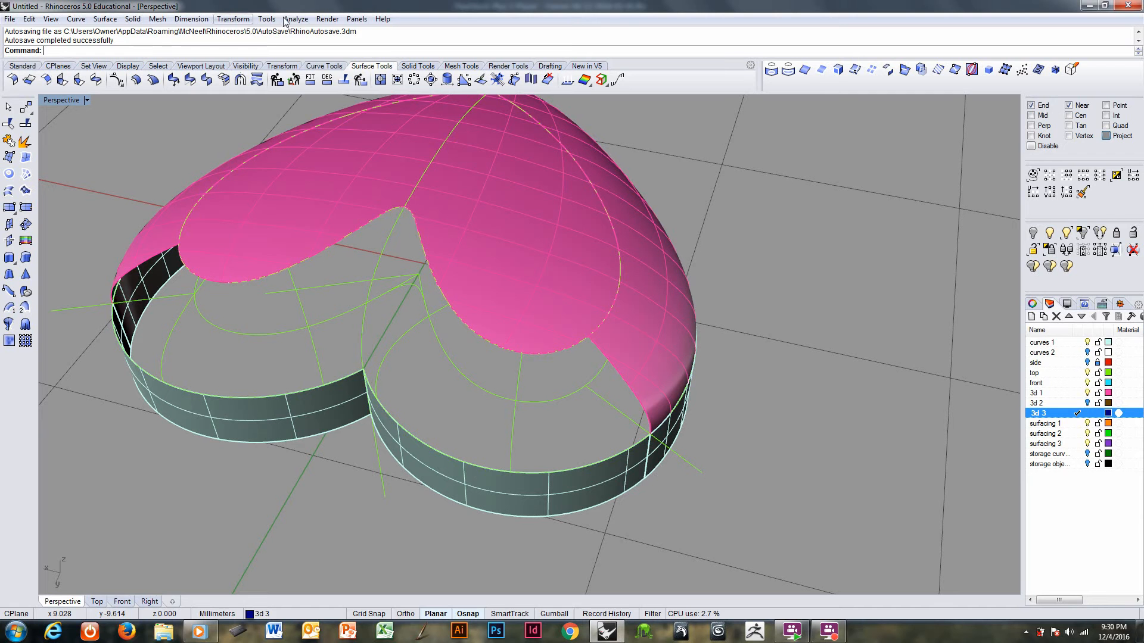
- Split the top surface's edge at the notch point where the centre curve meets it
{"action": "left_click", "coordinate": [286, 19]}
{"action": "mouse_move", "coordinate": [322, 181]}
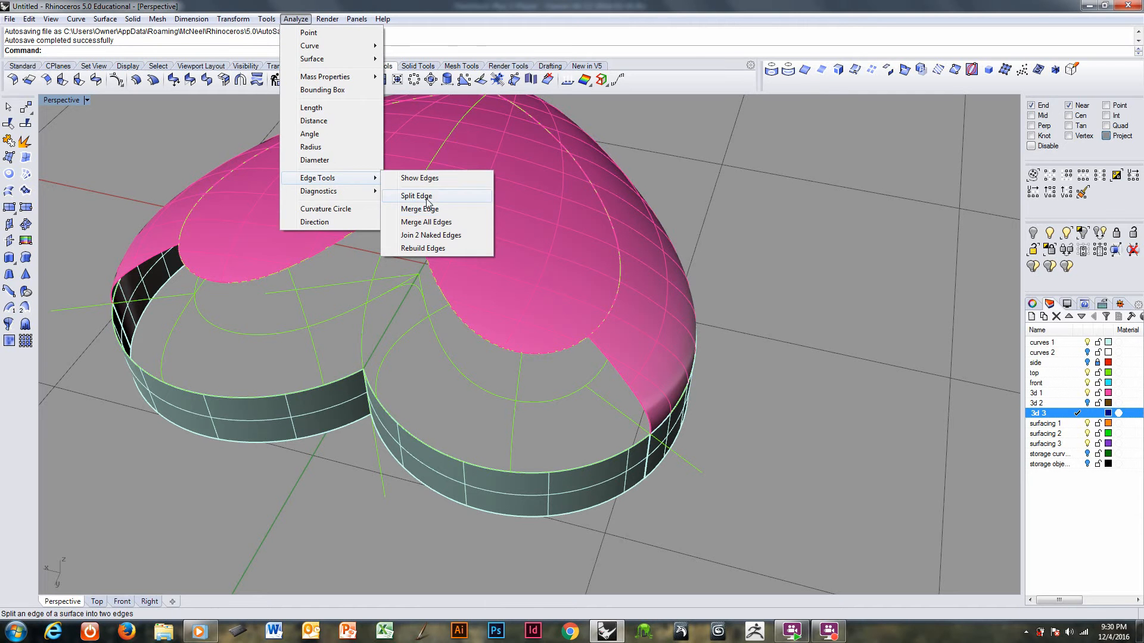
{"action": "left_click", "coordinate": [424, 196]}
{"action": "left_click", "coordinate": [424, 241]}
{"action": "left_click", "coordinate": [404, 208]}
{"action": "key", "text": "Return"}
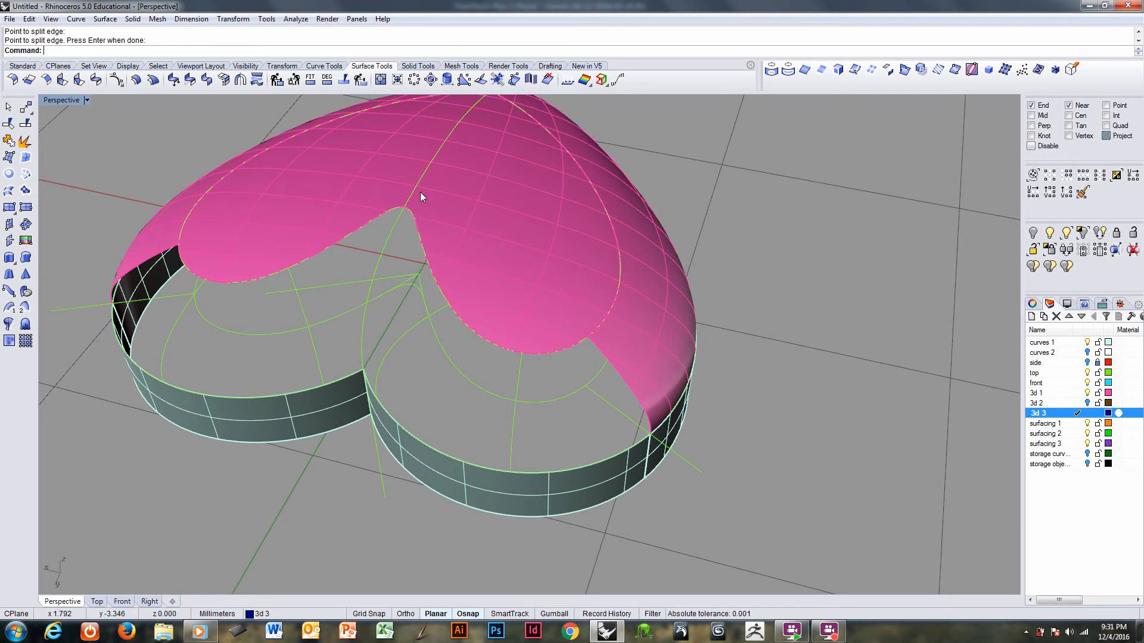
- Build a single-lobe network surface from the band edge, split top edge, side edge, centre curve and middle blend curve, with position at A, tangency at B, C, D
{"action": "right_click", "coordinate": [427, 51]}
{"action": "left_click", "coordinate": [502, 159]}
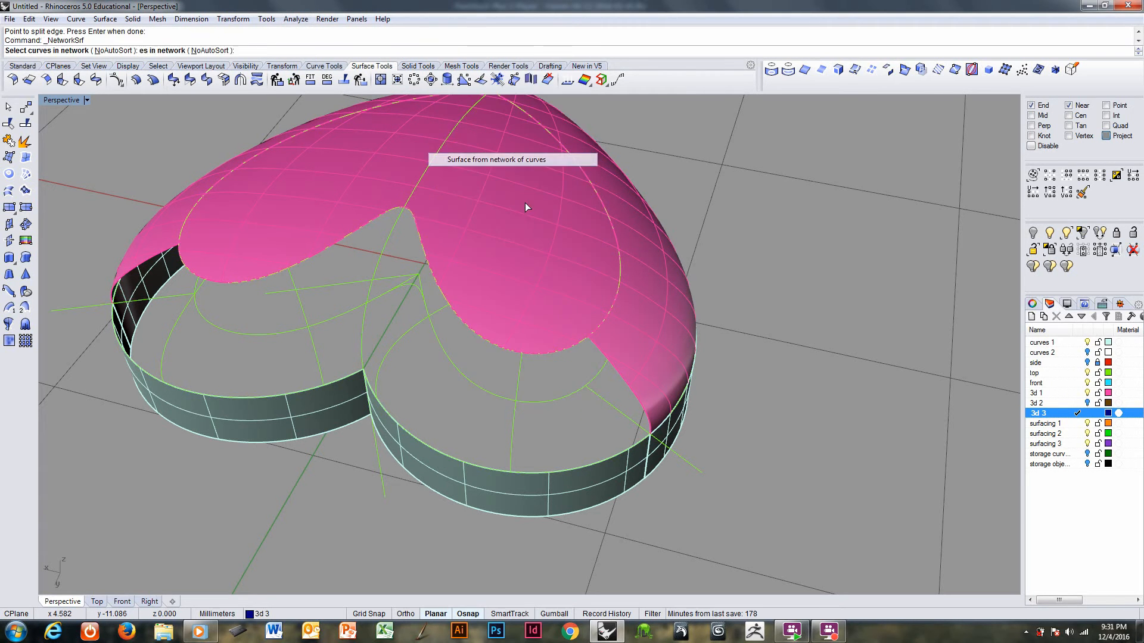
{"action": "left_click", "coordinate": [621, 451]}
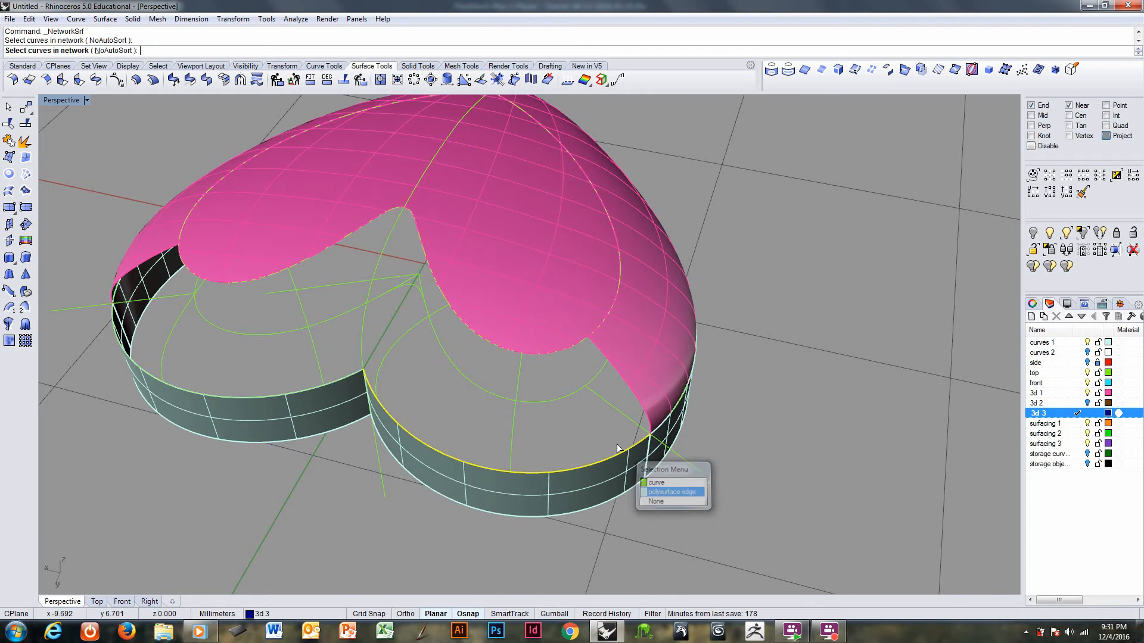
{"action": "left_click", "coordinate": [672, 492]}
{"action": "right_click_drag", "start_coordinate": [598, 462], "coordinate": [585, 396]}
{"action": "left_click", "coordinate": [577, 320]}
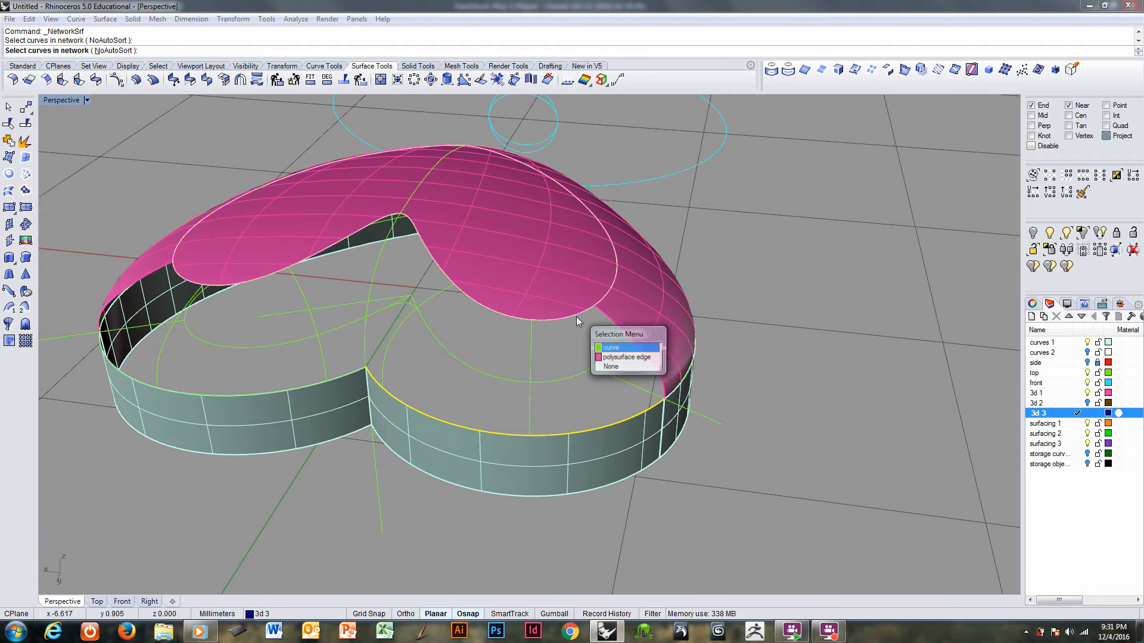
{"action": "left_click", "coordinate": [619, 357]}
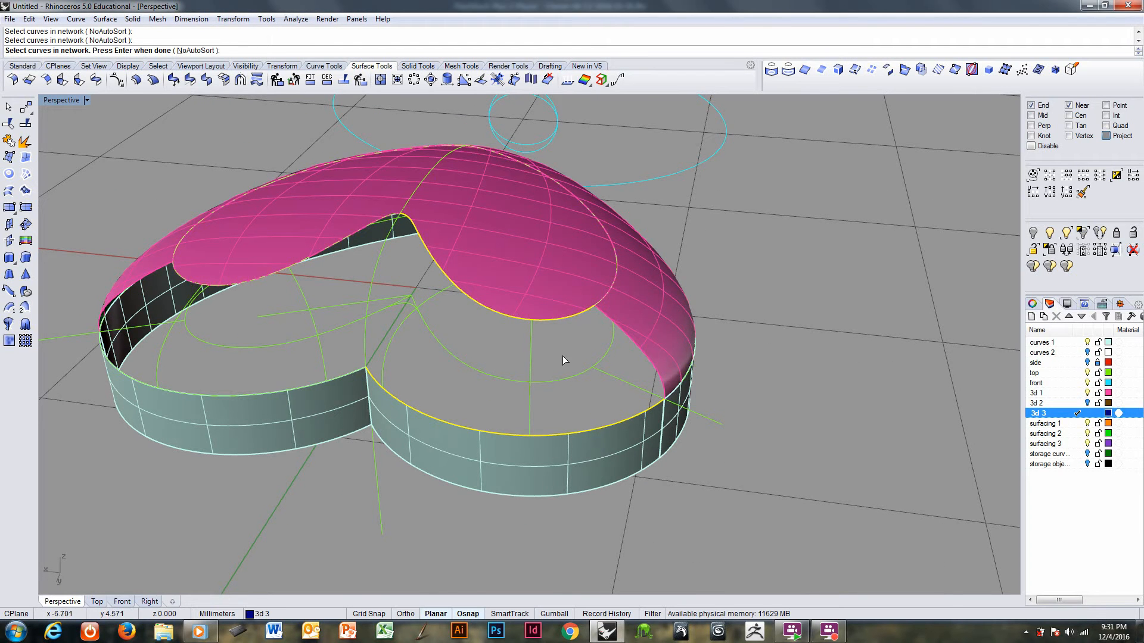
{"action": "left_click", "coordinate": [634, 347]}
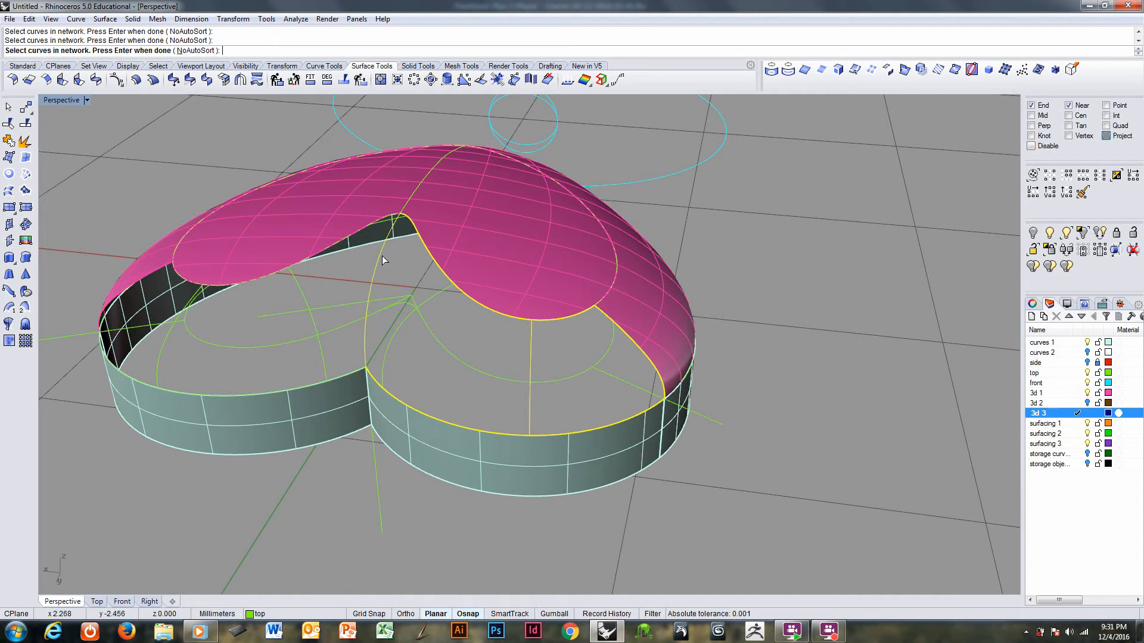
{"action": "right_click_drag", "start_coordinate": [382, 260], "coordinate": [442, 302]}
{"action": "key", "text": "Return"}
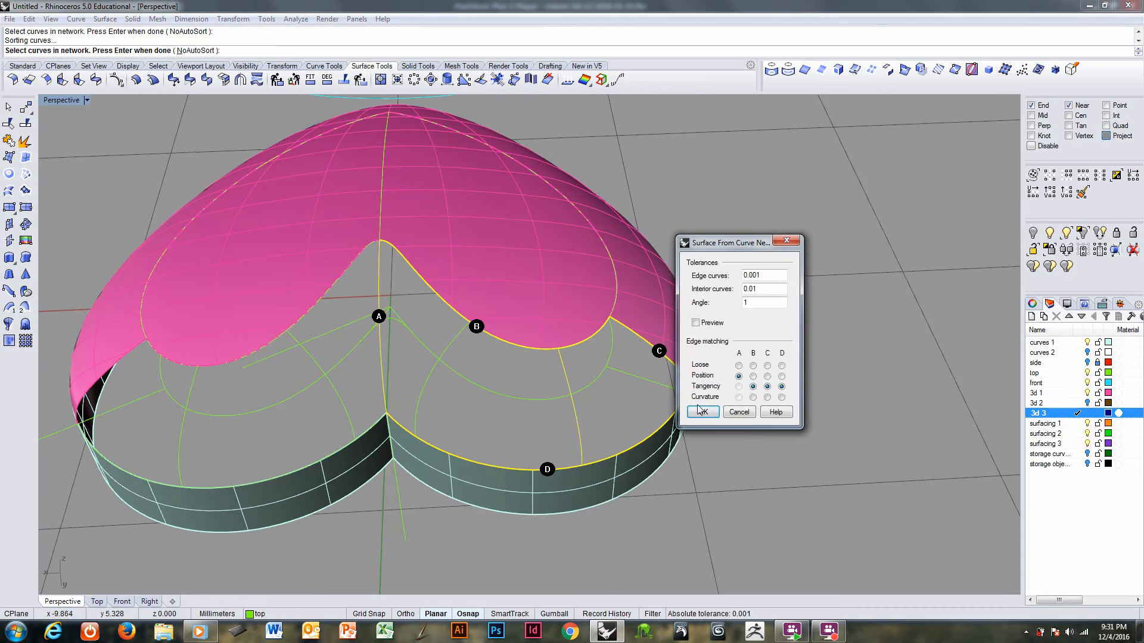
{"action": "left_click", "coordinate": [700, 413]}
{"action": "right_click_drag", "start_coordinate": [651, 416], "coordinate": [494, 386]}
- Mirror the new lobe surface onto the opposite lobe, with the mirror plane running from the origin (0) along the Y axis
{"action": "left_click", "coordinate": [505, 381]}
{"action": "right_click_drag", "start_coordinate": [494, 386], "coordinate": [440, 417]}
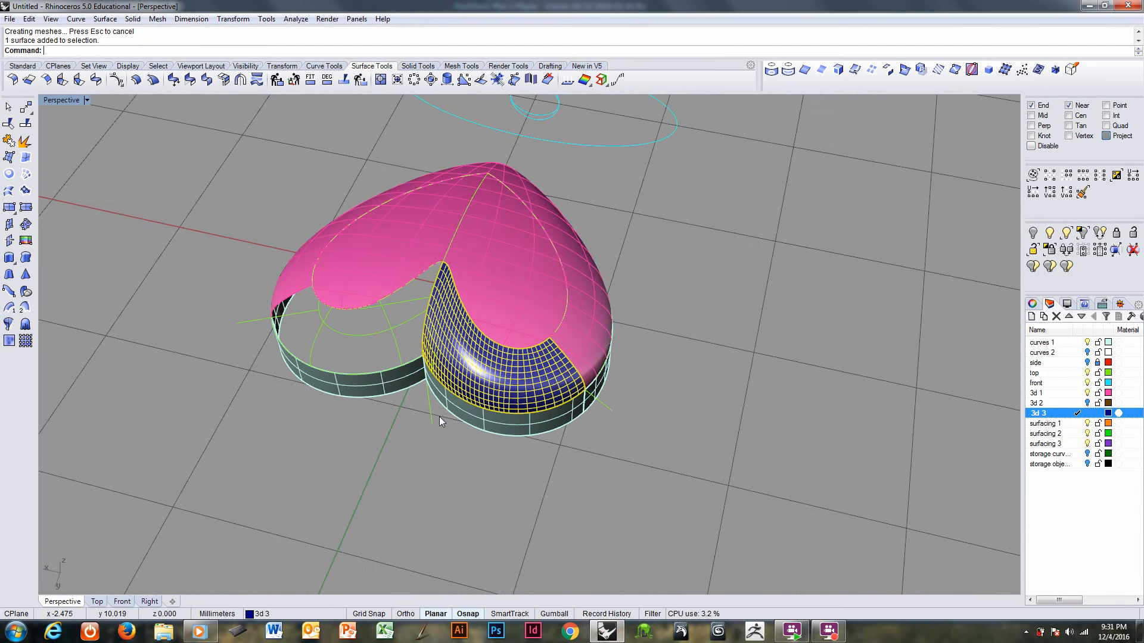
{"action": "type", "text": "Mirror"}
{"action": "key", "text": "Return"}
{"action": "type", "text": "0"}
{"action": "key", "text": "Return"}
{"action": "left_click", "coordinate": [382, 492], "text": "shift"}
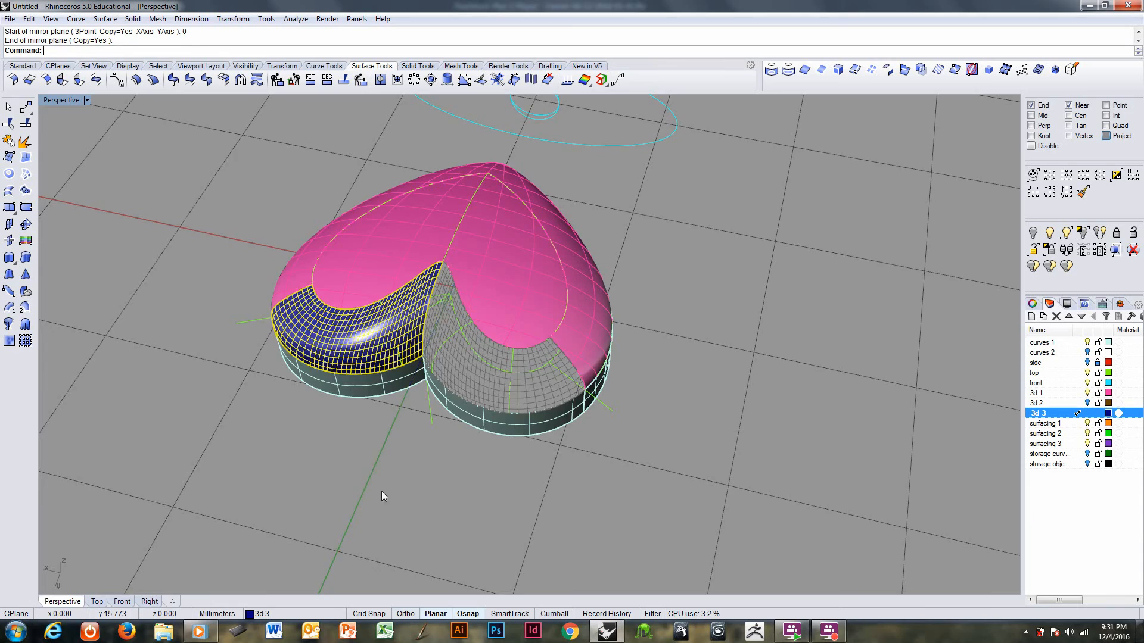
{"action": "scroll", "coordinate": [435, 316], "scroll_direction": "up", "scroll_amount": 8}
{"action": "mouse_move", "coordinate": [452, 325]}
{"action": "right_mouse_down"}
{"action": "mouse_move", "coordinate": [477, 283]}
{"action": "mouse_move", "coordinate": [455, 326]}
{"action": "right_mouse_up"}
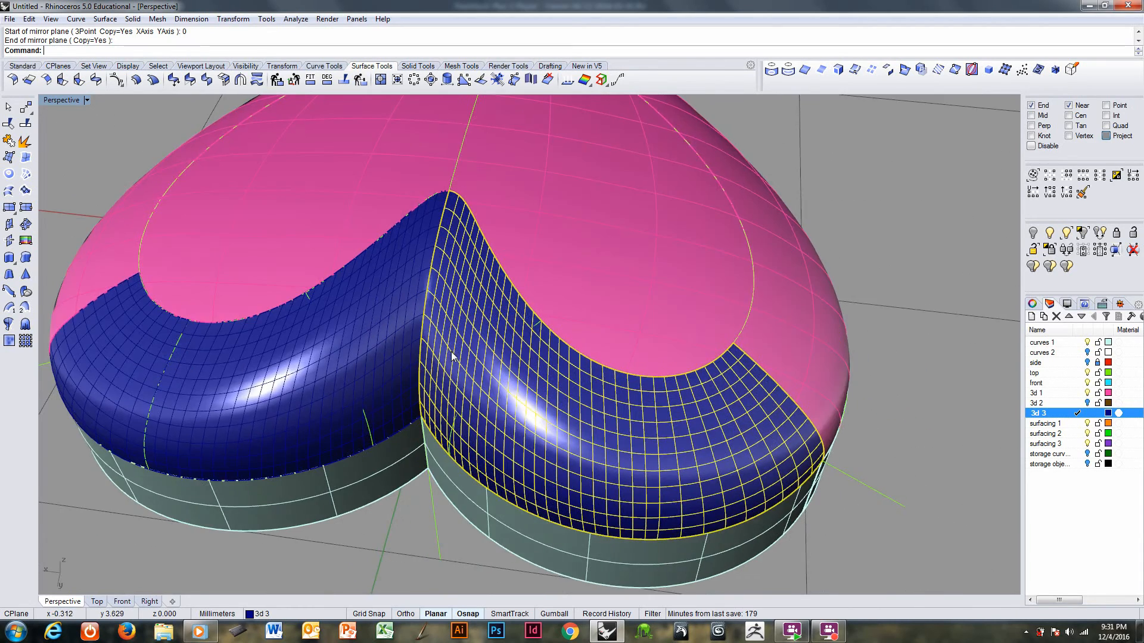
{"action": "scroll", "coordinate": [451, 356], "scroll_direction": "down", "scroll_amount": 8}
{"action": "key", "text": "Escape"}
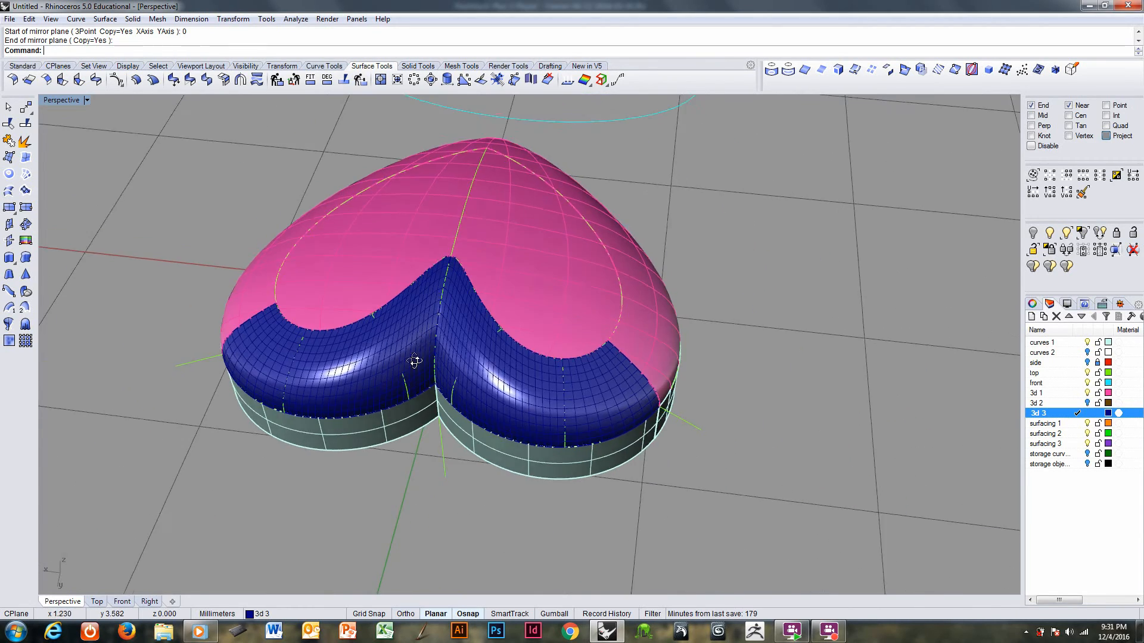
- Join the pink top surface and the two lobe surfaces into one polysurface
{"action": "right_click_drag", "start_coordinate": [415, 361], "coordinate": [71, 169]}
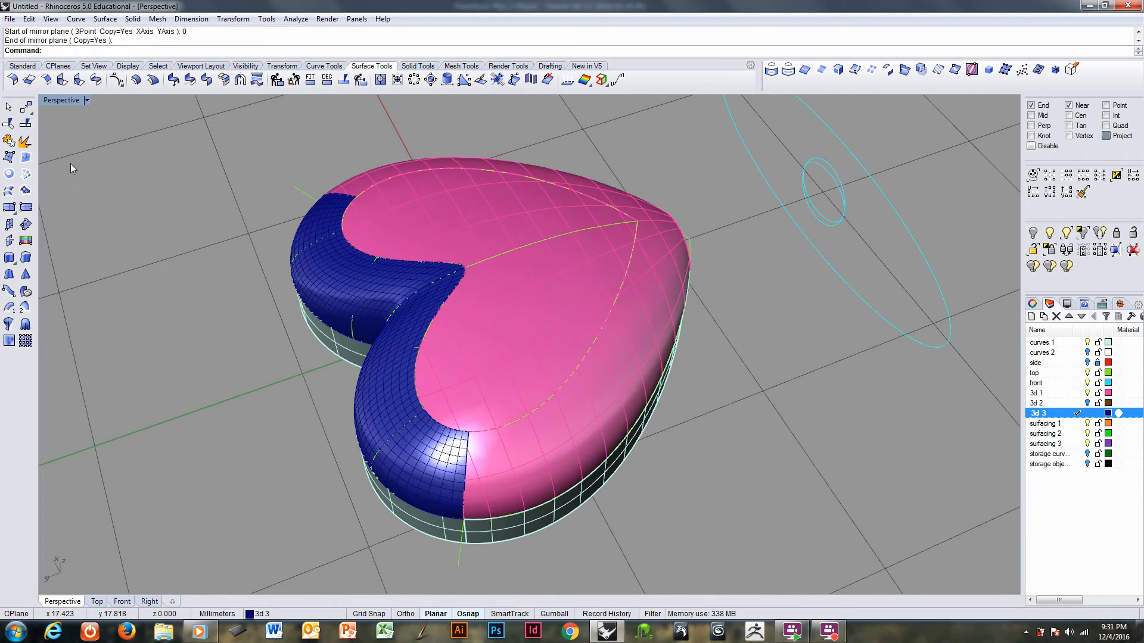
{"action": "left_click", "coordinate": [9, 141]}
{"action": "left_click", "coordinate": [453, 334]}
{"action": "left_click", "coordinate": [358, 262]}
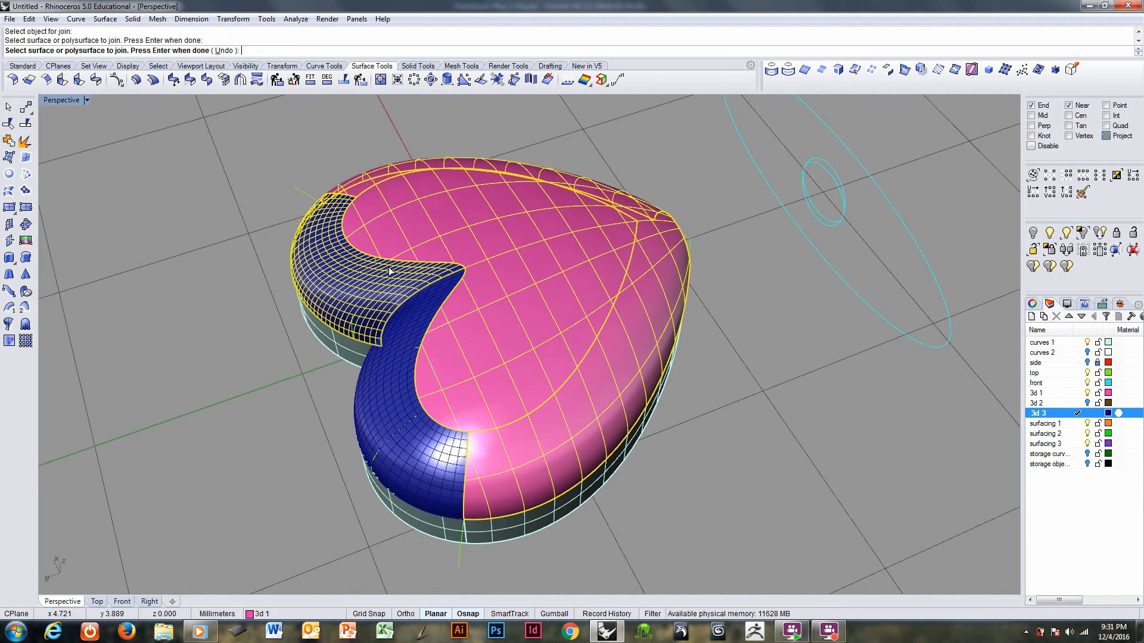
{"action": "left_click", "coordinate": [413, 336]}
{"action": "right_click", "coordinate": [540, 476]}
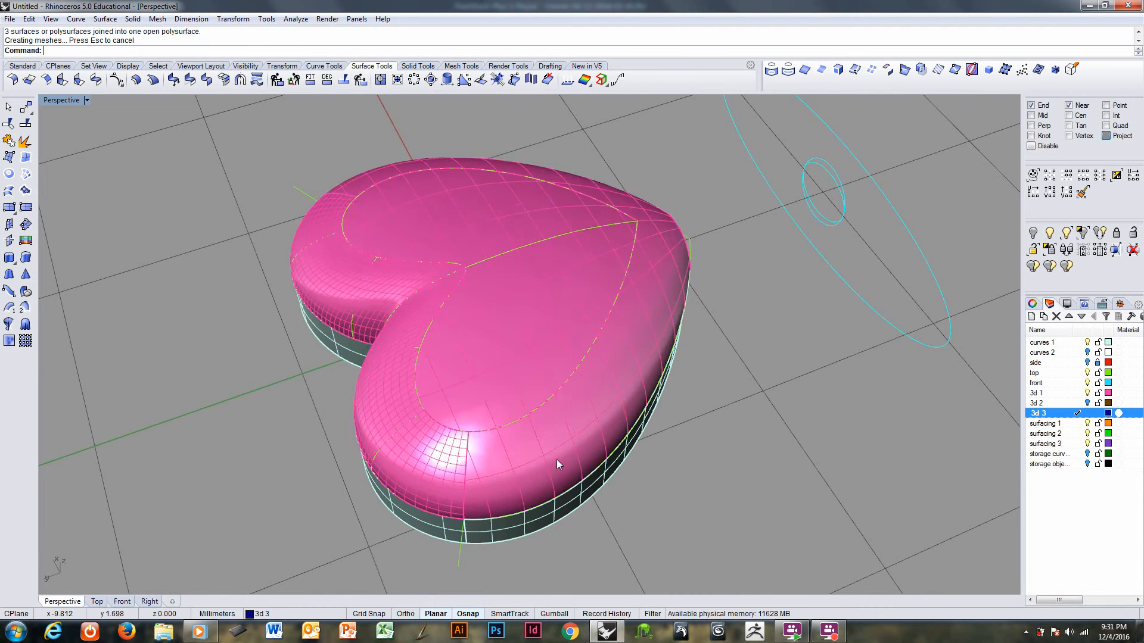
- Hide the top and curves 1 layers, leaving the joined heart top in view
{"action": "right_click_drag", "start_coordinate": [556, 459], "coordinate": [566, 425]}
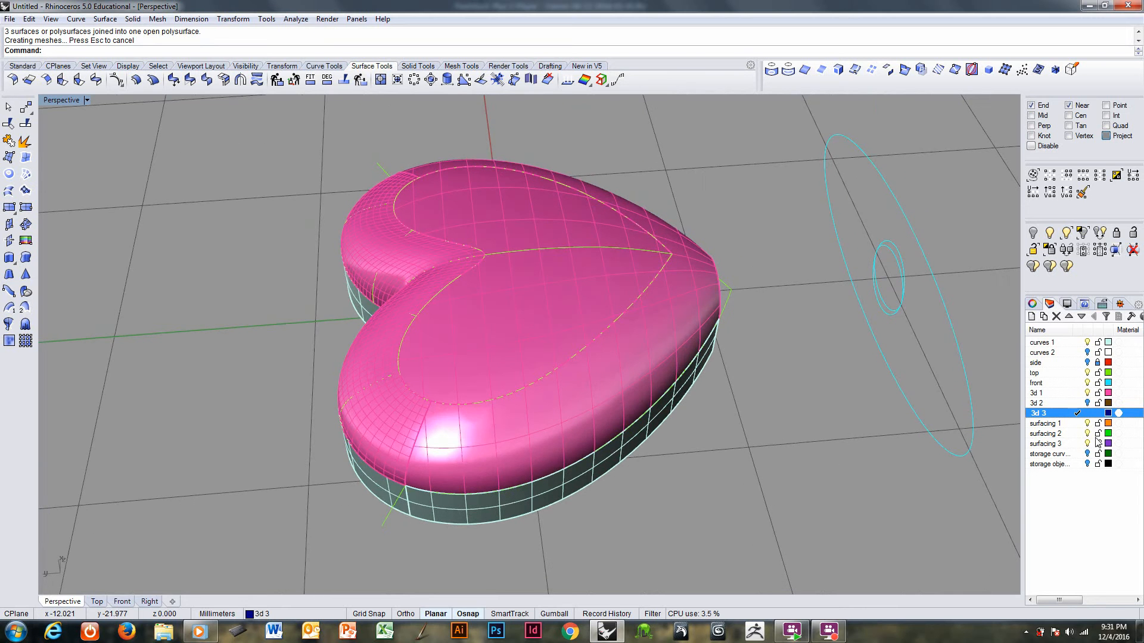
{"action": "left_click", "coordinate": [1087, 374]}
{"action": "right_click_drag", "start_coordinate": [742, 456], "coordinate": [778, 405]}
{"action": "left_click", "coordinate": [1087, 343]}
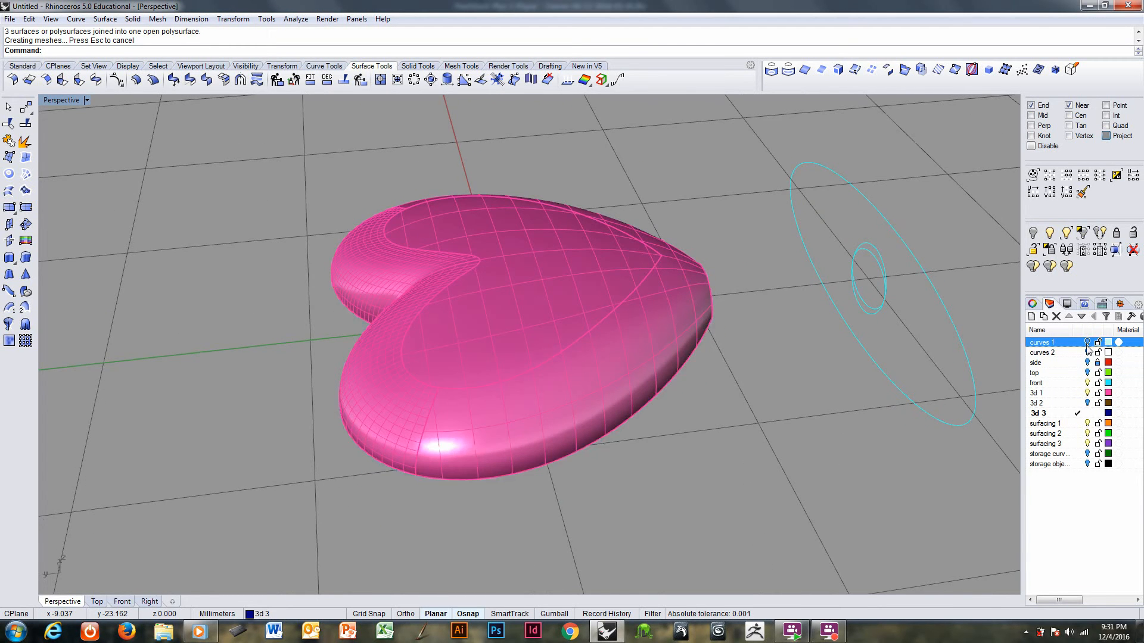
- Mirror the heart top below its open base, using a vertical construction plane and a mirror line from the origin (0) along the base
{"action": "right_click_drag", "start_coordinate": [674, 405], "coordinate": [679, 366]}
{"action": "left_click", "coordinate": [679, 366]}
{"action": "scroll", "coordinate": [679, 365], "scroll_direction": "down", "scroll_amount": 3}
{"action": "right_click_drag", "start_coordinate": [650, 417], "coordinate": [652, 398]}
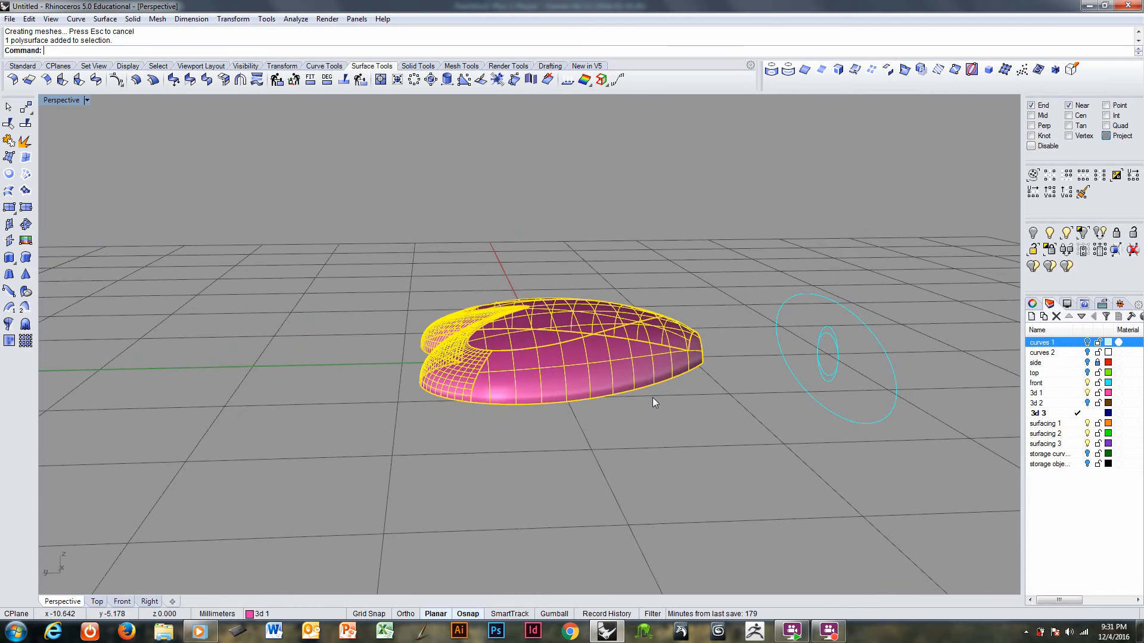
{"action": "key", "text": "F3"}
{"action": "type", "text": "mirror"}
{"action": "key", "text": "Return"}
{"action": "type", "text": "0"}
{"action": "key", "text": "Return"}
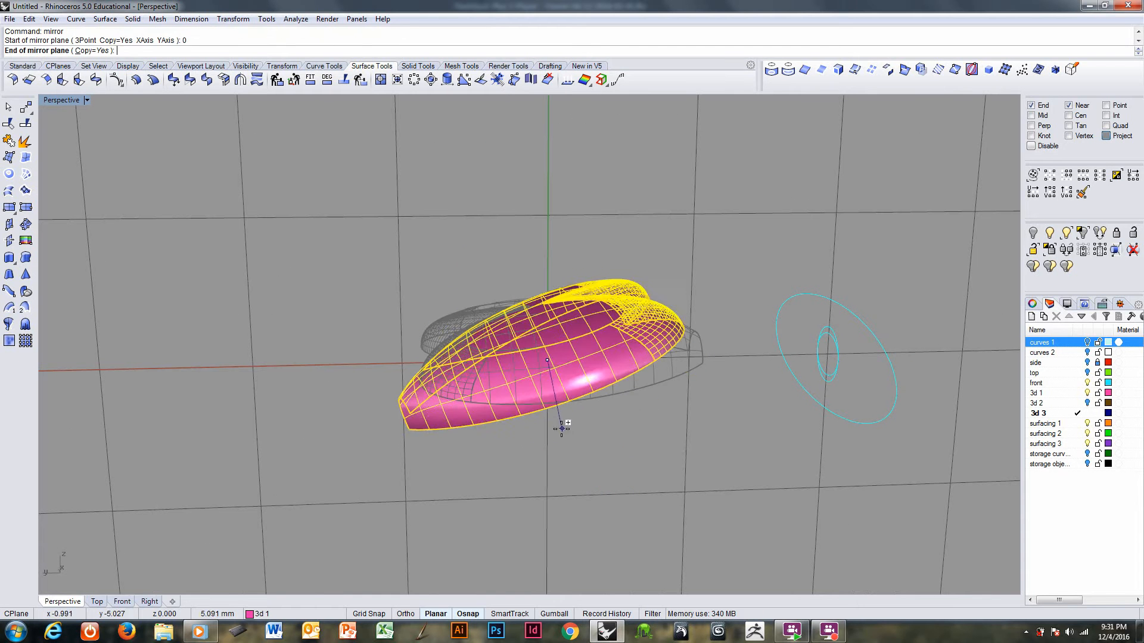
{"action": "left_click", "coordinate": [334, 410]}
{"action": "key", "text": "Escape"}
- Join the upper and lower heart halves into one polysurface
{"action": "right_click_drag", "start_coordinate": [335, 410], "coordinate": [217, 309]}
{"action": "left_click", "coordinate": [9, 141]}
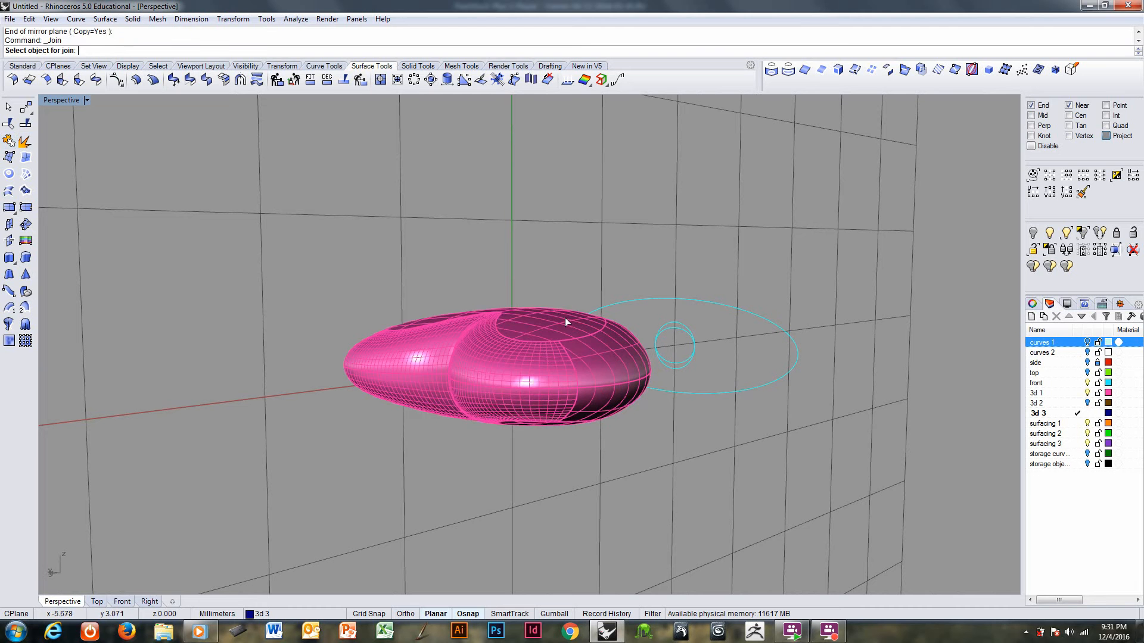
{"action": "left_click", "coordinate": [565, 317]}
{"action": "left_click", "coordinate": [574, 395]}
{"action": "right_click", "coordinate": [571, 395]}
- Apply EMap to the joined heart and examine the reflections across both lobes and the notch
{"action": "left_click", "coordinate": [571, 396]}
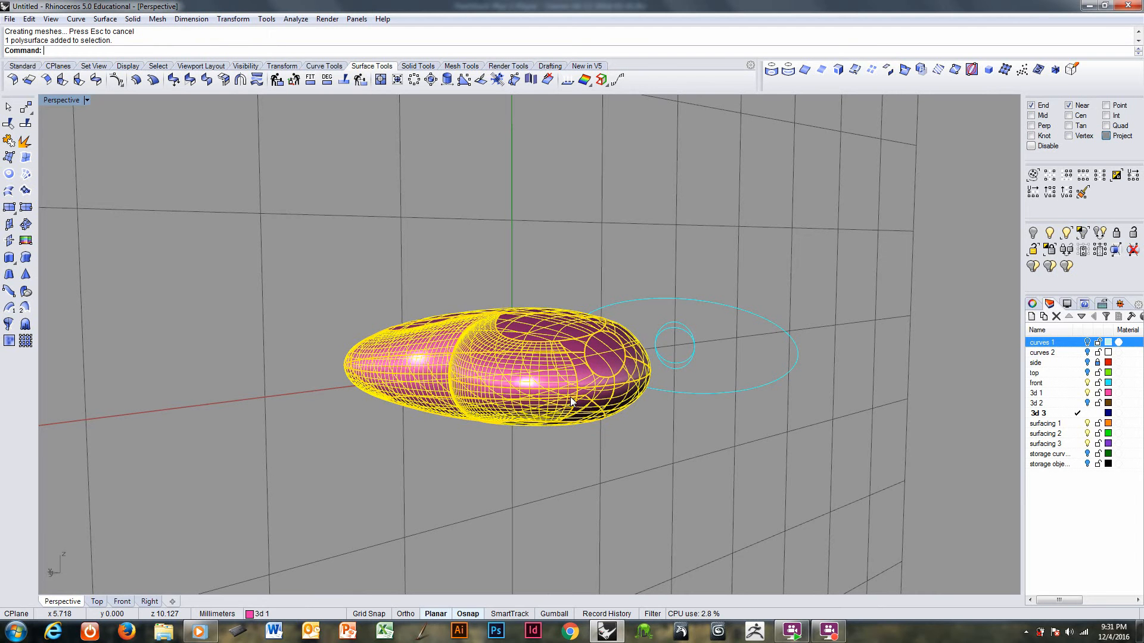
{"action": "type", "text": "EMap"}
{"action": "key", "text": "Return"}
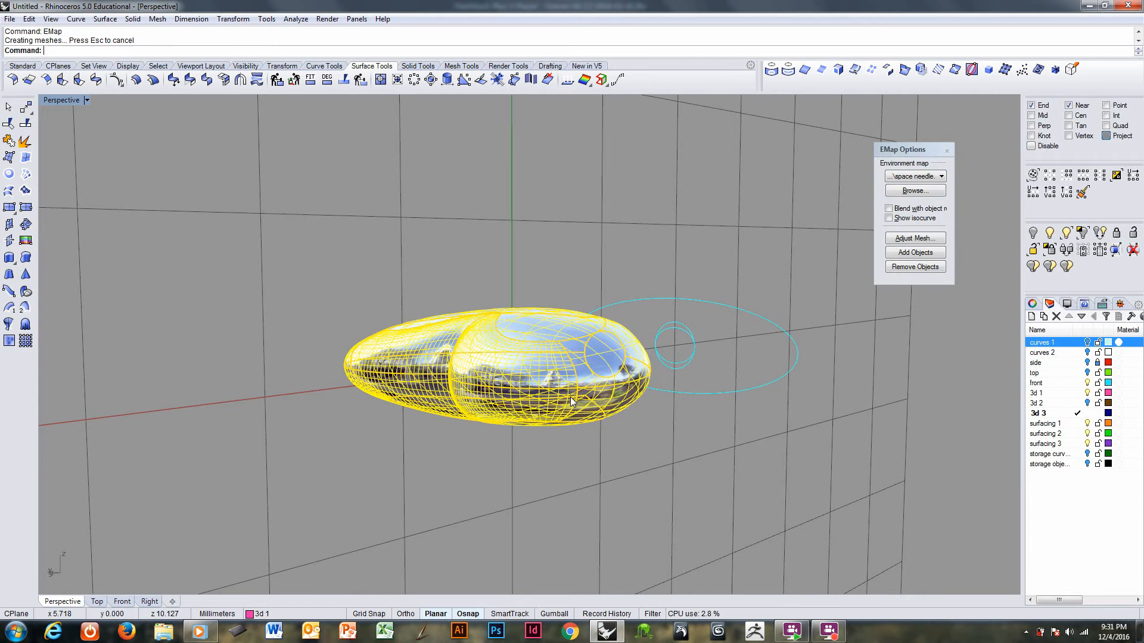
{"action": "right_click_drag", "start_coordinate": [523, 389], "coordinate": [498, 356]}
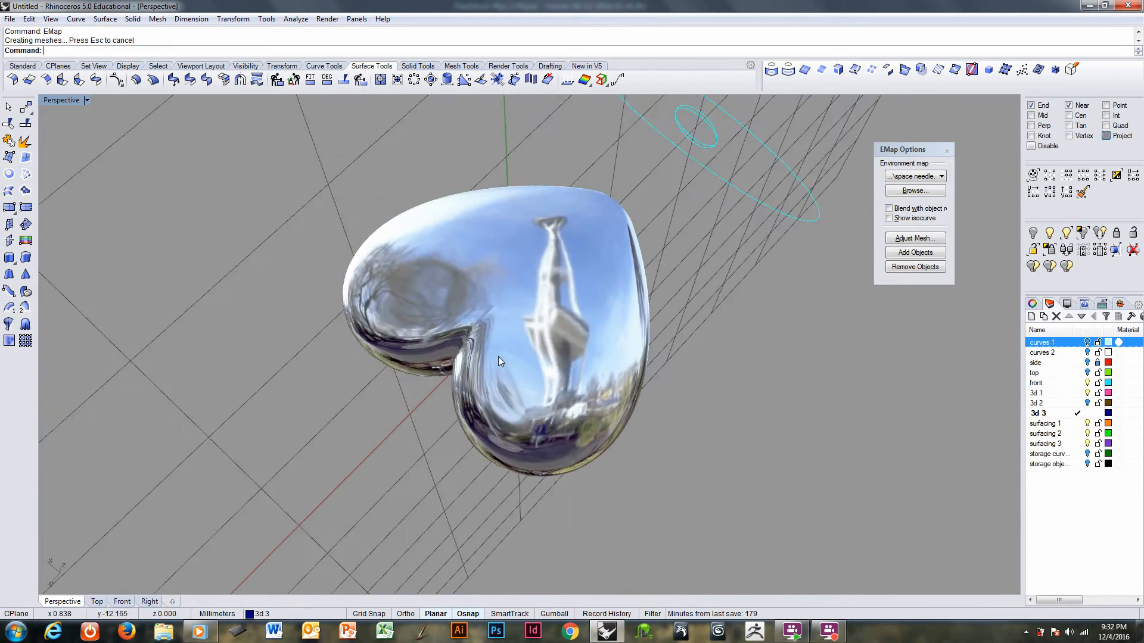
{"action": "scroll", "coordinate": [510, 308], "scroll_direction": "up", "scroll_amount": 6}
{"action": "scroll", "coordinate": [546, 285], "scroll_direction": "down", "scroll_amount": 6}
{"action": "right_click_drag", "start_coordinate": [566, 255], "coordinate": [588, 230]}
{"action": "scroll", "coordinate": [487, 321], "scroll_direction": "down", "scroll_amount": 3}
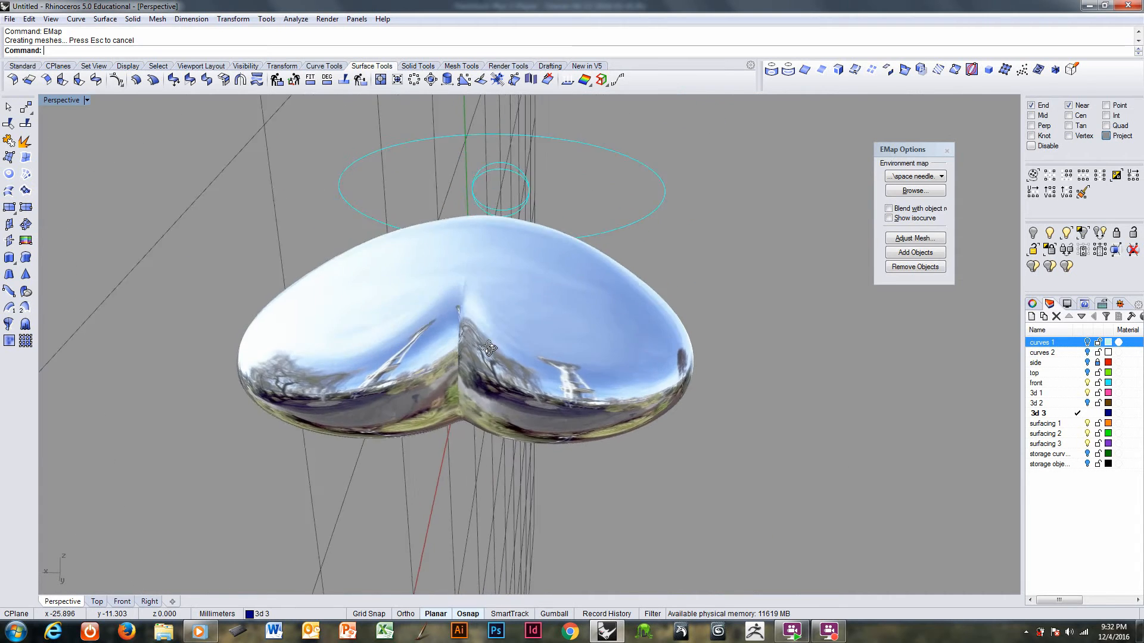
{"action": "right_click_drag", "start_coordinate": [487, 321], "coordinate": [462, 305]}
{"action": "scroll", "coordinate": [437, 336], "scroll_direction": "down", "scroll_amount": 1}
{"action": "scroll", "coordinate": [439, 337], "scroll_direction": "down", "scroll_amount": 1}
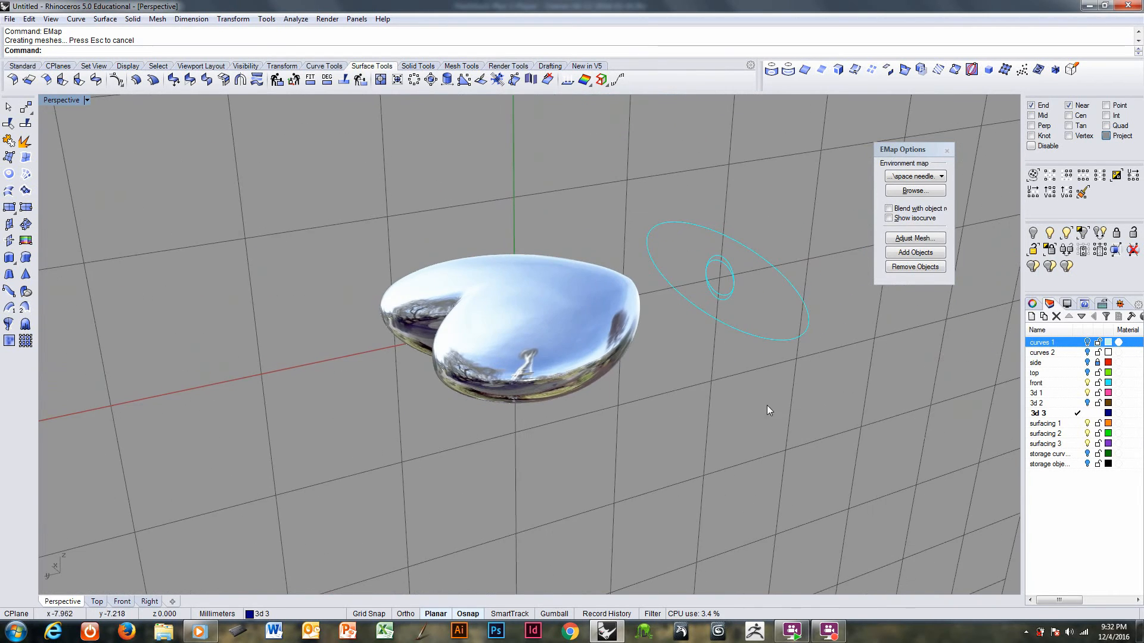
- Show the 3d 2 layer and, with grid snap on, move its heart top about 30 mm along the X axis, clear of the new heart
{"action": "left_click", "coordinate": [1088, 404]}
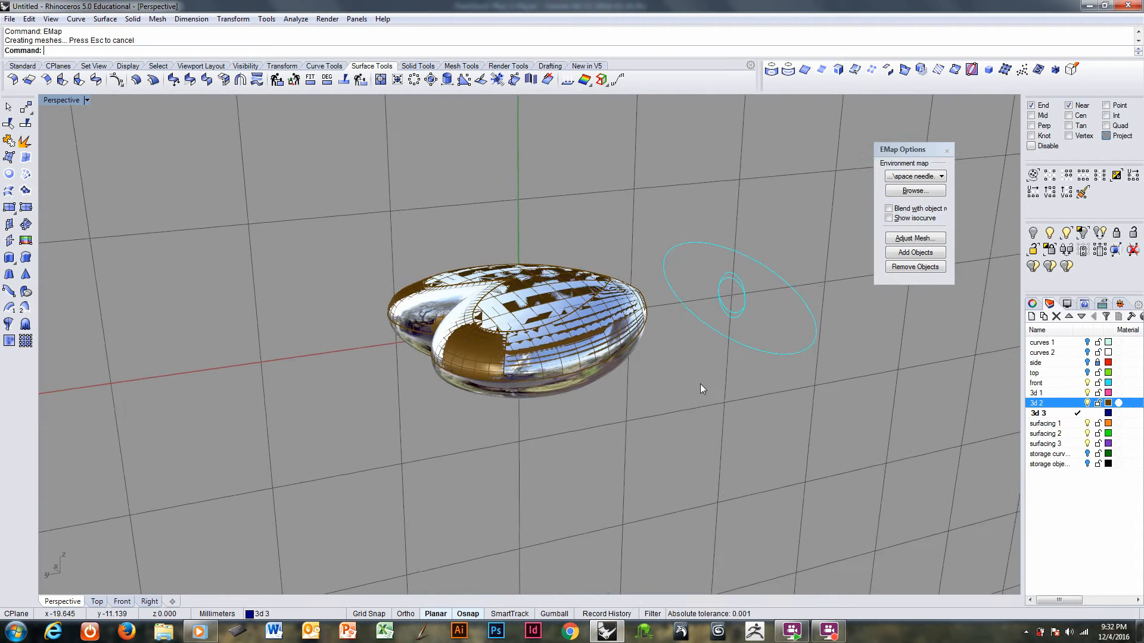
{"action": "left_click", "coordinate": [483, 360]}
{"action": "left_click", "coordinate": [482, 360]}
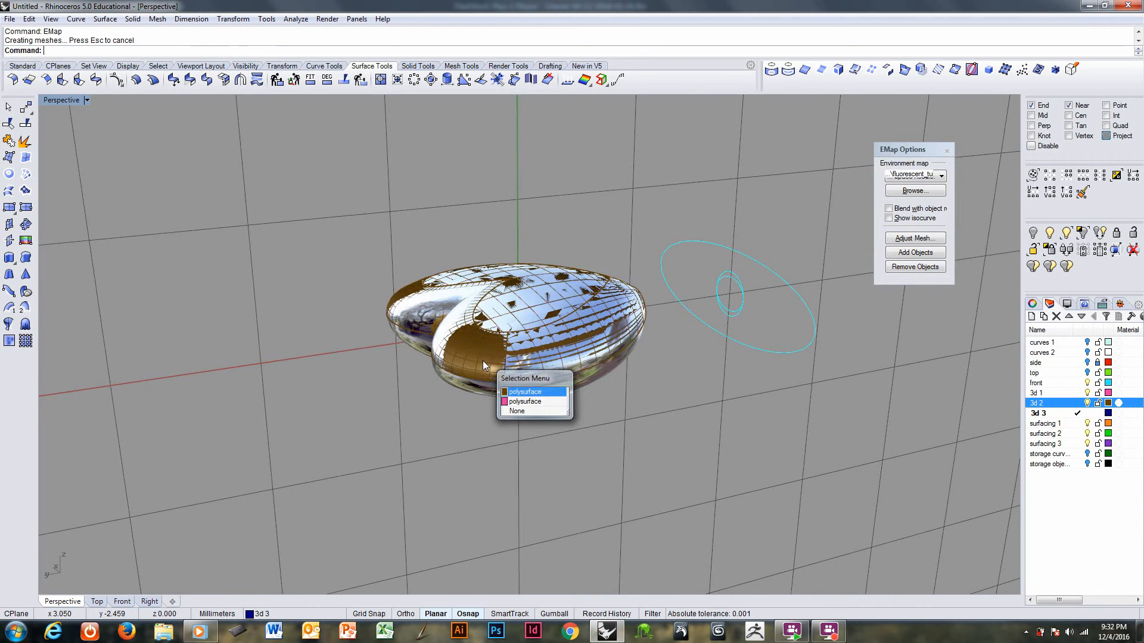
{"action": "scroll", "coordinate": [498, 338], "scroll_direction": "down", "scroll_amount": 2}
{"action": "type", "text": "m"}
{"action": "key", "text": "Return"}
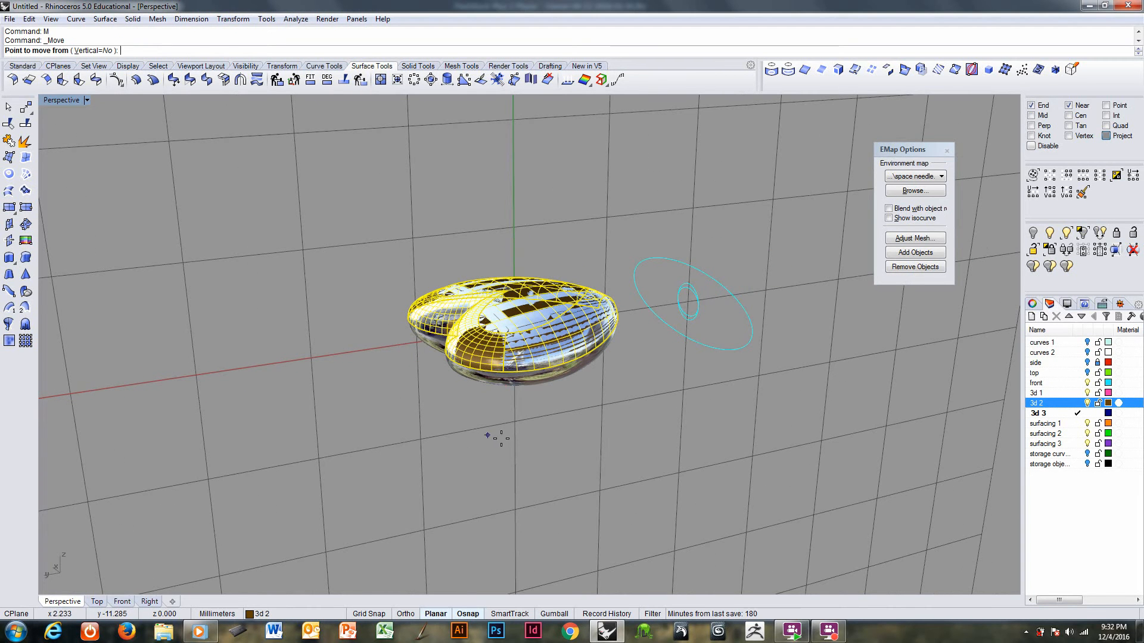
{"action": "key", "text": "F9"}
{"action": "left_click", "coordinate": [516, 436]}
{"action": "left_click", "coordinate": [173, 469]}
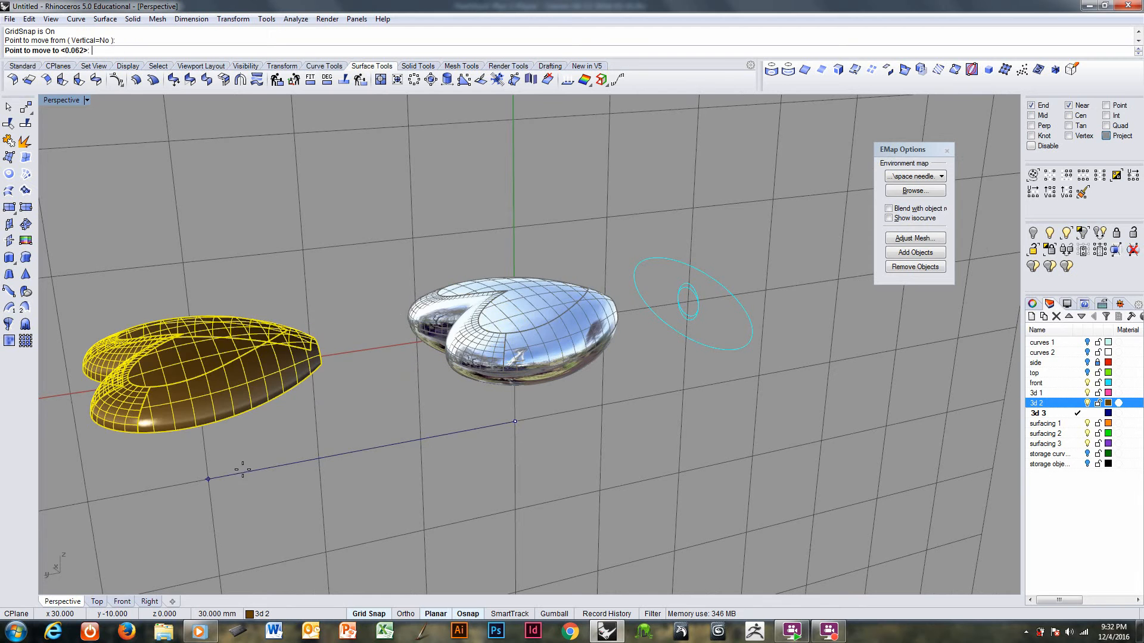
- Mirror the 3d 2 heart top using a line from the origin (0) along its base, and join the two halves
{"action": "right_click_drag", "start_coordinate": [299, 430], "coordinate": [457, 407], "text": "shift"}
{"action": "type", "text": "mi"}
{"action": "key", "text": "Return"}
{"action": "type", "text": "0"}
{"action": "key", "text": "Return"}
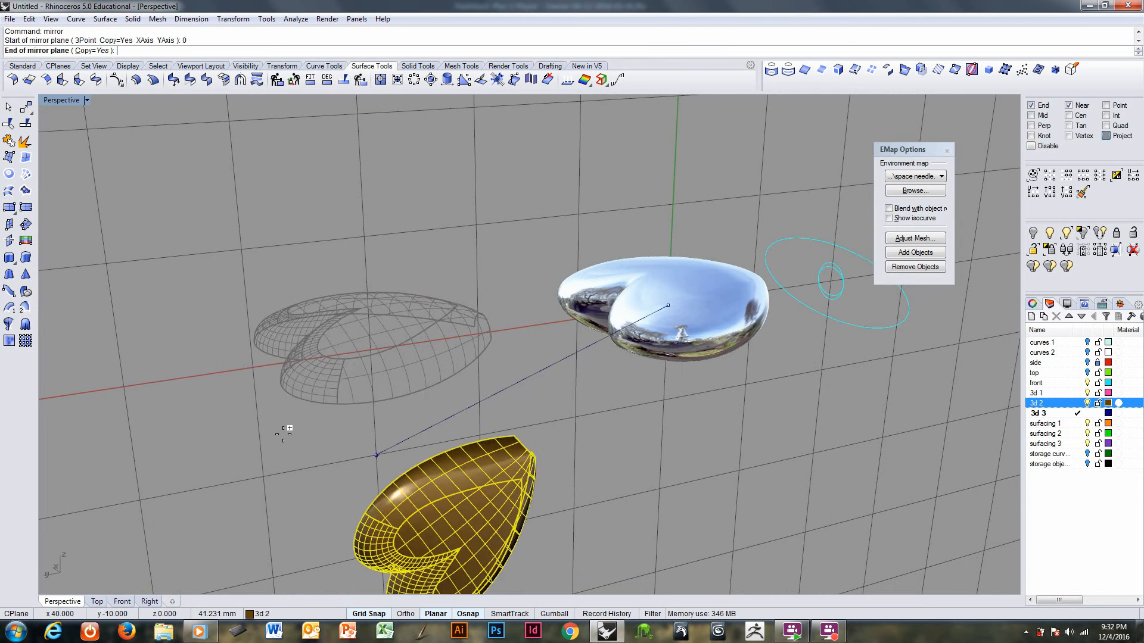
{"action": "left_click", "coordinate": [232, 409], "text": "shift"}
{"action": "left_click", "coordinate": [401, 409], "text": "shift"}
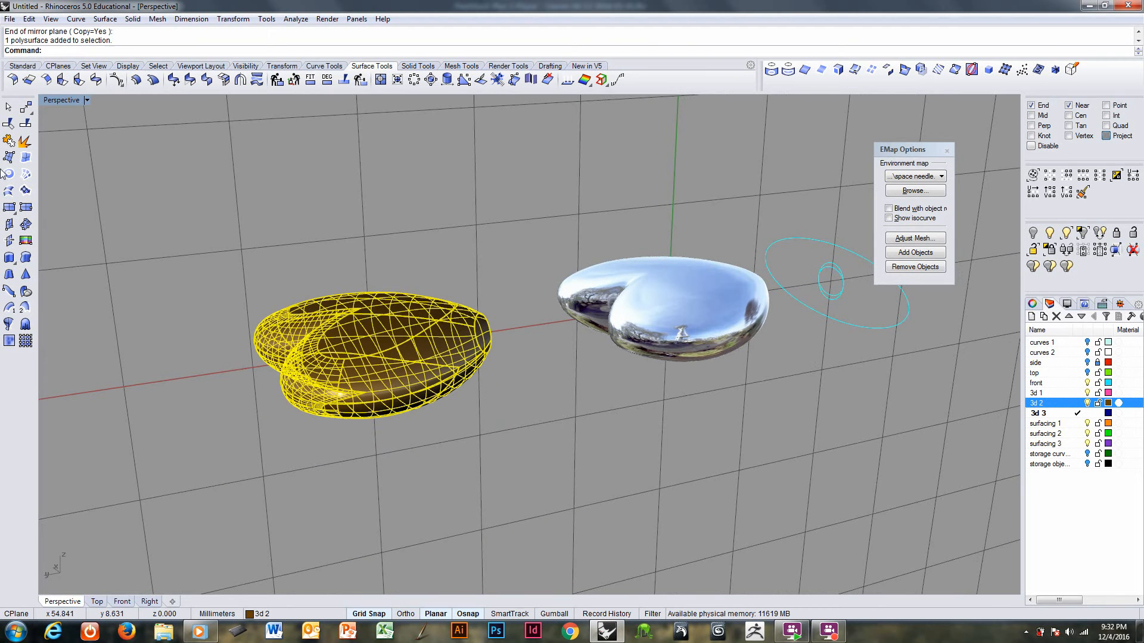
{"action": "left_click", "coordinate": [8, 141]}
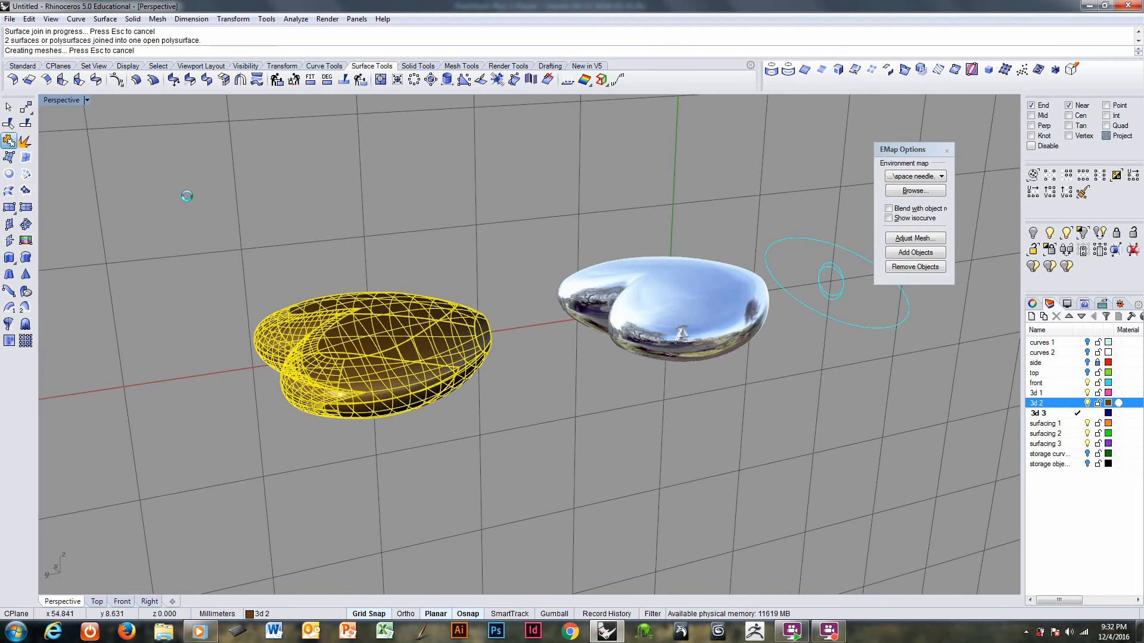
- Add the joined 3d 2 heart to the environment map and compare its reflections with those on the new heart
{"action": "left_click", "coordinate": [911, 253]}
{"action": "right_click_drag", "start_coordinate": [684, 454], "coordinate": [671, 344]}
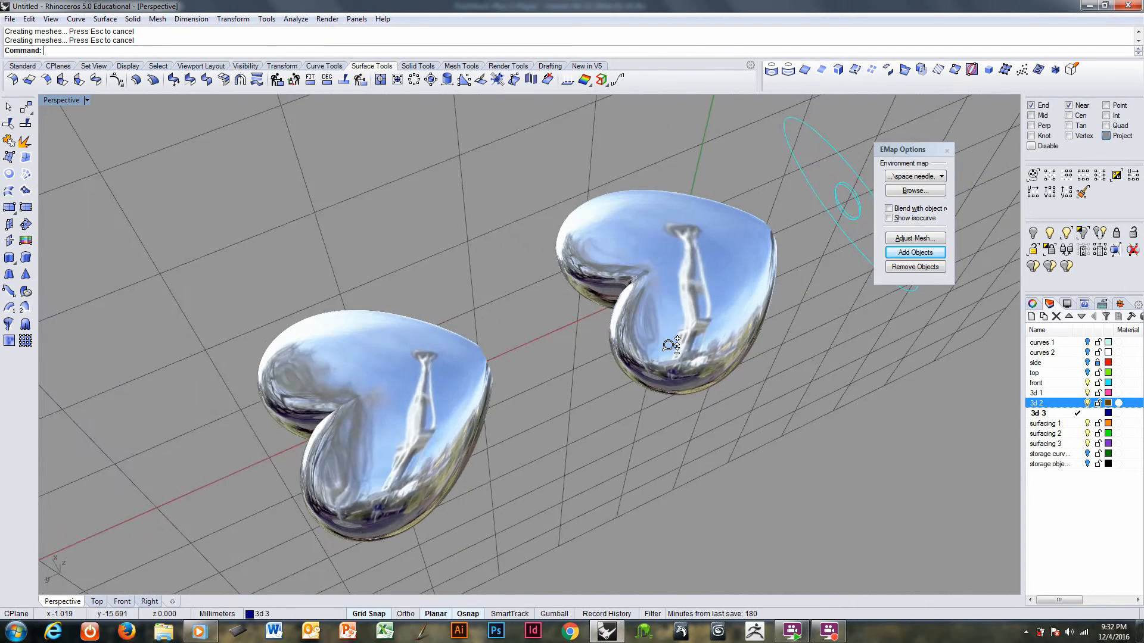
{"action": "scroll", "coordinate": [670, 344], "scroll_direction": "up", "scroll_amount": 8}
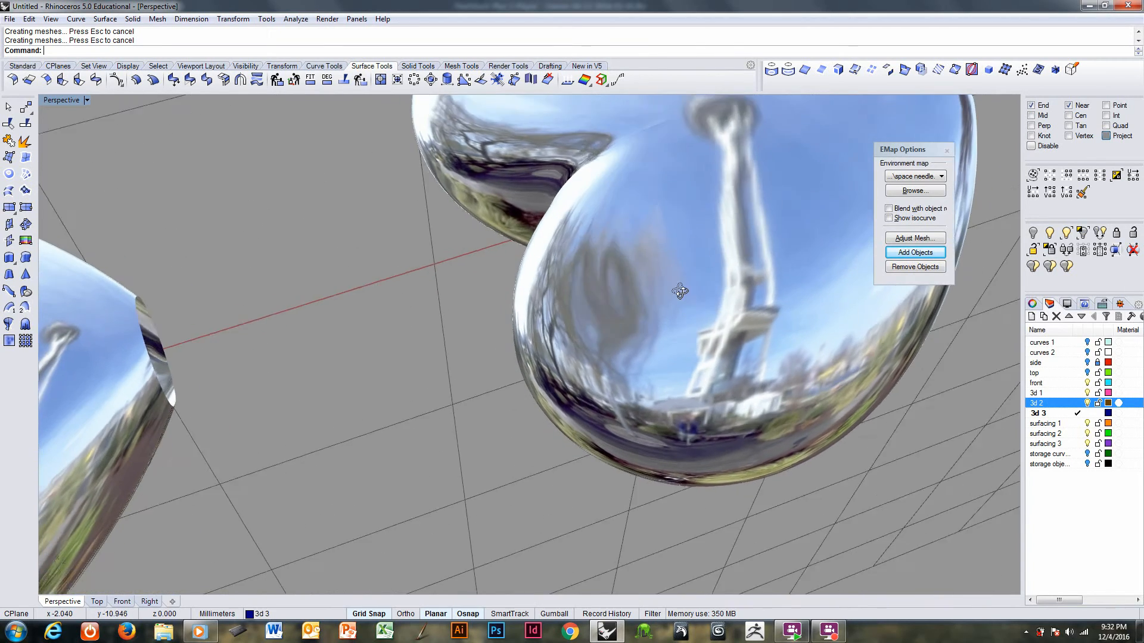
{"action": "right_click_drag", "start_coordinate": [679, 291], "coordinate": [595, 263]}
{"action": "scroll", "coordinate": [595, 293], "scroll_direction": "down", "scroll_amount": 6}
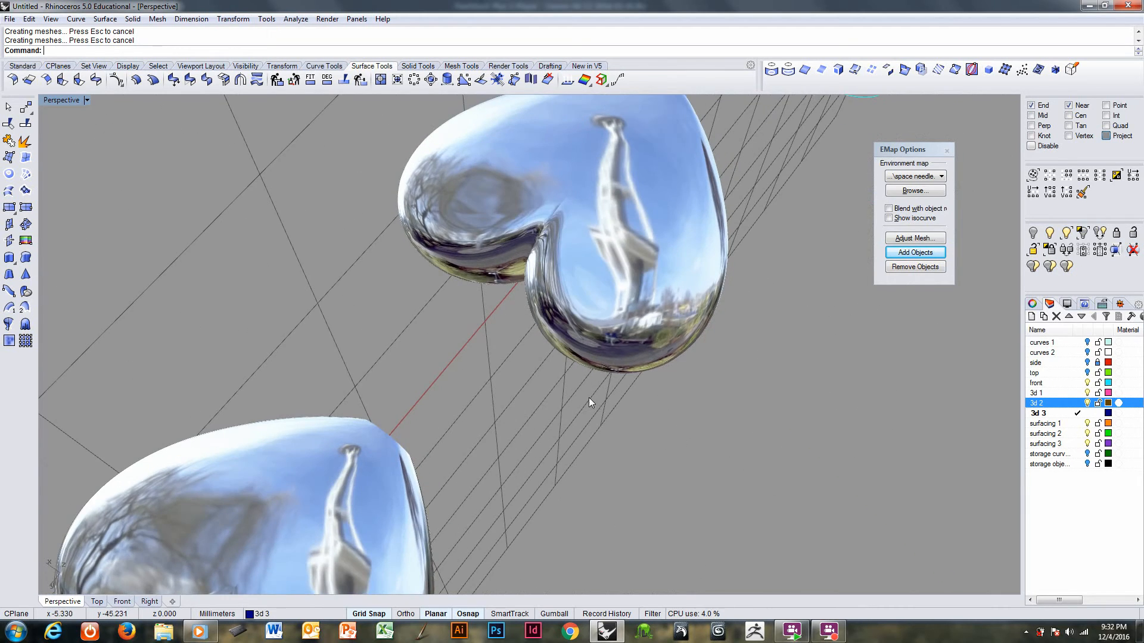
{"action": "right_click_drag", "start_coordinate": [589, 398], "coordinate": [617, 334]}
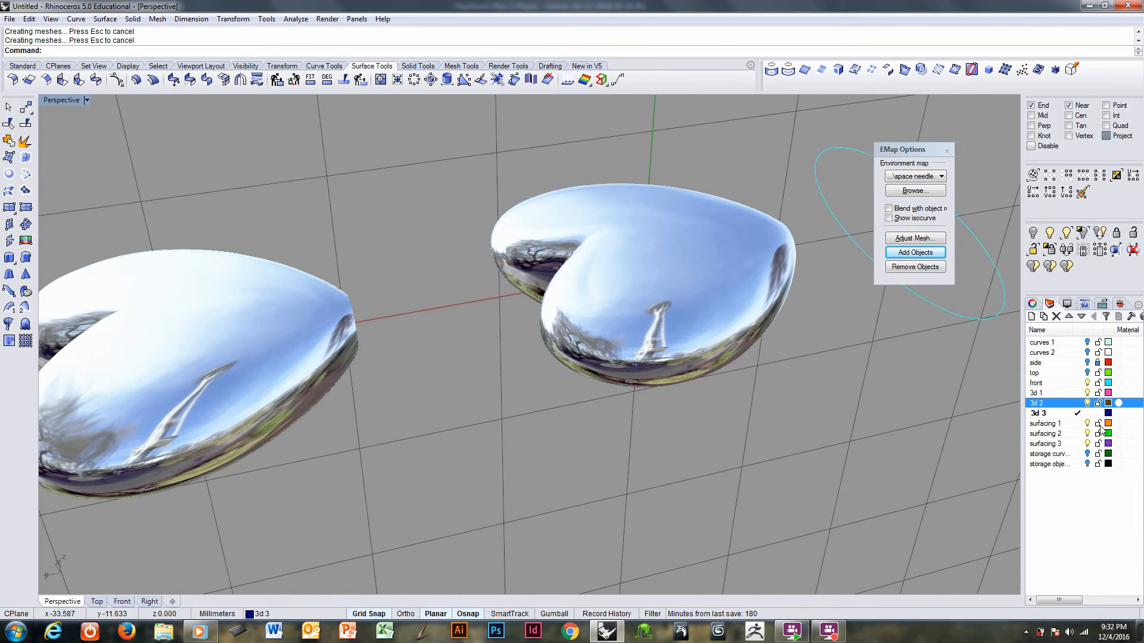
- Hide the 3d 2 layer and turn off the environment map analysis on the remaining heart
{"action": "left_click", "coordinate": [1087, 404]}
{"action": "right_click_drag", "start_coordinate": [654, 322], "coordinate": [590, 310]}
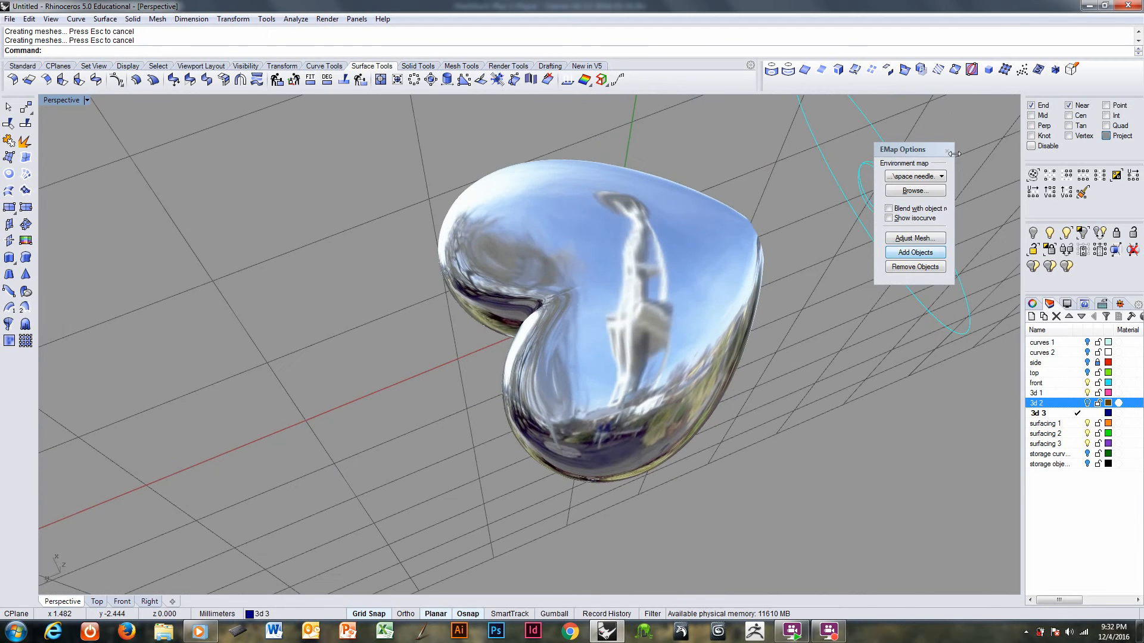
{"action": "left_click", "coordinate": [947, 151]}
{"action": "mouse_move", "coordinate": [570, 366]}
{"action": "right_mouse_down"}
{"action": "mouse_move", "coordinate": [684, 375]}
{"action": "mouse_move", "coordinate": [603, 400]}
{"action": "mouse_move", "coordinate": [582, 391]}
{"action": "right_mouse_up"}
{"action": "left_click", "coordinate": [684, 374]}
{"action": "left_click", "coordinate": [730, 413]}
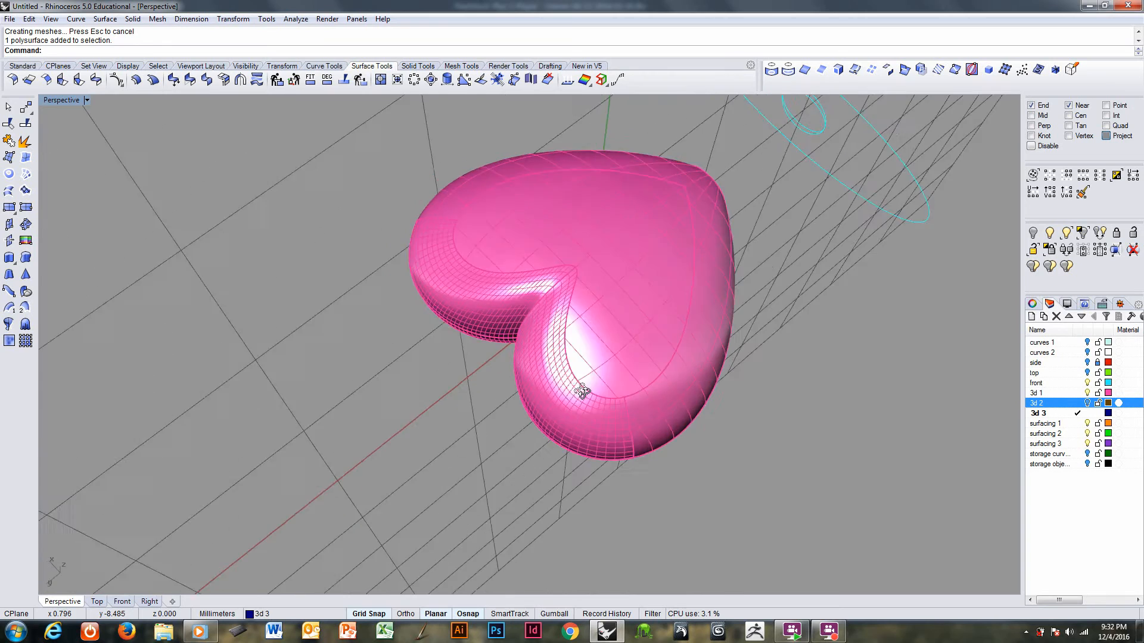
- Undo the moves, joins and mirrors back to before the network surface that fills the gap beside the notch
{"action": "scroll", "coordinate": [590, 327], "scroll_direction": "up", "scroll_amount": 7}
{"action": "mouse_move", "coordinate": [553, 332]}
{"action": "right_mouse_down"}
{"action": "mouse_move", "coordinate": [575, 316]}
{"action": "mouse_move", "coordinate": [559, 338]}
{"action": "right_mouse_up"}
{"action": "right_click_drag", "start_coordinate": [572, 294], "coordinate": [598, 329]}
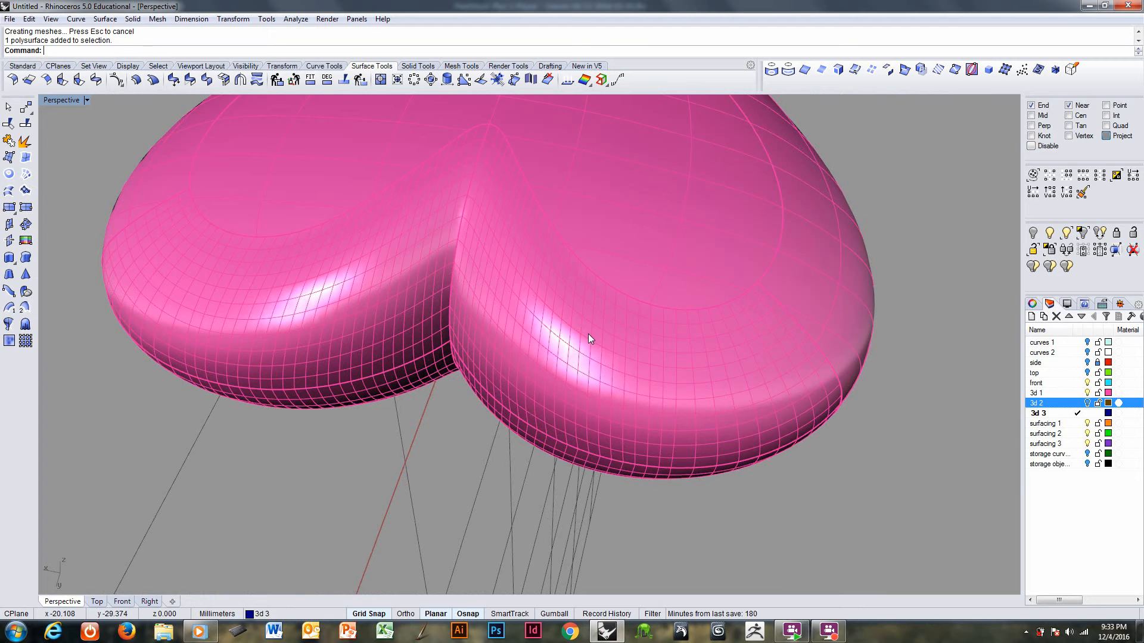
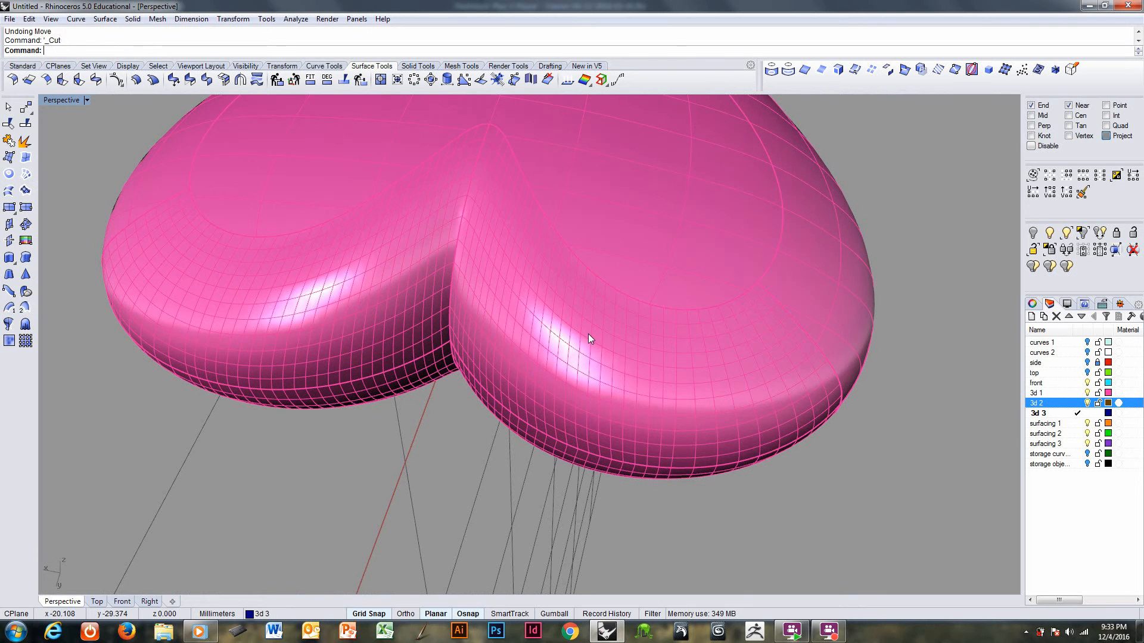
{"action": "left_click", "coordinate": [588, 334]}
{"action": "key", "text": "ctrl+z"}
{"action": "key", "text": "ctrl+z"}
{"action": "key", "text": "ctrl+z"}
{"action": "key", "text": "ctrl+z"}
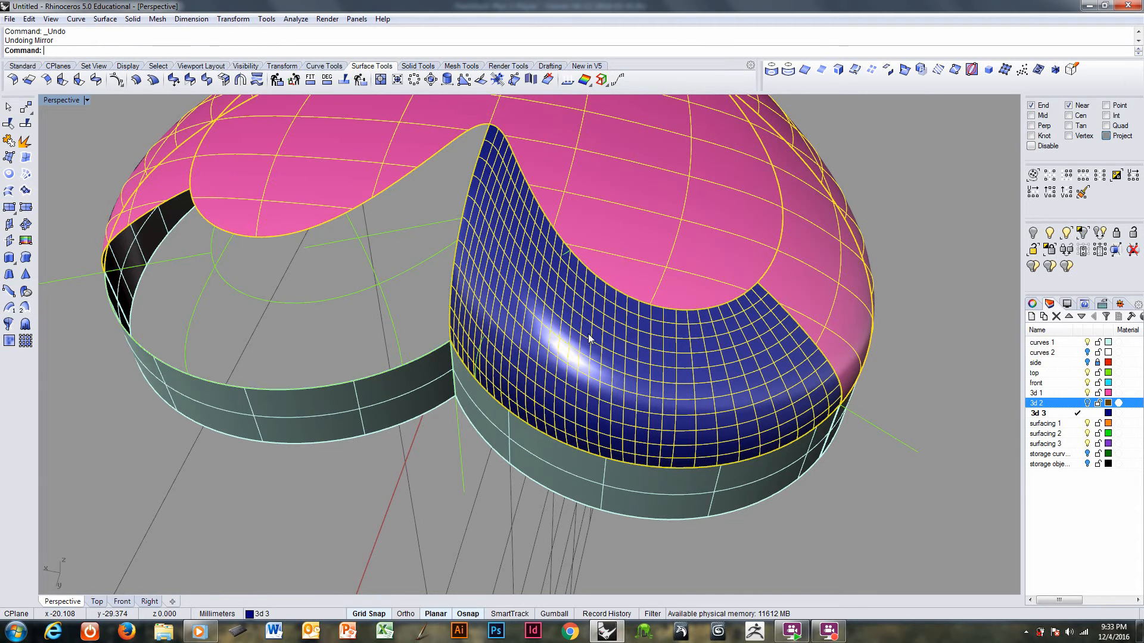
{"action": "key", "text": "ctrl+z"}
{"action": "key", "text": "ctrl+z"}
{"action": "key", "text": "ctrl+z"}
- Extract a V-direction isocurve running lengthwise across the pink heart top to the open lobe edge near the notch
{"action": "scroll", "coordinate": [590, 349], "scroll_direction": "down", "scroll_amount": 3}
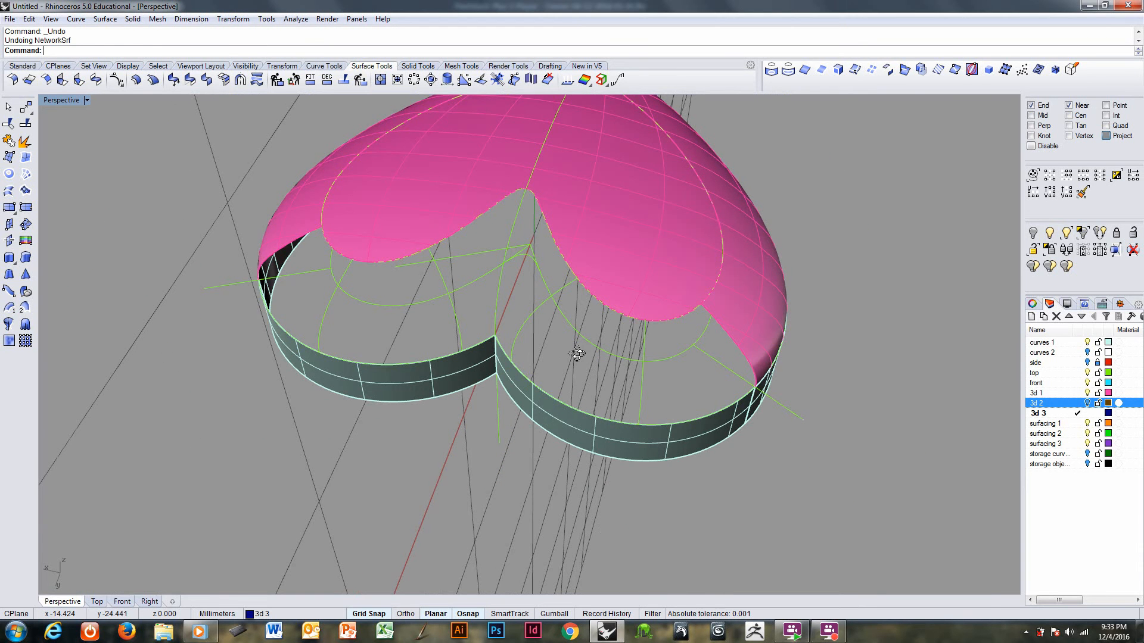
{"action": "right_click_drag", "start_coordinate": [588, 348], "coordinate": [556, 328]}
{"action": "left_click", "coordinate": [598, 266]}
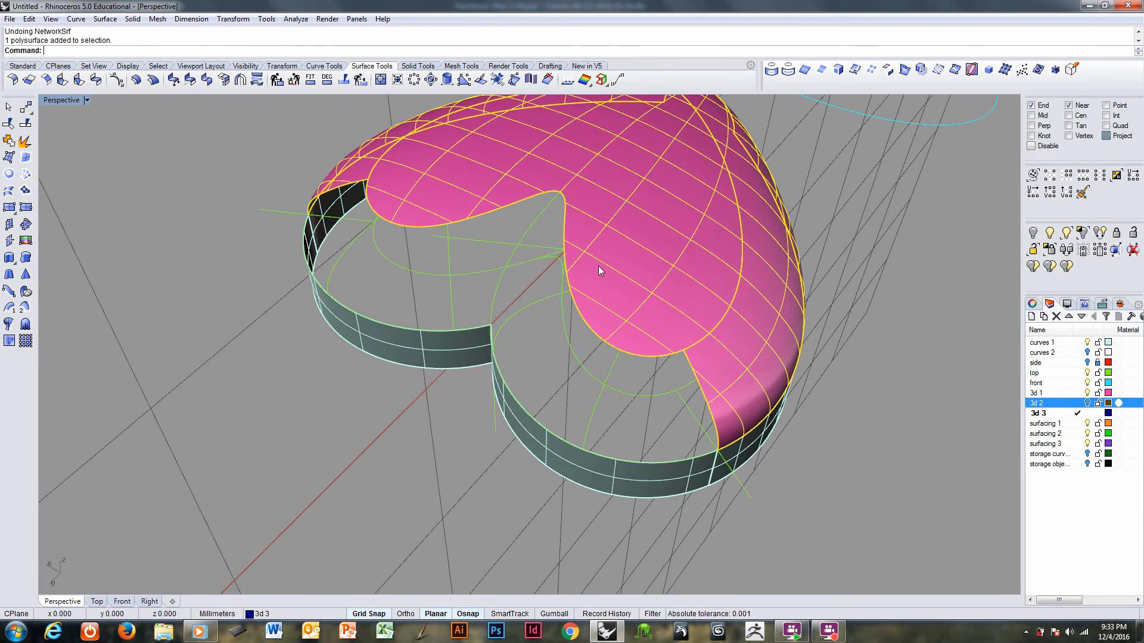
{"action": "mouse_move", "coordinate": [598, 266]}
{"action": "right_mouse_down"}
{"action": "mouse_move", "coordinate": [587, 288]}
{"action": "mouse_move", "coordinate": [579, 275]}
{"action": "mouse_move", "coordinate": [592, 274]}
{"action": "right_mouse_up"}
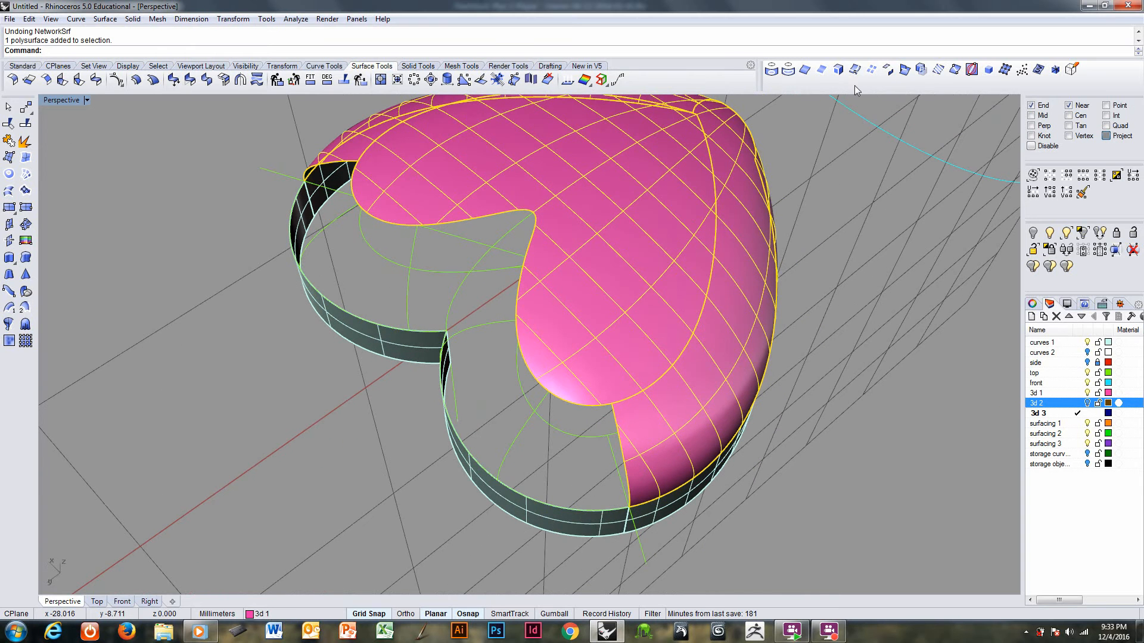
{"action": "left_click", "coordinate": [855, 71]}
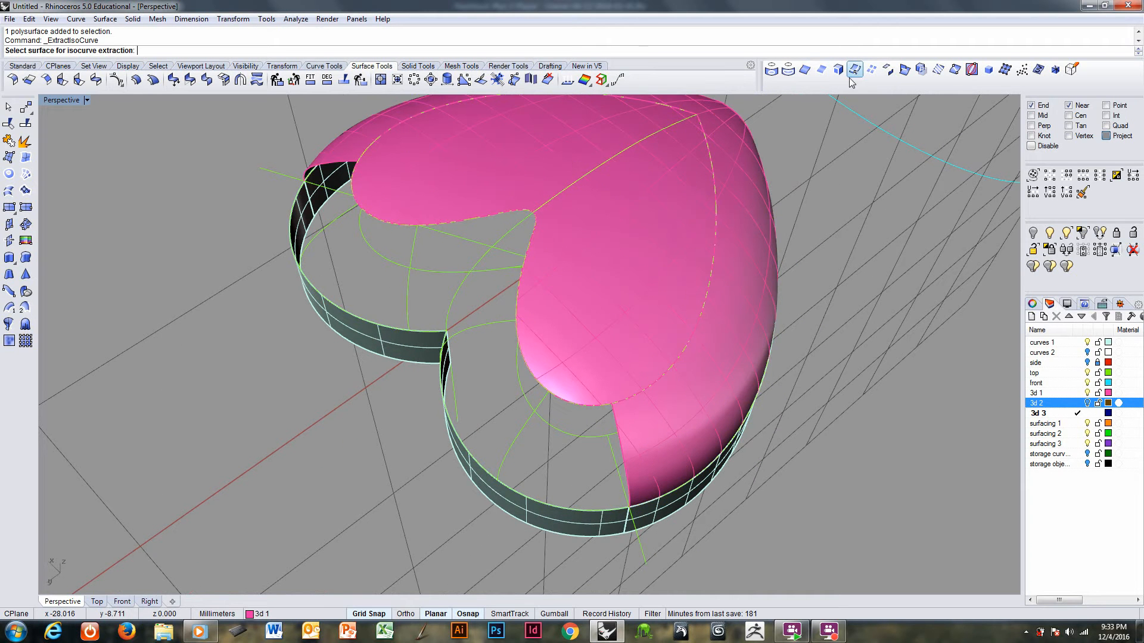
{"action": "left_click", "coordinate": [616, 243]}
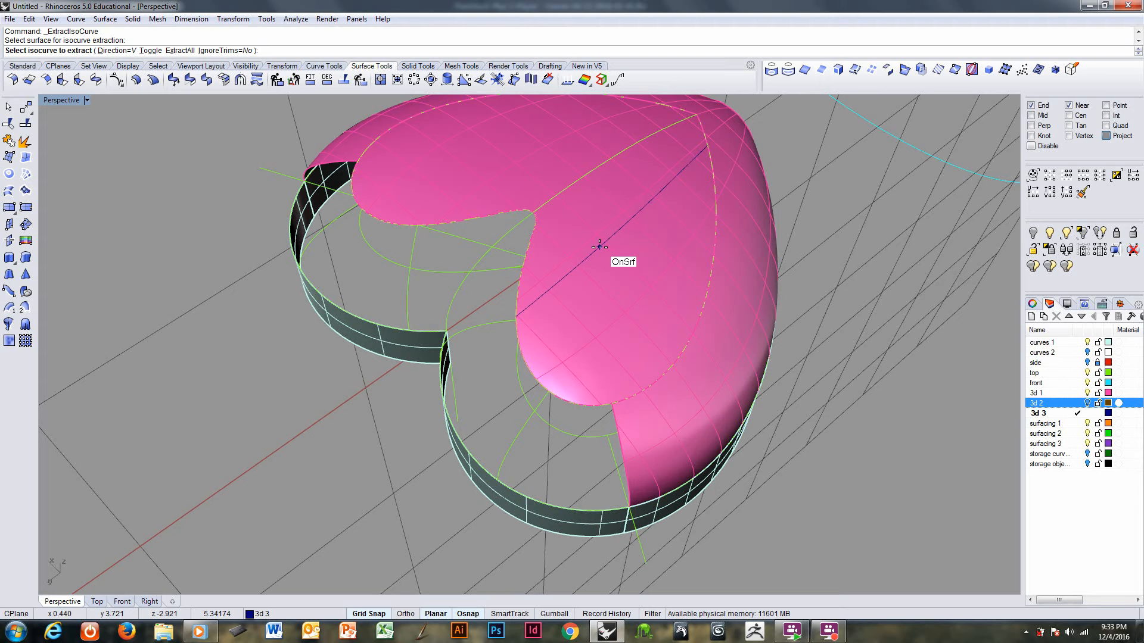
{"action": "left_click", "coordinate": [599, 247]}
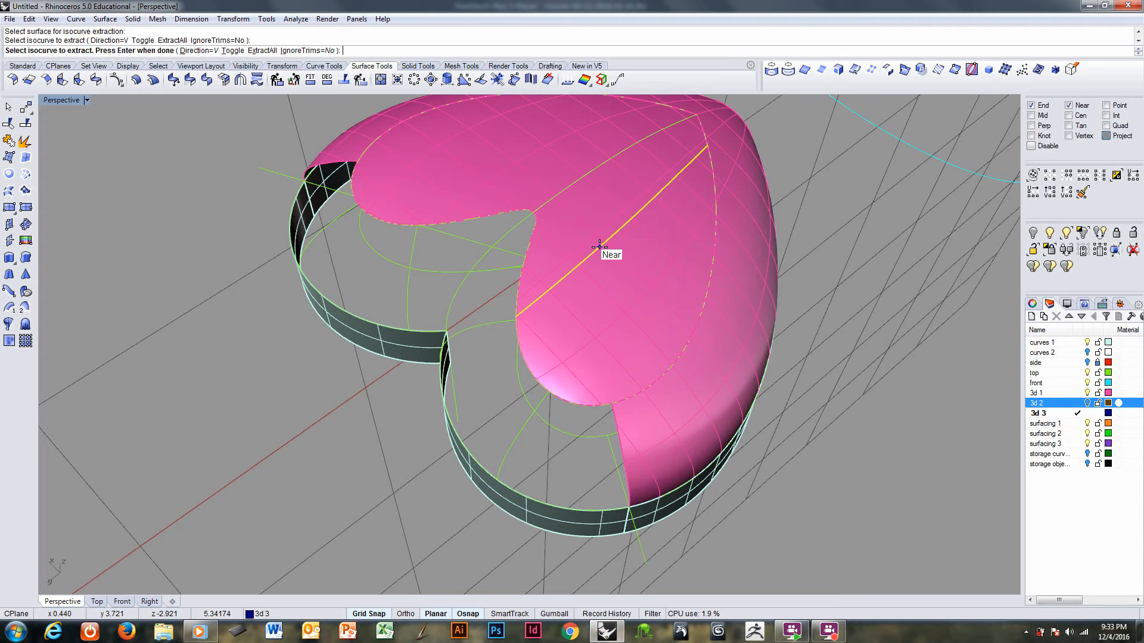
{"action": "key", "text": "Return"}
- Delete the cross curve that bridges the base strip and the open lobe edge beside the notch
{"action": "right_click_drag", "start_coordinate": [606, 256], "coordinate": [488, 396]}
{"action": "key", "text": "F4"}
{"action": "left_click", "coordinate": [500, 315]}
{"action": "key", "text": "Delete"}
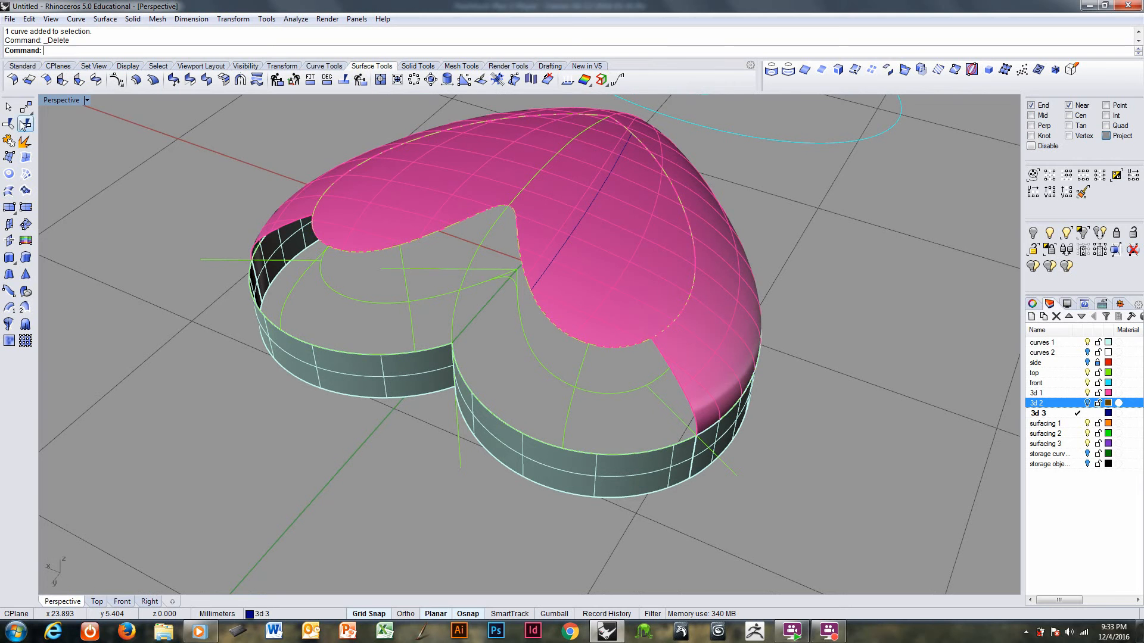
- Create a cut plane through the heart top and base strip in line with the extracted isocurve, and delete the isocurve
{"action": "left_click", "coordinate": [9, 258]}
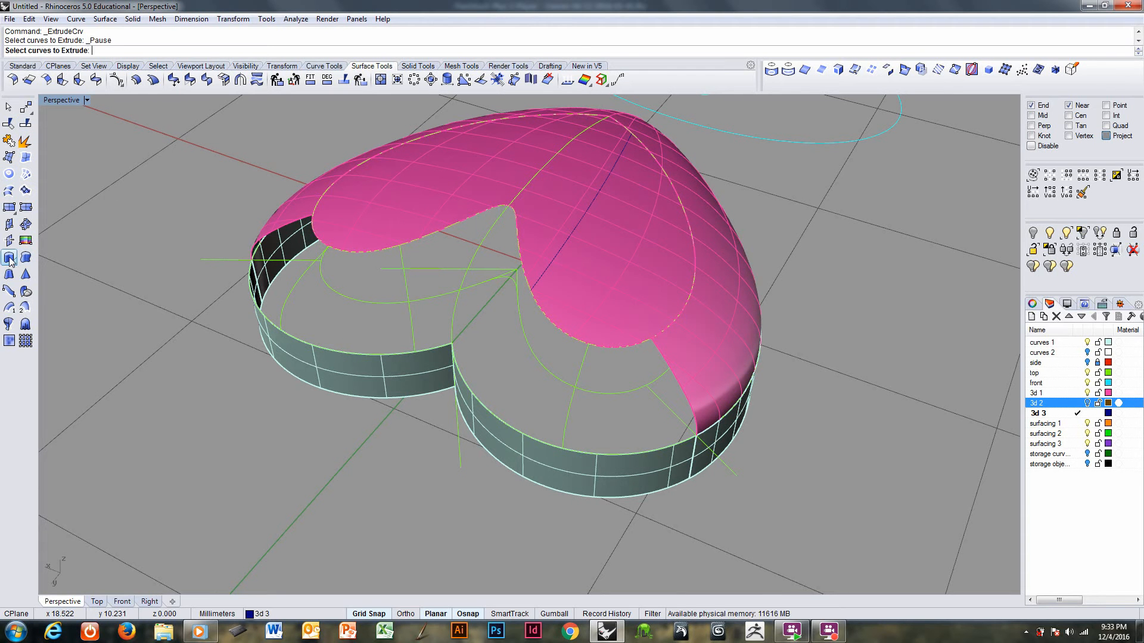
{"action": "key", "text": "Escape"}
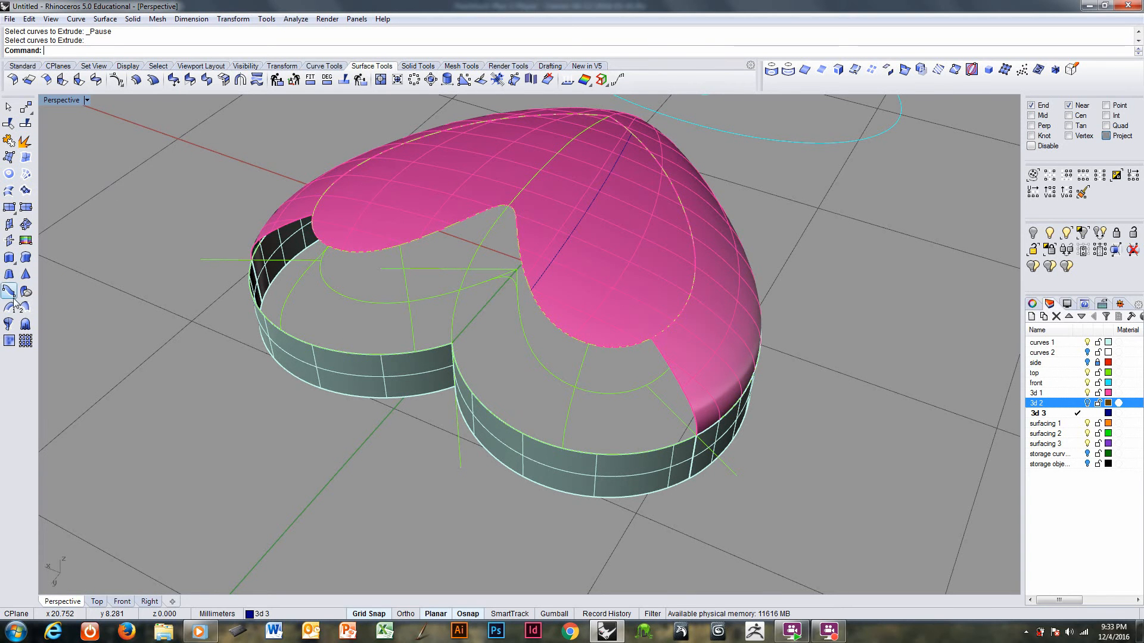
{"action": "left_click", "coordinate": [585, 268]}
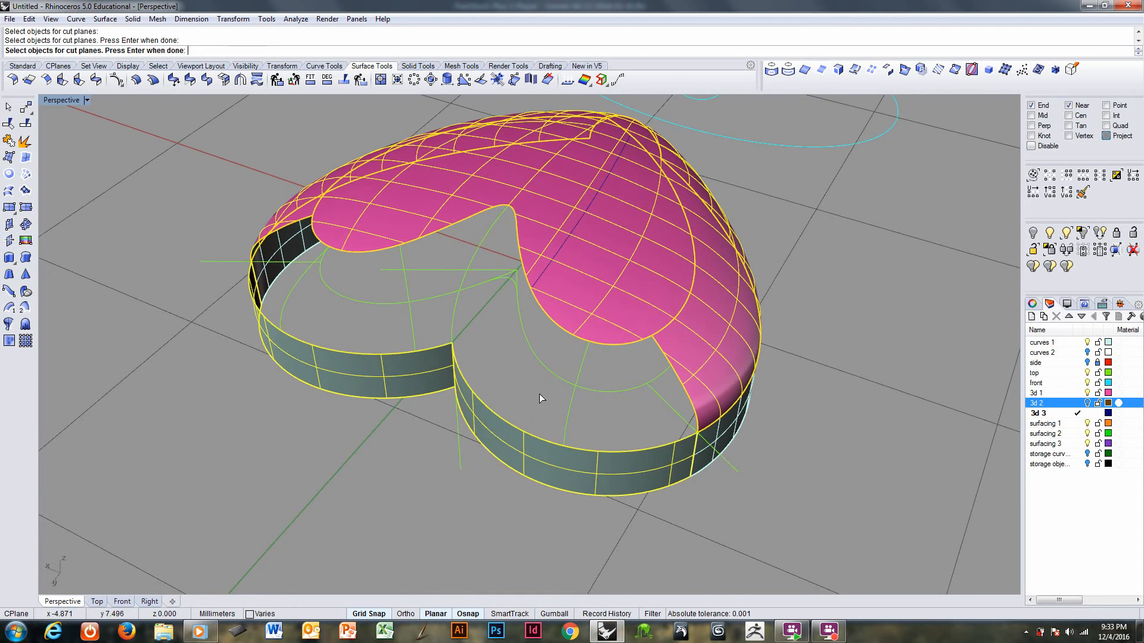
{"action": "right_click_drag", "start_coordinate": [539, 394], "coordinate": [510, 400]}
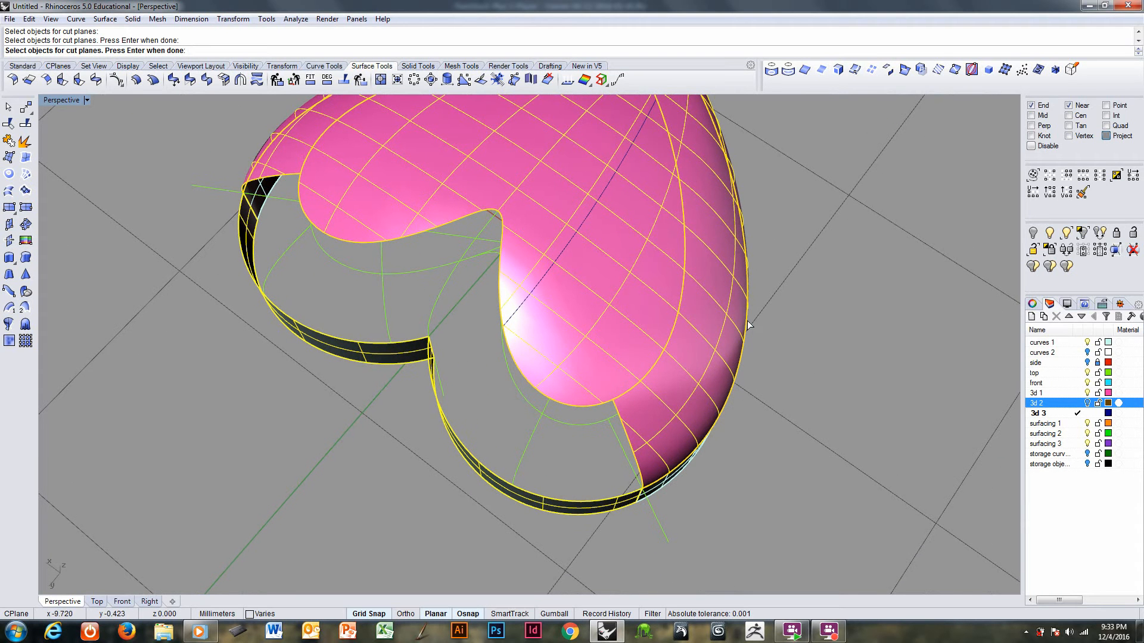
{"action": "key", "text": "Return"}
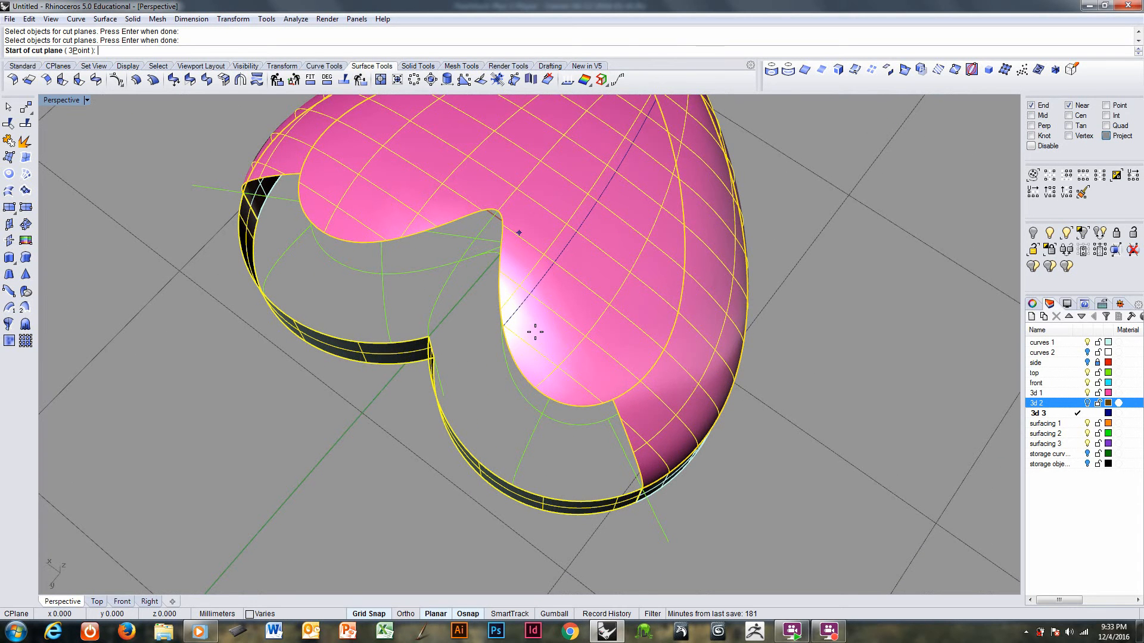
{"action": "left_click", "coordinate": [505, 355]}
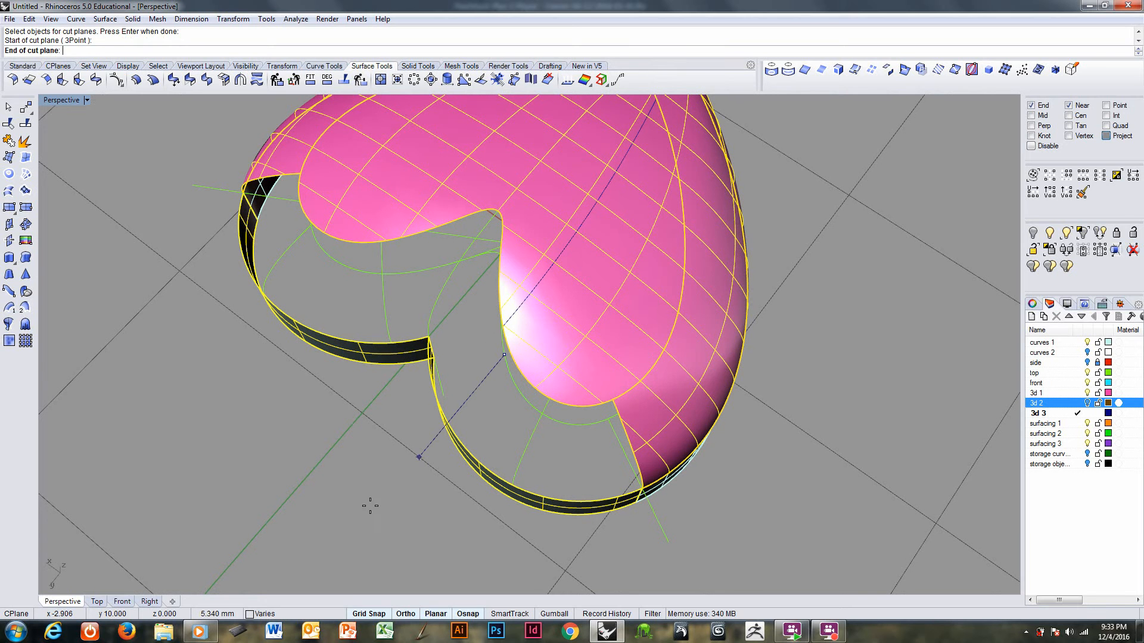
{"action": "left_click", "coordinate": [375, 507]}
{"action": "right_click_drag", "start_coordinate": [483, 468], "coordinate": [516, 433]}
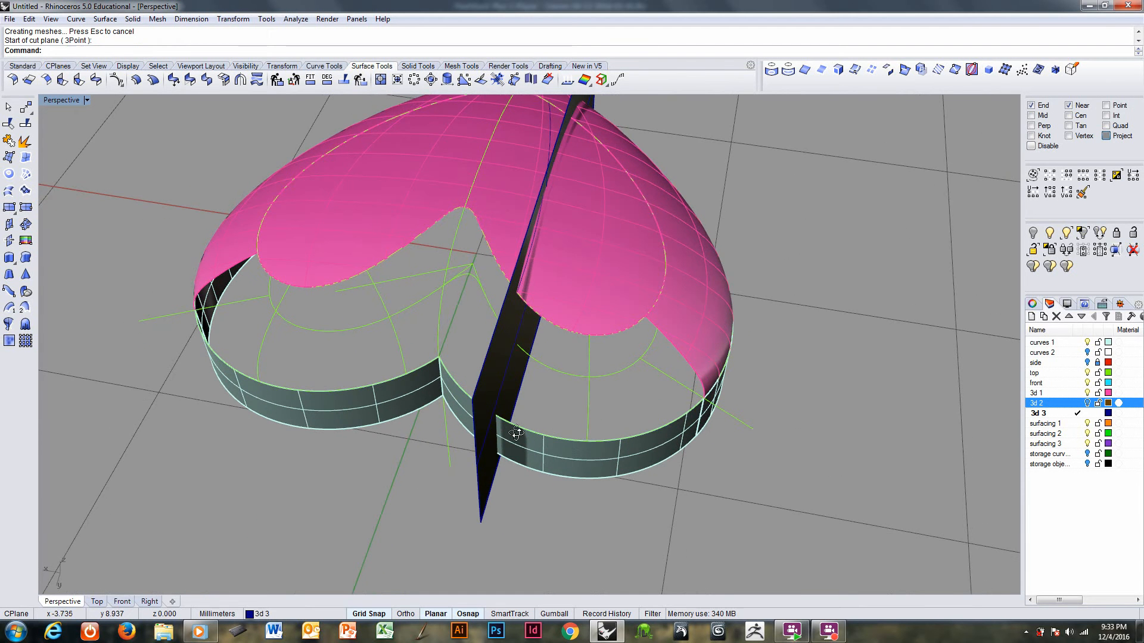
{"action": "left_click", "coordinate": [525, 270]}
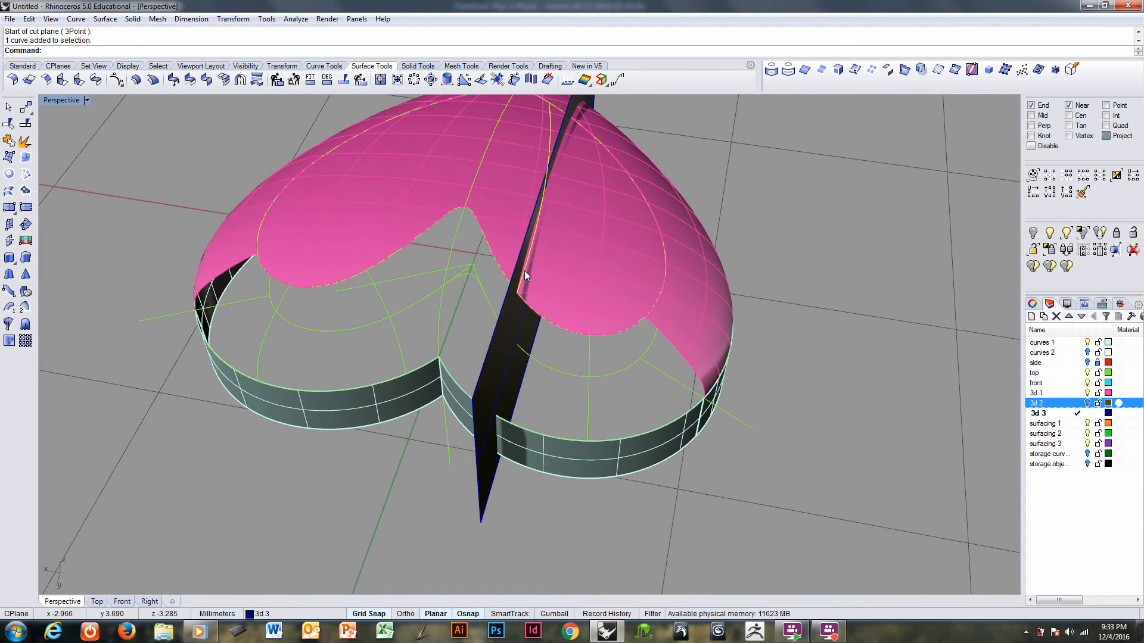
{"action": "key", "text": "Delete"}
- Create intersection curves between the cut plane and both the pink heart top and the strip below it
{"action": "left_click", "coordinate": [509, 298]}
{"action": "left_click", "coordinate": [556, 295], "text": "shift"}
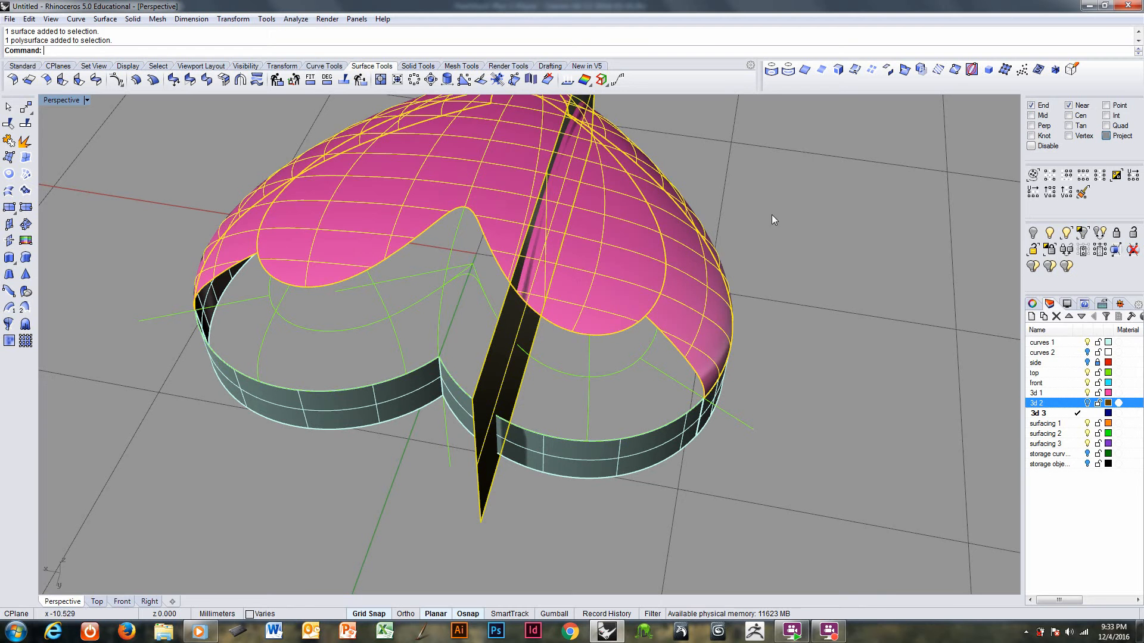
{"action": "left_click", "coordinate": [904, 71]}
{"action": "left_click", "coordinate": [495, 465]}
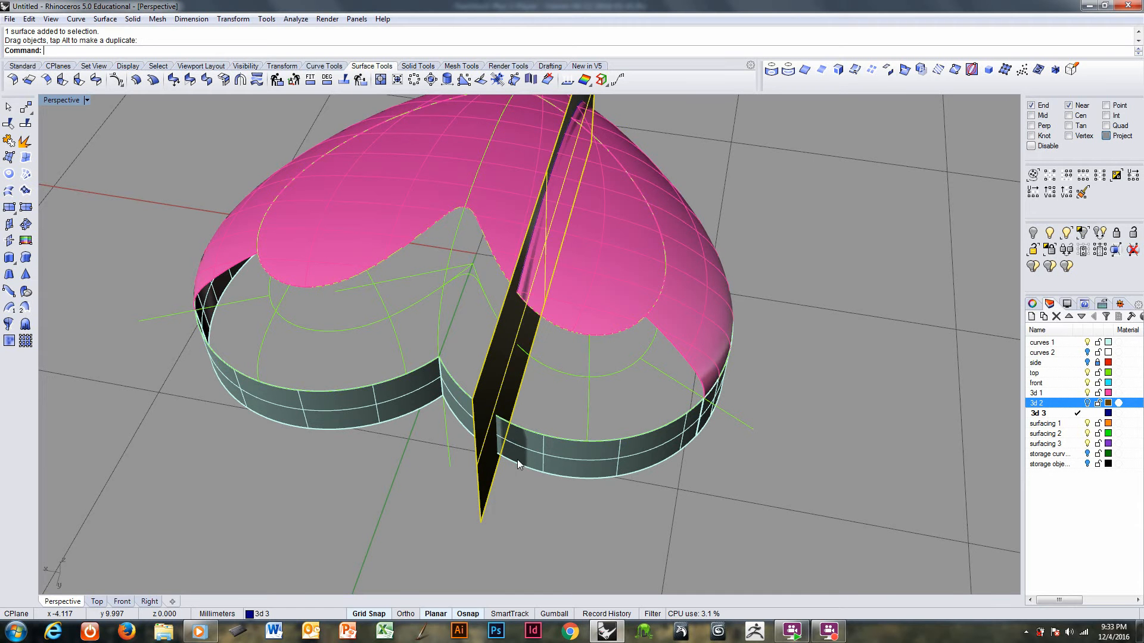
{"action": "left_click", "coordinate": [517, 460], "text": "shift"}
{"action": "key", "text": "Return"}
- Delete the cut plane, keeping the intersection curves on the heart top and base strip
{"action": "left_click", "coordinate": [492, 482]}
{"action": "key", "text": "Delete"}
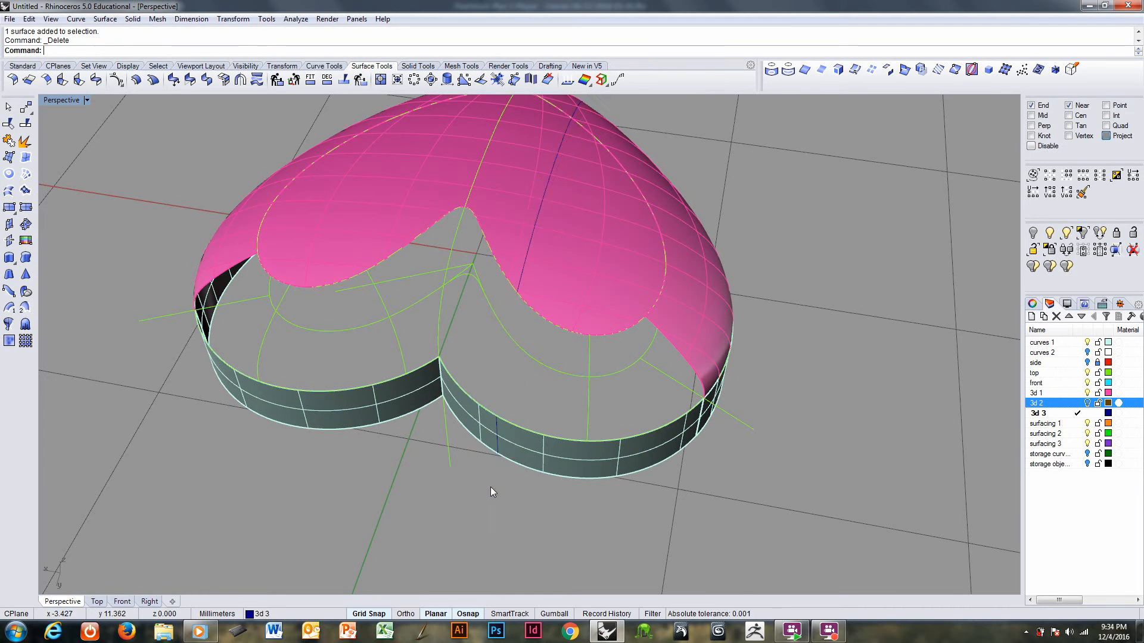
{"action": "right_click_drag", "start_coordinate": [491, 487], "coordinate": [531, 249]}
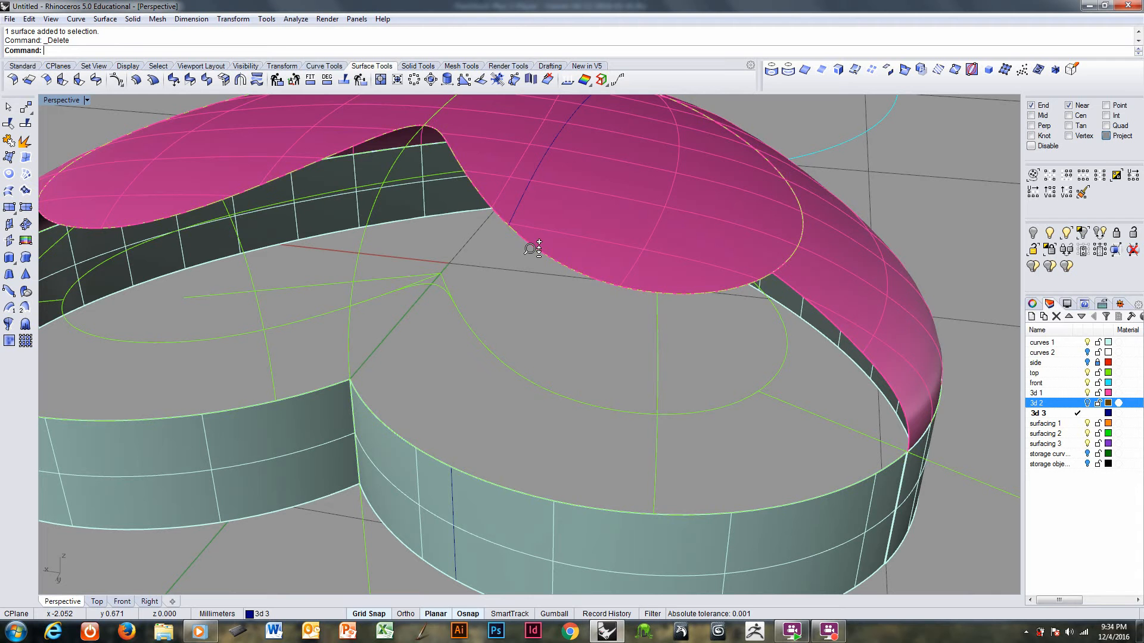
- Start an adjustable curve blend between the intersection curve on the base strip and the one on the heart top, with curvature continuity
{"action": "right_click", "coordinate": [328, 50]}
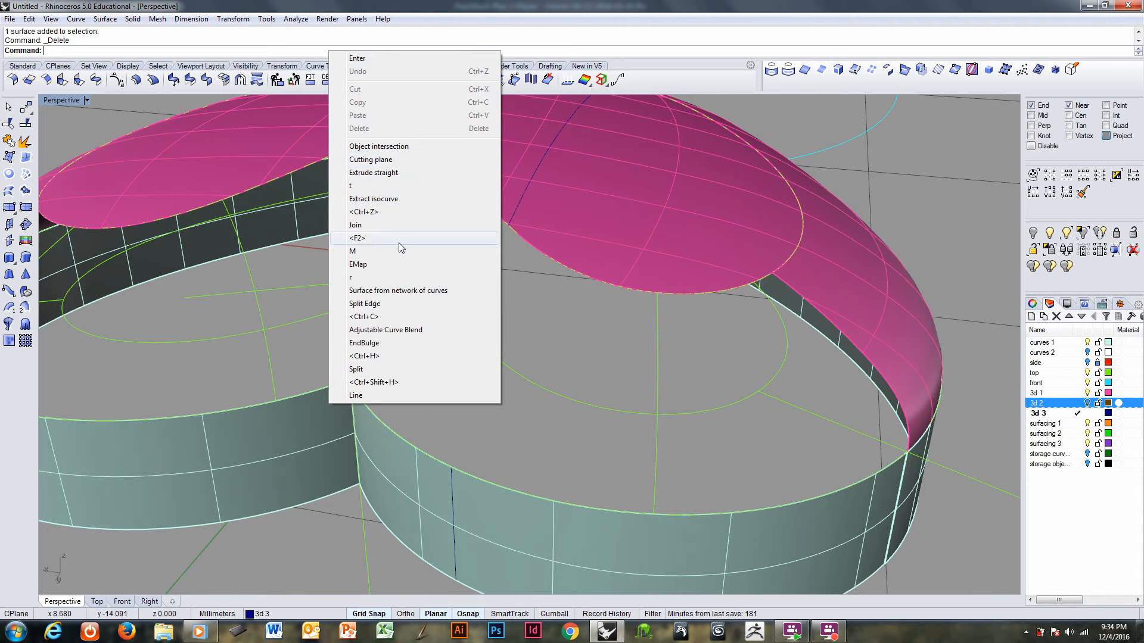
{"action": "left_click", "coordinate": [398, 331]}
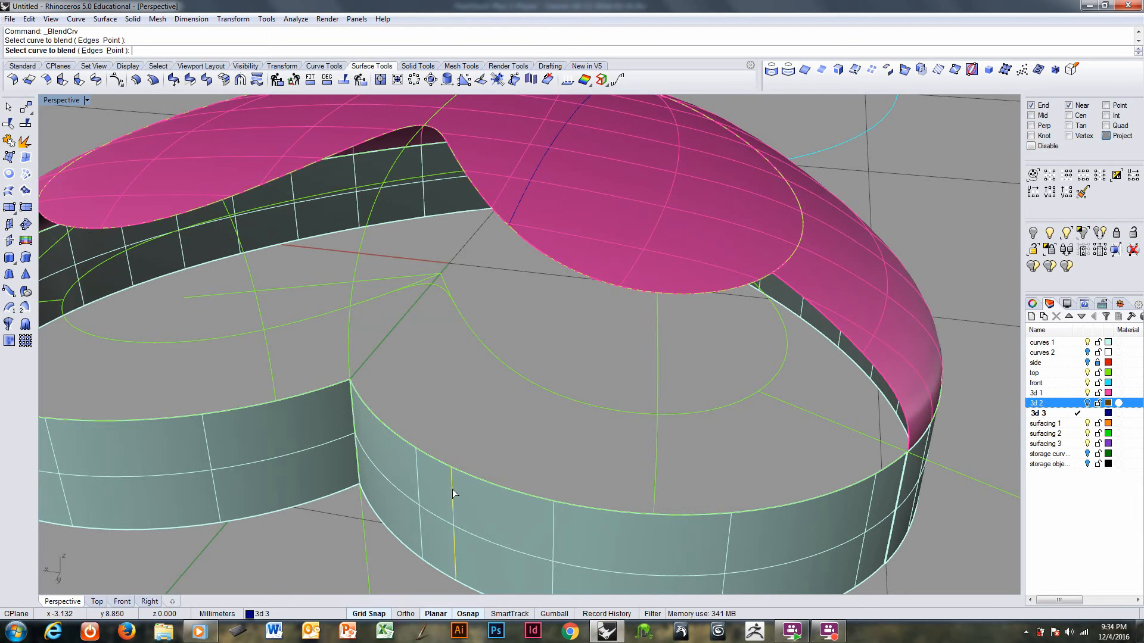
{"action": "left_click", "coordinate": [509, 218]}
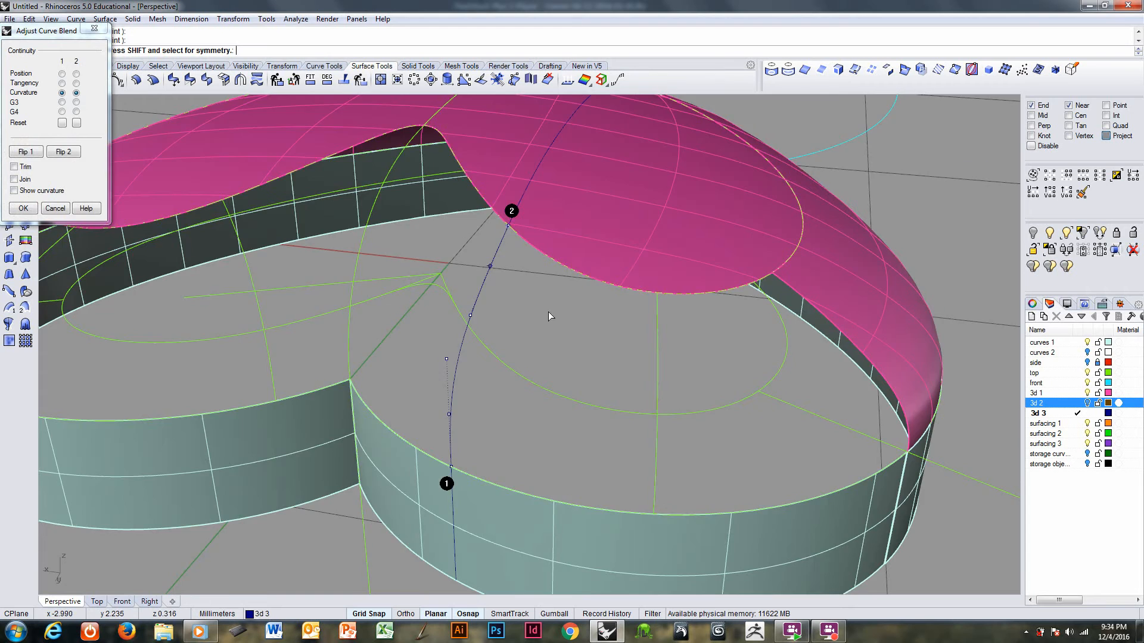
- Turn off grid snap and lower the blend's control point nearest the base strip
{"action": "mouse_move", "coordinate": [548, 313]}
{"action": "right_mouse_down"}
{"action": "mouse_move", "coordinate": [319, 296]}
{"action": "mouse_move", "coordinate": [470, 267]}
{"action": "right_mouse_up"}
{"action": "right_click_drag", "start_coordinate": [459, 283], "coordinate": [411, 317]}
{"action": "scroll", "coordinate": [471, 339], "scroll_direction": "up", "scroll_amount": 3}
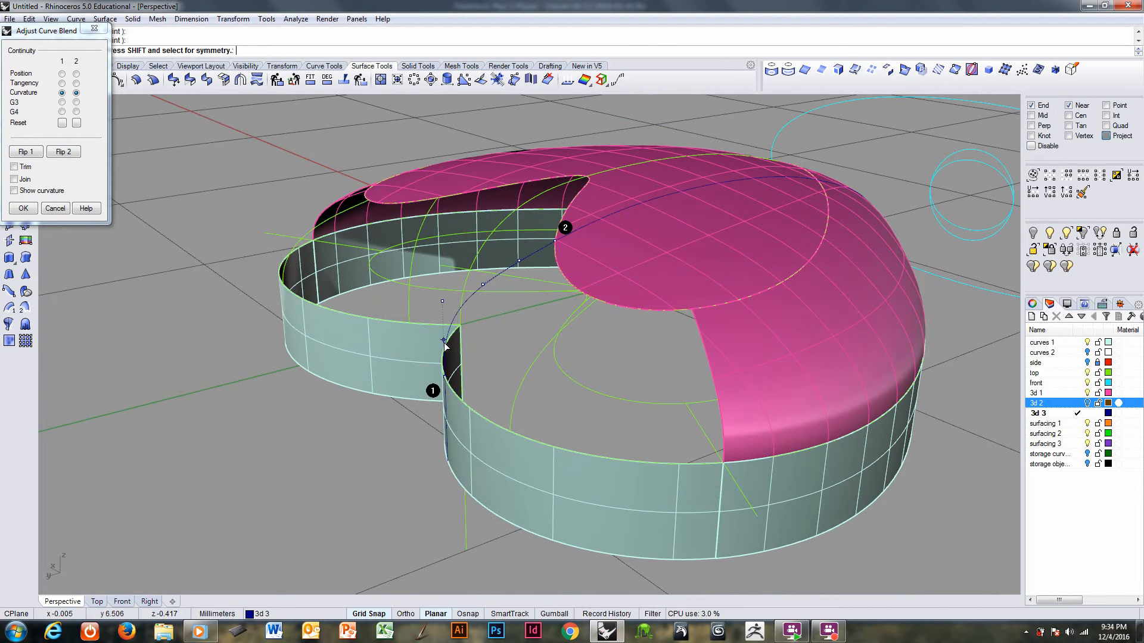
{"action": "left_click_drag", "start_coordinate": [445, 343], "coordinate": [445, 359]}
{"action": "left_click", "coordinate": [372, 615]}
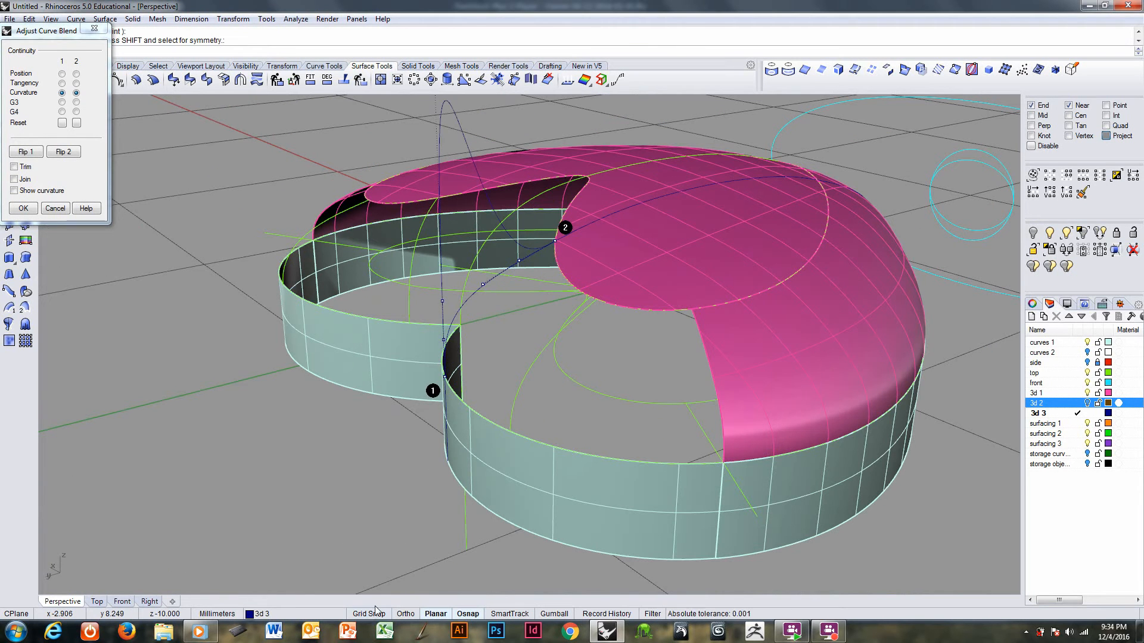
{"action": "right_click_drag", "start_coordinate": [476, 420], "coordinate": [464, 335]}
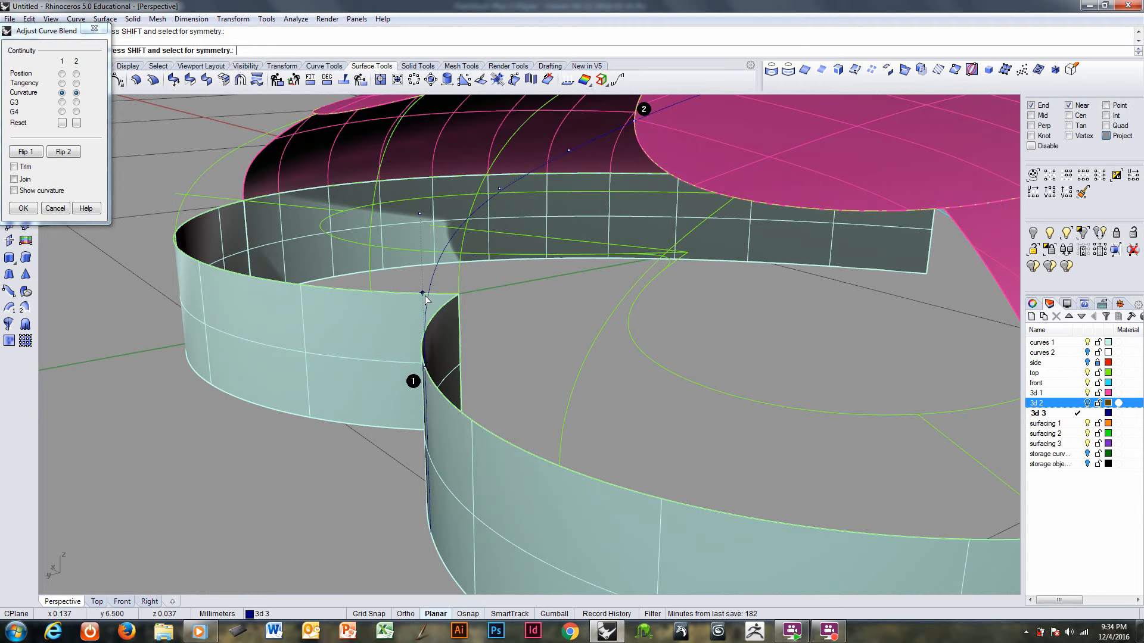
{"action": "left_click_drag", "start_coordinate": [426, 299], "coordinate": [424, 332]}
- Hide layer 3d 1, adjust the blend's remaining handles to shape a rounded arc, and accept the blend curve
{"action": "right_click_drag", "start_coordinate": [499, 330], "coordinate": [401, 282]}
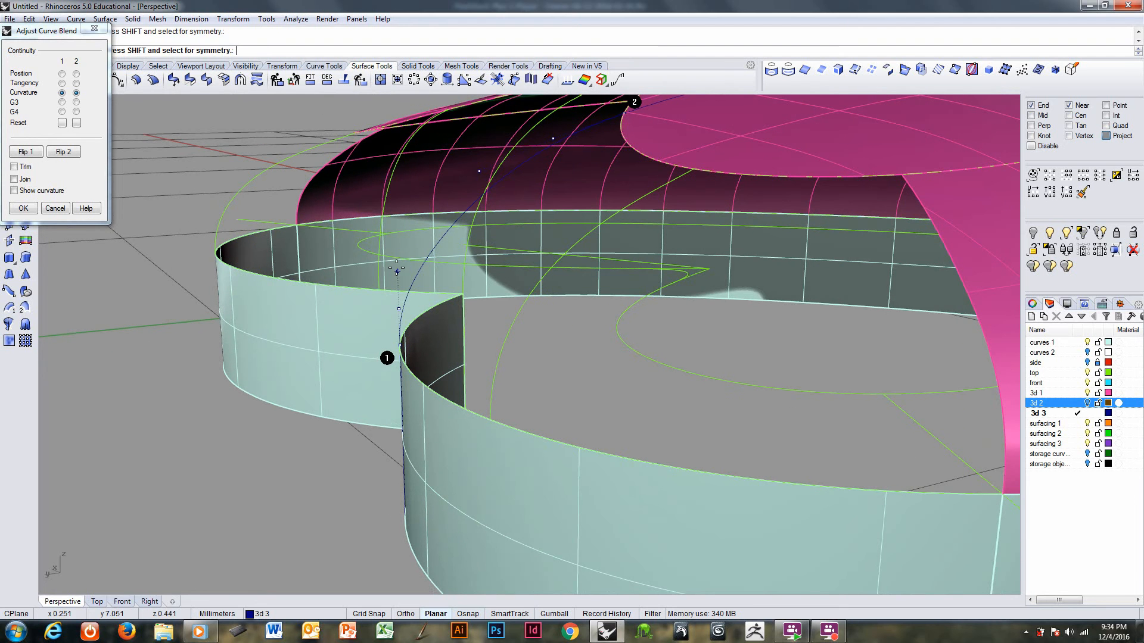
{"action": "left_click_drag", "start_coordinate": [397, 269], "coordinate": [404, 205]}
{"action": "right_click_drag", "start_coordinate": [507, 256], "coordinate": [496, 380]}
{"action": "left_click", "coordinate": [1086, 393]}
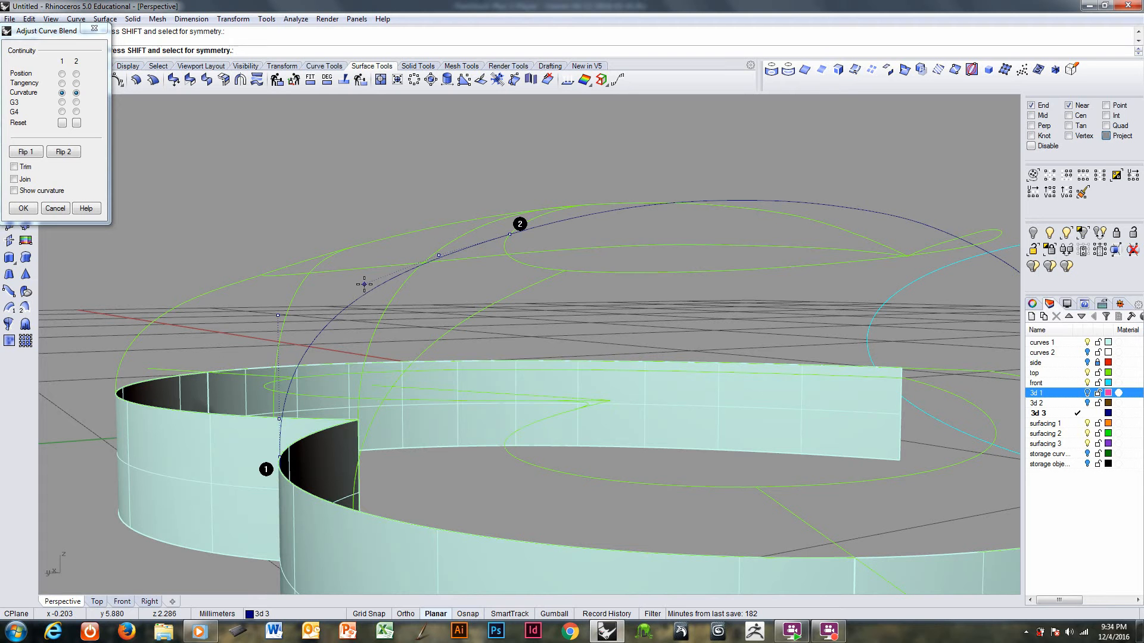
{"action": "left_click_drag", "start_coordinate": [364, 284], "coordinate": [353, 288]}
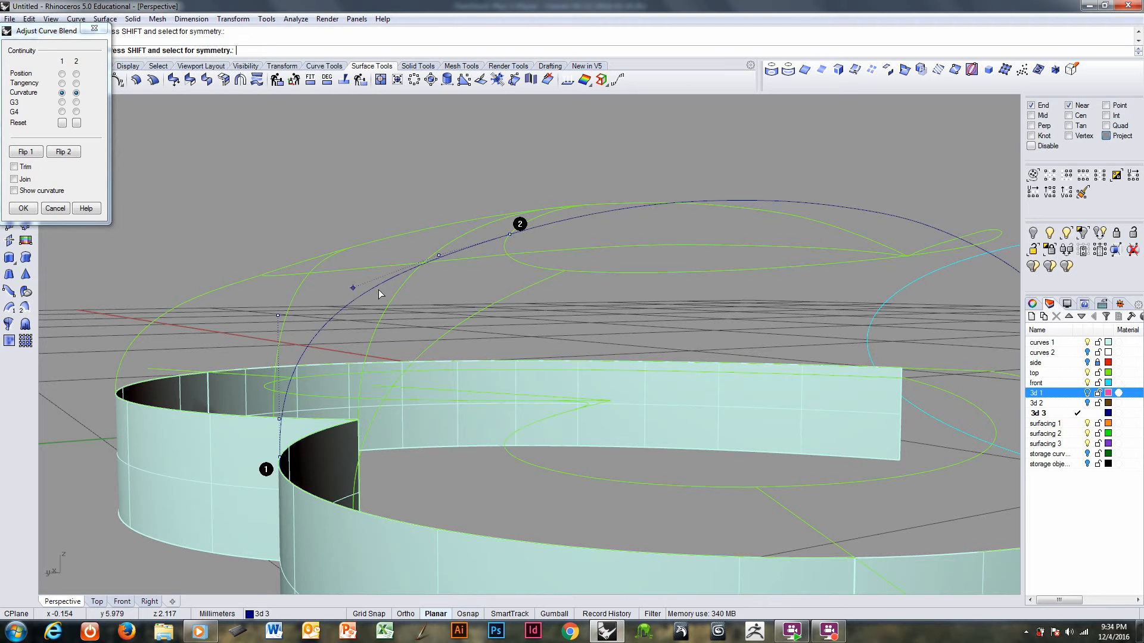
{"action": "key", "text": "Return"}
- Delete the two intersection curves on the heart top and base strip, keeping the blend curve
{"action": "right_click_drag", "start_coordinate": [474, 274], "coordinate": [500, 334]}
{"action": "left_click", "coordinate": [525, 280]}
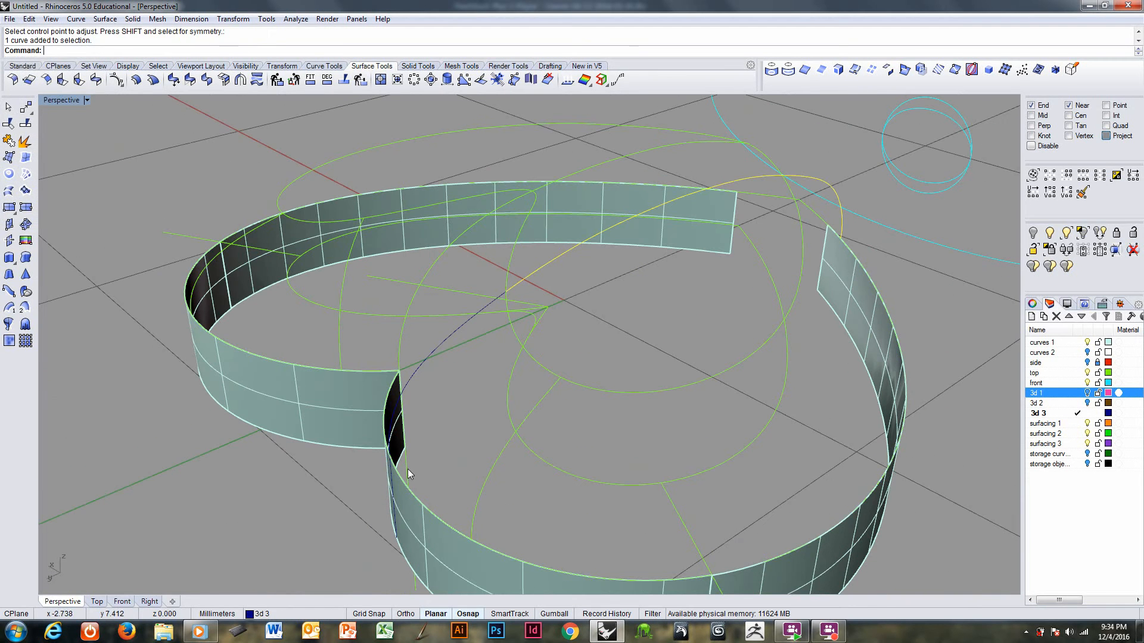
{"action": "left_click", "coordinate": [392, 502], "text": "shift"}
{"action": "left_click", "coordinate": [392, 502]}
{"action": "key", "text": "Delete"}
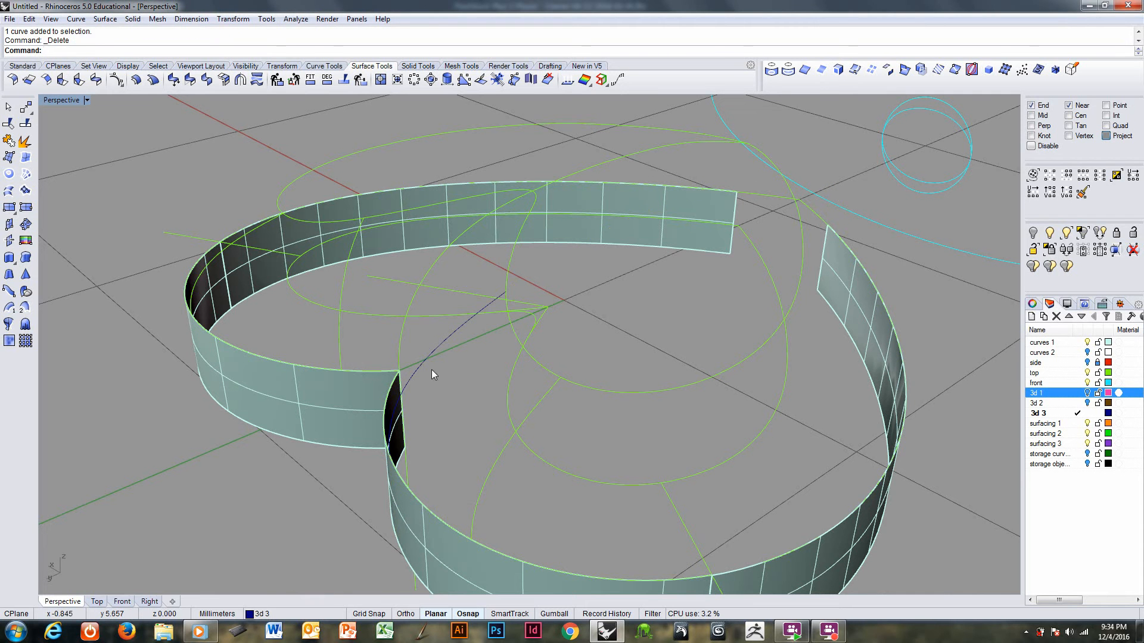
- Move the new blend curve to the layer top
{"action": "key", "text": "F4"}
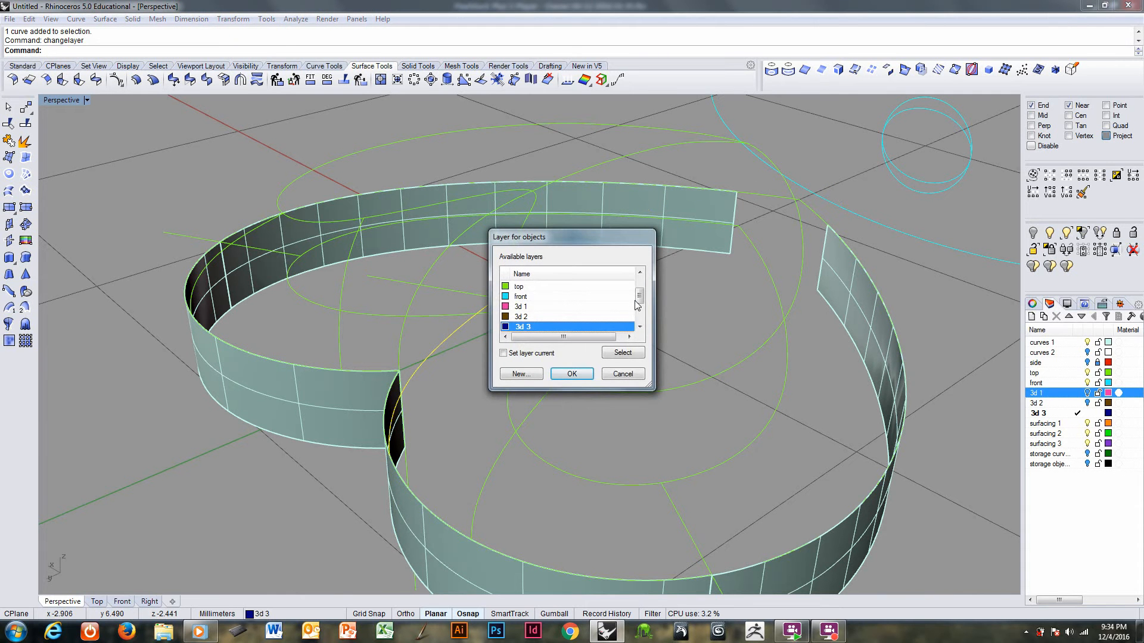
{"action": "left_click_drag", "start_coordinate": [637, 301], "coordinate": [637, 289]}
{"action": "left_click", "coordinate": [565, 309]}
{"action": "left_click", "coordinate": [562, 372]}
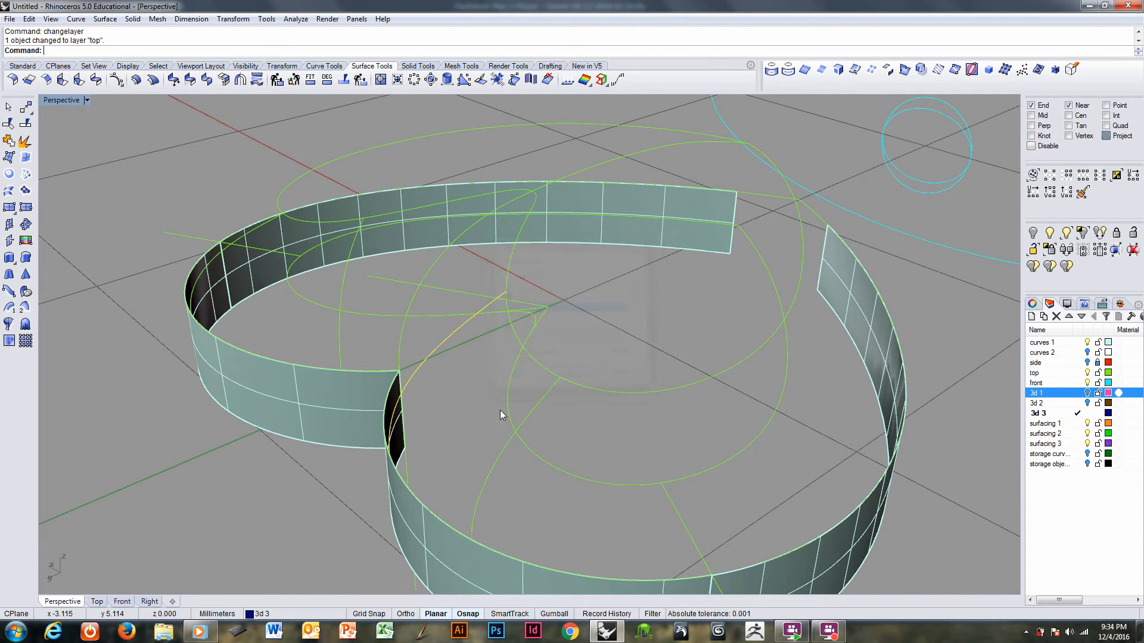
{"action": "right_click_drag", "start_coordinate": [476, 424], "coordinate": [510, 442]}
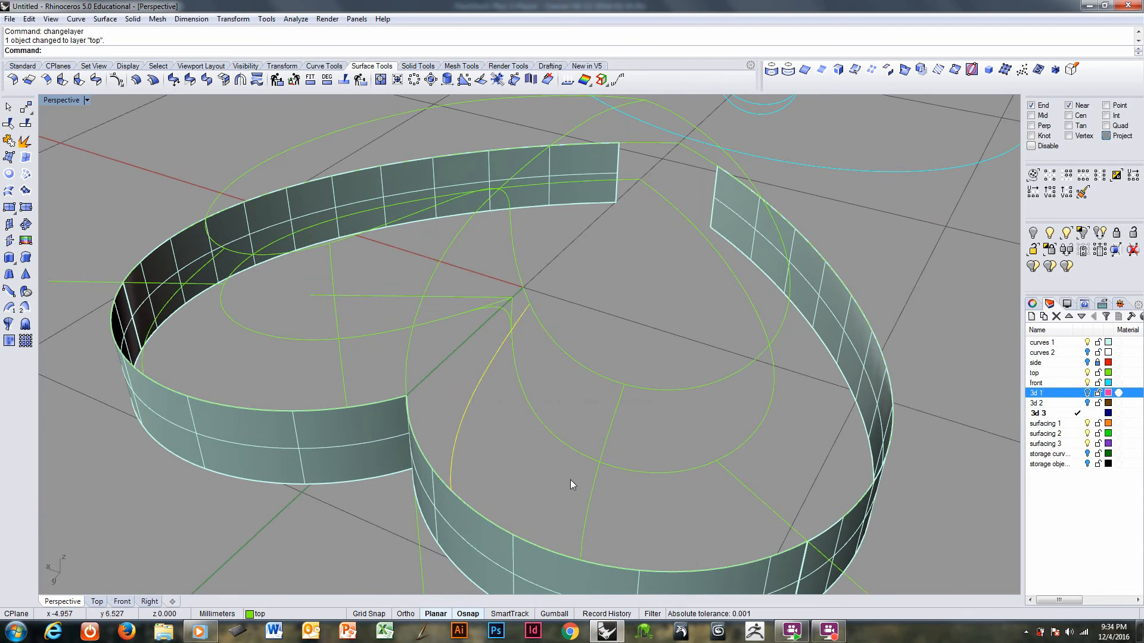
- Show layer 3d 1 and build a network surface from the lobe's strip edge, heart-top edges and cross curves, with tangency at B, C and D
{"action": "left_click", "coordinate": [1088, 393]}
{"action": "right_click_drag", "start_coordinate": [510, 396], "coordinate": [614, 265]}
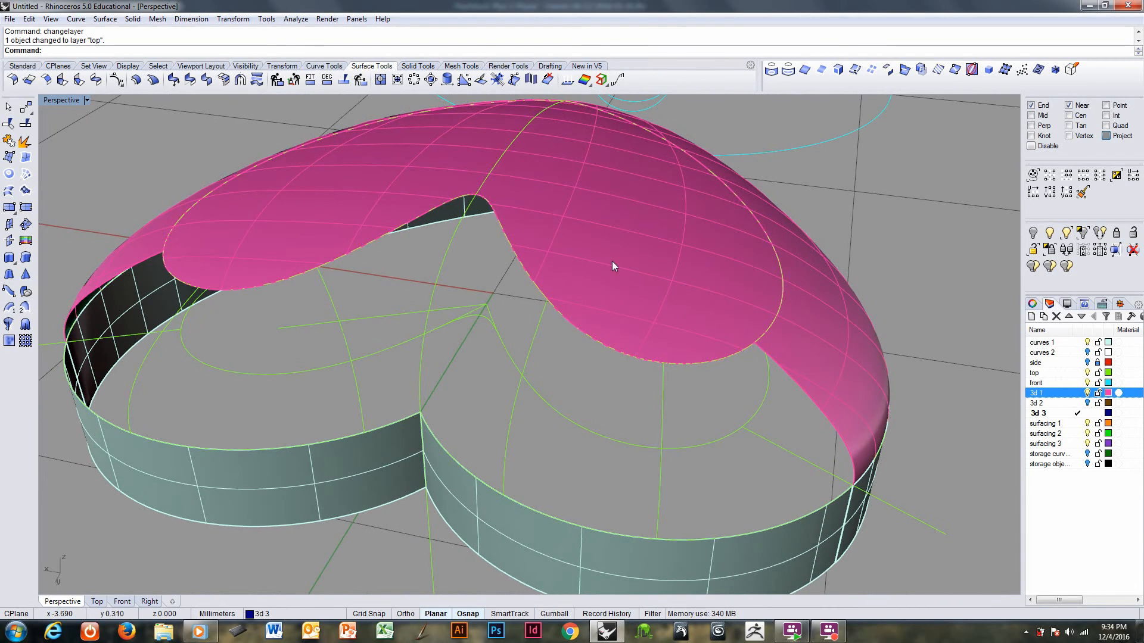
{"action": "right_click", "coordinate": [476, 52]}
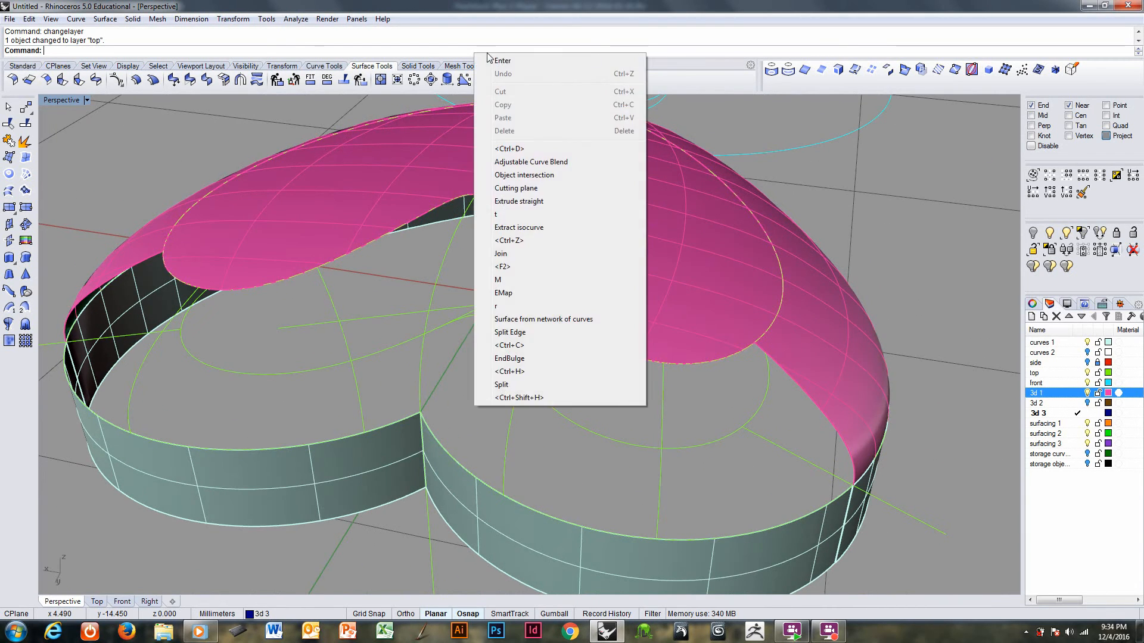
{"action": "left_click", "coordinate": [549, 322]}
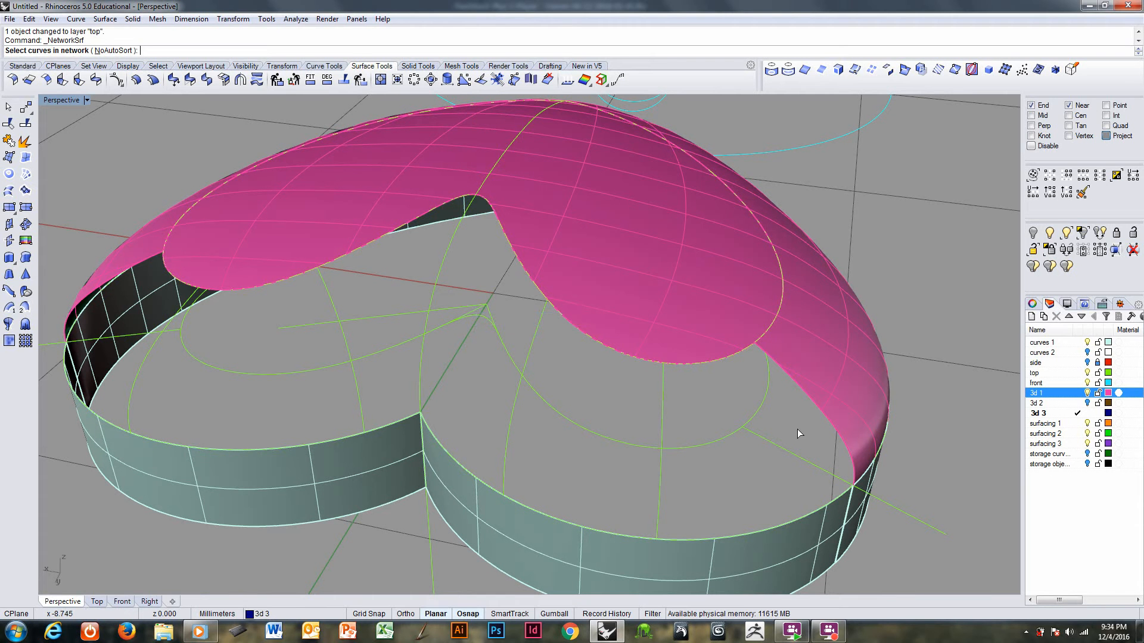
{"action": "left_click", "coordinate": [802, 520]}
{"action": "left_click", "coordinate": [802, 518]}
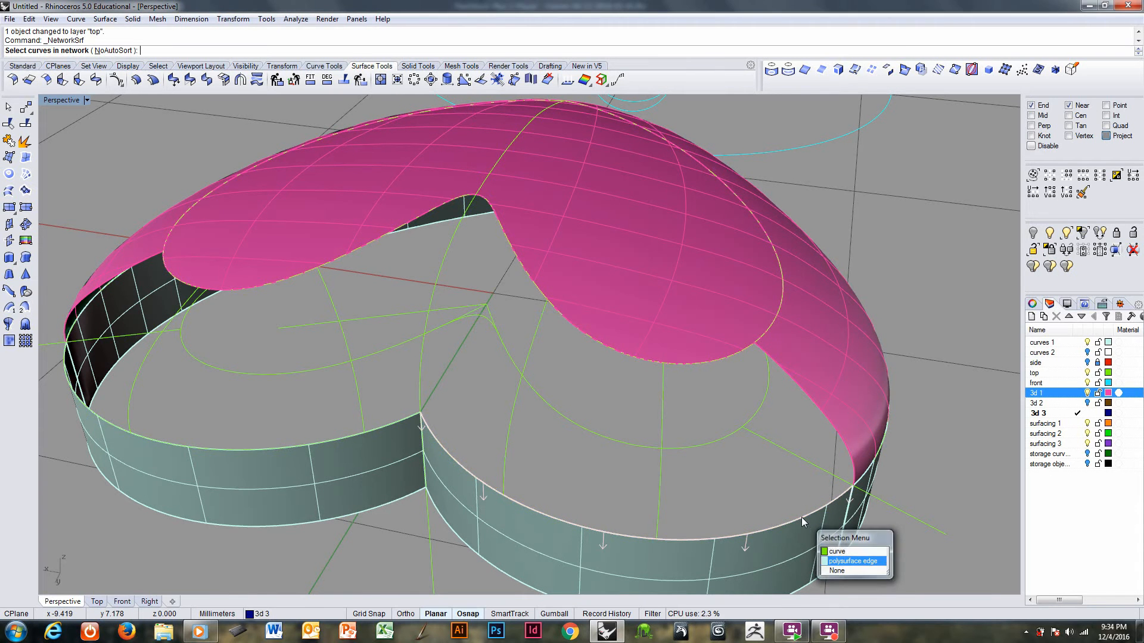
{"action": "left_click", "coordinate": [741, 354]}
{"action": "left_click", "coordinate": [796, 377]}
{"action": "left_click", "coordinate": [798, 379]}
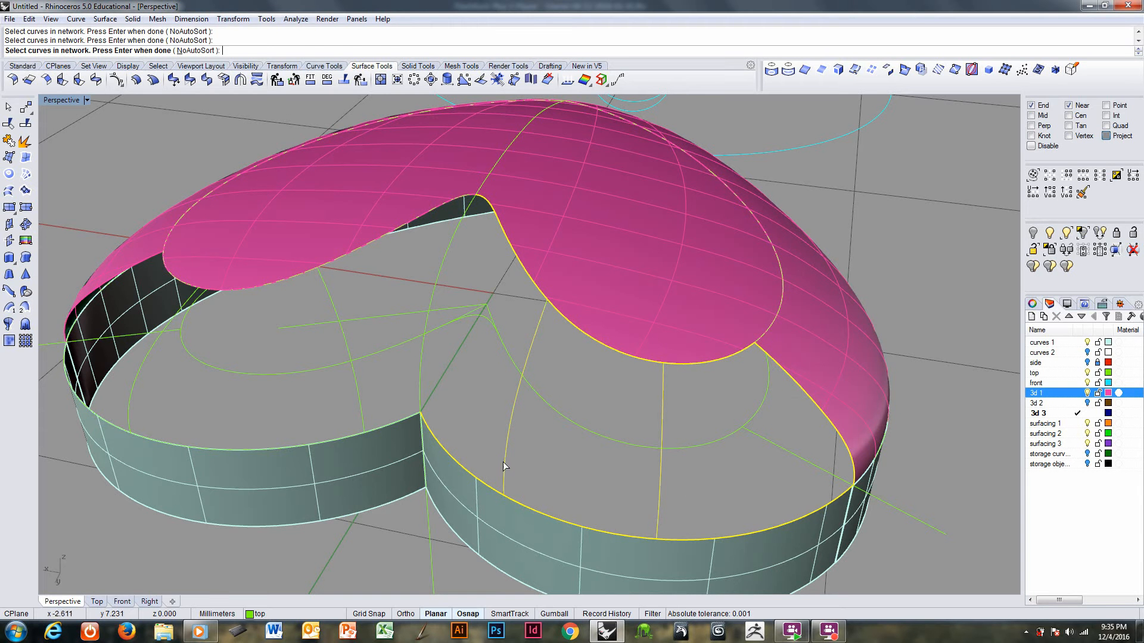
{"action": "scroll", "coordinate": [526, 364], "scroll_direction": "down", "scroll_amount": 2}
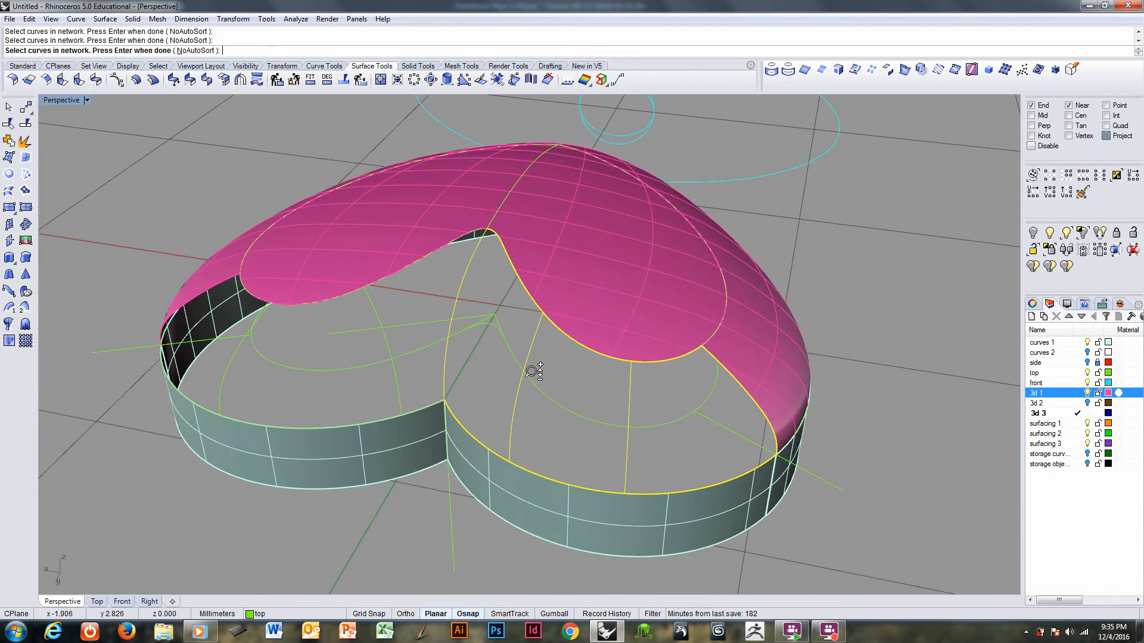
{"action": "key", "text": "Return"}
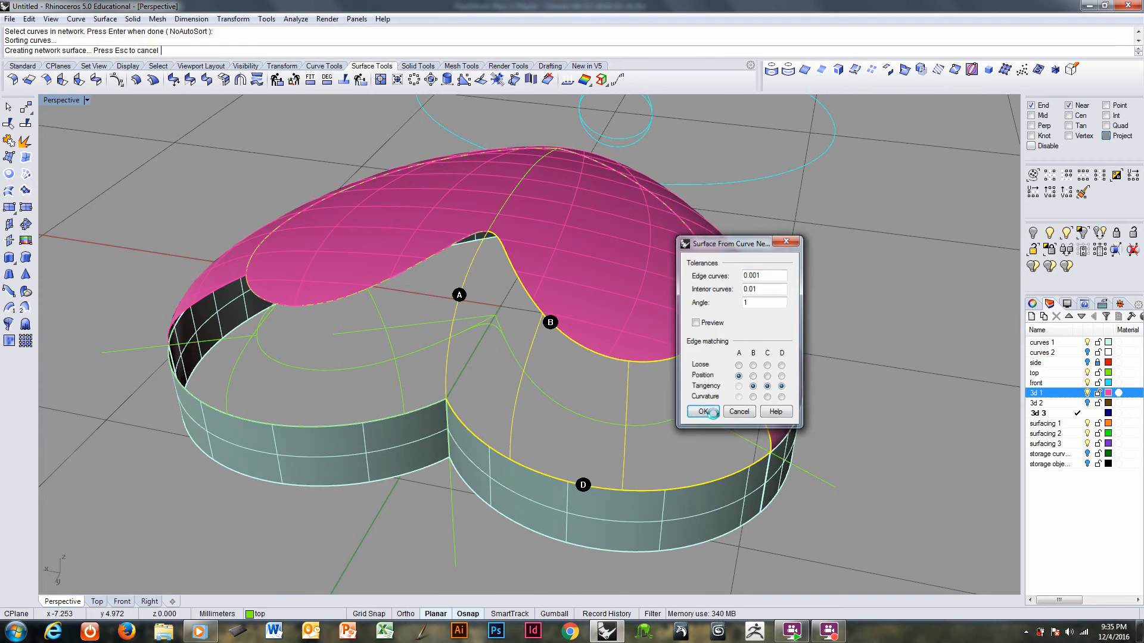
{"action": "left_click", "coordinate": [712, 413]}
- Mirror the new network surface across the heart's centreline through origin 0 and join both halves
{"action": "scroll", "coordinate": [544, 417], "scroll_direction": "up", "scroll_amount": 3}
{"action": "right_click_drag", "start_coordinate": [544, 417], "coordinate": [587, 399]}
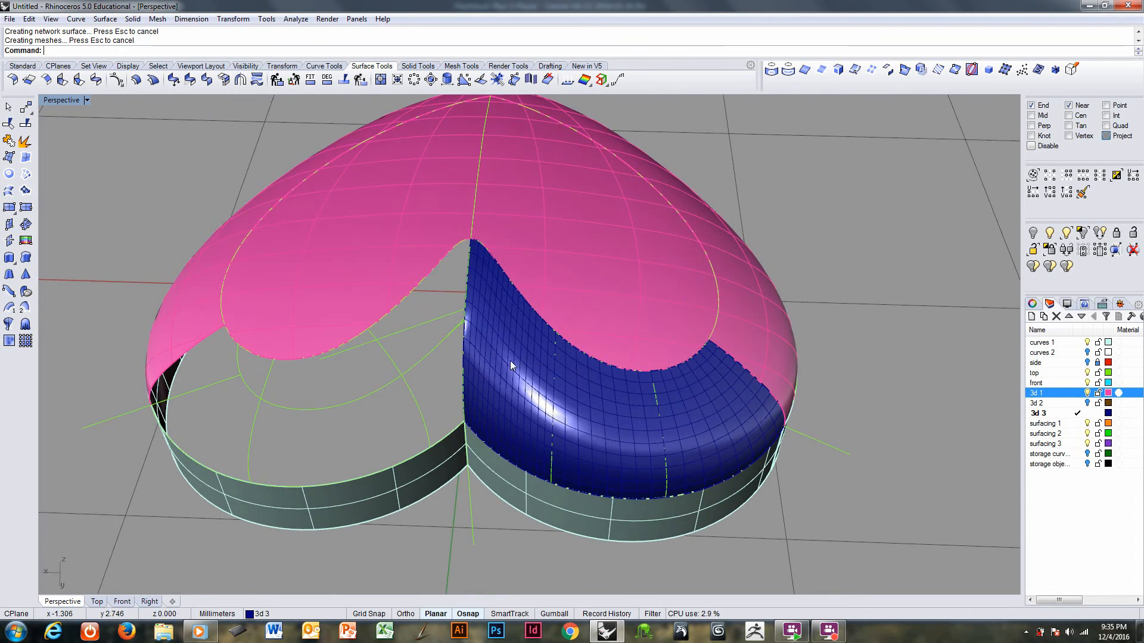
{"action": "right_click_drag", "start_coordinate": [510, 361], "coordinate": [477, 350]}
{"action": "left_click", "coordinate": [486, 361]}
{"action": "scroll", "coordinate": [486, 360], "scroll_direction": "up", "scroll_amount": 2}
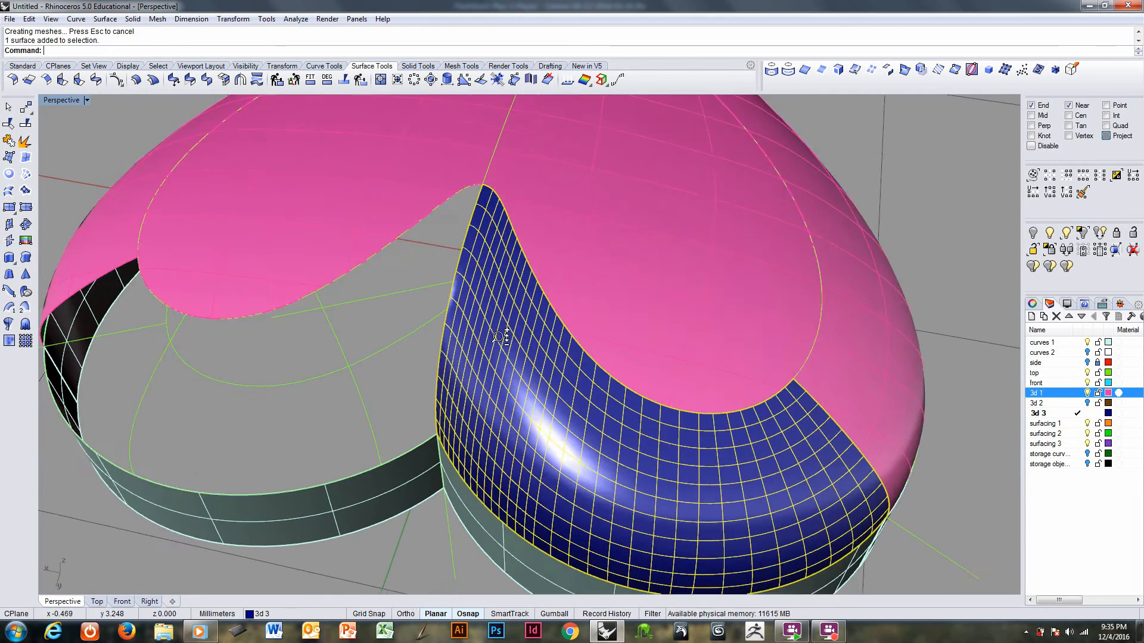
{"action": "scroll", "coordinate": [501, 337], "scroll_direction": "down", "scroll_amount": 4}
{"action": "type", "text": "mirror"}
{"action": "key", "text": "Return"}
{"action": "type", "text": "0"}
{"action": "key", "text": "Return"}
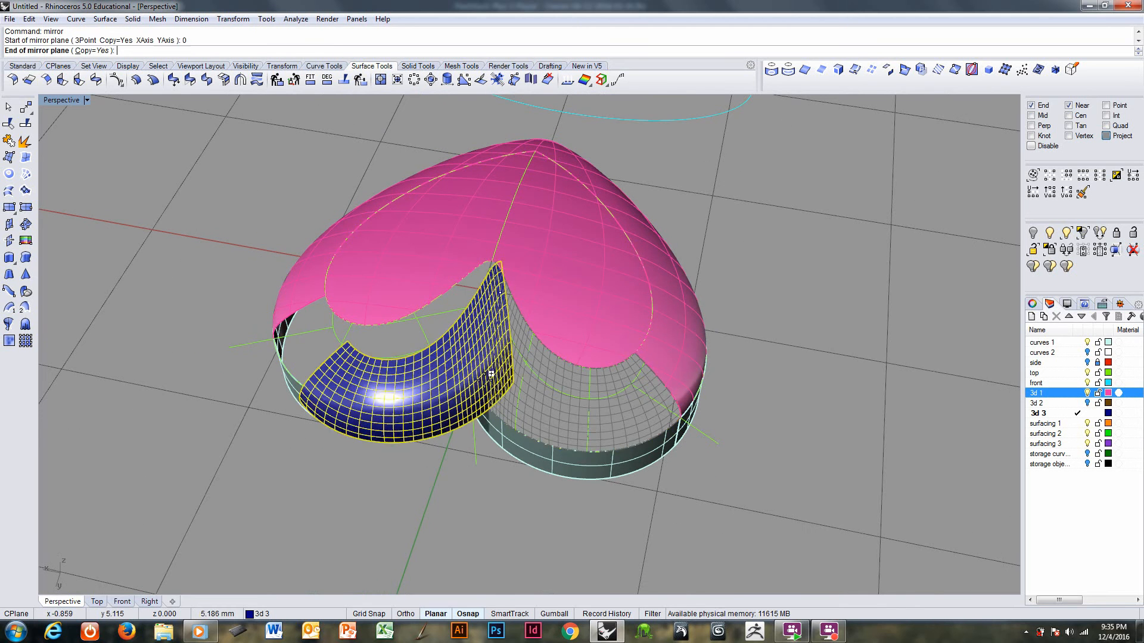
{"action": "left_click", "coordinate": [451, 489], "text": "shift"}
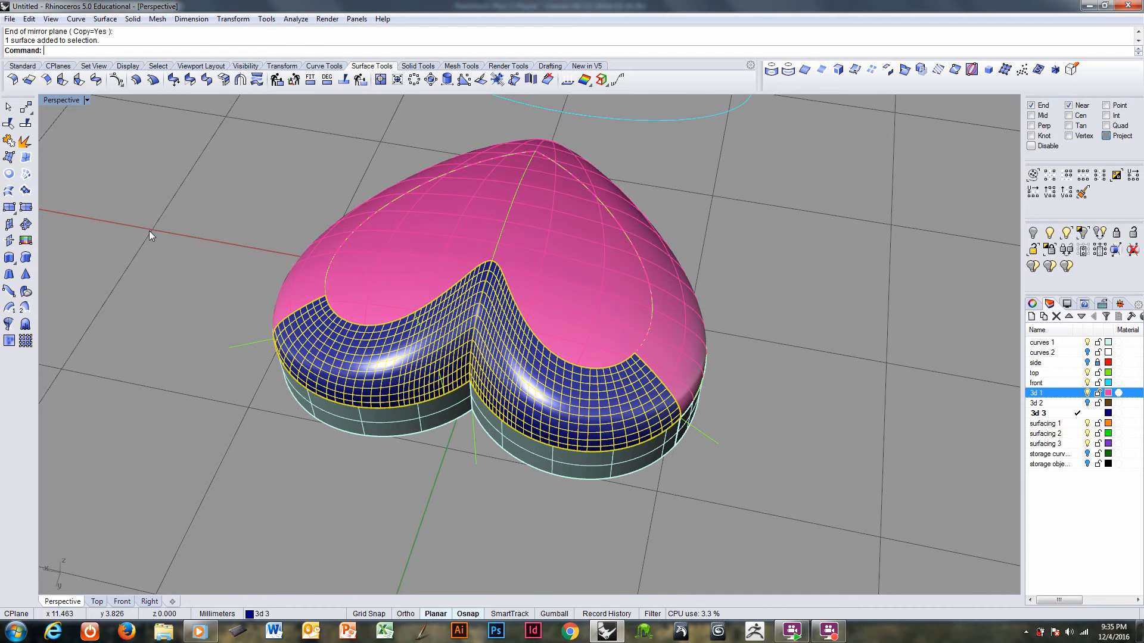
{"action": "left_click", "coordinate": [9, 143]}
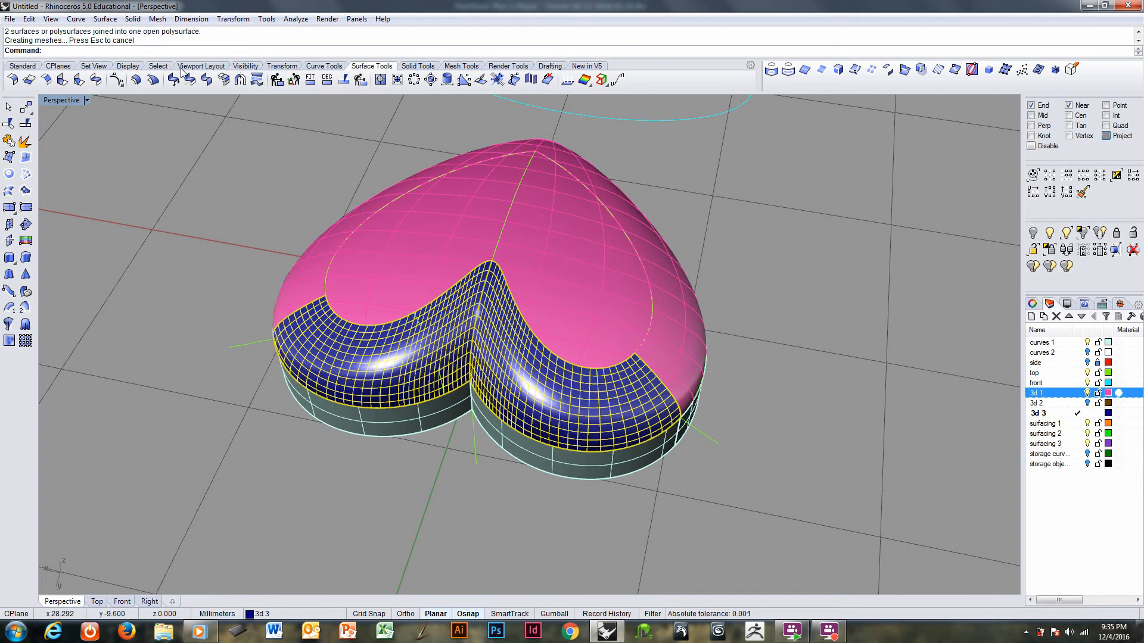
- Apply an environment map to the joined surfaces, hide layer top, and examine the reflections around the notch
{"action": "key", "text": "Return"}
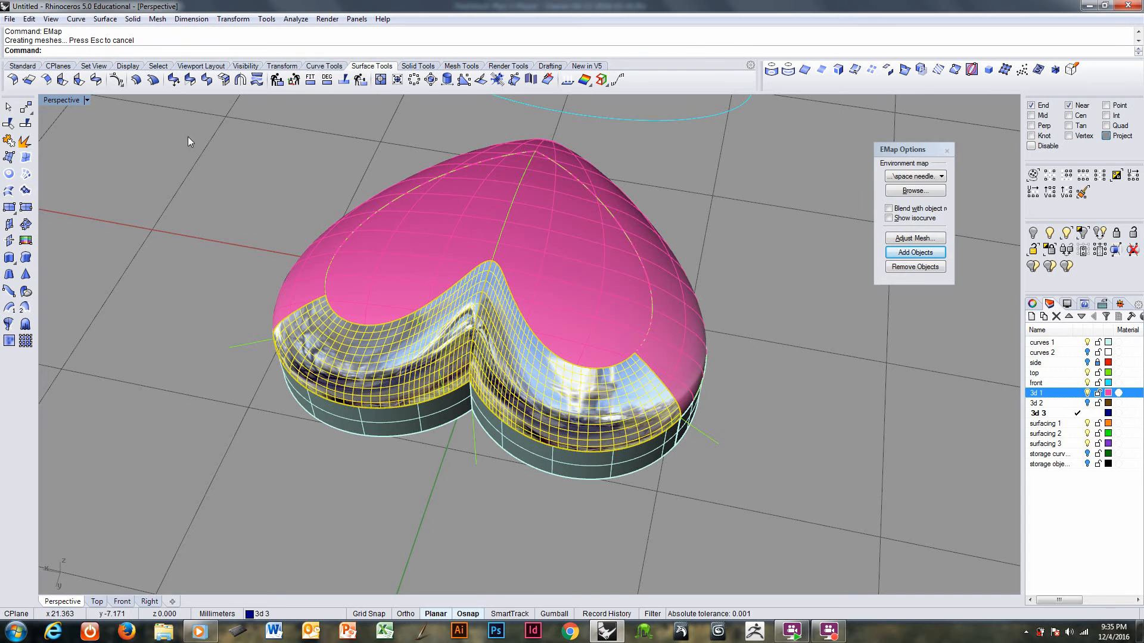
{"action": "right_click_drag", "start_coordinate": [397, 445], "coordinate": [453, 409]}
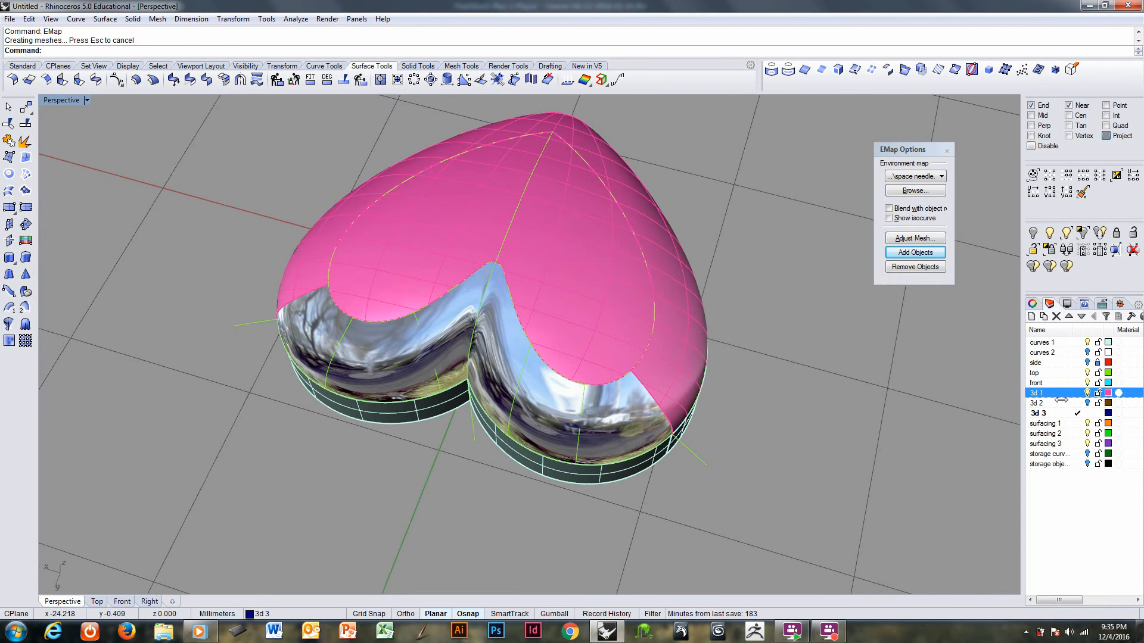
{"action": "left_click", "coordinate": [1087, 373]}
{"action": "right_click_drag", "start_coordinate": [486, 361], "coordinate": [512, 326]}
{"action": "scroll", "coordinate": [511, 326], "scroll_direction": "up", "scroll_amount": 8}
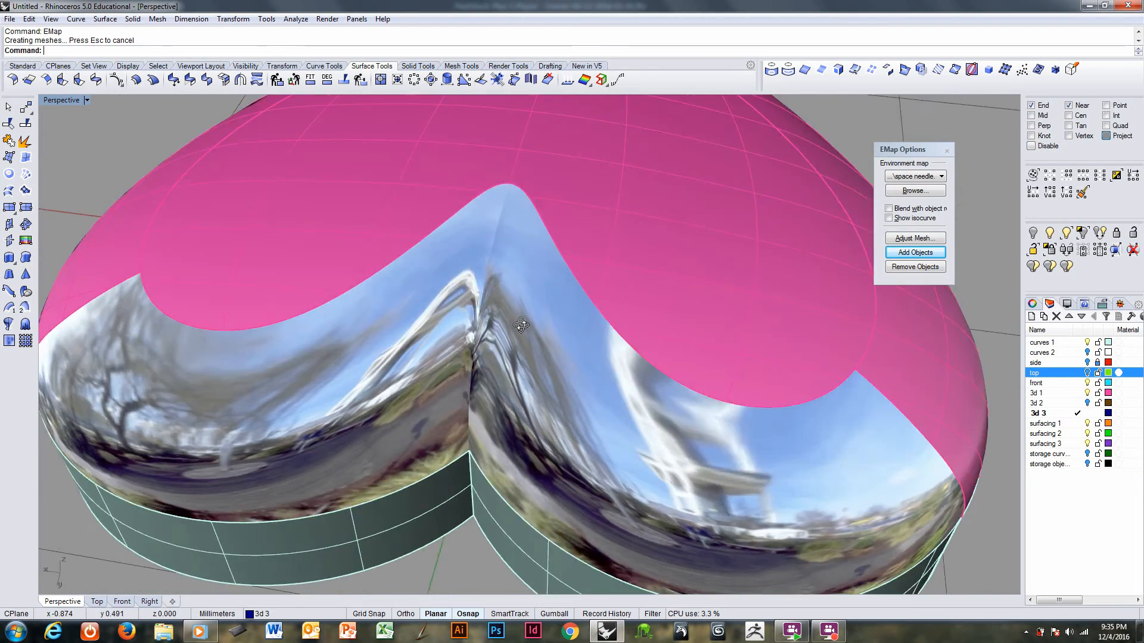
{"action": "scroll", "coordinate": [449, 370], "scroll_direction": "down", "scroll_amount": 8}
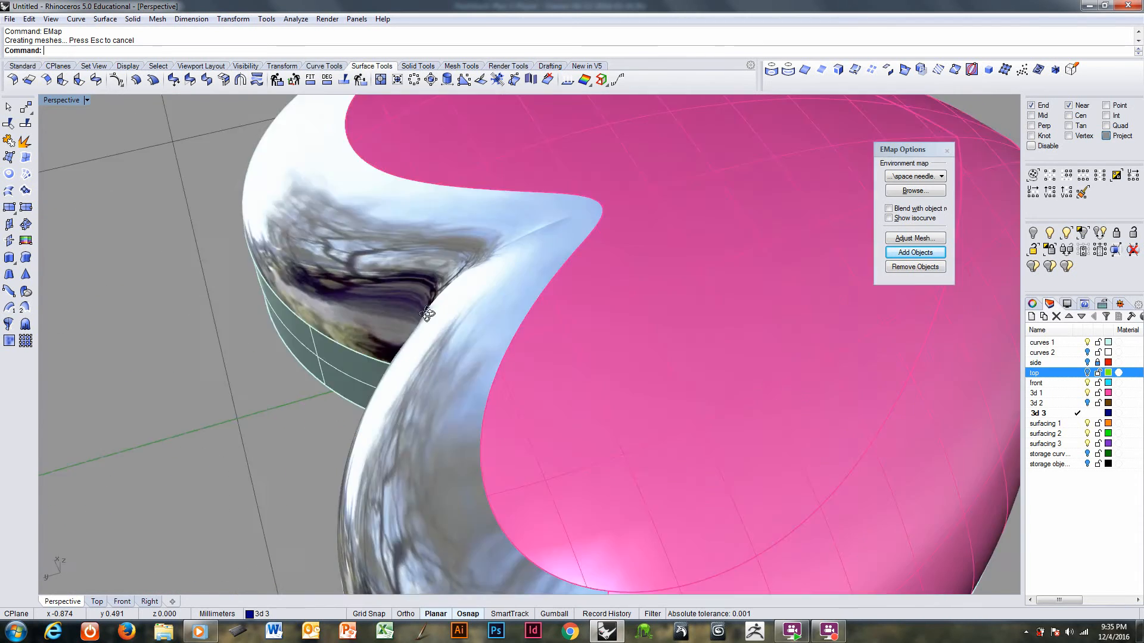
{"action": "scroll", "coordinate": [450, 328], "scroll_direction": "down", "scroll_amount": 6}
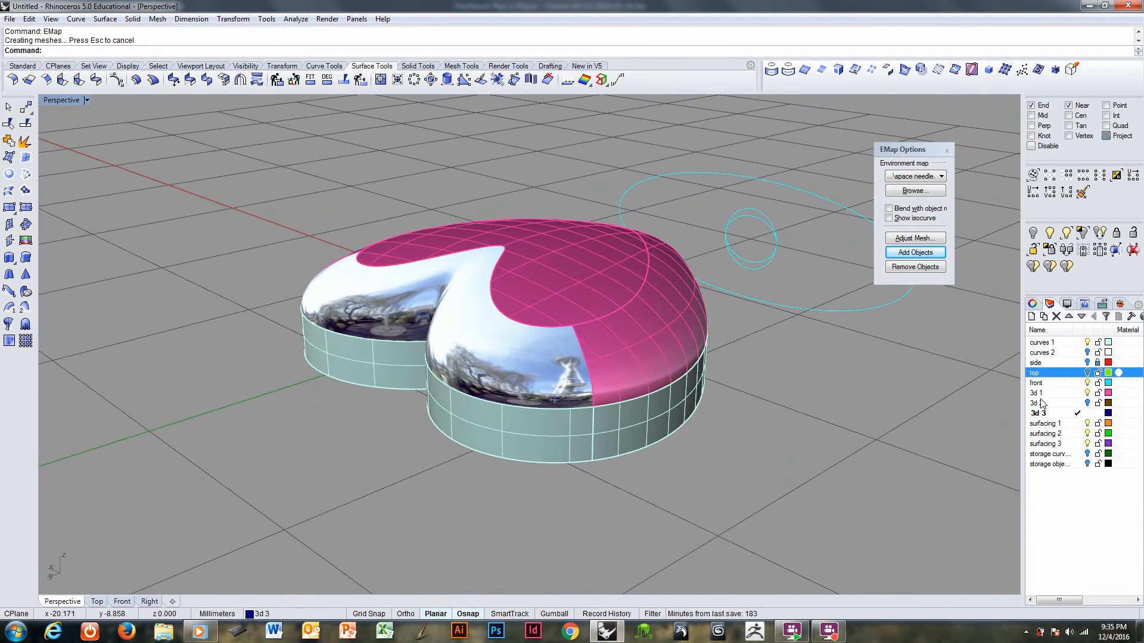
- Hide layer curves 1 and join the notch surfaces with the pink heart top
{"action": "left_click", "coordinate": [1087, 343]}
{"action": "right_click_drag", "start_coordinate": [668, 327], "coordinate": [609, 365], "text": "shift"}
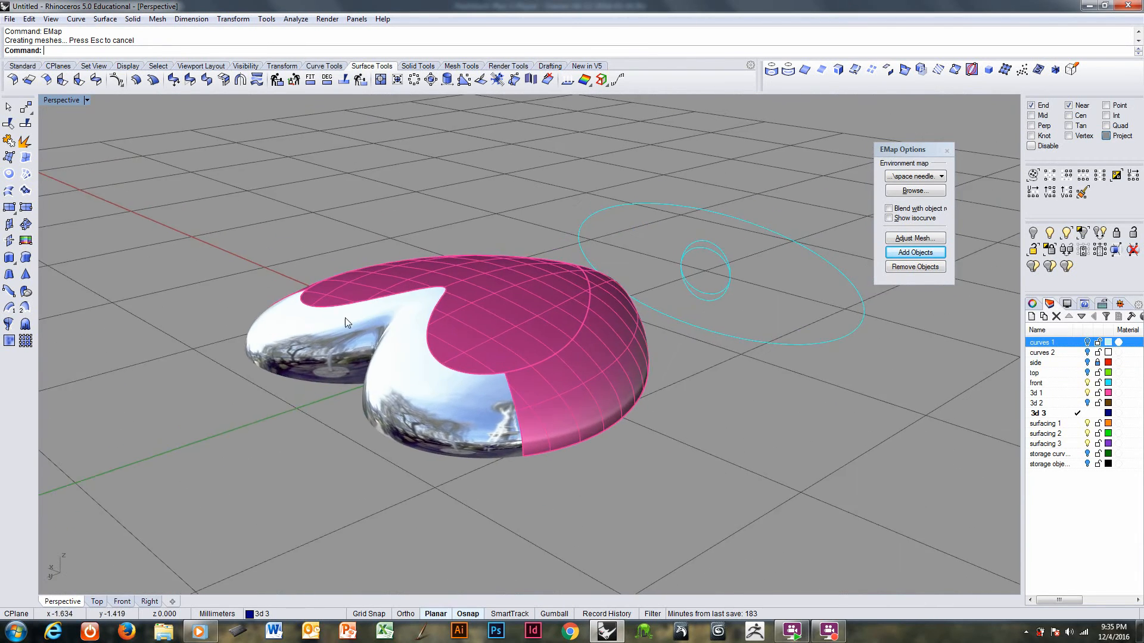
{"action": "left_click", "coordinate": [9, 123]}
{"action": "left_click", "coordinate": [292, 322]}
{"action": "left_click", "coordinate": [403, 298]}
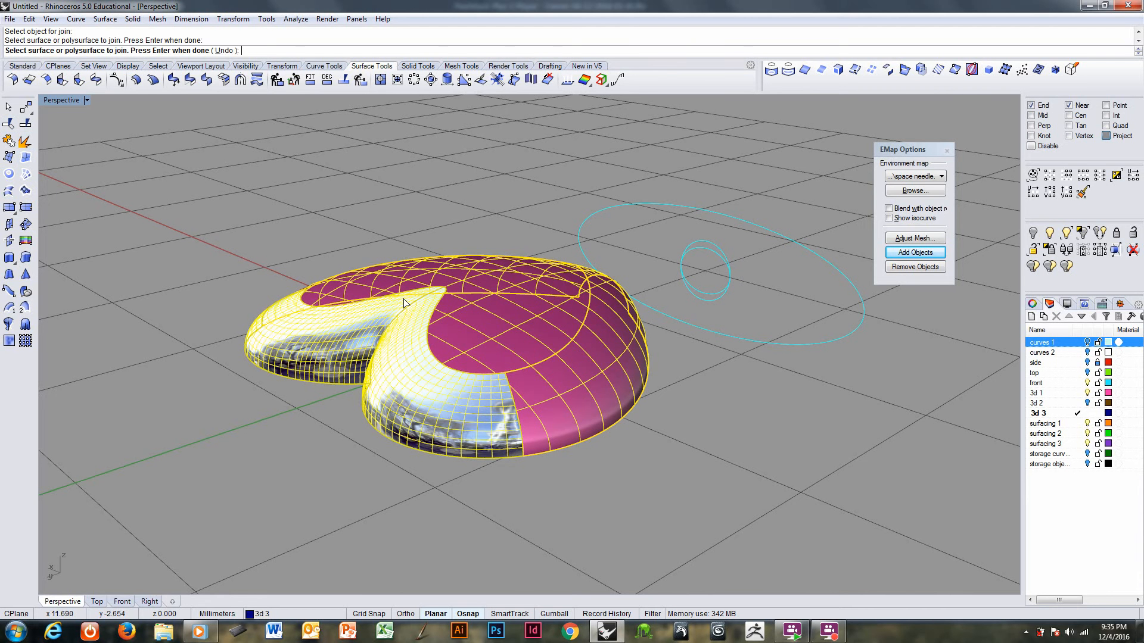
{"action": "key", "text": "Return"}
- Switch to the Right construction plane and mirror the joined dome about the horizontal axis through origin 0 to form the underside
{"action": "left_click", "coordinate": [585, 424]}
{"action": "right_click_drag", "start_coordinate": [586, 424], "coordinate": [555, 409]}
{"action": "key", "text": "F4"}
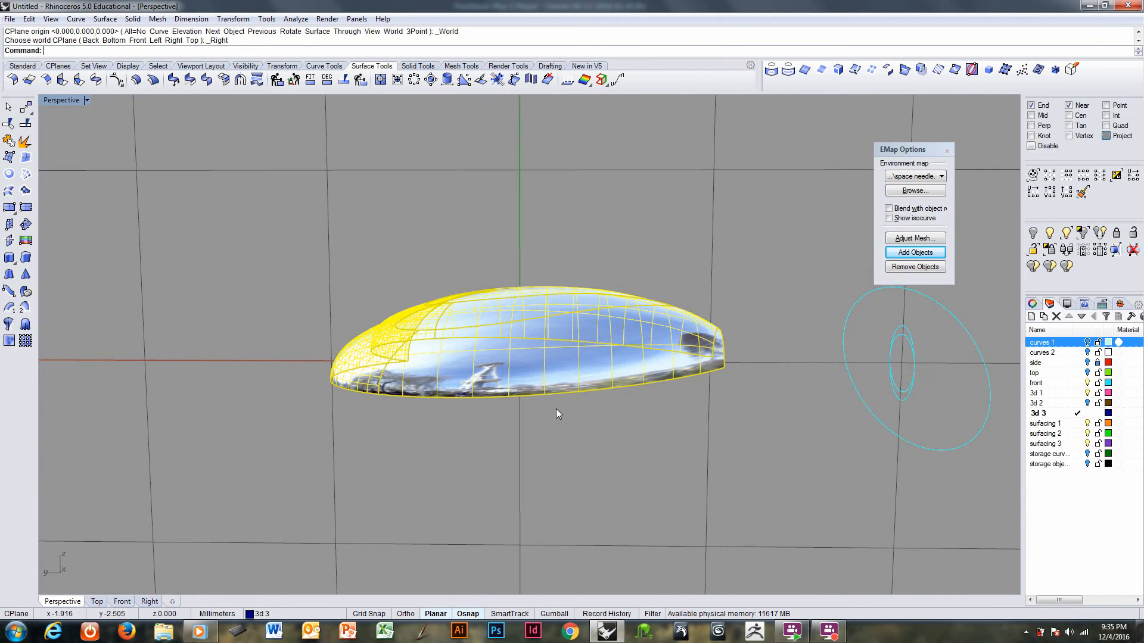
{"action": "type", "text": "mi"}
{"action": "key", "text": "Return"}
{"action": "type", "text": "0"}
{"action": "key", "text": "Return"}
{"action": "left_click", "coordinate": [734, 433], "text": "shift"}
{"action": "left_click", "coordinate": [724, 451]}
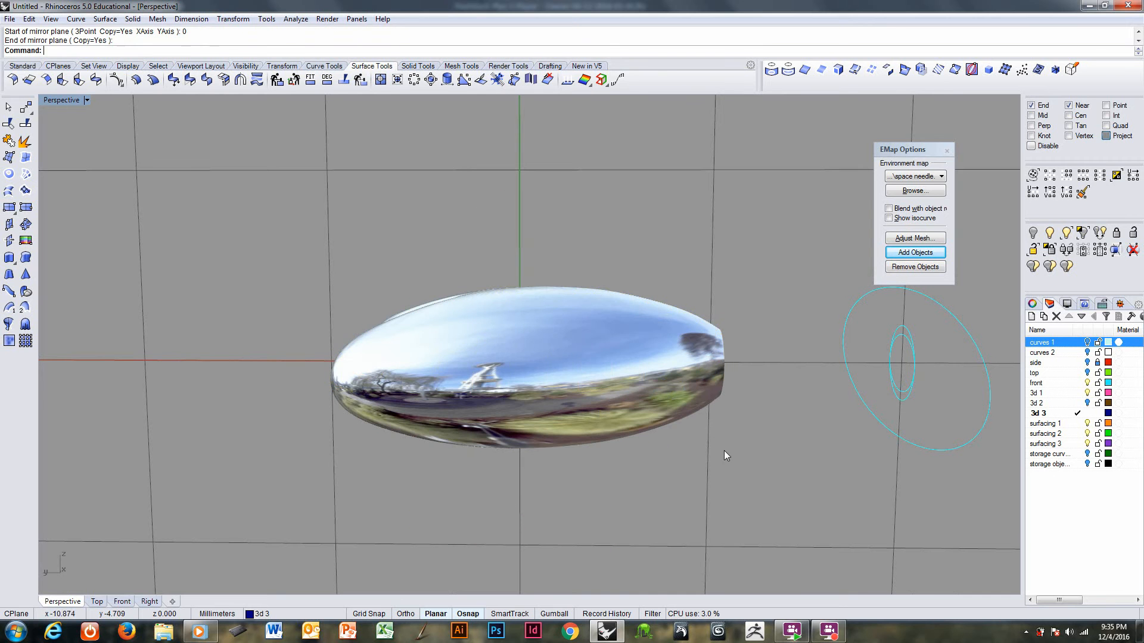
- Join the upper and lower dome halves of the heart into one polysurface
{"action": "left_click", "coordinate": [9, 141]}
{"action": "left_click", "coordinate": [491, 317]}
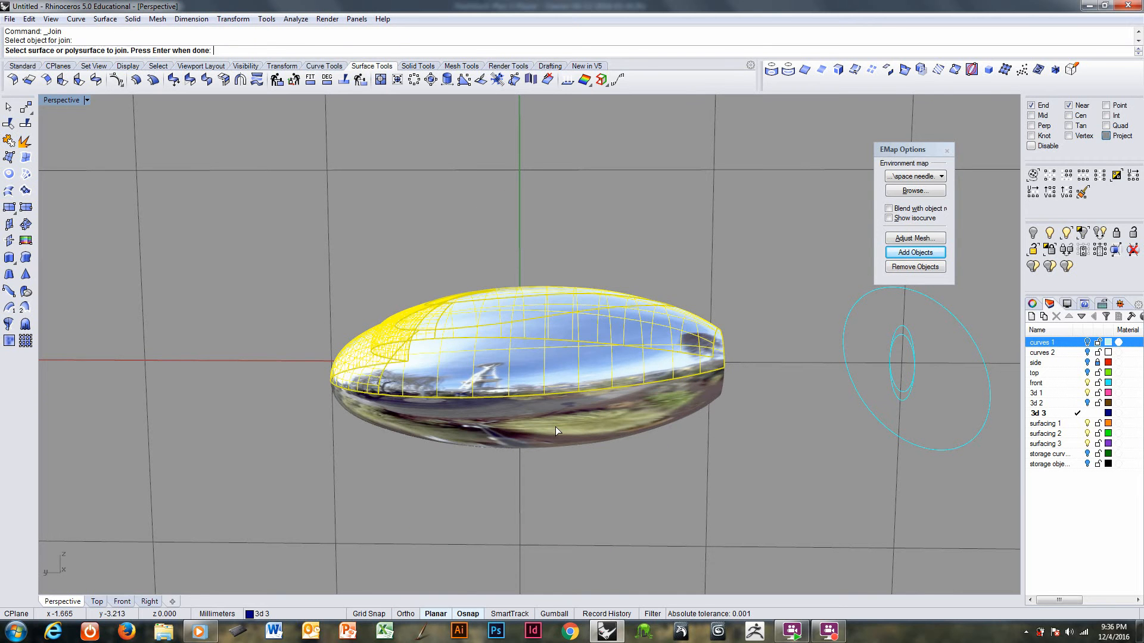
{"action": "left_click", "coordinate": [555, 427]}
{"action": "key", "text": "Return"}
{"action": "left_click", "coordinate": [582, 487]}
- Switch to the Top construction plane and show layers curves 2 and top
{"action": "right_click_drag", "start_coordinate": [528, 342], "coordinate": [680, 430]}
{"action": "left_click", "coordinate": [1087, 353]}
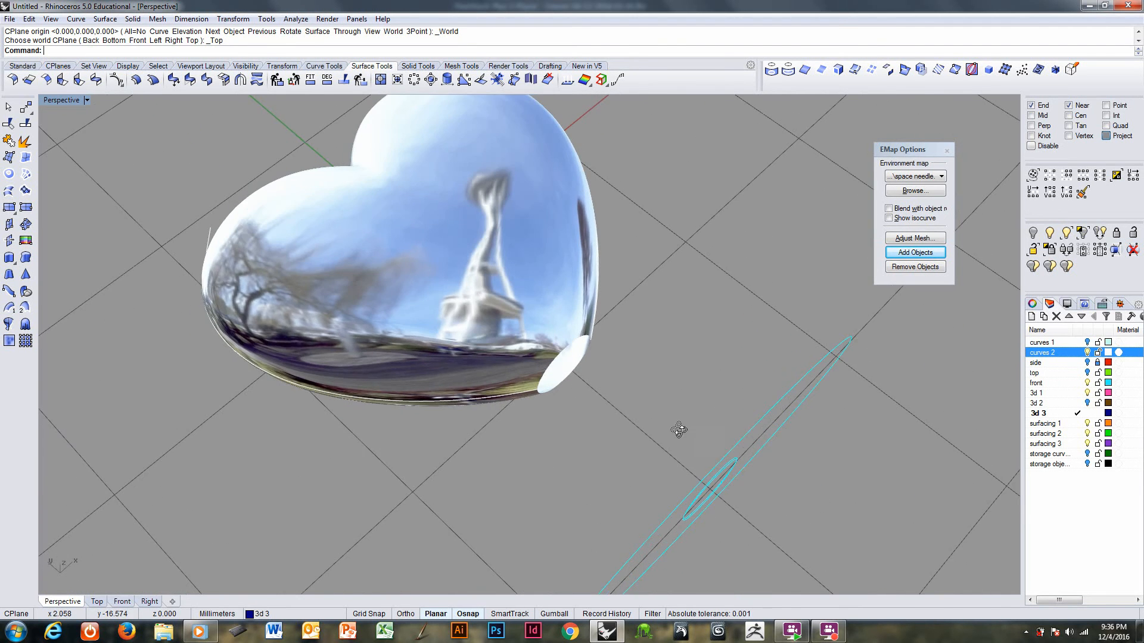
{"action": "left_click", "coordinate": [1089, 374]}
- Explode the green outline curve at the heart's open tip and turn off the environment map
{"action": "right_click_drag", "start_coordinate": [601, 471], "coordinate": [658, 361]}
{"action": "right_click_drag", "start_coordinate": [573, 396], "coordinate": [595, 323], "text": "ctrl"}
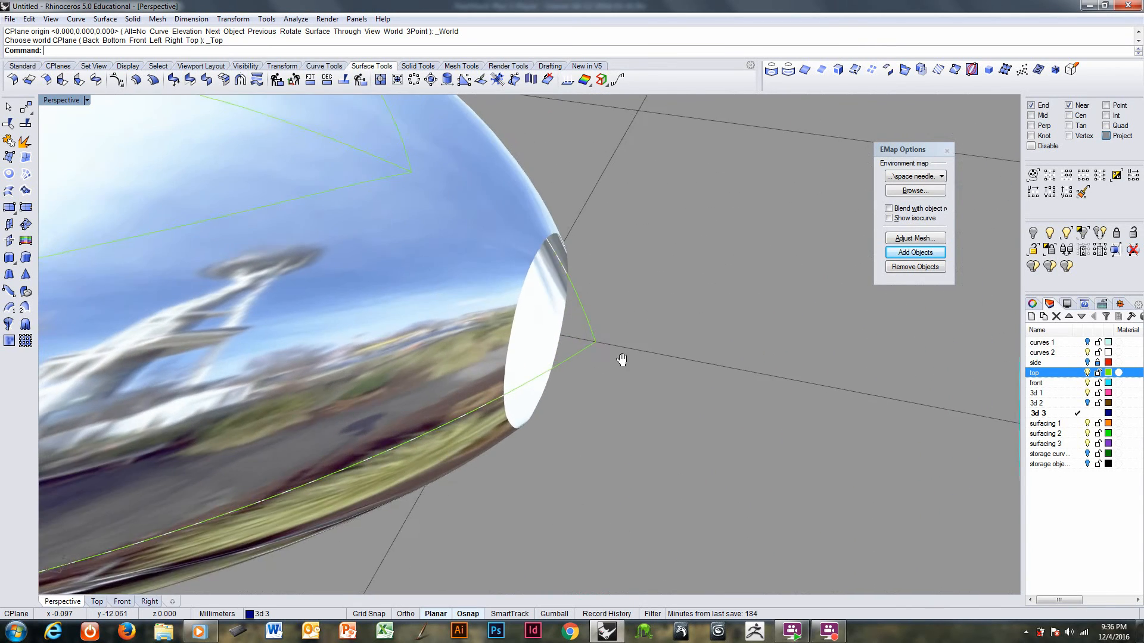
{"action": "right_click_drag", "start_coordinate": [622, 360], "coordinate": [596, 395], "text": "shift"}
{"action": "left_click", "coordinate": [596, 394]}
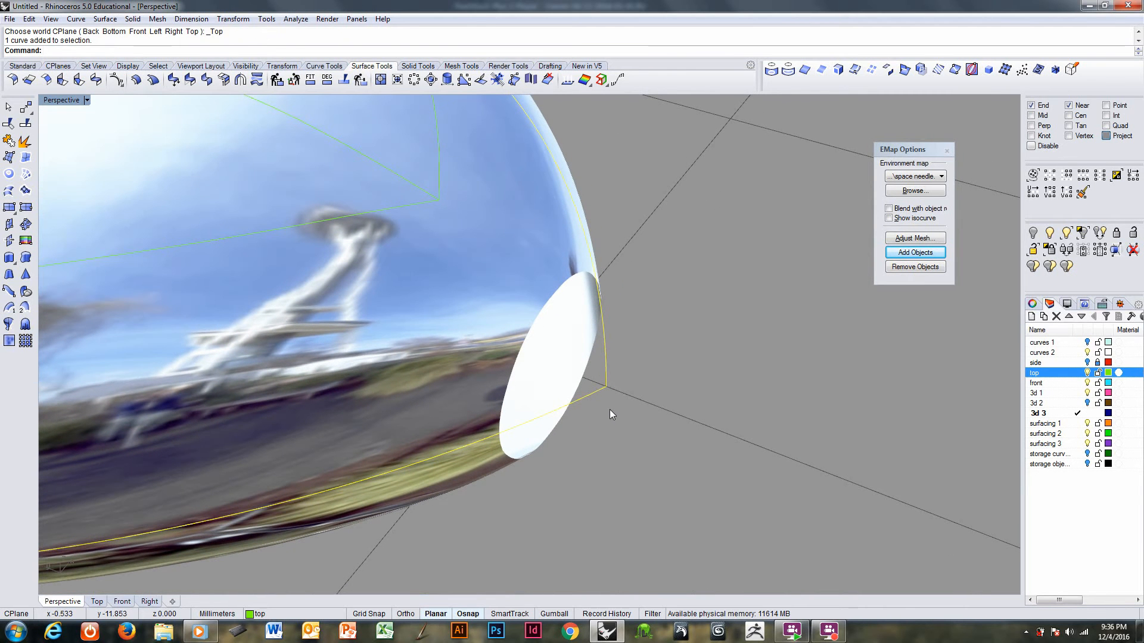
{"action": "left_click", "coordinate": [25, 143]}
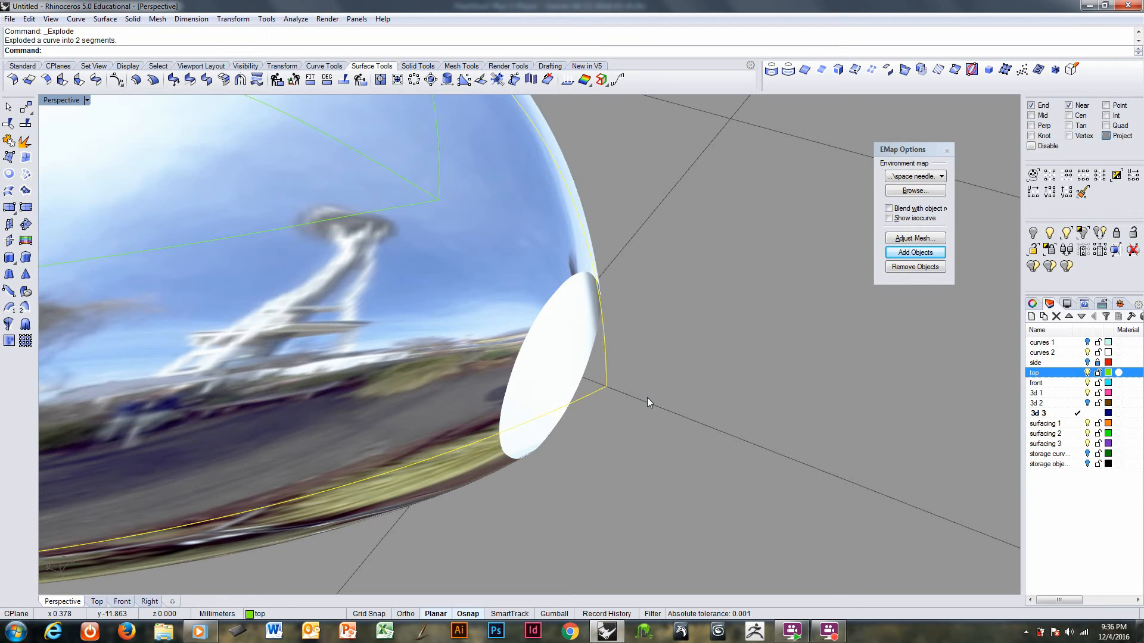
{"action": "left_click", "coordinate": [947, 151]}
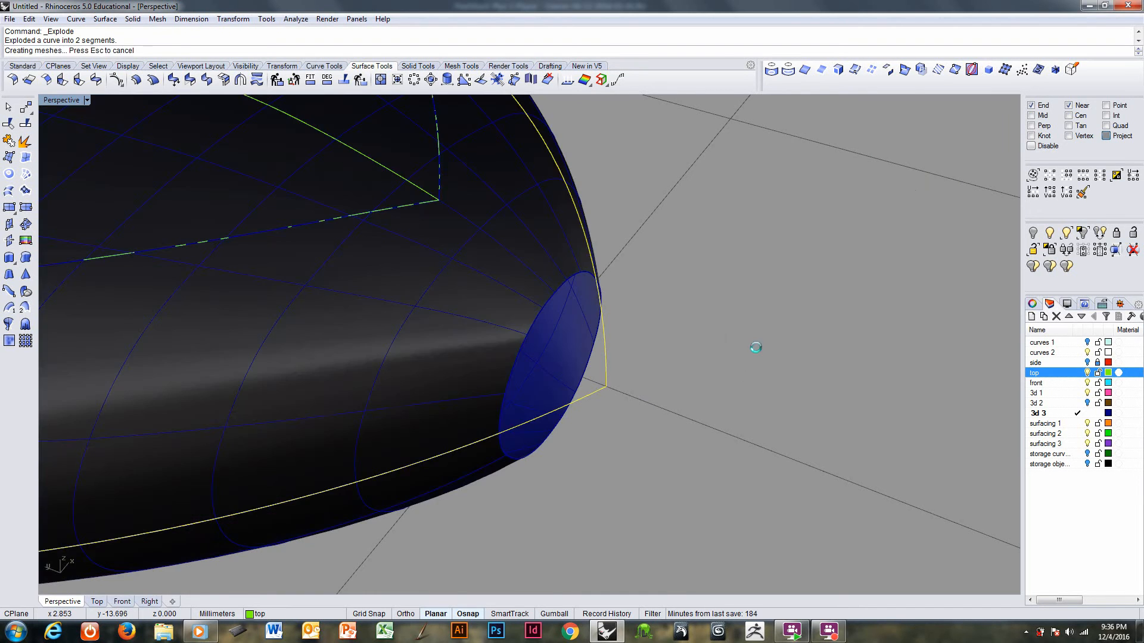
{"action": "right_click_drag", "start_coordinate": [691, 363], "coordinate": [665, 355]}
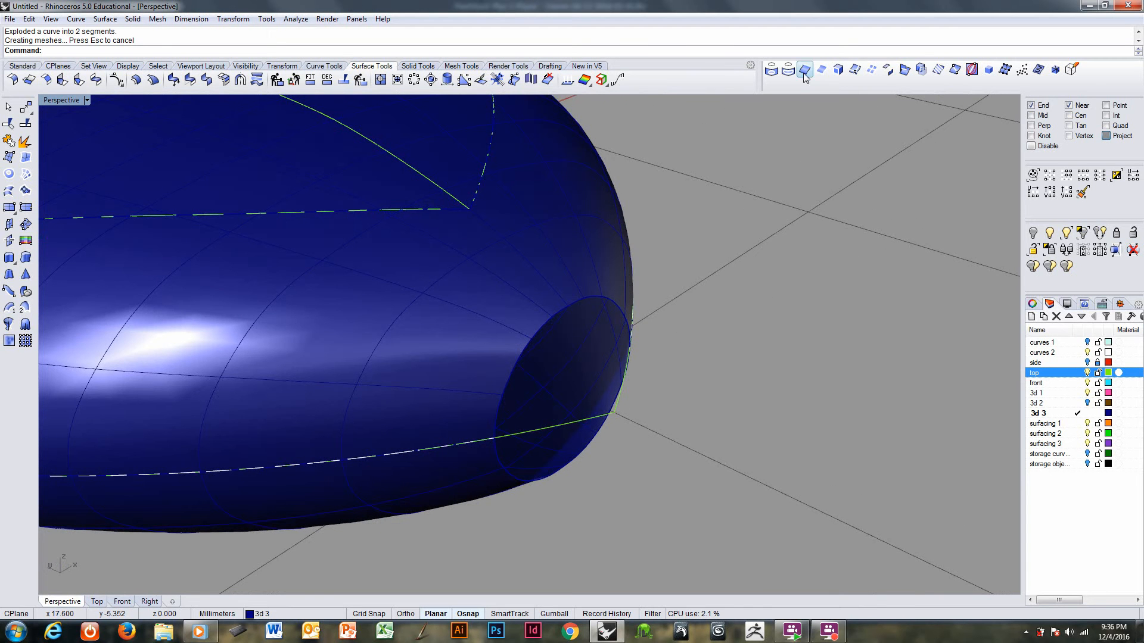
- Make layer top current and extract the centreline isocurve of the dome from the inner heart curve's lower corner to the open tip
{"action": "left_click", "coordinate": [958, 73]}
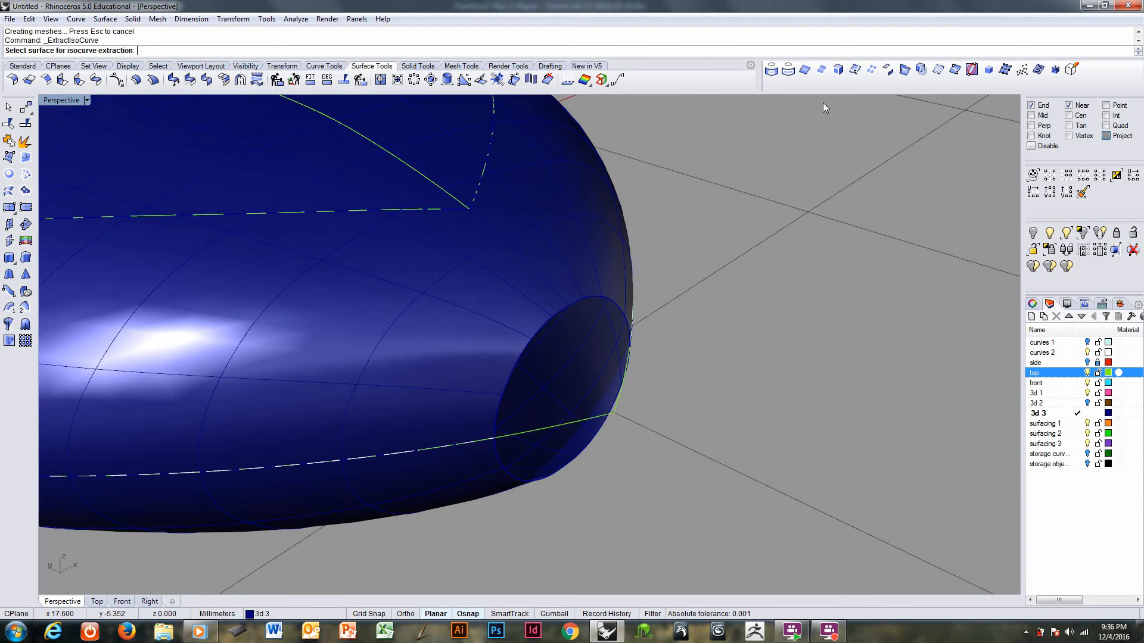
{"action": "left_click", "coordinate": [530, 262]}
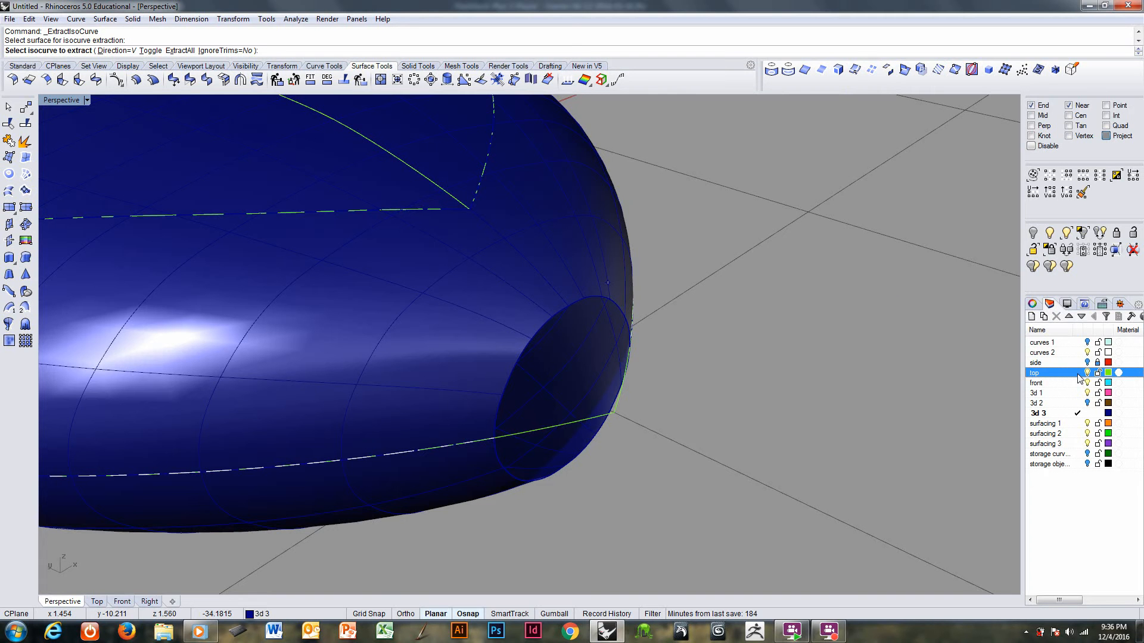
{"action": "left_click", "coordinate": [470, 209]}
{"action": "key", "text": "Return"}
{"action": "right_click_drag", "start_coordinate": [541, 396], "coordinate": [667, 442]}
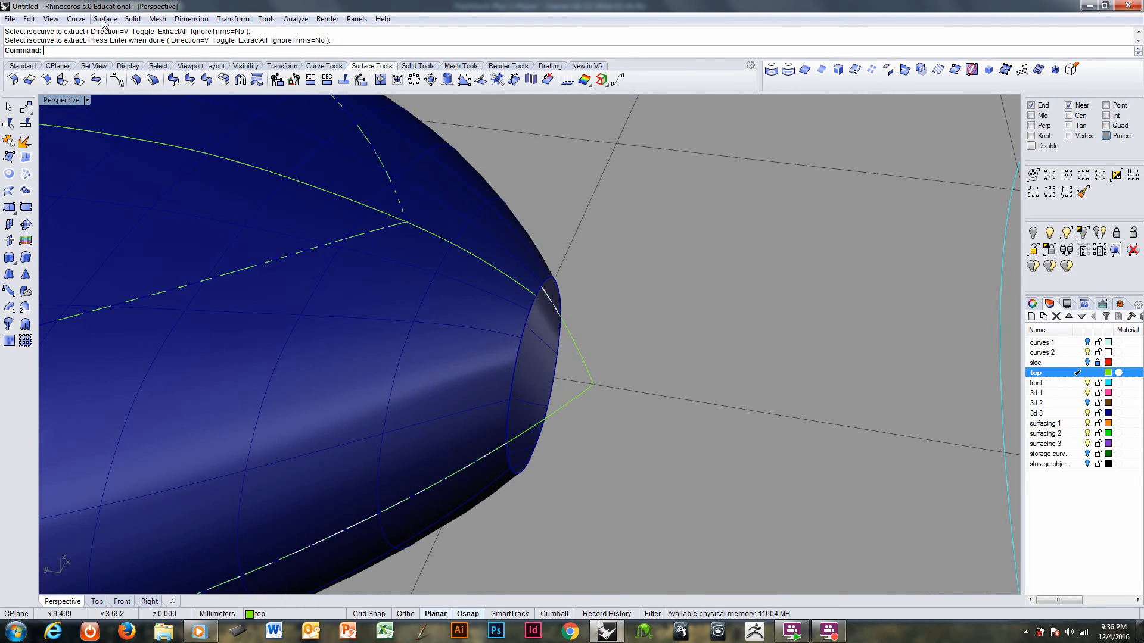
- Extend the extracted centreline curve by an arc to the point where the outline curves meet at the heart's tip
{"action": "left_click", "coordinate": [76, 19]}
{"action": "mouse_move", "coordinate": [128, 244]}
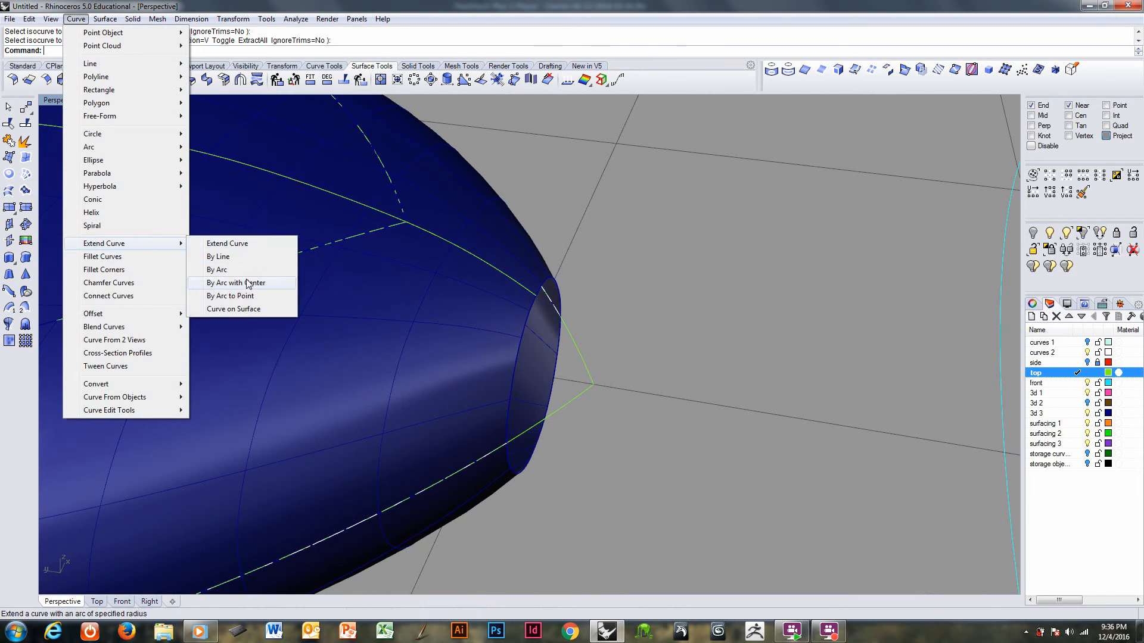
{"action": "left_click", "coordinate": [255, 296]}
{"action": "left_click", "coordinate": [532, 290]}
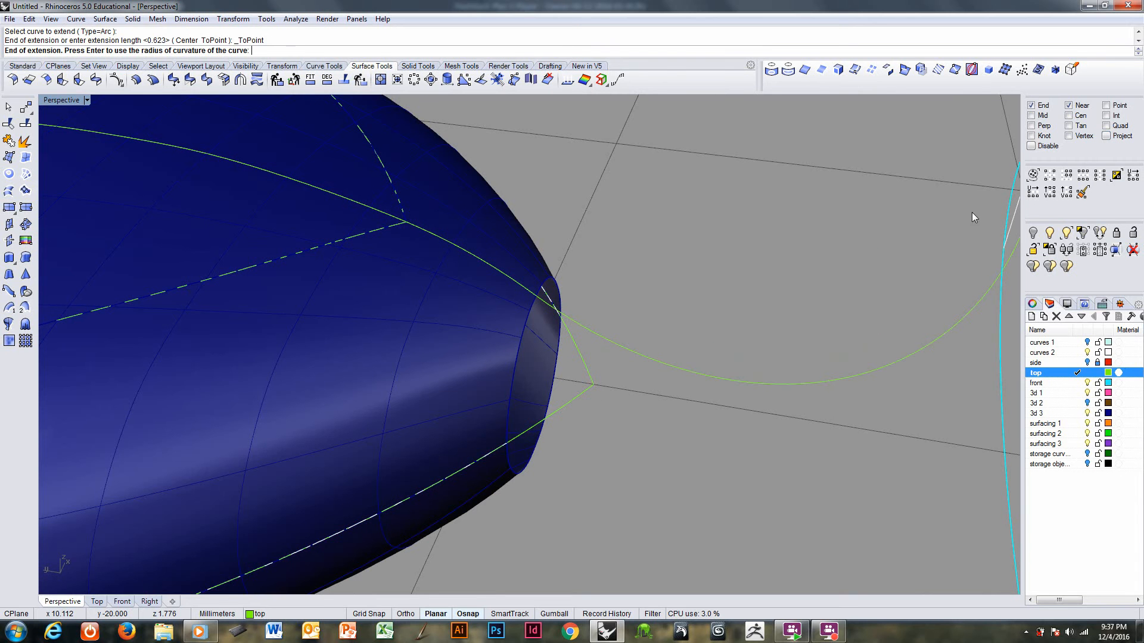
{"action": "left_click", "coordinate": [593, 383]}
{"action": "mouse_move", "coordinate": [593, 383]}
{"action": "right_mouse_down"}
{"action": "mouse_move", "coordinate": [649, 381]}
{"action": "mouse_move", "coordinate": [451, 332]}
{"action": "mouse_move", "coordinate": [360, 338]}
{"action": "mouse_move", "coordinate": [358, 325]}
{"action": "mouse_move", "coordinate": [613, 416]}
{"action": "mouse_move", "coordinate": [608, 391]}
{"action": "right_mouse_up"}
{"action": "right_click", "coordinate": [607, 388]}
- Explode the extended centreline curve into its separate segments
{"action": "left_click", "coordinate": [613, 388]}
{"action": "left_click", "coordinate": [643, 411]}
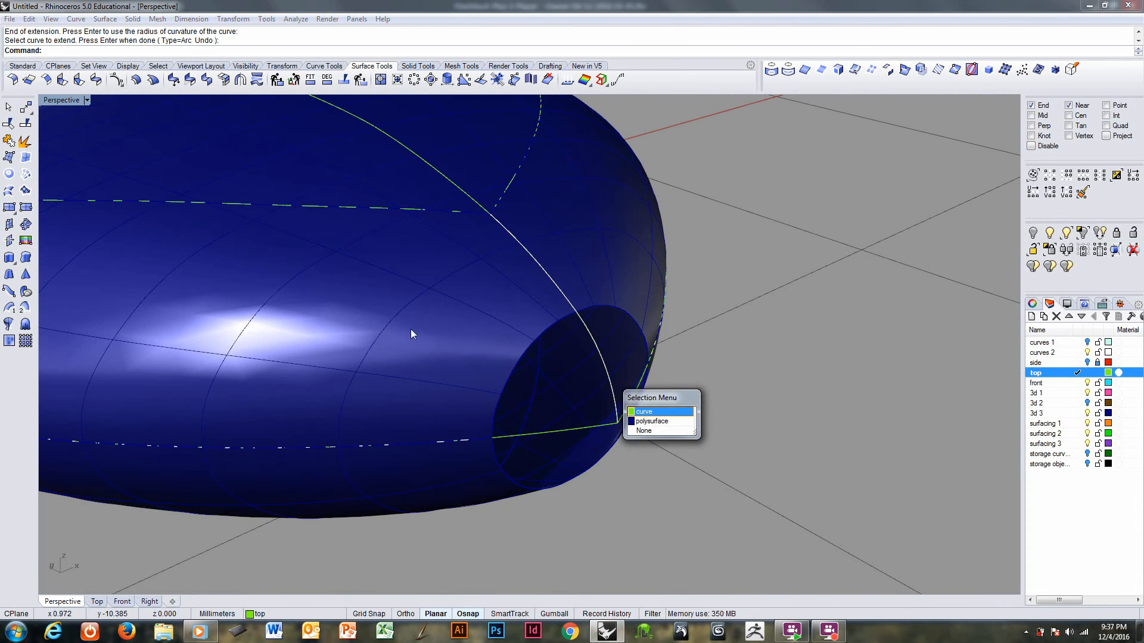
{"action": "left_click", "coordinate": [25, 140]}
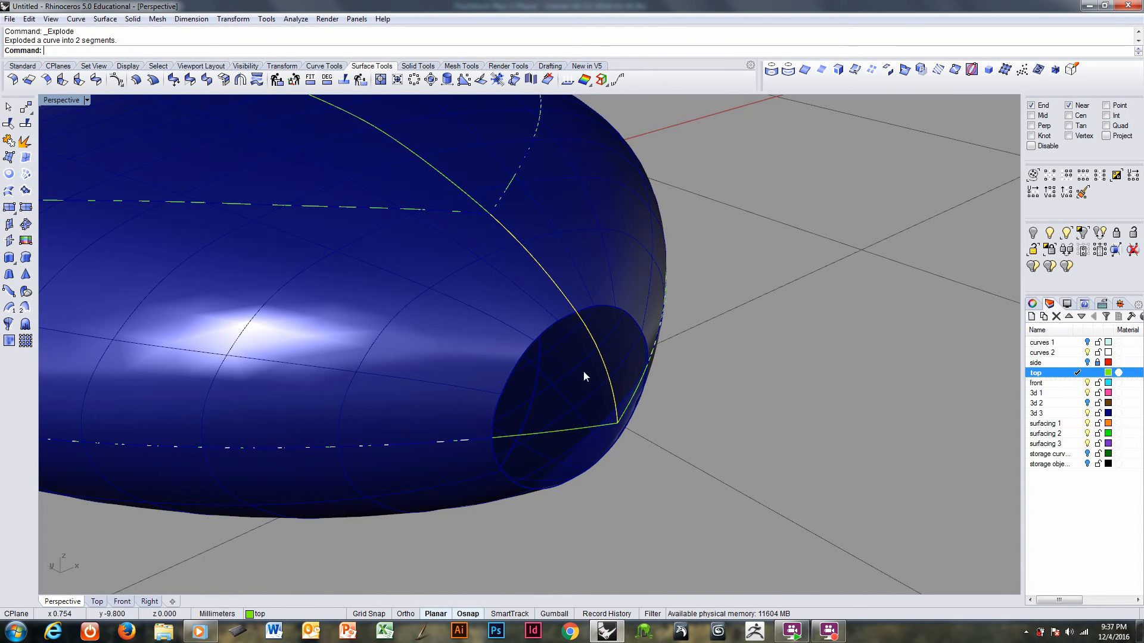
- Switch to the Right construction plane and mirror the arc segment at the tip about the horizontal axis through origin 0
{"action": "scroll", "coordinate": [612, 367], "scroll_direction": "down", "scroll_amount": 5}
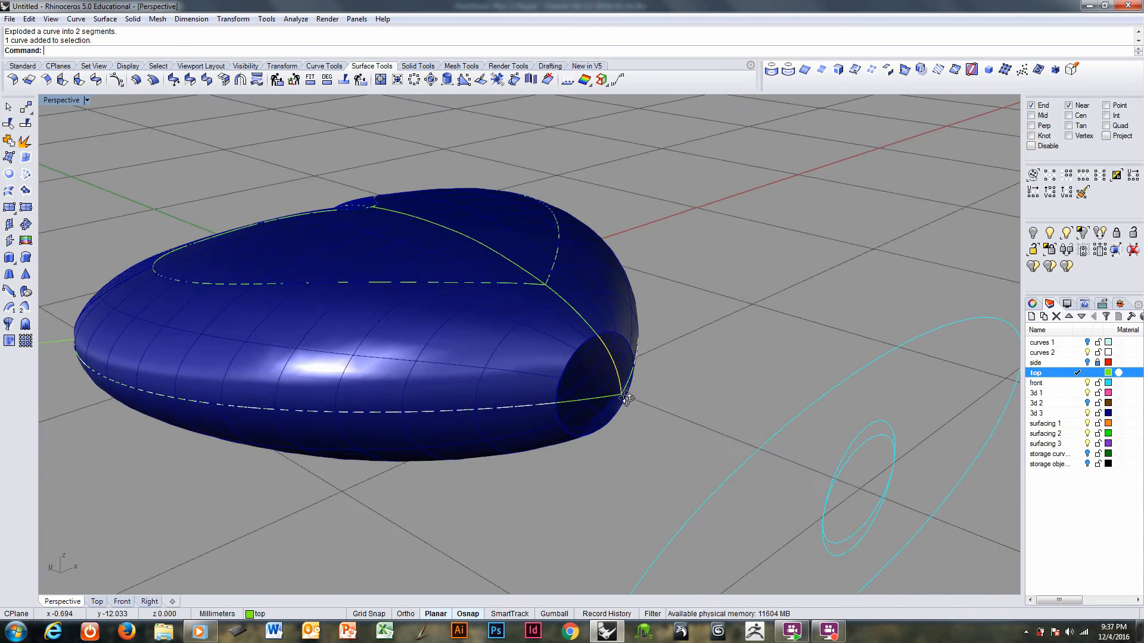
{"action": "type", "text": "r"}
{"action": "key", "text": "Return"}
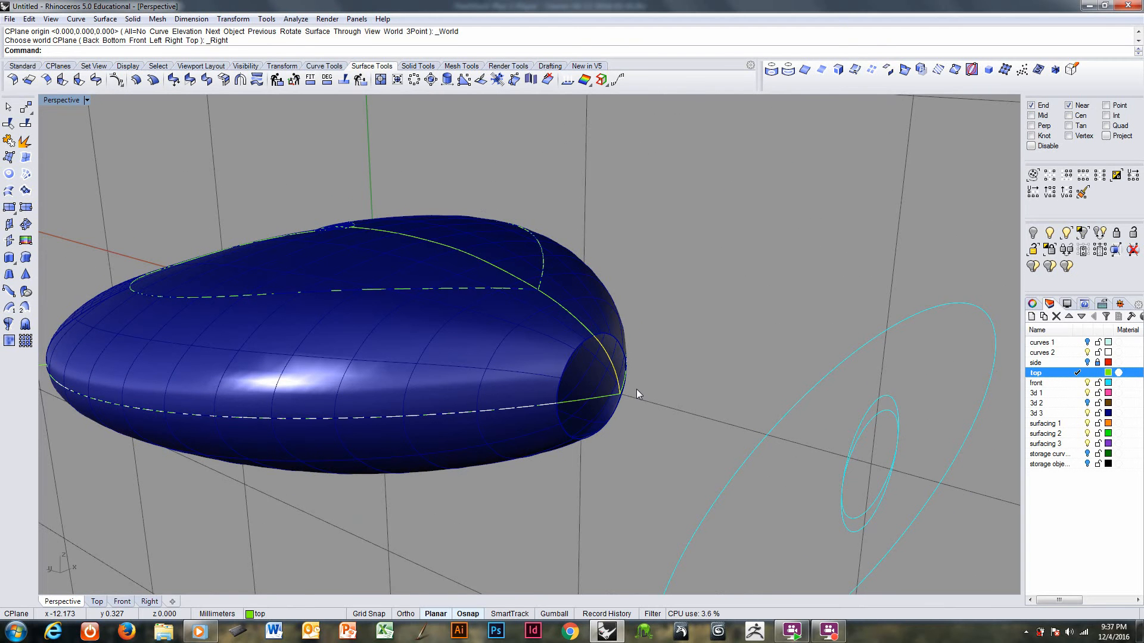
{"action": "type", "text": "m"}
{"action": "key", "text": "Return"}
{"action": "type", "text": "0"}
{"action": "key", "text": "Return"}
{"action": "left_click", "coordinate": [689, 401], "text": "shift"}
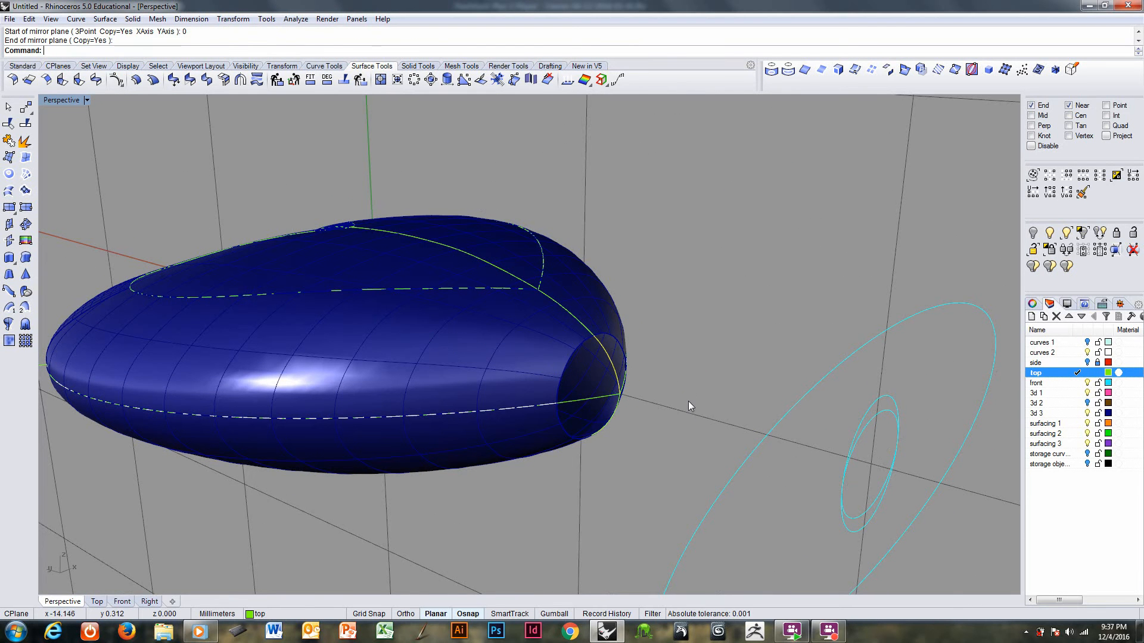
{"action": "right_click_drag", "start_coordinate": [688, 402], "coordinate": [673, 412]}
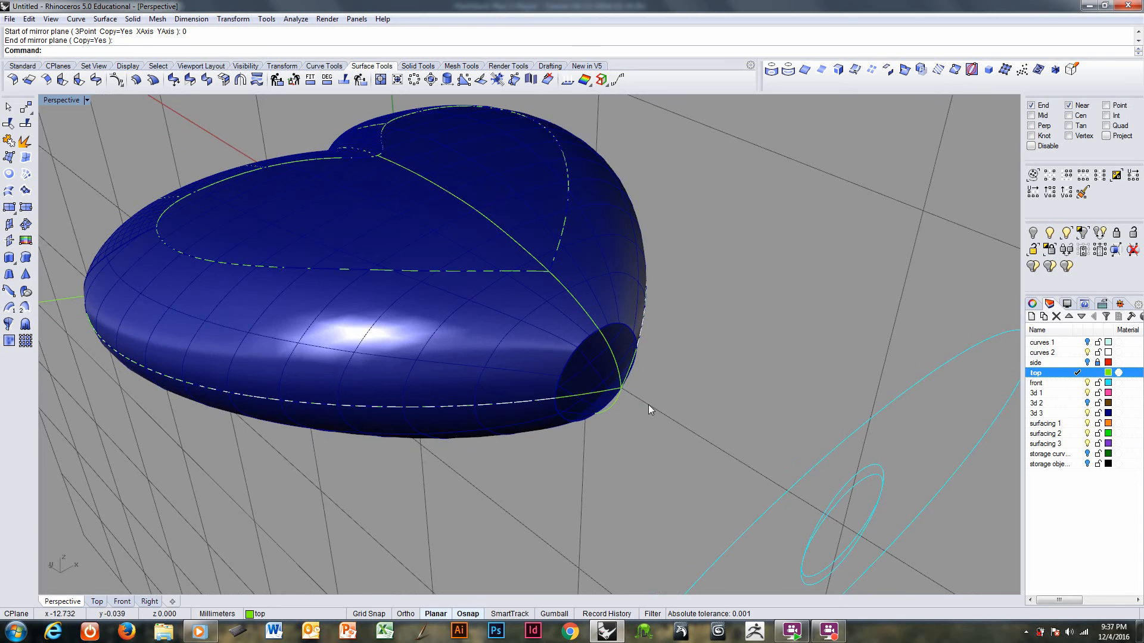
{"action": "scroll", "coordinate": [651, 370], "scroll_direction": "up", "scroll_amount": 3}
{"action": "right_click_drag", "start_coordinate": [655, 368], "coordinate": [682, 370], "text": "shift"}
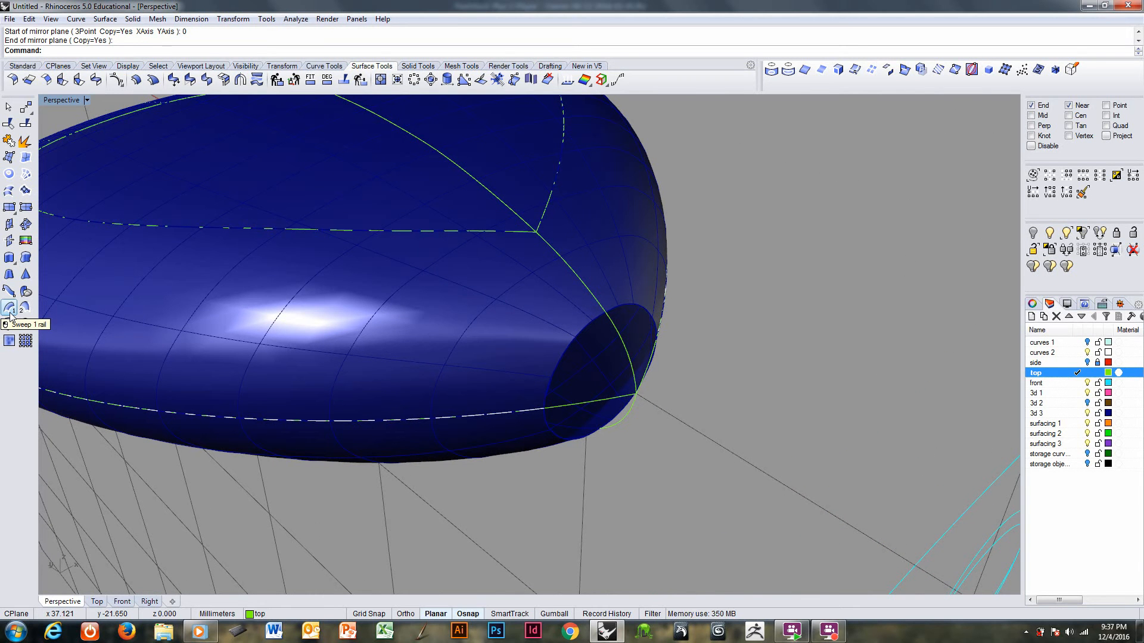
{"action": "left_click", "coordinate": [25, 174]}
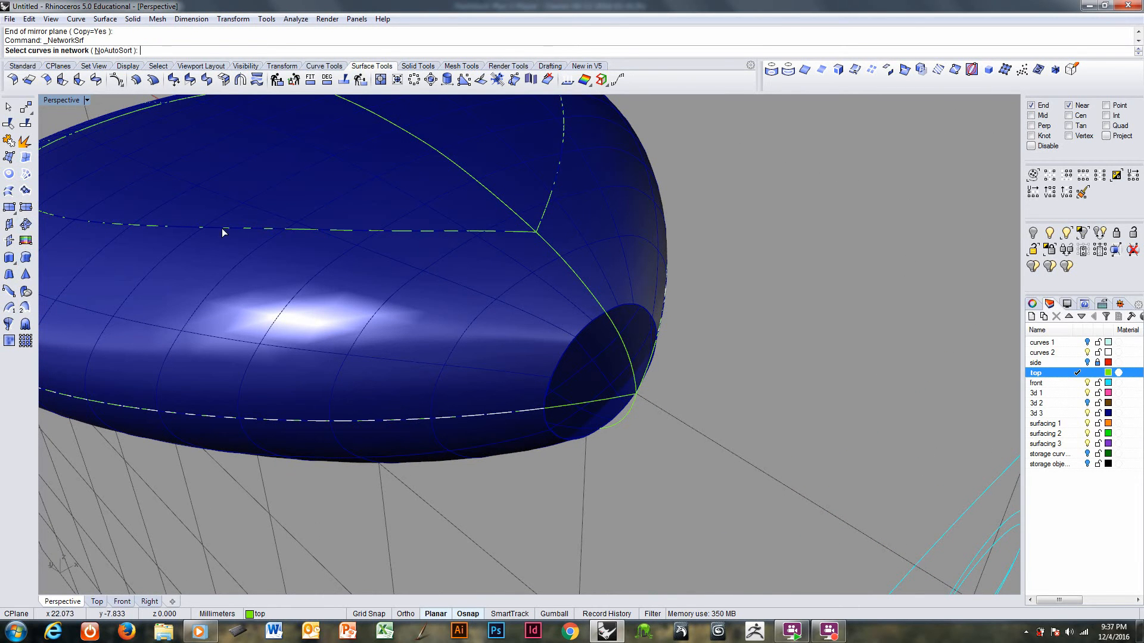
{"action": "left_click", "coordinate": [556, 385]}
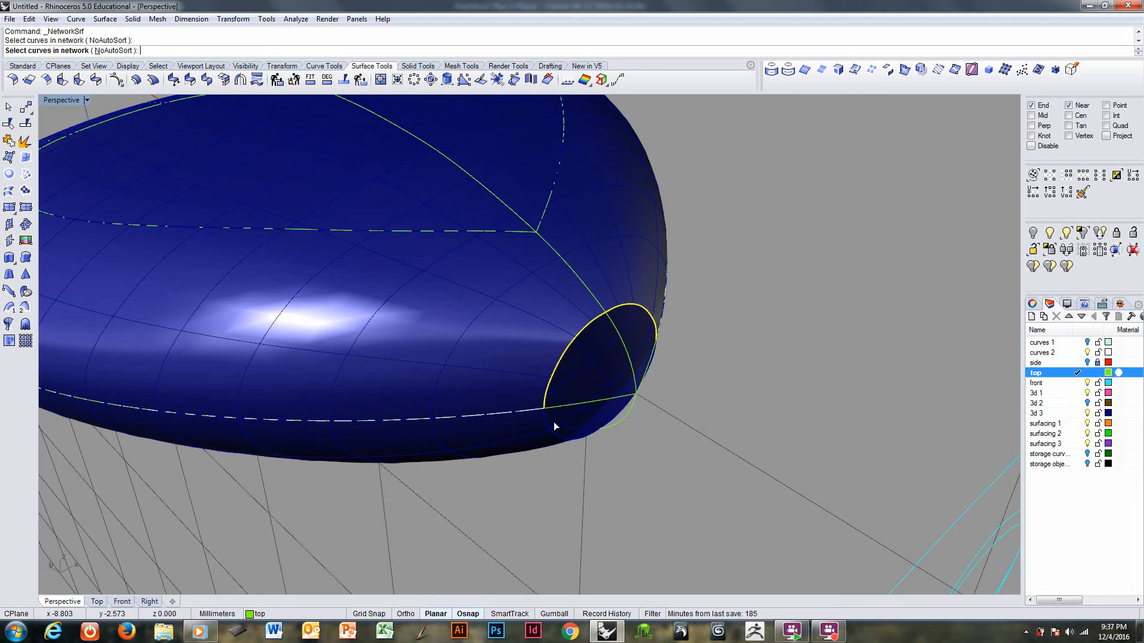
{"action": "key", "text": "Escape"}
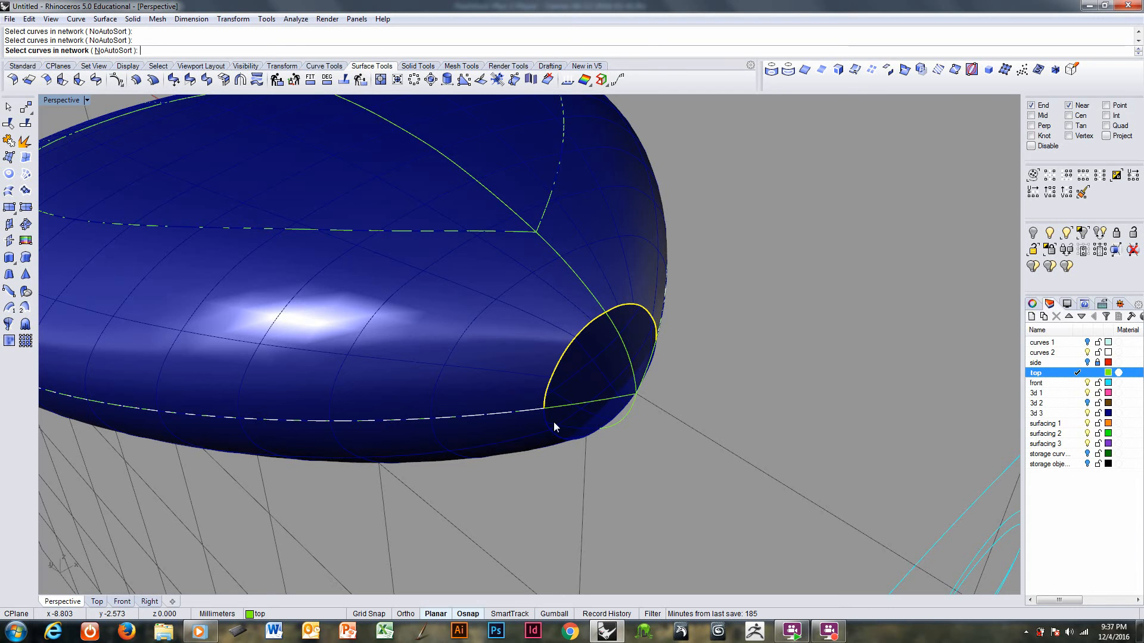
{"action": "left_click", "coordinate": [581, 406]}
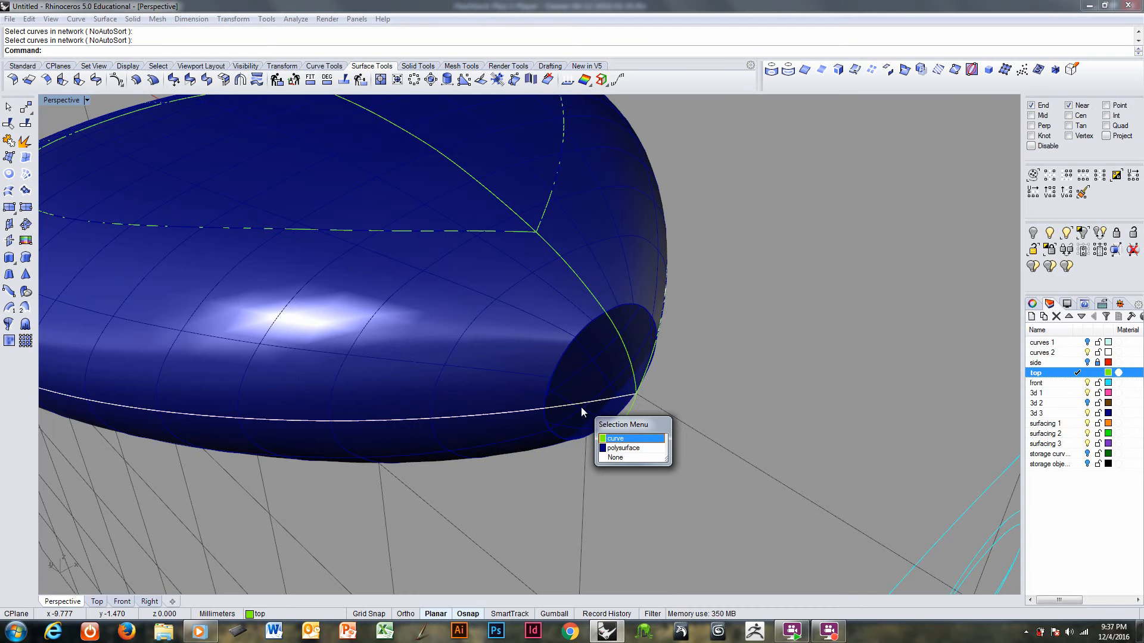
{"action": "left_click", "coordinate": [581, 407]}
{"action": "right_click_drag", "start_coordinate": [595, 390], "coordinate": [605, 391]}
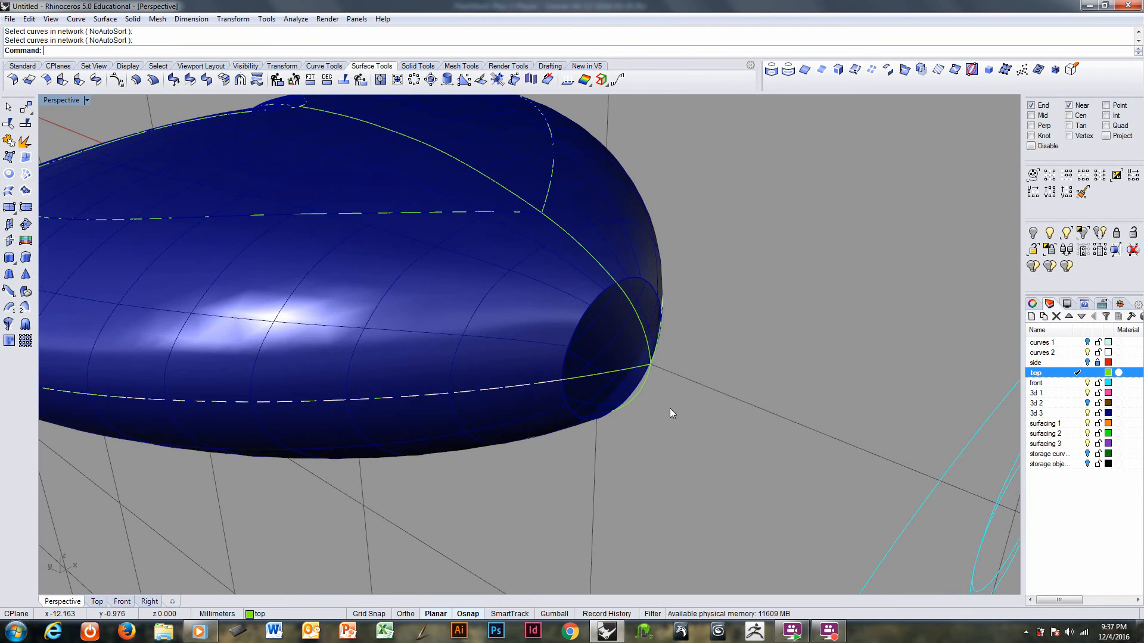
{"action": "right_click_drag", "start_coordinate": [670, 409], "coordinate": [567, 380]}
{"action": "left_click", "coordinate": [567, 380]}
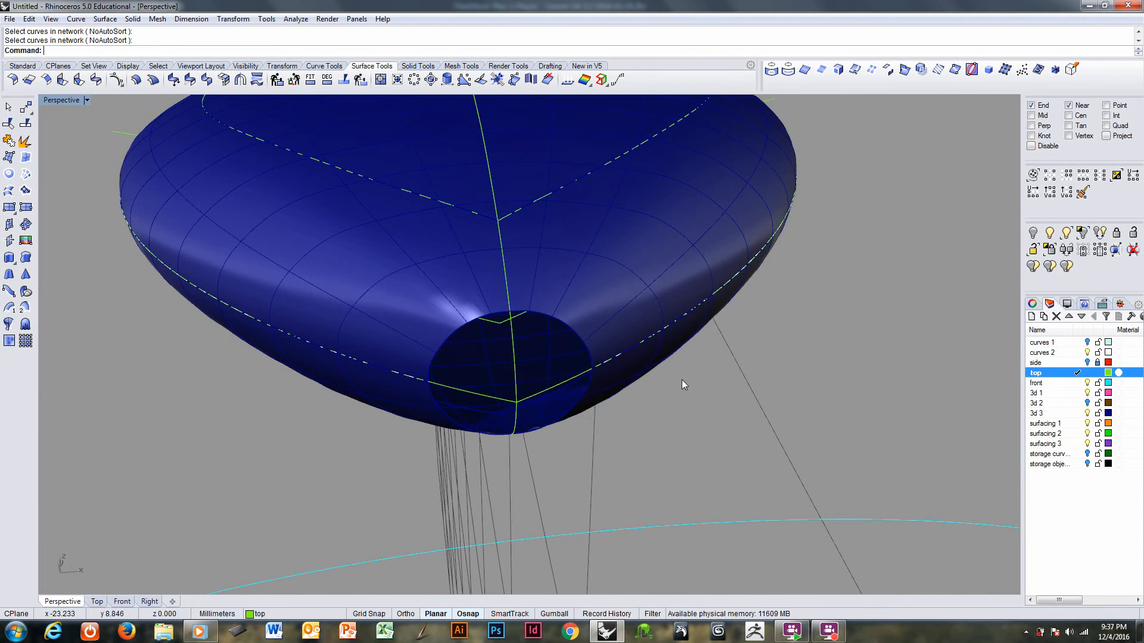
- Duplicate the edges of the round opening at the heart's tip and join them into one closed curve
{"action": "right_click_drag", "start_coordinate": [682, 380], "coordinate": [831, 116]}
{"action": "left_click", "coordinate": [804, 70]}
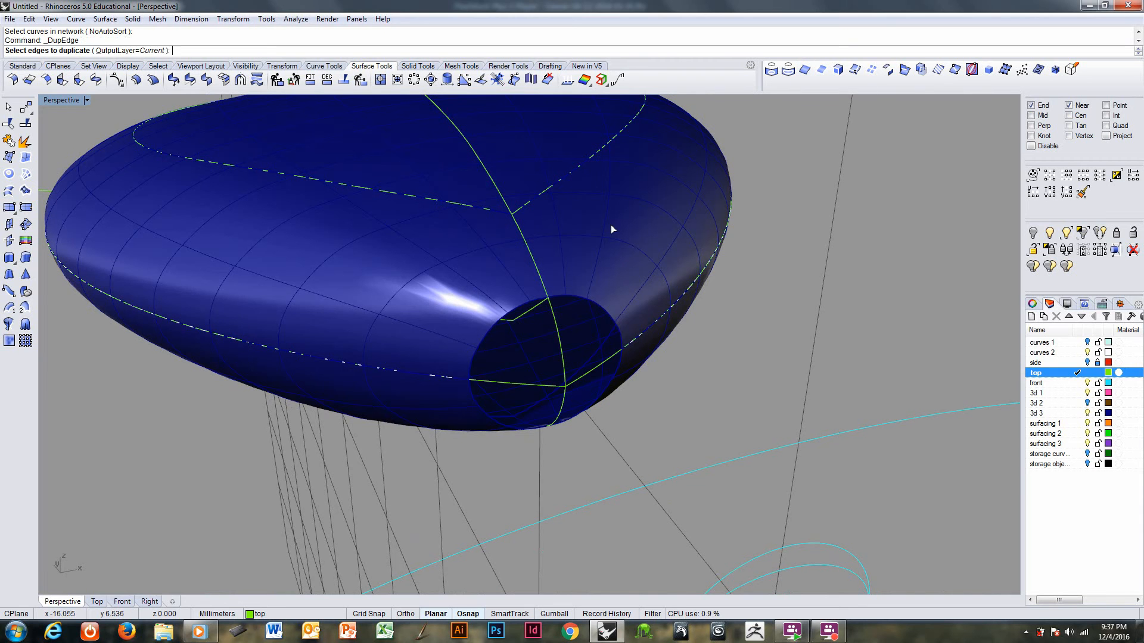
{"action": "left_click", "coordinate": [478, 341]}
{"action": "left_click", "coordinate": [479, 403]}
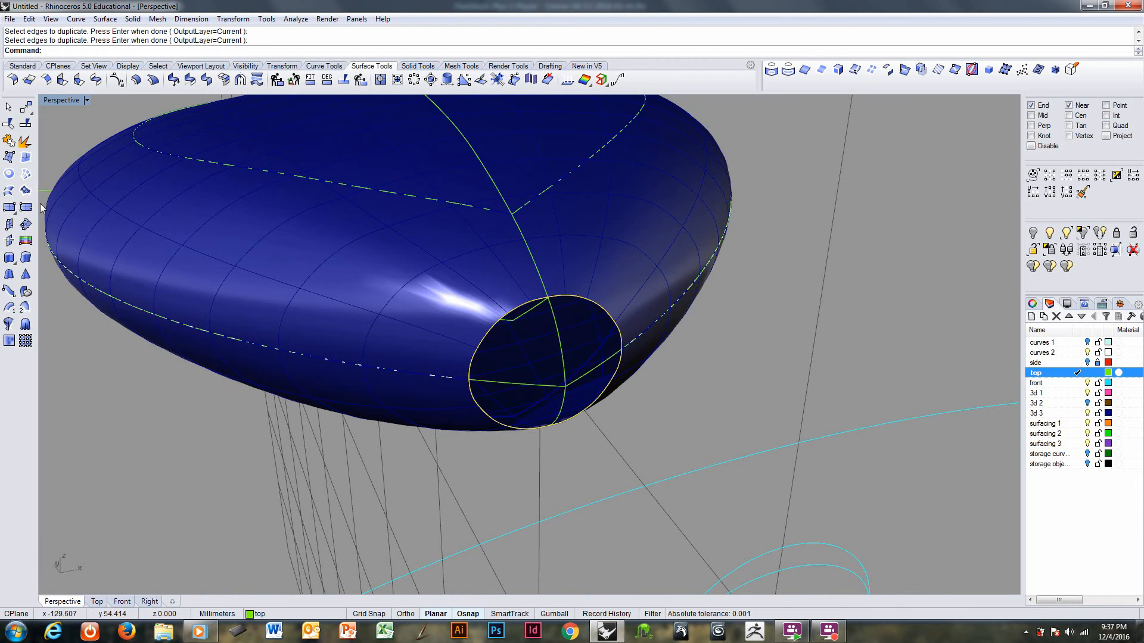
{"action": "key", "text": "Return"}
- Split the two outline curves meeting at the tip with the closed curve around the opening
{"action": "left_click", "coordinate": [509, 380]}
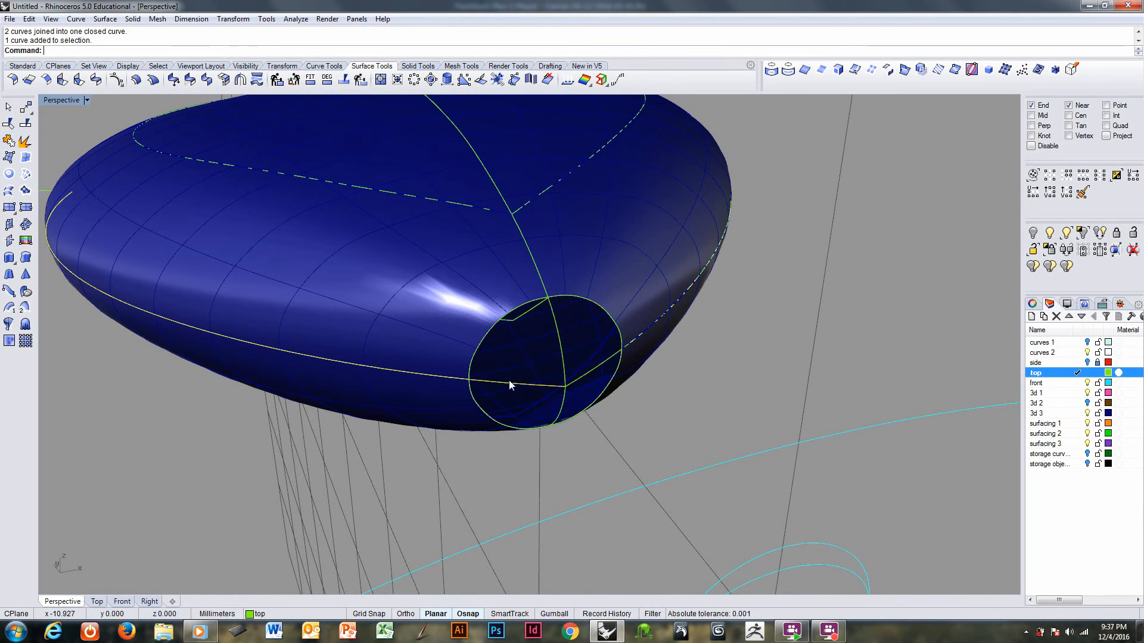
{"action": "left_click", "coordinate": [575, 380], "text": "shift"}
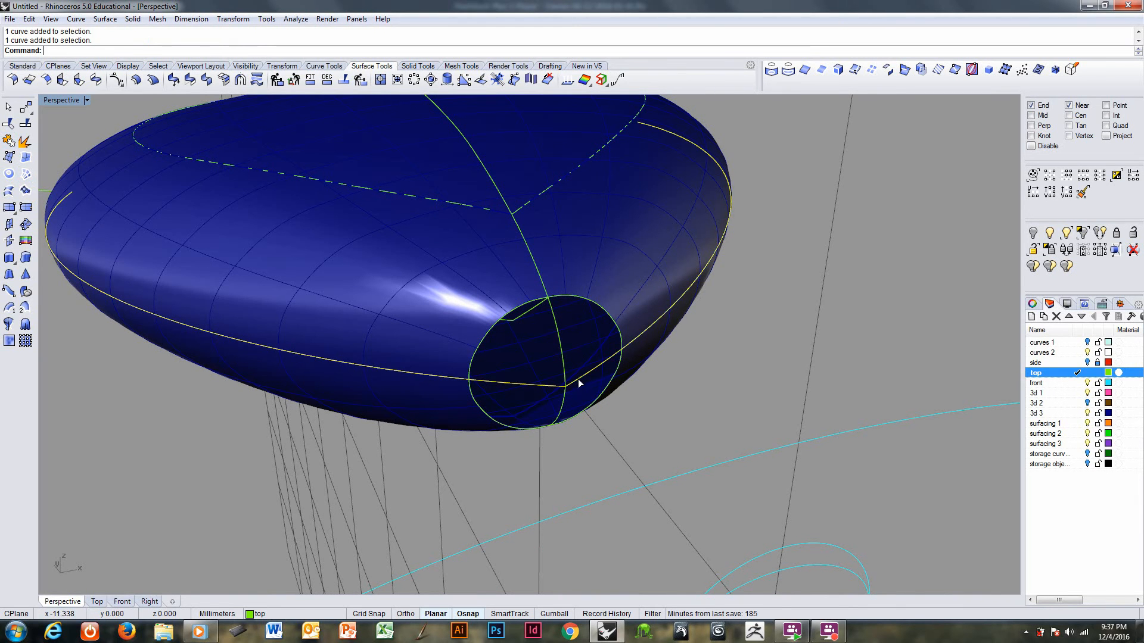
{"action": "left_click", "coordinate": [26, 124]}
{"action": "left_click", "coordinate": [483, 344]}
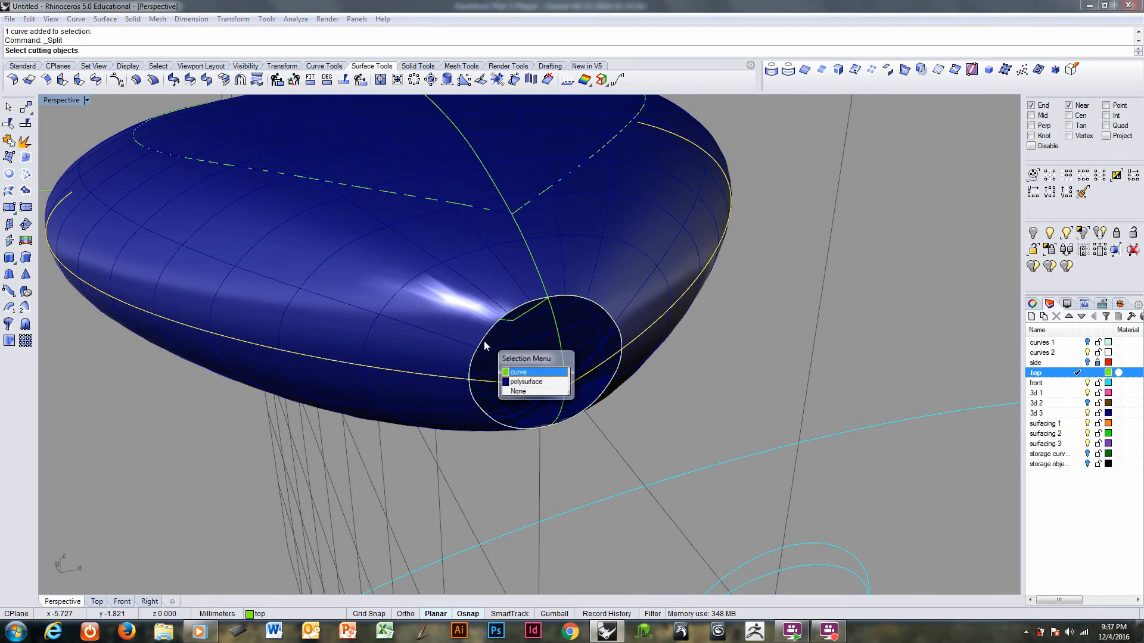
{"action": "key", "text": "Return"}
{"action": "key", "text": "Return"}
{"action": "key", "text": "Escape"}
- Delete the closed curve duplicated around the tip opening
{"action": "left_click", "coordinate": [495, 384]}
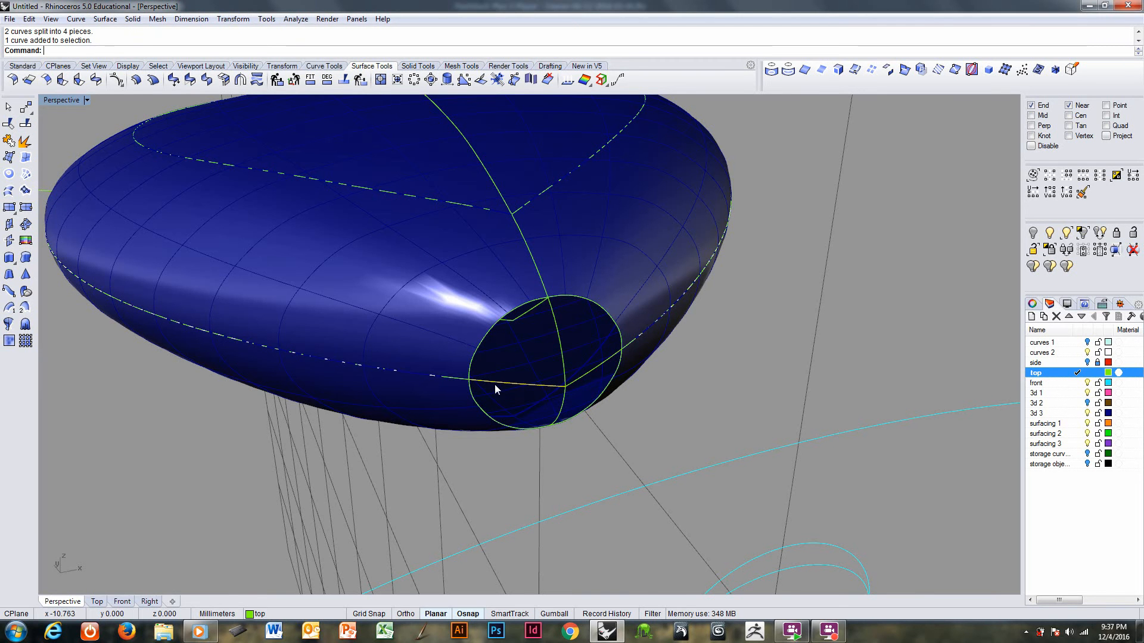
{"action": "right_click_drag", "start_coordinate": [495, 384], "coordinate": [553, 391]}
{"action": "left_click", "coordinate": [502, 393]}
{"action": "key", "text": "Delete"}
- Check the split outline and arc segments at the heart's tip by selecting them individually
{"action": "left_click", "coordinate": [572, 395]}
{"action": "left_click", "coordinate": [596, 376]}
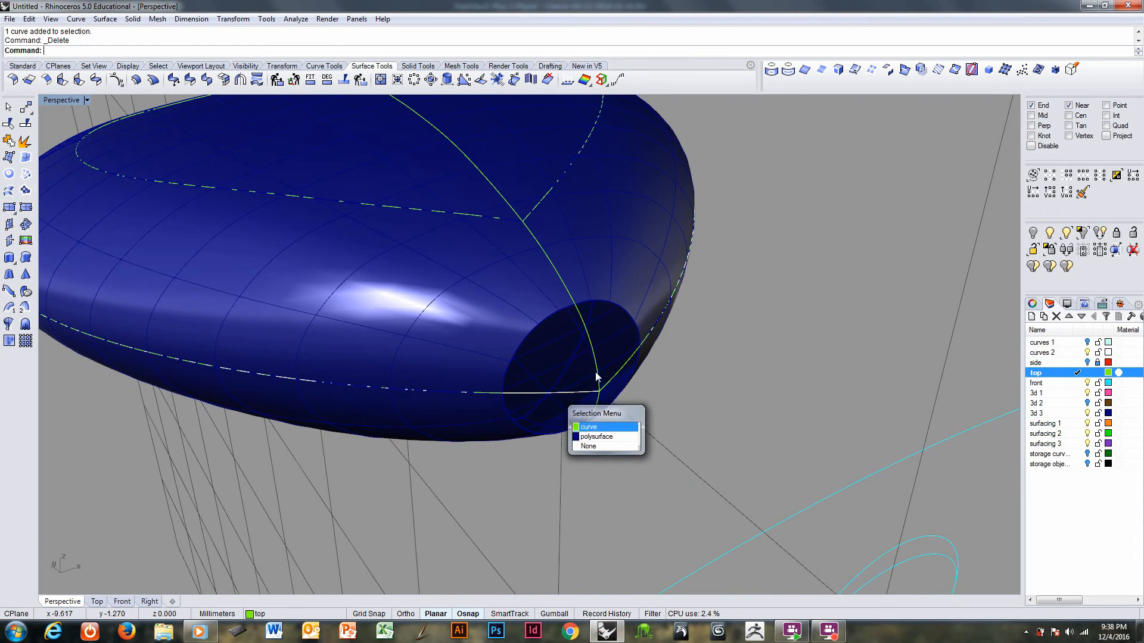
{"action": "right_click_drag", "start_coordinate": [612, 342], "coordinate": [664, 344]}
{"action": "left_click", "coordinate": [614, 359]}
{"action": "left_click", "coordinate": [579, 370]}
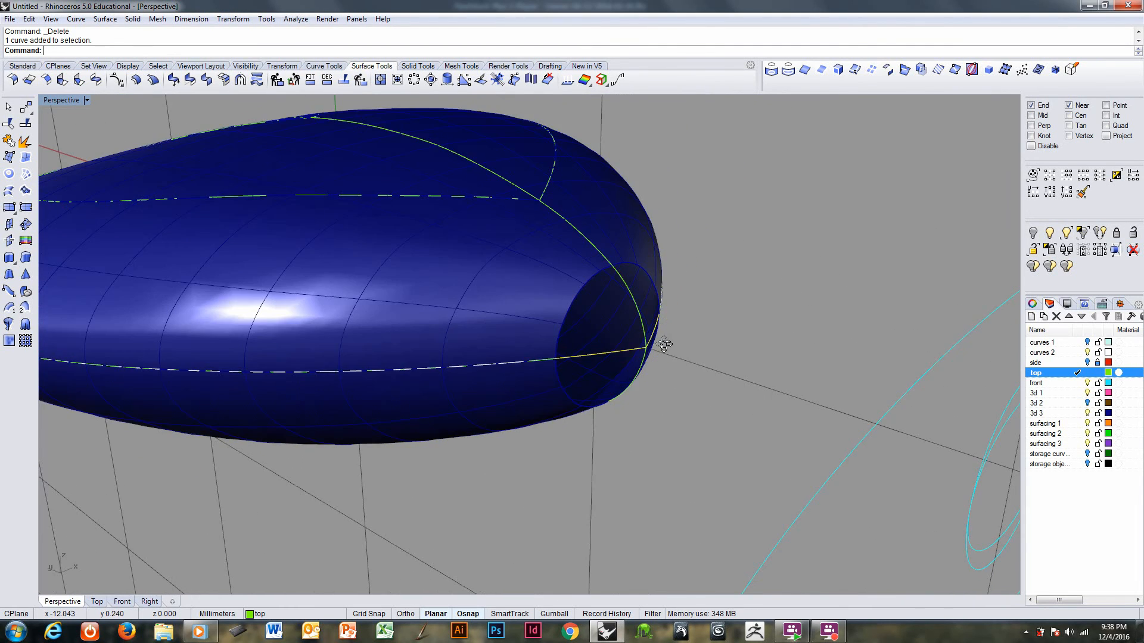
{"action": "right_click_drag", "start_coordinate": [679, 386], "coordinate": [653, 377]}
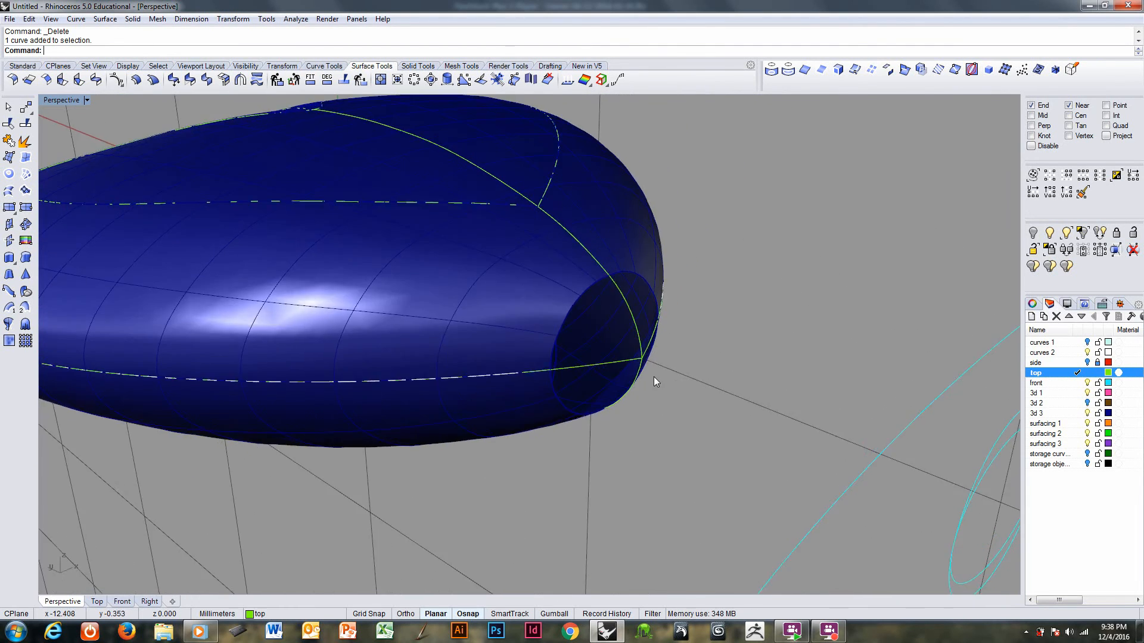
- Try a one-rail sweep along the upper edge of the tip opening, using the outline segment and the middle arc as cross sections
{"action": "left_click", "coordinate": [9, 307]}
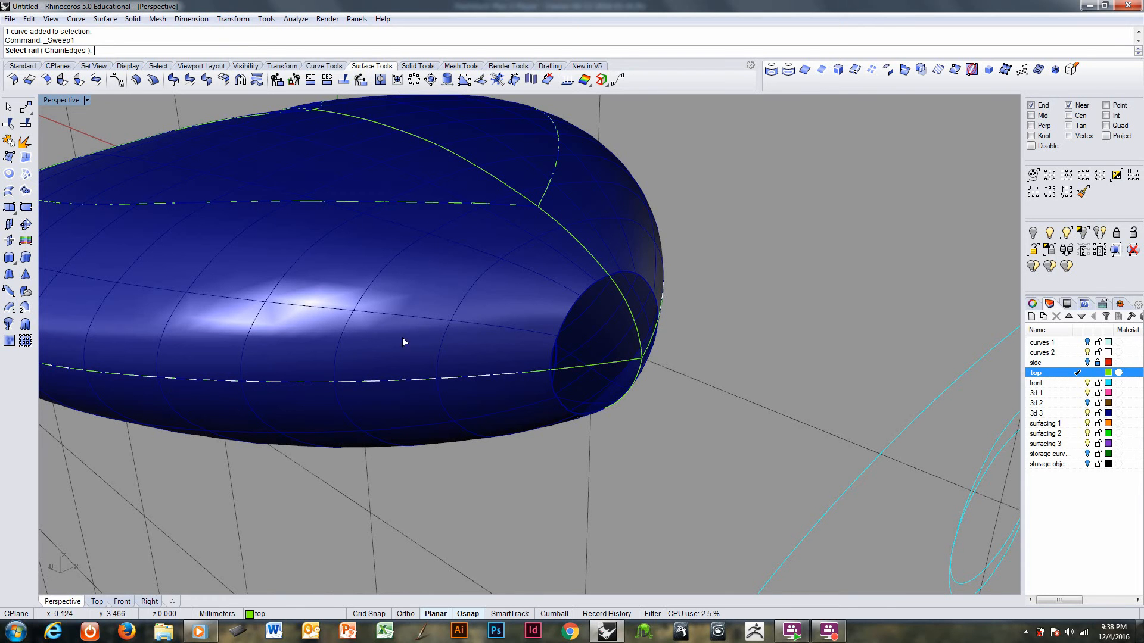
{"action": "left_click", "coordinate": [552, 366]}
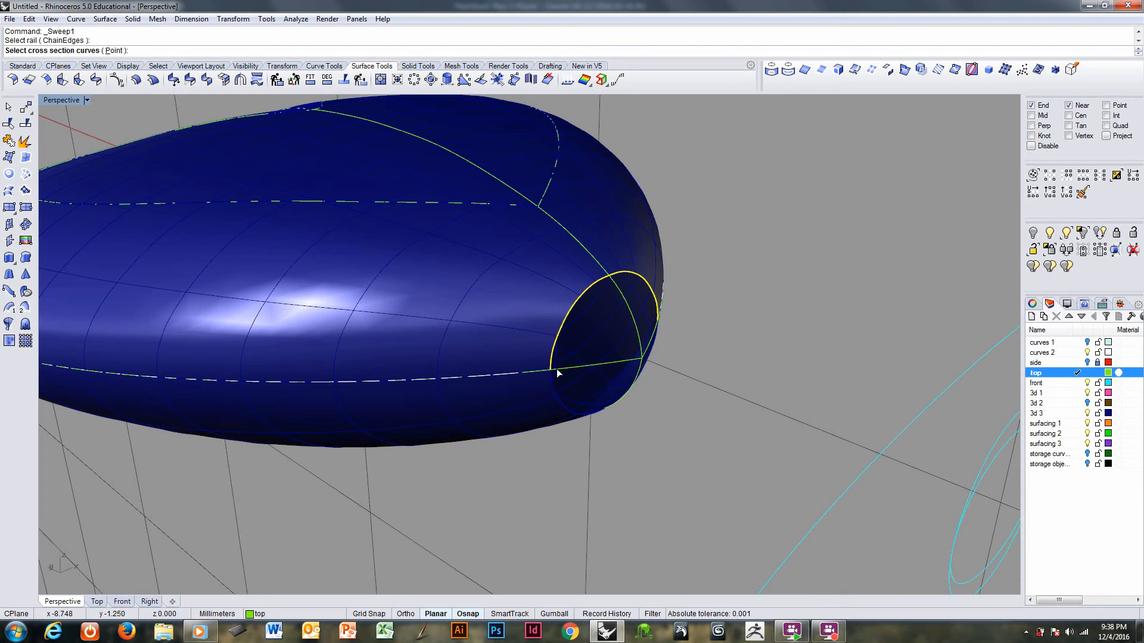
{"action": "left_click", "coordinate": [557, 370]}
{"action": "left_click", "coordinate": [635, 321]}
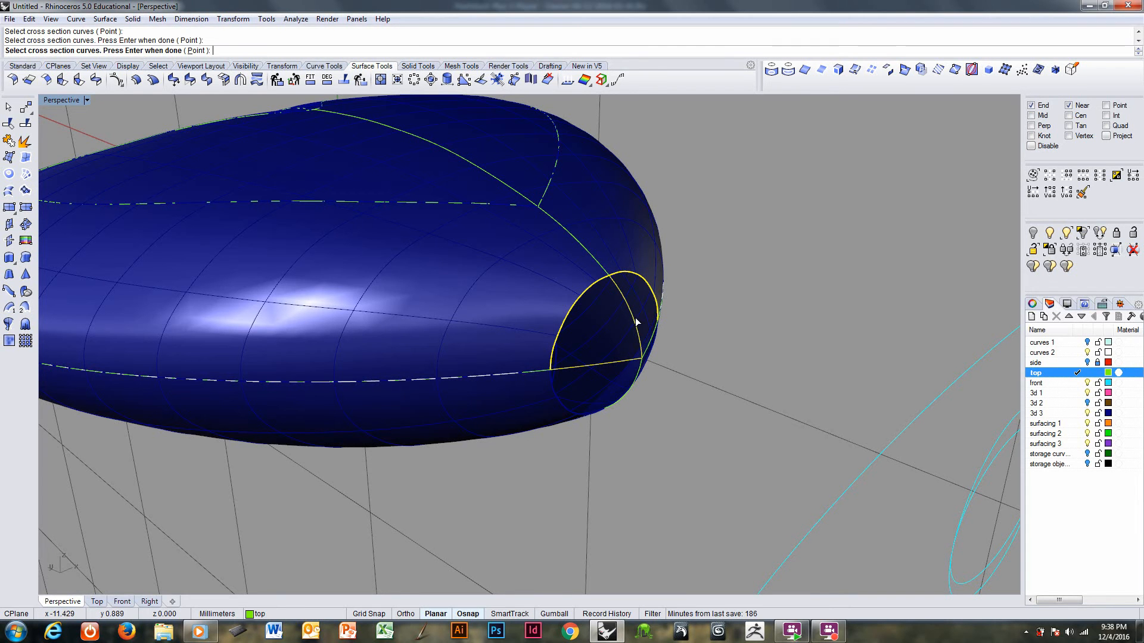
{"action": "key", "text": "Return"}
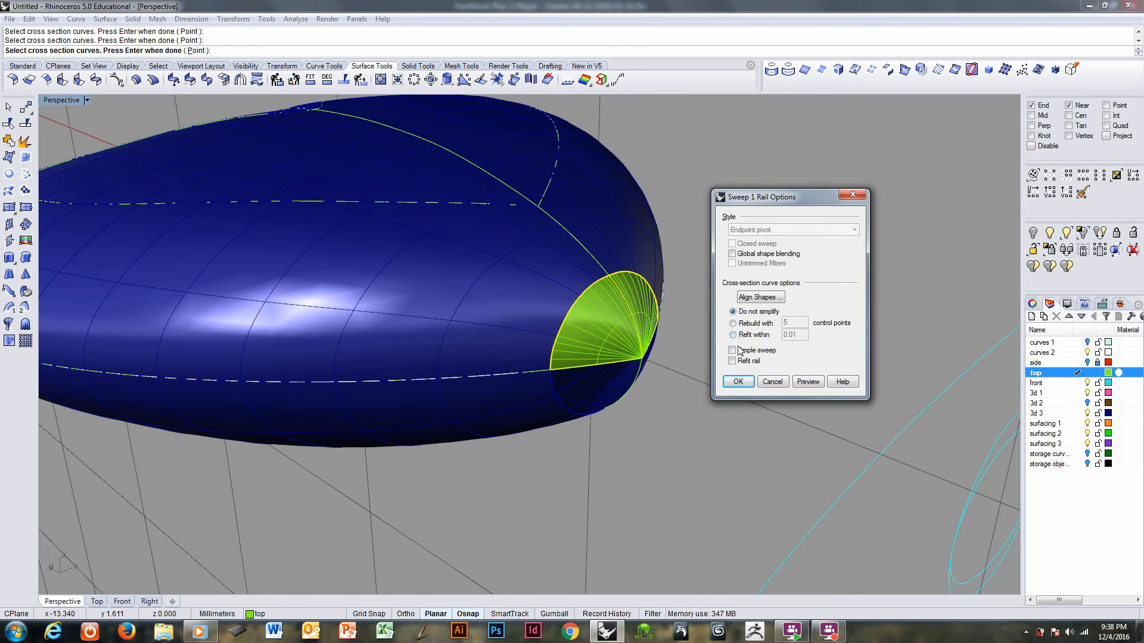
{"action": "right_click_drag", "start_coordinate": [628, 378], "coordinate": [661, 369]}
{"action": "left_click", "coordinate": [772, 382]}
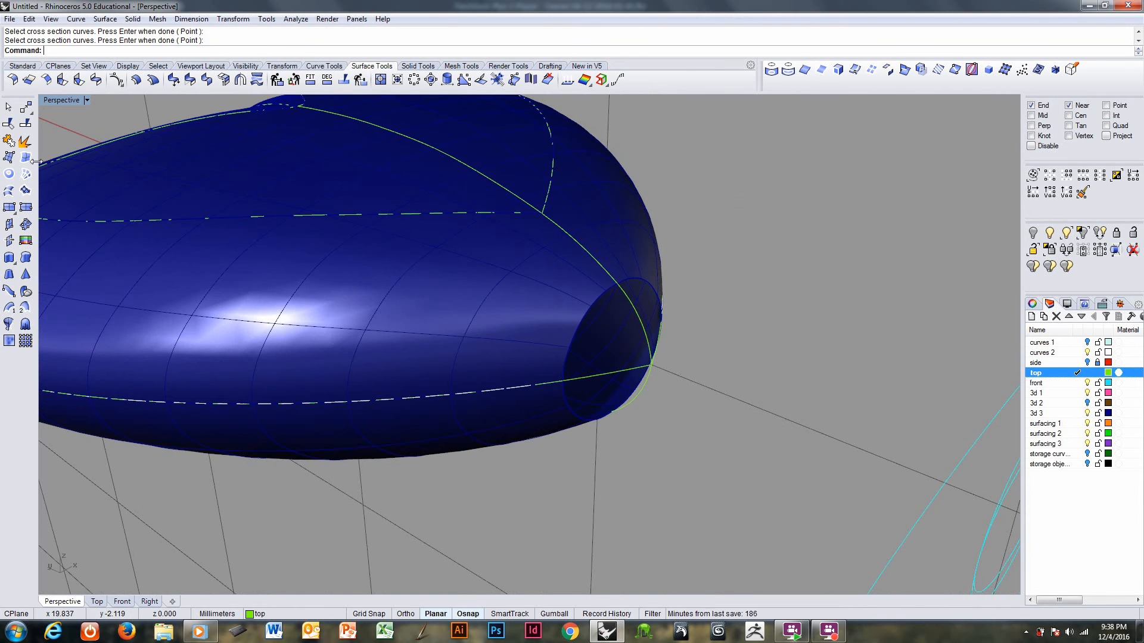
- Try to patch the tip opening through its upper and lower edges and the curves crossing it
{"action": "left_click", "coordinate": [26, 189]}
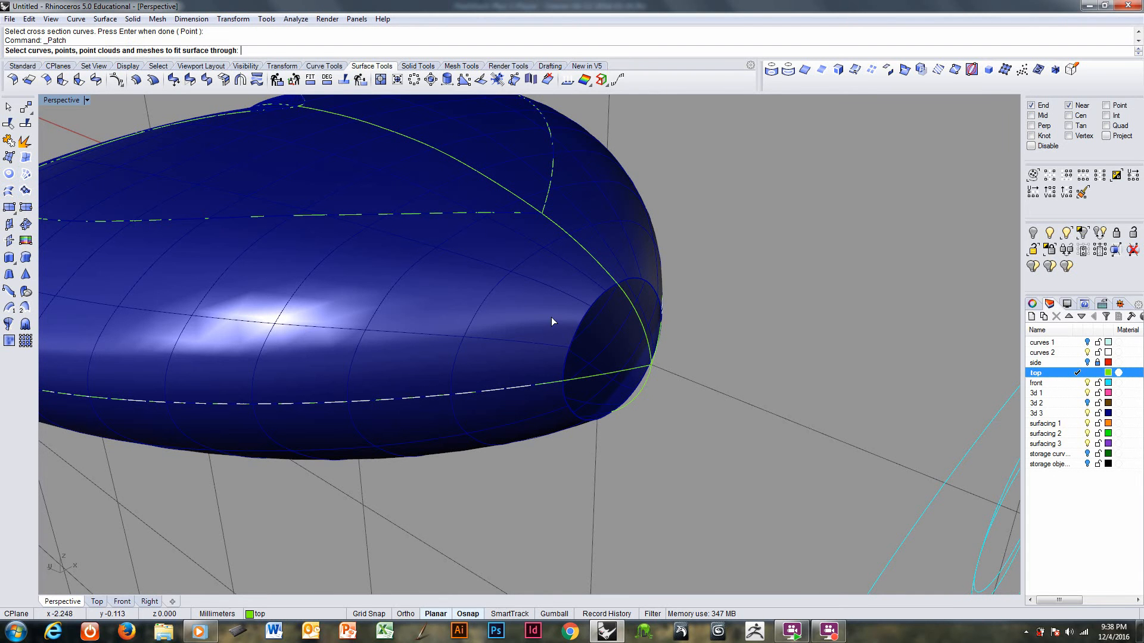
{"action": "left_click", "coordinate": [567, 366]}
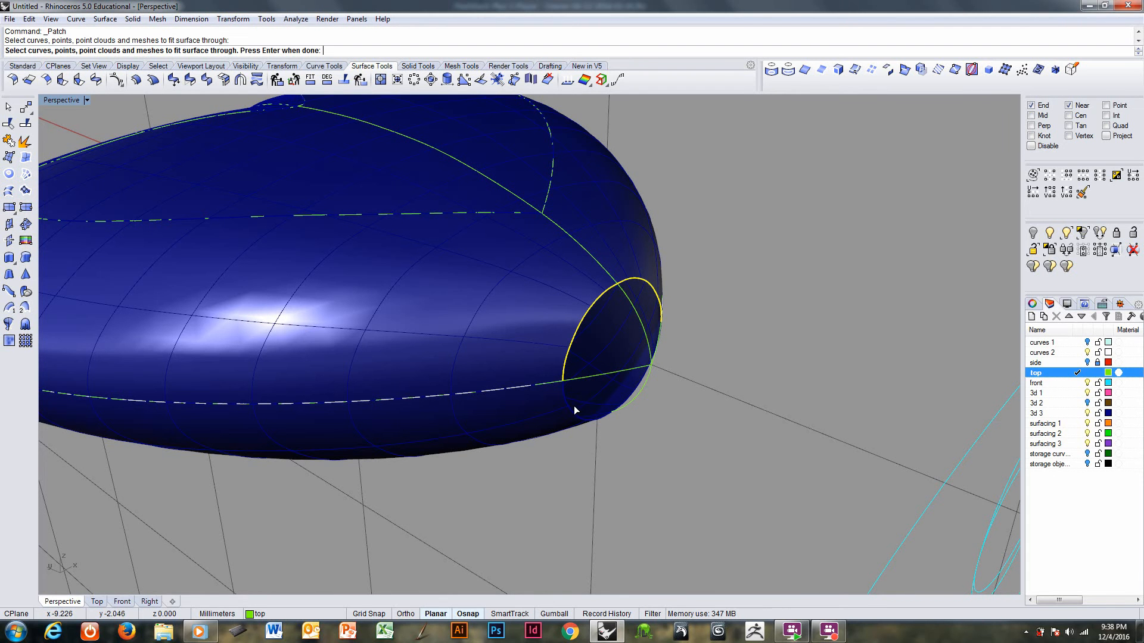
{"action": "left_click", "coordinate": [574, 407]}
{"action": "left_click", "coordinate": [589, 382]}
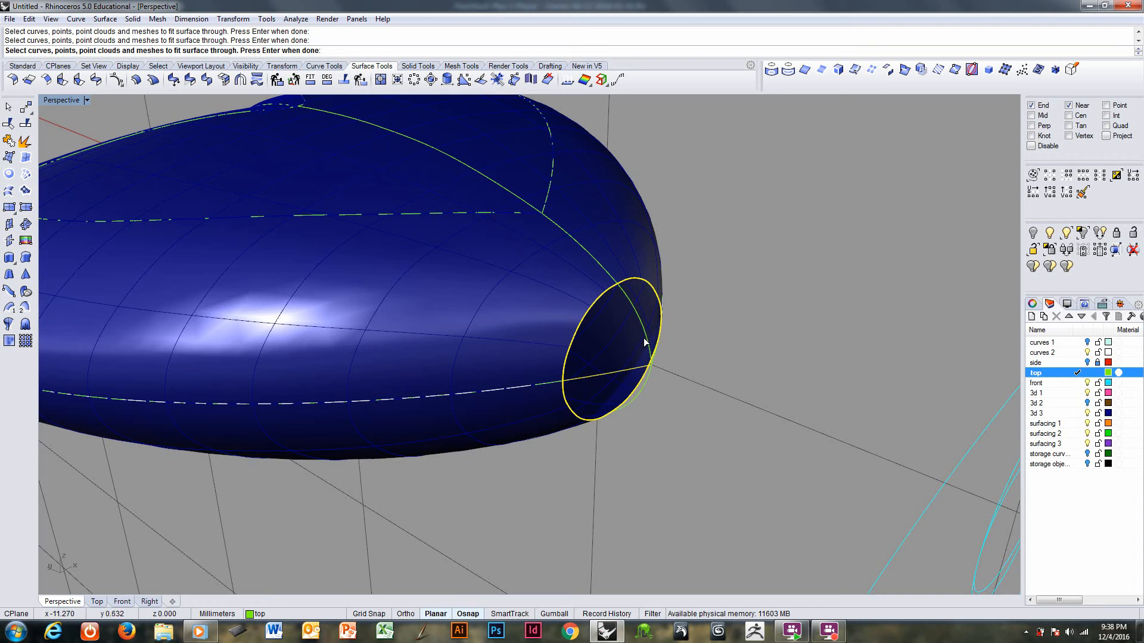
{"action": "right_click_drag", "start_coordinate": [704, 363], "coordinate": [649, 306]}
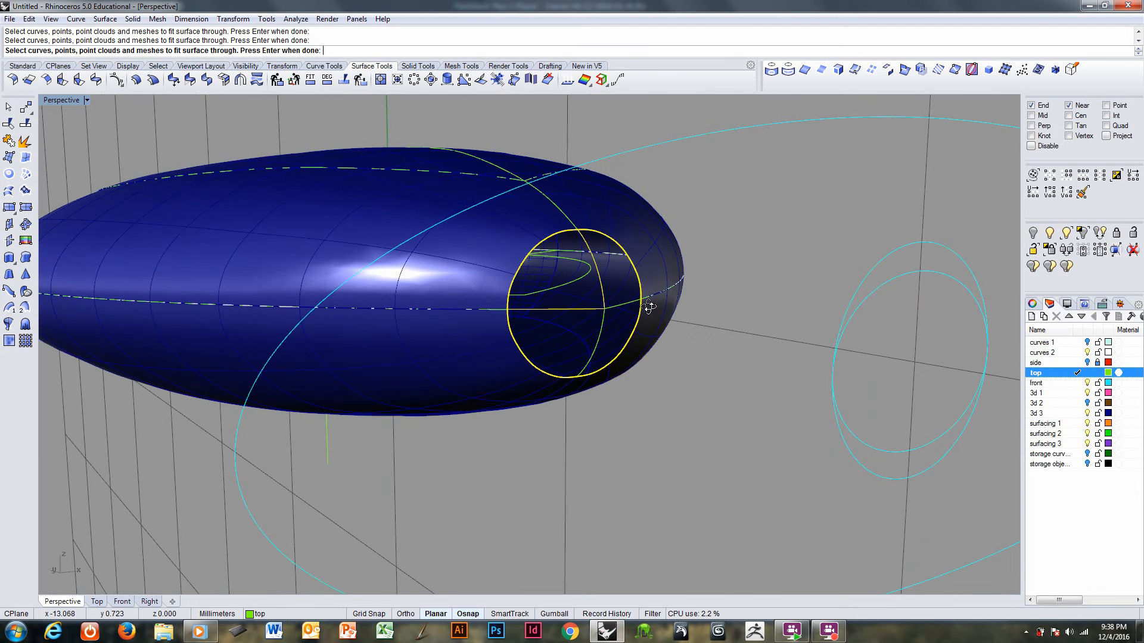
{"action": "left_click", "coordinate": [602, 328]}
{"action": "right_click", "coordinate": [604, 332]}
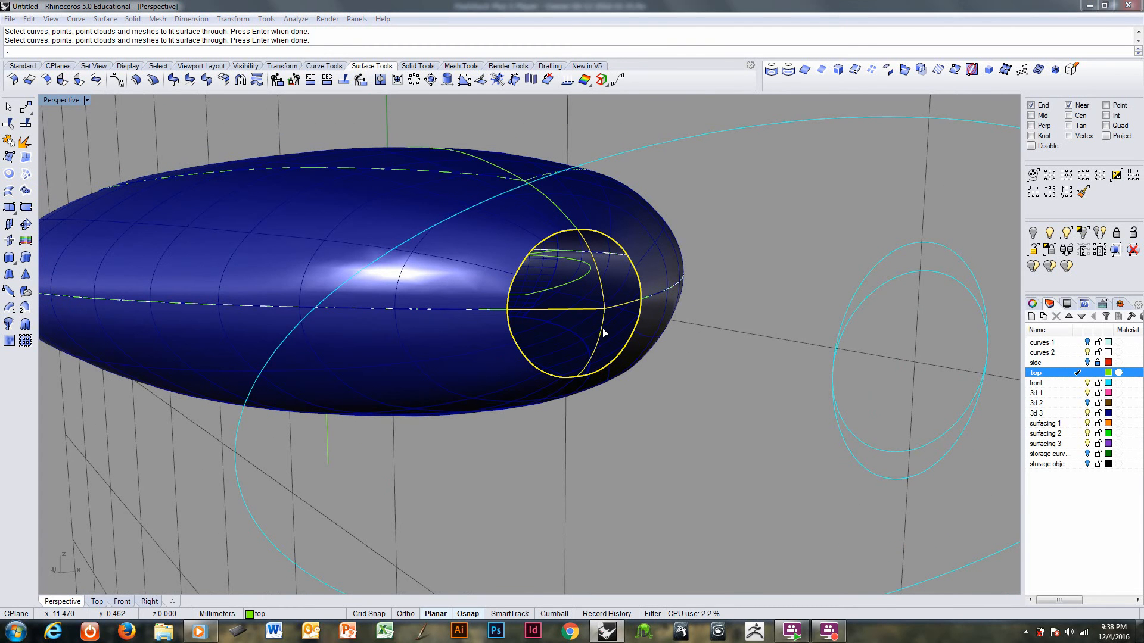
{"action": "key", "text": "Return"}
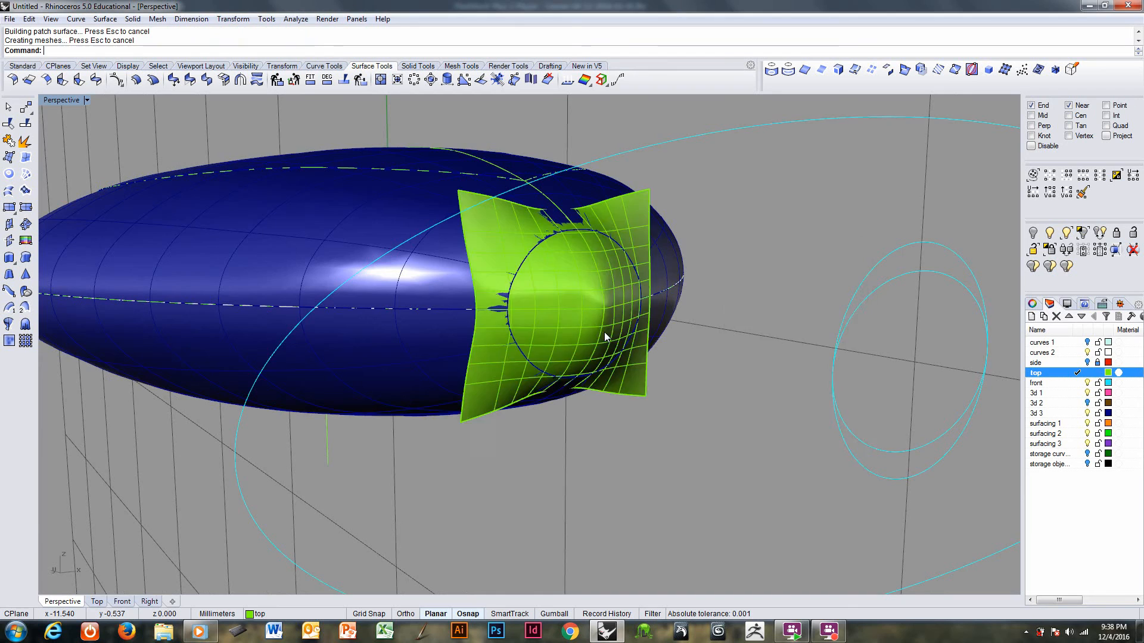
{"action": "right_click_drag", "start_coordinate": [611, 349], "coordinate": [681, 386]}
{"action": "key", "text": "ctrl+z"}
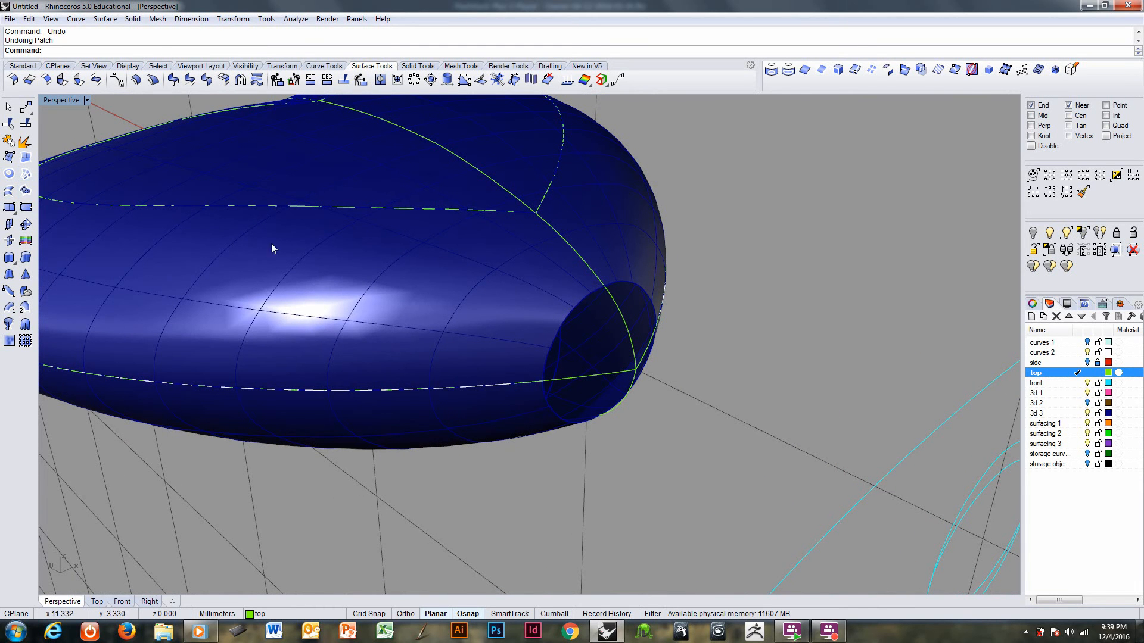
- Try a network surface from the two edges of the tip opening and the curves crossing it
{"action": "mouse_move", "coordinate": [593, 335]}
{"action": "right_mouse_down"}
{"action": "mouse_move", "coordinate": [605, 340]}
{"action": "mouse_move", "coordinate": [594, 343]}
{"action": "right_mouse_up"}
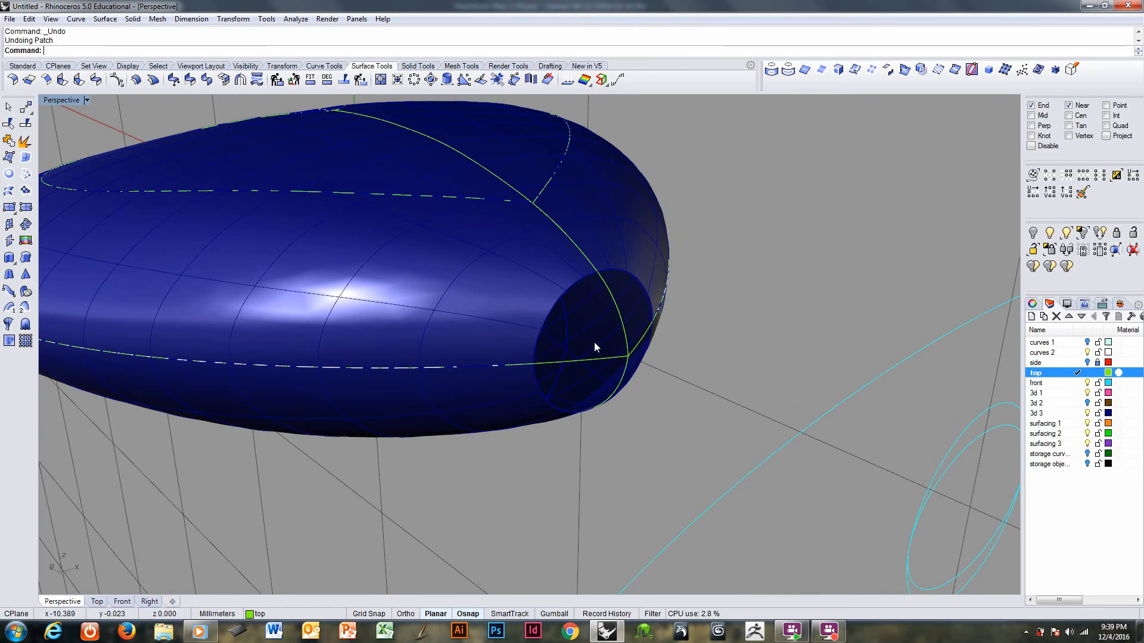
{"action": "left_click", "coordinate": [27, 177]}
{"action": "left_click", "coordinate": [537, 352]}
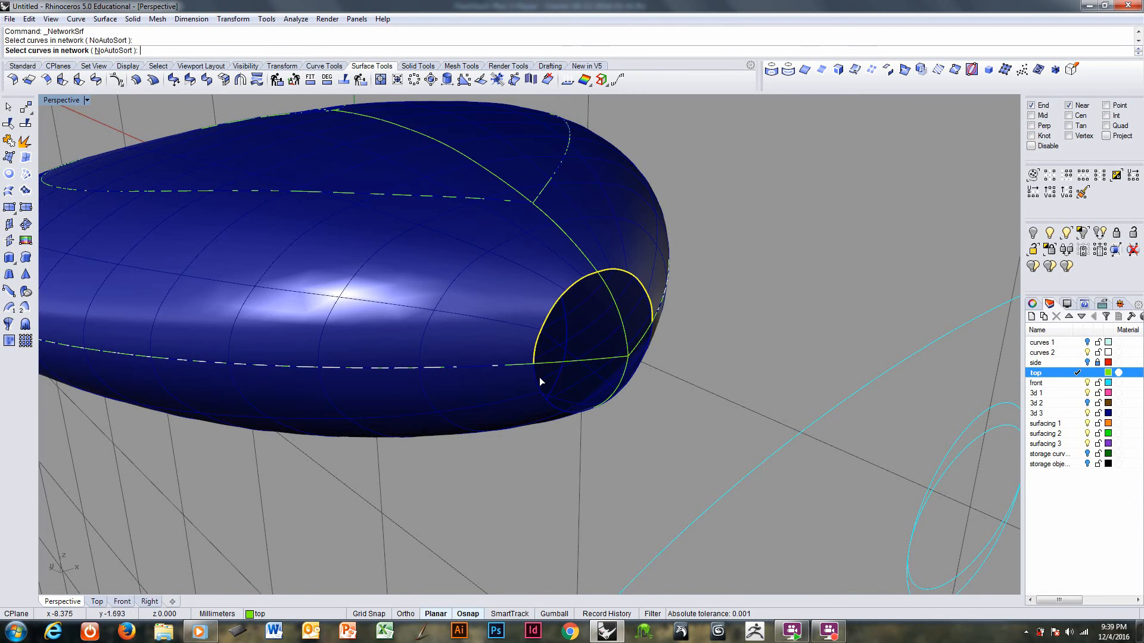
{"action": "left_click", "coordinate": [539, 381]}
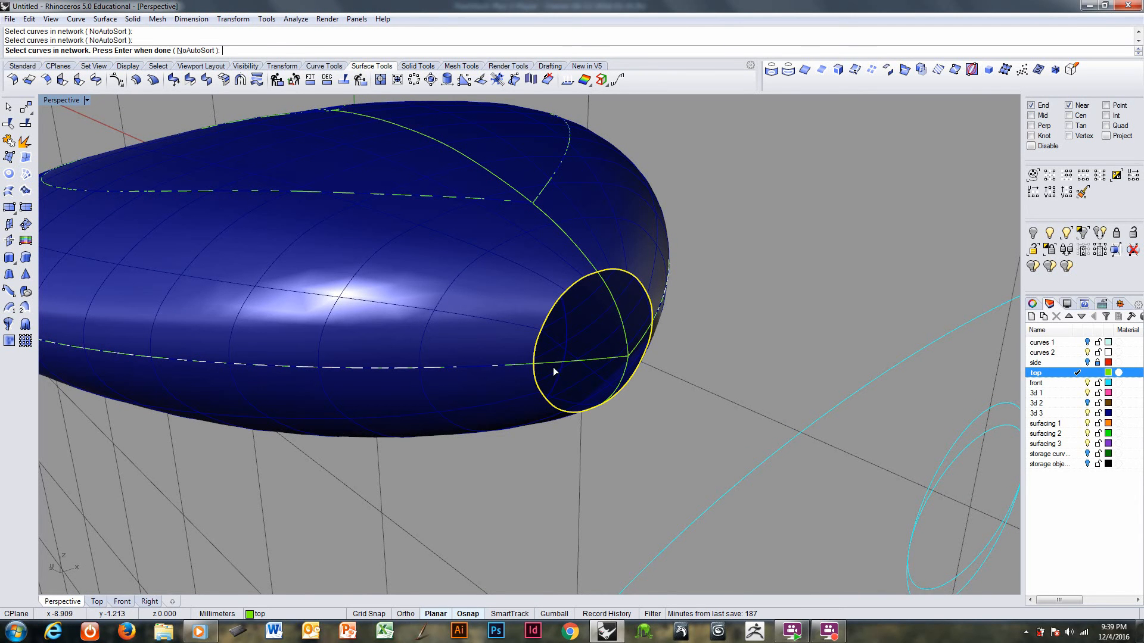
{"action": "left_click", "coordinate": [624, 339]}
{"action": "key", "text": "Return"}
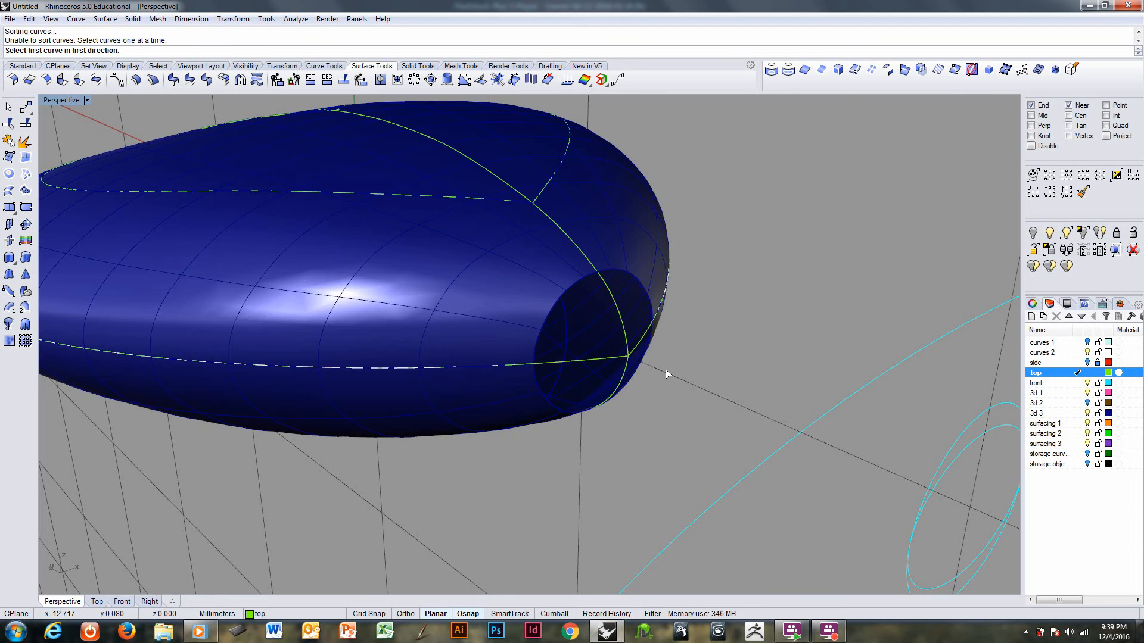
{"action": "right_click_drag", "start_coordinate": [666, 370], "coordinate": [628, 368]}
{"action": "key", "text": "Escape"}
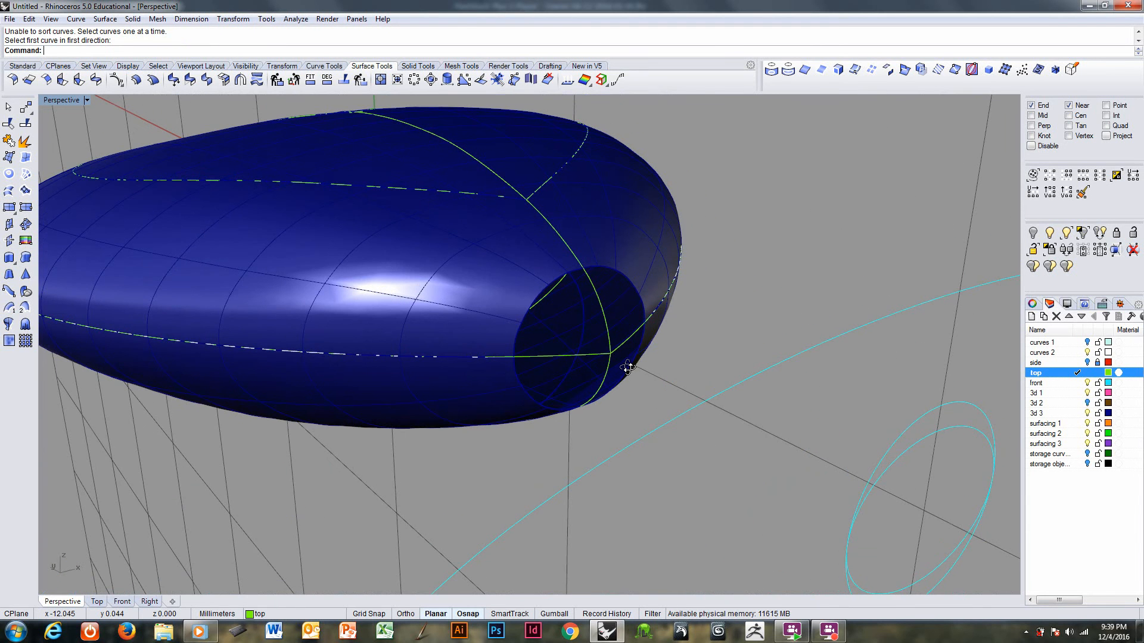
- Set the construction plane to Front and extrude the two outline segments at the tip downward by about 2.4 mm as open surfaces
{"action": "left_click", "coordinate": [586, 353]}
{"action": "left_click", "coordinate": [618, 348]}
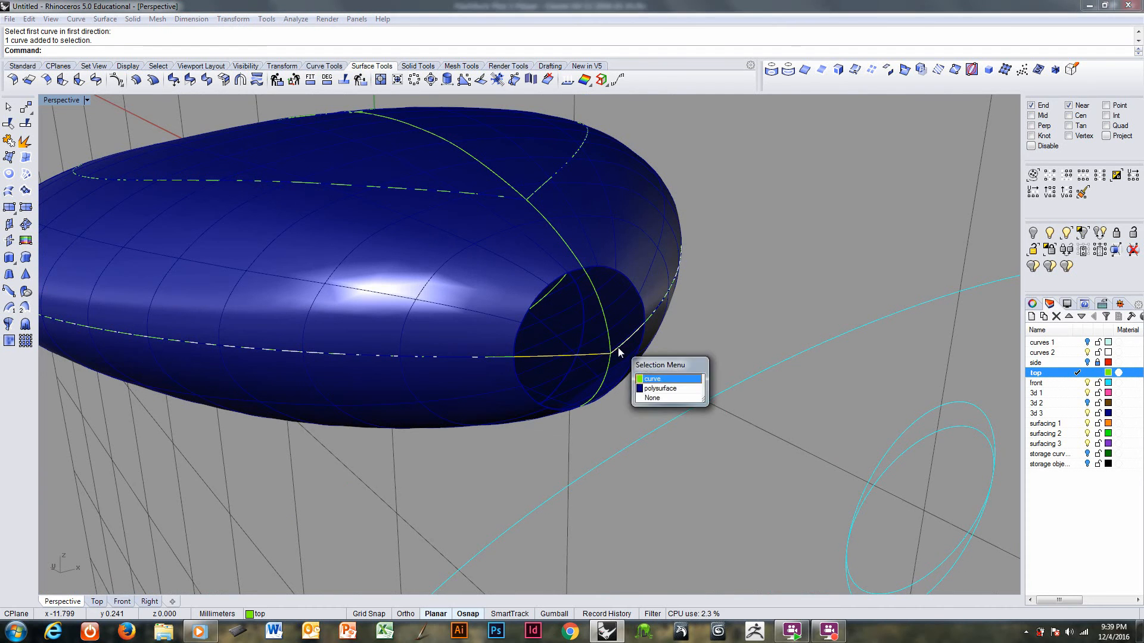
{"action": "left_click", "coordinate": [617, 348]}
{"action": "right_click_drag", "start_coordinate": [645, 344], "coordinate": [639, 347]}
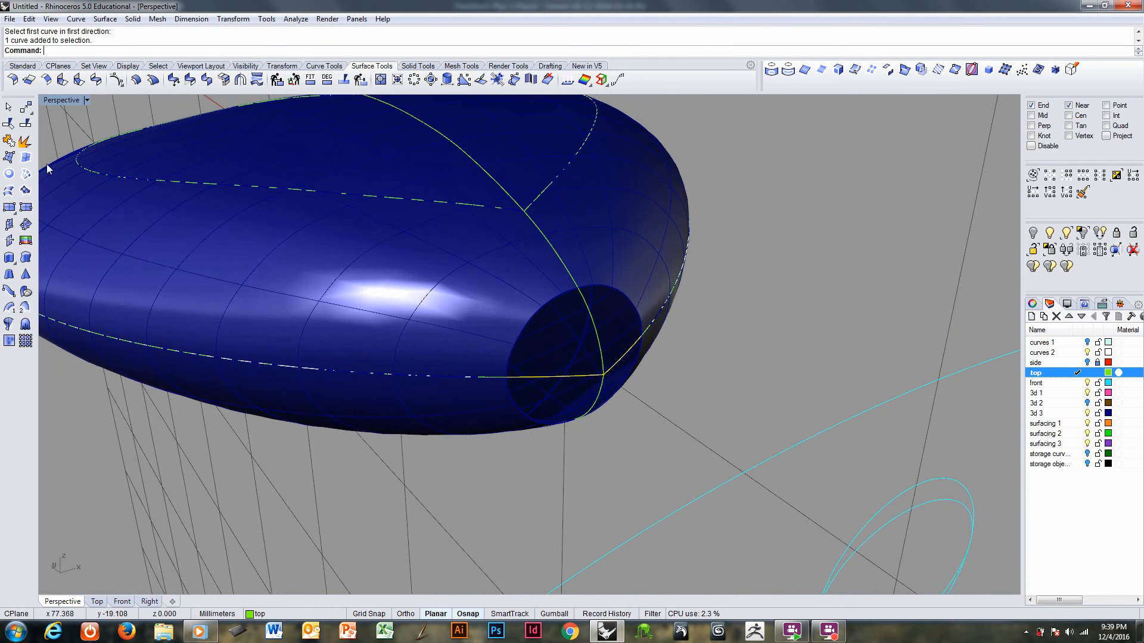
{"action": "key", "text": "F2"}
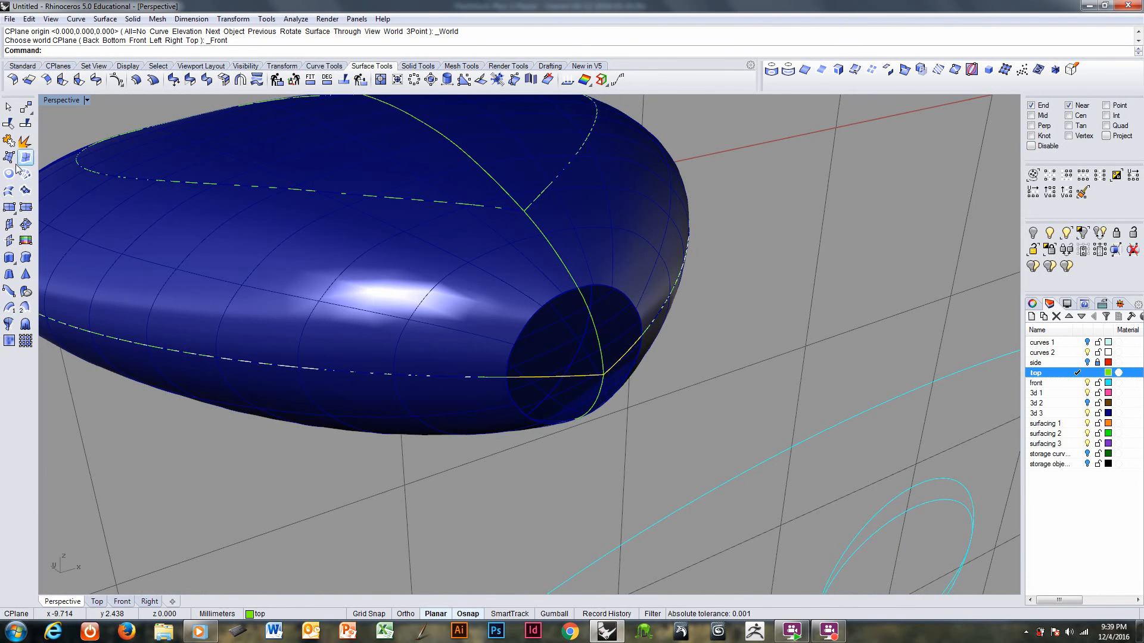
{"action": "left_click", "coordinate": [8, 257]}
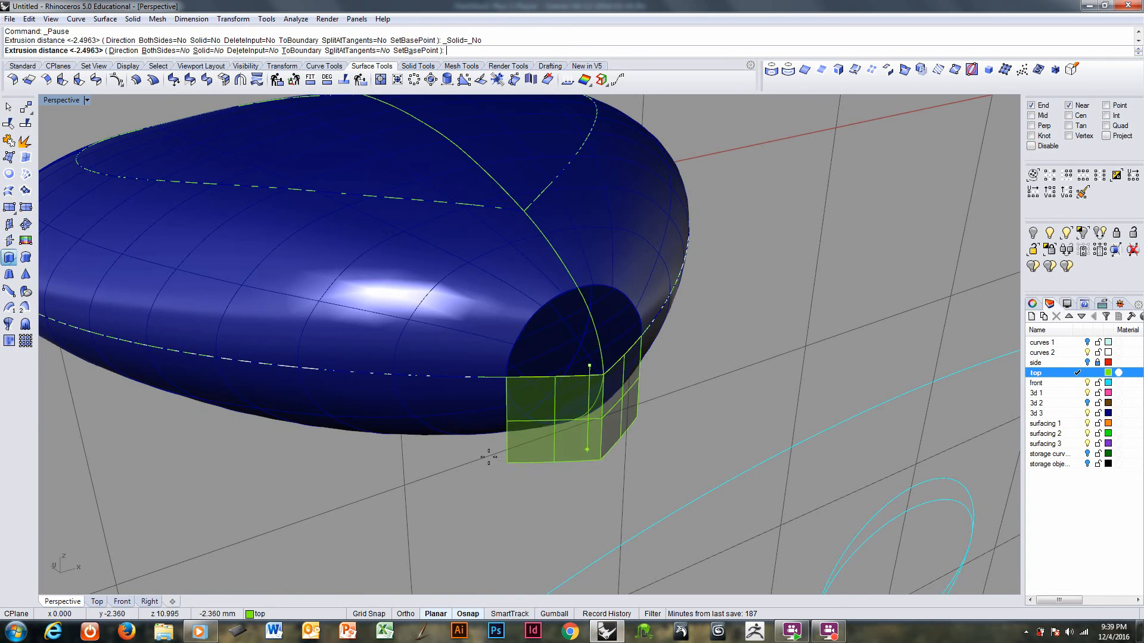
{"action": "left_click", "coordinate": [488, 458]}
{"action": "right_click_drag", "start_coordinate": [672, 387], "coordinate": [650, 377]}
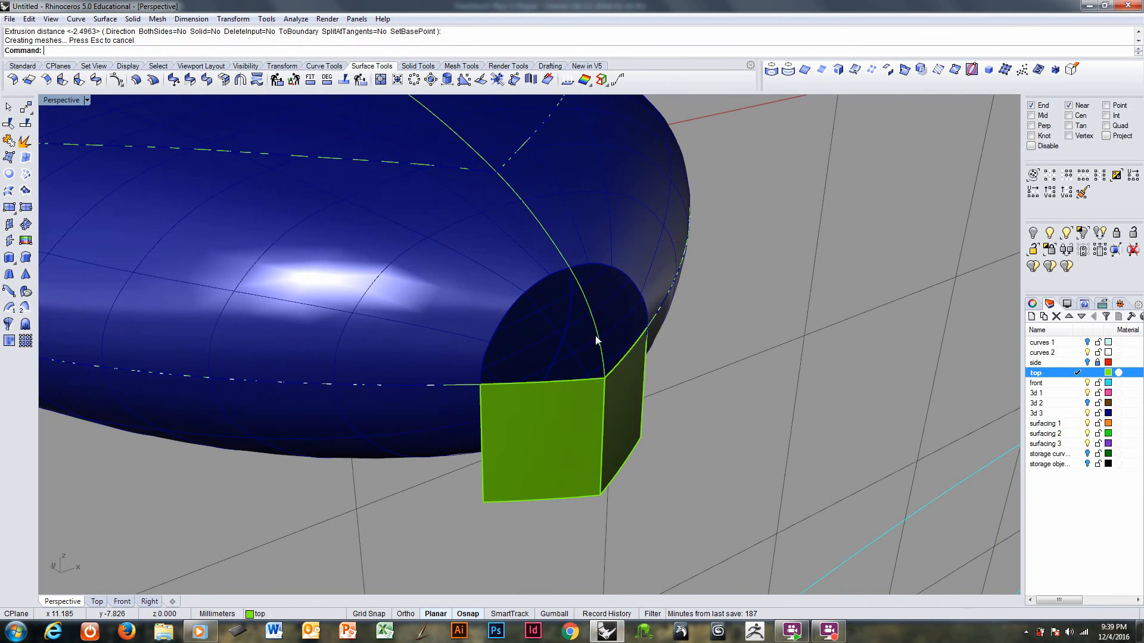
- Create a network surface over the upper tip from the opening's upper edge, both extrusion edges and the middle arc, with Tangency at A, B and C
{"action": "left_click", "coordinate": [25, 174]}
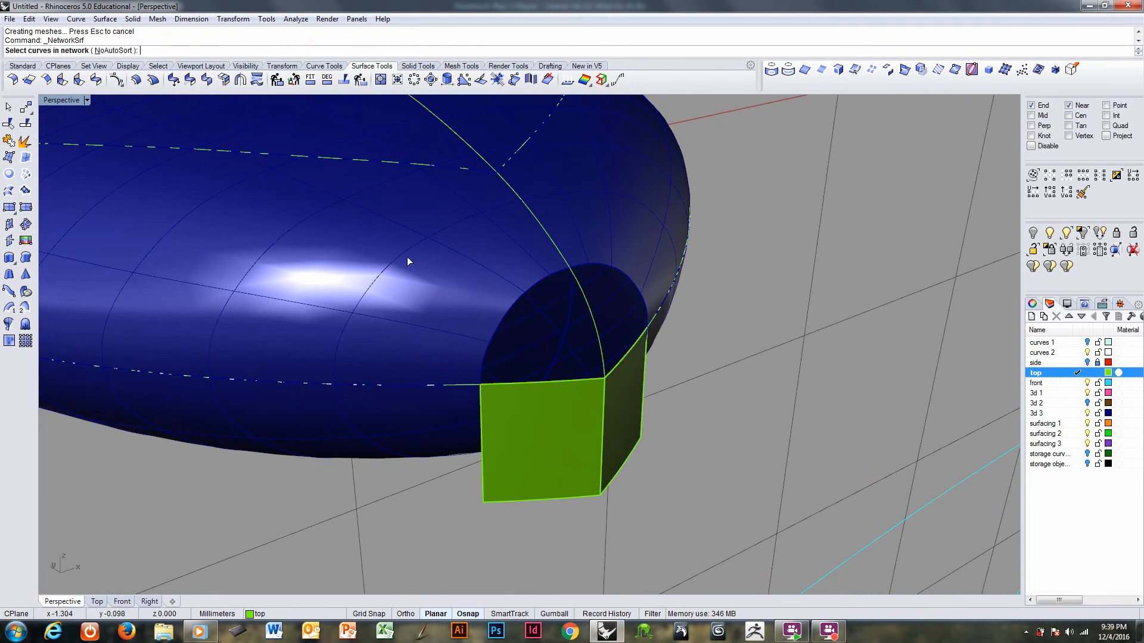
{"action": "left_click", "coordinate": [484, 360]}
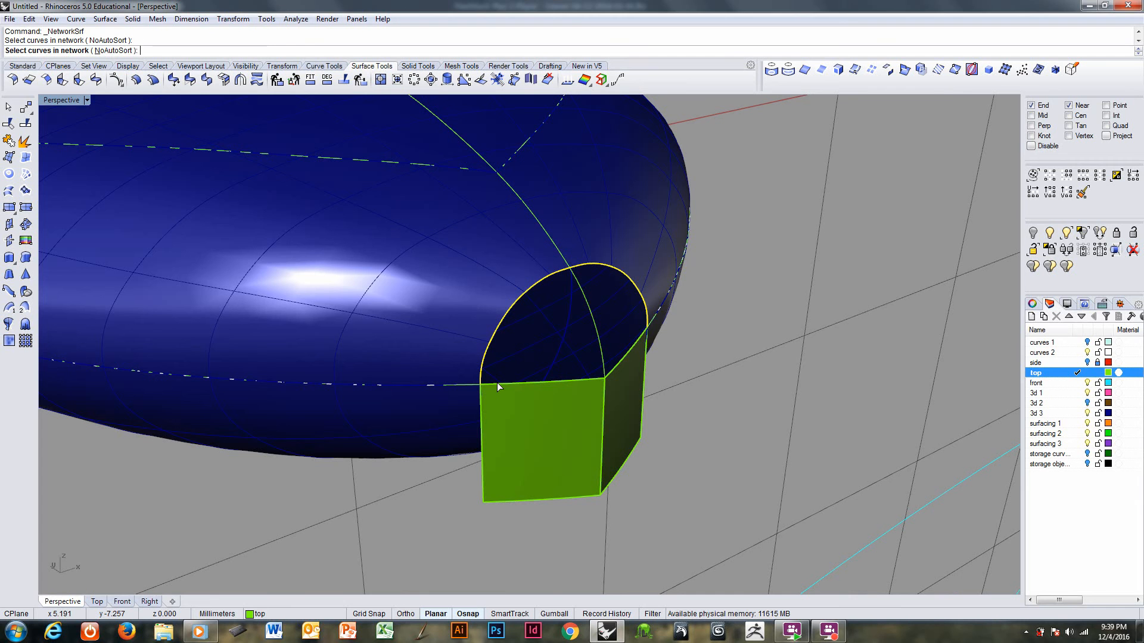
{"action": "left_click", "coordinate": [497, 383]}
{"action": "left_click", "coordinate": [530, 411]}
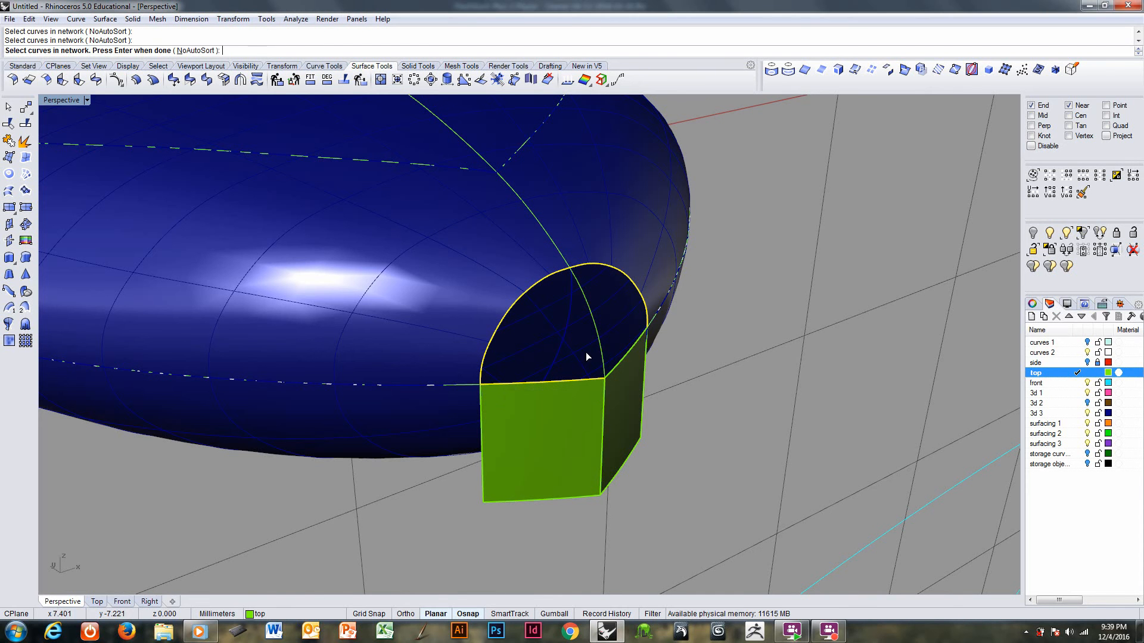
{"action": "left_click", "coordinate": [599, 346]}
{"action": "left_click", "coordinate": [619, 362]}
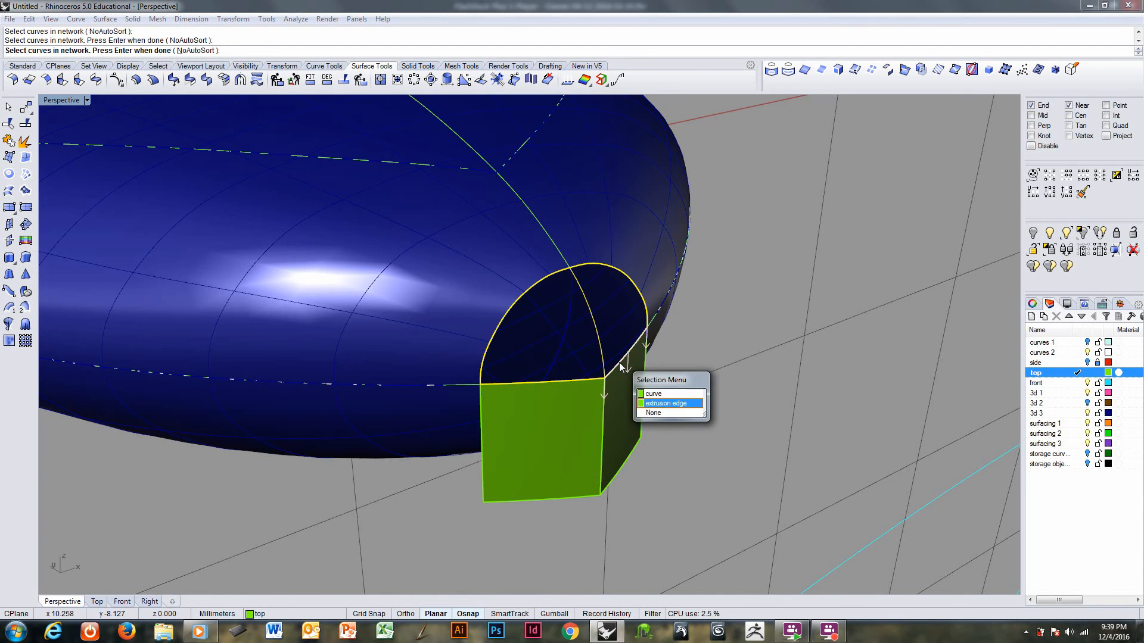
{"action": "key", "text": "Return"}
{"action": "key", "text": "Return"}
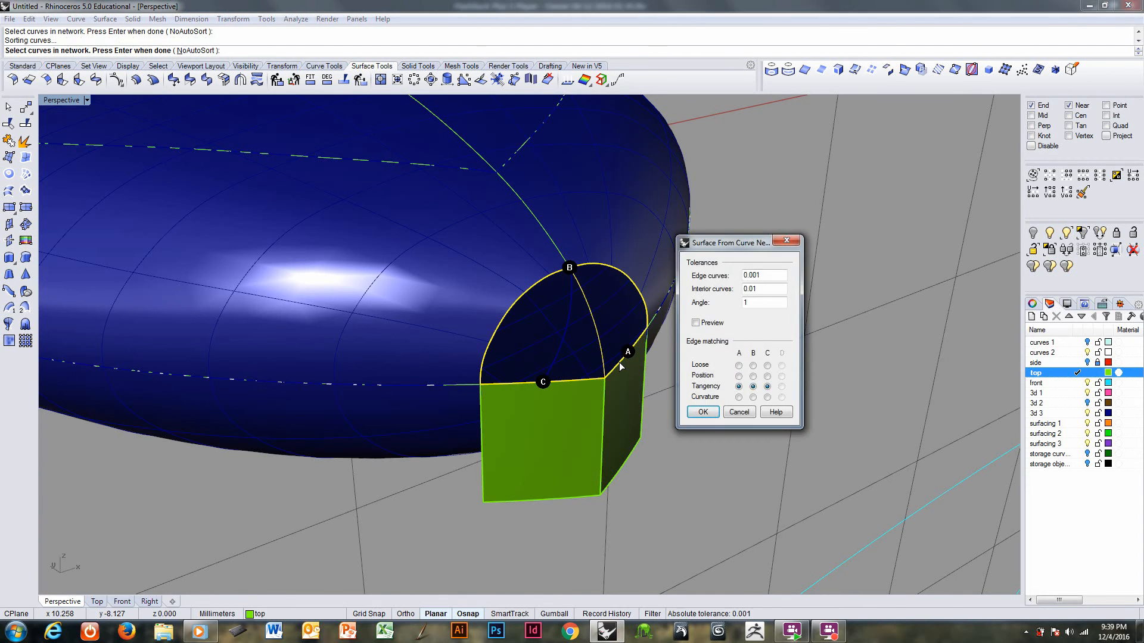
{"action": "key", "text": "Return"}
{"action": "right_click_drag", "start_coordinate": [621, 372], "coordinate": [353, 328]}
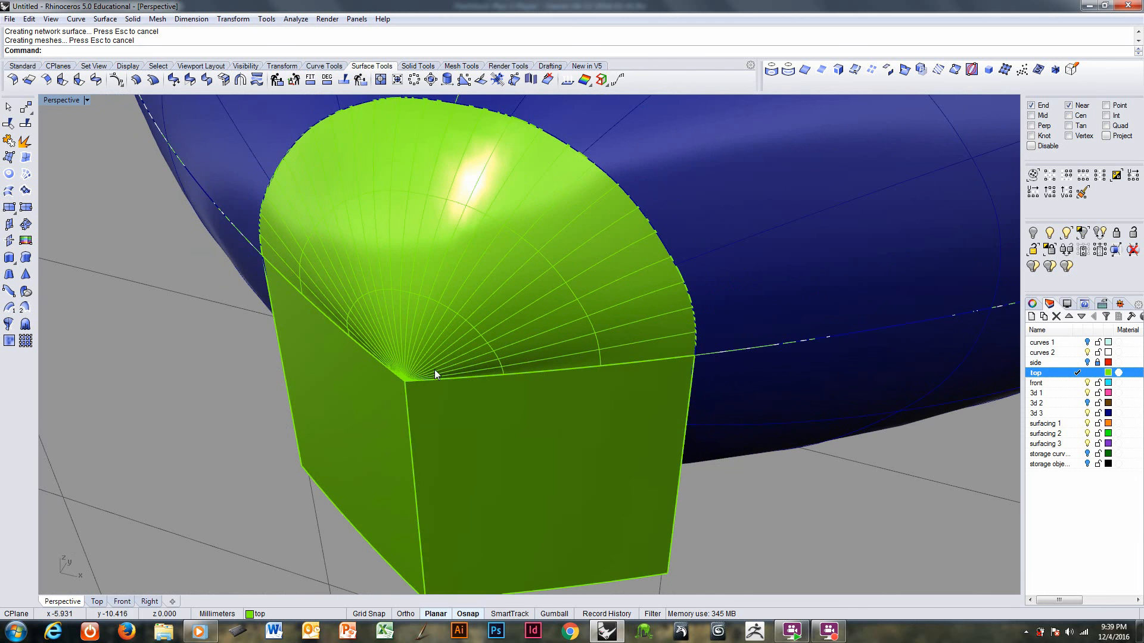
- Delete the two extruded helper surfaces below the new tip surface
{"action": "mouse_move", "coordinate": [434, 371]}
{"action": "right_mouse_down"}
{"action": "mouse_move", "coordinate": [408, 394]}
{"action": "mouse_move", "coordinate": [422, 358]}
{"action": "right_mouse_up"}
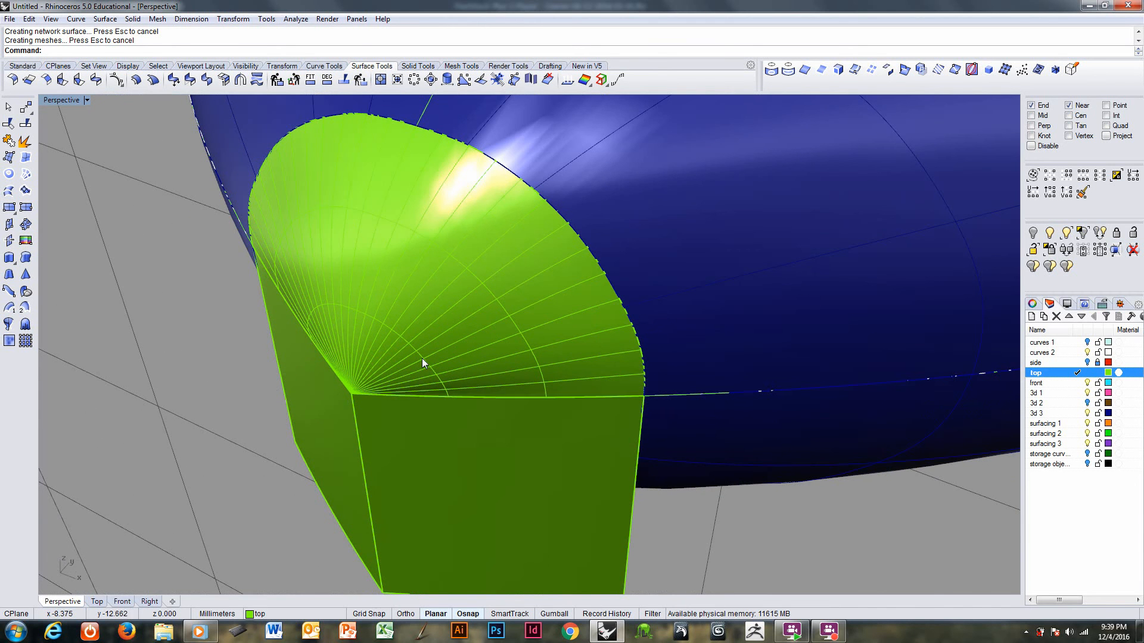
{"action": "left_click", "coordinate": [423, 424]}
{"action": "left_click", "coordinate": [340, 412], "text": "shift"}
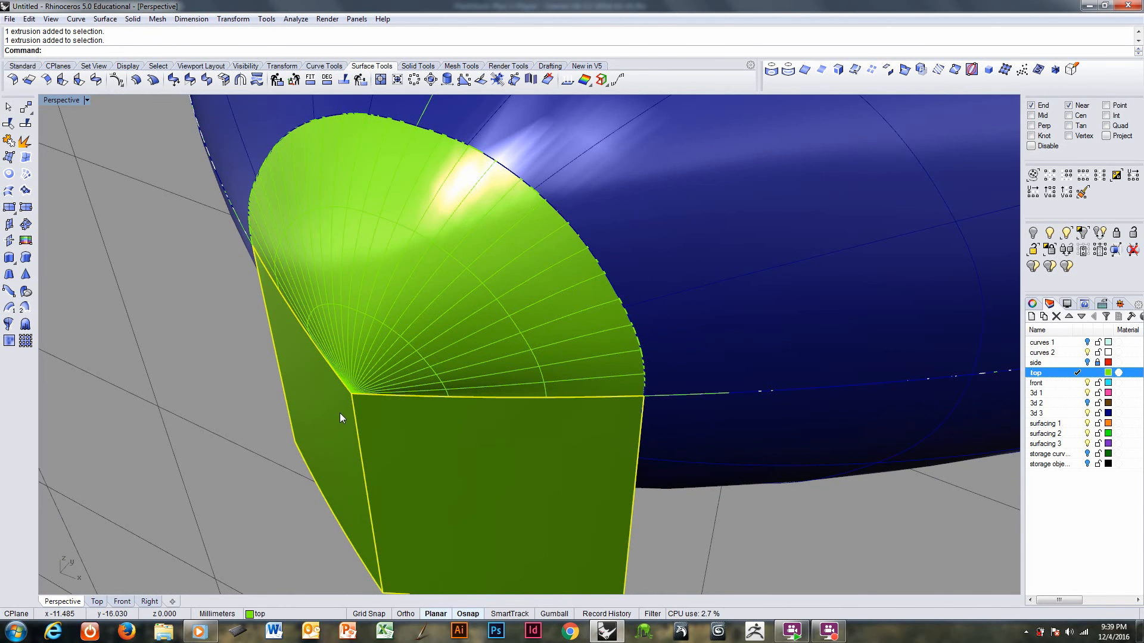
{"action": "key", "text": "Delete"}
{"action": "right_click_drag", "start_coordinate": [350, 417], "coordinate": [462, 353]}
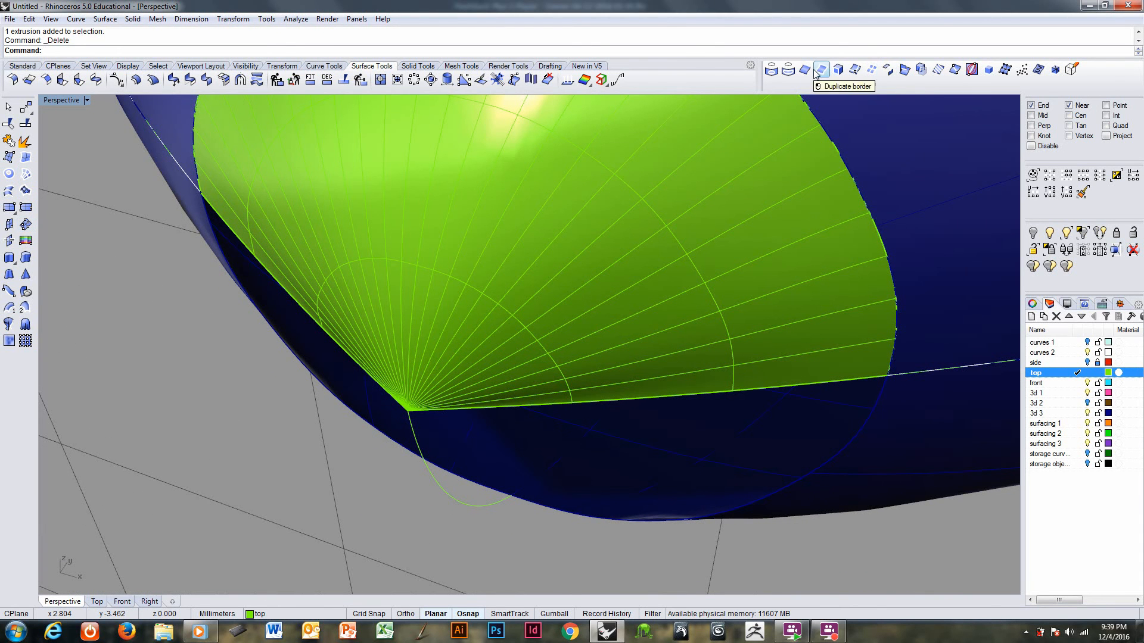
{"action": "left_click", "coordinate": [893, 73]}
{"action": "left_click", "coordinate": [484, 338]}
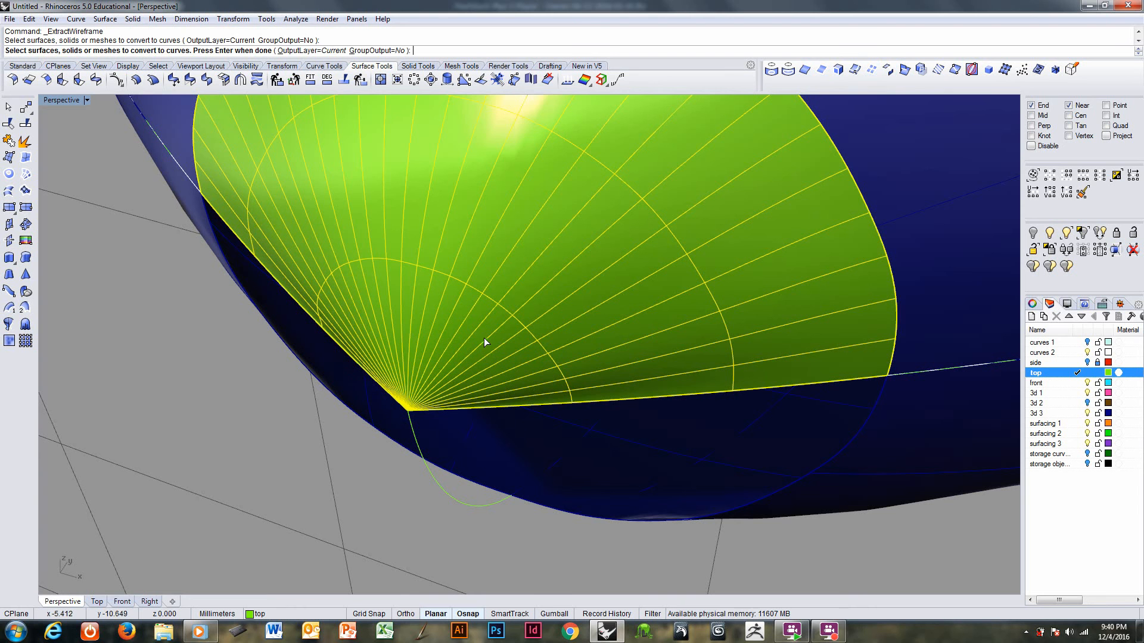
{"action": "key", "text": "Escape"}
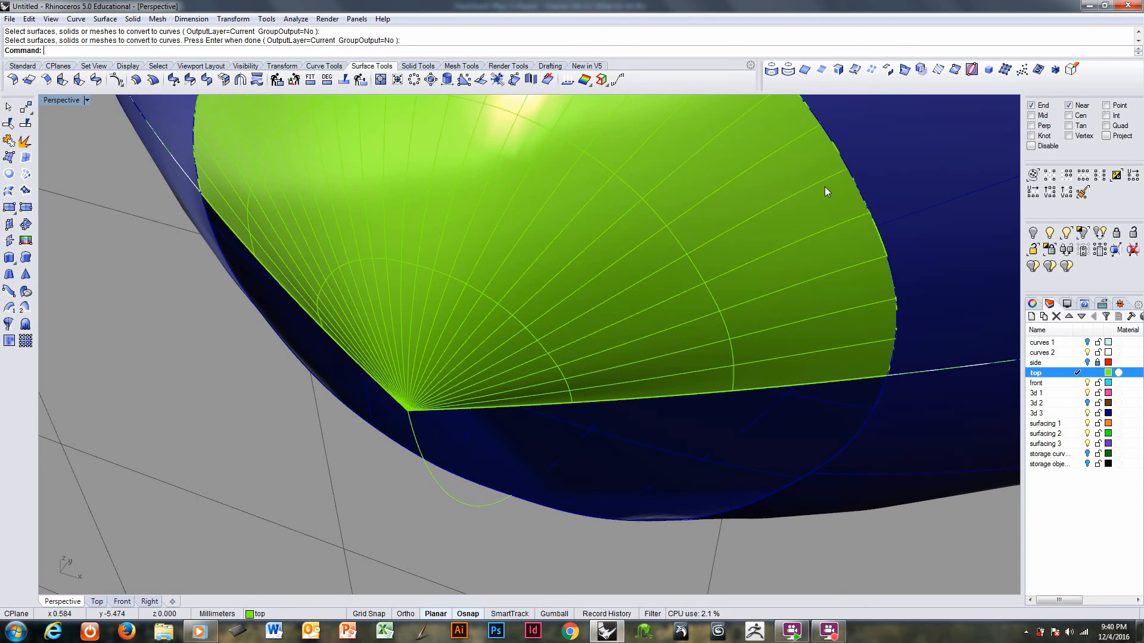
- Extract an isocurve of the upper tip surface that crosses it close to the sharp point
{"action": "left_click", "coordinate": [693, 285]}
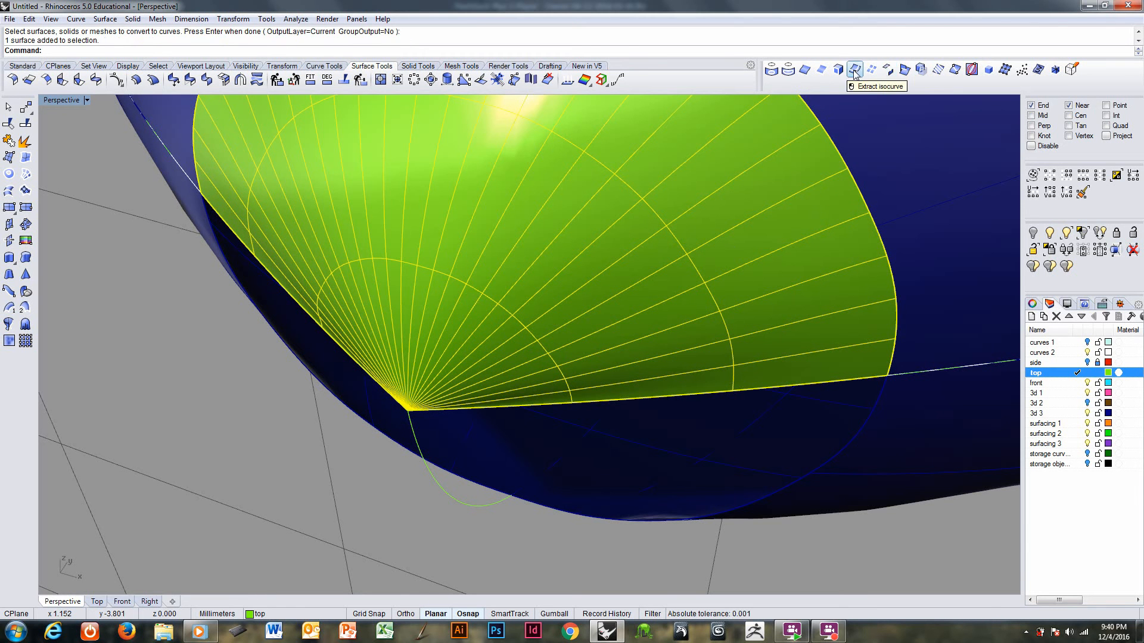
{"action": "left_click", "coordinate": [901, 73]}
{"action": "right_click_drag", "start_coordinate": [464, 366], "coordinate": [437, 383]}
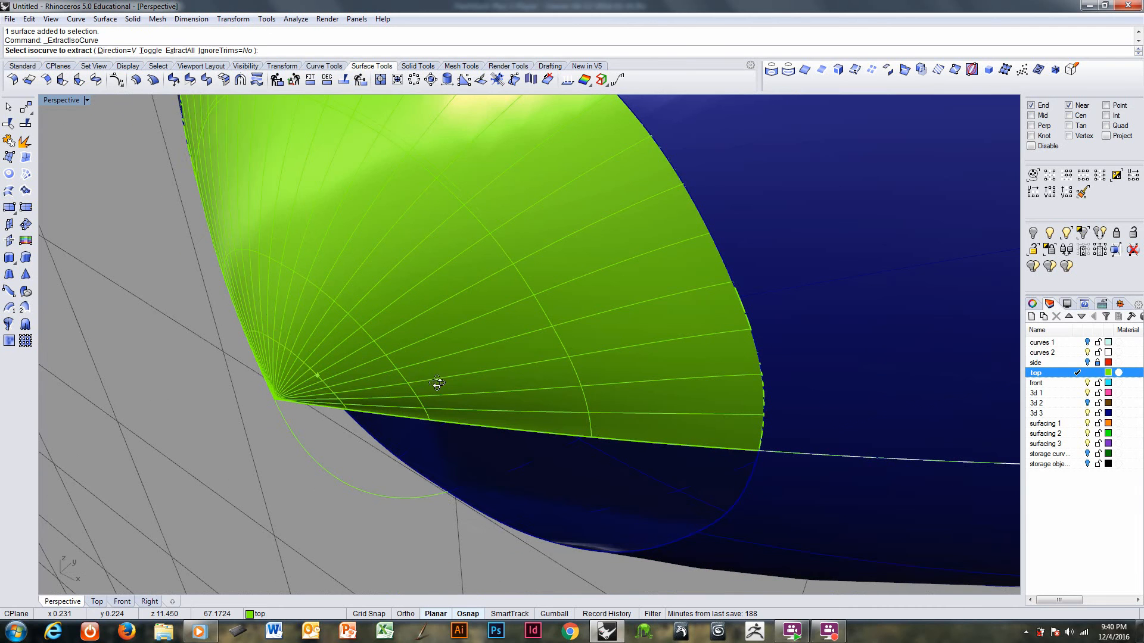
{"action": "left_click", "coordinate": [354, 407]}
{"action": "key", "text": "Return"}
{"action": "right_click_drag", "start_coordinate": [354, 407], "coordinate": [356, 421]}
- Trim the sharp point off the upper tip surface with the extracted isocurve, and delete that isocurve
{"action": "left_click", "coordinate": [6, 144]}
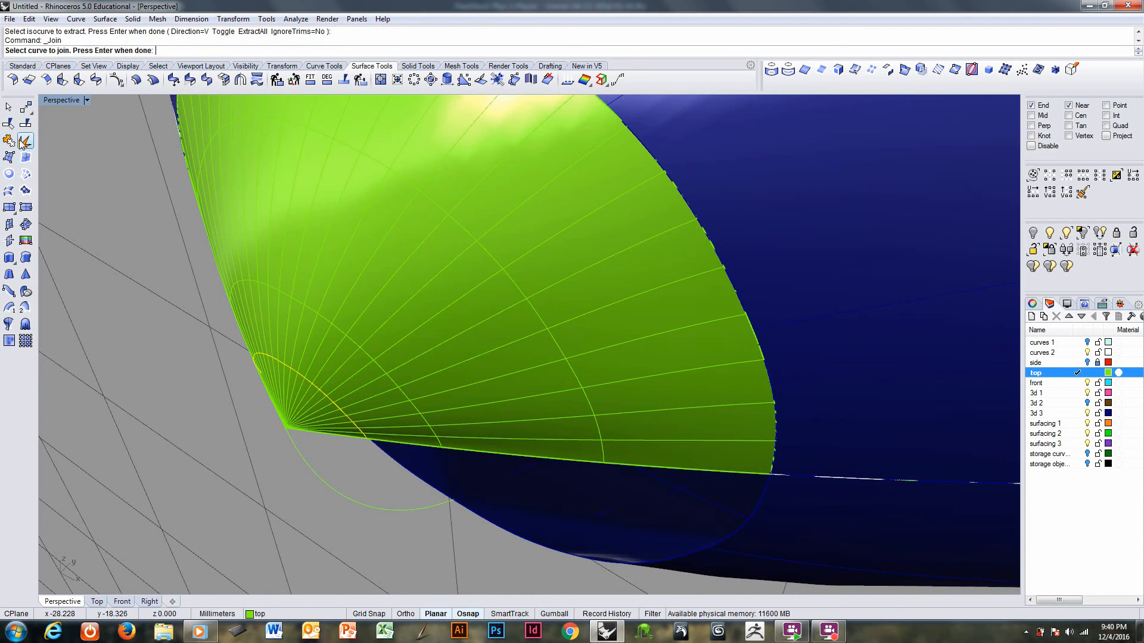
{"action": "key", "text": "Escape"}
{"action": "left_click", "coordinate": [9, 124]}
{"action": "left_click", "coordinate": [315, 408]}
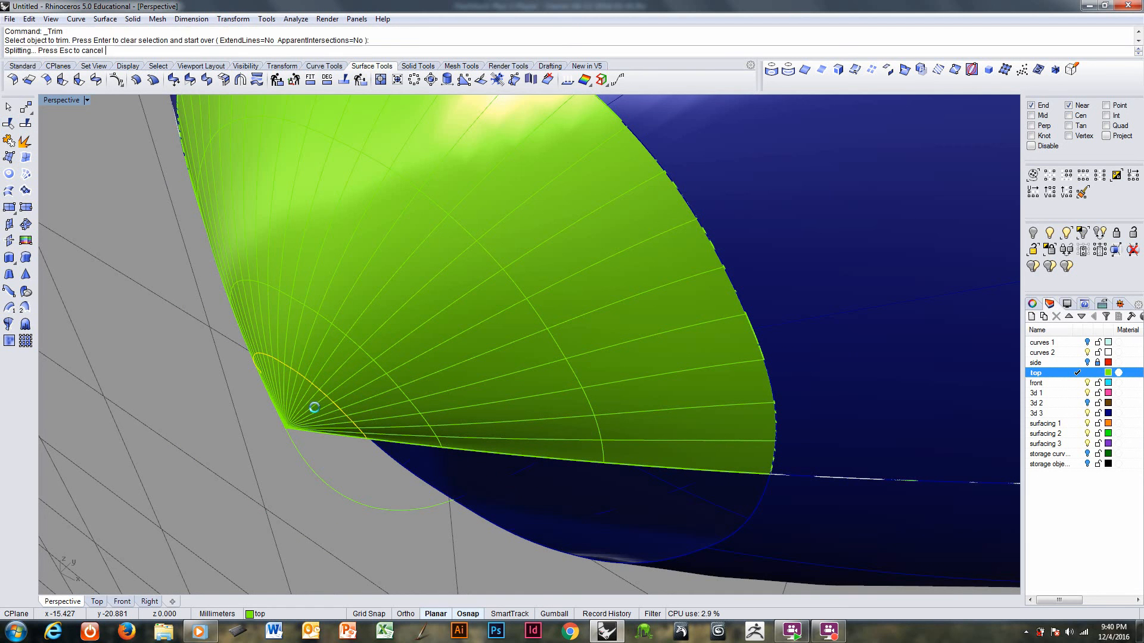
{"action": "key", "text": "Return"}
{"action": "right_click_drag", "start_coordinate": [316, 408], "coordinate": [448, 391]}
{"action": "key", "text": "Delete"}
- Mirror a copy of the trimmed tip surface to the underside, starting the mirror plane at 0 and running it horizontally
{"action": "left_click", "coordinate": [534, 340]}
{"action": "left_click", "coordinate": [490, 314]}
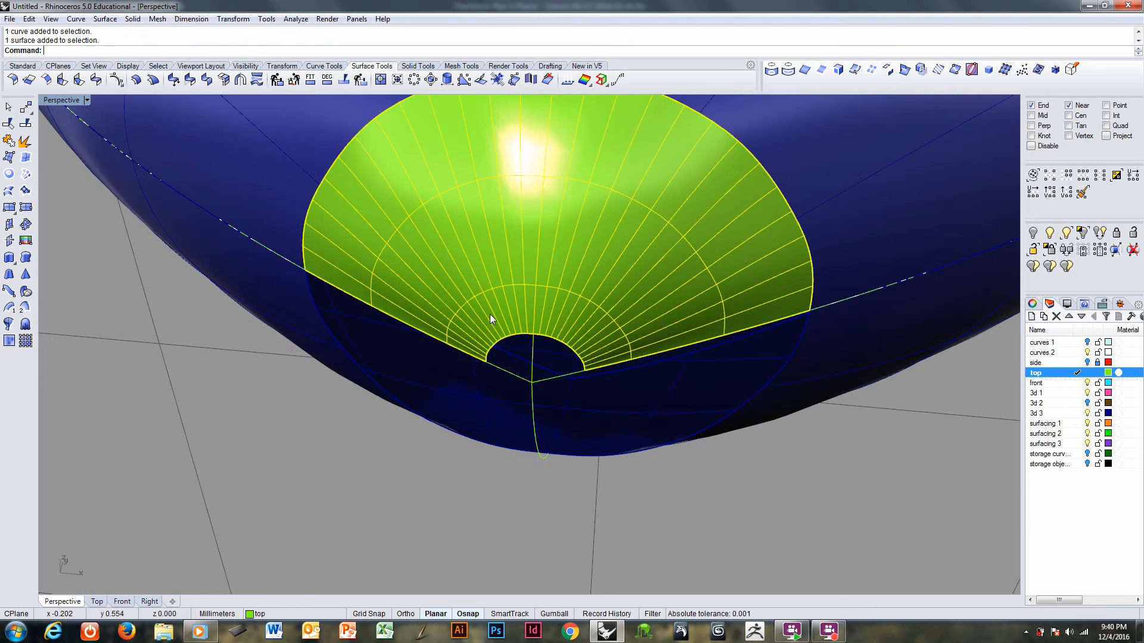
{"action": "right_click_drag", "start_coordinate": [490, 313], "coordinate": [617, 342]}
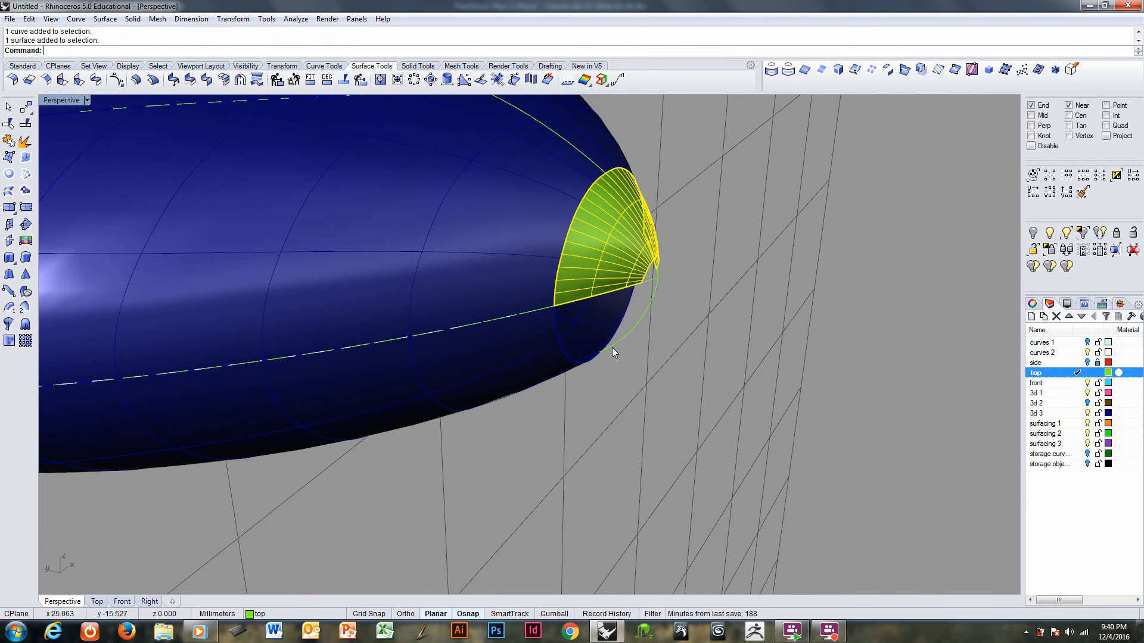
{"action": "type", "text": "mirror"}
{"action": "key", "text": "Return"}
{"action": "type", "text": "0"}
{"action": "key", "text": "Return"}
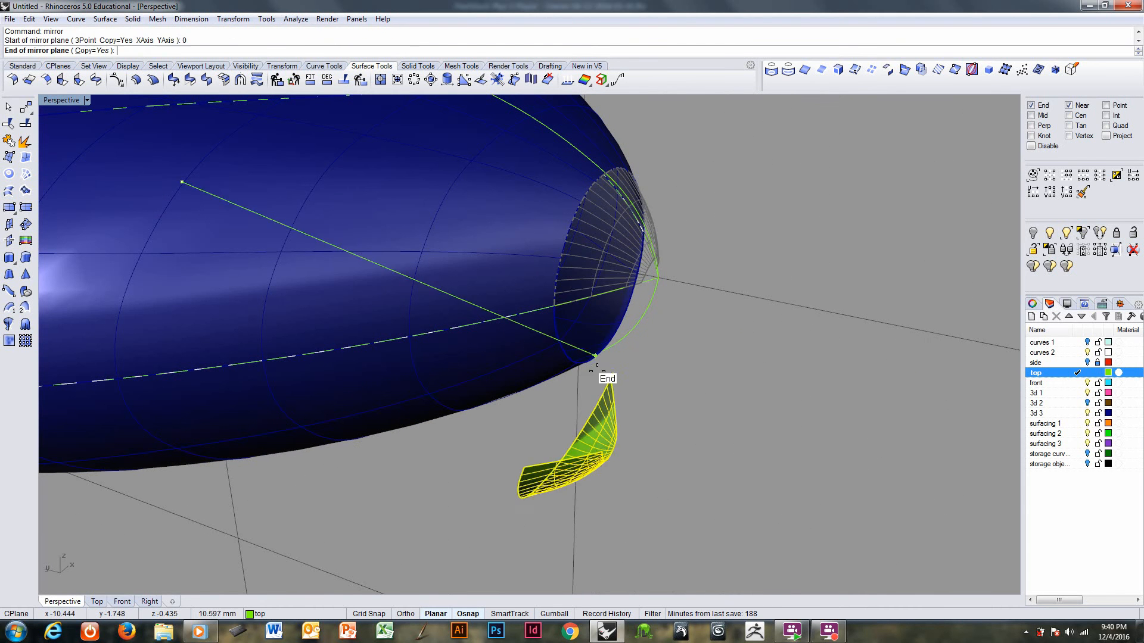
{"action": "left_click", "coordinate": [684, 368]}
{"action": "scroll", "coordinate": [680, 358], "scroll_direction": "up", "scroll_amount": 5}
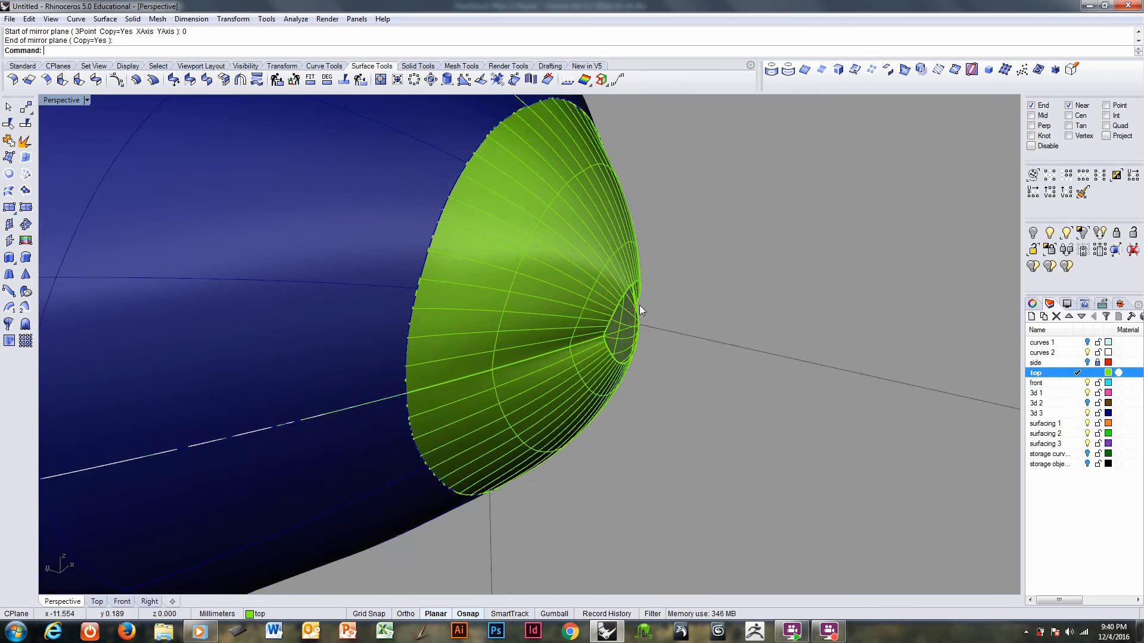
- Undo the mirror, the trim, the network surface and the helper extrusions, back to the open tip with its curves
{"action": "right_click_drag", "start_coordinate": [639, 305], "coordinate": [559, 322]}
{"action": "key", "text": "ctrl+z"}
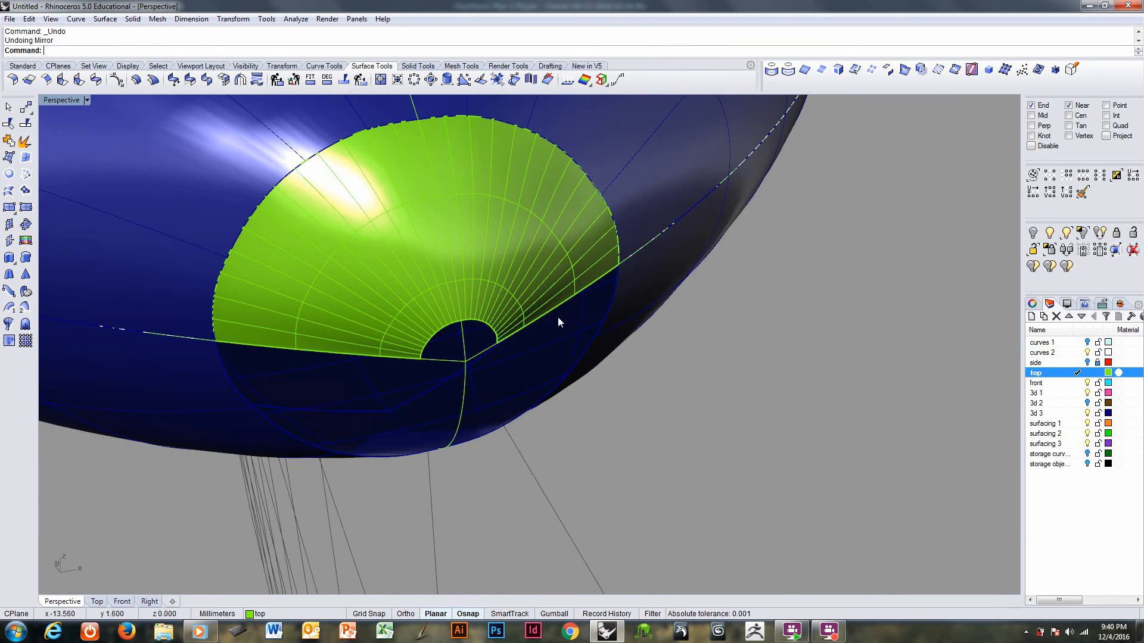
{"action": "key", "text": "ctrl+z"}
{"action": "key", "text": "ctrl+z"}
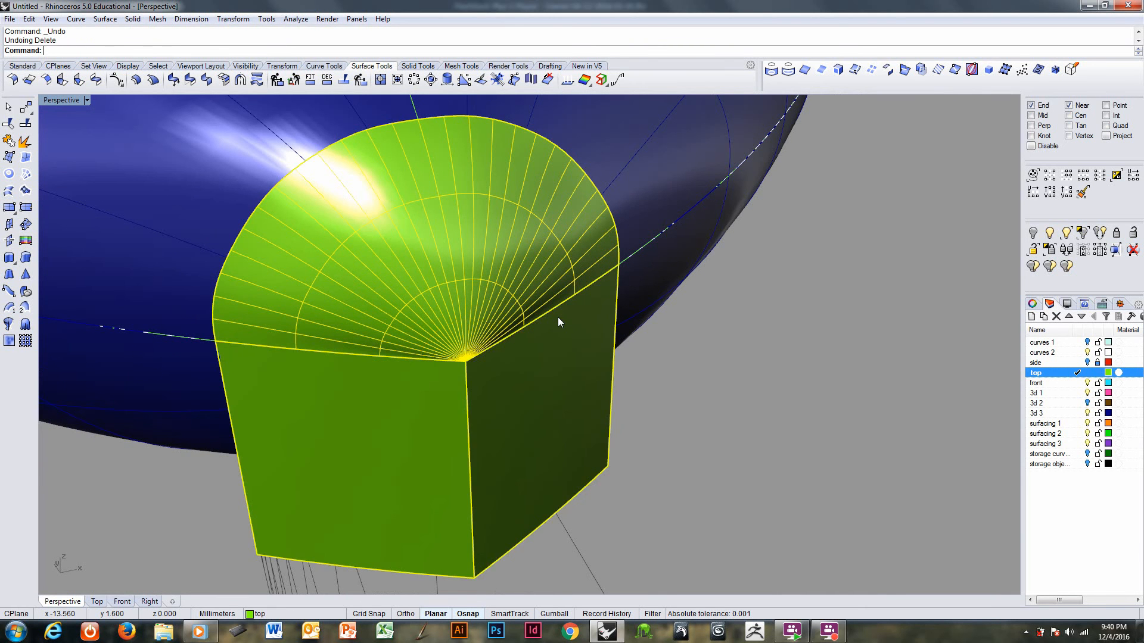
{"action": "key", "text": "ctrl+z"}
- Patch the tip opening from its two edges and the middle arc crossing it, with Adjust tangency and Automatic trim on
{"action": "right_click_drag", "start_coordinate": [558, 323], "coordinate": [613, 320]}
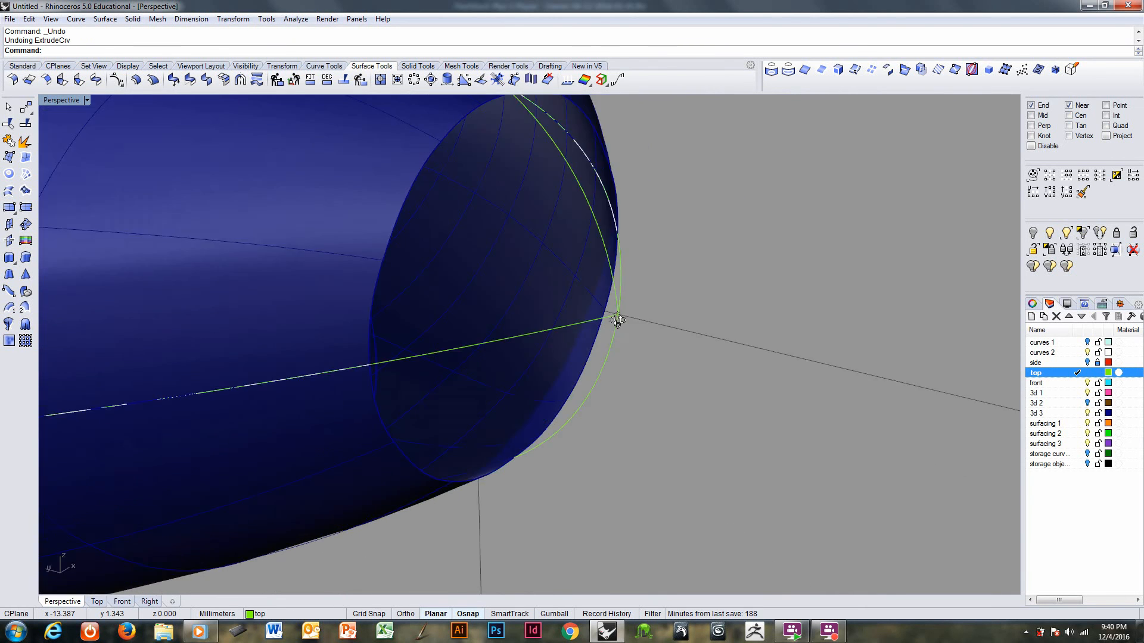
{"action": "scroll", "coordinate": [611, 340], "scroll_direction": "up", "scroll_amount": 3}
{"action": "scroll", "coordinate": [608, 342], "scroll_direction": "up", "scroll_amount": 2}
{"action": "right_click_drag", "start_coordinate": [627, 364], "coordinate": [616, 386]}
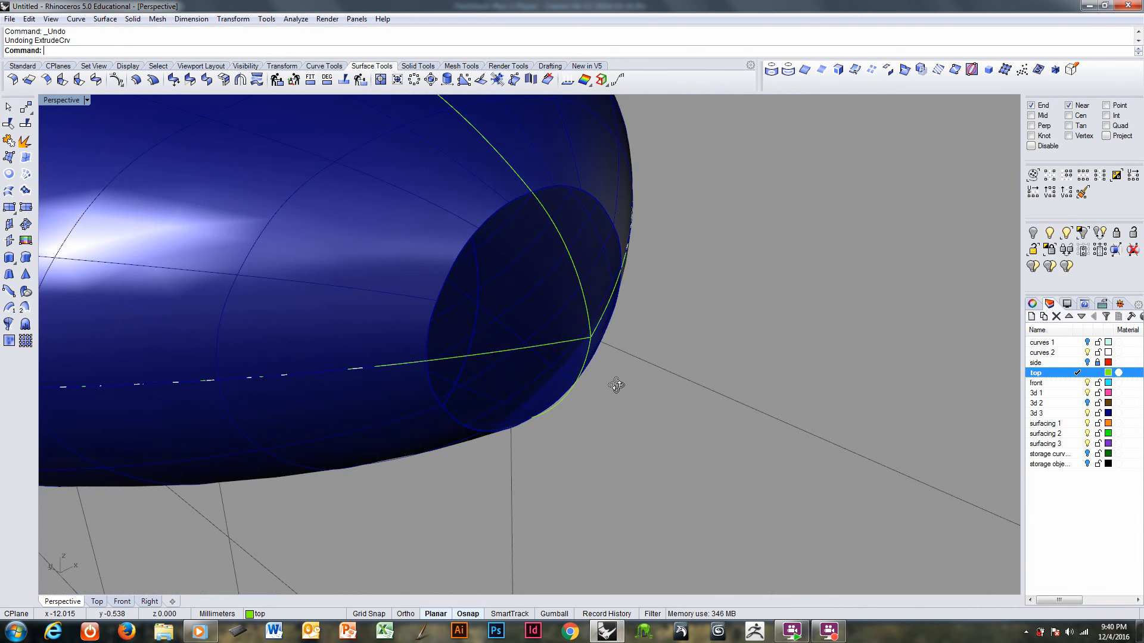
{"action": "left_click", "coordinate": [582, 277]}
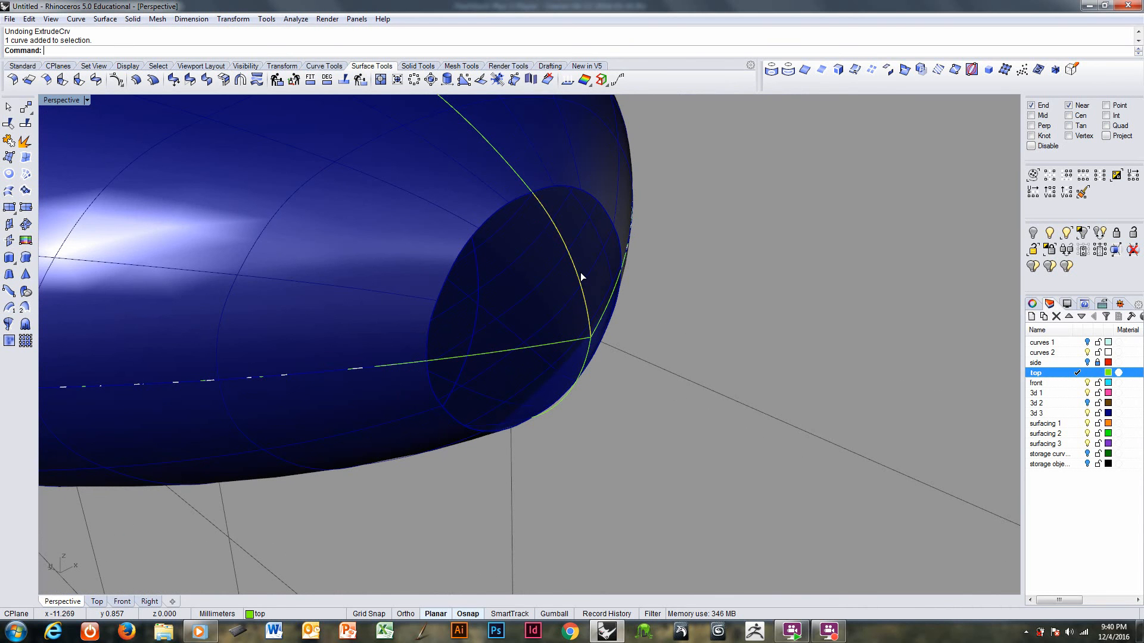
{"action": "left_click", "coordinate": [8, 191]}
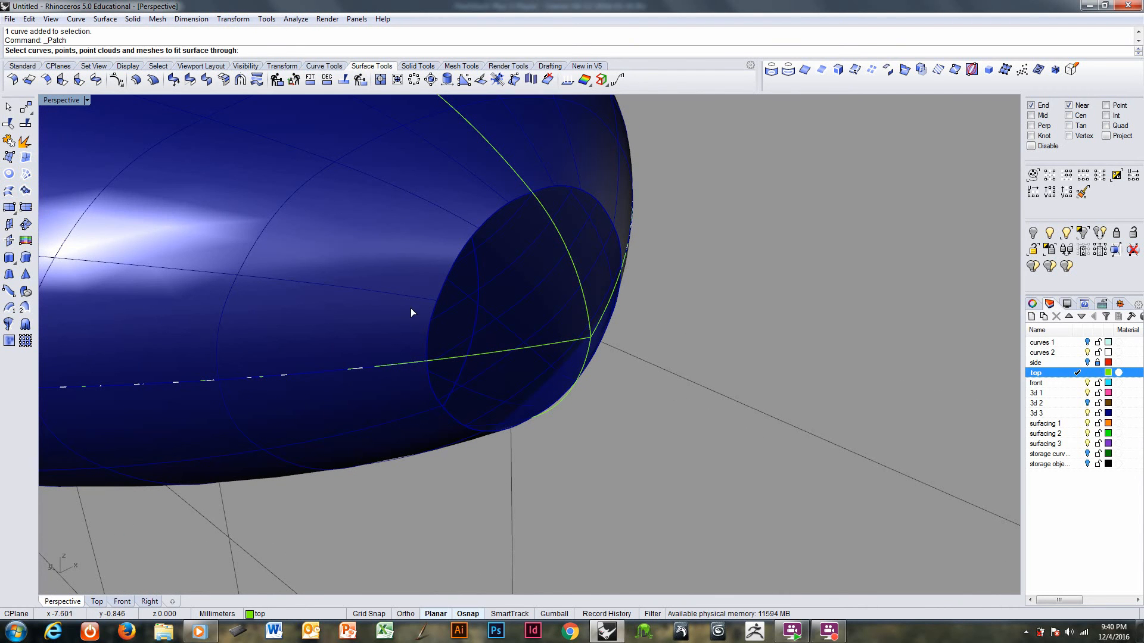
{"action": "left_click", "coordinate": [430, 321]}
{"action": "left_click", "coordinate": [446, 407]}
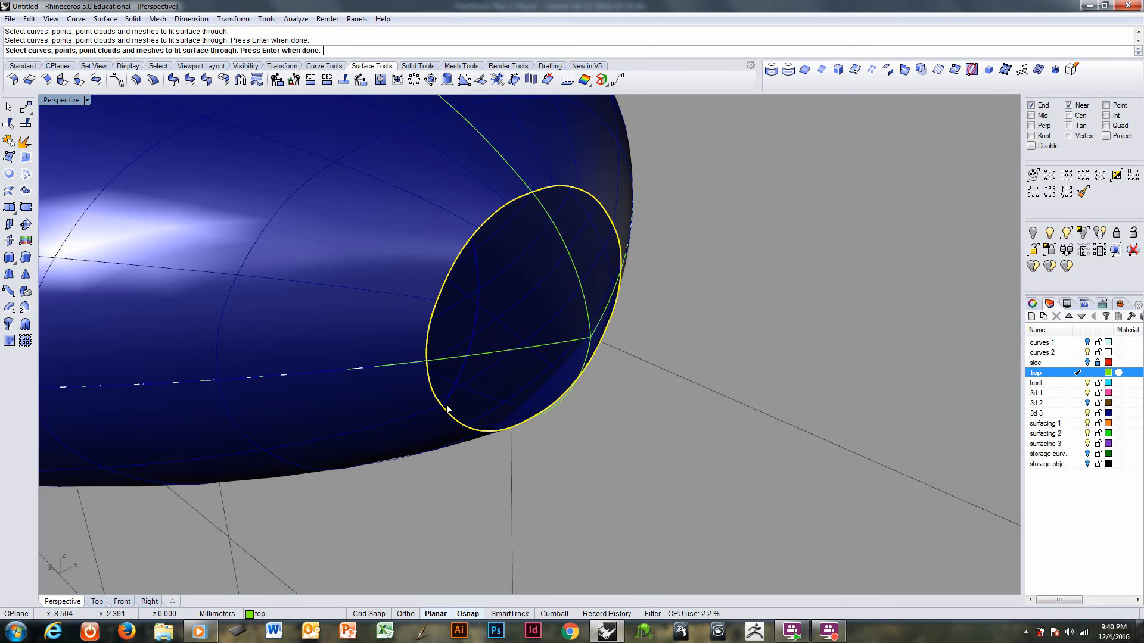
{"action": "left_click", "coordinate": [591, 312]}
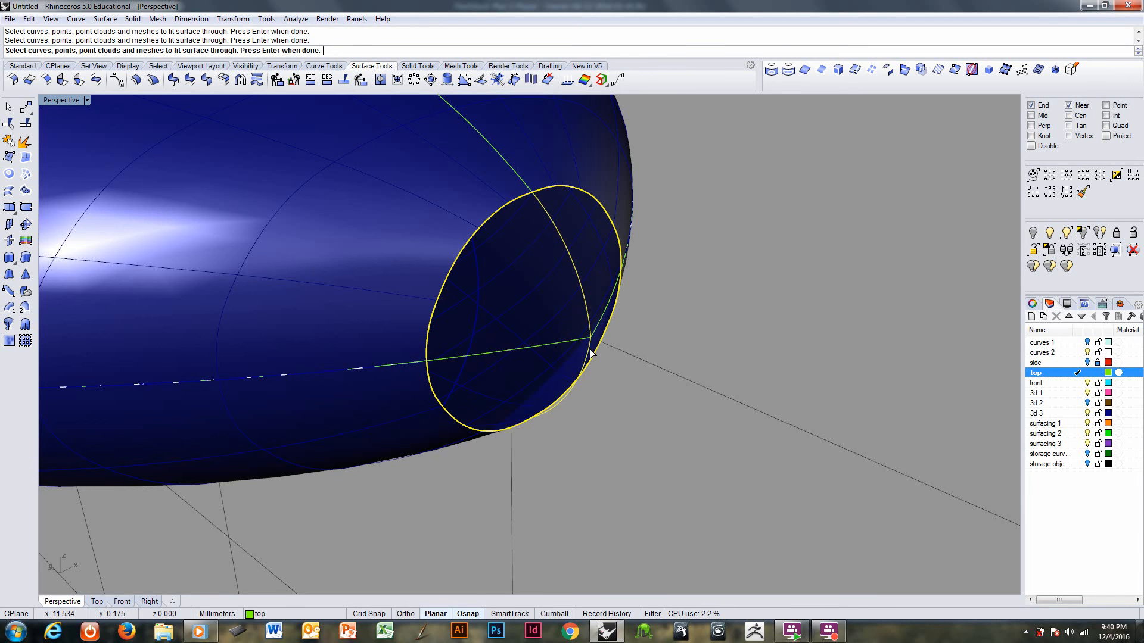
{"action": "right_click_drag", "start_coordinate": [590, 352], "coordinate": [667, 346]}
{"action": "key", "text": "Return"}
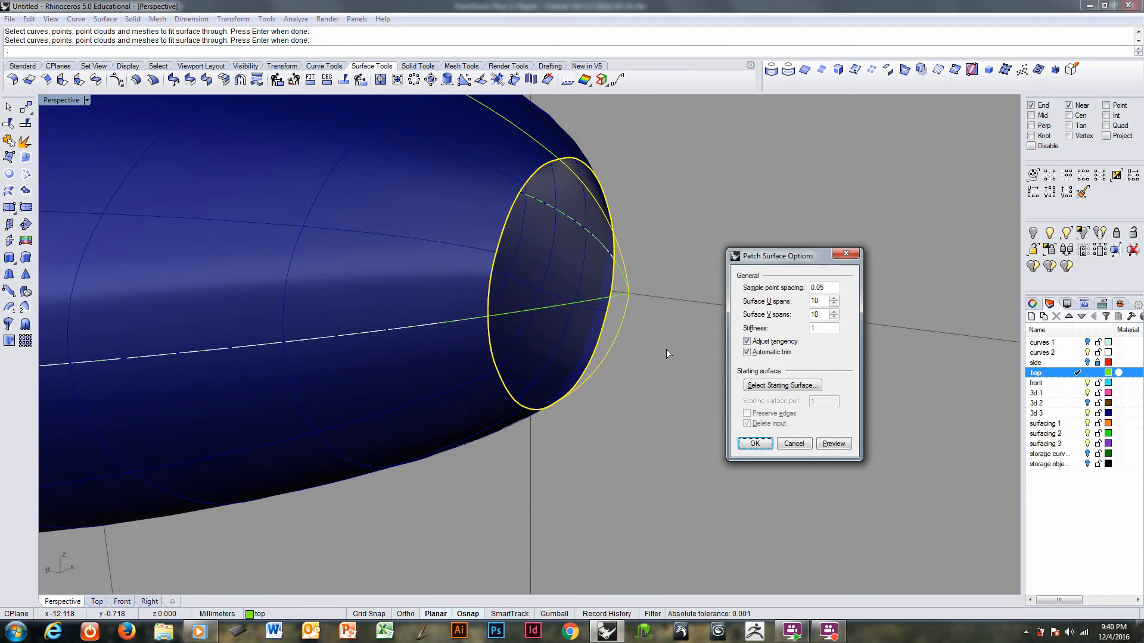
{"action": "key", "text": "Return"}
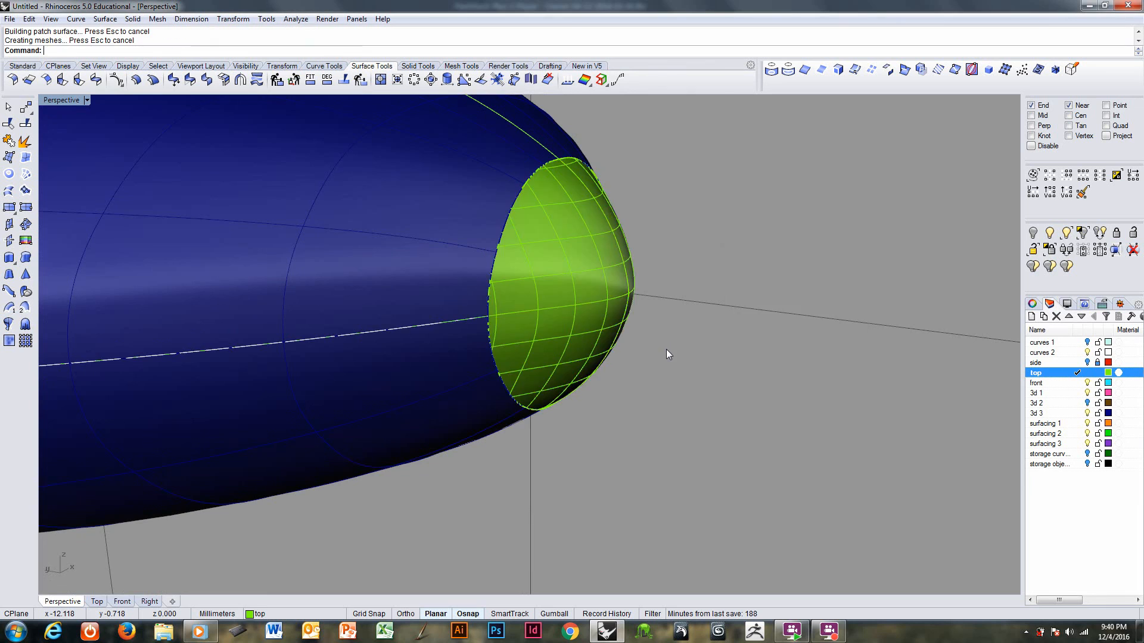
- Delete the patch surface from the tip opening and set the construction plane to Top
{"action": "right_click_drag", "start_coordinate": [666, 349], "coordinate": [634, 364]}
{"action": "left_click", "coordinate": [508, 424]}
{"action": "key", "text": "Delete"}
{"action": "right_click", "coordinate": [644, 380]}
- Delete the middle arc that spans the tip opening, keeping the two outline segments
{"action": "left_click", "coordinate": [634, 323]}
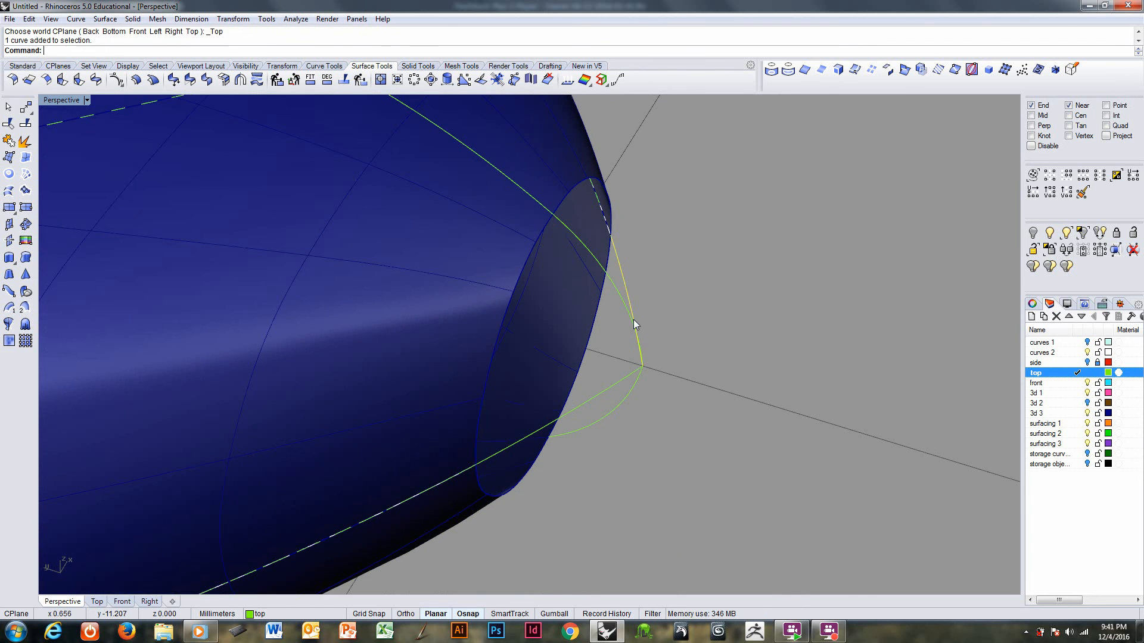
{"action": "left_click", "coordinate": [632, 318]}
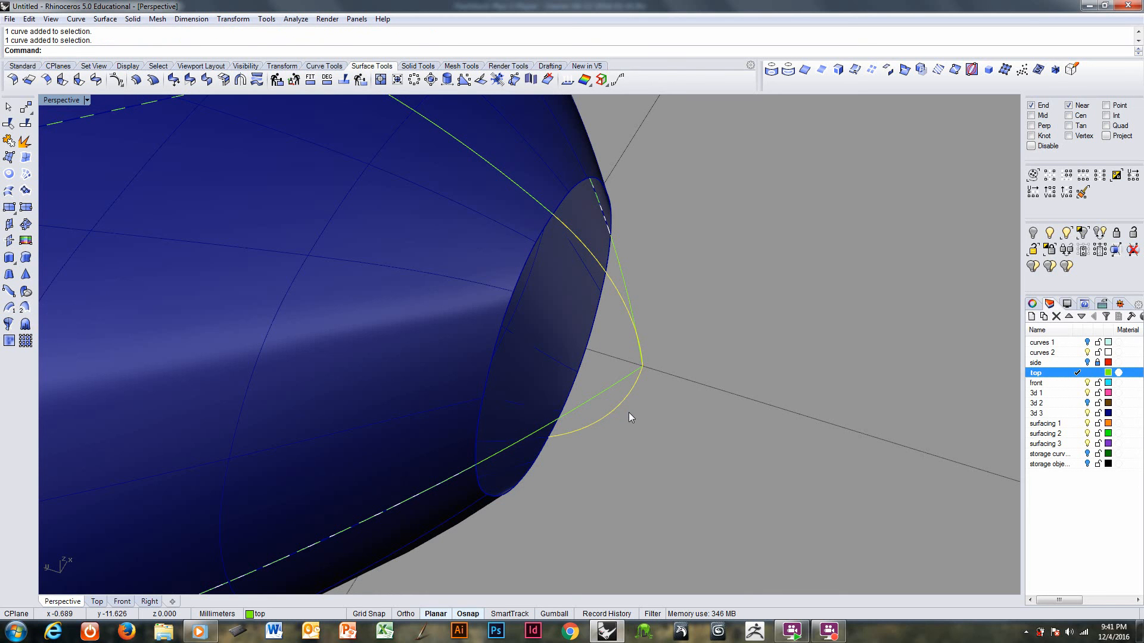
{"action": "key", "text": "Delete"}
- Draw a small circle centred on the point where the two outline segments meet at the tip
{"action": "left_click", "coordinate": [628, 387]}
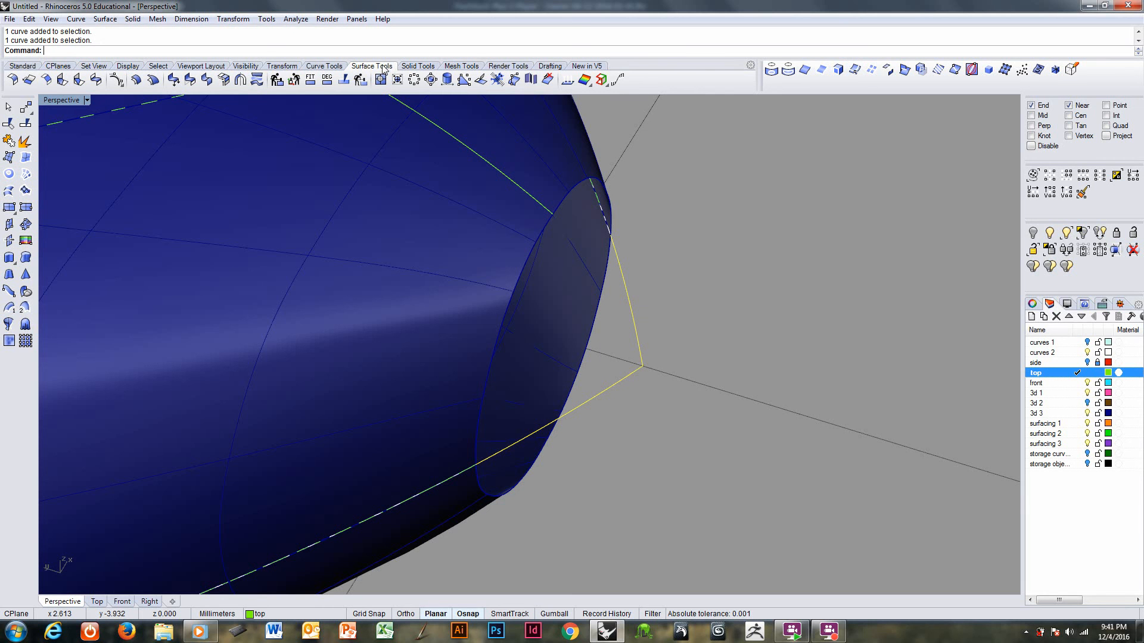
{"action": "left_click", "coordinate": [324, 66]}
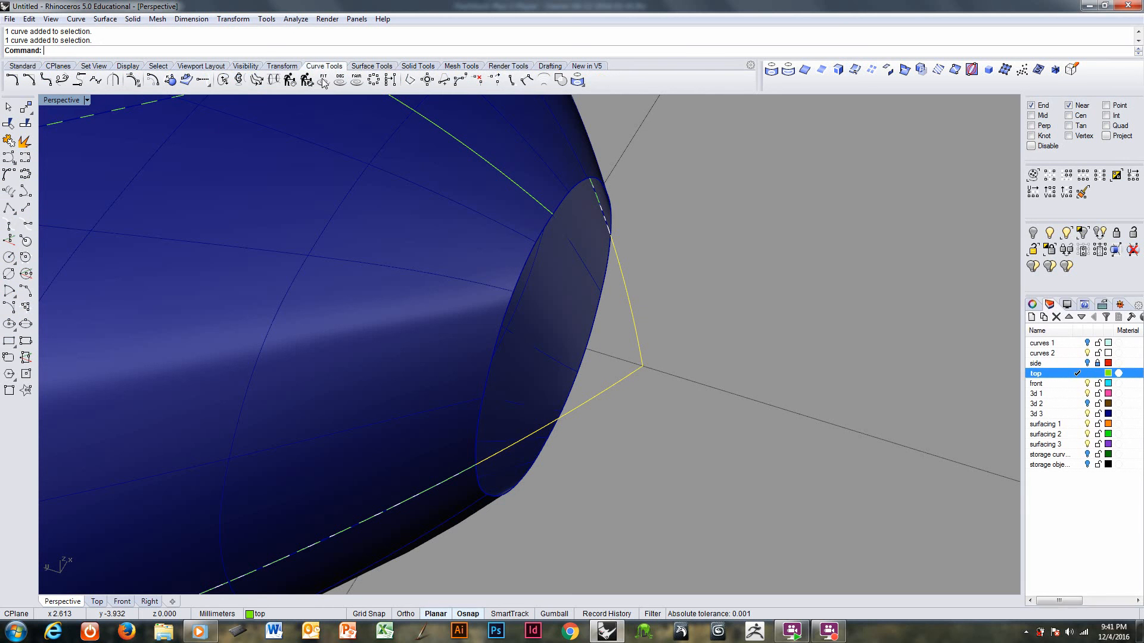
{"action": "left_click", "coordinate": [9, 257]}
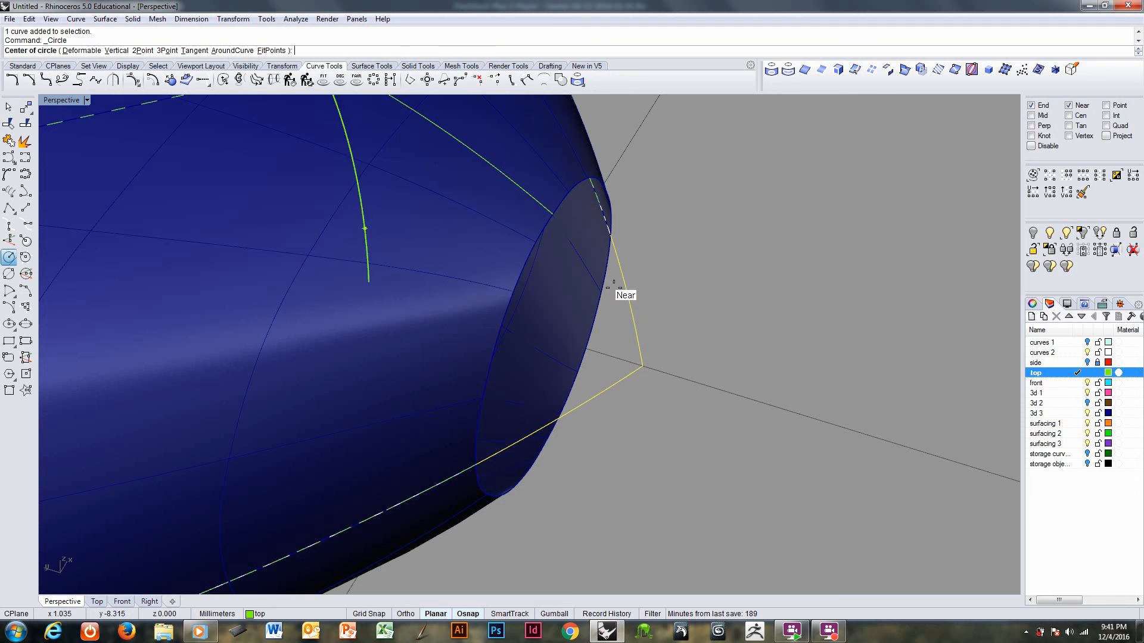
{"action": "left_click", "coordinate": [642, 366]}
{"action": "left_click", "coordinate": [657, 402]}
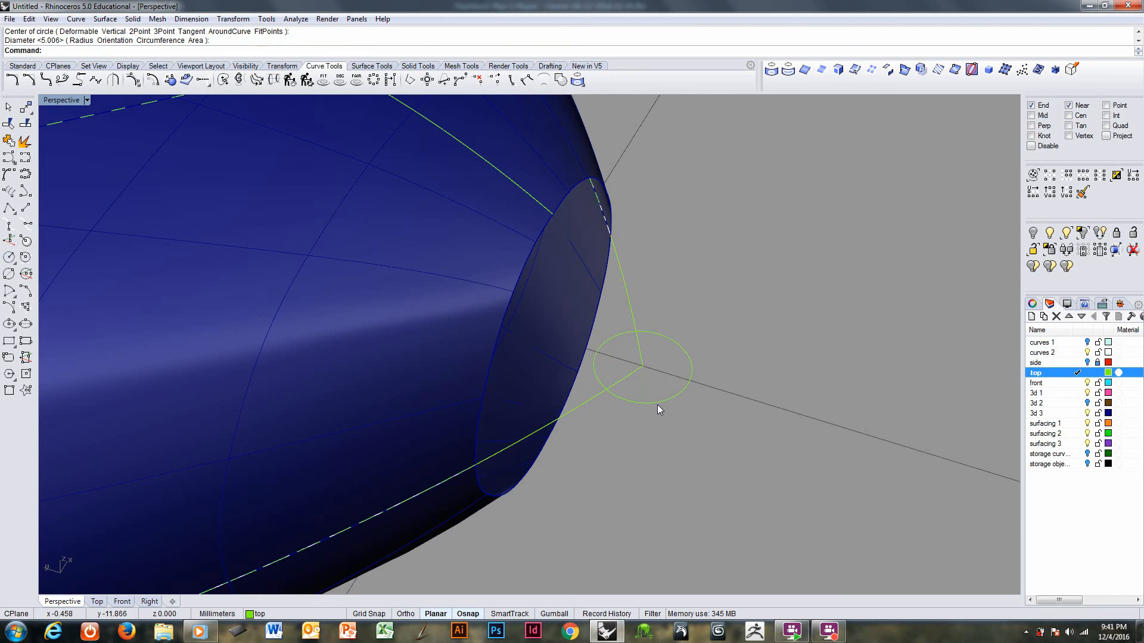
- Trim away both outline segment ends inside the circle, and delete the circle
{"action": "left_click", "coordinate": [657, 404]}
{"action": "left_click", "coordinate": [9, 123]}
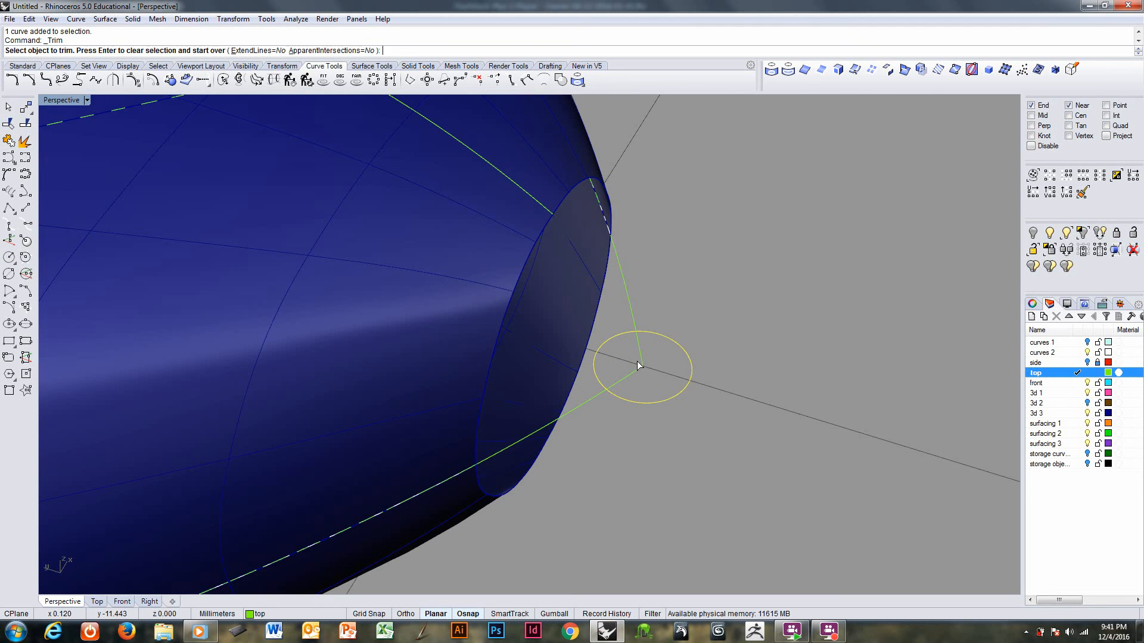
{"action": "left_click", "coordinate": [637, 371]}
{"action": "left_click", "coordinate": [642, 360]}
{"action": "key", "text": "Return"}
{"action": "key", "text": "Delete"}
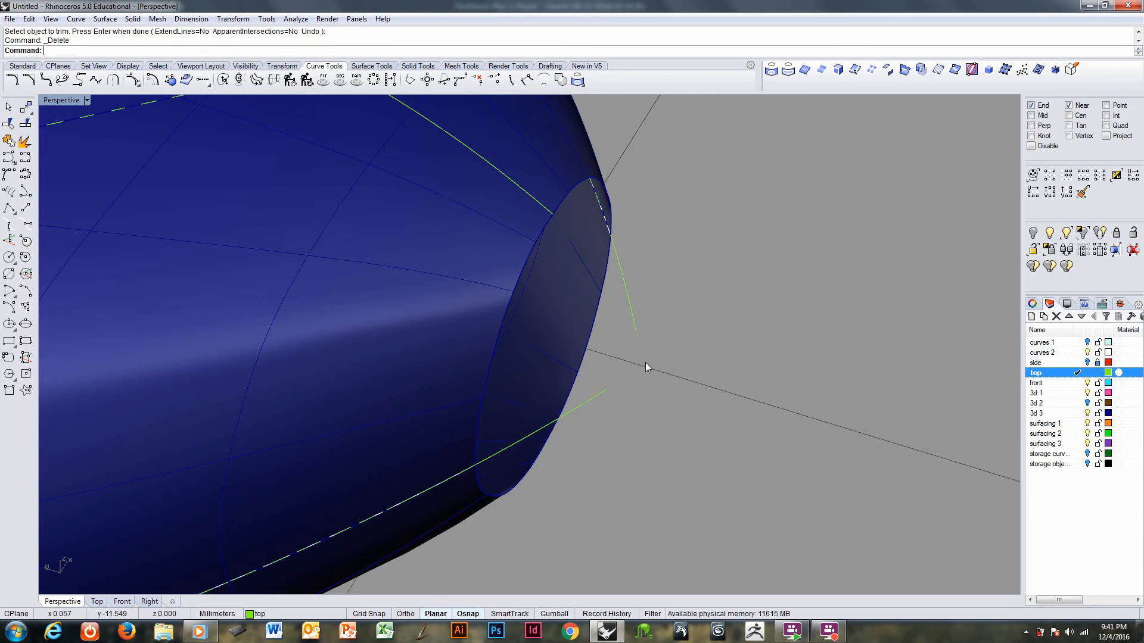
- Blend the two trimmed outline ends with Curvature continuity at both ends, pulling the middle control points outward symmetrically to shape a rounded tip
{"action": "left_click", "coordinate": [76, 18]}
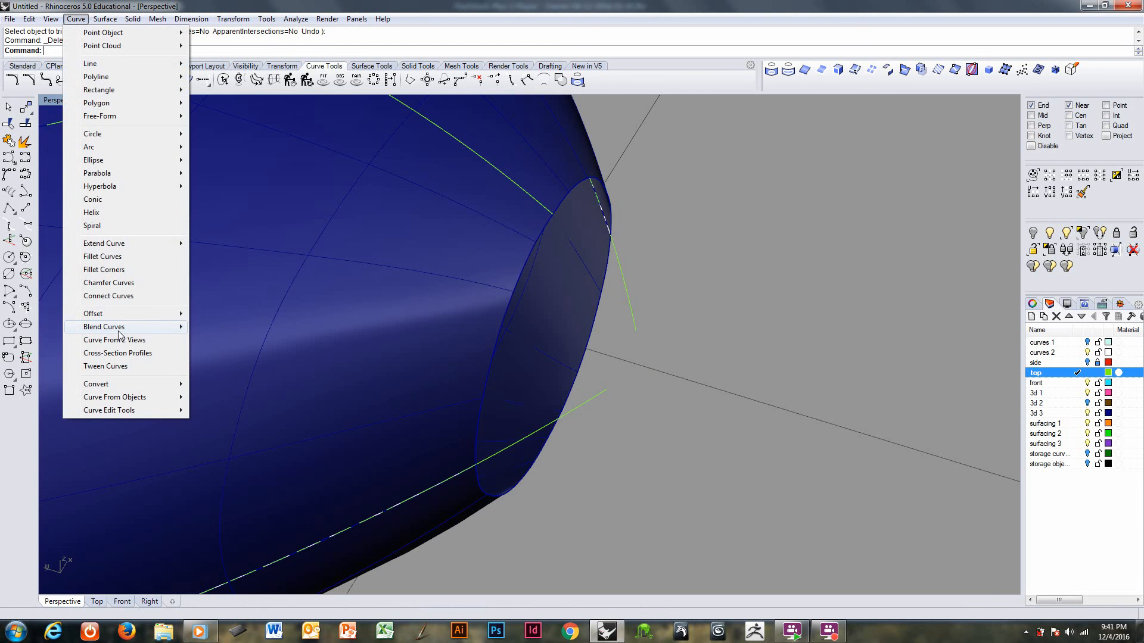
{"action": "mouse_move", "coordinate": [122, 327]}
{"action": "left_click", "coordinate": [241, 341]}
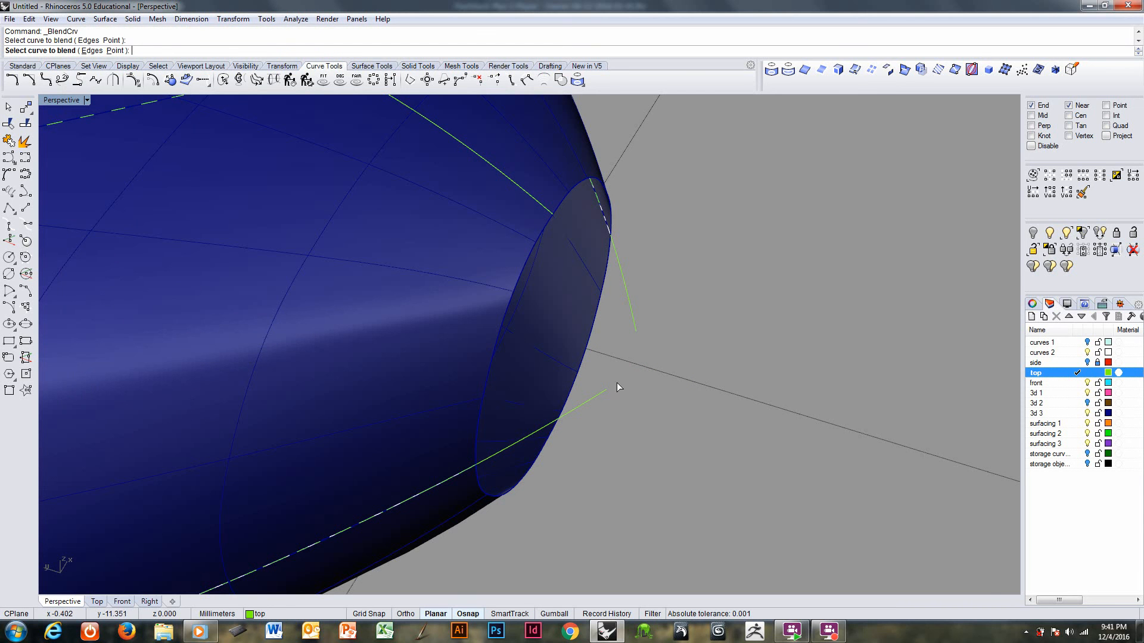
{"action": "left_click", "coordinate": [635, 328]}
{"action": "scroll", "coordinate": [648, 395], "scroll_direction": "up", "scroll_amount": 3}
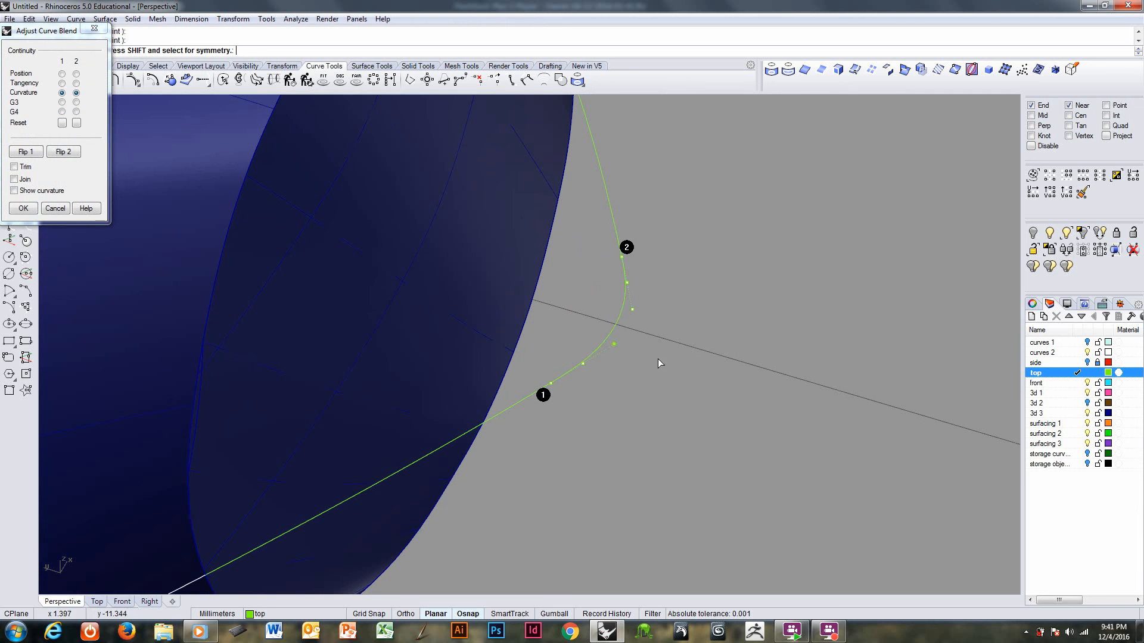
{"action": "left_click_drag", "start_coordinate": [614, 345], "coordinate": [634, 341], "text": "shift"}
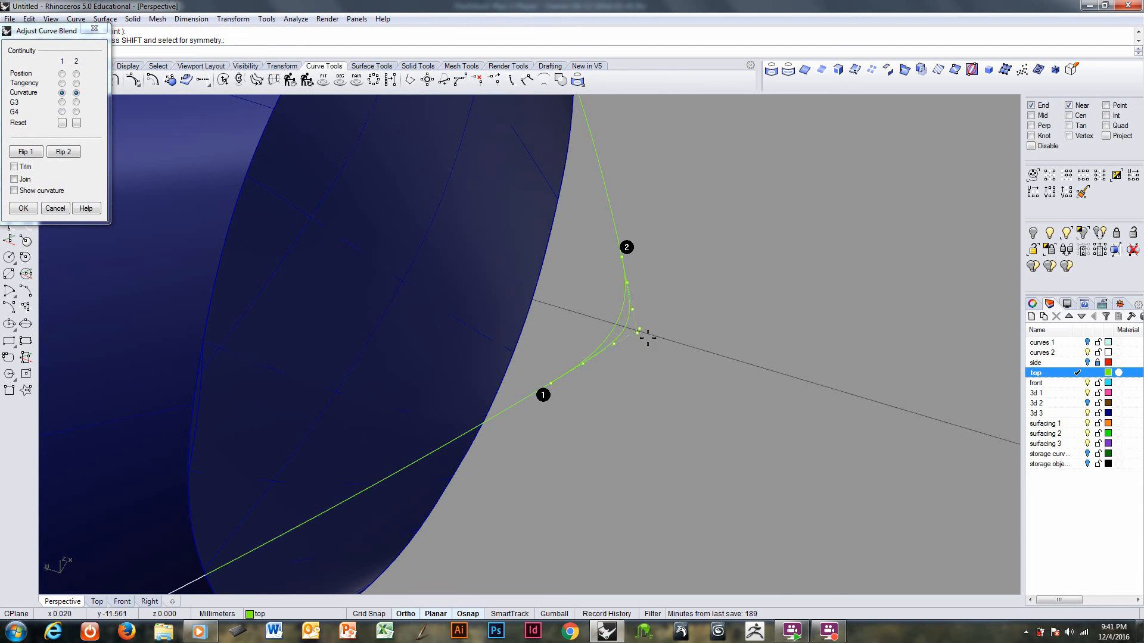
{"action": "left_click", "coordinate": [659, 337]}
{"action": "right_click", "coordinate": [658, 337]}
- Join the blend curve and the two outline segments at the tip into one curve
{"action": "scroll", "coordinate": [658, 337], "scroll_direction": "down", "scroll_amount": 7}
{"action": "right_click_drag", "start_coordinate": [658, 337], "coordinate": [634, 405]}
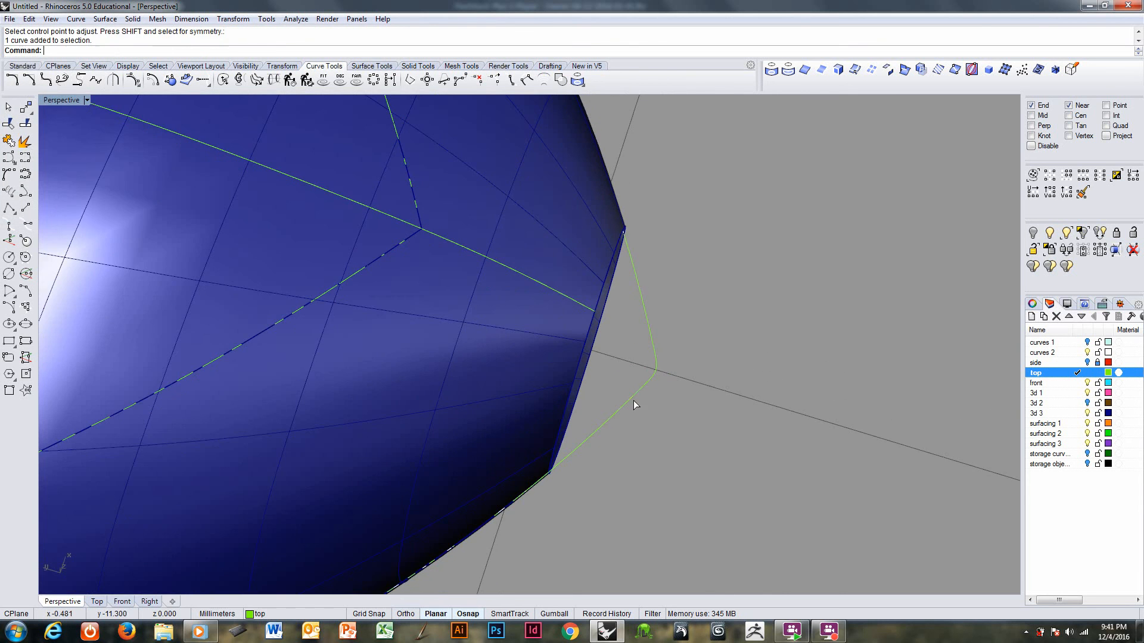
{"action": "left_click", "coordinate": [654, 350]}
{"action": "mouse_move", "coordinate": [660, 357]}
{"action": "right_mouse_down"}
{"action": "mouse_move", "coordinate": [679, 365]}
{"action": "mouse_move", "coordinate": [664, 358]}
{"action": "right_mouse_up"}
{"action": "left_click", "coordinate": [8, 141]}
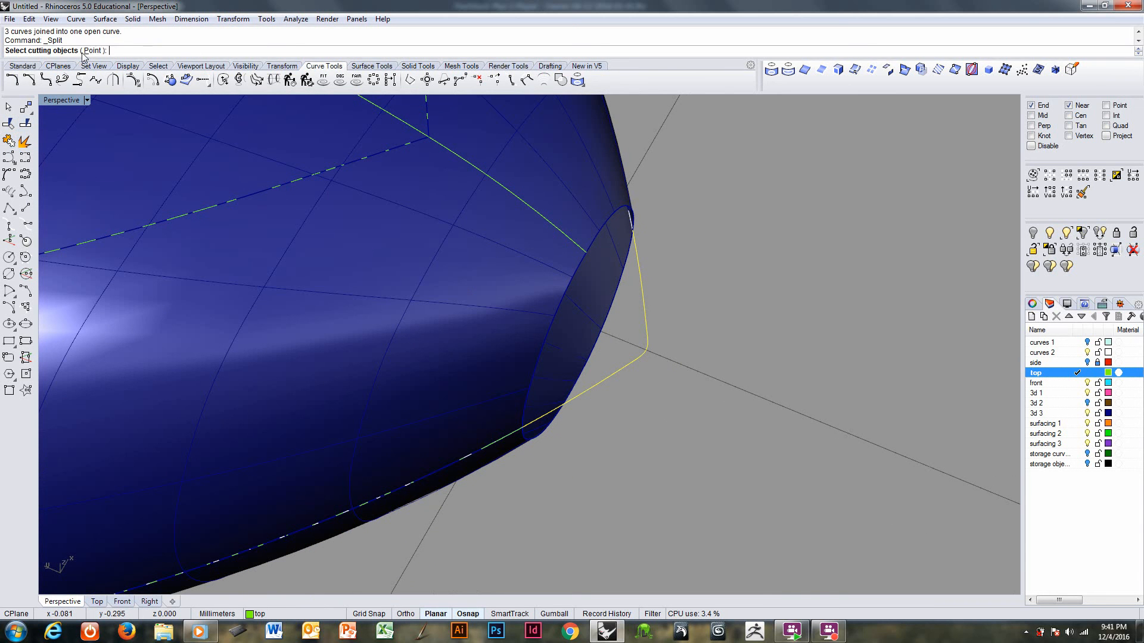
- Split the joined outline curve into two halves at its quadrant point at the tip
{"action": "left_click", "coordinate": [87, 50]}
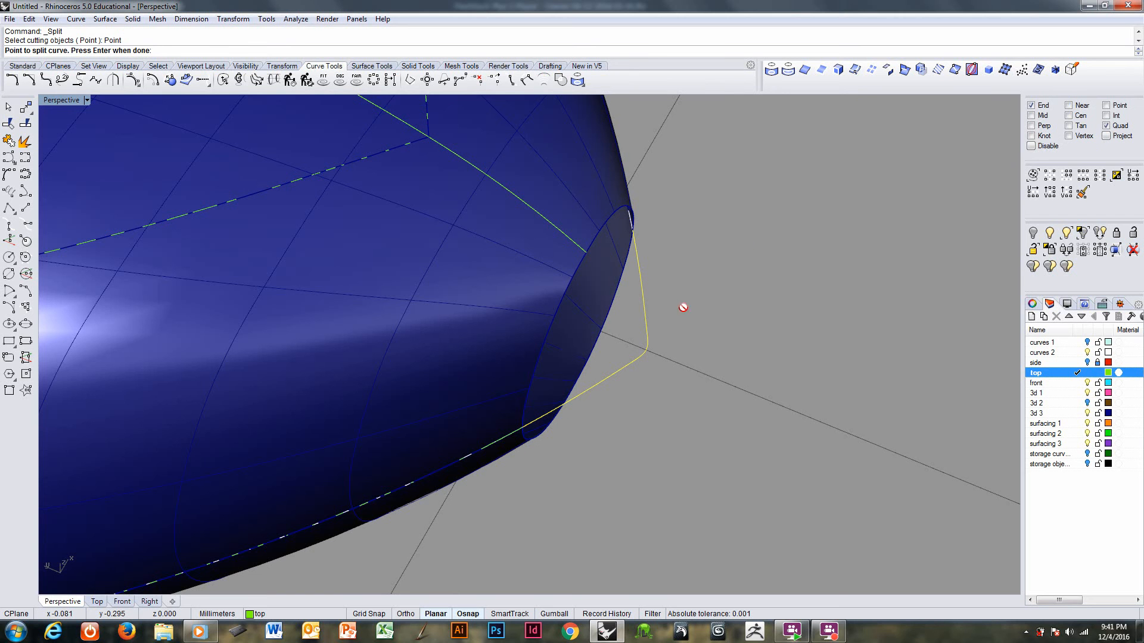
{"action": "left_click", "coordinate": [648, 351]}
{"action": "key", "text": "Return"}
{"action": "right_click_drag", "start_coordinate": [651, 363], "coordinate": [615, 338]}
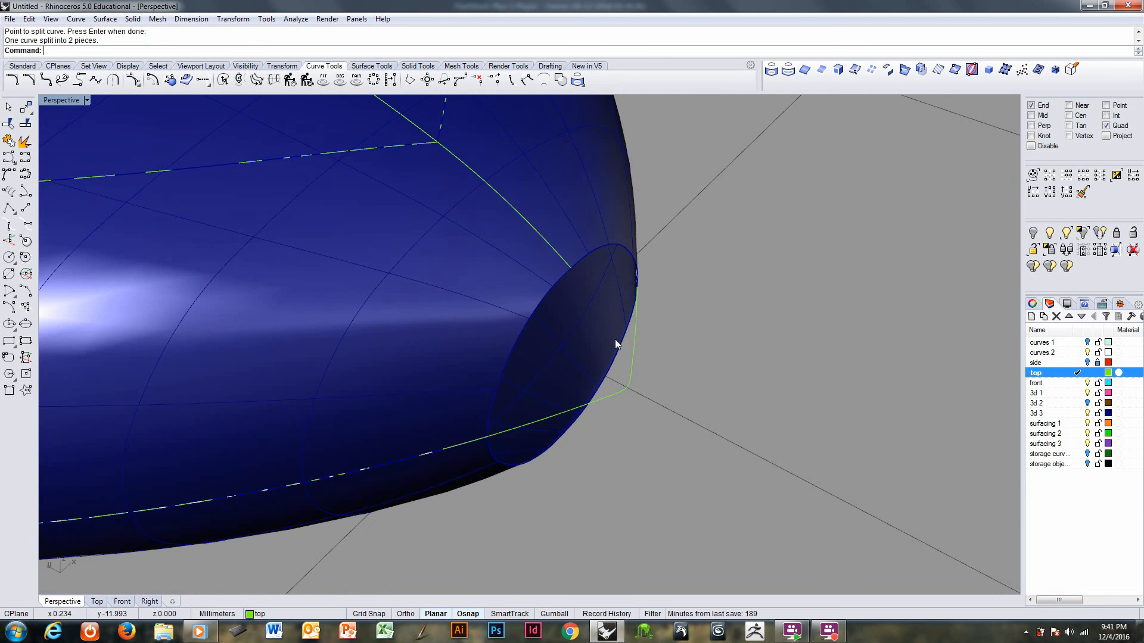
- Extend the central ridge curve with an arc to the split point at the tip, and explode it into separate segments
{"action": "left_click", "coordinate": [75, 18]}
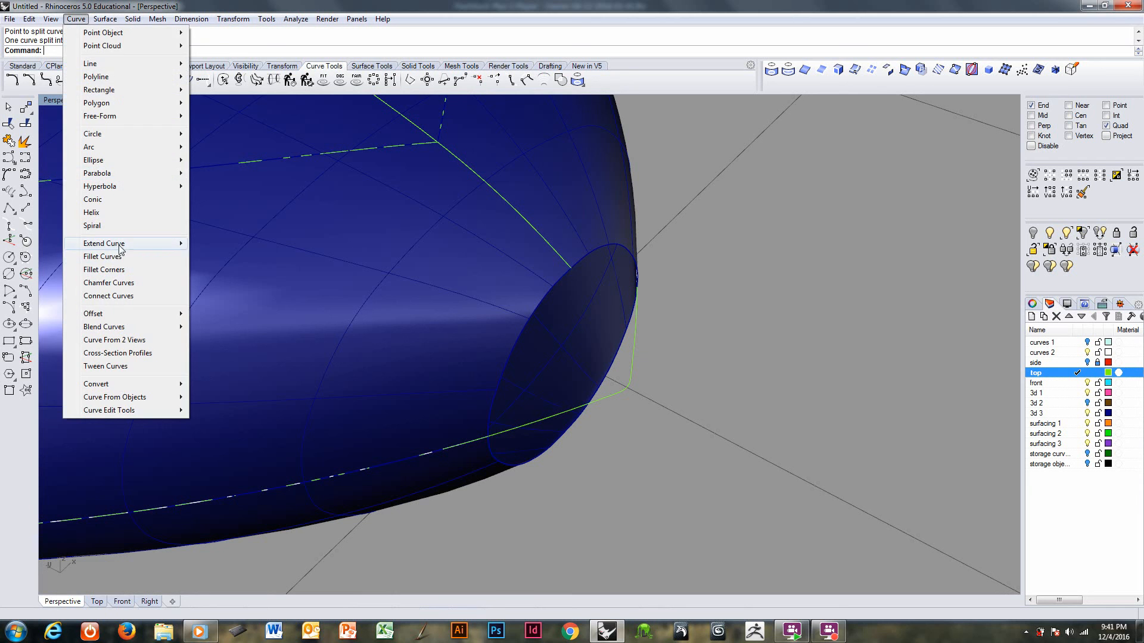
{"action": "mouse_move", "coordinate": [122, 244]}
{"action": "left_click", "coordinate": [228, 295]}
{"action": "left_click", "coordinate": [561, 259]}
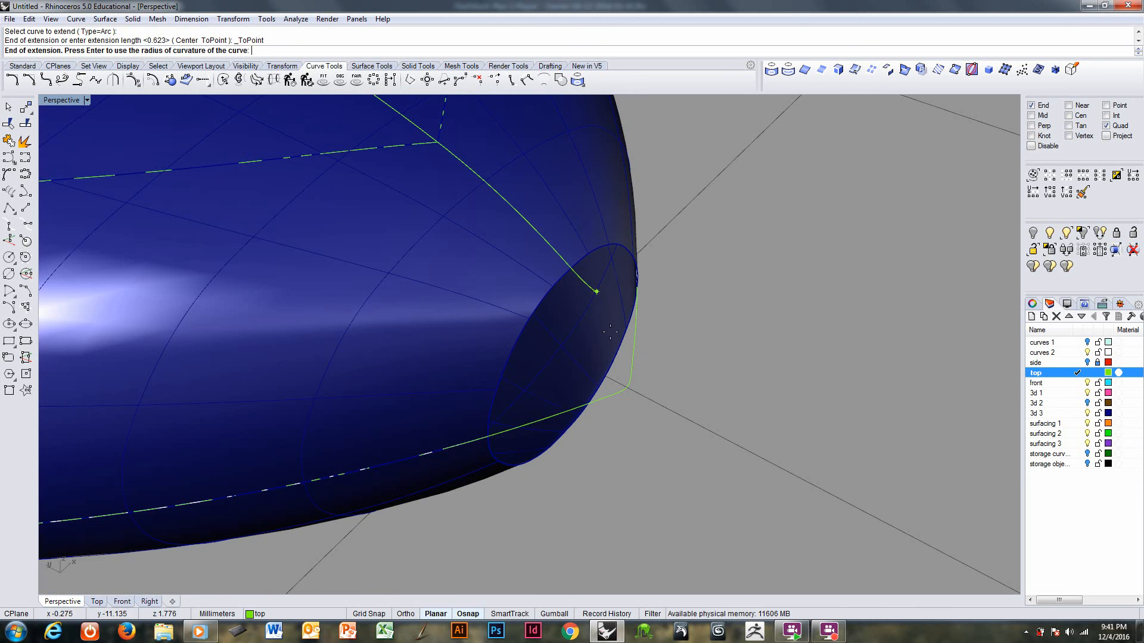
{"action": "left_click", "coordinate": [623, 376]}
{"action": "key", "text": "Return"}
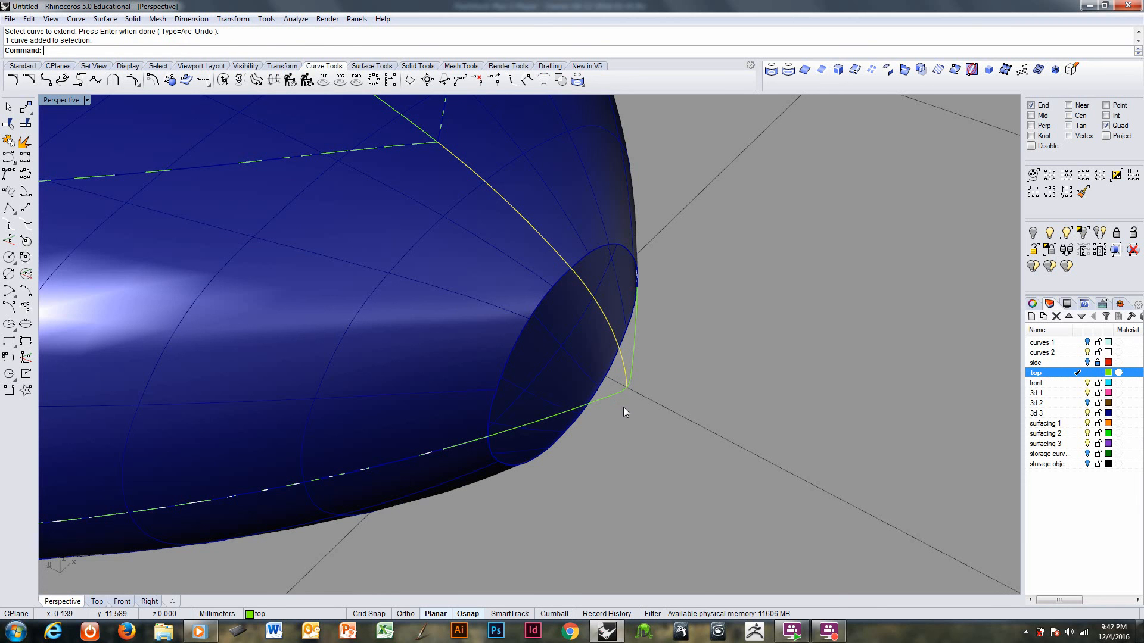
{"action": "left_click", "coordinate": [25, 140]}
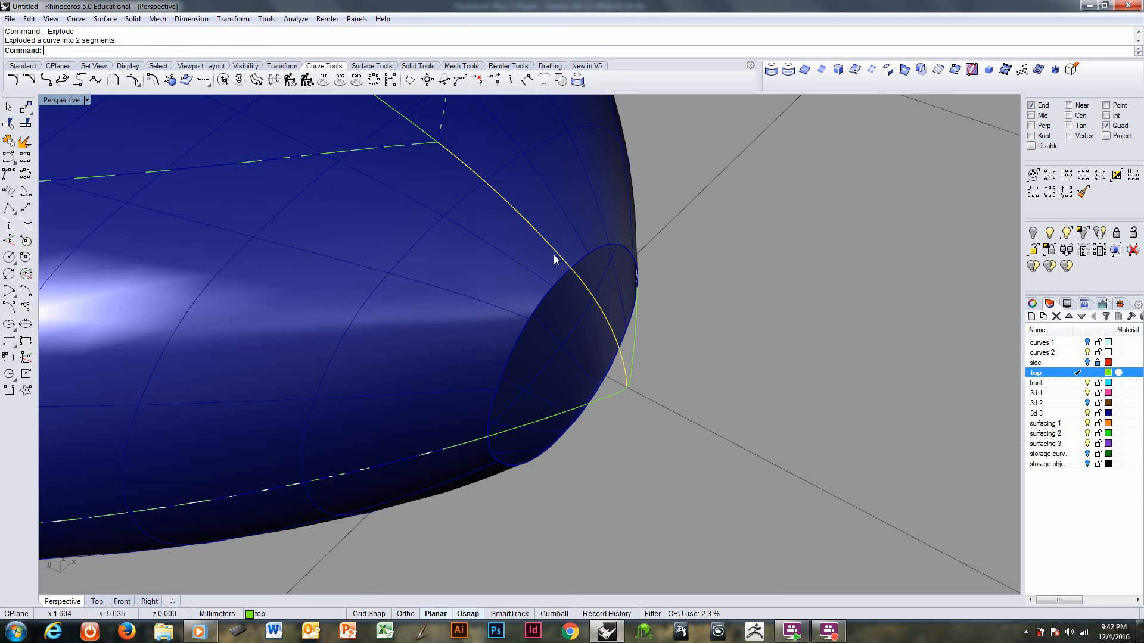
- Mirror a copy of the arc extension to the underside of the tip, with the mirror plane starting at 0 and constrained orthogonally
{"action": "left_click", "coordinate": [599, 312]}
{"action": "right_click_drag", "start_coordinate": [619, 304], "coordinate": [642, 307]}
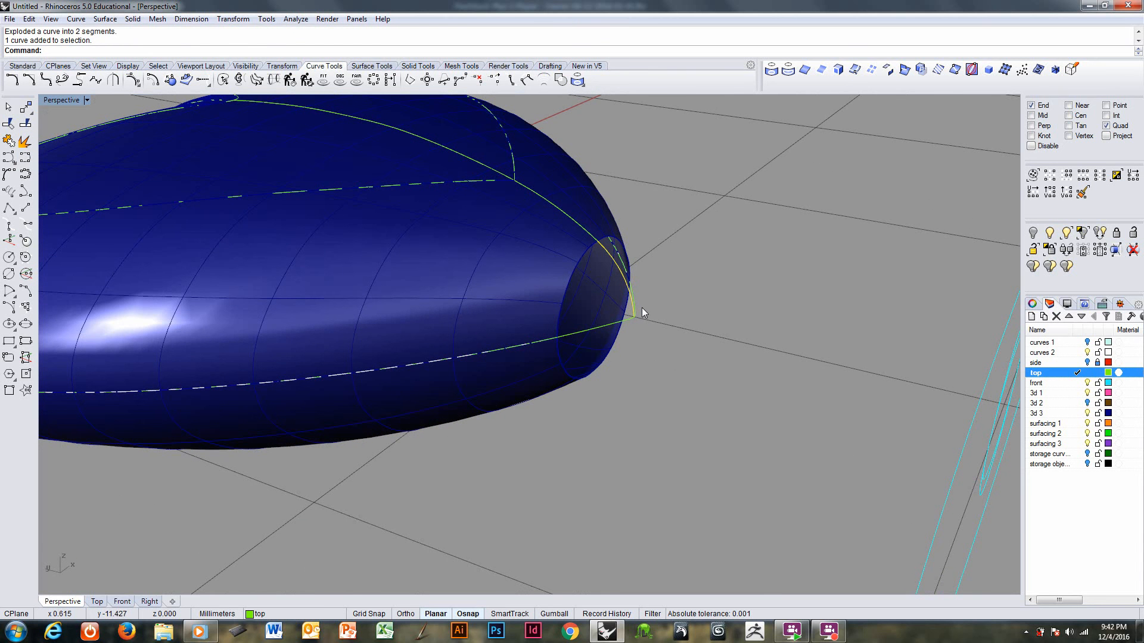
{"action": "type", "text": "mirror"}
{"action": "key", "text": "Return"}
{"action": "type", "text": "0"}
{"action": "key", "text": "Return"}
{"action": "key", "text": "F8"}
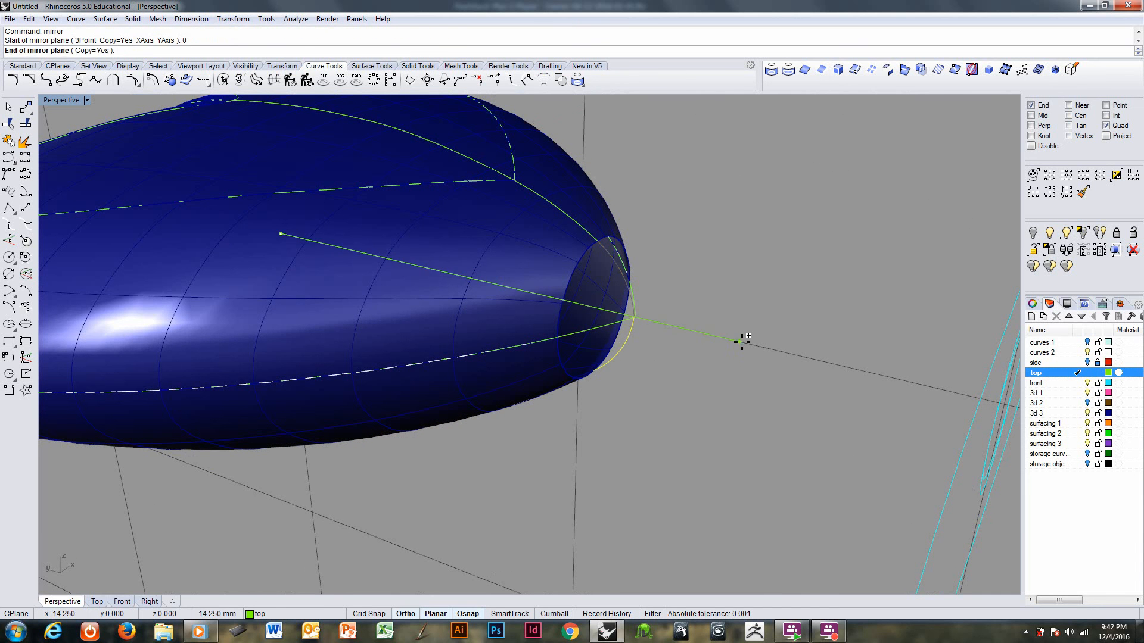
{"action": "left_click", "coordinate": [741, 342], "text": "shift"}
- Patch the open tip through both opening edges and the tip curves, using 10 U and V spans, Adjust tangency and Automatic trim
{"action": "right_click_drag", "start_coordinate": [647, 352], "coordinate": [606, 314]}
{"action": "scroll", "coordinate": [606, 314], "scroll_direction": "up", "scroll_amount": 3}
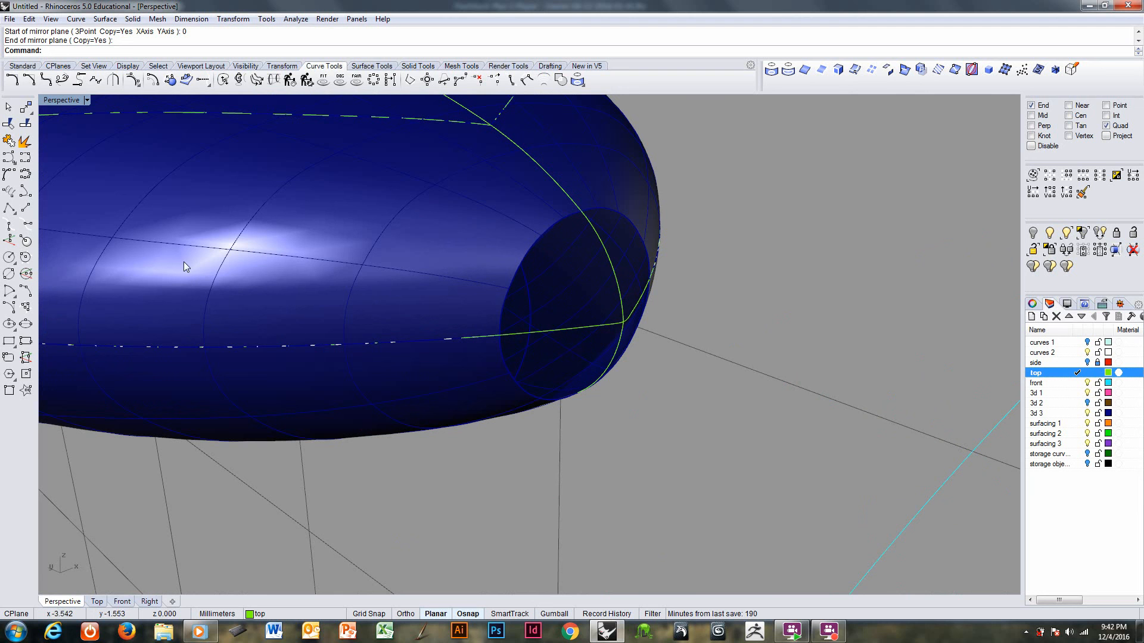
{"action": "left_click", "coordinate": [365, 67]}
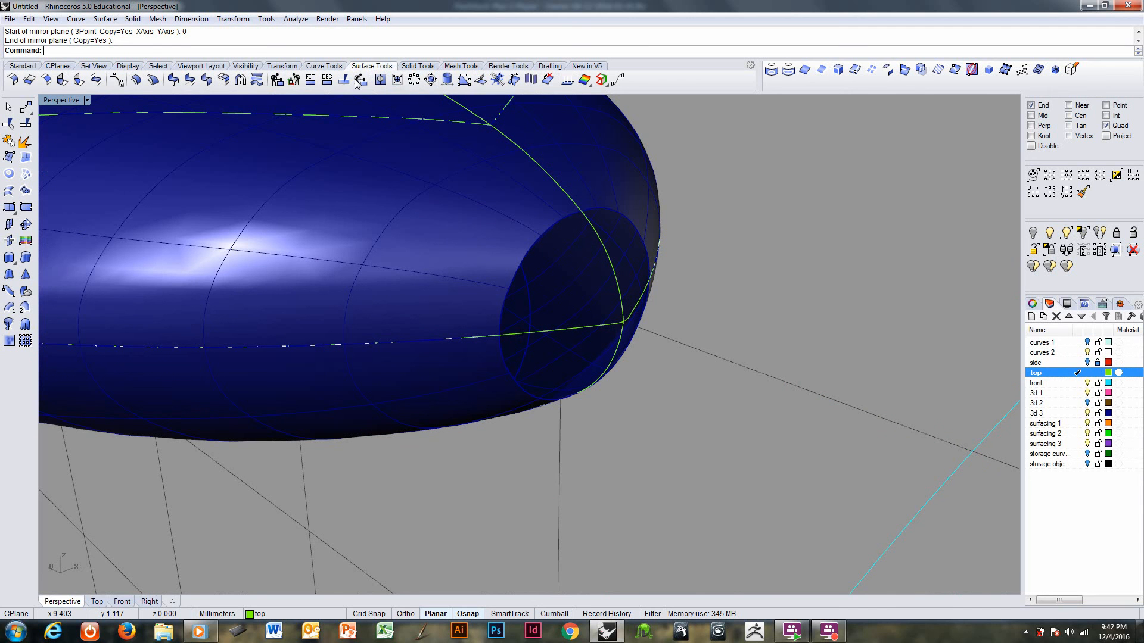
{"action": "left_click", "coordinate": [25, 192]}
{"action": "scroll", "coordinate": [516, 319], "scroll_direction": "up", "scroll_amount": 3}
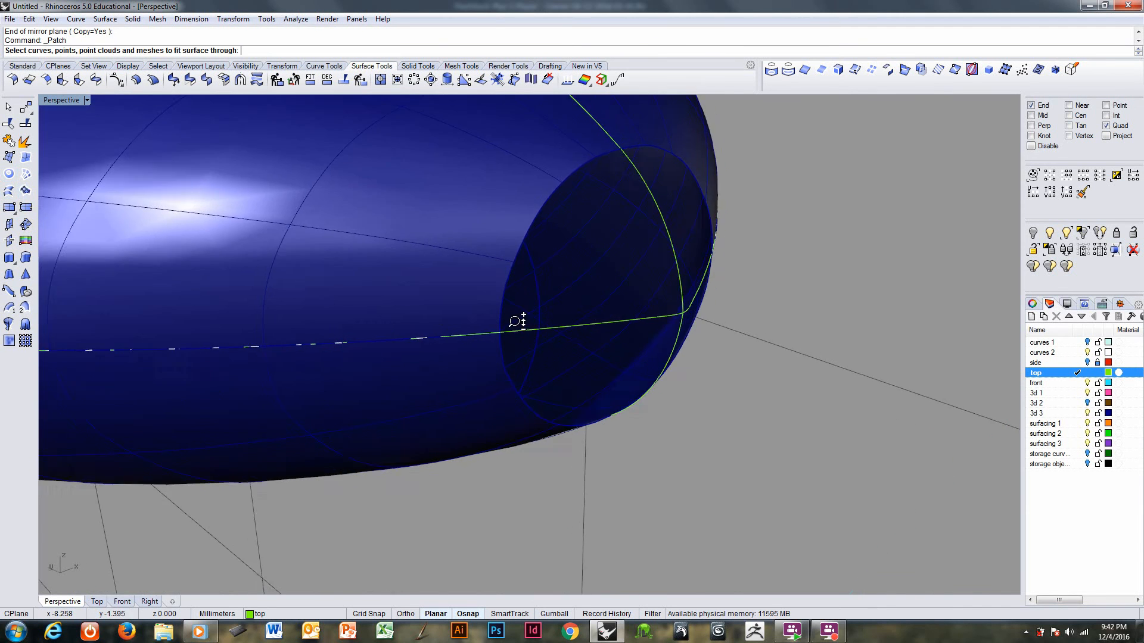
{"action": "left_click", "coordinate": [506, 371]}
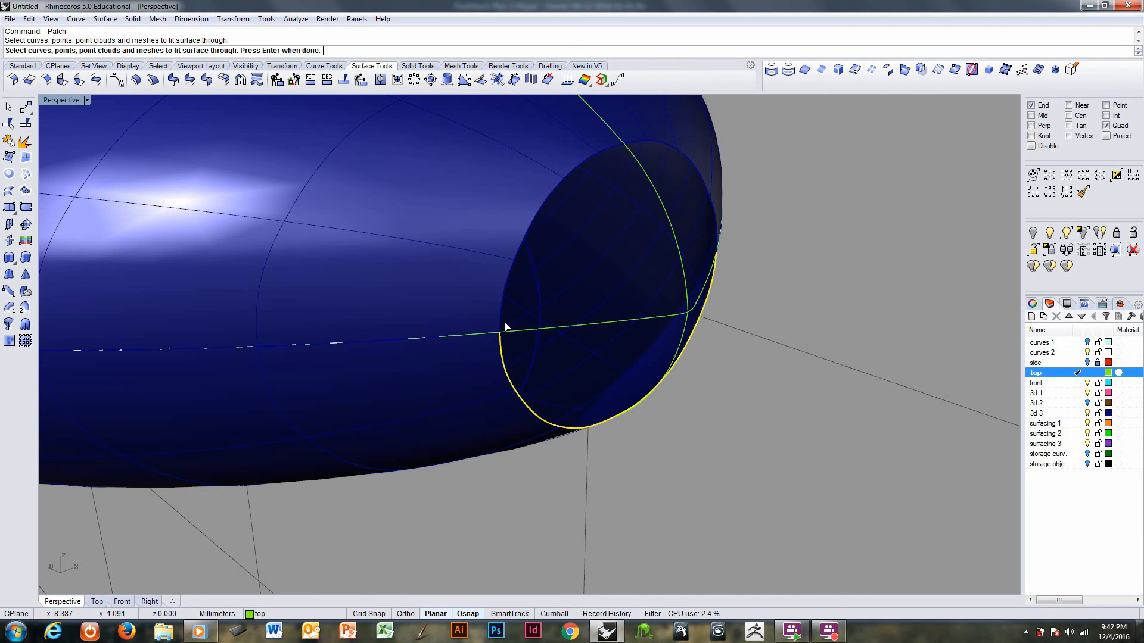
{"action": "left_click", "coordinate": [501, 321]}
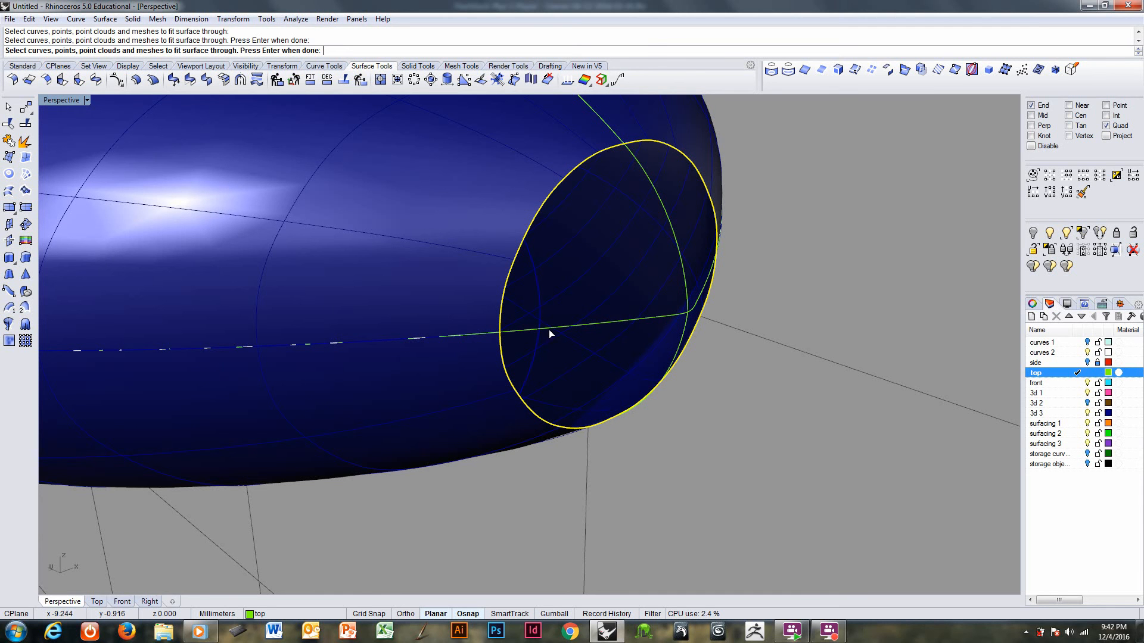
{"action": "left_click", "coordinate": [686, 286]}
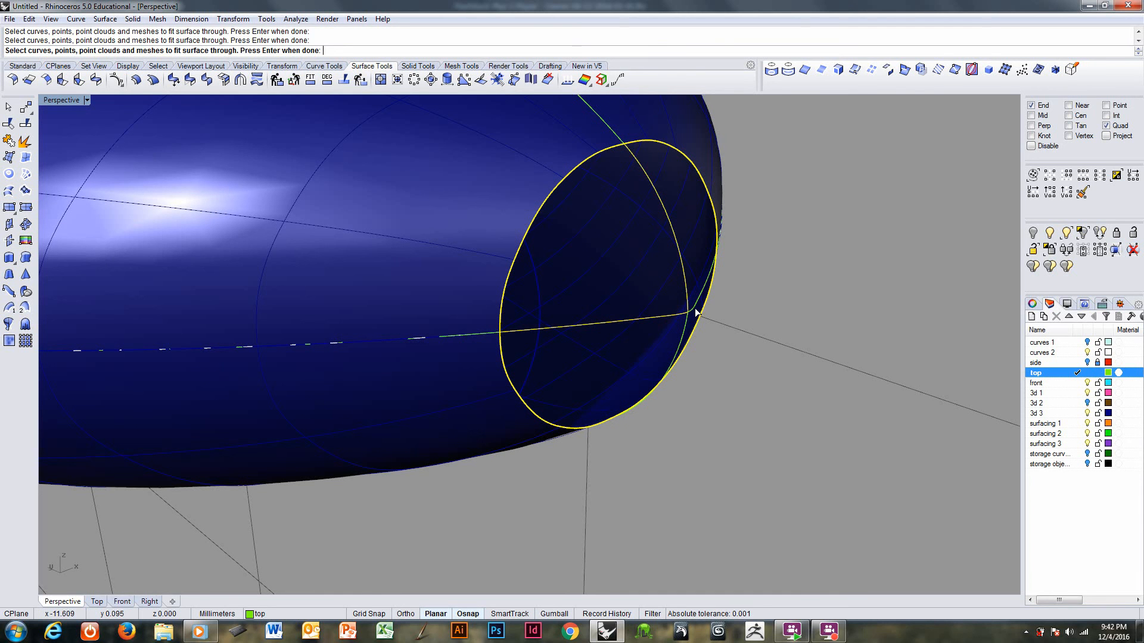
{"action": "key", "text": "Return"}
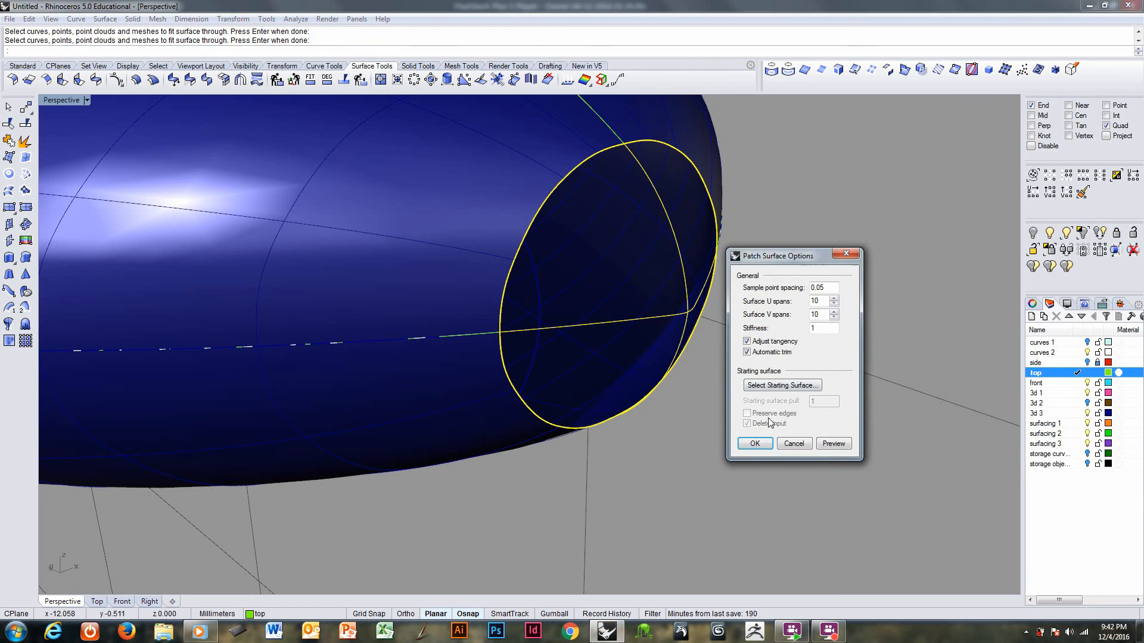
{"action": "left_click", "coordinate": [757, 444]}
{"action": "right_click_drag", "start_coordinate": [724, 424], "coordinate": [650, 349]}
{"action": "left_click", "coordinate": [616, 257]}
{"action": "left_click", "coordinate": [514, 294]}
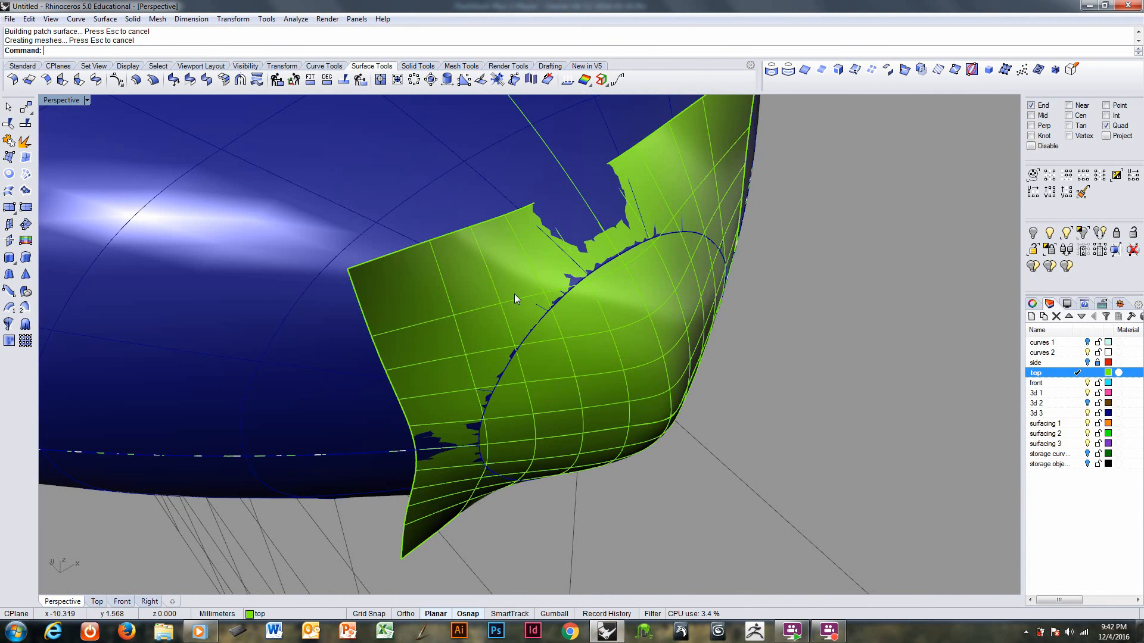
- Duplicate both edges of the tip opening and join them into one closed curve
{"action": "left_click", "coordinate": [804, 70]}
{"action": "left_click", "coordinate": [666, 237]}
{"action": "right_click_drag", "start_coordinate": [667, 235], "coordinate": [487, 407]}
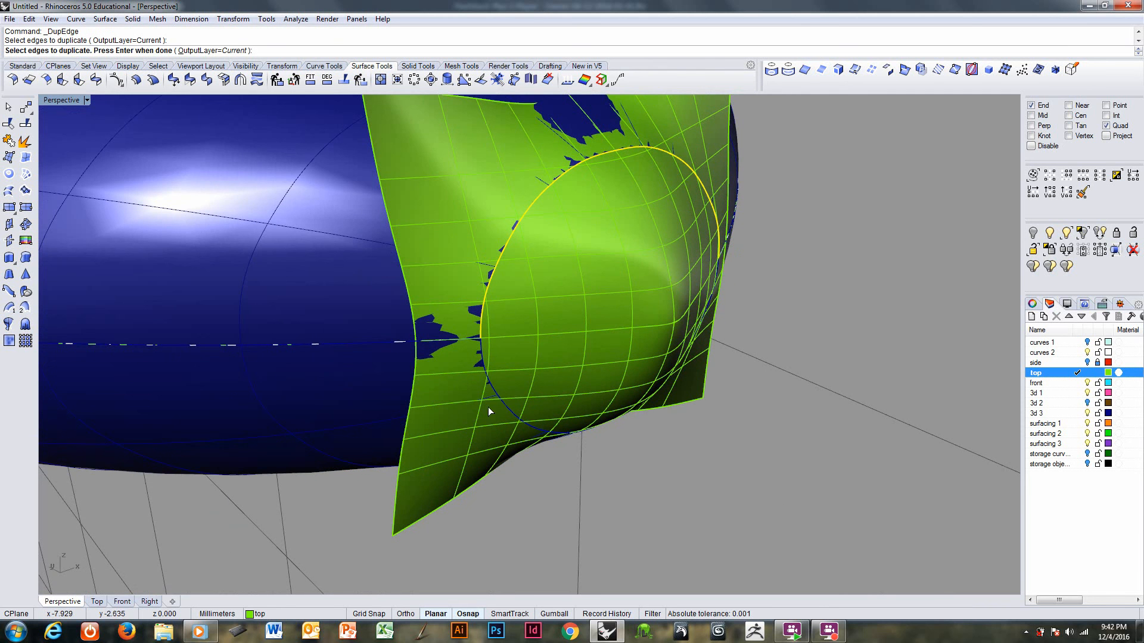
{"action": "key", "text": "Return"}
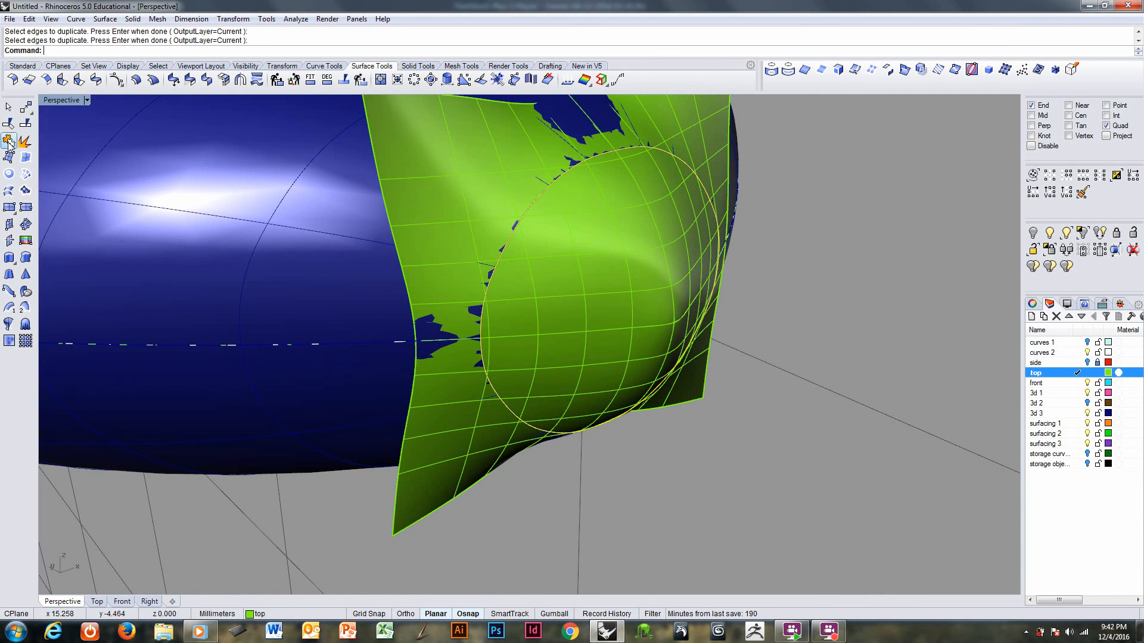
{"action": "left_click", "coordinate": [9, 142]}
- Trim away the patch surface outside the joined edge curve, and delete that curve
{"action": "left_click", "coordinate": [462, 481]}
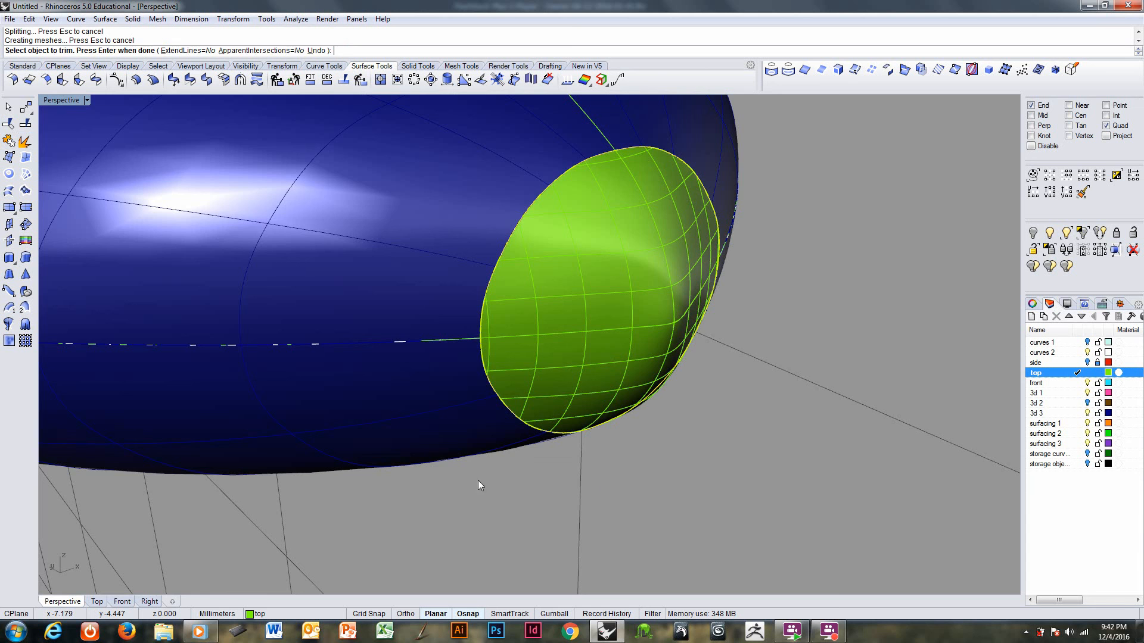
{"action": "key", "text": "Return"}
{"action": "right_click_drag", "start_coordinate": [478, 480], "coordinate": [638, 462]}
{"action": "key", "text": "Delete"}
{"action": "left_click", "coordinate": [9, 141]}
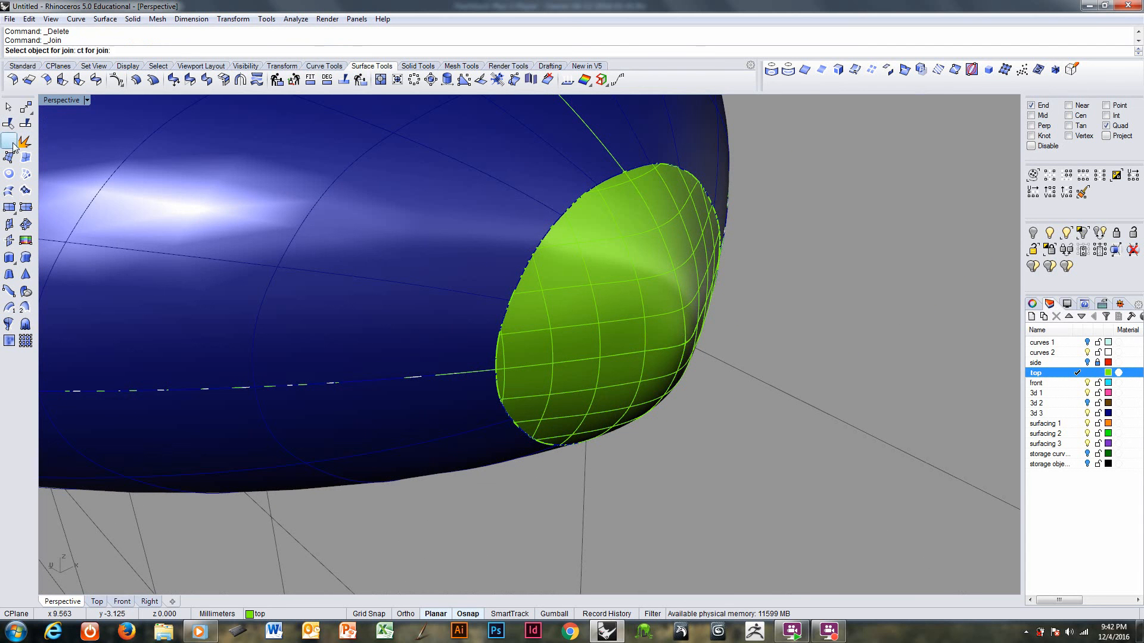
{"action": "left_click", "coordinate": [614, 291]}
{"action": "left_click", "coordinate": [459, 301]}
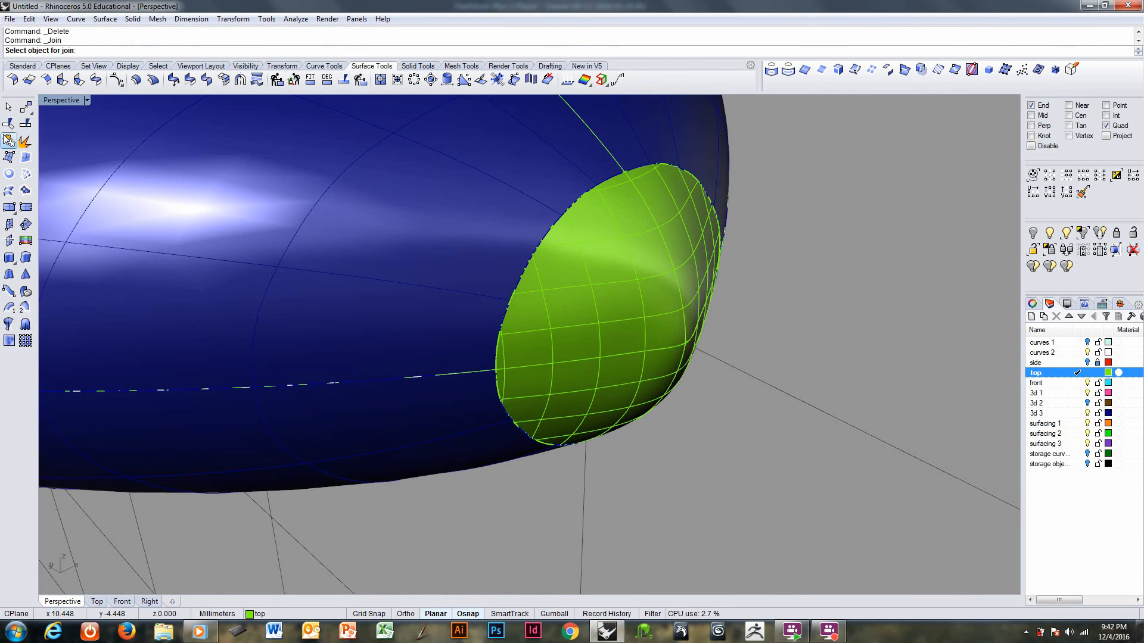
{"action": "key", "text": "Escape"}
- Join the heart body and the trimmed tip patch into one polysurface
{"action": "left_click", "coordinate": [8, 143]}
{"action": "left_click", "coordinate": [230, 251]}
{"action": "left_click", "coordinate": [631, 325]}
{"action": "key", "text": "Return"}
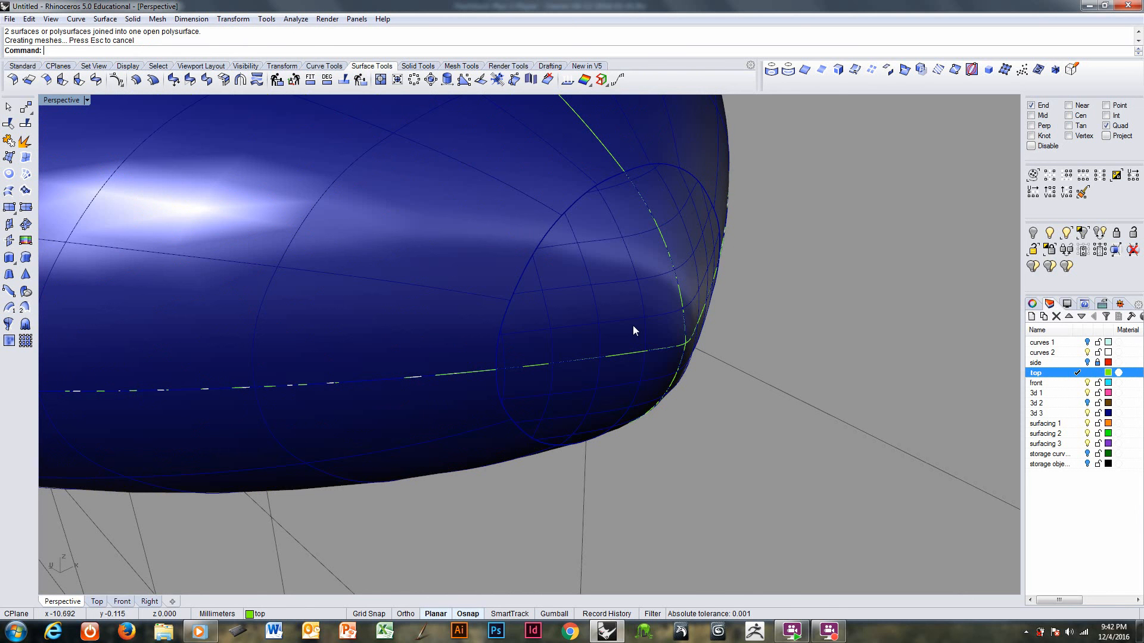
- Apply the EMap environment map analysis to the heart and examine the reflections across the tip seam
{"action": "left_click", "coordinate": [633, 328]}
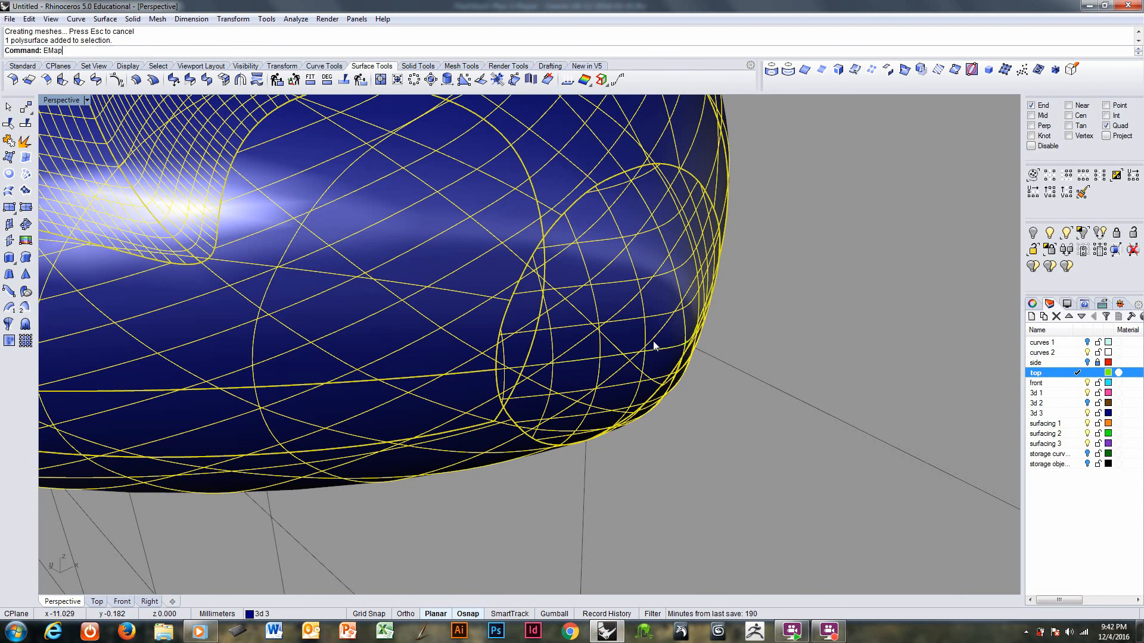
{"action": "key", "text": "Return"}
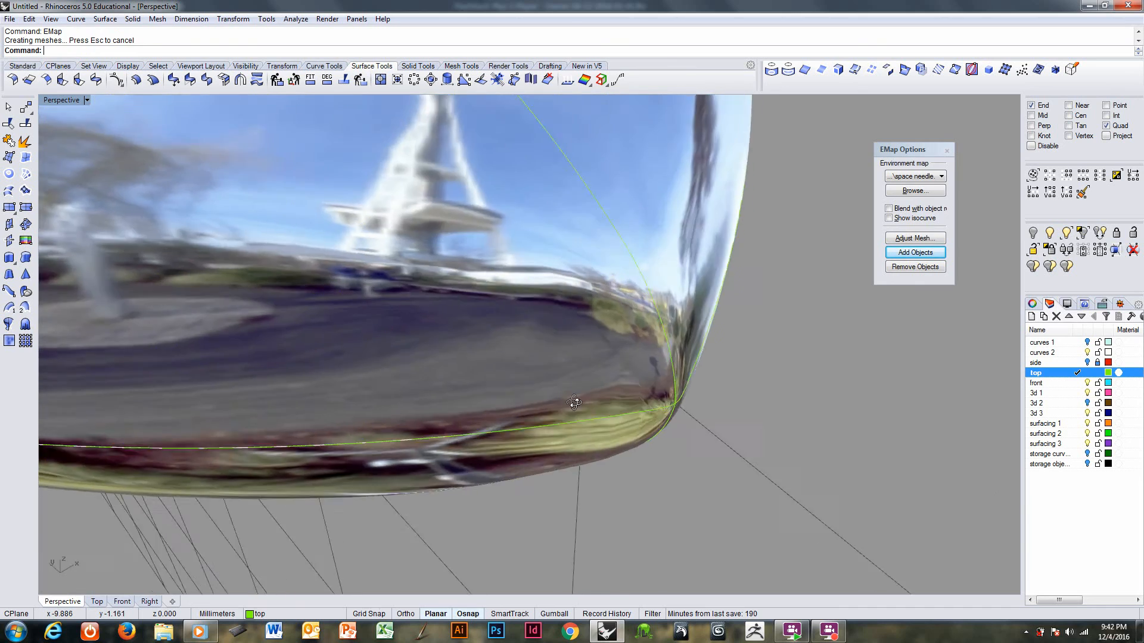
{"action": "right_click_drag", "start_coordinate": [574, 403], "coordinate": [575, 358]}
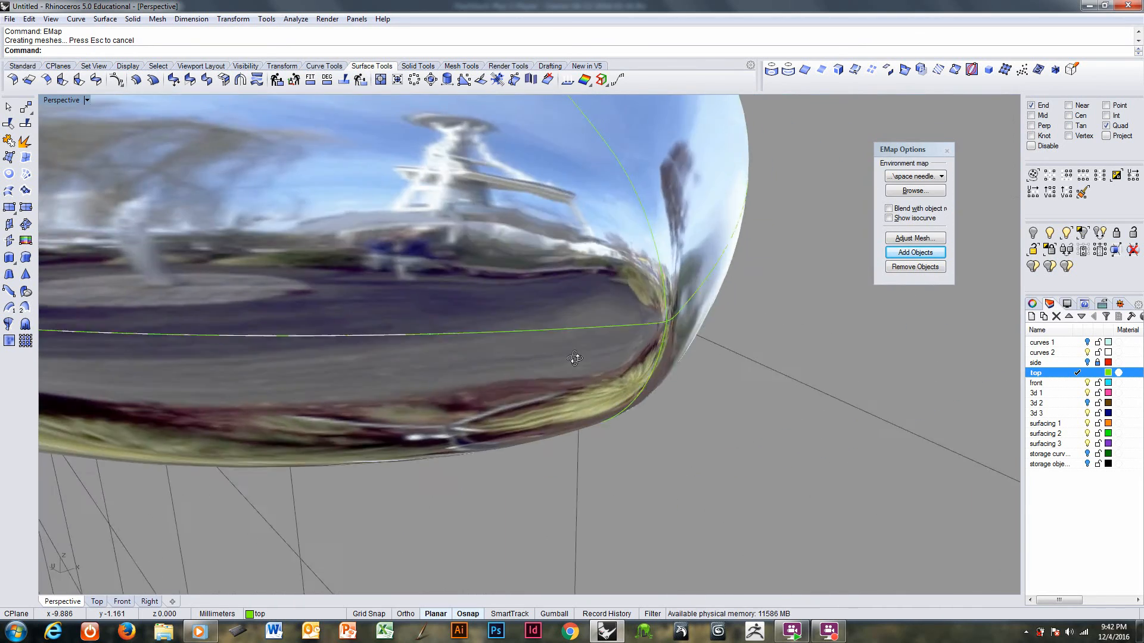
{"action": "right_click_drag", "start_coordinate": [598, 271], "coordinate": [619, 373], "text": "ctrl"}
{"action": "right_click_drag", "start_coordinate": [601, 305], "coordinate": [645, 465], "text": "shift"}
- Make front the current layer, and hide the top and curves 2 layers
{"action": "left_click", "coordinate": [1081, 353]}
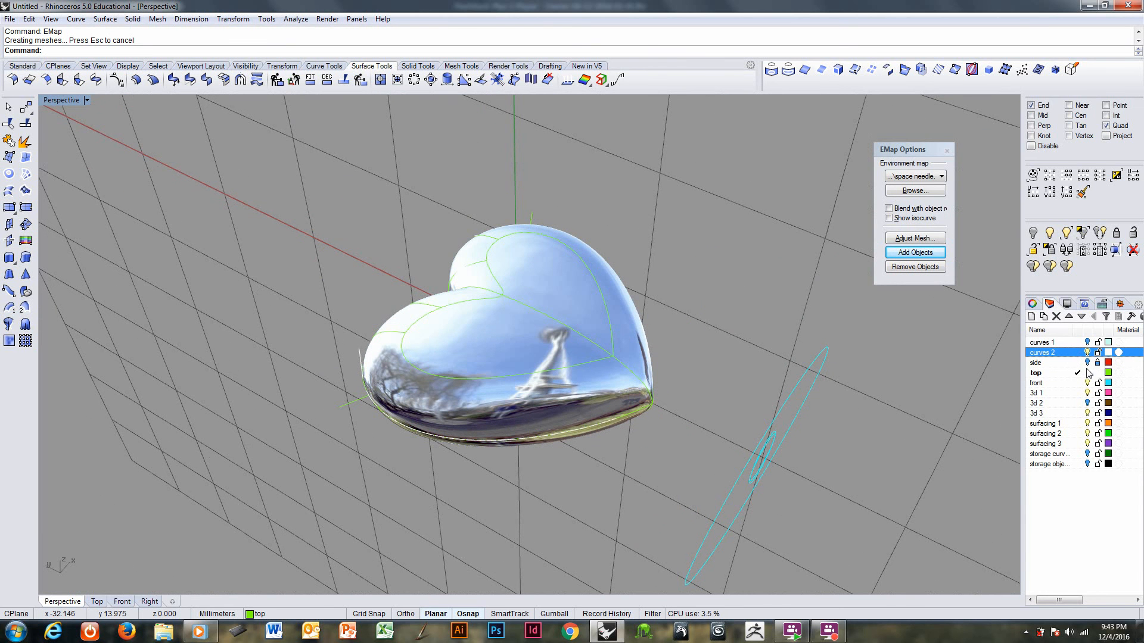
{"action": "left_click", "coordinate": [1078, 383]}
{"action": "left_click", "coordinate": [1087, 373]}
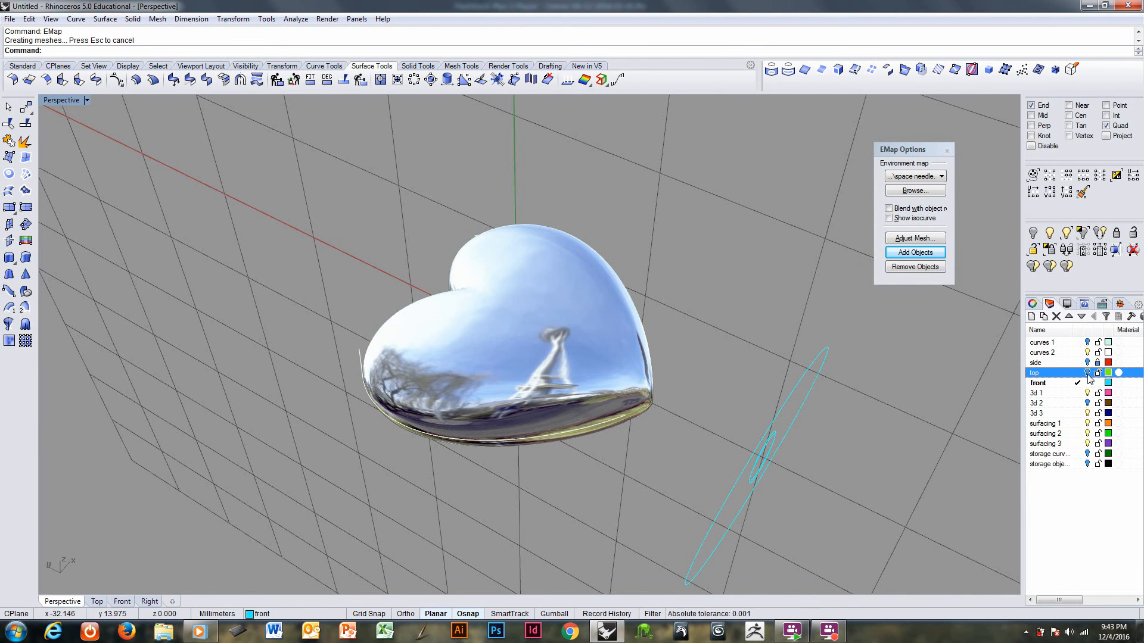
{"action": "right_click_drag", "start_coordinate": [424, 332], "coordinate": [765, 298]}
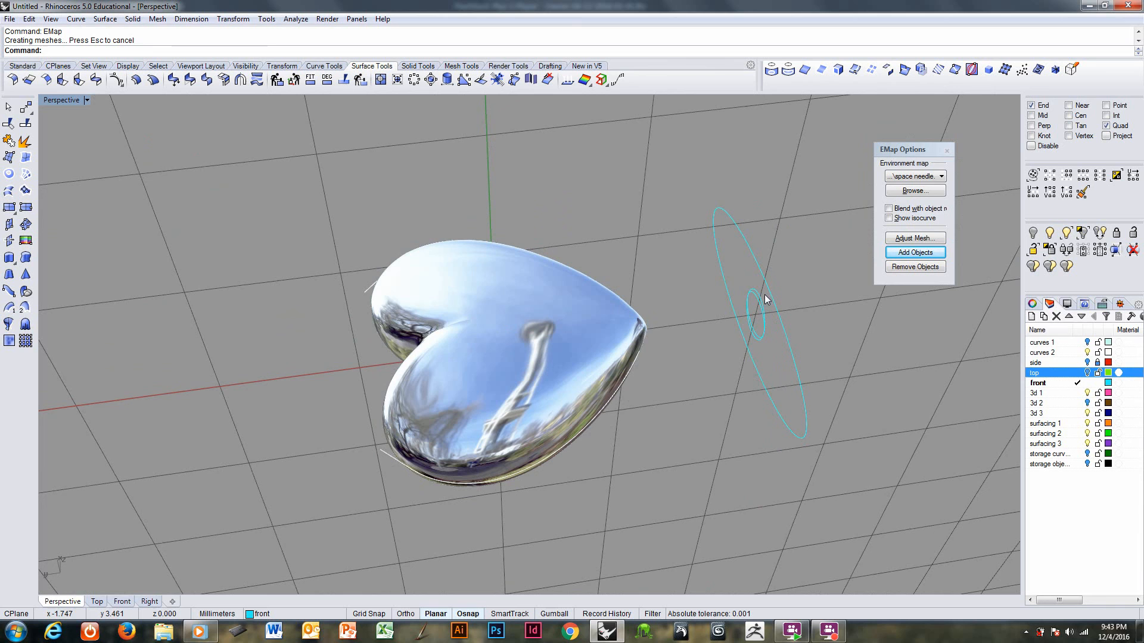
{"action": "left_click", "coordinate": [1086, 353]}
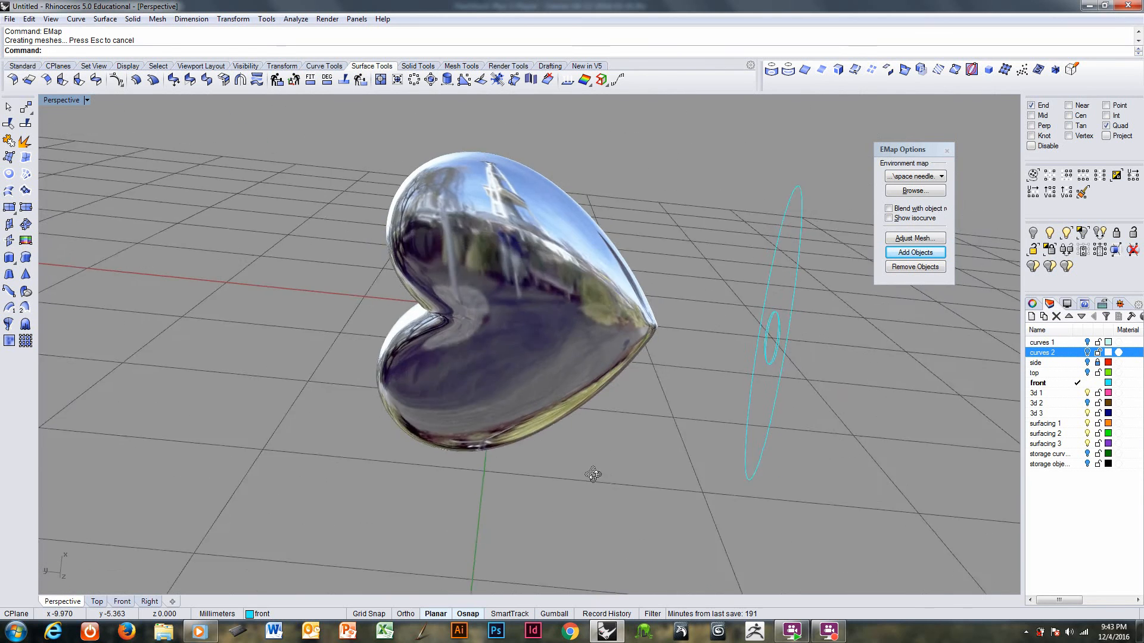